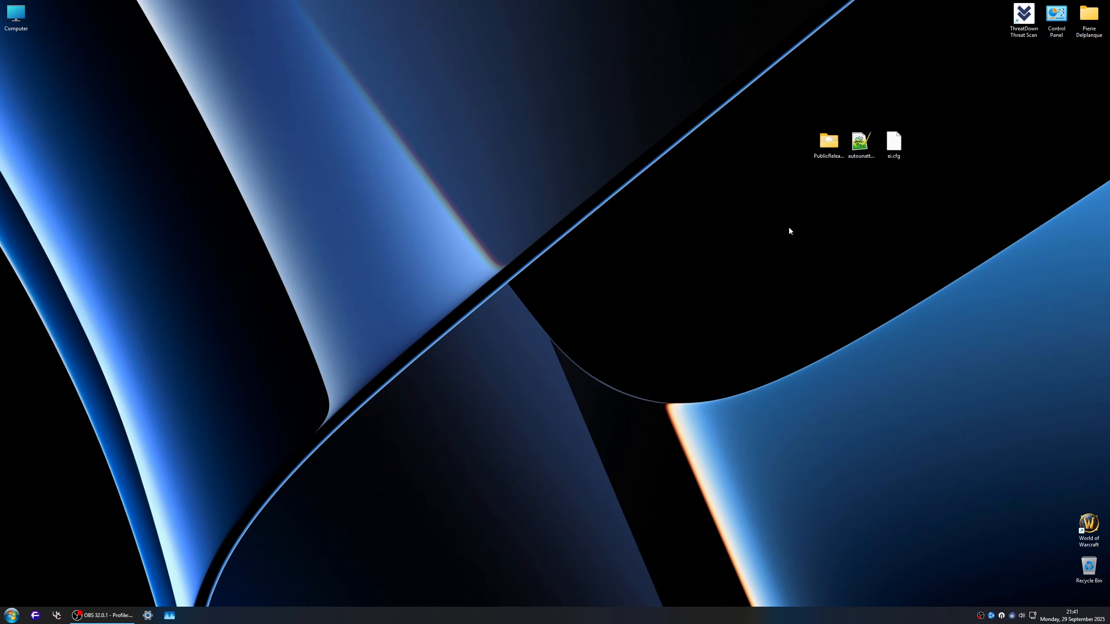
Step: Open the Windows 11 EnterpriseS folder under Windows Ressources\ISO\Retail on the Library (A:) drive
{"action": "left_click", "coordinate": [827, 142]}
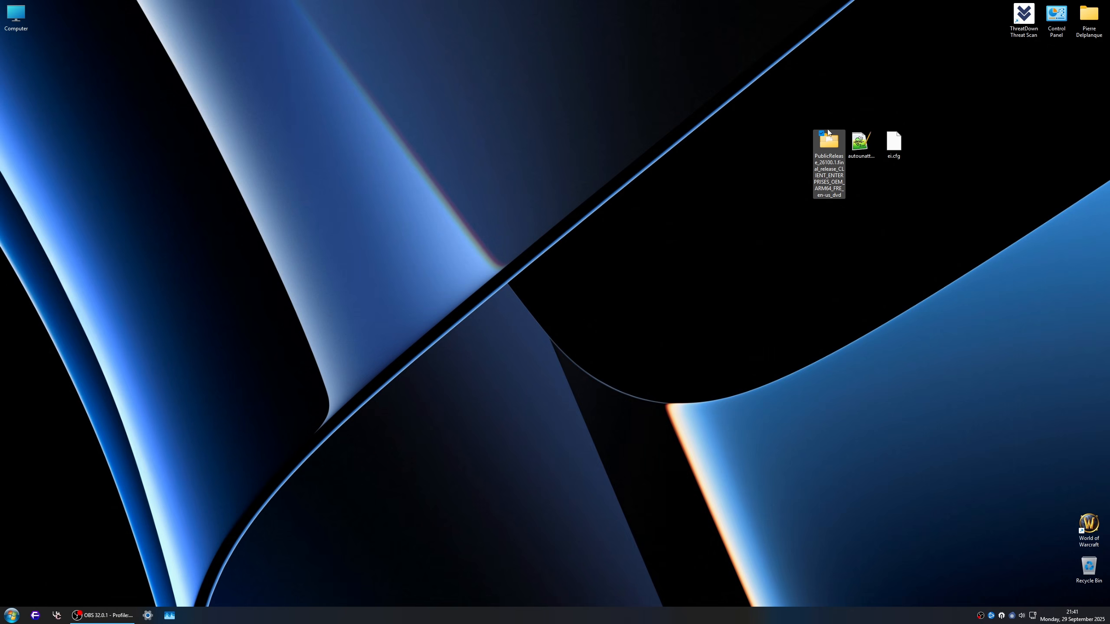
{"action": "double_click", "coordinate": [16, 15]}
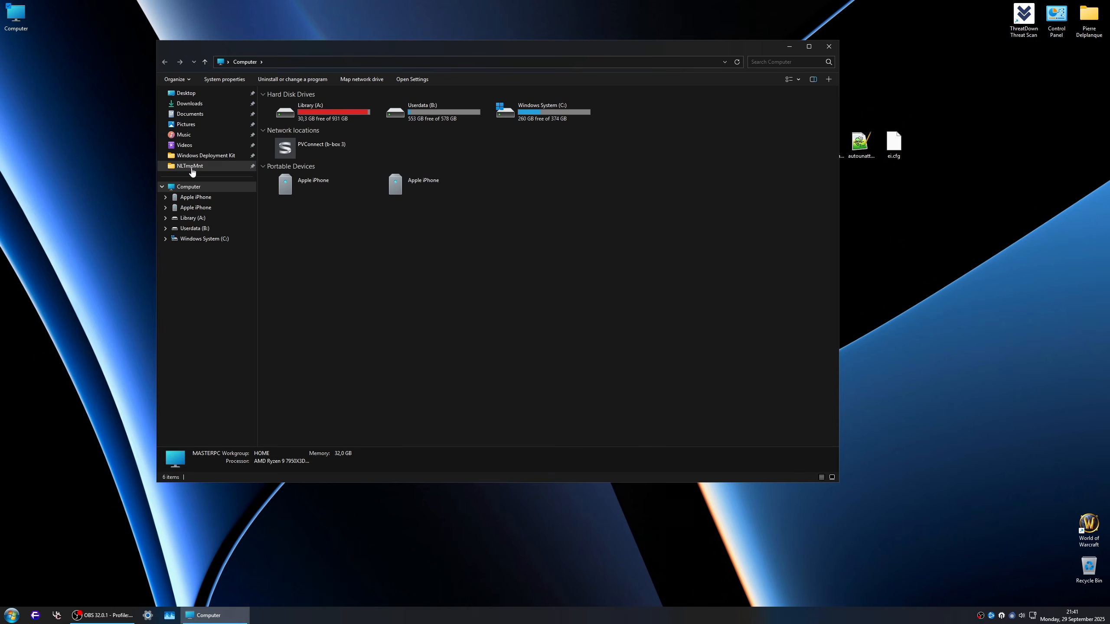
{"action": "double_click", "coordinate": [345, 108]}
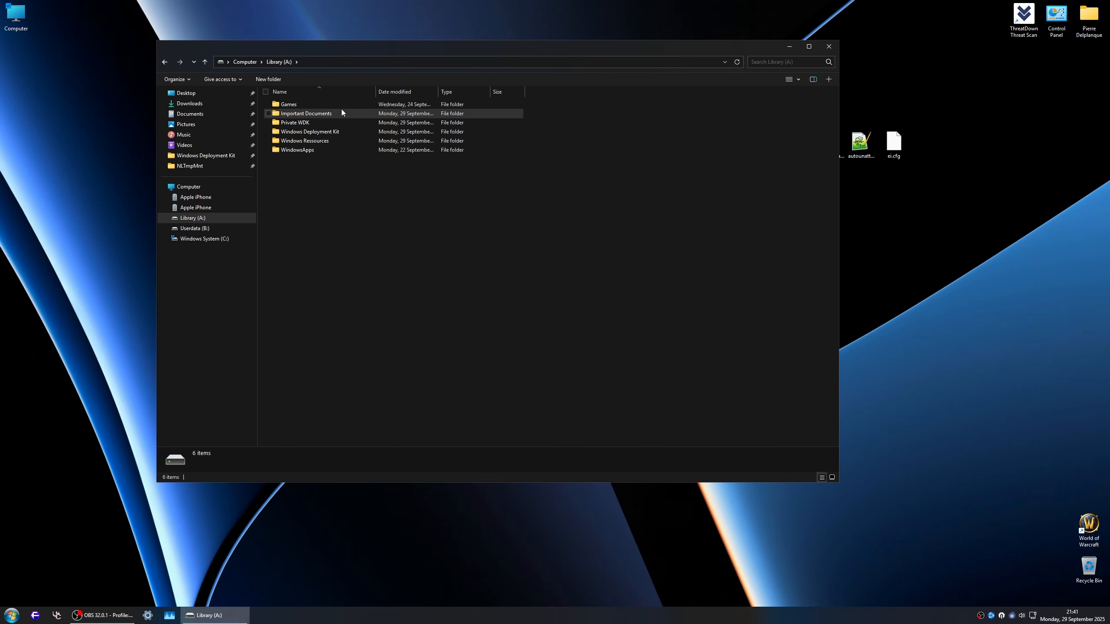
{"action": "double_click", "coordinate": [322, 142]}
{"action": "double_click", "coordinate": [292, 112]}
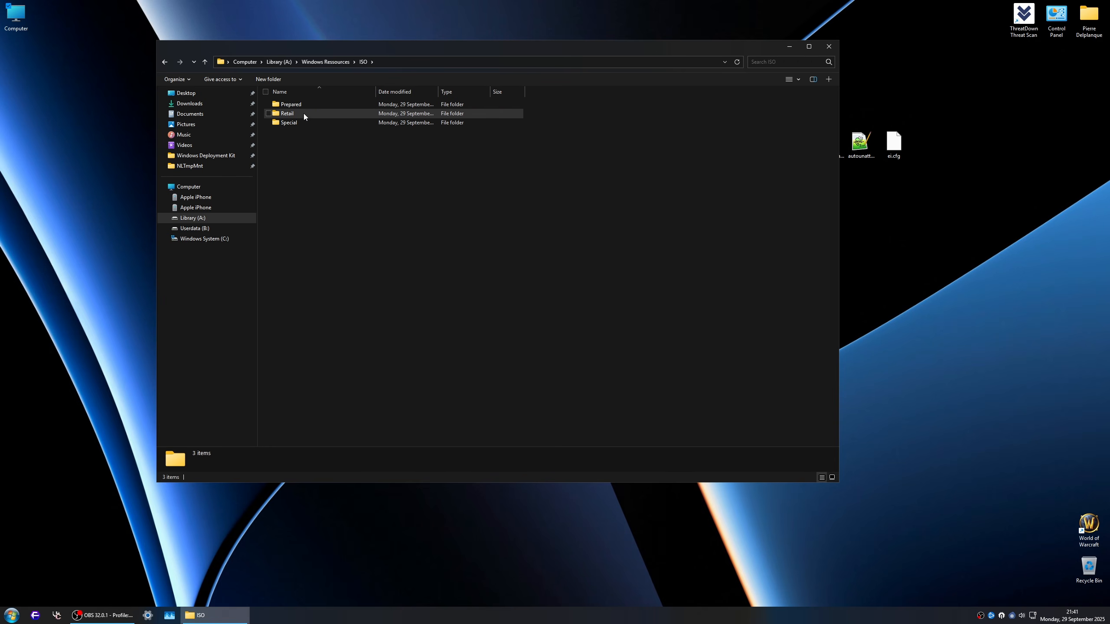
{"action": "double_click", "coordinate": [298, 114]}
{"action": "double_click", "coordinate": [308, 113]}
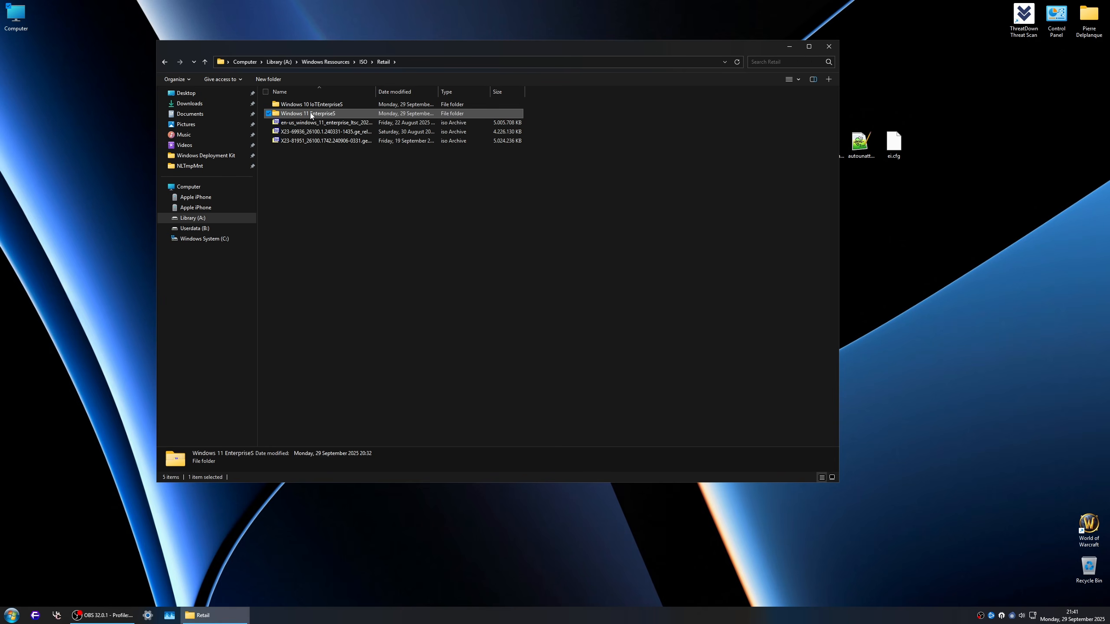
Step: Examine the 7-Zip extraction options for the X23-69937 x64FRE en-us ISO, without extracting it
{"action": "left_click", "coordinate": [386, 123]}
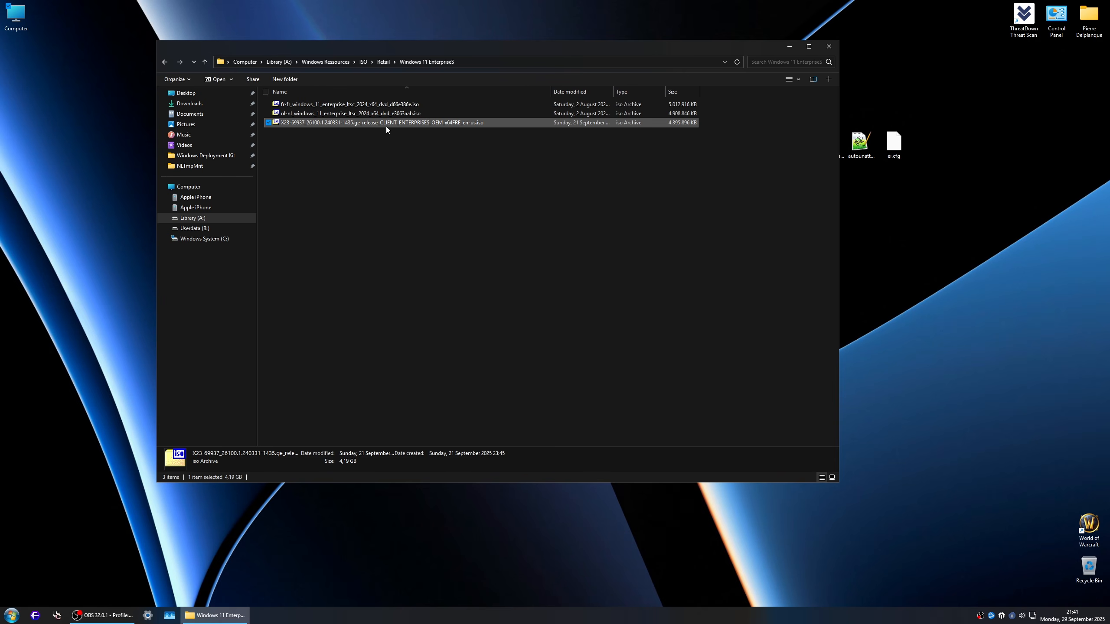
{"action": "right_click", "coordinate": [429, 125]}
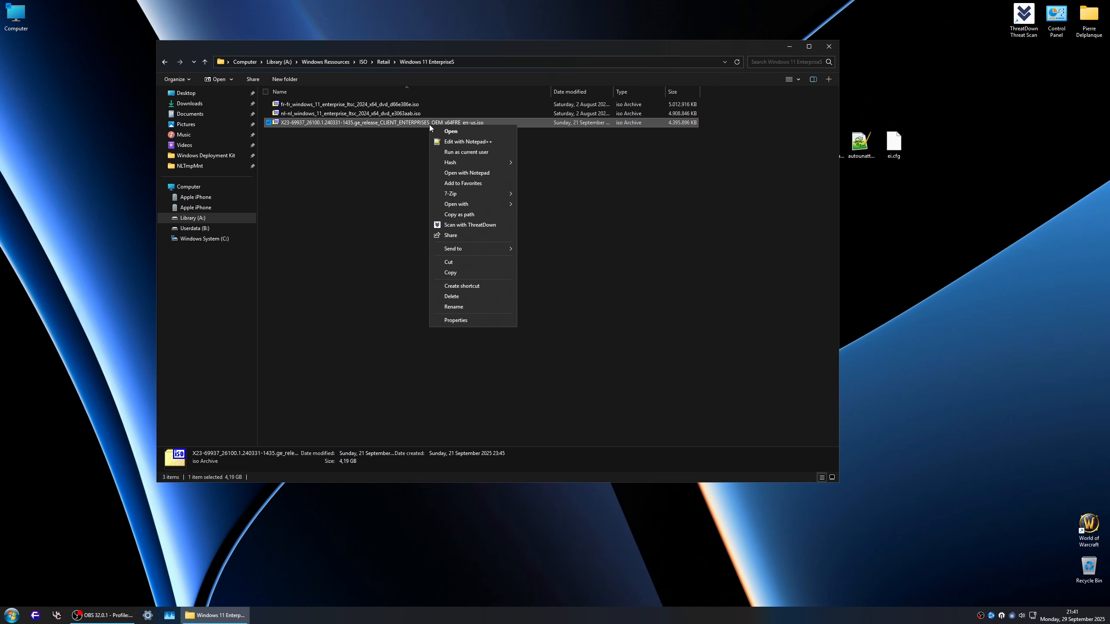
{"action": "mouse_move", "coordinate": [481, 194]}
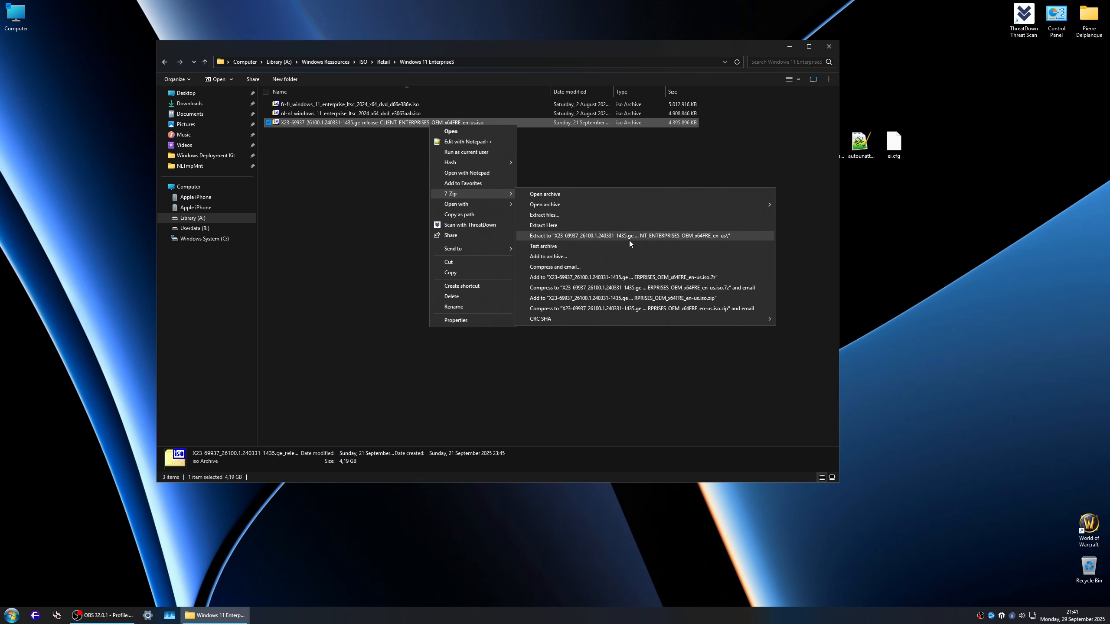
{"action": "left_click", "coordinate": [762, 142]}
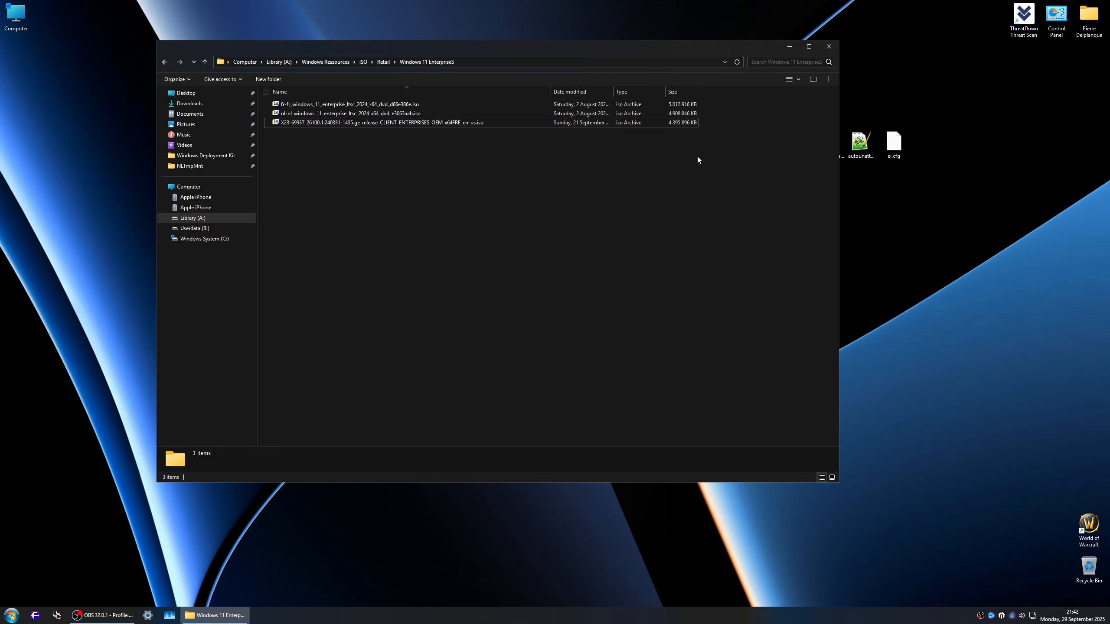
Step: Move the Windows 11 EnterpriseS folder window away from the desktop files and close it
{"action": "left_click_drag", "start_coordinate": [702, 44], "coordinate": [620, 34]}
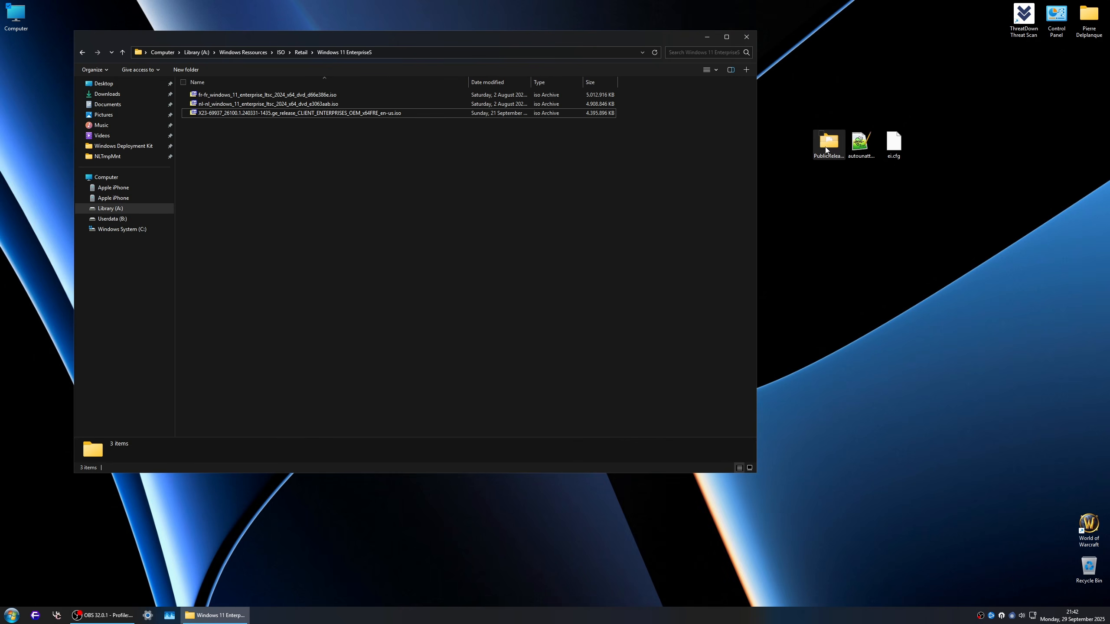
{"action": "left_click_drag", "start_coordinate": [782, 81], "coordinate": [912, 198]}
{"action": "left_click", "coordinate": [747, 40]}
{"action": "left_click", "coordinate": [829, 197]}
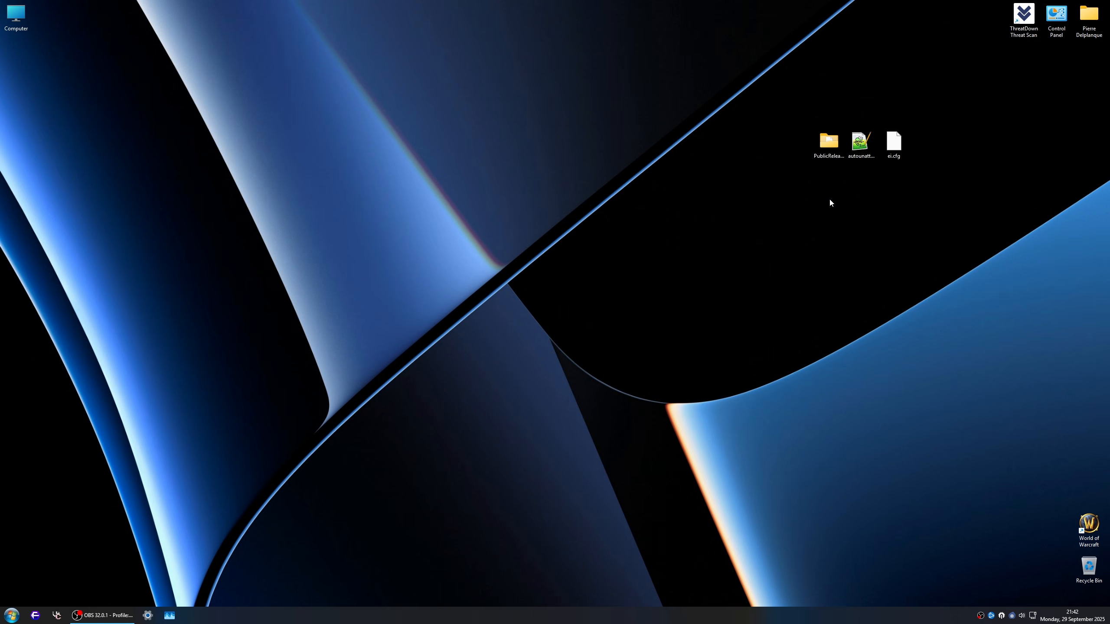
Step: Open the desktop's ei.cfg in Notepad++, review its edition, channel and volume licence entries, and close the editor
{"action": "left_click", "coordinate": [861, 142]}
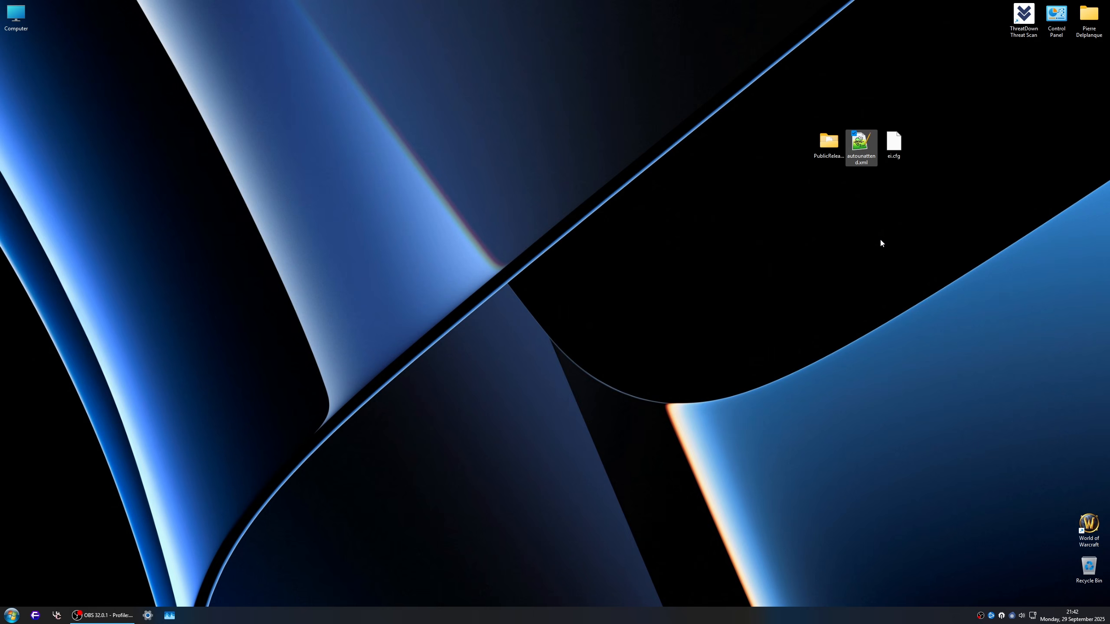
{"action": "left_click", "coordinate": [894, 147]}
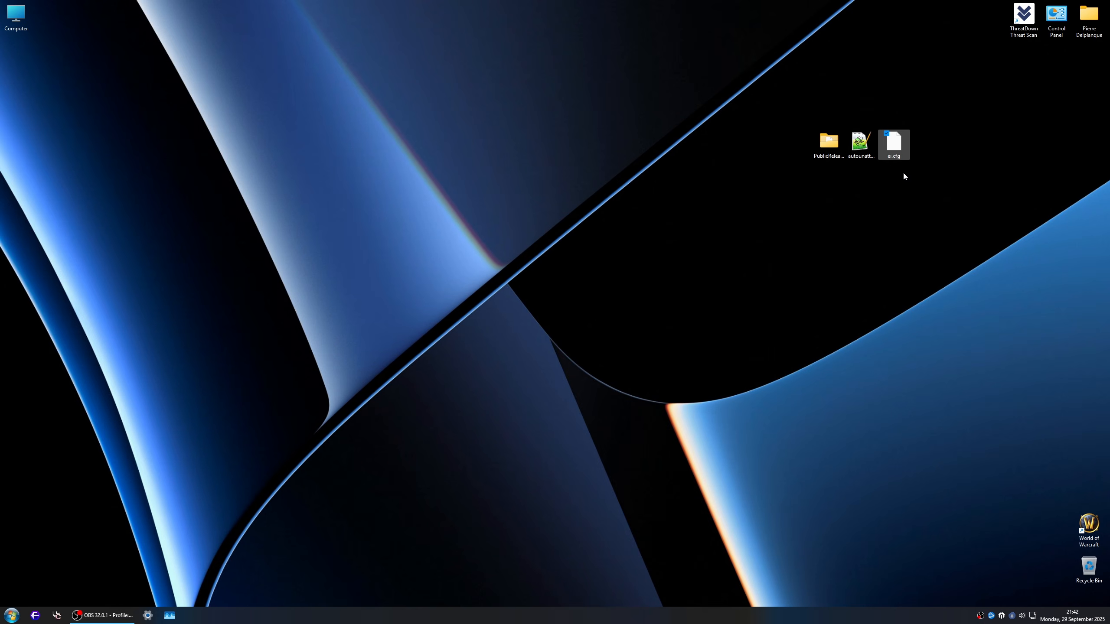
{"action": "left_click_drag", "start_coordinate": [959, 113], "coordinate": [875, 181]}
{"action": "right_click", "coordinate": [899, 143]}
{"action": "left_click", "coordinate": [516, 164]}
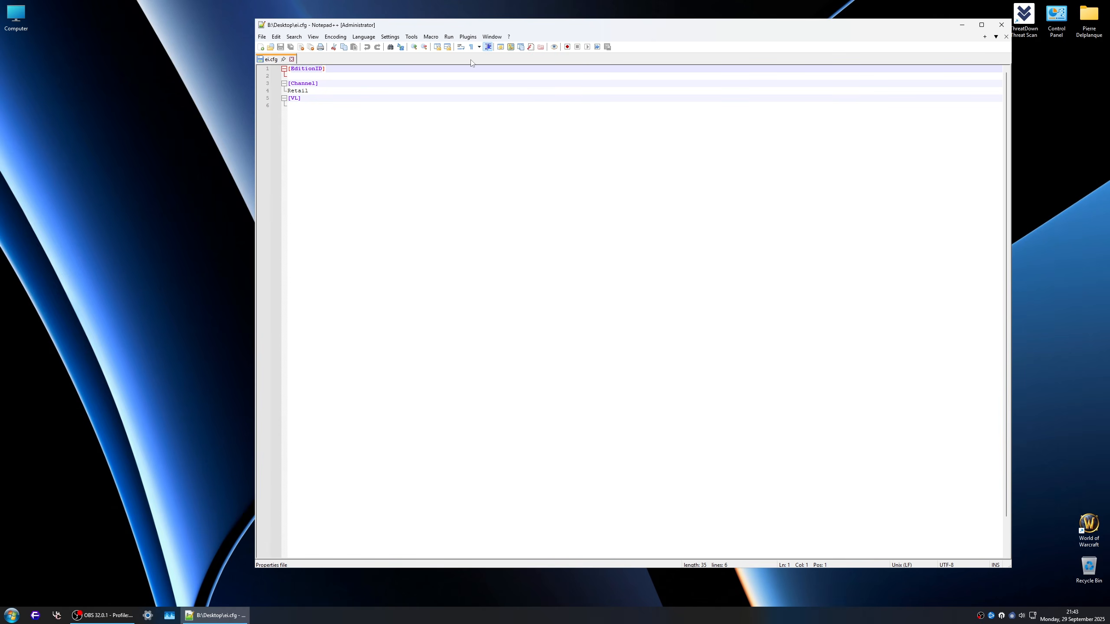
{"action": "left_click", "coordinate": [1001, 25]}
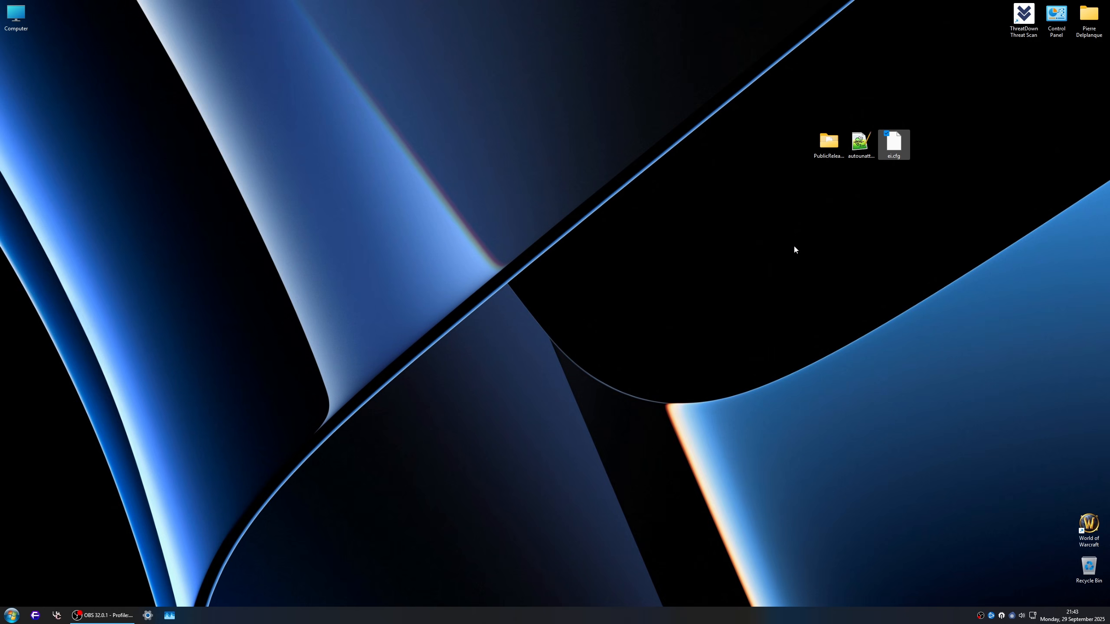
Step: Open the desktop's autounattend.xml in Notepad++
{"action": "left_click", "coordinate": [866, 156]}
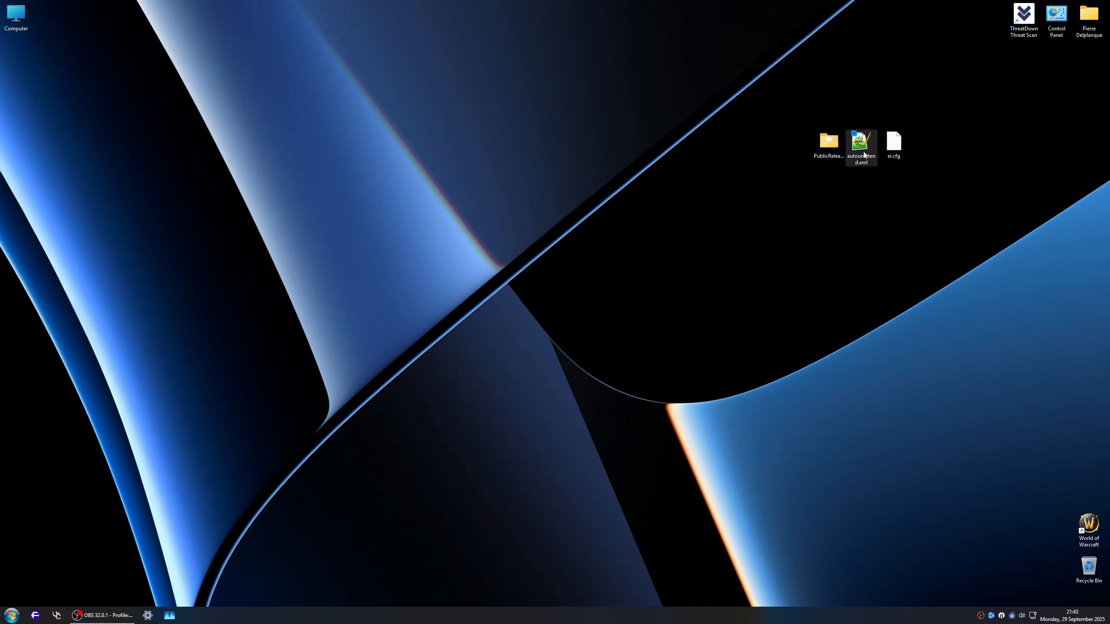
{"action": "right_click", "coordinate": [867, 153]}
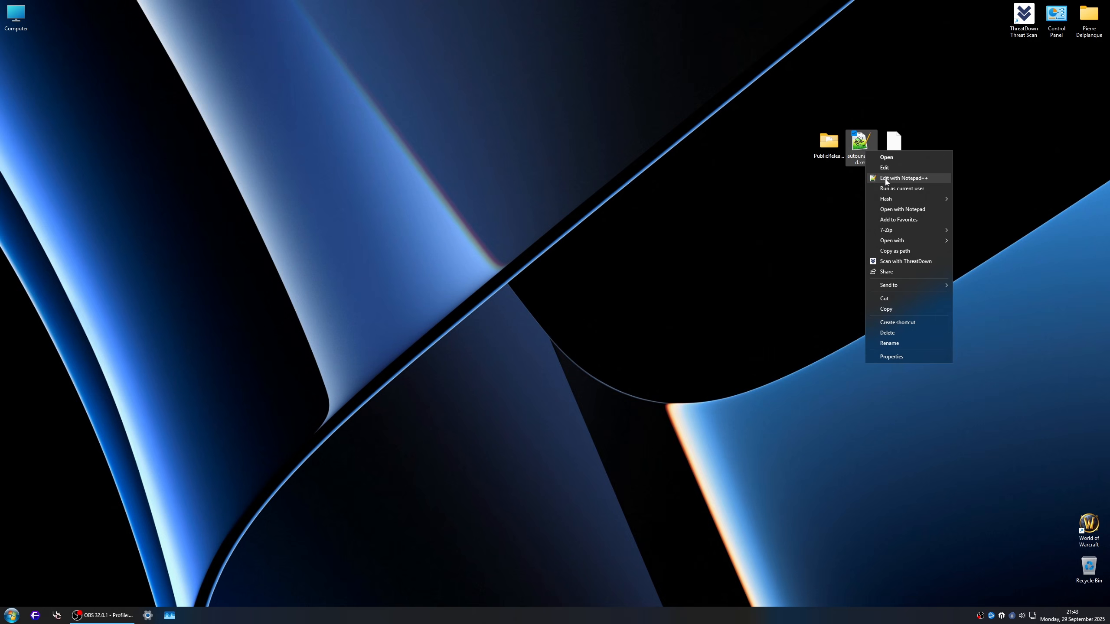
{"action": "left_click", "coordinate": [908, 178]}
Step: Examine the /IMAGE/INDEX value in the OSImage section of autounattend.xml
{"action": "scroll", "coordinate": [577, 205], "scroll_direction": "down", "scroll_amount": 17}
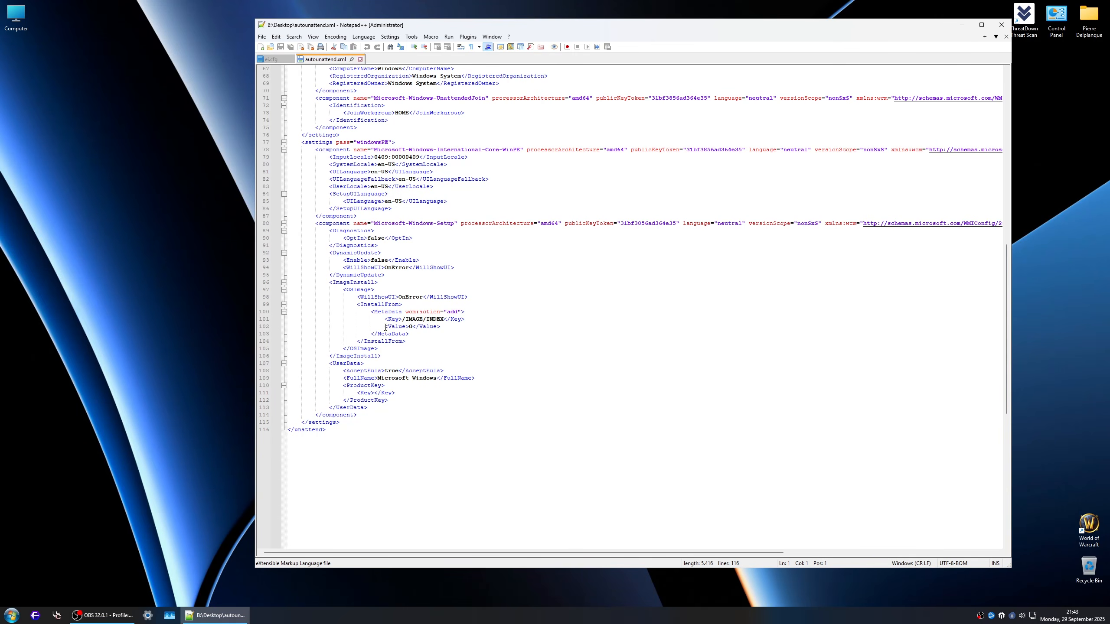
{"action": "left_click_drag", "start_coordinate": [385, 328], "coordinate": [442, 327]}
{"action": "left_click", "coordinate": [443, 330]}
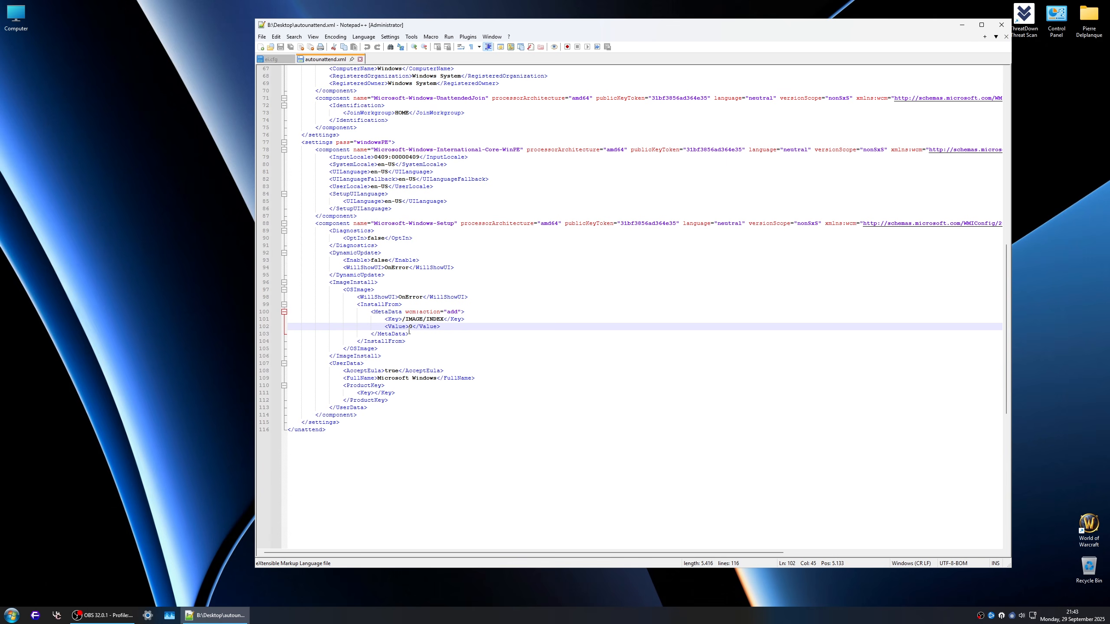
{"action": "left_click_drag", "start_coordinate": [410, 328], "coordinate": [413, 328]}
{"action": "left_click", "coordinate": [453, 331]}
Step: Review the locale, auto-logon, OEM, OOBE, user account and setup settings throughout autounattend.xml
{"action": "scroll", "coordinate": [462, 347], "scroll_direction": "up", "scroll_amount": 12}
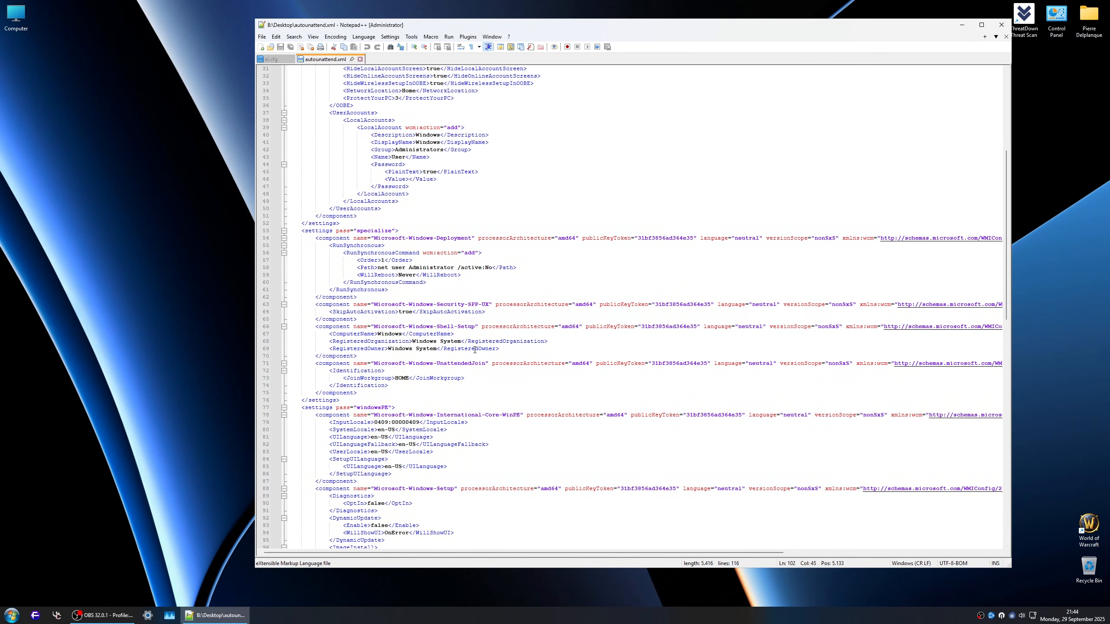
{"action": "scroll", "coordinate": [475, 349], "scroll_direction": "down", "scroll_amount": 7}
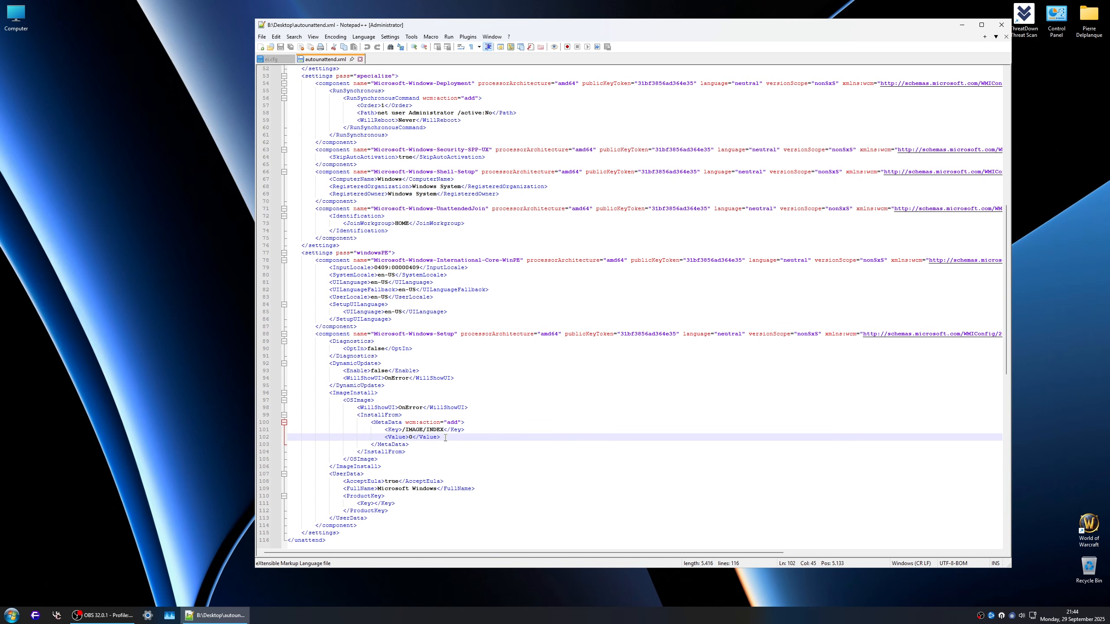
{"action": "scroll", "coordinate": [495, 418], "scroll_direction": "up", "scroll_amount": 17}
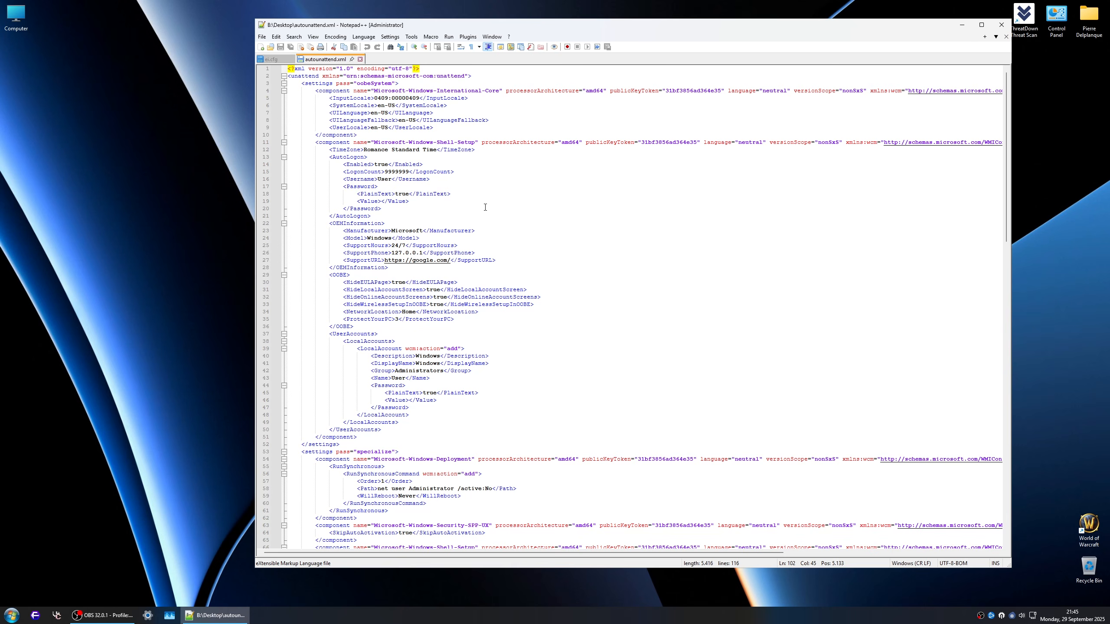
{"action": "scroll", "coordinate": [495, 227], "scroll_direction": "down", "scroll_amount": 3}
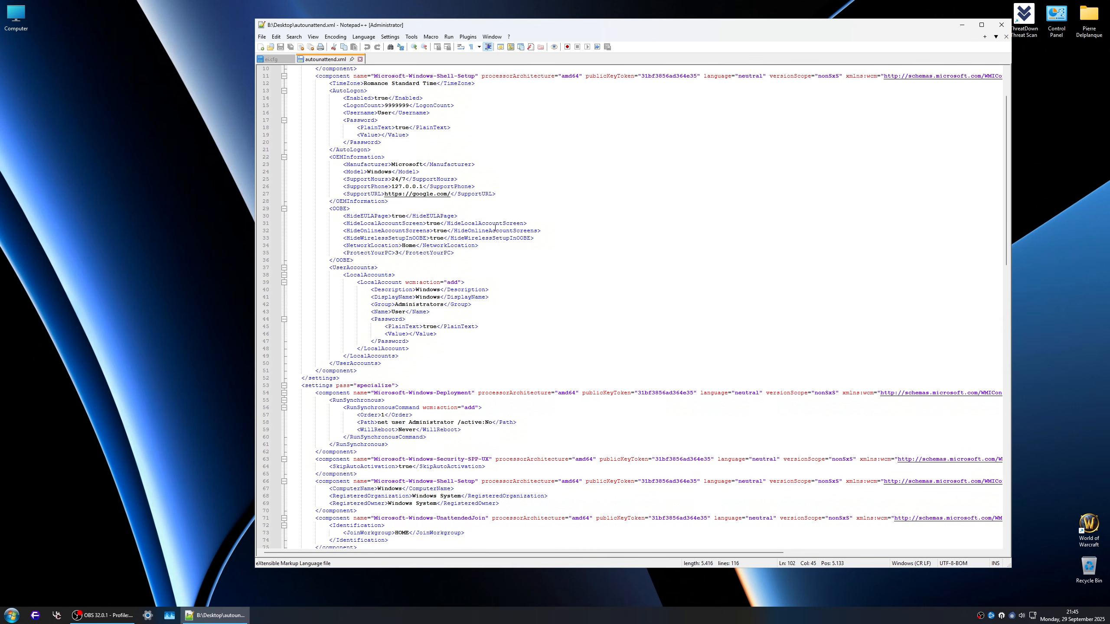
{"action": "scroll", "coordinate": [495, 227], "scroll_direction": "up", "scroll_amount": 3}
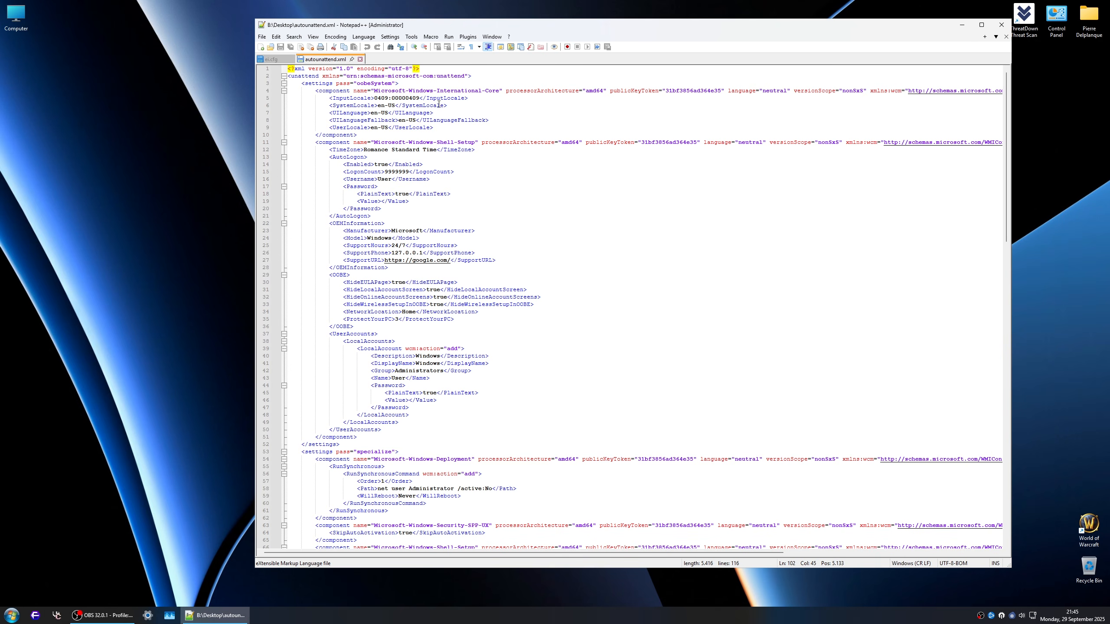
{"action": "scroll", "coordinate": [399, 155], "scroll_direction": "down", "scroll_amount": 4}
{"action": "scroll", "coordinate": [398, 149], "scroll_direction": "down", "scroll_amount": 10}
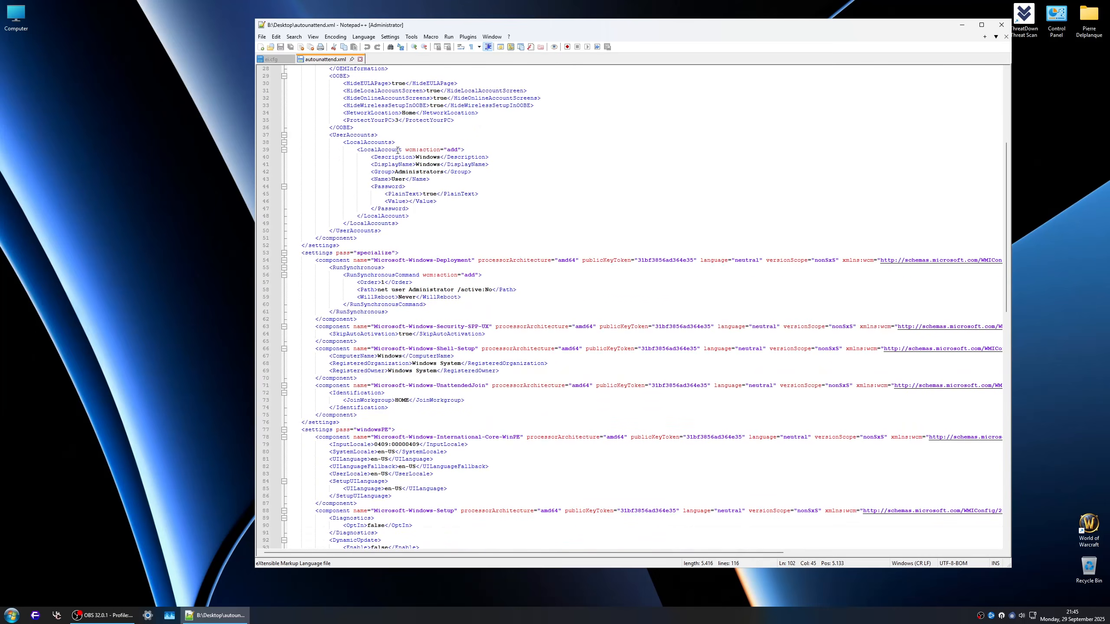
{"action": "scroll", "coordinate": [397, 161], "scroll_direction": "down", "scroll_amount": 4}
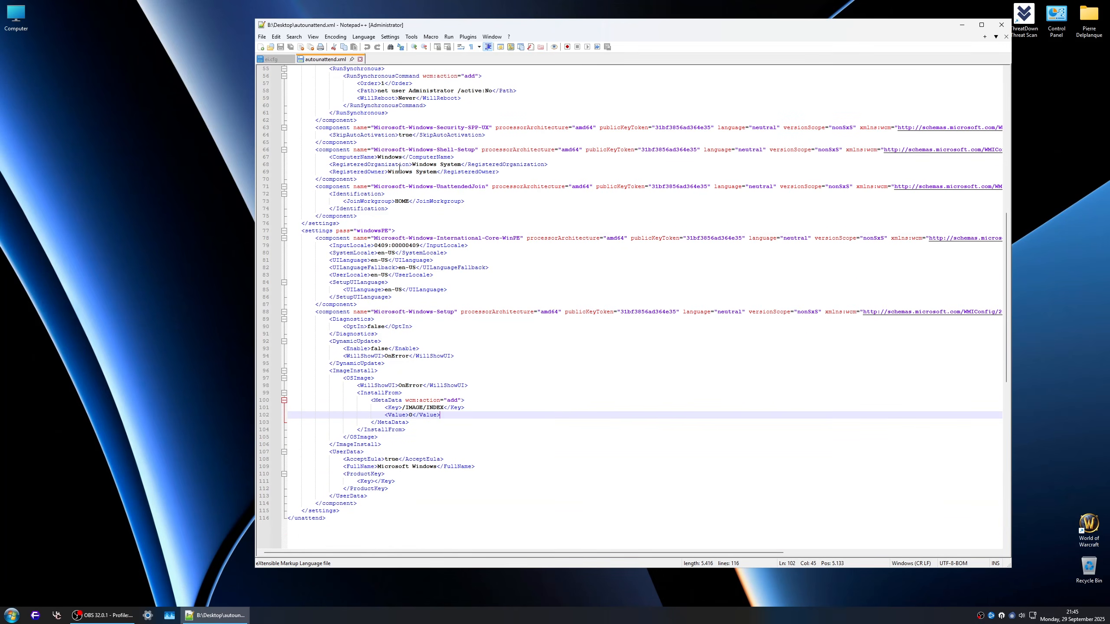
{"action": "scroll", "coordinate": [531, 300], "scroll_direction": "up", "scroll_amount": 18}
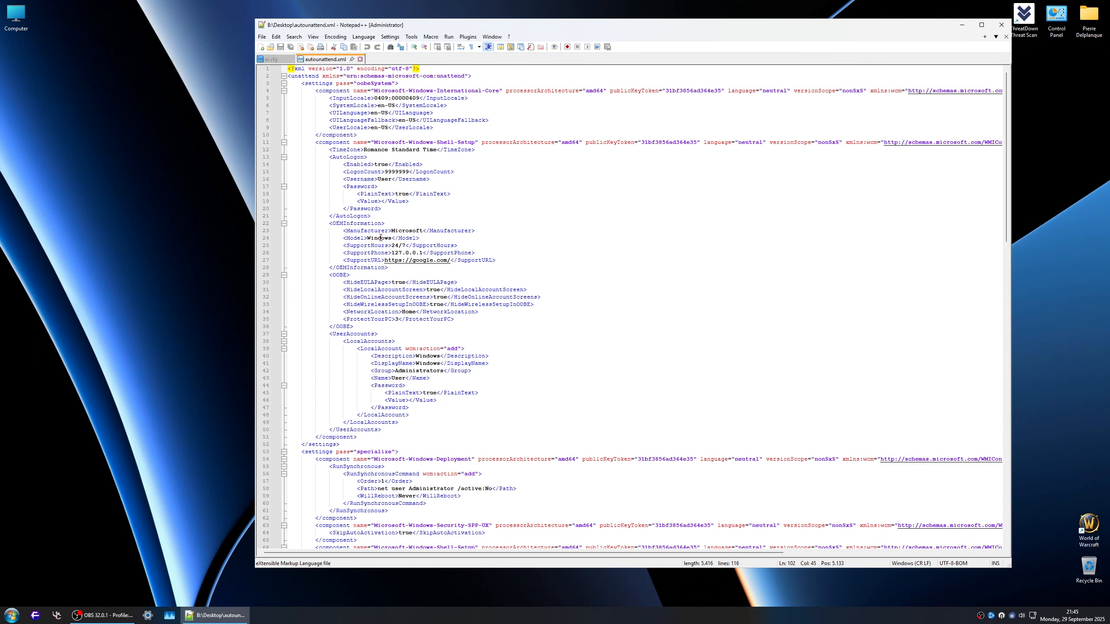
Step: Select the image index value line in the InstallFrom metadata of autounattend.xml
{"action": "scroll", "coordinate": [380, 237], "scroll_direction": "down", "scroll_amount": 20}
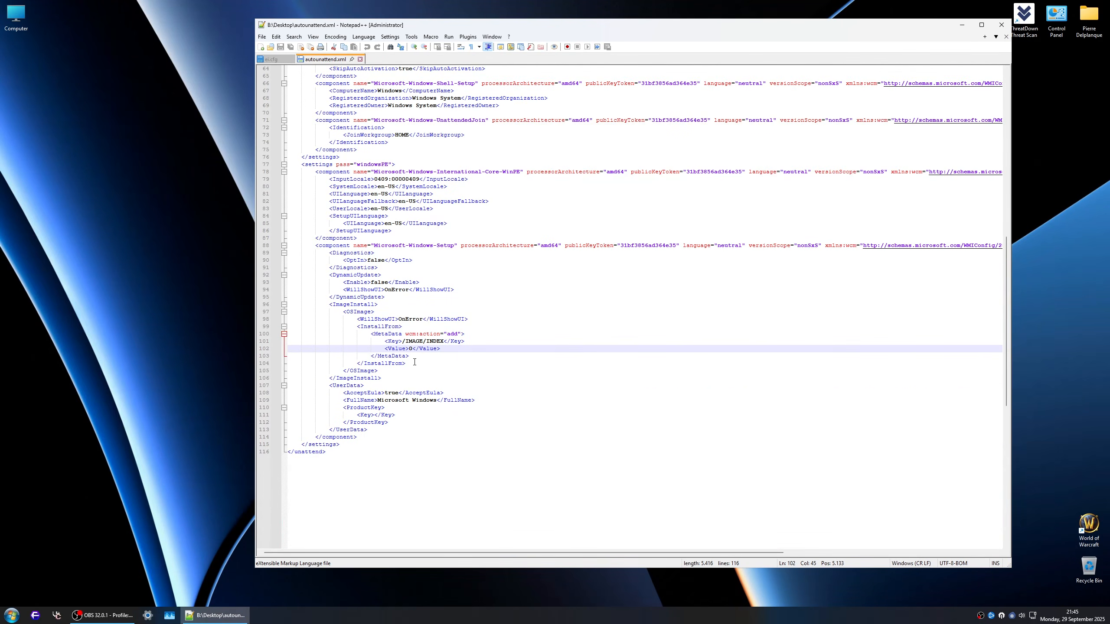
{"action": "key", "text": "shift+Home"}
{"action": "key", "text": "shift+Left"}
{"action": "key", "text": "shift+Left"}
{"action": "key", "text": "shift+Left"}
{"action": "key", "text": "shift+Left"}
{"action": "key", "text": "shift+Left"}
{"action": "key", "text": "shift+Left"}
{"action": "key", "text": "shift+Left"}
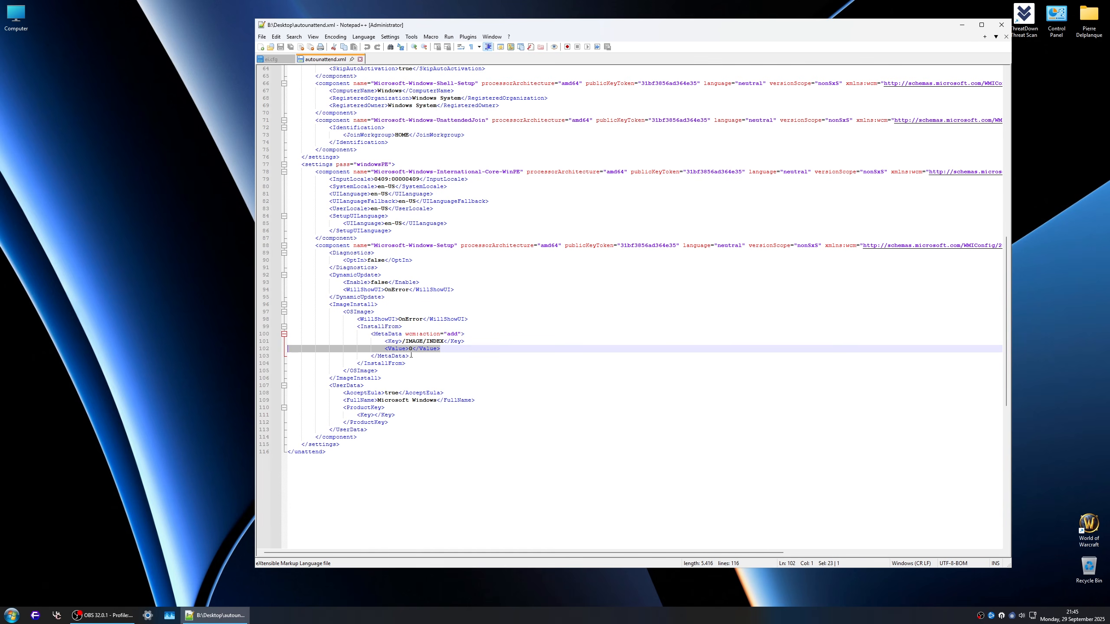
Step: Highlight every amd64 occurrence in autounattend.xml and check the processor architecture of its components
{"action": "scroll", "coordinate": [450, 367], "scroll_direction": "up", "scroll_amount": 11}
{"action": "scroll", "coordinate": [473, 375], "scroll_direction": "up", "scroll_amount": 6}
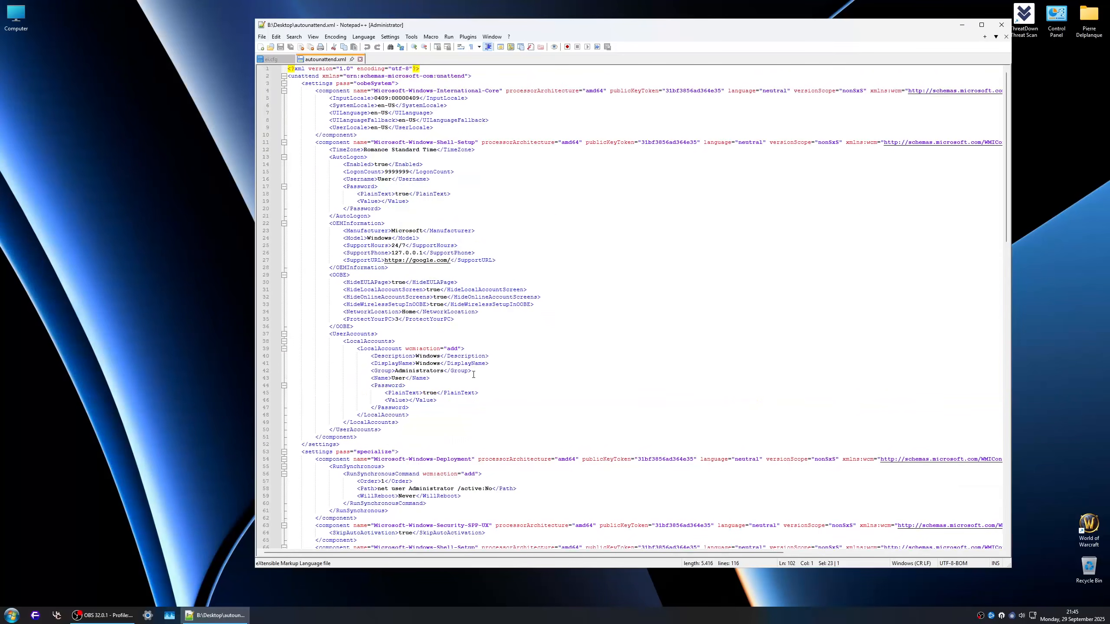
{"action": "scroll", "coordinate": [467, 354], "scroll_direction": "up", "scroll_amount": 4}
{"action": "double_click", "coordinate": [569, 143]}
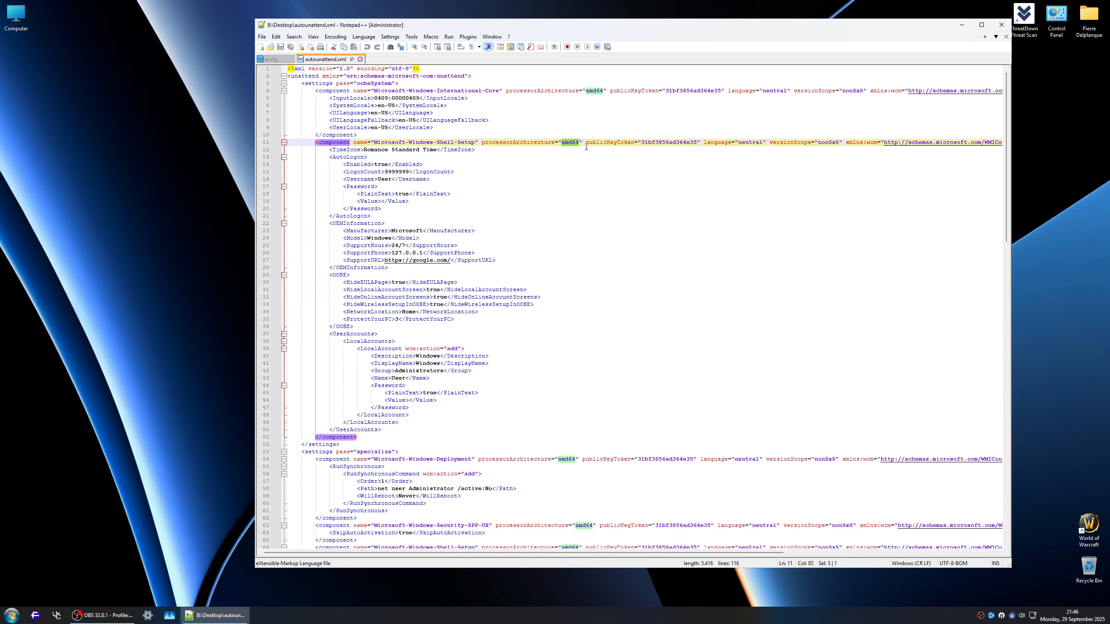
{"action": "scroll", "coordinate": [612, 269], "scroll_direction": "down", "scroll_amount": 7}
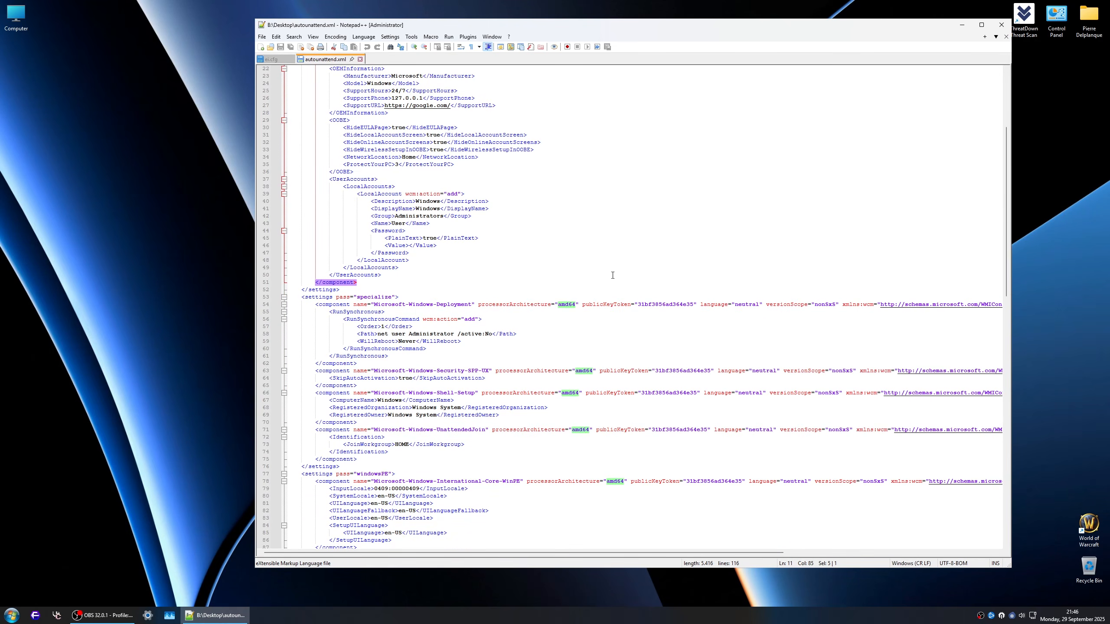
Step: In a new File Explorer window, open Library (A:)\Windows Ressources\Various files\arm64 autounattend and select its autounattend.xml
{"action": "key", "text": "super+e"}
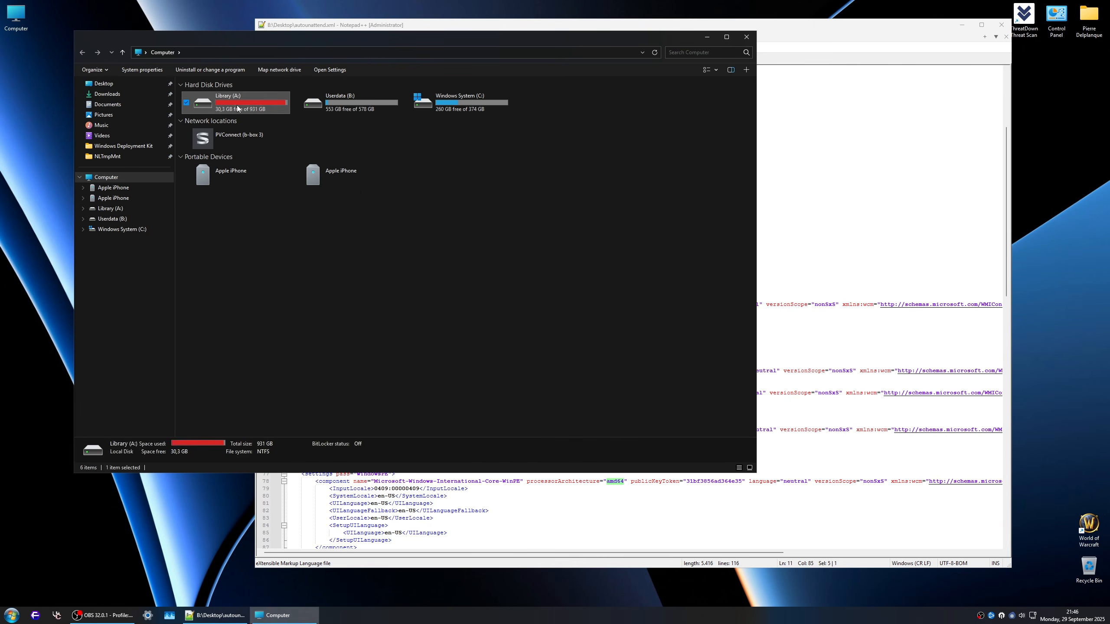
{"action": "double_click", "coordinate": [227, 105]}
{"action": "double_click", "coordinate": [227, 131]}
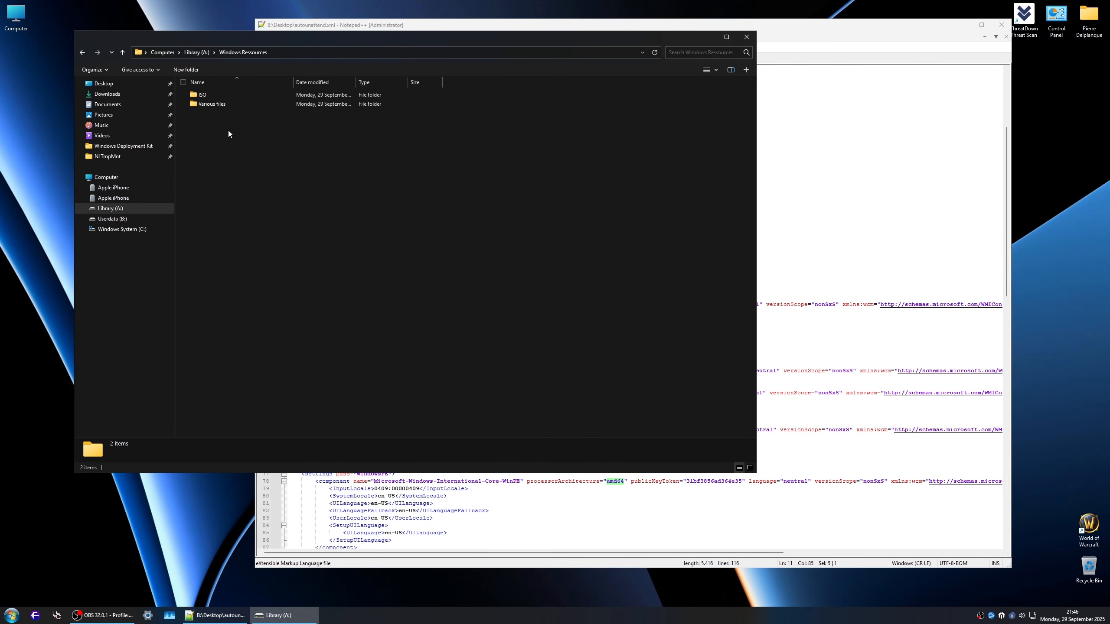
{"action": "left_click", "coordinate": [210, 107]}
{"action": "double_click", "coordinate": [210, 107]}
{"action": "double_click", "coordinate": [210, 105]}
{"action": "left_click", "coordinate": [212, 95]}
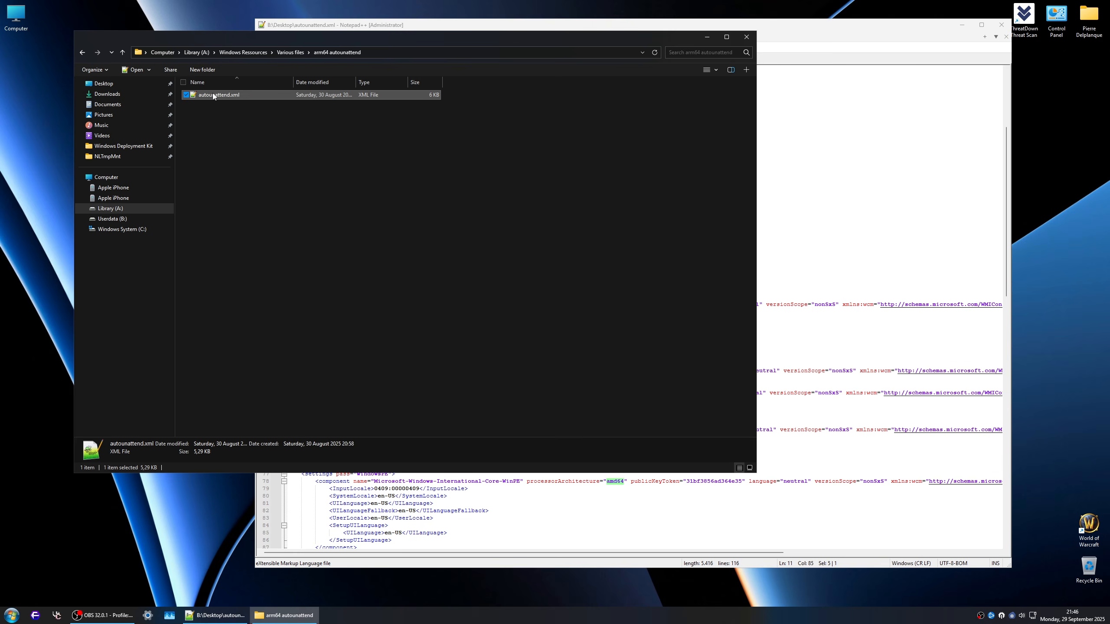
Step: Open the arm64 autounattend.xml in Notepad++, review its component architectures and unattended settings, and close the file
{"action": "right_click", "coordinate": [213, 95]}
{"action": "left_click", "coordinate": [238, 120]}
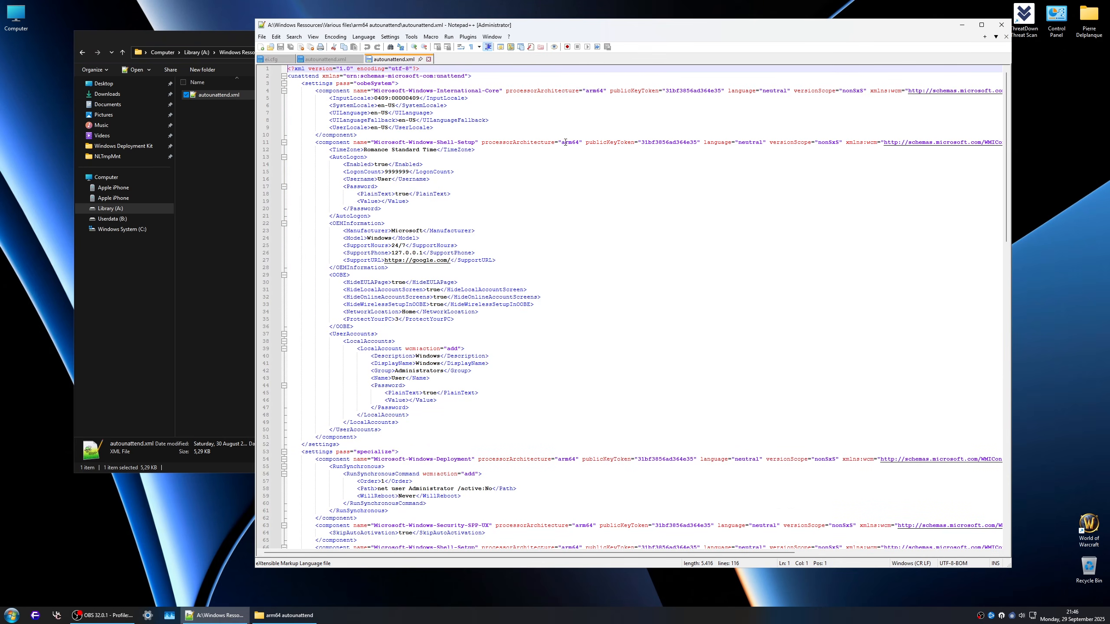
{"action": "scroll", "coordinate": [565, 142], "scroll_direction": "down", "scroll_amount": 15}
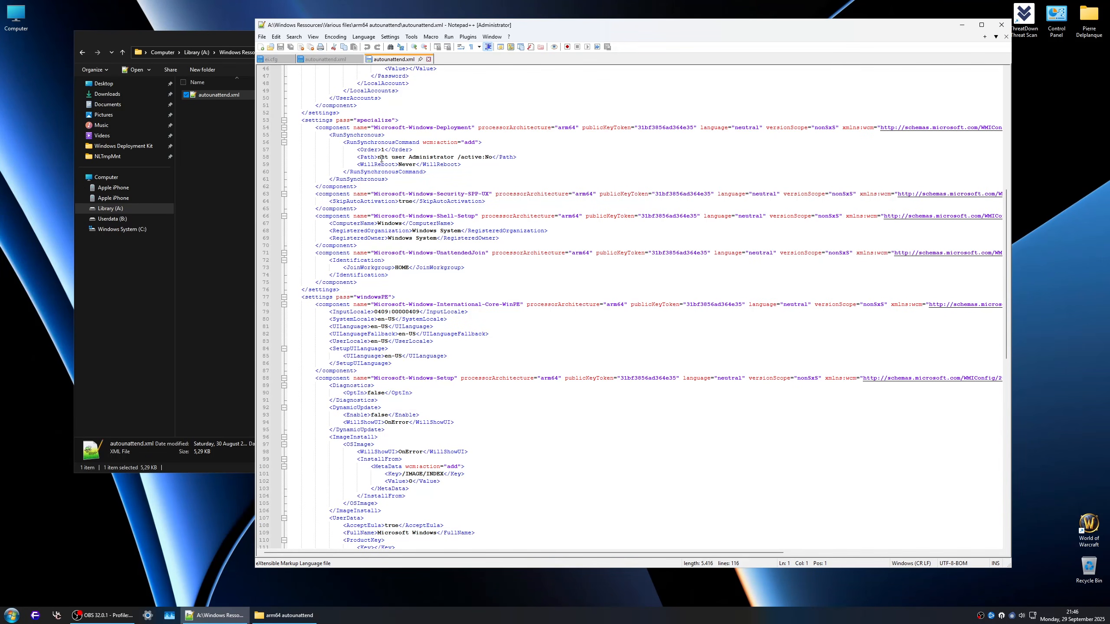
{"action": "scroll", "coordinate": [382, 159], "scroll_direction": "up", "scroll_amount": 15}
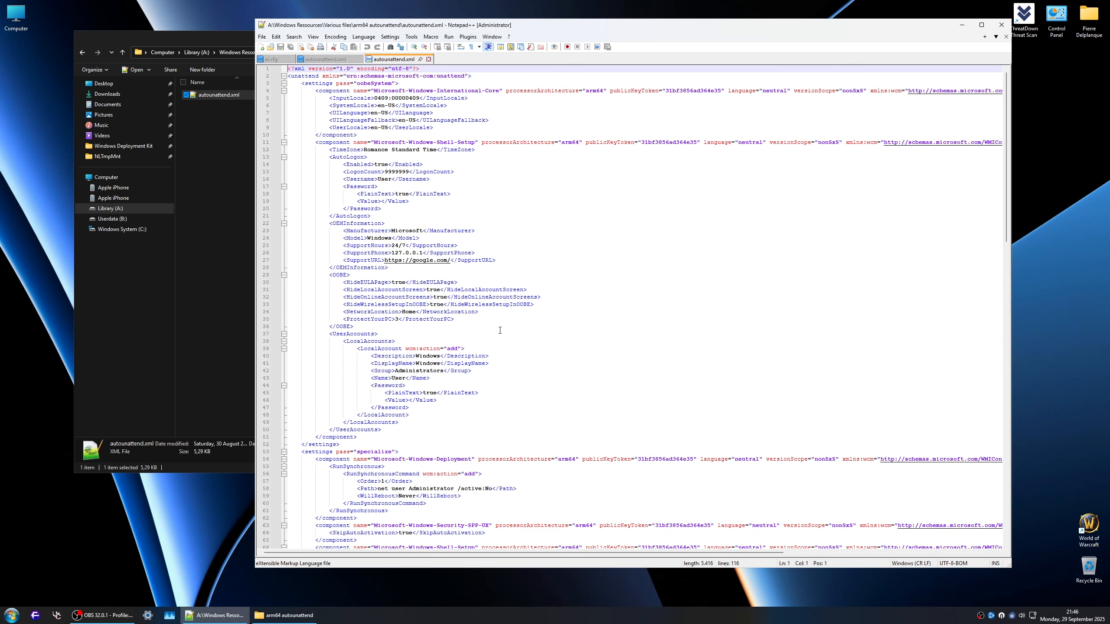
{"action": "scroll", "coordinate": [568, 403], "scroll_direction": "down", "scroll_amount": 4}
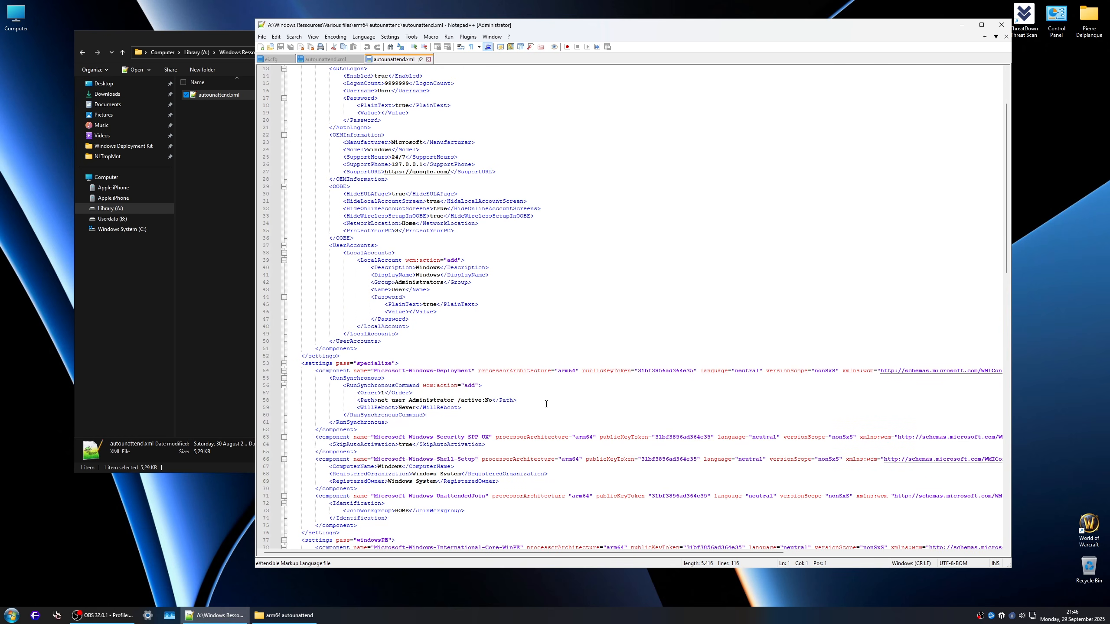
{"action": "scroll", "coordinate": [545, 404], "scroll_direction": "down", "scroll_amount": 5}
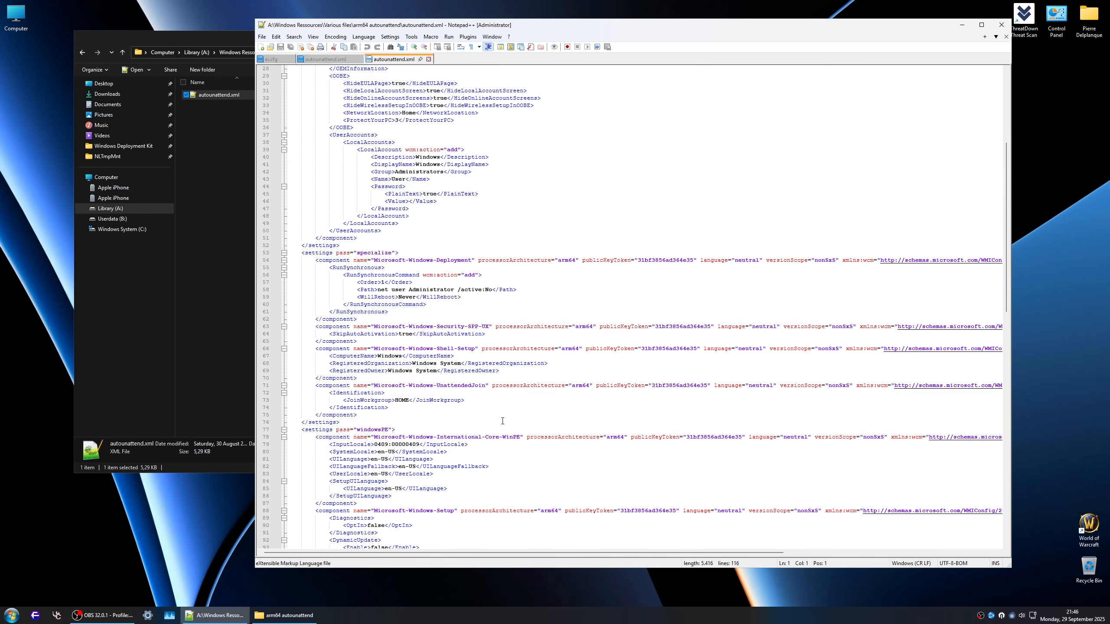
{"action": "scroll", "coordinate": [497, 426], "scroll_direction": "down", "scroll_amount": 8}
{"action": "scroll", "coordinate": [498, 426], "scroll_direction": "down", "scroll_amount": 1}
{"action": "scroll", "coordinate": [498, 426], "scroll_direction": "up", "scroll_amount": 18}
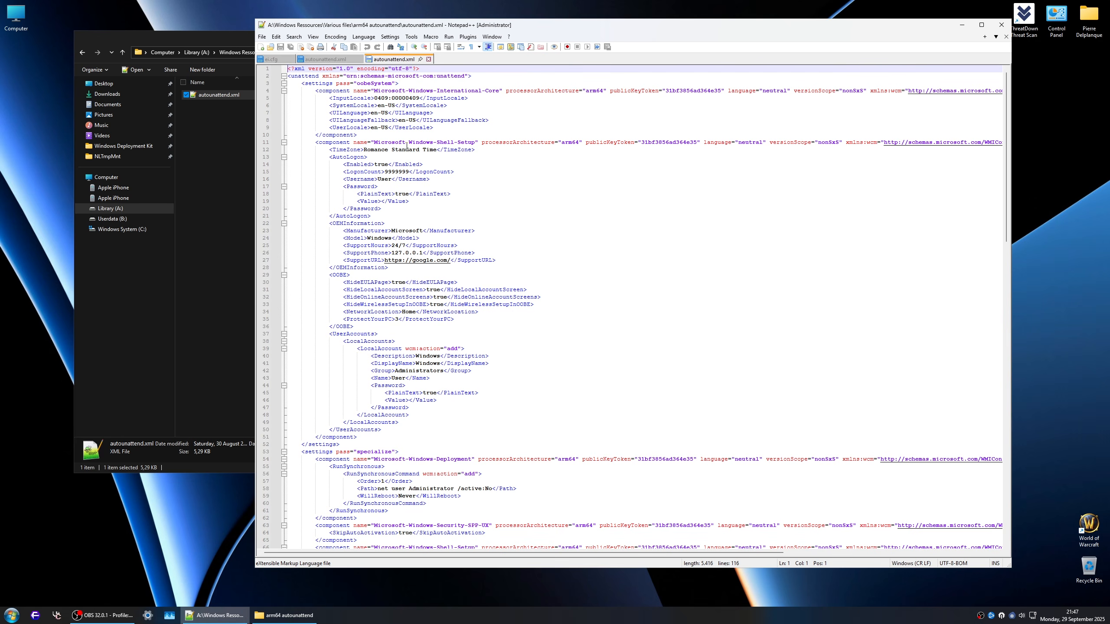
{"action": "scroll", "coordinate": [489, 256], "scroll_direction": "down", "scroll_amount": 20}
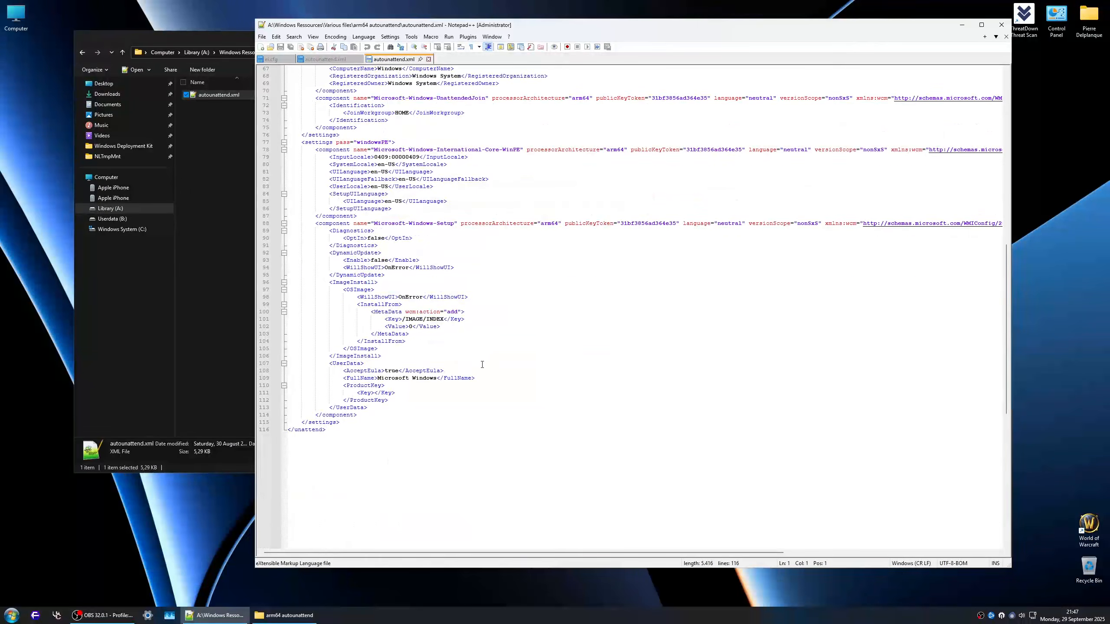
{"action": "scroll", "coordinate": [383, 311], "scroll_direction": "up", "scroll_amount": 1}
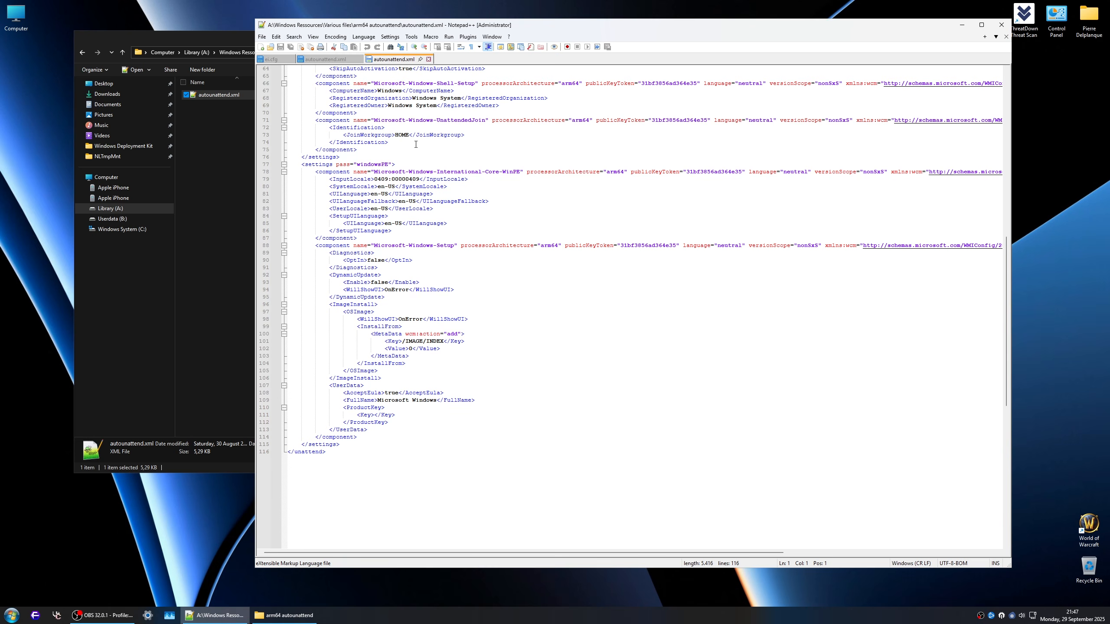
{"action": "scroll", "coordinate": [548, 231], "scroll_direction": "up", "scroll_amount": 20}
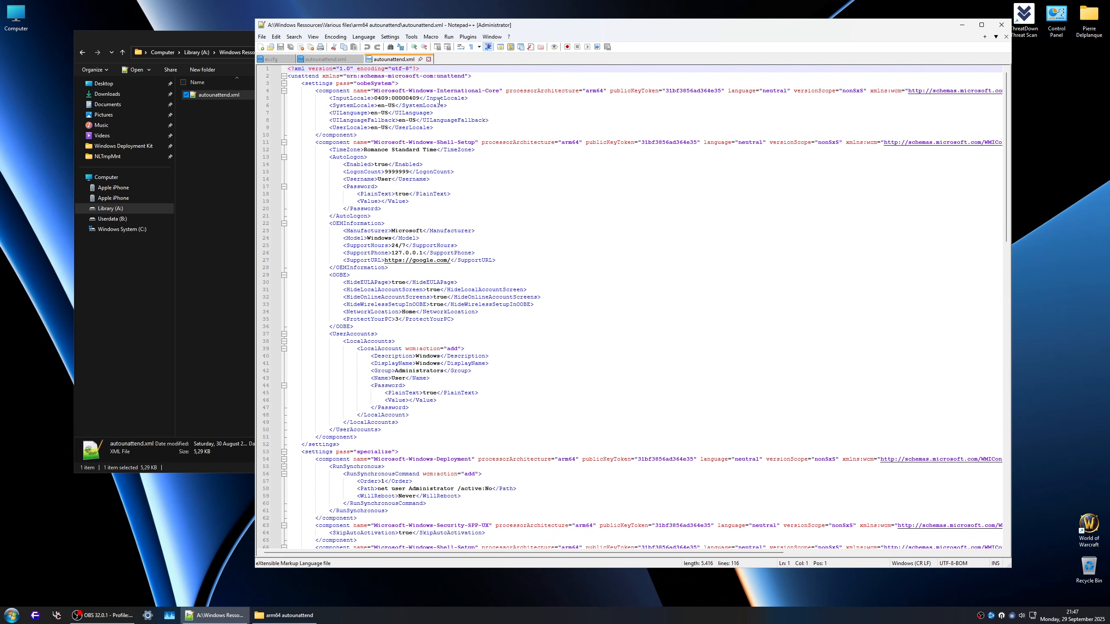
{"action": "left_click", "coordinate": [429, 59]}
Step: Review the amd64 autounattend.xml from the desktop, covering its auto-logon, OEM, OOBE, user account and specialize settings
{"action": "scroll", "coordinate": [511, 208], "scroll_direction": "up", "scroll_amount": 7}
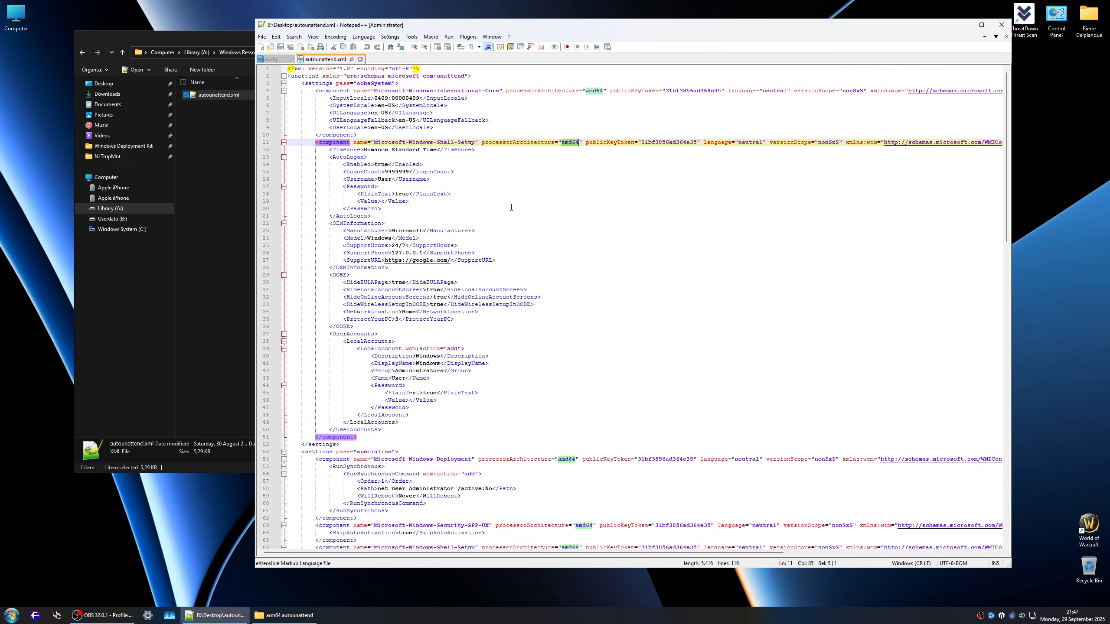
{"action": "left_click", "coordinate": [538, 195]}
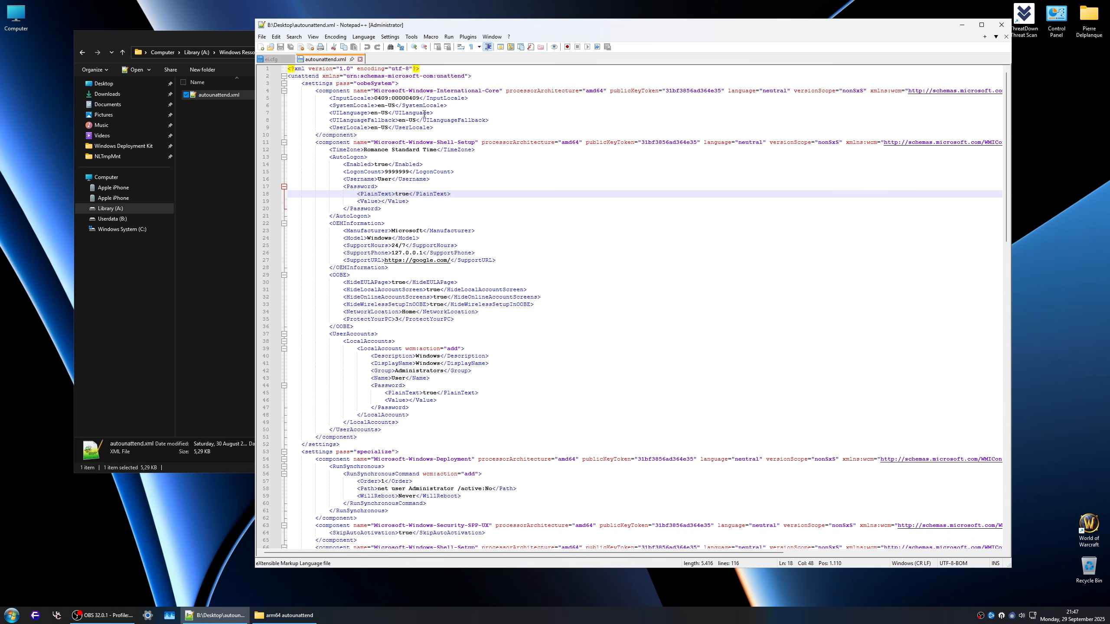
{"action": "scroll", "coordinate": [461, 168], "scroll_direction": "down", "scroll_amount": 2}
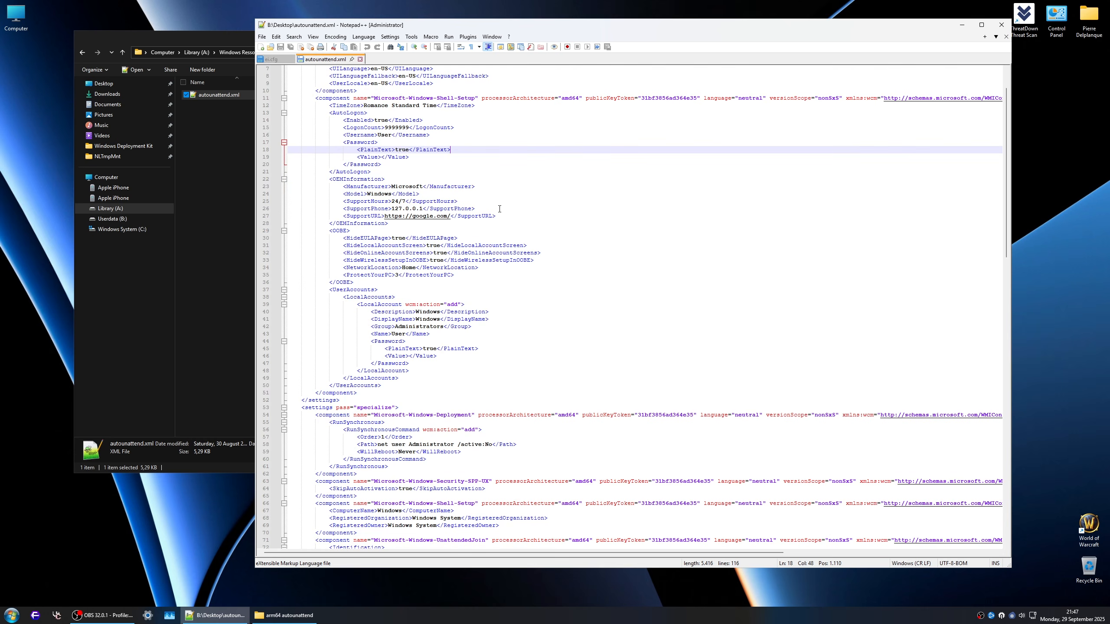
{"action": "scroll", "coordinate": [515, 231], "scroll_direction": "down", "scroll_amount": 2}
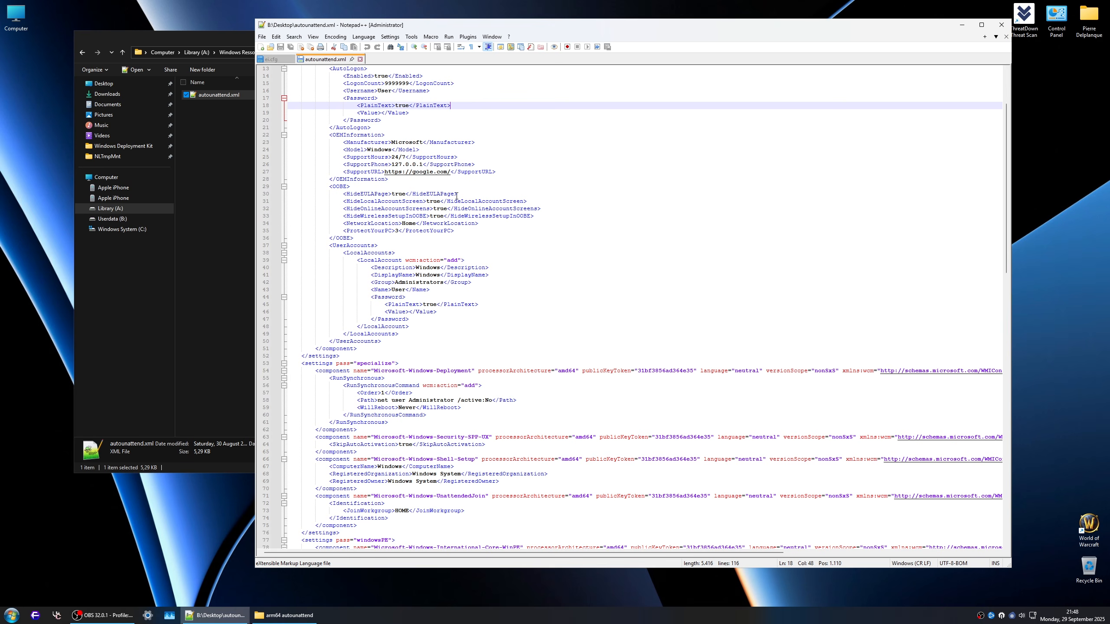
{"action": "scroll", "coordinate": [479, 211], "scroll_direction": "down", "scroll_amount": 2}
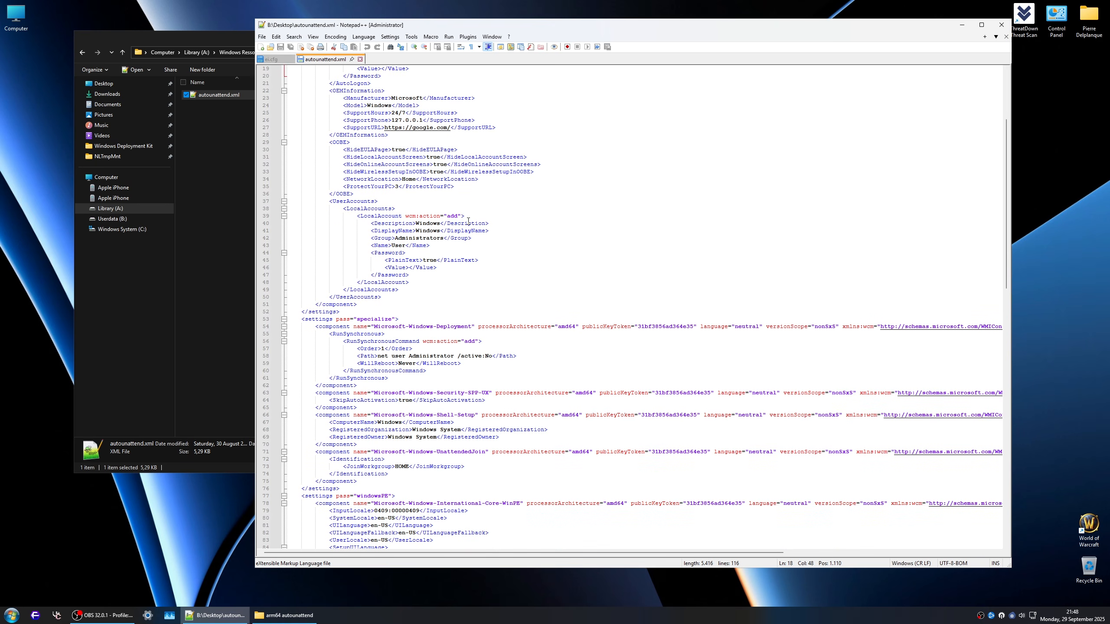
{"action": "scroll", "coordinate": [471, 221], "scroll_direction": "down", "scroll_amount": 4}
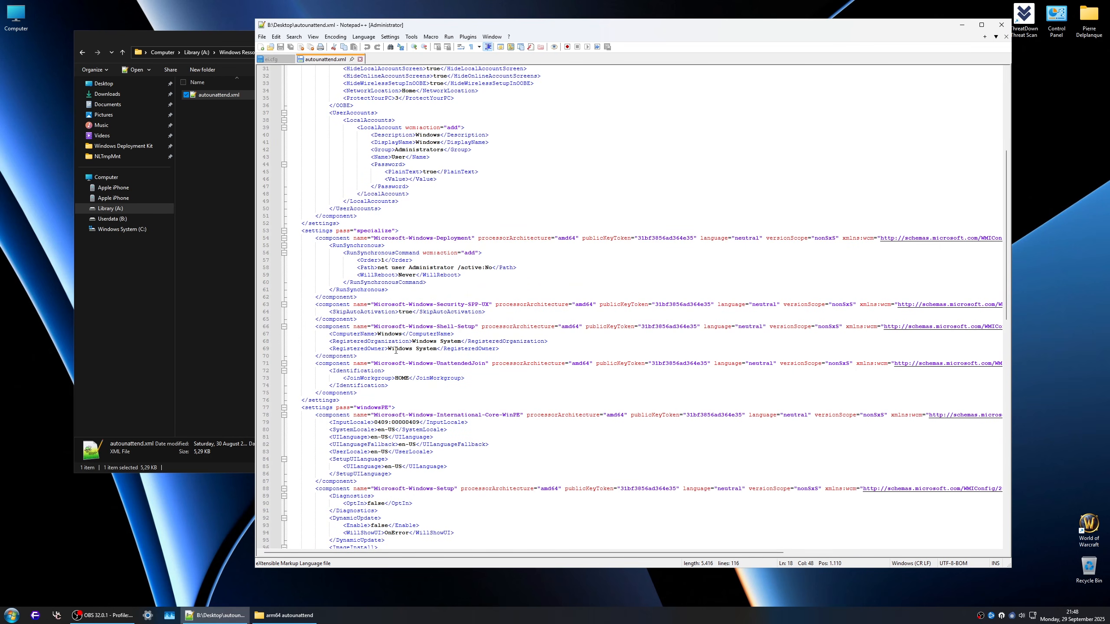
{"action": "scroll", "coordinate": [395, 351], "scroll_direction": "up", "scroll_amount": 10}
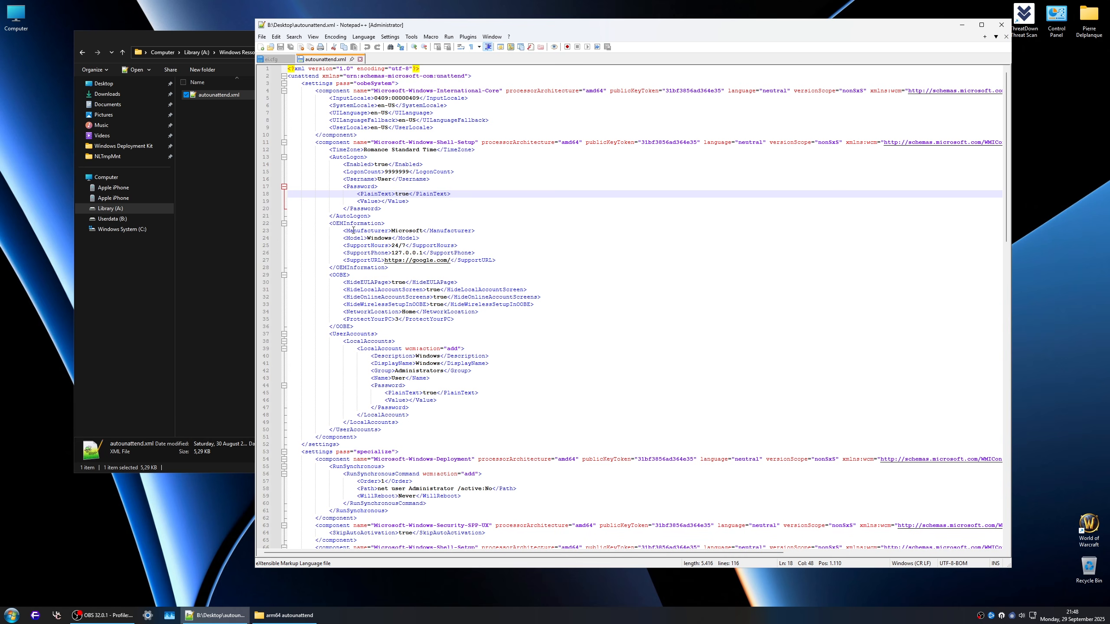
{"action": "scroll", "coordinate": [354, 230], "scroll_direction": "down", "scroll_amount": 6}
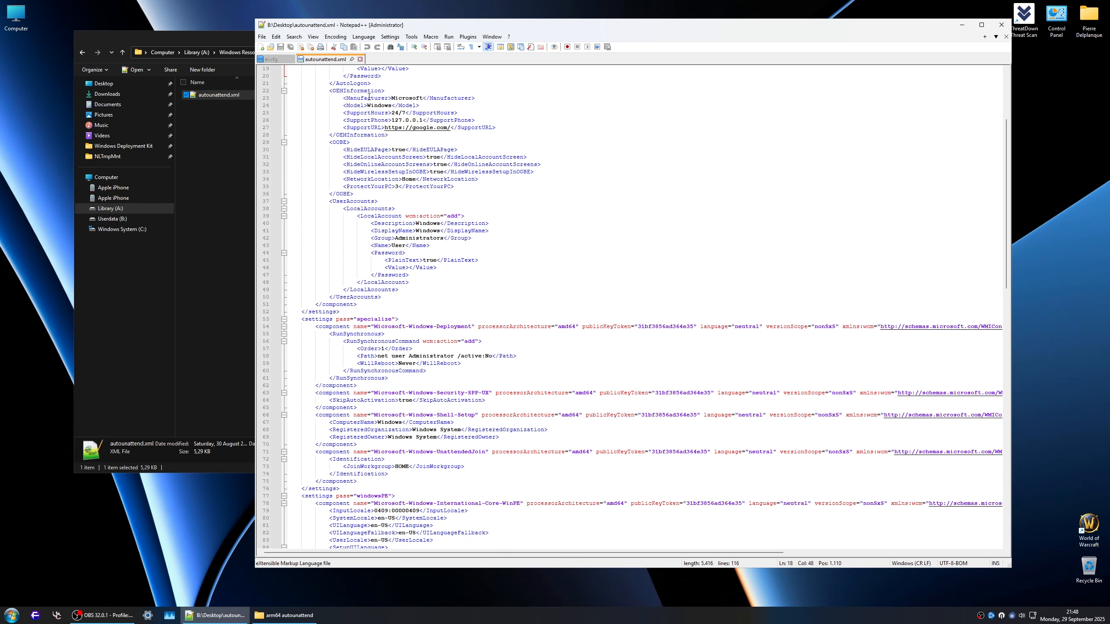
{"action": "scroll", "coordinate": [369, 97], "scroll_direction": "down", "scroll_amount": 7}
{"action": "scroll", "coordinate": [369, 97], "scroll_direction": "up", "scroll_amount": 7}
Step: Close autounattend.xml, ei.cfg, the Notepad++ window and the arm64 autounattend folder window
{"action": "left_click", "coordinate": [360, 59]}
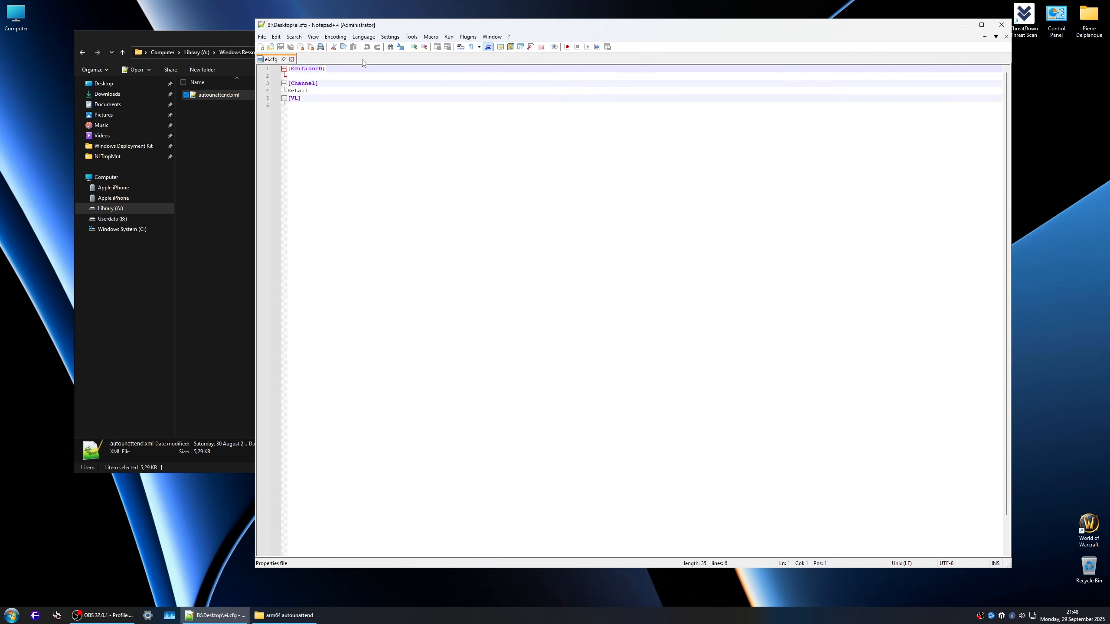
{"action": "left_click", "coordinate": [291, 59]}
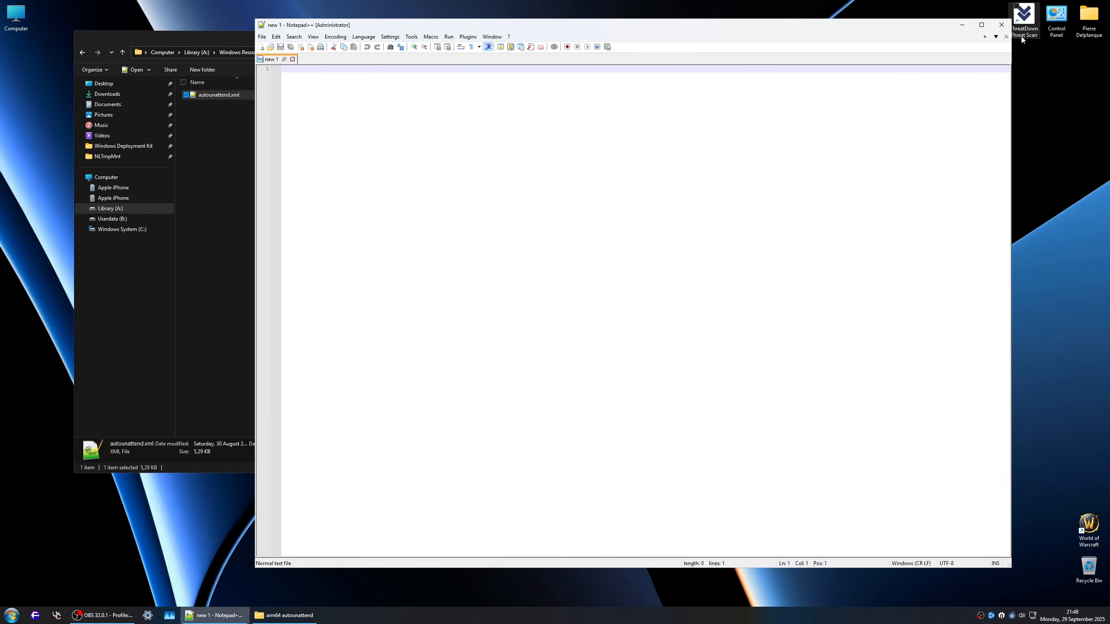
{"action": "left_click", "coordinate": [1000, 24]}
{"action": "left_click", "coordinate": [745, 37]}
Step: Open the PublicRelease ISO folder from the desktop and move the desktop's autounattend.xml into its root
{"action": "double_click", "coordinate": [828, 141]}
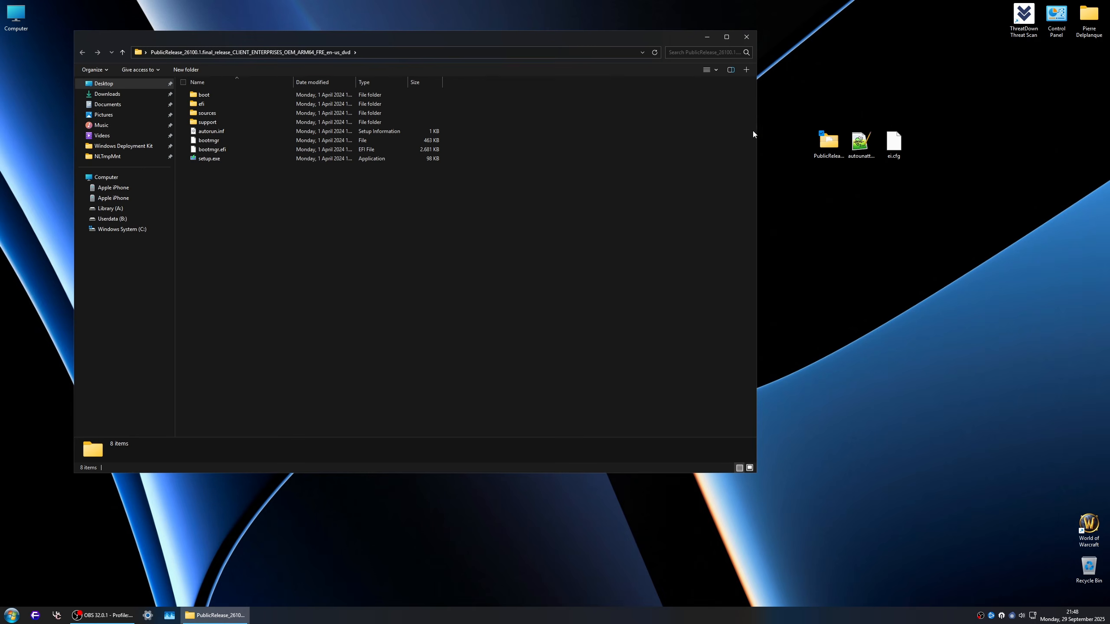
{"action": "left_click_drag", "start_coordinate": [350, 217], "coordinate": [150, 31]}
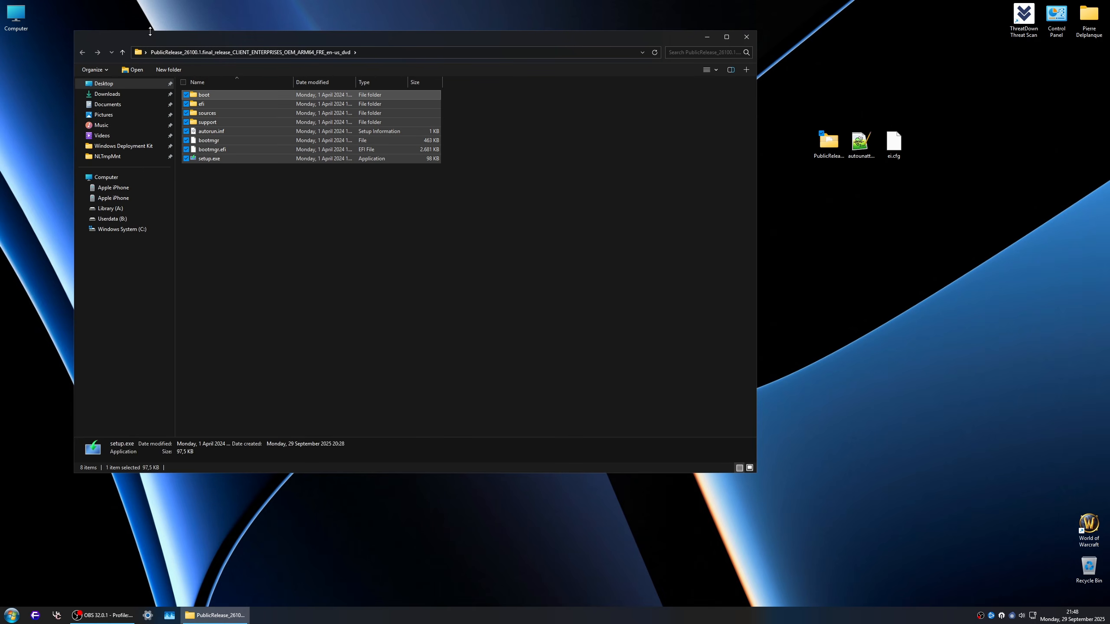
{"action": "left_click_drag", "start_coordinate": [355, 82], "coordinate": [449, 83]}
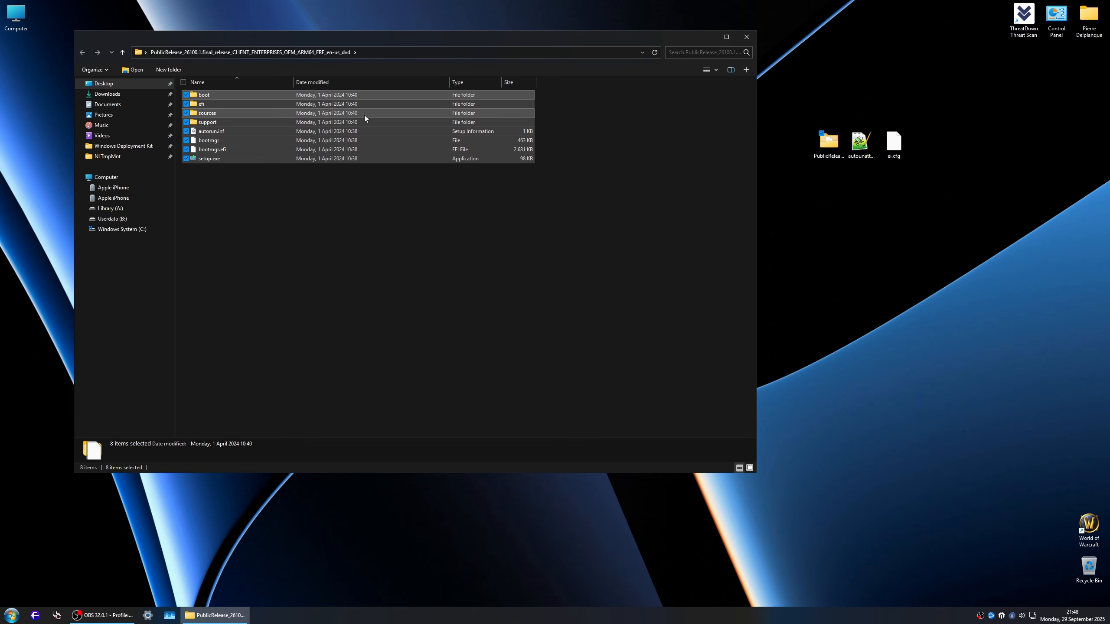
{"action": "left_click", "coordinate": [327, 217]}
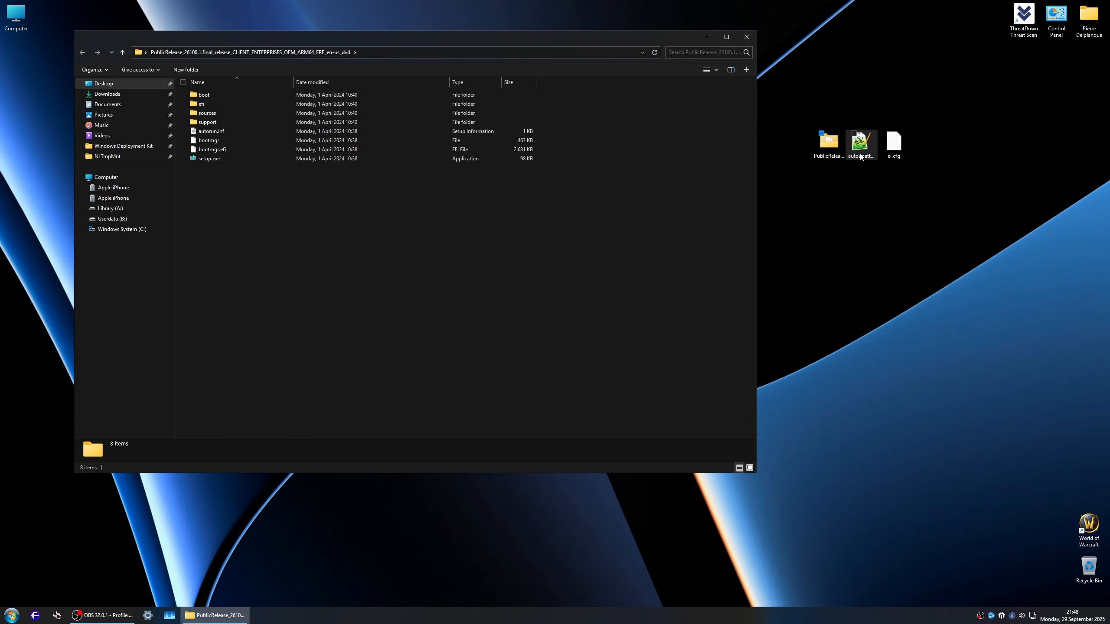
{"action": "left_click_drag", "start_coordinate": [859, 181], "coordinate": [356, 253]}
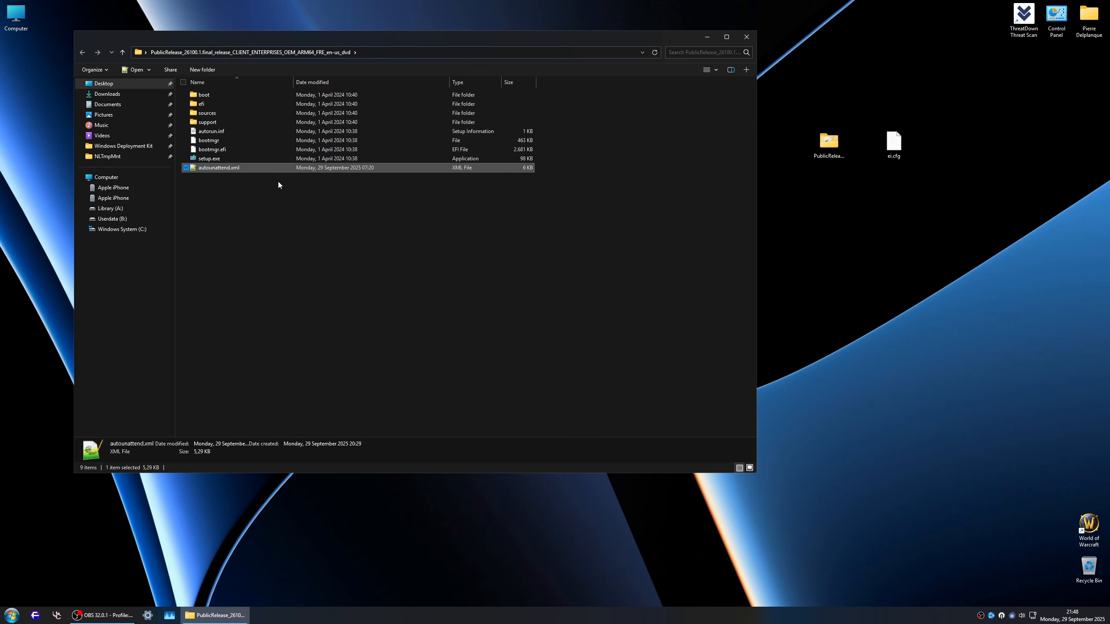
Step: Move ei.cfg from the desktop into the ISO folder's sources subfolder and return to the root folder
{"action": "double_click", "coordinate": [215, 113]}
{"action": "left_click_drag", "start_coordinate": [893, 144], "coordinate": [589, 240]}
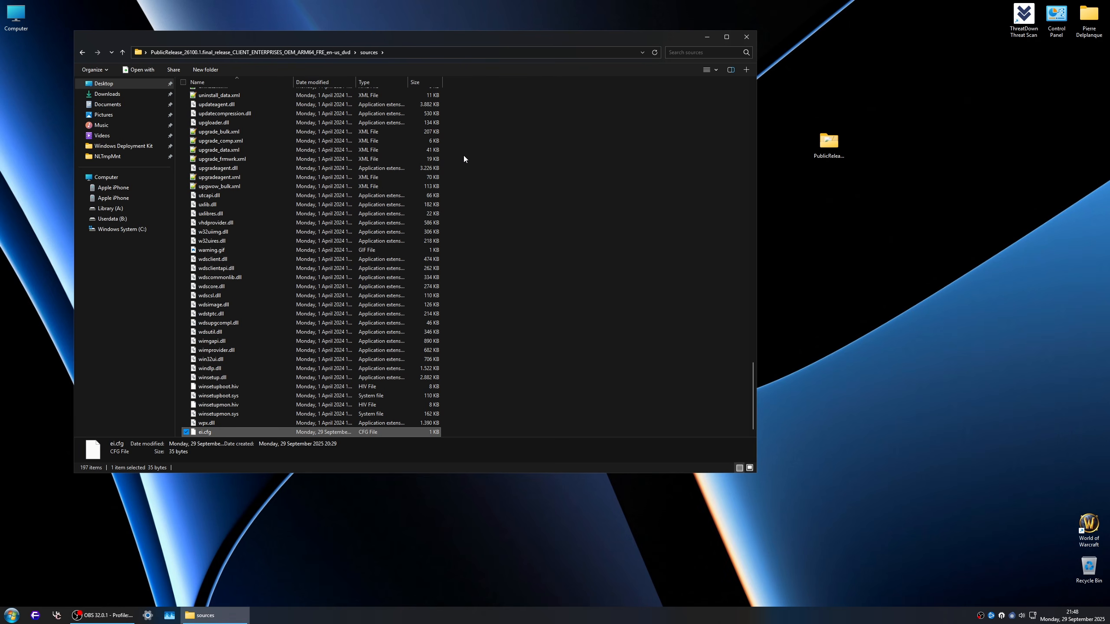
{"action": "left_click", "coordinate": [304, 56]}
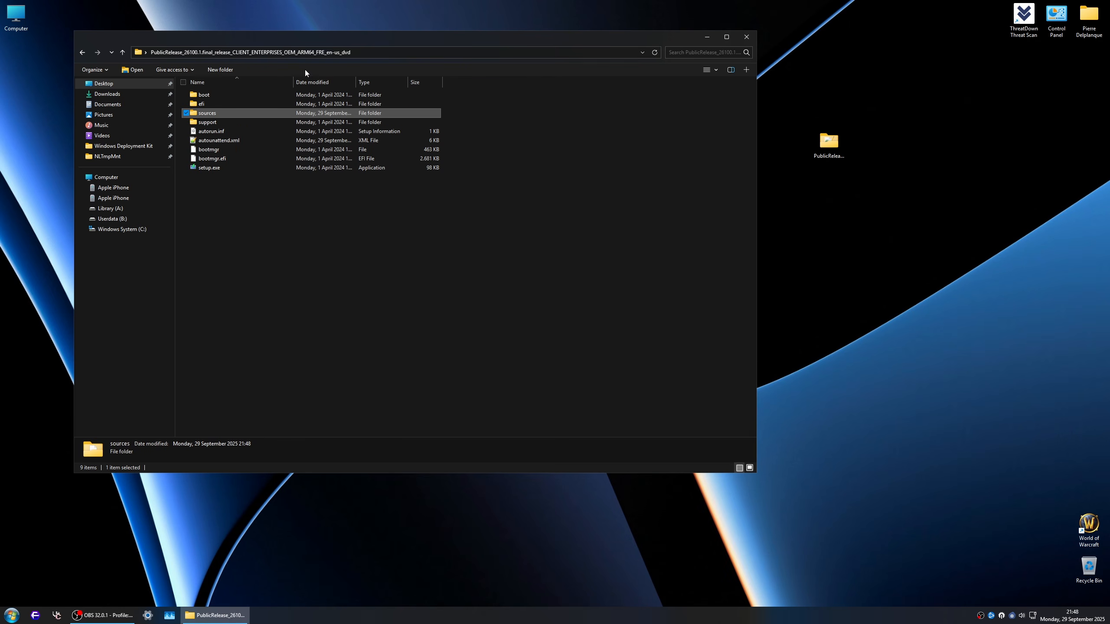
{"action": "left_click_drag", "start_coordinate": [428, 202], "coordinate": [270, 90]}
{"action": "left_click", "coordinate": [420, 237]}
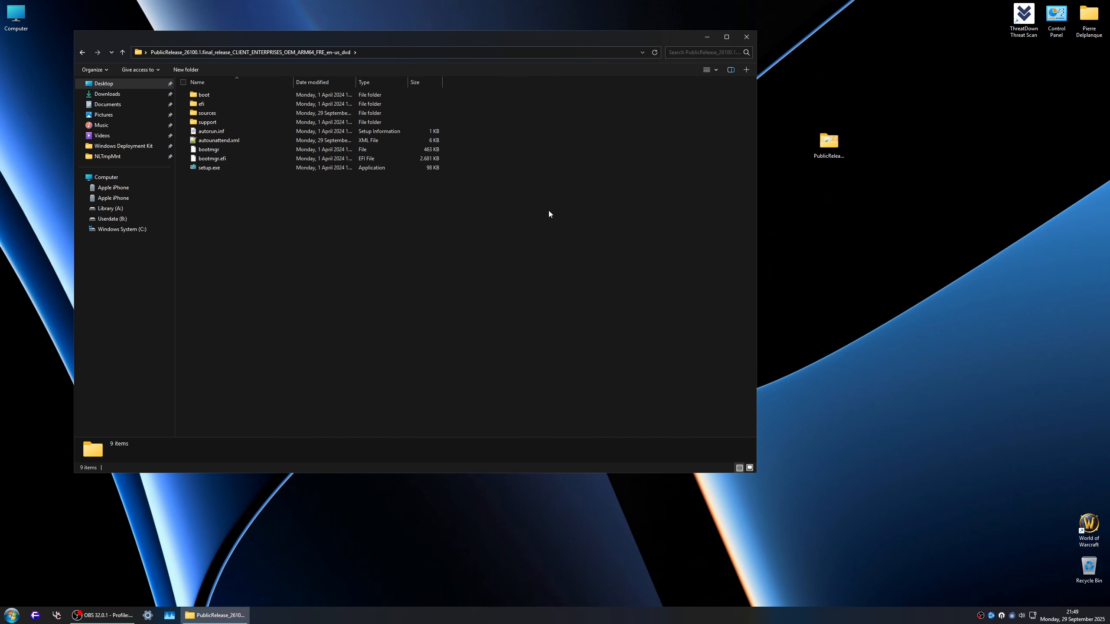
Step: List the sources folder's files by descending size, examine the size of install.wim, and return to the ISO root folder
{"action": "double_click", "coordinate": [241, 112]}
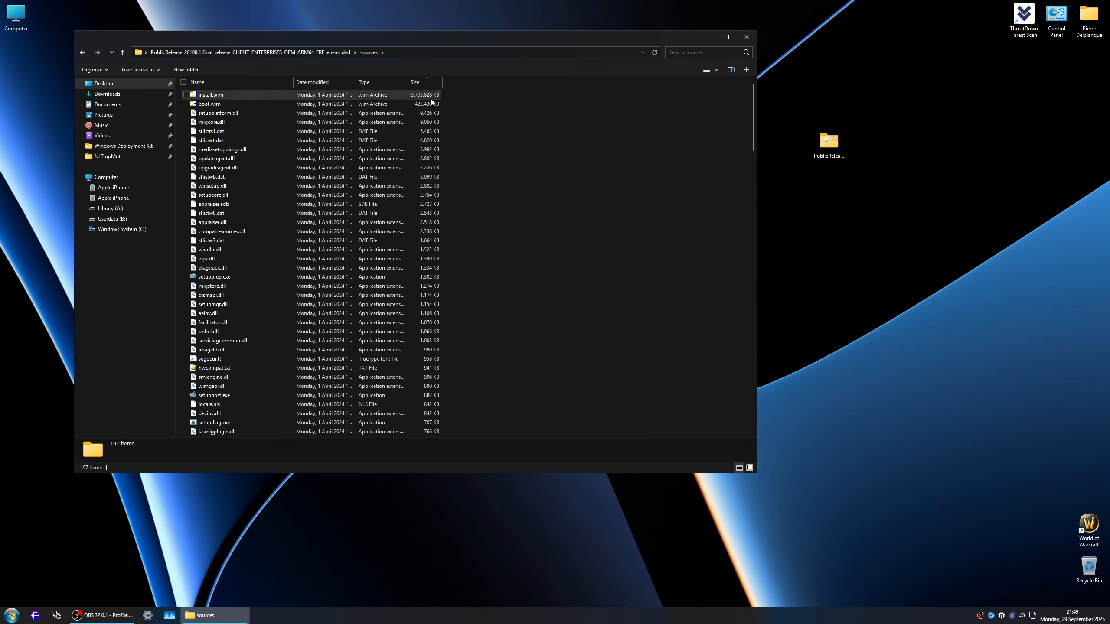
{"action": "left_click", "coordinate": [415, 97]}
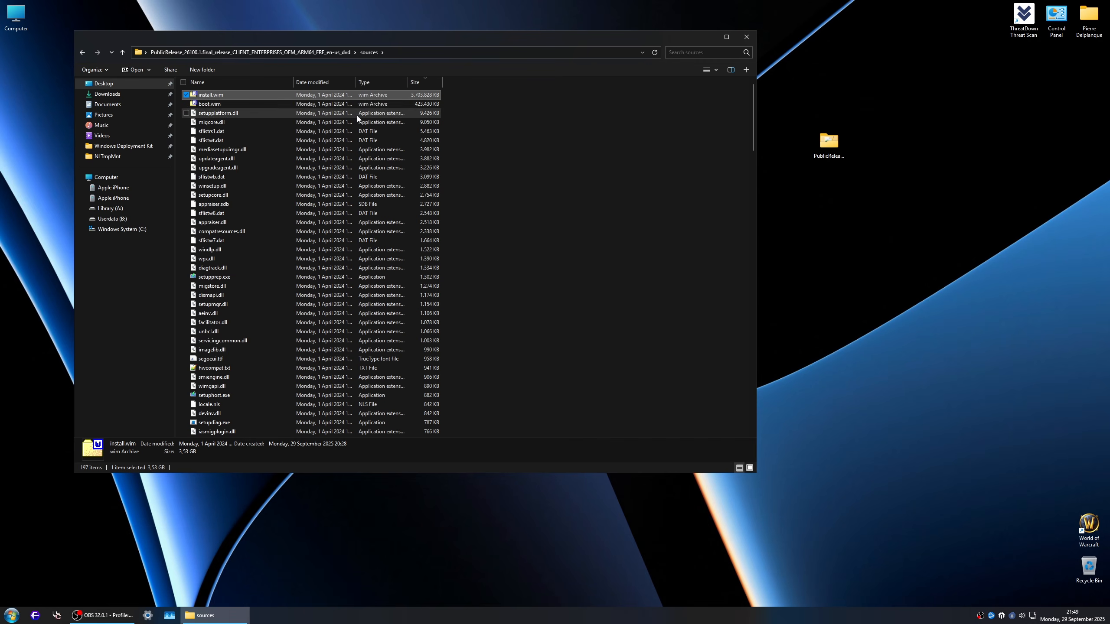
{"action": "scroll", "coordinate": [465, 196], "scroll_direction": "down", "scroll_amount": 10}
{"action": "scroll", "coordinate": [469, 197], "scroll_direction": "down", "scroll_amount": 20}
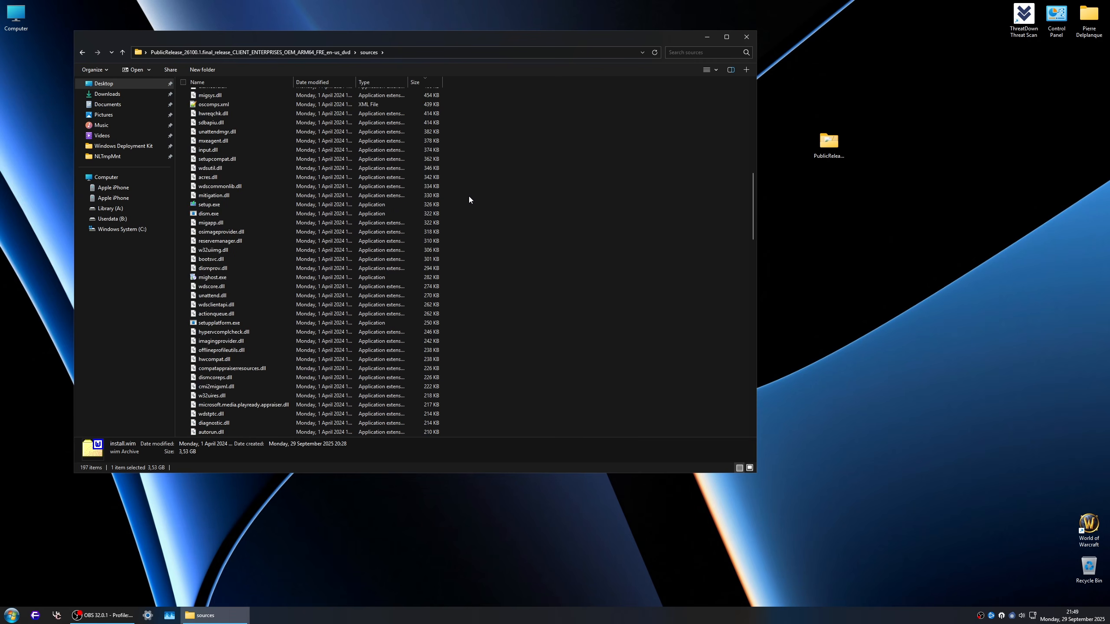
{"action": "scroll", "coordinate": [469, 199], "scroll_direction": "down", "scroll_amount": 6}
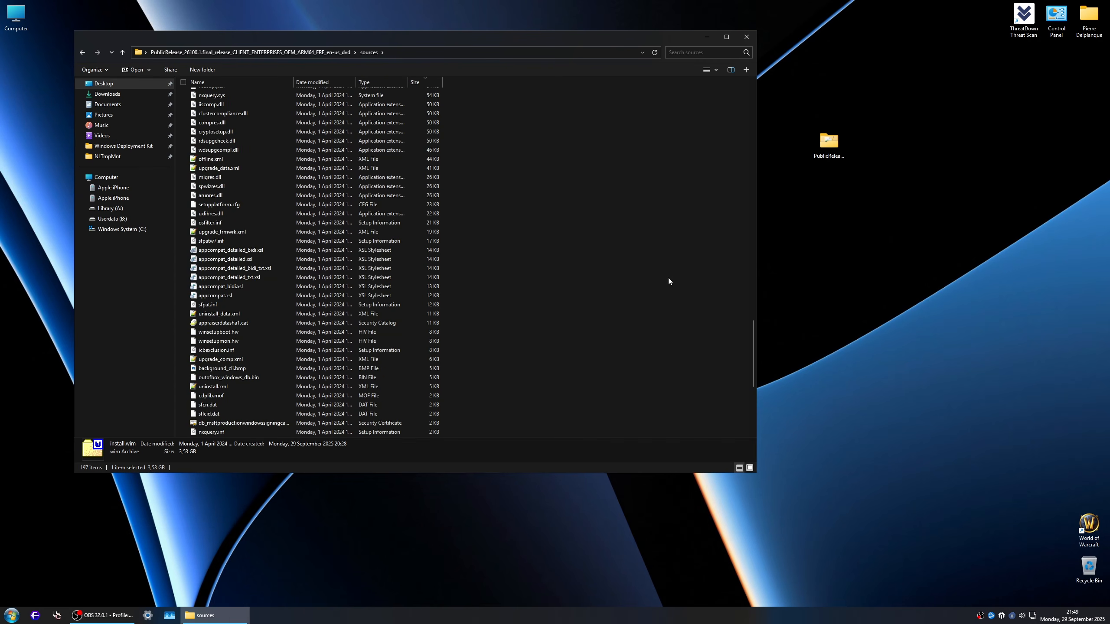
{"action": "left_click_drag", "start_coordinate": [752, 380], "coordinate": [697, 97]}
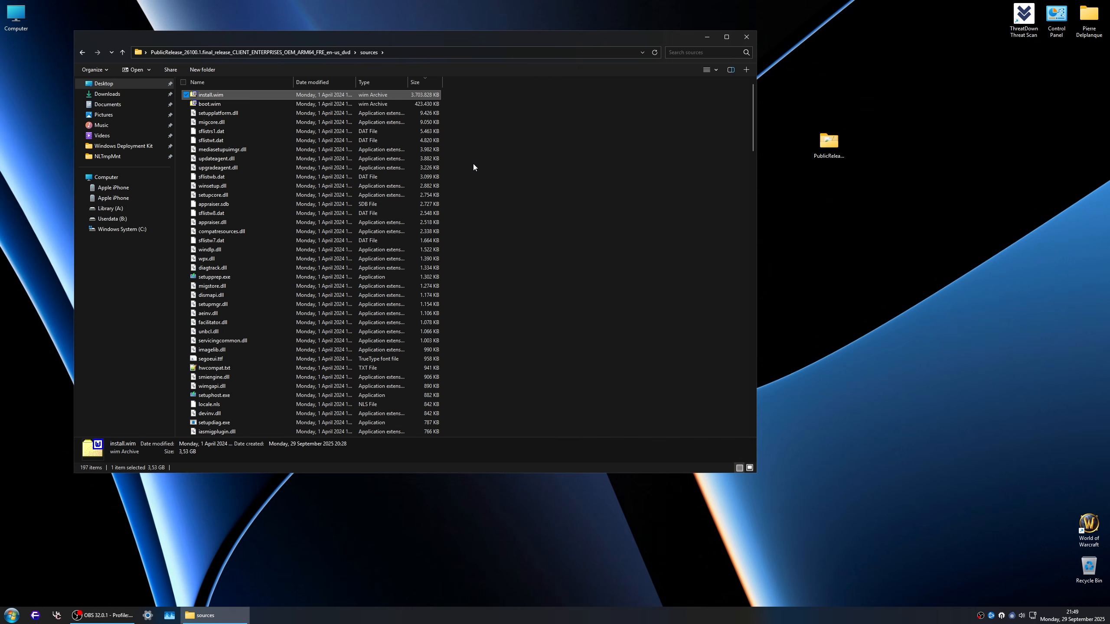
{"action": "scroll", "coordinate": [489, 164], "scroll_direction": "down", "scroll_amount": 12}
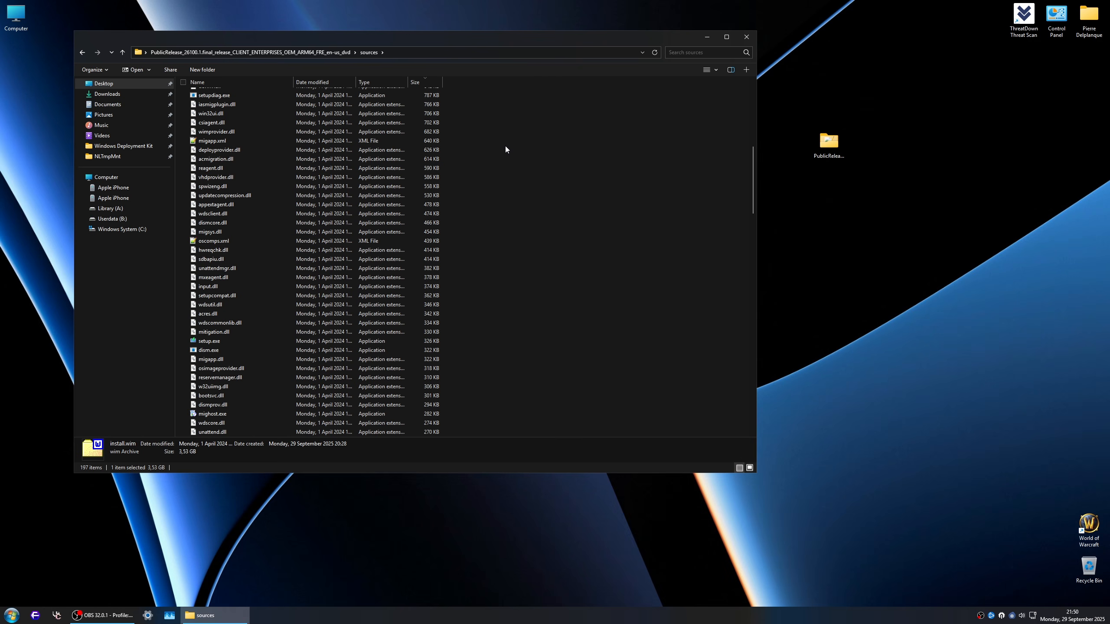
{"action": "left_click", "coordinate": [480, 160]}
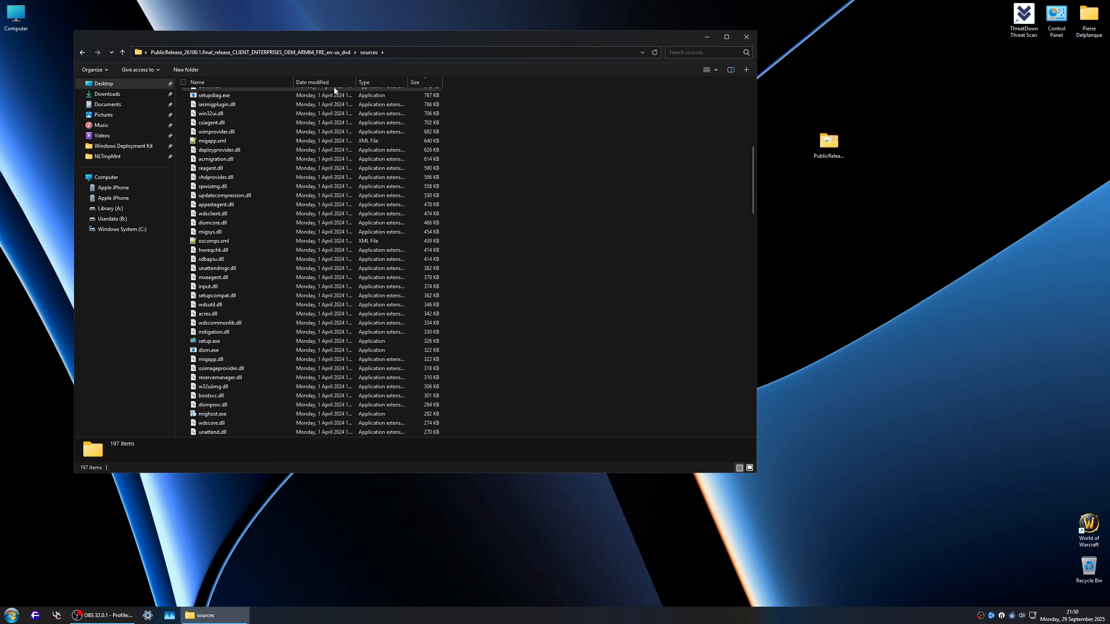
{"action": "left_click", "coordinate": [306, 52]}
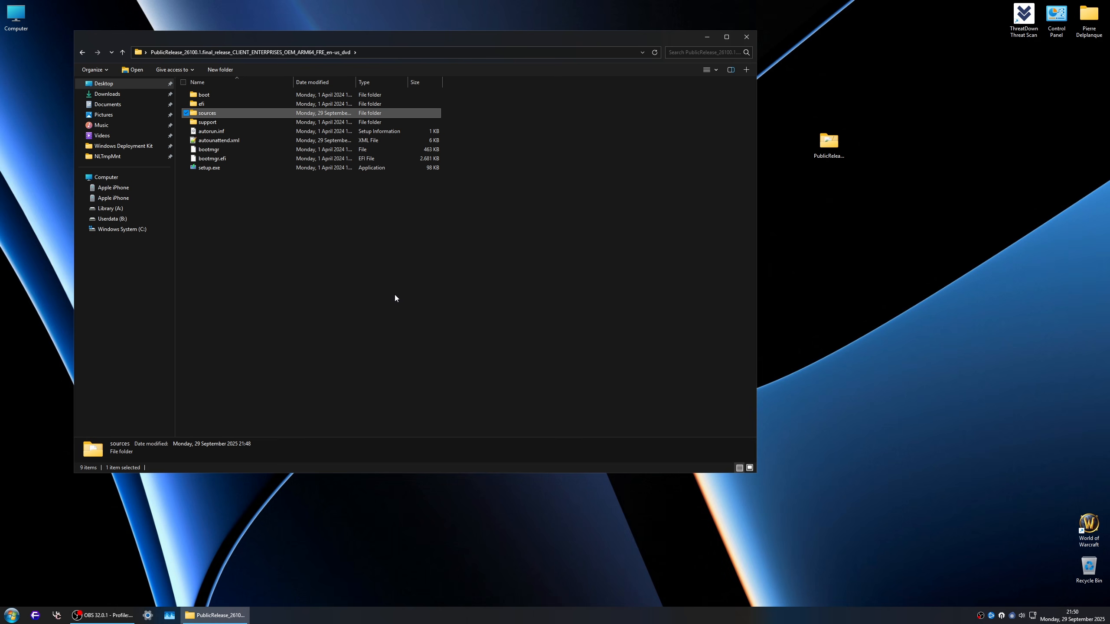
Step: Close the ISO folder window, reposition its folder on the desktop, and launch NTLite
{"action": "left_click", "coordinate": [752, 38]}
{"action": "left_click_drag", "start_coordinate": [829, 141], "coordinate": [926, 98]}
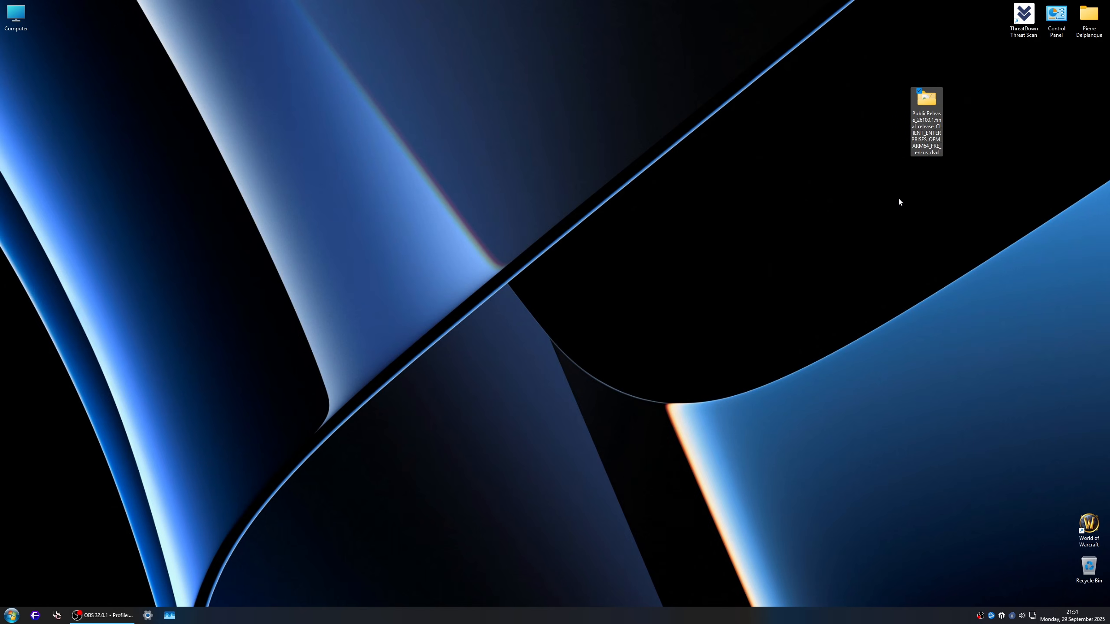
{"action": "key", "text": "super"}
{"action": "type", "text": "ntli"}
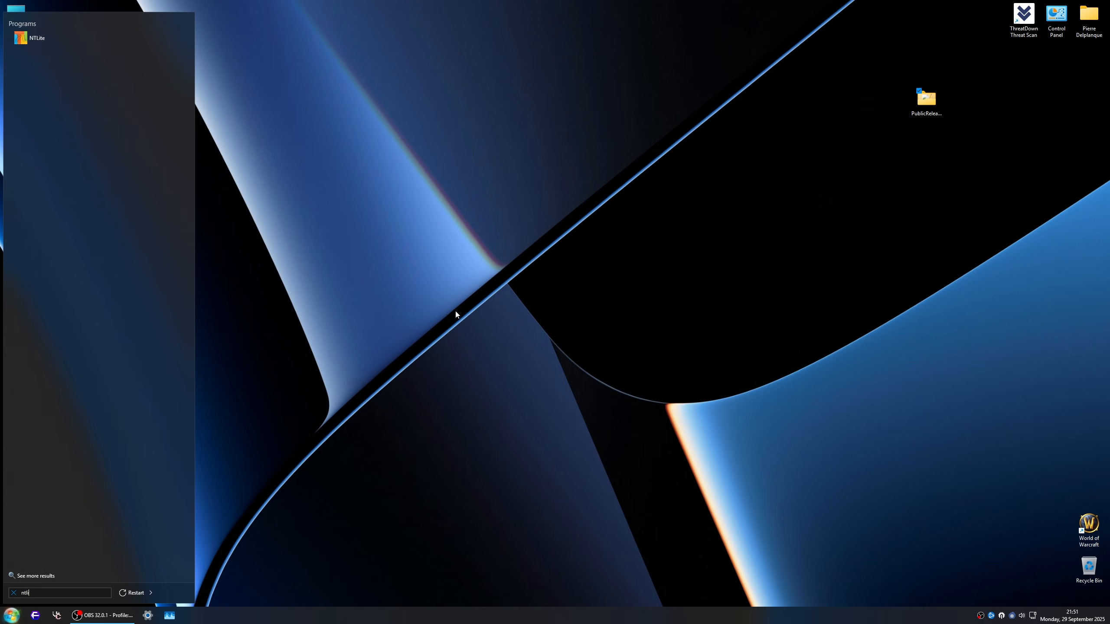
{"action": "key", "text": "Return"}
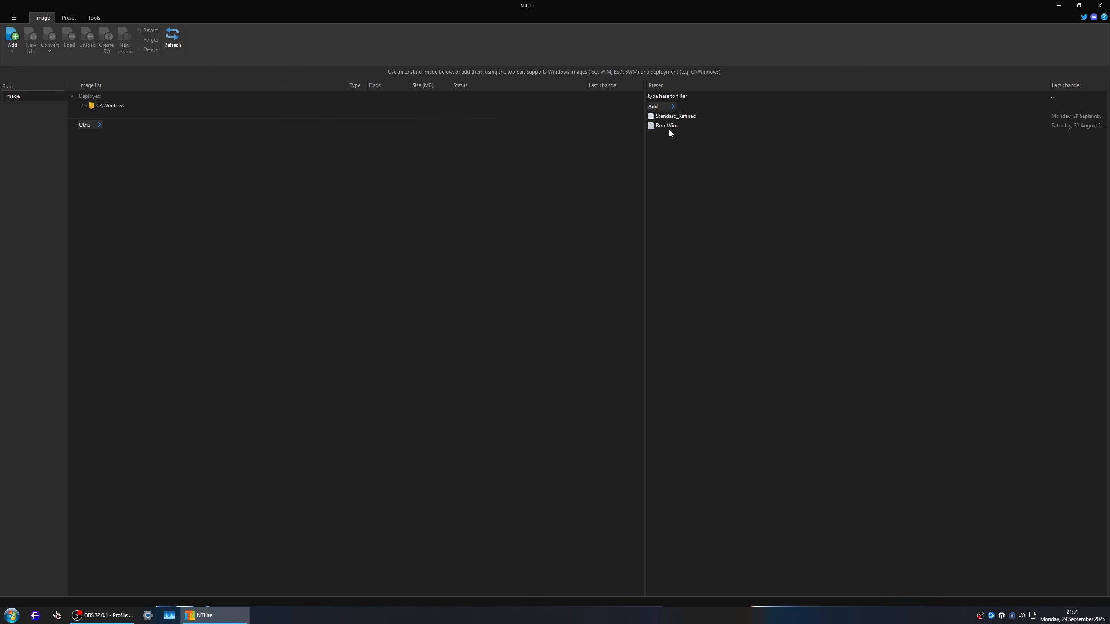
Step: Add the desktop's PublicRelease ISO folder to the image list as an image directory and list the boot.wim editions
{"action": "left_click", "coordinate": [678, 126]}
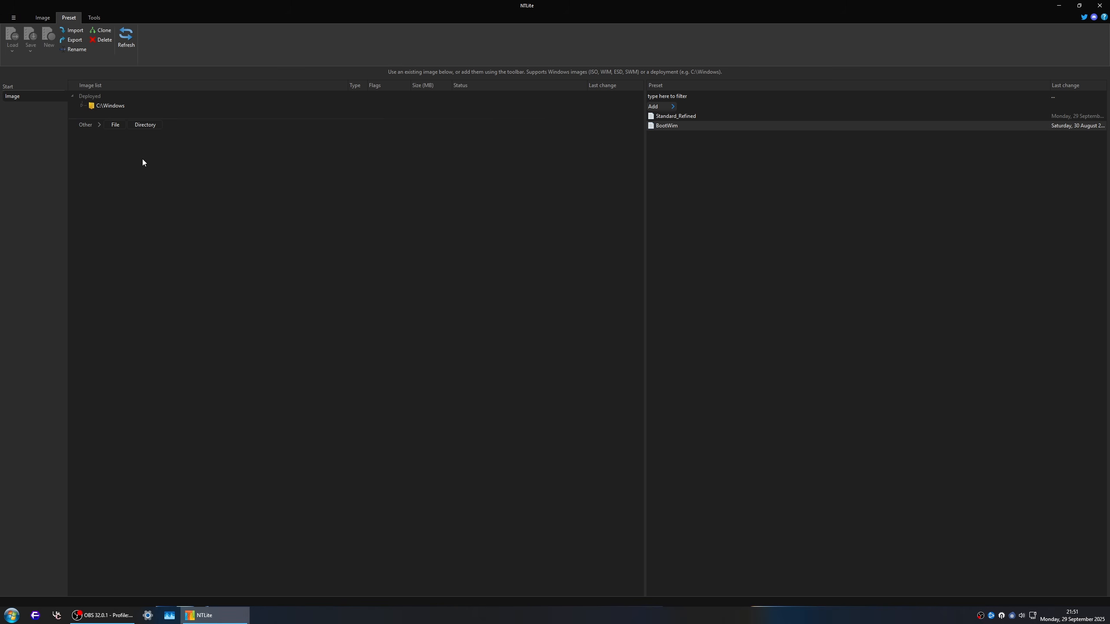
{"action": "left_click", "coordinate": [42, 18]}
{"action": "left_click", "coordinate": [12, 42]}
{"action": "left_click", "coordinate": [30, 62]}
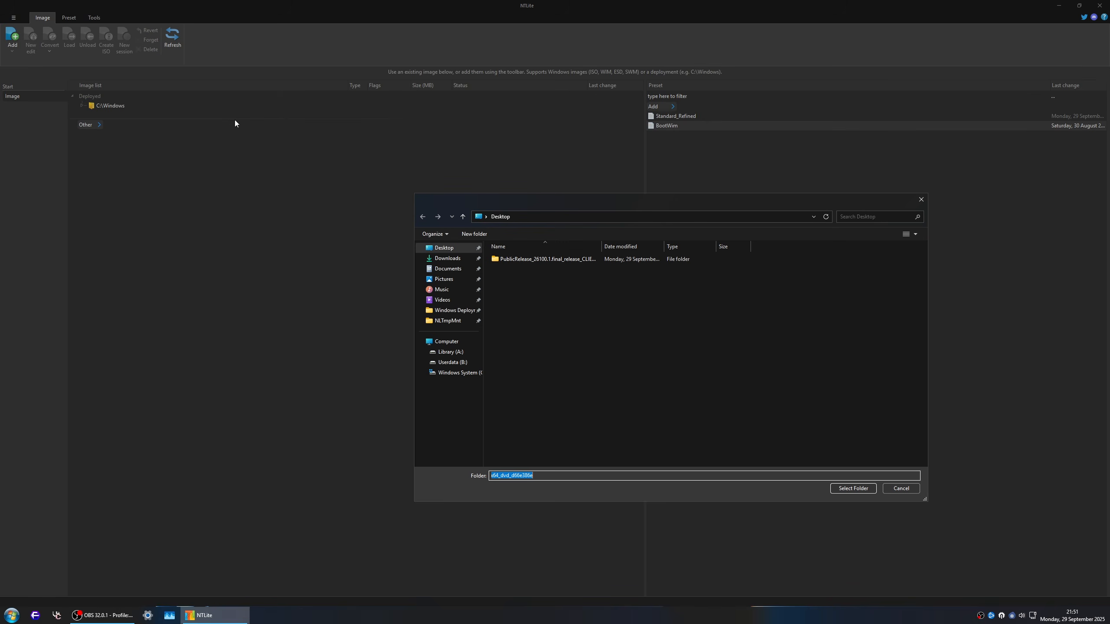
{"action": "left_click_drag", "start_coordinate": [492, 198], "coordinate": [462, 150]}
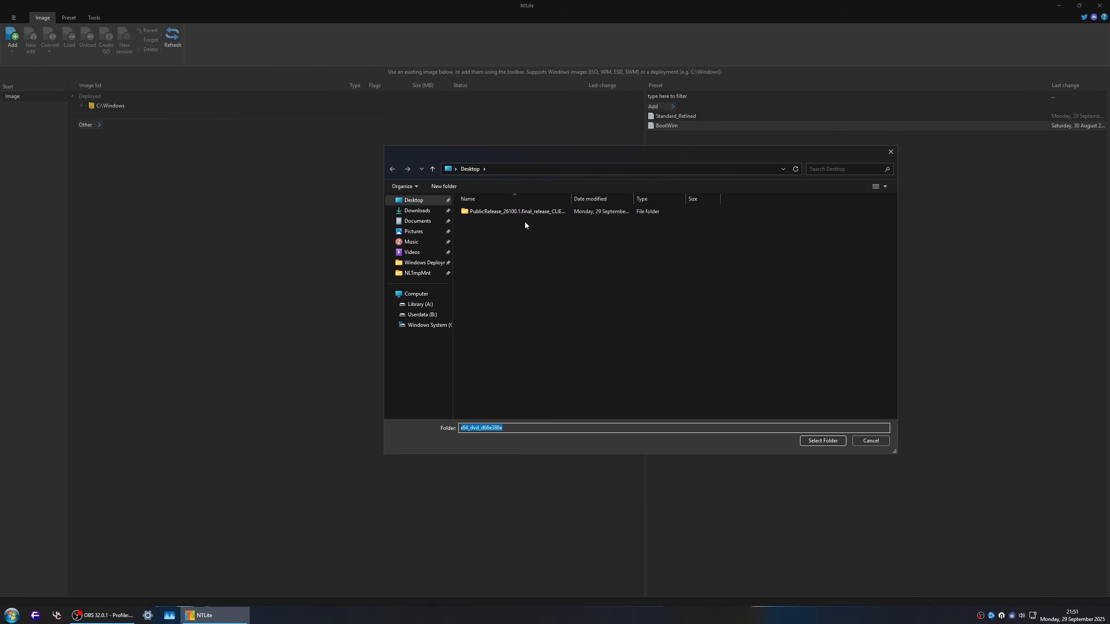
{"action": "left_click", "coordinate": [525, 212]}
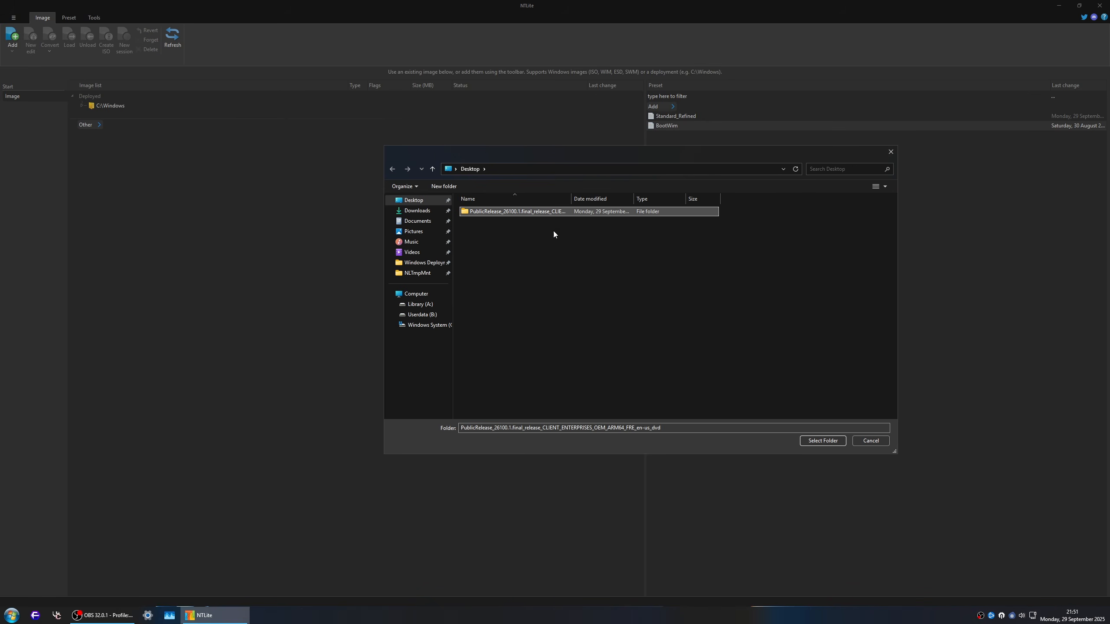
{"action": "left_click", "coordinate": [822, 441]}
{"action": "left_click", "coordinate": [92, 181]}
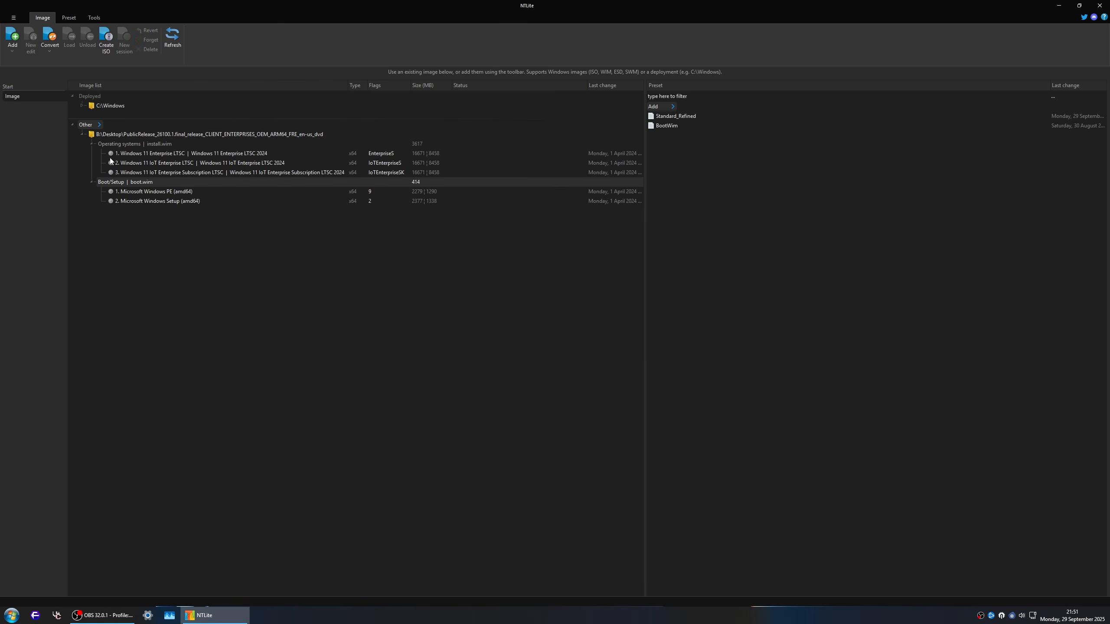
Step: Delete the Windows 11 Enterprise LTSC and Windows 11 IoT Enterprise Subscription LTSC editions from install.wim
{"action": "right_click", "coordinate": [216, 155]}
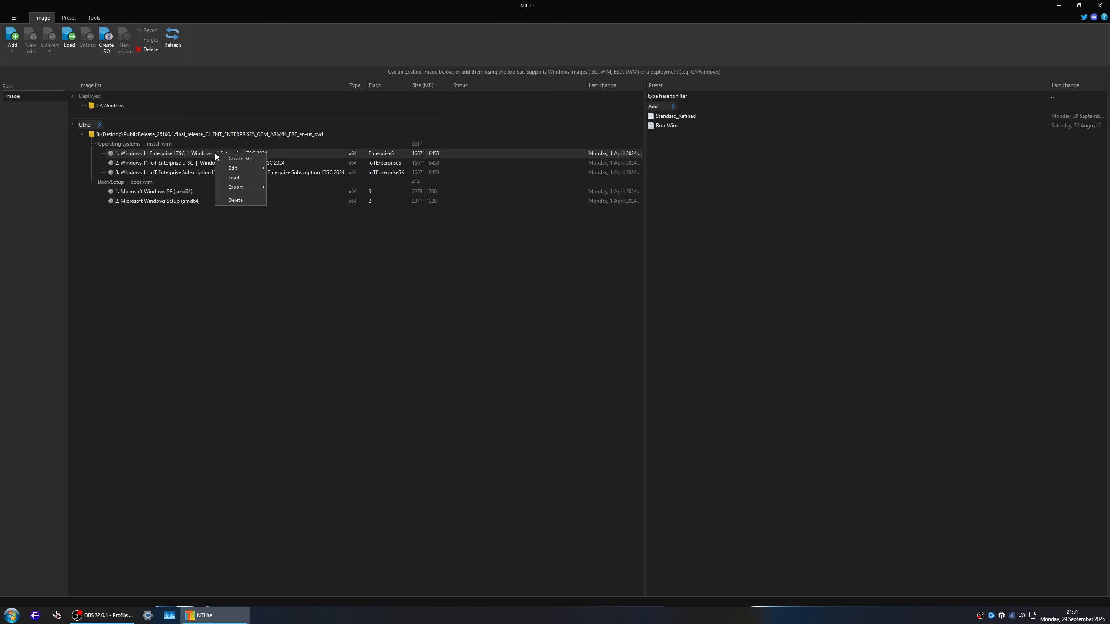
{"action": "left_click", "coordinate": [245, 202]}
{"action": "left_click", "coordinate": [581, 324]}
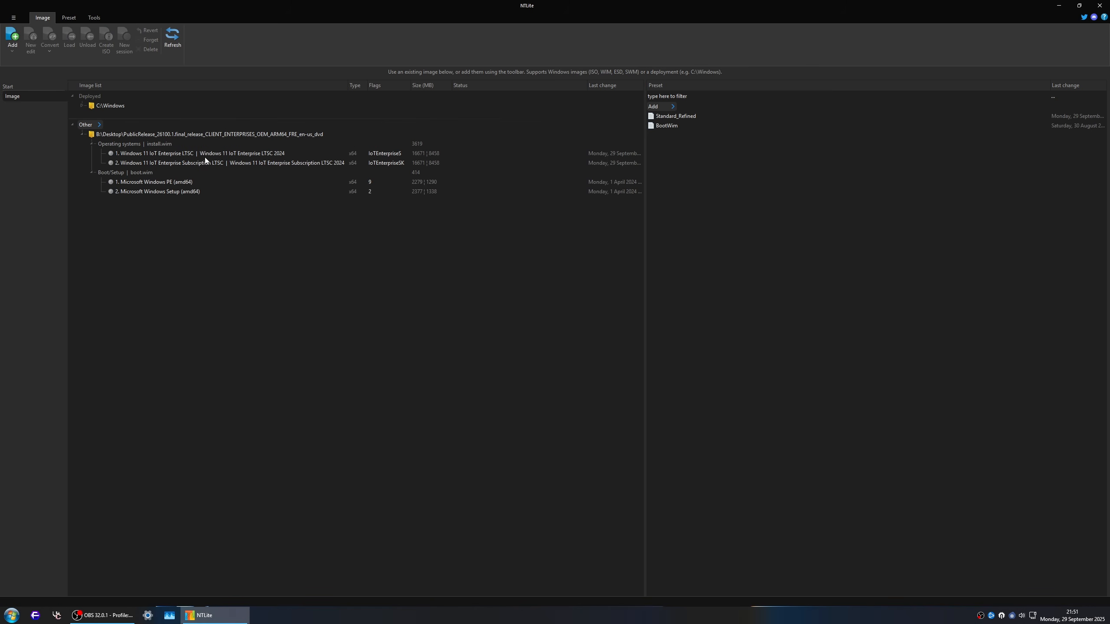
{"action": "right_click", "coordinate": [202, 163]}
{"action": "left_click", "coordinate": [231, 208]}
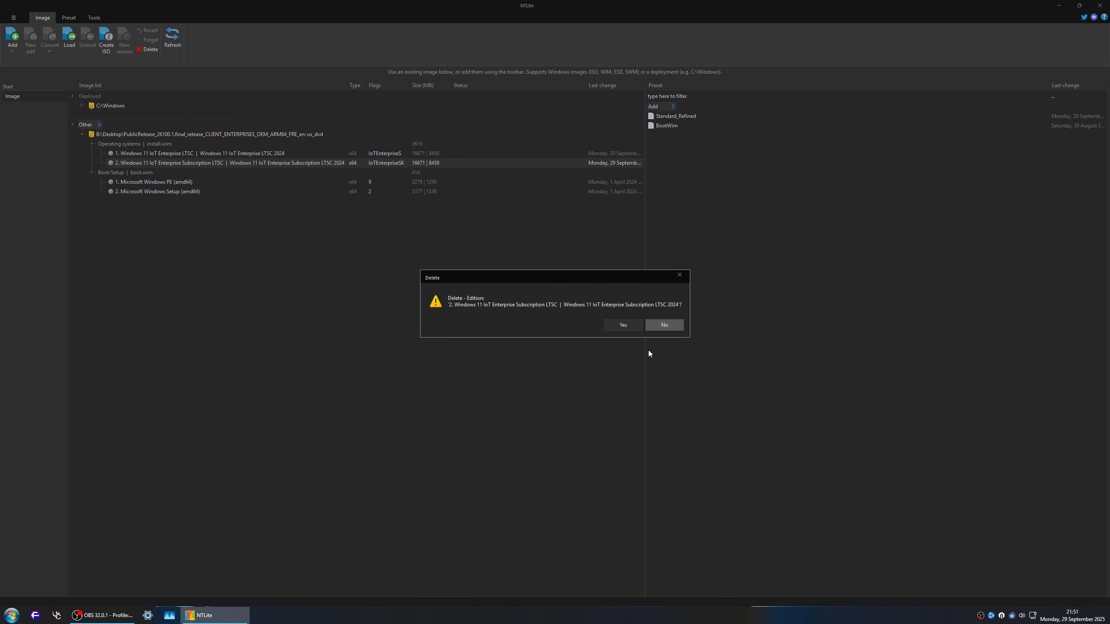
{"action": "left_click", "coordinate": [622, 324]}
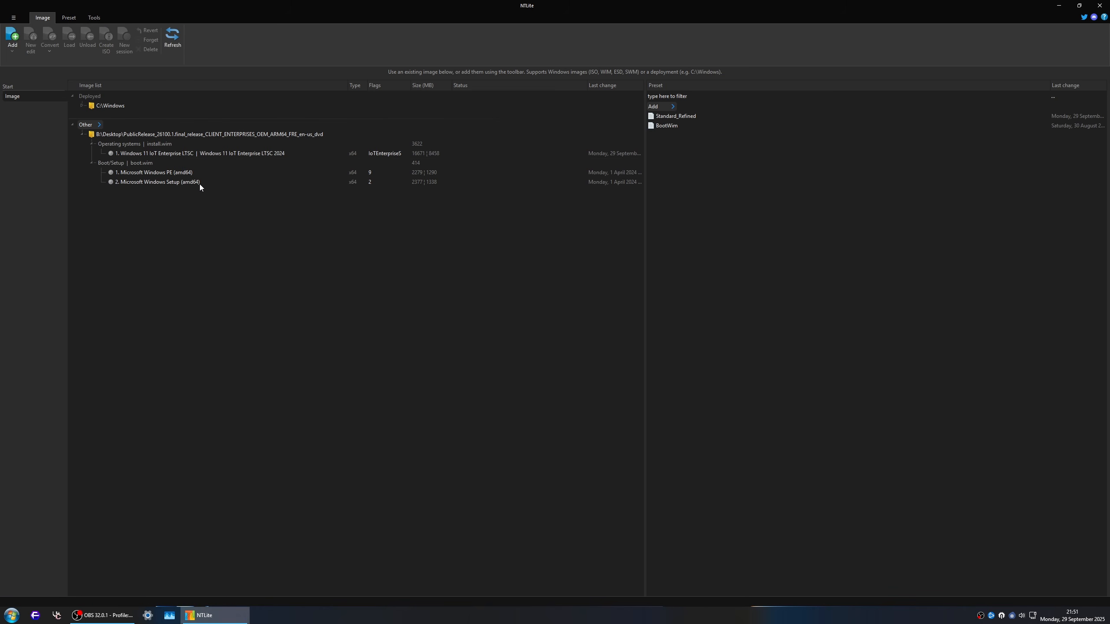
Step: Load the Windows 11 IoT Enterprise LTSC edition and apply the BootWim preset to it in Overwrite mode
{"action": "double_click", "coordinate": [293, 153]}
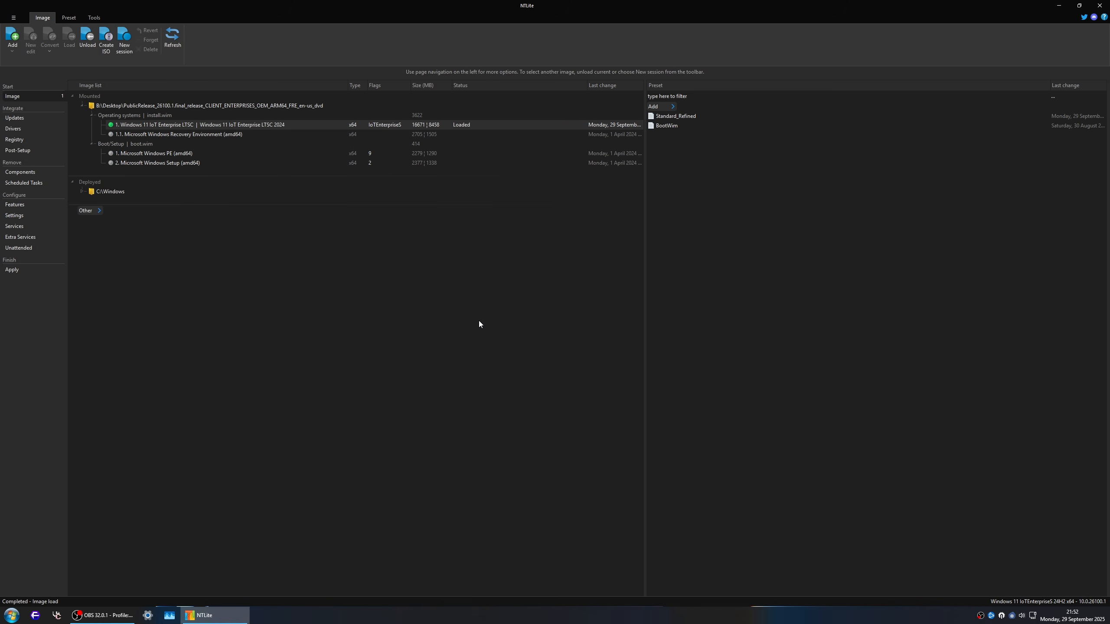
{"action": "right_click", "coordinate": [668, 125]}
{"action": "mouse_move", "coordinate": [706, 188]}
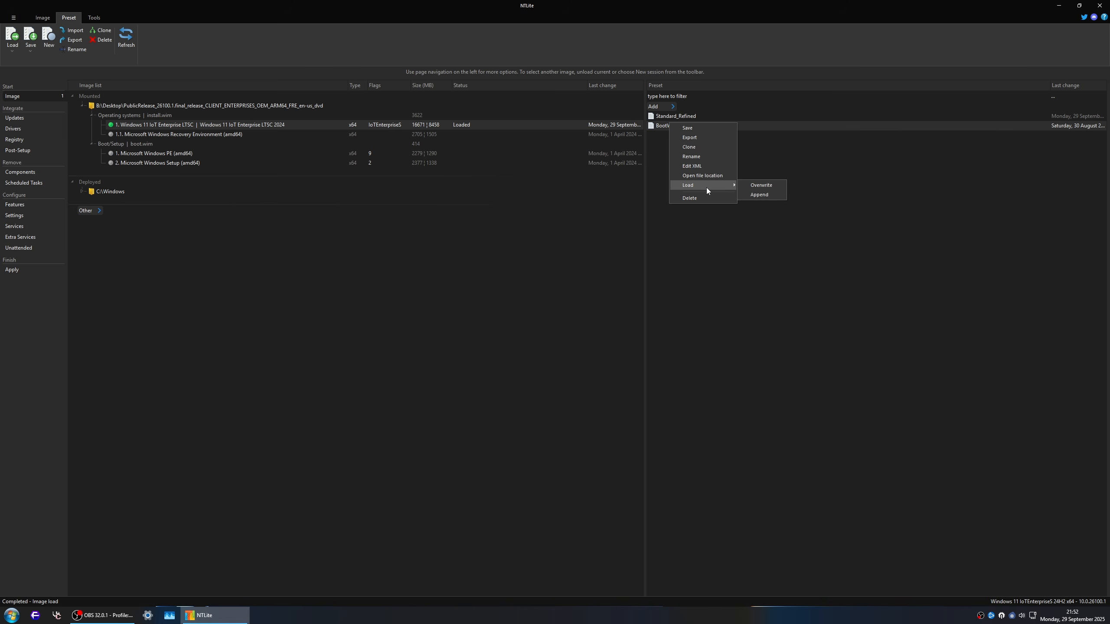
{"action": "left_click", "coordinate": [776, 187]}
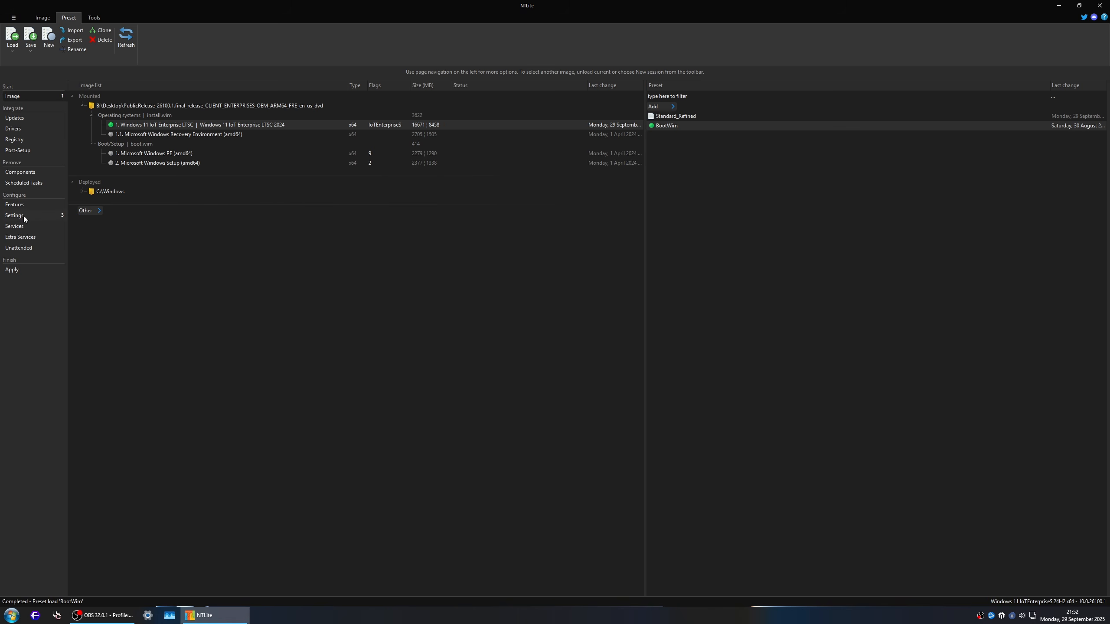
Step: In the image tasks, reapply Configure - Settings across the Winre.wim and both boot.wim editions
{"action": "left_click", "coordinate": [26, 270]}
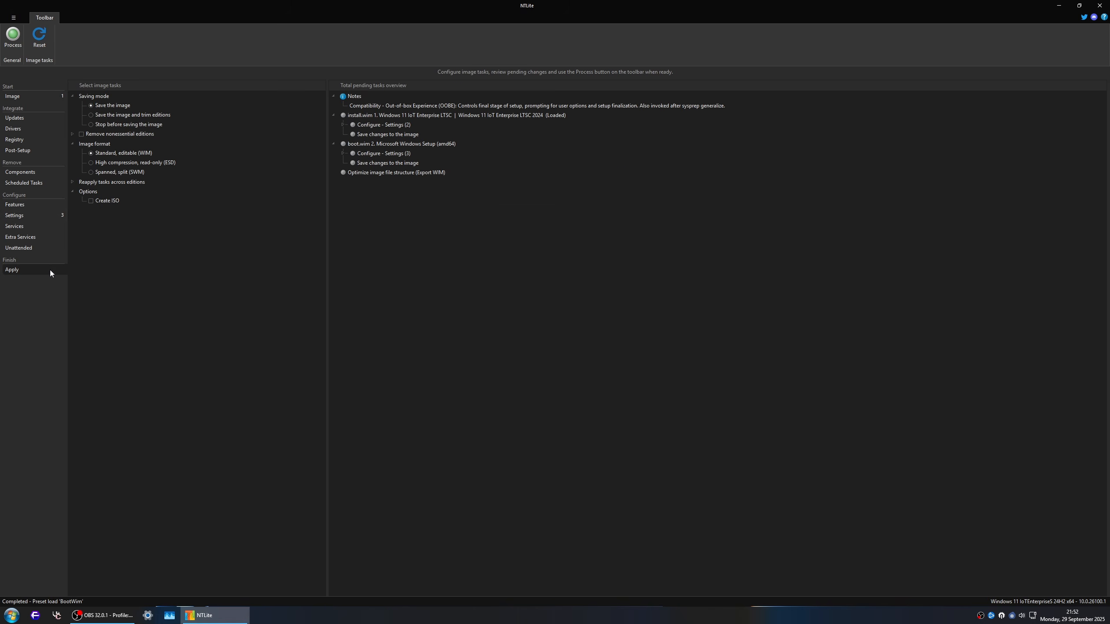
{"action": "left_click", "coordinate": [72, 183]}
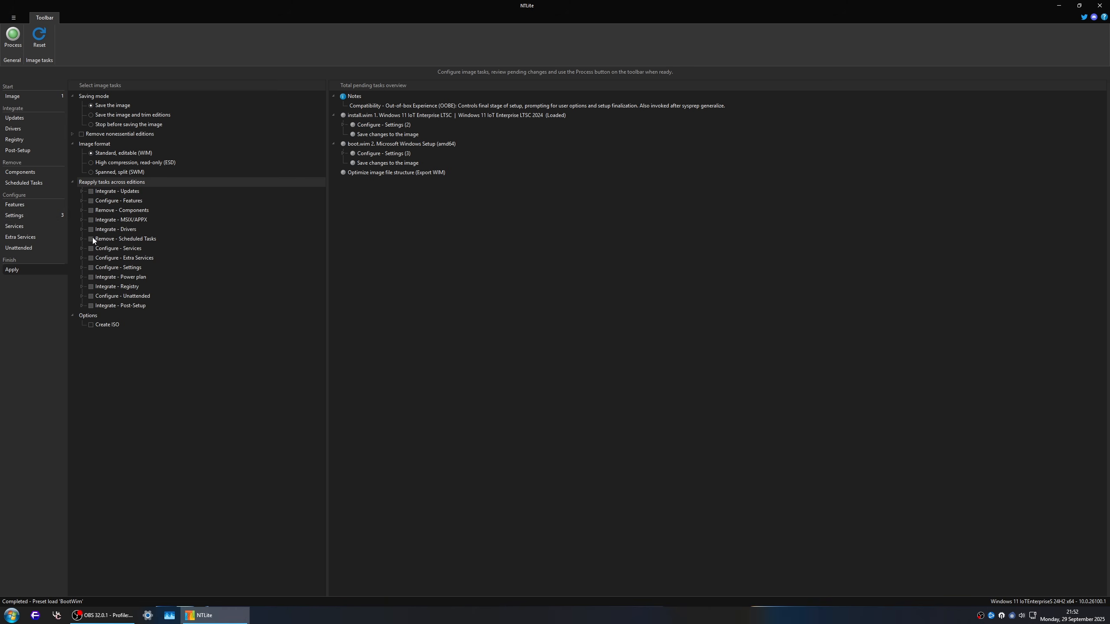
{"action": "left_click", "coordinate": [81, 268]}
{"action": "left_click", "coordinate": [90, 267]}
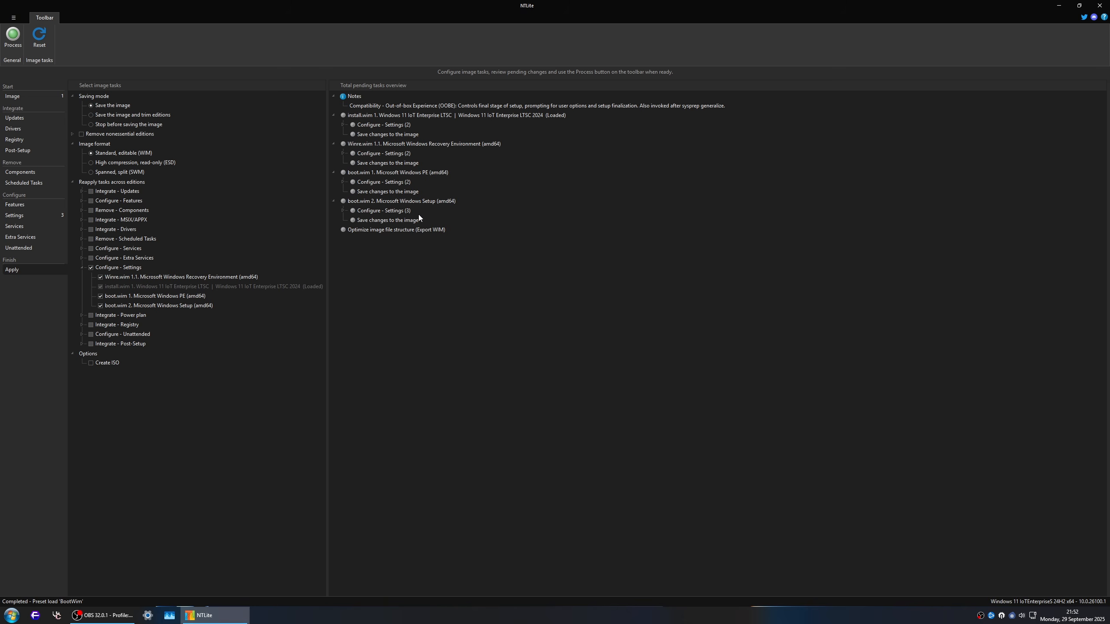
Step: Review the pending settings for the install.wim, Winre.wim and both boot.wim images, and start processing the tasks
{"action": "left_click", "coordinate": [342, 210]}
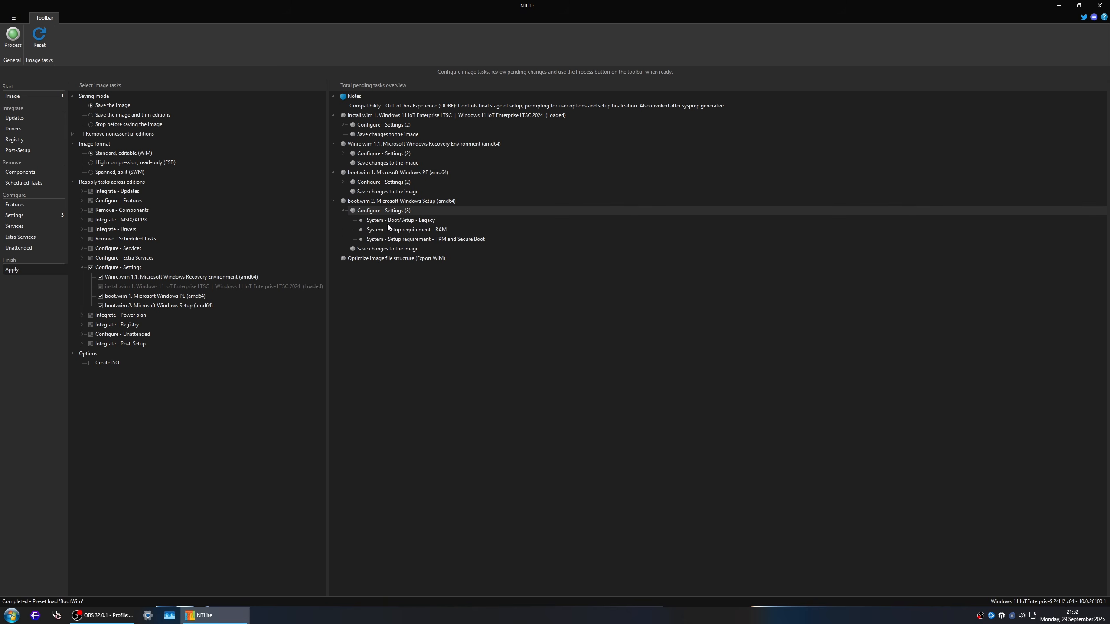
{"action": "left_click", "coordinate": [412, 202]}
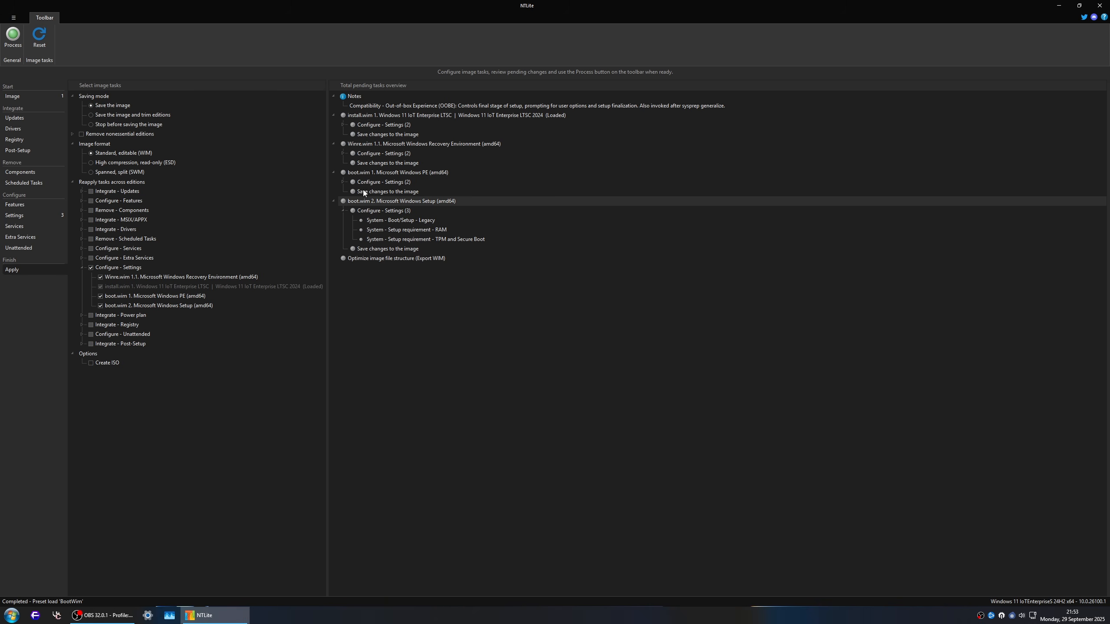
{"action": "left_click", "coordinate": [343, 182]}
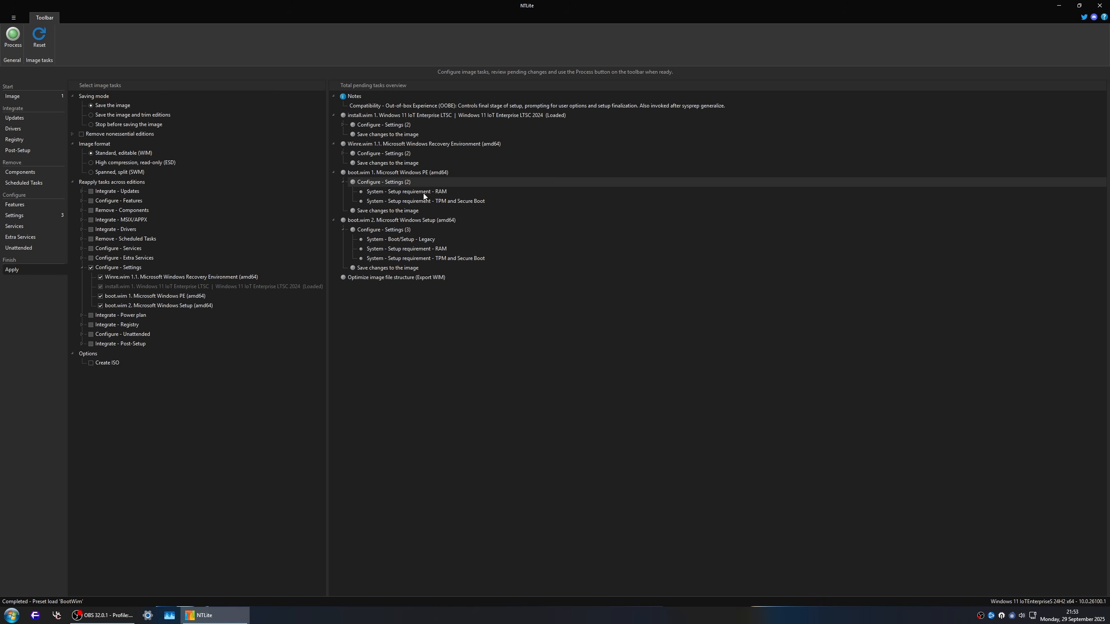
{"action": "left_click", "coordinate": [343, 153]}
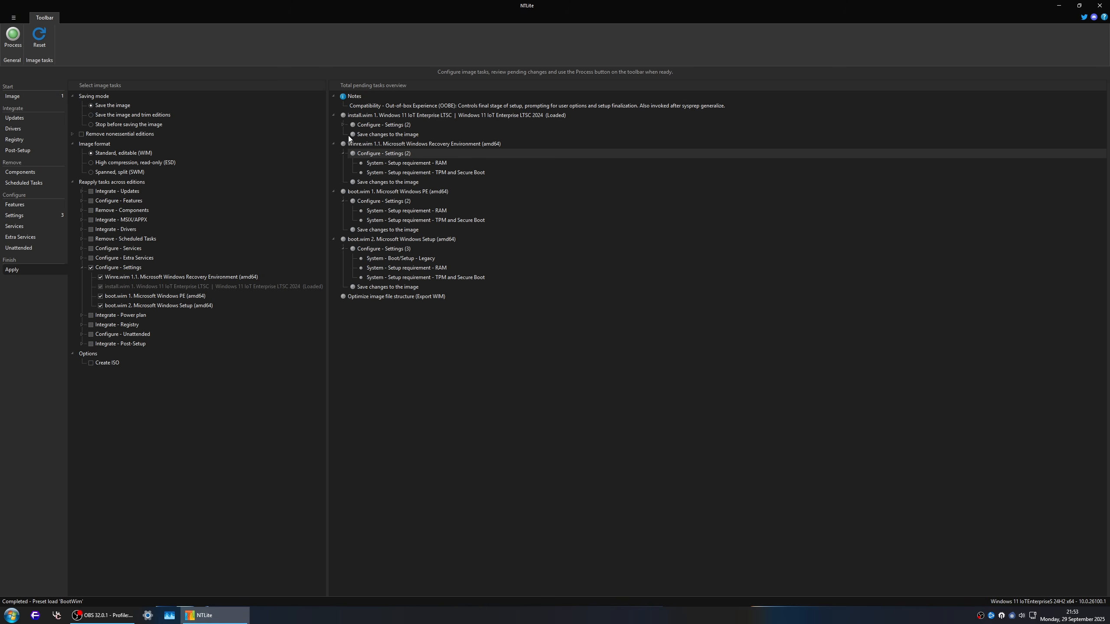
{"action": "left_click", "coordinate": [344, 124]}
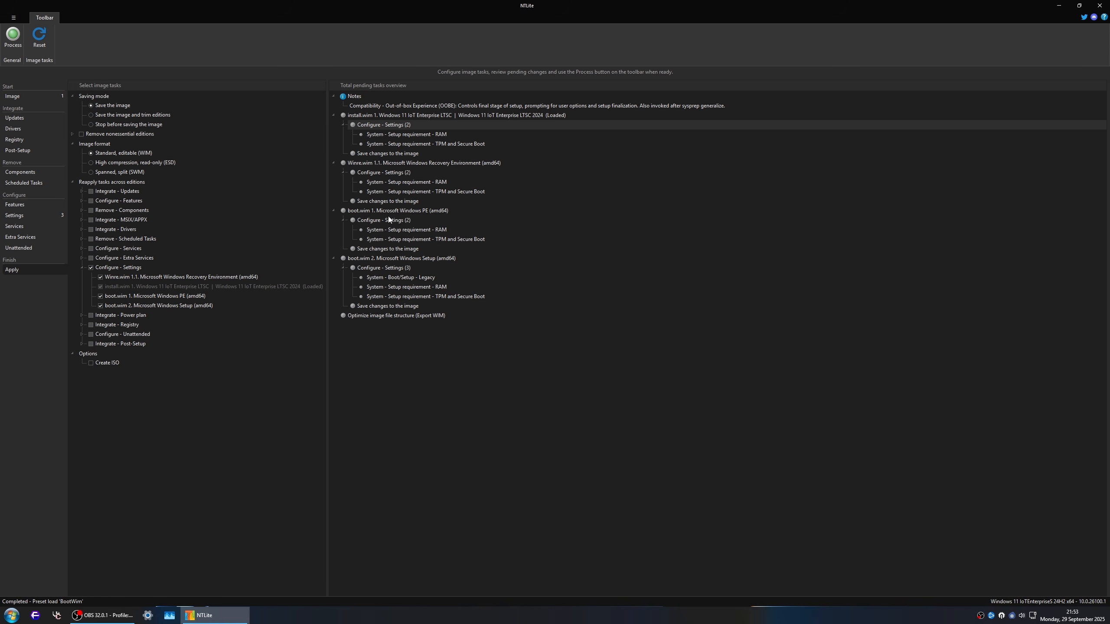
{"action": "left_click", "coordinate": [428, 162]}
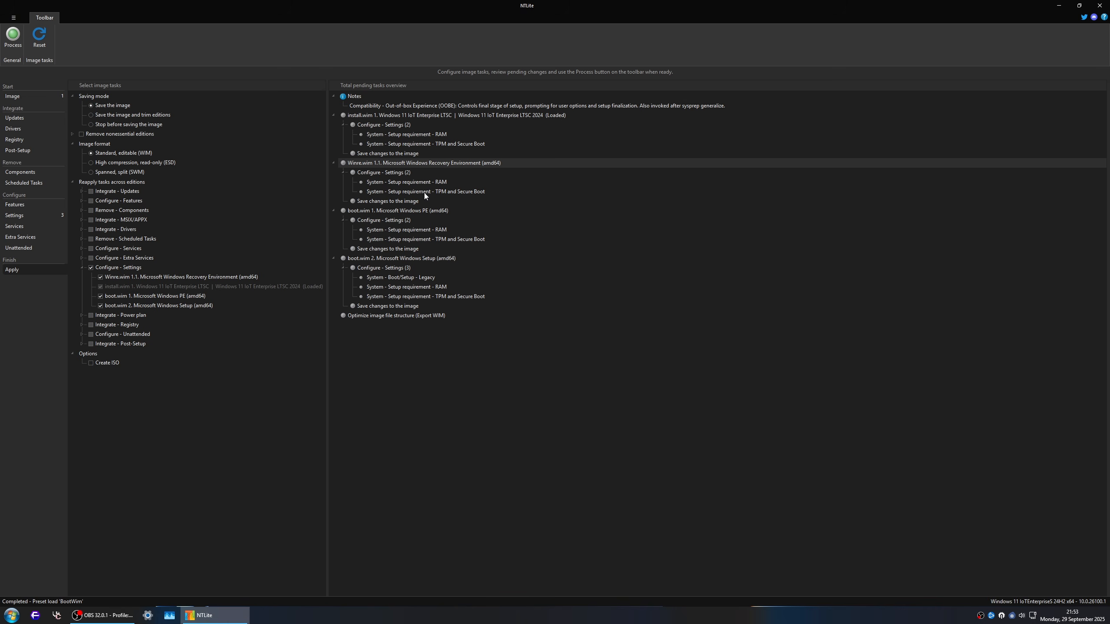
{"action": "left_click", "coordinate": [393, 116]}
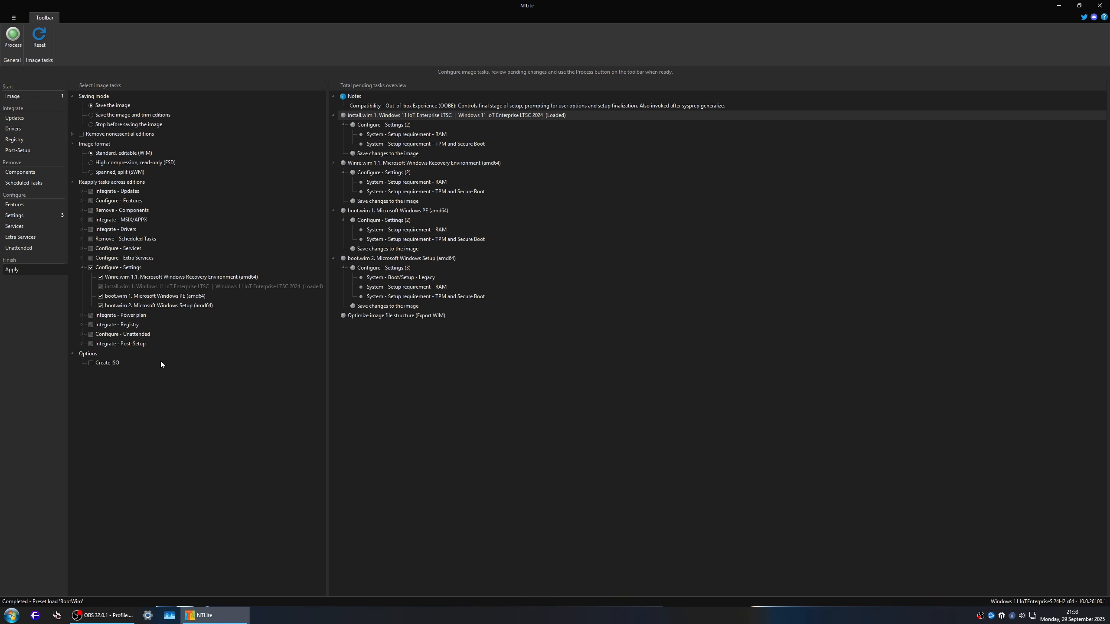
{"action": "left_click", "coordinate": [12, 35]}
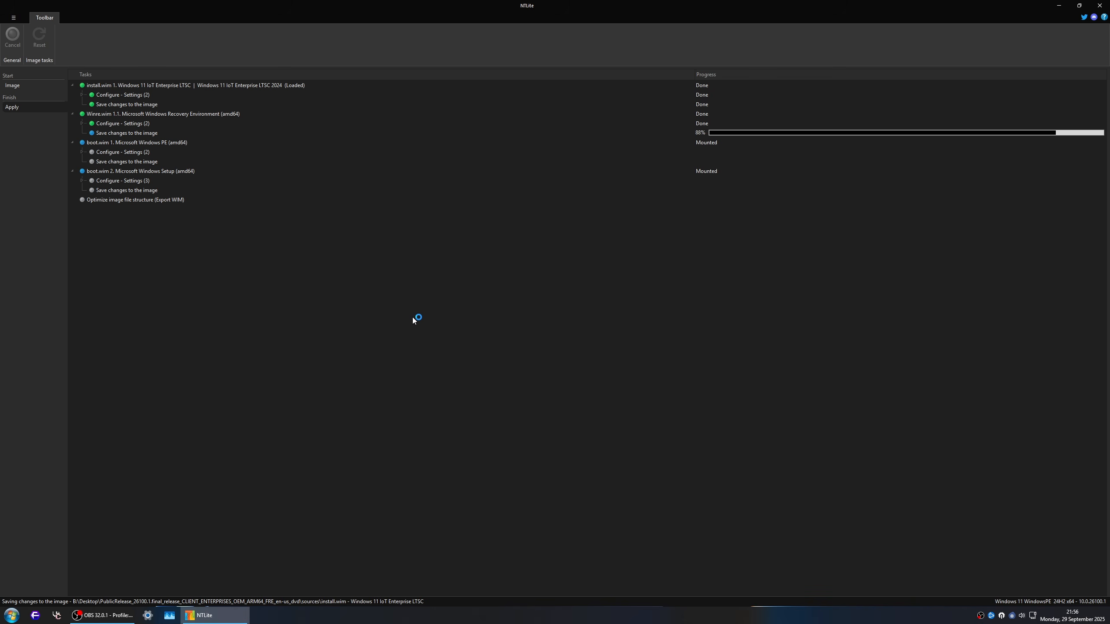
Step: Check the host system's Windows edition and version with winver, and close the About Windows window
{"action": "key", "text": "super+r"}
{"action": "type", "text": "winver"}
{"action": "key", "text": "Return"}
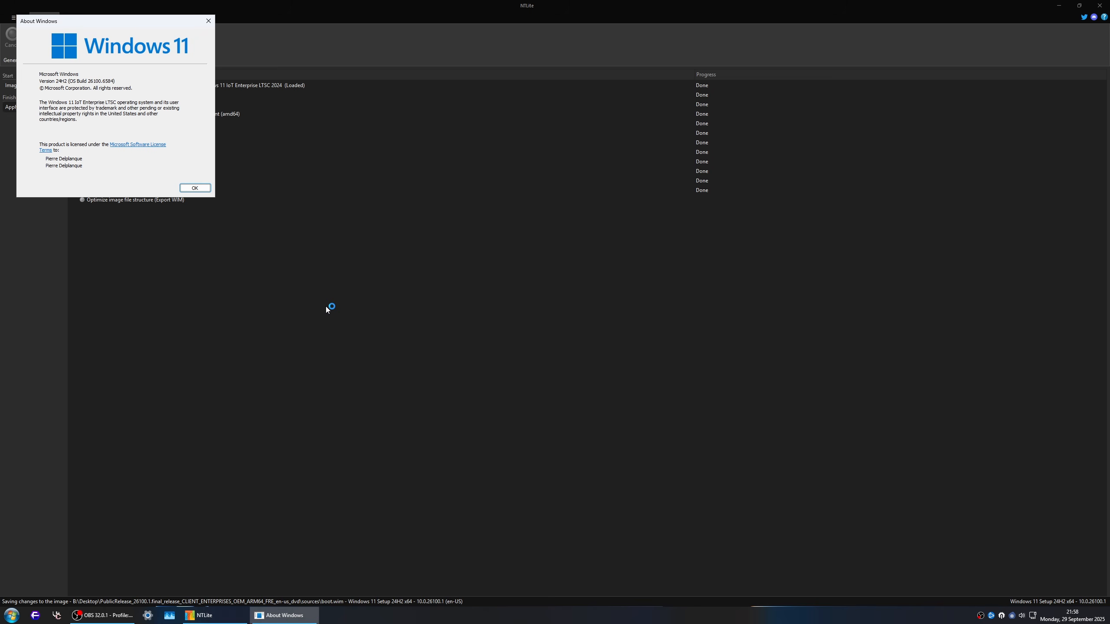
{"action": "left_click", "coordinate": [195, 188]}
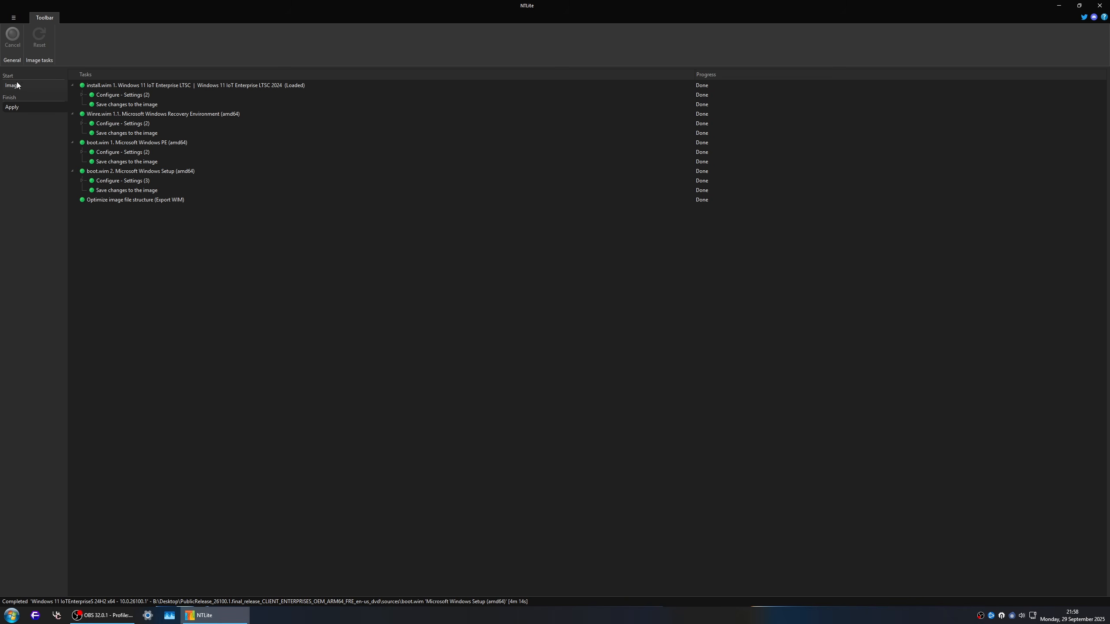
Step: Minimize NTLite, open the ISO folder's sources subfolder from the desktop, and open install.wim as an archive in 7-Zip
{"action": "left_click", "coordinate": [1059, 6]}
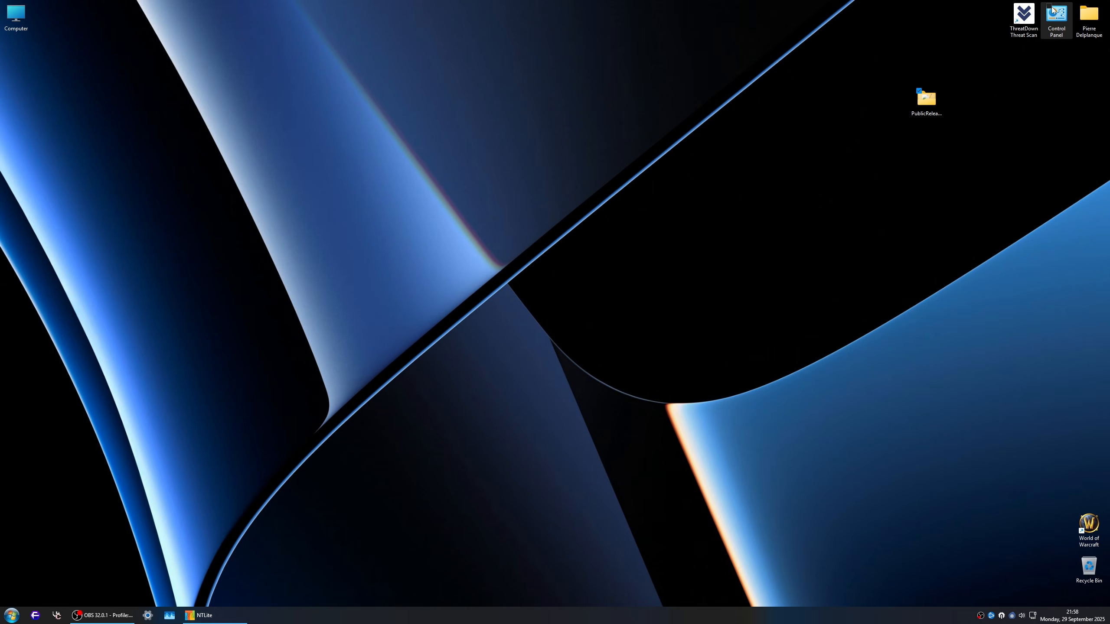
{"action": "double_click", "coordinate": [929, 108]}
{"action": "double_click", "coordinate": [219, 110]}
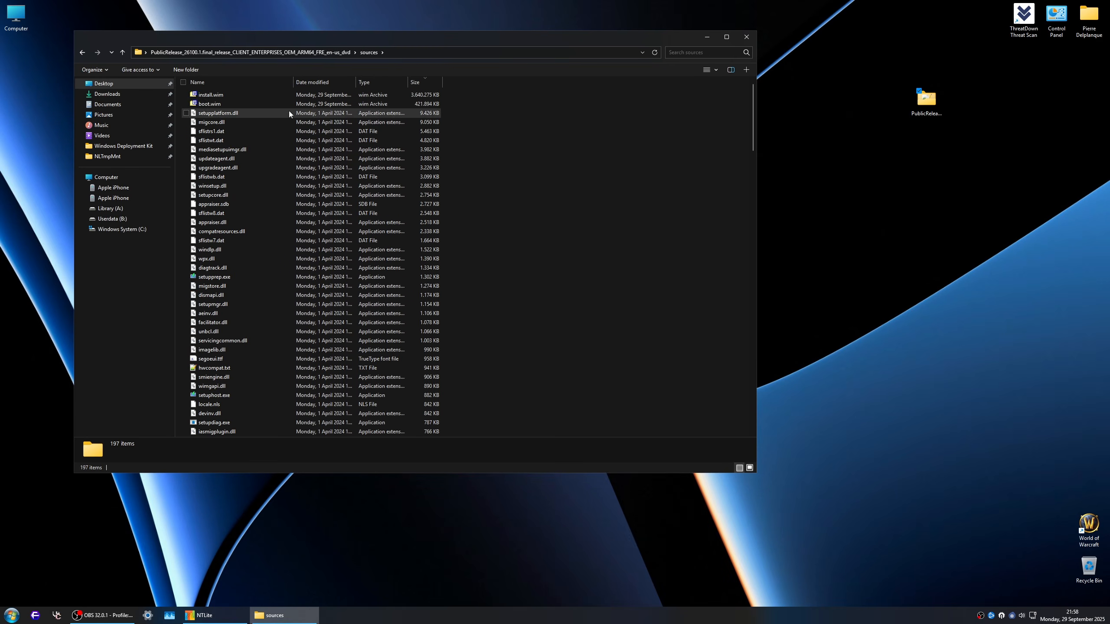
{"action": "right_click", "coordinate": [228, 95]}
{"action": "left_click", "coordinate": [257, 121]}
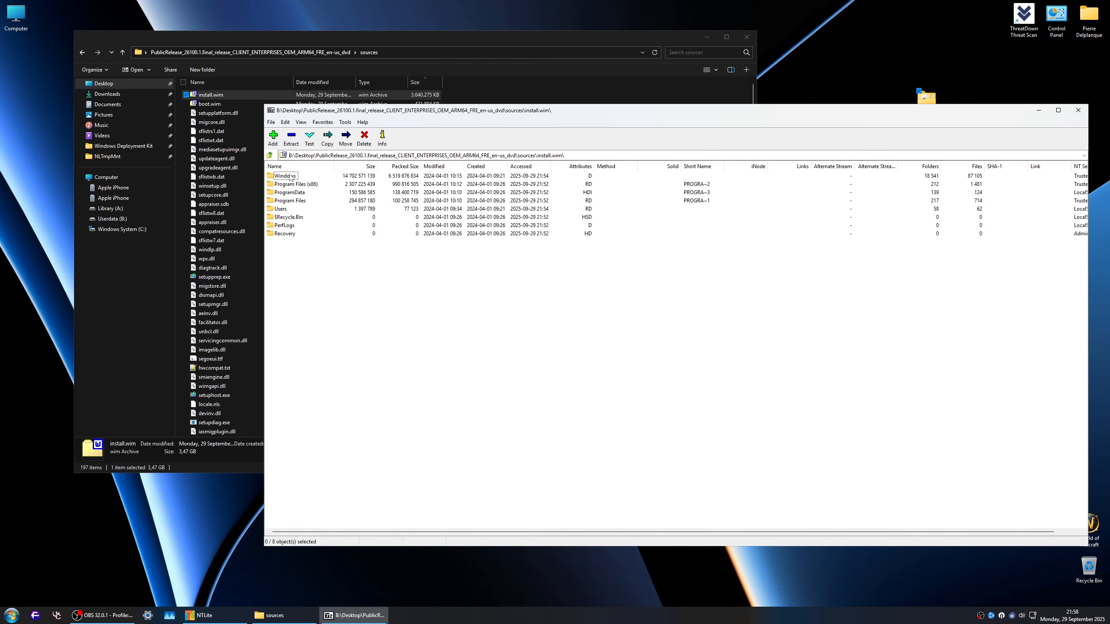
Step: Delete the four .vdm definition files from ProgramData\Microsoft\Windows Defender\Definition Updates\Default inside install.wim, keeping MpEngine.dll
{"action": "double_click", "coordinate": [291, 193]}
{"action": "double_click", "coordinate": [286, 176]}
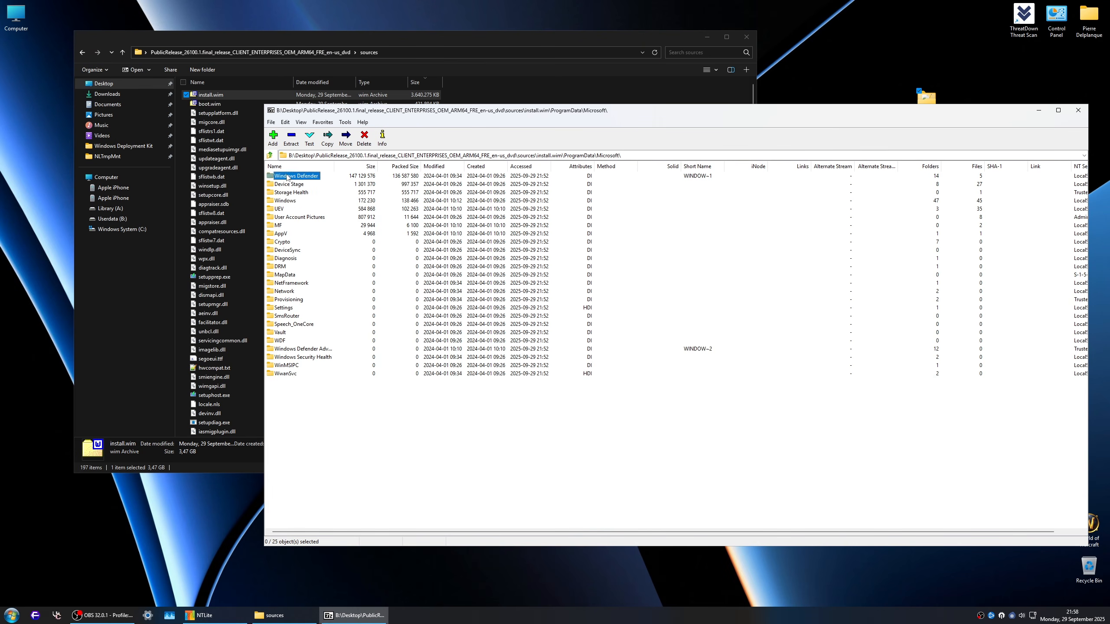
{"action": "double_click", "coordinate": [287, 176]}
{"action": "double_click", "coordinate": [287, 176]}
{"action": "double_click", "coordinate": [287, 176]}
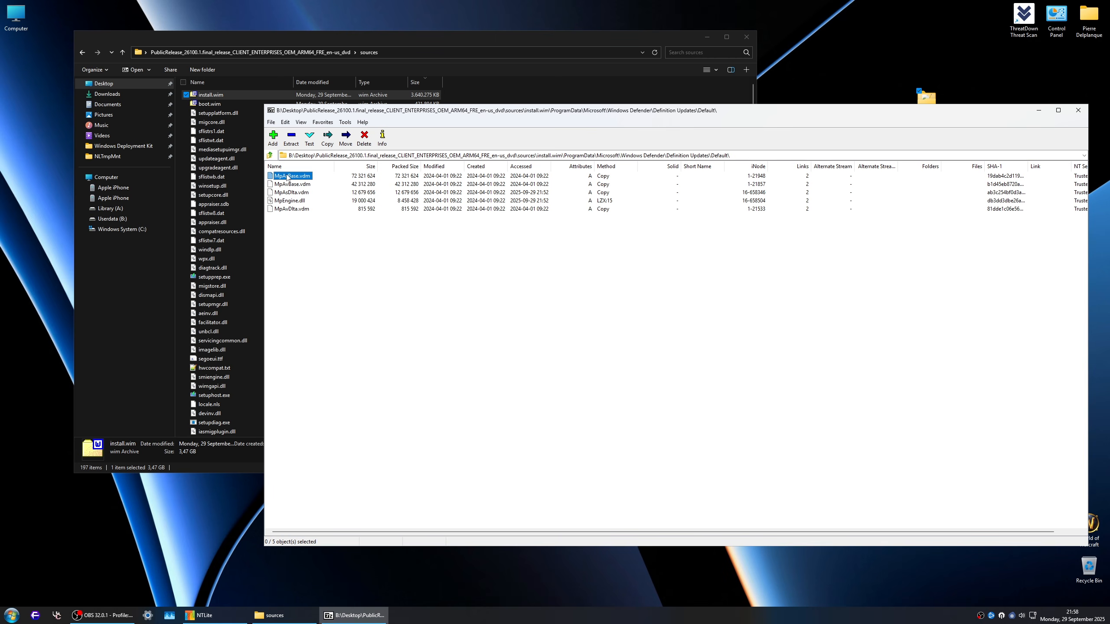
{"action": "left_click", "coordinate": [294, 212], "text": "shift"}
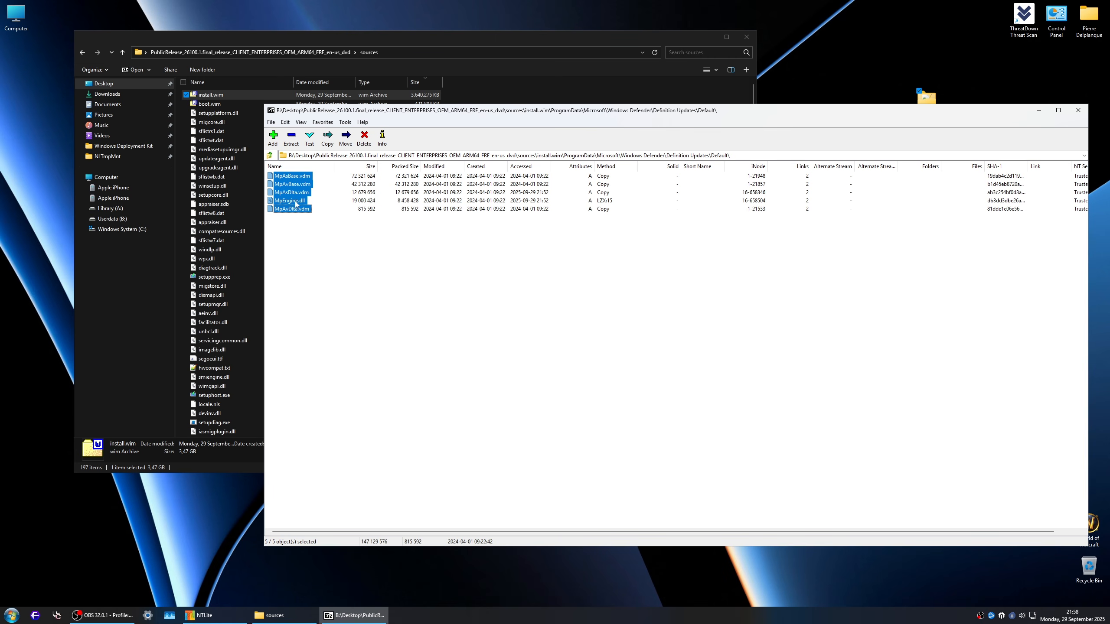
{"action": "left_click", "coordinate": [296, 204], "text": "ctrl"}
{"action": "left_click", "coordinate": [364, 138]}
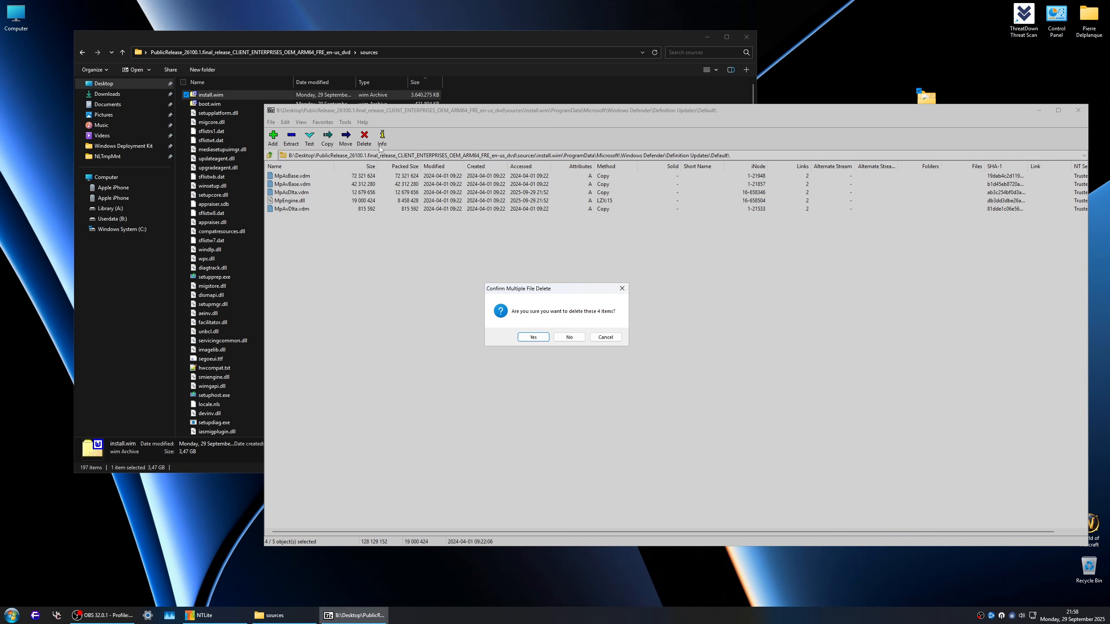
{"action": "left_click", "coordinate": [533, 337]}
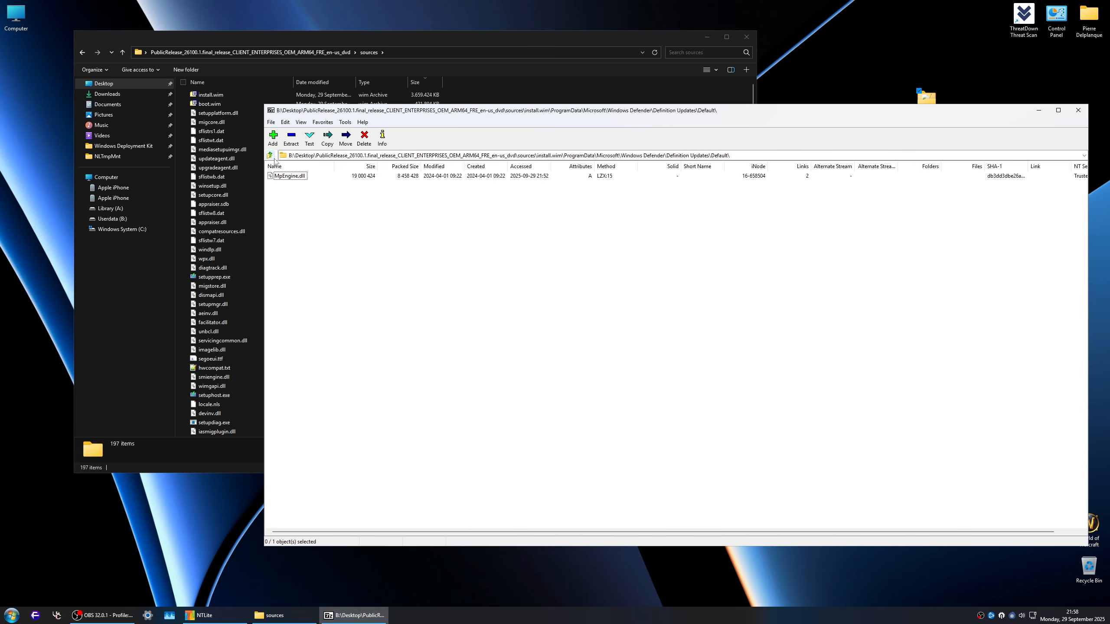
Step: Go back up to the root of install.wim and open its Windows\Web folder
{"action": "left_click", "coordinate": [270, 156]}
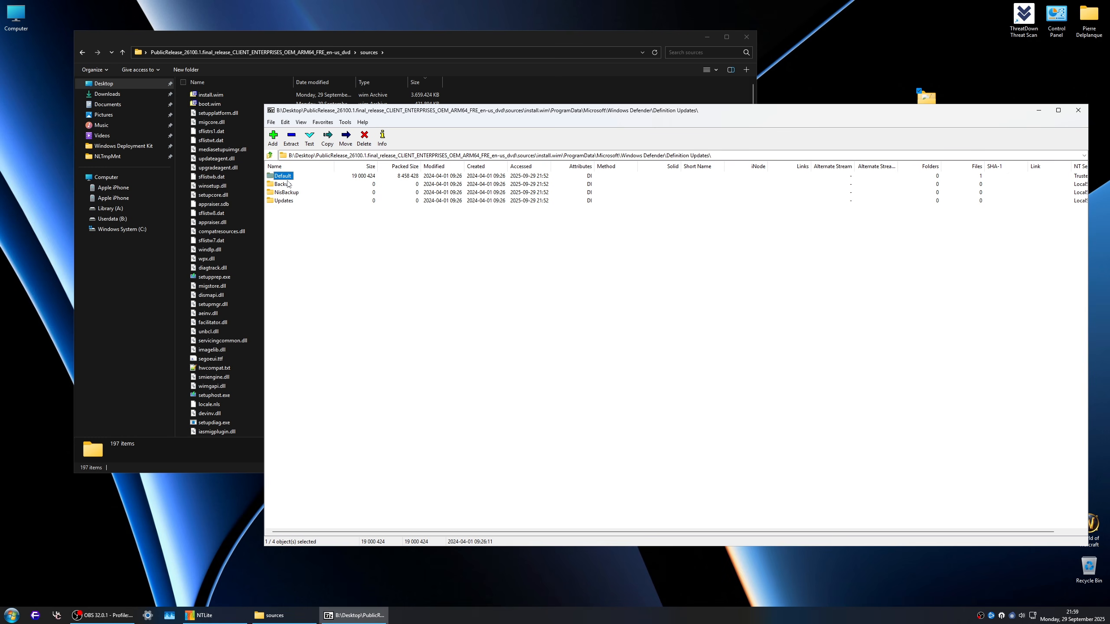
{"action": "left_click", "coordinate": [271, 156]}
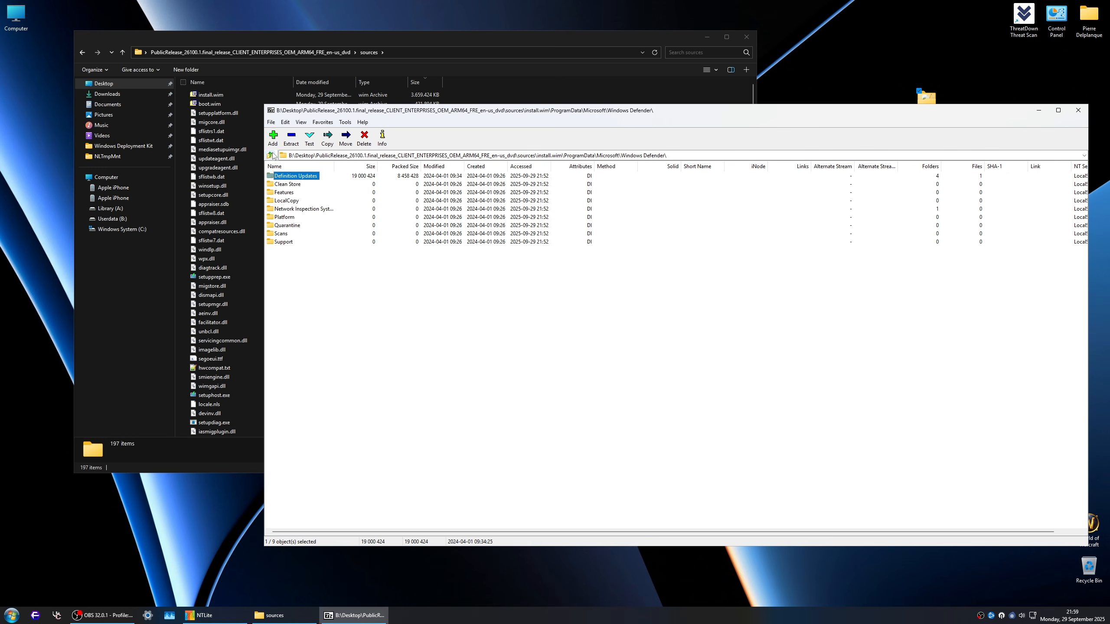
{"action": "left_click", "coordinate": [270, 156]}
{"action": "left_click", "coordinate": [270, 155]}
{"action": "left_click", "coordinate": [271, 156]}
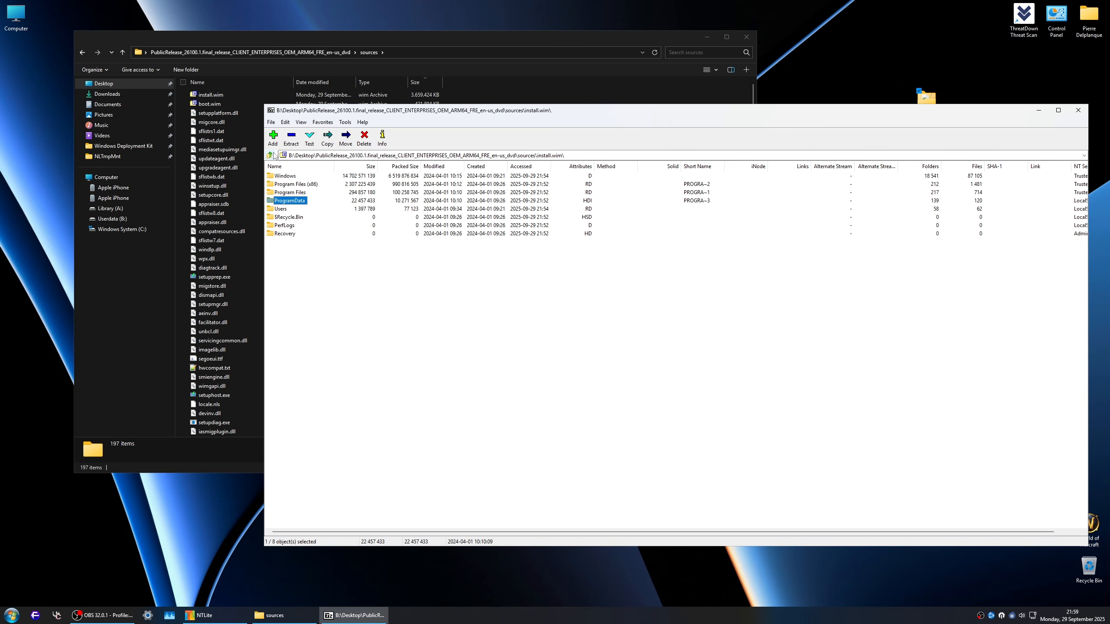
{"action": "double_click", "coordinate": [290, 177]}
{"action": "left_click", "coordinate": [284, 202]}
{"action": "key", "text": "w"}
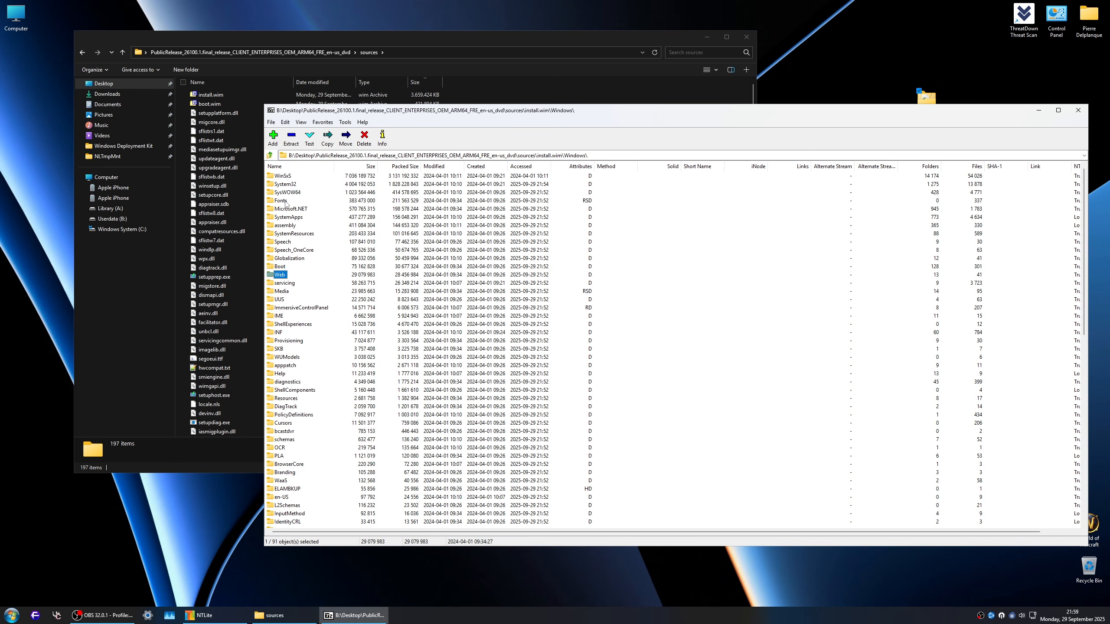
{"action": "double_click", "coordinate": [284, 276]}
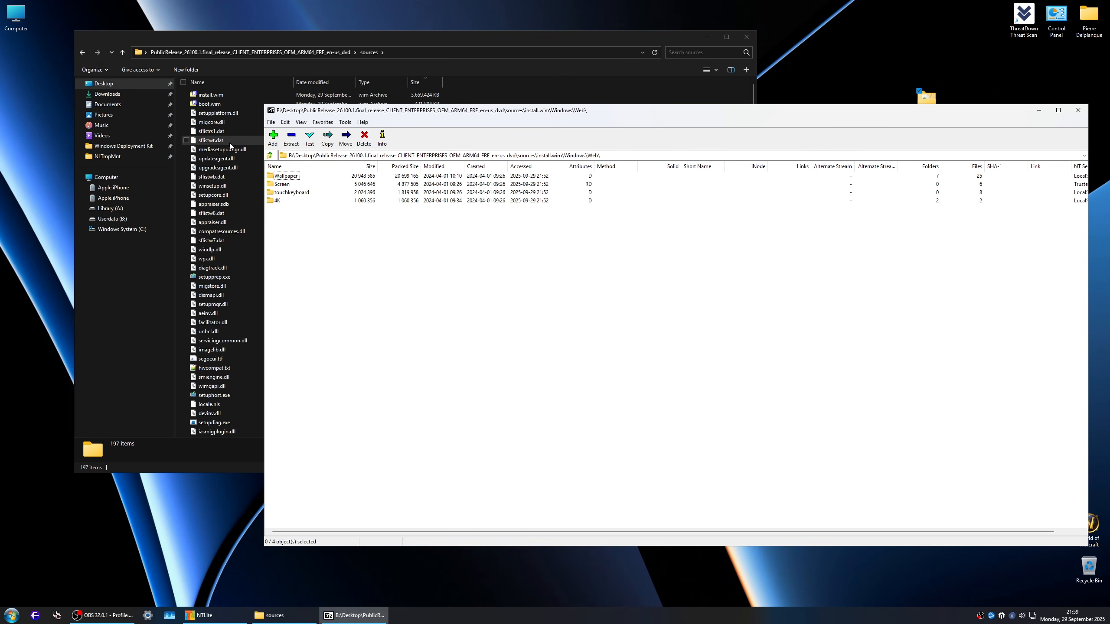
Step: Open C:\Windows\Web on the host system, check the contents of its Wallpaper folder, and return to Web
{"action": "left_click", "coordinate": [146, 229]}
{"action": "double_click", "coordinate": [214, 140]}
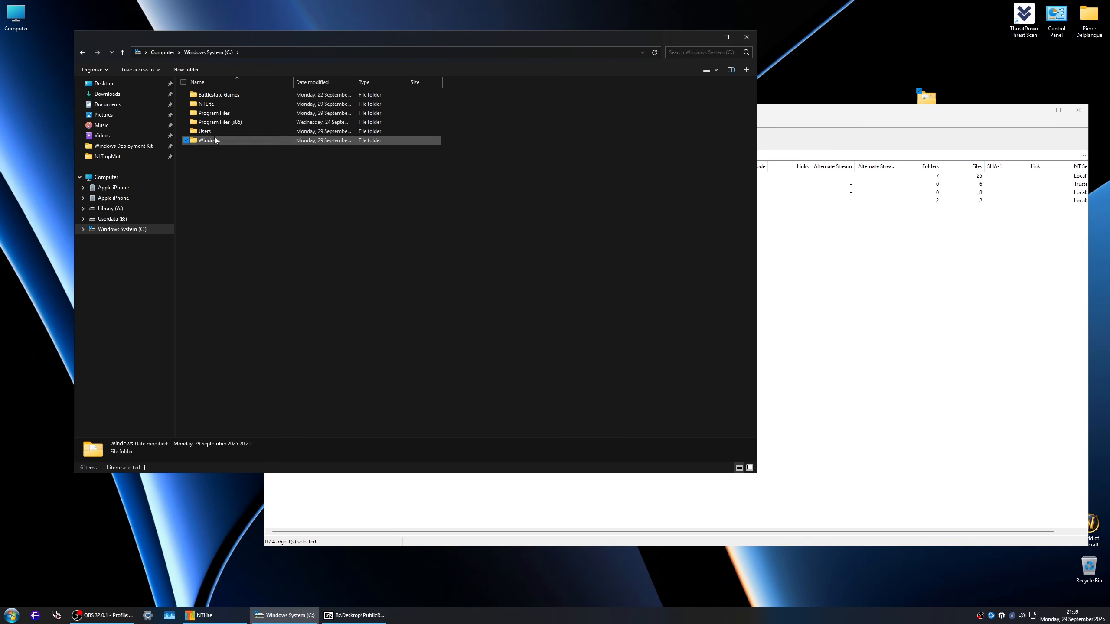
{"action": "key", "text": "w"}
{"action": "double_click", "coordinate": [206, 177]}
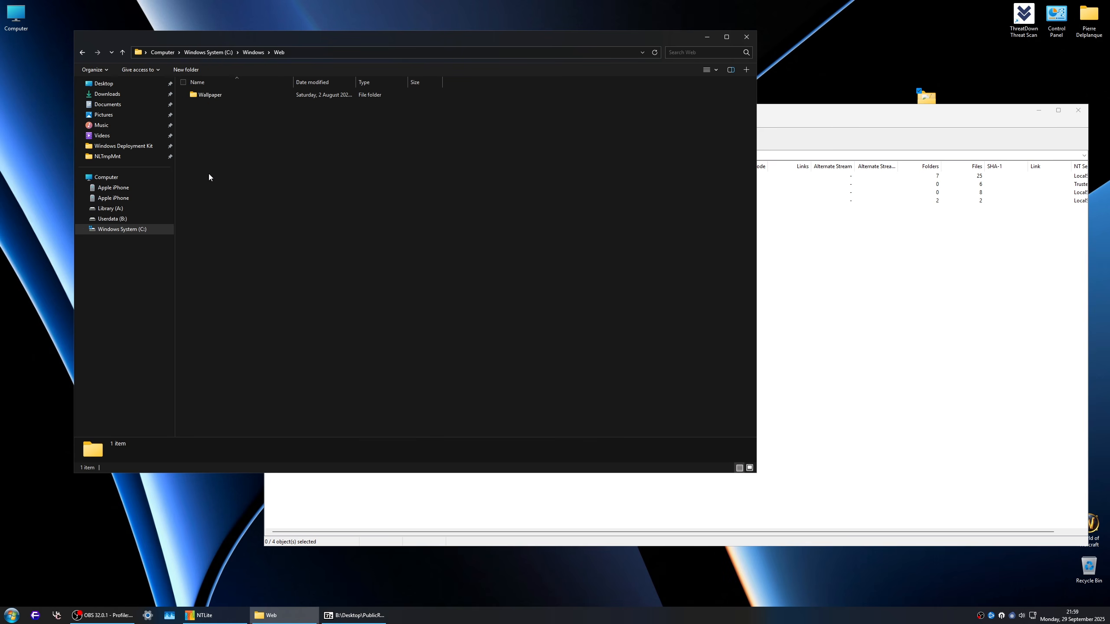
{"action": "double_click", "coordinate": [210, 95]}
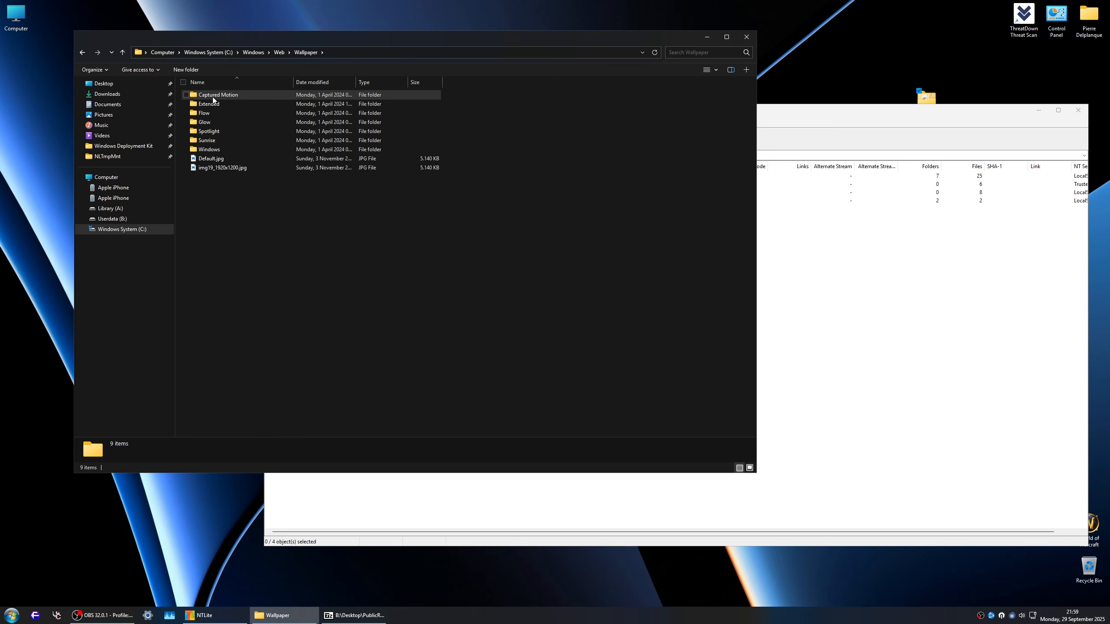
{"action": "left_click", "coordinate": [282, 52]}
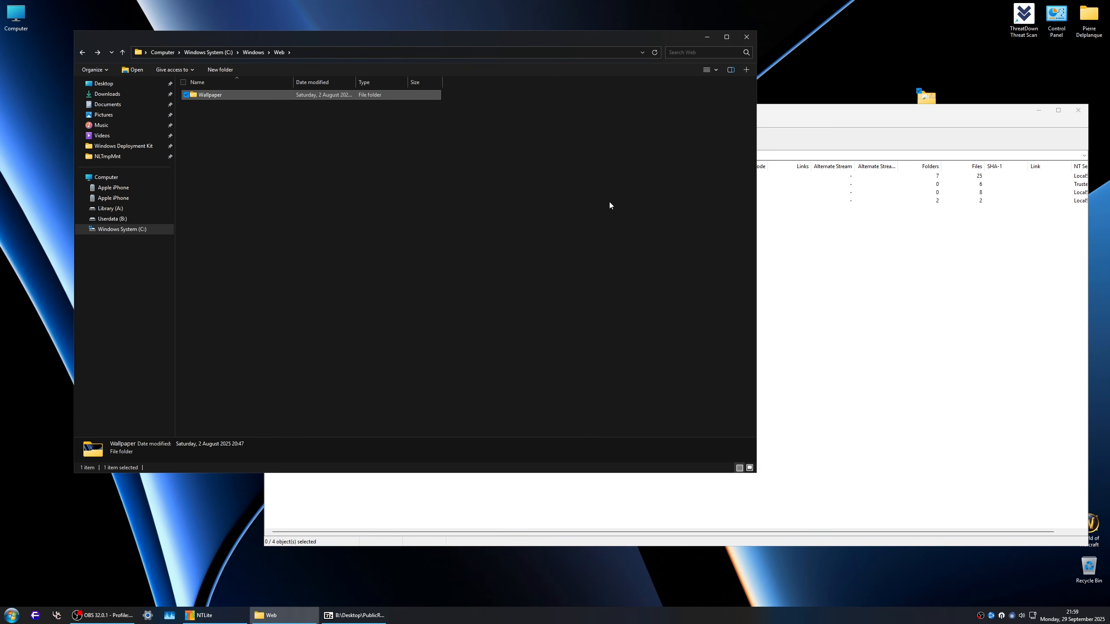
Step: Compare the Wallpaper folder inside install.wim with the host's Wallpaper folder
{"action": "key", "text": "alt+Tab"}
{"action": "double_click", "coordinate": [285, 176]}
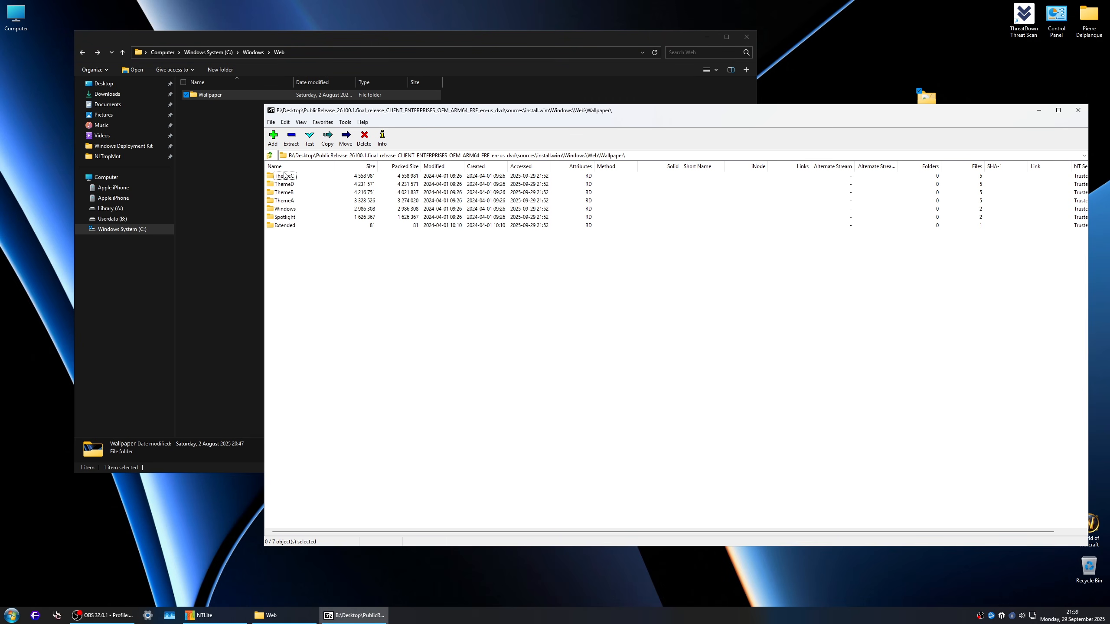
{"action": "left_click", "coordinate": [204, 98]}
{"action": "double_click", "coordinate": [204, 99]}
{"action": "key", "text": "alt+Left"}
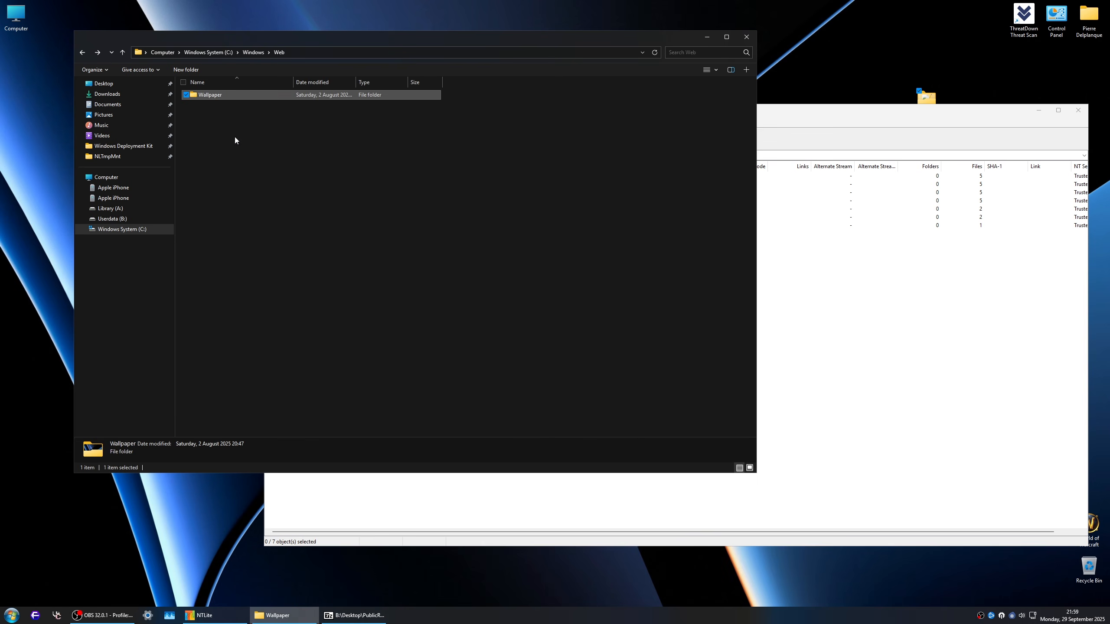
Step: Delete the Wallpaper folder from Windows\Web in install.wim and copy the host's Wallpaper folder into its place
{"action": "left_click", "coordinate": [871, 288]}
{"action": "left_click", "coordinate": [270, 155]}
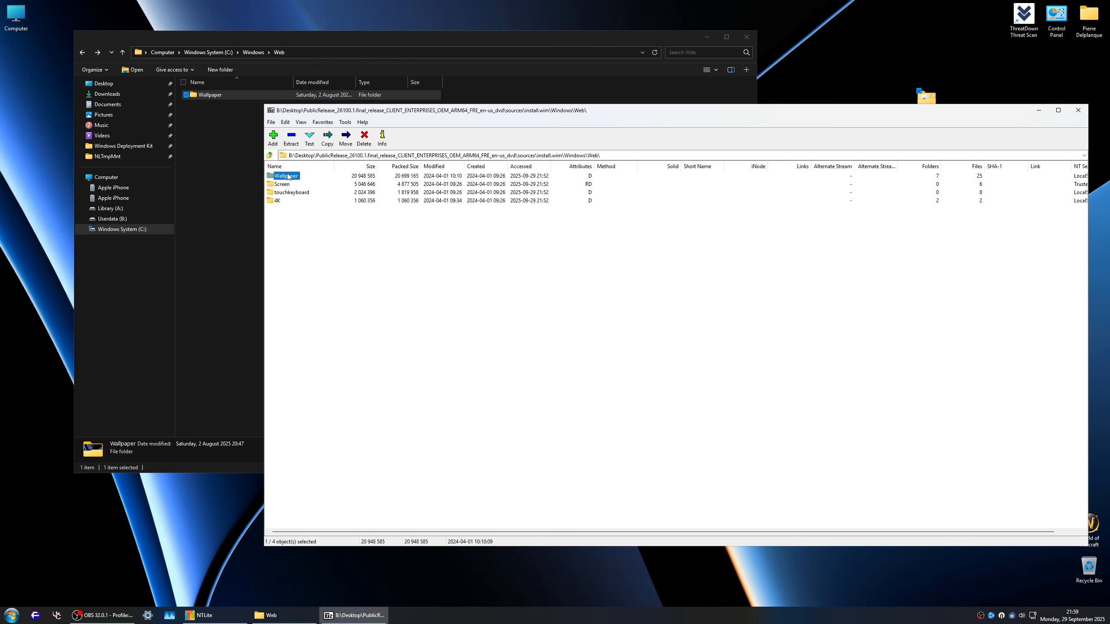
{"action": "right_click", "coordinate": [286, 175]}
{"action": "left_click", "coordinate": [371, 138]}
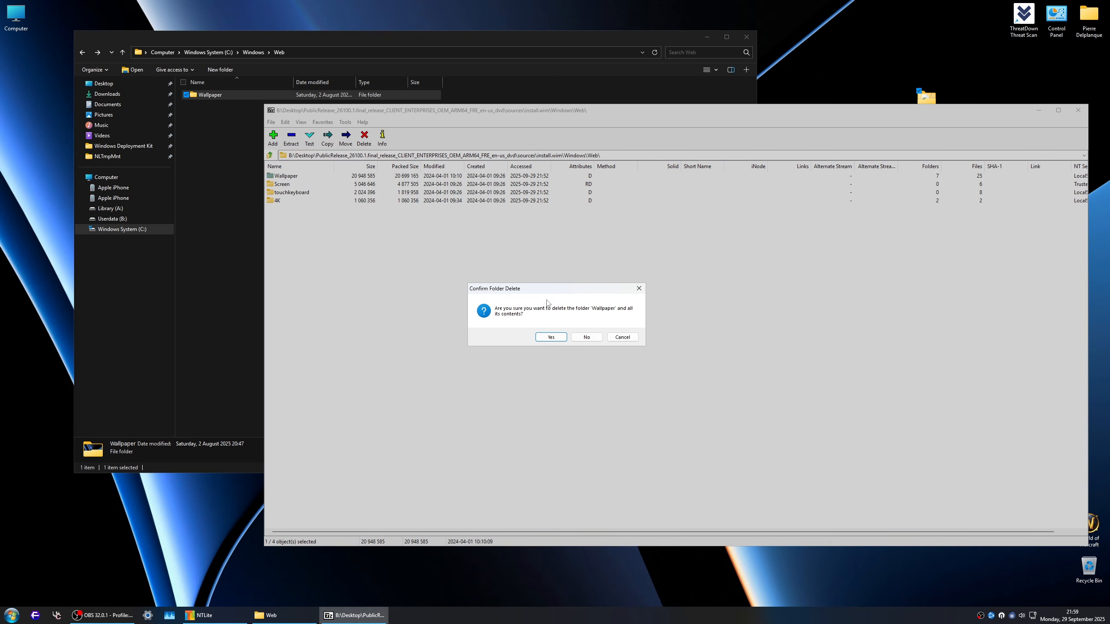
{"action": "left_click", "coordinate": [551, 337]}
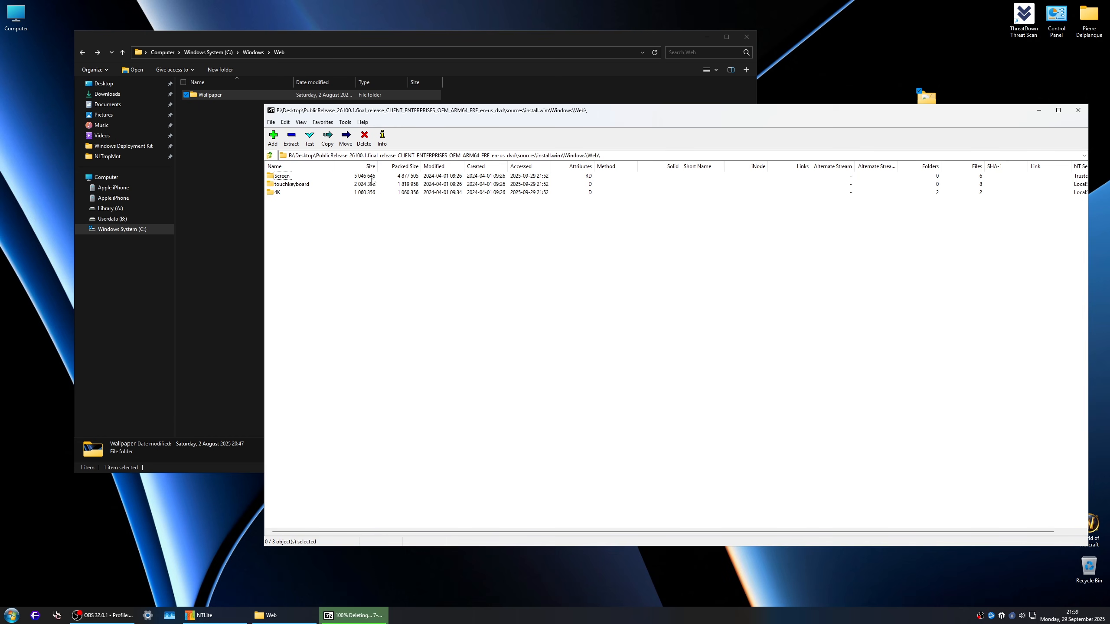
{"action": "left_click_drag", "start_coordinate": [205, 95], "coordinate": [381, 270]}
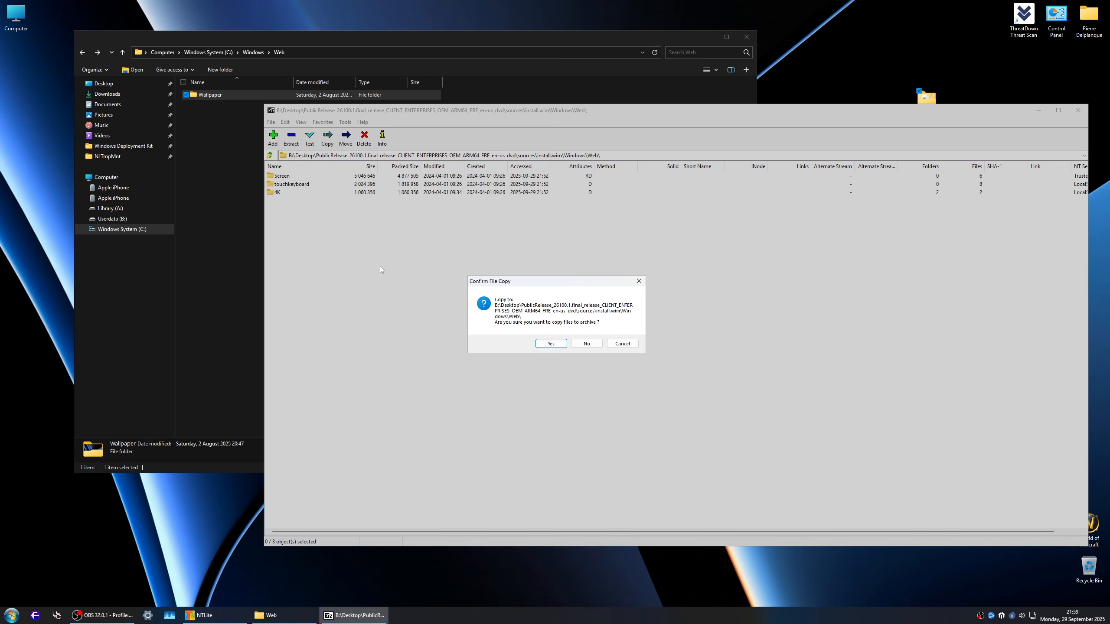
{"action": "left_click", "coordinate": [550, 344]}
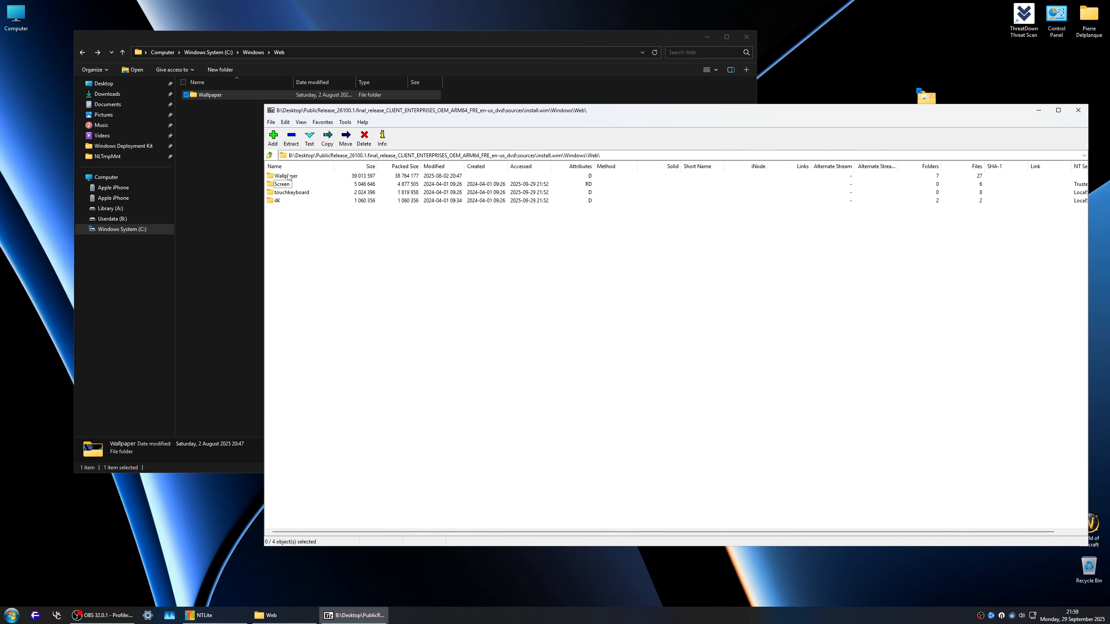
Step: Inspect the Extended, Spotlight, ThemeA, ThemeB, Windows and ThemeC subfolders of the replaced Wallpaper folder in install.wim
{"action": "double_click", "coordinate": [288, 176]}
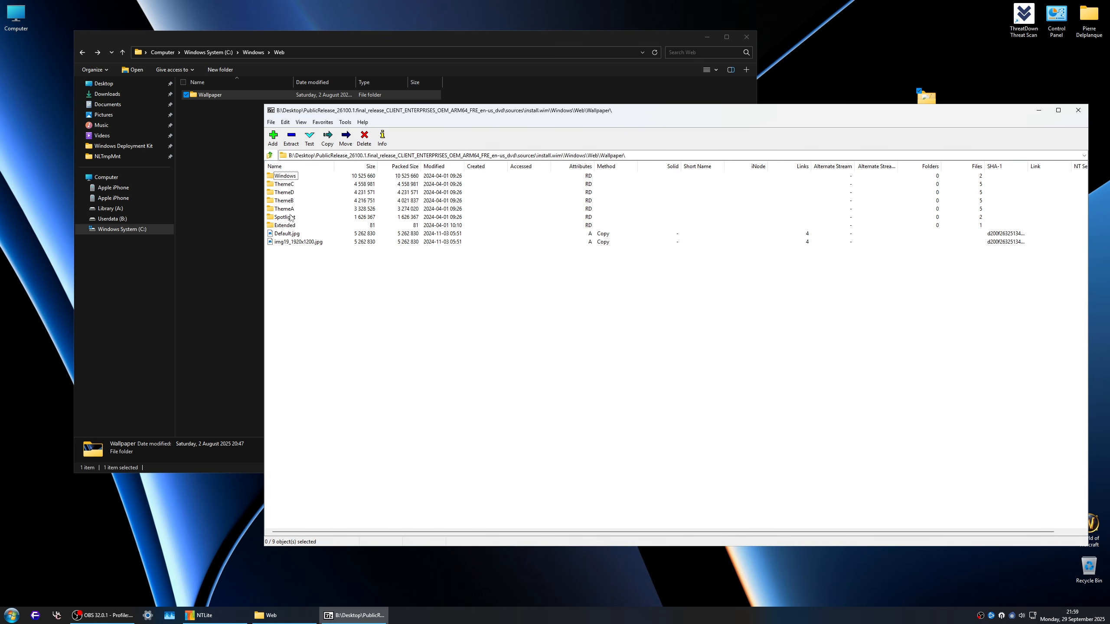
{"action": "double_click", "coordinate": [286, 225]}
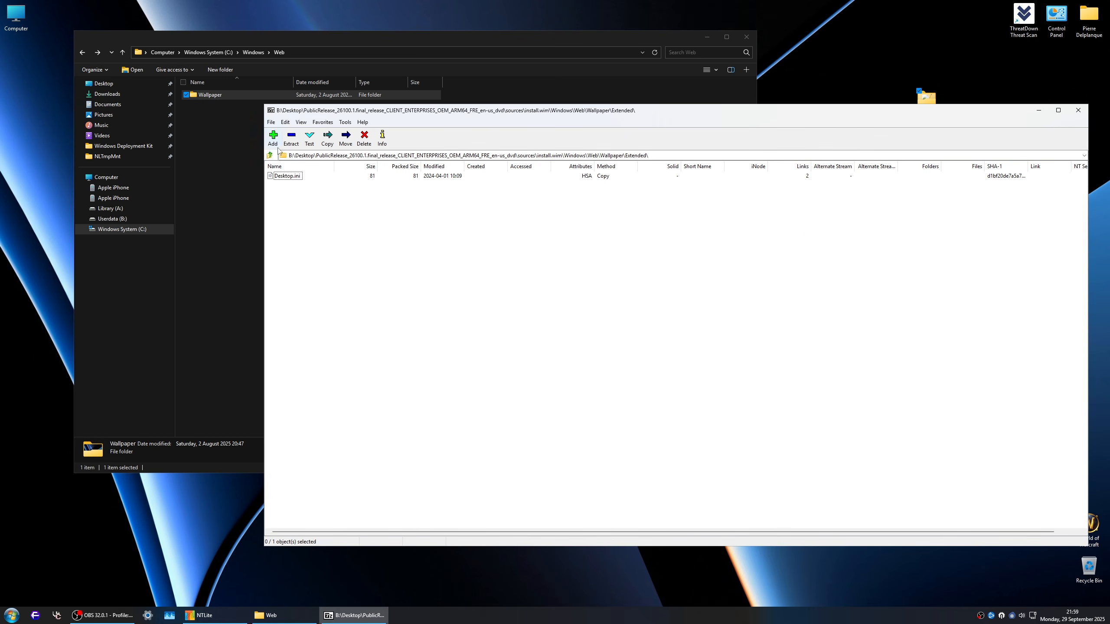
{"action": "left_click", "coordinate": [270, 155]}
{"action": "double_click", "coordinate": [286, 217]}
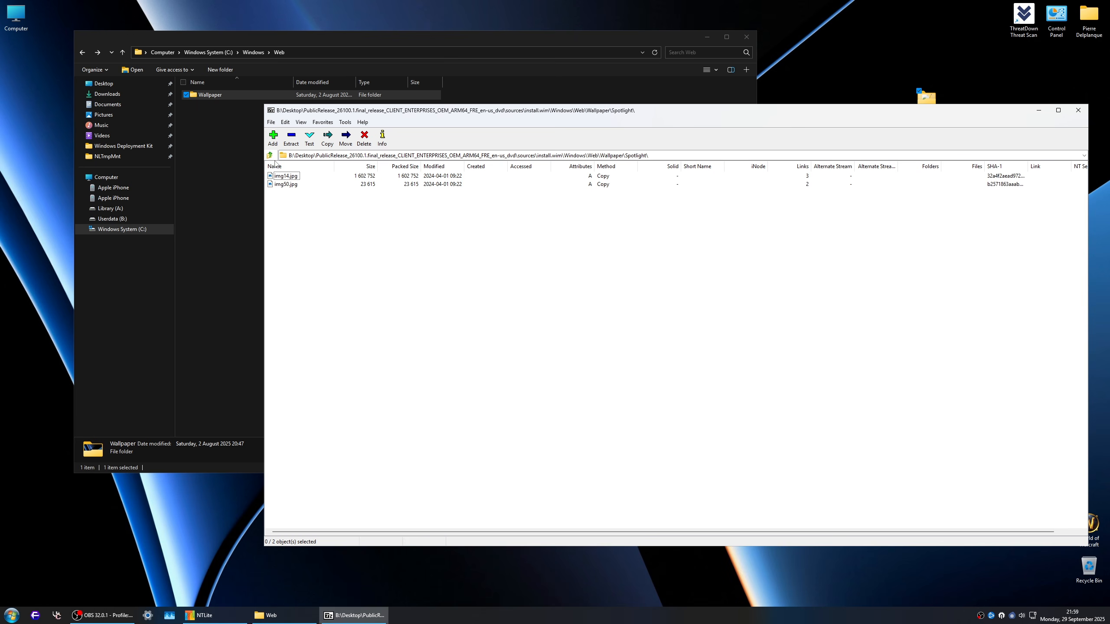
{"action": "left_click", "coordinate": [269, 155]}
{"action": "double_click", "coordinate": [289, 209]}
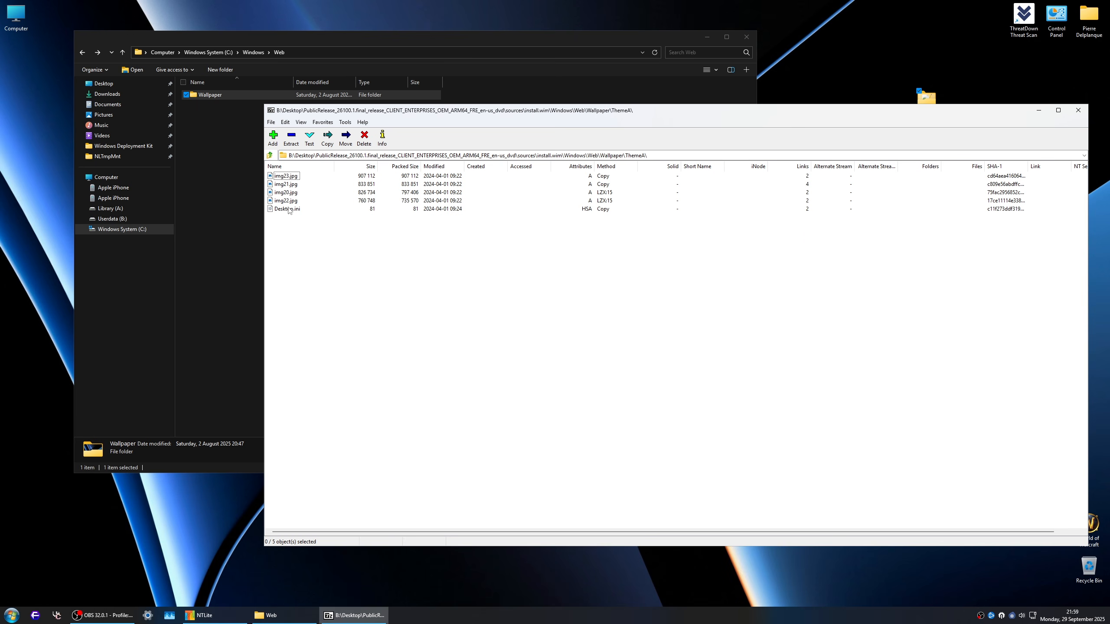
{"action": "left_click", "coordinate": [270, 155]}
{"action": "double_click", "coordinate": [287, 201]}
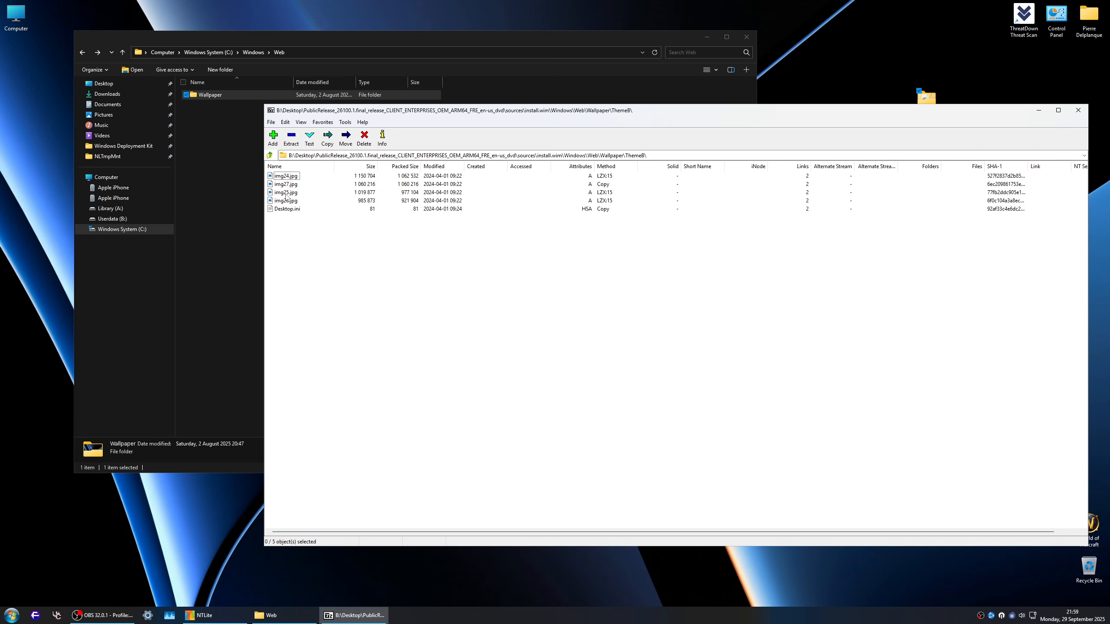
{"action": "left_click", "coordinate": [269, 155]}
{"action": "double_click", "coordinate": [287, 177]}
{"action": "left_click", "coordinate": [282, 177]}
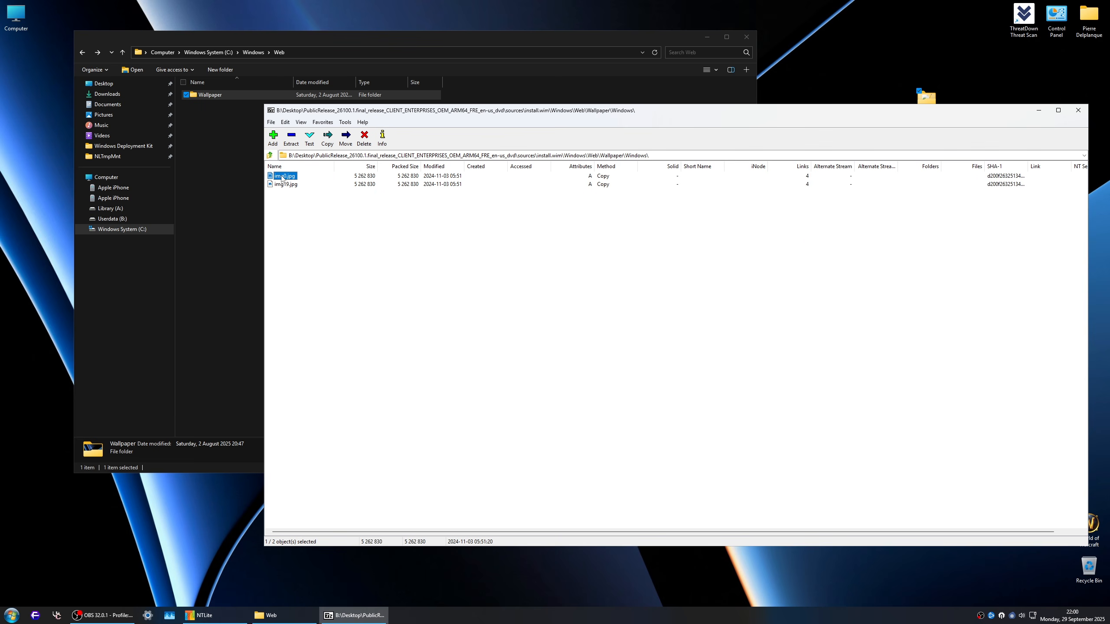
{"action": "left_click", "coordinate": [285, 185]}
{"action": "left_click", "coordinate": [270, 154]}
{"action": "double_click", "coordinate": [279, 184]}
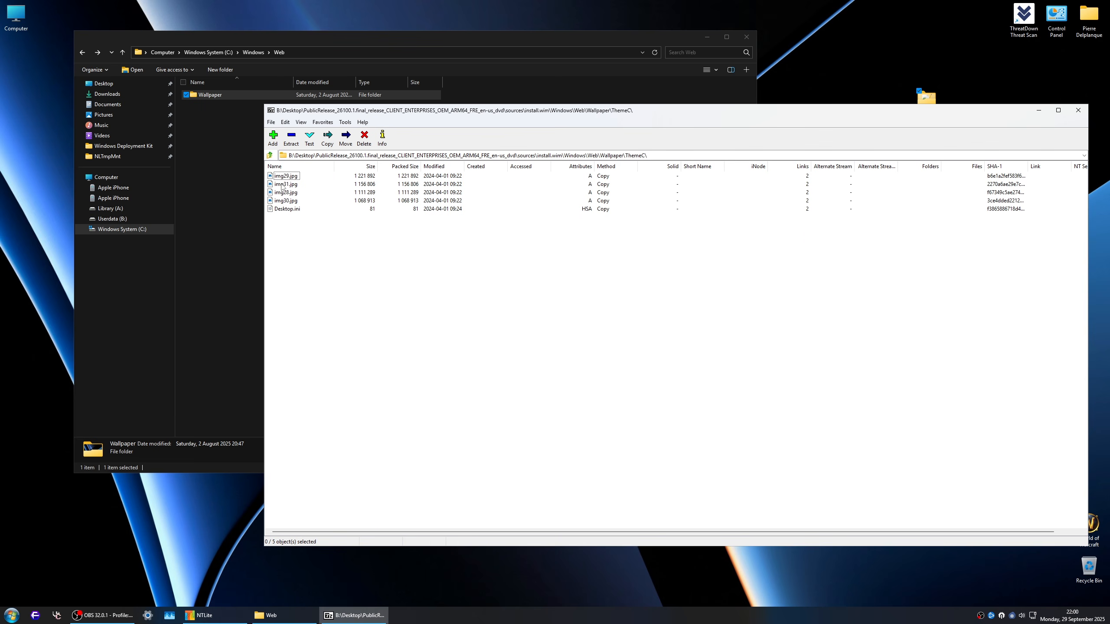
{"action": "left_click", "coordinate": [269, 155]}
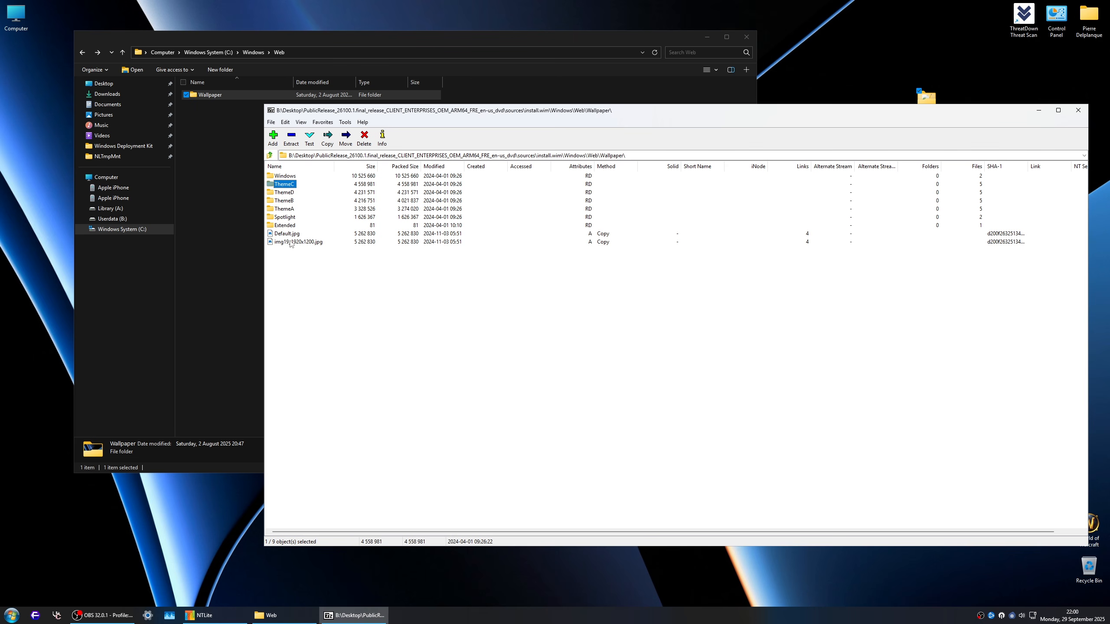
Step: Open the Windows\Web\Screen folder in install.wim, preview img100.jpg, and close the preview
{"action": "left_click", "coordinate": [270, 155]}
{"action": "double_click", "coordinate": [281, 184]}
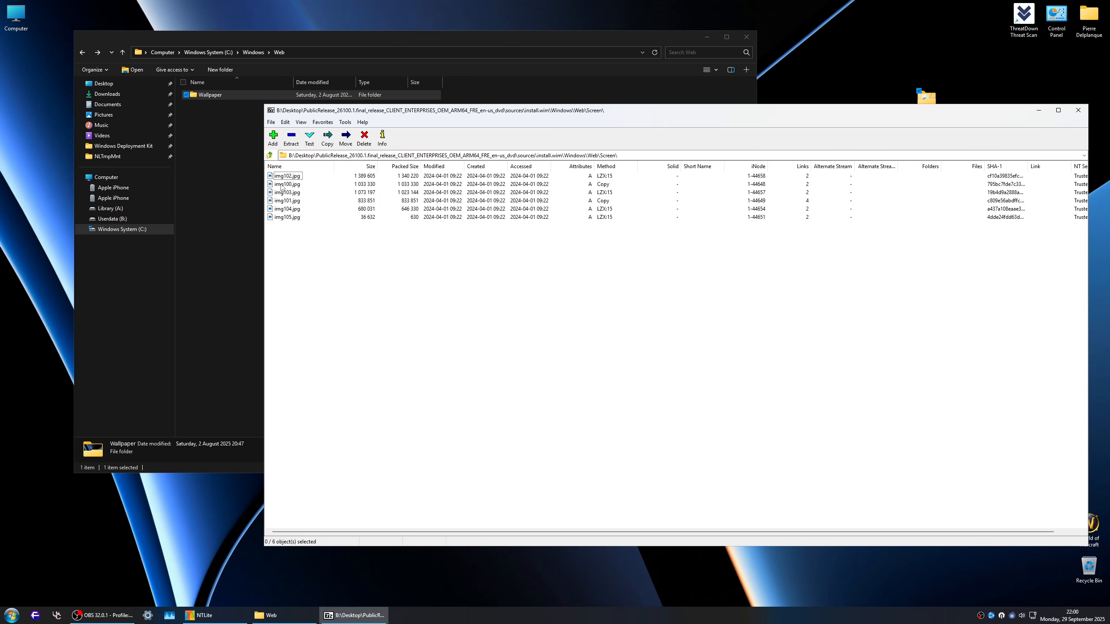
{"action": "left_click", "coordinate": [278, 185]}
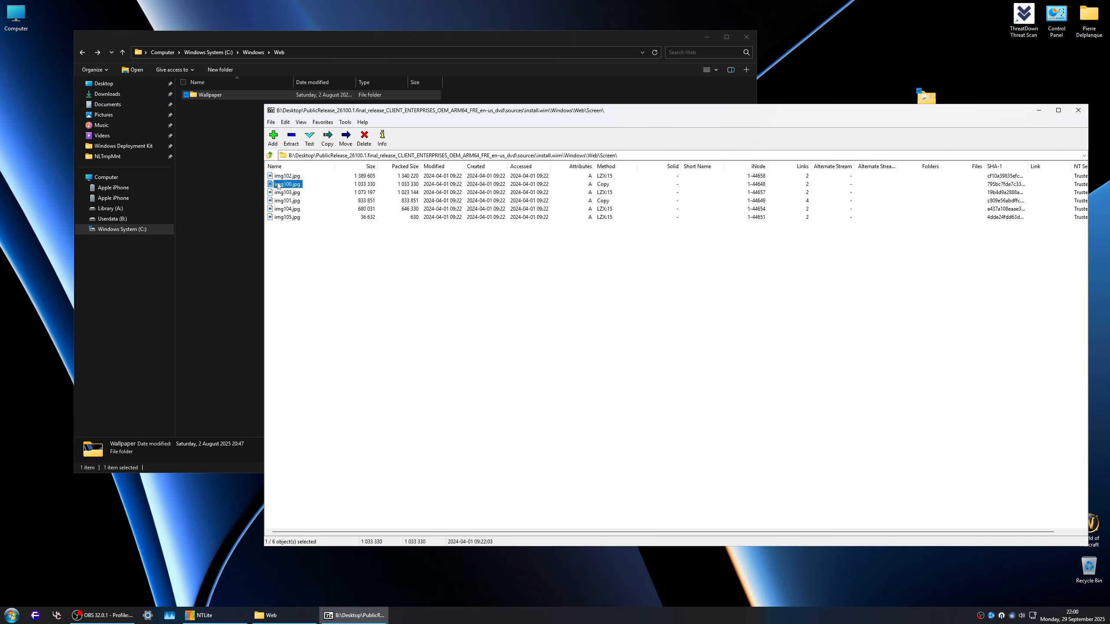
{"action": "key", "text": "Return"}
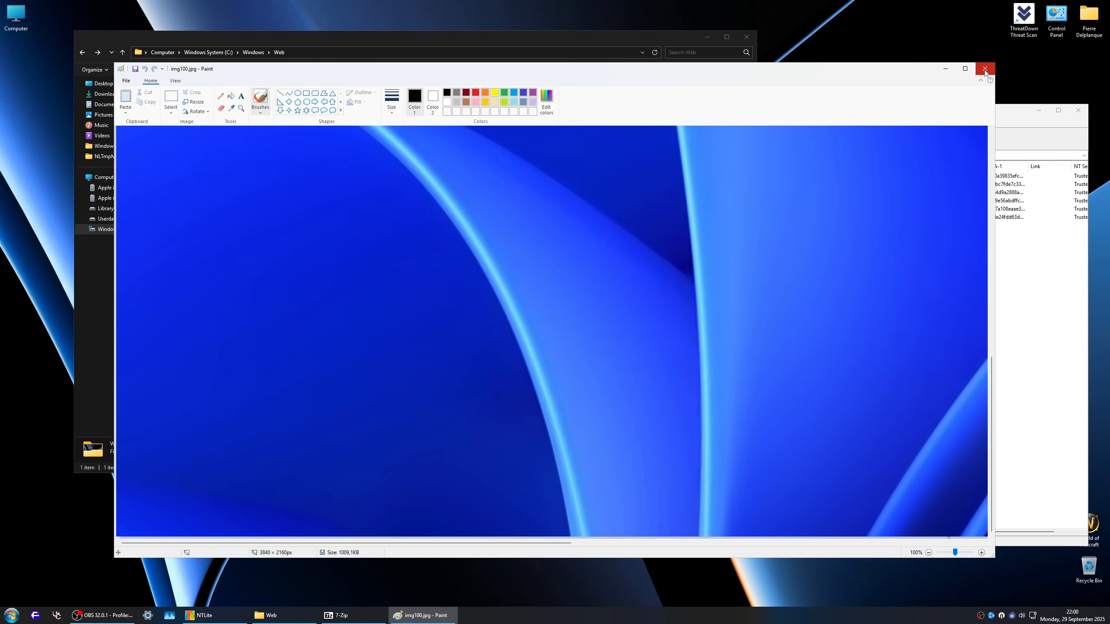
{"action": "left_click", "coordinate": [985, 70]}
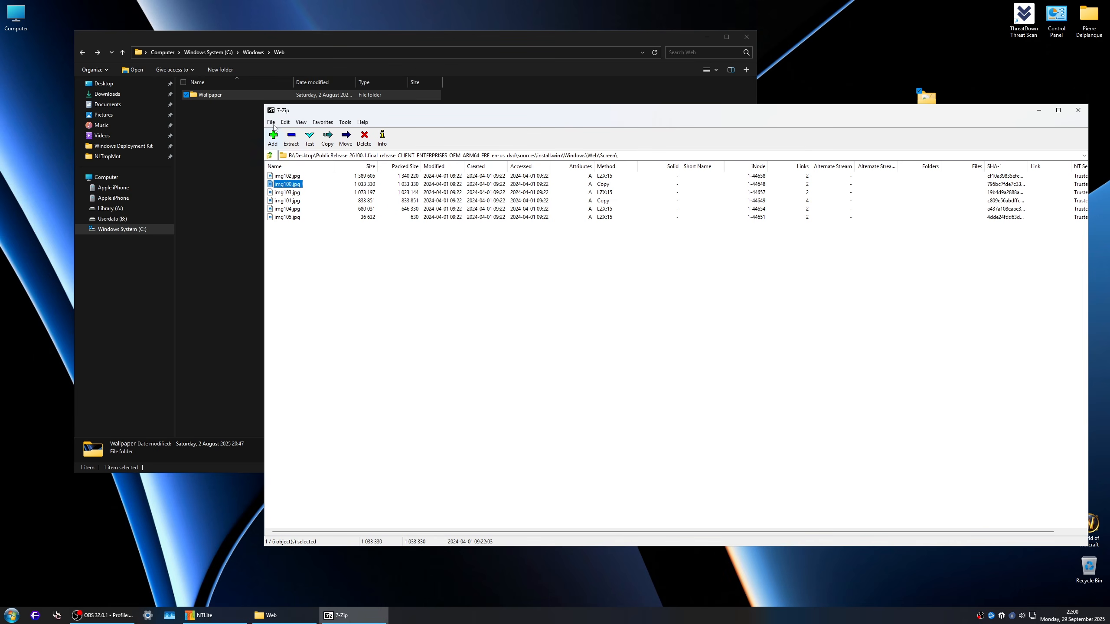
Step: Rename Default.jpg in the host's Windows\Web\Wallpaper folder to img100.jpg
{"action": "double_click", "coordinate": [221, 95]}
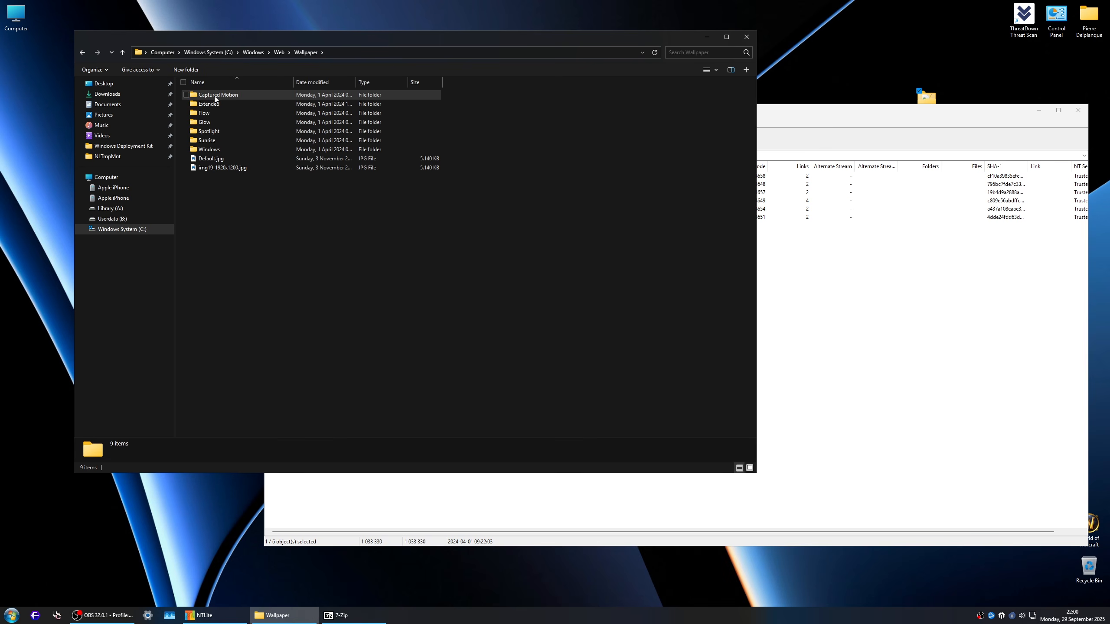
{"action": "left_click", "coordinate": [224, 160]}
{"action": "left_click_drag", "start_coordinate": [796, 110], "coordinate": [897, 125]}
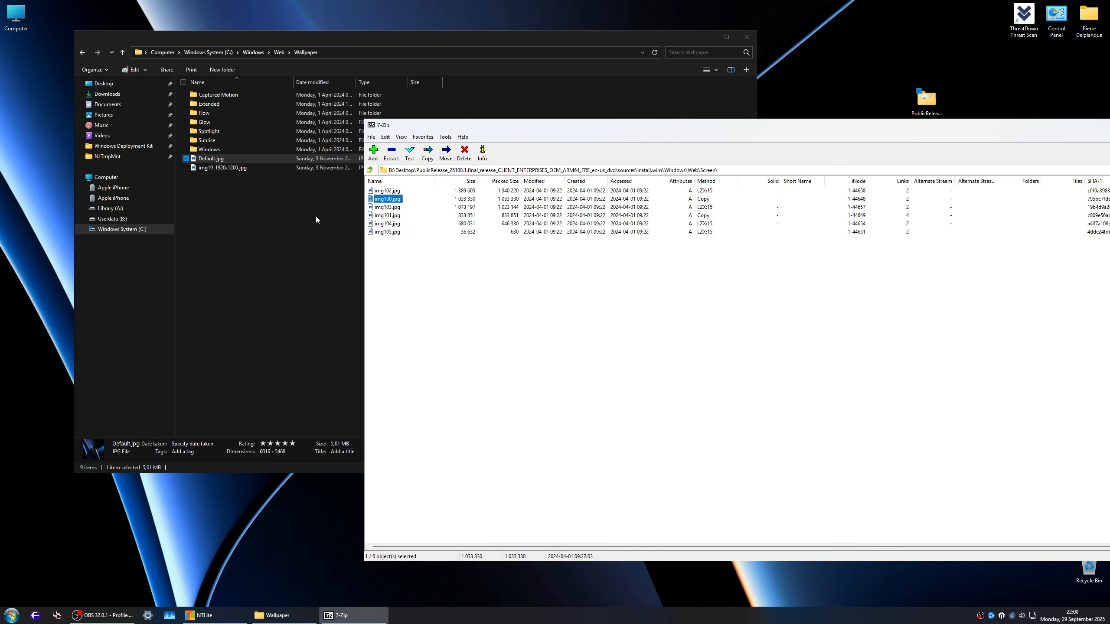
{"action": "left_click", "coordinate": [221, 159]}
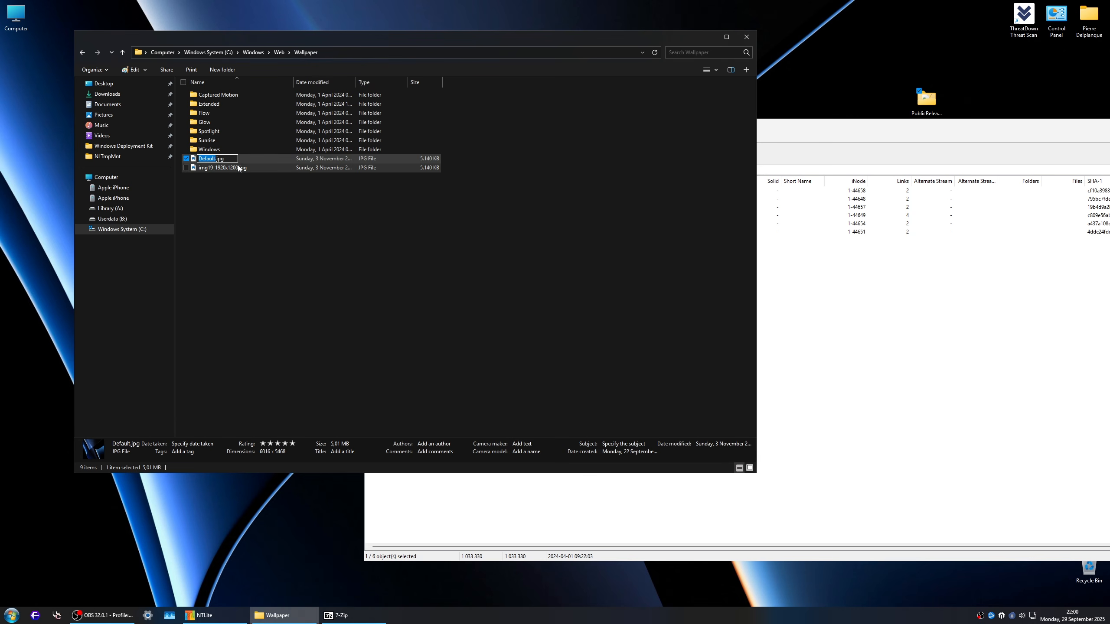
{"action": "type", "text": "img100"}
{"action": "key", "text": "Return"}
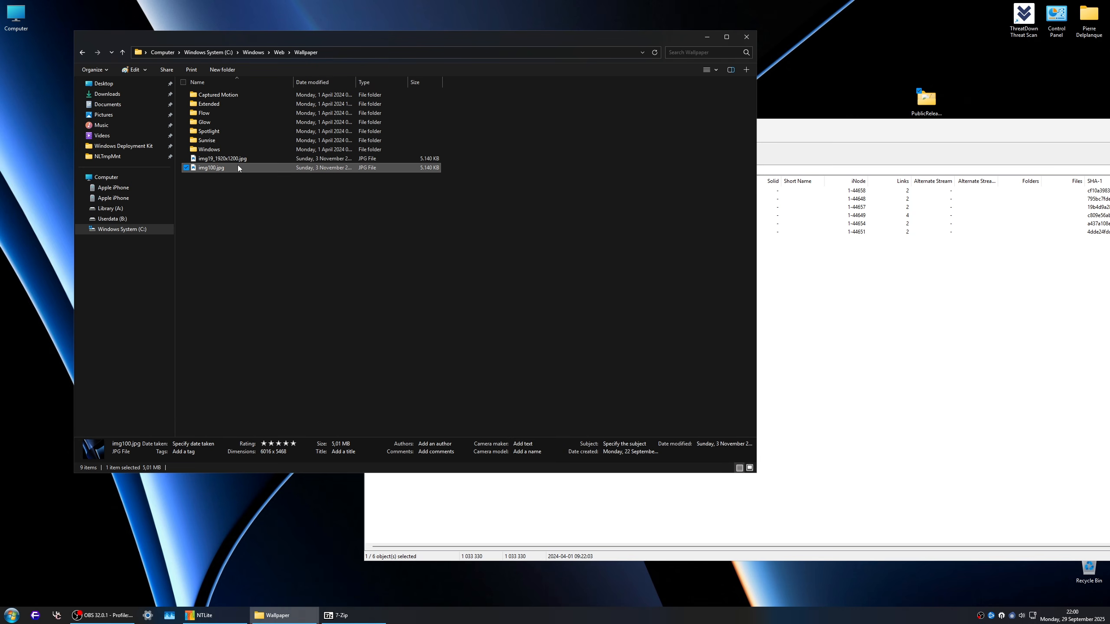
Step: Delete img100.jpg from Windows\Web\Screen in install.wim and copy the host's img100.jpg into its place
{"action": "left_click", "coordinate": [829, 336]}
{"action": "left_click", "coordinate": [387, 199]}
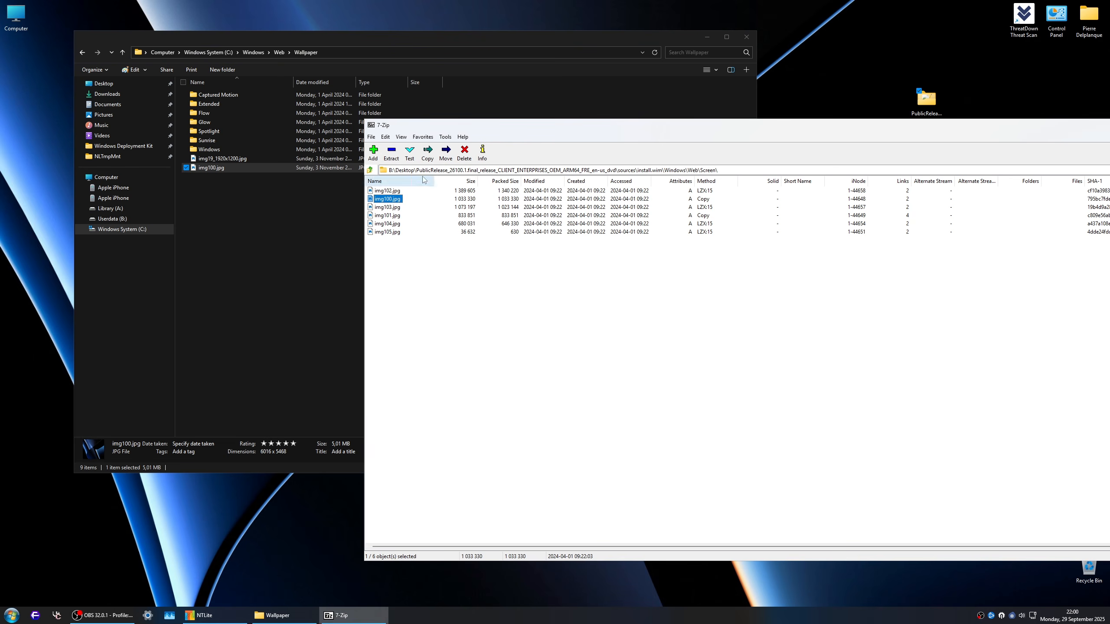
{"action": "left_click", "coordinate": [471, 155]}
{"action": "left_click", "coordinate": [532, 339]}
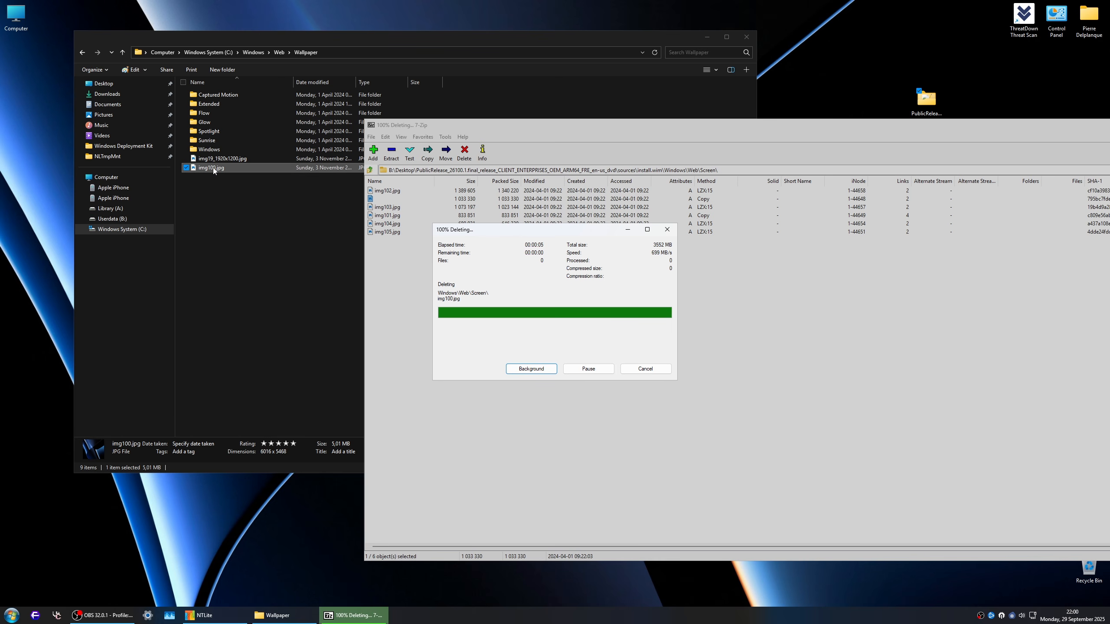
{"action": "left_click_drag", "start_coordinate": [213, 167], "coordinate": [566, 352]}
{"action": "left_click", "coordinate": [564, 347]}
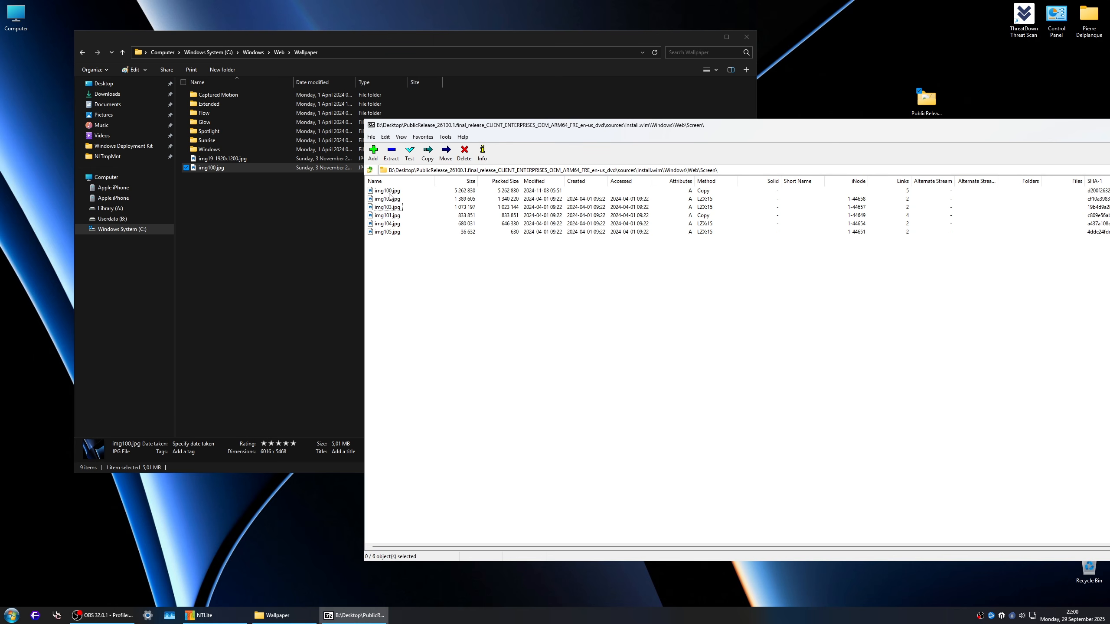
Step: Open Windows\Web\4K\Wallpaper\Windows in install.wim, preview img0_1920x1200.jpg, and close the preview
{"action": "left_click", "coordinate": [370, 170]}
{"action": "double_click", "coordinate": [378, 215]}
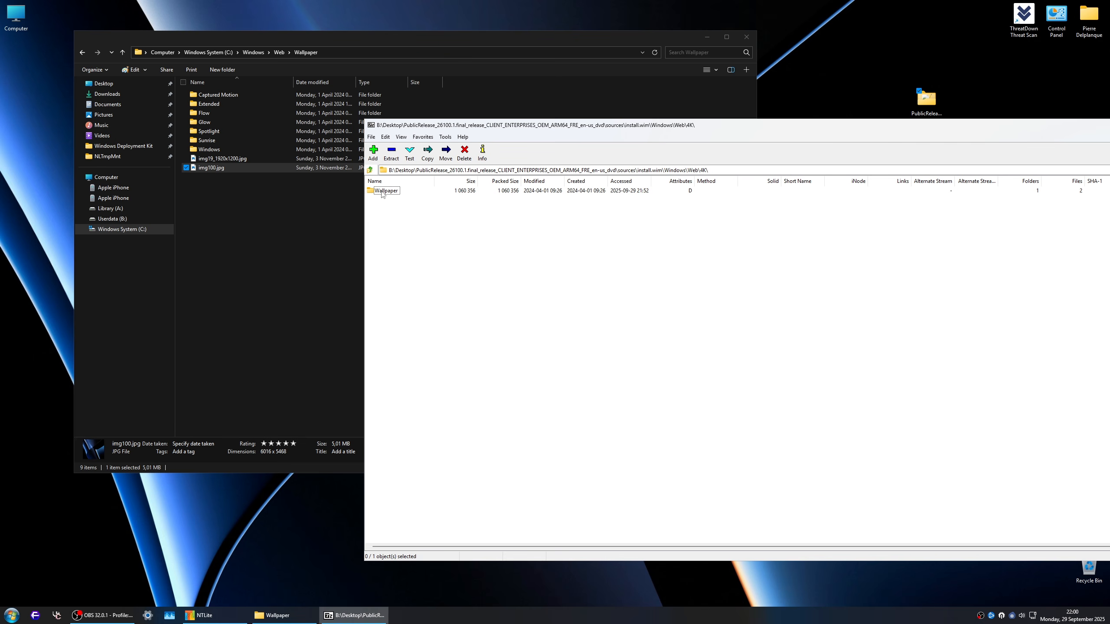
{"action": "double_click", "coordinate": [383, 191]}
{"action": "left_click", "coordinate": [382, 192]}
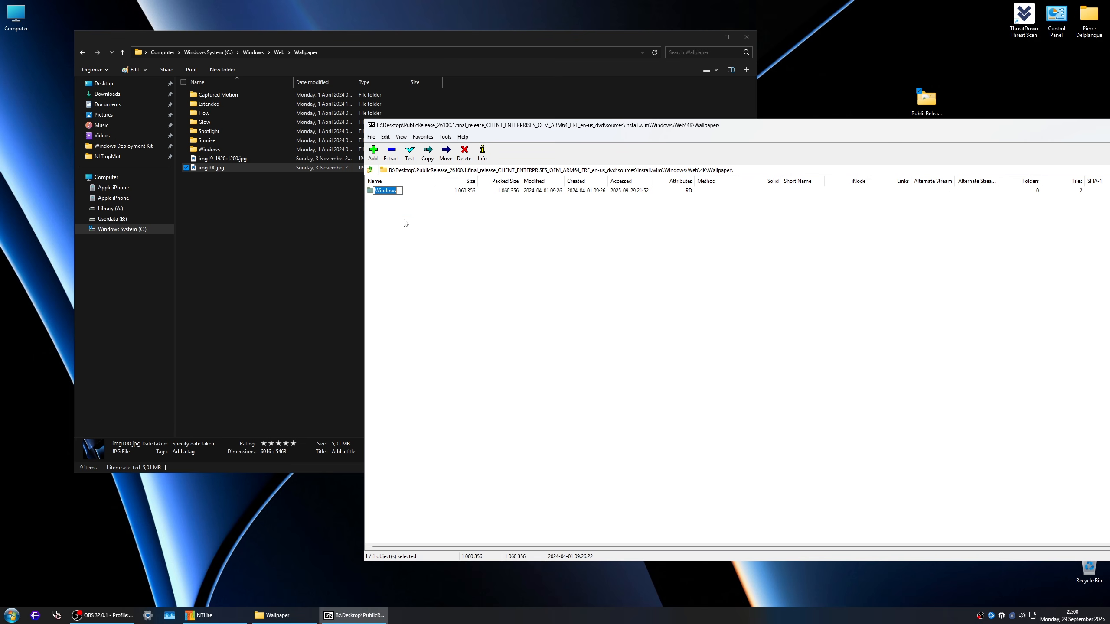
{"action": "double_click", "coordinate": [388, 192]}
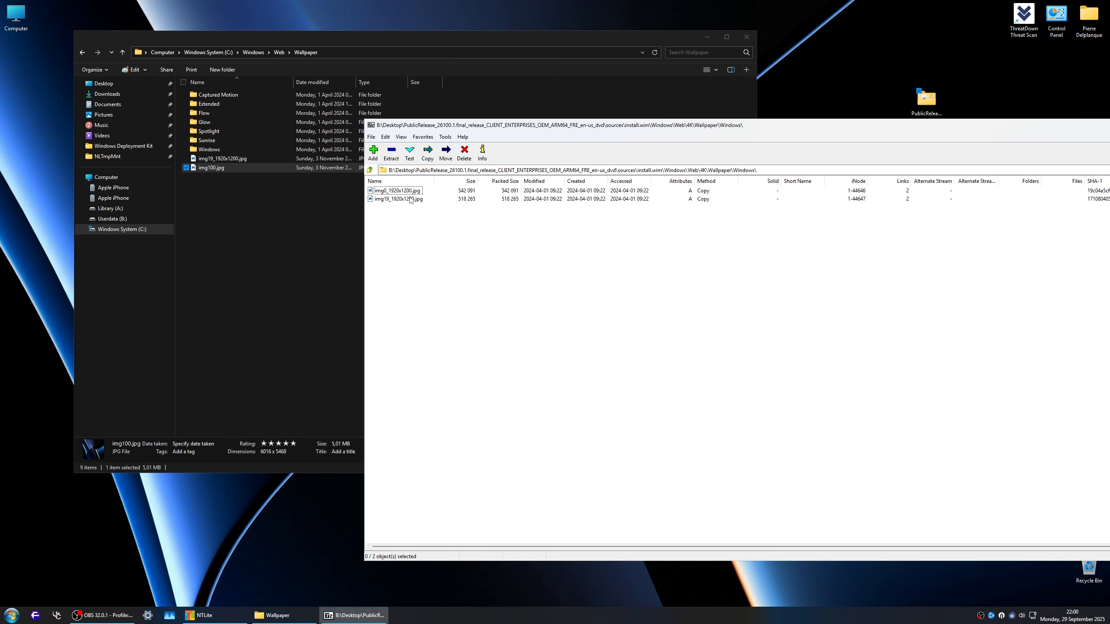
{"action": "double_click", "coordinate": [395, 191]}
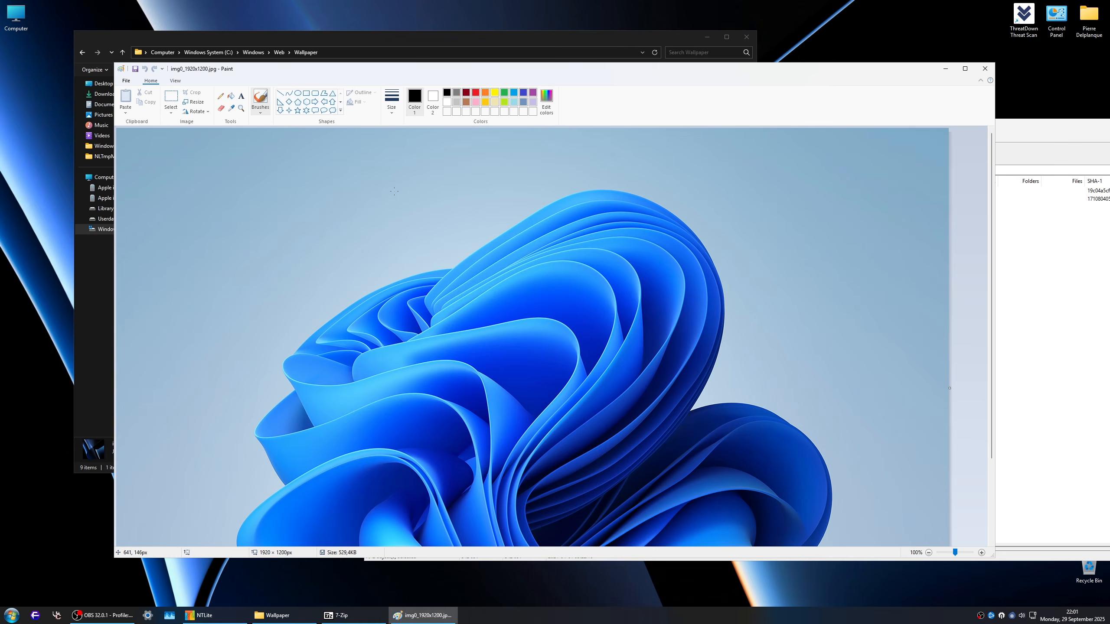
{"action": "scroll", "coordinate": [510, 265], "scroll_direction": "down", "scroll_amount": 3}
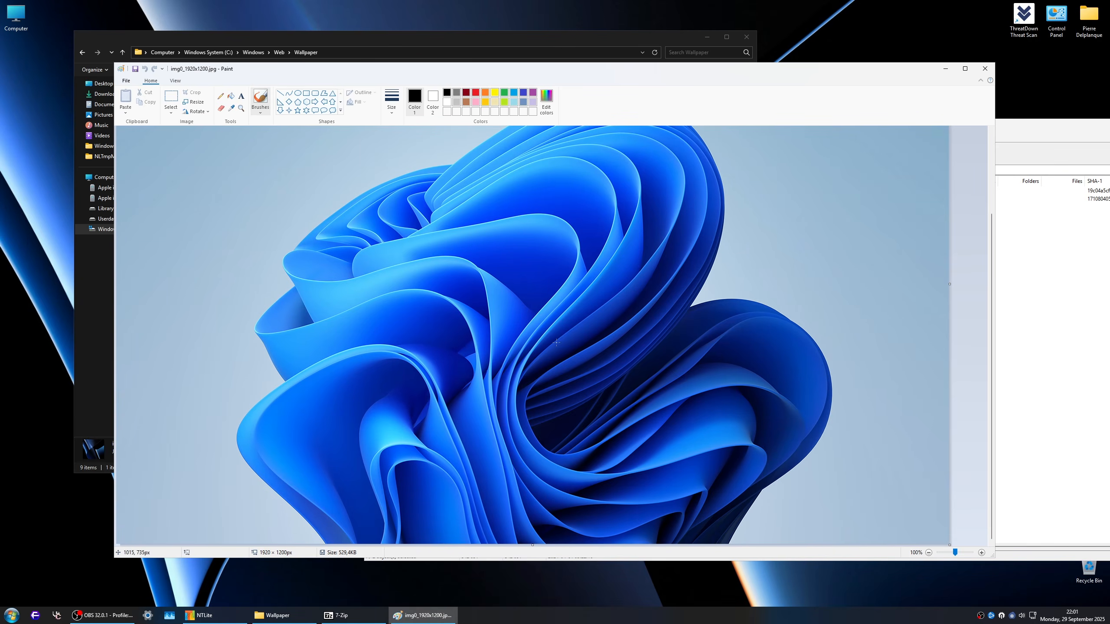
{"action": "scroll", "coordinate": [290, 376], "scroll_direction": "up", "scroll_amount": 3}
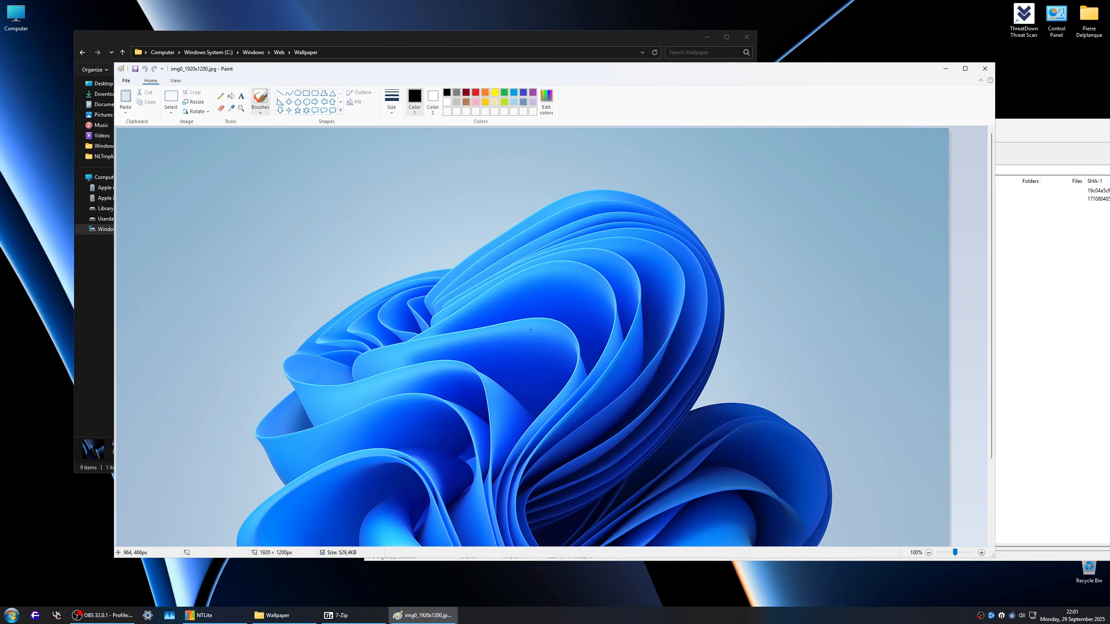
{"action": "left_click", "coordinate": [984, 71]}
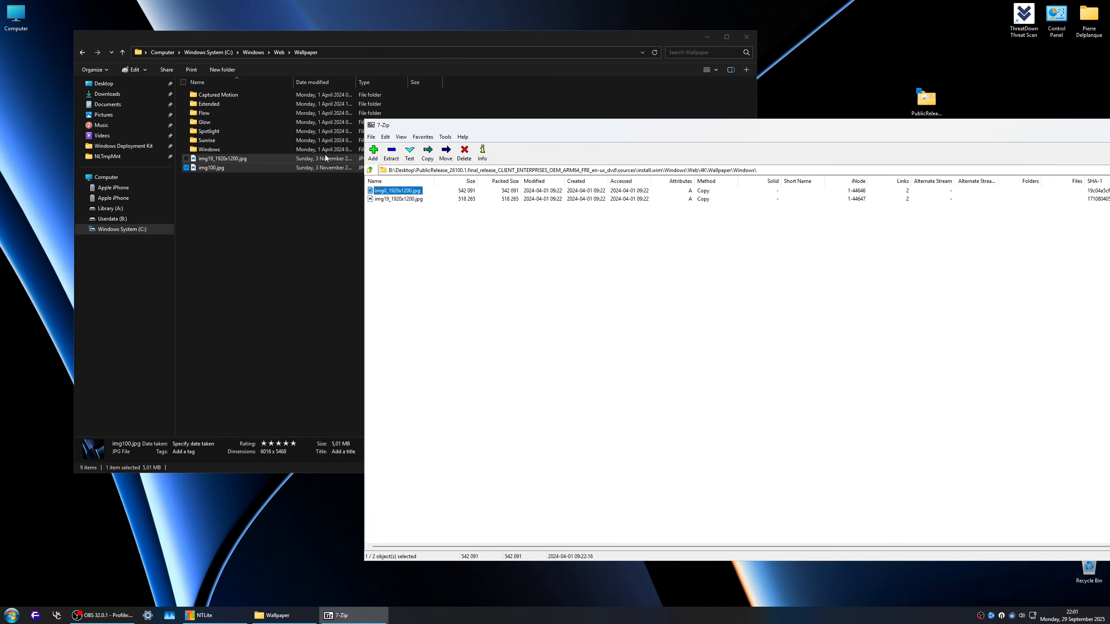
Step: Replace img19_1920x1200.jpg in the 4K\Wallpaper\Windows folder of install.wim with the host's file of the same name
{"action": "left_click", "coordinate": [223, 160]}
{"action": "left_click_drag", "start_coordinate": [224, 165], "coordinate": [841, 269]}
{"action": "left_click", "coordinate": [552, 344]}
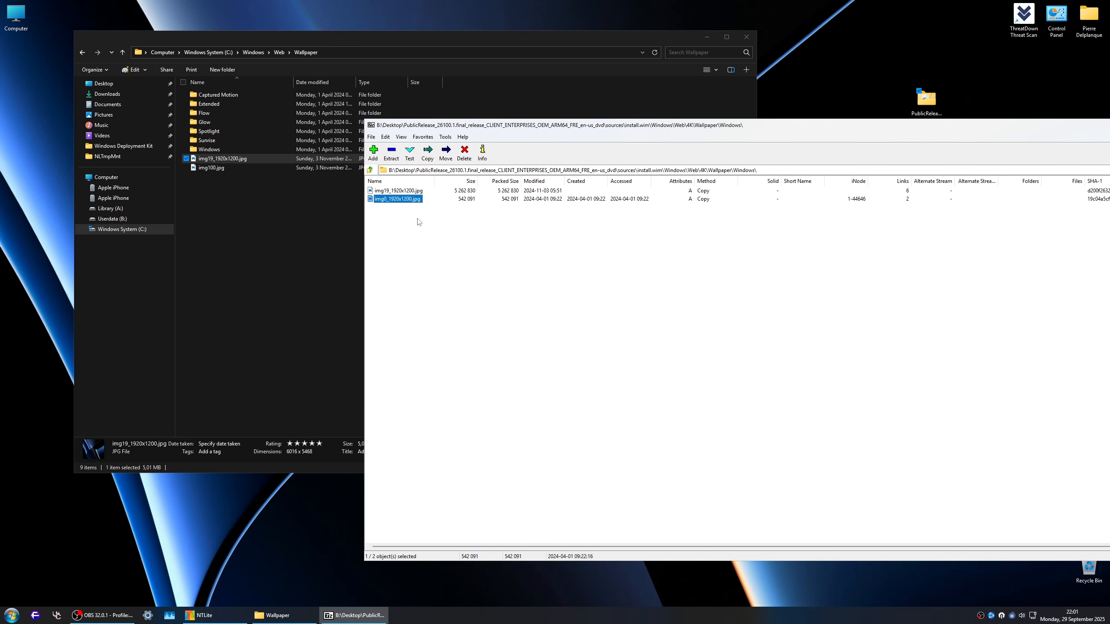
{"action": "left_click", "coordinate": [395, 191]}
{"action": "left_click", "coordinate": [391, 200]}
Step: Rename the host's img19_1920x1200.jpg to img0_1920x1200.jpg
{"action": "left_click", "coordinate": [223, 158]}
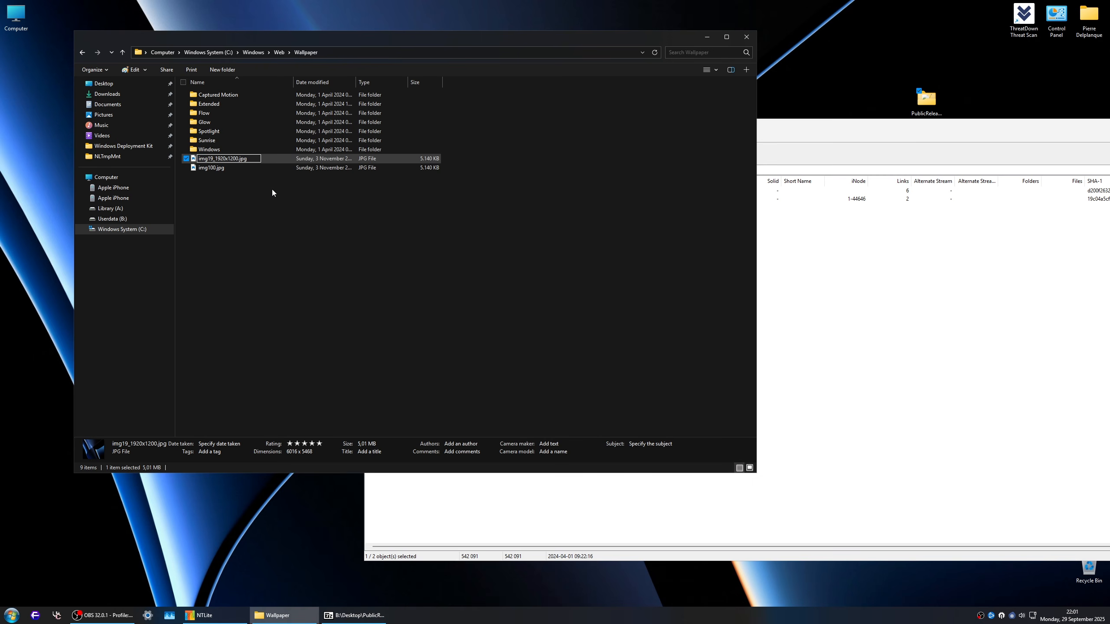
{"action": "key", "text": "BackSpace"}
{"action": "key", "text": "BackSpace"}
{"action": "type", "text": "0"}
{"action": "key", "text": "Return"}
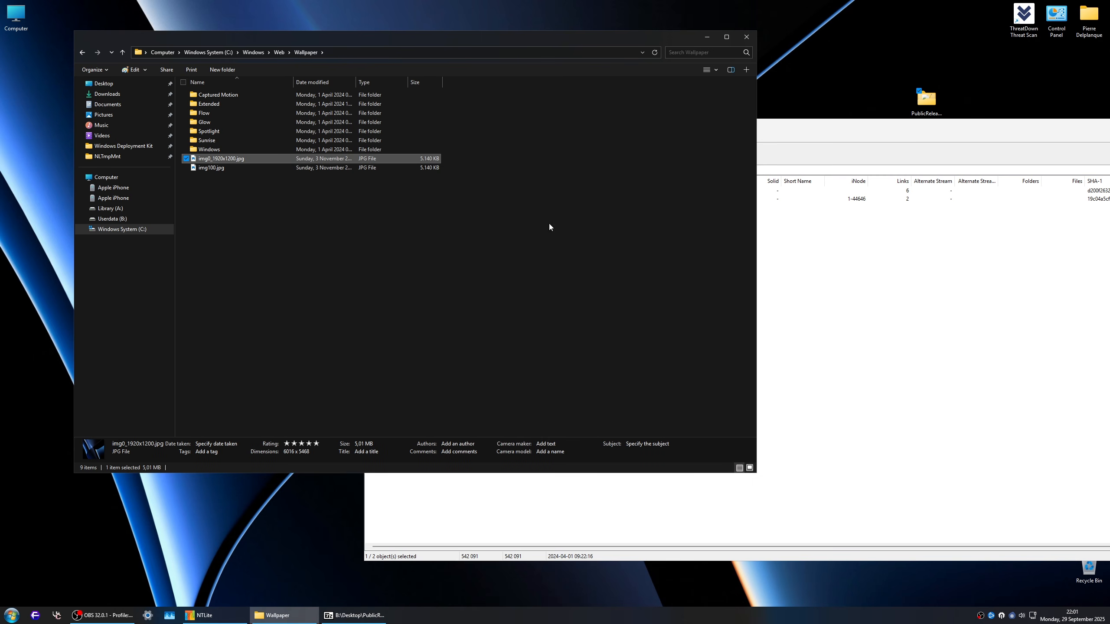
Step: Copy the host's img0_1920x1200.jpg over the matching file in the 4K\Wallpaper\Windows folder of install.wim
{"action": "left_click", "coordinate": [763, 259]}
{"action": "left_click_drag", "start_coordinate": [281, 159], "coordinate": [458, 278]}
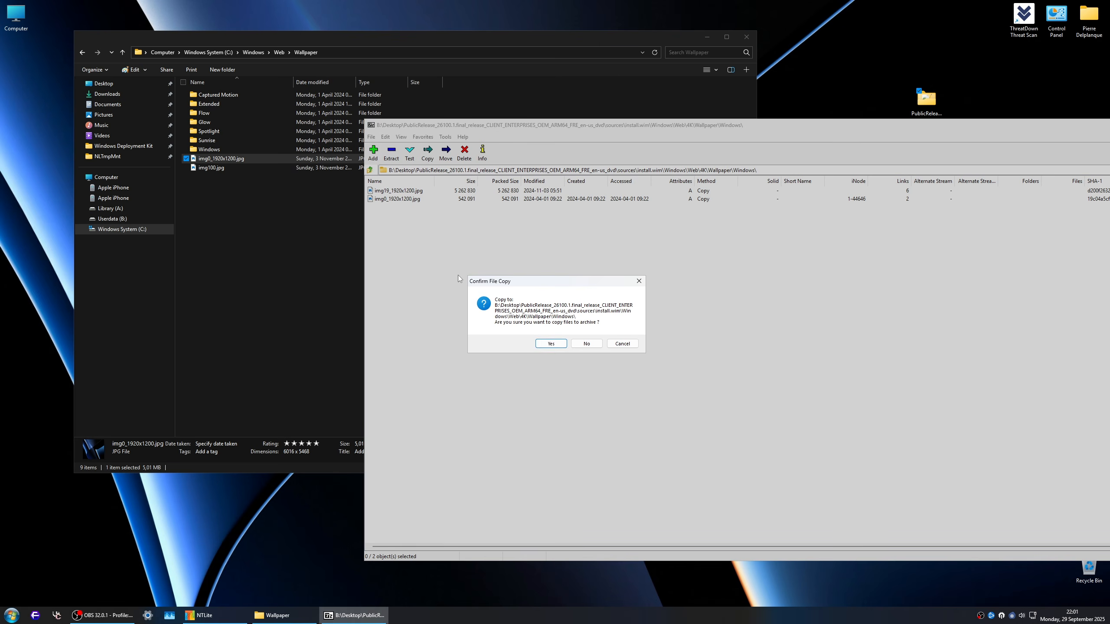
{"action": "left_click", "coordinate": [550, 345]}
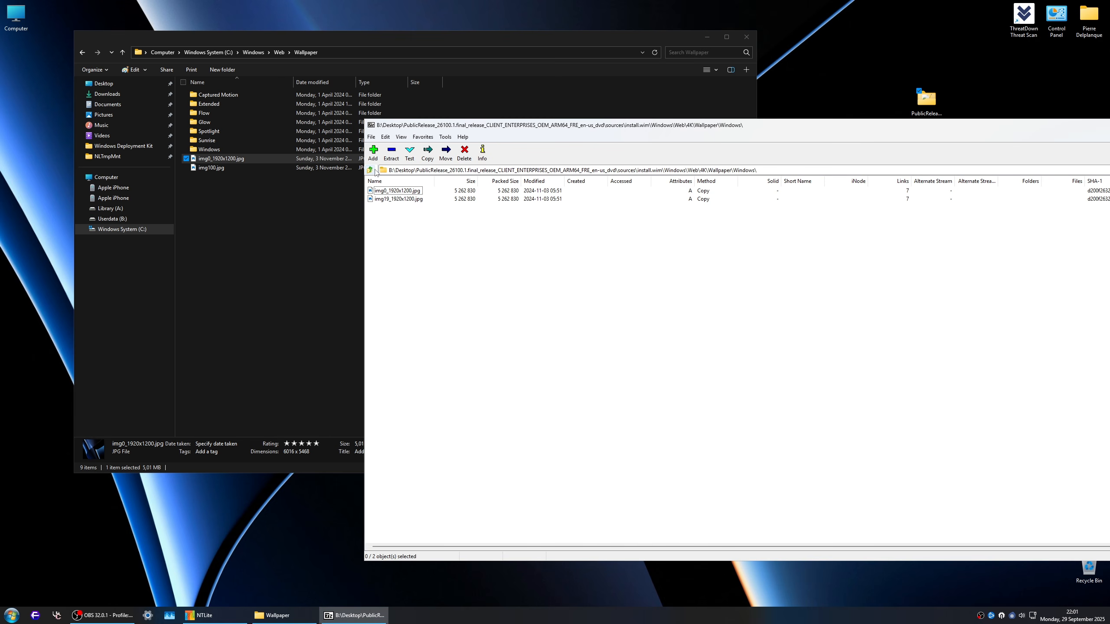
Step: Return to Windows\Web in install.wim and check the Screen folder
{"action": "left_click", "coordinate": [371, 170]}
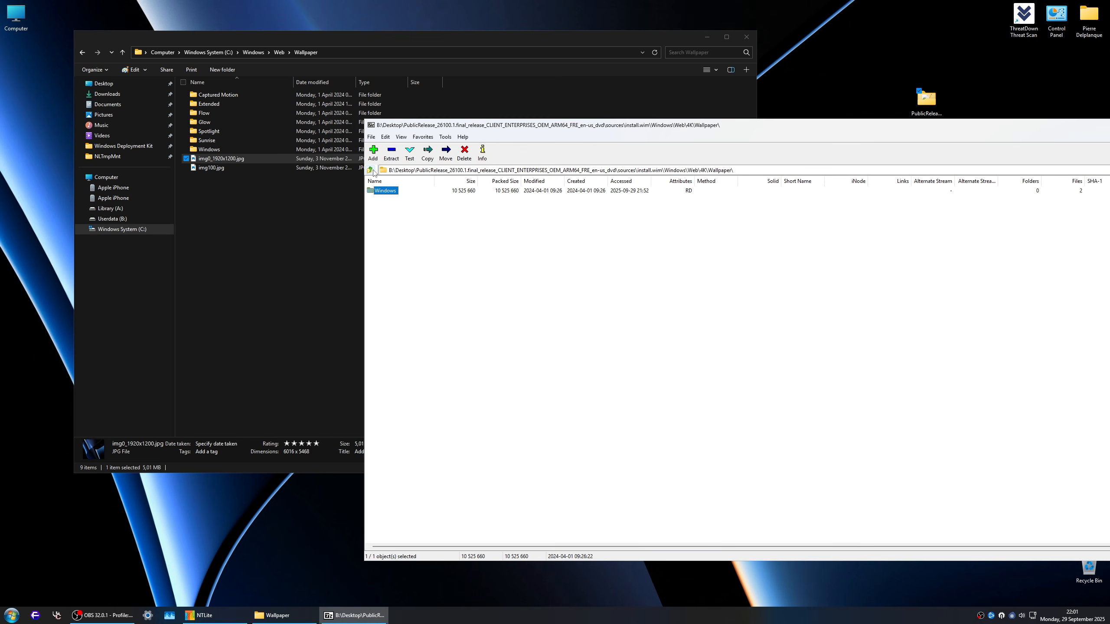
{"action": "left_click", "coordinate": [372, 171]}
{"action": "key", "text": "Down"}
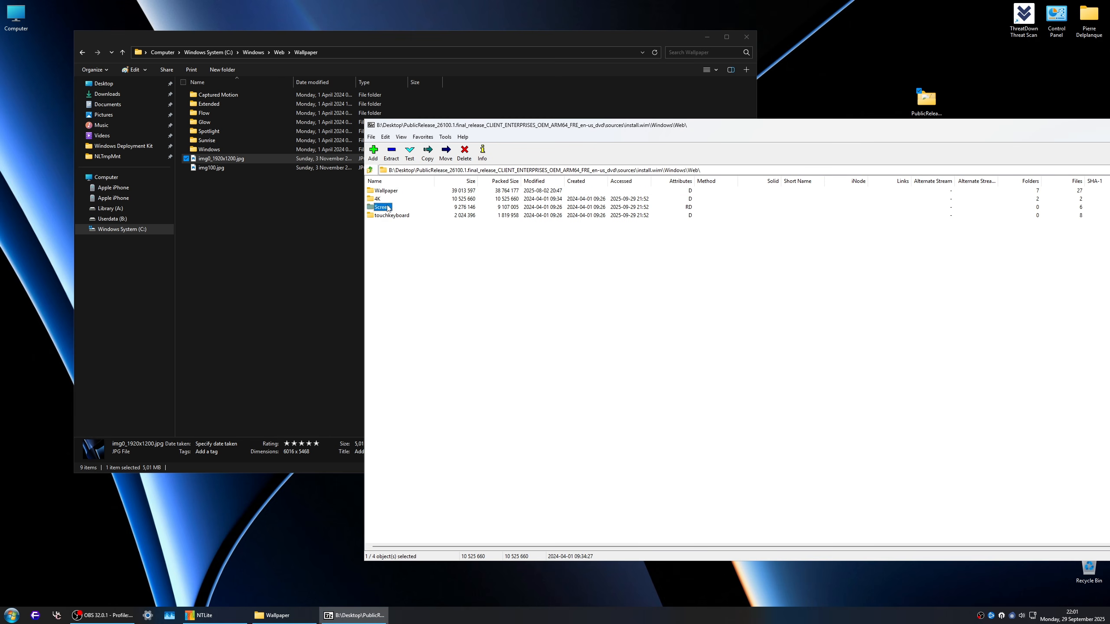
{"action": "key", "text": "Return"}
{"action": "left_click", "coordinate": [371, 170]}
Step: Delete img19_1920x1200.jpg from the Windows\Web\Wallpaper folder in install.wim
{"action": "double_click", "coordinate": [392, 191]}
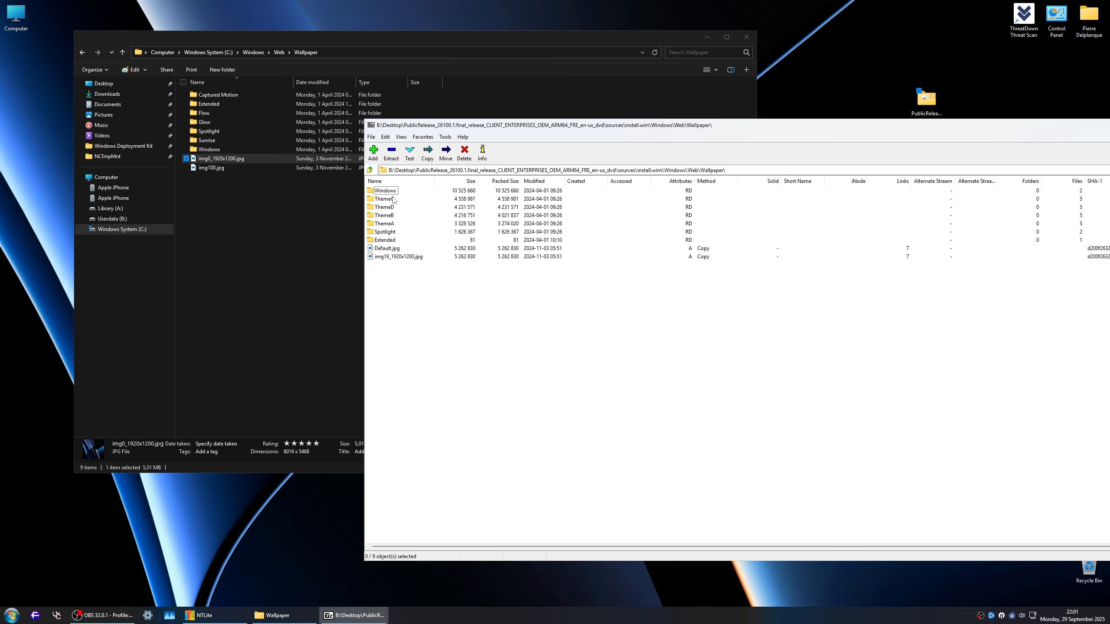
{"action": "left_click", "coordinate": [395, 251]}
{"action": "left_click", "coordinate": [397, 257], "text": "shift"}
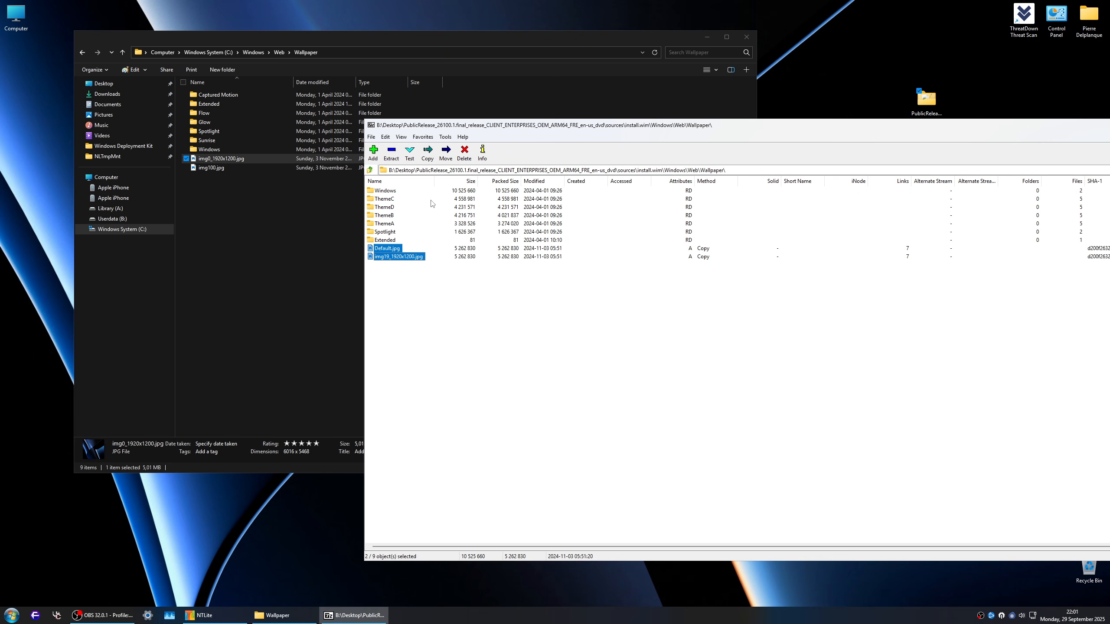
{"action": "left_click", "coordinate": [464, 153]}
{"action": "left_click", "coordinate": [597, 341]}
{"action": "left_click", "coordinate": [391, 249], "text": "ctrl"}
{"action": "left_click", "coordinate": [467, 157]}
{"action": "left_click", "coordinate": [550, 339]}
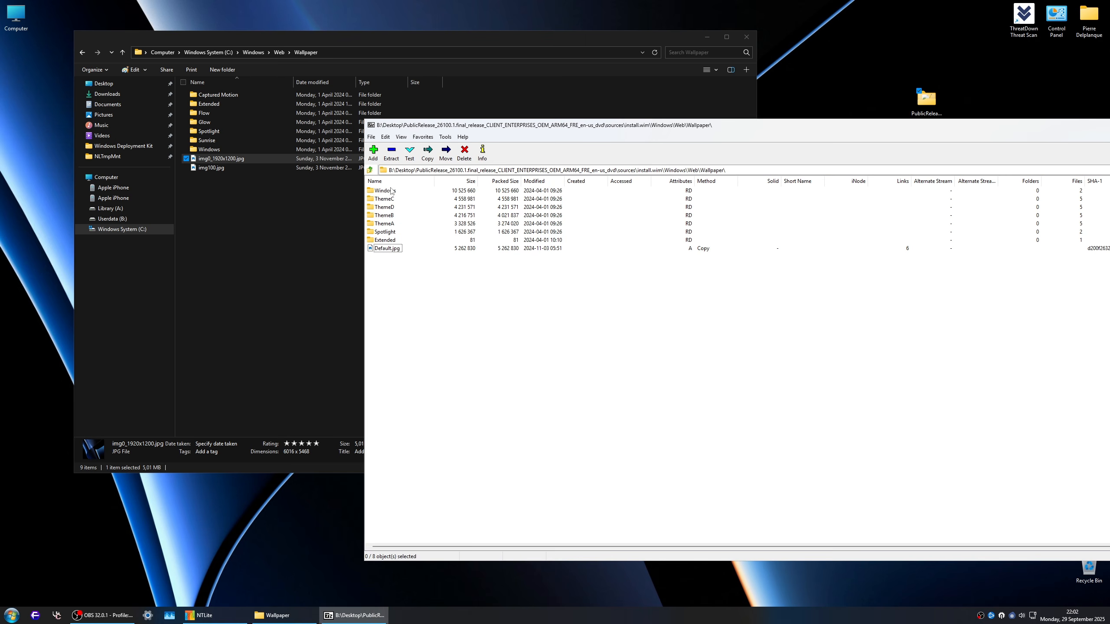
Step: Check the images in the Windows subfolder of Windows\Web\Wallpaper in install.wim
{"action": "double_click", "coordinate": [391, 191]}
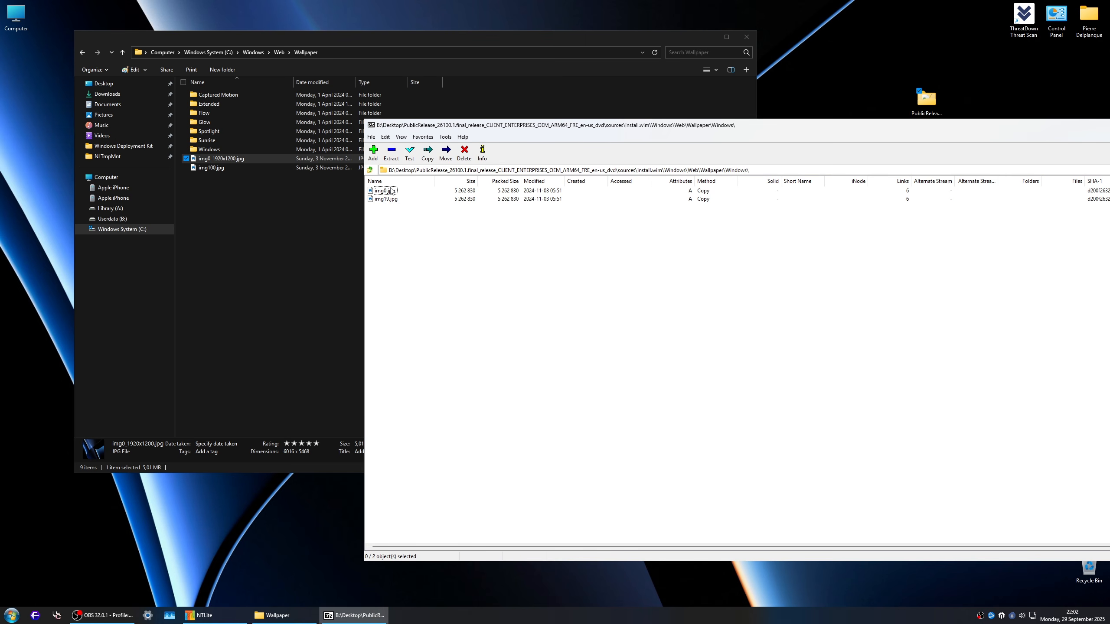
{"action": "left_click", "coordinate": [370, 170]}
{"action": "left_click", "coordinate": [370, 170]}
Step: Copy the FloorpFiles folder and the five installer files from the host's C:\Users folder into the Users folder of install.wim
{"action": "left_click", "coordinate": [371, 170]}
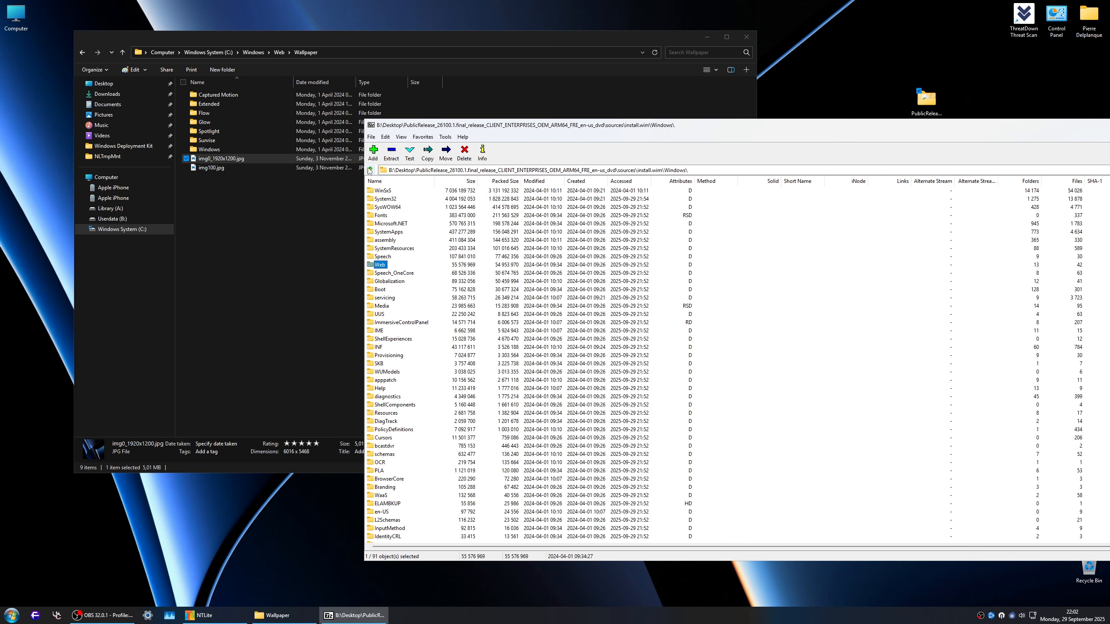
{"action": "left_click", "coordinate": [371, 170]}
{"action": "left_click", "coordinate": [370, 170]}
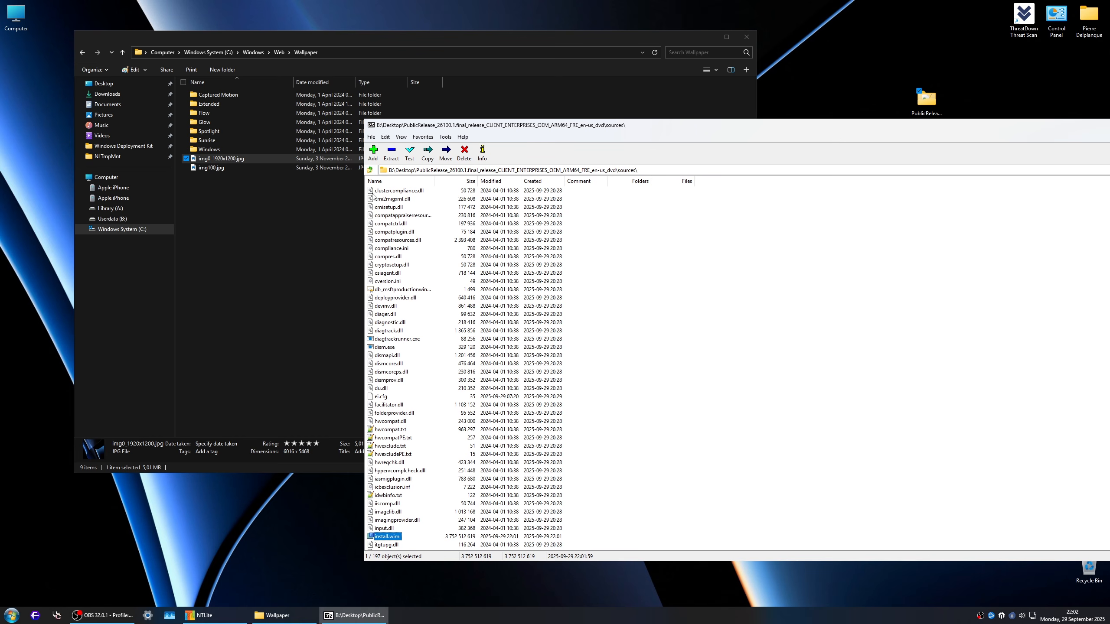
{"action": "double_click", "coordinate": [384, 538]}
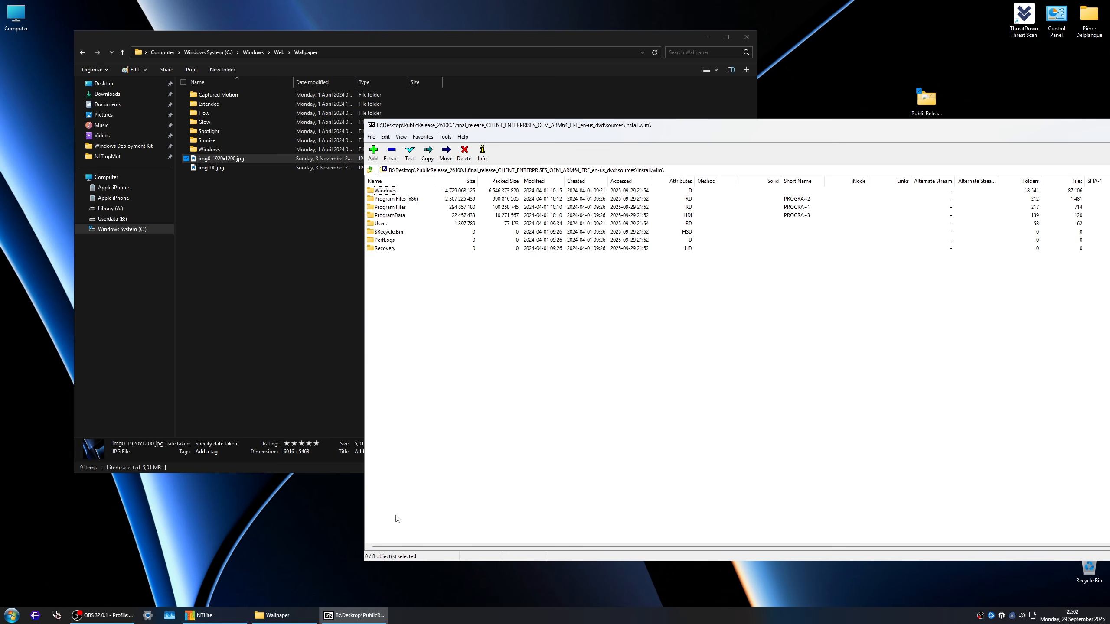
{"action": "double_click", "coordinate": [383, 225]}
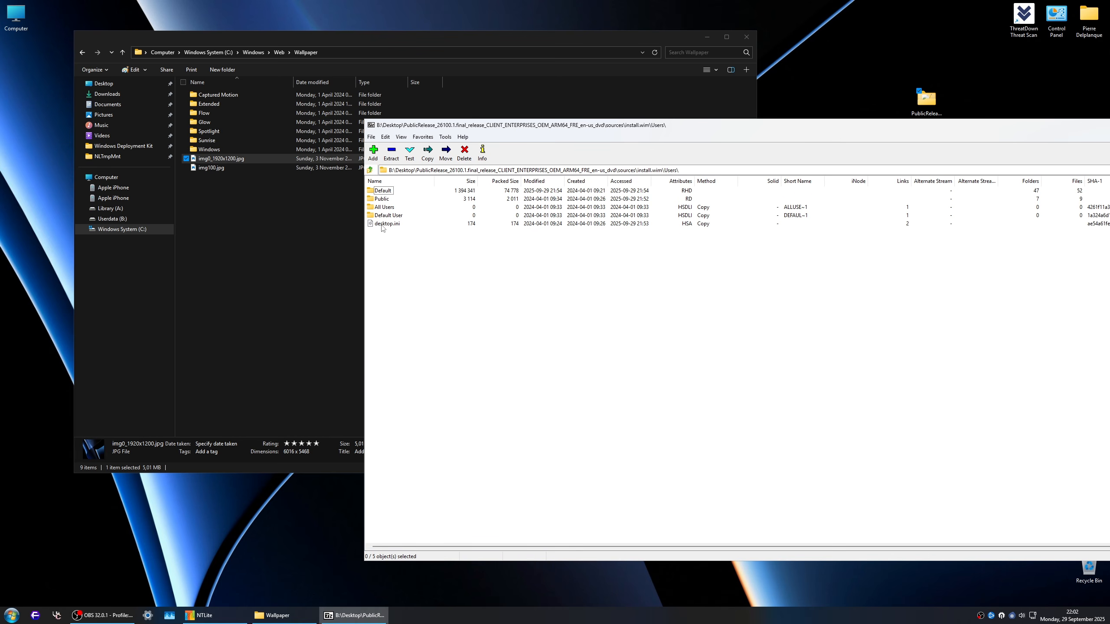
{"action": "left_click", "coordinate": [121, 233]}
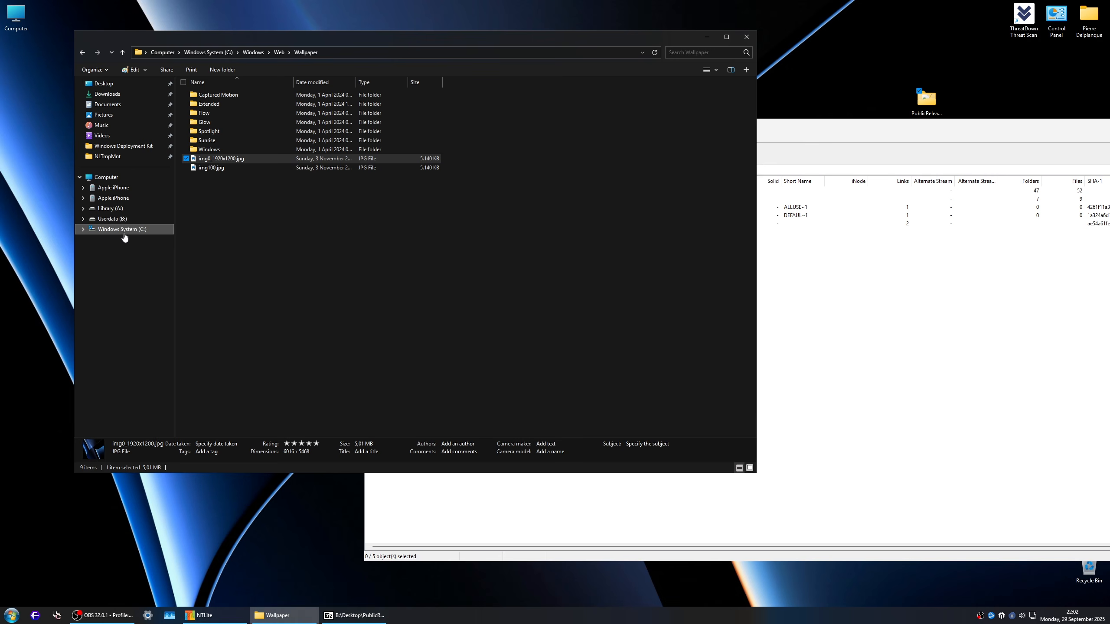
{"action": "double_click", "coordinate": [221, 132]}
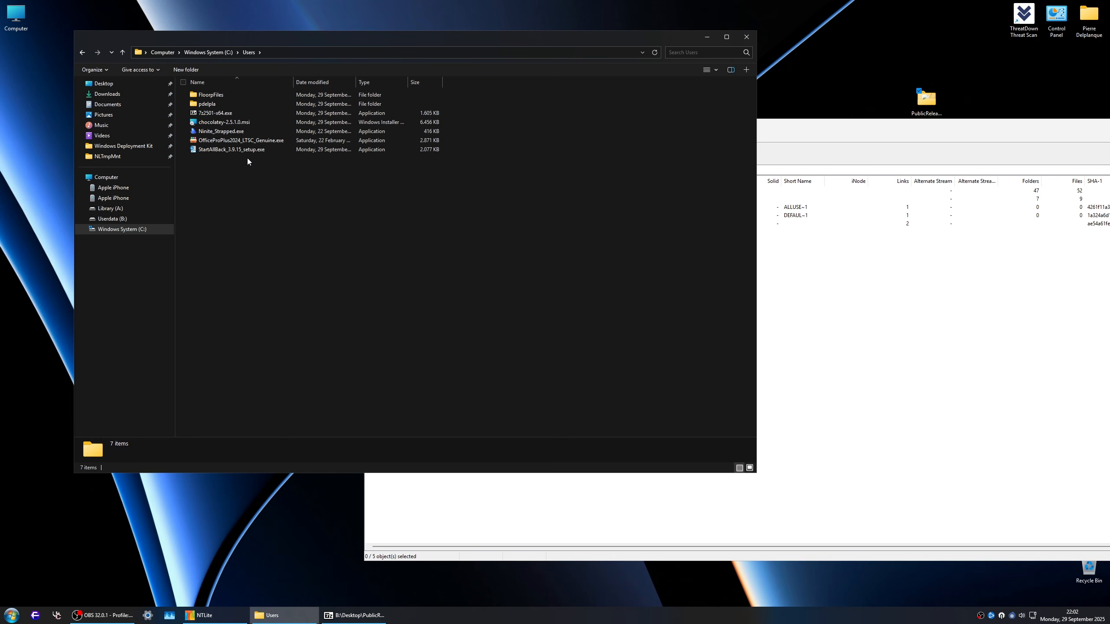
{"action": "left_click_drag", "start_coordinate": [247, 157], "coordinate": [489, 311]}
{"action": "left_click", "coordinate": [812, 131]}
{"action": "left_click", "coordinate": [548, 343]}
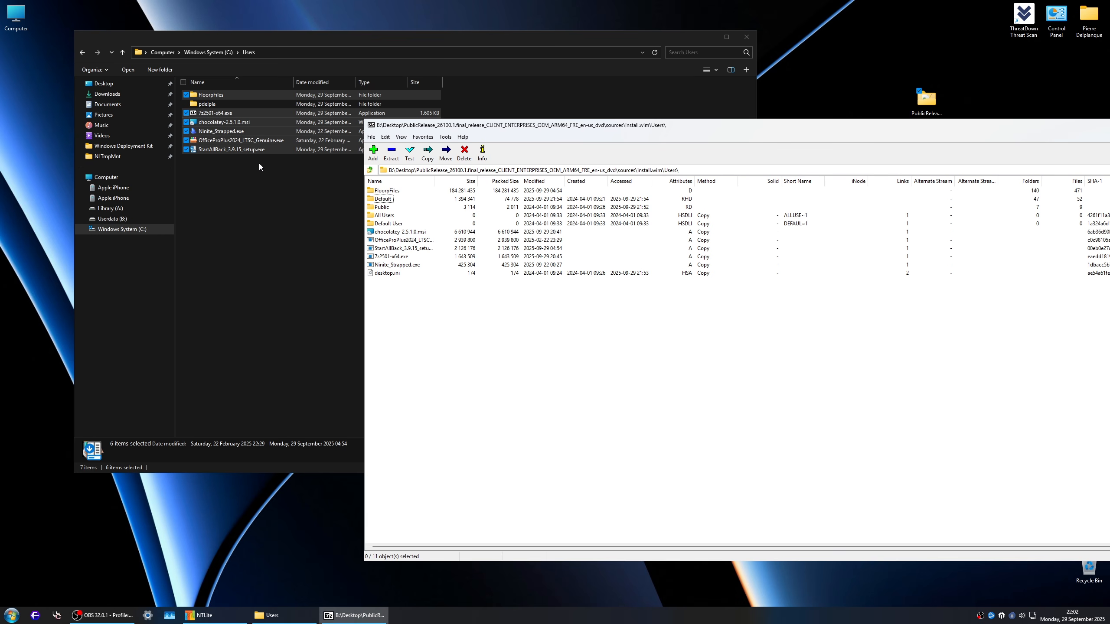
Step: Finish editing install.wim by closing the 7-Zip window
{"action": "left_click", "coordinate": [393, 265]}
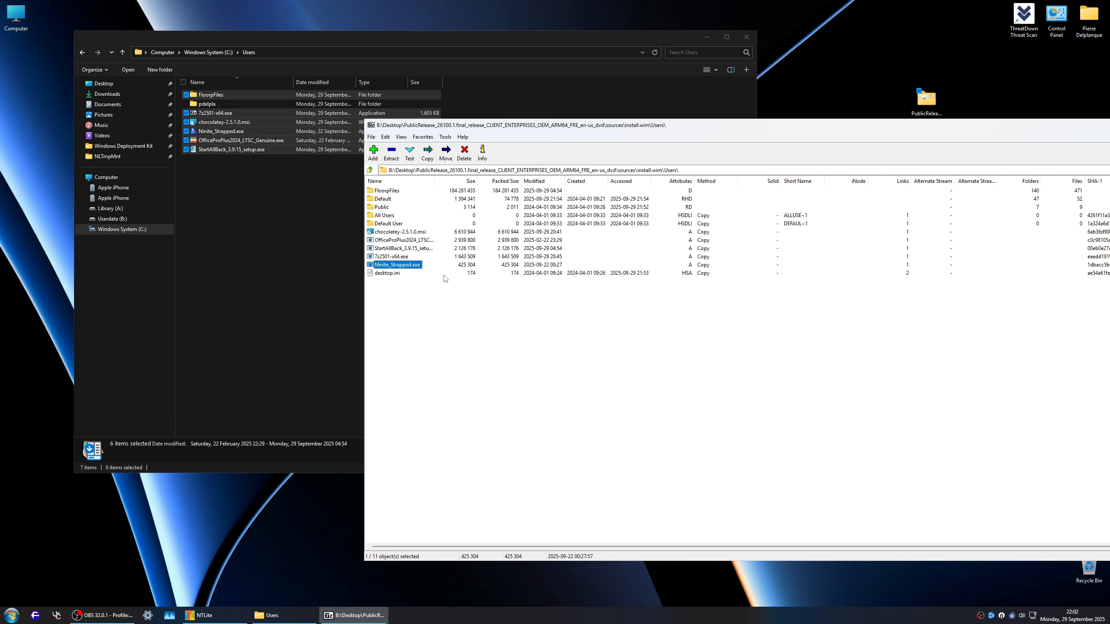
{"action": "left_click_drag", "start_coordinate": [673, 124], "coordinate": [556, 97]}
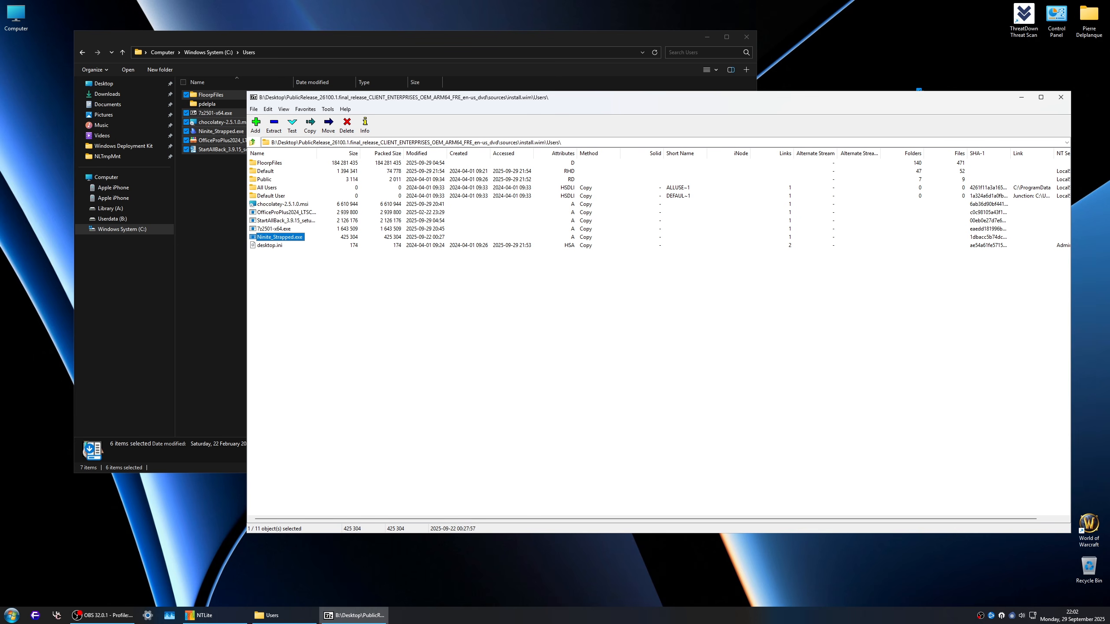
{"action": "left_click", "coordinate": [1058, 100]}
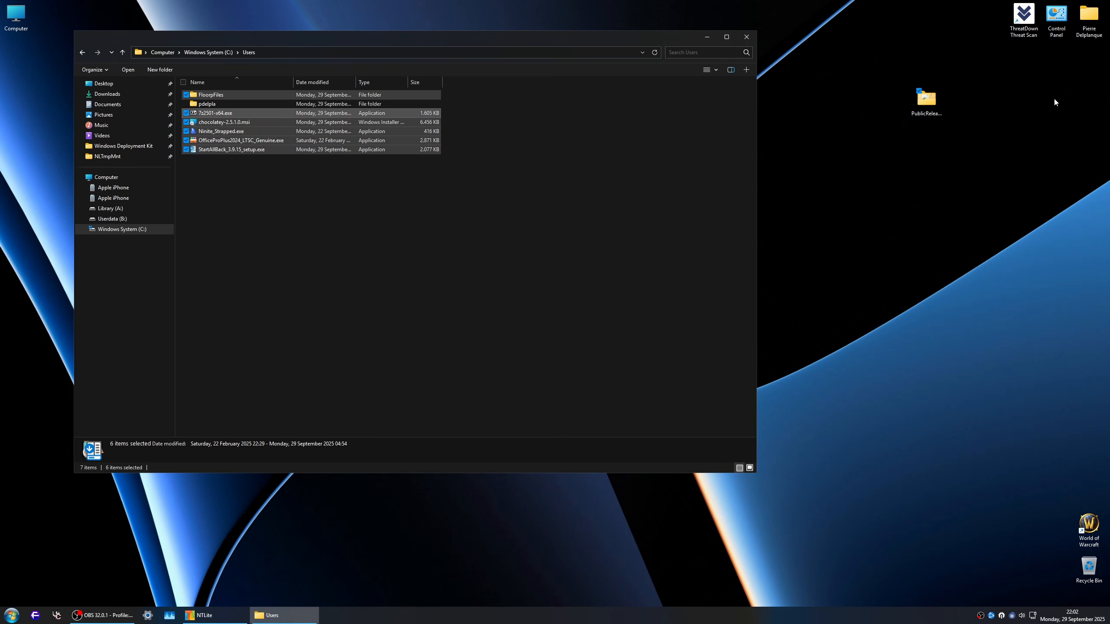
Step: Close the Users folder window and load the Windows 11 IoT Enterprise LTSC edition of install.wim in NTLite
{"action": "left_click_drag", "start_coordinate": [351, 194], "coordinate": [380, 215]}
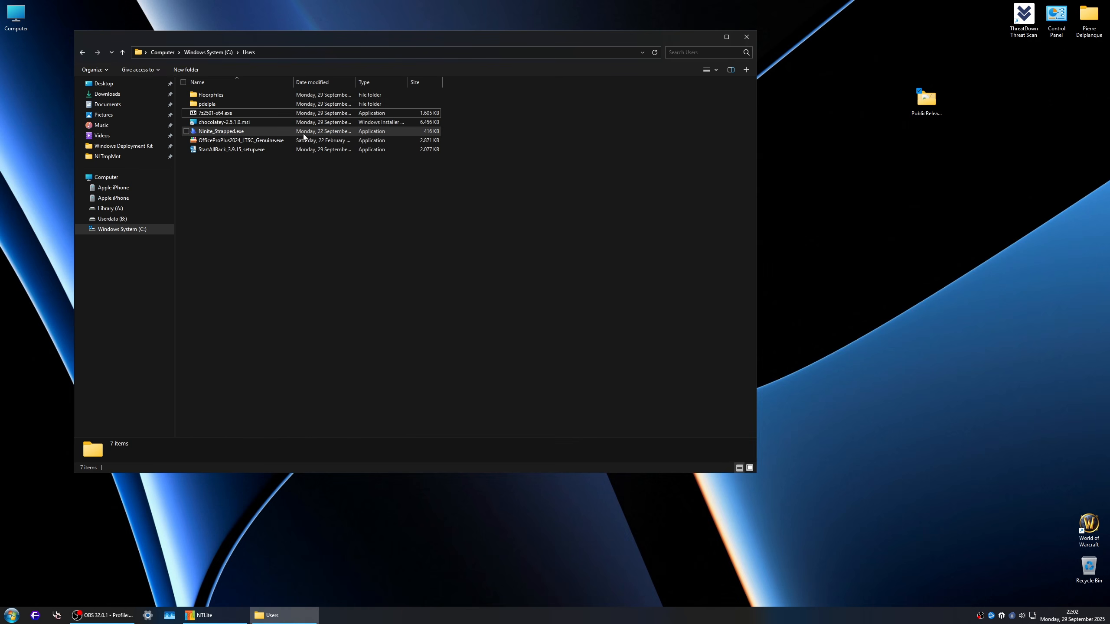
{"action": "left_click", "coordinate": [742, 36]}
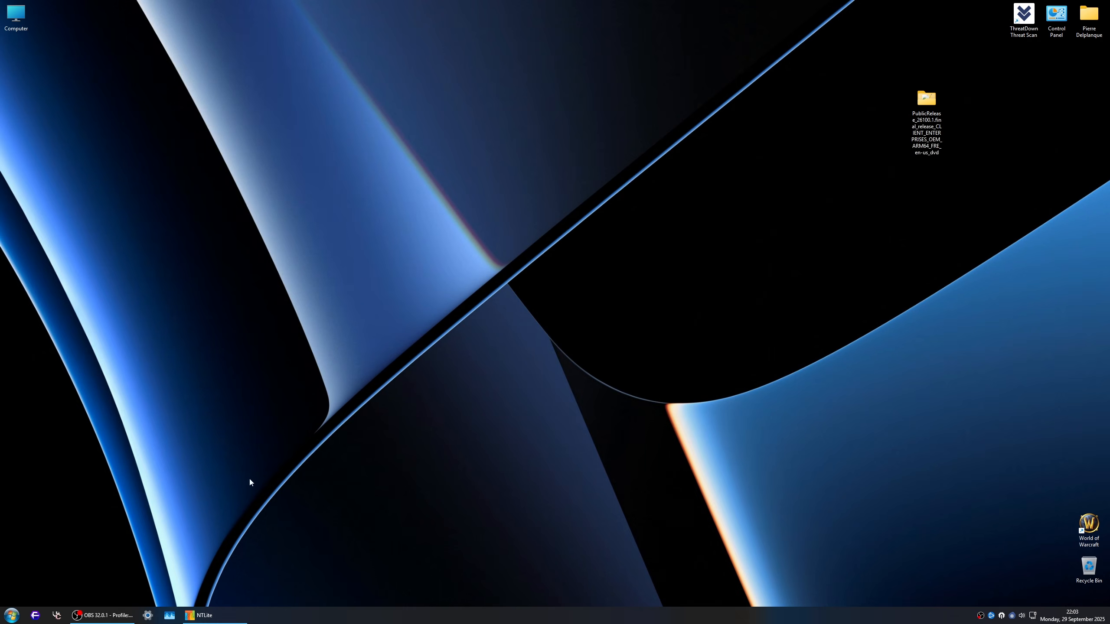
{"action": "left_click", "coordinate": [202, 615]}
{"action": "left_click", "coordinate": [30, 87]}
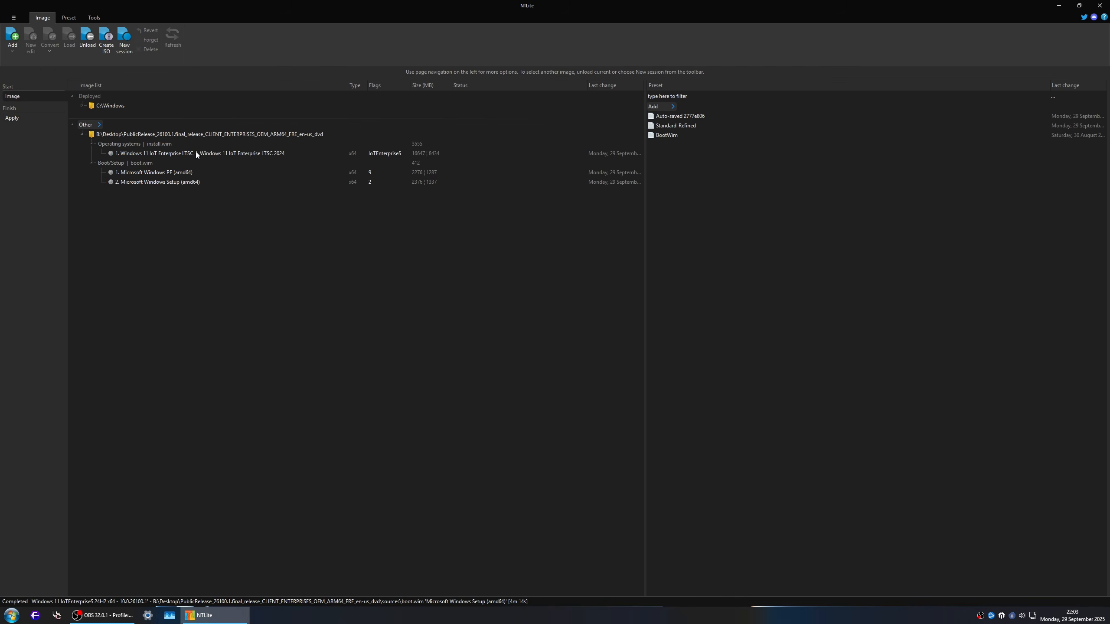
{"action": "double_click", "coordinate": [219, 153]}
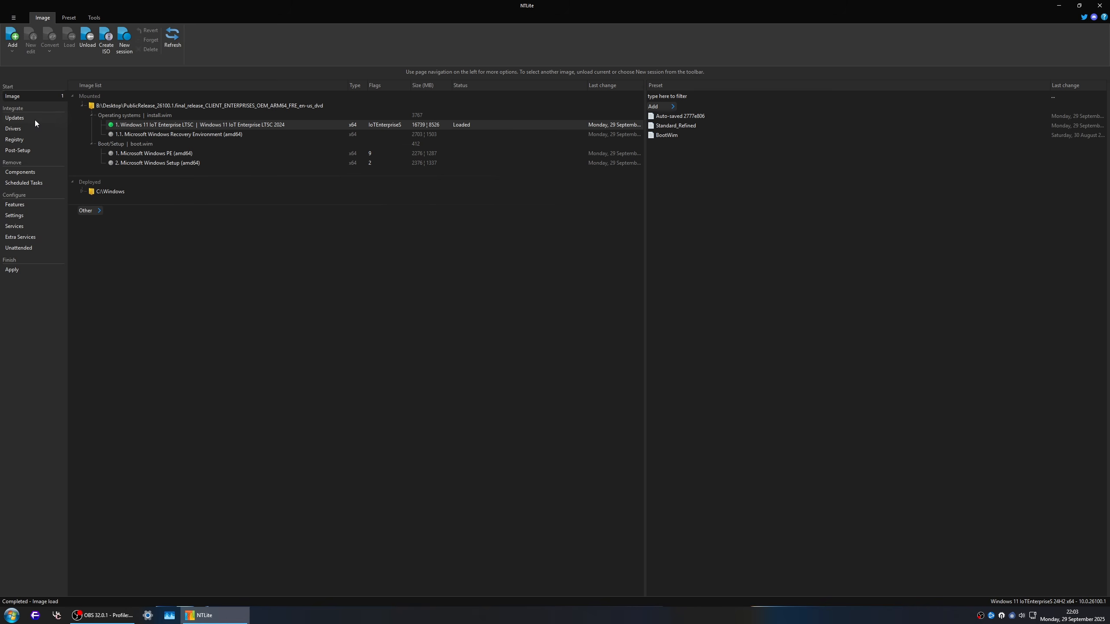
Step: Add the package file SSU-26100.5074-x64.cab from C:\NTLite\Cache to the update queue
{"action": "left_click", "coordinate": [15, 117]}
{"action": "left_click", "coordinate": [12, 41]}
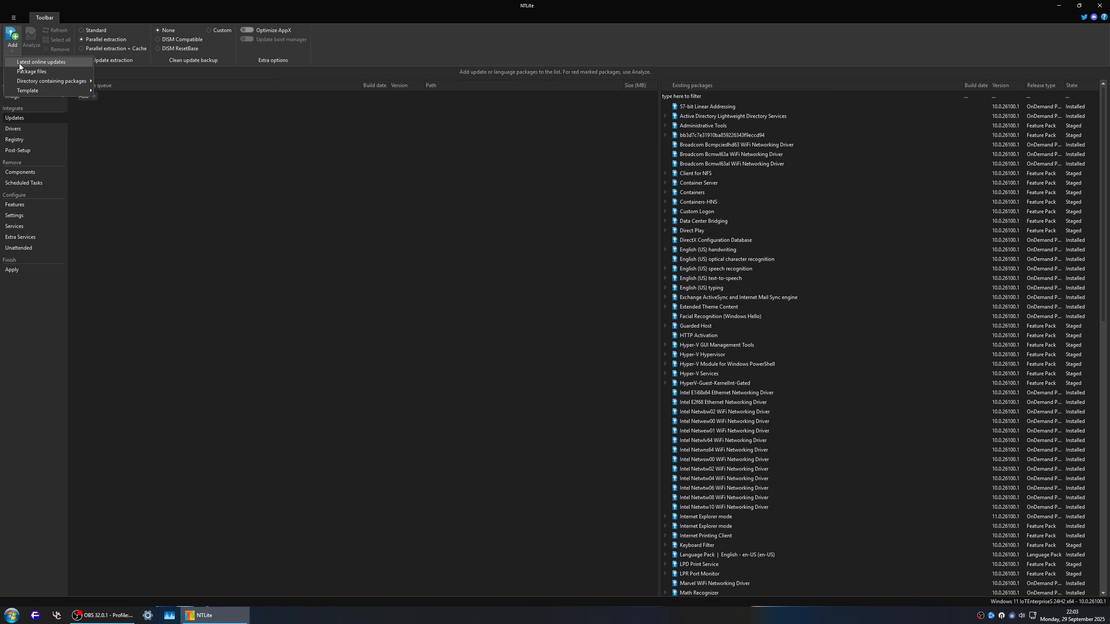
{"action": "left_click", "coordinate": [64, 72]}
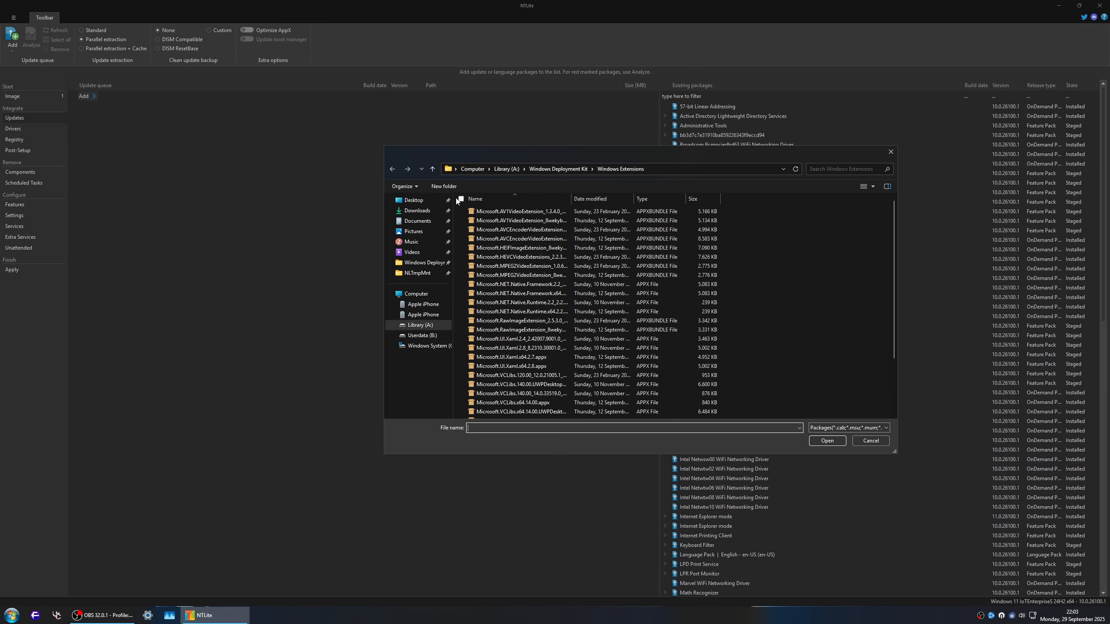
{"action": "left_click", "coordinate": [568, 169]}
{"action": "left_click", "coordinate": [426, 346]}
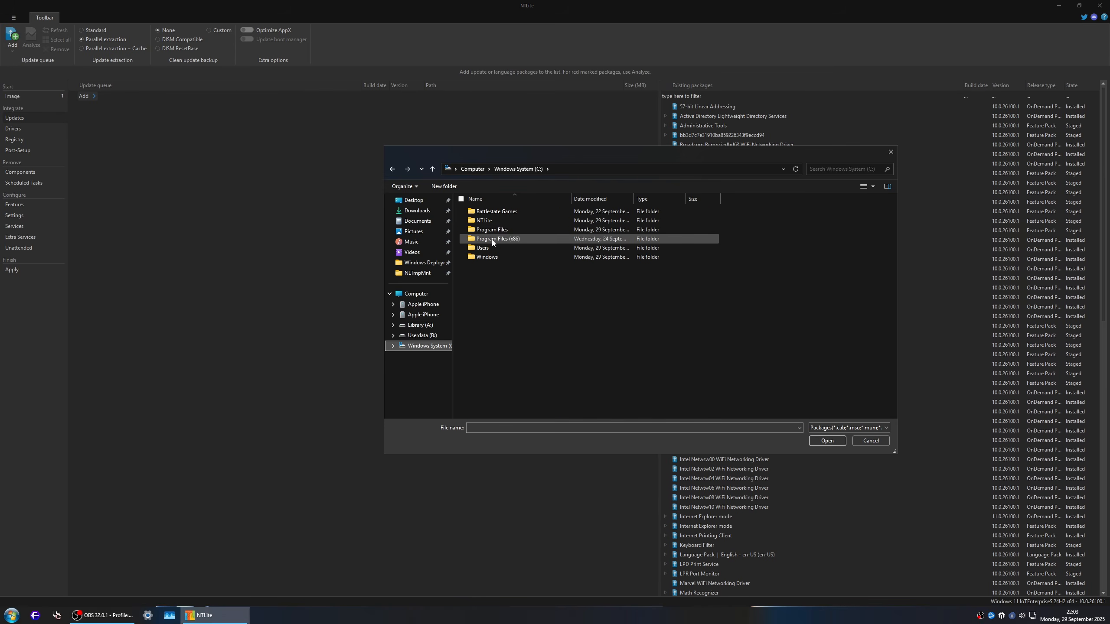
{"action": "double_click", "coordinate": [493, 220]}
{"action": "double_click", "coordinate": [494, 211]}
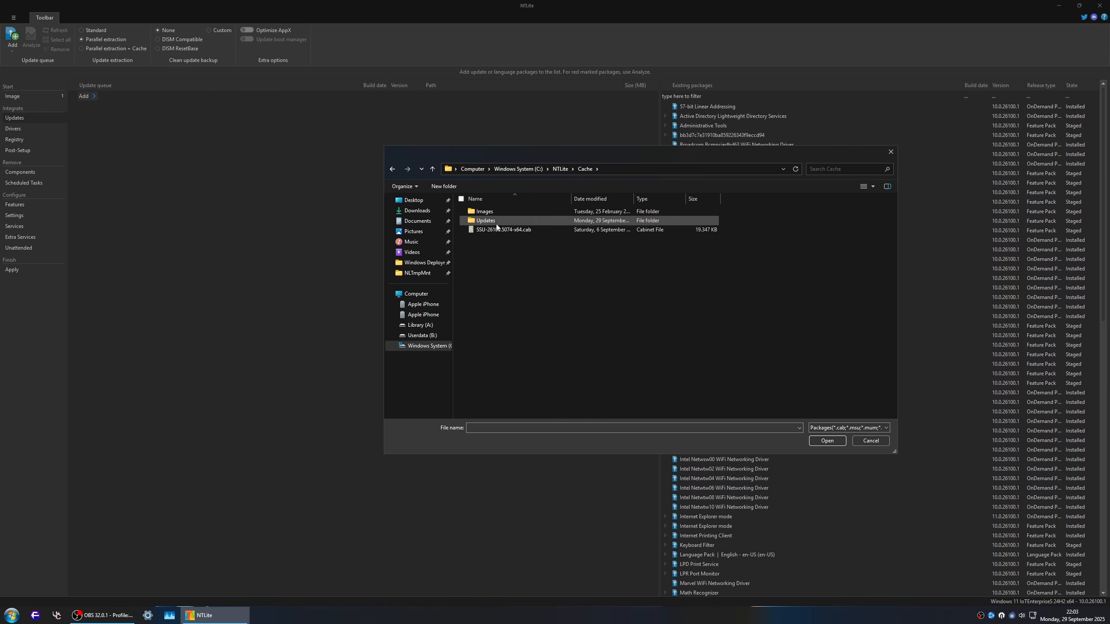
{"action": "left_click", "coordinate": [502, 230]}
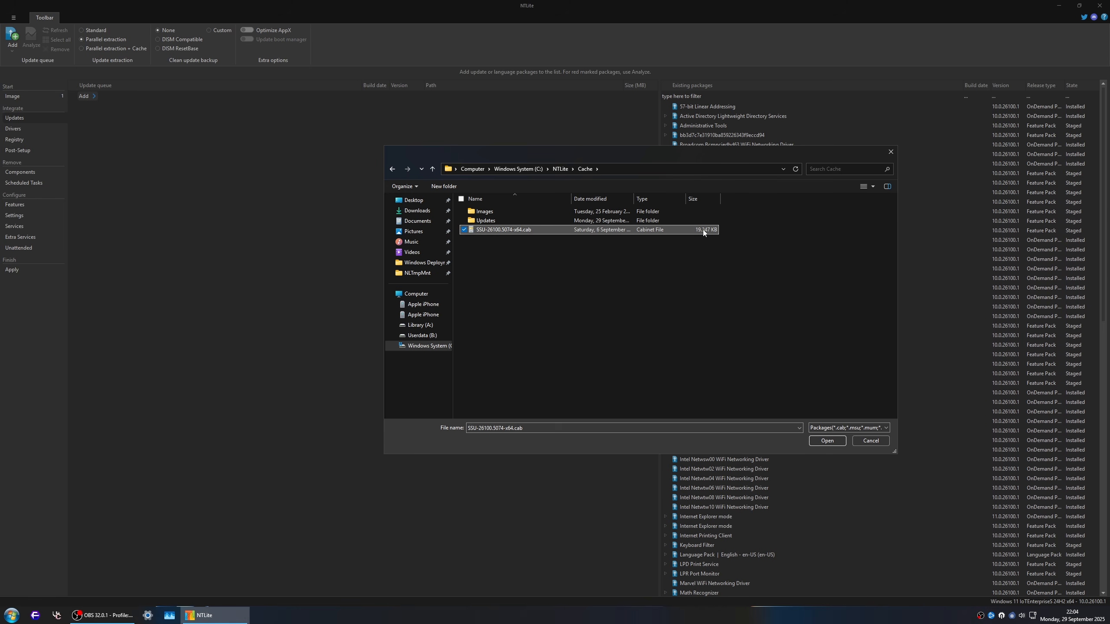
{"action": "left_click", "coordinate": [817, 442]}
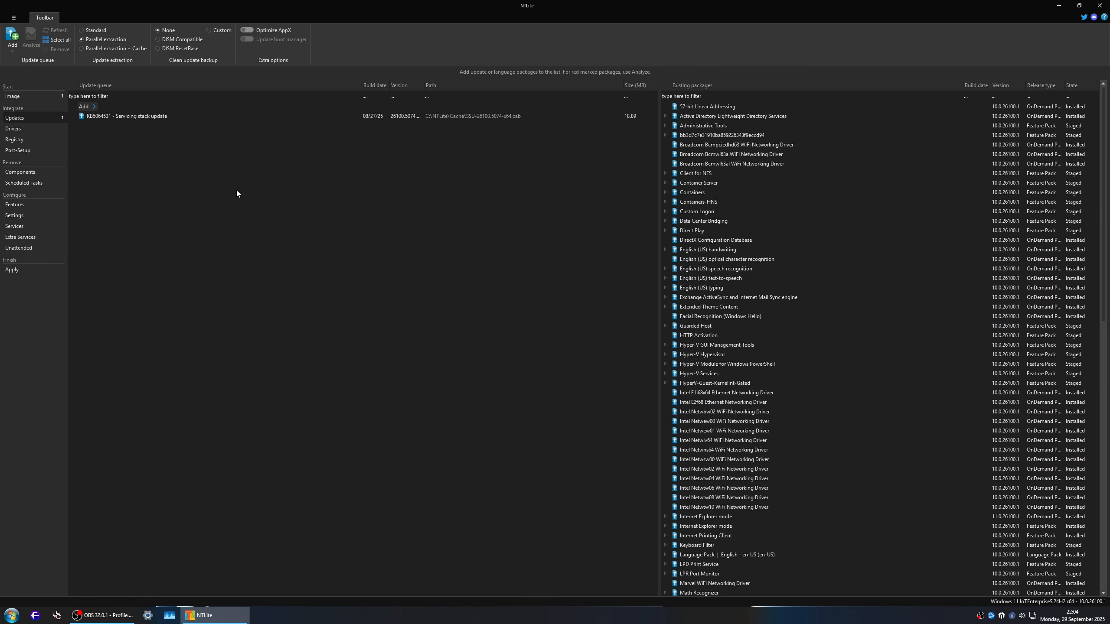
Step: Set the update integration to be reapplied to the Winre.wim recovery environment and to boot.wim's Windows PE and Windows Setup editions
{"action": "left_click", "coordinate": [13, 269]}
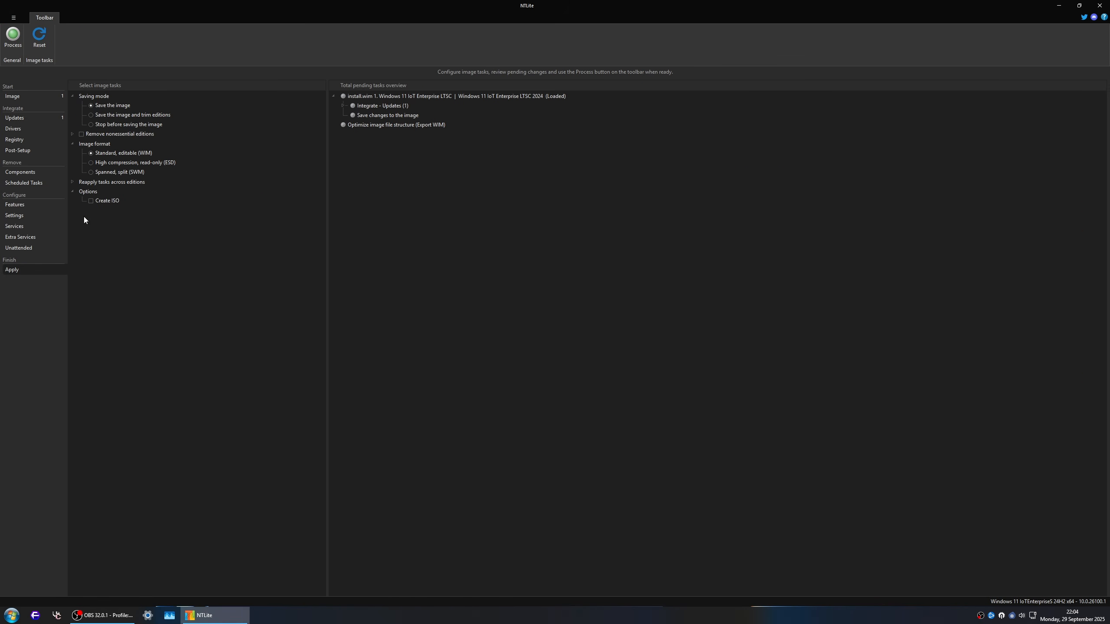
{"action": "left_click", "coordinate": [72, 182]}
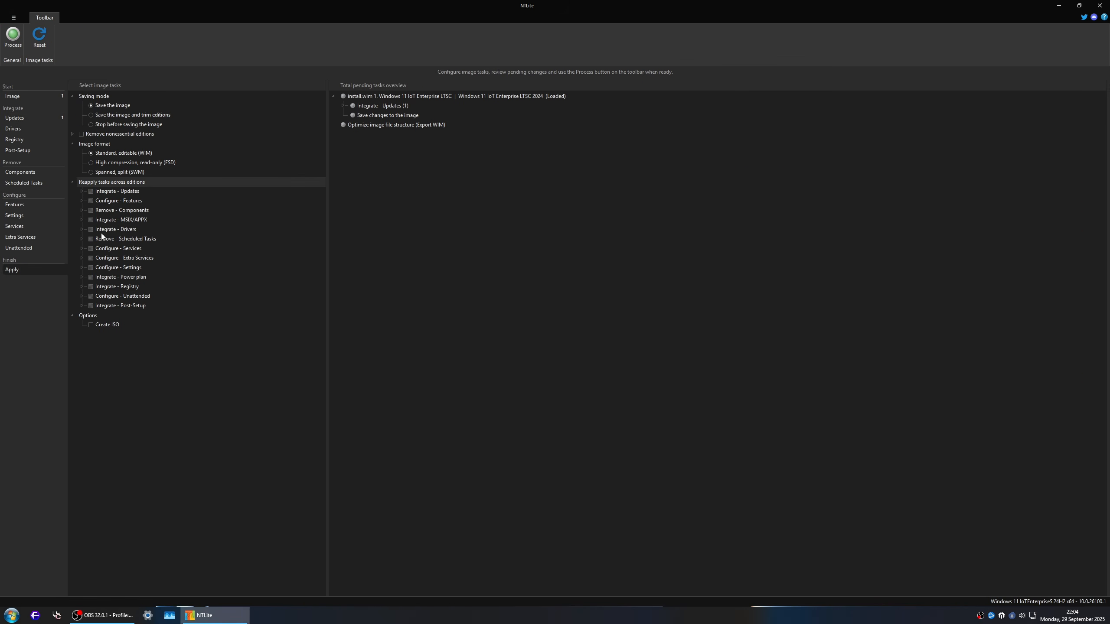
{"action": "left_click", "coordinate": [82, 191]}
{"action": "left_click", "coordinate": [100, 201]}
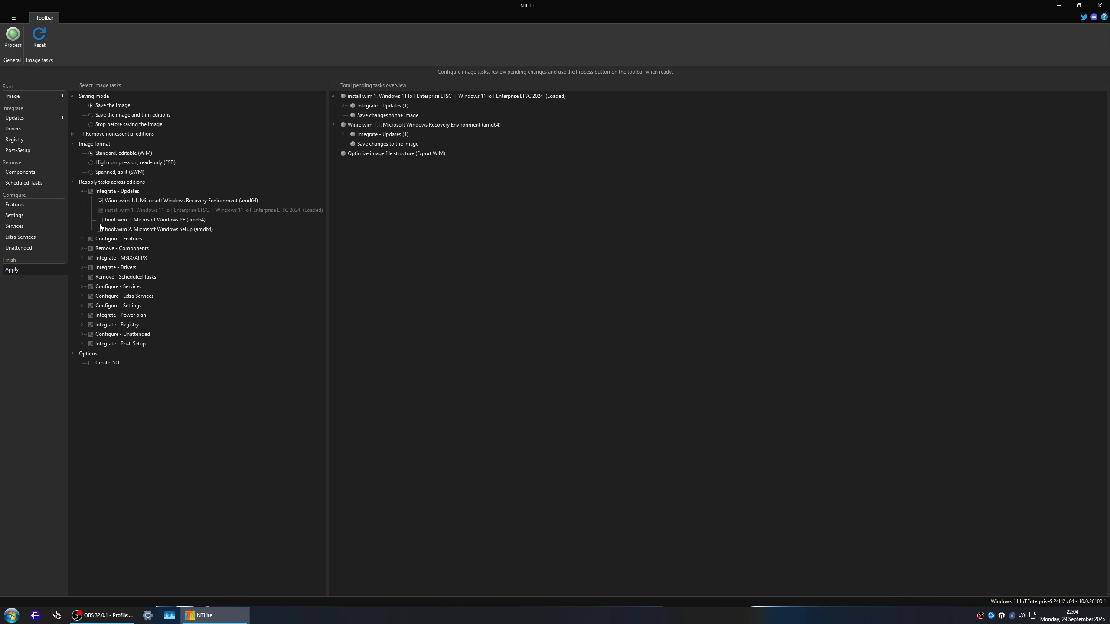
{"action": "left_click", "coordinate": [100, 220]}
{"action": "left_click", "coordinate": [101, 229]}
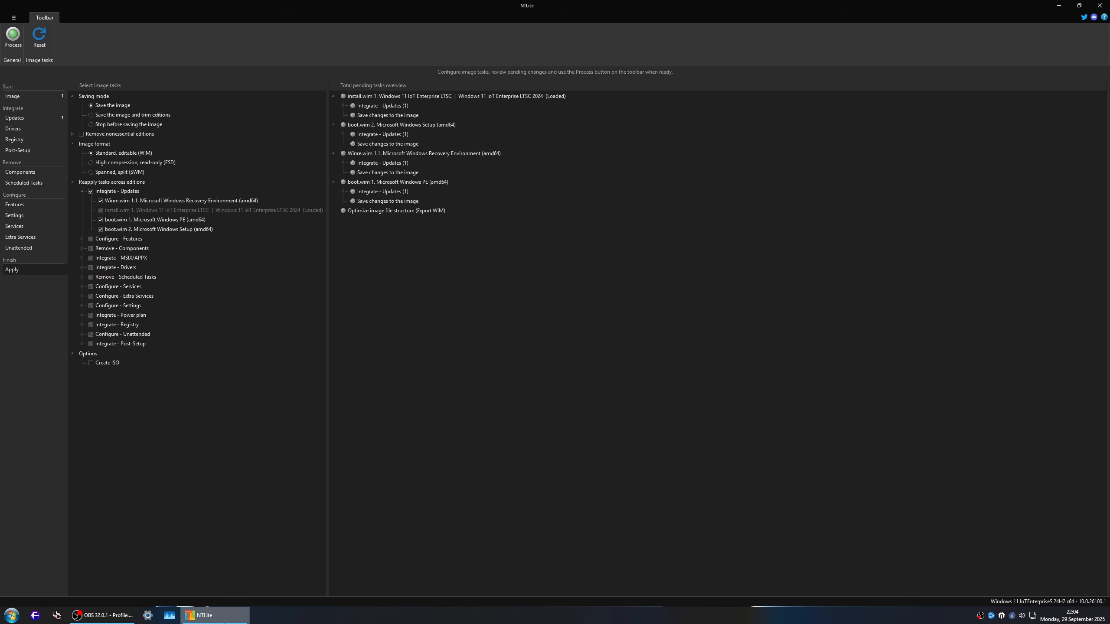
Step: Switch to File Explorer and set its folder options to show hidden files, folders, and drives
{"action": "key", "text": "super+e"}
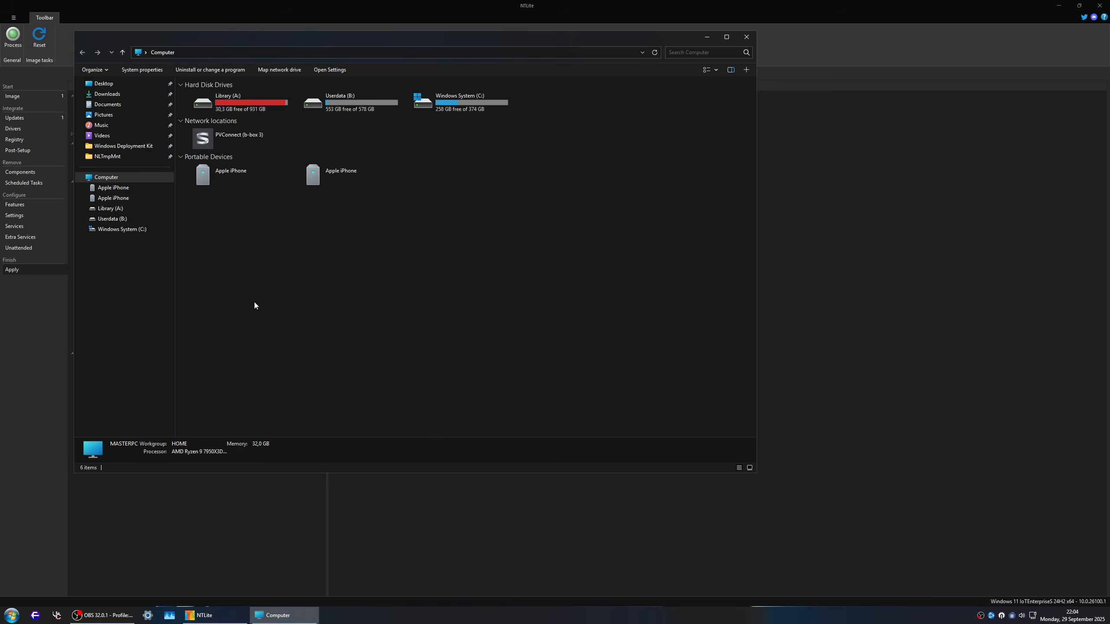
{"action": "left_click", "coordinate": [92, 69]}
{"action": "left_click", "coordinate": [118, 161]}
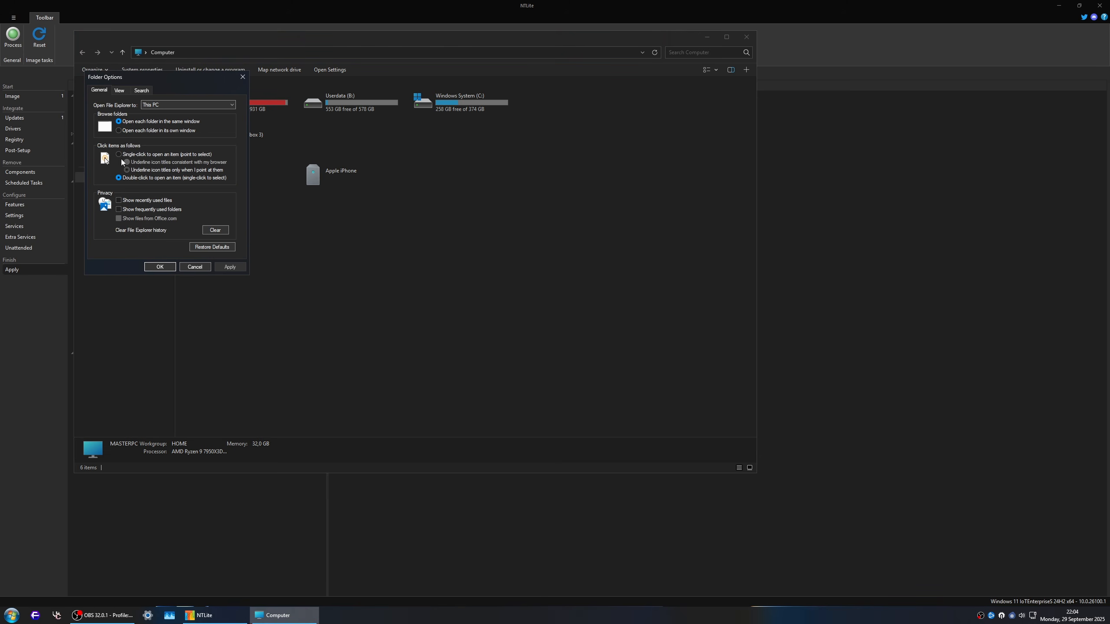
{"action": "left_click", "coordinate": [122, 90]}
{"action": "left_click", "coordinate": [140, 213]}
{"action": "left_click", "coordinate": [232, 265]}
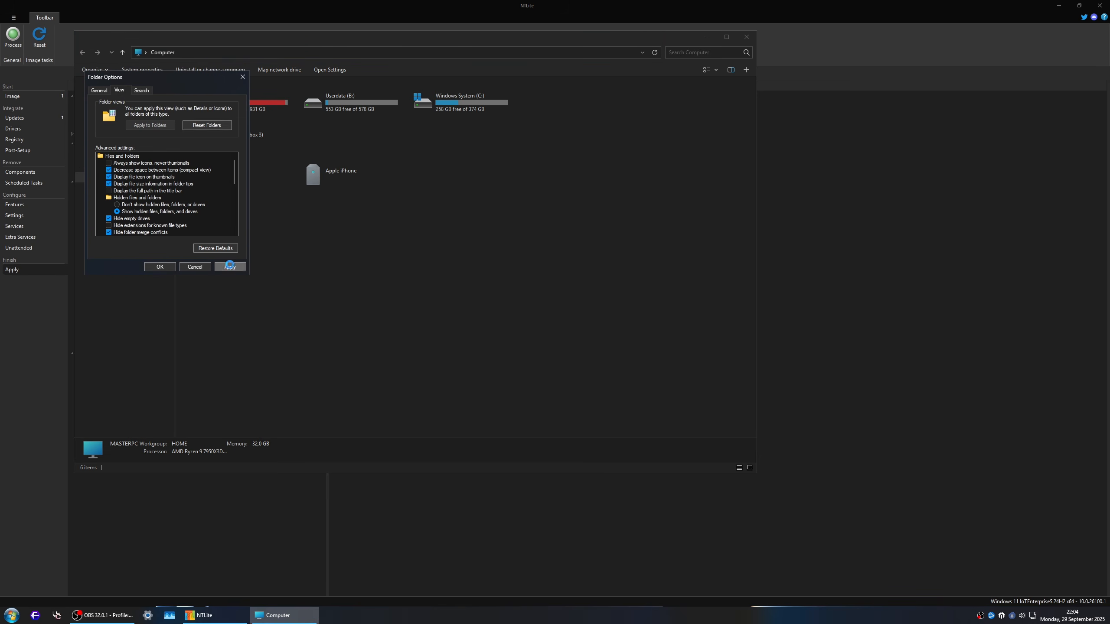
{"action": "left_click", "coordinate": [174, 264]}
Step: Copy the Machine and User folders and gpt.ini from the host's C:\Windows\System32\GroupPolicy folder
{"action": "double_click", "coordinate": [459, 103]}
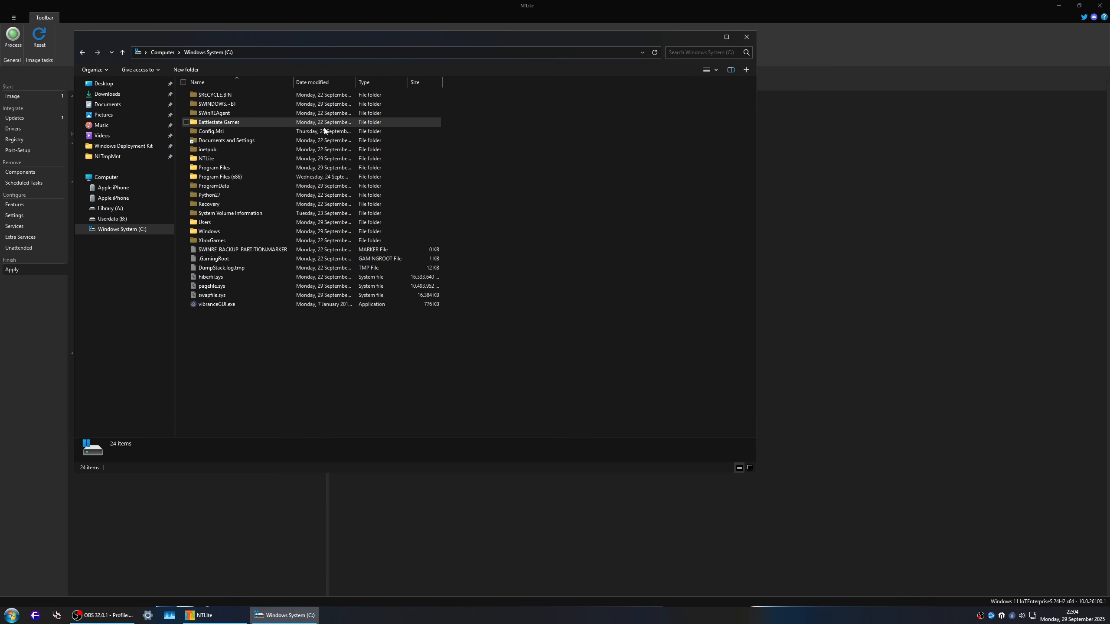
{"action": "double_click", "coordinate": [217, 229]}
{"action": "left_click", "coordinate": [218, 235]}
{"action": "type", "text": "sys"}
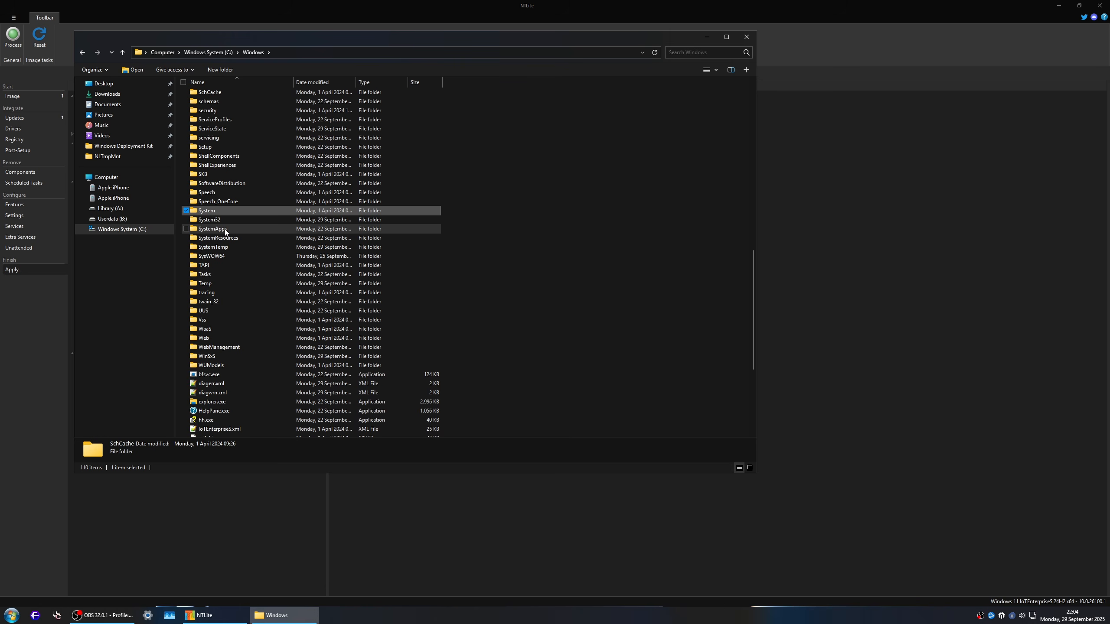
{"action": "key", "text": "Down"}
{"action": "key", "text": "Return"}
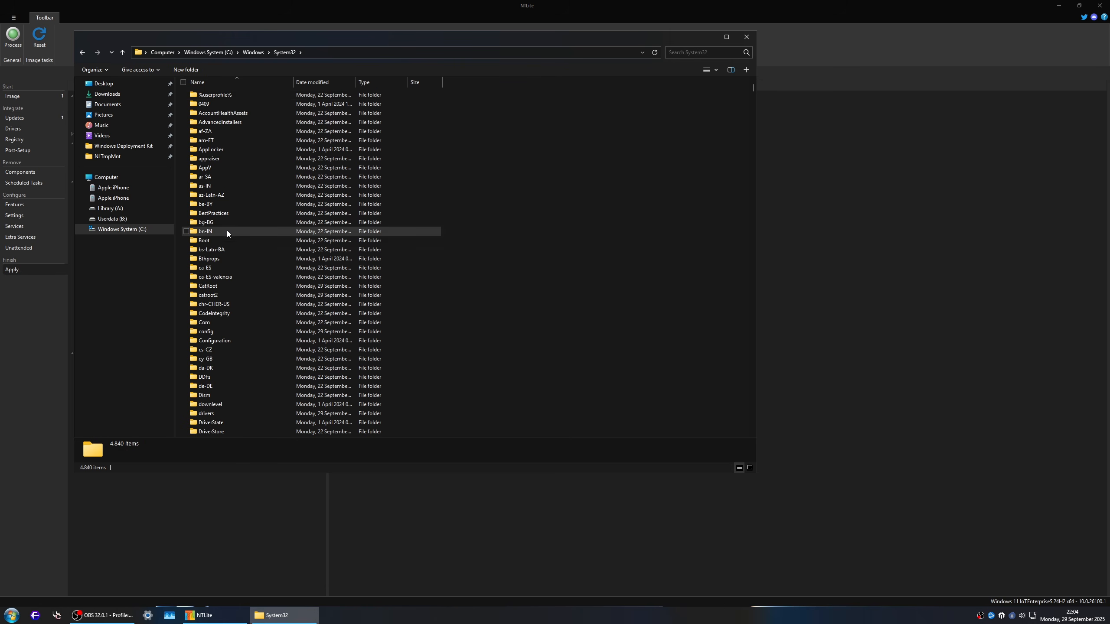
{"action": "key", "text": "g"}
{"action": "key", "text": "r"}
{"action": "key", "text": "Return"}
{"action": "key", "text": "ctrl+a"}
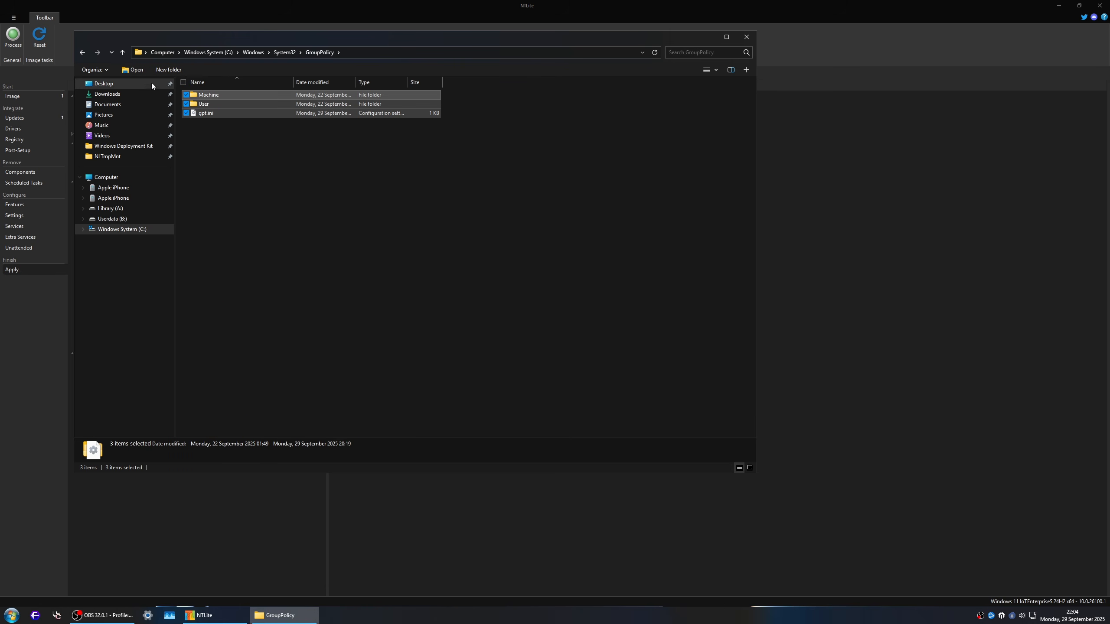
Step: Paste the copied group policy items into Windows\System32\GroupPolicy of the mounted image in NLTmpMnt
{"action": "left_click", "coordinate": [112, 157]}
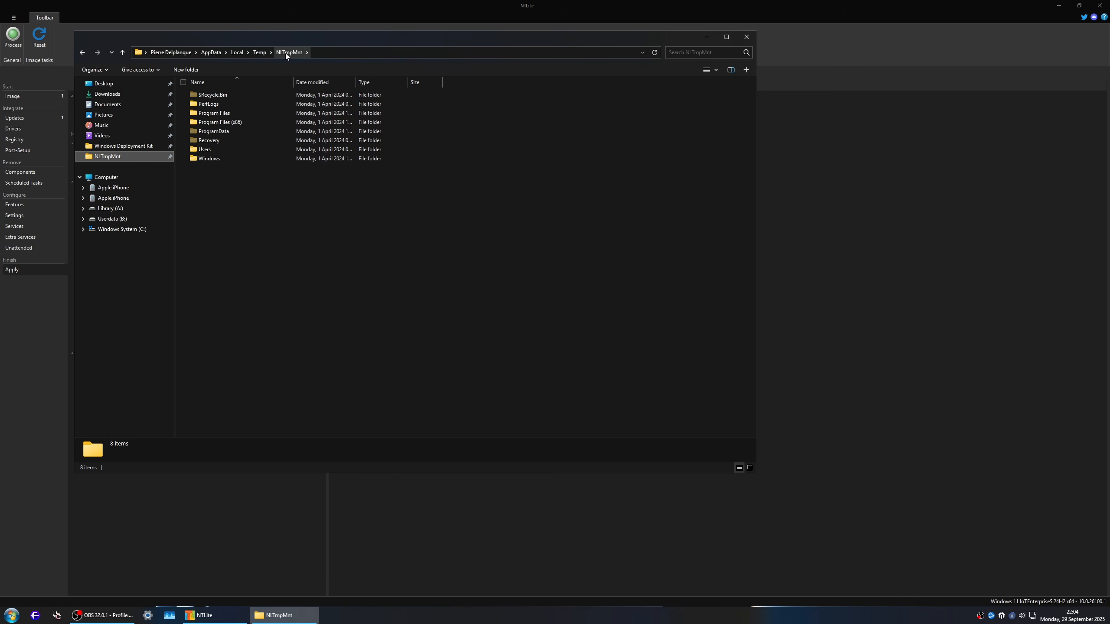
{"action": "double_click", "coordinate": [212, 158]}
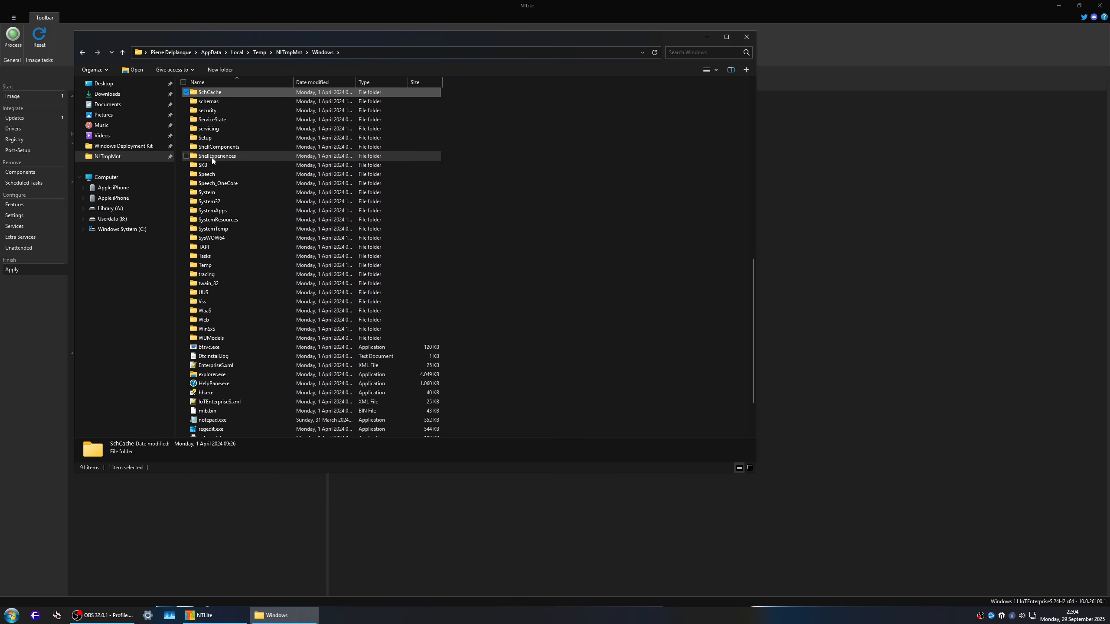
{"action": "key", "text": "y"}
{"action": "key", "text": "Down"}
{"action": "key", "text": "Return"}
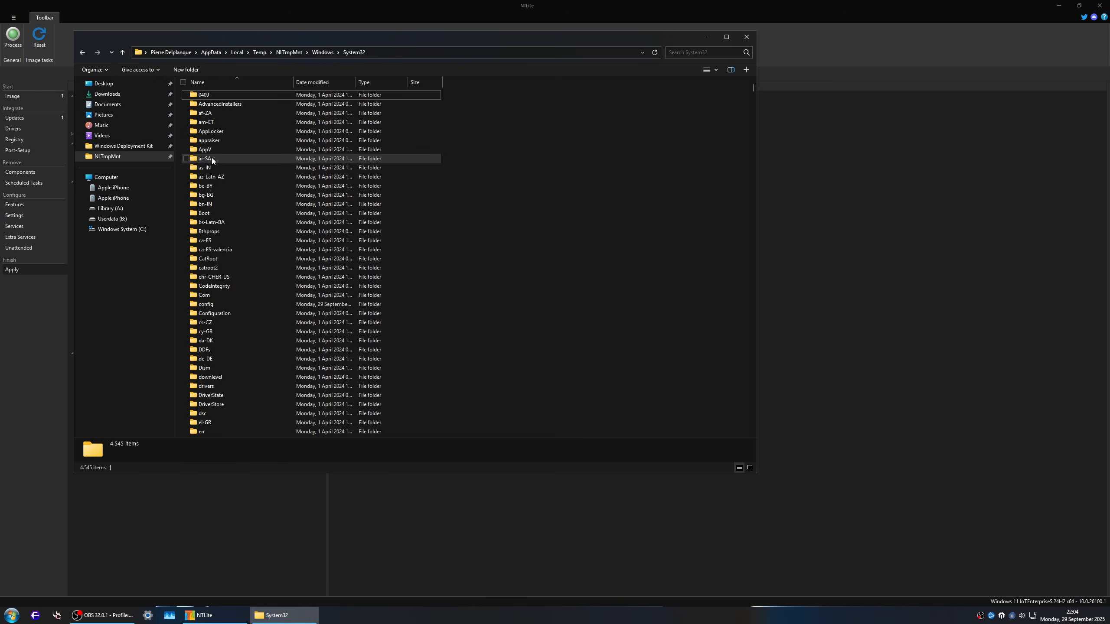
{"action": "key", "text": "g"}
{"action": "key", "text": "r"}
{"action": "key", "text": "Return"}
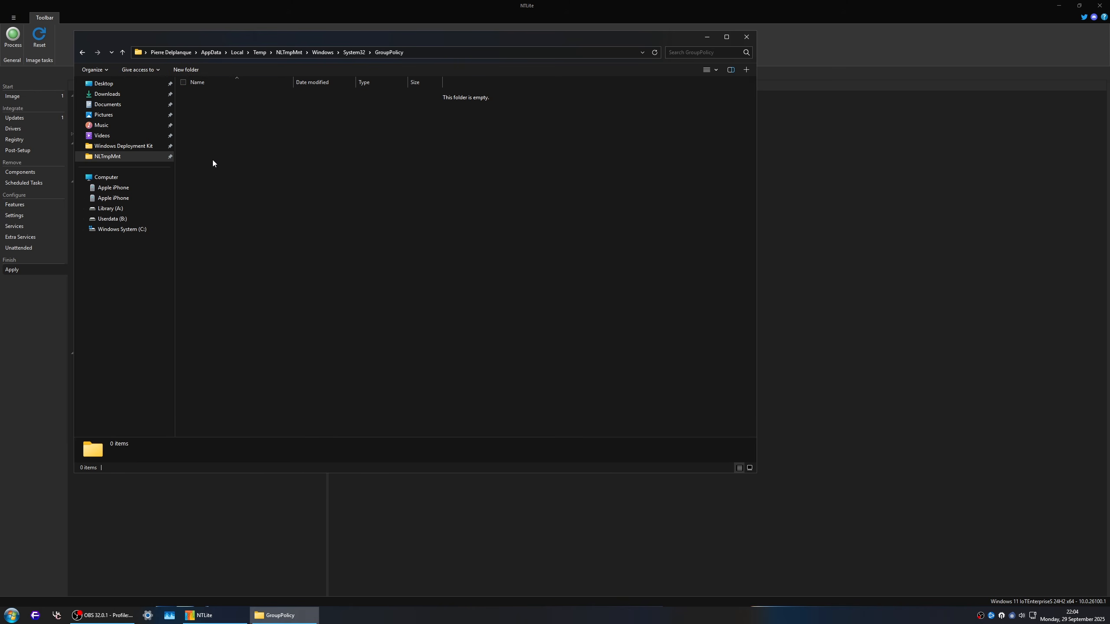
{"action": "key", "text": "ctrl+a"}
Step: Set the folder options back to not showing hidden files, folders, or drives
{"action": "left_click", "coordinate": [94, 70]}
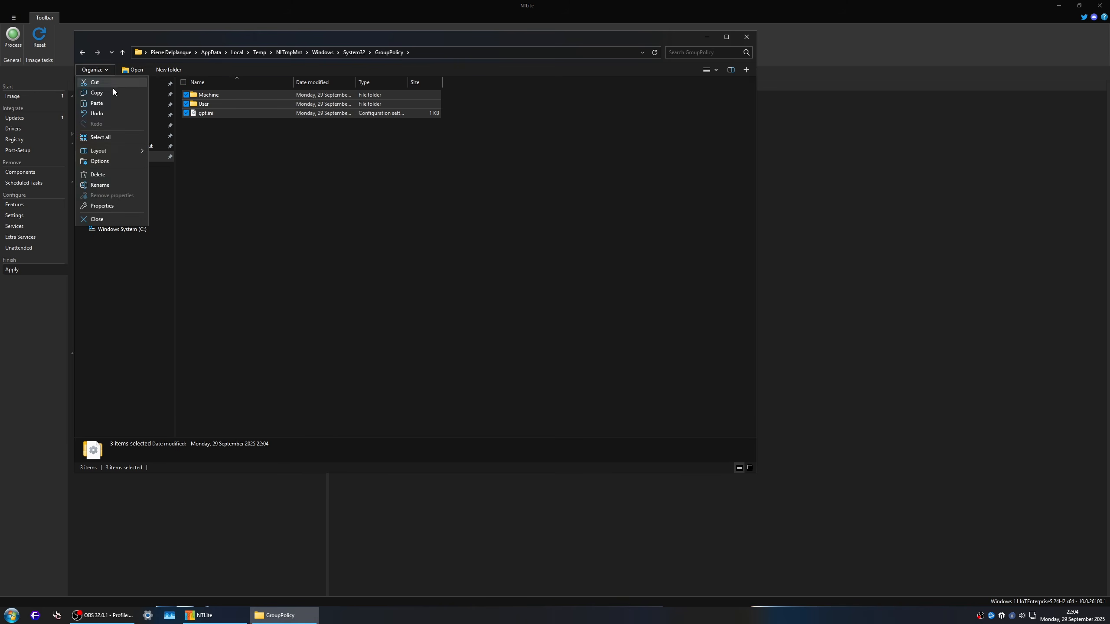
{"action": "left_click", "coordinate": [125, 163]}
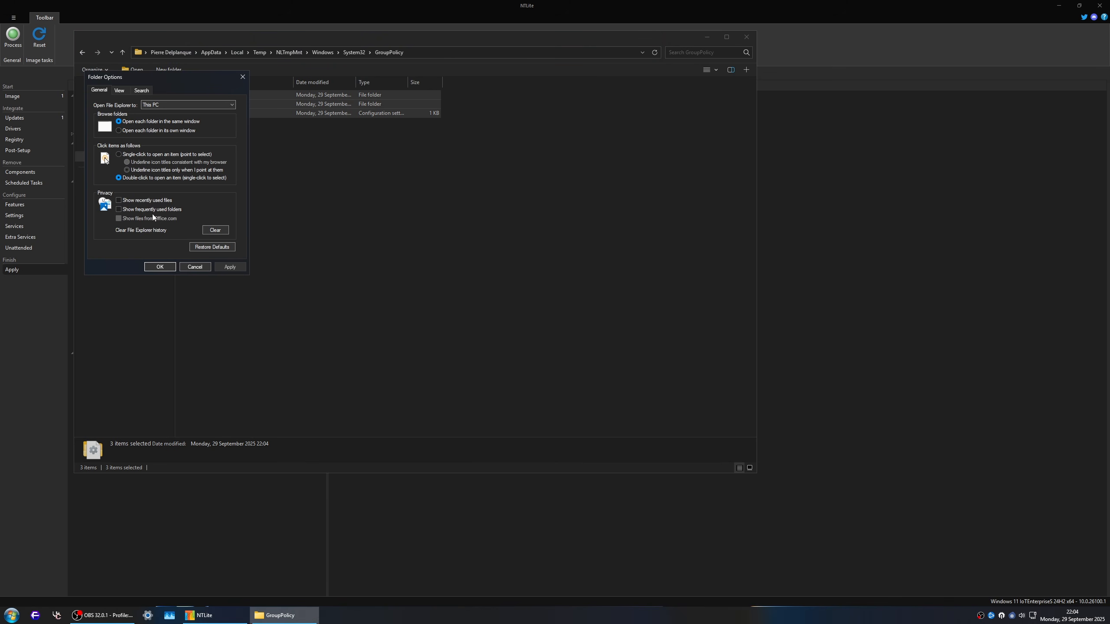
{"action": "left_click", "coordinate": [120, 90]}
{"action": "left_click", "coordinate": [135, 208]}
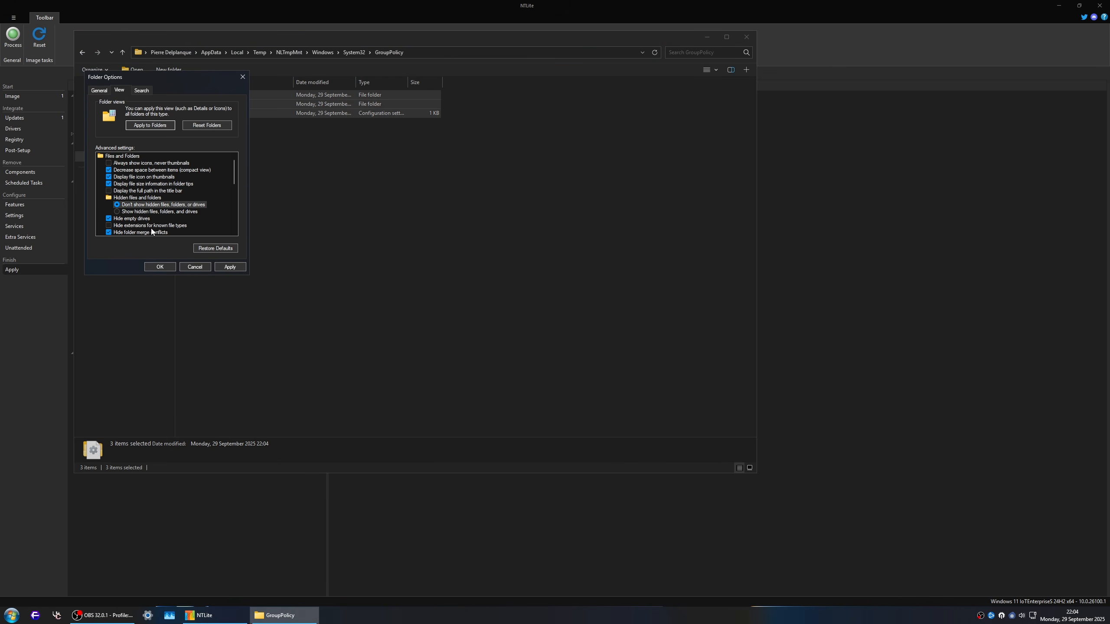
{"action": "left_click", "coordinate": [160, 267]}
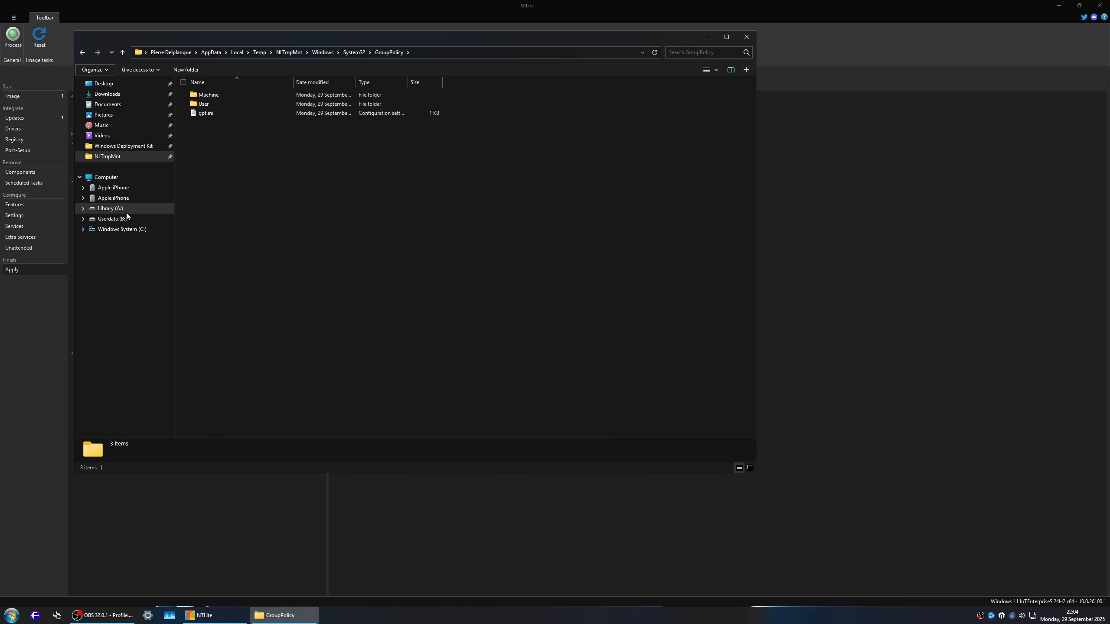
Step: Set the Hidden attribute on the Public folder inside the mounted image's Users folder
{"action": "left_click", "coordinate": [291, 53]}
{"action": "double_click", "coordinate": [229, 125]}
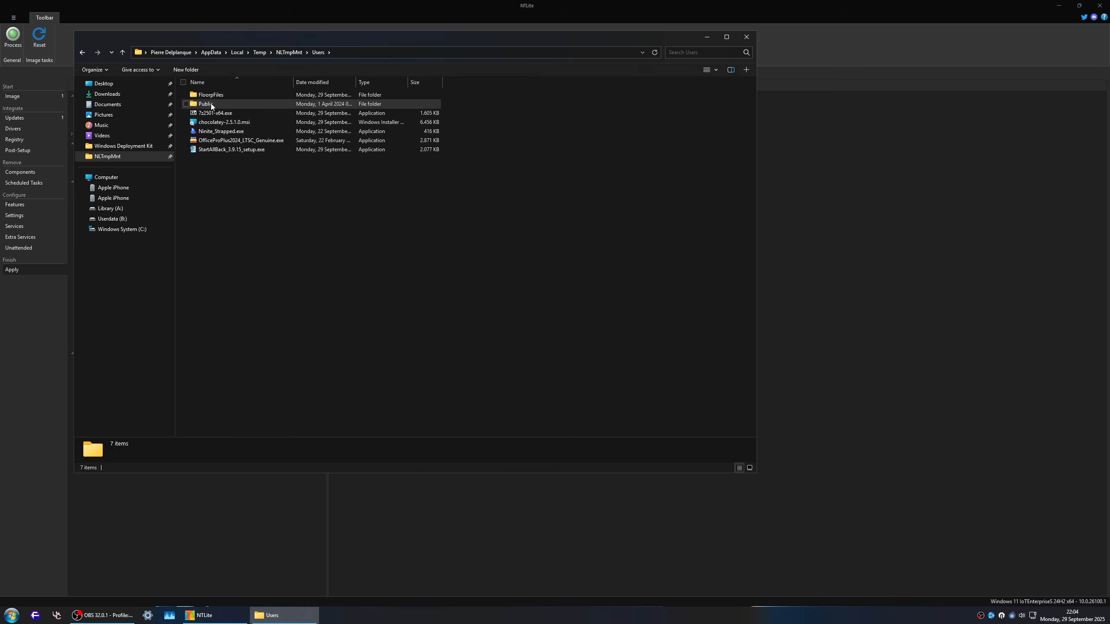
{"action": "right_click", "coordinate": [212, 105]}
{"action": "left_click", "coordinate": [281, 347]}
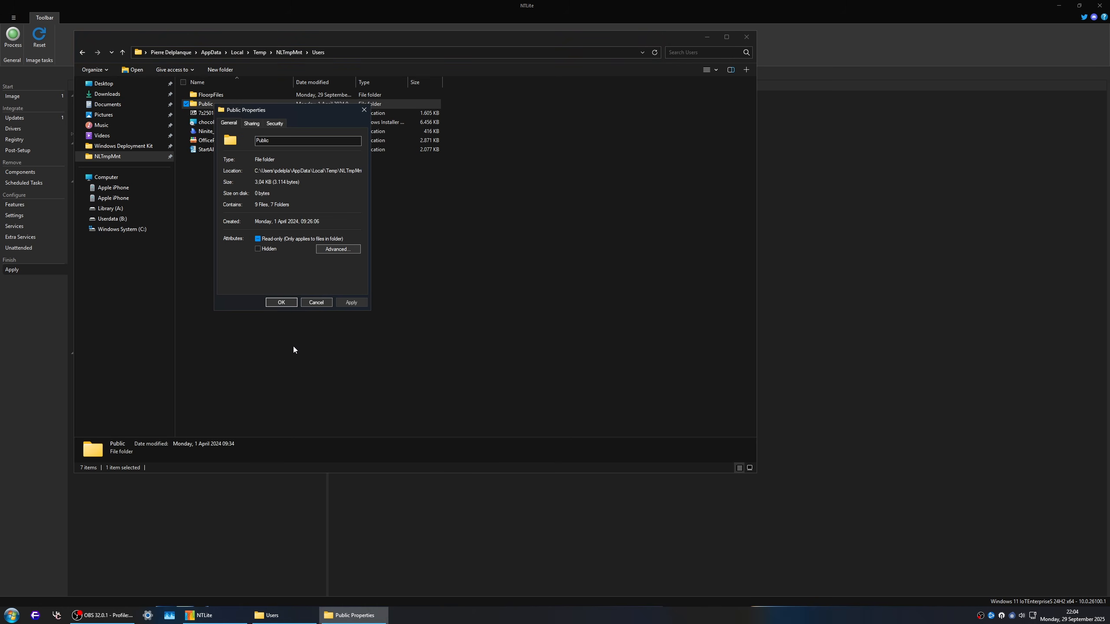
{"action": "left_click", "coordinate": [261, 249]}
{"action": "left_click", "coordinate": [282, 302]}
{"action": "left_click", "coordinate": [336, 220]}
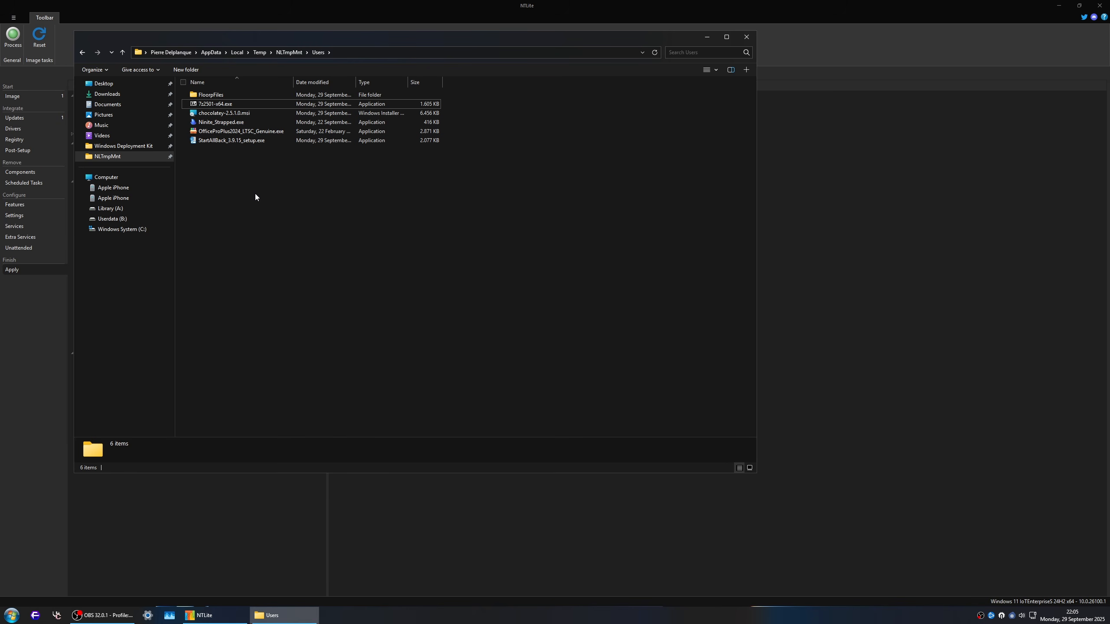
Step: Review the Chocolatey, Ninite, Office and StartAllBack installer files in the mounted image's Users folder
{"action": "key", "text": "super+r"}
{"action": "key", "text": "Escape"}
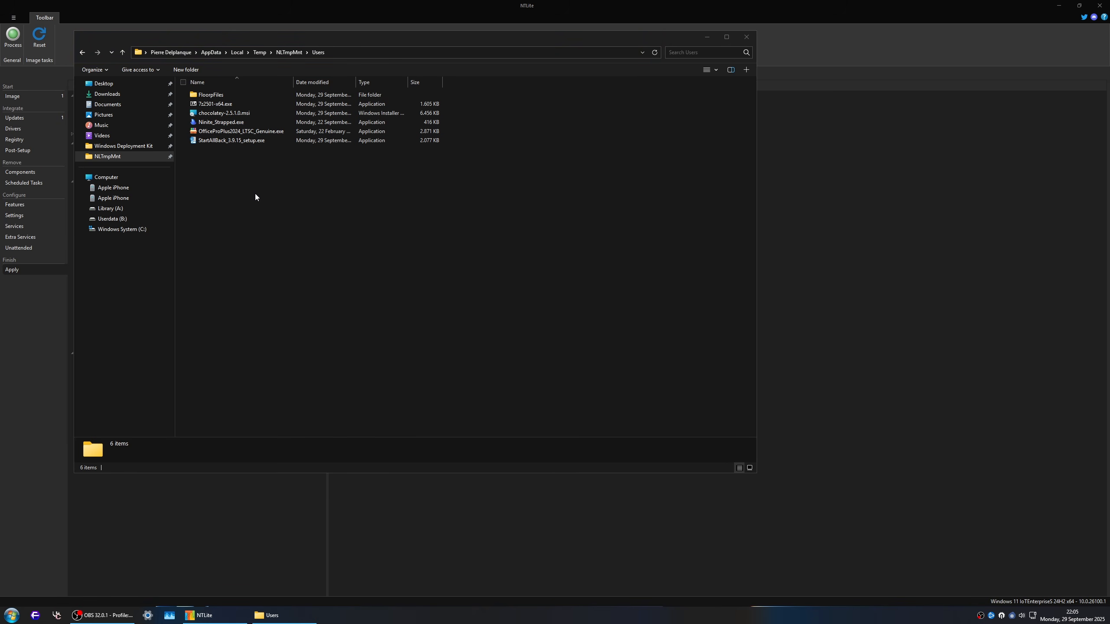
{"action": "left_click_drag", "start_coordinate": [301, 39], "coordinate": [499, 109]}
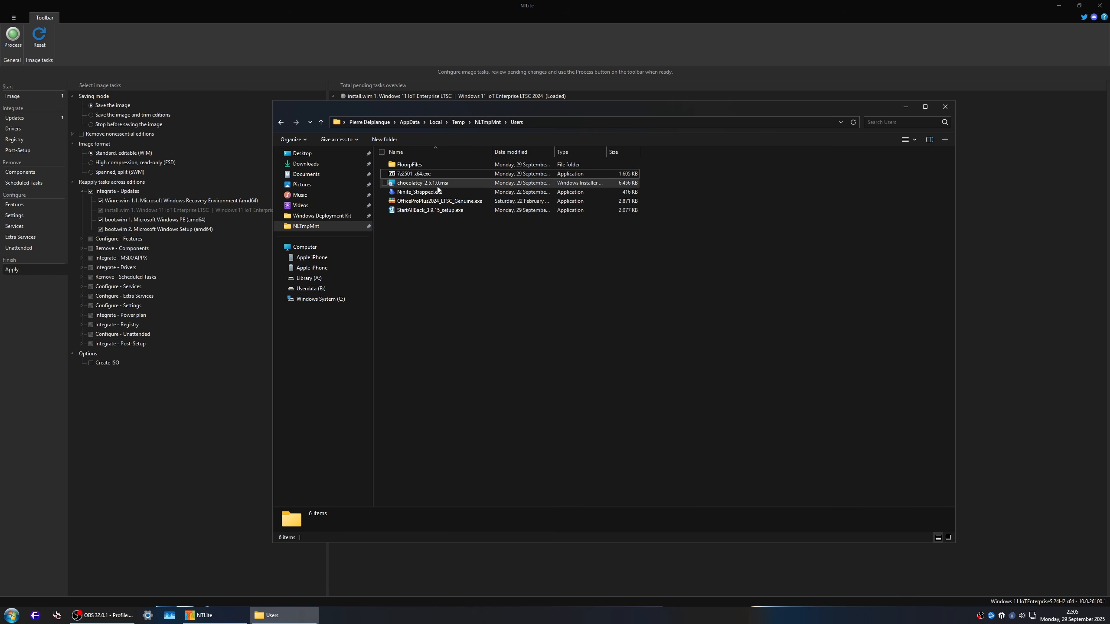
{"action": "left_click", "coordinate": [424, 184]}
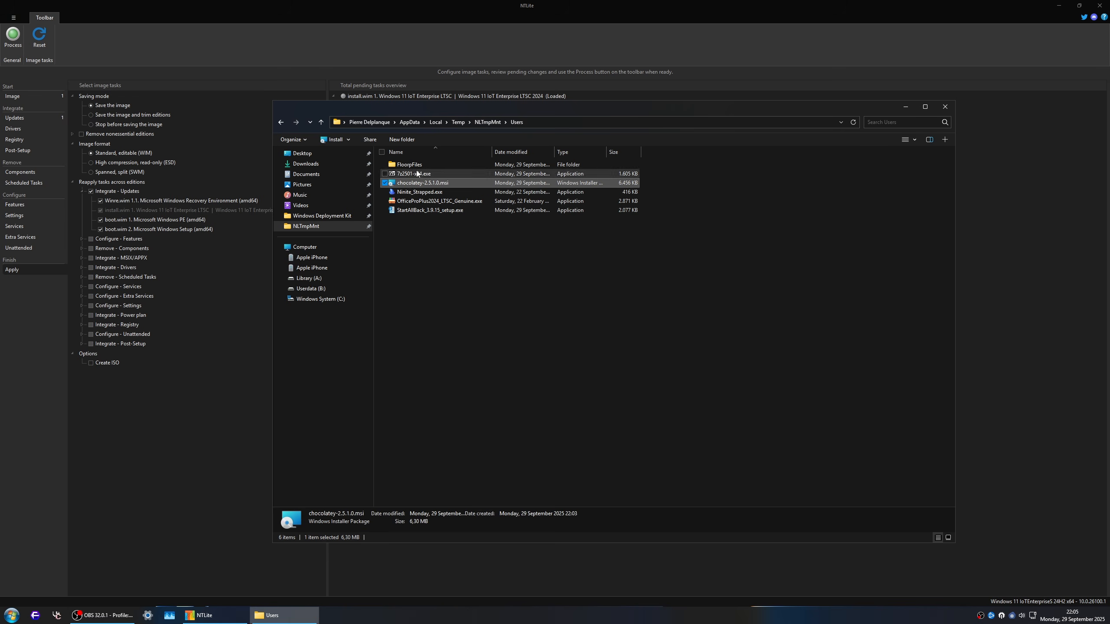
{"action": "left_click", "coordinate": [439, 192]}
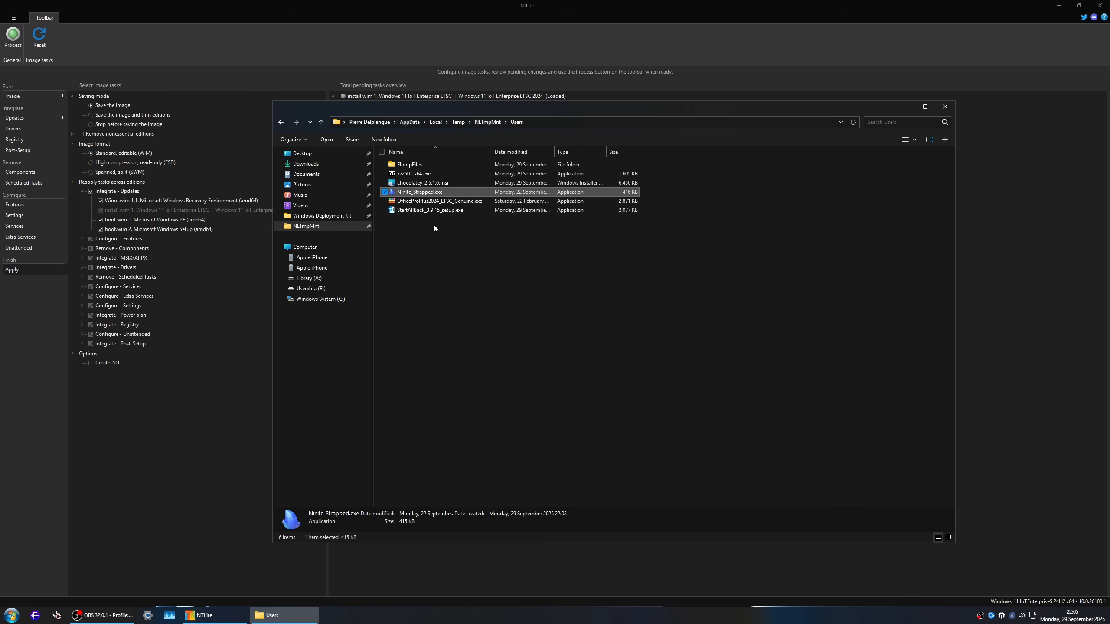
{"action": "left_click", "coordinate": [477, 202]}
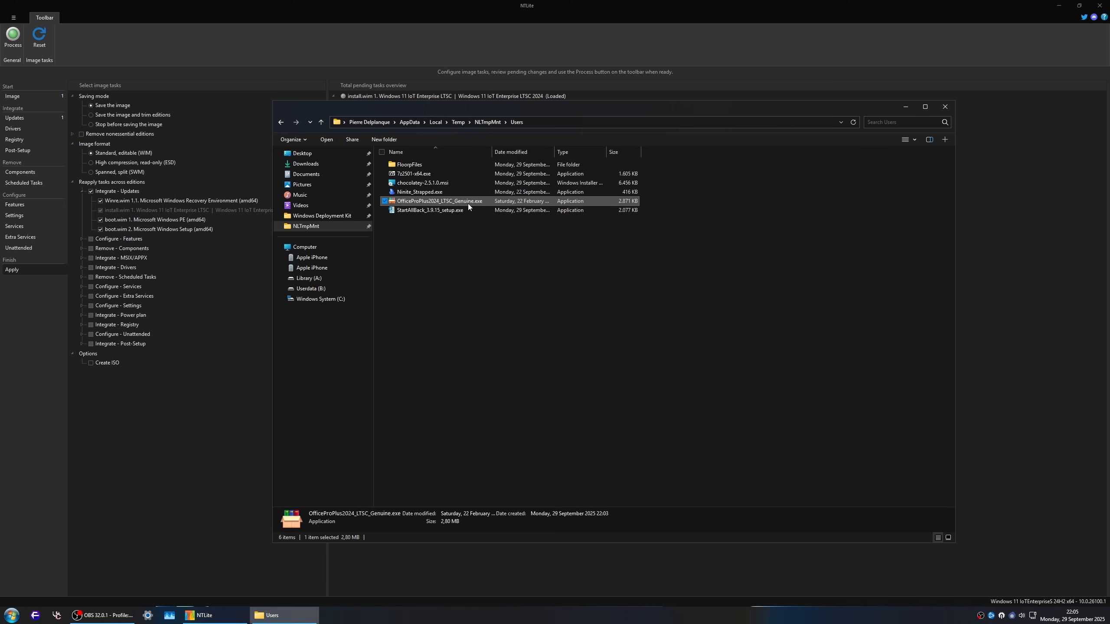
{"action": "left_click", "coordinate": [424, 211]}
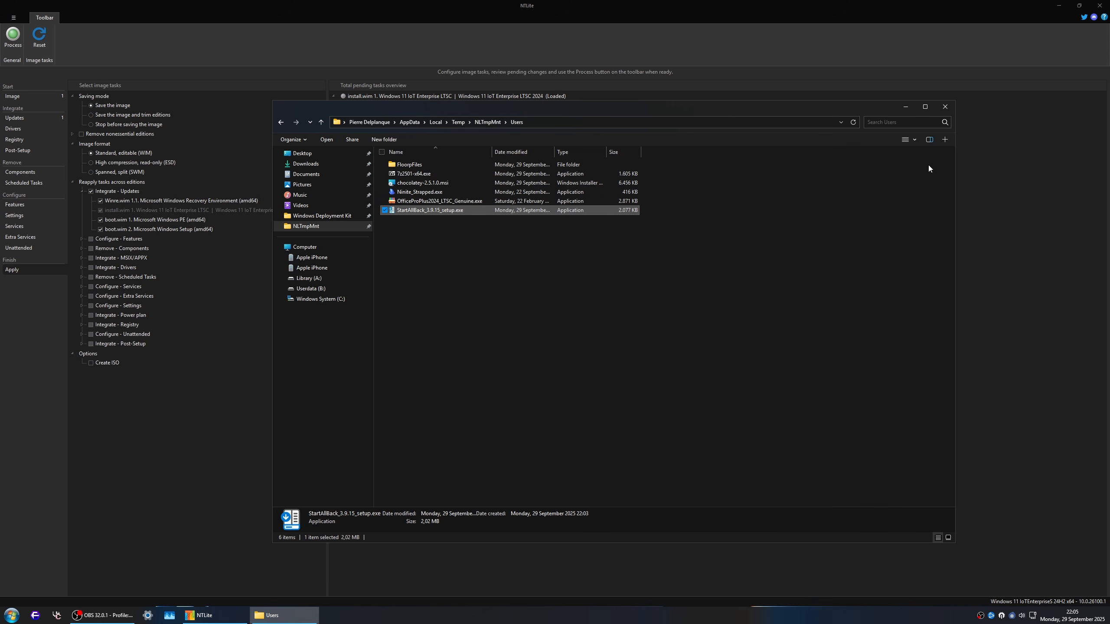
Step: Close File Explorer and start processing the pending image tasks in NTLite
{"action": "left_click", "coordinate": [945, 107]}
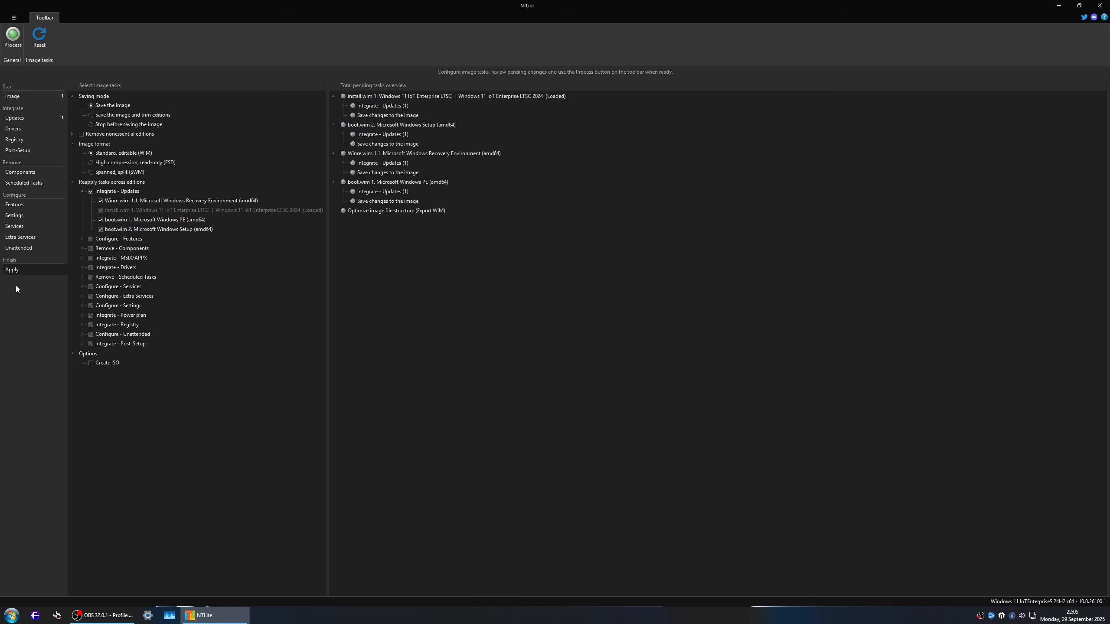
{"action": "left_click", "coordinate": [14, 44]}
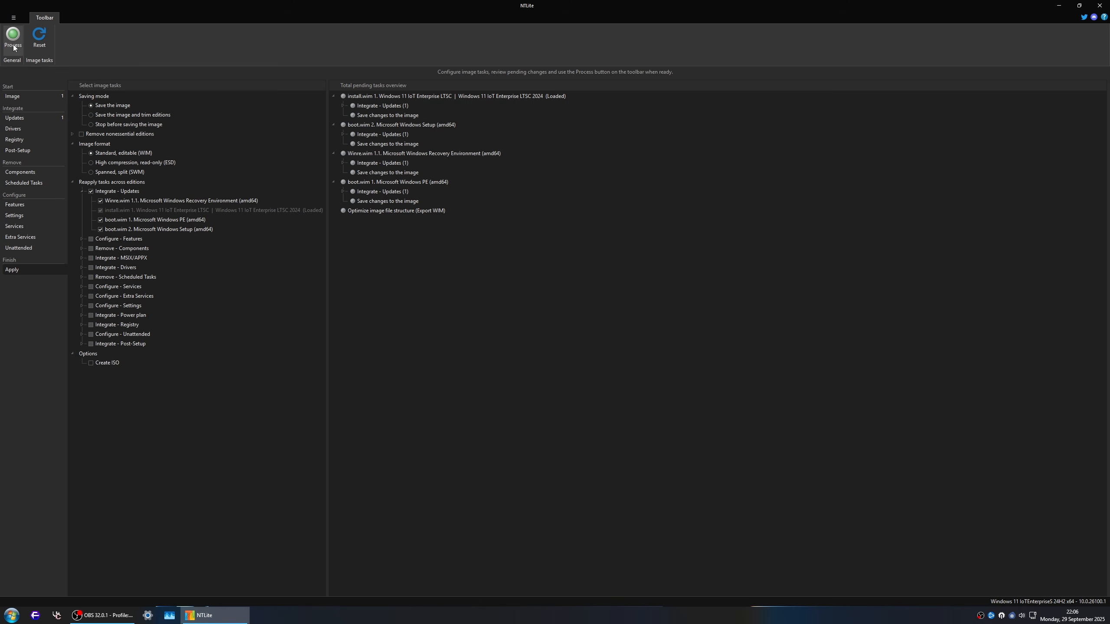
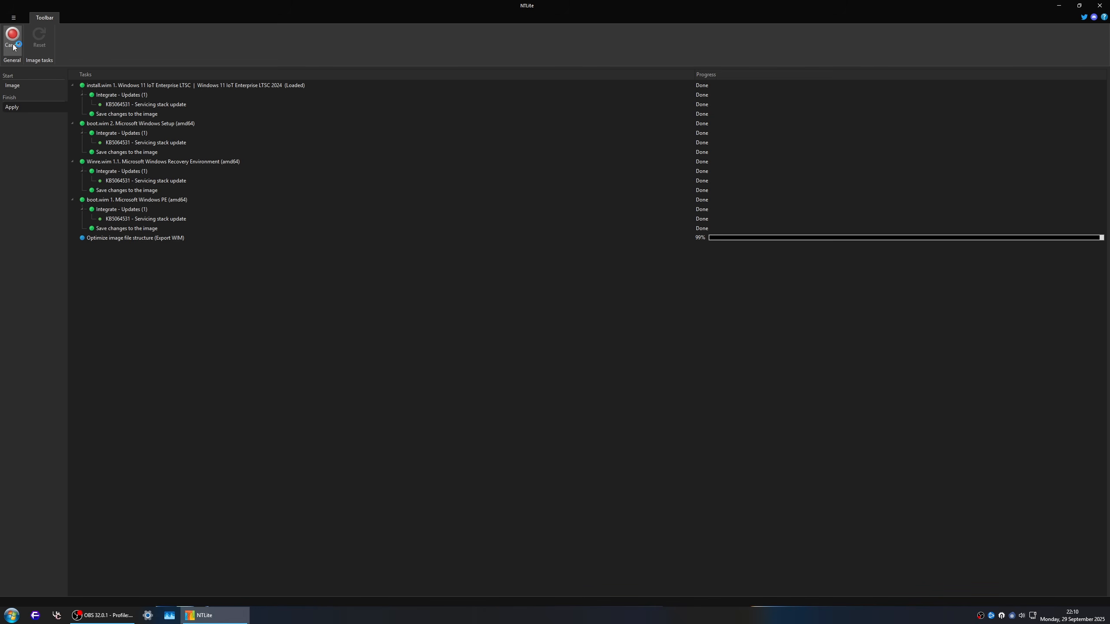
Step: Check the size of install.wim in the sources folder of the PublicRelease_26100.1 image folder on the Desktop, using its properties
{"action": "key", "text": "super+e"}
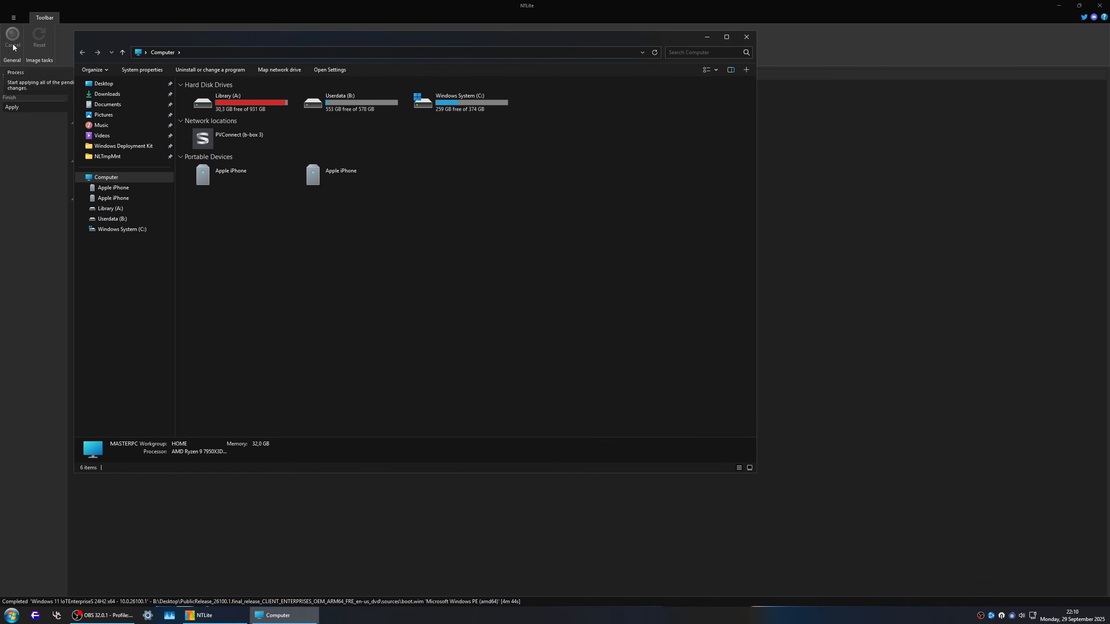
{"action": "left_click_drag", "start_coordinate": [273, 40], "coordinate": [523, 101]}
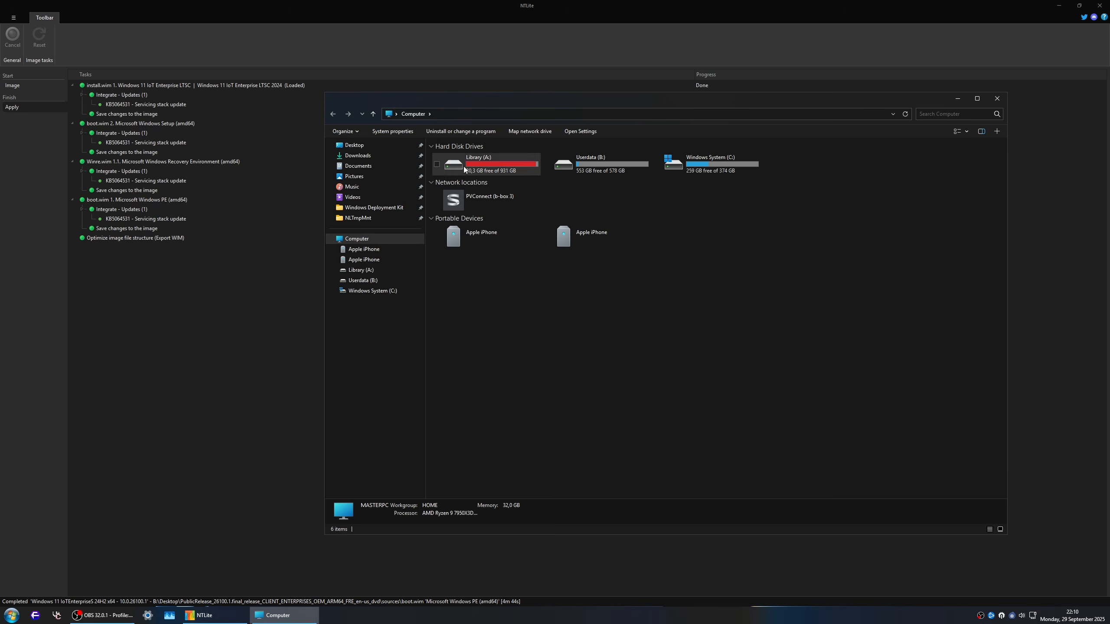
{"action": "left_click", "coordinate": [356, 156]}
{"action": "left_click", "coordinate": [373, 145]}
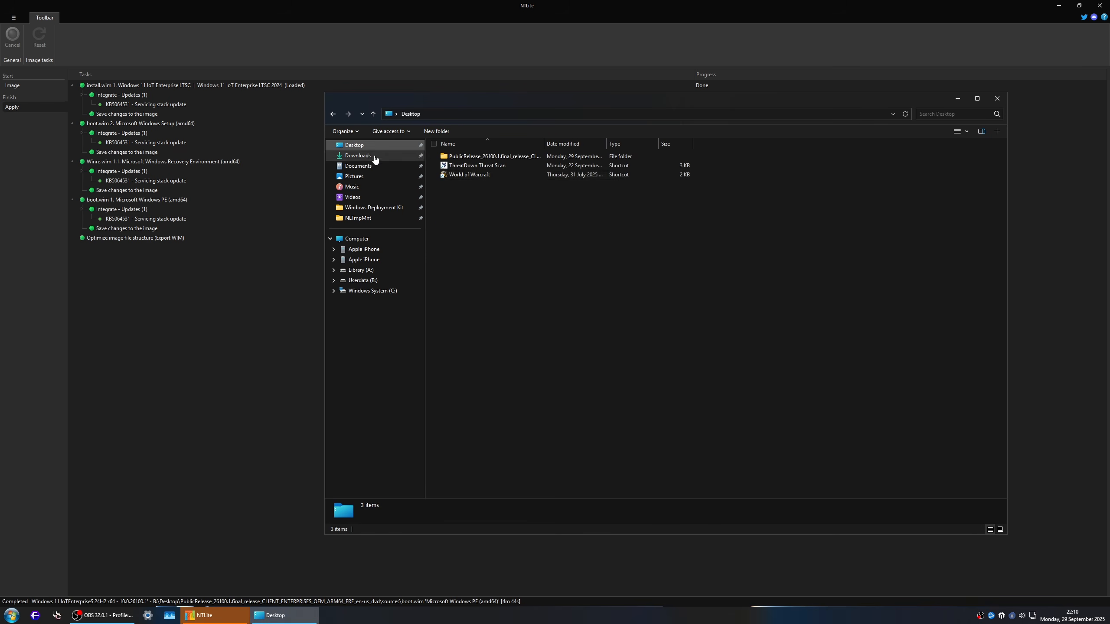
{"action": "left_click", "coordinate": [474, 156]}
{"action": "double_click", "coordinate": [473, 156]}
{"action": "double_click", "coordinate": [466, 174]}
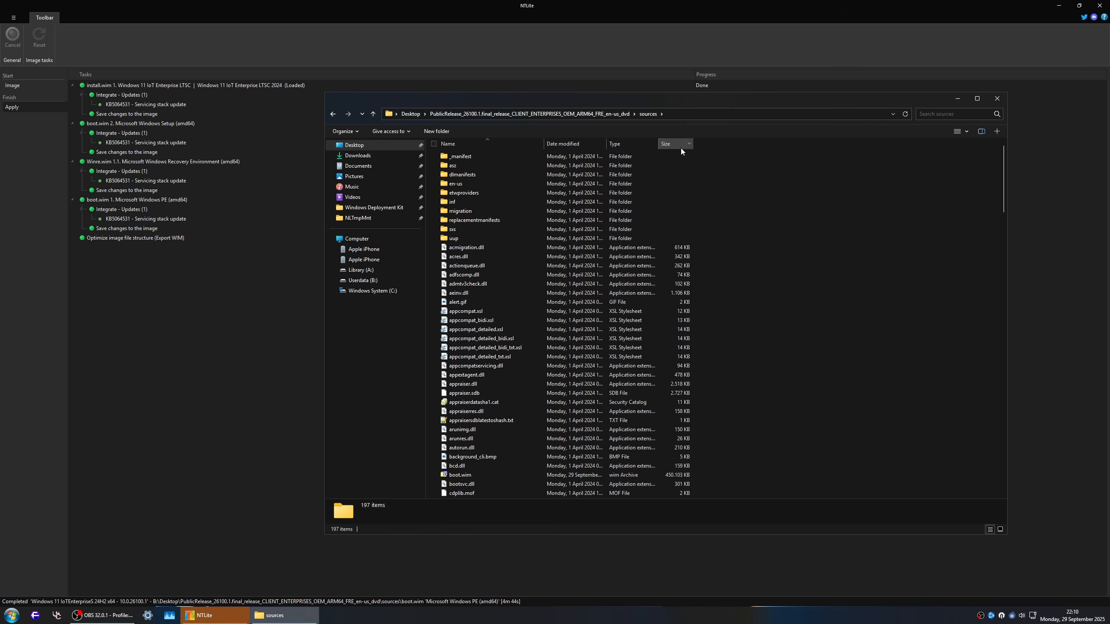
{"action": "right_click", "coordinate": [667, 157]}
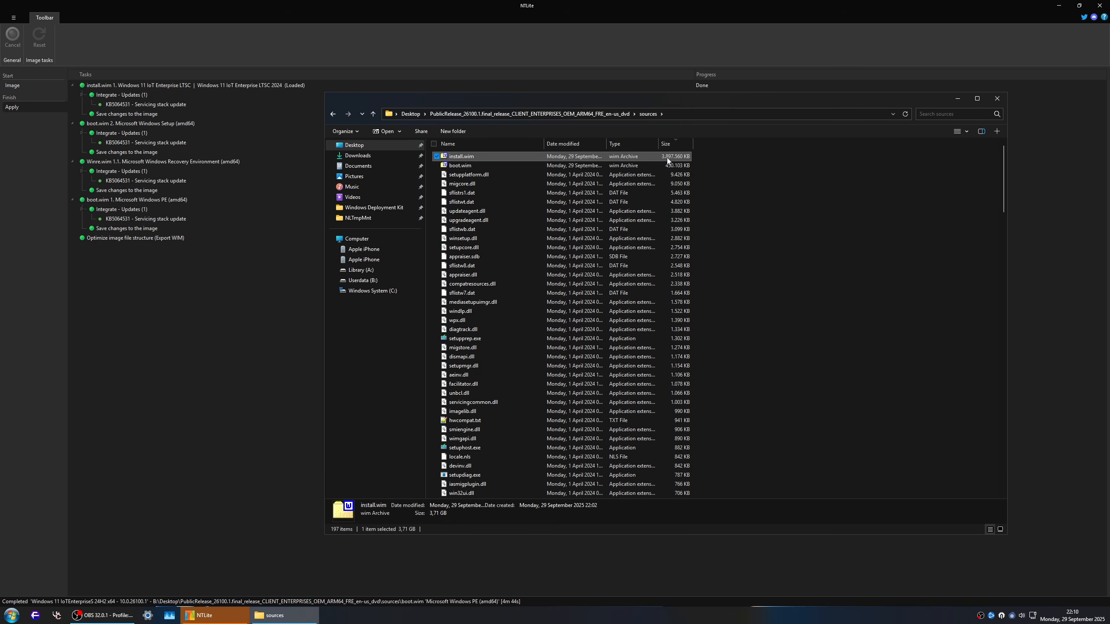
{"action": "left_click", "coordinate": [692, 354]}
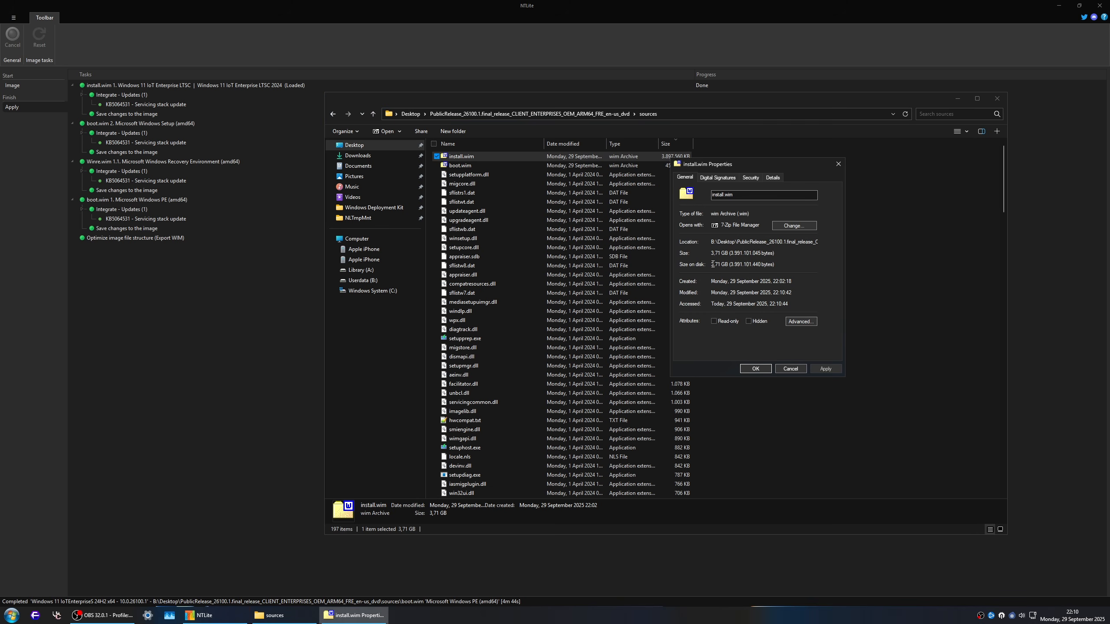
{"action": "left_click_drag", "start_coordinate": [710, 264], "coordinate": [724, 266]}
{"action": "left_click", "coordinate": [791, 367]}
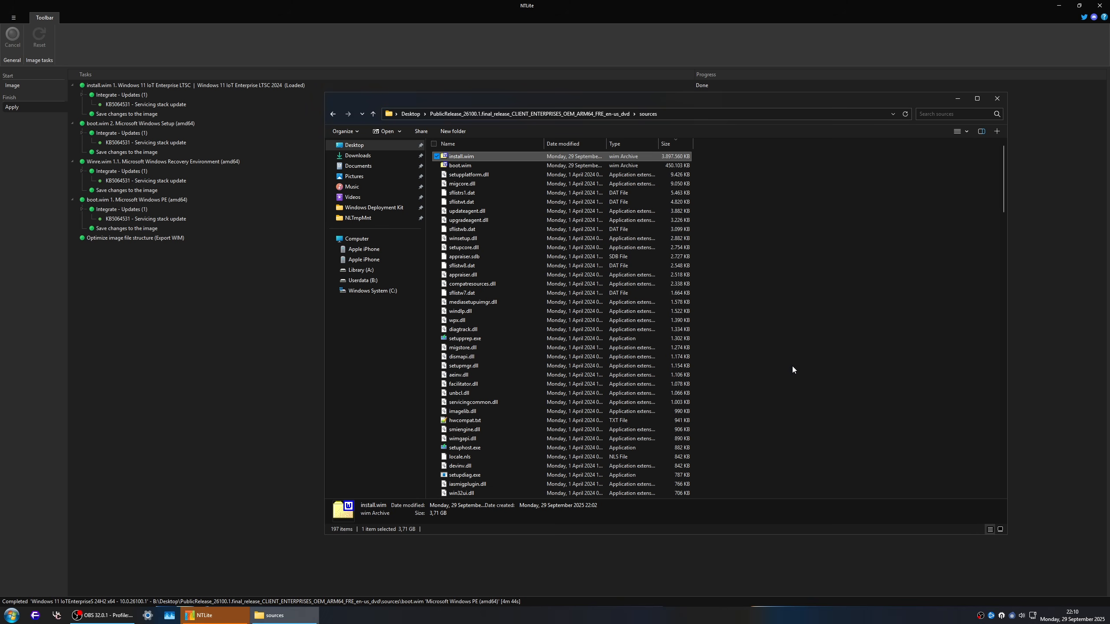
{"action": "left_click", "coordinate": [997, 101]}
Step: Reload the Windows 11 IoT Enterprise LTSC 2024 edition of install.wim from the image list
{"action": "left_click", "coordinate": [33, 86]}
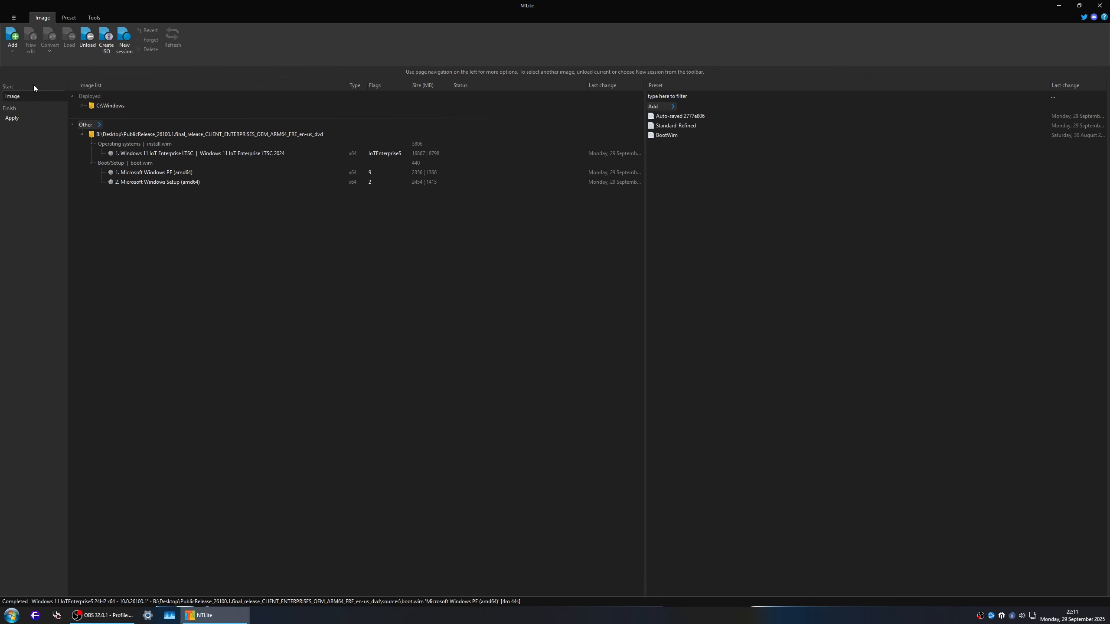
{"action": "left_click", "coordinate": [316, 155]}
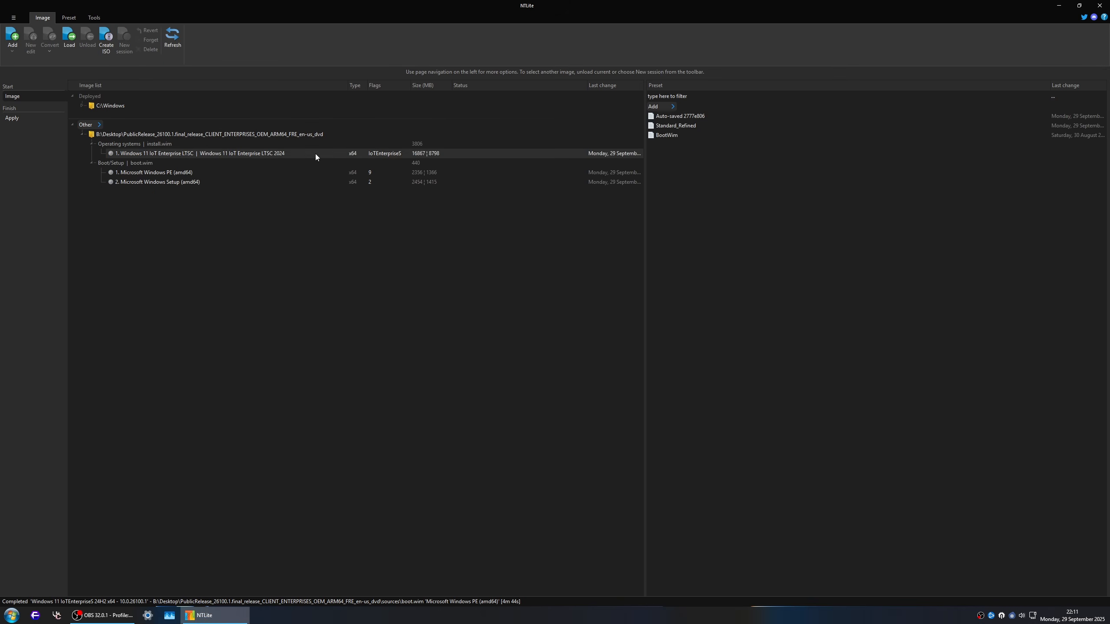
{"action": "double_click", "coordinate": [316, 154]}
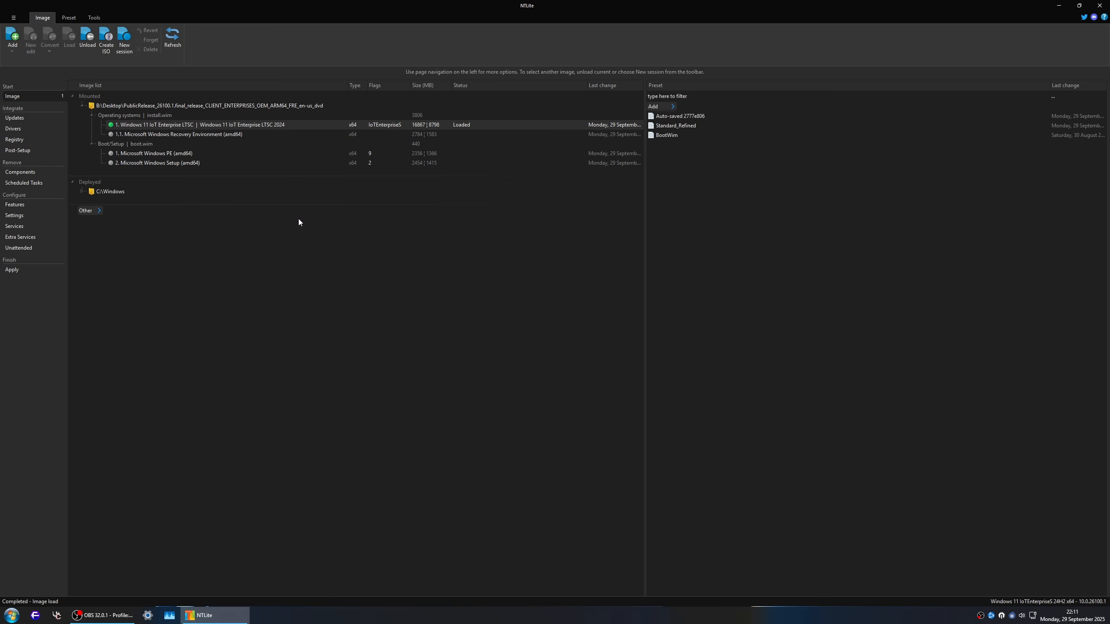
Step: Delete the preset named Auto-saved 2777e806 while the image is loaded
{"action": "left_click", "coordinate": [706, 116]}
{"action": "right_click", "coordinate": [706, 116]}
{"action": "left_click", "coordinate": [721, 191]}
{"action": "left_click", "coordinate": [550, 326]}
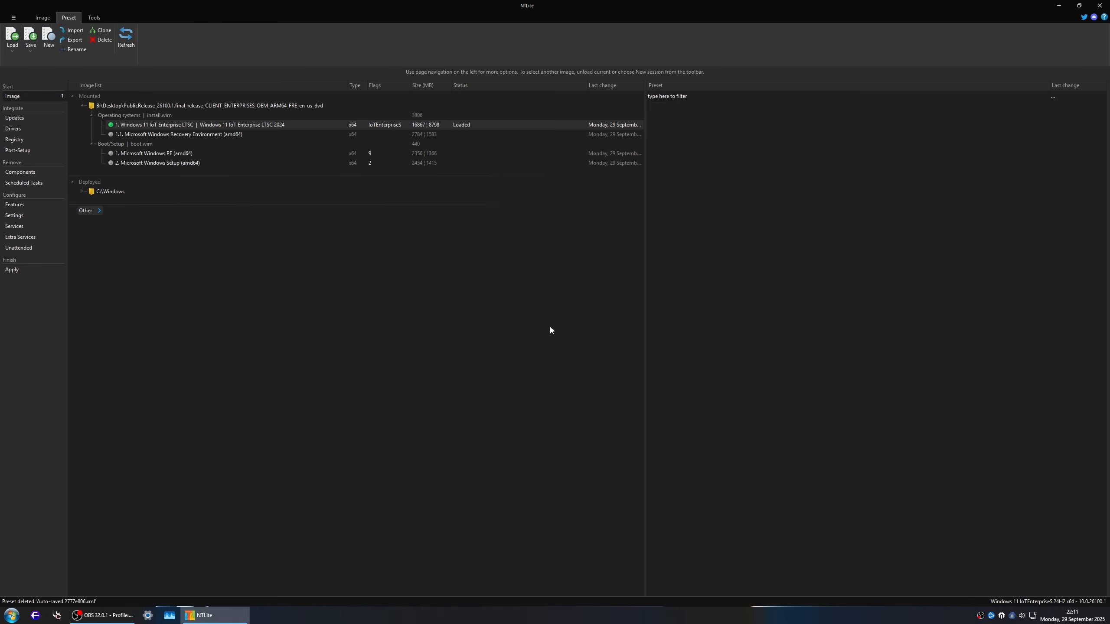
Step: Import the host machine's drivers and remove the Adobe, Advanced Card Systems and AMD drivers from the queue
{"action": "left_click", "coordinate": [24, 130]}
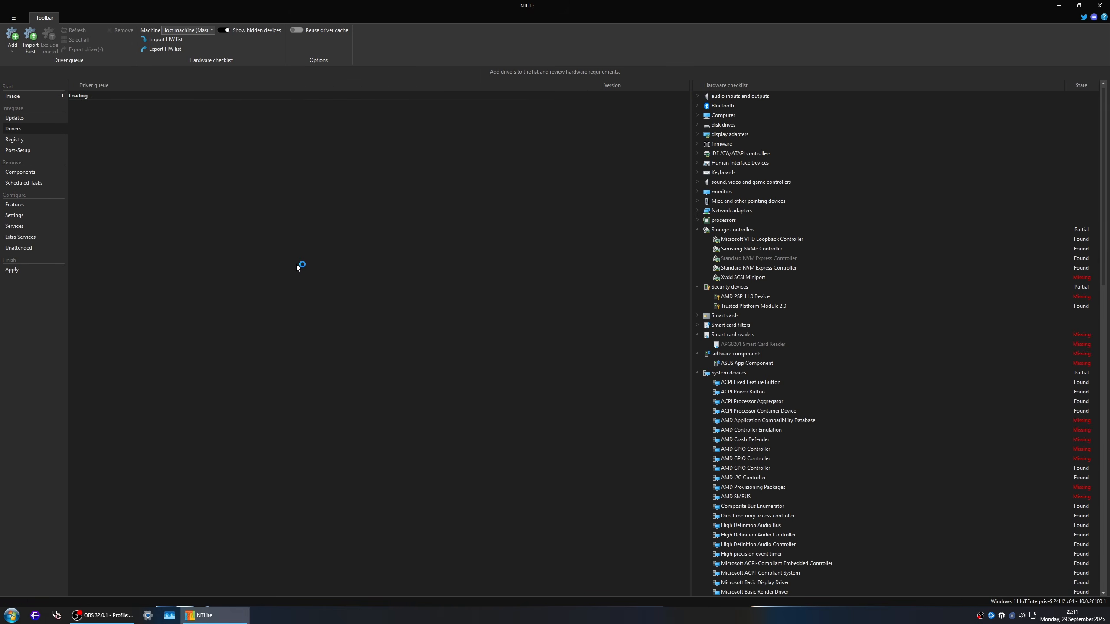
{"action": "left_click", "coordinate": [658, 374]}
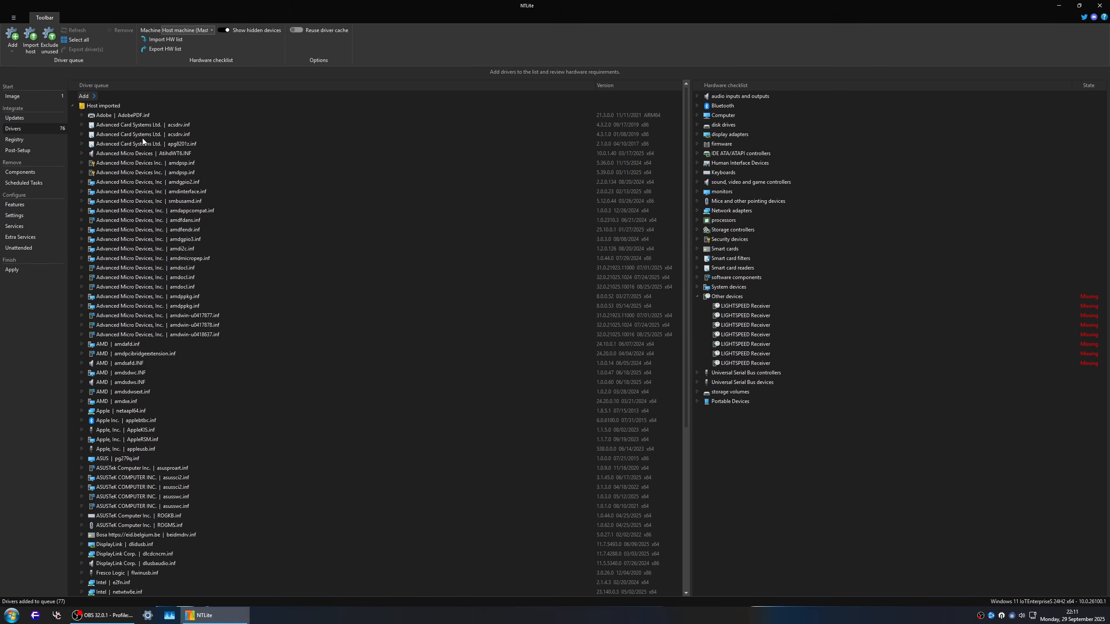
{"action": "left_click", "coordinate": [131, 116]}
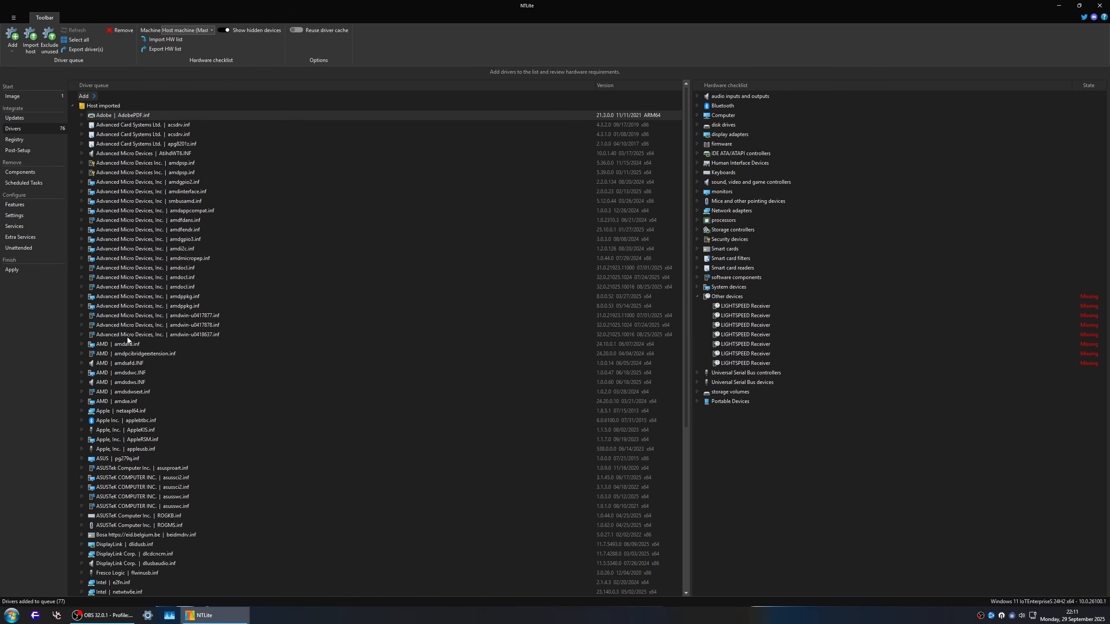
{"action": "left_click", "coordinate": [117, 403], "text": "shift"}
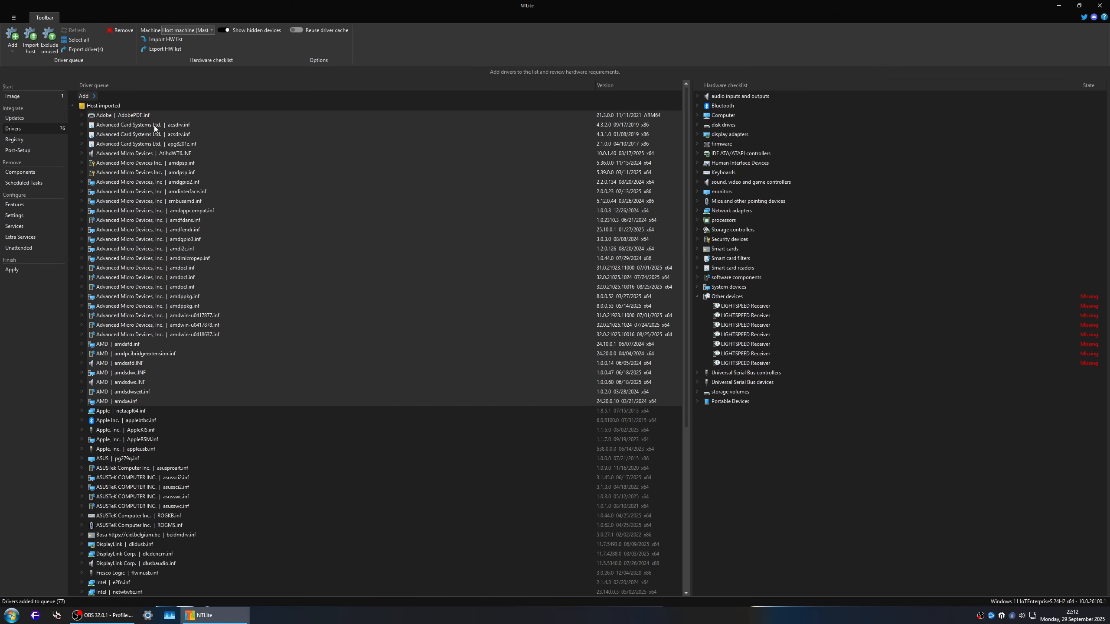
{"action": "left_click", "coordinate": [121, 31]}
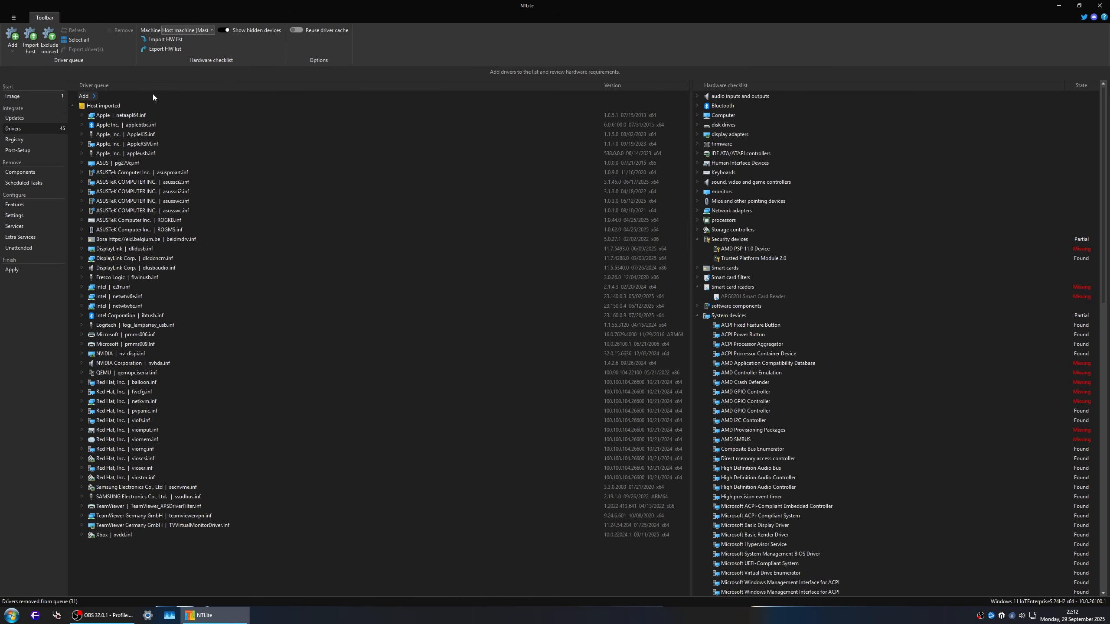
Step: Remove the Apple applebtbc.inf Bluetooth driver from the queue and expand the remaining Apple drivers to show their devices
{"action": "left_click", "coordinate": [126, 124]}
{"action": "left_click", "coordinate": [82, 124]}
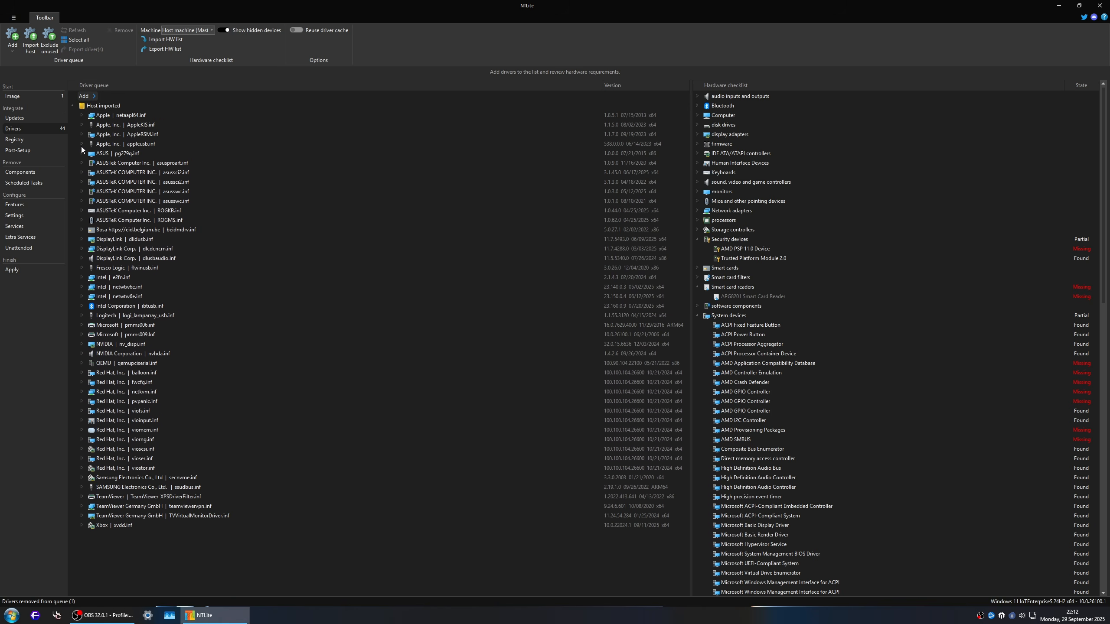
{"action": "left_click", "coordinate": [81, 144]}
{"action": "left_click", "coordinate": [81, 135]}
{"action": "left_click", "coordinate": [82, 124]}
{"action": "left_click", "coordinate": [82, 114]}
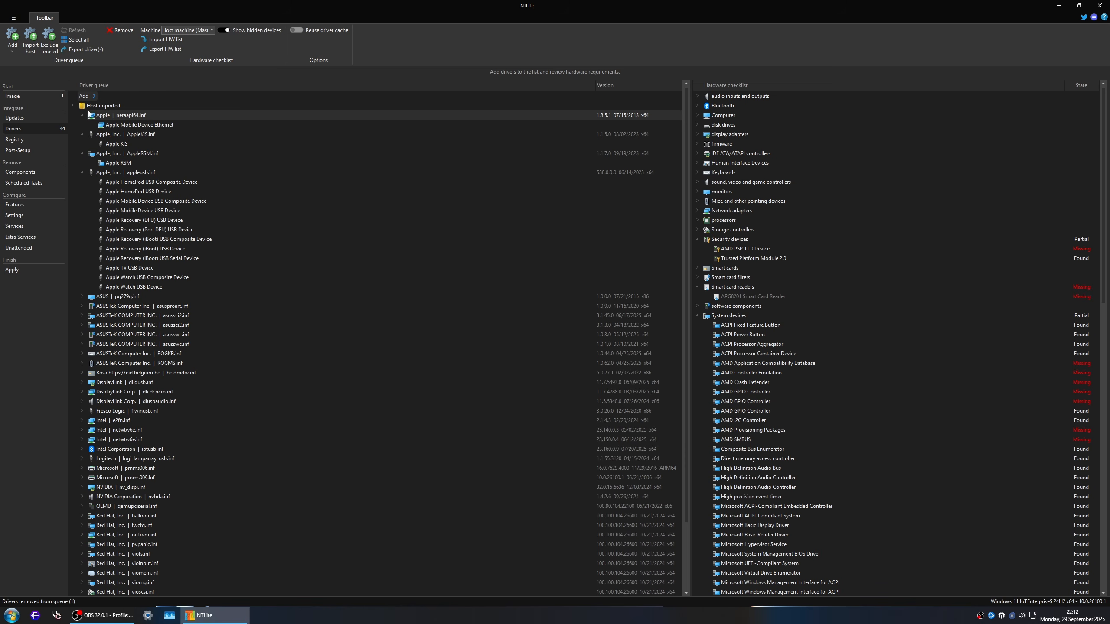
Step: Remove the drivers from ASUS pg279q.inf through NVIDIA Corporation nvhda.inf from the driver queue
{"action": "left_click", "coordinate": [109, 297]}
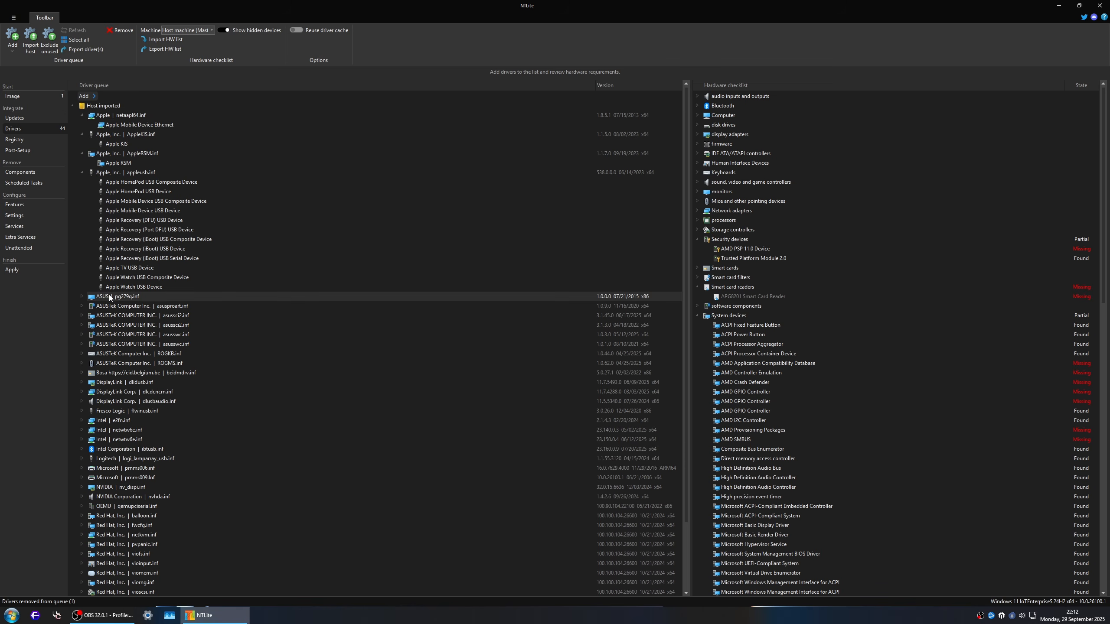
{"action": "scroll", "coordinate": [127, 311], "scroll_direction": "down", "scroll_amount": 3}
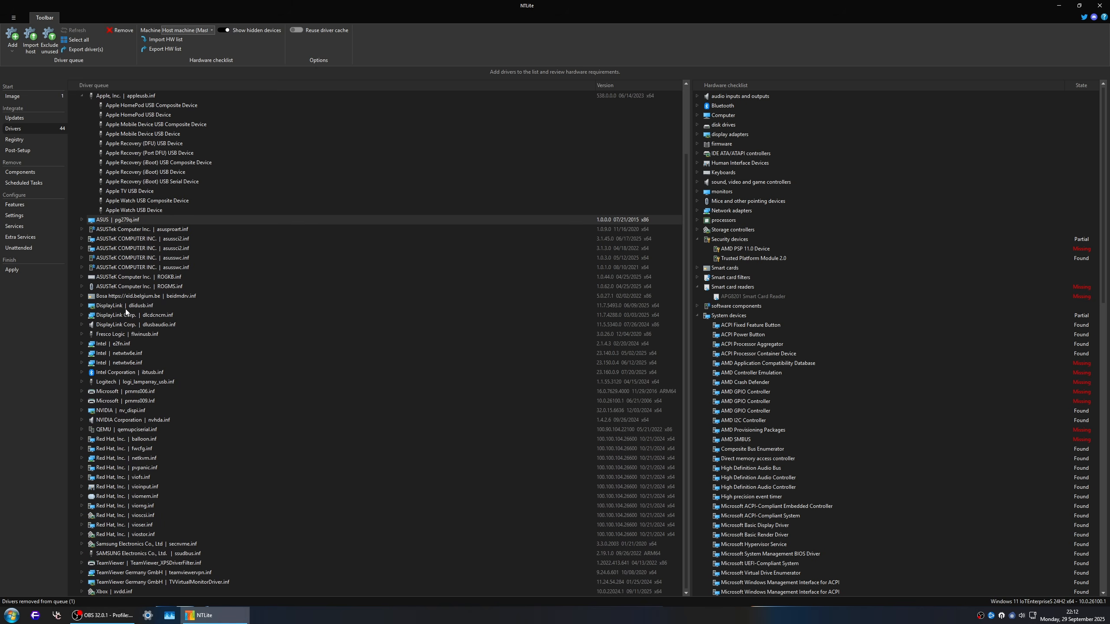
{"action": "left_click", "coordinate": [111, 420], "text": "shift"}
{"action": "left_click", "coordinate": [121, 30]}
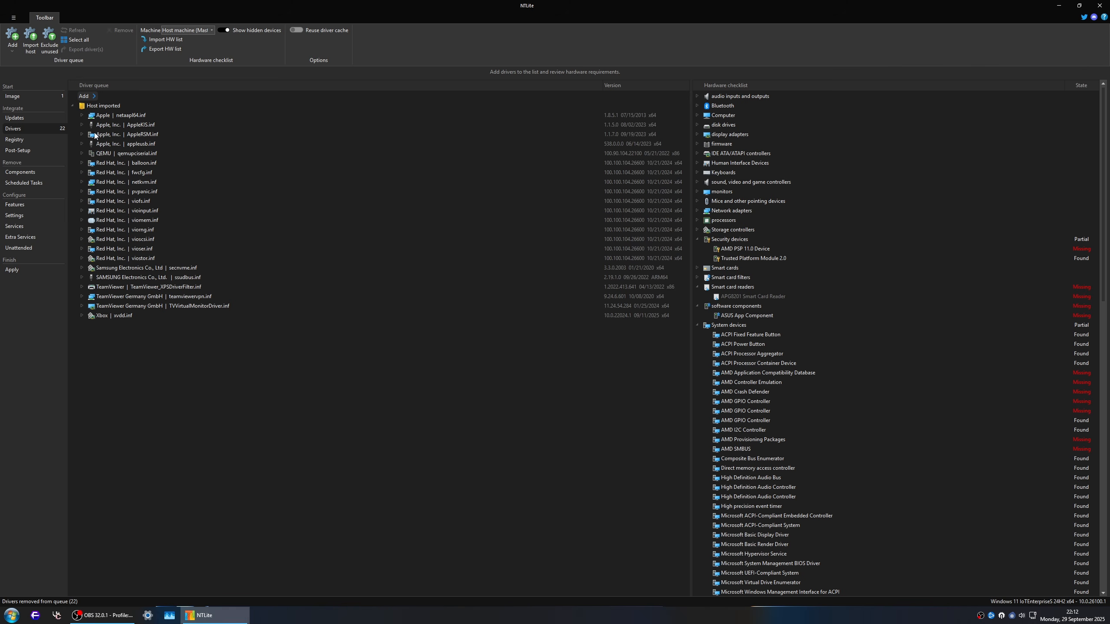
Step: Remove the three TeamViewer drivers from the queue and inspect the devices covered by the Xbox xvdd.inf driver
{"action": "left_click", "coordinate": [82, 153]}
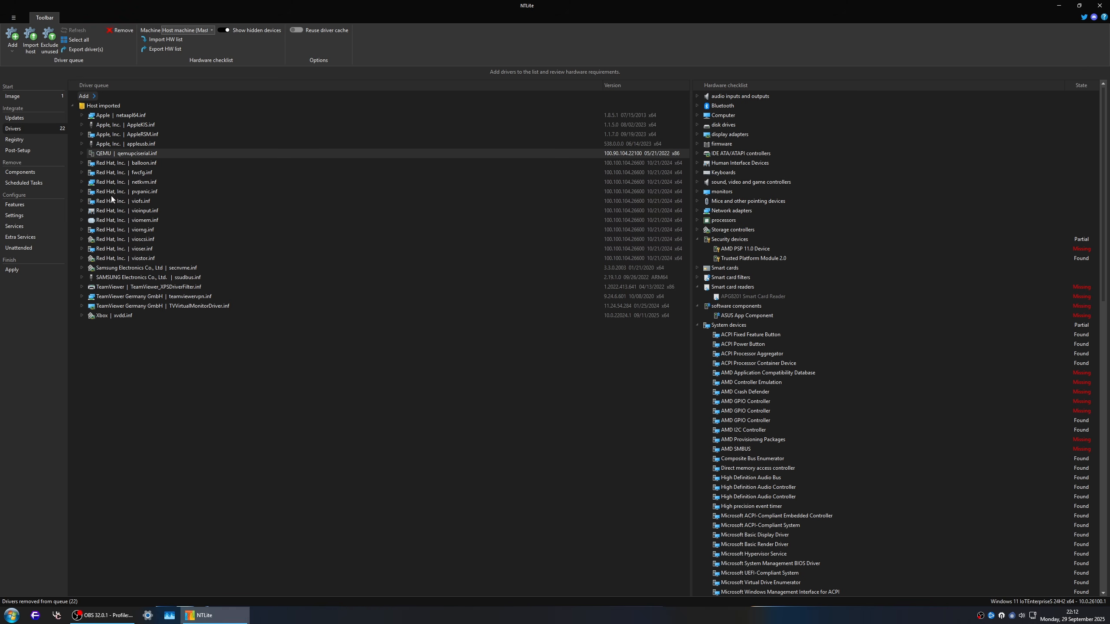
{"action": "left_click", "coordinate": [121, 287]}
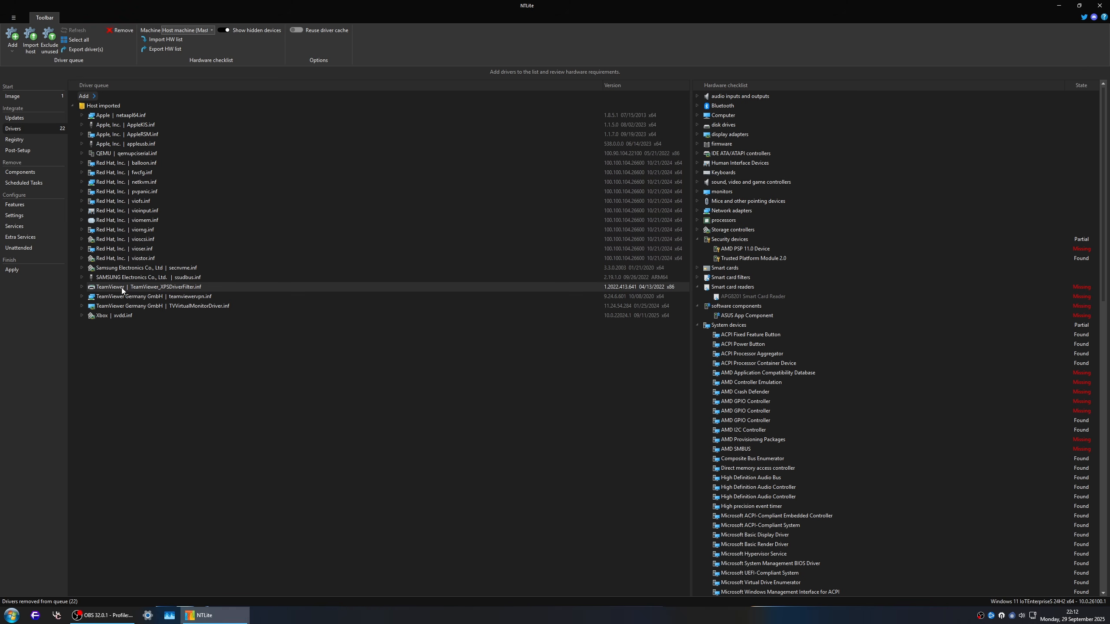
{"action": "key", "text": "shift+Down"}
{"action": "key", "text": "shift+Down"}
{"action": "left_click", "coordinate": [119, 30]}
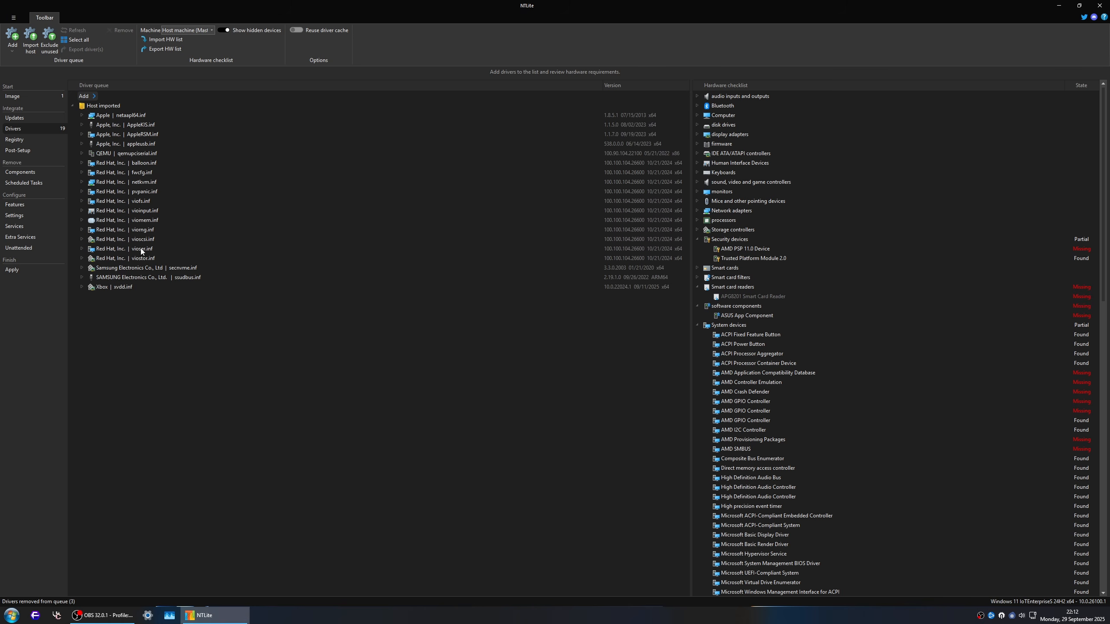
{"action": "left_click", "coordinate": [101, 288]}
{"action": "left_click", "coordinate": [81, 287]}
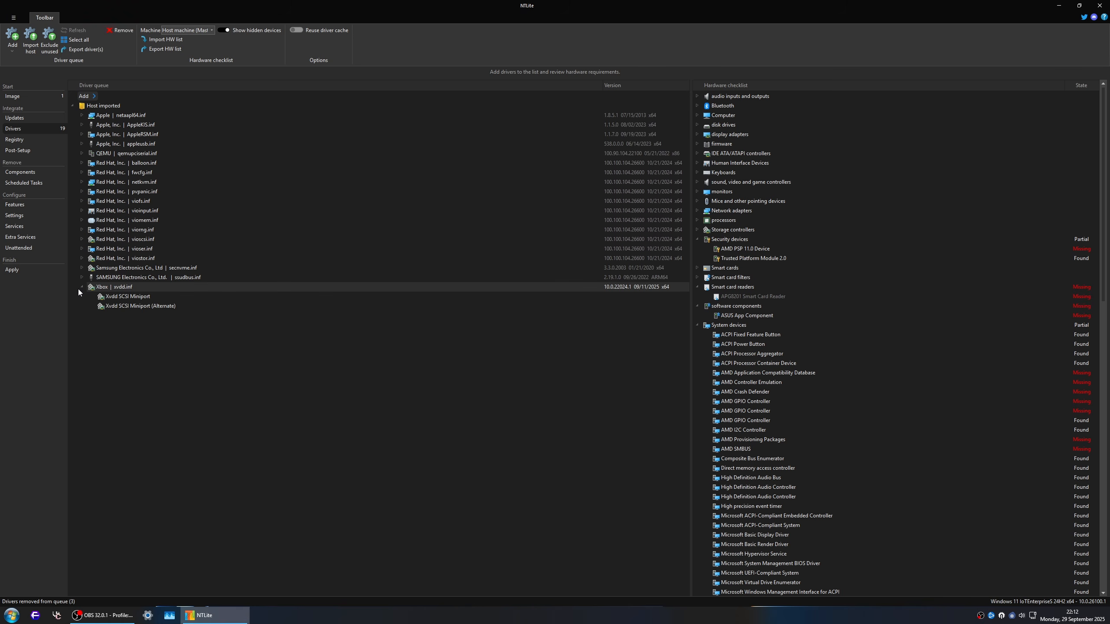
{"action": "left_click", "coordinate": [81, 288]}
Step: Reapply driver integration across the Recovery Environment, Windows PE and Windows Setup editions, and process the image tasks
{"action": "left_click", "coordinate": [28, 269]}
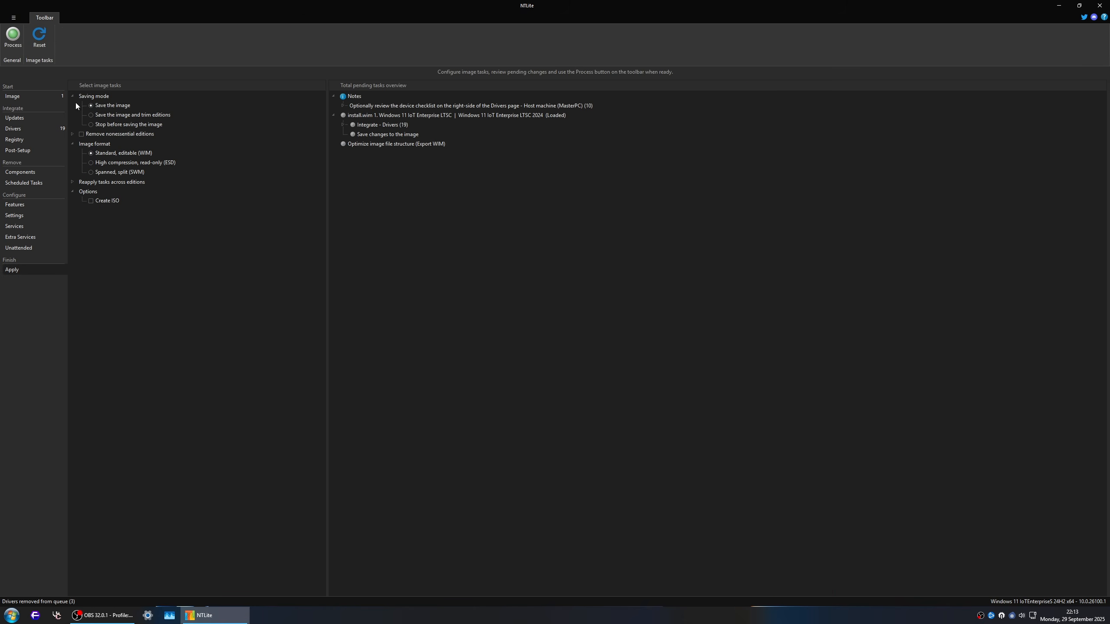
{"action": "left_click", "coordinate": [73, 182]}
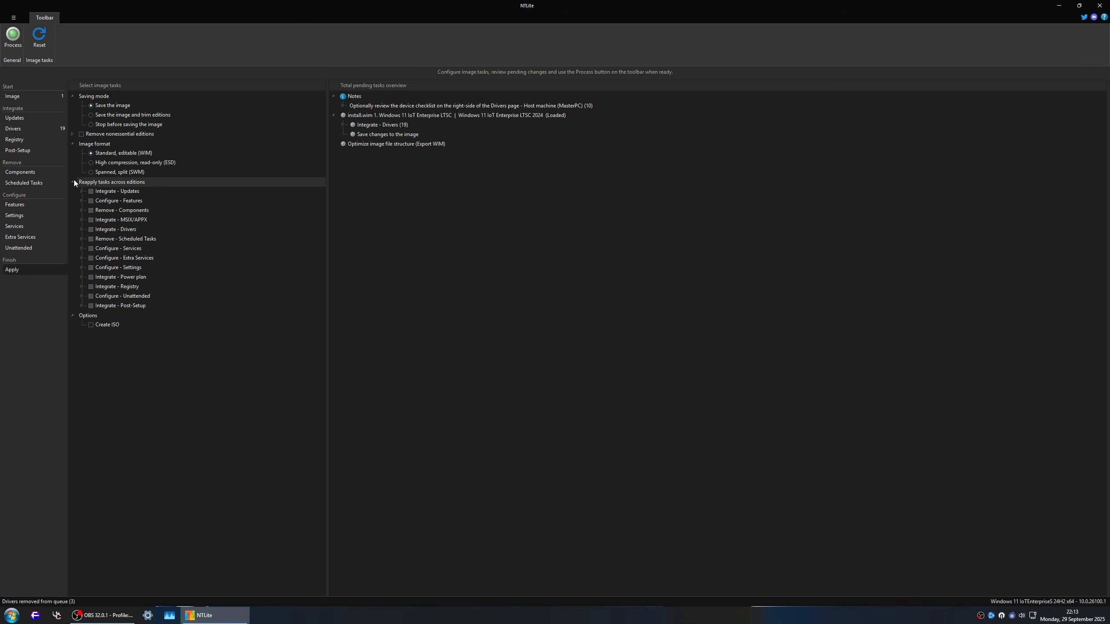
{"action": "left_click", "coordinate": [82, 229]}
{"action": "left_click", "coordinate": [91, 230]}
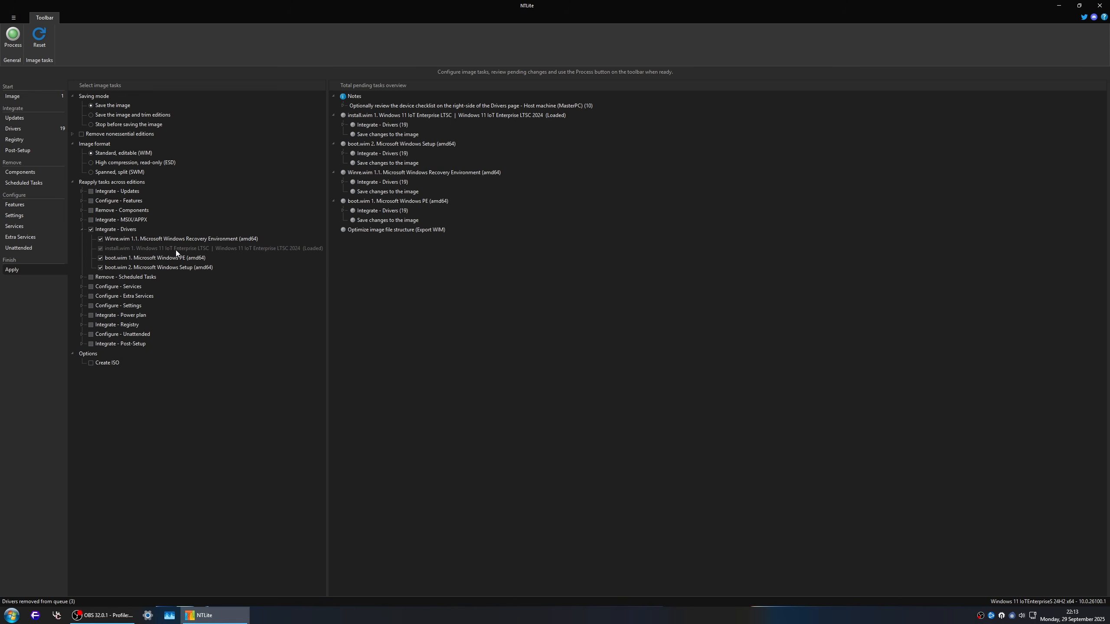
{"action": "left_click", "coordinate": [12, 37]}
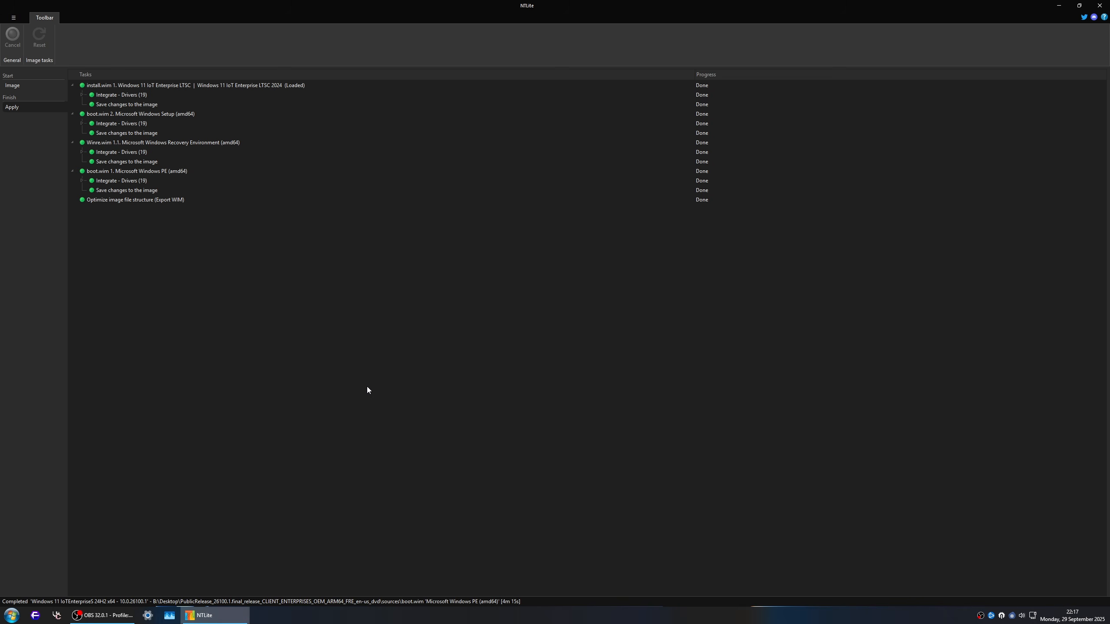
Step: Return to the image list and delete the Auto-saved 2777e806 preset
{"action": "left_click", "coordinate": [62, 87]}
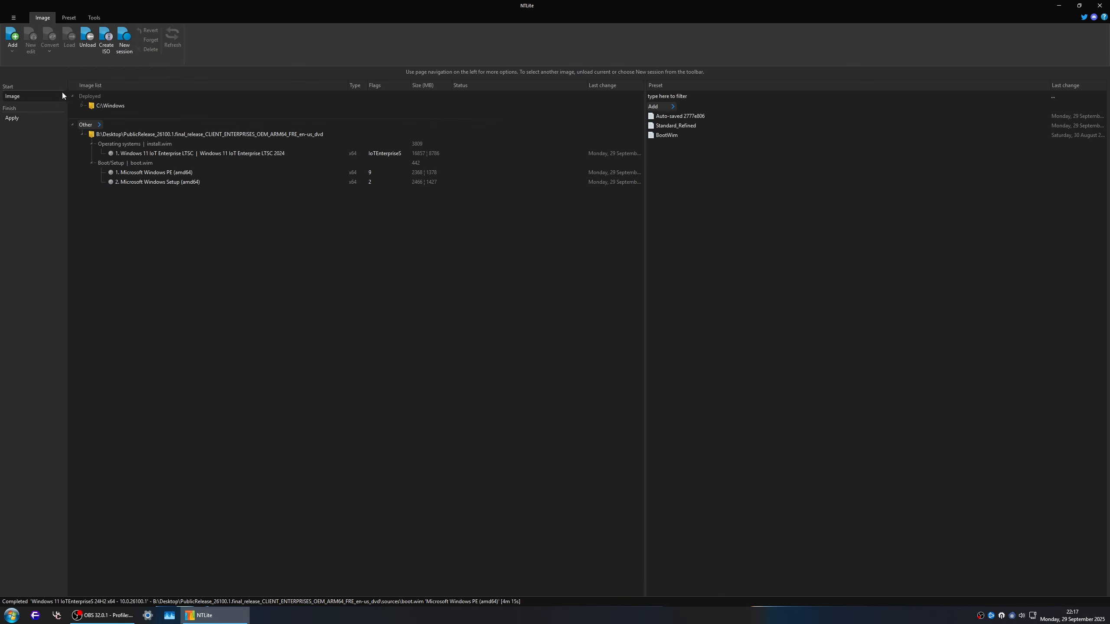
{"action": "right_click", "coordinate": [660, 116]}
{"action": "left_click", "coordinate": [681, 170]}
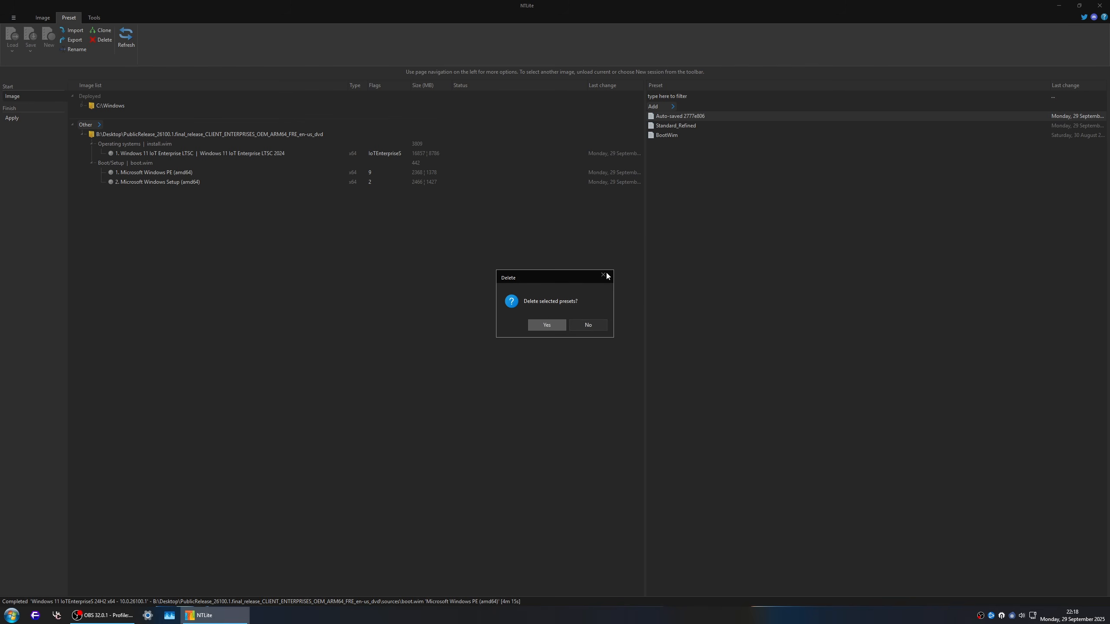
{"action": "left_click", "coordinate": [548, 329]}
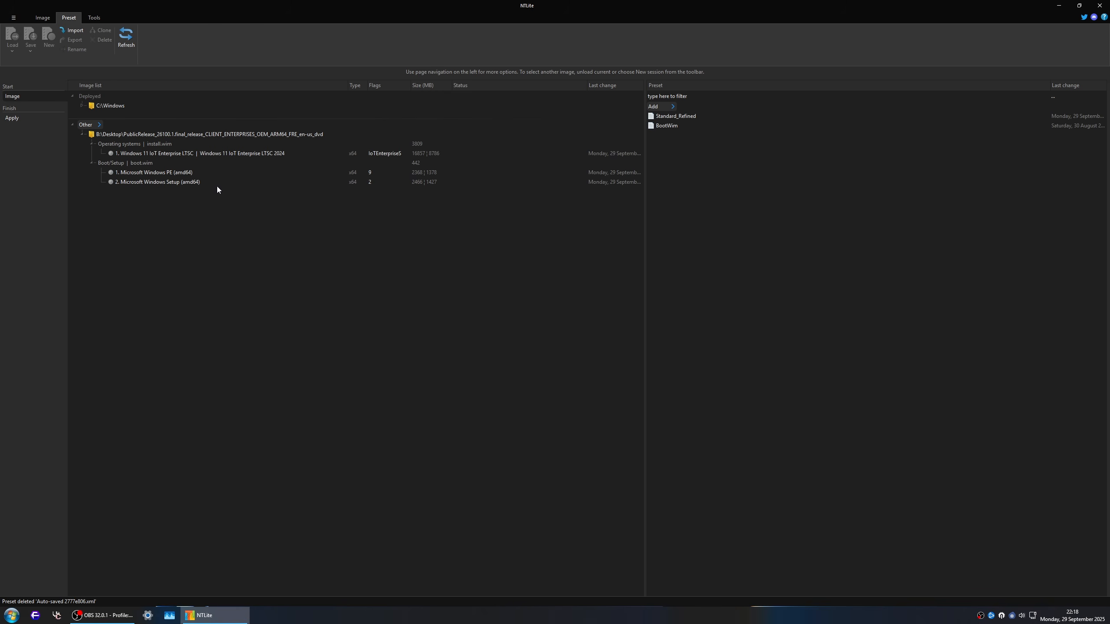
Step: Load the Windows 11 IoT Enterprise LTSC 2024 image and apply the Standard_Refined preset to it in Overwrite mode
{"action": "double_click", "coordinate": [270, 153]}
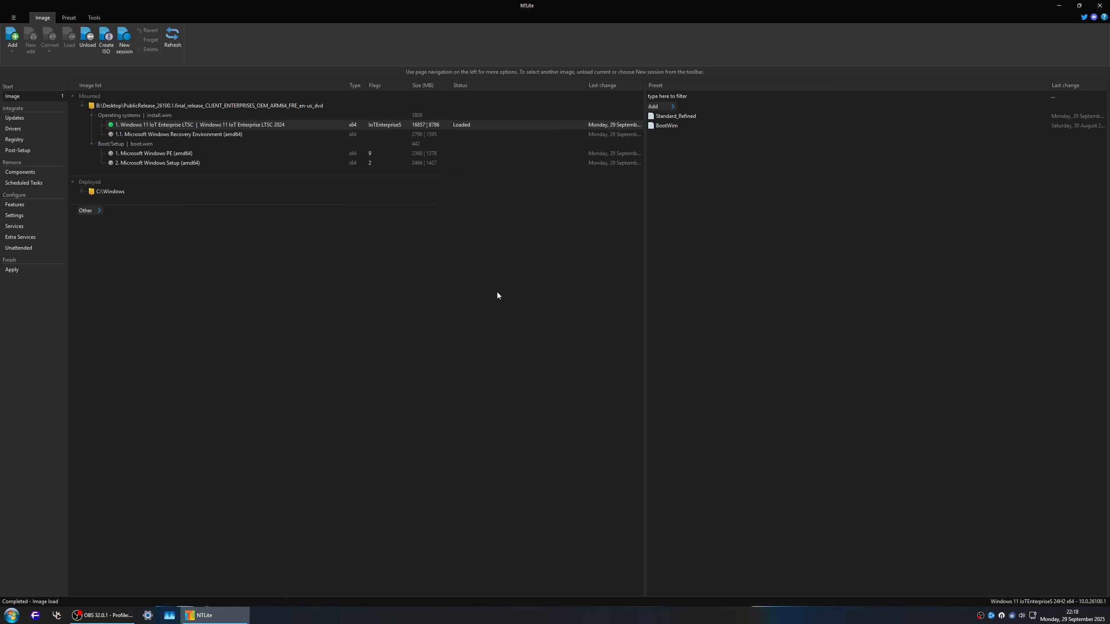
{"action": "left_click", "coordinate": [668, 128]}
{"action": "right_click", "coordinate": [719, 116]}
{"action": "mouse_move", "coordinate": [740, 178]}
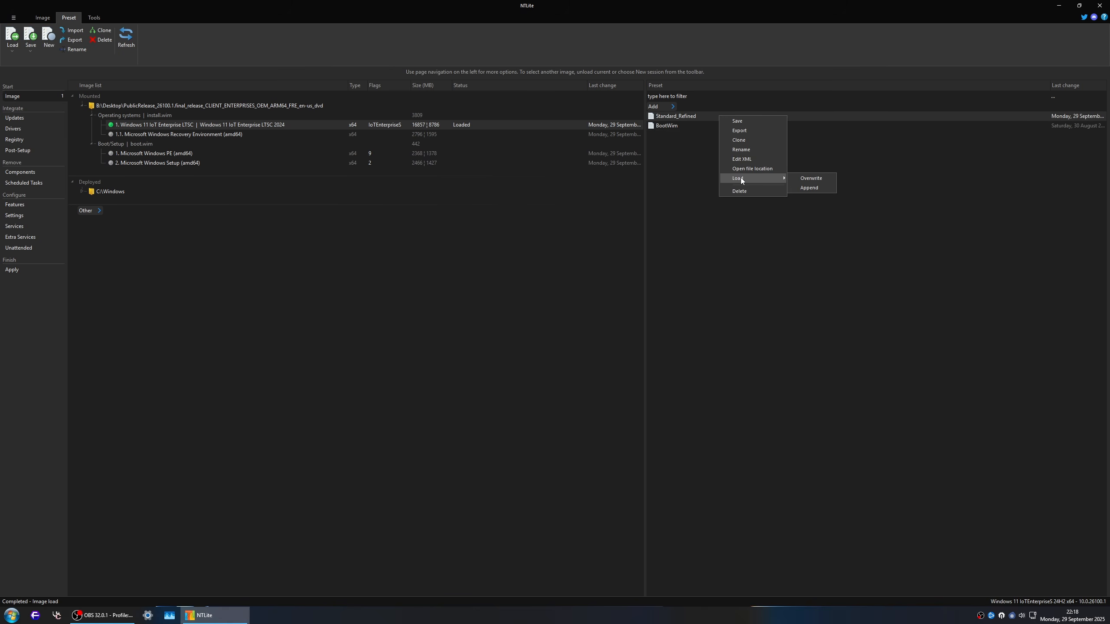
{"action": "left_click", "coordinate": [805, 177]}
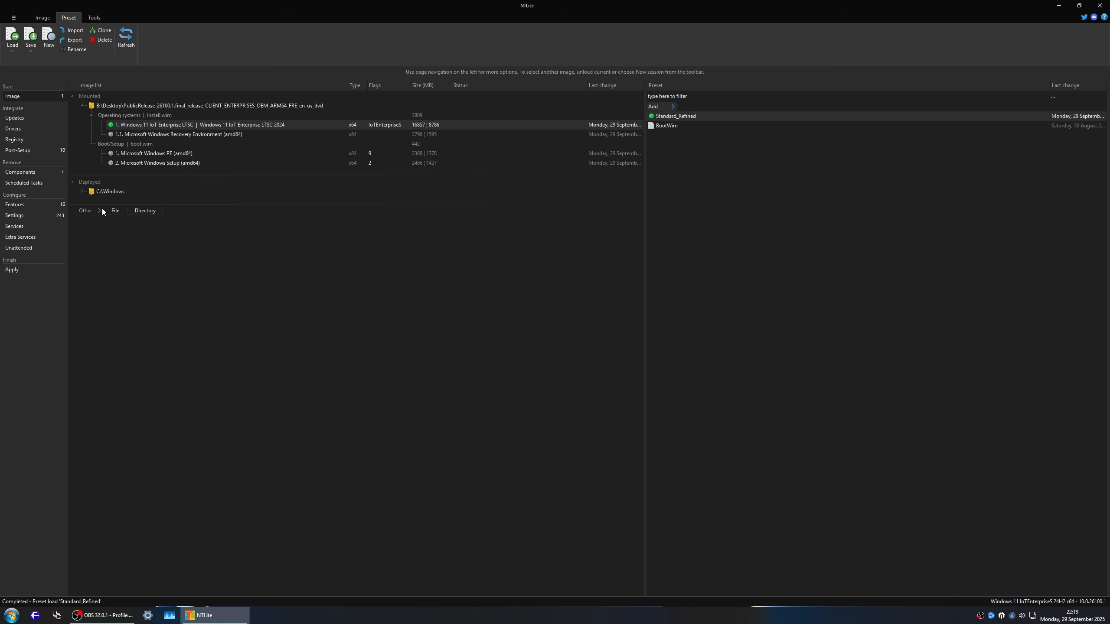
Step: Open the post-setup tasks, inspect the mounted image's Windows folder in NLTmpMnt, and look at the after-logon cscript /upk command
{"action": "left_click", "coordinate": [31, 148]}
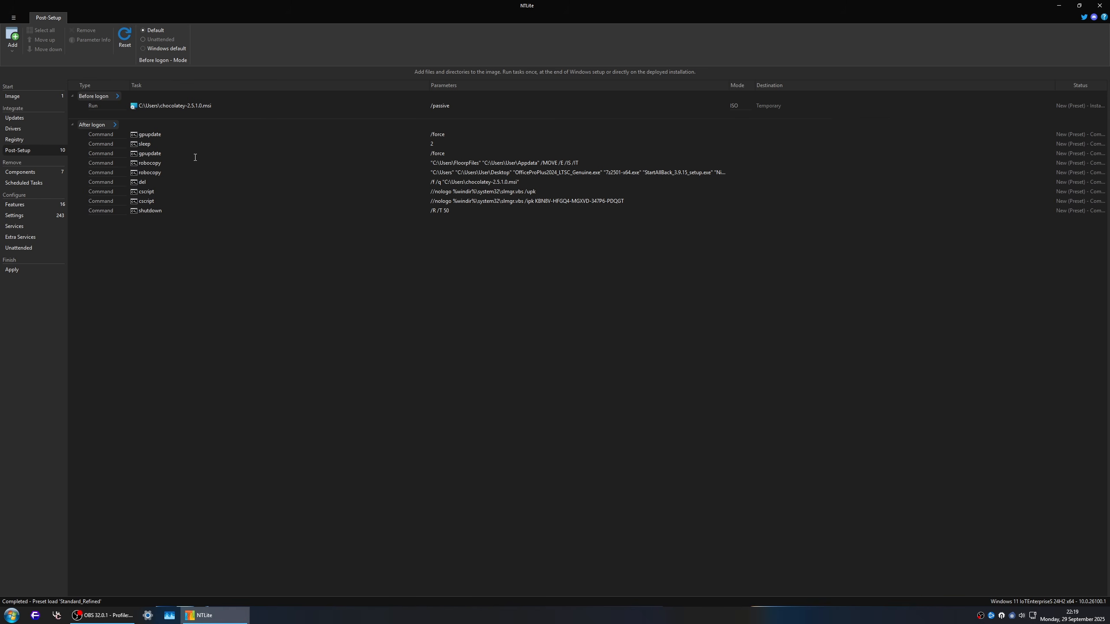
{"action": "key", "text": "super+e"}
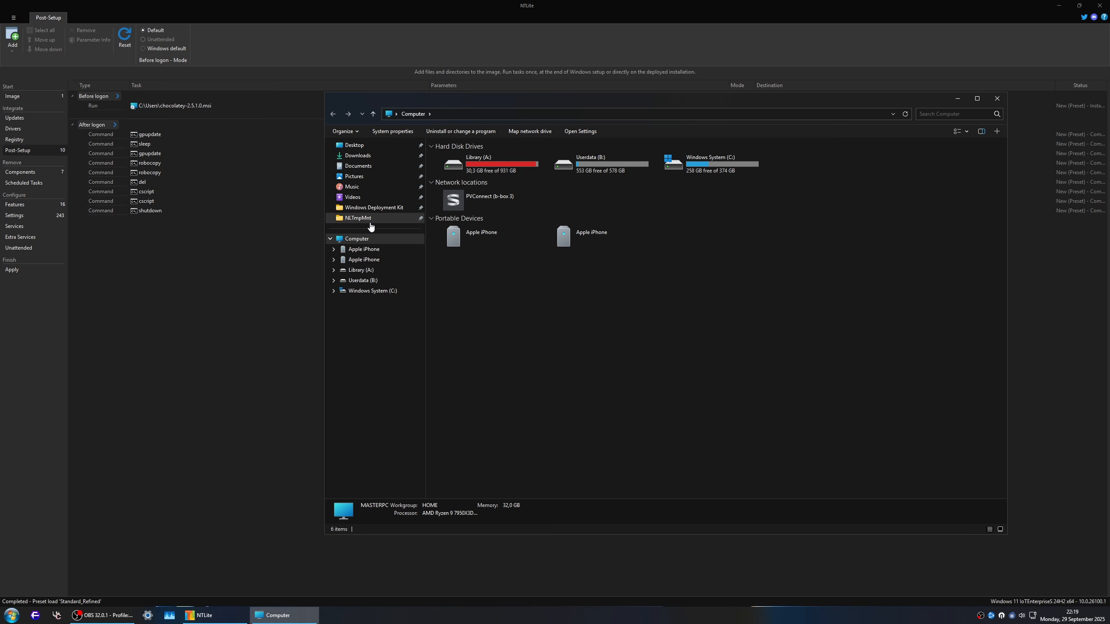
{"action": "left_click", "coordinate": [370, 218]}
{"action": "double_click", "coordinate": [467, 193]}
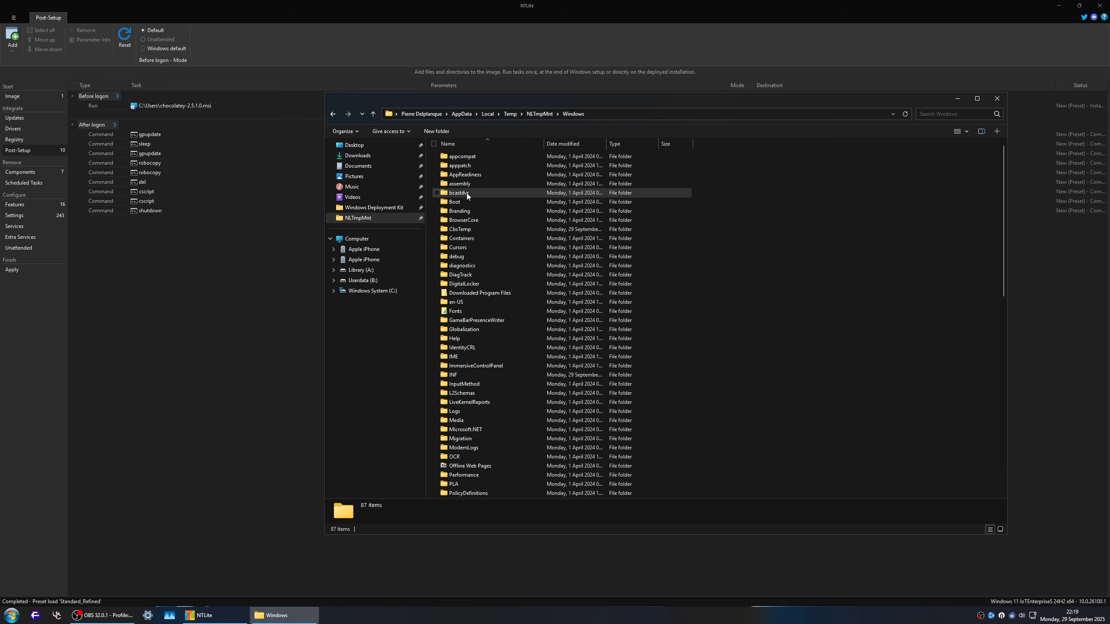
{"action": "key", "text": "alt+F4"}
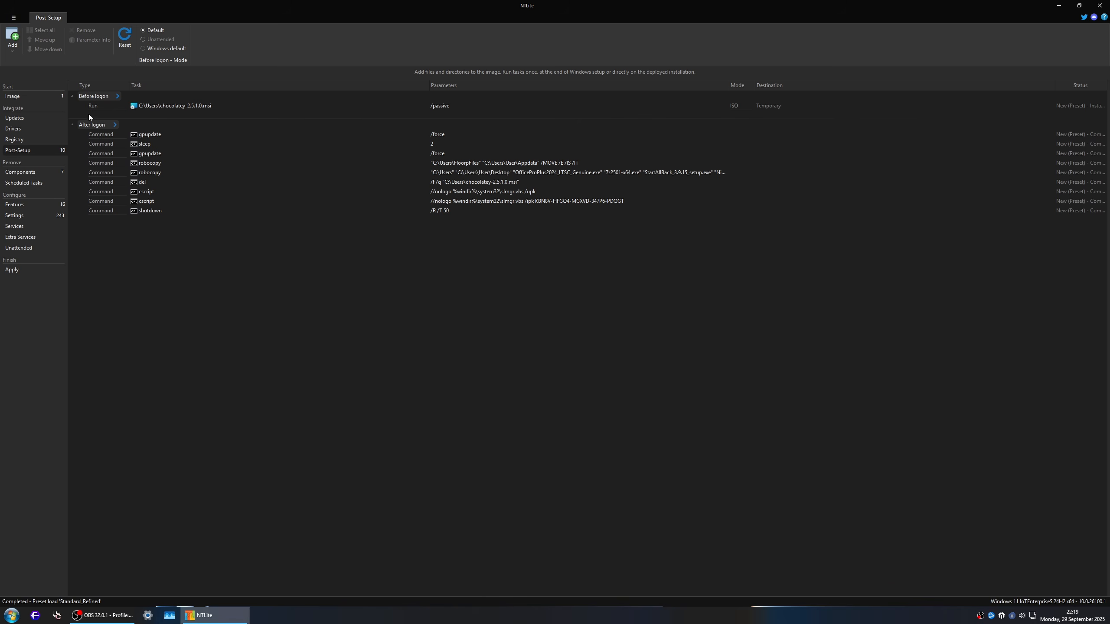
{"action": "mouse_move", "coordinate": [98, 124]}
{"action": "double_click", "coordinate": [469, 193]}
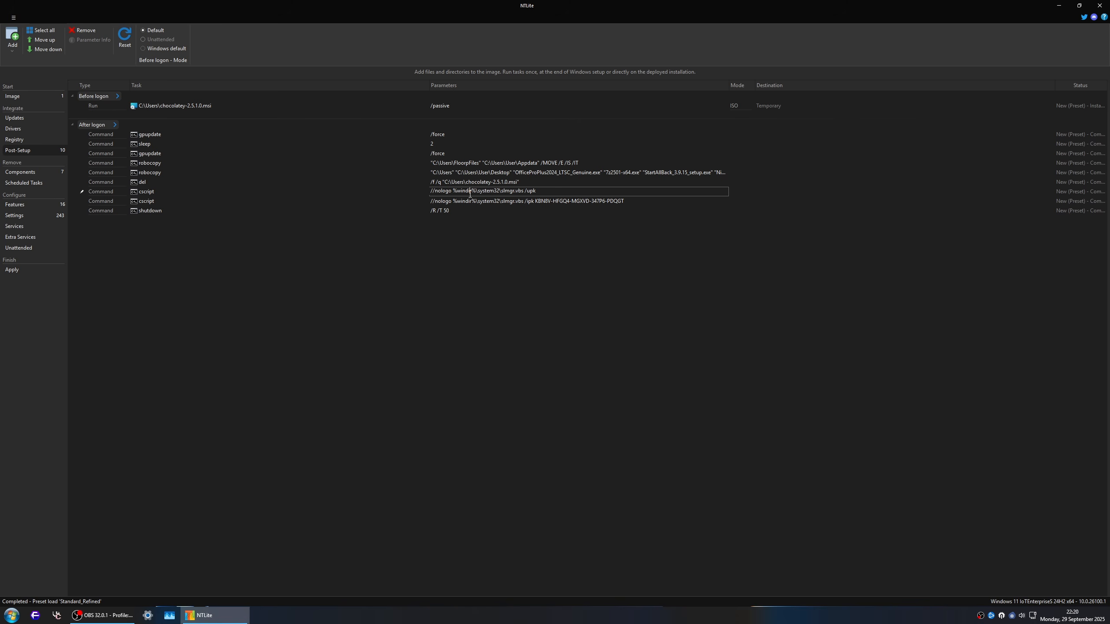
Step: Switch to the Floorp browser and examine the Windows 11 LTSC 2024 editions, builds and download links on the bookmarked Windows LTSC Download page
{"action": "key", "text": "super+1"}
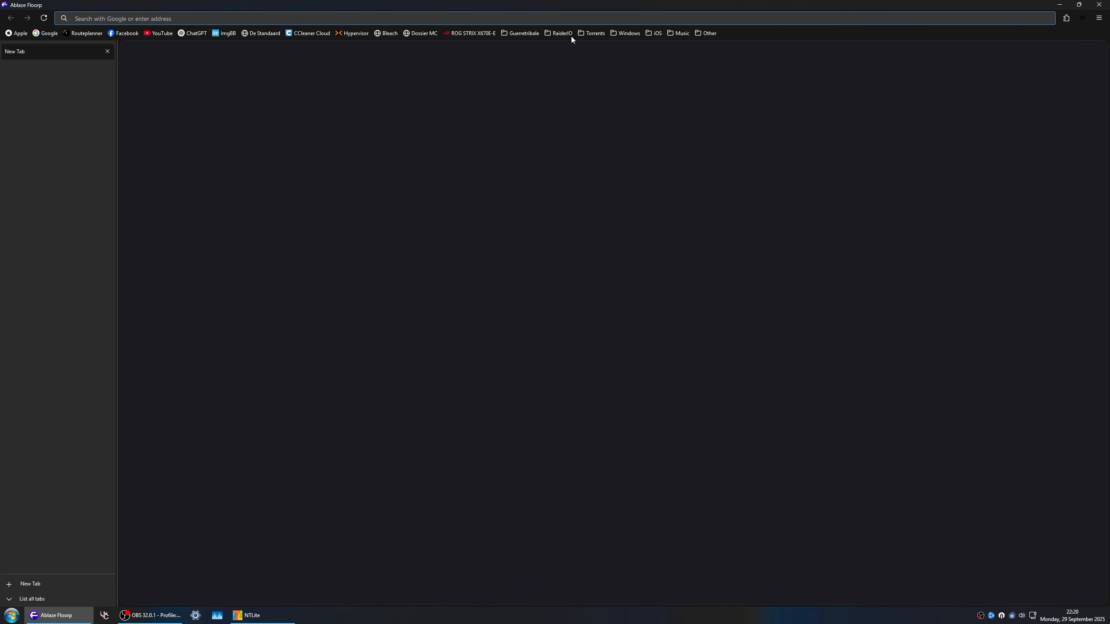
{"action": "left_click", "coordinate": [586, 34]}
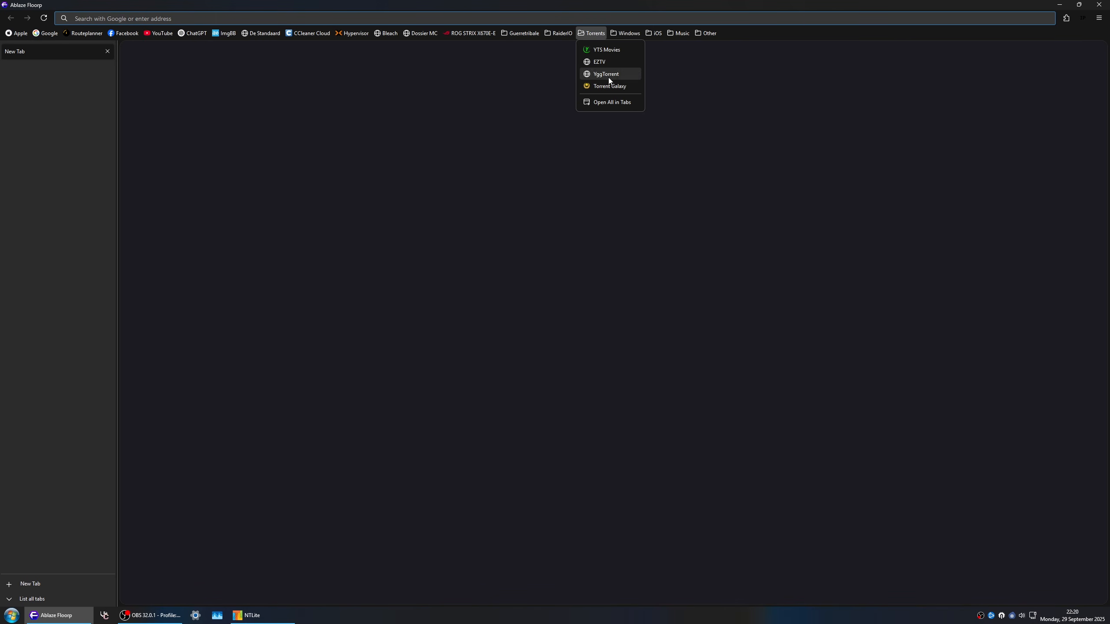
{"action": "mouse_move", "coordinate": [629, 33]}
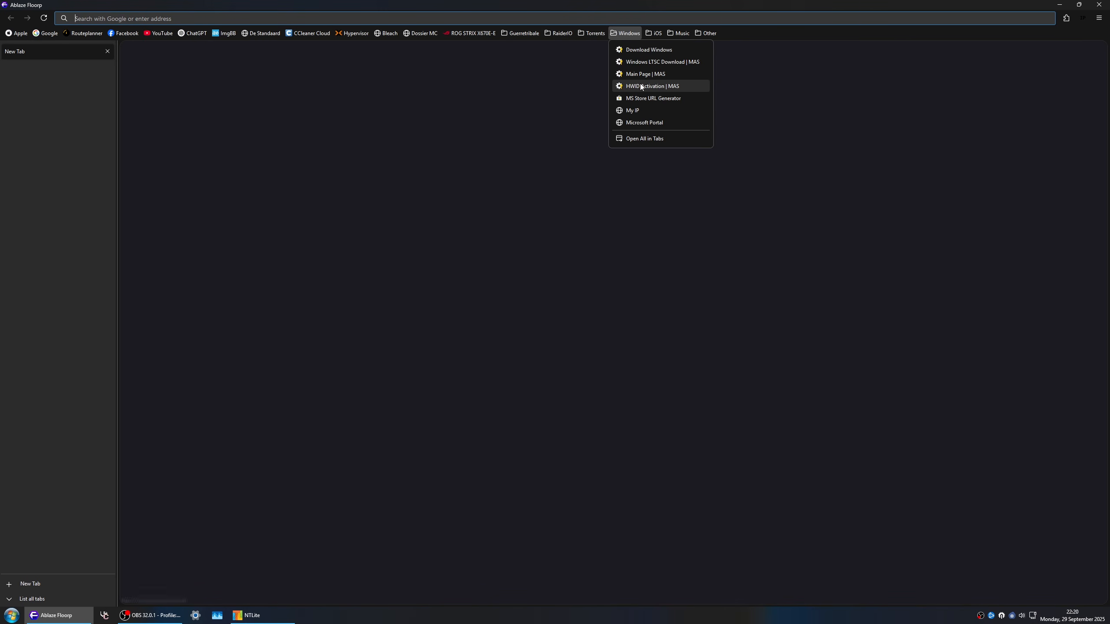
{"action": "left_click", "coordinate": [656, 61]}
{"action": "scroll", "coordinate": [300, 235], "scroll_direction": "down", "scroll_amount": 7}
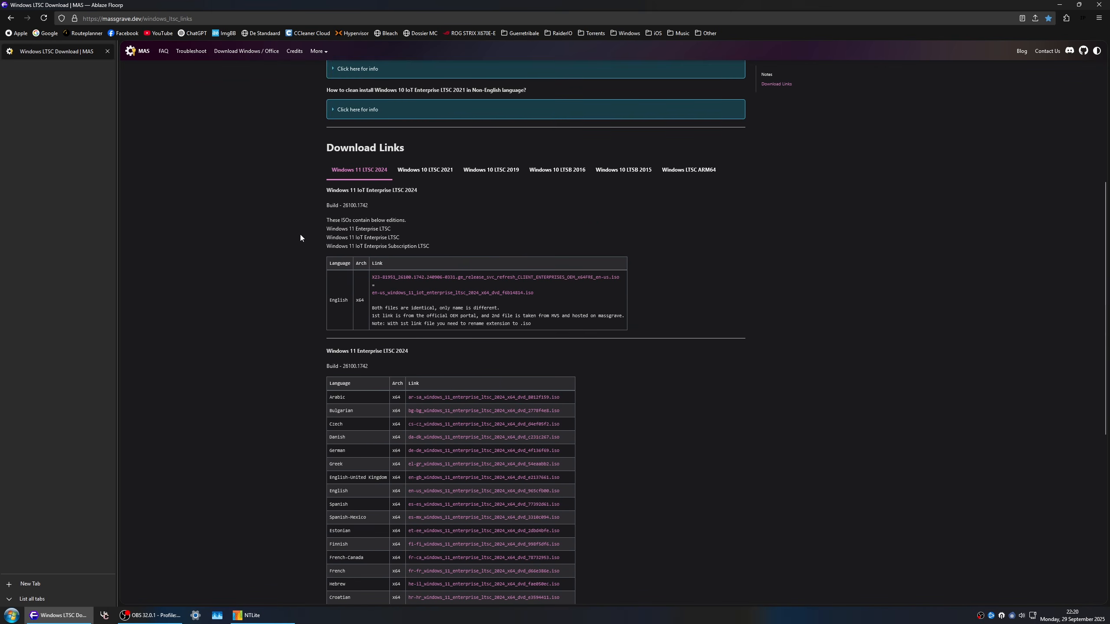
{"action": "scroll", "coordinate": [318, 244], "scroll_direction": "up", "scroll_amount": 2}
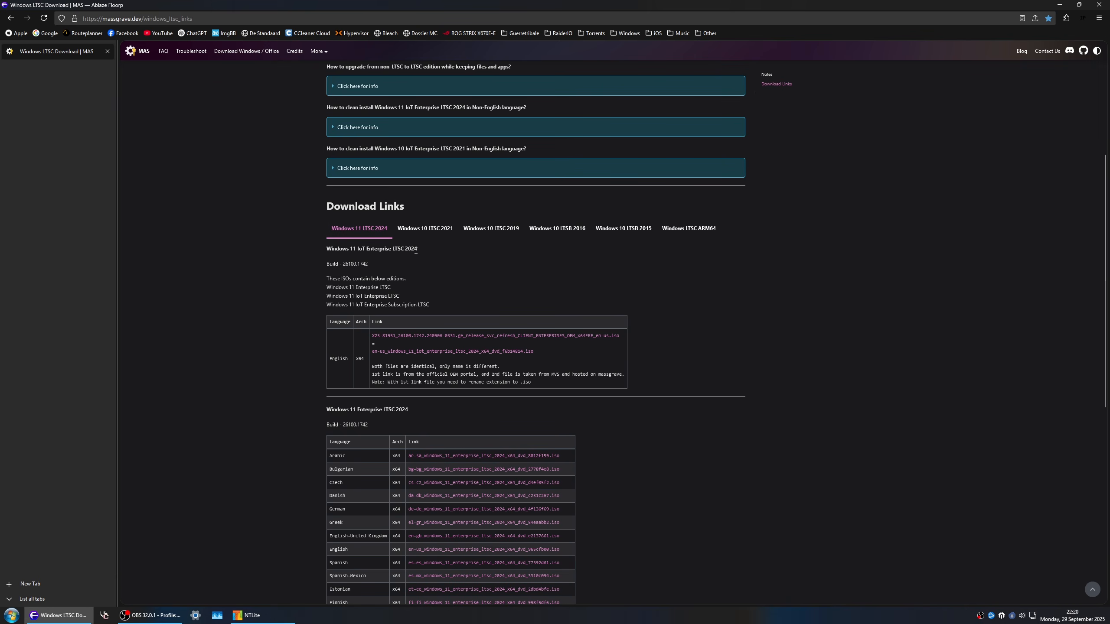
{"action": "left_click_drag", "start_coordinate": [332, 361], "coordinate": [341, 362]}
{"action": "scroll", "coordinate": [365, 360], "scroll_direction": "down", "scroll_amount": 1}
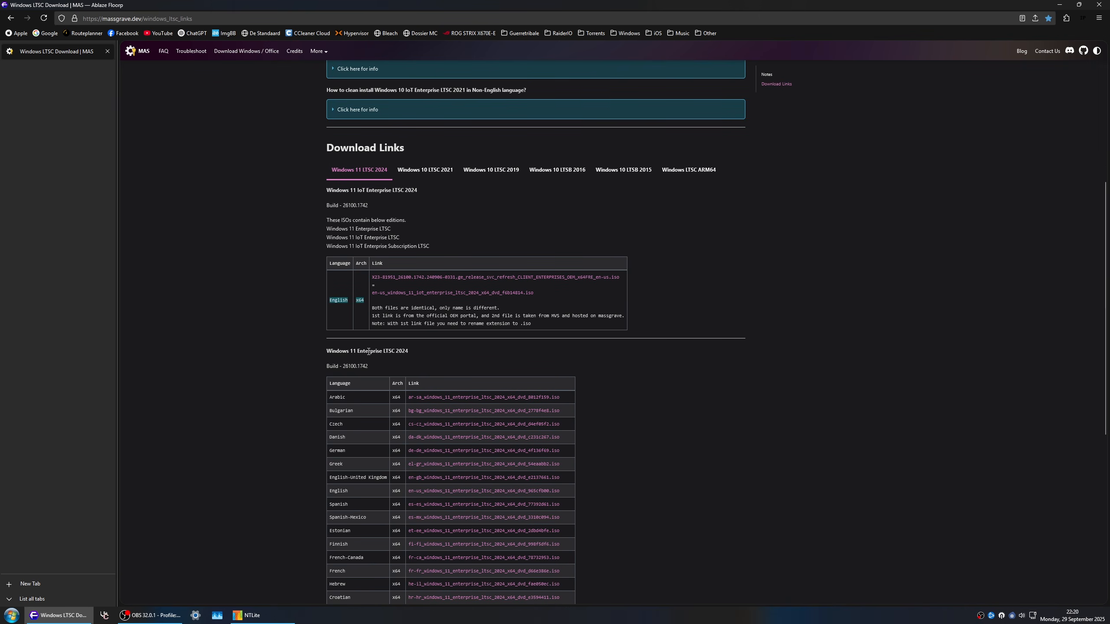
{"action": "mouse_move", "coordinate": [354, 351]}
{"action": "left_mouse_down"}
{"action": "mouse_move", "coordinate": [411, 354]}
{"action": "mouse_move", "coordinate": [346, 366]}
{"action": "left_mouse_up"}
{"action": "scroll", "coordinate": [430, 370], "scroll_direction": "down", "scroll_amount": 1}
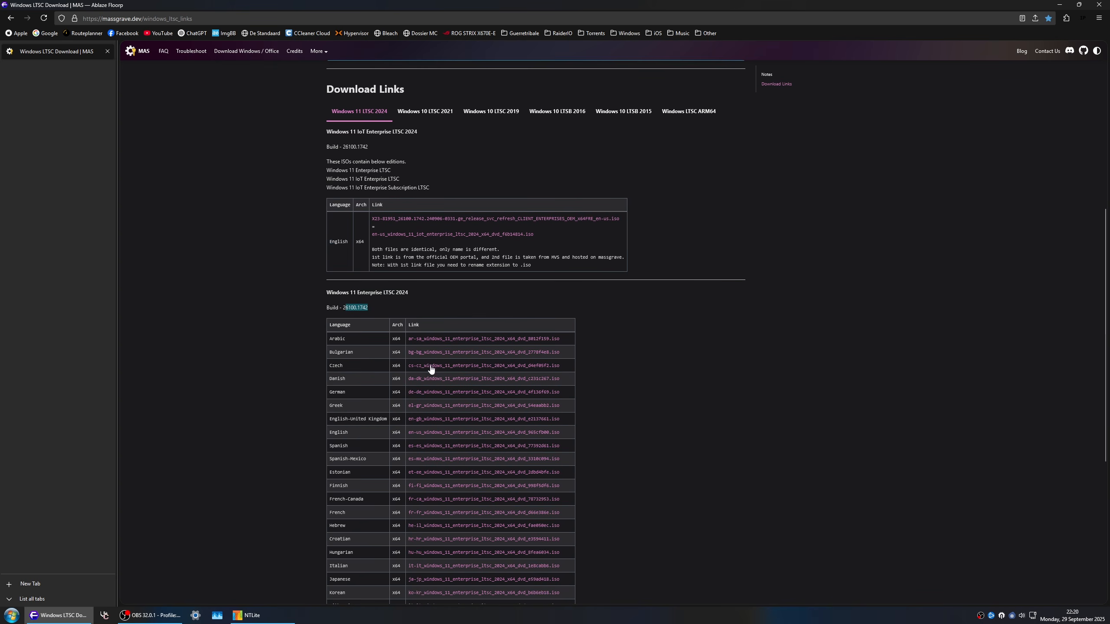
{"action": "scroll", "coordinate": [431, 369], "scroll_direction": "down", "scroll_amount": 3}
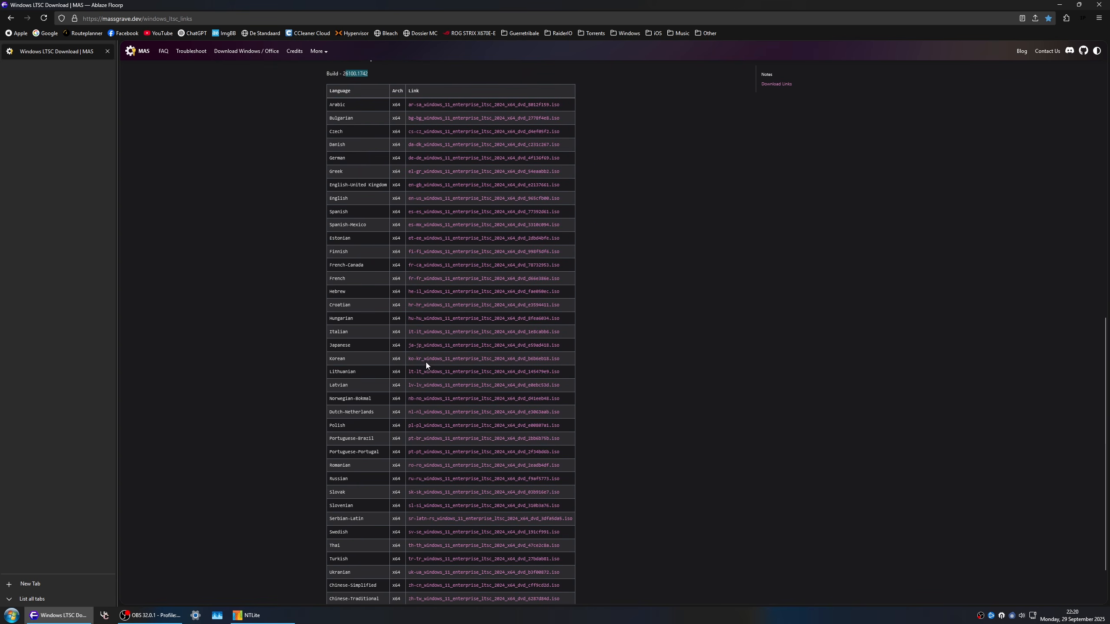
{"action": "scroll", "coordinate": [369, 177], "scroll_direction": "down", "scroll_amount": 3}
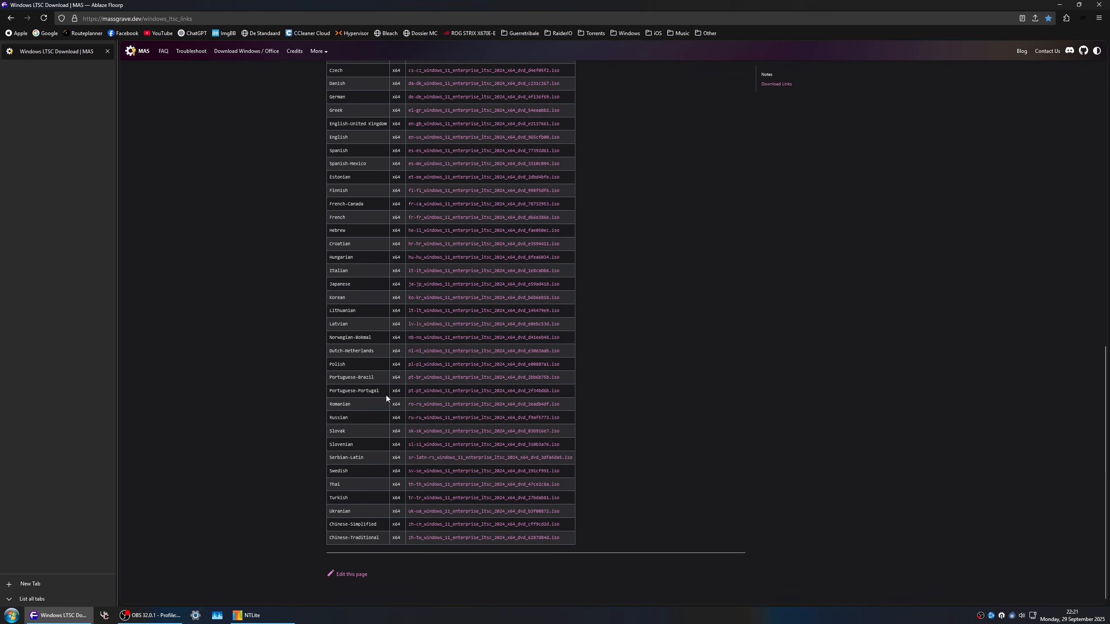
{"action": "scroll", "coordinate": [386, 396], "scroll_direction": "up", "scroll_amount": 3}
{"action": "scroll", "coordinate": [426, 247], "scroll_direction": "up", "scroll_amount": 3}
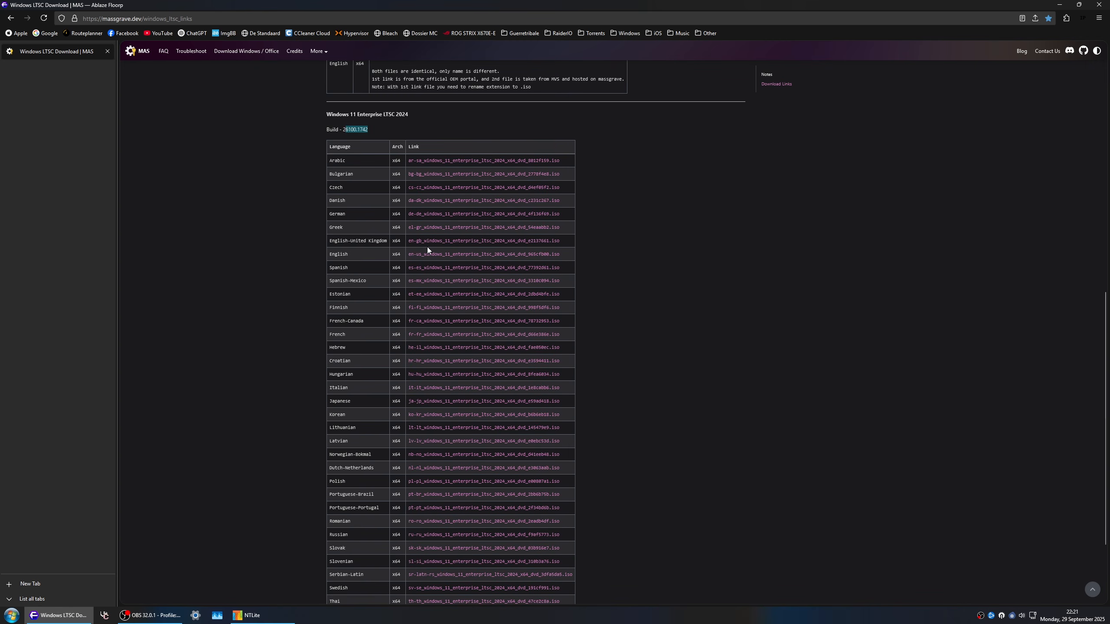
{"action": "scroll", "coordinate": [426, 247], "scroll_direction": "up", "scroll_amount": 3}
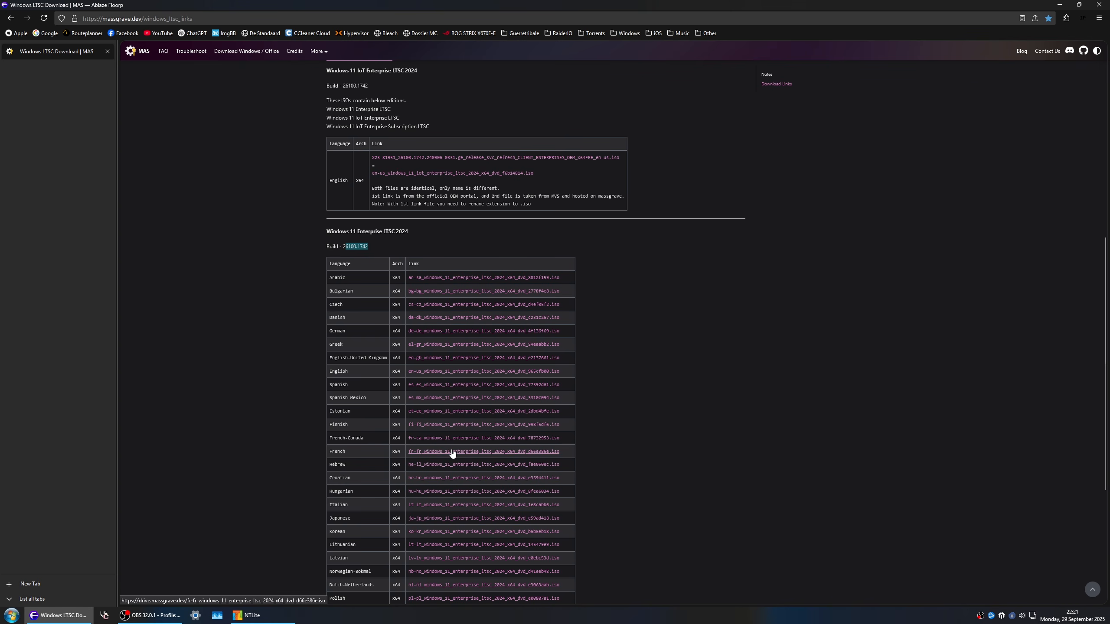
Step: Return to NTLite and remove both cscript slmgr.vbs commands (/upk and /ipk) from the after-logon tasks
{"action": "left_click", "coordinate": [262, 616]}
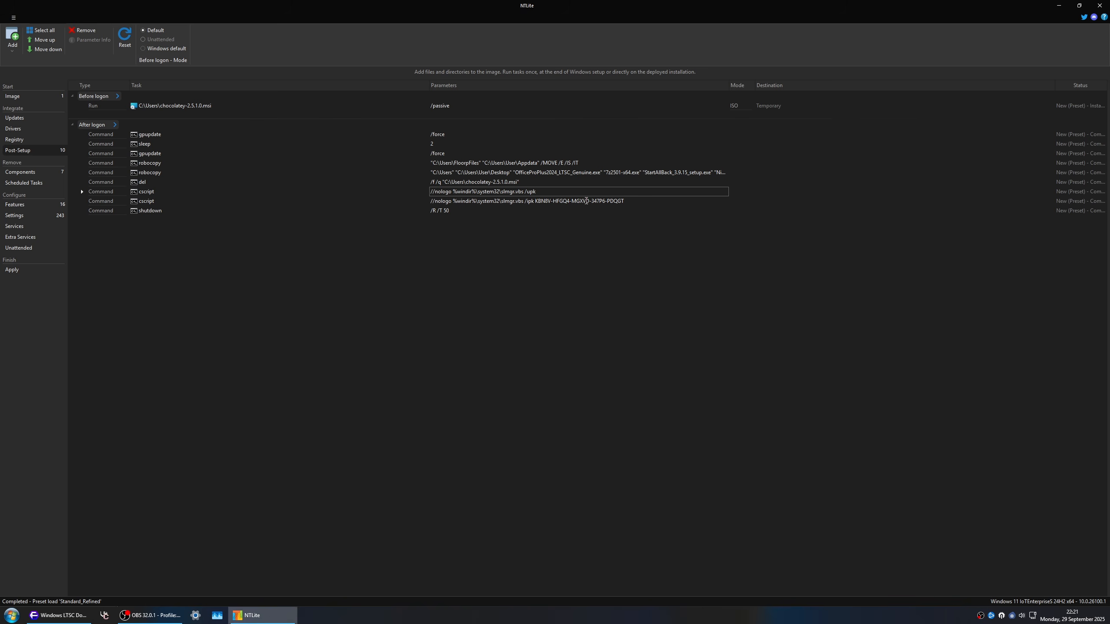
{"action": "left_click", "coordinate": [547, 201]}
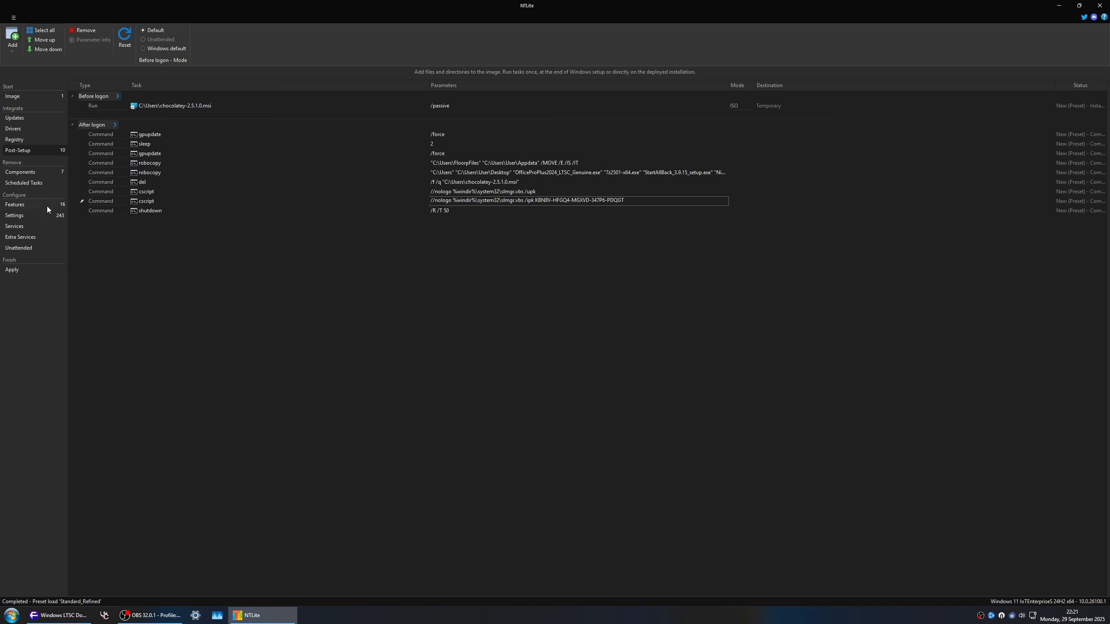
{"action": "left_click", "coordinate": [472, 192]}
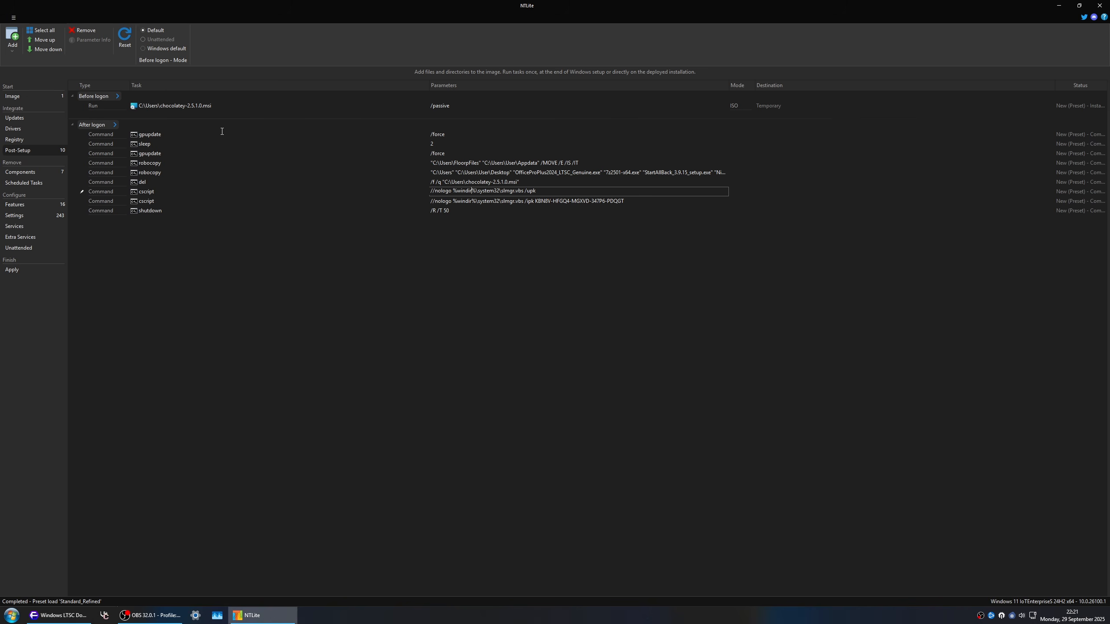
{"action": "left_click", "coordinate": [86, 30]}
{"action": "left_click", "coordinate": [487, 192]}
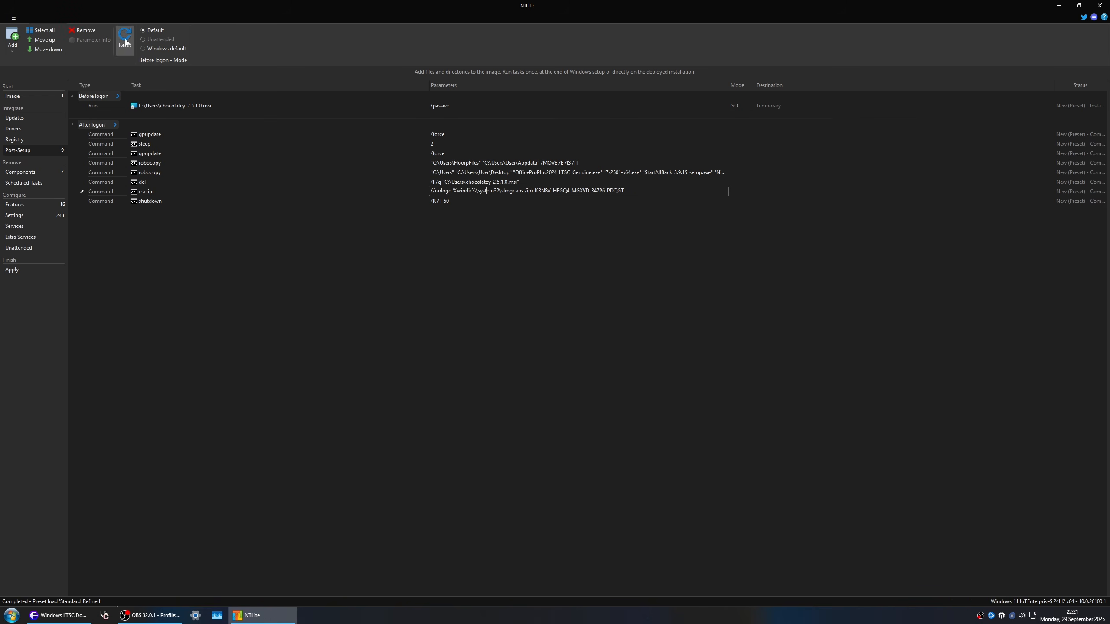
{"action": "left_click", "coordinate": [88, 30]}
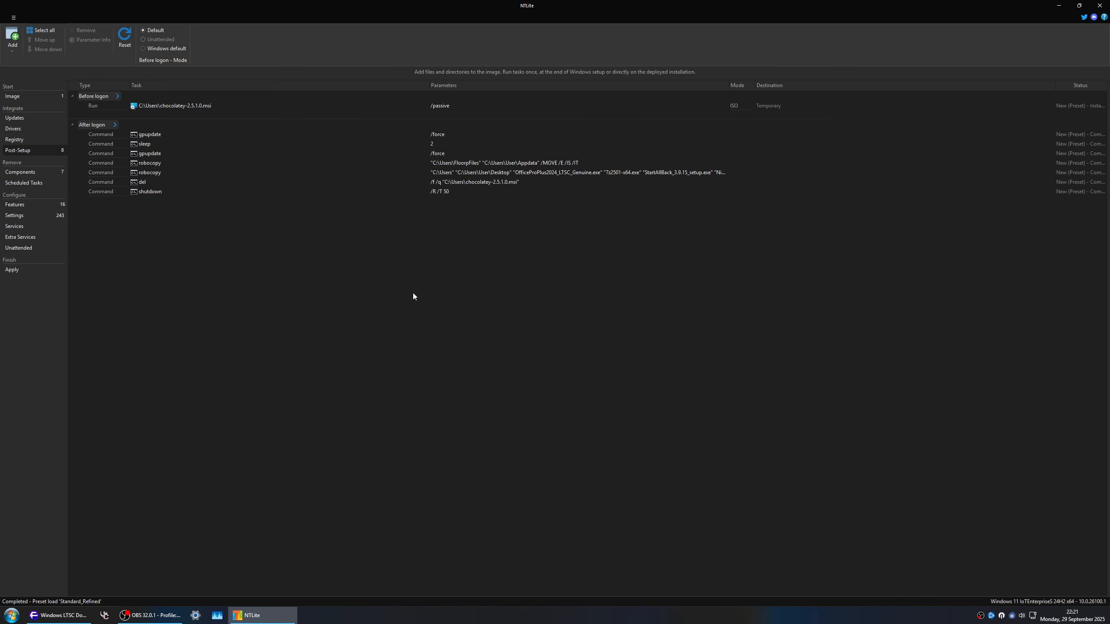
Step: Filter the components by "winsxs", mark Manifest Backup (WinSxS\Backup) for removal, and clear the filter
{"action": "left_click", "coordinate": [52, 172]}
{"action": "left_click", "coordinate": [121, 97]}
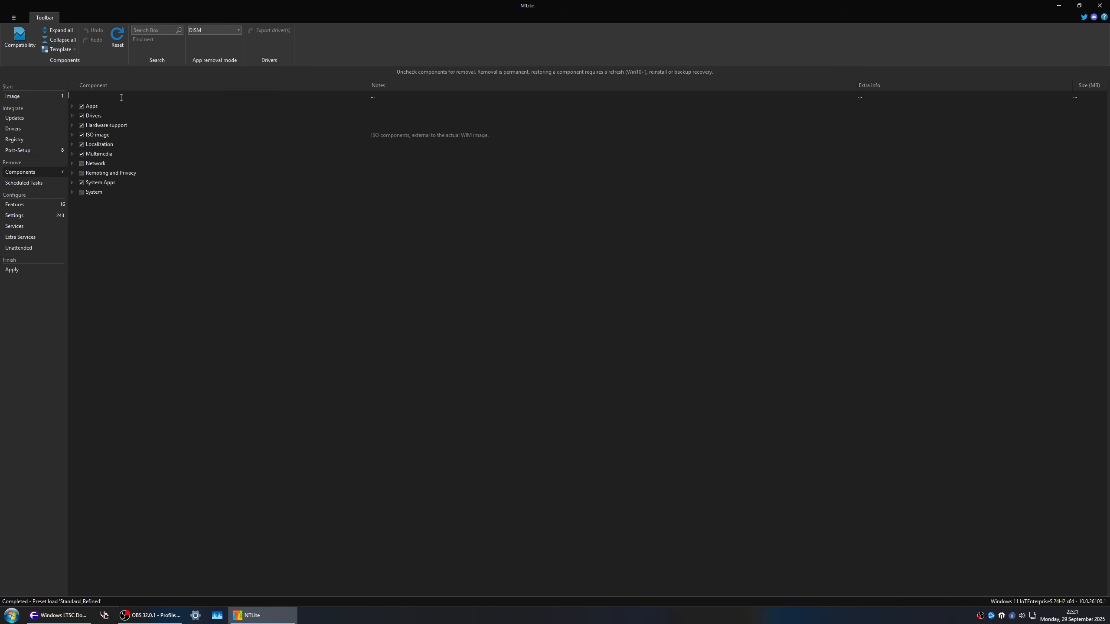
{"action": "type", "text": "winsxs"}
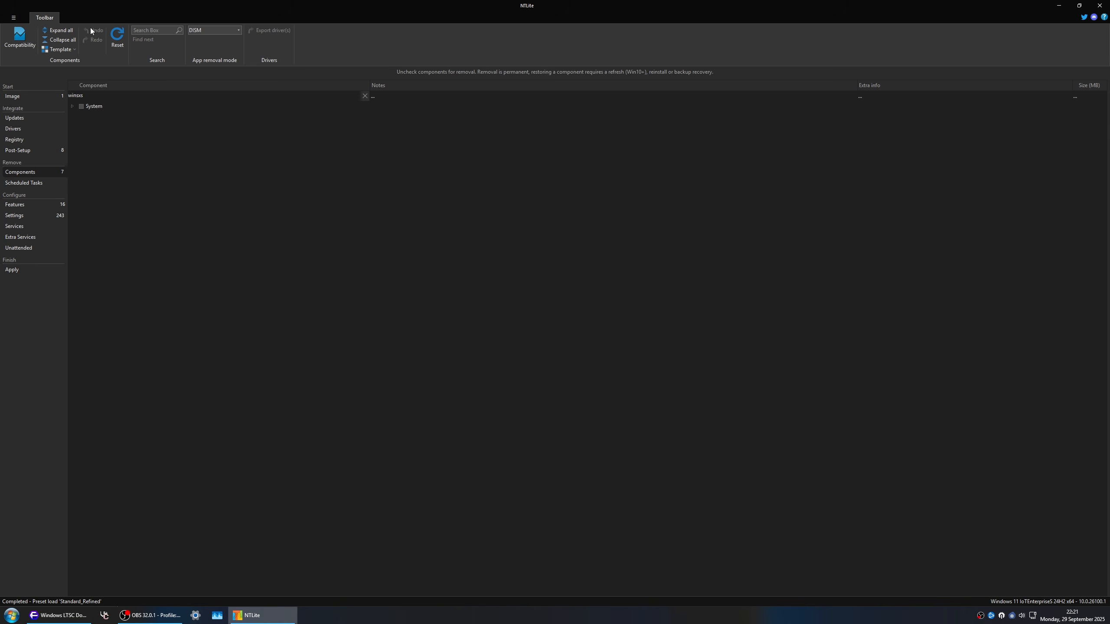
{"action": "left_click", "coordinate": [61, 30]}
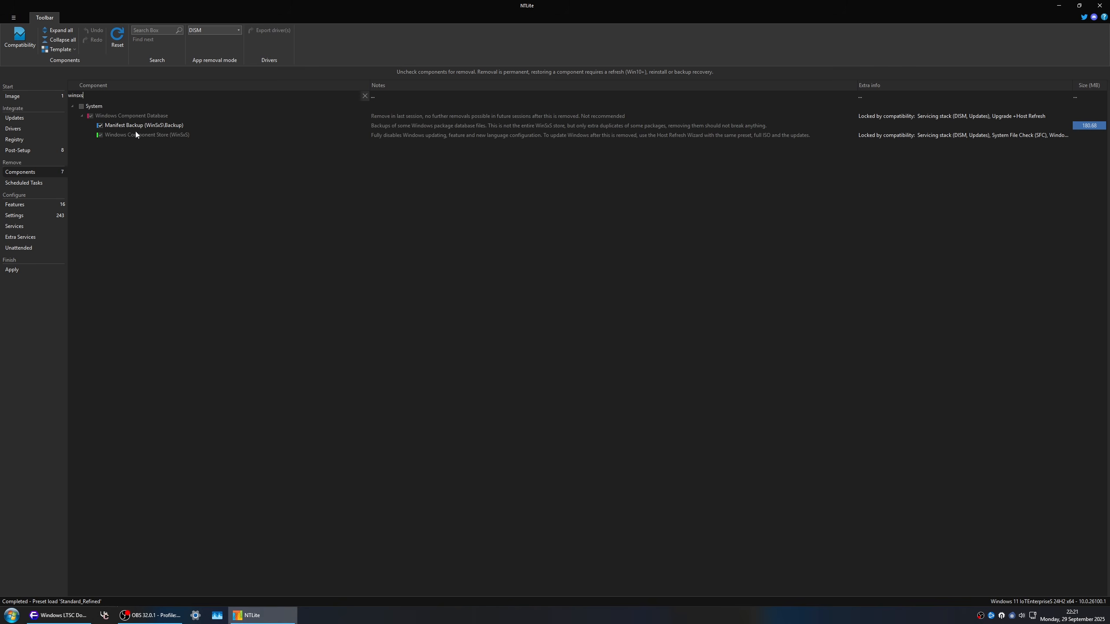
{"action": "left_click", "coordinate": [100, 125]}
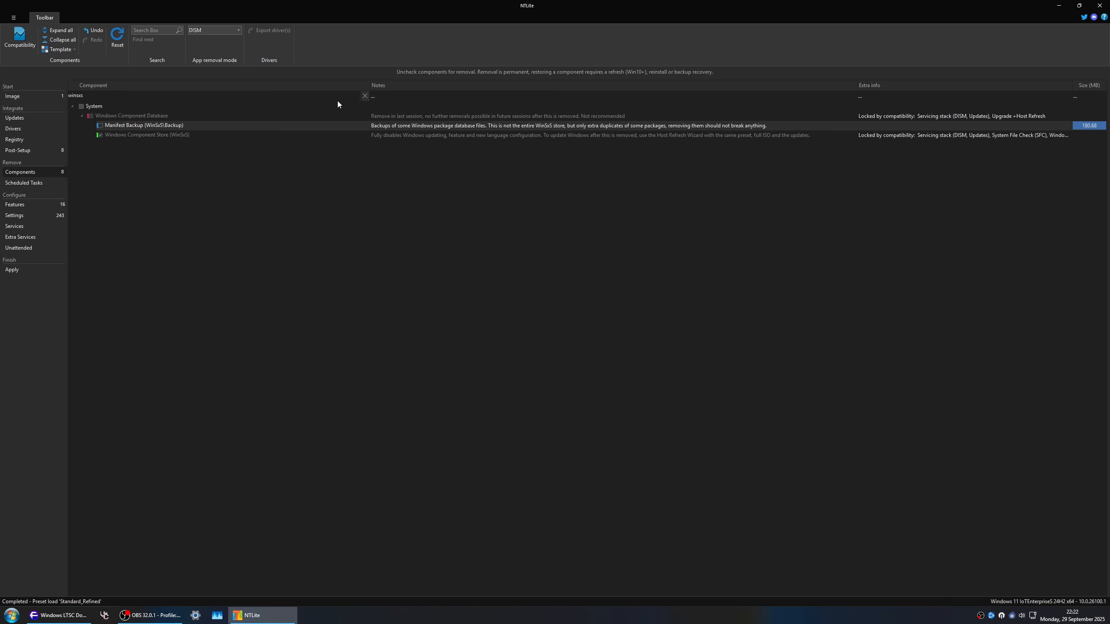
{"action": "left_click", "coordinate": [365, 96]}
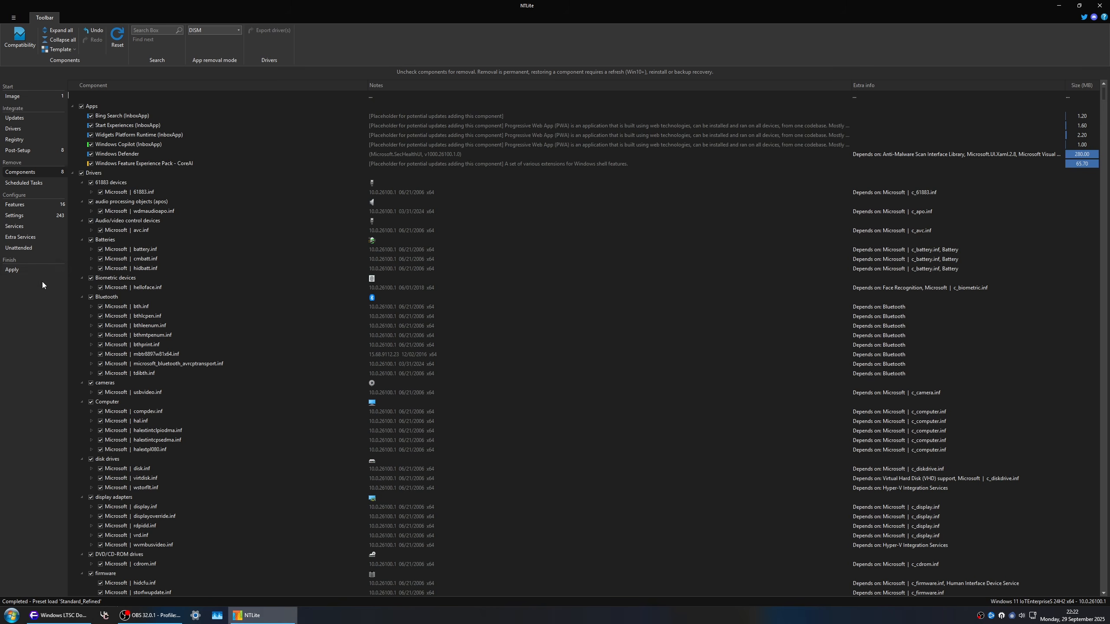
Step: Review the pending component removals and post-setup additions in the image's task overview
{"action": "left_click", "coordinate": [22, 270]}
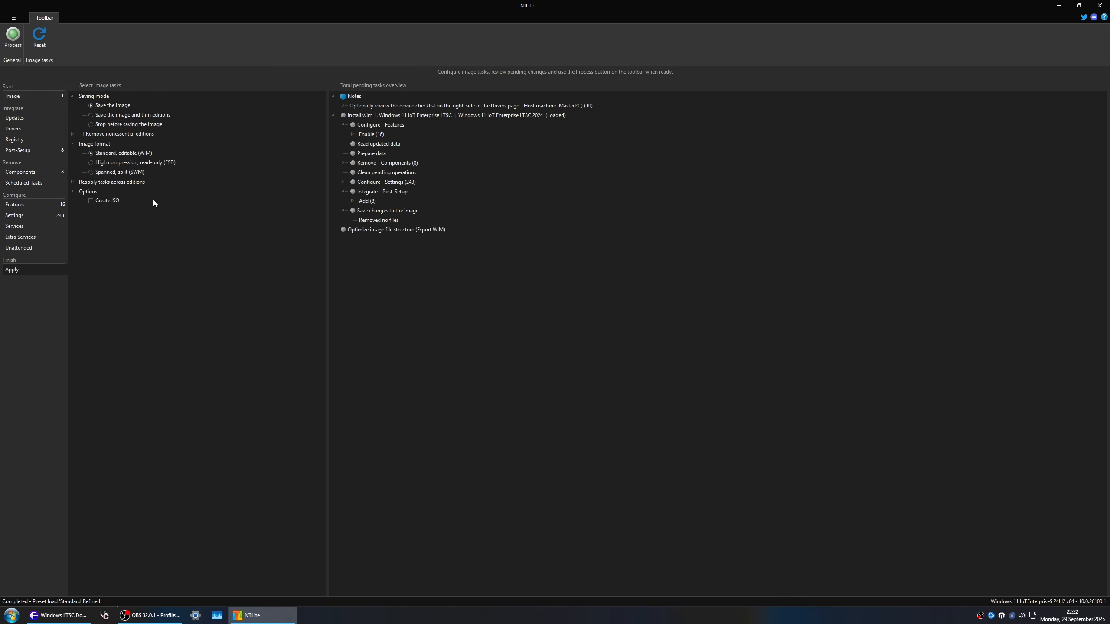
{"action": "left_click", "coordinate": [344, 163]}
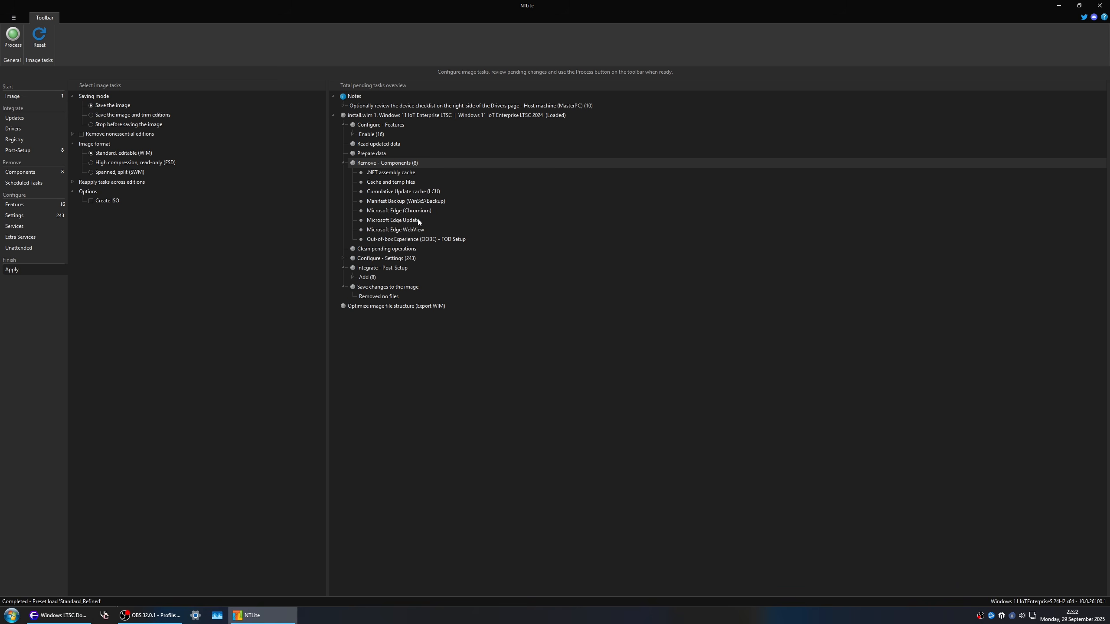
{"action": "left_click", "coordinate": [439, 242]}
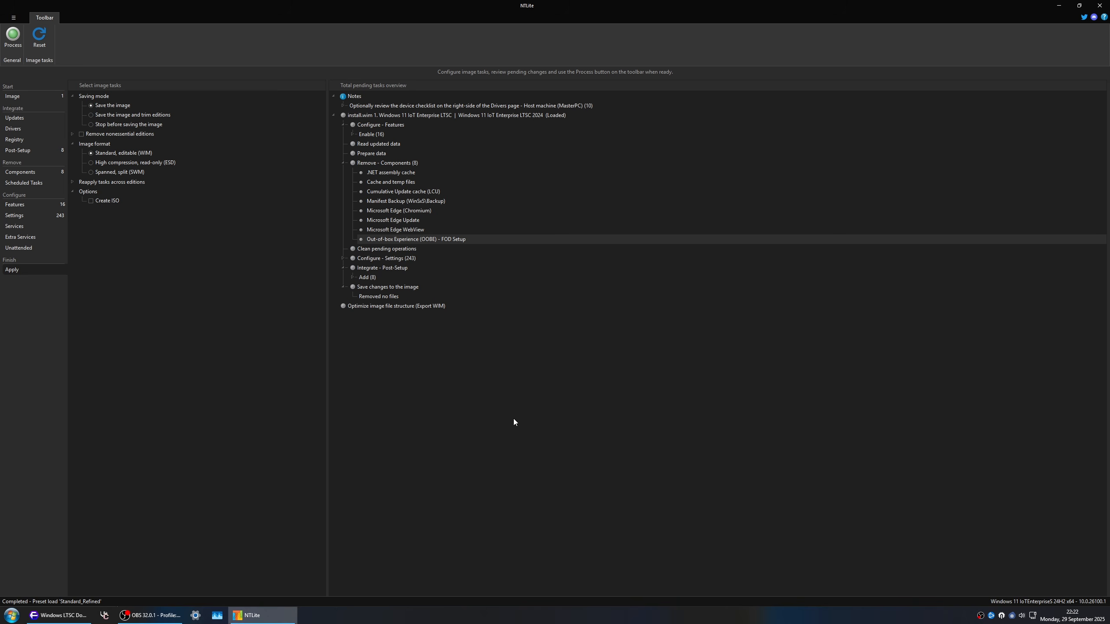
{"action": "left_click", "coordinate": [352, 278]}
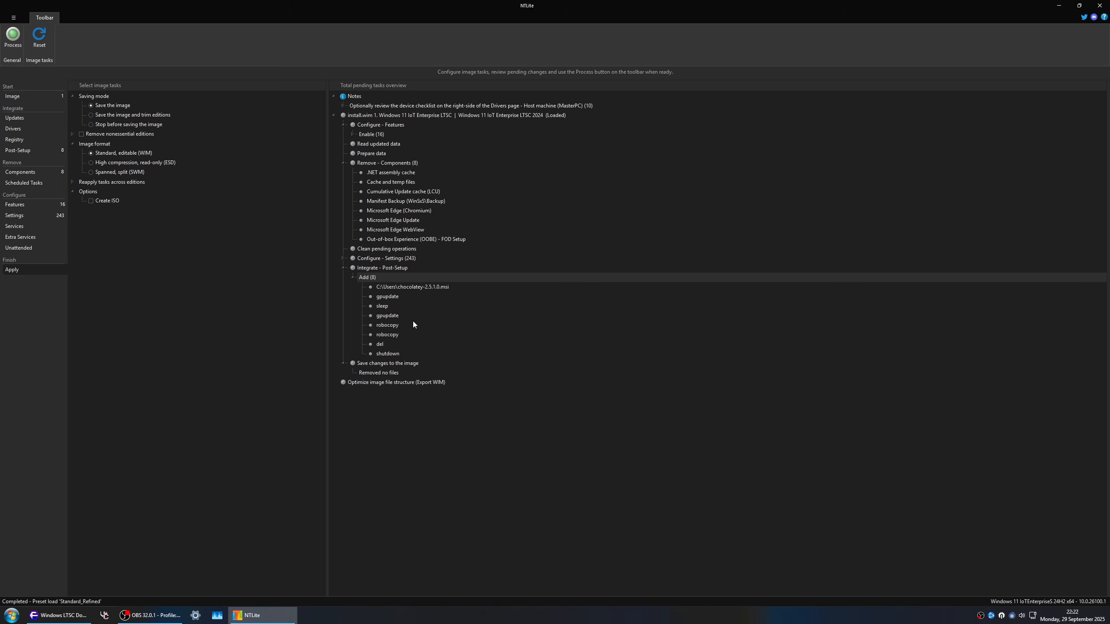
Step: Add the directory !regfiles_pw_reg from A:\Windows Deployment Kit to the registry integration queue
{"action": "left_click", "coordinate": [25, 141]}
{"action": "left_click", "coordinate": [13, 52]}
{"action": "mouse_move", "coordinate": [33, 70]}
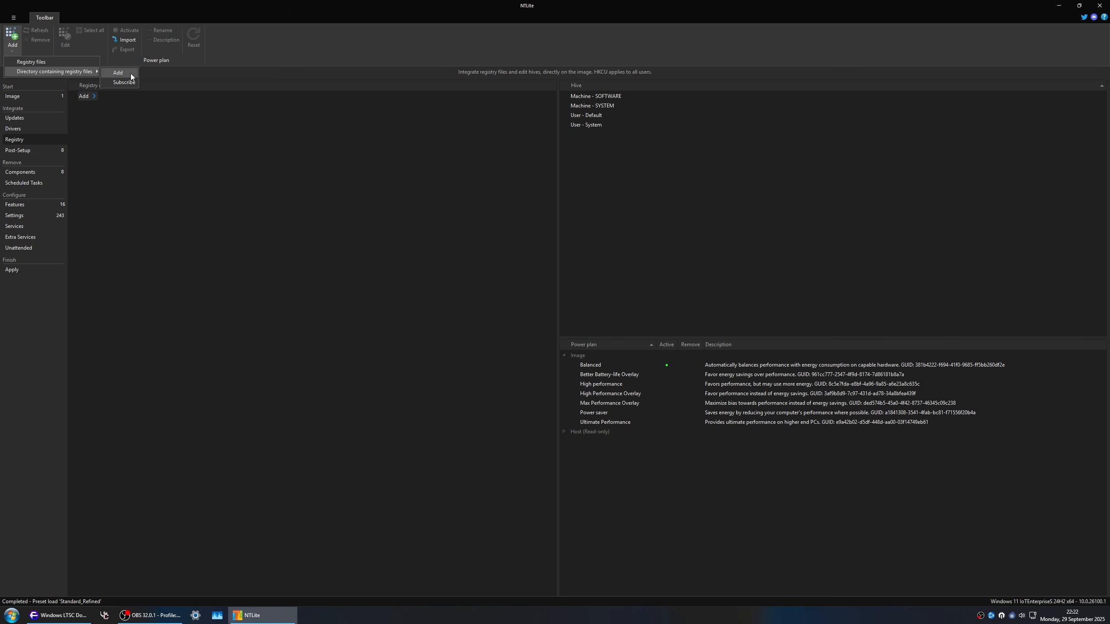
{"action": "left_click", "coordinate": [130, 74]}
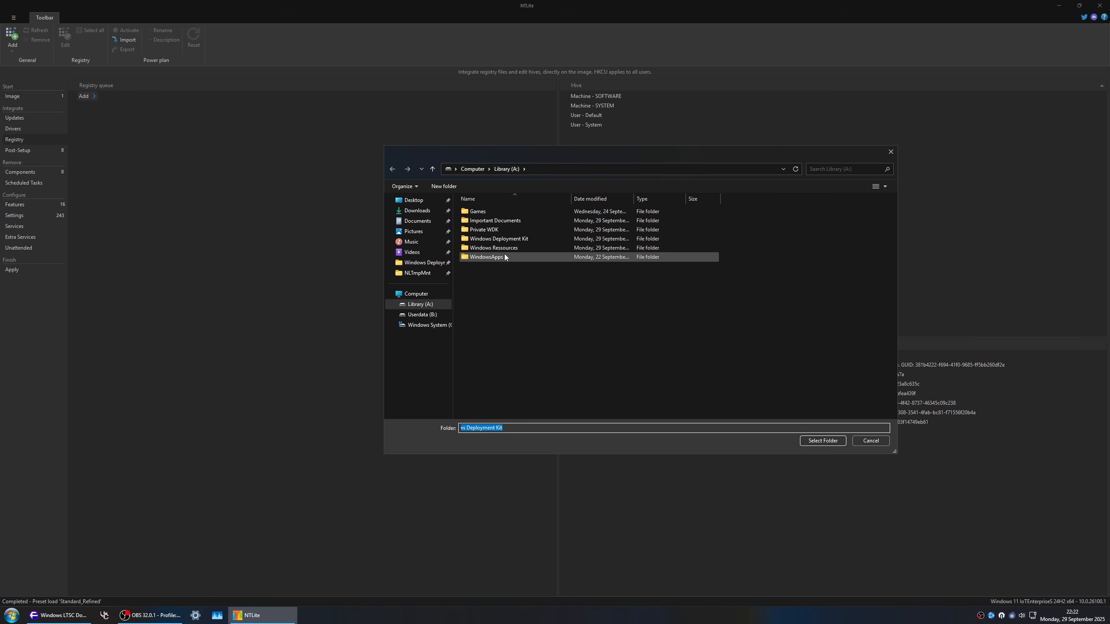
{"action": "double_click", "coordinate": [512, 239]}
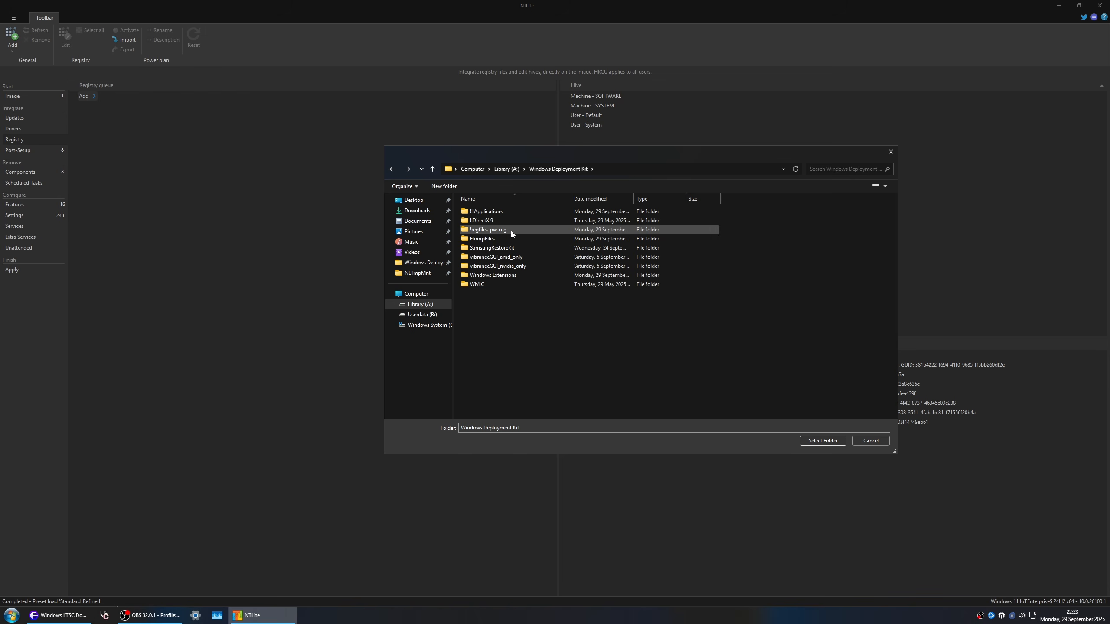
{"action": "left_click", "coordinate": [506, 229]}
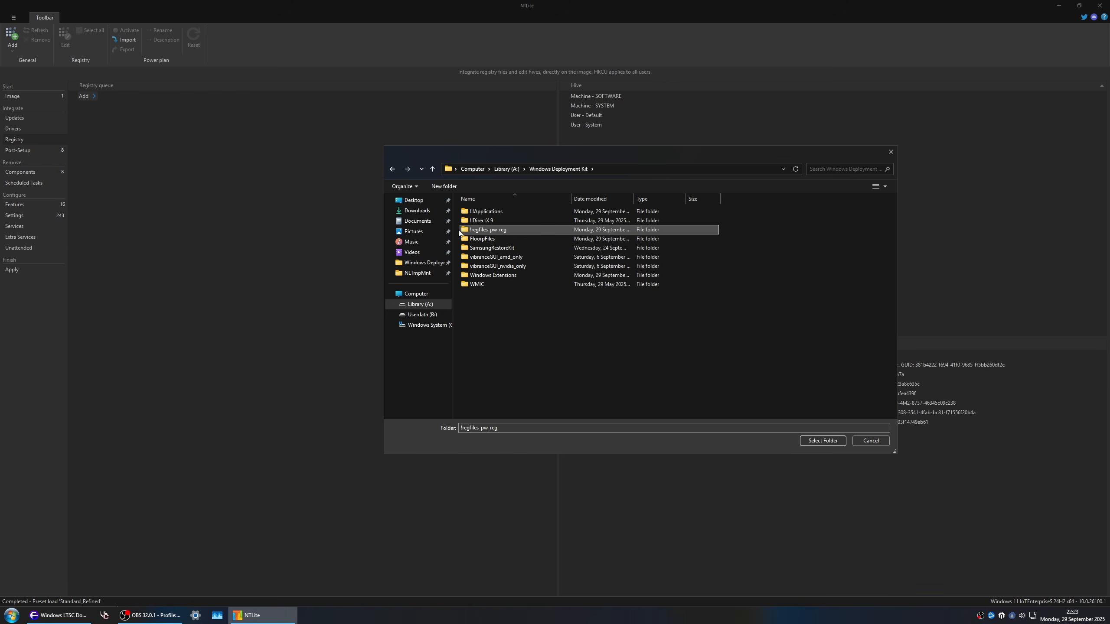
{"action": "left_click", "coordinate": [823, 443]}
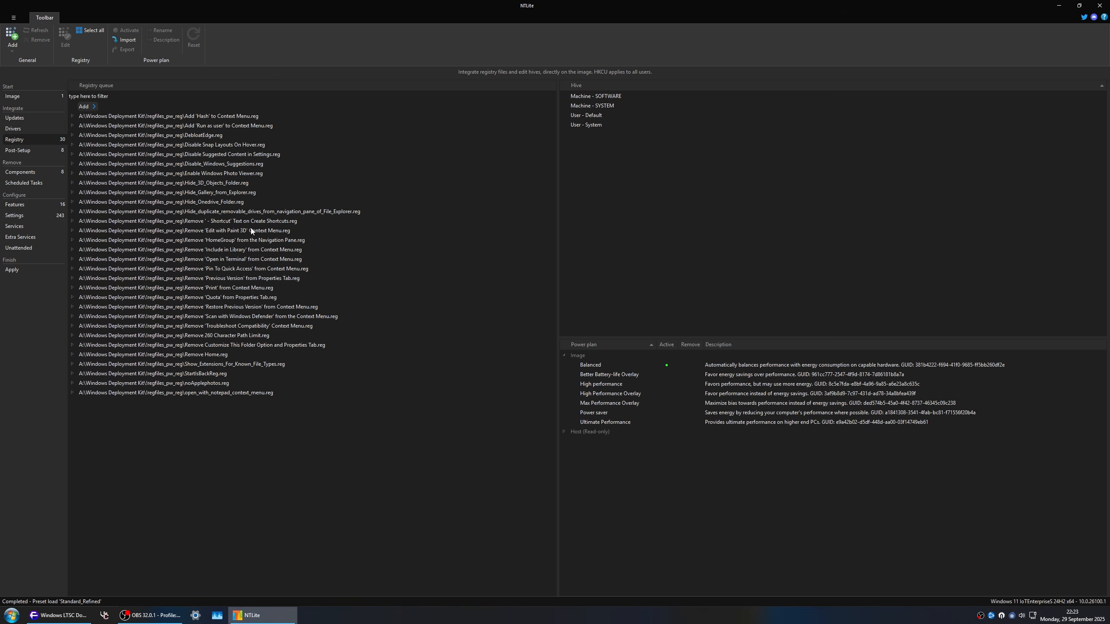
Step: Import the host's Maximum Performance power plan into the image
{"action": "left_click", "coordinate": [564, 431]}
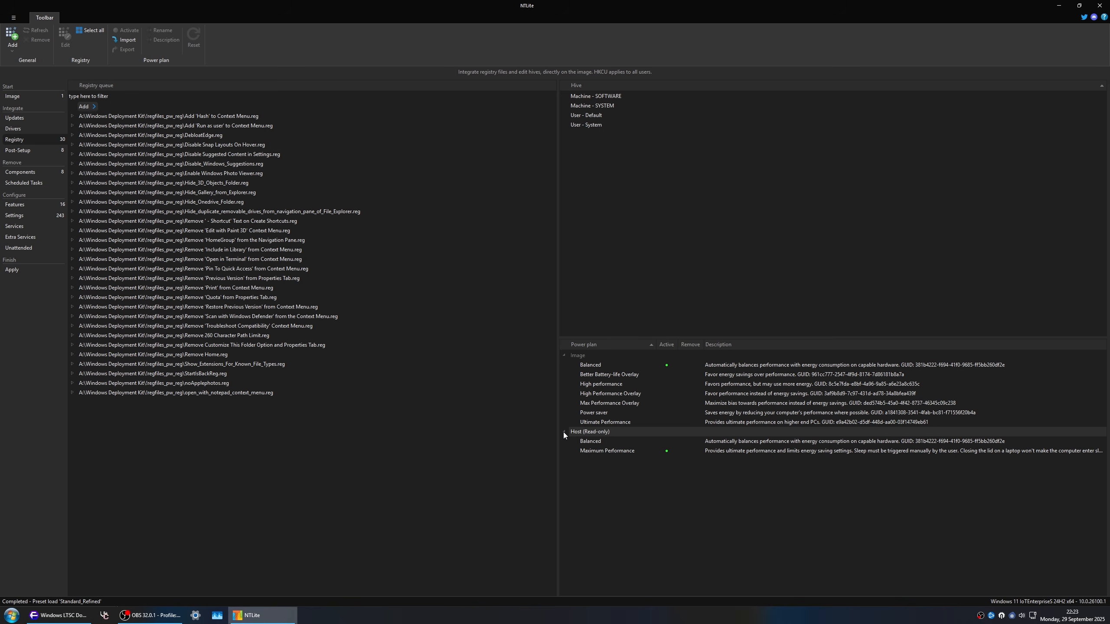
{"action": "right_click", "coordinate": [641, 452]}
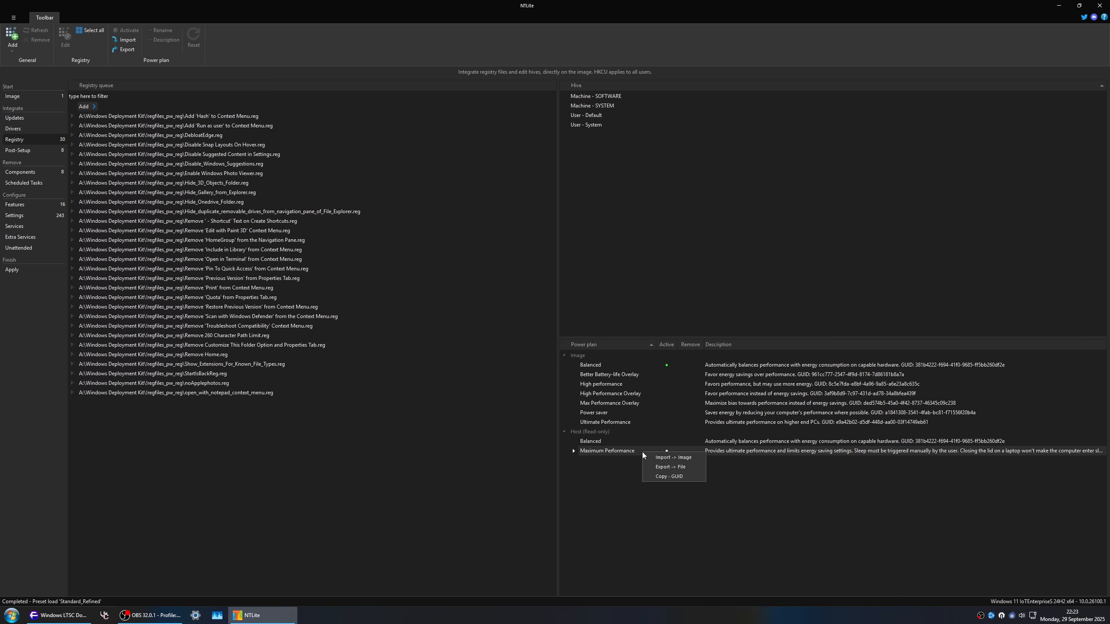
{"action": "left_click", "coordinate": [673, 457]}
Step: Mark the image's Better Battery-life Overlay, High performance, High Performance Overlay, Max Performance Overlay, Power saver and Ultimate Performance power plans for removal
{"action": "left_click", "coordinate": [606, 356]}
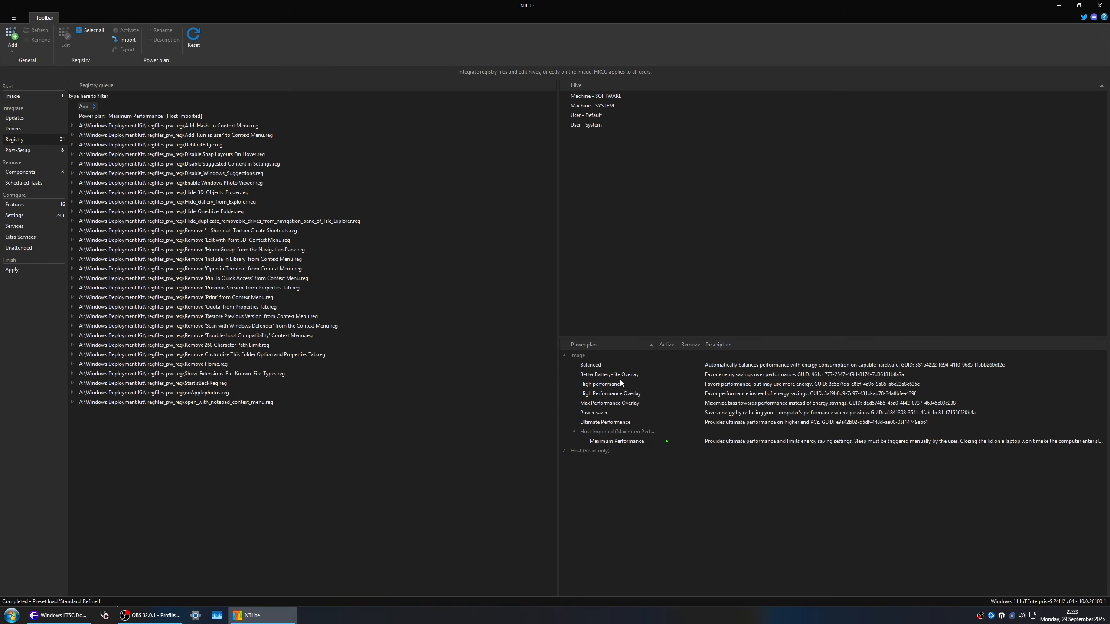
{"action": "right_click", "coordinate": [617, 375]}
{"action": "left_click", "coordinate": [635, 432]}
{"action": "right_click", "coordinate": [630, 384]}
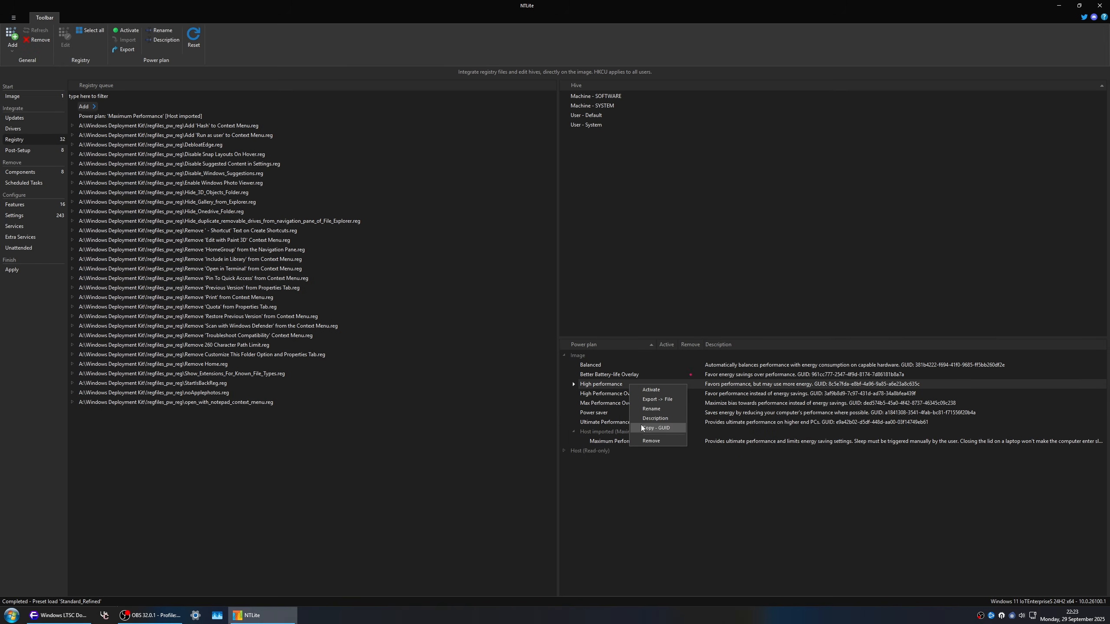
{"action": "left_click", "coordinate": [651, 441]}
{"action": "right_click", "coordinate": [621, 390]}
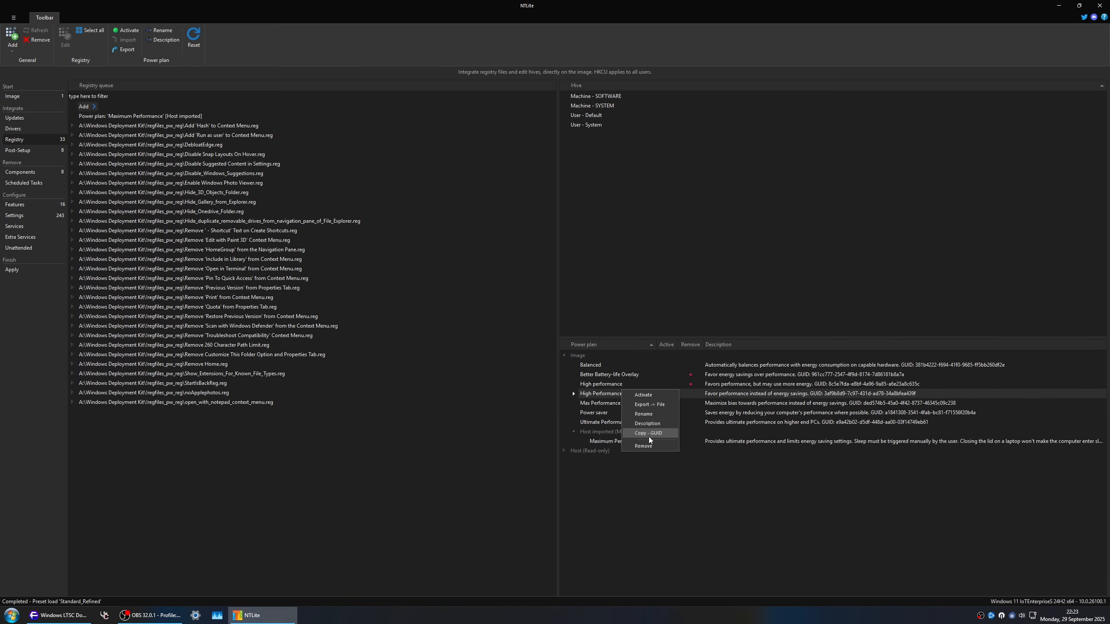
{"action": "left_click", "coordinate": [650, 446]}
{"action": "right_click", "coordinate": [630, 403]}
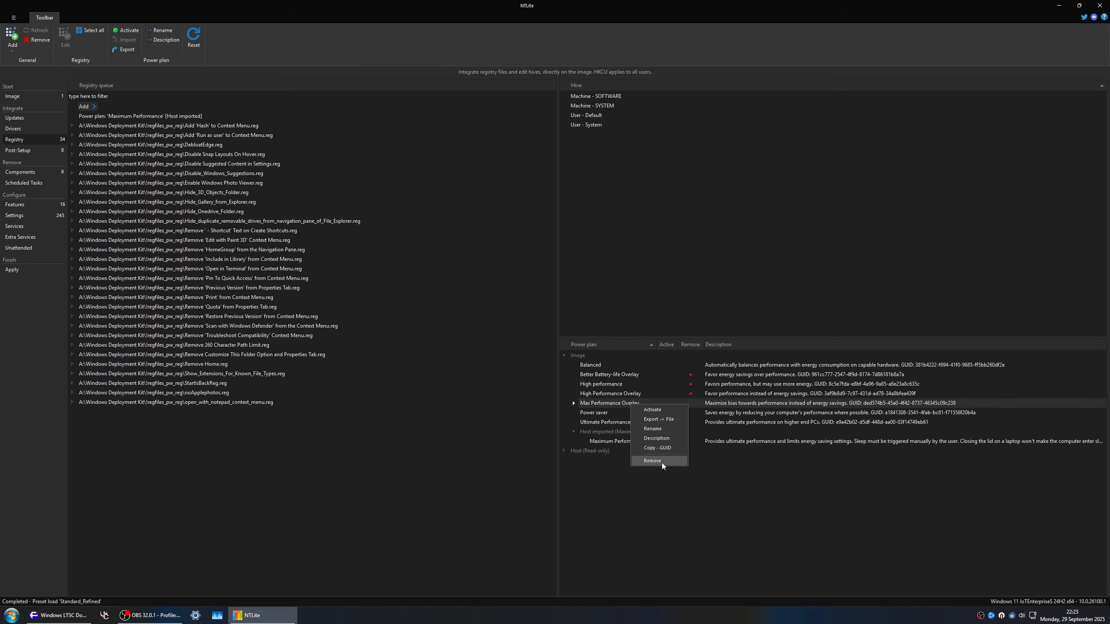
{"action": "left_click", "coordinate": [652, 461]}
{"action": "right_click", "coordinate": [615, 415]}
{"action": "left_click", "coordinate": [645, 472]}
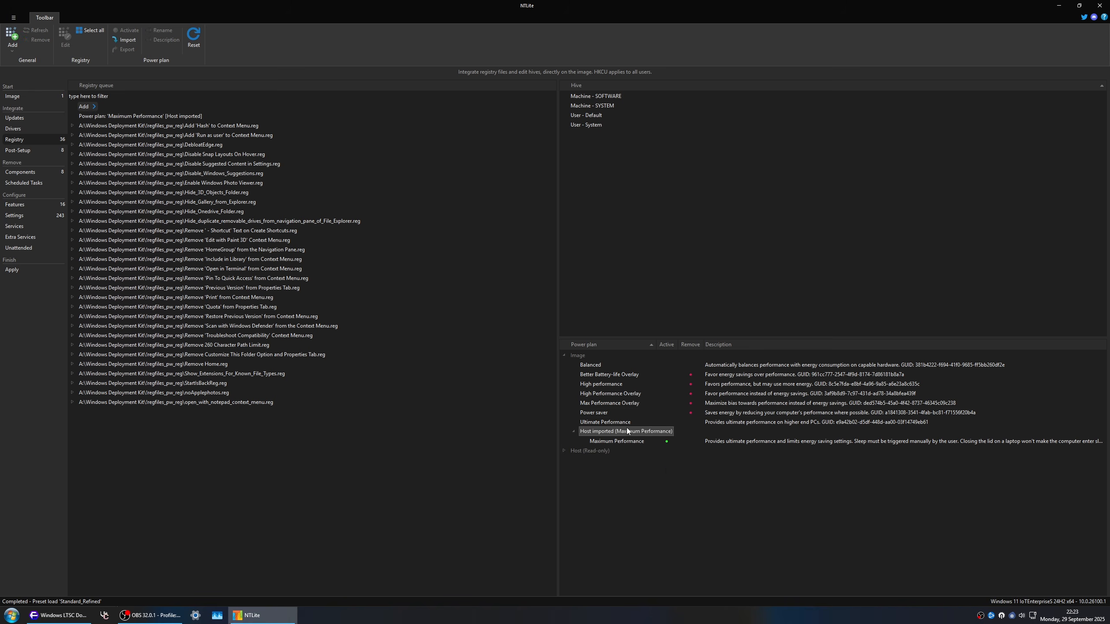
{"action": "right_click", "coordinate": [621, 421]}
{"action": "left_click", "coordinate": [649, 479]}
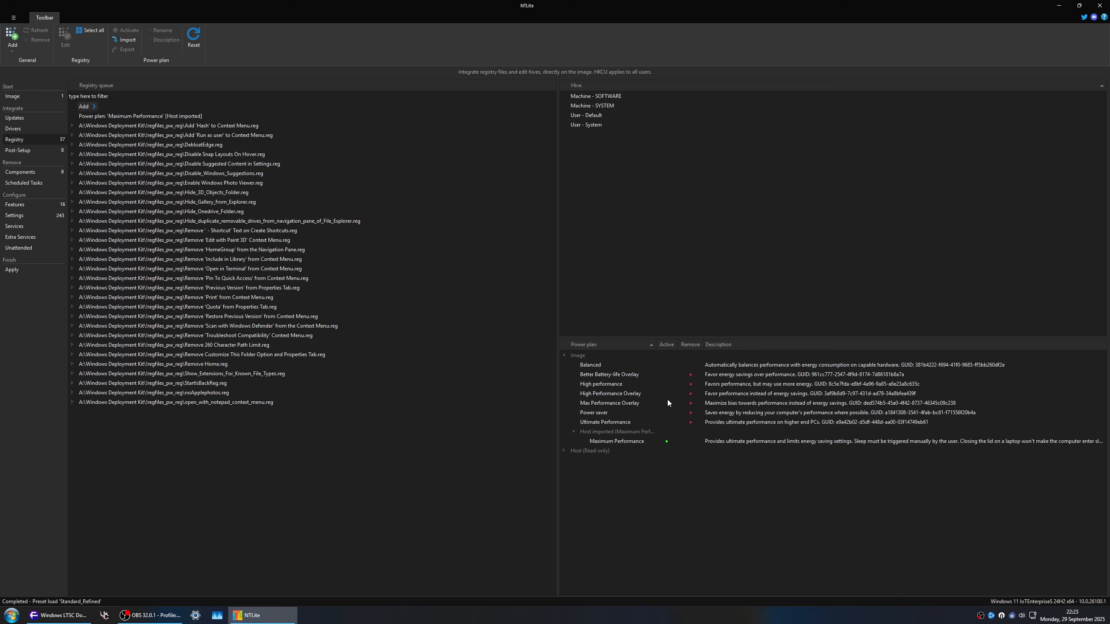
{"action": "left_click", "coordinate": [605, 368]}
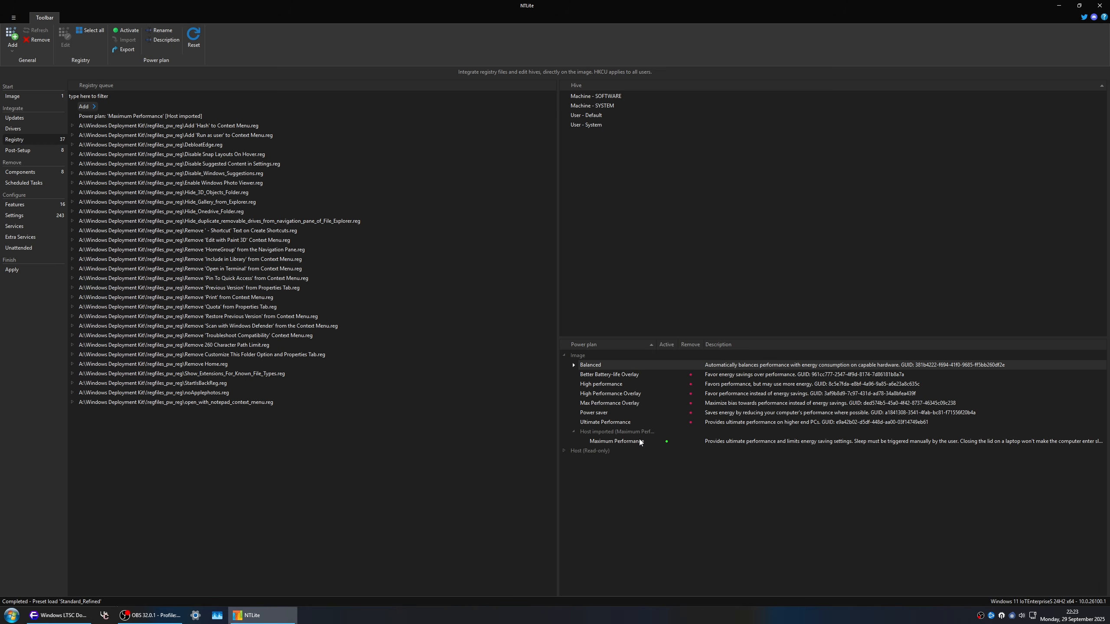
{"action": "left_click", "coordinate": [661, 443]}
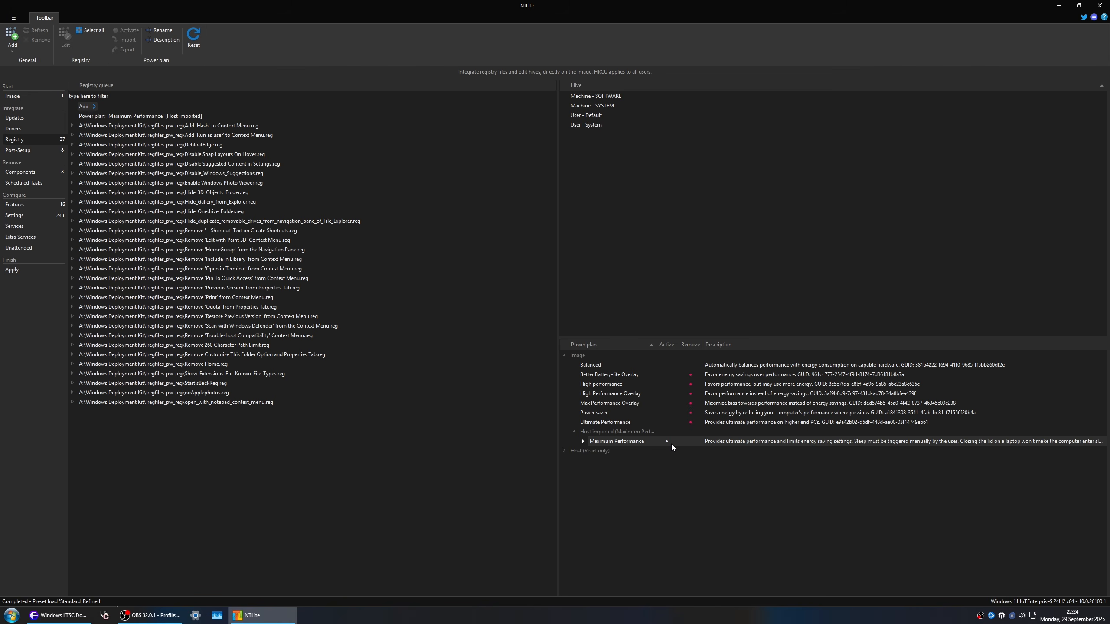
{"action": "left_click", "coordinate": [734, 362]}
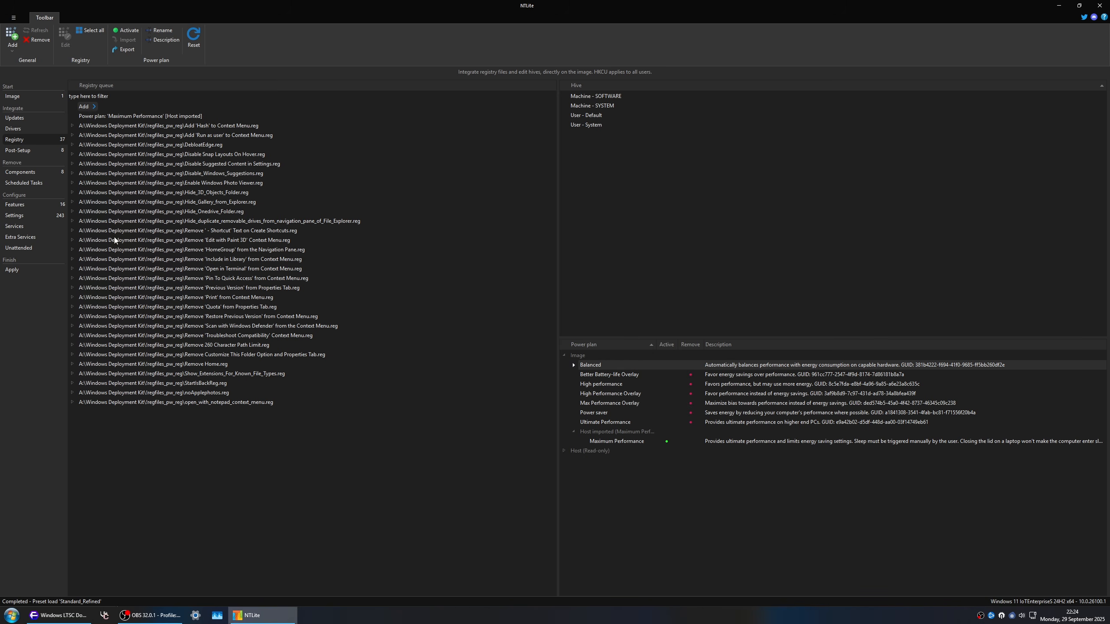
Step: Add the Windows Extensions directory from A:\Windows Deployment Kit to the update package queue
{"action": "left_click", "coordinate": [19, 122]}
{"action": "left_click", "coordinate": [12, 38]}
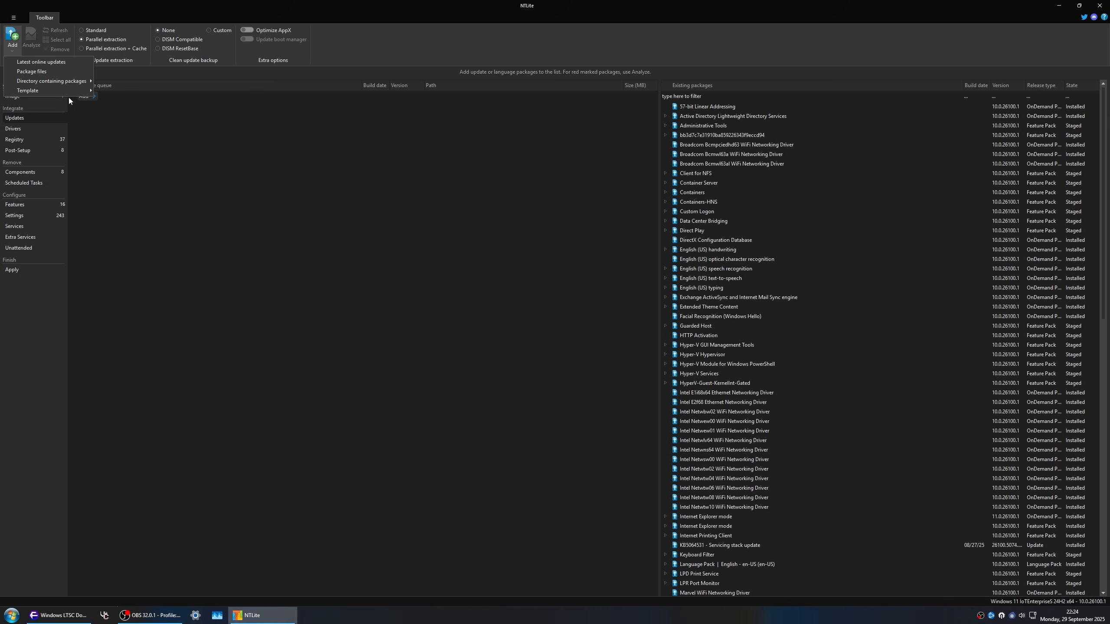
{"action": "mouse_move", "coordinate": [83, 81]}
{"action": "left_click", "coordinate": [116, 83]}
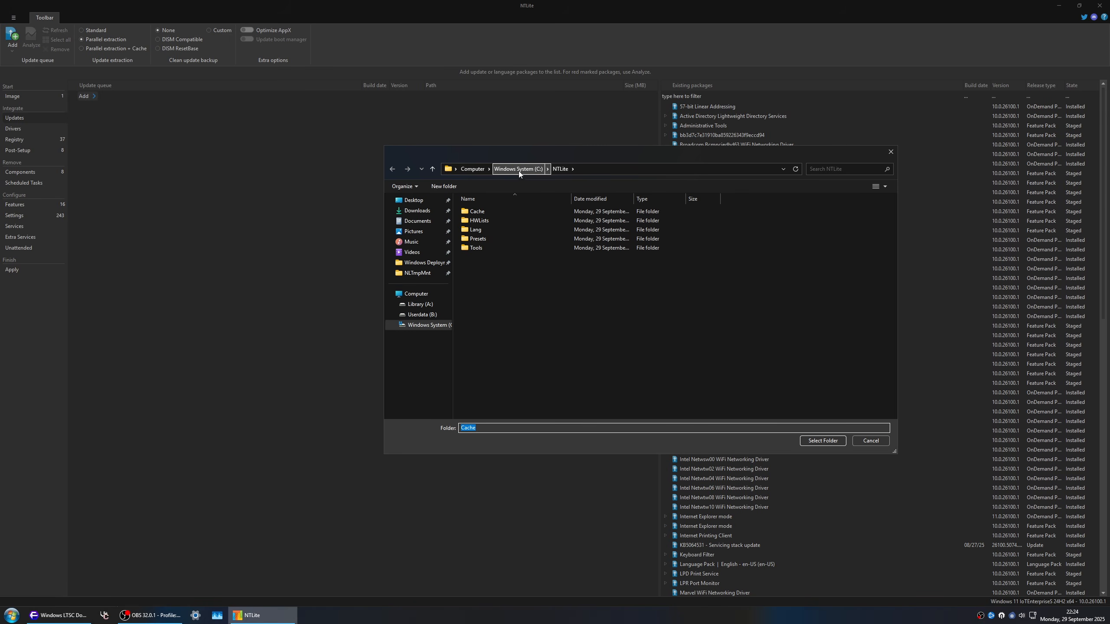
{"action": "left_click", "coordinate": [422, 262]}
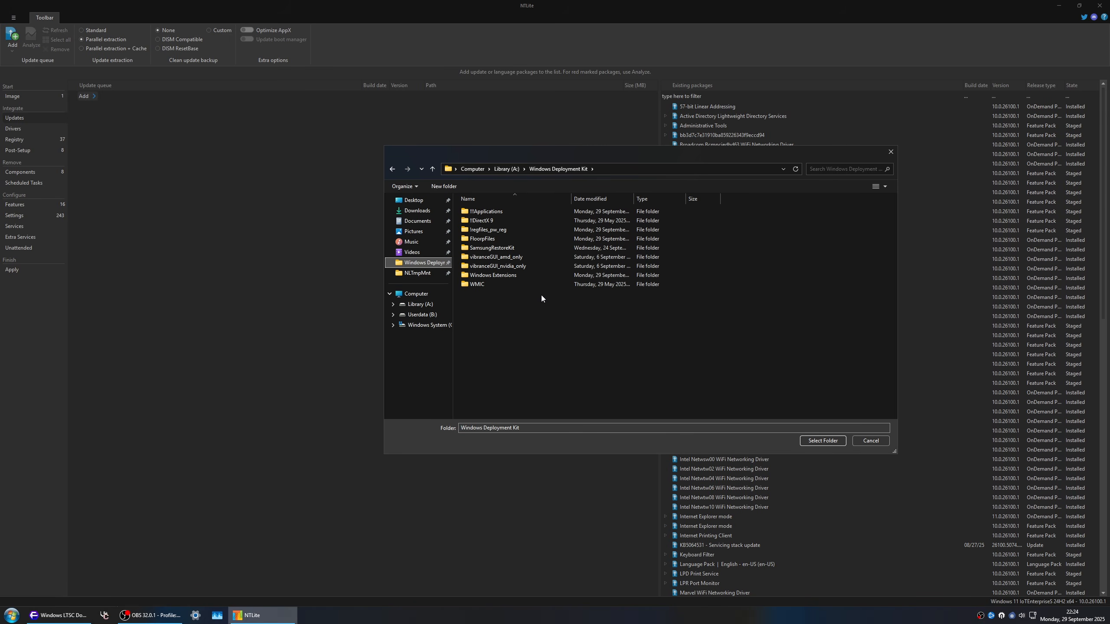
{"action": "left_click", "coordinate": [507, 276]}
{"action": "left_click", "coordinate": [821, 441]}
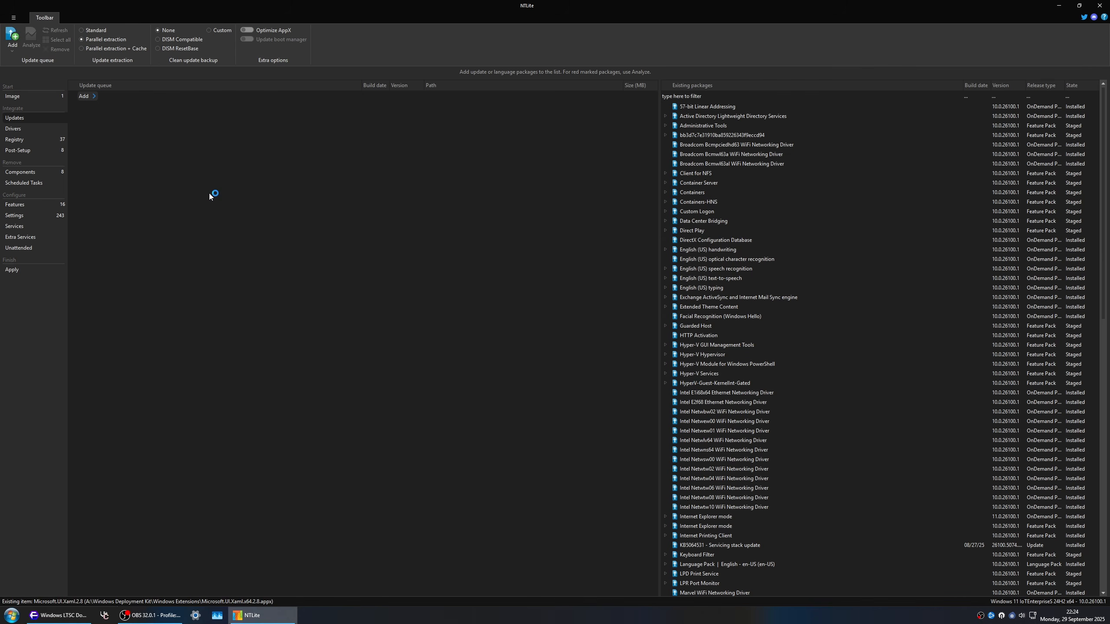
{"action": "left_click", "coordinate": [657, 374]}
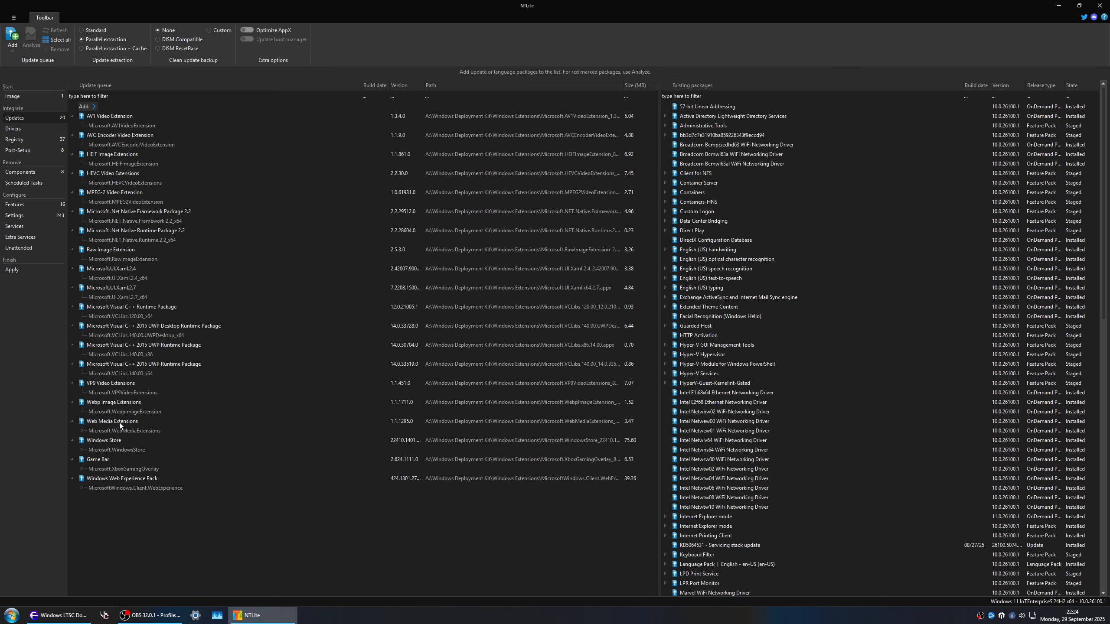
Step: Examine the queued Windows Store, Game Bar and Windows Web Experience Pack packages, including the dependencies of MicrosoftWindows.Client.WebExperience
{"action": "left_click", "coordinate": [124, 439]}
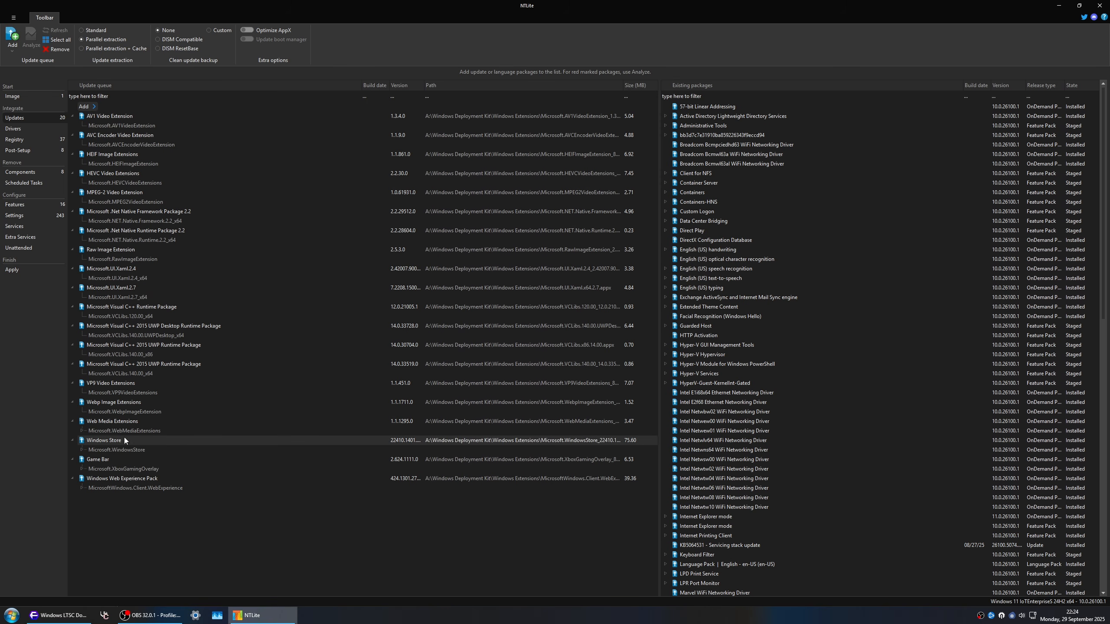
{"action": "left_click", "coordinate": [105, 462]}
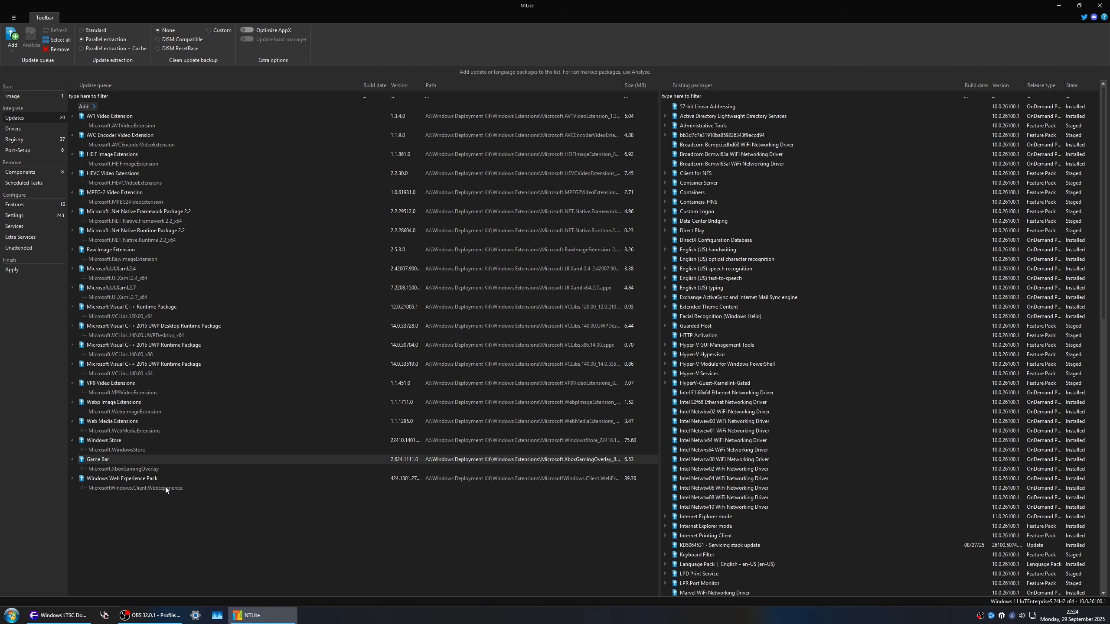
{"action": "left_click", "coordinate": [139, 480]}
{"action": "left_click", "coordinate": [81, 488]}
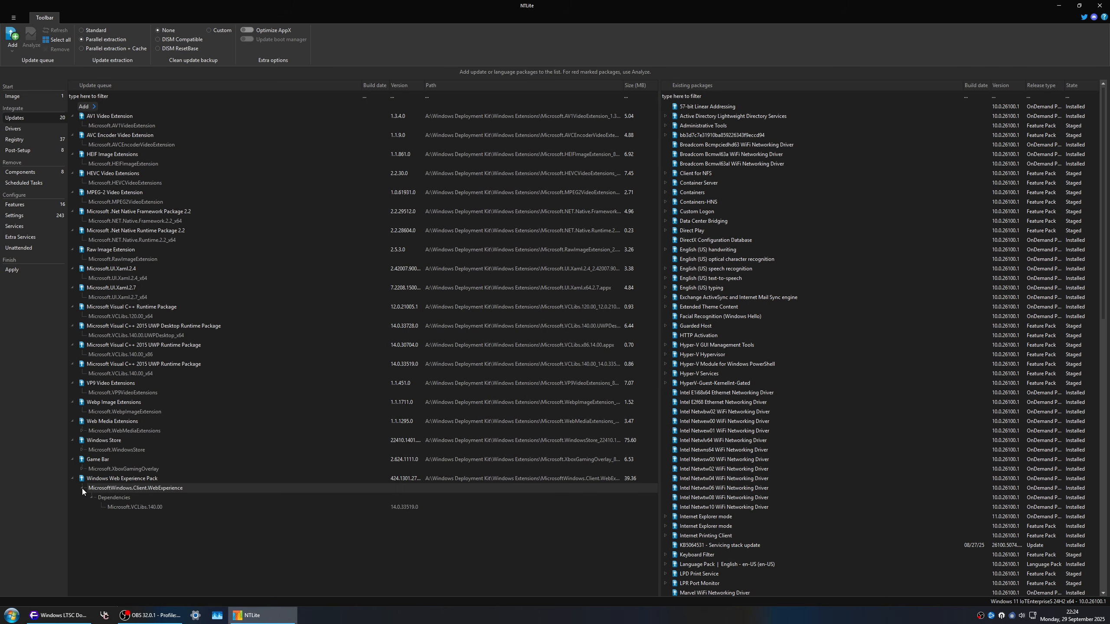
{"action": "left_click", "coordinate": [177, 477]}
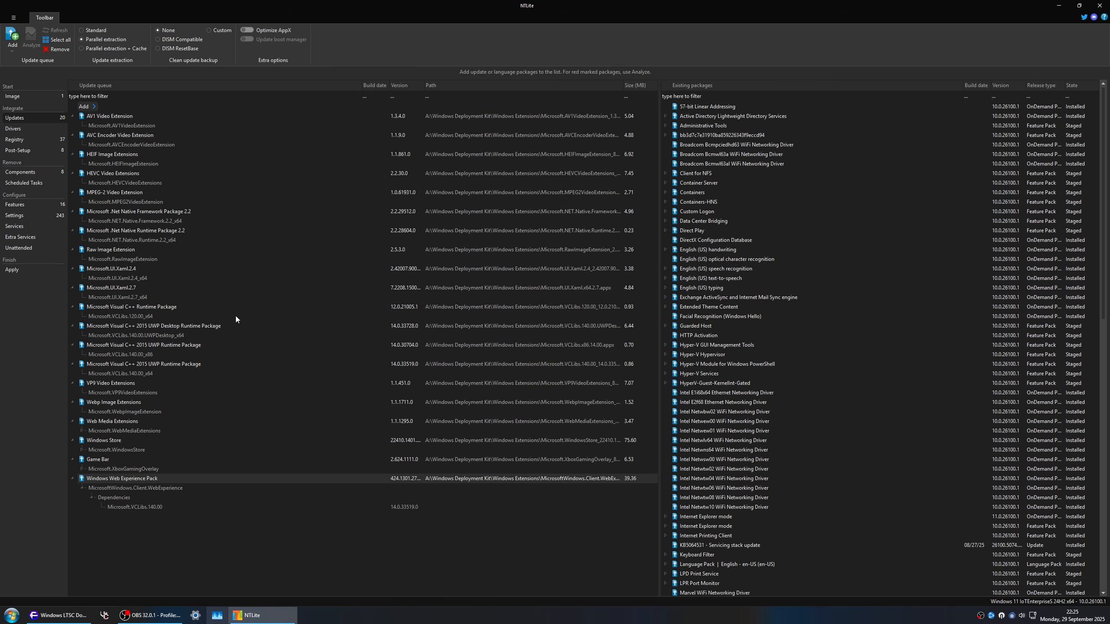
Step: Filter the removable scheduled tasks by "fod" and clear the filter
{"action": "left_click", "coordinate": [24, 184]}
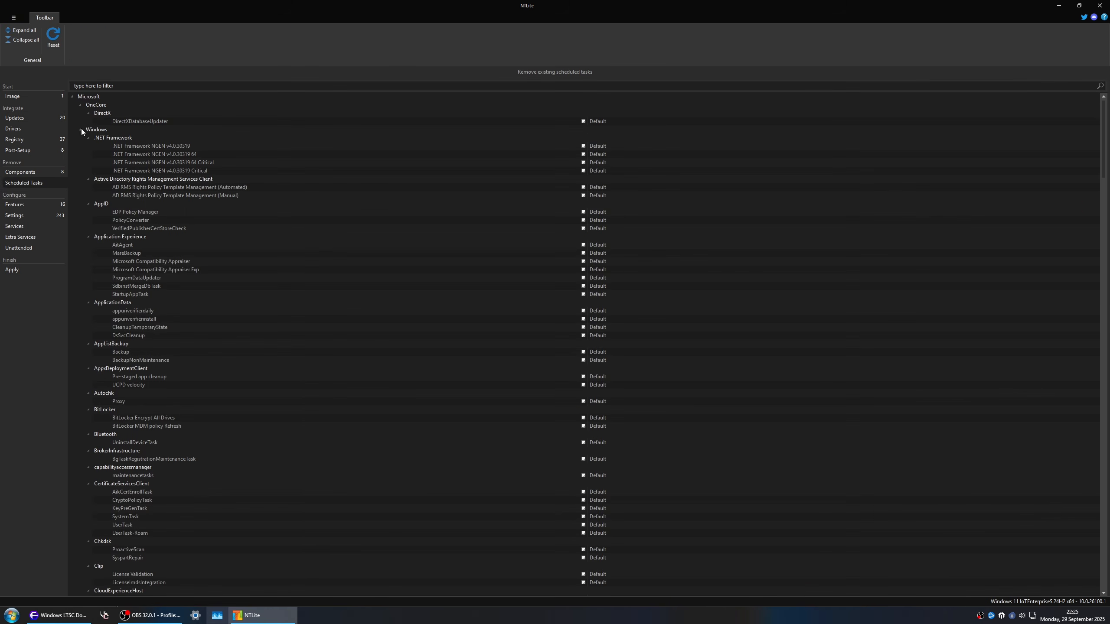
{"action": "left_click", "coordinate": [119, 86]}
{"action": "type", "text": "fod"}
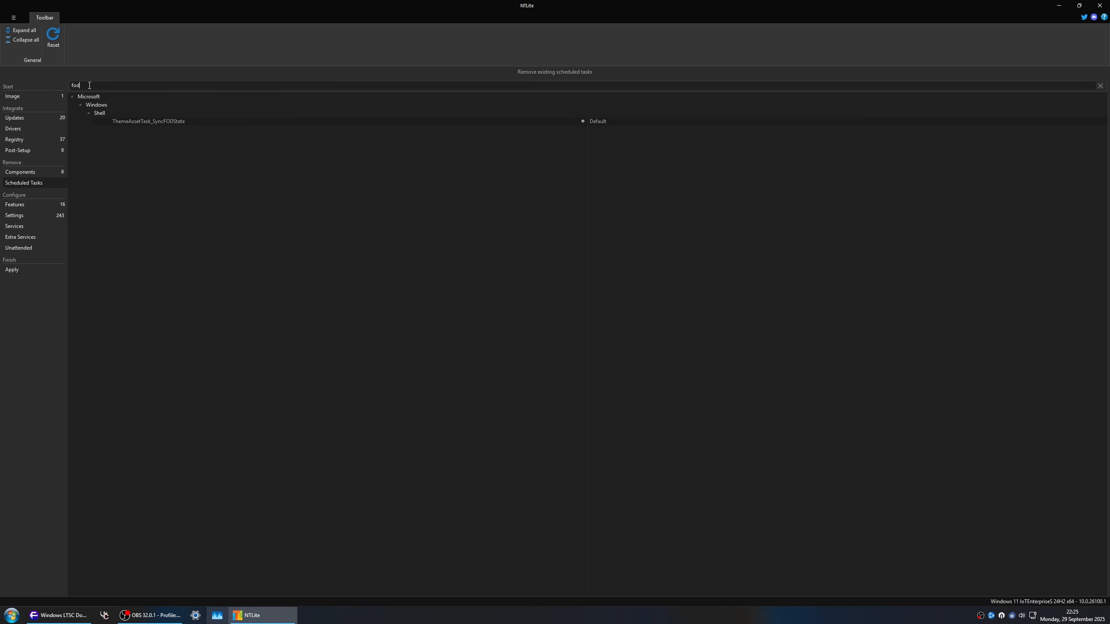
{"action": "left_click_drag", "start_coordinate": [90, 85], "coordinate": [38, 90]}
{"action": "key", "text": "BackSpace"}
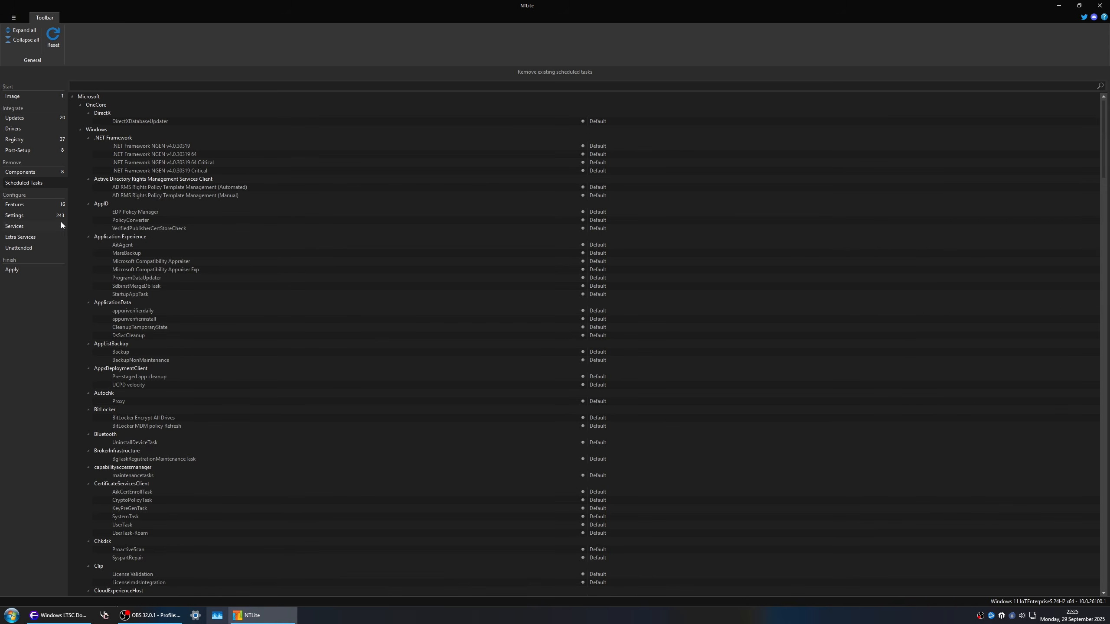
Step: Review the selected Windows features, and look through all expanded settings groups down to Windows Update
{"action": "left_click", "coordinate": [48, 203]}
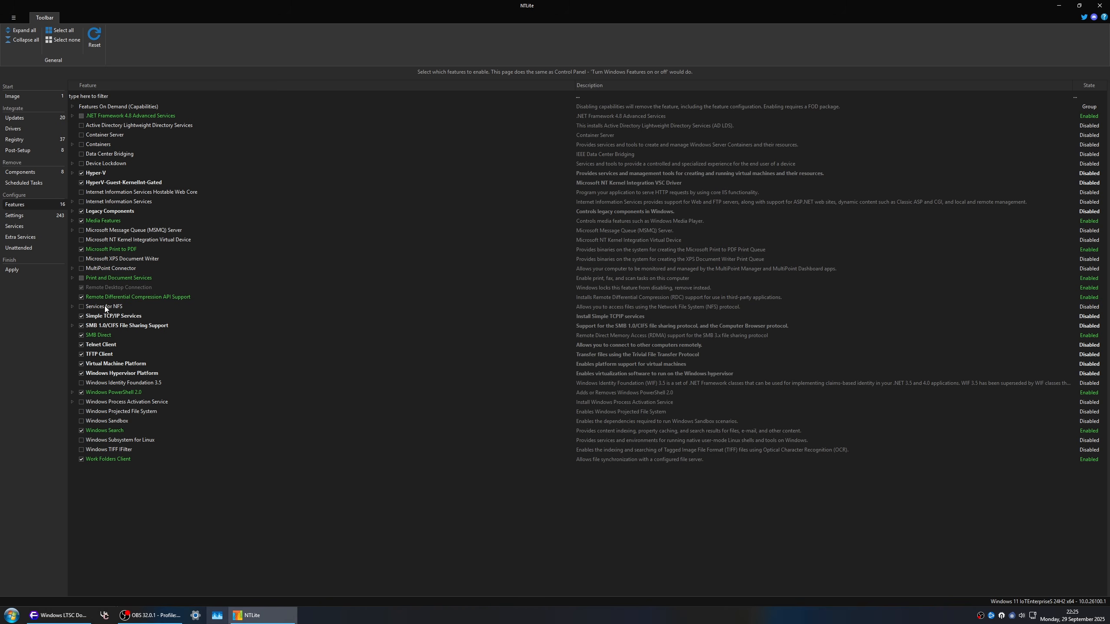
{"action": "left_click", "coordinate": [49, 217]}
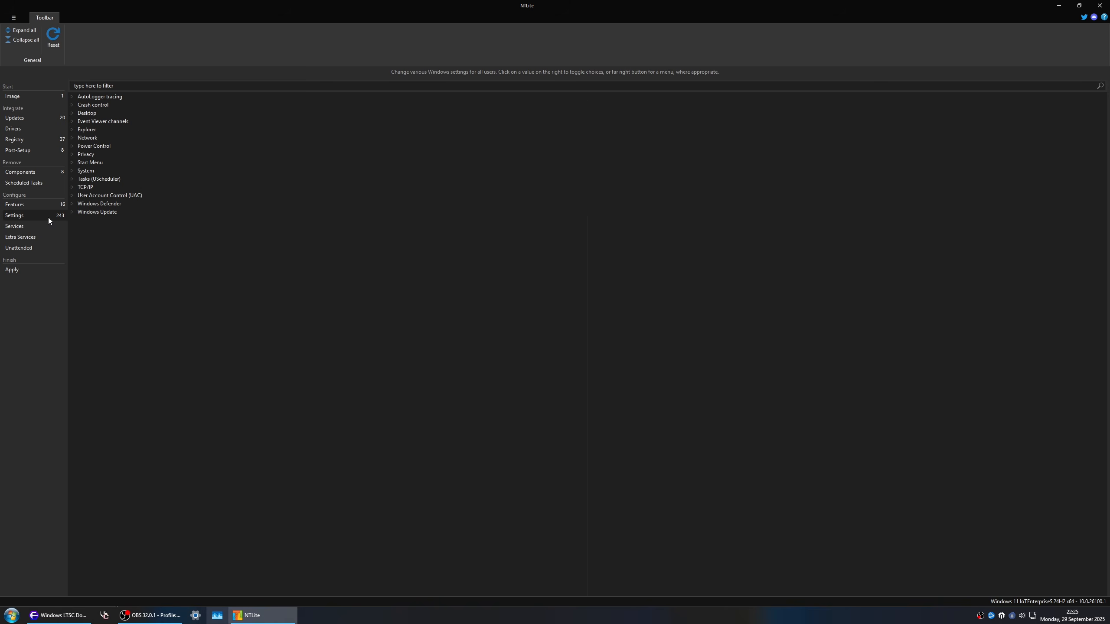
{"action": "left_click", "coordinate": [24, 31]}
{"action": "scroll", "coordinate": [752, 401], "scroll_direction": "down", "scroll_amount": 3}
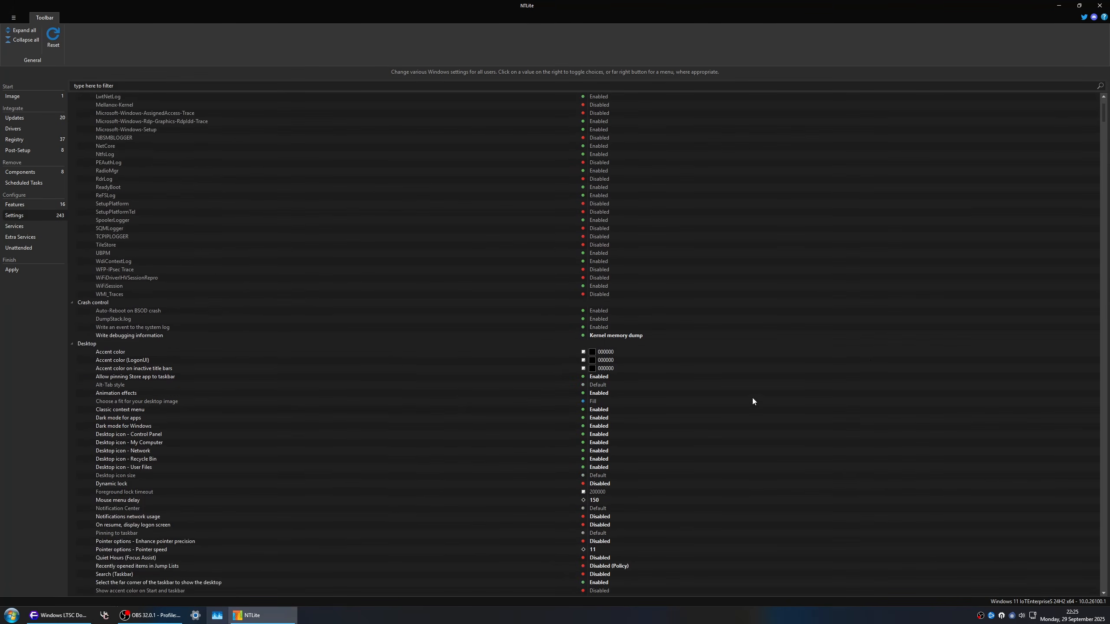
{"action": "left_click_drag", "start_coordinate": [1103, 113], "coordinate": [1093, 591]}
{"action": "left_click", "coordinate": [155, 424]}
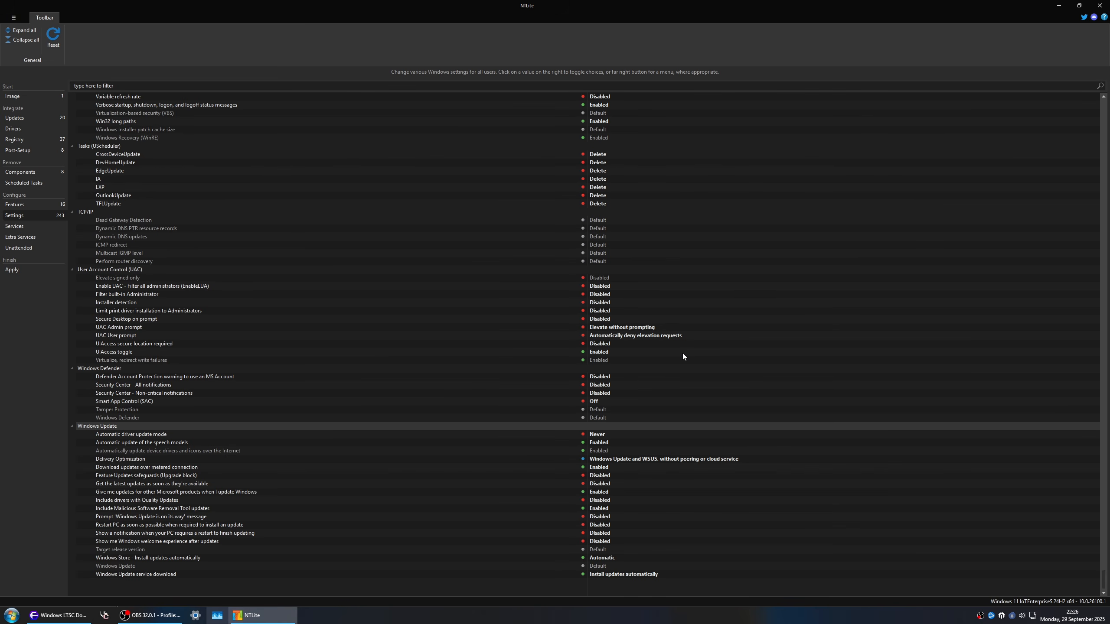
Step: Check the host's Secure Boot state with Confirm-SecureBootUEFI in PowerShell and close the console
{"action": "key", "text": "super+r"}
{"action": "type", "text": "powershell"}
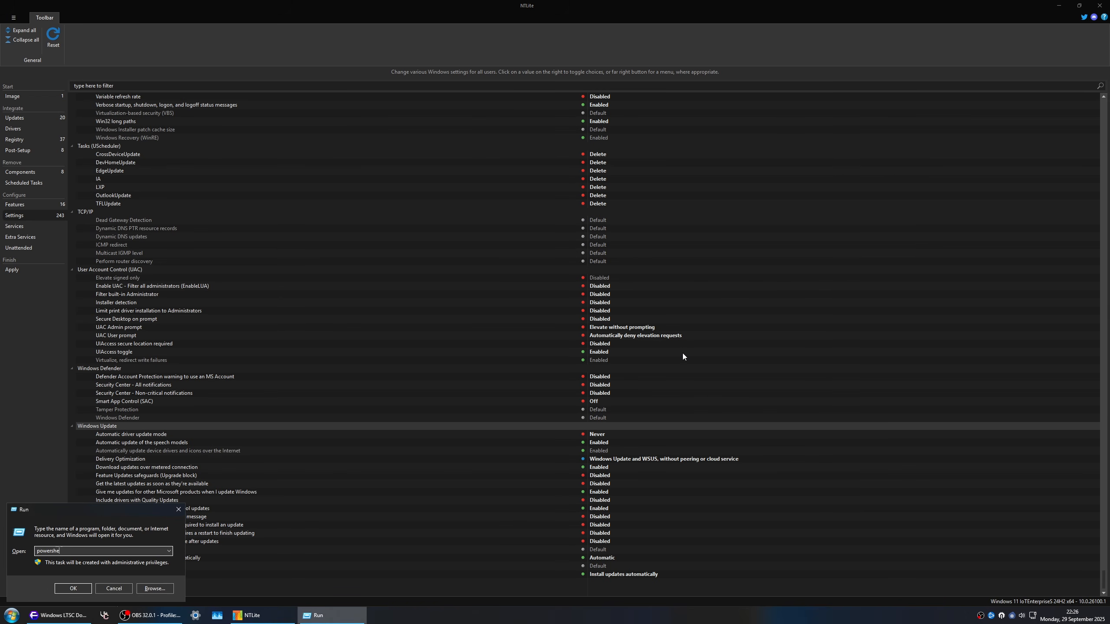
{"action": "key", "text": "Return"}
{"action": "key", "text": "Up"}
{"action": "key", "text": "Up"}
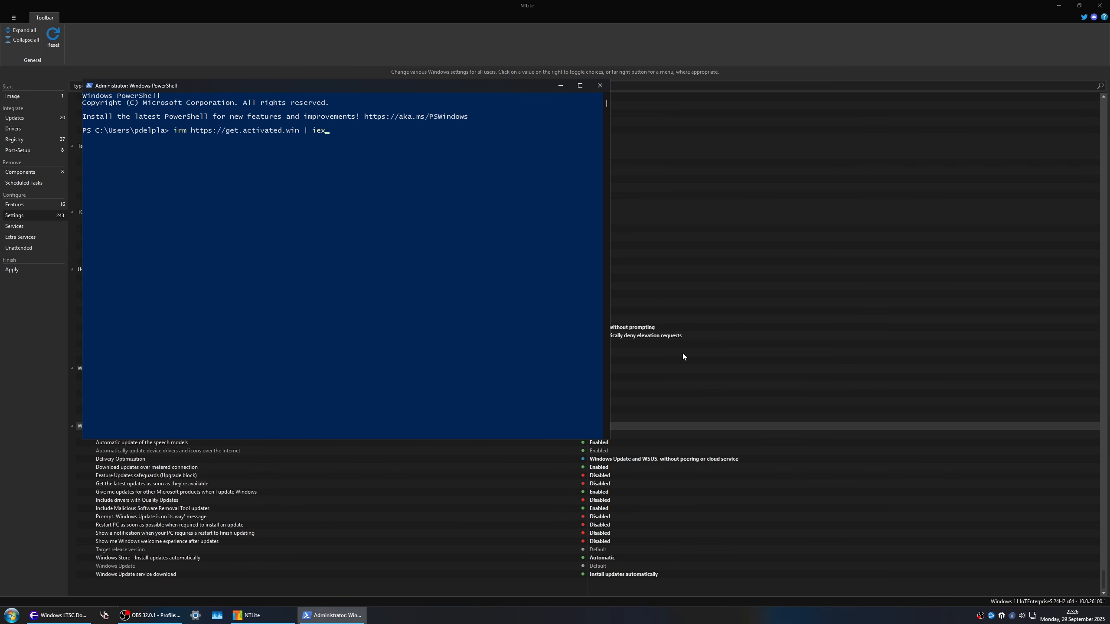
{"action": "key", "text": "Return"}
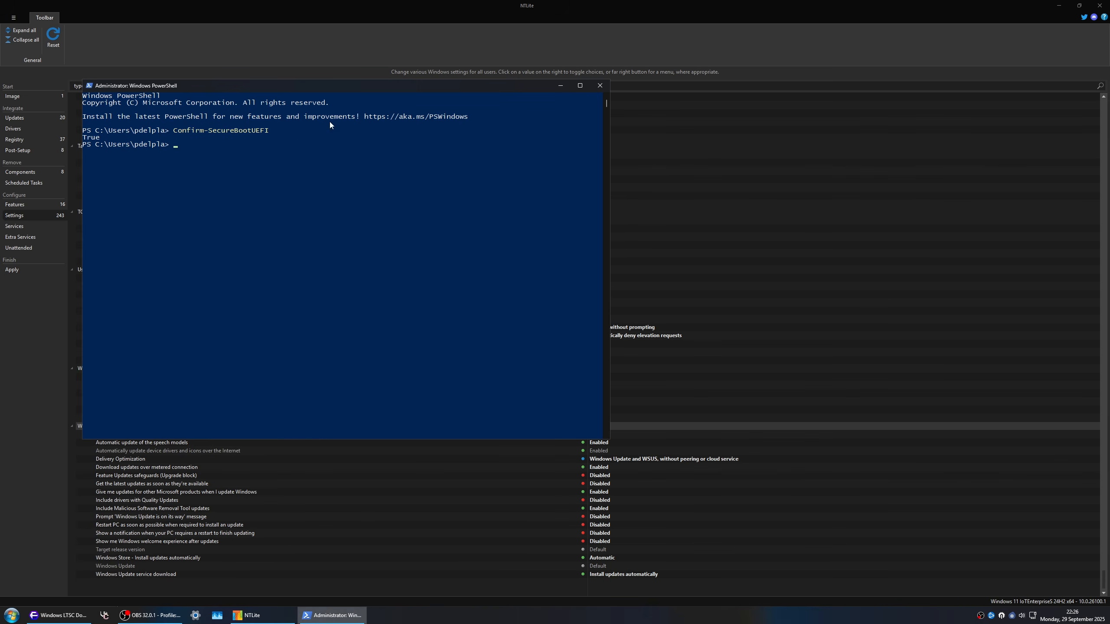
{"action": "left_click_drag", "start_coordinate": [103, 137], "coordinate": [68, 139]}
{"action": "left_click", "coordinate": [601, 86]}
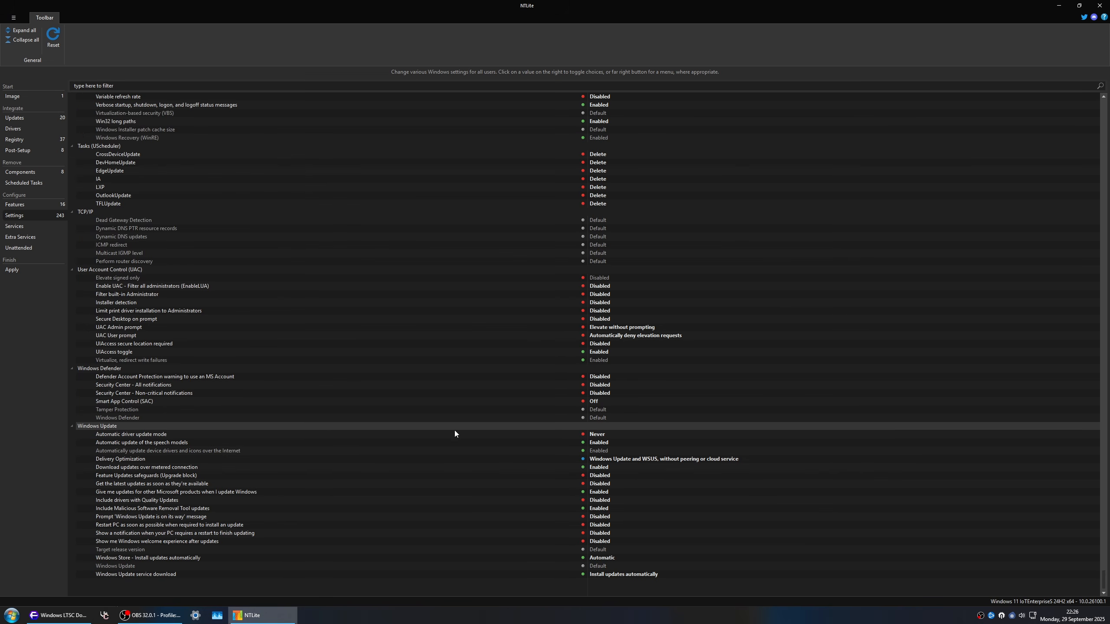
Step: Review the image's Windows Update settings one by one, from the service download option up to the PC restart options
{"action": "left_click", "coordinate": [433, 574]}
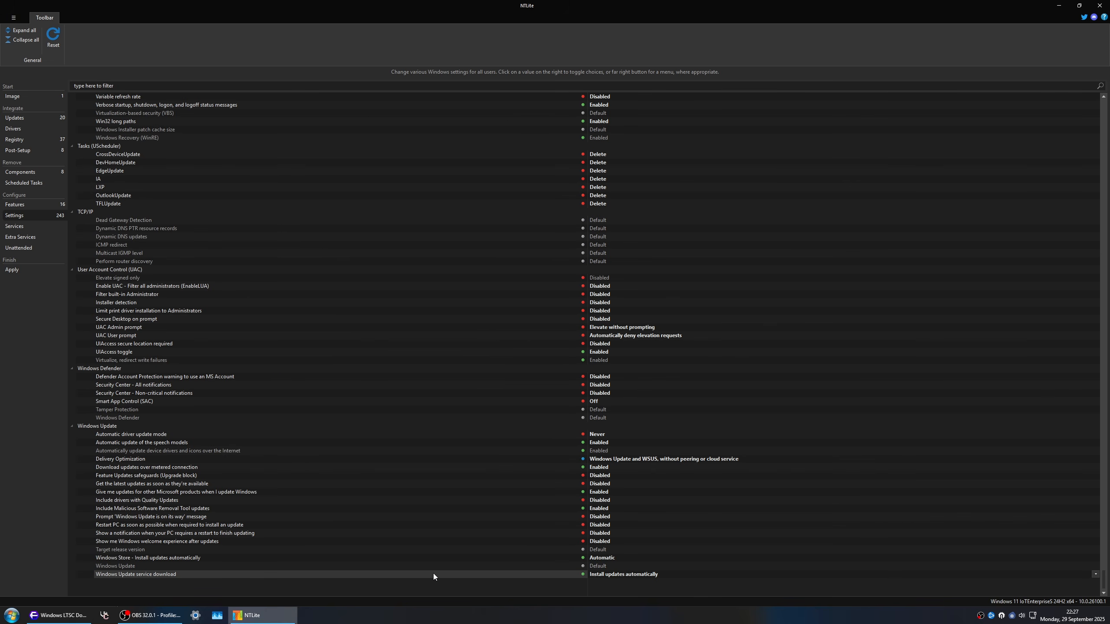
{"action": "key", "text": "Up"}
{"action": "key", "text": "Up"}
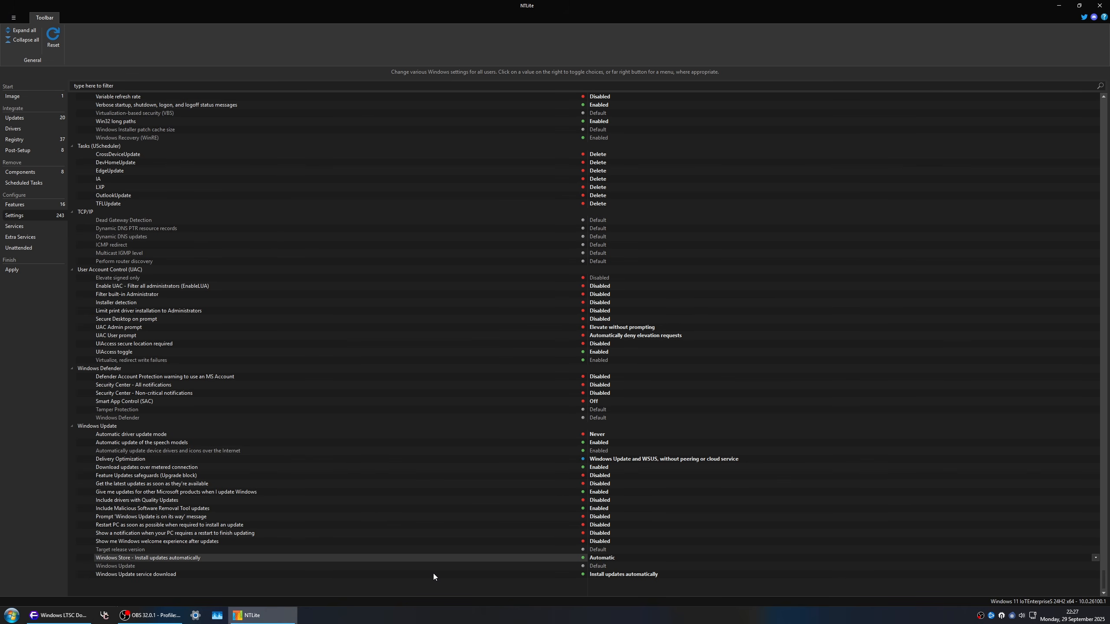
{"action": "key", "text": "Up"}
{"action": "key", "text": "Up"}
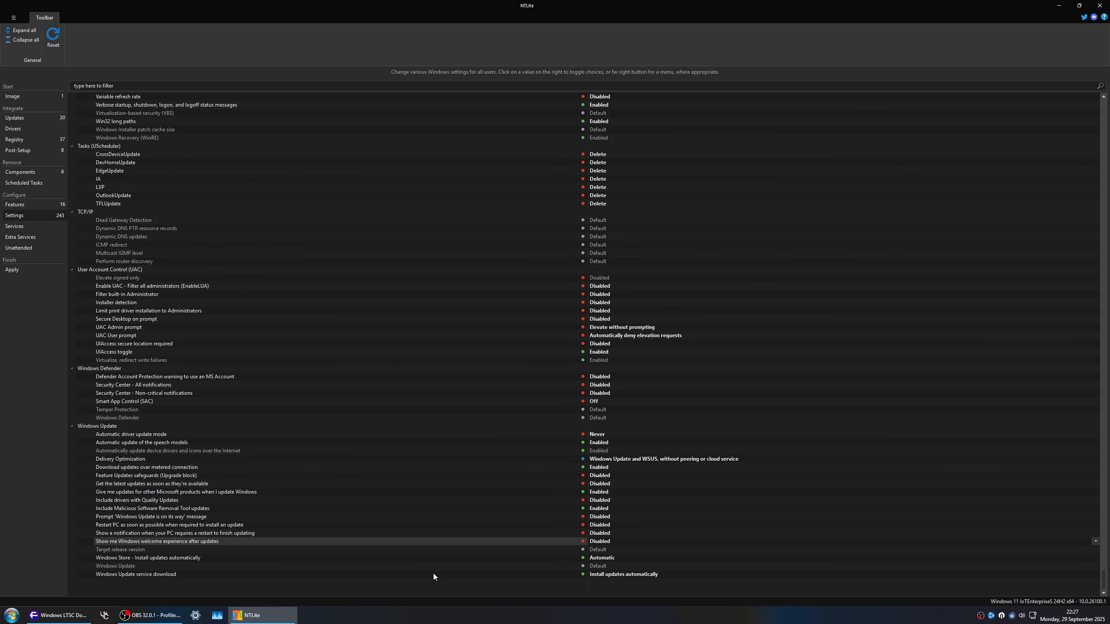
{"action": "key", "text": "Up"}
{"action": "key", "text": "Up"}
{"action": "key", "text": "Up"}
{"action": "key", "text": "Up"}
{"action": "key", "text": "Up"}
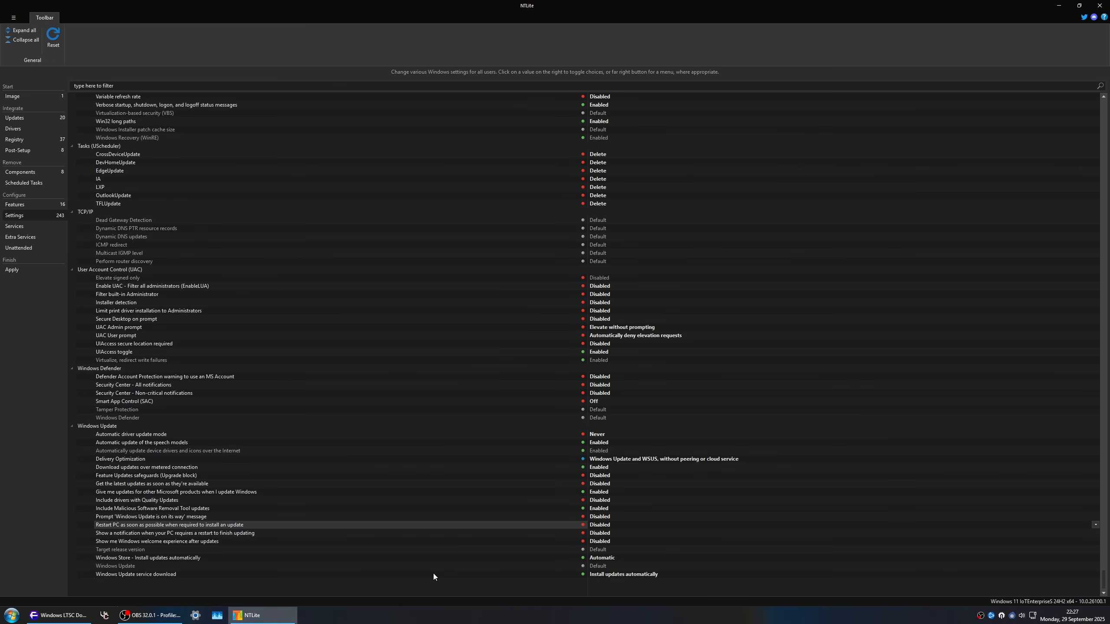
Step: Review the remaining Windows Update settings one by one, from the PC restart option up to automatic driver update mode
{"action": "key", "text": "Up"}
{"action": "key", "text": "Up"}
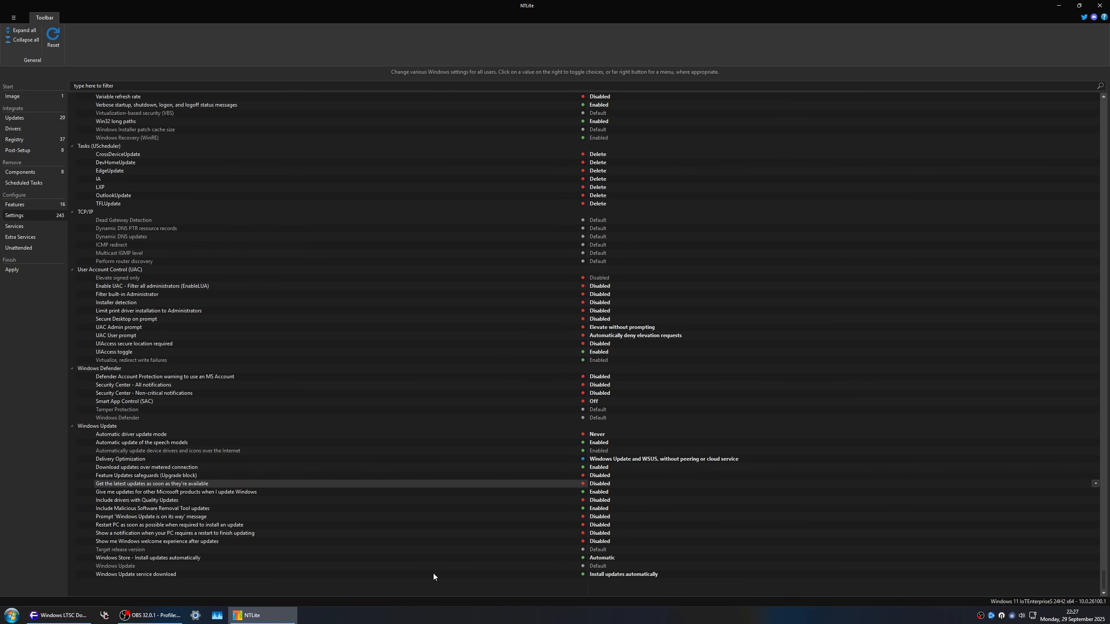
{"action": "key", "text": "Up"}
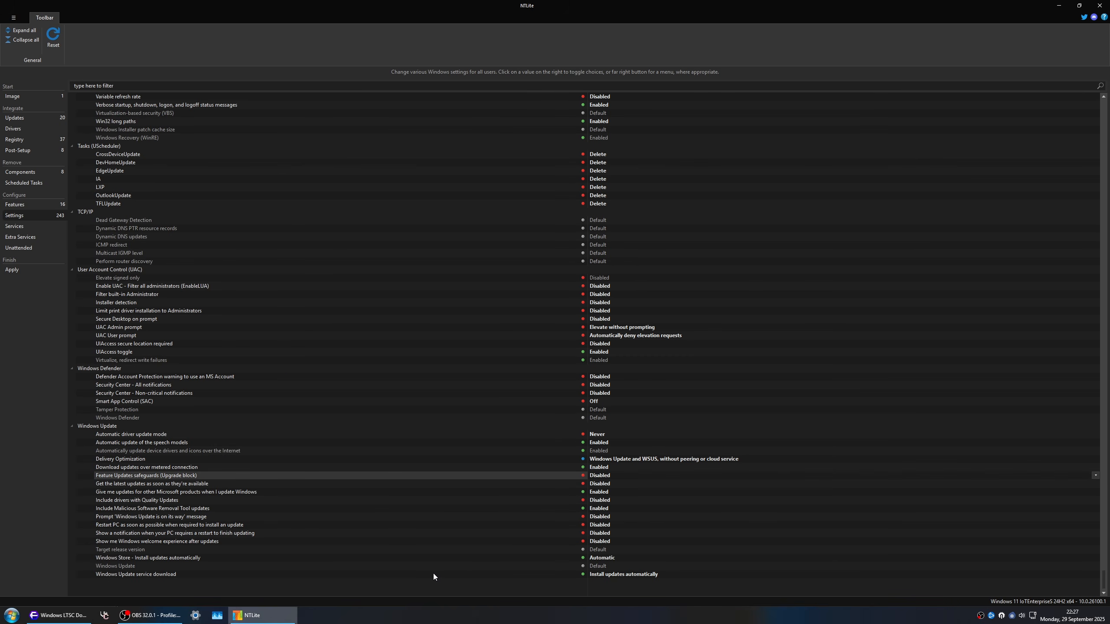
{"action": "key", "text": "Up"}
{"action": "key", "text": "Up"}
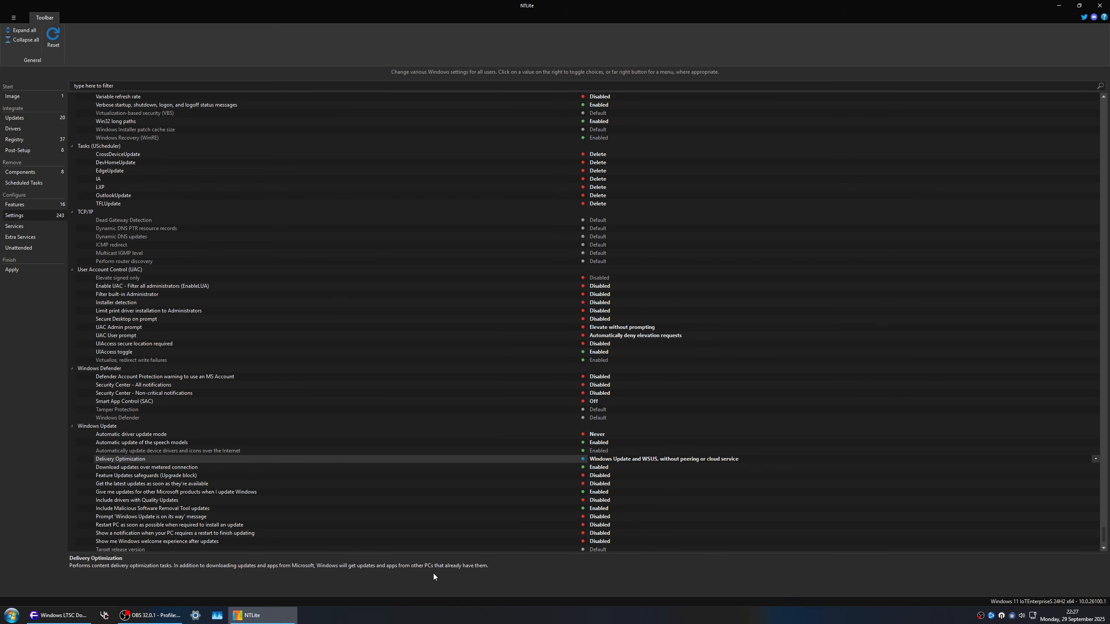
{"action": "key", "text": "Up"}
{"action": "key", "text": "Up"}
{"action": "key", "text": "Up"}
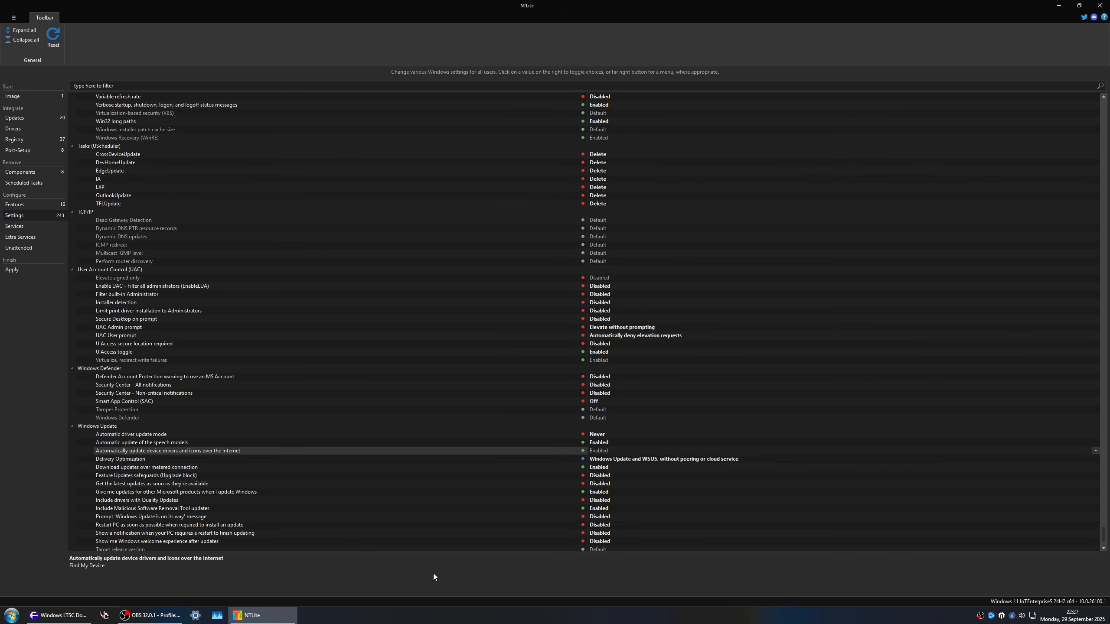
{"action": "key", "text": "Up"}
{"action": "key", "text": "Up"}
{"action": "key", "text": "Up"}
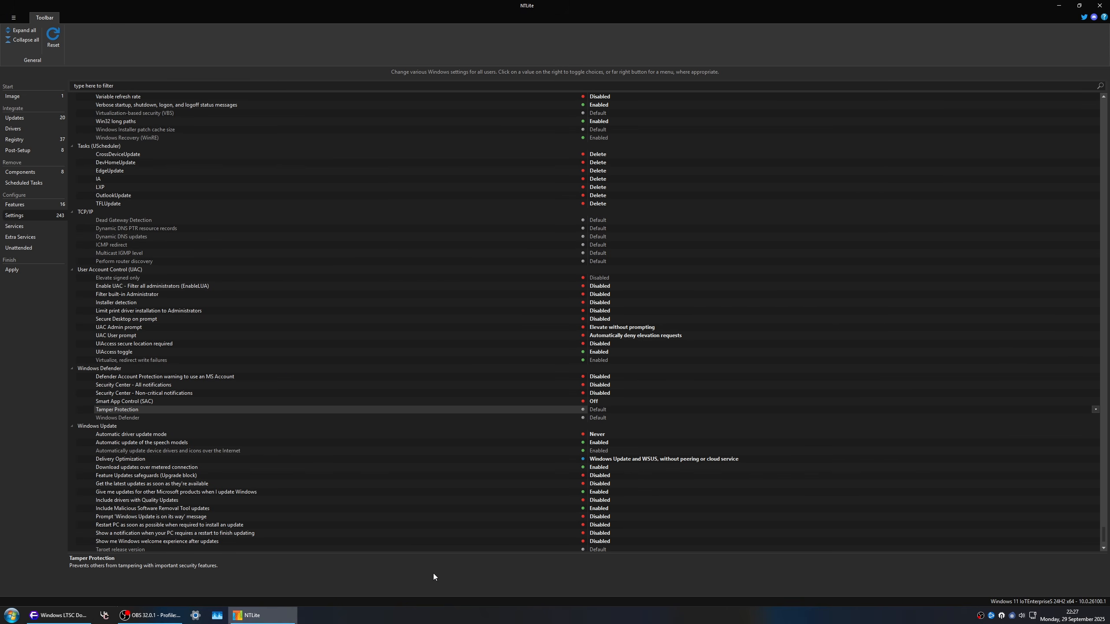
Step: Examine the Windows Defender settings, including Tamper Protection, Smart App Control and the Security Center notifications
{"action": "key", "text": "Up"}
{"action": "key", "text": "Up"}
{"action": "key", "text": "Up"}
{"action": "key", "text": "Up"}
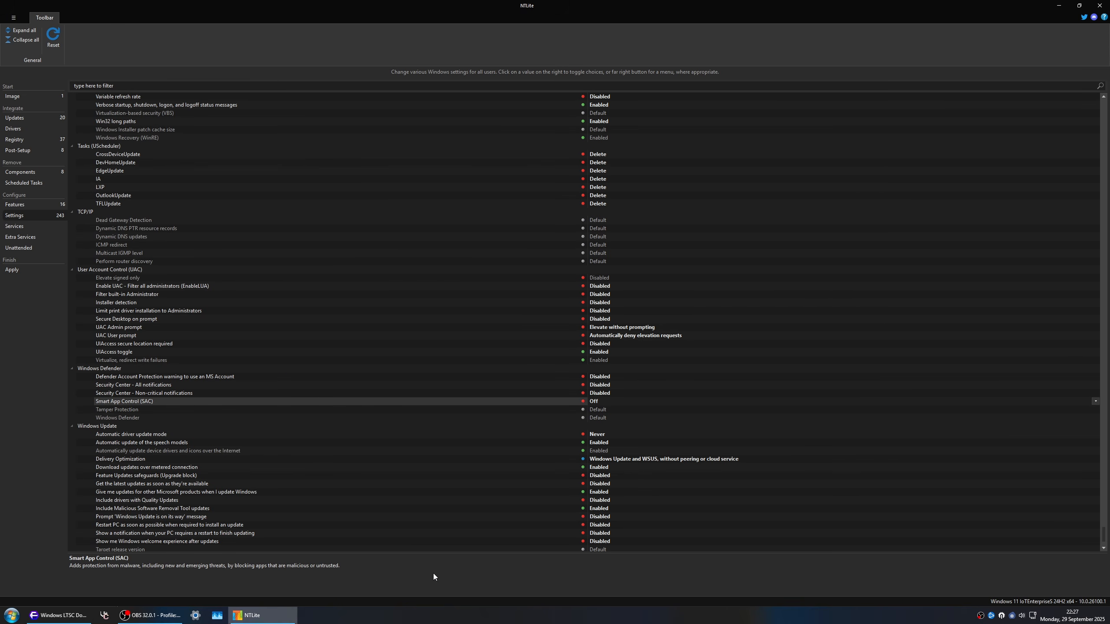
{"action": "key", "text": "Down"}
{"action": "key", "text": "Down"}
{"action": "key", "text": "Up"}
{"action": "key", "text": "Up"}
{"action": "key", "text": "Up"}
Step: Examine the User Account Control settings, comparing the descriptions of UIAccess toggle and write failure virtualization
{"action": "key", "text": "Up"}
{"action": "key", "text": "Down"}
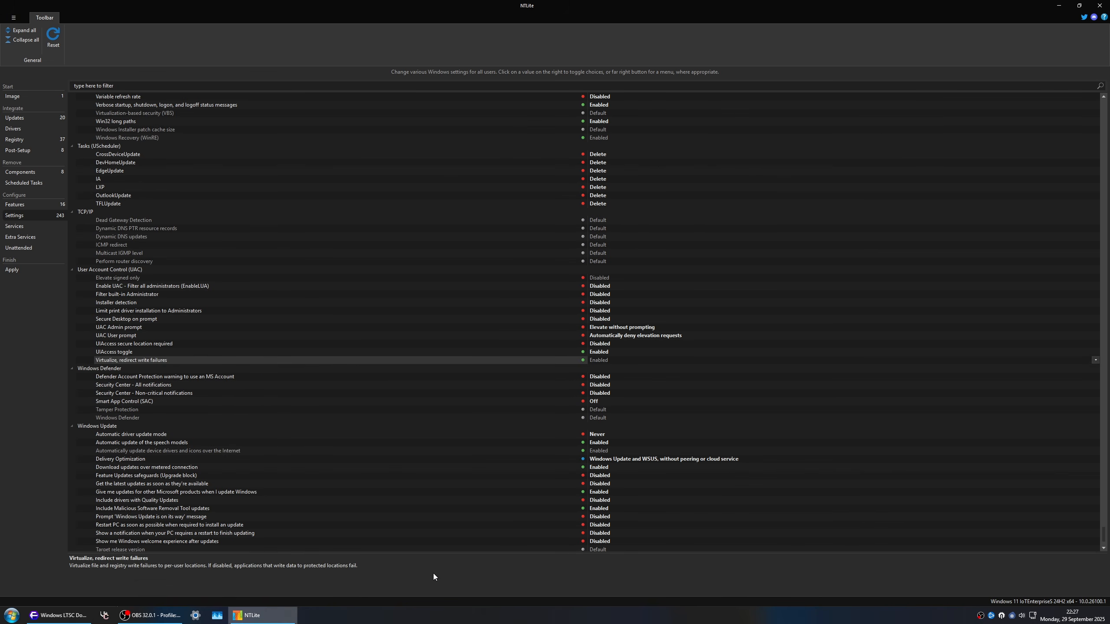
{"action": "key", "text": "Up"}
{"action": "key", "text": "Down"}
{"action": "key", "text": "Up"}
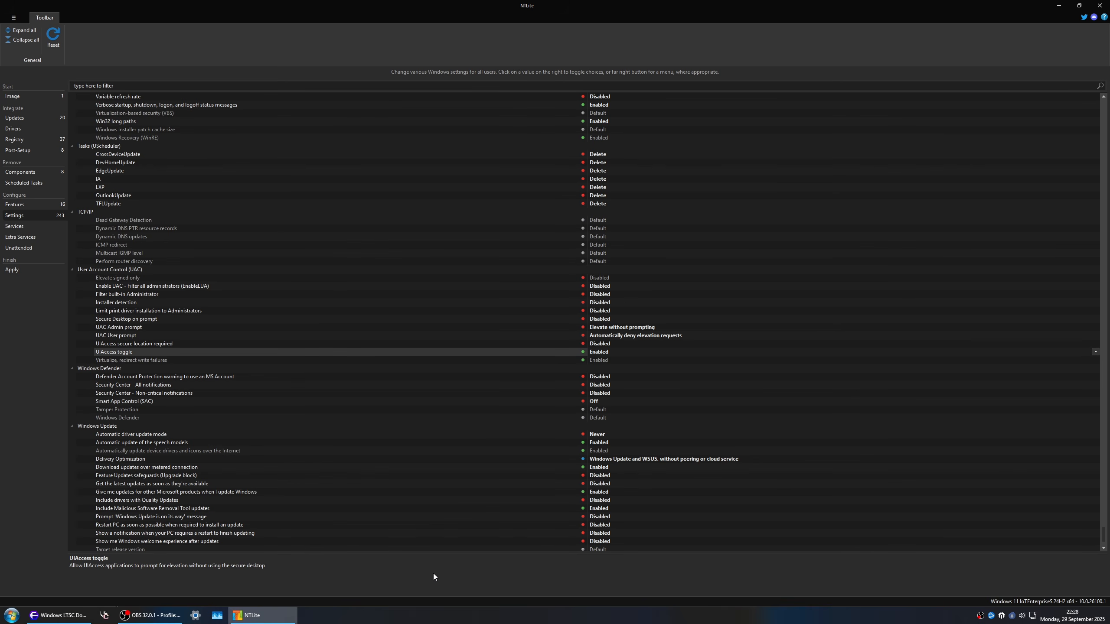
{"action": "key", "text": "Down"}
{"action": "key", "text": "Up"}
{"action": "key", "text": "Down"}
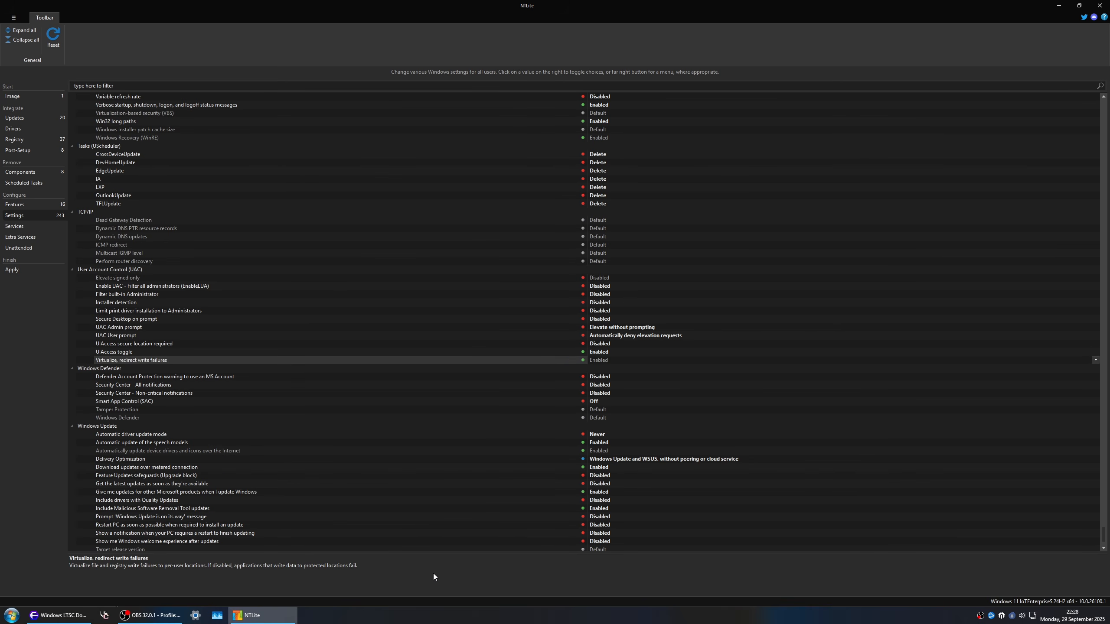
{"action": "key", "text": "Up"}
{"action": "key", "text": "Up"}
{"action": "key", "text": "Up"}
{"action": "key", "text": "Up"}
{"action": "key", "text": "Up"}
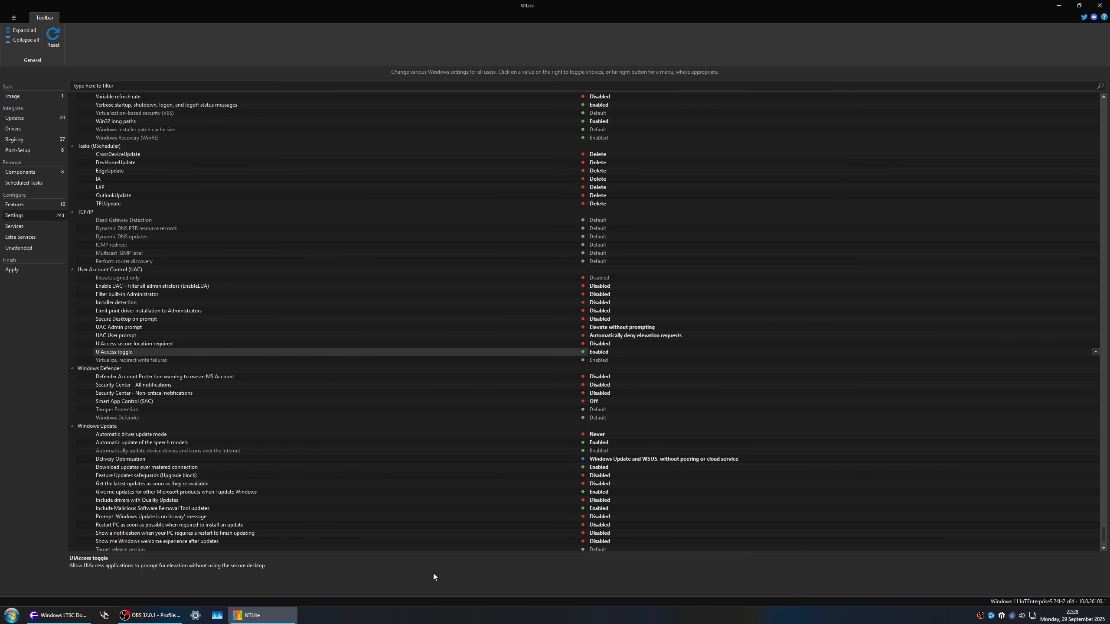
{"action": "key", "text": "Up"}
{"action": "key", "text": "Up"}
{"action": "key", "text": "Up"}
{"action": "key", "text": "Up"}
{"action": "key", "text": "Up"}
{"action": "key", "text": "Up"}
{"action": "key", "text": "Up"}
{"action": "key", "text": "Up"}
{"action": "key", "text": "Up"}
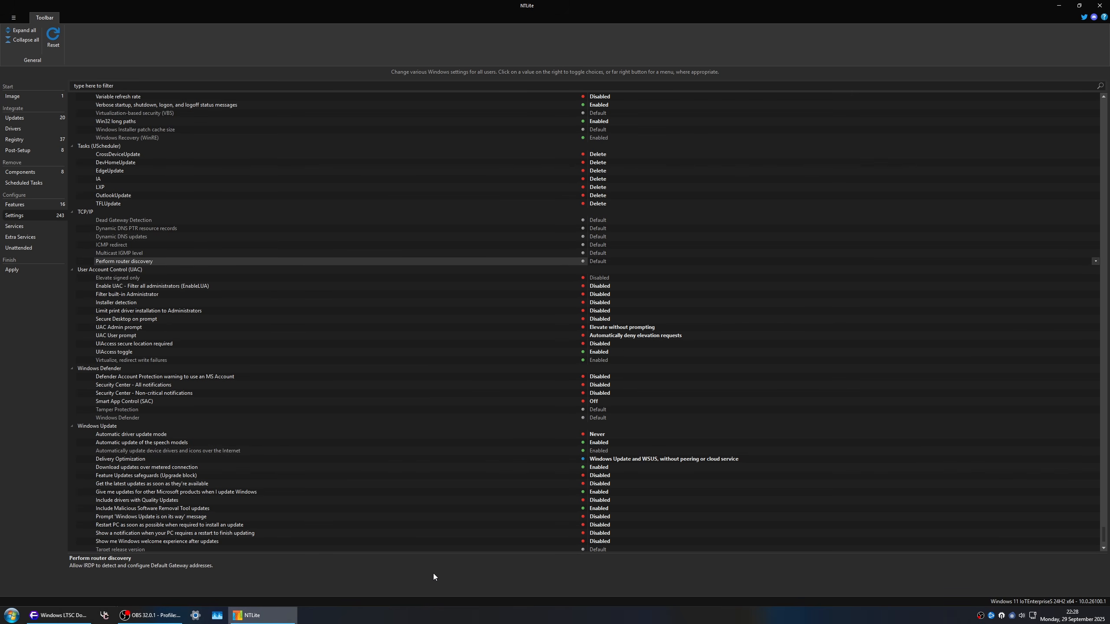
Step: Review the TCP/IP settings and the update tasks set for deletion in the Tasks (UScheduler) group
{"action": "key", "text": "Up"}
{"action": "key", "text": "Up"}
{"action": "key", "text": "Up"}
{"action": "key", "text": "Down"}
{"action": "key", "text": "Down"}
{"action": "key", "text": "Down"}
{"action": "key", "text": "Down"}
{"action": "key", "text": "Down"}
{"action": "key", "text": "Down"}
{"action": "key", "text": "Down"}
{"action": "key", "text": "Down"}
{"action": "key", "text": "Down"}
{"action": "key", "text": "Down"}
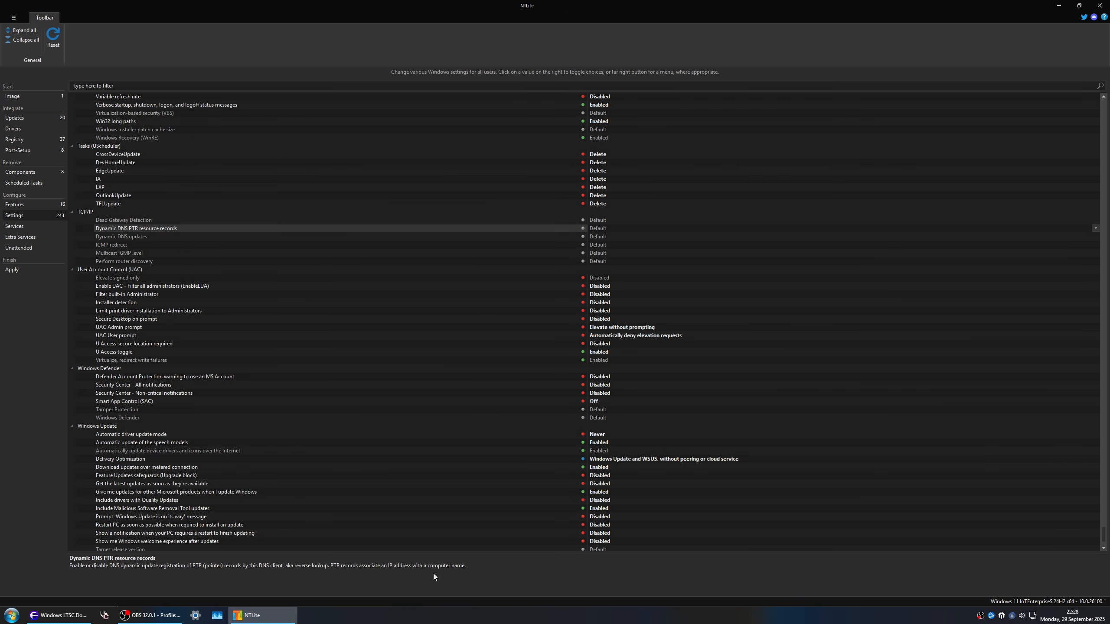
{"action": "key", "text": "Down"}
{"action": "key", "text": "Down"}
{"action": "key", "text": "Down"}
{"action": "key", "text": "Down"}
{"action": "key", "text": "Down"}
{"action": "key", "text": "Down"}
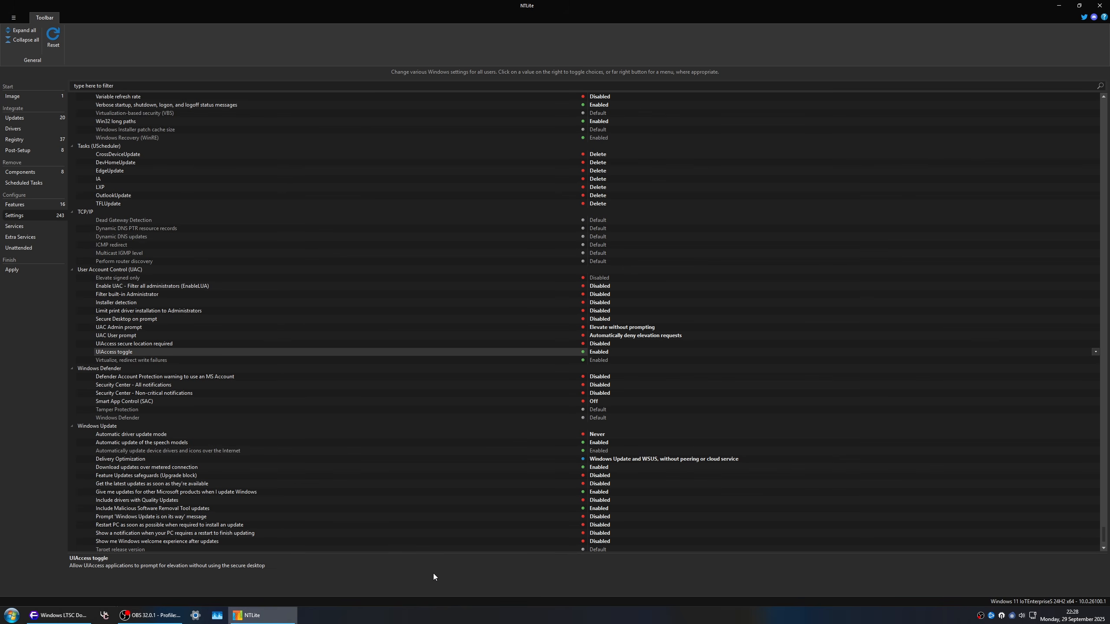
{"action": "key", "text": "Down"}
{"action": "key", "text": "Up"}
{"action": "key", "text": "Up"}
{"action": "key", "text": "Up"}
{"action": "key", "text": "Up"}
{"action": "key", "text": "Up"}
{"action": "key", "text": "Up"}
{"action": "key", "text": "Up"}
{"action": "key", "text": "Up"}
{"action": "key", "text": "Up"}
{"action": "key", "text": "Up"}
{"action": "key", "text": "Up"}
{"action": "key", "text": "Up"}
{"action": "key", "text": "Up"}
{"action": "key", "text": "Up"}
{"action": "key", "text": "Up"}
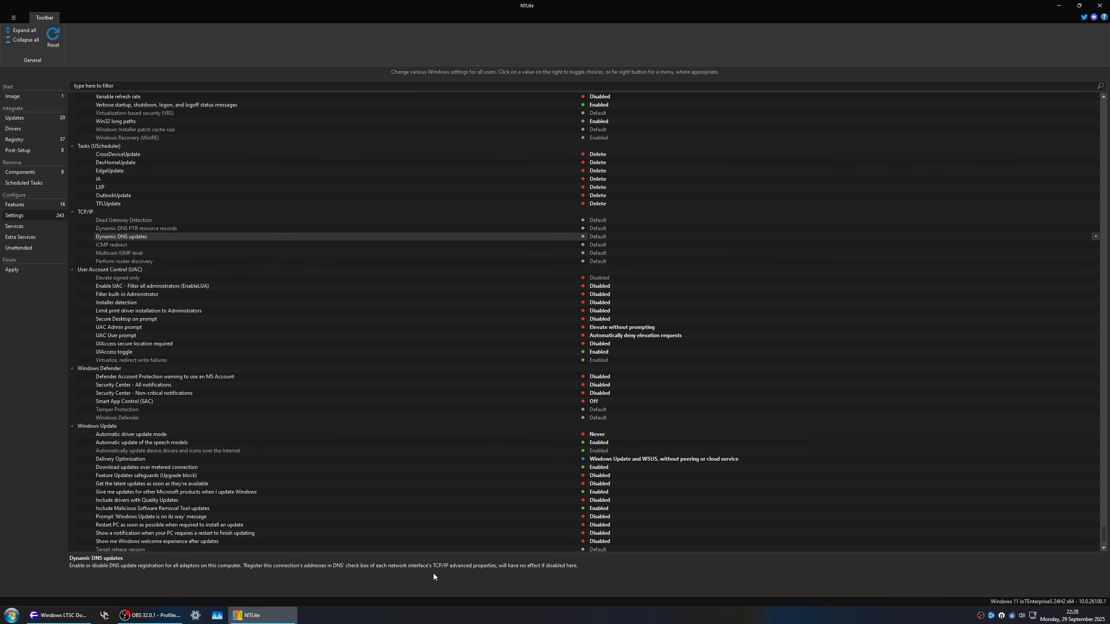
{"action": "key", "text": "Up"}
{"action": "key", "text": "Up"}
{"action": "key", "text": "Up"}
{"action": "key", "text": "Up"}
{"action": "key", "text": "Up"}
{"action": "key", "text": "Up"}
{"action": "key", "text": "Up"}
{"action": "key", "text": "Up"}
{"action": "key", "text": "Up"}
{"action": "key", "text": "Up"}
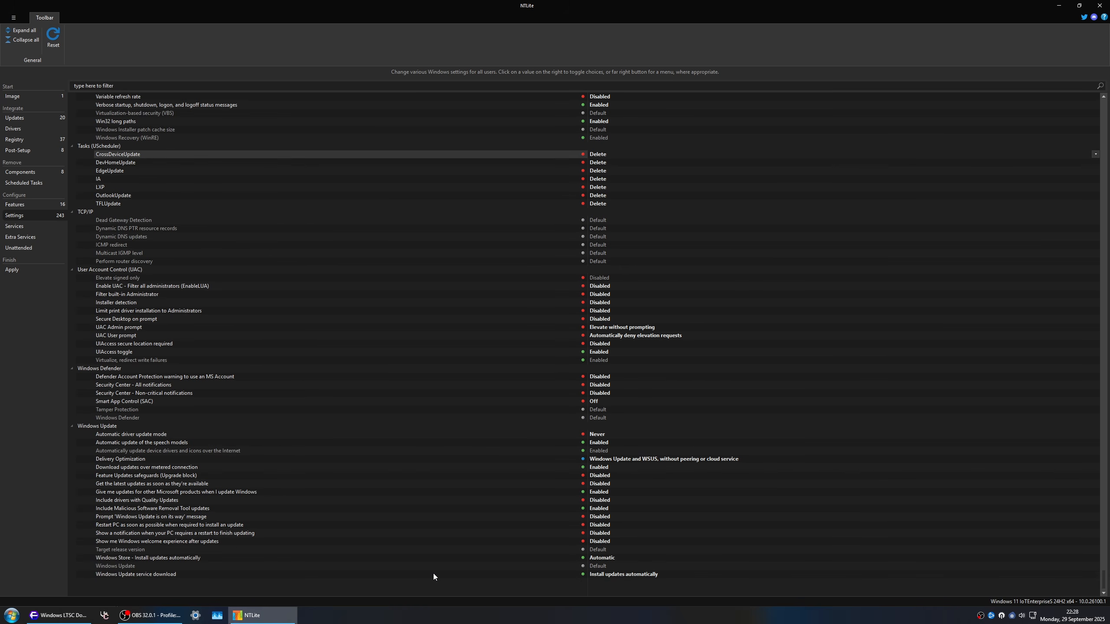
{"action": "key", "text": "Up"}
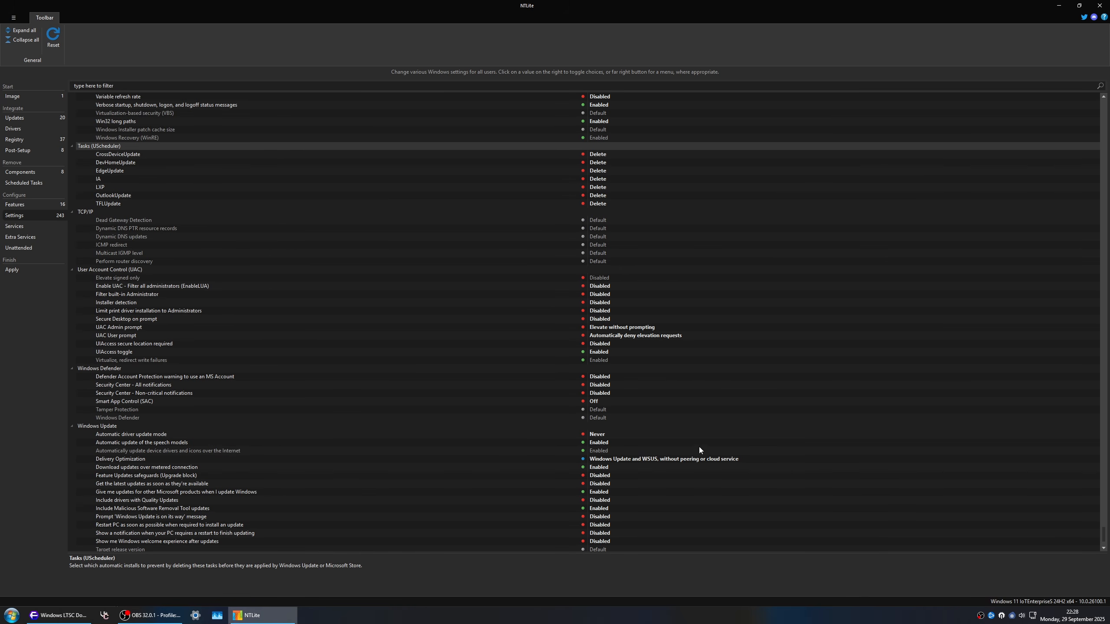
Step: Examine the System group's paging file setting, including its drive, initial size and maximum size
{"action": "scroll", "coordinate": [699, 450], "scroll_direction": "up", "scroll_amount": 12}
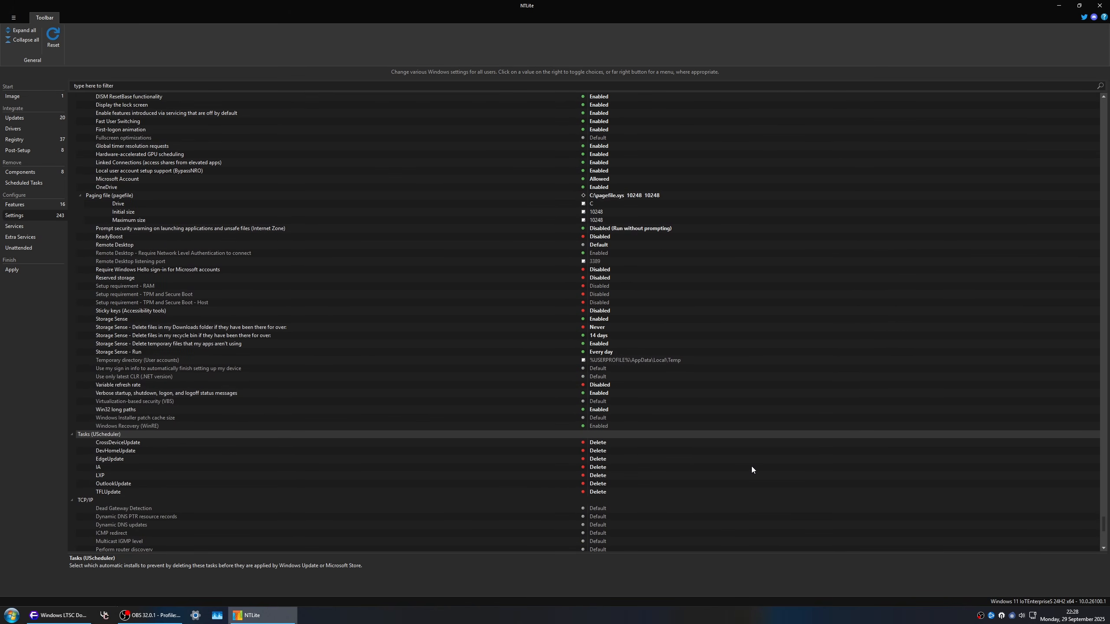
{"action": "key", "text": "Up"}
{"action": "key", "text": "Up"}
{"action": "key", "text": "Up"}
{"action": "key", "text": "Up"}
{"action": "key", "text": "Up"}
{"action": "key", "text": "Up"}
{"action": "key", "text": "Up"}
{"action": "key", "text": "Up"}
{"action": "key", "text": "Up"}
{"action": "key", "text": "Up"}
{"action": "key", "text": "Up"}
{"action": "key", "text": "Up"}
{"action": "key", "text": "Up"}
{"action": "key", "text": "Up"}
{"action": "key", "text": "Up"}
{"action": "key", "text": "Up"}
{"action": "key", "text": "Up"}
{"action": "key", "text": "Up"}
{"action": "key", "text": "Up"}
{"action": "key", "text": "Up"}
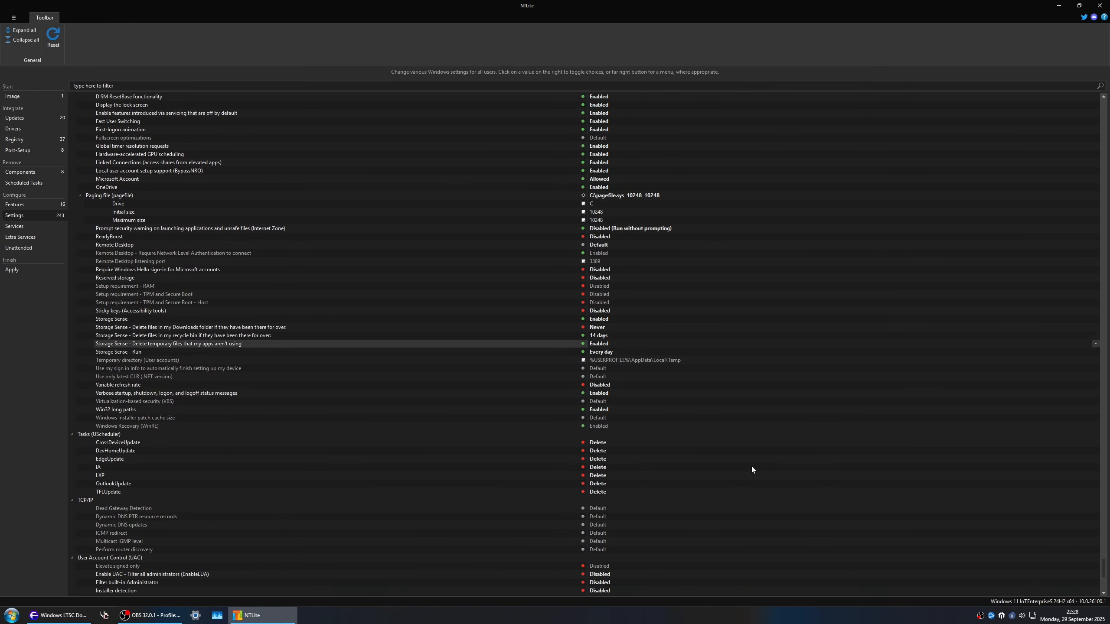
{"action": "key", "text": "Up"}
{"action": "key", "text": "Up"}
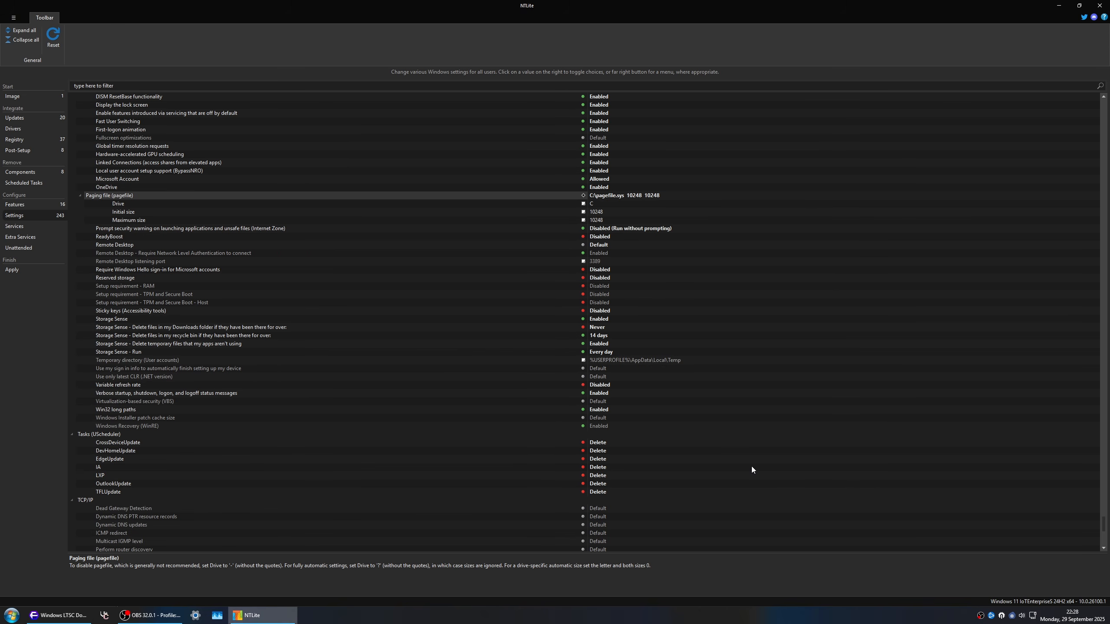
{"action": "key", "text": "Down"}
{"action": "key", "text": "Down"}
{"action": "key", "text": "Down"}
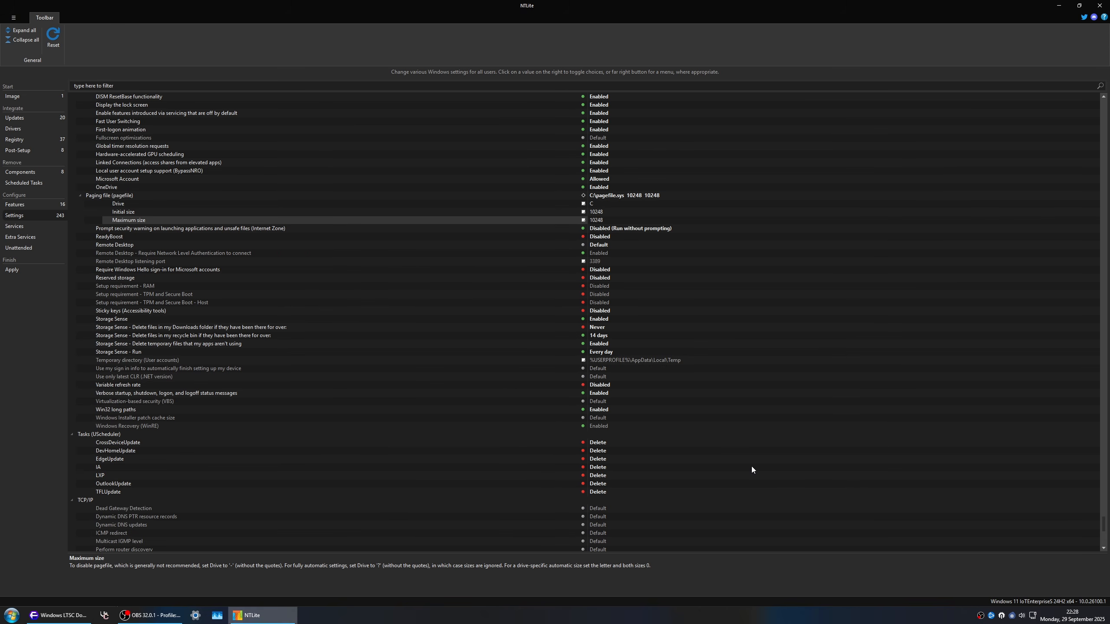
Step: Examine the Remote Desktop settings and the Windows Hello sign-in requirement for Microsoft accounts
{"action": "key", "text": "Down"}
{"action": "key", "text": "Down"}
{"action": "key", "text": "Down"}
{"action": "key", "text": "Down"}
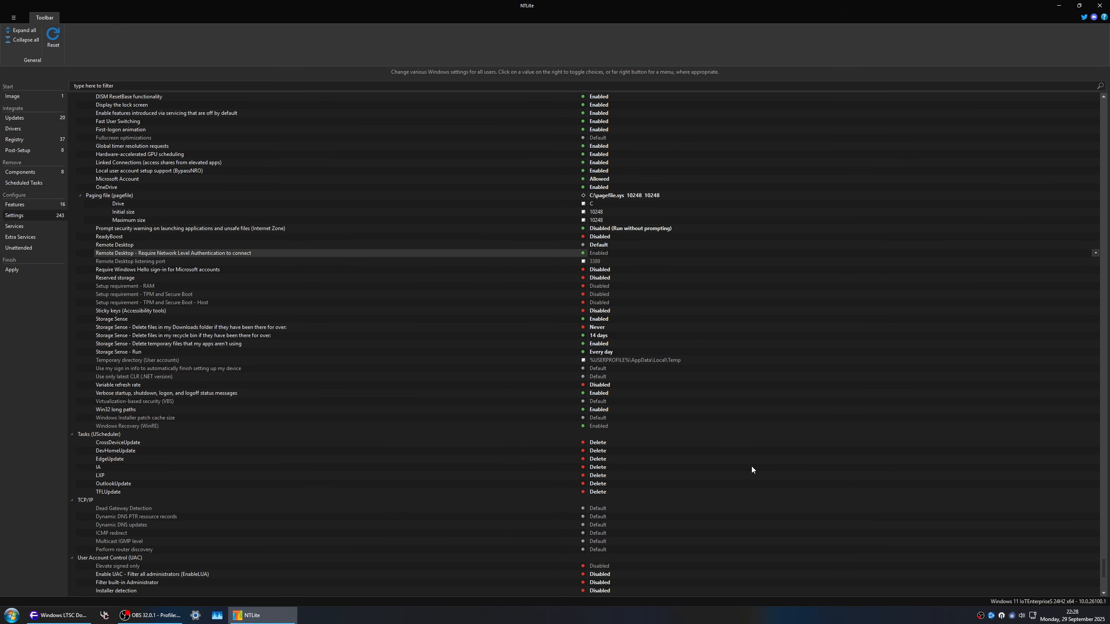
{"action": "key", "text": "Down"}
{"action": "key", "text": "Down"}
{"action": "key", "text": "Down"}
{"action": "key", "text": "Up"}
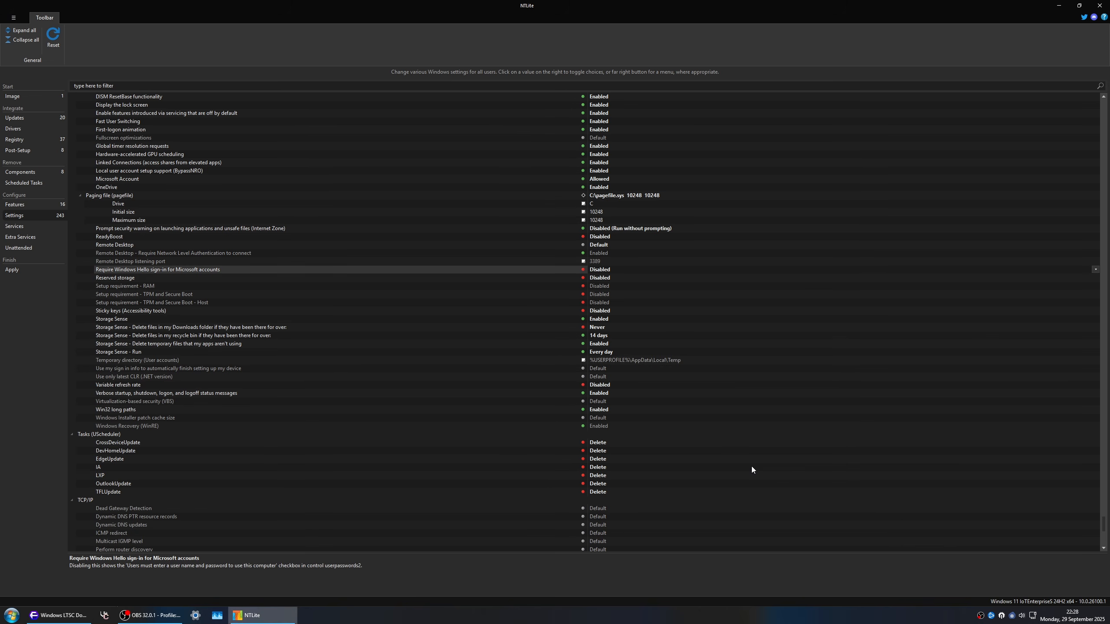
{"action": "key", "text": "Up"}
{"action": "key", "text": "Up"}
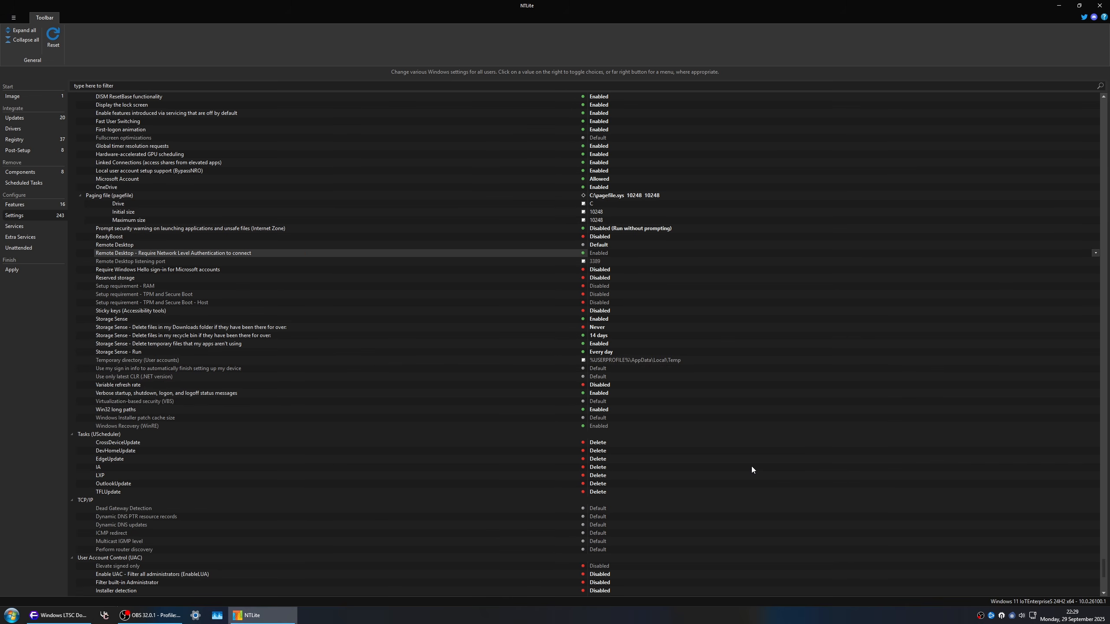
{"action": "key", "text": "Down"}
Step: Review the System settings from reserved storage through the Storage Sense options to the verbose status messages
{"action": "key", "text": "Down"}
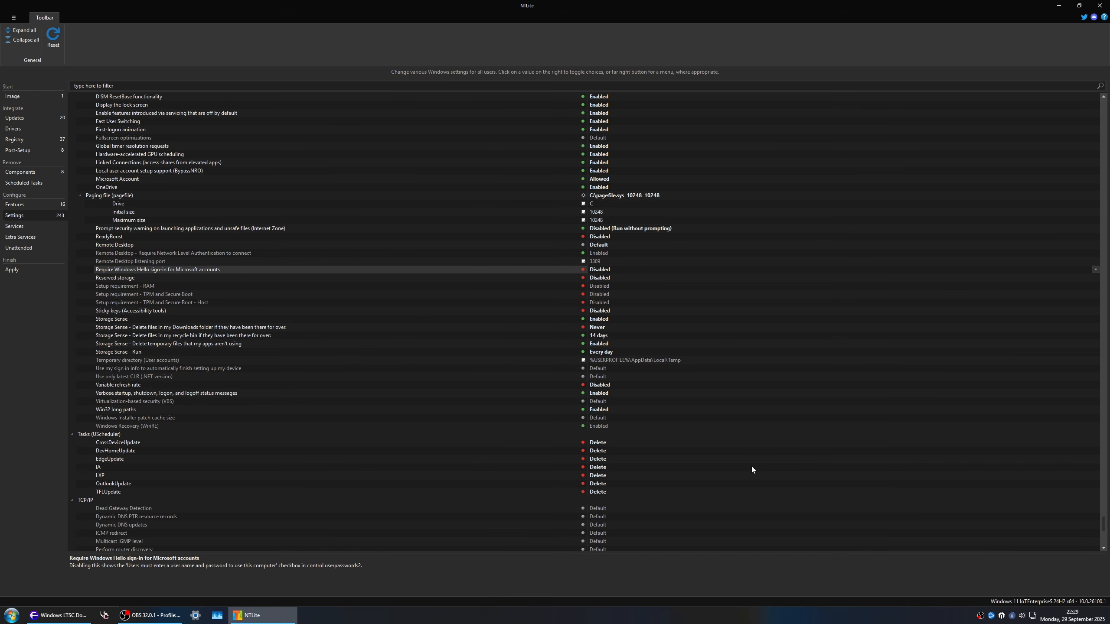
{"action": "key", "text": "Down"}
{"action": "key", "text": "Down"}
{"action": "key", "text": "Down"}
{"action": "key", "text": "Down"}
{"action": "key", "text": "Down"}
{"action": "key", "text": "Down"}
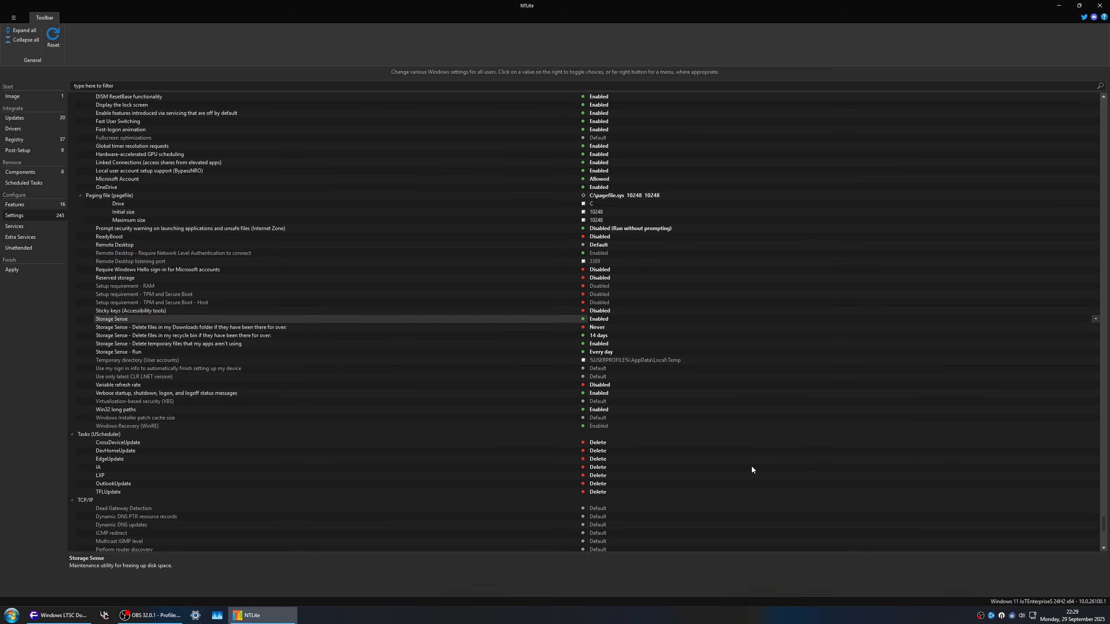
{"action": "key", "text": "Down"}
{"action": "key", "text": "Down"}
{"action": "key", "text": "Down"}
{"action": "key", "text": "Down"}
{"action": "key", "text": "Down"}
{"action": "key", "text": "Down"}
{"action": "key", "text": "Down"}
{"action": "key", "text": "Down"}
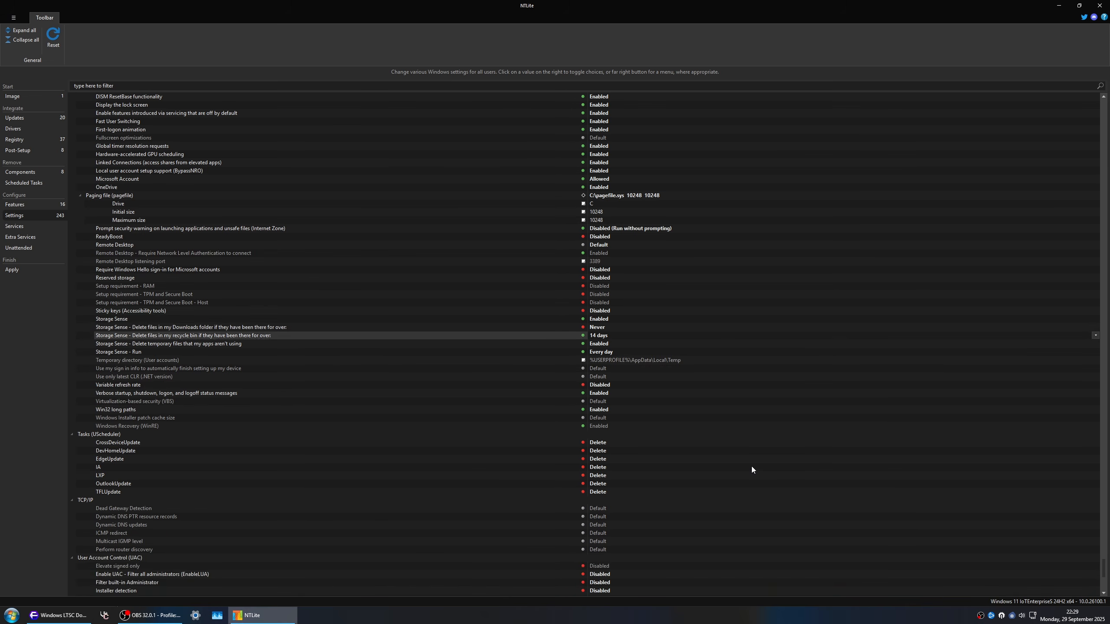
Step: Examine the virtualization-based security setting and the remaining System options down to Windows Recovery
{"action": "key", "text": "Down"}
{"action": "key", "text": "Down"}
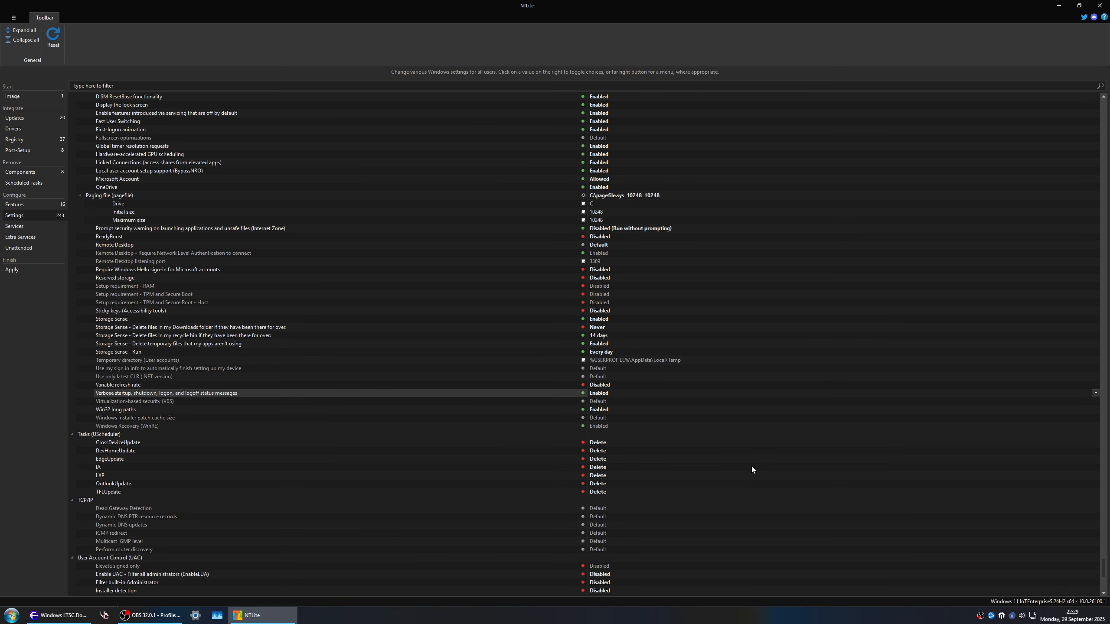
{"action": "key", "text": "Down"}
{"action": "key", "text": "Up"}
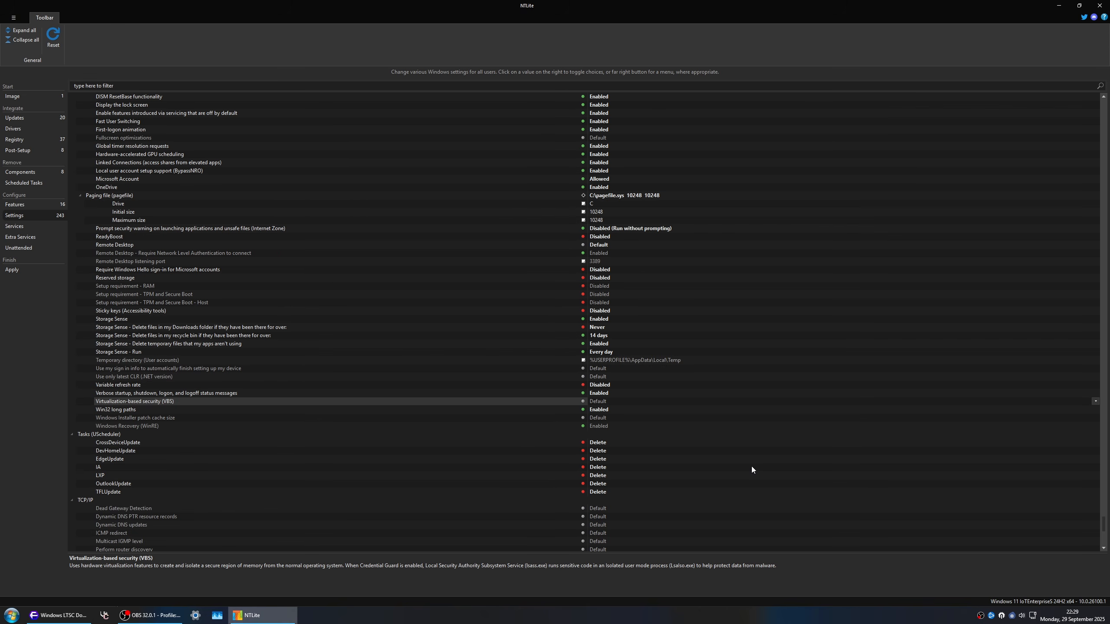
{"action": "key", "text": "space"}
{"action": "key", "text": "space"}
{"action": "key", "text": "Up"}
{"action": "key", "text": "Down"}
{"action": "key", "text": "Down"}
{"action": "key", "text": "Down"}
{"action": "key", "text": "Down"}
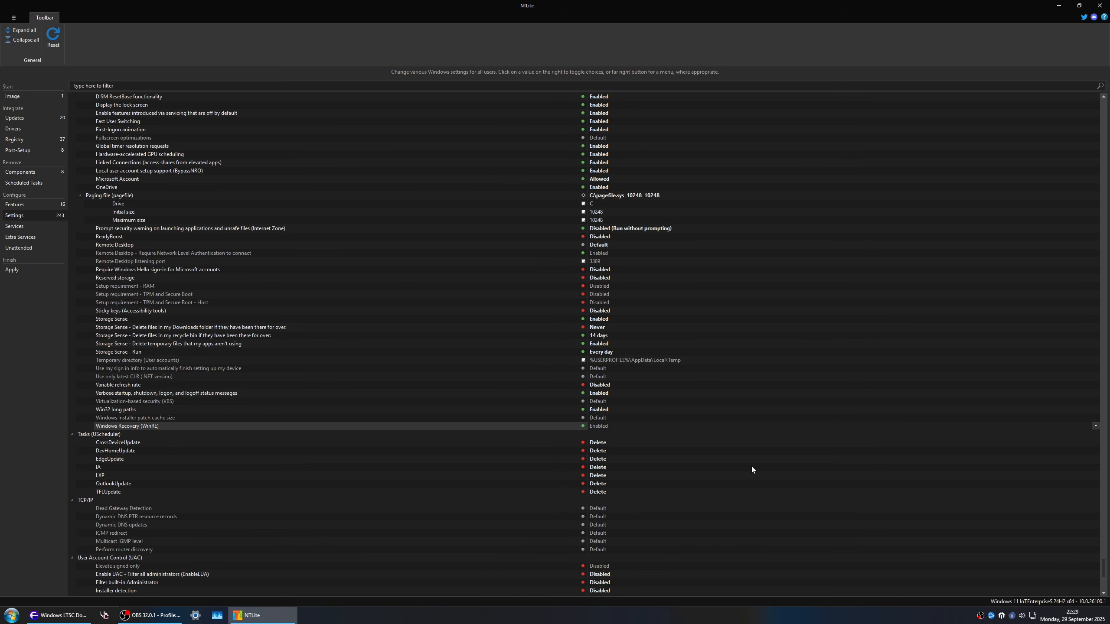
Step: Look back up through the System settings, past the paging file, to the Start Menu's user tile options
{"action": "key", "text": "Up"}
{"action": "key", "text": "Up"}
{"action": "key", "text": "Up"}
{"action": "key", "text": "Up"}
{"action": "key", "text": "Up"}
{"action": "key", "text": "Up"}
{"action": "key", "text": "Up"}
{"action": "key", "text": "Up"}
{"action": "key", "text": "Up"}
{"action": "key", "text": "Up"}
{"action": "key", "text": "Up"}
{"action": "key", "text": "Up"}
{"action": "key", "text": "Up"}
{"action": "key", "text": "Up"}
{"action": "key", "text": "Up"}
{"action": "key", "text": "Up"}
{"action": "key", "text": "Up"}
{"action": "key", "text": "Up"}
{"action": "key", "text": "Up"}
{"action": "key", "text": "Up"}
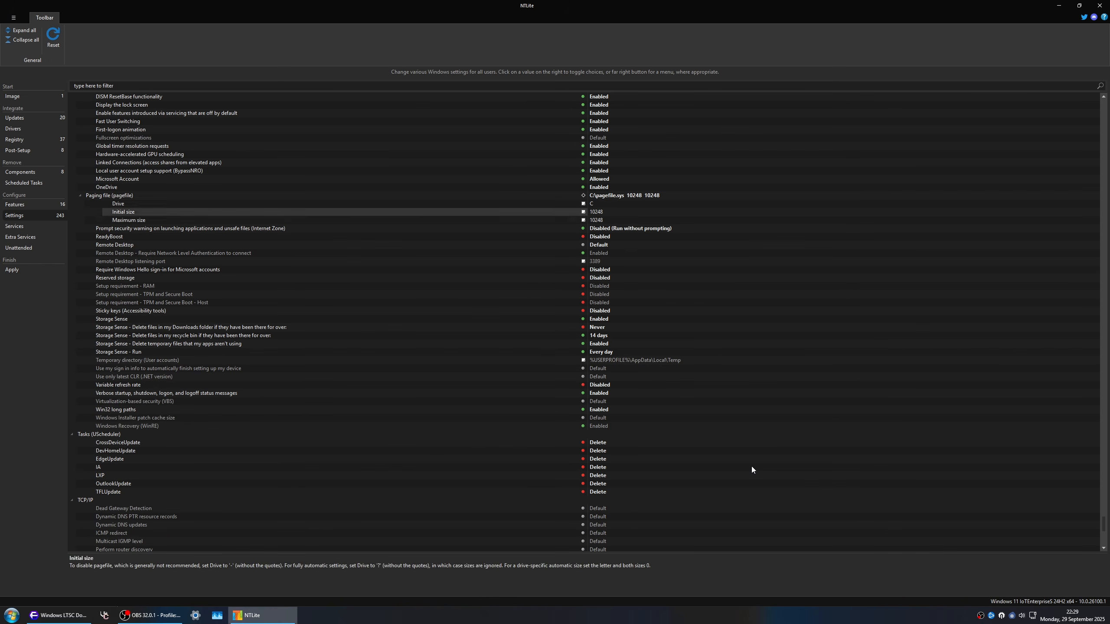
{"action": "key", "text": "Up"}
{"action": "key", "text": "Up"}
{"action": "key", "text": "Up"}
{"action": "key", "text": "Up"}
{"action": "key", "text": "Up"}
{"action": "key", "text": "Up"}
{"action": "key", "text": "Up"}
{"action": "key", "text": "Up"}
{"action": "key", "text": "Up"}
{"action": "key", "text": "Up"}
{"action": "key", "text": "Up"}
{"action": "key", "text": "Up"}
{"action": "key", "text": "Up"}
{"action": "key", "text": "Up"}
{"action": "key", "text": "Up"}
{"action": "key", "text": "Up"}
{"action": "key", "text": "Up"}
{"action": "key", "text": "Up"}
{"action": "key", "text": "Up"}
{"action": "key", "text": "Up"}
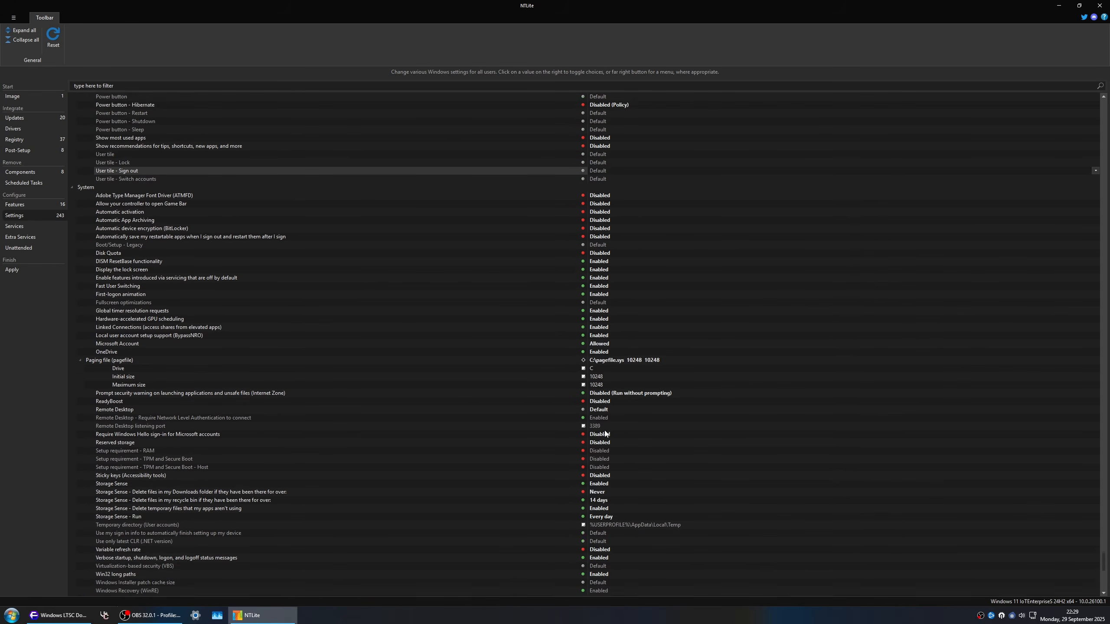
Step: Examine the Start Menu settings for showing most used apps and recommendations for tips, shortcuts and new apps
{"action": "scroll", "coordinate": [502, 265], "scroll_direction": "up", "scroll_amount": 6}
{"action": "scroll", "coordinate": [183, 302], "scroll_direction": "up", "scroll_amount": 1}
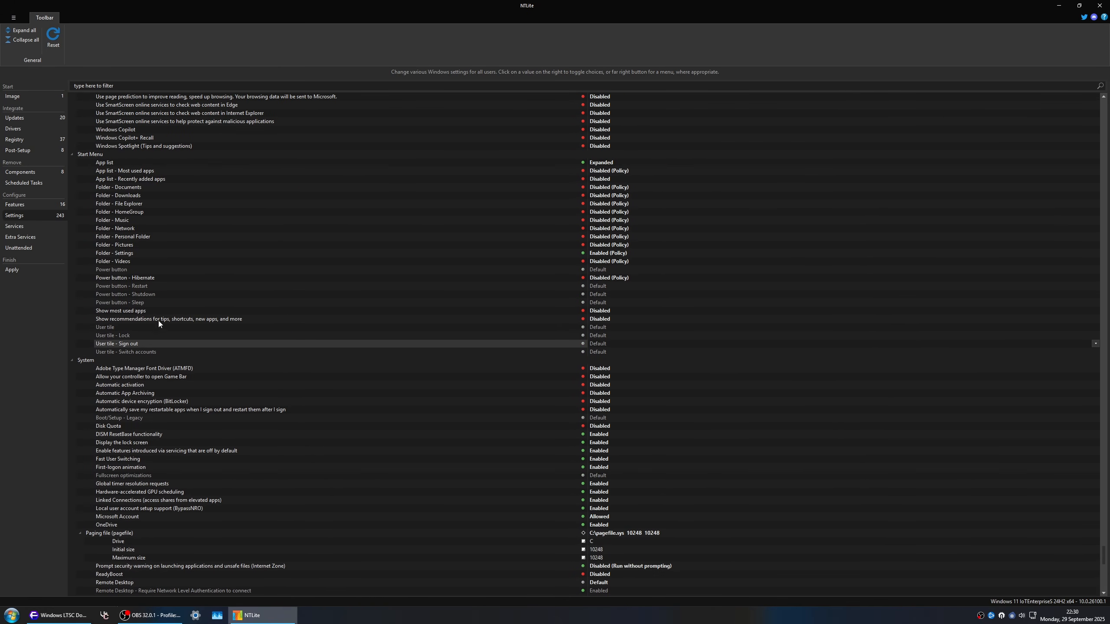
{"action": "left_click", "coordinate": [120, 310]}
{"action": "left_click", "coordinate": [187, 320]}
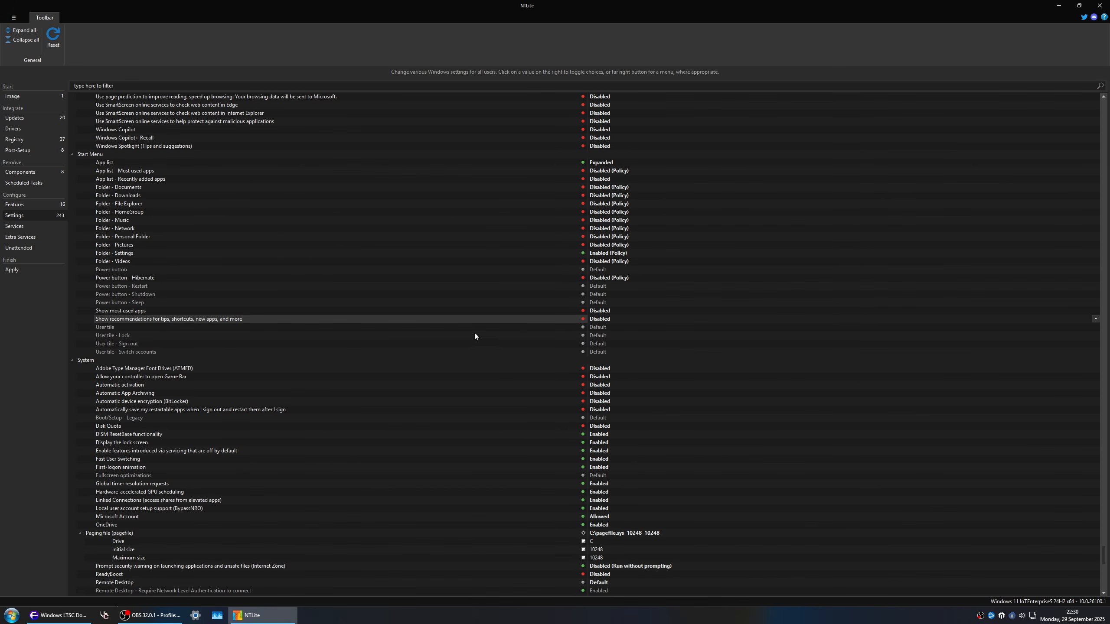
Step: Examine the Windows Copilot and Windows Copilot+ Recall settings at the end of the Privacy section
{"action": "scroll", "coordinate": [258, 348], "scroll_direction": "up", "scroll_amount": 10}
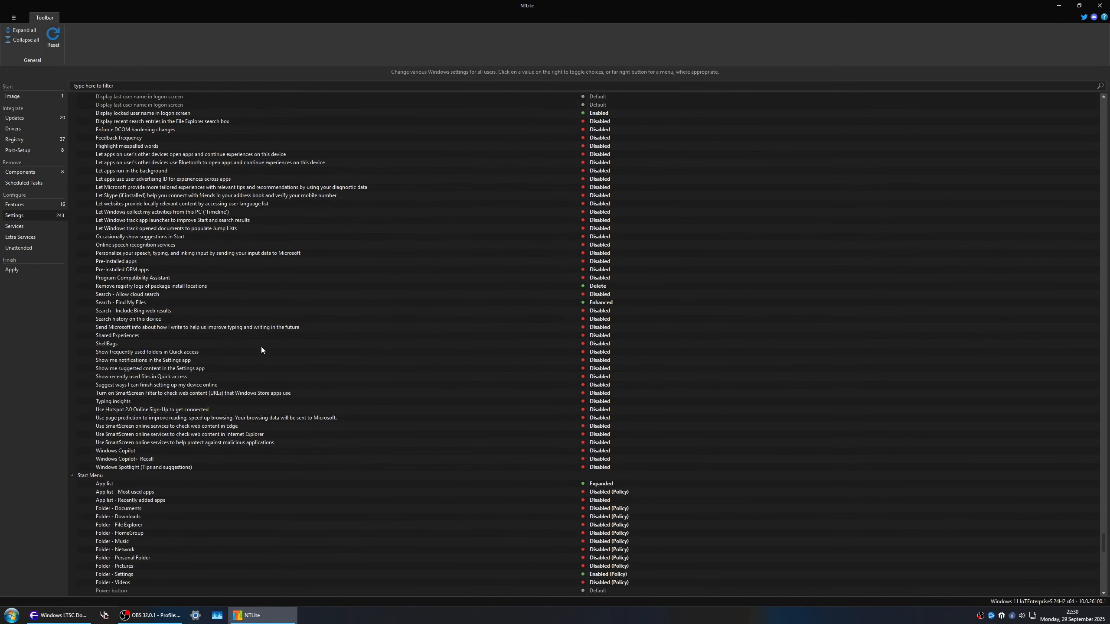
{"action": "scroll", "coordinate": [261, 347], "scroll_direction": "up", "scroll_amount": 2}
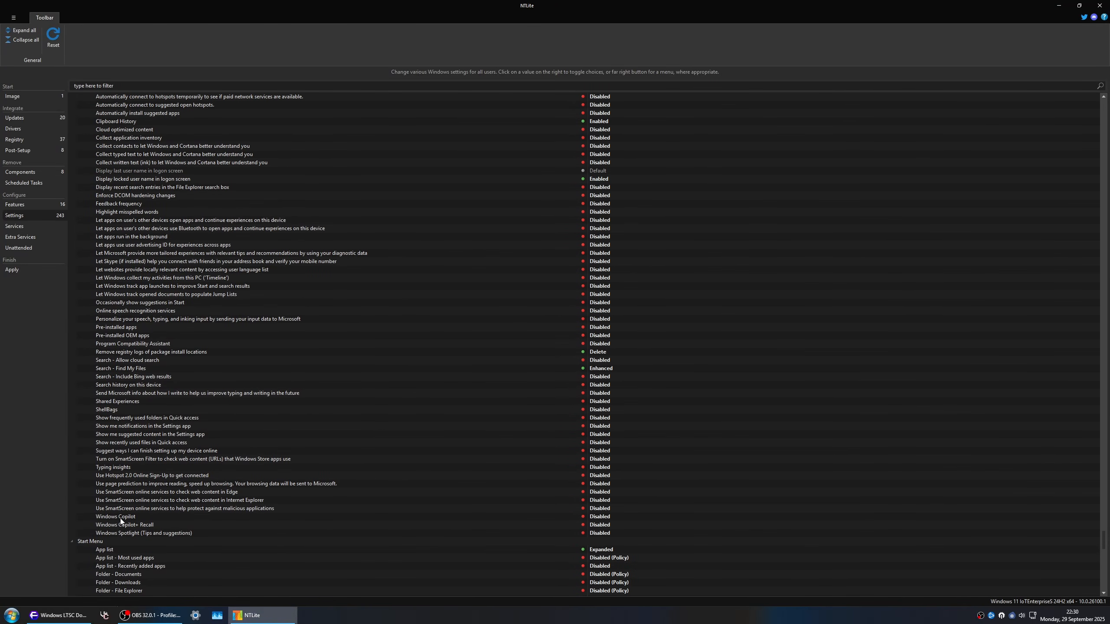
{"action": "left_click", "coordinate": [122, 518]}
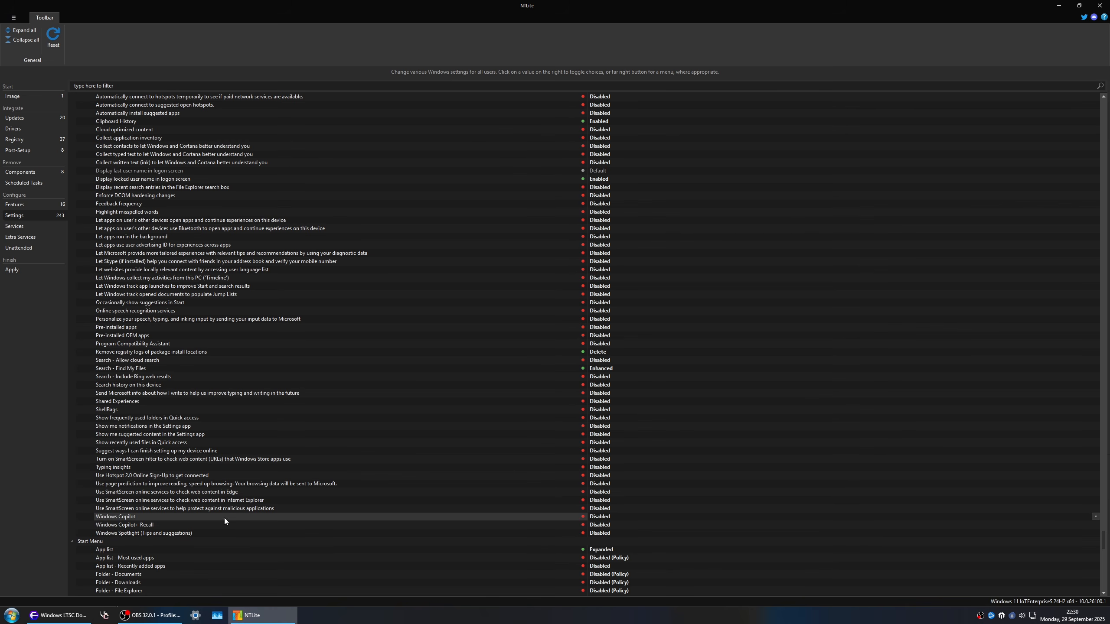
{"action": "left_click", "coordinate": [170, 525]}
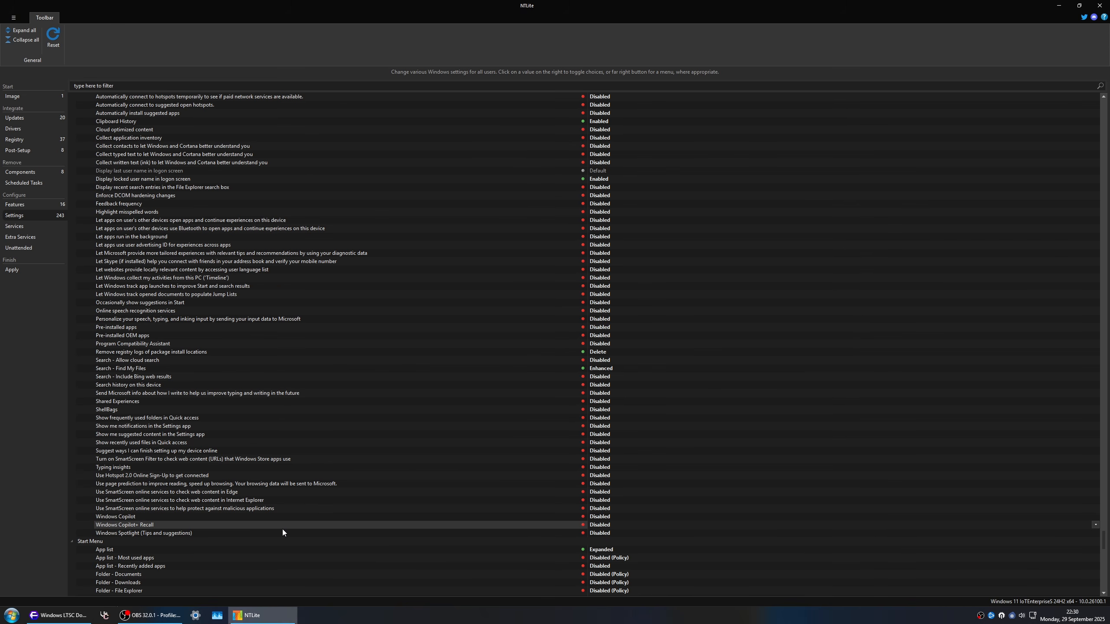
Step: Examine the Privacy settings for Clipboard History and for displaying the last user name in the logon screen
{"action": "scroll", "coordinate": [279, 519], "scroll_direction": "up", "scroll_amount": 1}
{"action": "scroll", "coordinate": [285, 517], "scroll_direction": "up", "scroll_amount": 2}
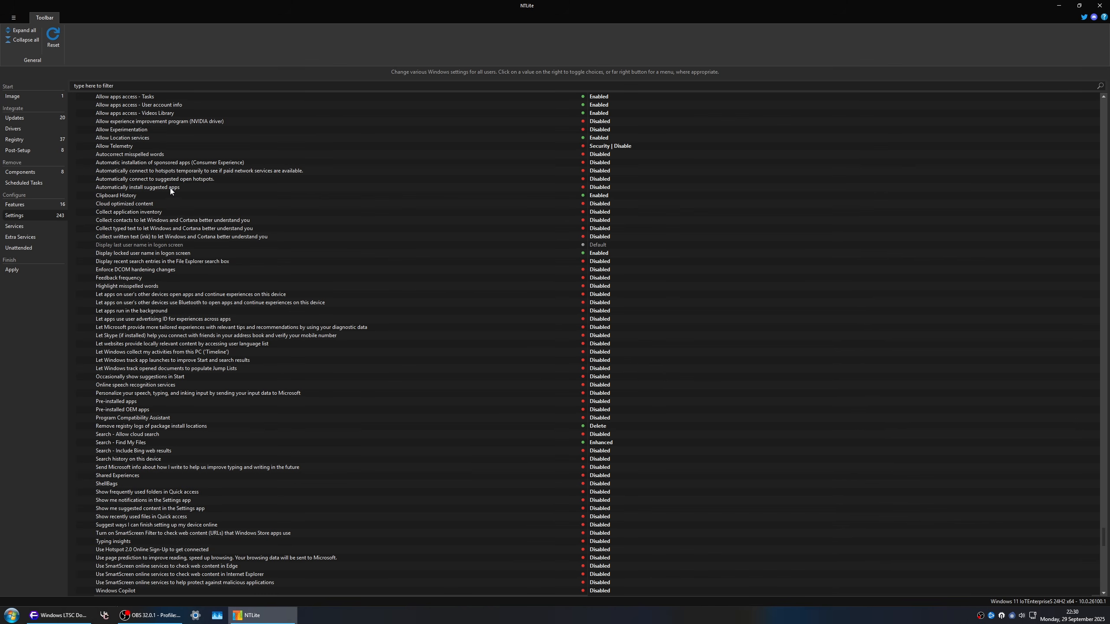
{"action": "left_click", "coordinate": [145, 198]}
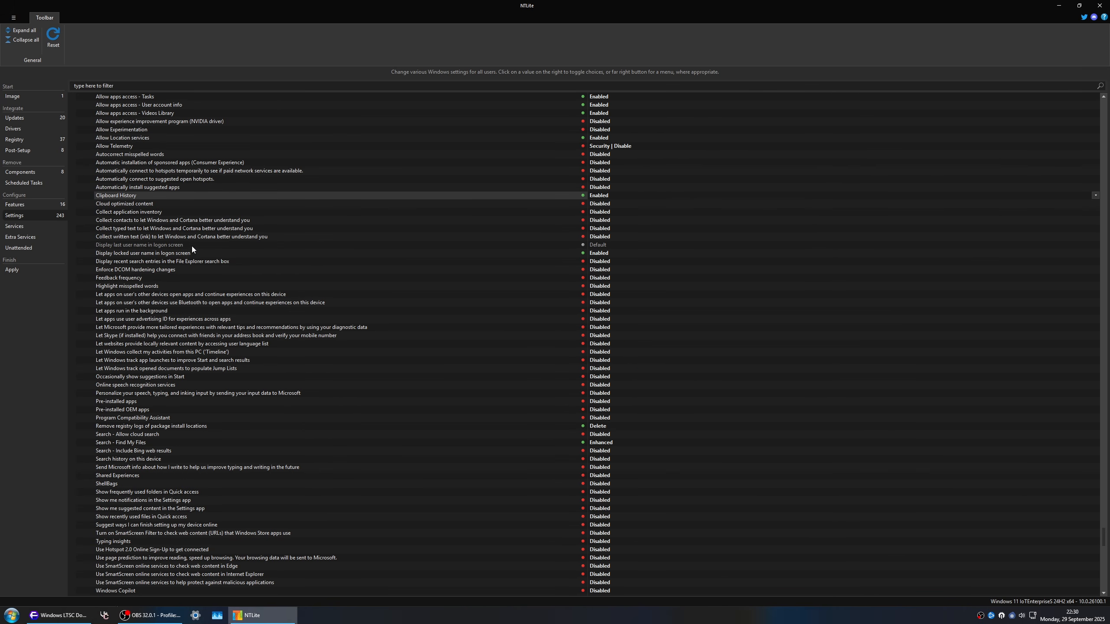
{"action": "left_click", "coordinate": [576, 245]}
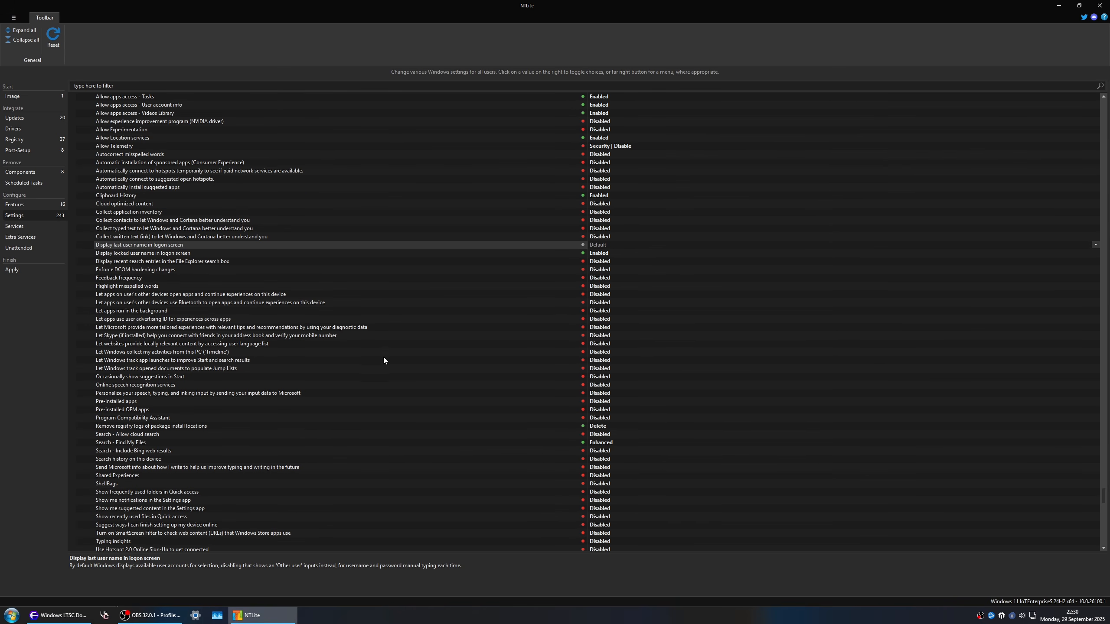
Step: Review the app access permissions in the Privacy section and examine the Allow Location services setting
{"action": "scroll", "coordinate": [392, 396], "scroll_direction": "down", "scroll_amount": 3}
{"action": "scroll", "coordinate": [406, 401], "scroll_direction": "up", "scroll_amount": 5}
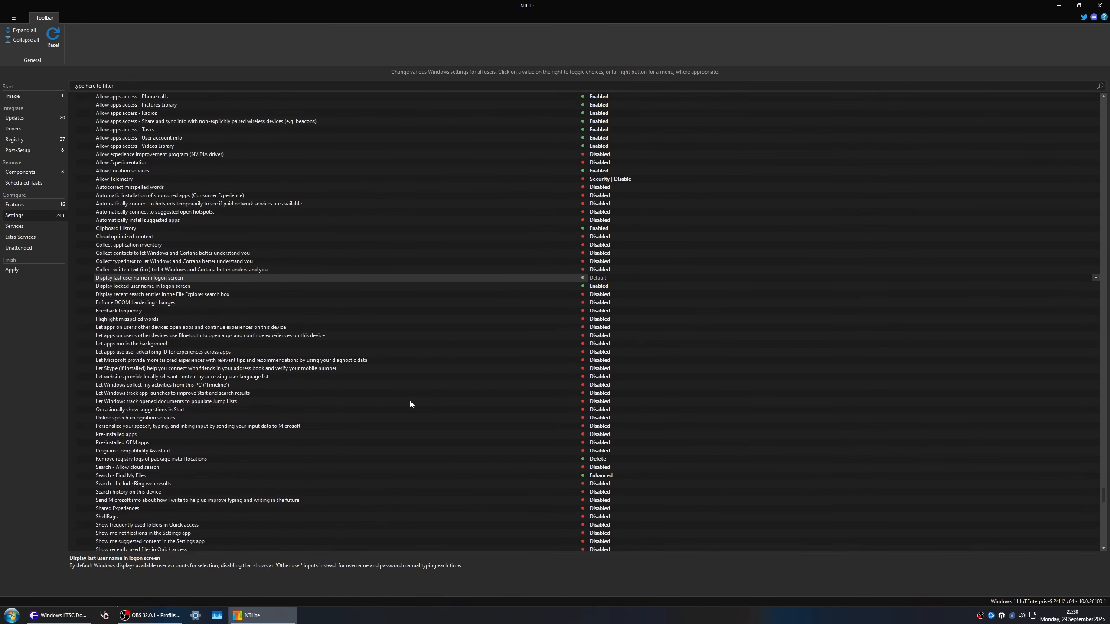
{"action": "scroll", "coordinate": [410, 401], "scroll_direction": "up", "scroll_amount": 6}
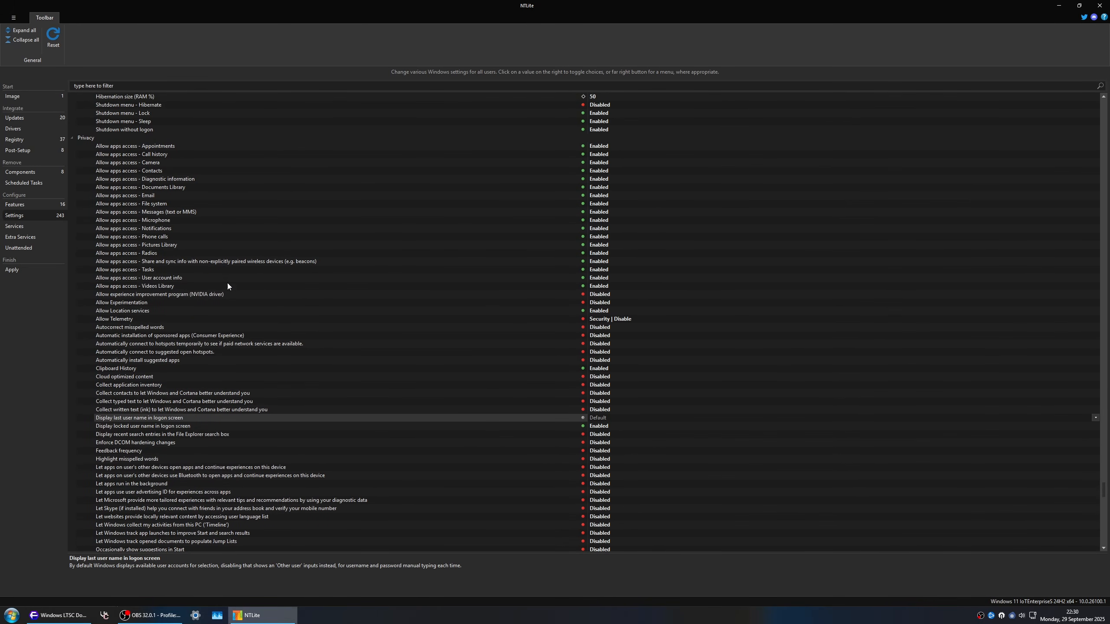
{"action": "left_click", "coordinate": [483, 311]}
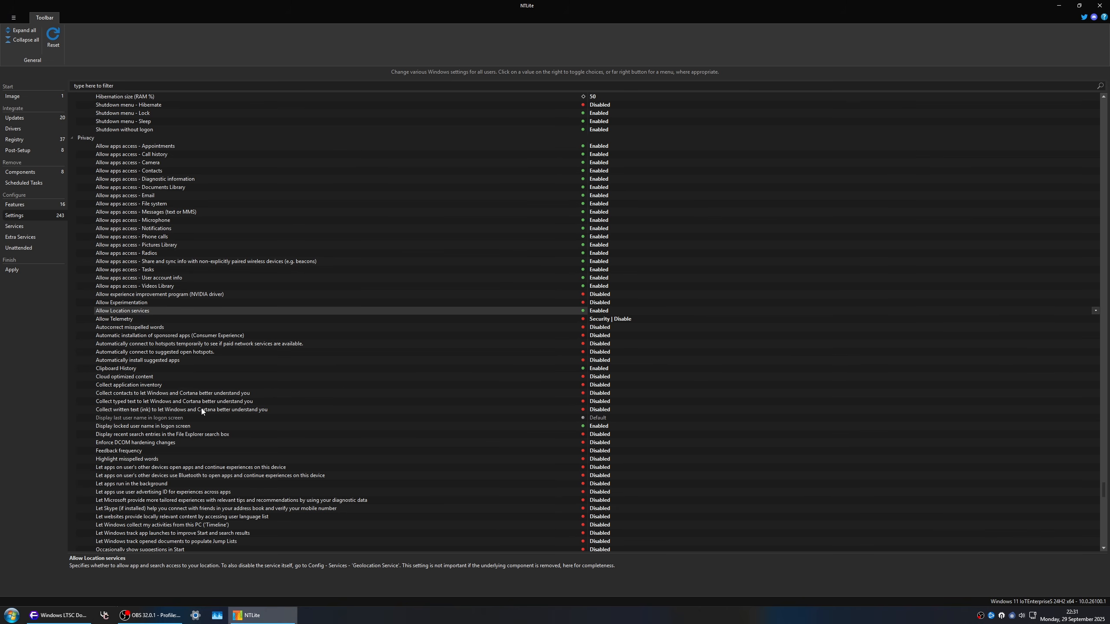
Step: Review the Power Control, Network and Explorer settings, going back up to the Event Viewer channels
{"action": "scroll", "coordinate": [301, 384], "scroll_direction": "up", "scroll_amount": 5}
{"action": "scroll", "coordinate": [266, 381], "scroll_direction": "up", "scroll_amount": 2}
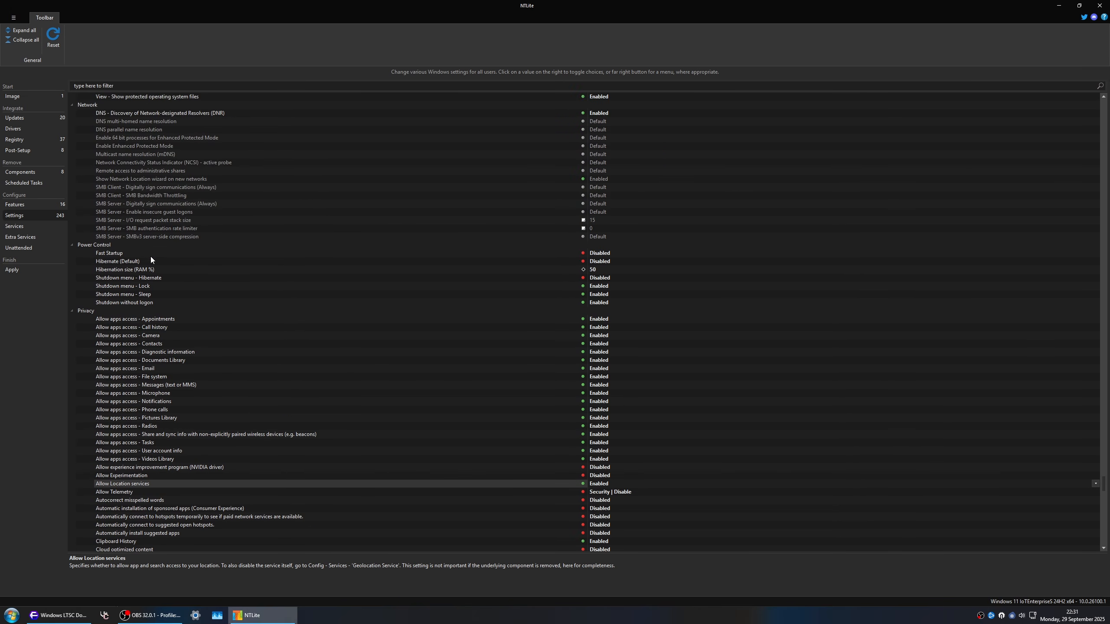
{"action": "scroll", "coordinate": [418, 286], "scroll_direction": "up", "scroll_amount": 4}
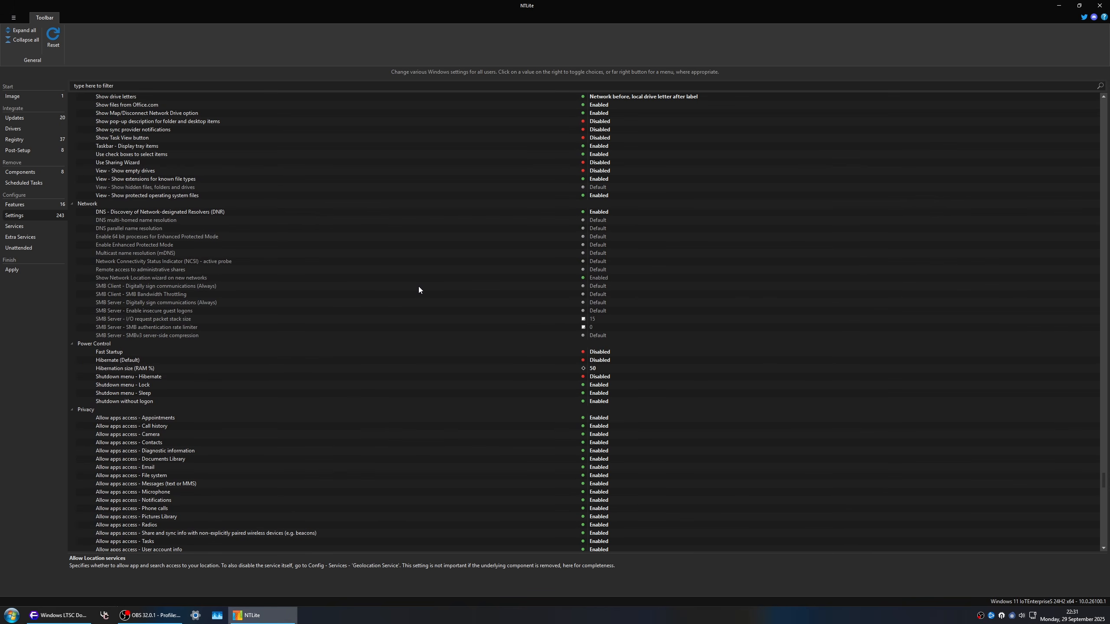
{"action": "scroll", "coordinate": [382, 263], "scroll_direction": "up", "scroll_amount": 7}
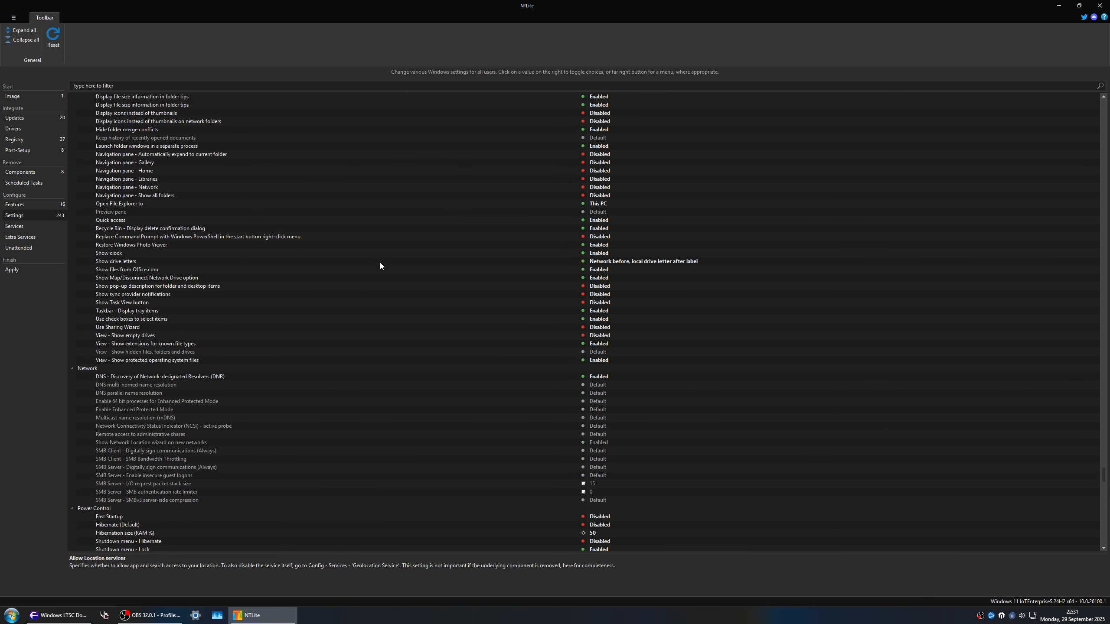
{"action": "scroll", "coordinate": [379, 265], "scroll_direction": "up", "scroll_amount": 2}
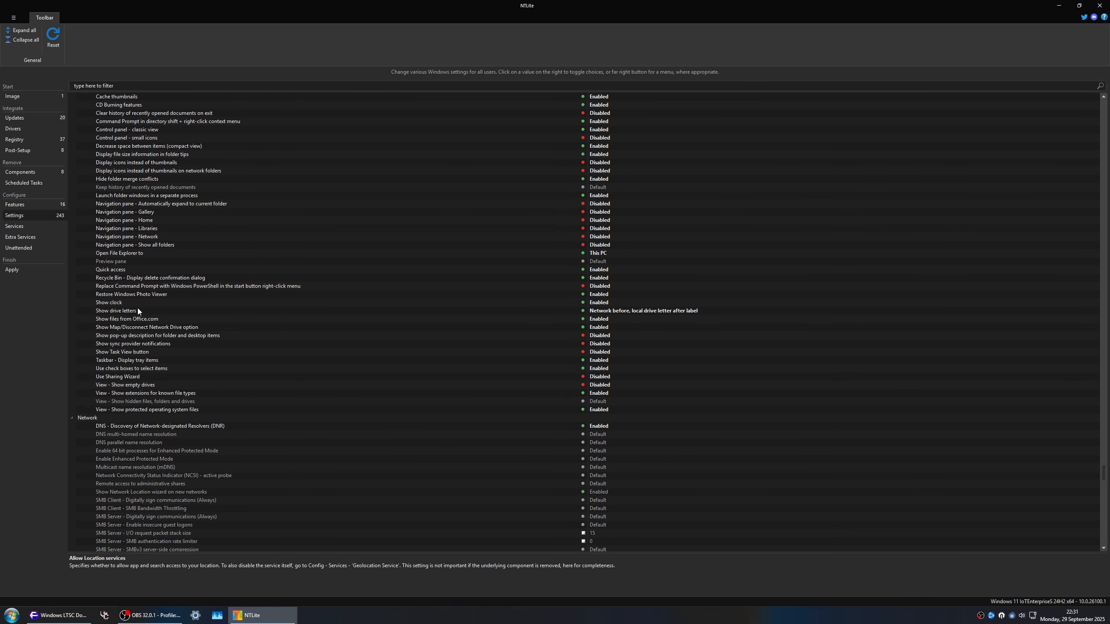
{"action": "scroll", "coordinate": [137, 308], "scroll_direction": "up", "scroll_amount": 2}
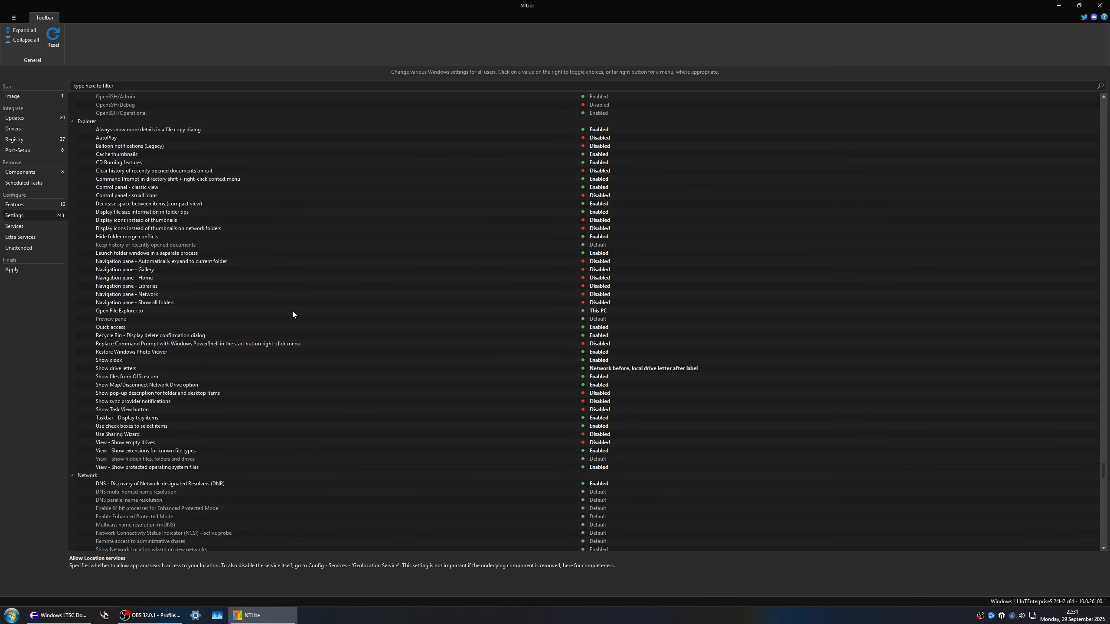
{"action": "scroll", "coordinate": [292, 312], "scroll_direction": "up", "scroll_amount": 12}
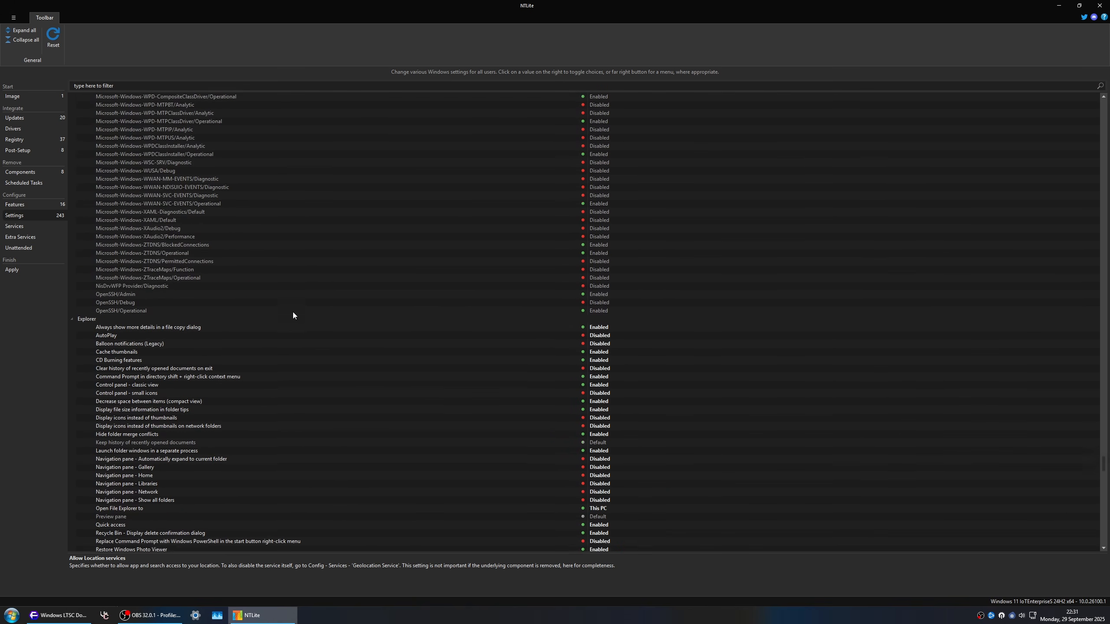
{"action": "scroll", "coordinate": [296, 311], "scroll_direction": "up", "scroll_amount": 4}
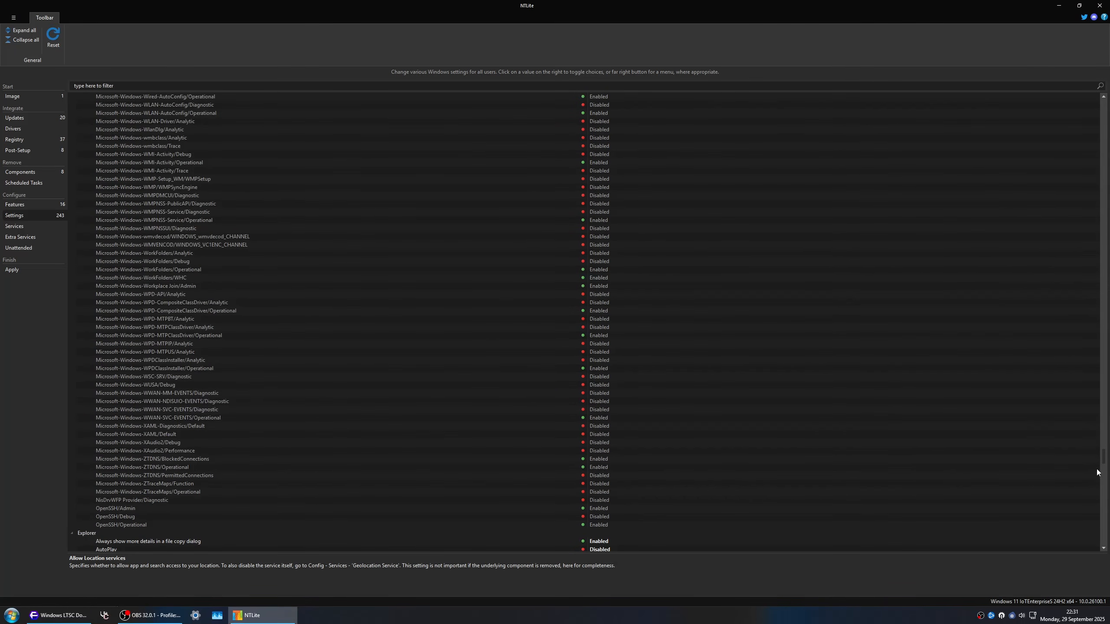
Step: Collapse the Event Viewer channels and review the Desktop settings from the taskbar options up to the accent colors
{"action": "left_click_drag", "start_coordinate": [1103, 459], "coordinate": [1106, 130]}
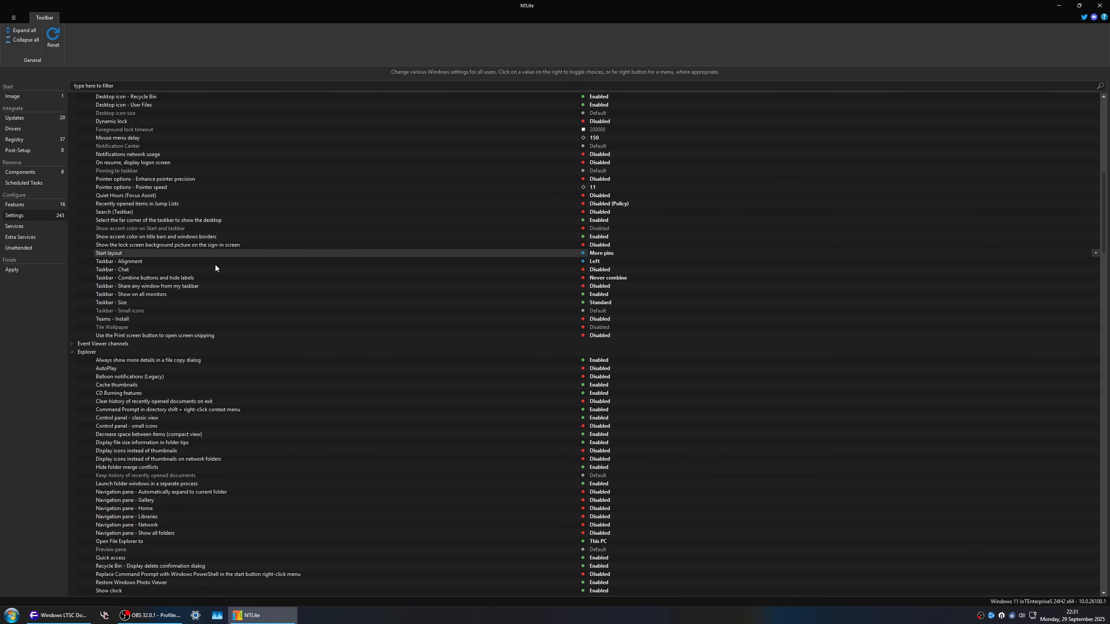
{"action": "key", "text": "Up"}
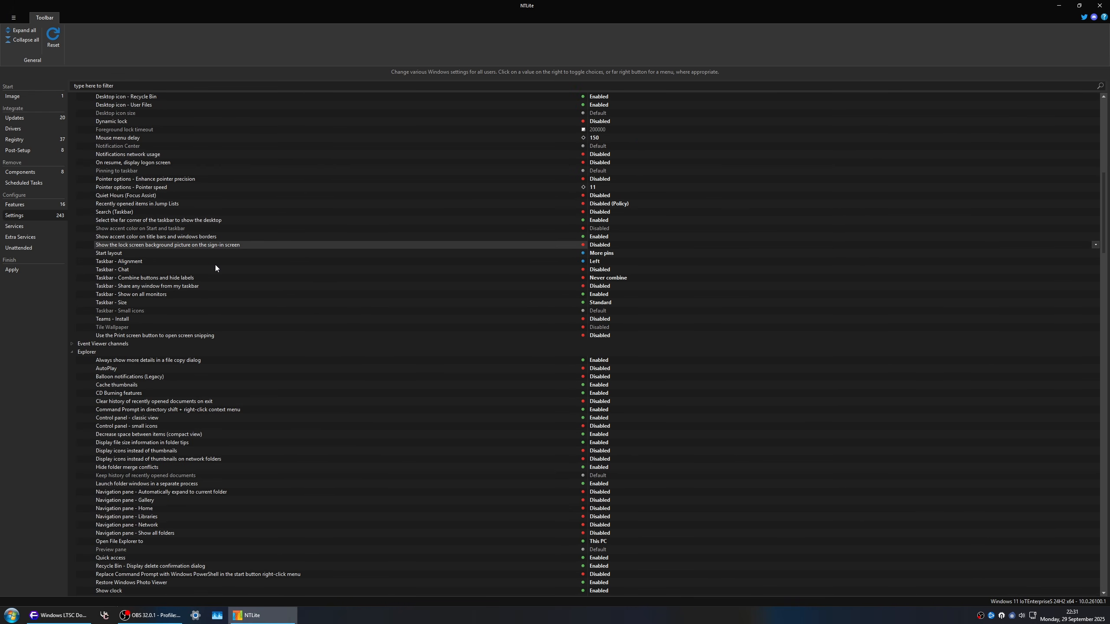
{"action": "scroll", "coordinate": [215, 265], "scroll_direction": "up", "scroll_amount": 2}
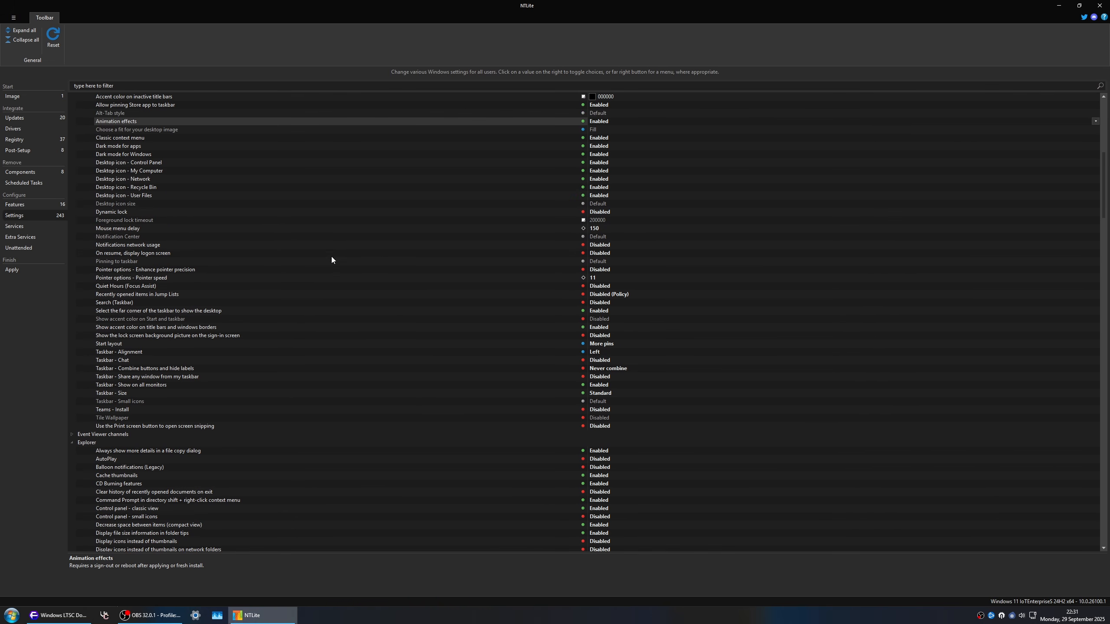
{"action": "scroll", "coordinate": [342, 267], "scroll_direction": "up", "scroll_amount": 4}
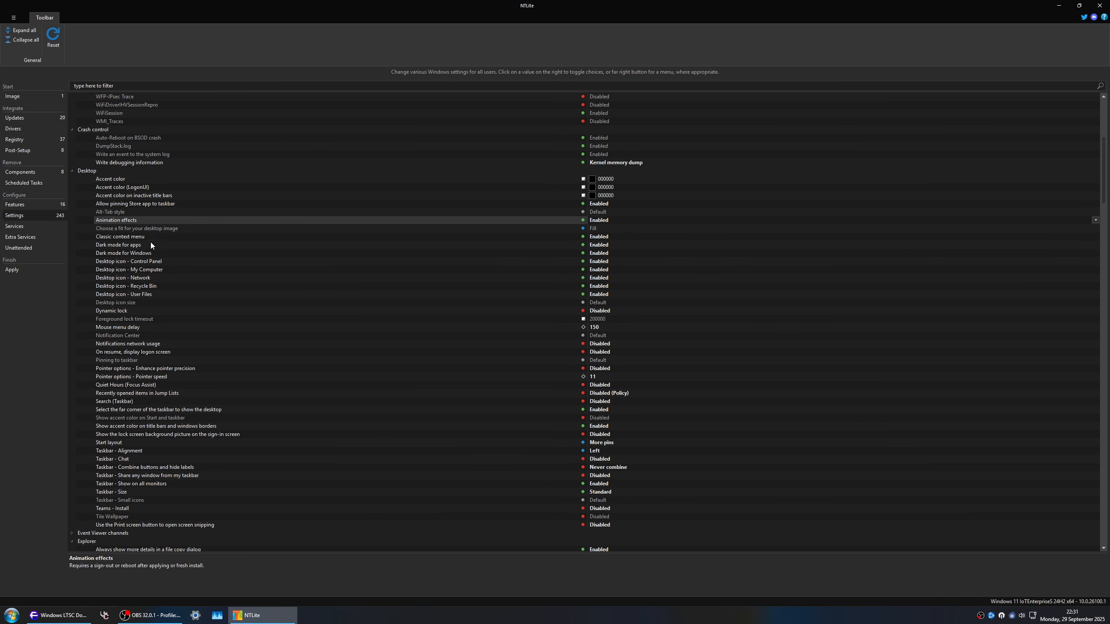
{"action": "scroll", "coordinate": [163, 255], "scroll_direction": "up", "scroll_amount": 6}
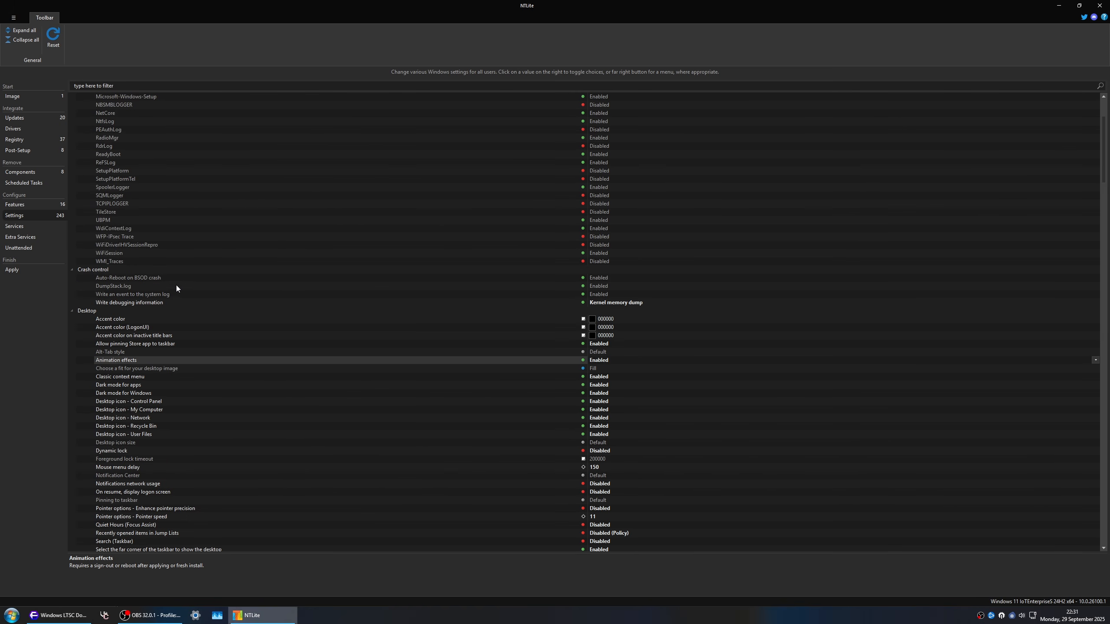
Step: Examine the Crash control settings for auto-reboot on BSOD crash and for writing debugging information
{"action": "left_click", "coordinate": [553, 279]}
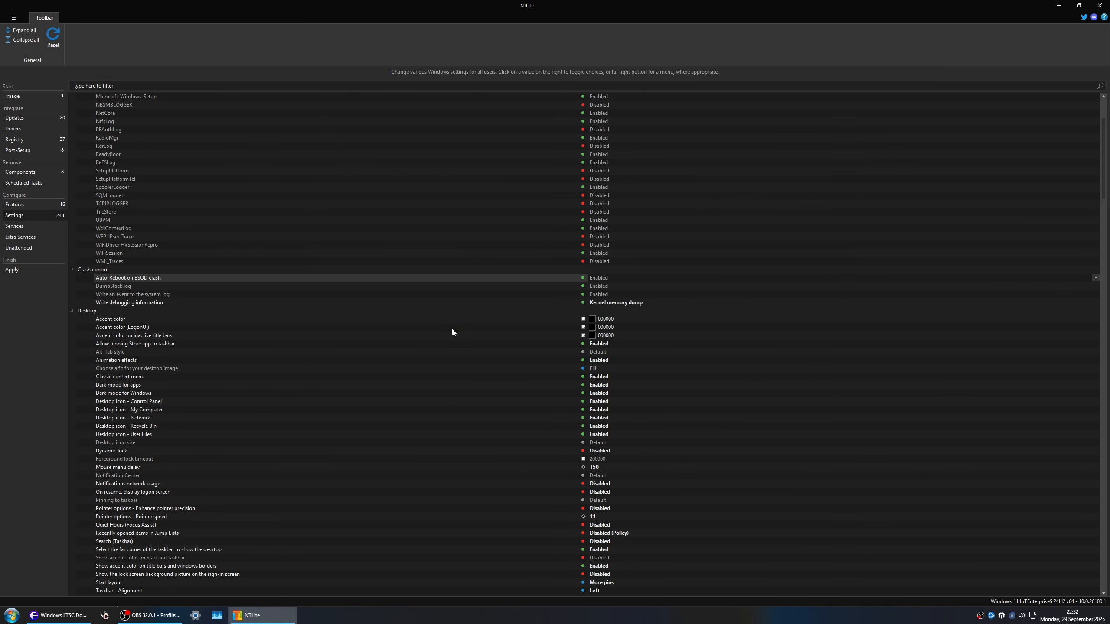
{"action": "left_click", "coordinate": [175, 303]}
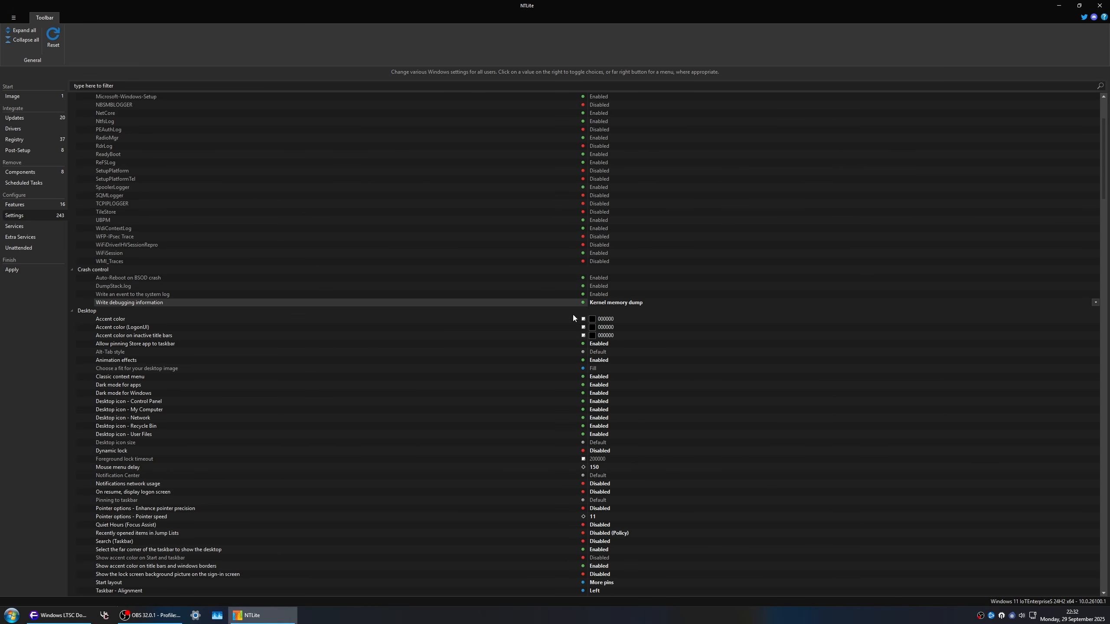
{"action": "scroll", "coordinate": [552, 298], "scroll_direction": "up", "scroll_amount": 2}
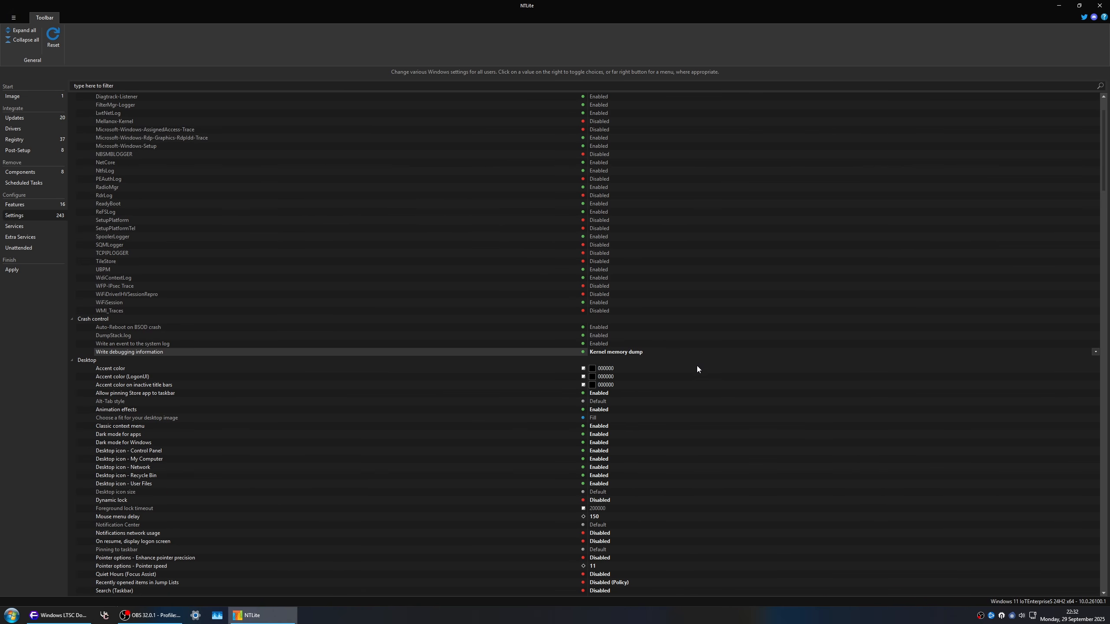
{"action": "scroll", "coordinate": [687, 369], "scroll_direction": "up", "scroll_amount": 2}
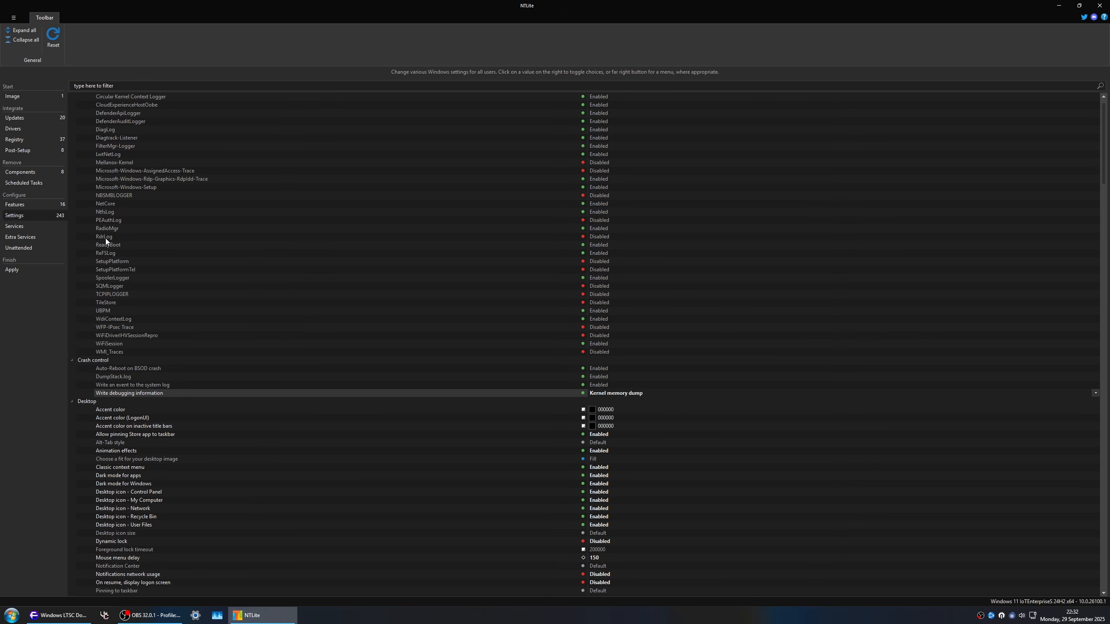
Step: Import the host machine's drivers into the driver queue and dismiss the driver integration warning
{"action": "left_click", "coordinate": [56, 115]}
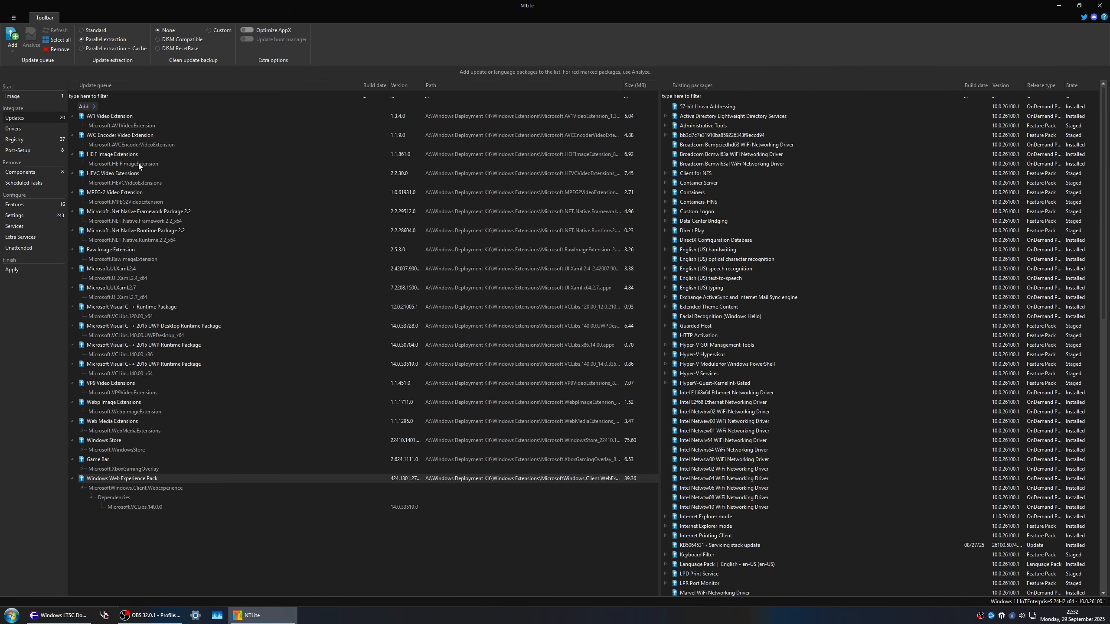
{"action": "left_click", "coordinate": [32, 126]}
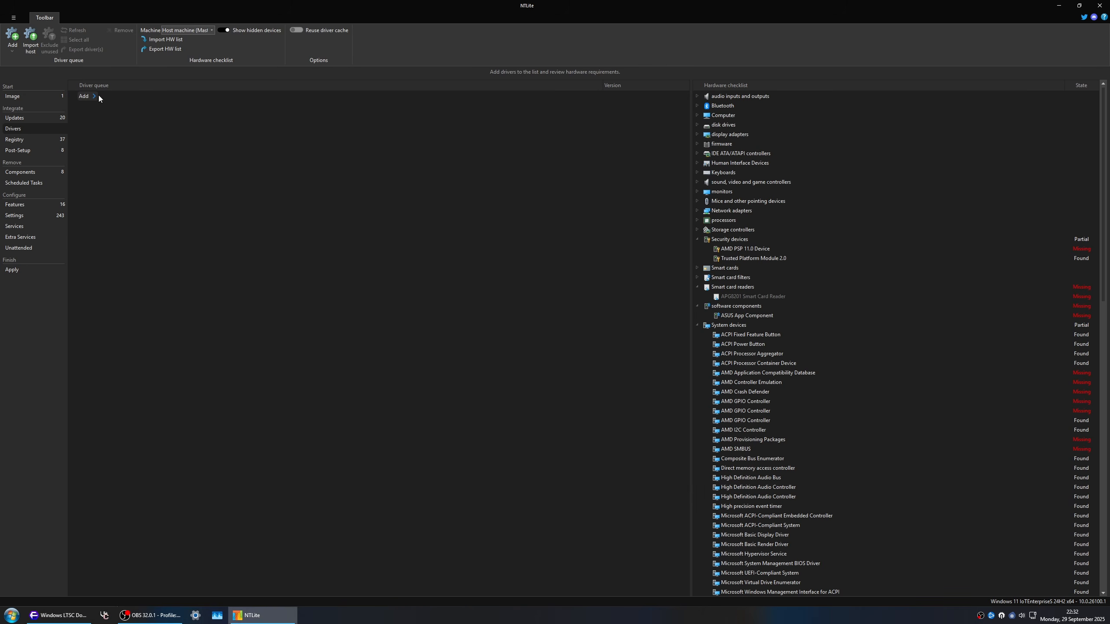
{"action": "left_click", "coordinate": [31, 40]}
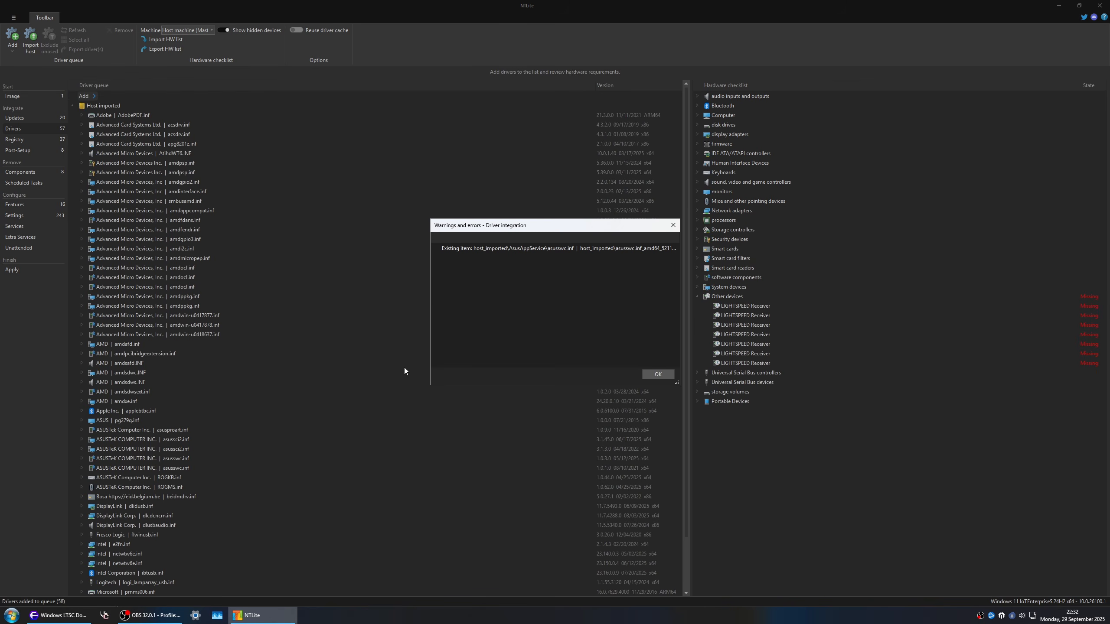
{"action": "left_click", "coordinate": [657, 374]}
Step: Look through the imported drivers, expand the NVIDIA nv_dispi.inf entry, and select the Host imported group
{"action": "scroll", "coordinate": [176, 315], "scroll_direction": "down", "scroll_amount": 2}
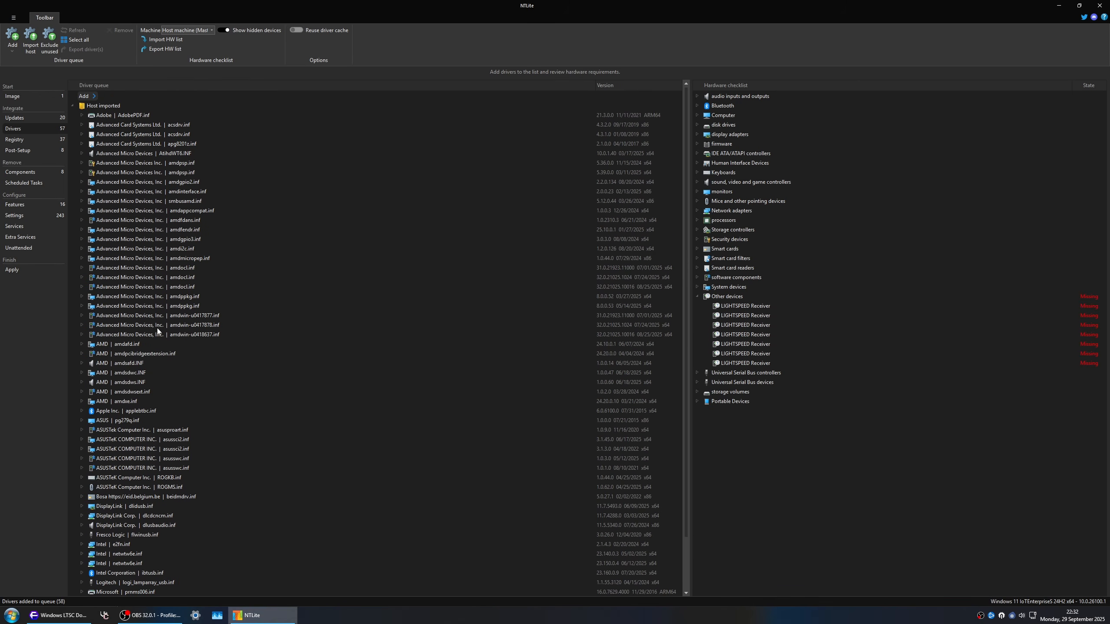
{"action": "scroll", "coordinate": [242, 227], "scroll_direction": "up", "scroll_amount": 2}
{"action": "scroll", "coordinate": [121, 377], "scroll_direction": "down", "scroll_amount": 2}
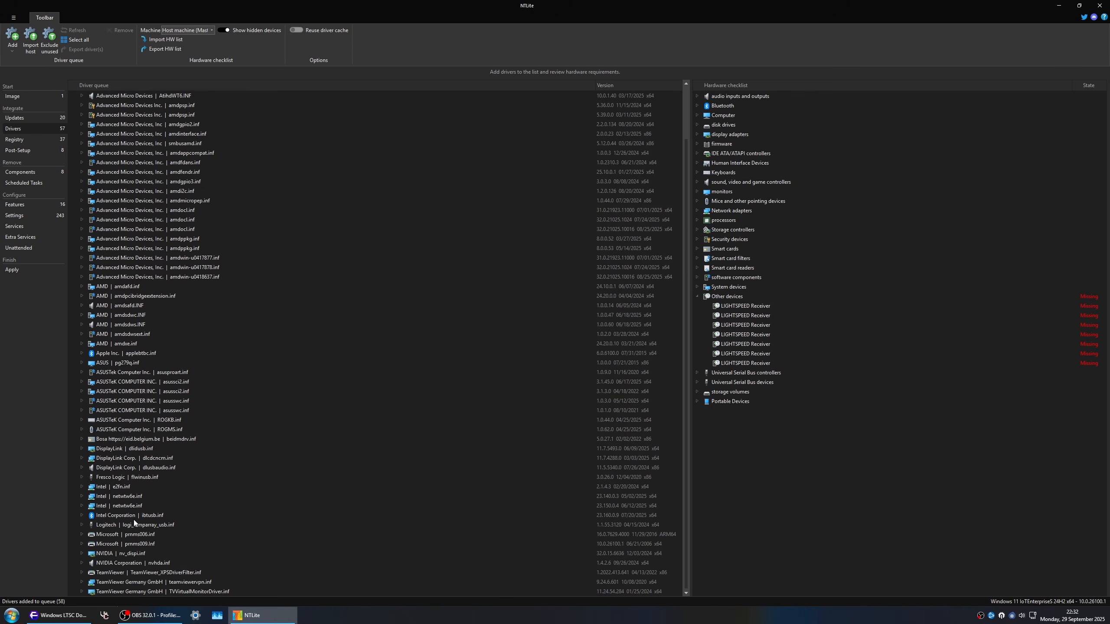
{"action": "left_click", "coordinate": [83, 558]}
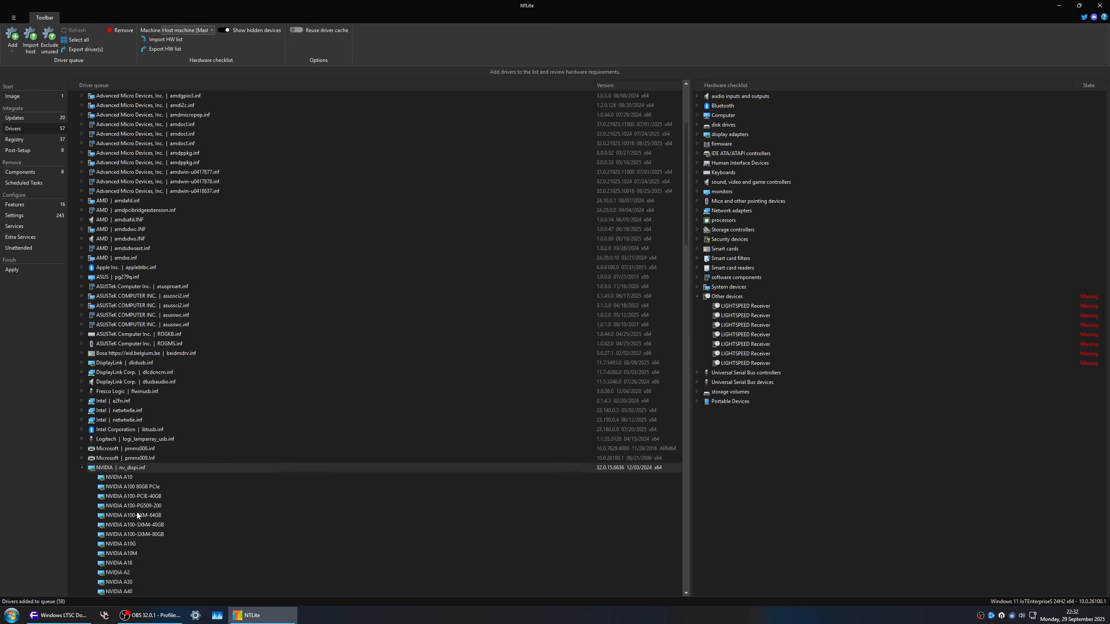
{"action": "scroll", "coordinate": [111, 543], "scroll_direction": "up", "scroll_amount": 1}
{"action": "left_click", "coordinate": [103, 106]}
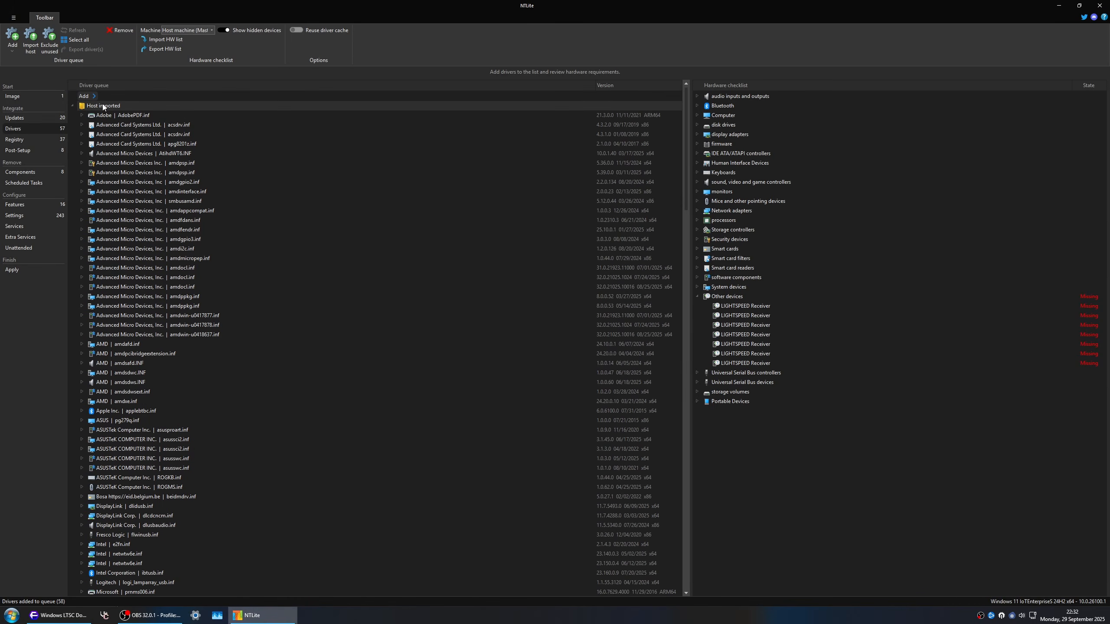
Step: Remove the Host imported driver group from the driver queue and go to the final Apply stage
{"action": "left_click", "coordinate": [129, 33]}
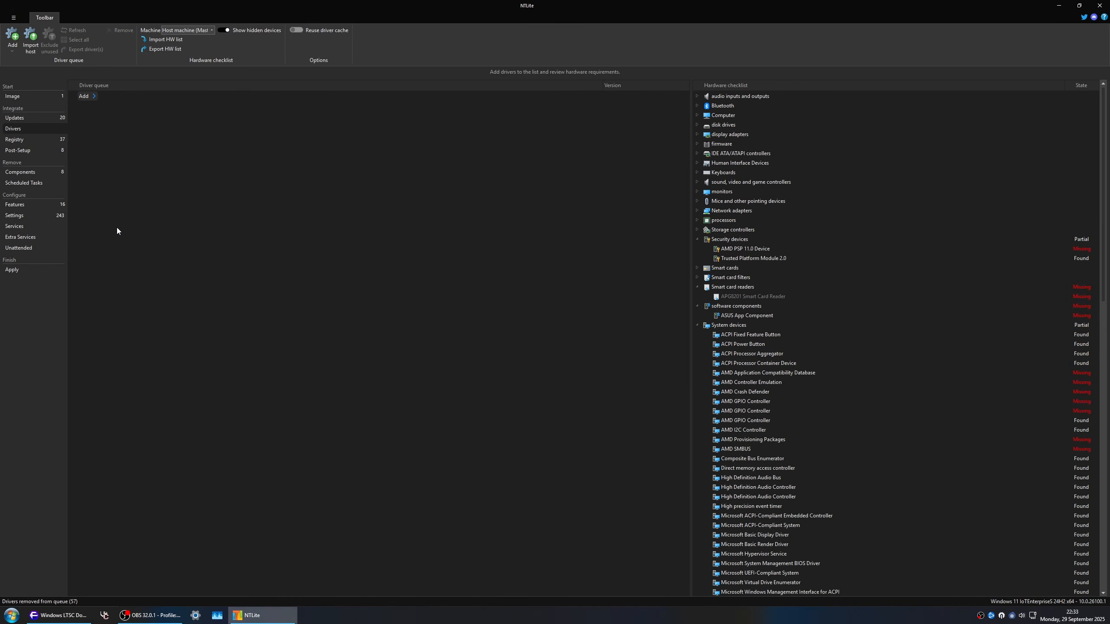
{"action": "left_click", "coordinate": [32, 273]}
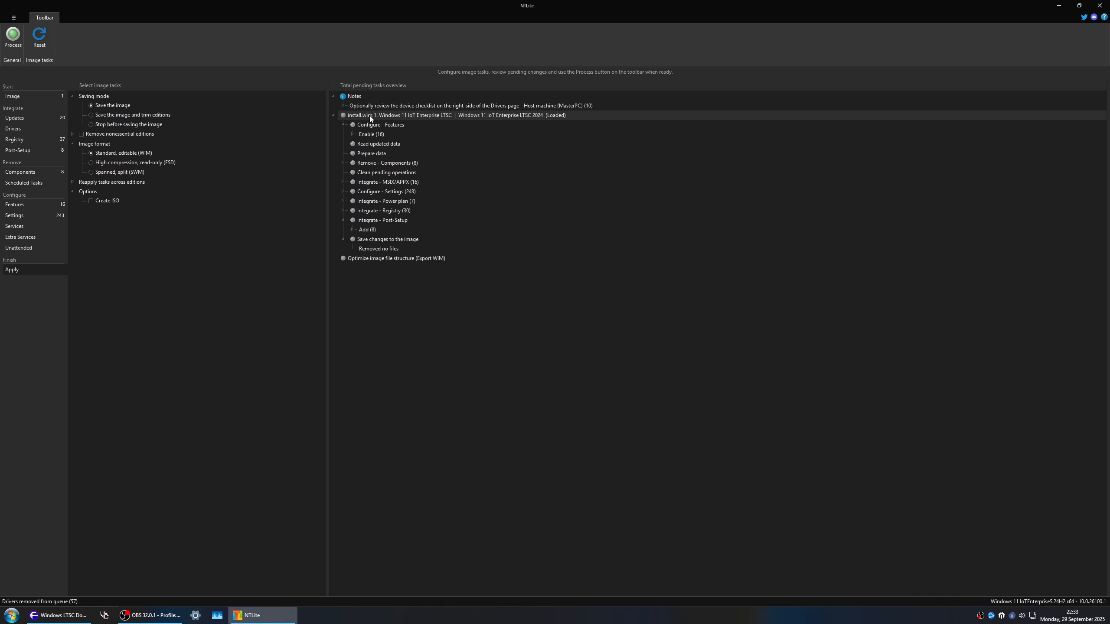
Step: Review the pending tasks overview, covering enabled features, component removals, MSIX/APPX packages, settings, power plans, registry files and post-setup commands
{"action": "left_click", "coordinate": [352, 135]}
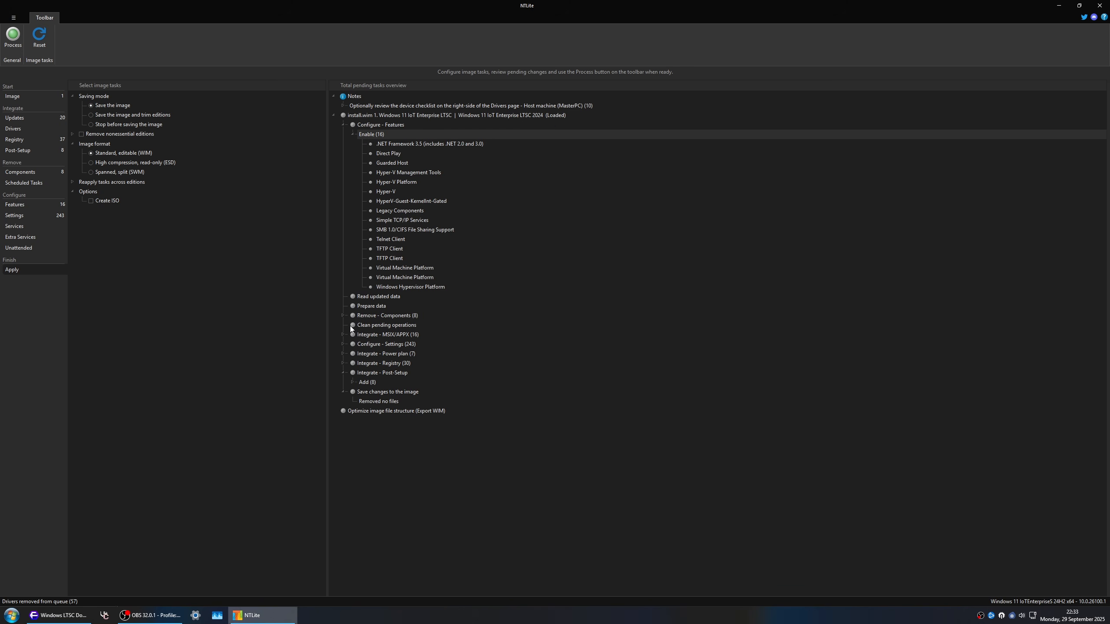
{"action": "left_click", "coordinate": [343, 315]}
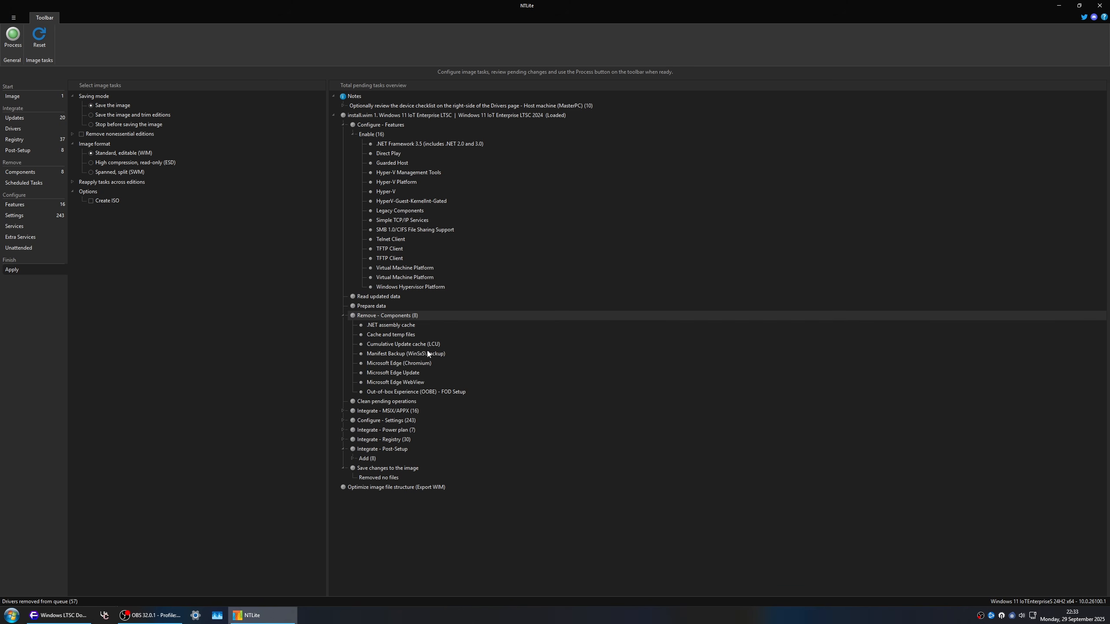
{"action": "left_click", "coordinate": [343, 411]}
{"action": "scroll", "coordinate": [477, 395], "scroll_direction": "down", "scroll_amount": 2}
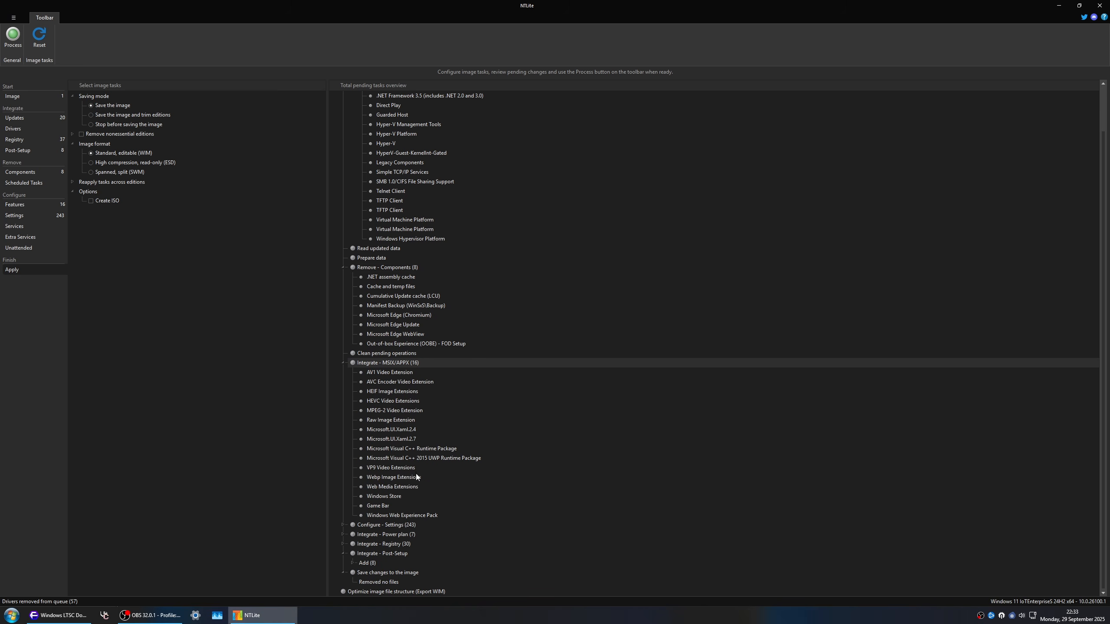
{"action": "left_click", "coordinate": [340, 524]}
{"action": "scroll", "coordinate": [438, 460], "scroll_direction": "down", "scroll_amount": 14}
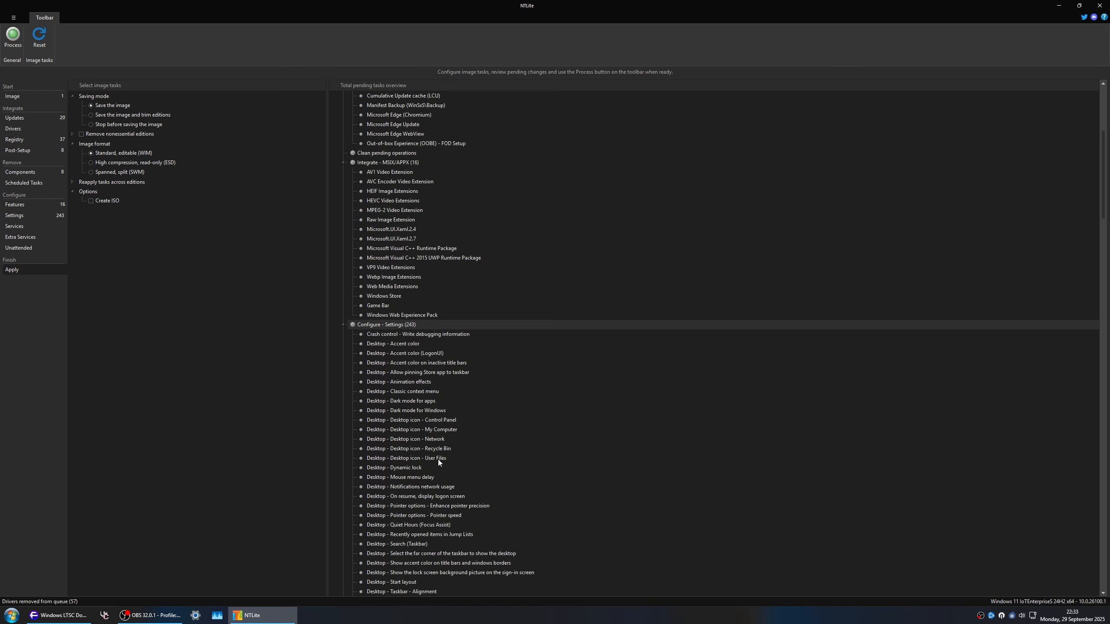
{"action": "left_click", "coordinate": [343, 154]}
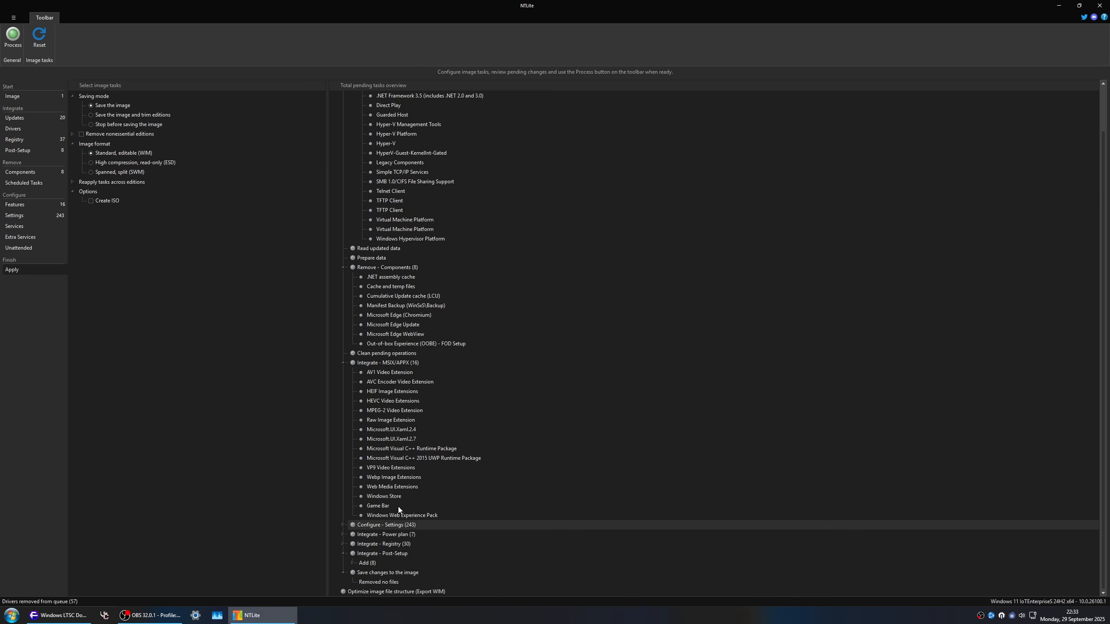
{"action": "left_click", "coordinate": [343, 534]}
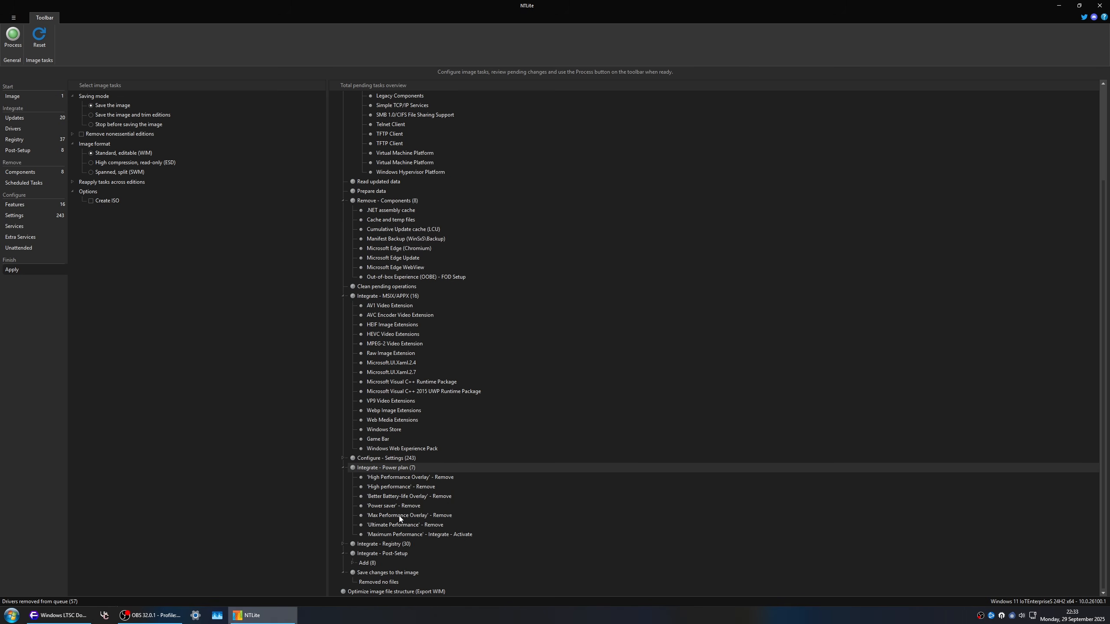
{"action": "left_click", "coordinate": [343, 543]}
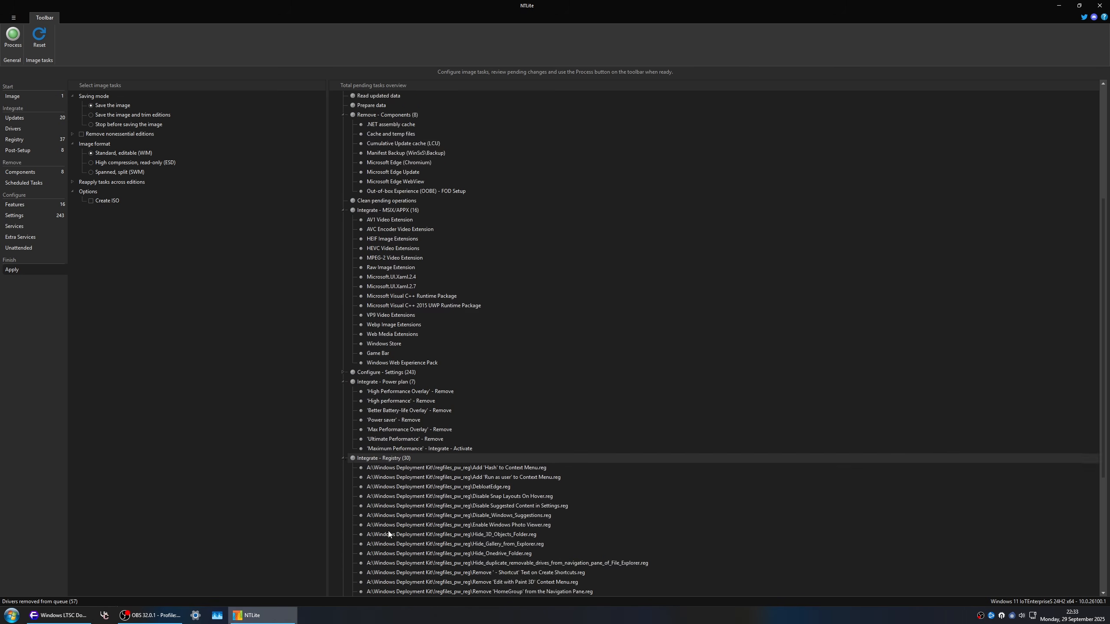
{"action": "left_click", "coordinate": [353, 564]}
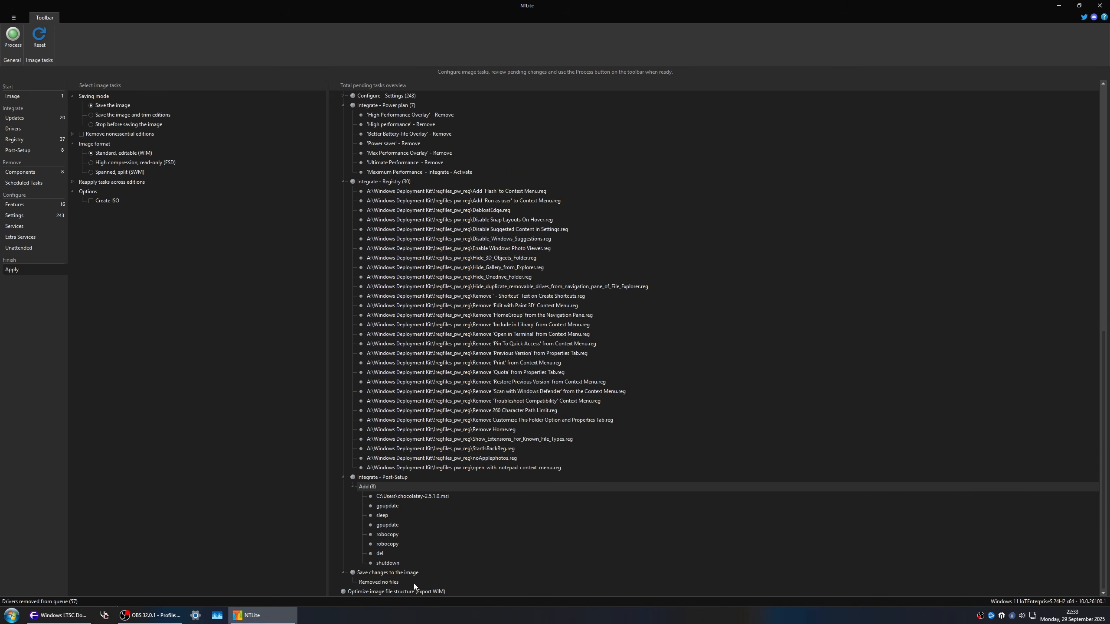
Step: Enable ISO creation and save it to the Desktop as PublicRelease_26100.1.final_release_CLIENT_ENTERPRISES_OEM_ARM64_FRE_en-us_dvd.iso, reusing the source folder's name
{"action": "left_click", "coordinate": [91, 201]}
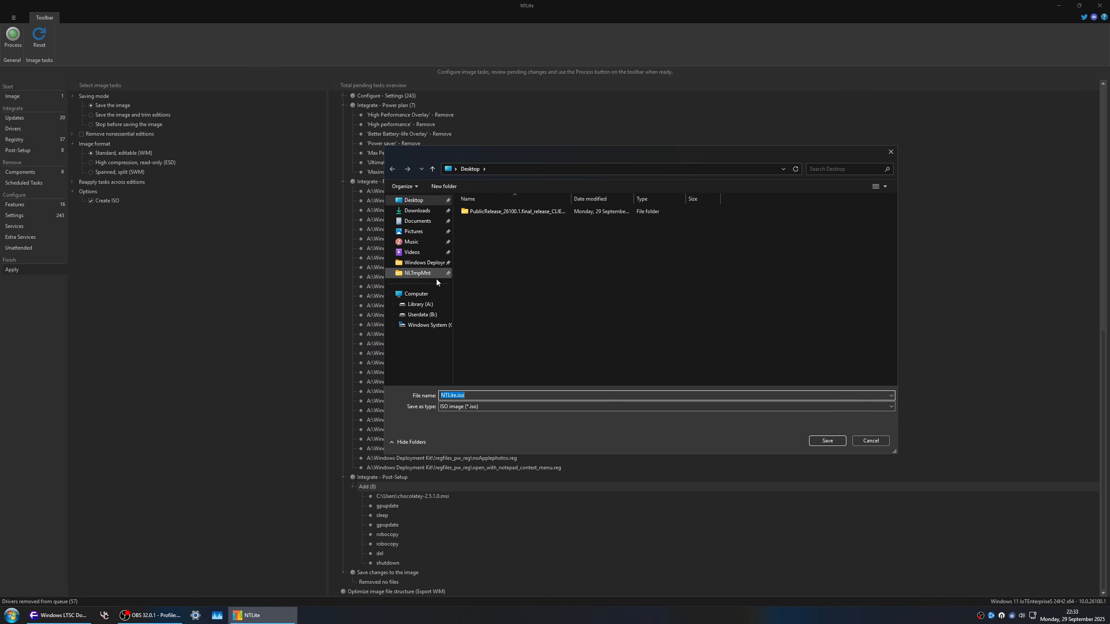
{"action": "left_click", "coordinate": [533, 212]}
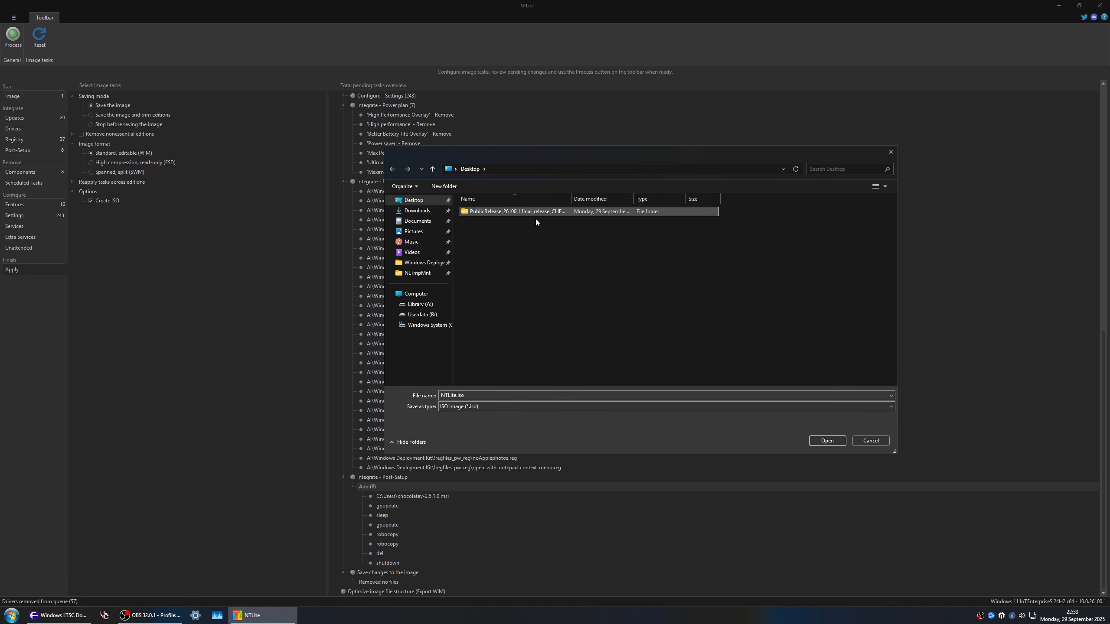
{"action": "left_click", "coordinate": [535, 211]}
{"action": "key", "text": "ctrl+c"}
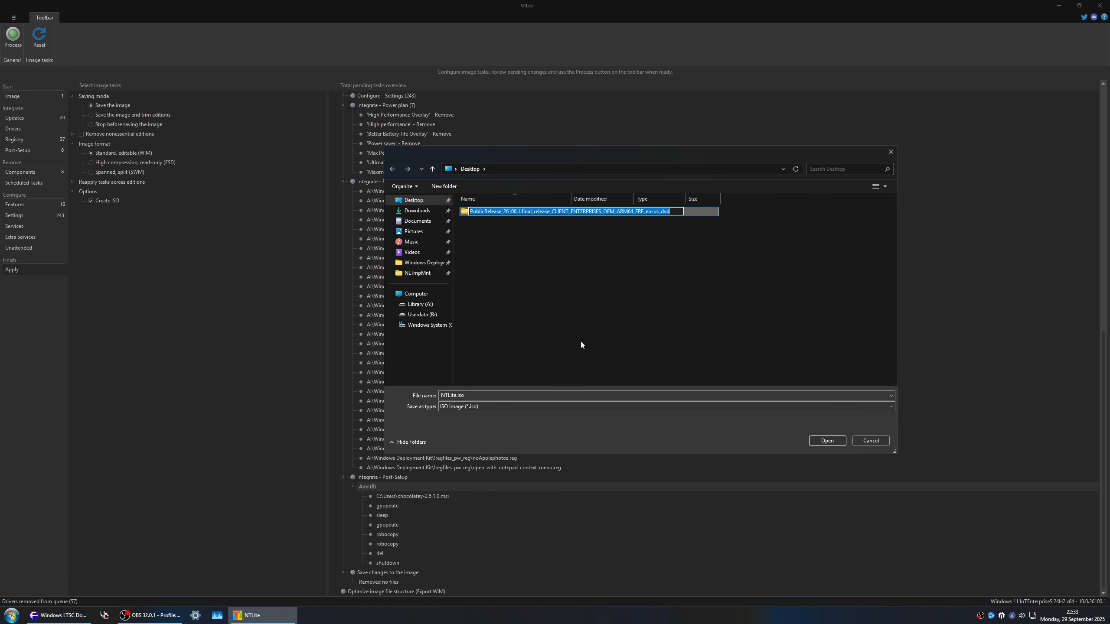
{"action": "left_click", "coordinate": [587, 395]}
{"action": "key", "text": "ctrl+a"}
{"action": "key", "text": "ctrl+v"}
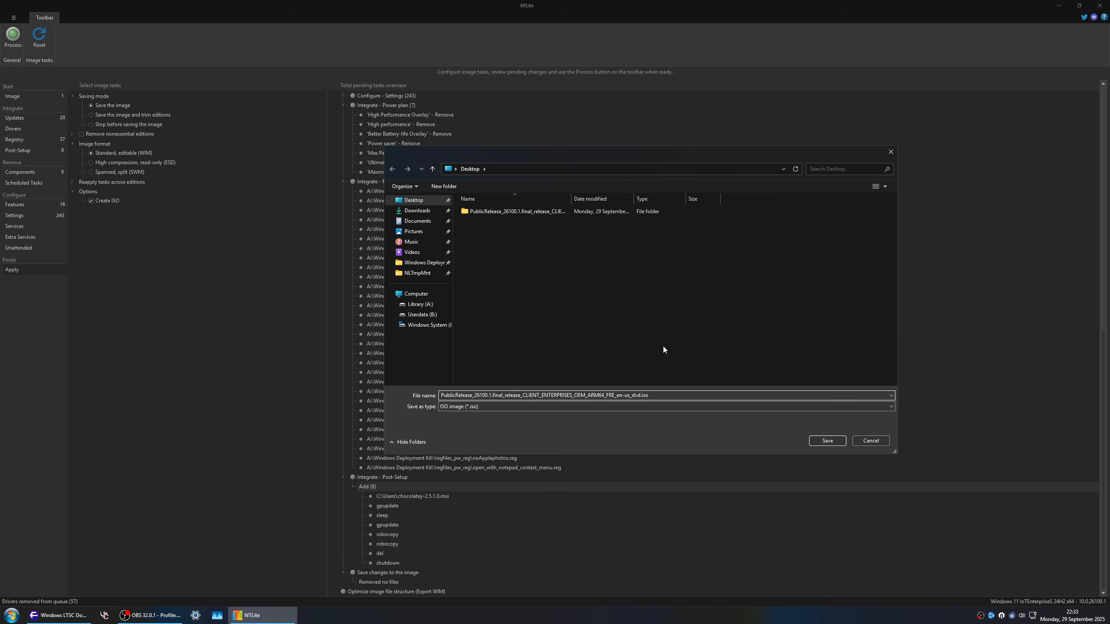
{"action": "left_click", "coordinate": [825, 441]}
Step: Label the ISO Windows and process all pending image tasks
{"action": "type", "text": "Windows"}
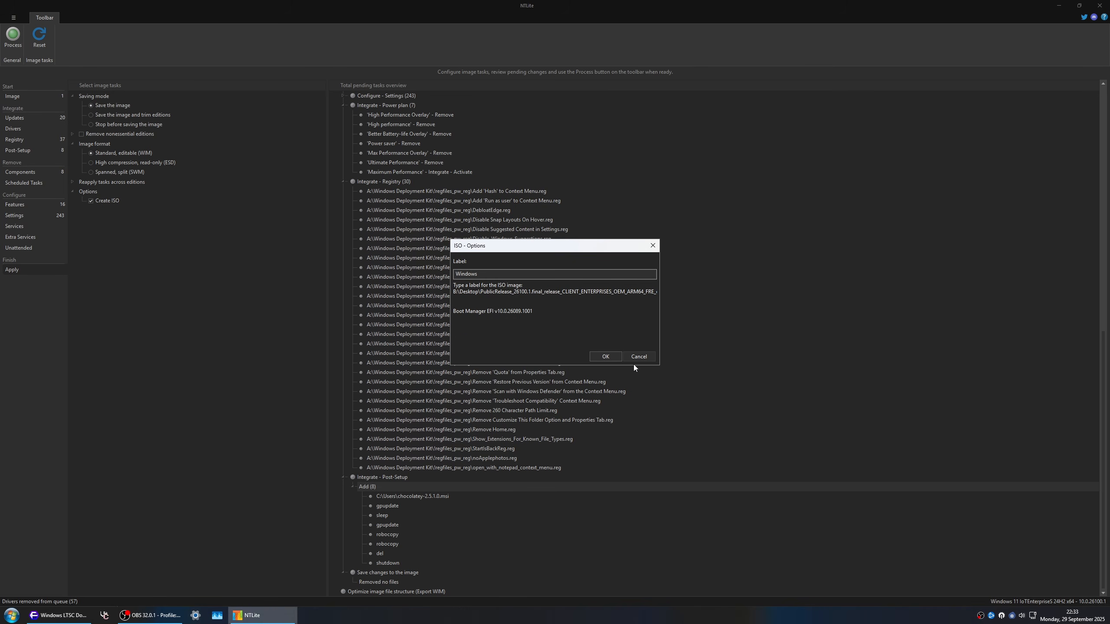
{"action": "left_click", "coordinate": [613, 358]}
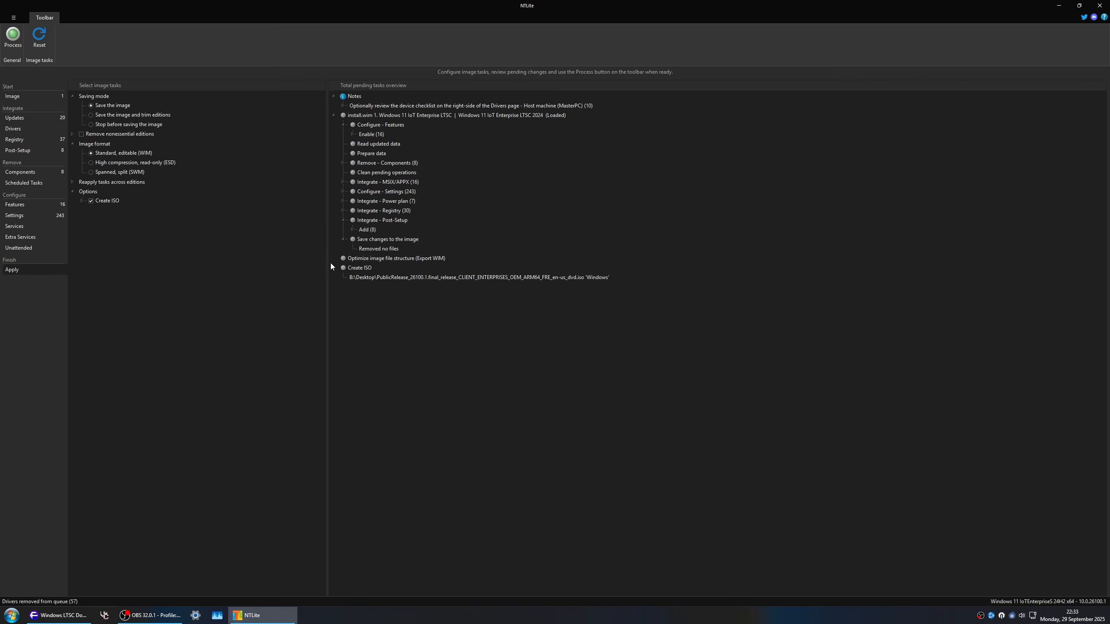
{"action": "left_click", "coordinate": [12, 36]}
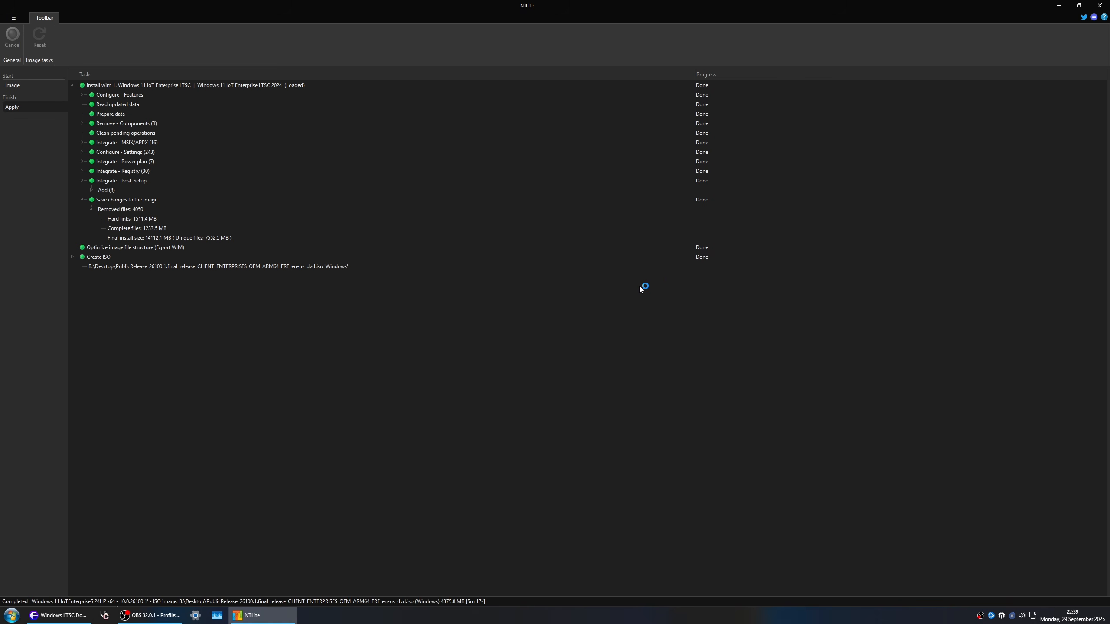
Step: Inspect the file properties of the finished ISO on the Desktop, checking its size on disk
{"action": "left_click", "coordinate": [450, 606]}
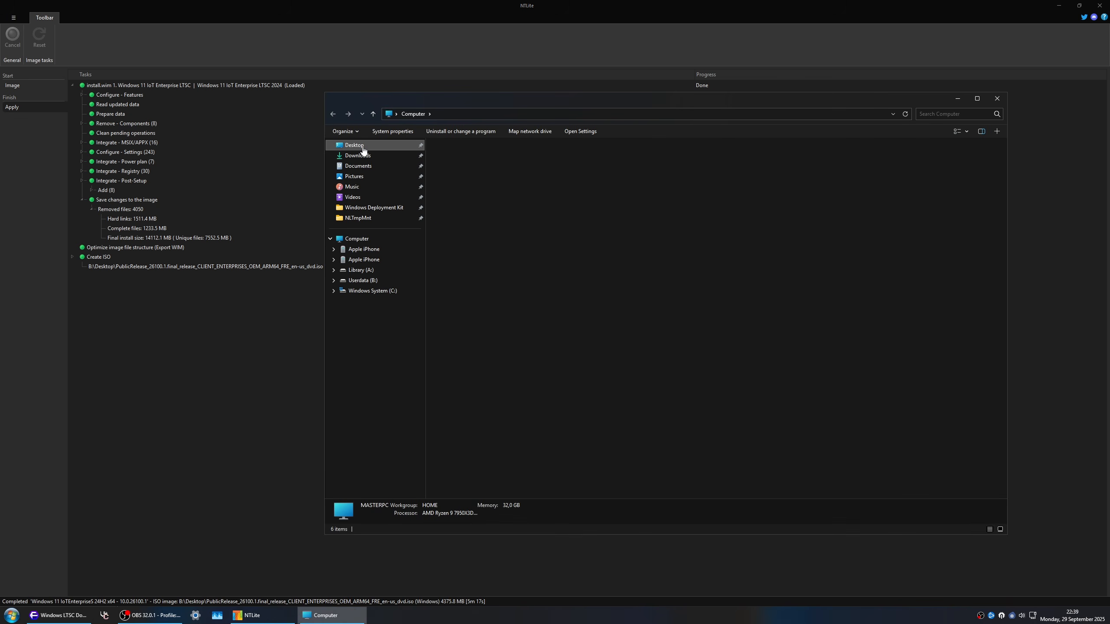
{"action": "right_click", "coordinate": [487, 165]}
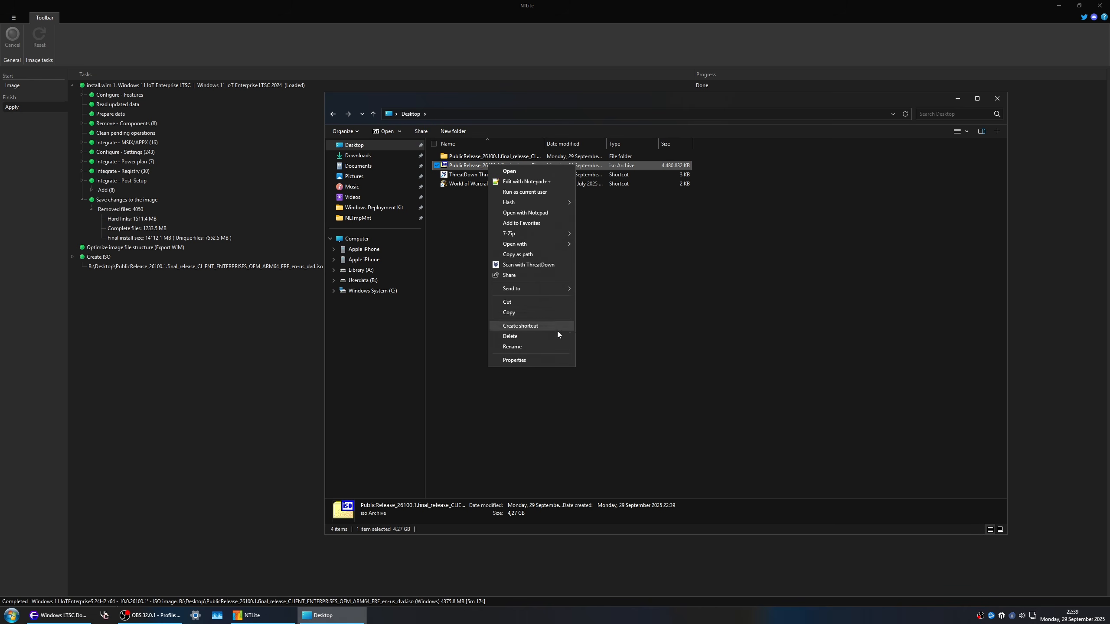
{"action": "left_click", "coordinate": [541, 360]}
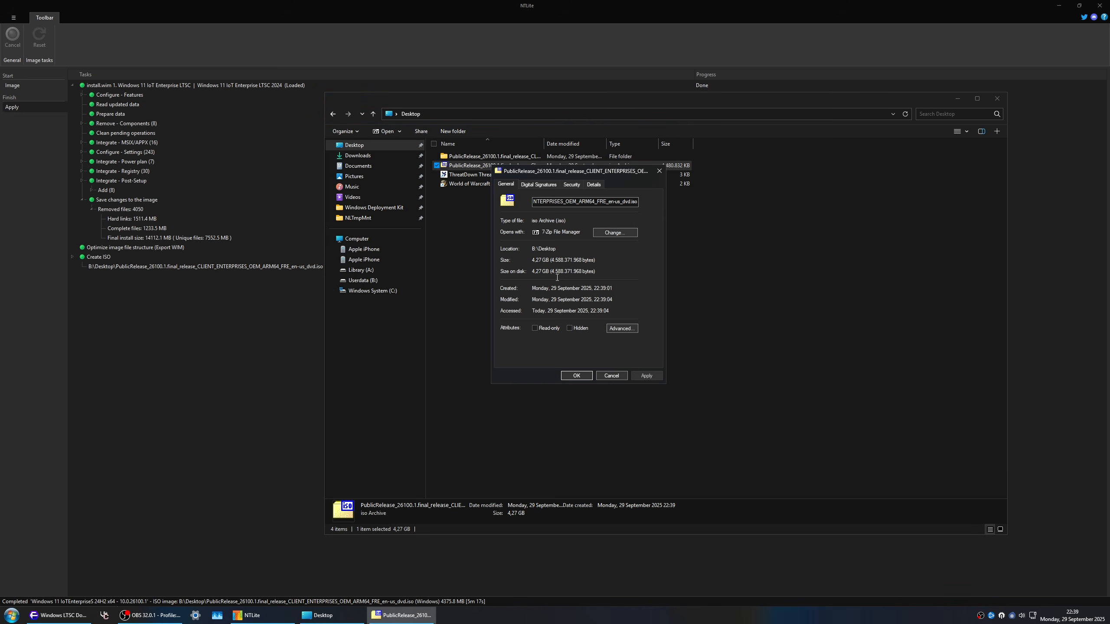
{"action": "left_click_drag", "start_coordinate": [552, 271], "coordinate": [557, 272]}
{"action": "left_click", "coordinate": [552, 271]}
{"action": "left_click", "coordinate": [613, 376]}
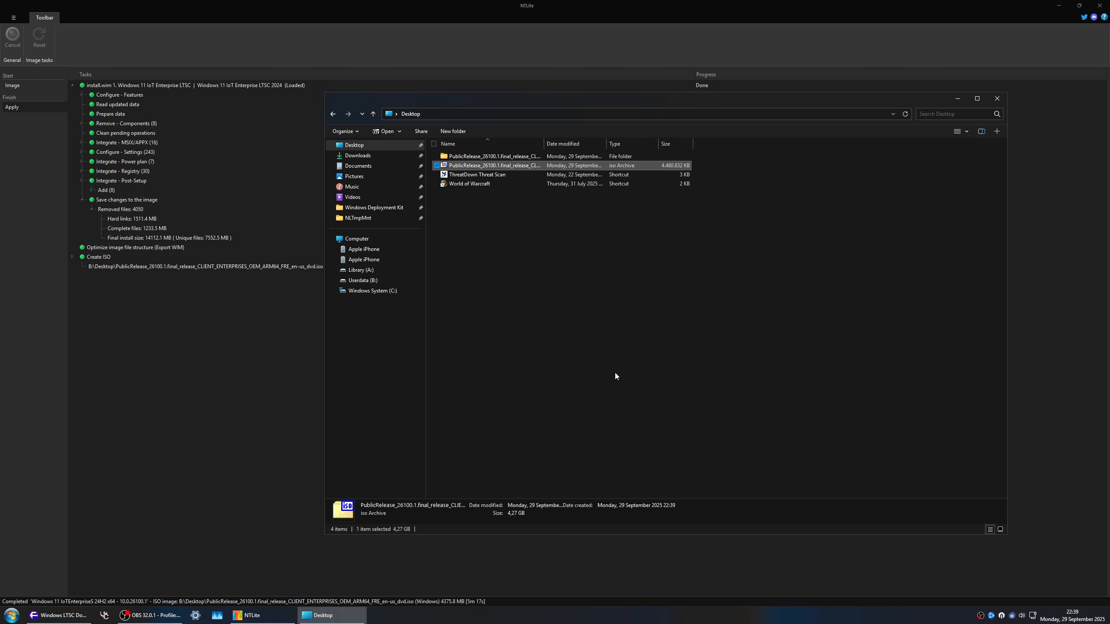
Step: Review autounattend.xml from the PublicRelease image folder in Notepad++, then close the editor and the file window
{"action": "double_click", "coordinate": [535, 156]}
{"action": "double_click", "coordinate": [463, 202]}
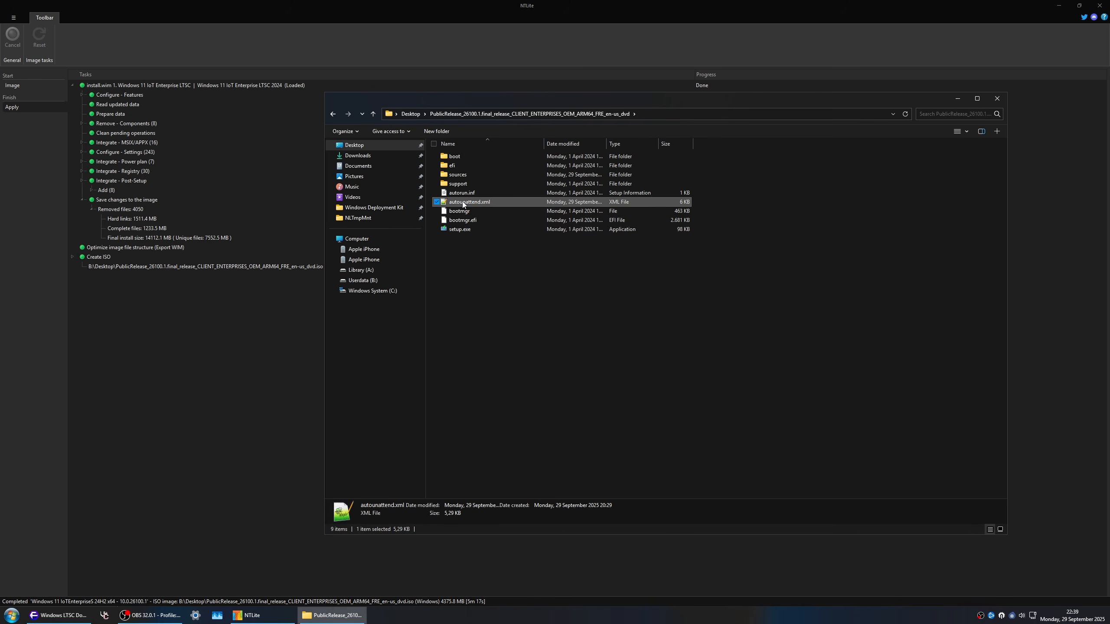
{"action": "scroll", "coordinate": [371, 282], "scroll_direction": "down", "scroll_amount": 18}
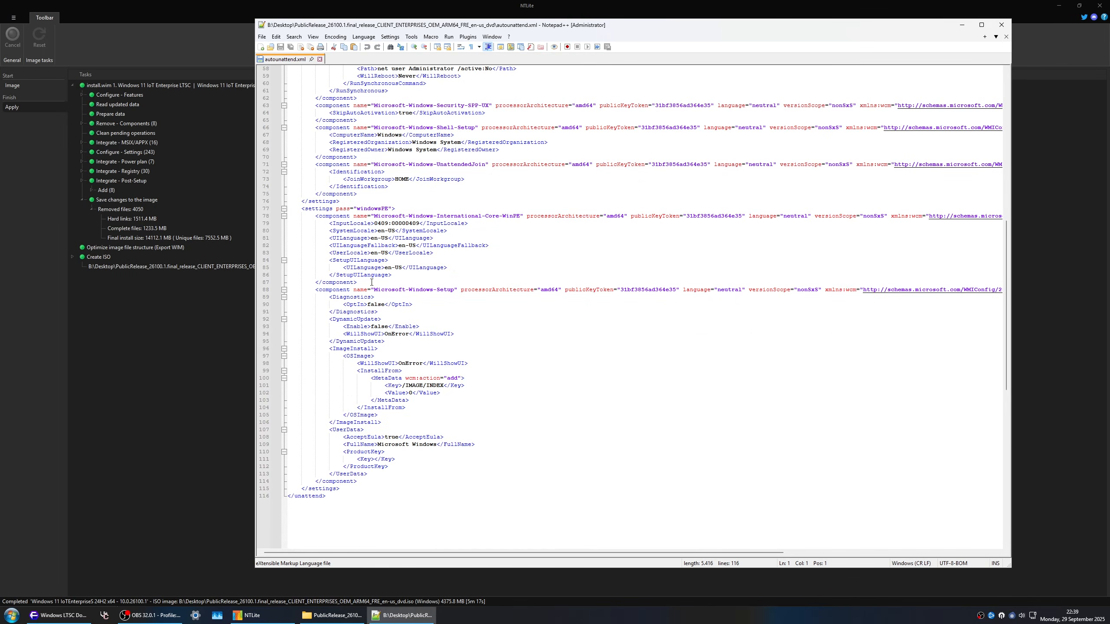
{"action": "left_click", "coordinate": [320, 59]}
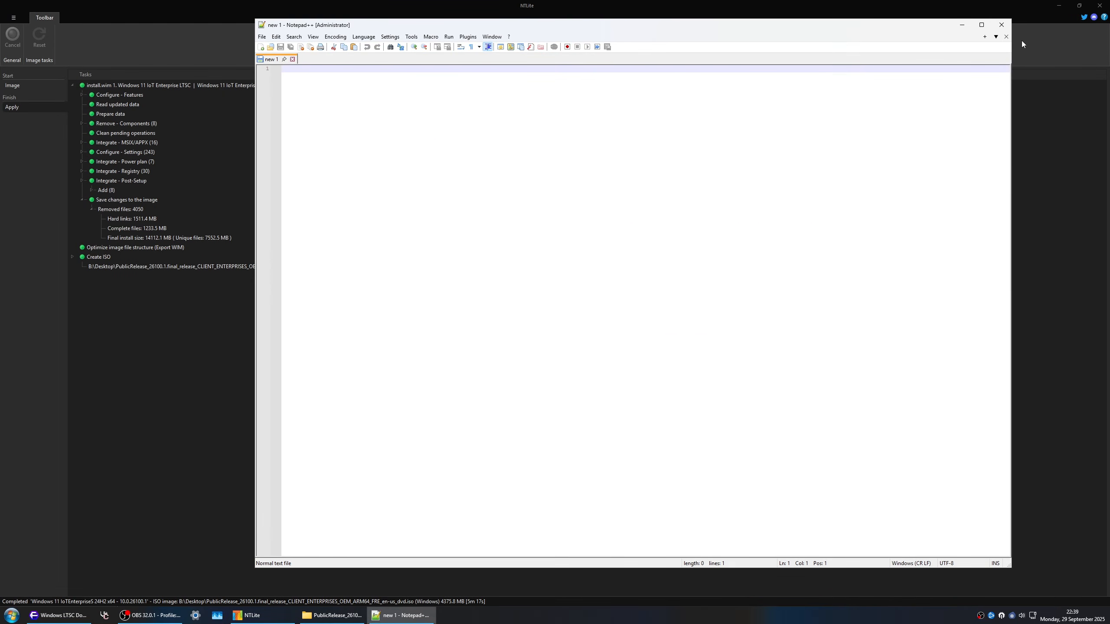
{"action": "left_click", "coordinate": [1001, 24]}
{"action": "left_click", "coordinate": [356, 145]}
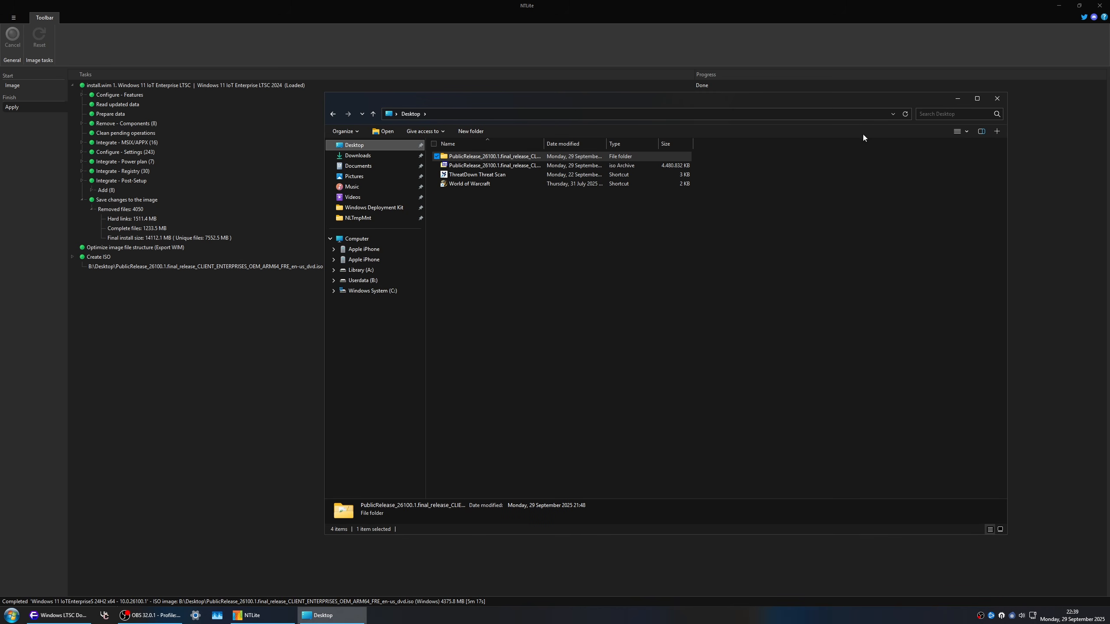
{"action": "left_click", "coordinate": [997, 98]}
Step: Clear the PublicRelease_26100.1 image folder from NTLite's image list while keeping its files on disk
{"action": "left_click", "coordinate": [40, 87]}
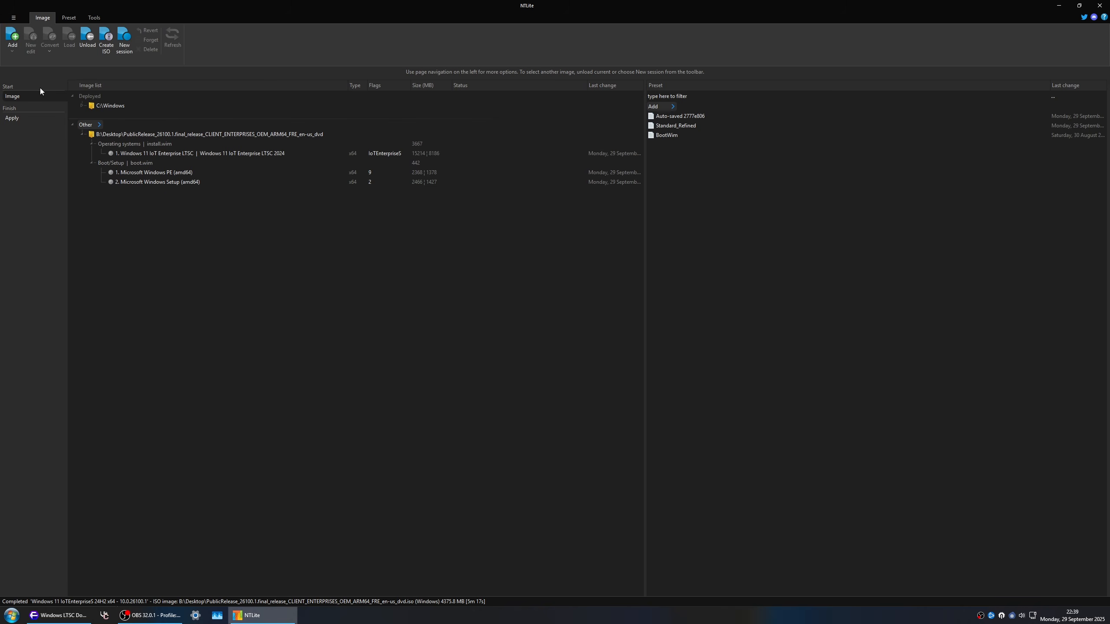
{"action": "right_click", "coordinate": [195, 127]}
{"action": "left_click", "coordinate": [210, 141]}
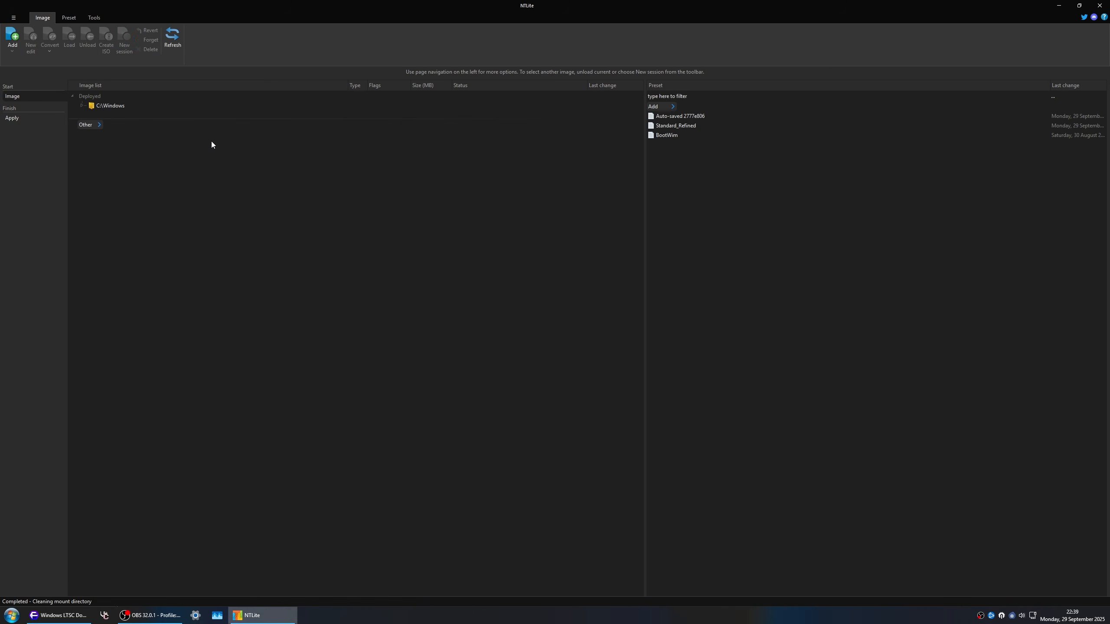
Step: Show the folder that stores the Auto-saved 2777e806 preset
{"action": "left_click", "coordinate": [701, 115]}
{"action": "right_click", "coordinate": [700, 115]}
{"action": "left_click", "coordinate": [736, 157]}
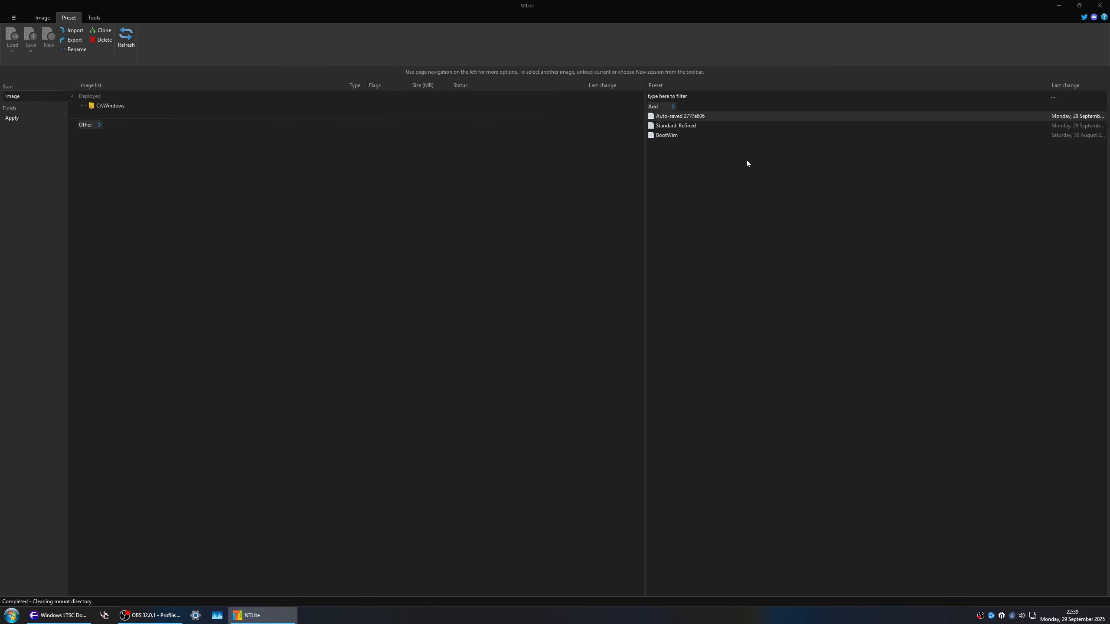
{"action": "left_click", "coordinate": [997, 98]}
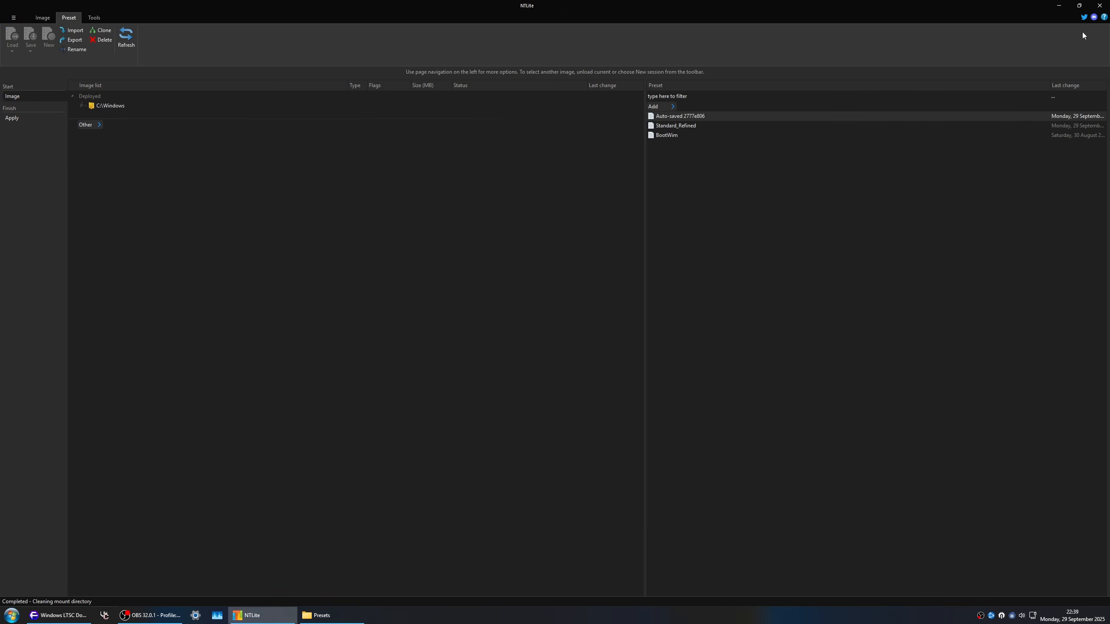
Step: Close NTLite and the Windows LTSC download page, and launch Hyper-V Manager
{"action": "left_click", "coordinate": [1099, 5]}
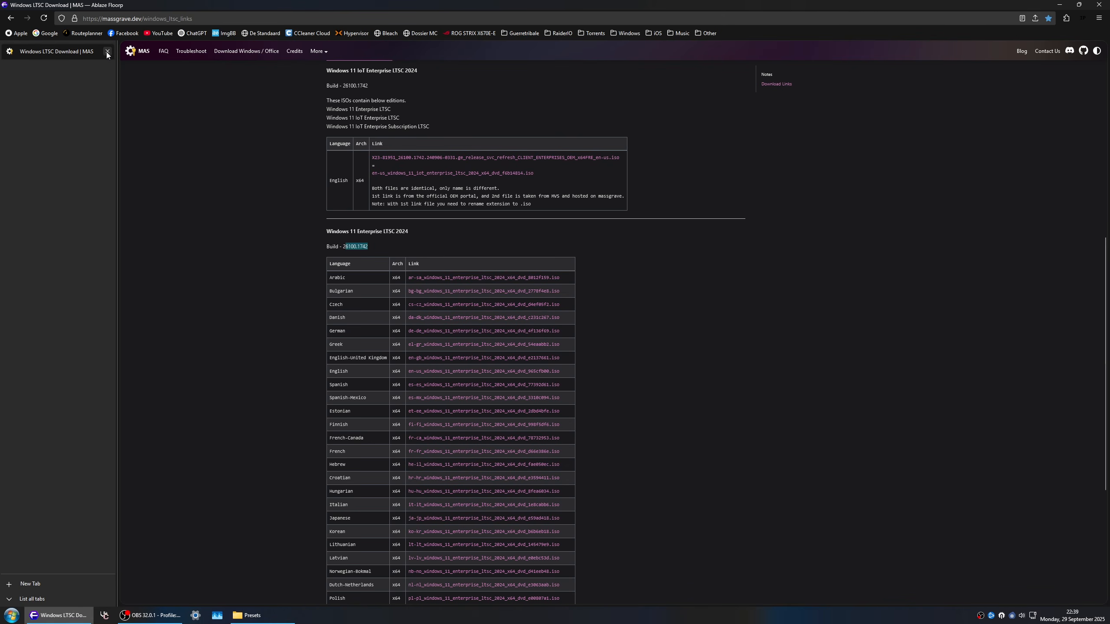
{"action": "left_click", "coordinate": [106, 52]}
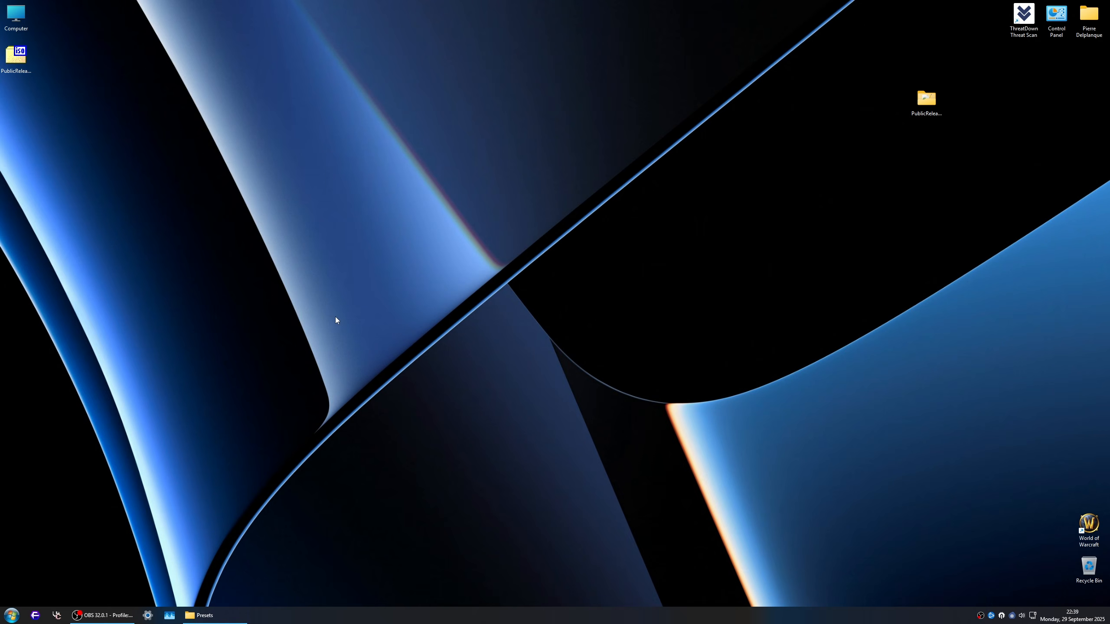
{"action": "key", "text": "super"}
{"action": "type", "text": "hyper"}
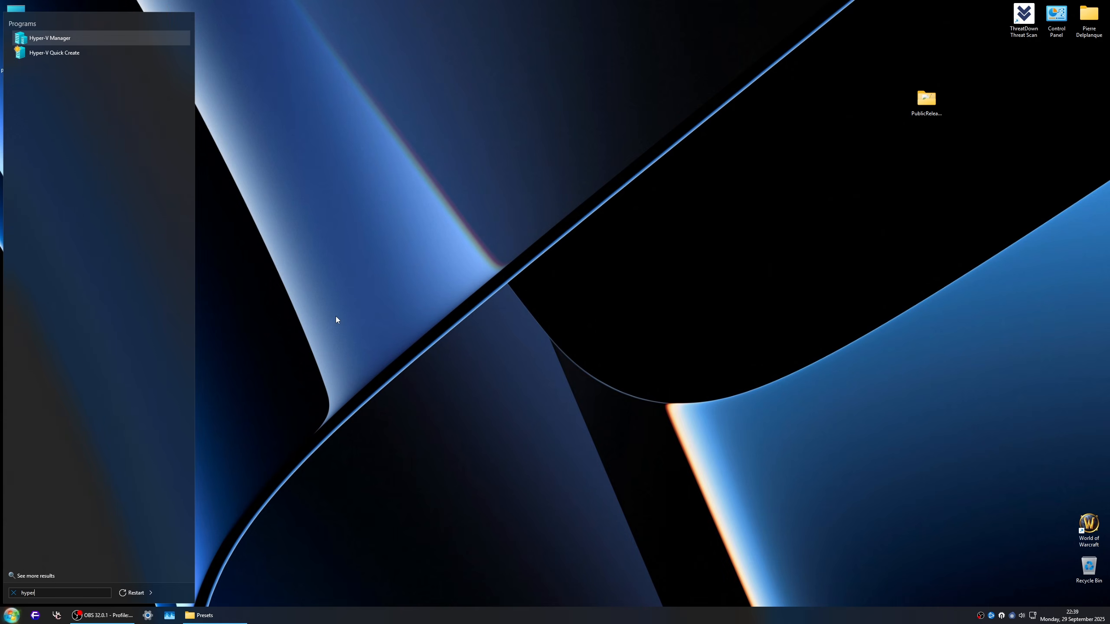
{"action": "key", "text": "Return"}
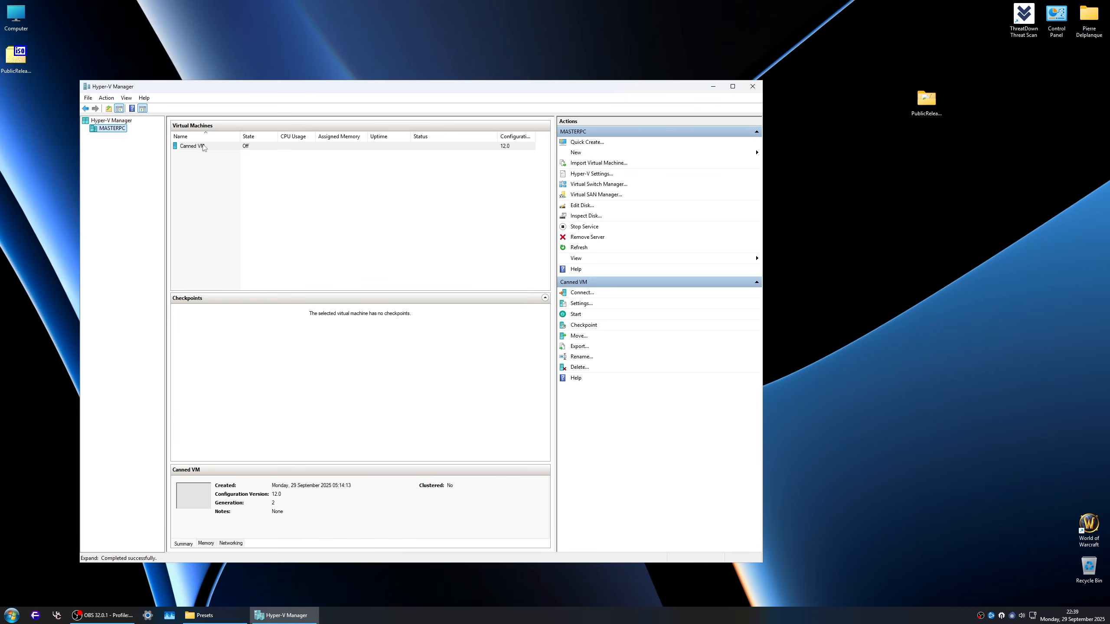
Step: Attach the PublicRelease_26100.1 ISO from the Desktop as the image file of Canned VM's DVD drive and save the settings
{"action": "right_click", "coordinate": [213, 146]}
{"action": "left_click", "coordinate": [228, 160]}
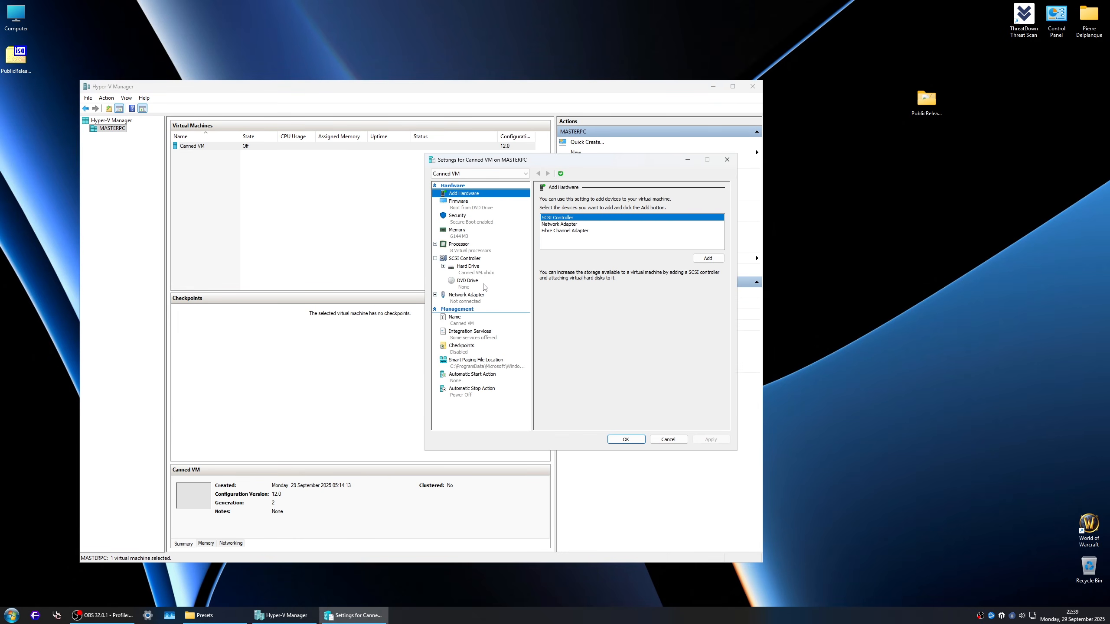
{"action": "left_click", "coordinate": [469, 281]}
{"action": "left_click", "coordinate": [594, 264]}
{"action": "left_click", "coordinate": [703, 278]}
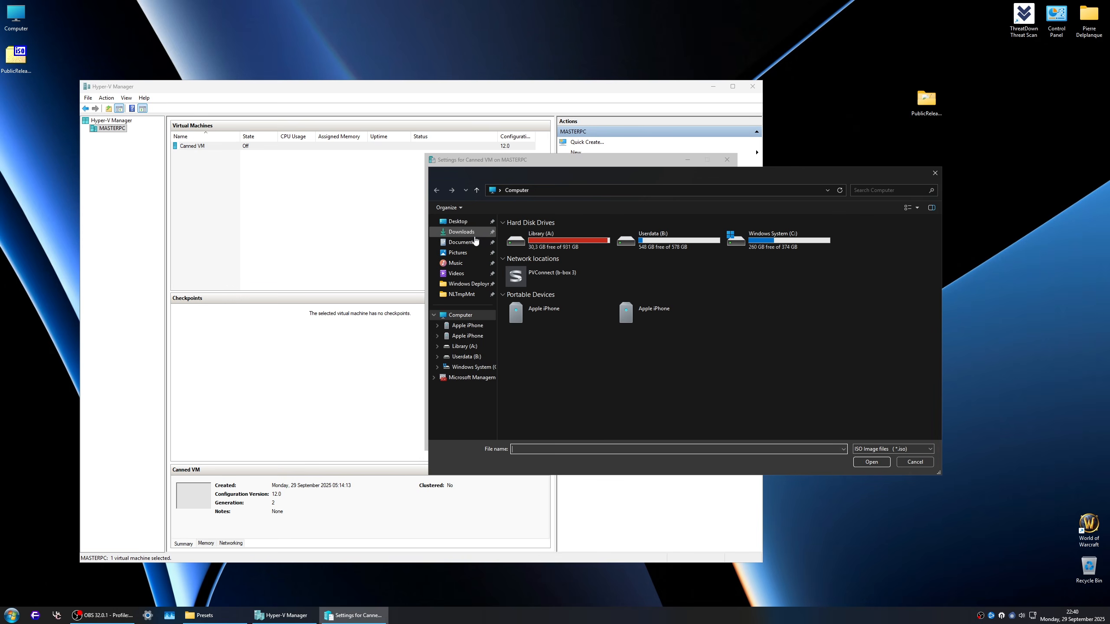
{"action": "left_click", "coordinate": [457, 222]}
{"action": "double_click", "coordinate": [550, 242]}
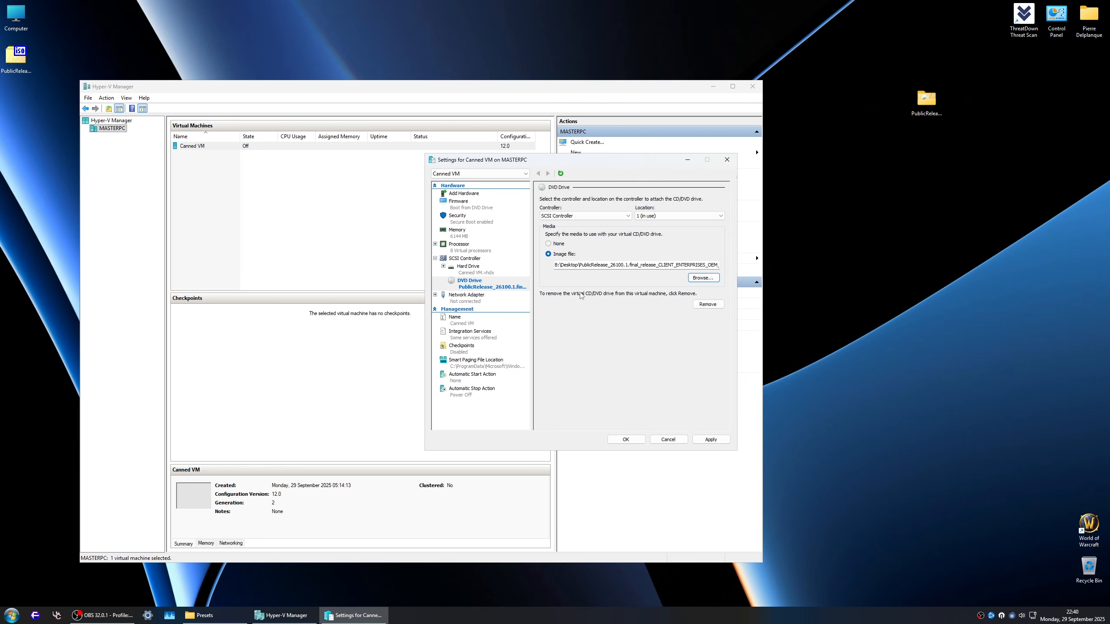
{"action": "left_click", "coordinate": [711, 439]}
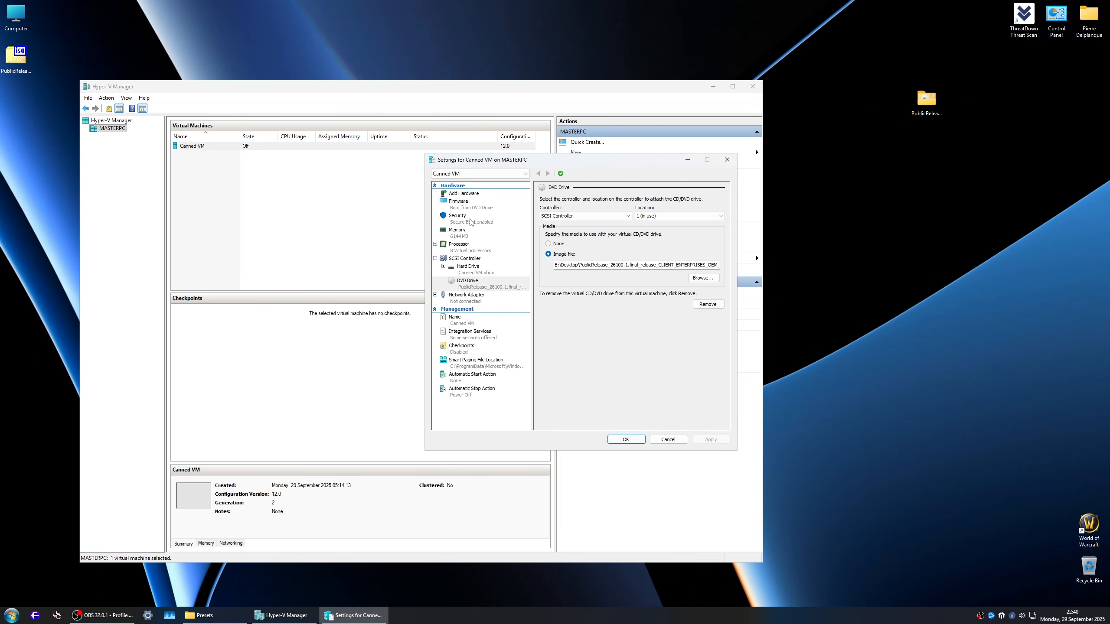
{"action": "left_click", "coordinate": [626, 439]}
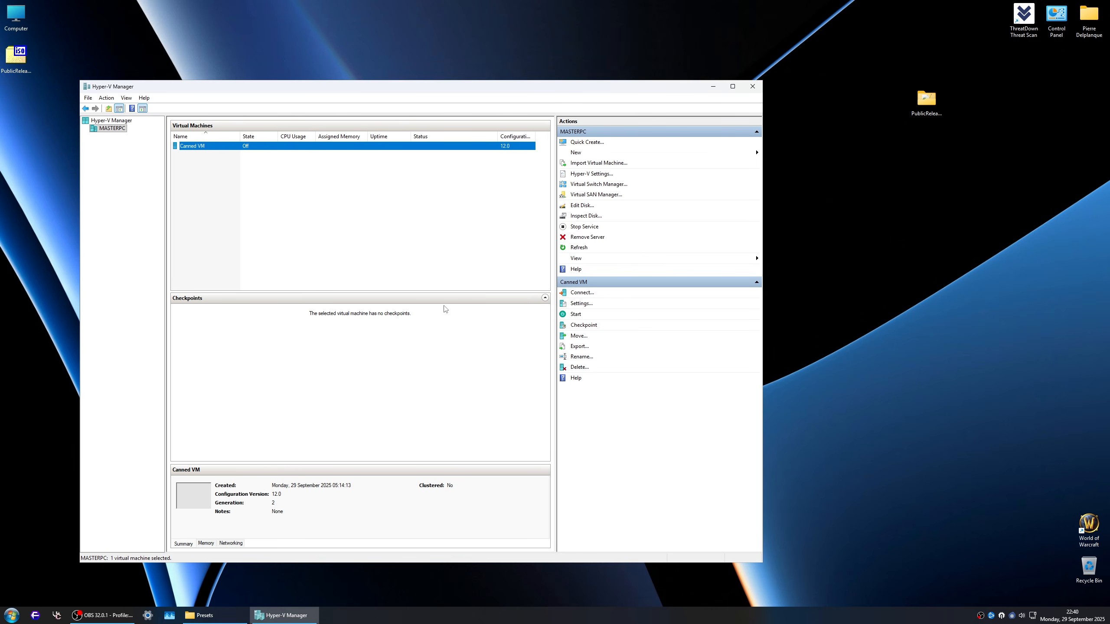
Step: Connect to Canned VM, start it from the DVD image, and proceed with Windows 11 IoT Enterprise LTSC in Windows Setup
{"action": "right_click", "coordinate": [201, 147]}
{"action": "left_click", "coordinate": [221, 151]}
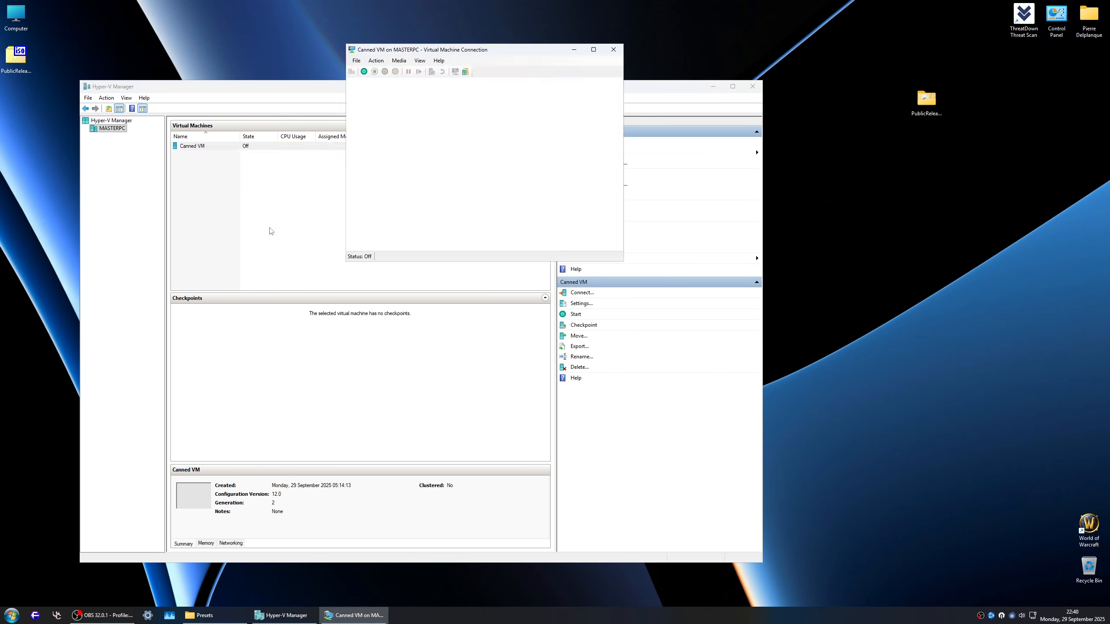
{"action": "left_click", "coordinate": [488, 176]}
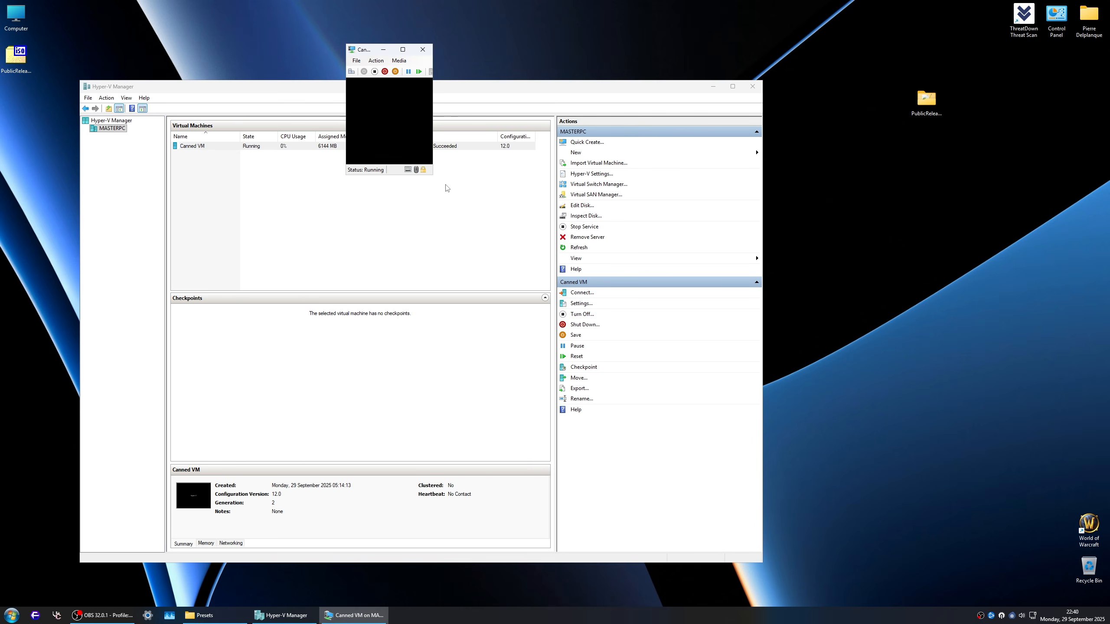
{"action": "key", "text": "space"}
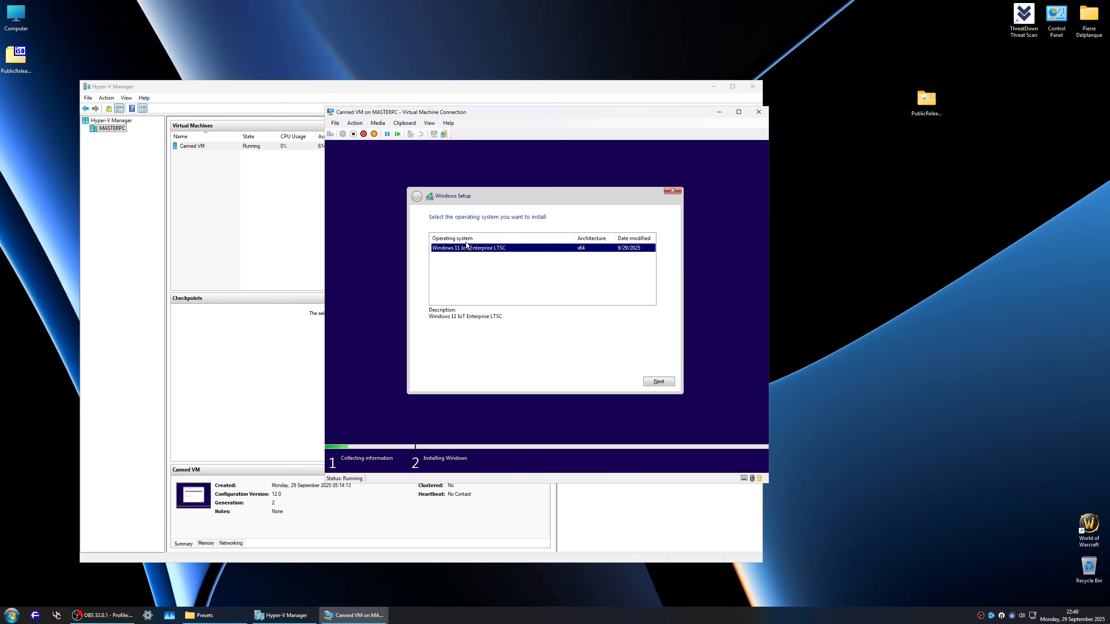
{"action": "left_click", "coordinate": [665, 382]}
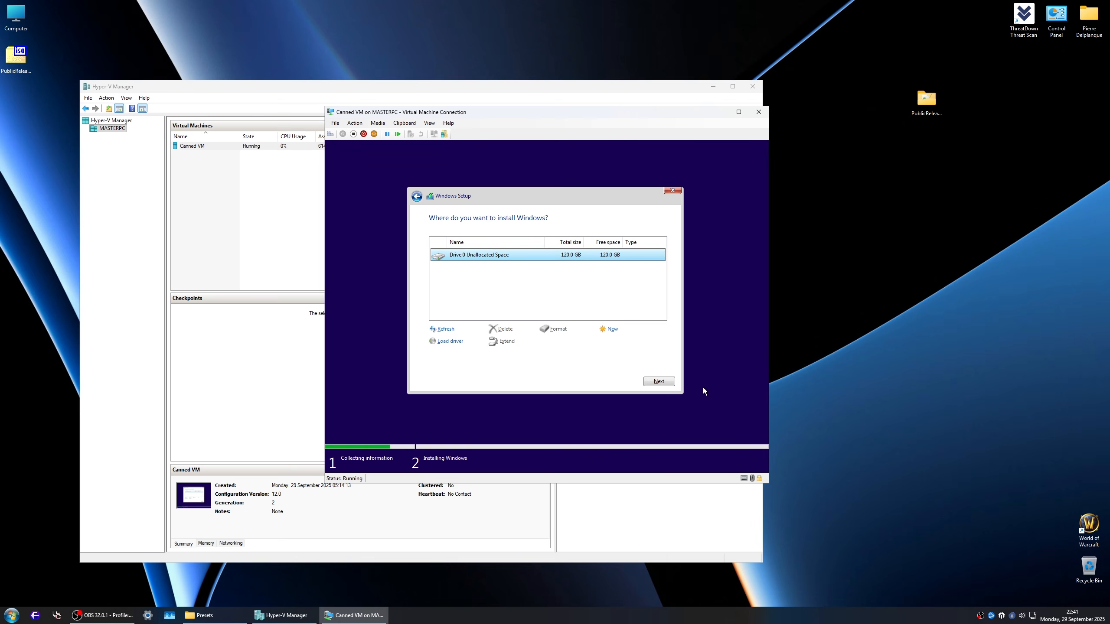
Step: Open a command prompt inside Windows Setup, start DiskPart and select disk 0
{"action": "key", "text": "shift+F10"}
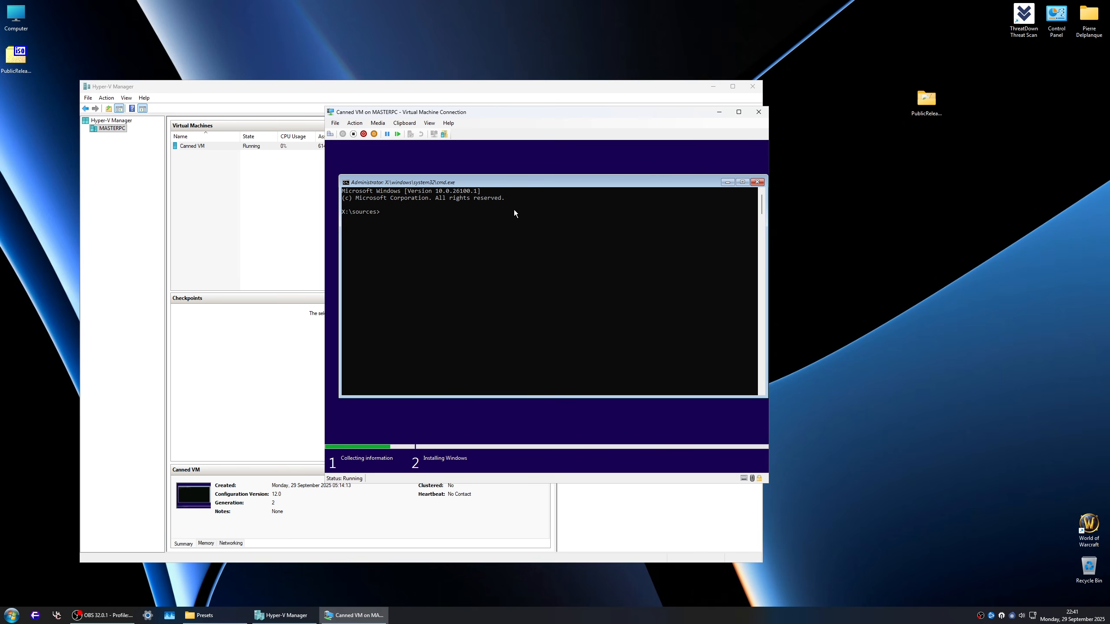
{"action": "type", "text": "diskpart"}
{"action": "key", "text": "Return"}
{"action": "type", "text": "list"}
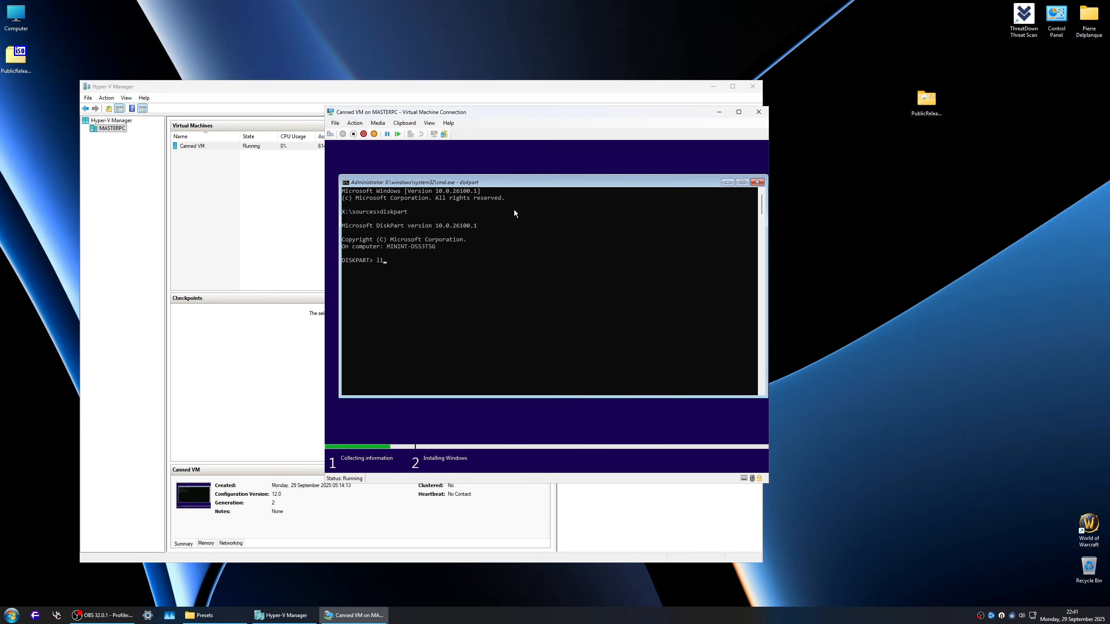
{"action": "key", "text": "BackSpace"}
{"action": "key", "text": "BackSpace"}
{"action": "key", "text": "BackSpace"}
{"action": "type", "text": "sel dis 0"}
{"action": "key", "text": "Return"}
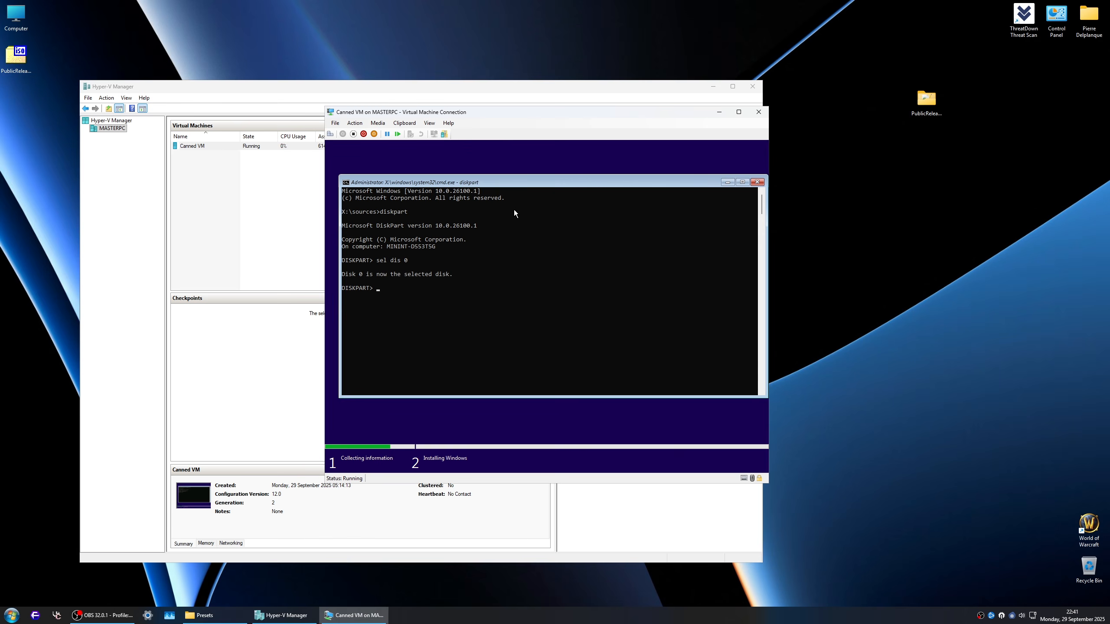
Step: List the virtual machine's disks in DiskPart
{"action": "type", "text": "list disk"}
{"action": "key", "text": "Return"}
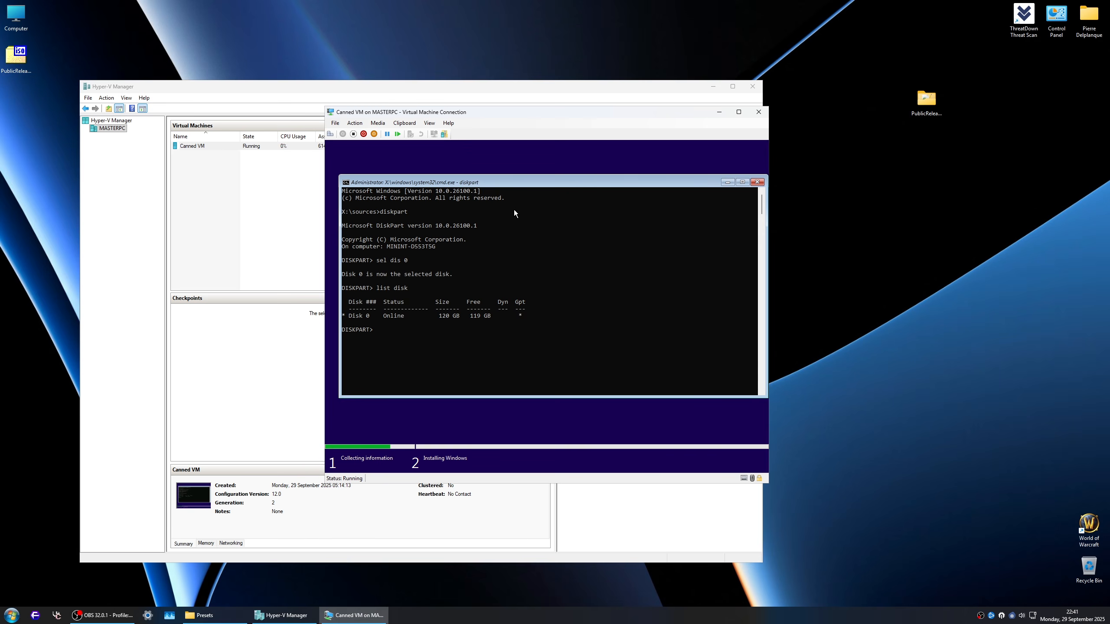
Step: Create an EFI partition on disk 0 with size=256
{"action": "type", "text": "create par efi size"}
{"action": "key", "text": "BackSpace"}
{"action": "type", "text": "ze=-"}
{"action": "type", "text": "1"}
{"action": "type", "text": "56"}
{"action": "key", "text": "Return"}
Step: Format the new EFI partition with the FAT32 file system
{"action": "type", "text": "for"}
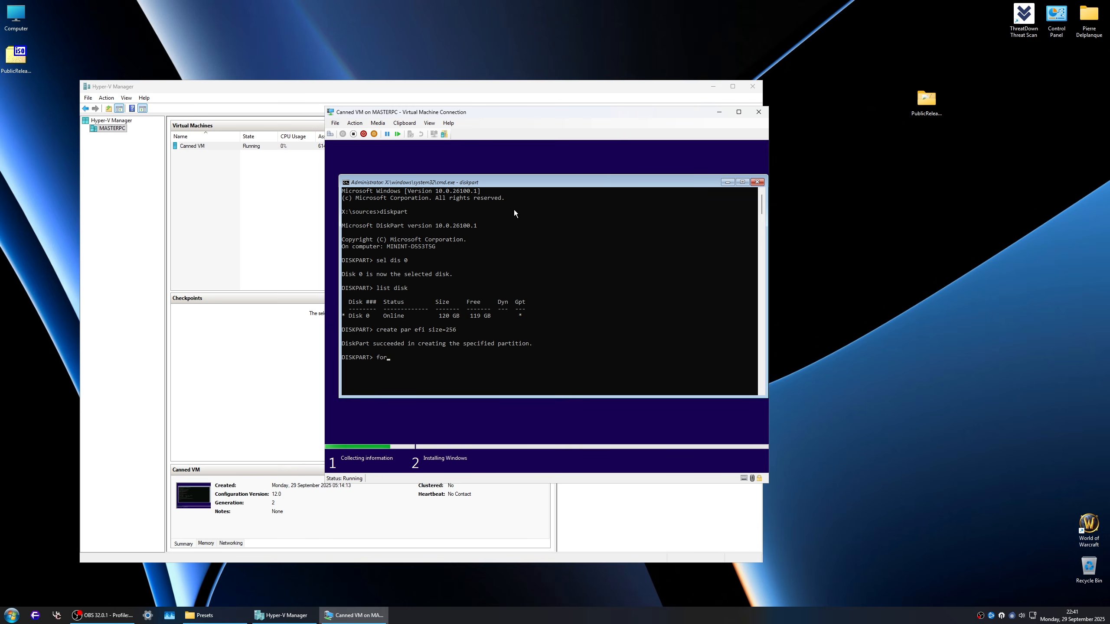
{"action": "type", "text": "mat fs=fat32"}
{"action": "key", "text": "Return"}
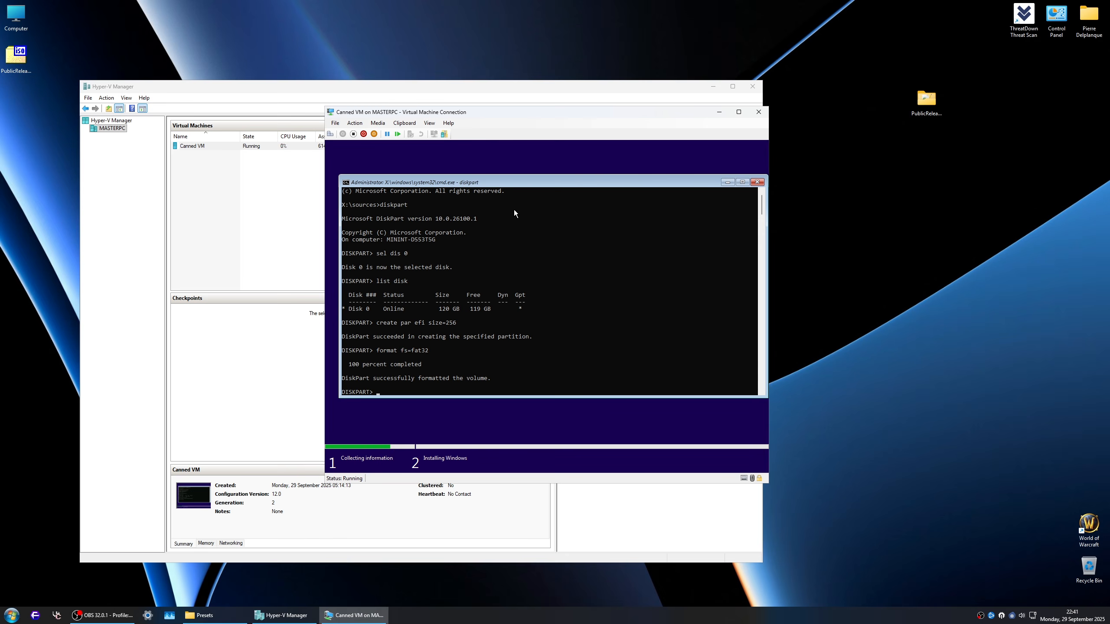
Step: Enter "create par pri size=" in DiskPart without running it, and launch Calculator on the host
{"action": "type", "text": "create par pri sizew"}
{"action": "left_click", "coordinate": [520, 620]}
{"action": "key", "text": "super+r"}
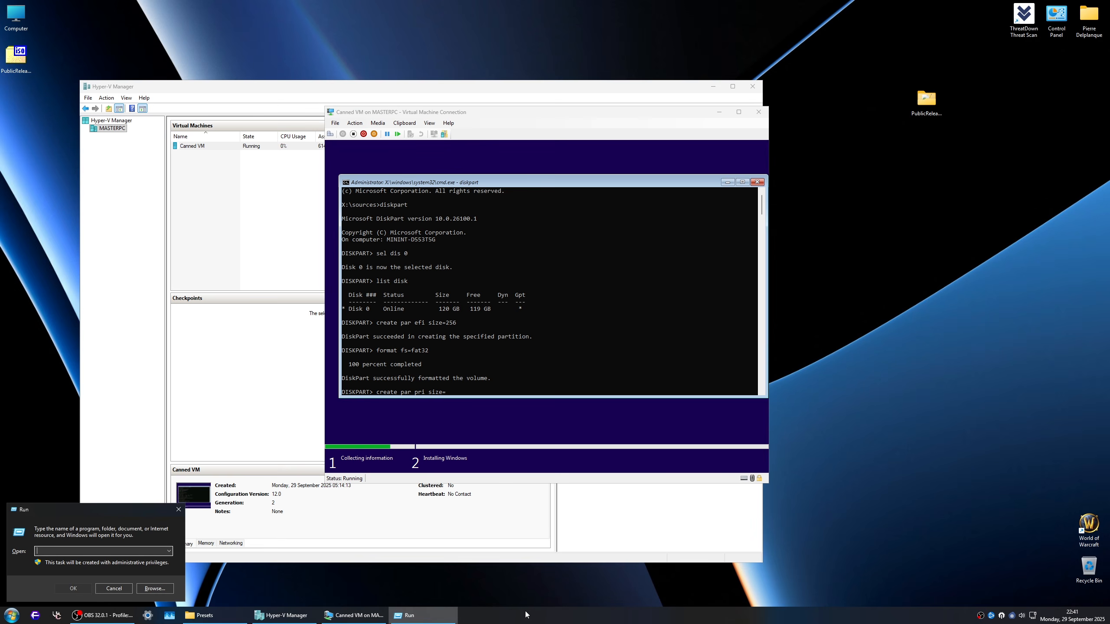
{"action": "type", "text": "calc"}
{"action": "key", "text": "Return"}
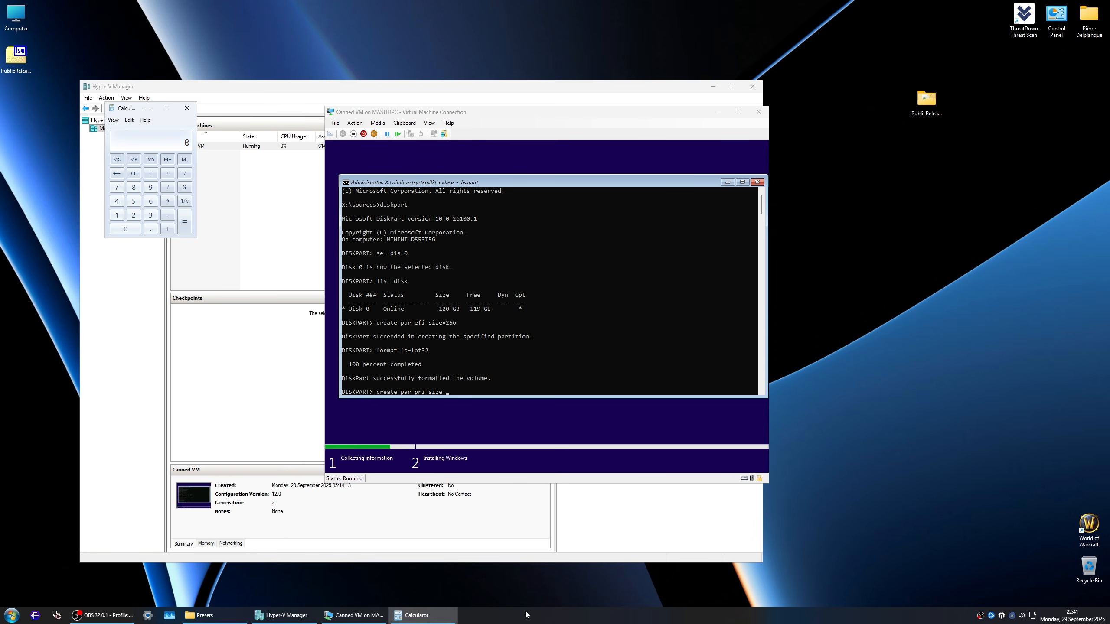
Step: Calculate 120 × 1024 × 0.7 in Calculator to work out the Windows partition size
{"action": "type", "text": "120"}
{"action": "left_click", "coordinate": [167, 201]}
{"action": "type", "text": "1024"}
{"action": "left_click", "coordinate": [184, 222]}
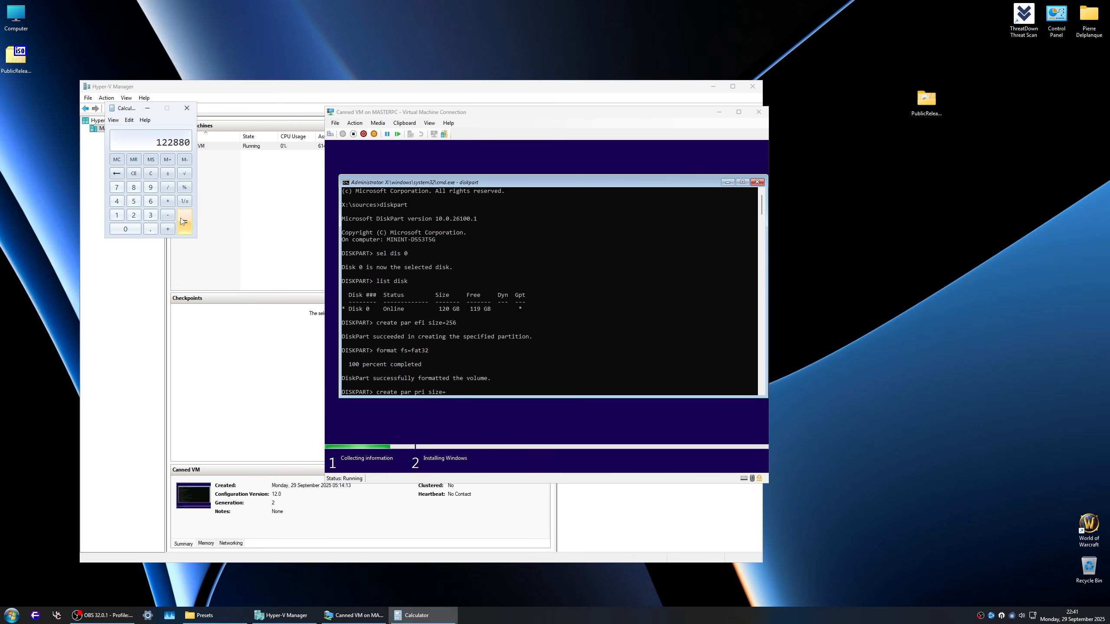
{"action": "left_click", "coordinate": [167, 201]}
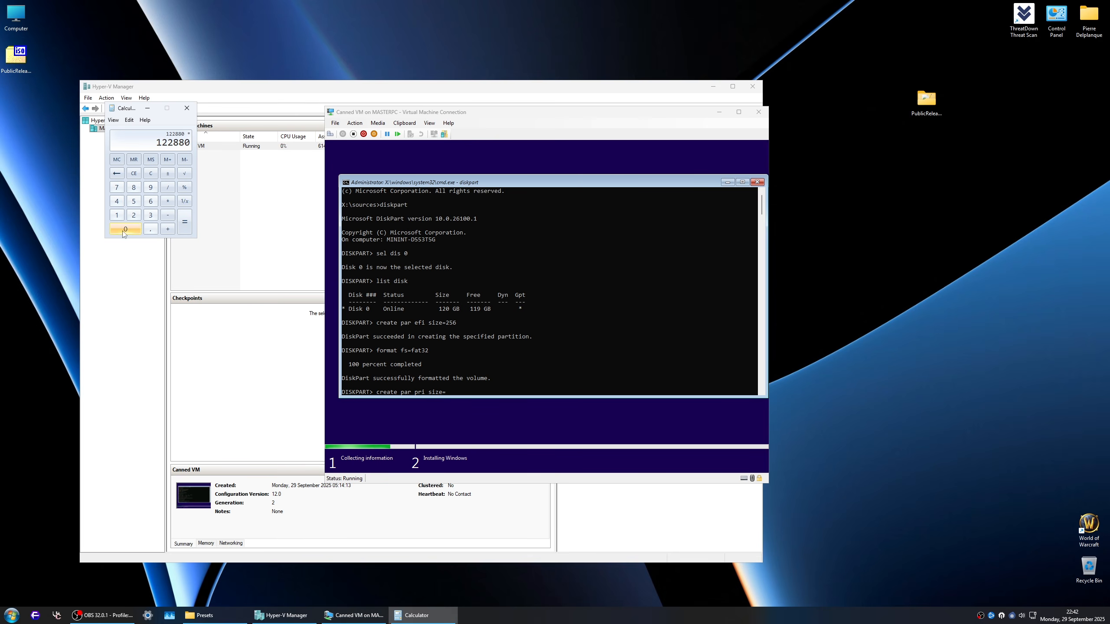
{"action": "left_click", "coordinate": [124, 230]}
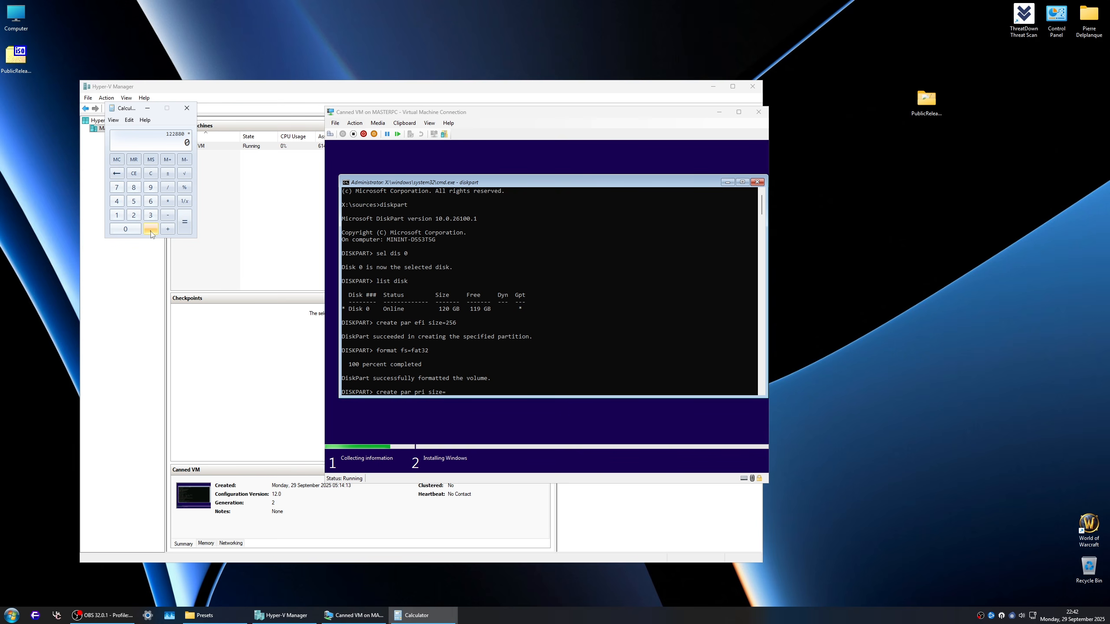
{"action": "left_click", "coordinate": [151, 228]}
{"action": "left_click", "coordinate": [116, 191]}
{"action": "left_click", "coordinate": [185, 225]}
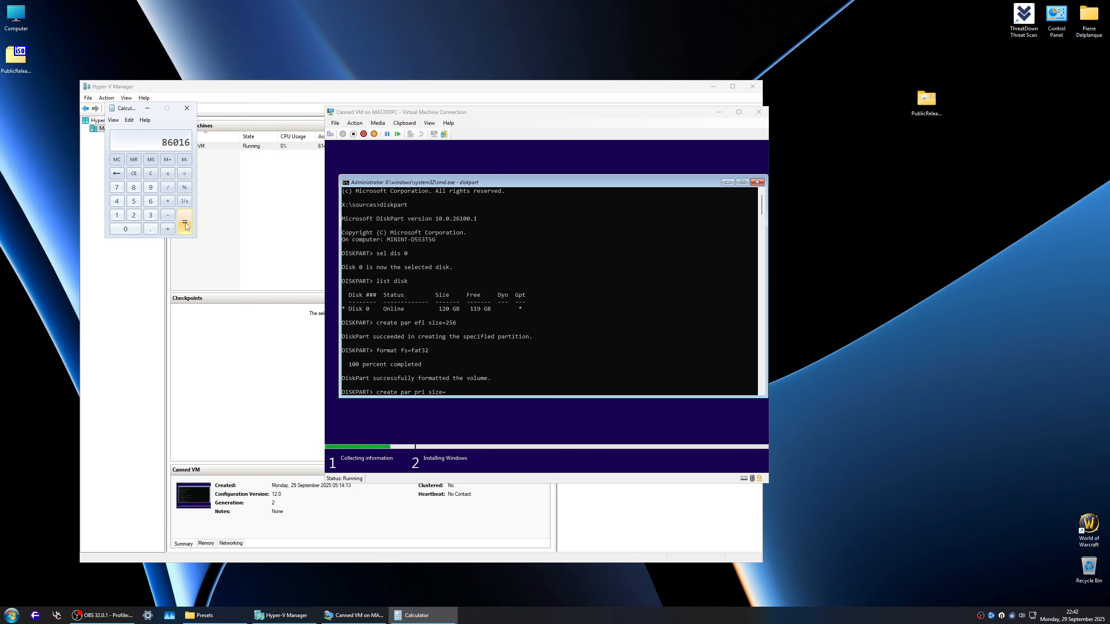
Step: Create a primary partition with size=86024 in DiskPart and a second primary partition from the remaining space
{"action": "left_click", "coordinate": [499, 369]}
{"action": "type", "text": "*^"}
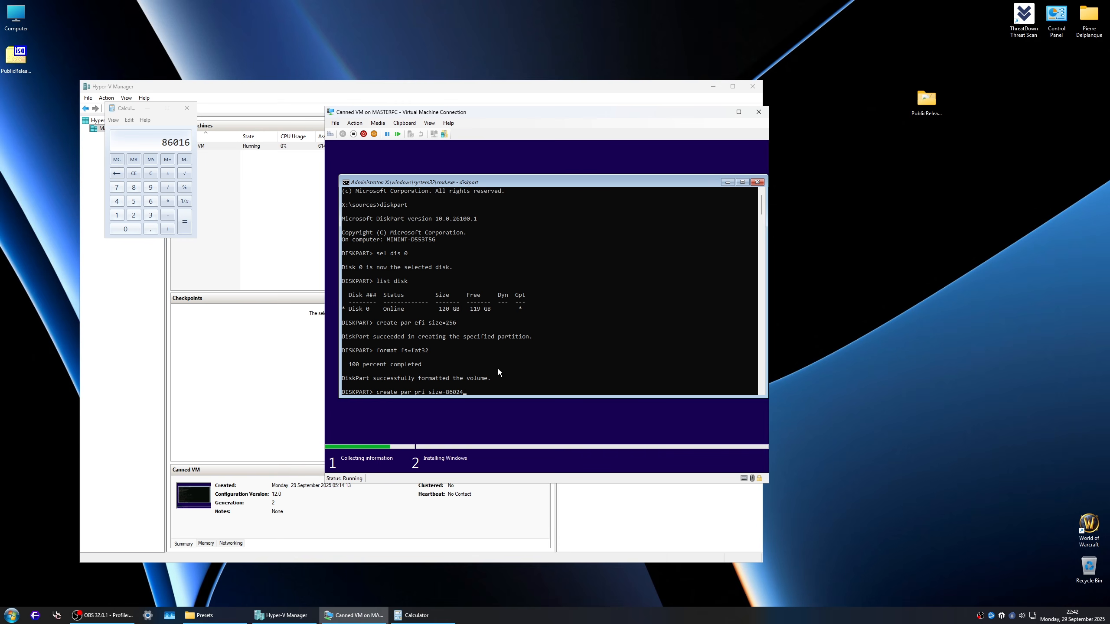
{"action": "key", "text": "Return"}
{"action": "type", "text": "cre"}
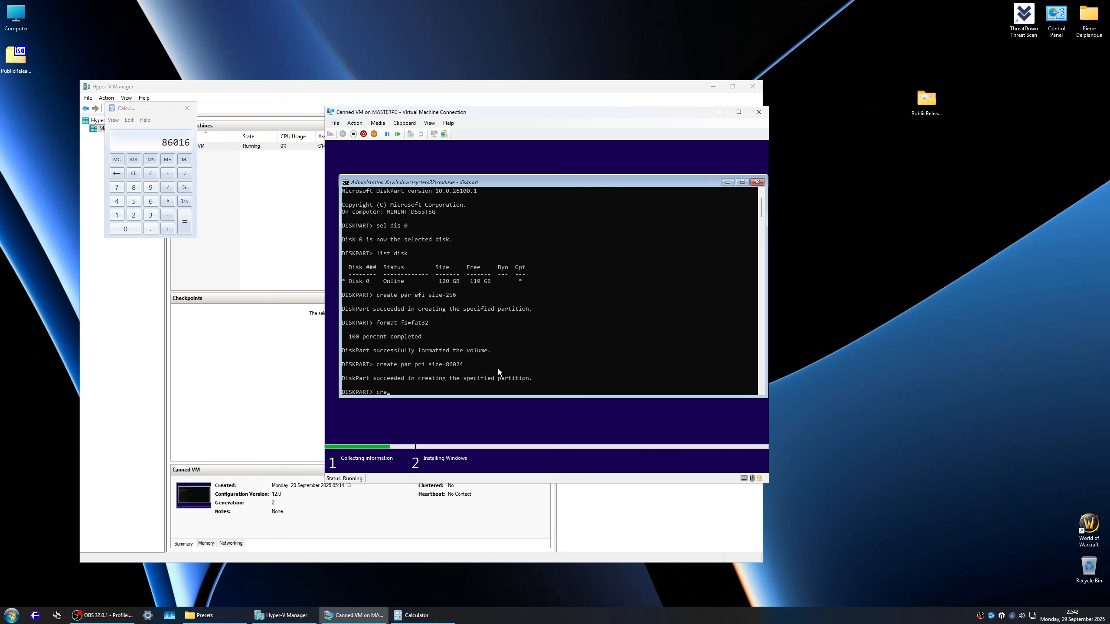
{"action": "type", "text": "ate par pri"}
{"action": "key", "text": "Return"}
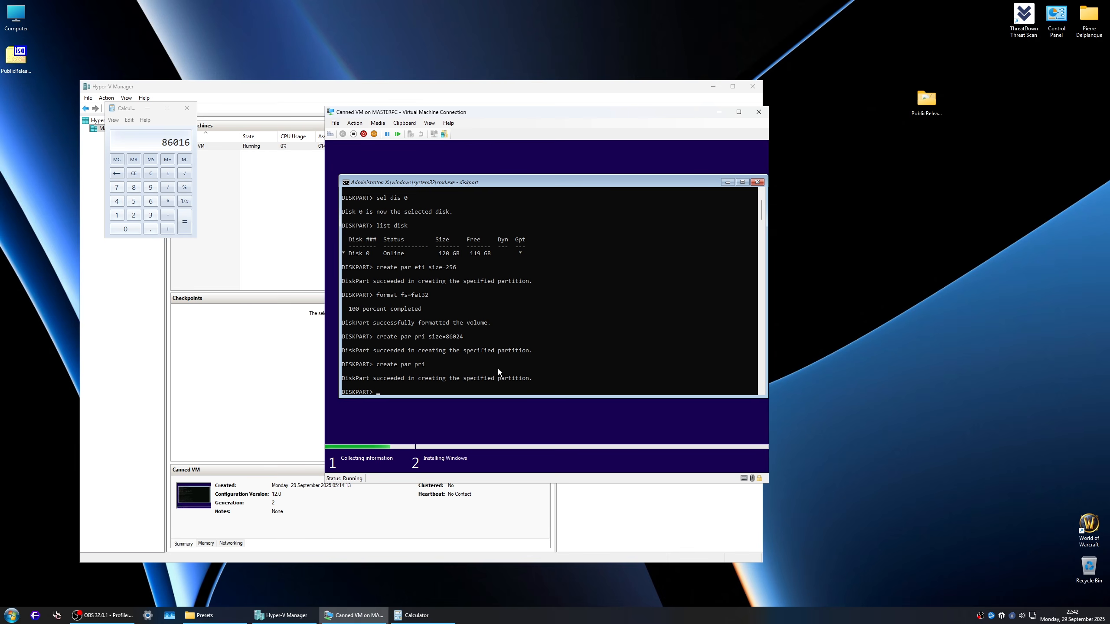
Step: Exit DiskPart and the command prompt, and refresh the drive list in Windows Setup
{"action": "type", "text": "exit"}
{"action": "key", "text": "Return"}
{"action": "type", "text": "exit"}
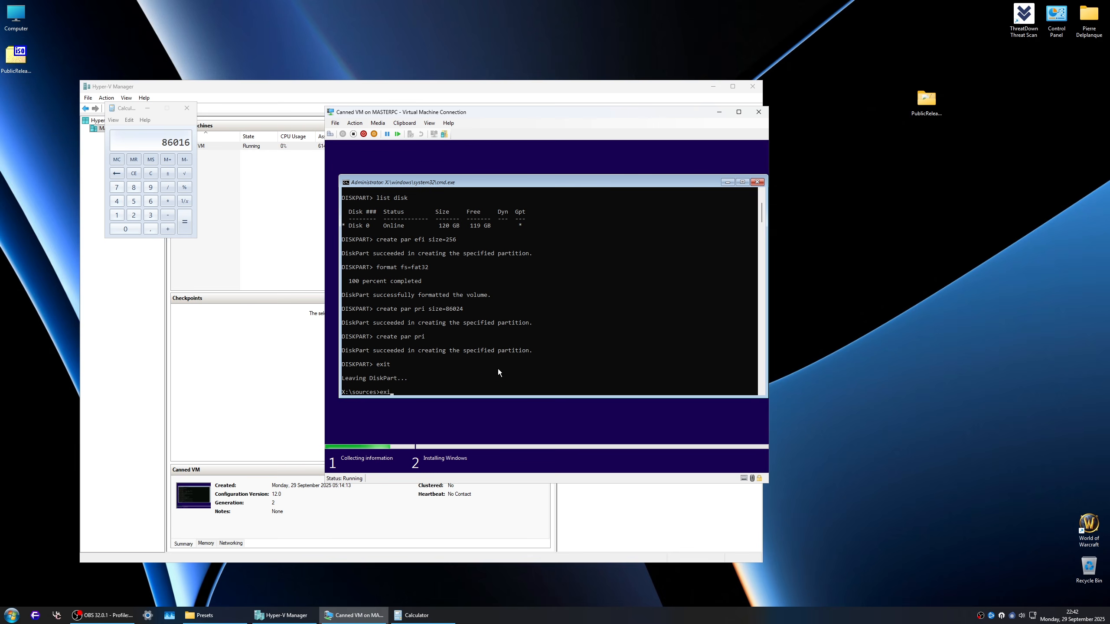
{"action": "key", "text": "Return"}
{"action": "left_click", "coordinate": [438, 329]}
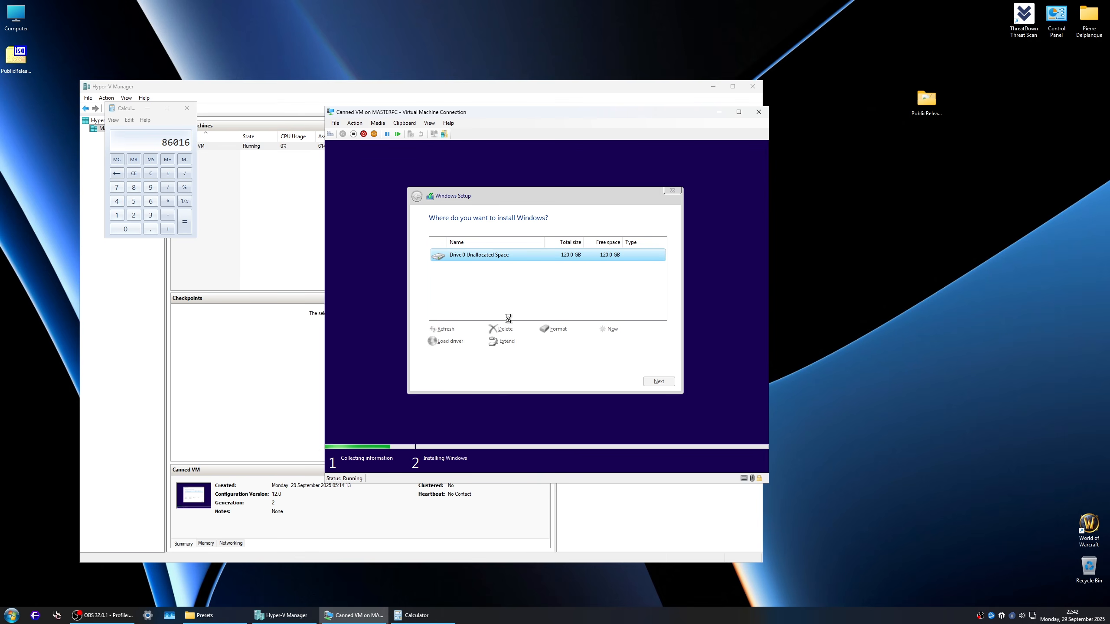
Step: Format Drive 0 Partition 3 and the system partition, Drive 0 Partition 1, in Windows Setup
{"action": "left_click", "coordinate": [550, 285]}
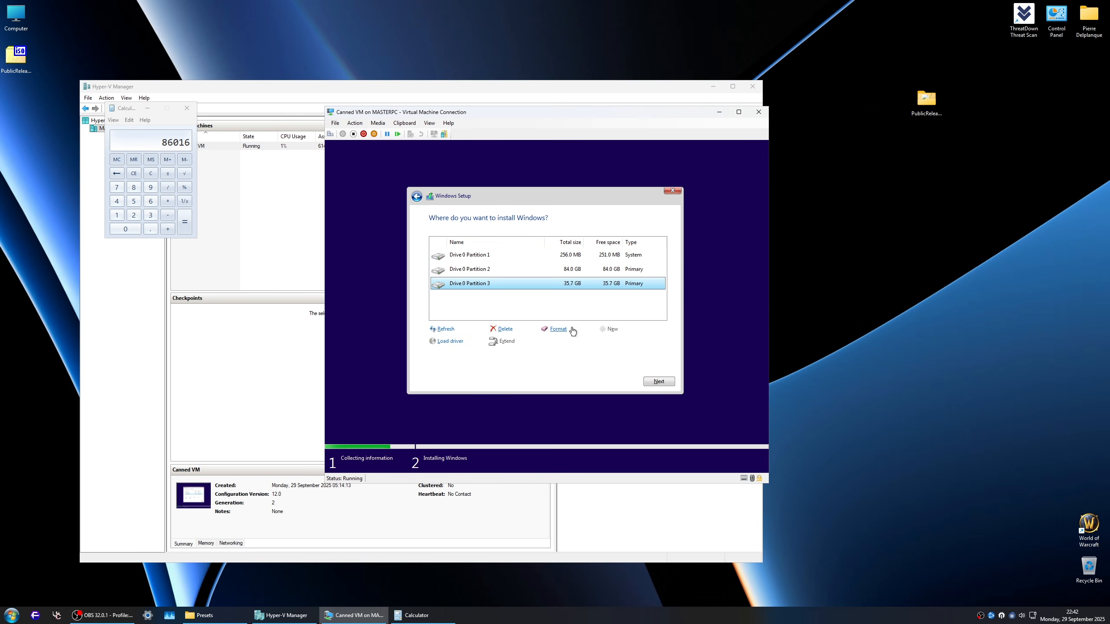
{"action": "left_click", "coordinate": [554, 328]}
{"action": "left_click", "coordinate": [607, 345]}
{"action": "left_click", "coordinate": [536, 272]}
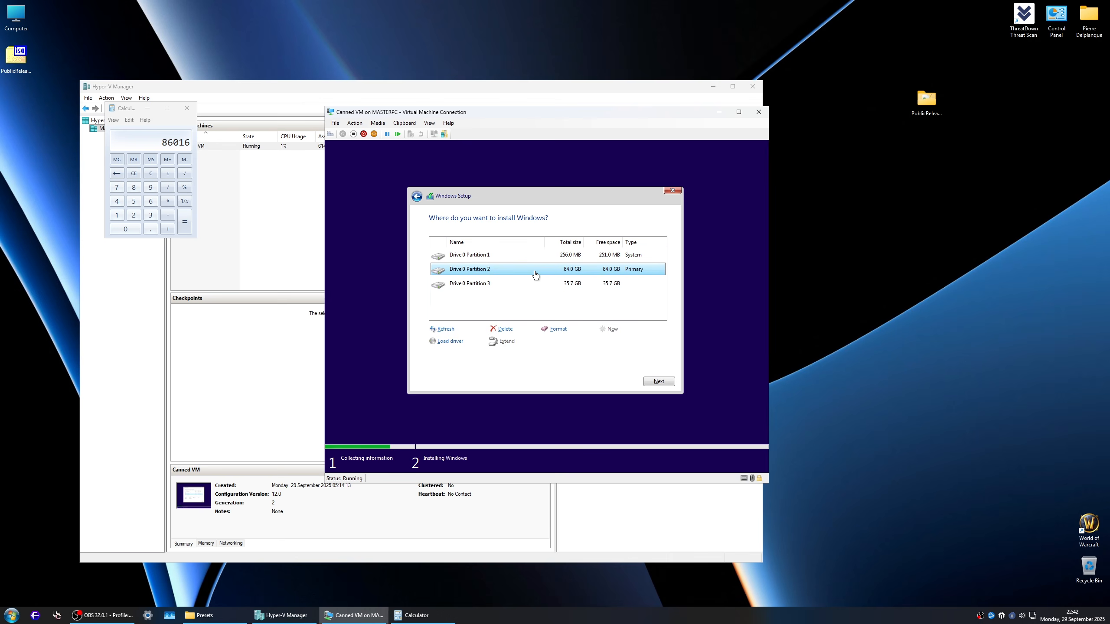
{"action": "left_click", "coordinate": [563, 258]}
{"action": "left_click", "coordinate": [558, 328]}
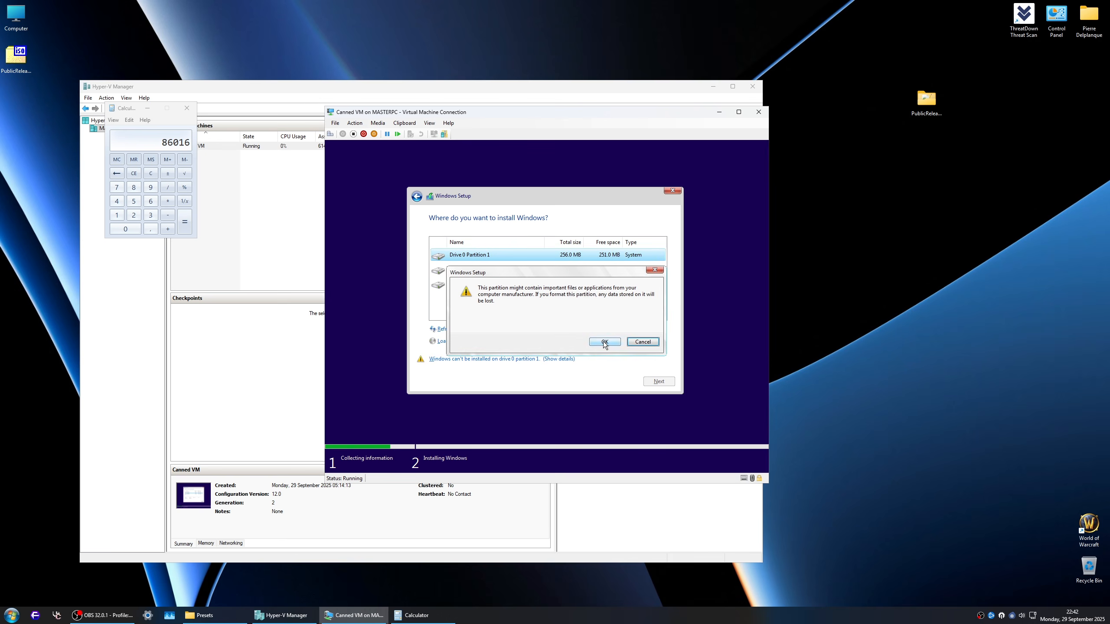
{"action": "left_click", "coordinate": [603, 344]}
Step: Delete the 84.0 GB Drive 0 Partition 2 and select the 35.7 GB primary partition
{"action": "left_click", "coordinate": [590, 270]}
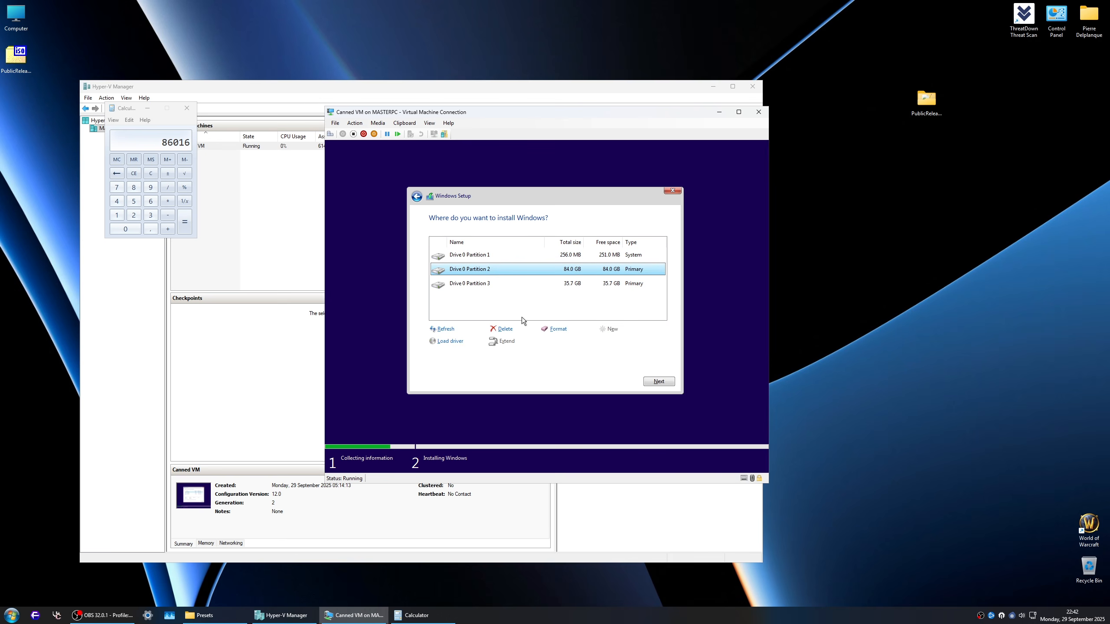
{"action": "left_click", "coordinate": [502, 329]}
{"action": "left_click", "coordinate": [614, 345]}
{"action": "left_click", "coordinate": [491, 272]}
{"action": "left_click", "coordinate": [605, 285]}
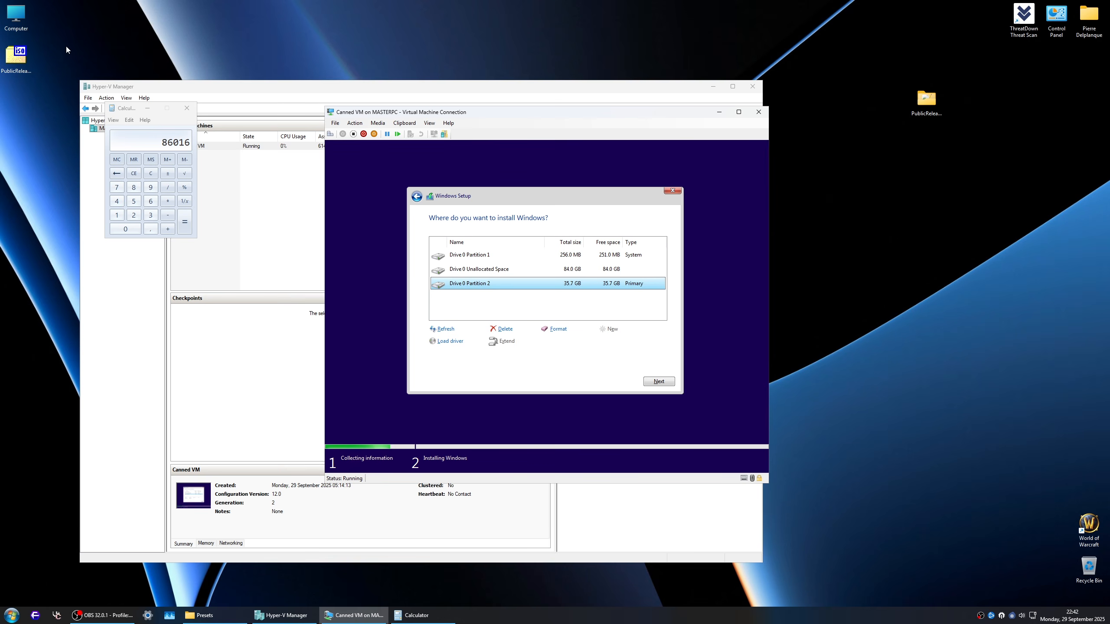
Step: Open Computer on the host and view the contents of the Userdata (B:) and Library (A:) drives
{"action": "double_click", "coordinate": [16, 17]}
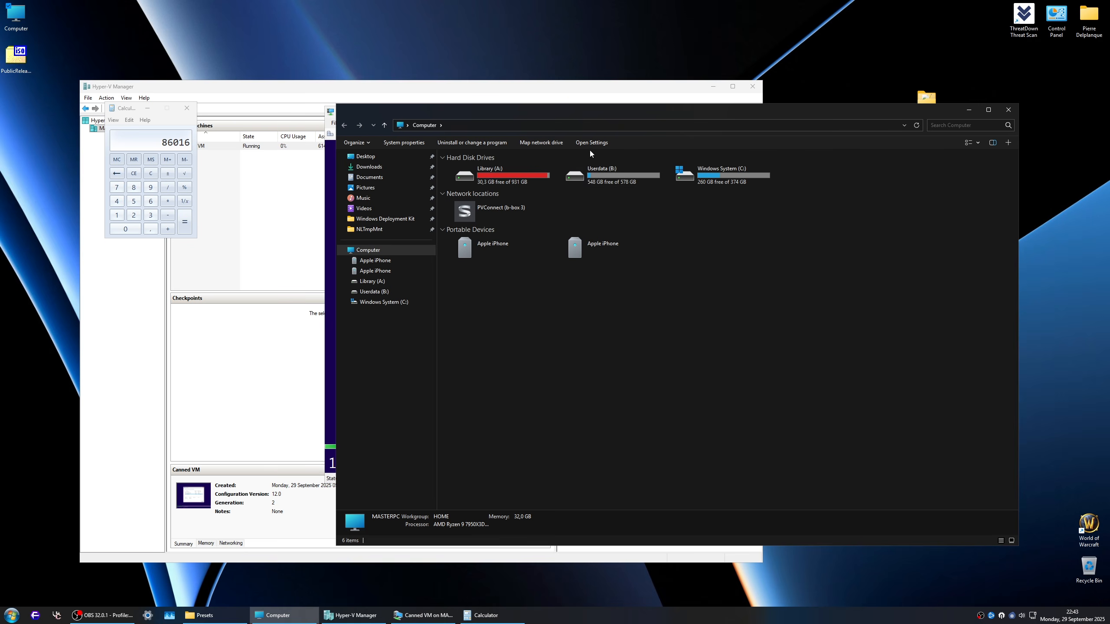
{"action": "double_click", "coordinate": [635, 171]}
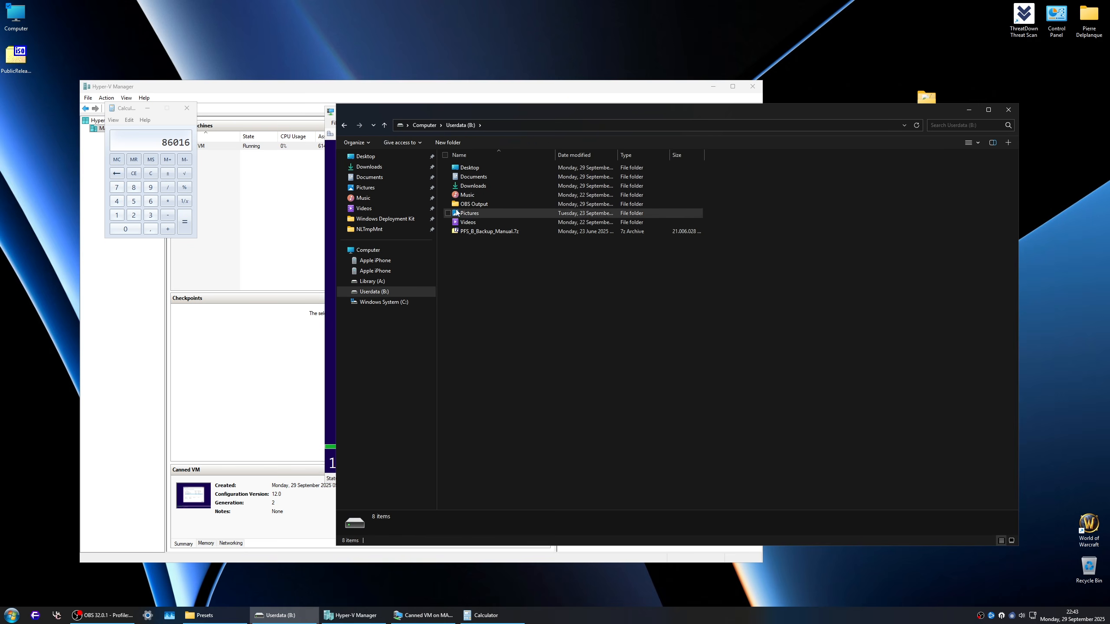
{"action": "key", "text": "alt+Left"}
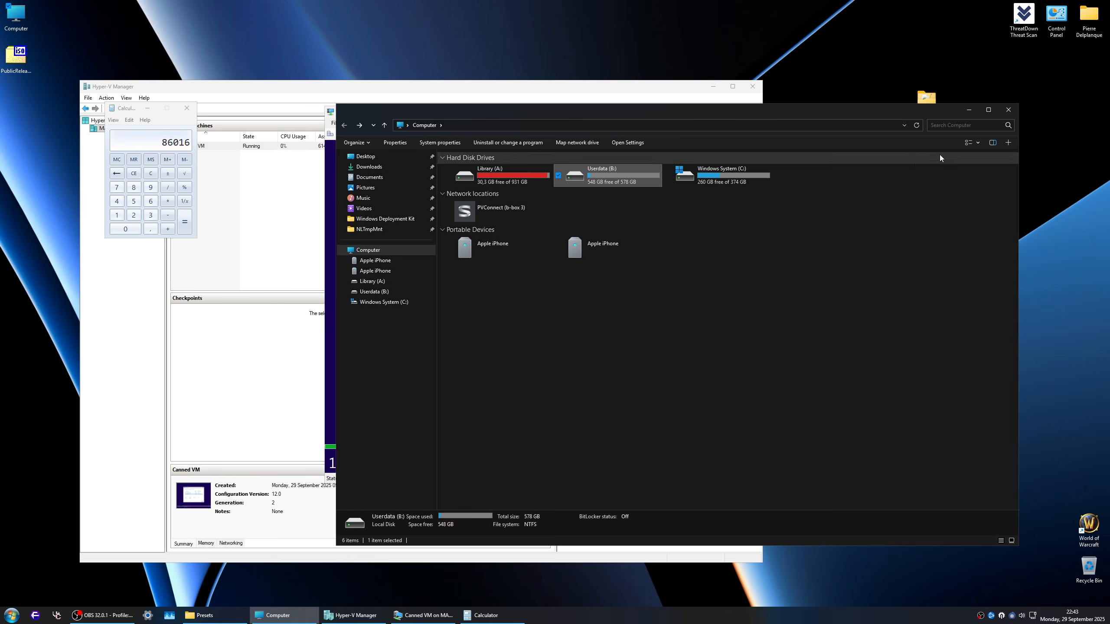
{"action": "double_click", "coordinate": [507, 168]}
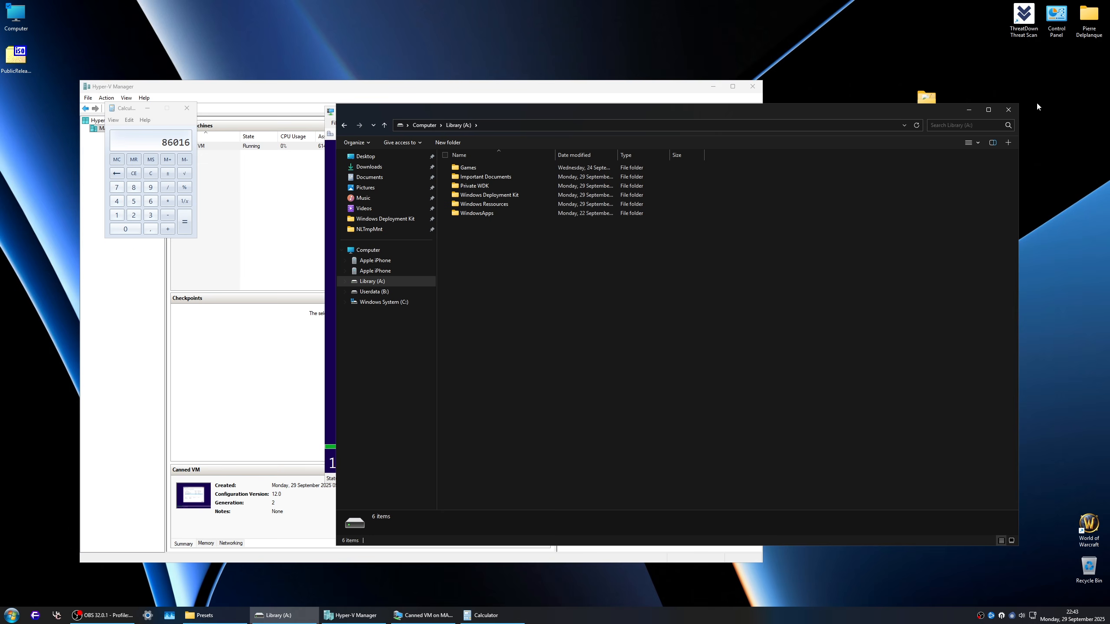
Step: Close the Library (A:) window and start installing Windows on the 84.0 GB unallocated space of Drive 0
{"action": "left_click", "coordinate": [1006, 112]}
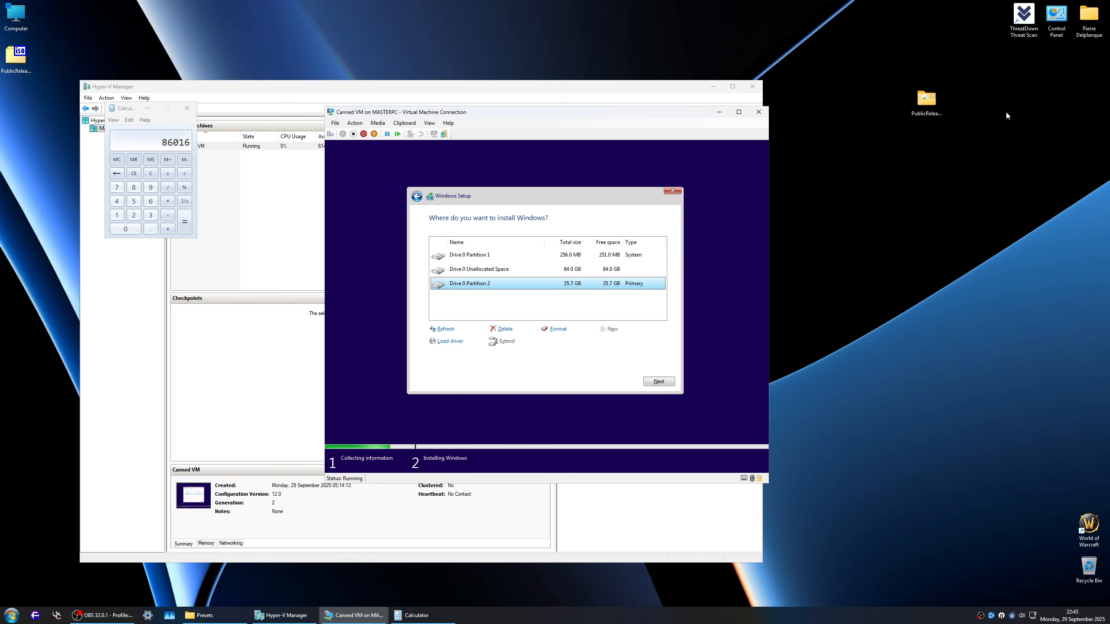
{"action": "left_click", "coordinate": [591, 269]}
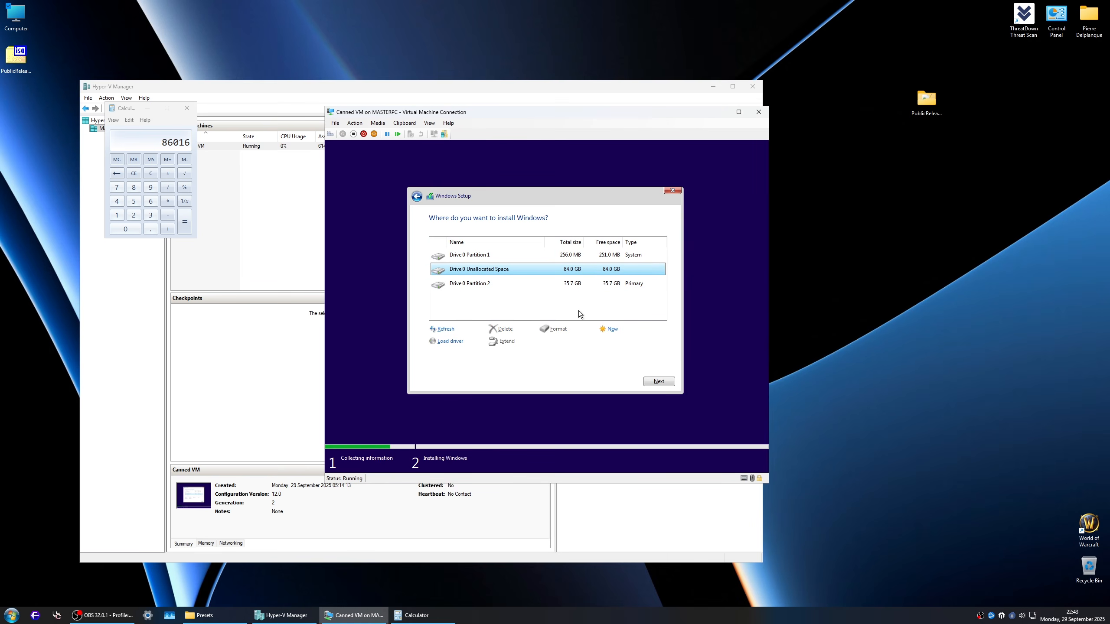
{"action": "left_click", "coordinate": [660, 381]}
Step: View the Canned VM's settings and close them without making changes
{"action": "left_click", "coordinate": [335, 123]}
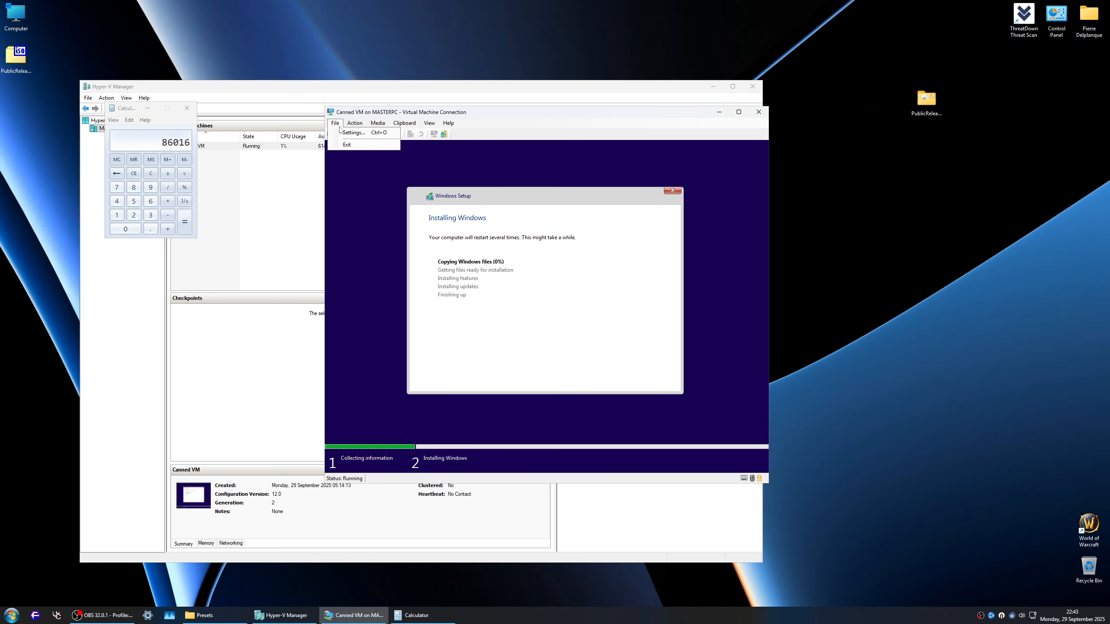
{"action": "left_click", "coordinate": [350, 133]}
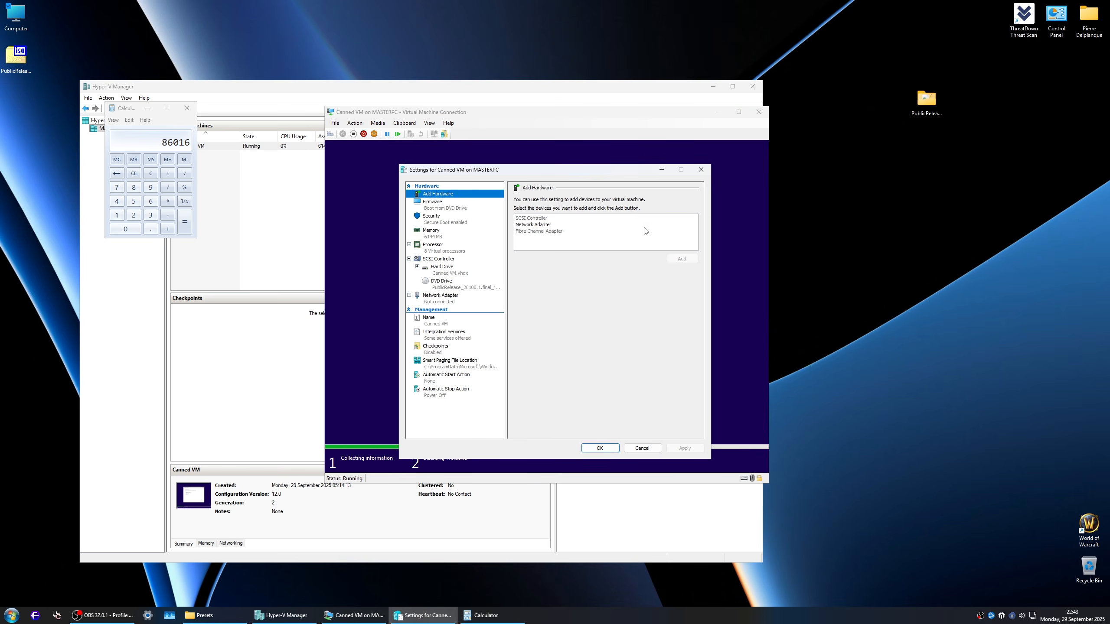
{"action": "left_click", "coordinate": [701, 169]}
Step: Close the Calculator and reposition the virtual machine window over Hyper-V Manager
{"action": "left_click", "coordinate": [195, 109]}
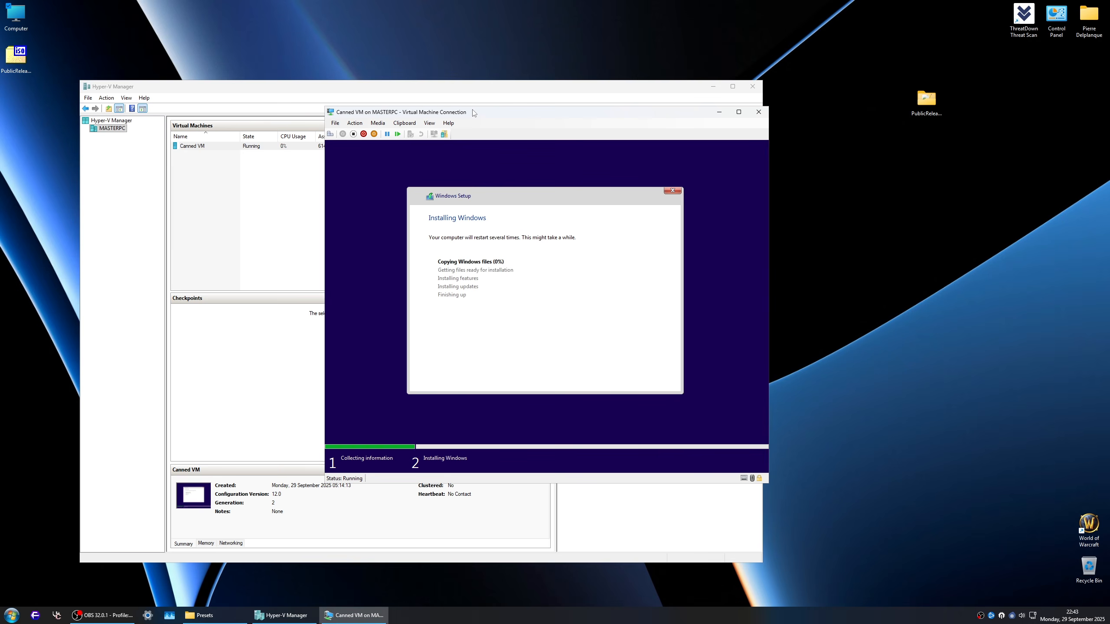
{"action": "left_click_drag", "start_coordinate": [473, 112], "coordinate": [413, 117]}
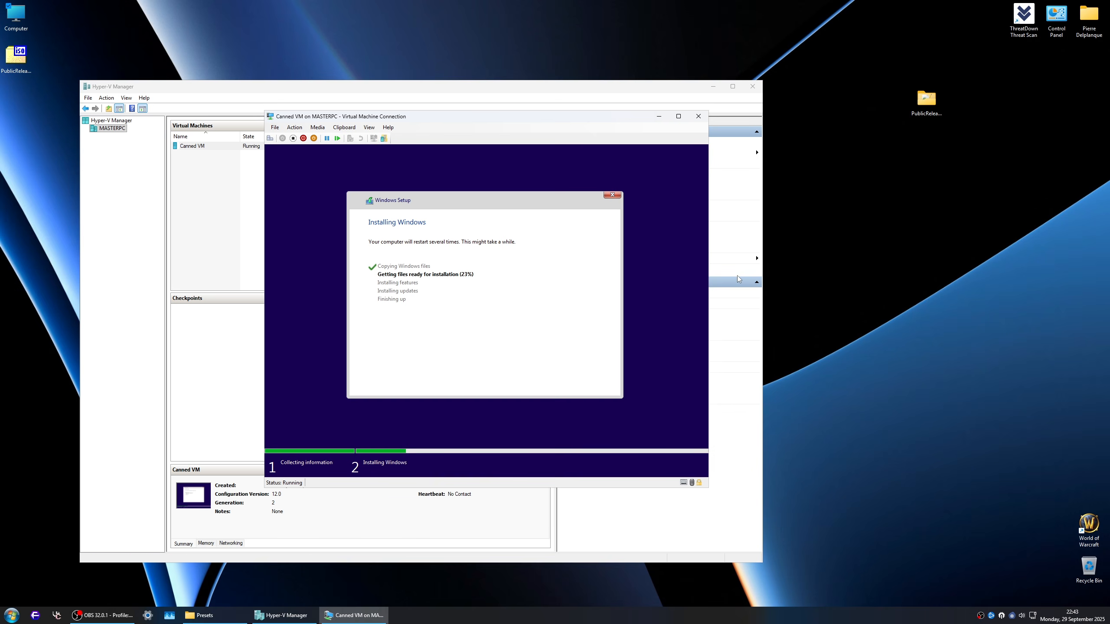
Step: Move the PublicRelease ISO beneath the PublicRelease folder on the desktop and compute all its hashes in a half-screen PowerShell window
{"action": "left_click_drag", "start_coordinate": [16, 56], "coordinate": [930, 151]}
{"action": "right_click", "coordinate": [930, 151]}
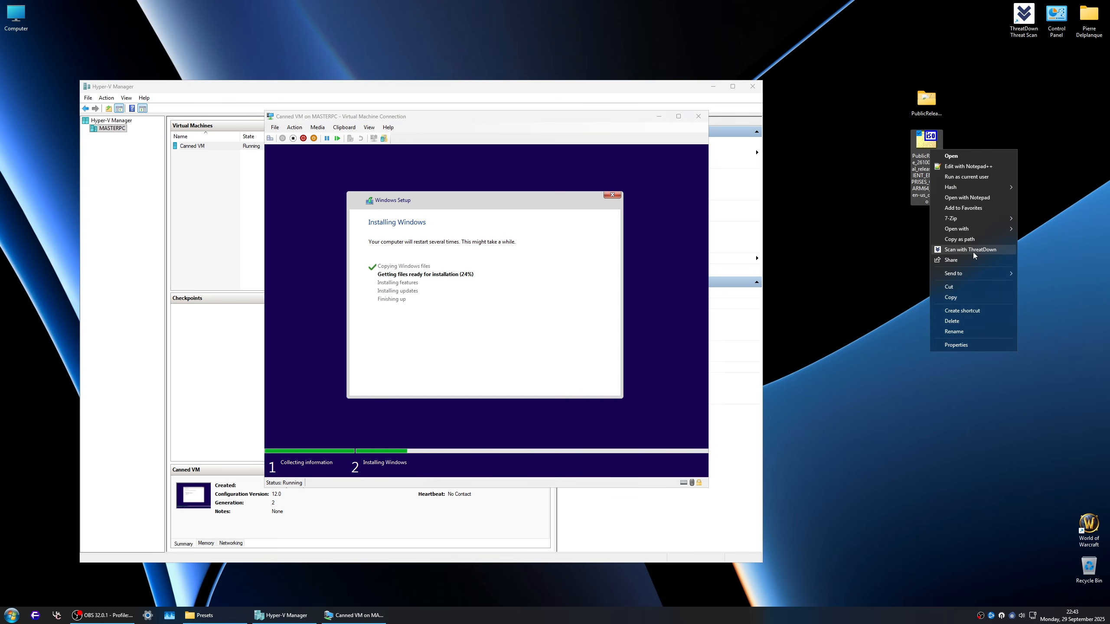
{"action": "mouse_move", "coordinate": [964, 189]}
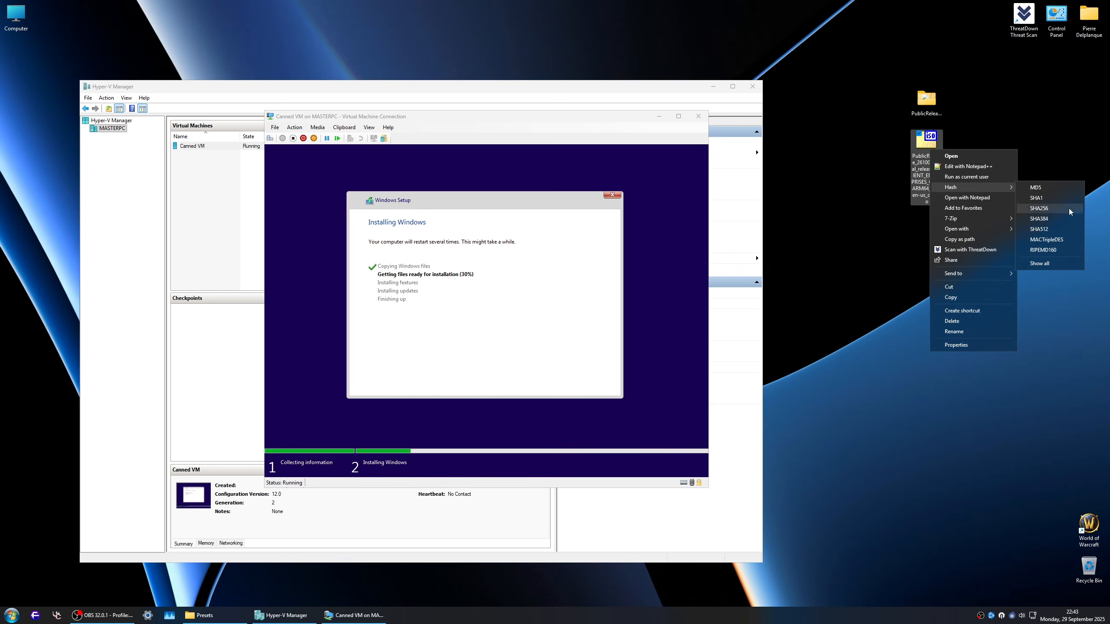
{"action": "left_click", "coordinate": [1053, 263]}
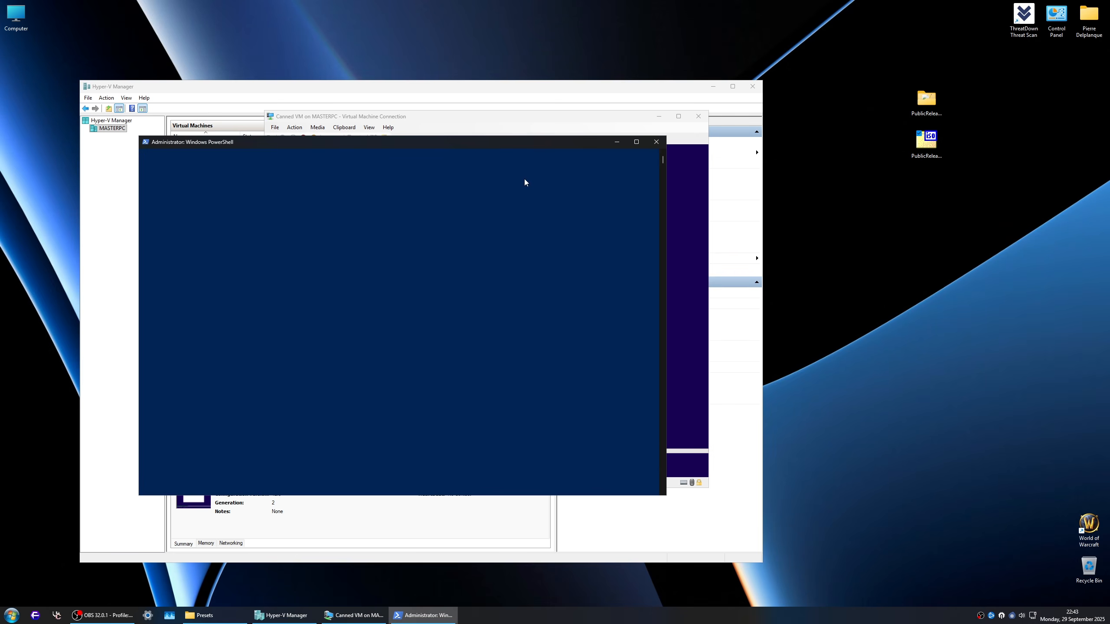
{"action": "left_click_drag", "start_coordinate": [502, 146], "coordinate": [1109, 149]}
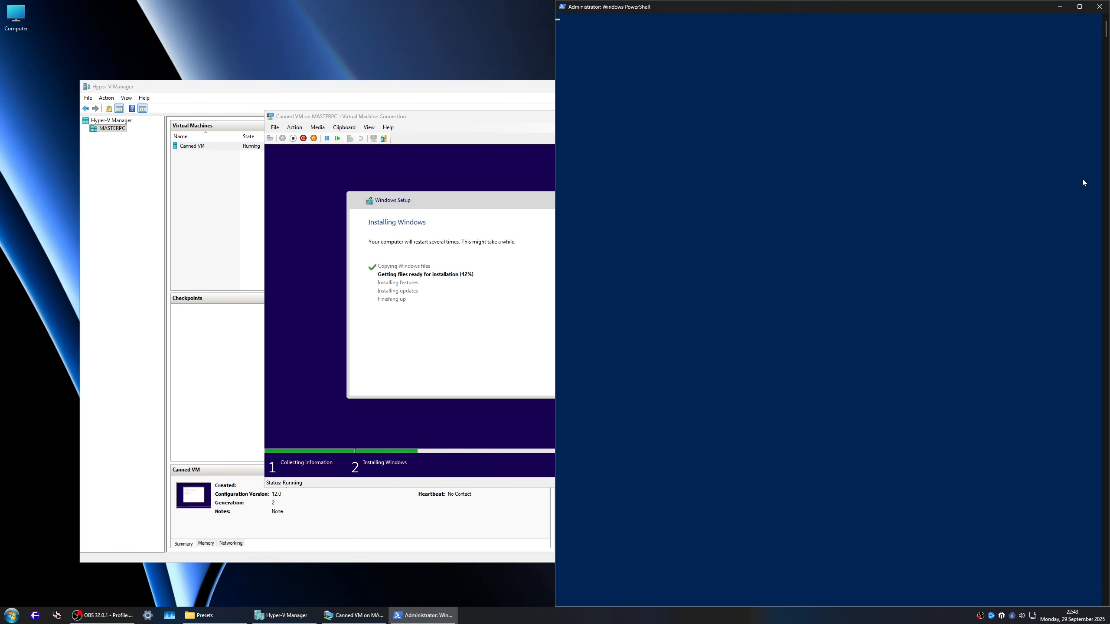
Step: Place the virtual machine window beside the PowerShell window and restart the virtual machine from Windows Setup
{"action": "left_click_drag", "start_coordinate": [470, 116], "coordinate": [278, 79]}
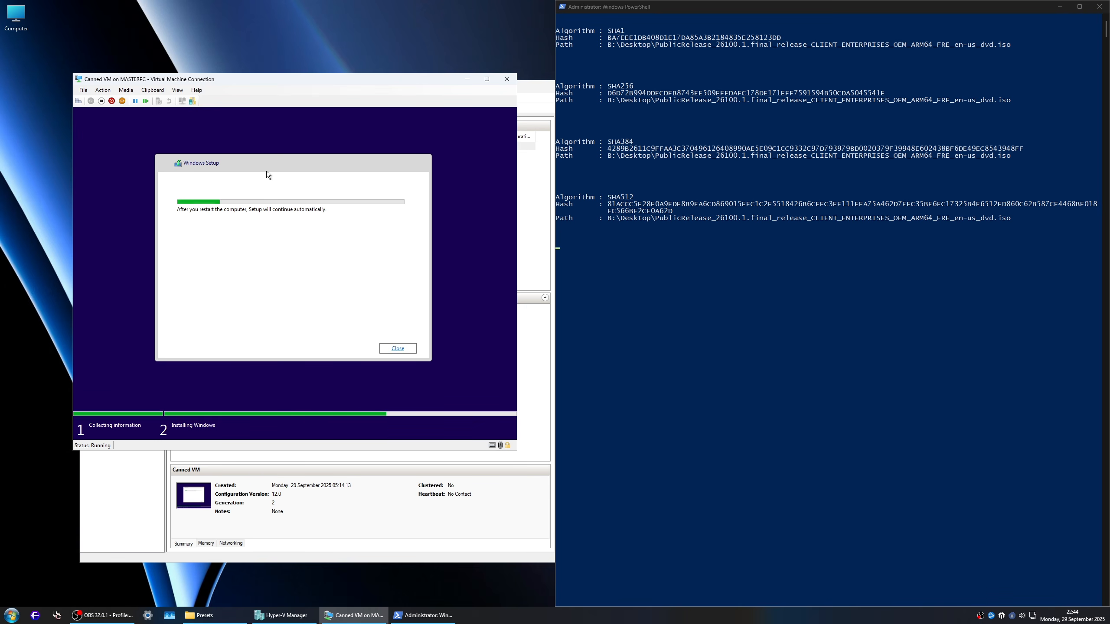
{"action": "left_click", "coordinate": [401, 348]}
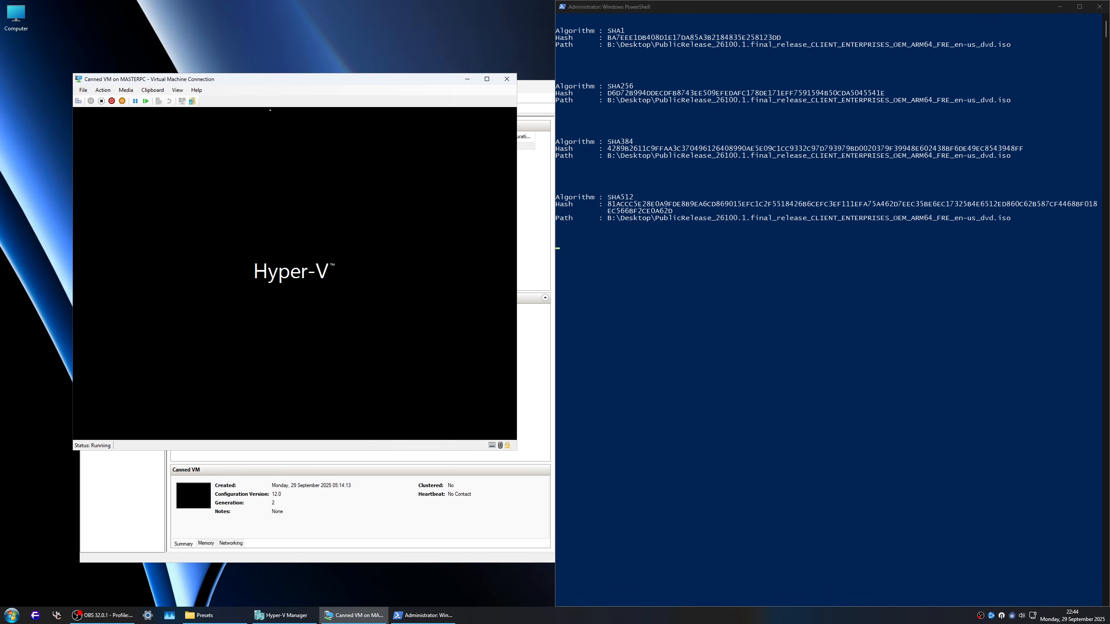
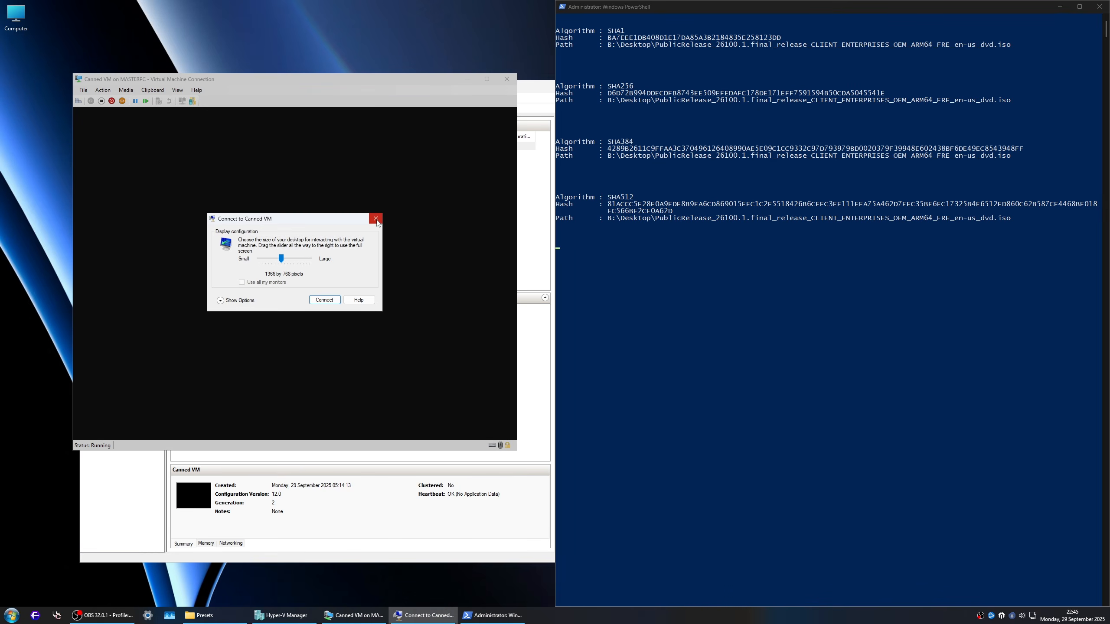
Step: Close the Canned VM display configuration dialog and move the virtual machine window slightly lower
{"action": "left_click", "coordinate": [376, 219]}
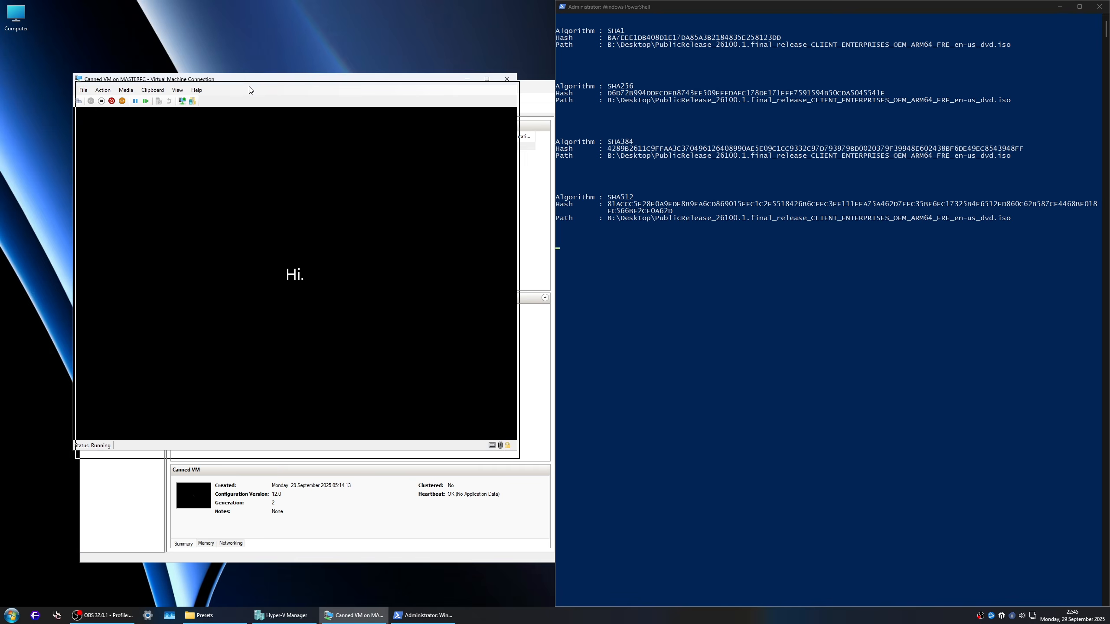
{"action": "left_click_drag", "start_coordinate": [251, 81], "coordinate": [256, 94]}
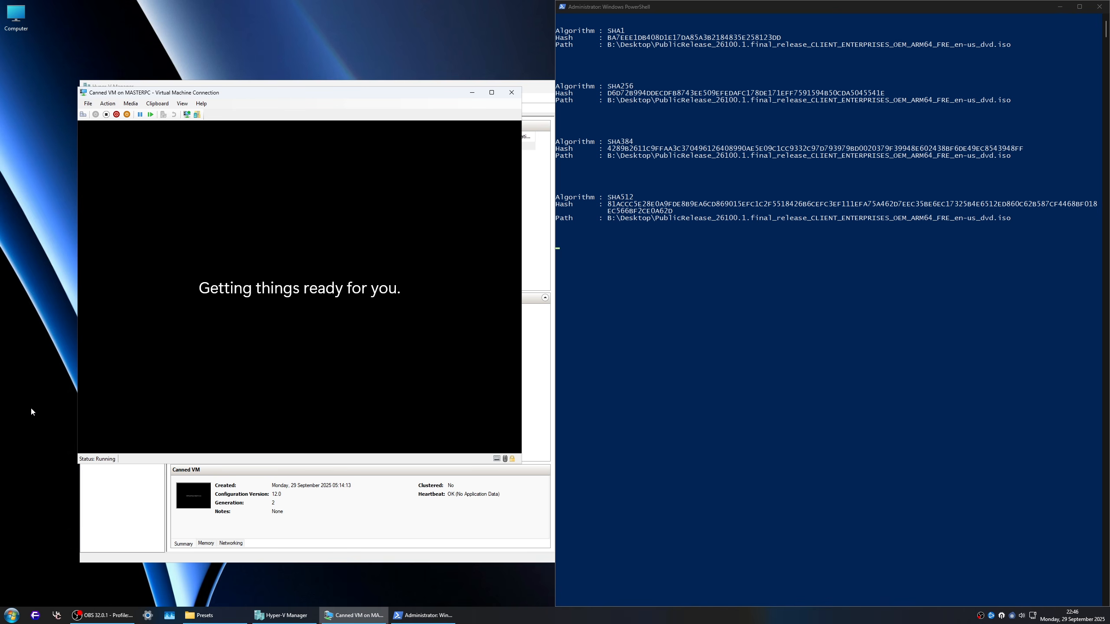
Step: Examine the host PC's Device security page in Windows Security, reopen it once for a recheck, and close it along with Settings
{"action": "left_click", "coordinate": [11, 615]}
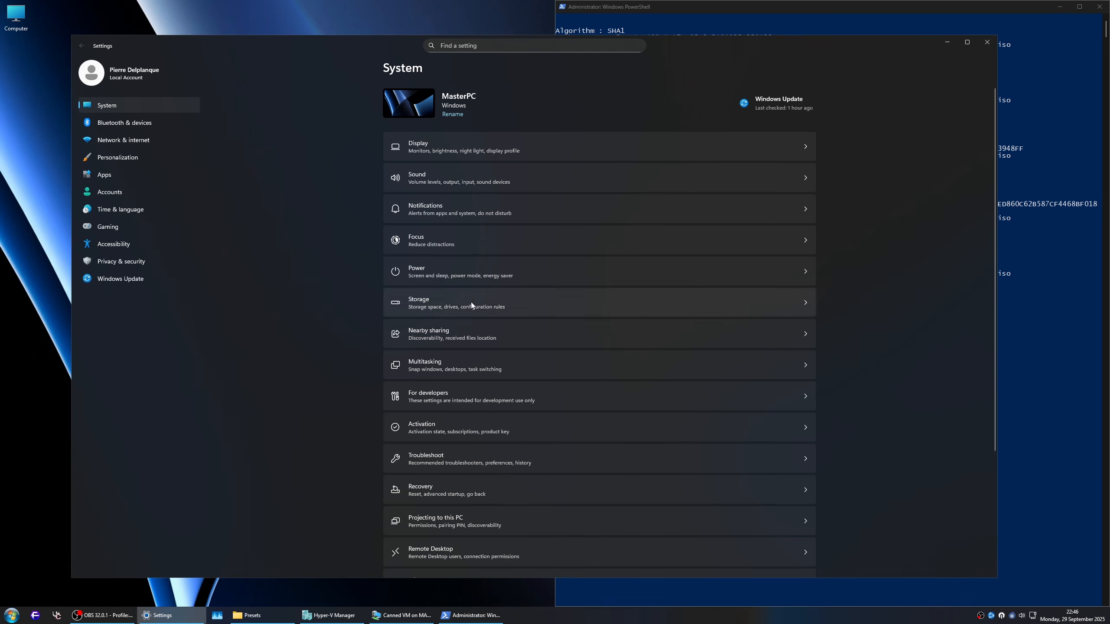
{"action": "left_click", "coordinate": [137, 269]}
{"action": "left_click", "coordinate": [456, 120]}
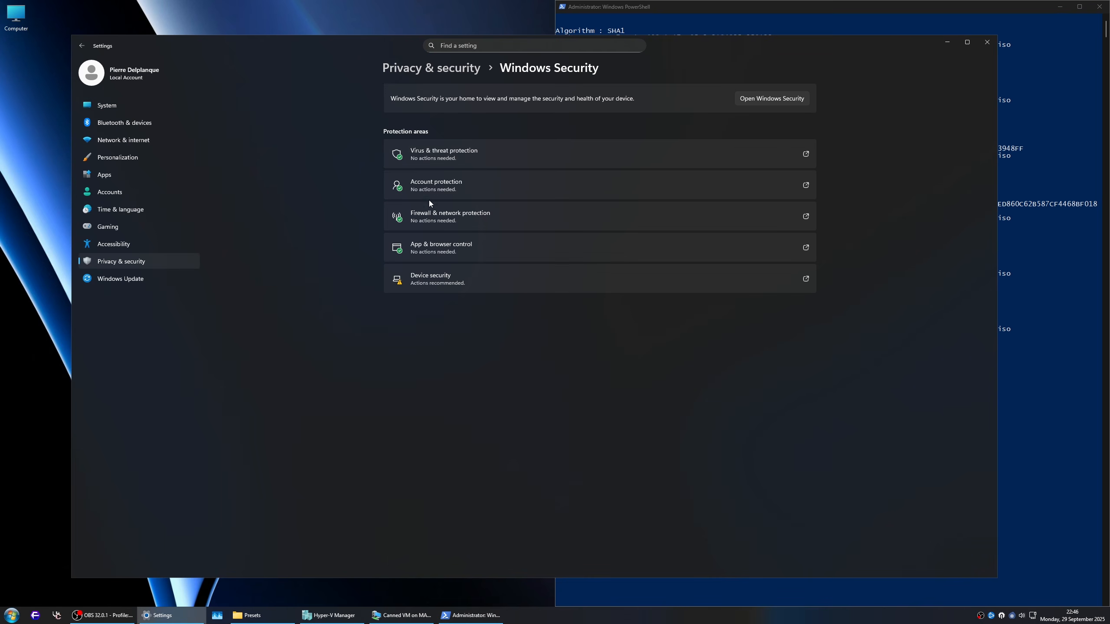
{"action": "left_click", "coordinate": [778, 100]}
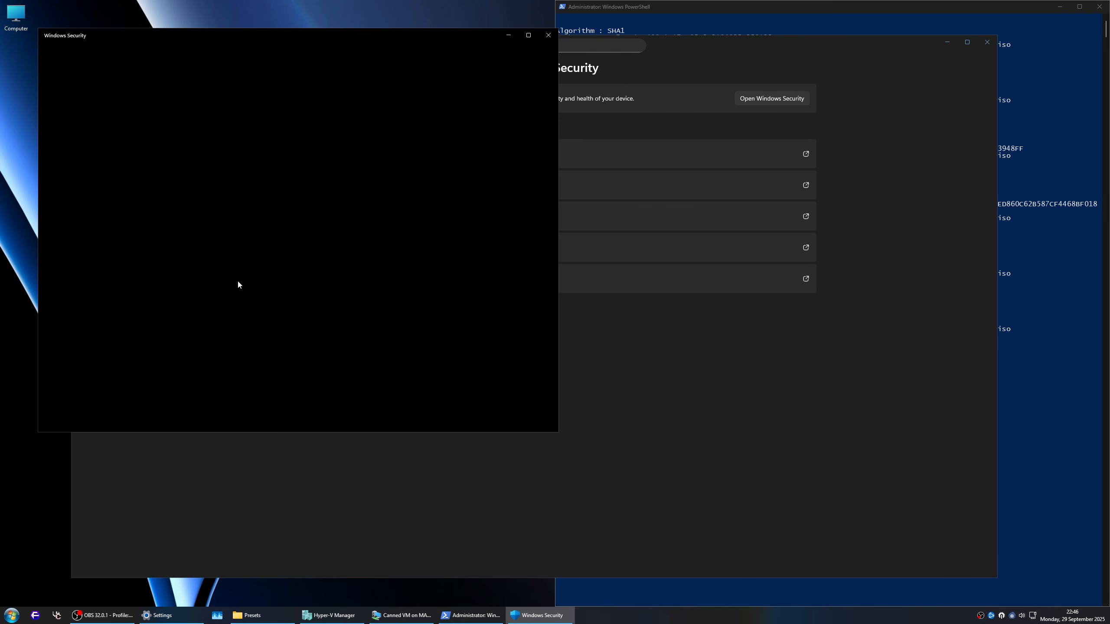
{"action": "left_click", "coordinate": [105, 174]}
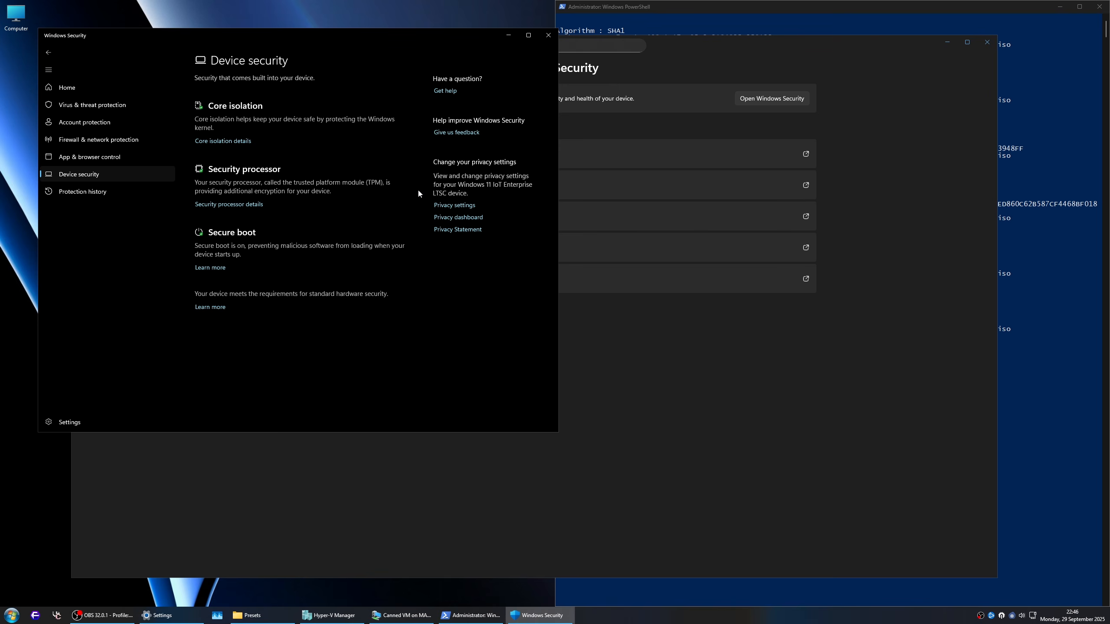
{"action": "left_click_drag", "start_coordinate": [315, 29], "coordinate": [431, 143]}
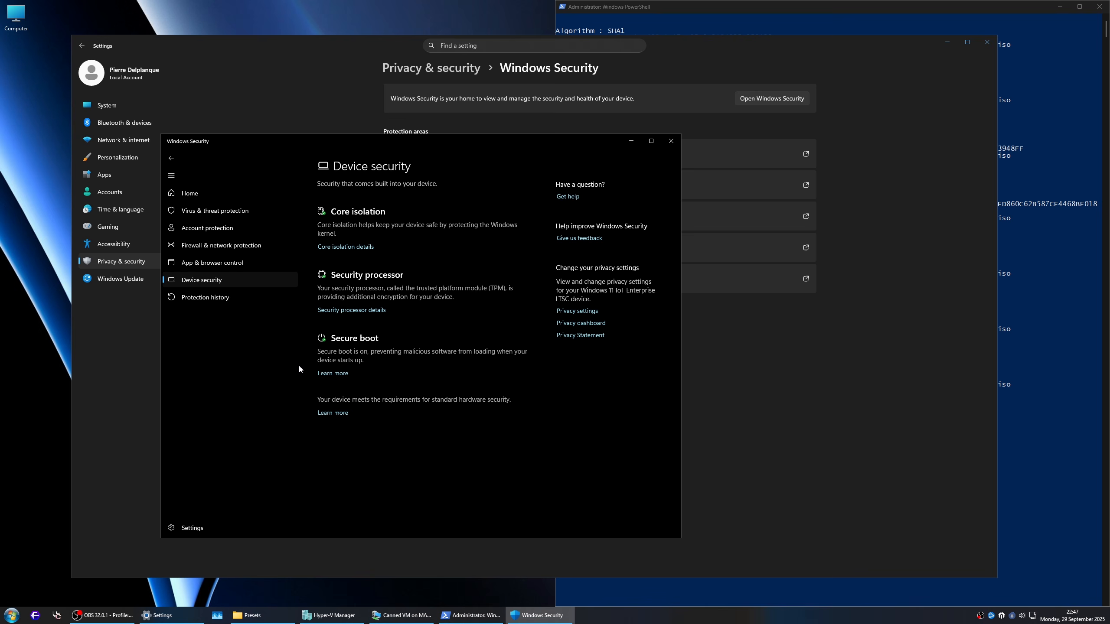
{"action": "left_click", "coordinate": [670, 141]}
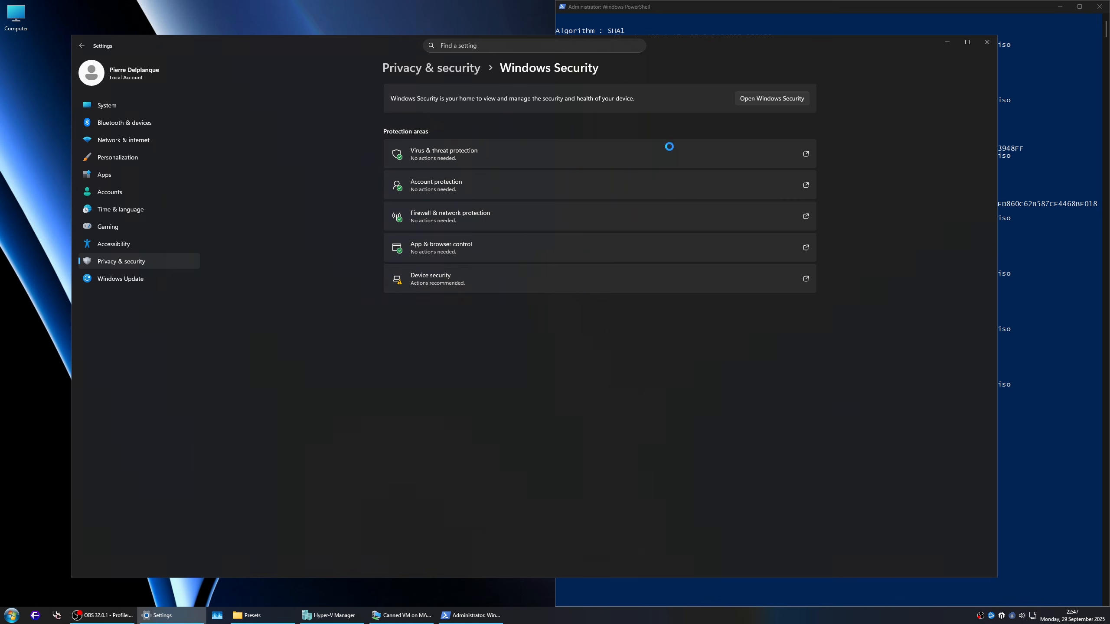
{"action": "left_click", "coordinate": [597, 279]}
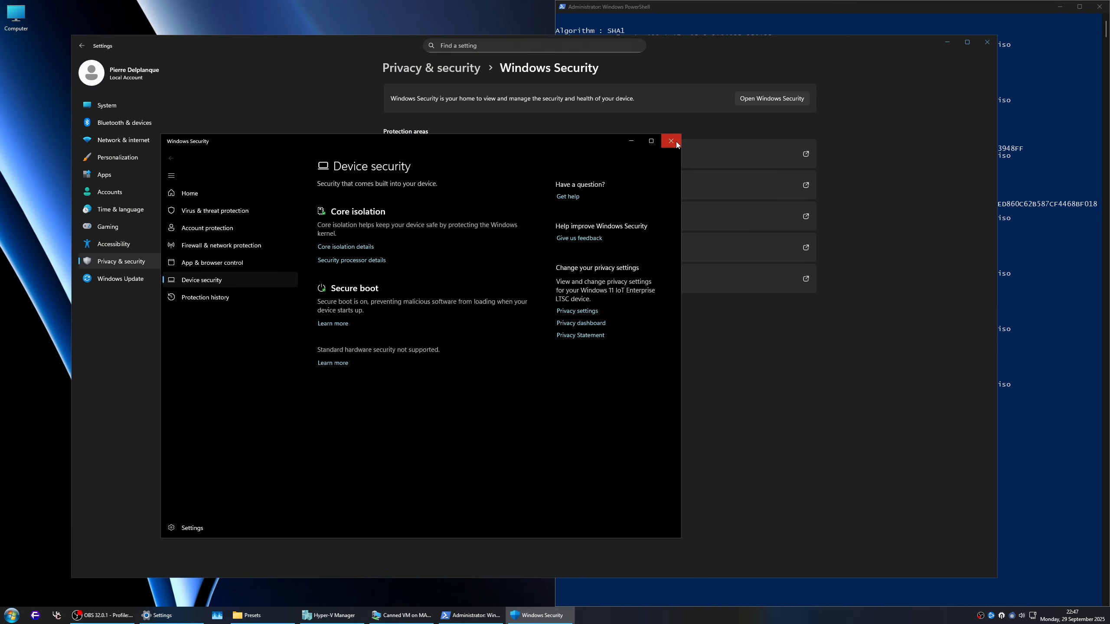
{"action": "left_click", "coordinate": [671, 140]}
{"action": "left_click", "coordinate": [987, 42]}
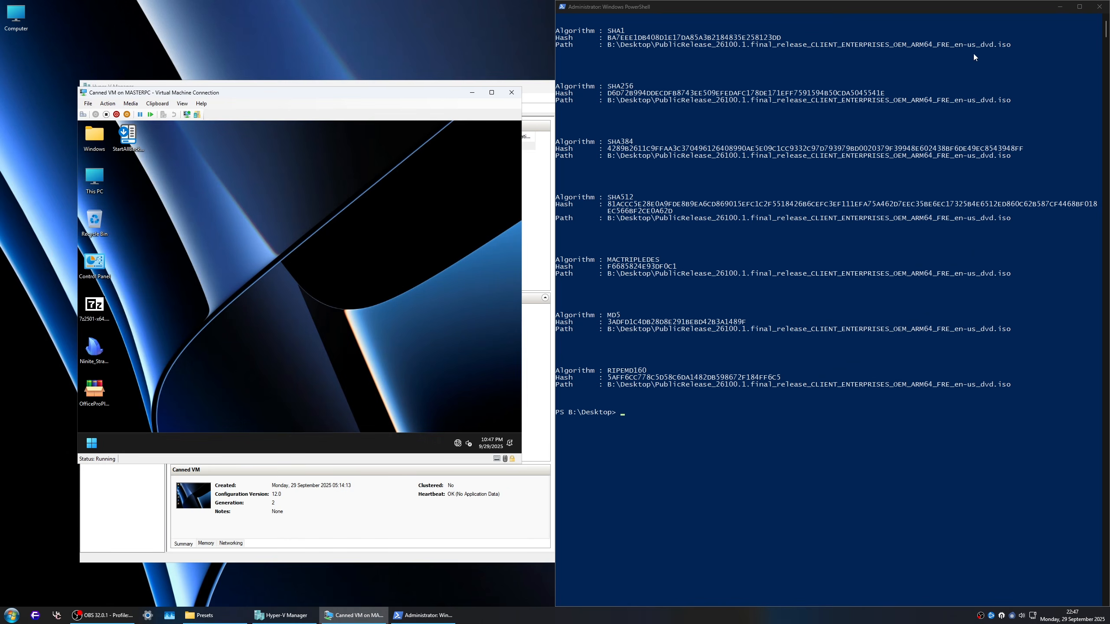
Step: Remove the Get Started recommendation and unpin Settings and File Explorer from the virtual machine's Start menu
{"action": "left_click_drag", "start_coordinate": [192, 98], "coordinate": [217, 116]}
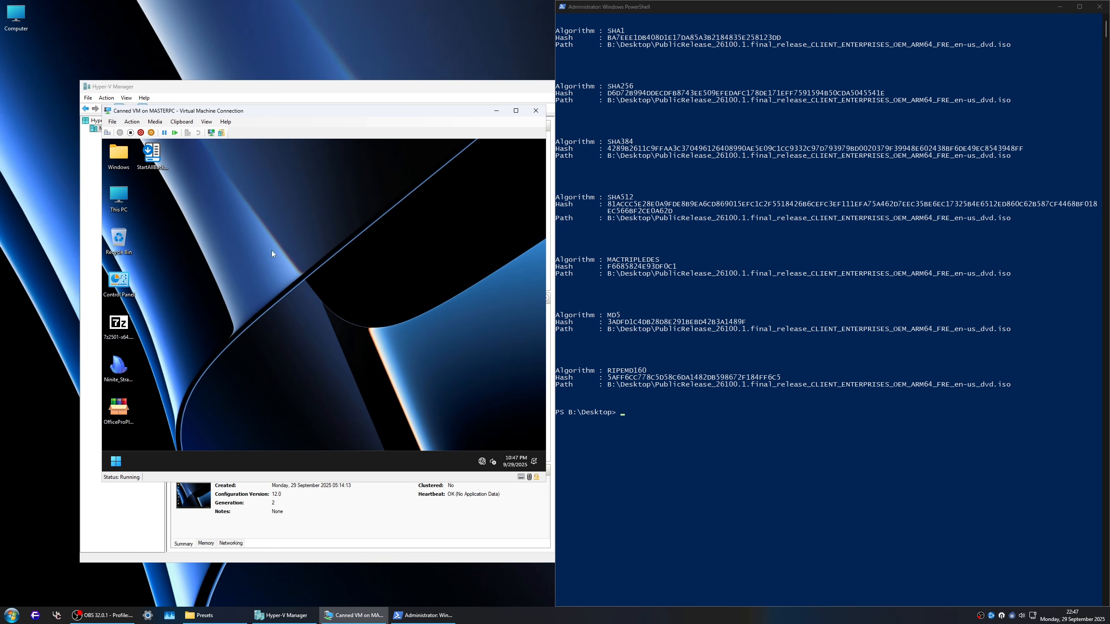
{"action": "left_click", "coordinate": [115, 461]}
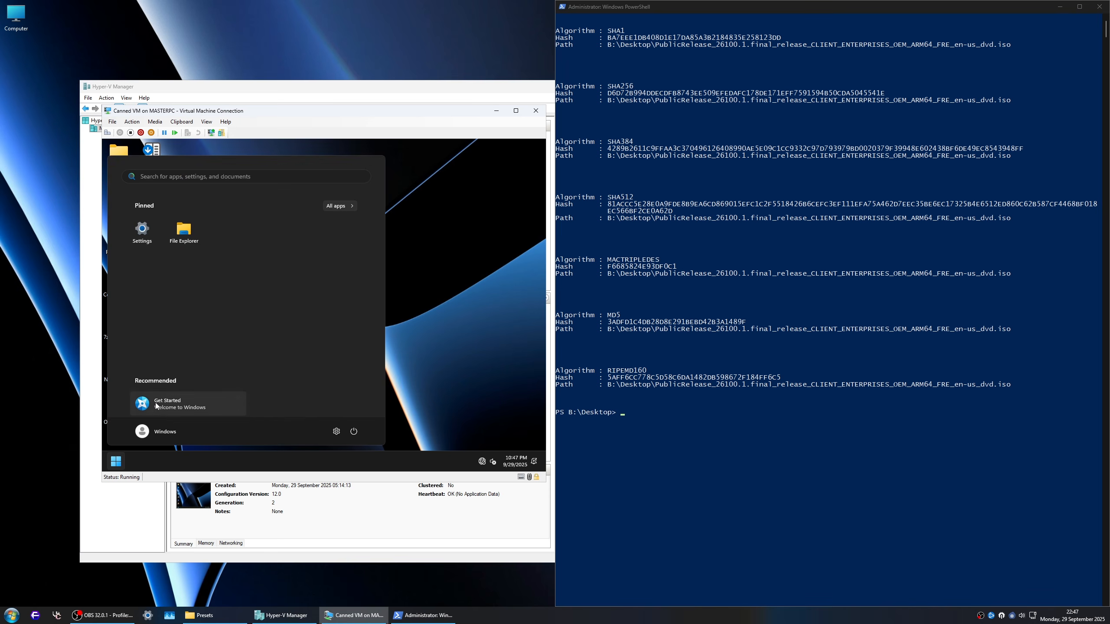
{"action": "right_click", "coordinate": [191, 399]}
{"action": "left_click", "coordinate": [192, 394]}
{"action": "right_click", "coordinate": [142, 239]}
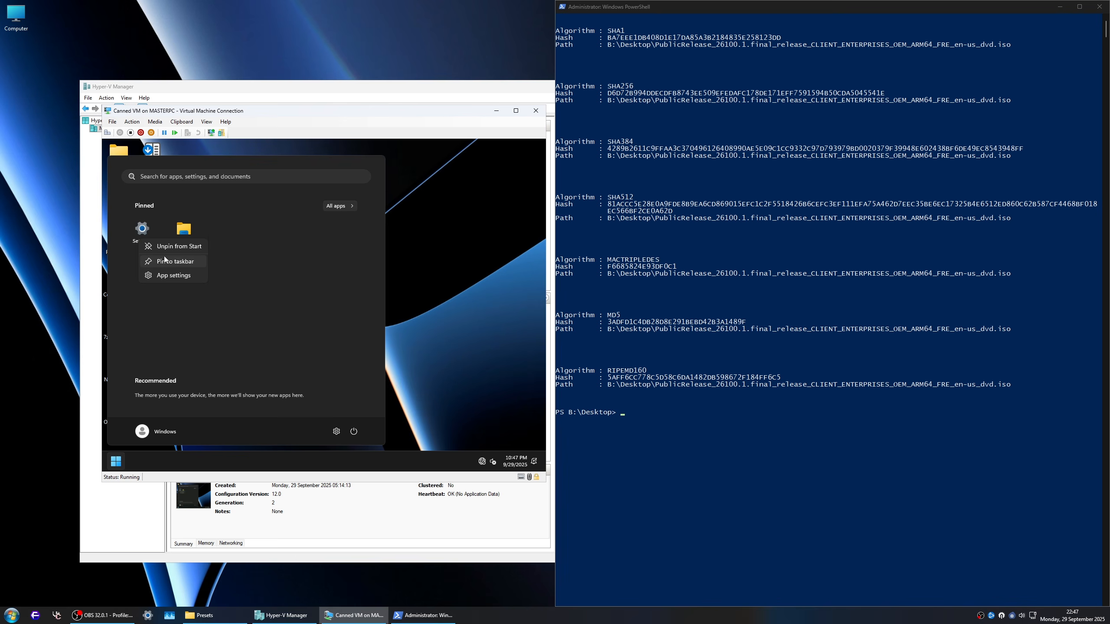
{"action": "left_click", "coordinate": [170, 246]}
{"action": "right_click", "coordinate": [141, 234]}
{"action": "left_click", "coordinate": [159, 240]}
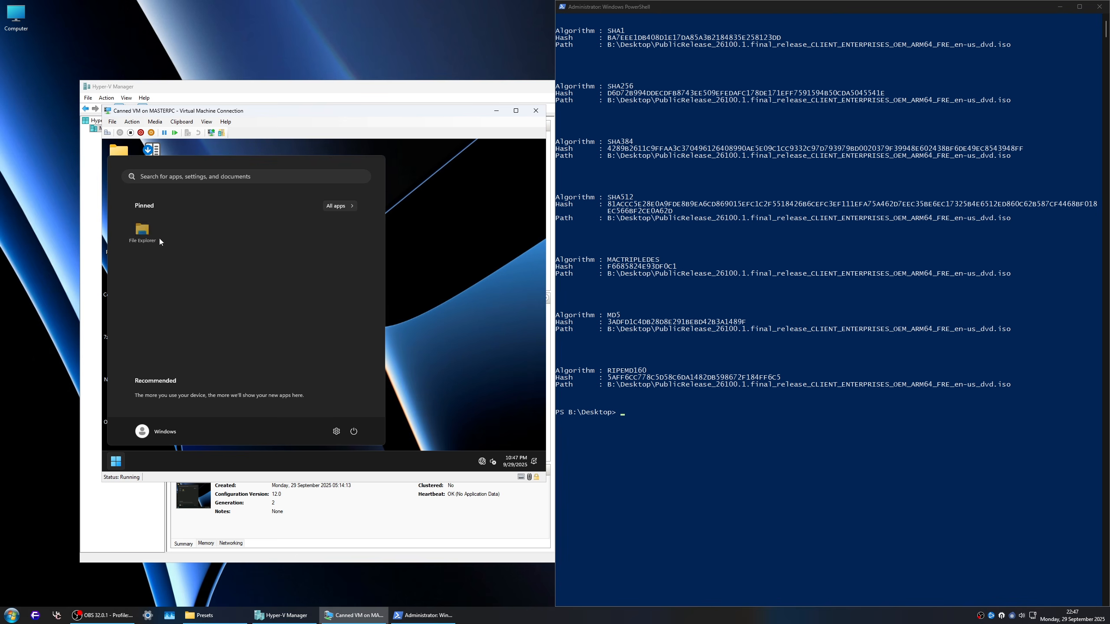
Step: Open Windows Security from the virtual machine's list of all apps and maximize it
{"action": "left_click", "coordinate": [353, 201]}
{"action": "scroll", "coordinate": [243, 354], "scroll_direction": "down", "scroll_amount": 5}
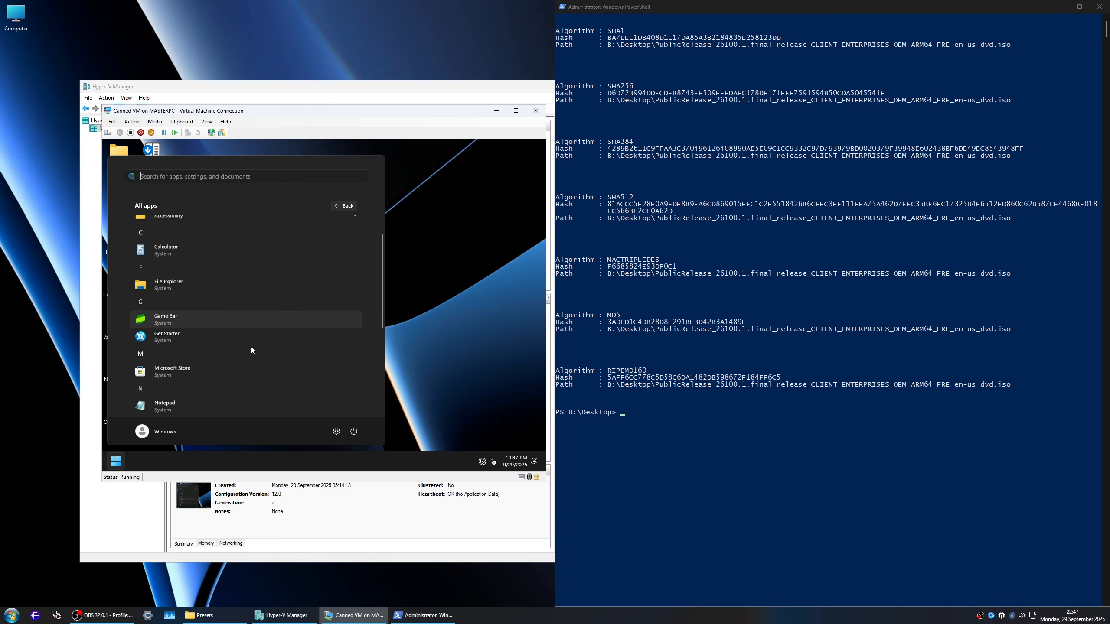
{"action": "scroll", "coordinate": [250, 348], "scroll_direction": "down", "scroll_amount": 2}
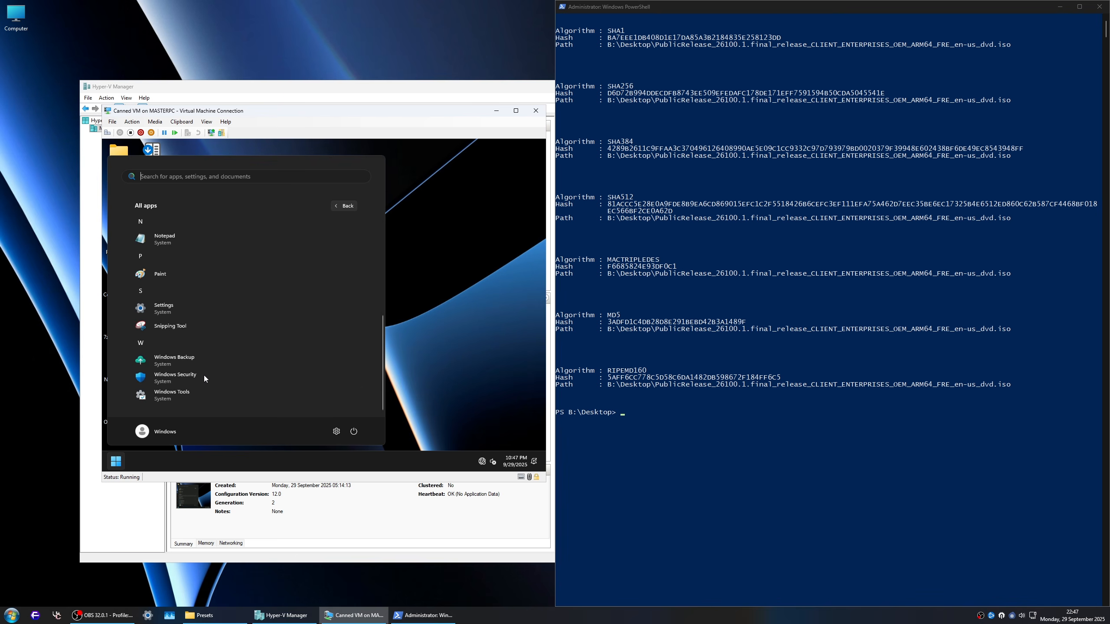
{"action": "left_click", "coordinate": [192, 378]}
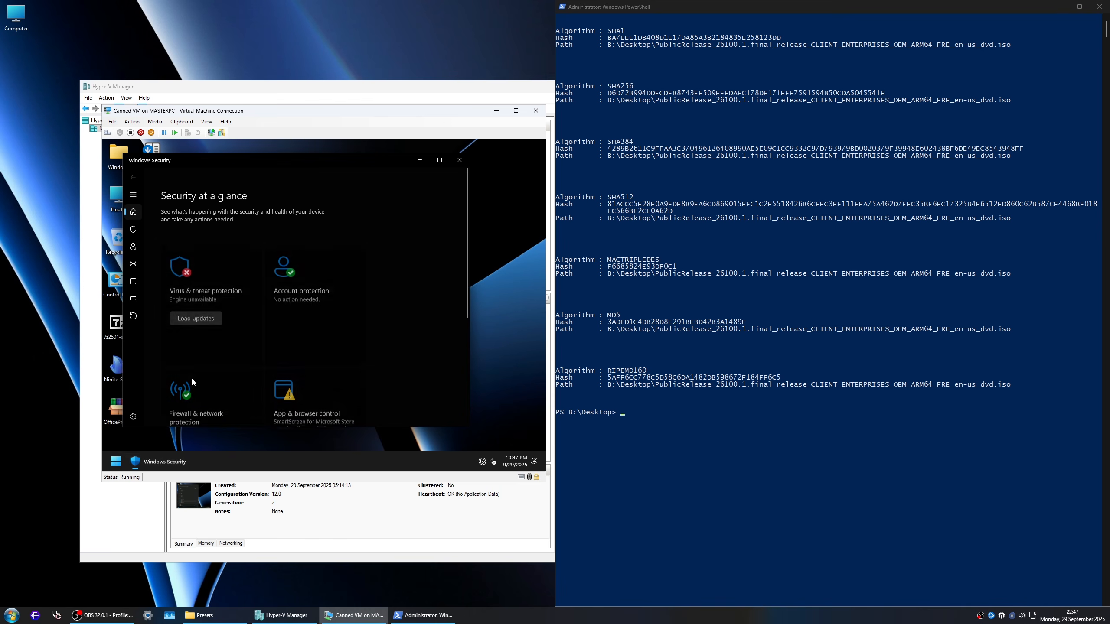
{"action": "left_click", "coordinate": [440, 160]}
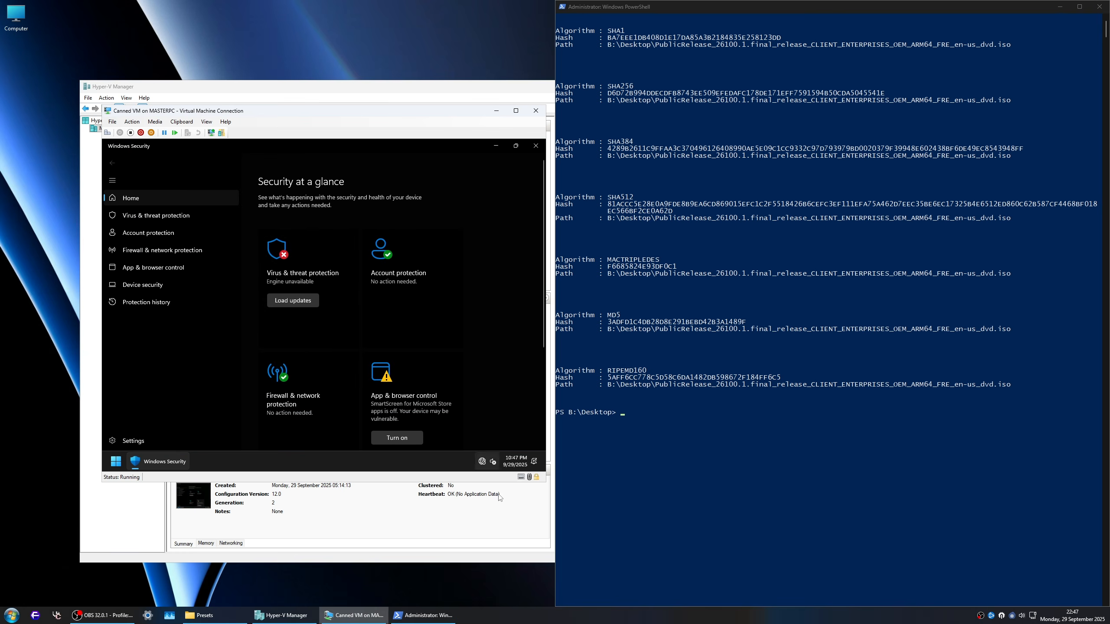
Step: Review the security overview, the Device security page and the SmartScreen entry in Protection history inside the virtual machine
{"action": "scroll", "coordinate": [284, 349], "scroll_direction": "down", "scroll_amount": 1}
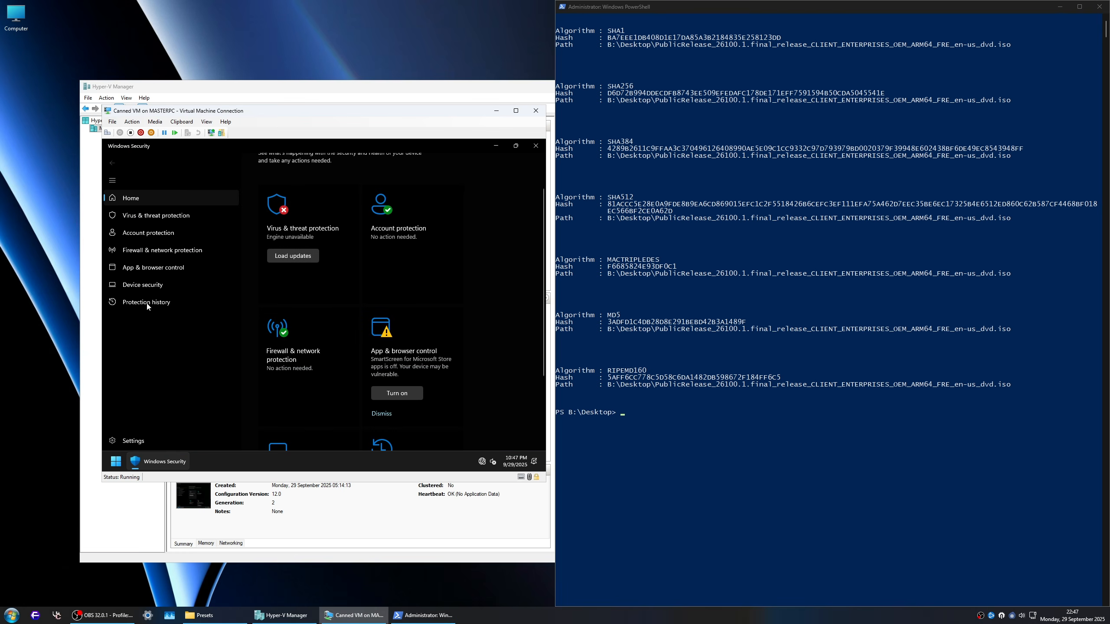
{"action": "left_click", "coordinate": [143, 284]}
{"action": "scroll", "coordinate": [348, 375], "scroll_direction": "down", "scroll_amount": 1}
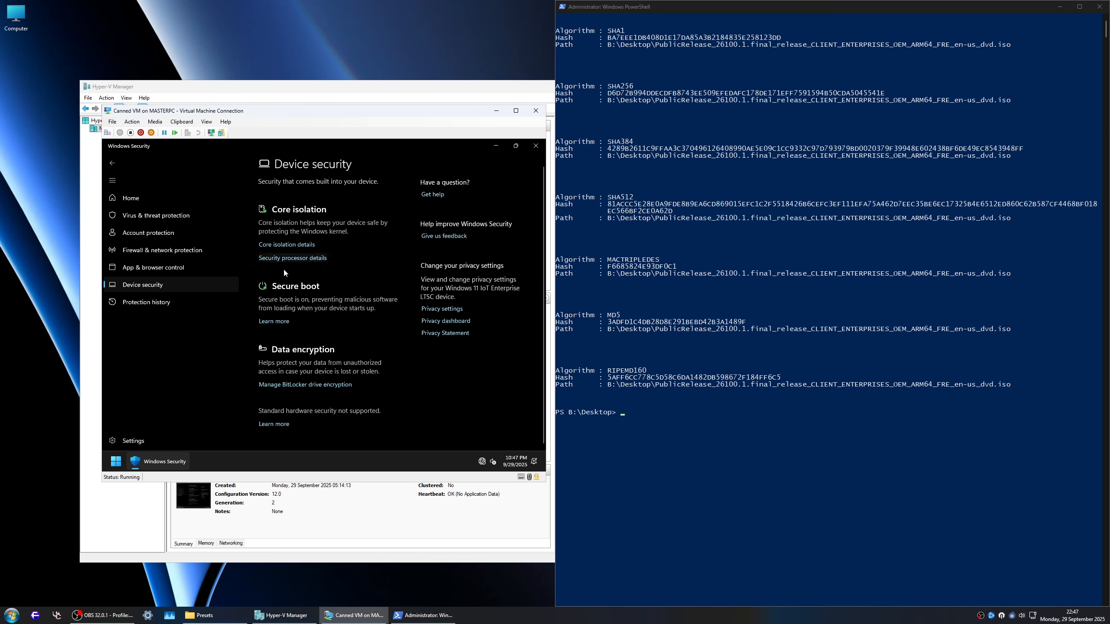
{"action": "left_click", "coordinate": [145, 302]}
{"action": "left_click", "coordinate": [345, 255]}
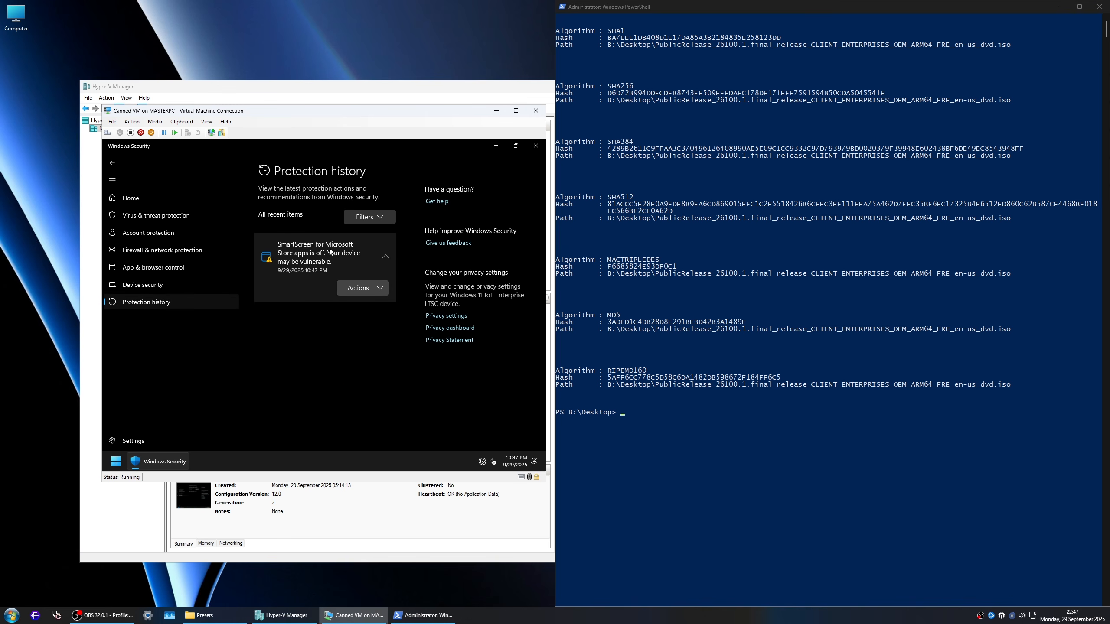
Step: Turn off Automatic sample submission and dismiss the Tamper Protection warning in the virus and threat protection settings
{"action": "left_click", "coordinate": [156, 215]}
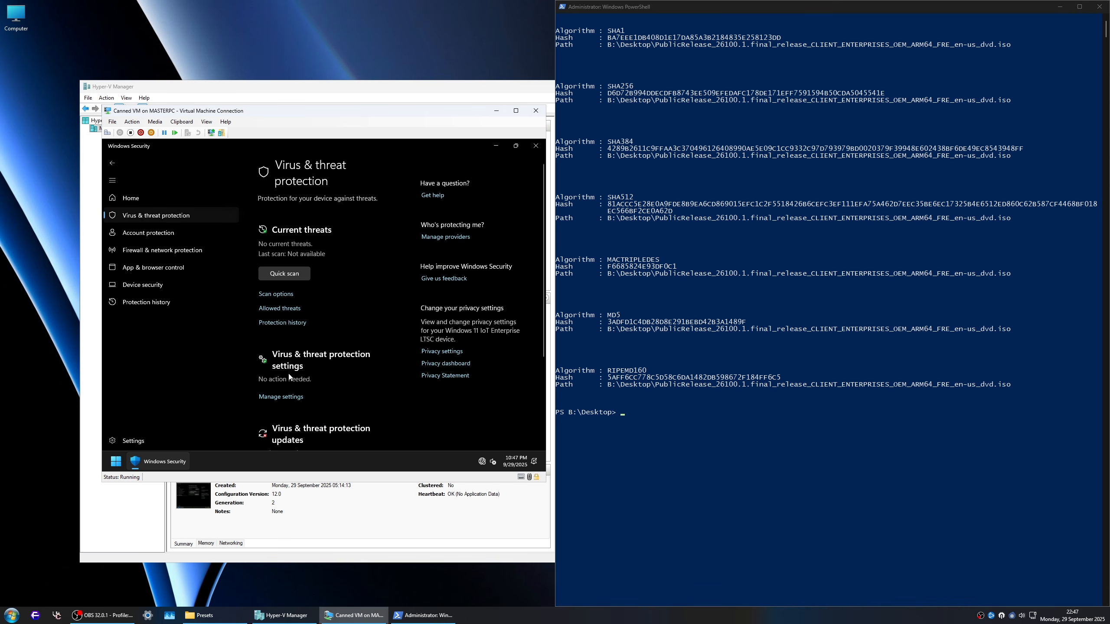
{"action": "left_click", "coordinate": [281, 397]}
{"action": "scroll", "coordinate": [312, 348], "scroll_direction": "down", "scroll_amount": 1}
{"action": "scroll", "coordinate": [312, 348], "scroll_direction": "down", "scroll_amount": 6}
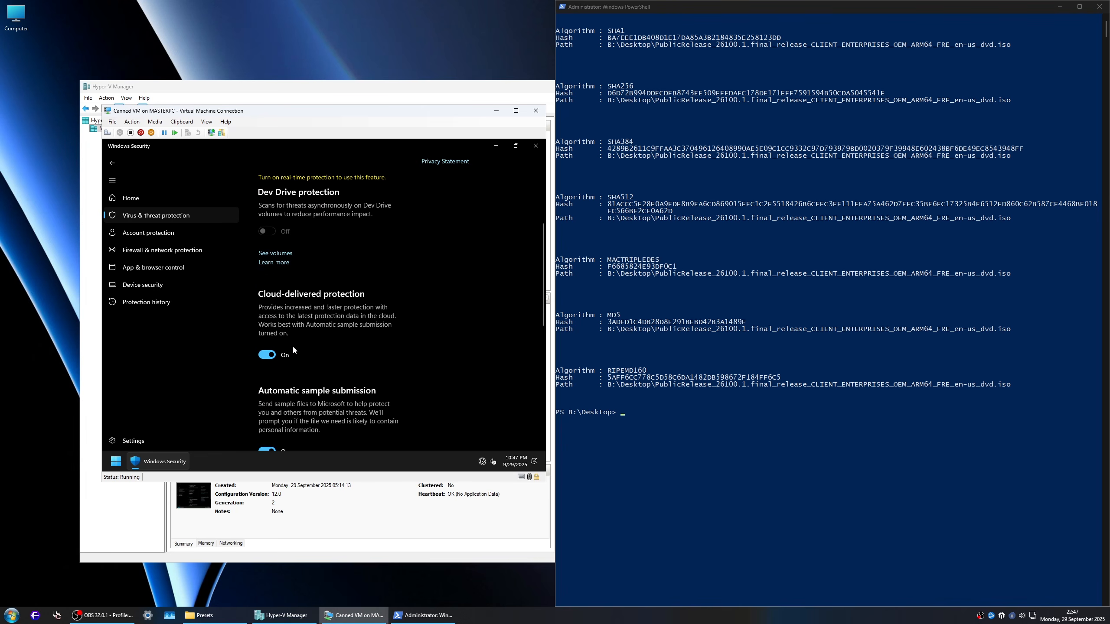
{"action": "scroll", "coordinate": [328, 284], "scroll_direction": "up", "scroll_amount": 1}
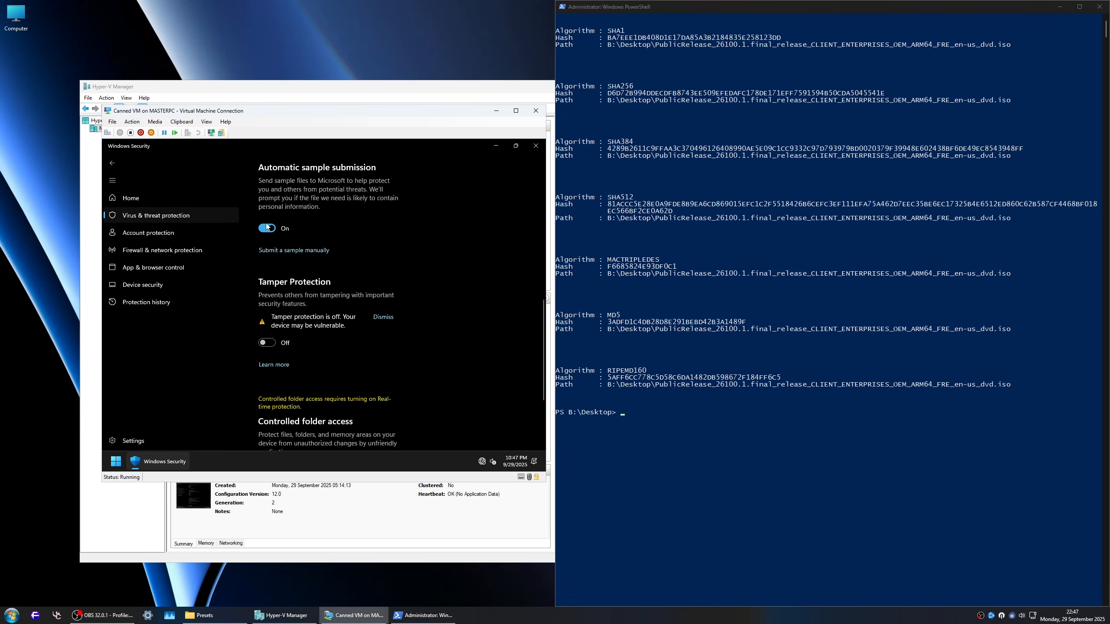
{"action": "scroll", "coordinate": [374, 263], "scroll_direction": "up", "scroll_amount": 3}
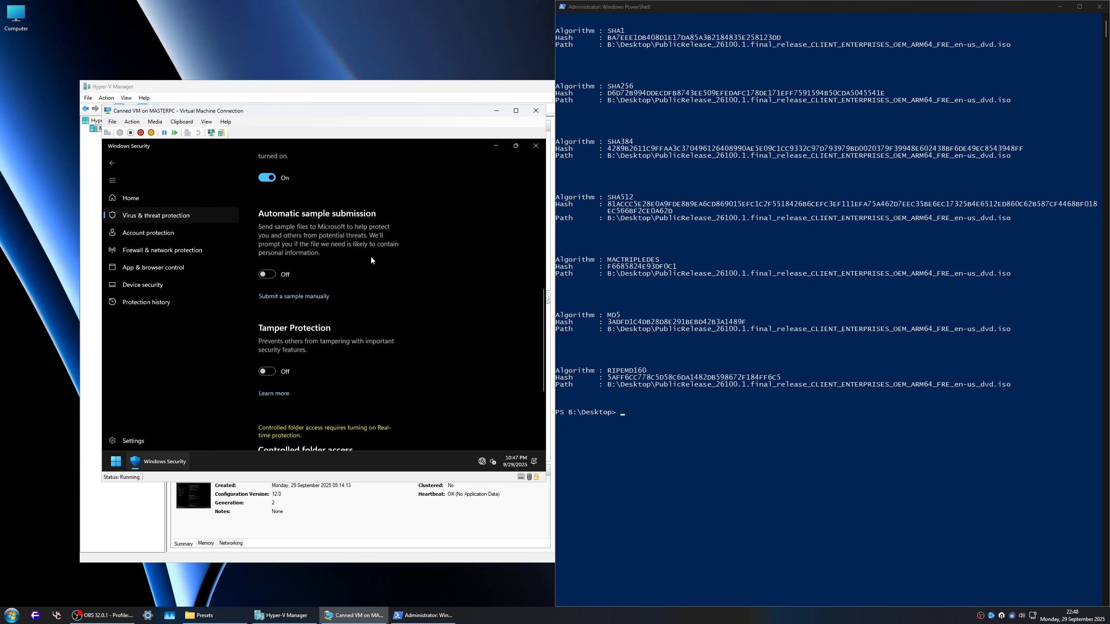
{"action": "scroll", "coordinate": [367, 263], "scroll_direction": "up", "scroll_amount": 5}
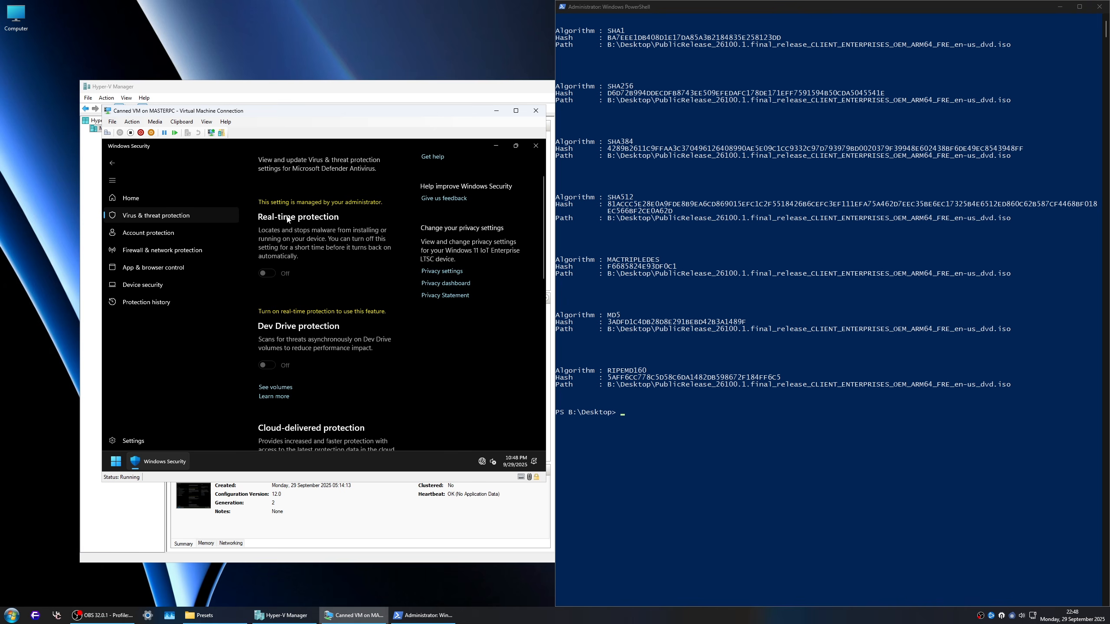
Step: Look over the virus and threat protection, Account protection and Device security pages
{"action": "left_click", "coordinate": [204, 216]}
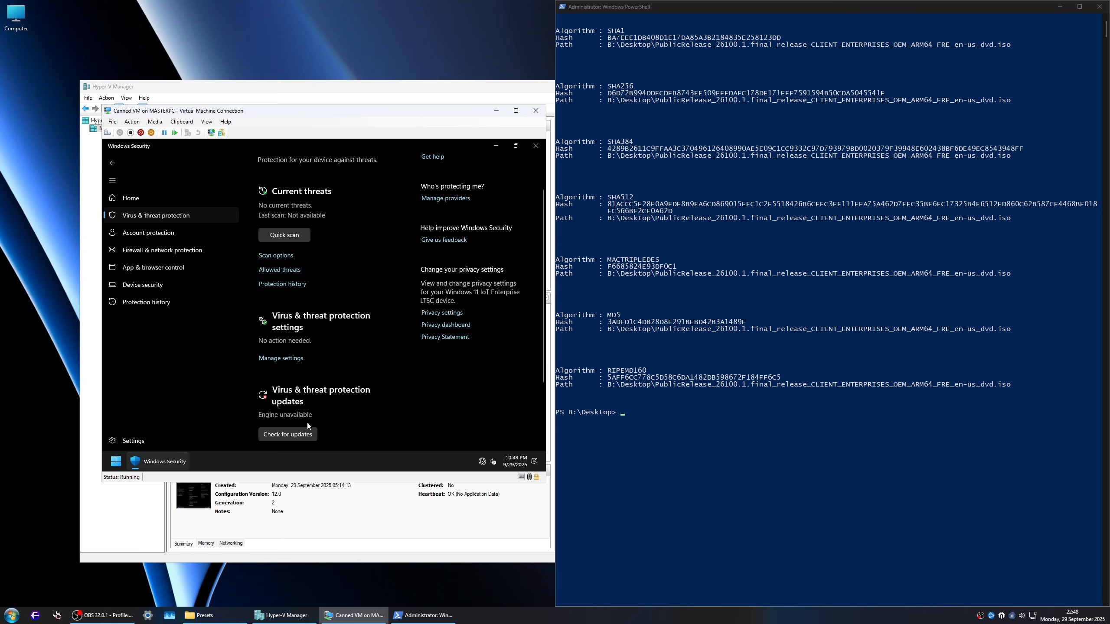
{"action": "scroll", "coordinate": [307, 422], "scroll_direction": "down", "scroll_amount": 2}
{"action": "scroll", "coordinate": [289, 385], "scroll_direction": "up", "scroll_amount": 2}
{"action": "left_click", "coordinate": [149, 233]}
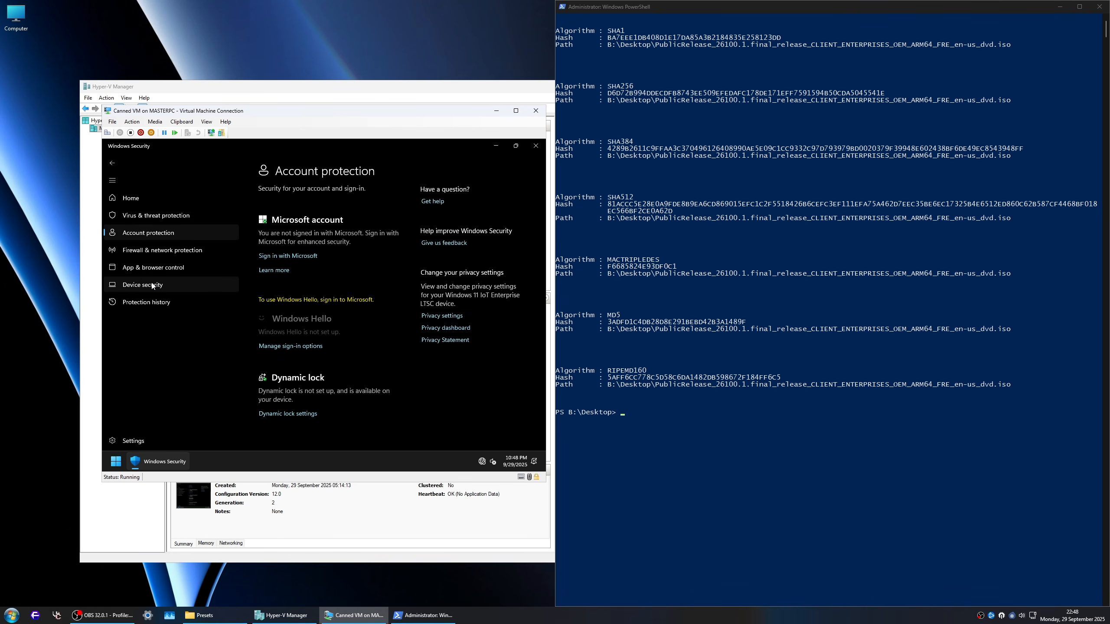
{"action": "left_click", "coordinate": [153, 285]}
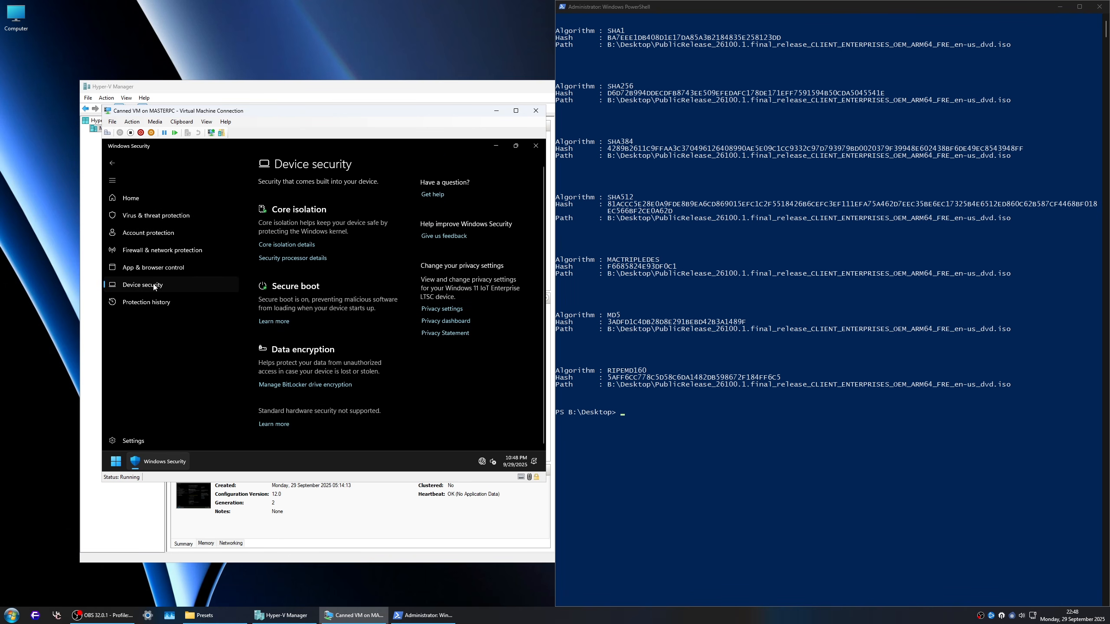
Step: Dismiss the reputation-based protection warning under App & browser control and check the reputation-based protection and Smart App Control settings
{"action": "left_click", "coordinate": [163, 268]}
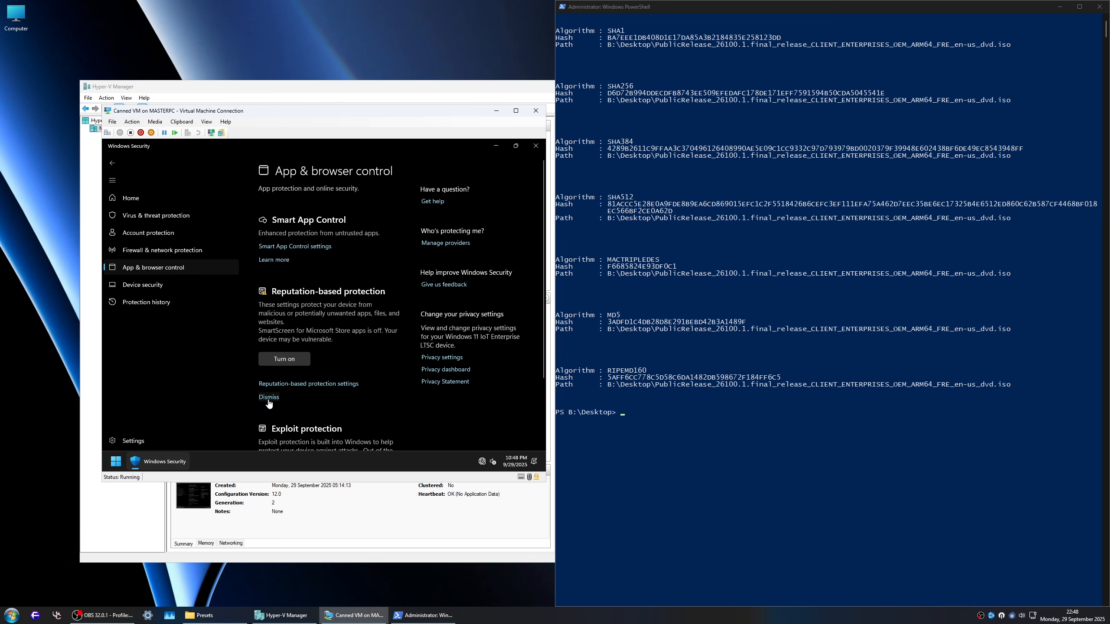
{"action": "left_click", "coordinate": [268, 397]}
{"action": "left_click", "coordinate": [286, 335]}
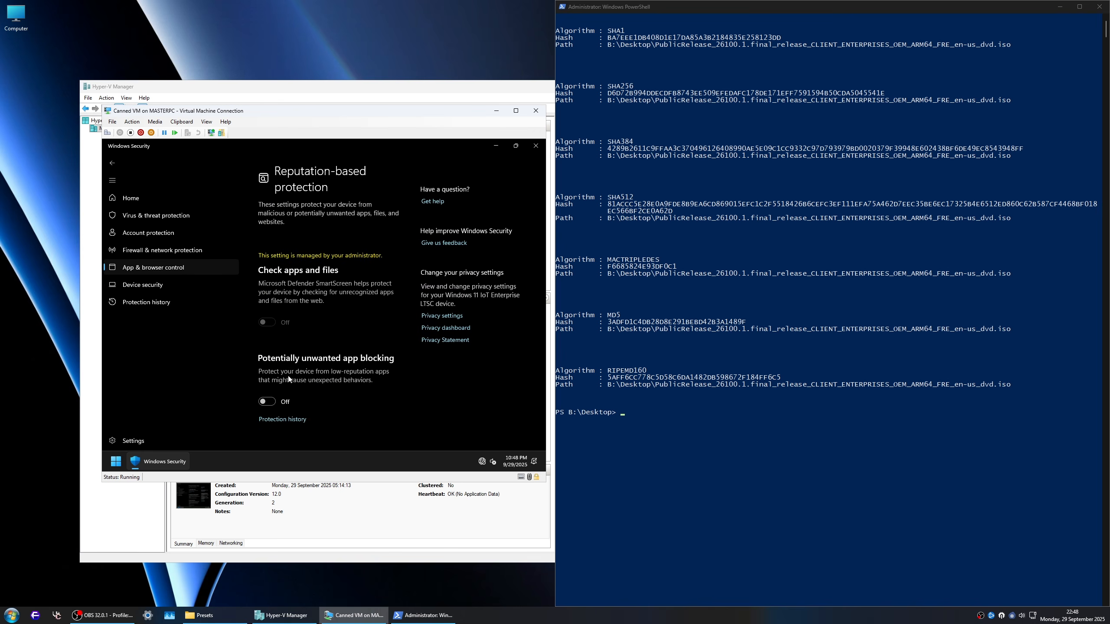
{"action": "key", "text": "alt+Left"}
{"action": "left_click", "coordinate": [293, 246]}
{"action": "key", "text": "alt+Left"}
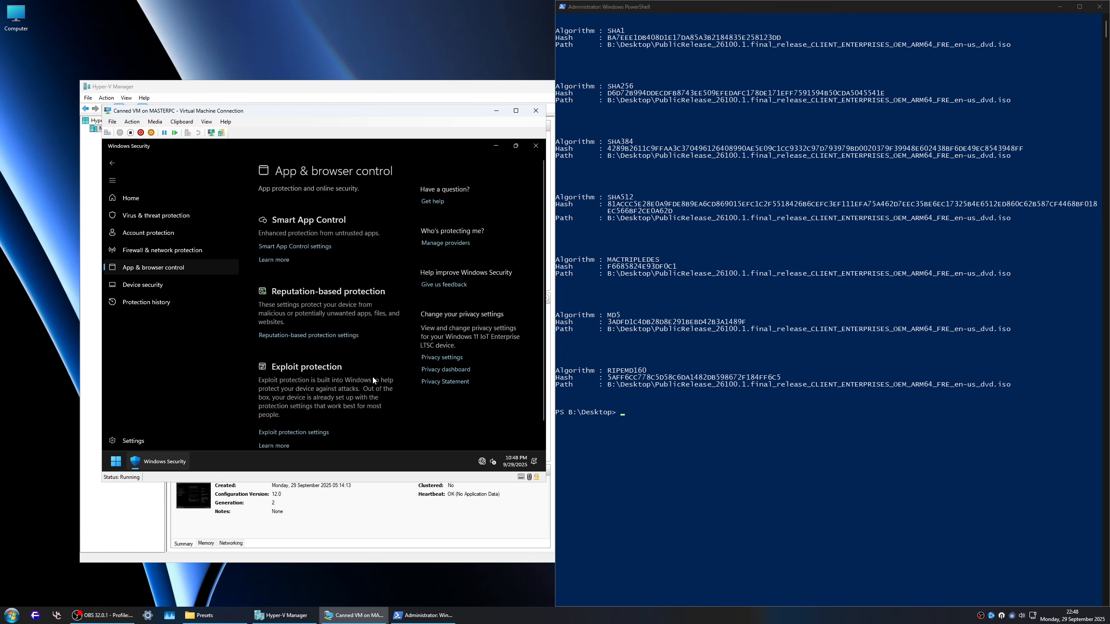
Step: Set Validate heap integrity, Validate exception chains (SEHOP) and High-entropy ASLR to Off by default in the Exploit protection system settings
{"action": "scroll", "coordinate": [310, 407], "scroll_direction": "down", "scroll_amount": 1}
{"action": "left_click", "coordinate": [310, 406]}
{"action": "scroll", "coordinate": [367, 384], "scroll_direction": "down", "scroll_amount": 5}
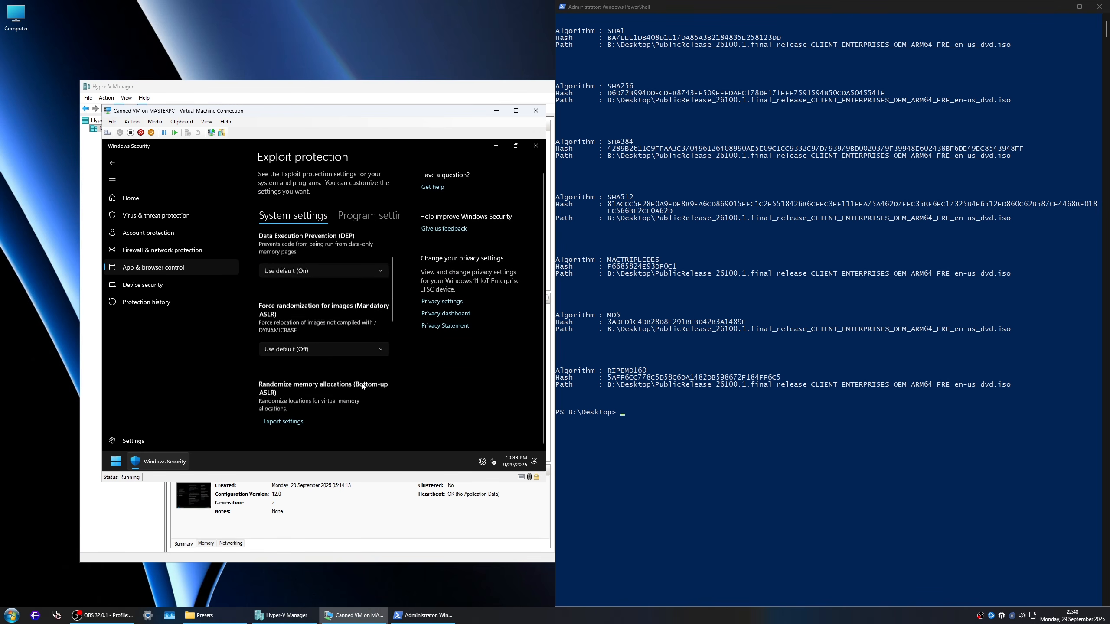
{"action": "left_click", "coordinate": [340, 404]}
{"action": "left_click", "coordinate": [326, 387]}
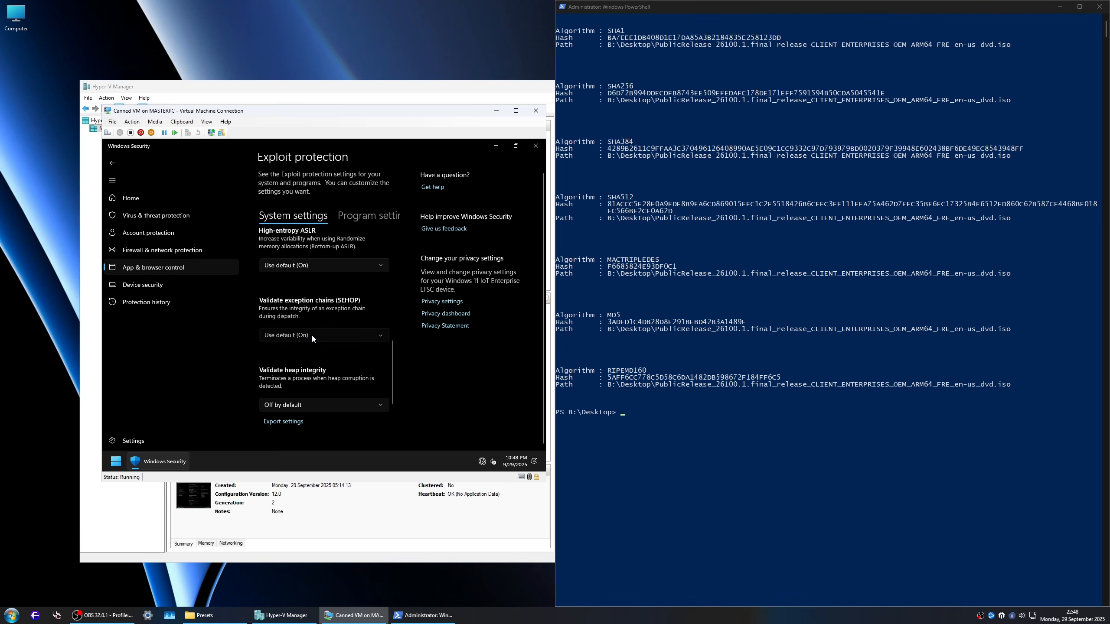
{"action": "left_click", "coordinate": [311, 333]}
{"action": "left_click", "coordinate": [311, 319]}
{"action": "left_click", "coordinate": [295, 266]}
{"action": "left_click", "coordinate": [329, 250]}
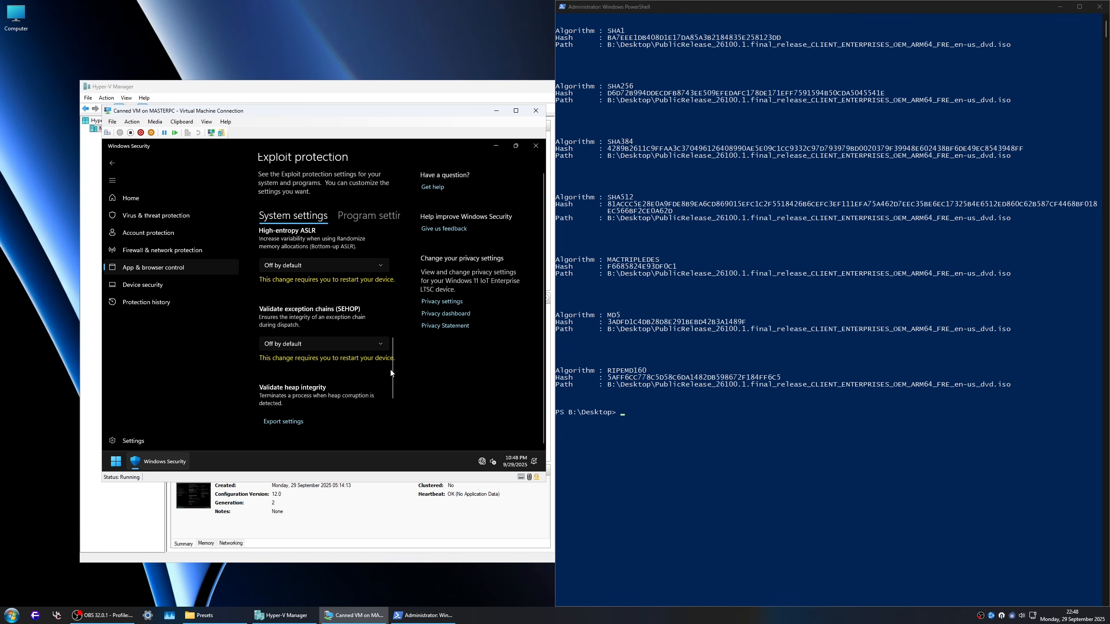
Step: Set Randomize memory allocations (Bottom-up ASLR) and Force randomization for images (Mandatory ASLR) to Off by default
{"action": "scroll", "coordinate": [393, 364], "scroll_direction": "up", "scroll_amount": 5}
{"action": "left_click", "coordinate": [341, 375]}
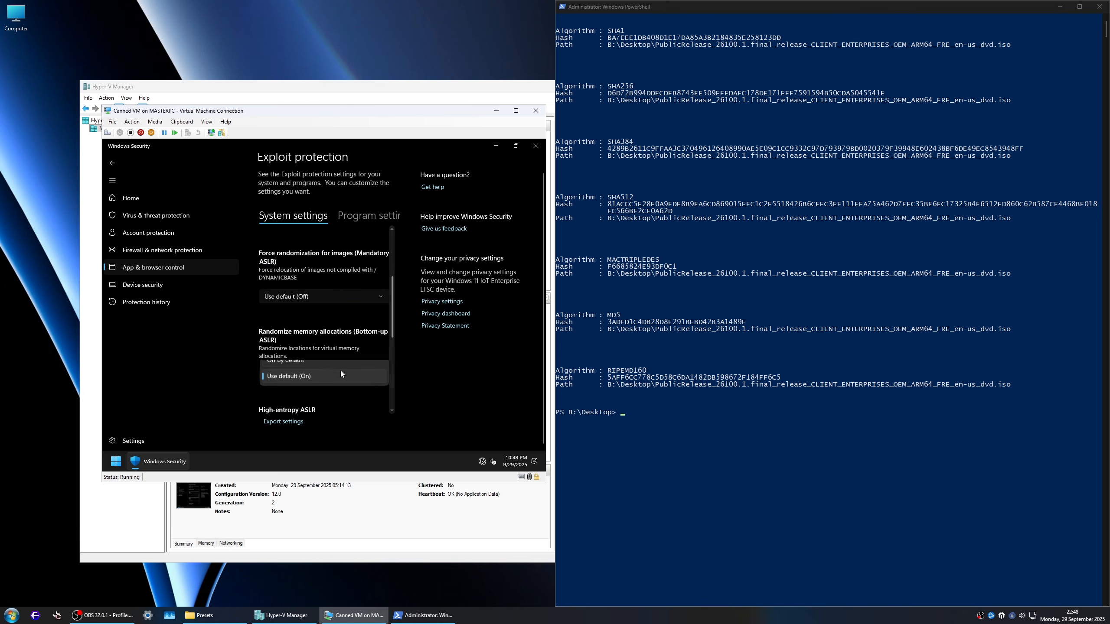
{"action": "left_click", "coordinate": [307, 355]}
{"action": "left_click", "coordinate": [298, 298]}
{"action": "left_click", "coordinate": [306, 280]}
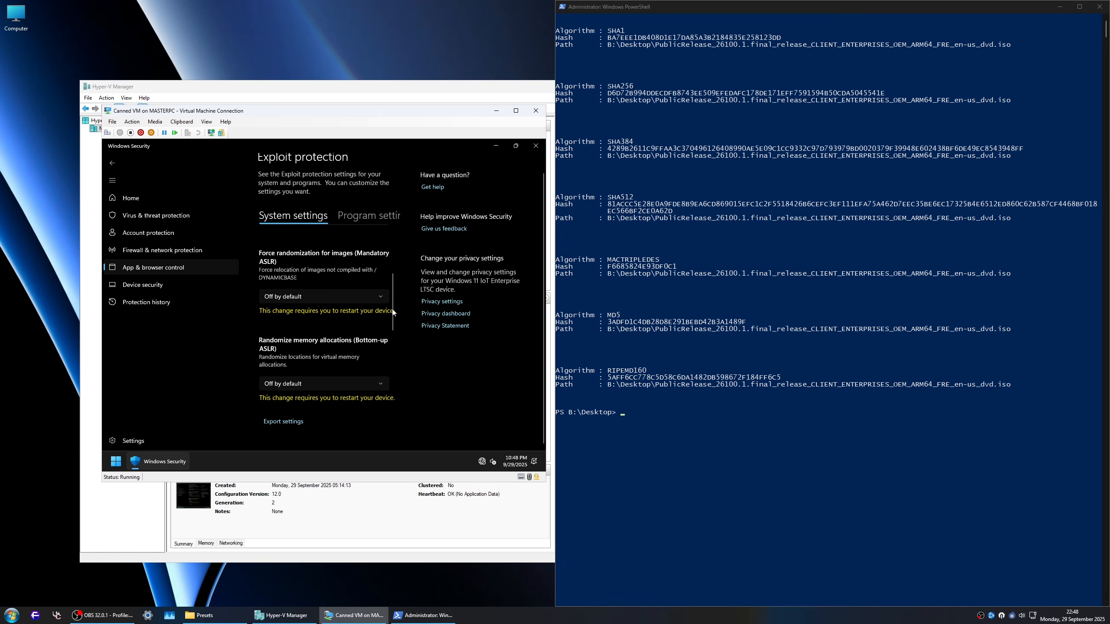
Step: Set Data Execution Prevention (DEP) and Control flow guard (CFG) to Off by default in the Exploit protection system settings
{"action": "left_click_drag", "start_coordinate": [393, 312], "coordinate": [392, 276]}
{"action": "left_click", "coordinate": [341, 334]}
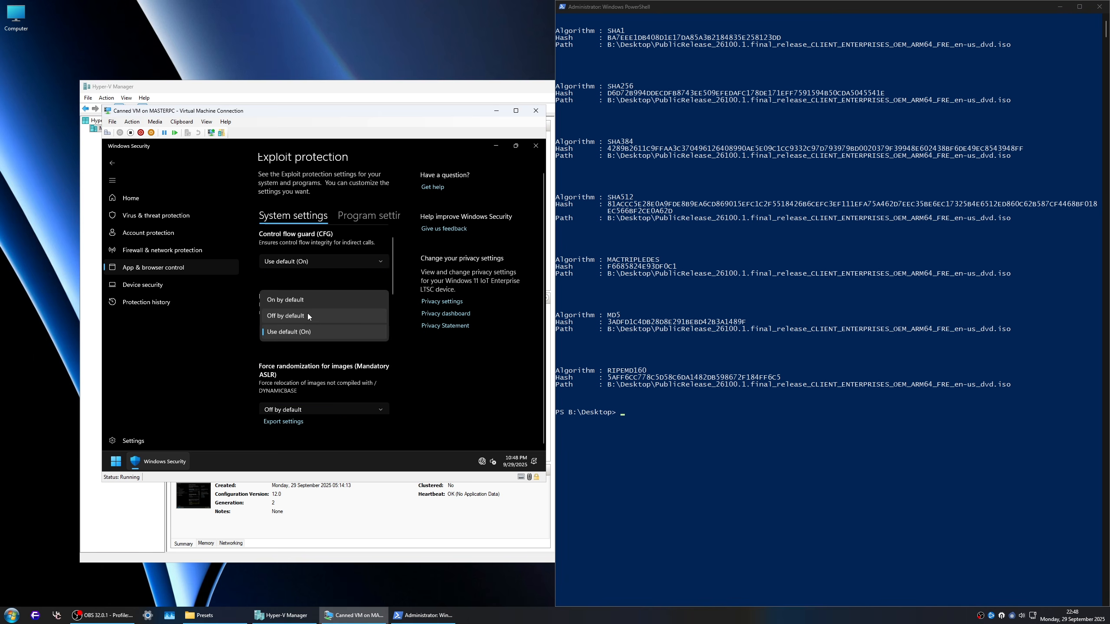
{"action": "left_click", "coordinate": [307, 313]}
{"action": "left_click", "coordinate": [303, 263]}
{"action": "left_click", "coordinate": [322, 245]}
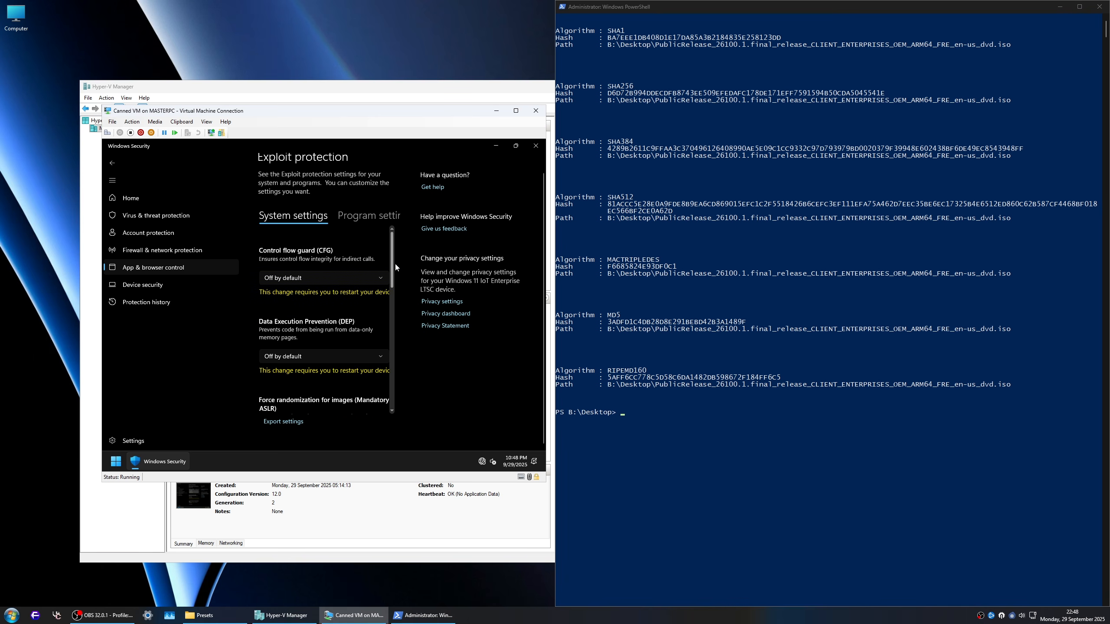
Step: Turn off the Microsoft Vulnerable Driver Blocklist and Local Security Authority protection in the Core isolation details
{"action": "left_click", "coordinate": [136, 286]}
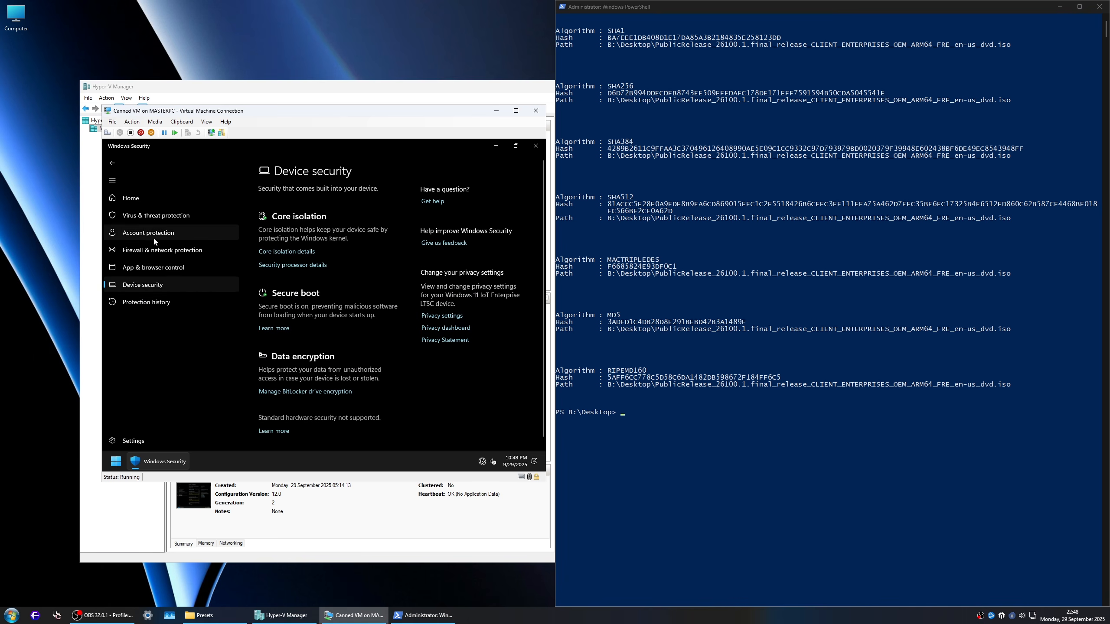
{"action": "left_click", "coordinate": [287, 252]}
{"action": "scroll", "coordinate": [297, 338], "scroll_direction": "down", "scroll_amount": 1}
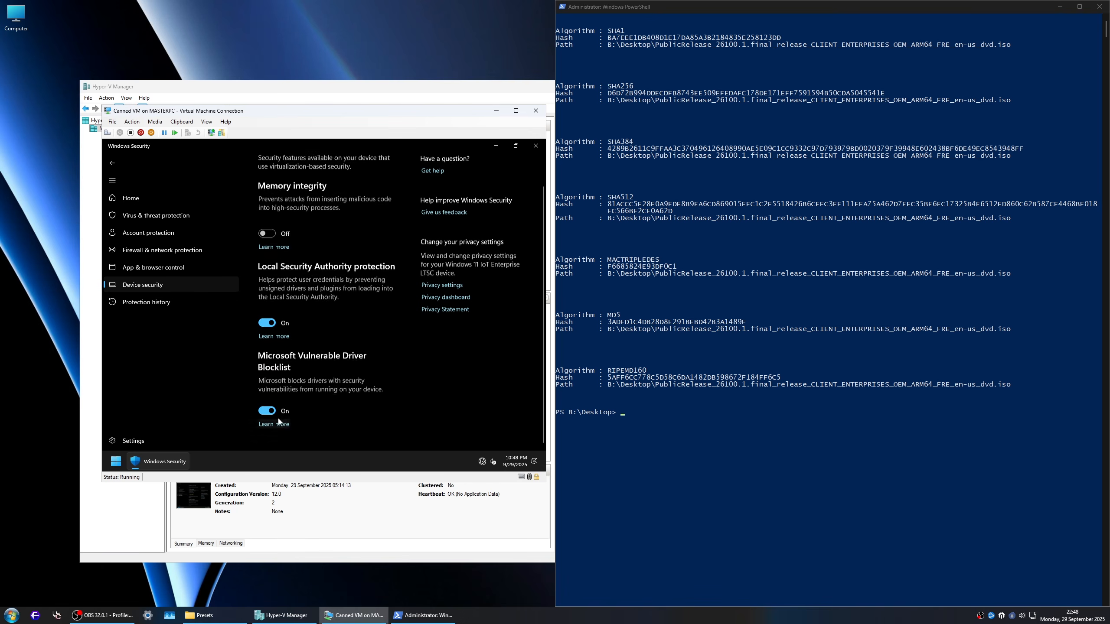
{"action": "left_click", "coordinate": [266, 410]}
{"action": "left_click", "coordinate": [268, 322]}
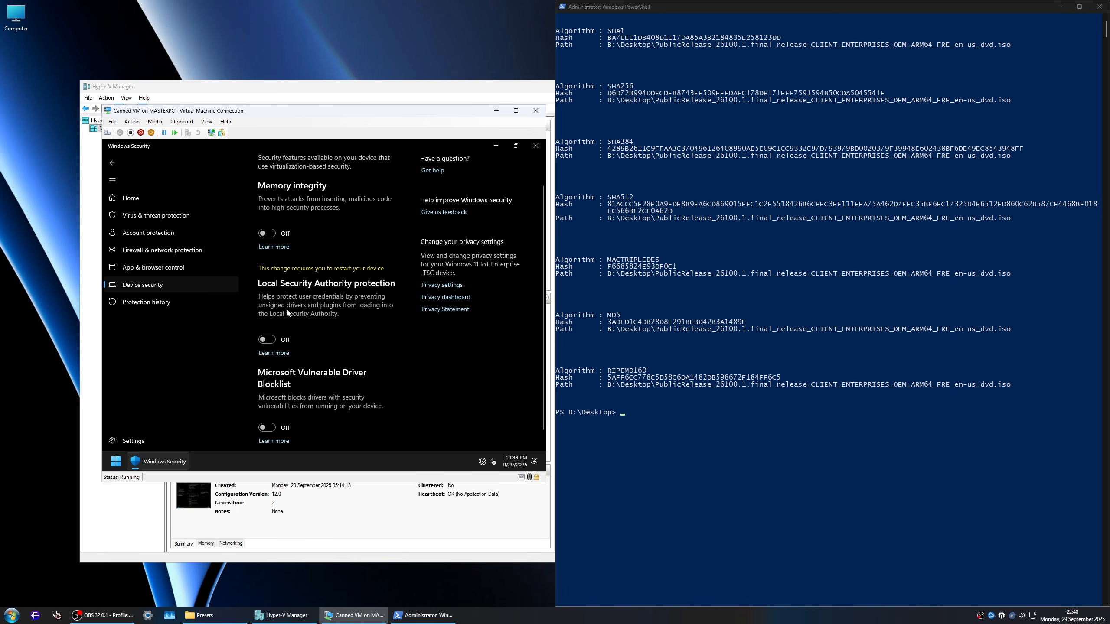
Step: Check the Security at a glance overview and the Device security page, and close Windows Security
{"action": "left_click", "coordinate": [135, 200]}
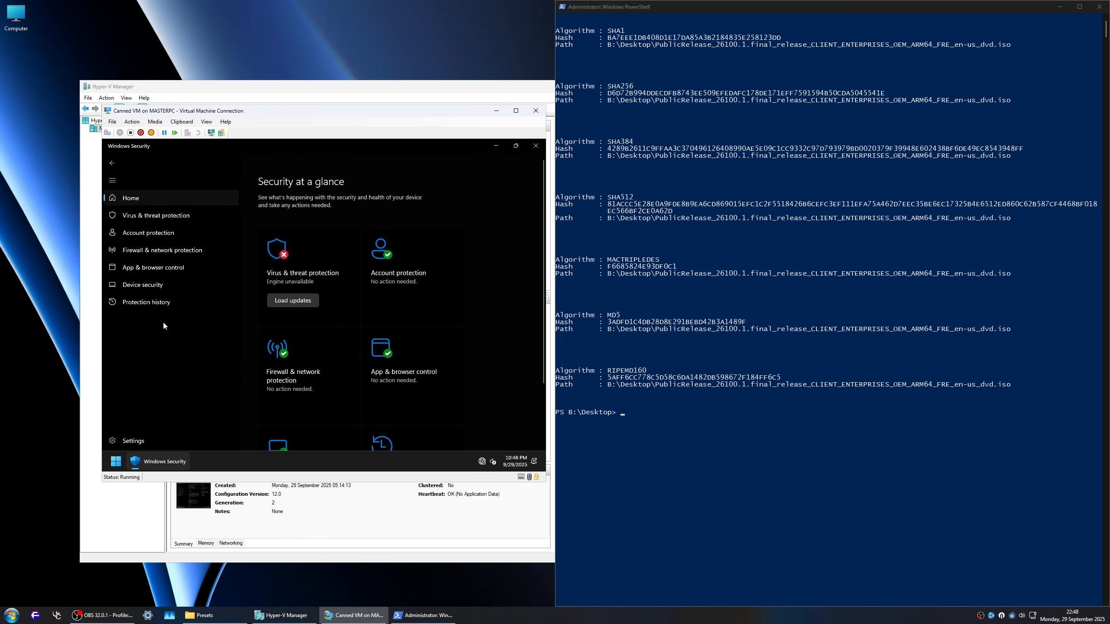
{"action": "left_click", "coordinate": [151, 285]}
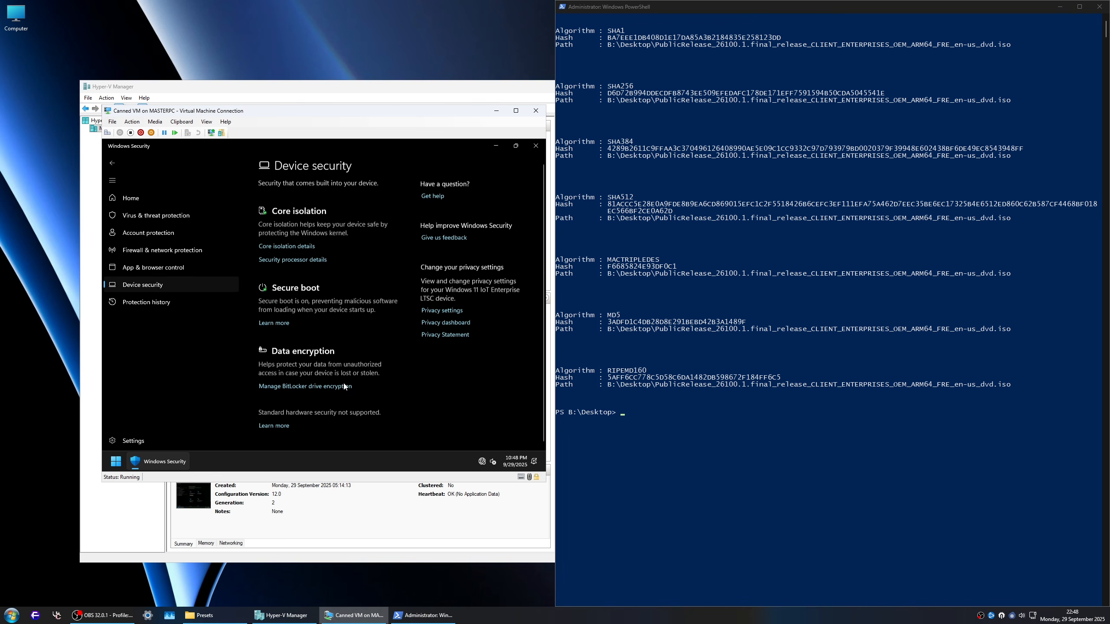
{"action": "left_click", "coordinate": [536, 146]}
{"action": "left_click_drag", "start_coordinate": [426, 206], "coordinate": [253, 324]}
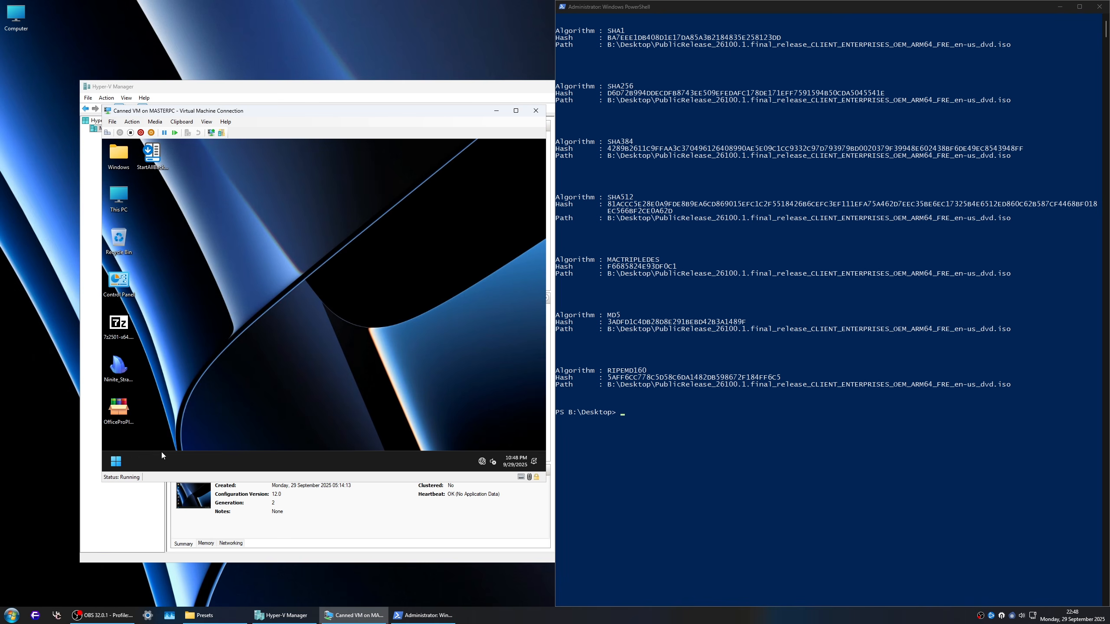
Step: Enable No GUI boot, Boot log and OS boot information in System Configuration and make all boot settings permanent
{"action": "key", "text": "super+r"}
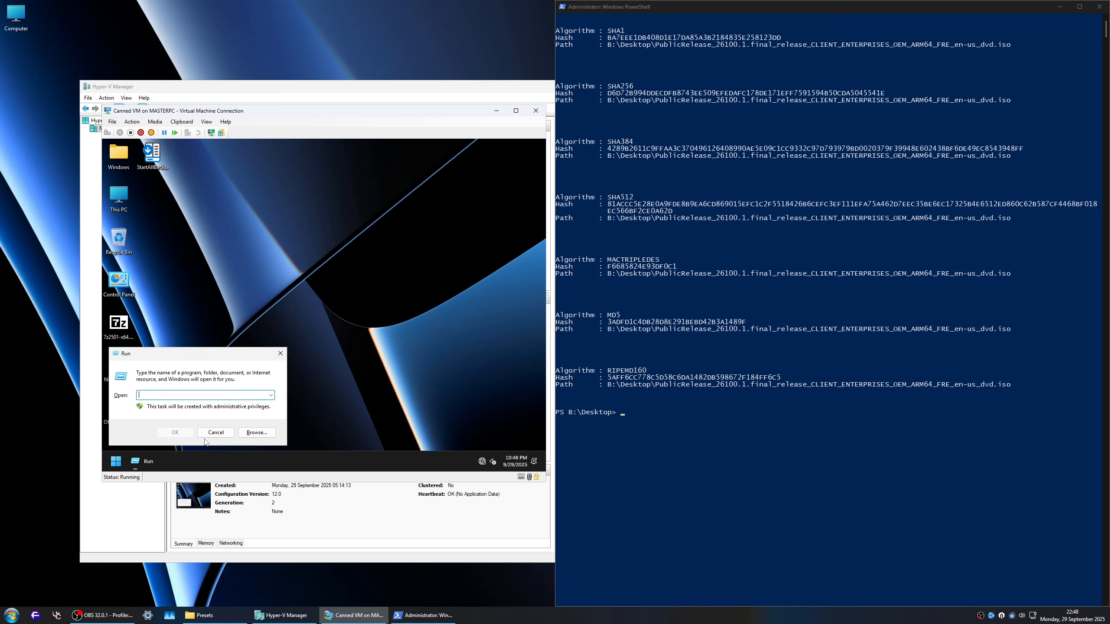
{"action": "type", "text": "winver"}
{"action": "key", "text": "Return"}
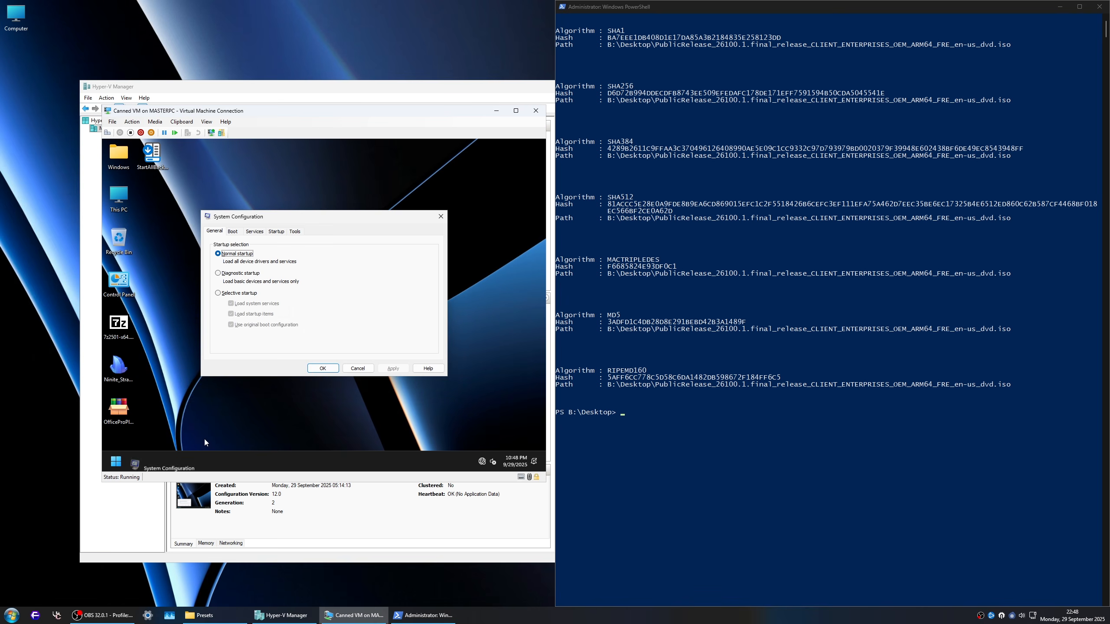
{"action": "left_click", "coordinate": [233, 231]}
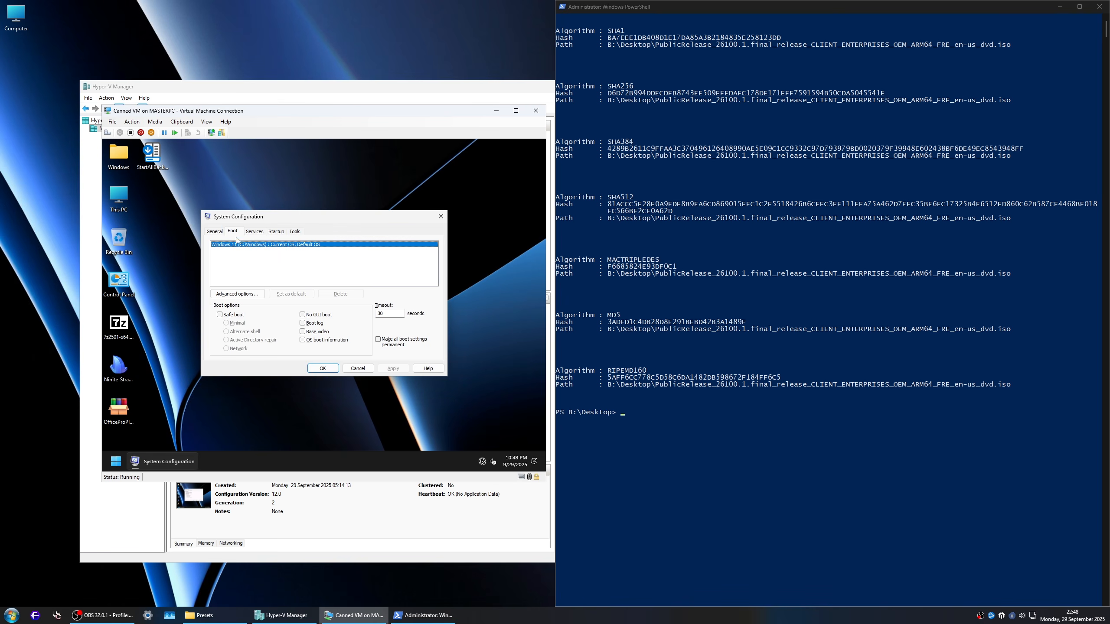
{"action": "left_click", "coordinate": [312, 316]}
{"action": "left_click", "coordinate": [315, 324]}
{"action": "left_click", "coordinate": [317, 340]}
{"action": "left_click", "coordinate": [394, 341]}
Step: Set the boot timeout to 15 seconds and save the boot configuration, exiting without a restart
{"action": "left_click_drag", "start_coordinate": [390, 313], "coordinate": [350, 315]}
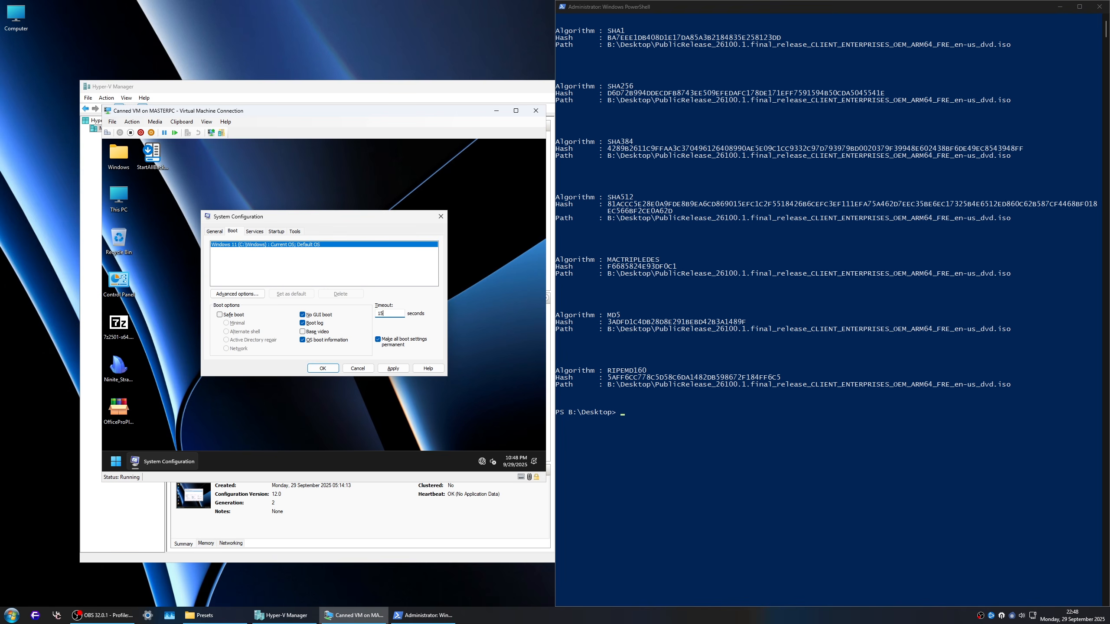
{"action": "type", "text": "15"}
{"action": "left_click", "coordinate": [323, 368]}
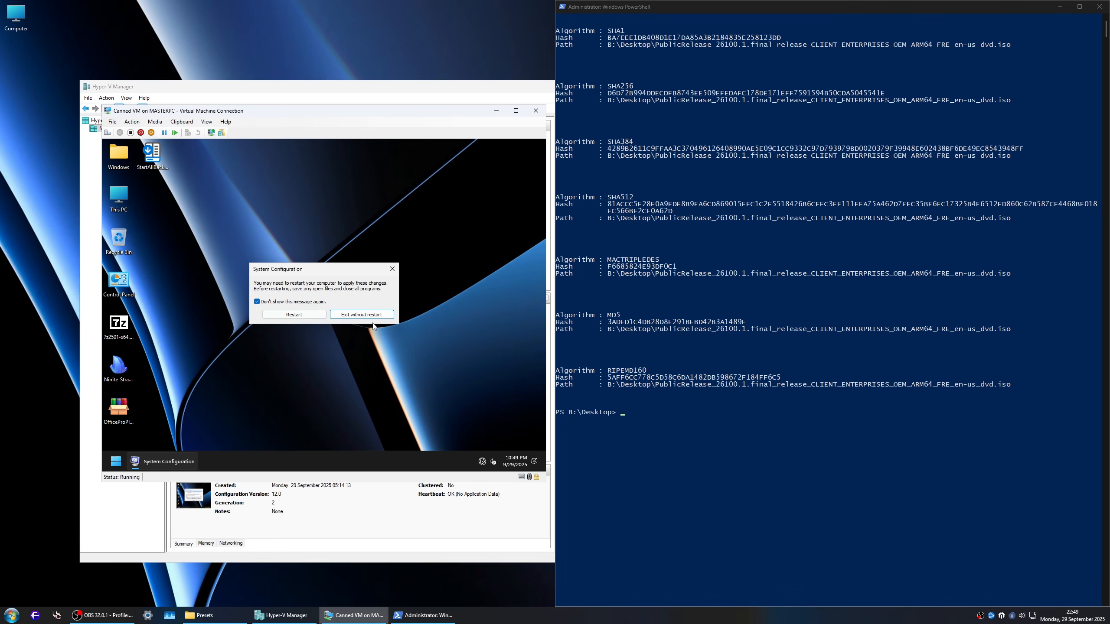
{"action": "left_click", "coordinate": [371, 315]}
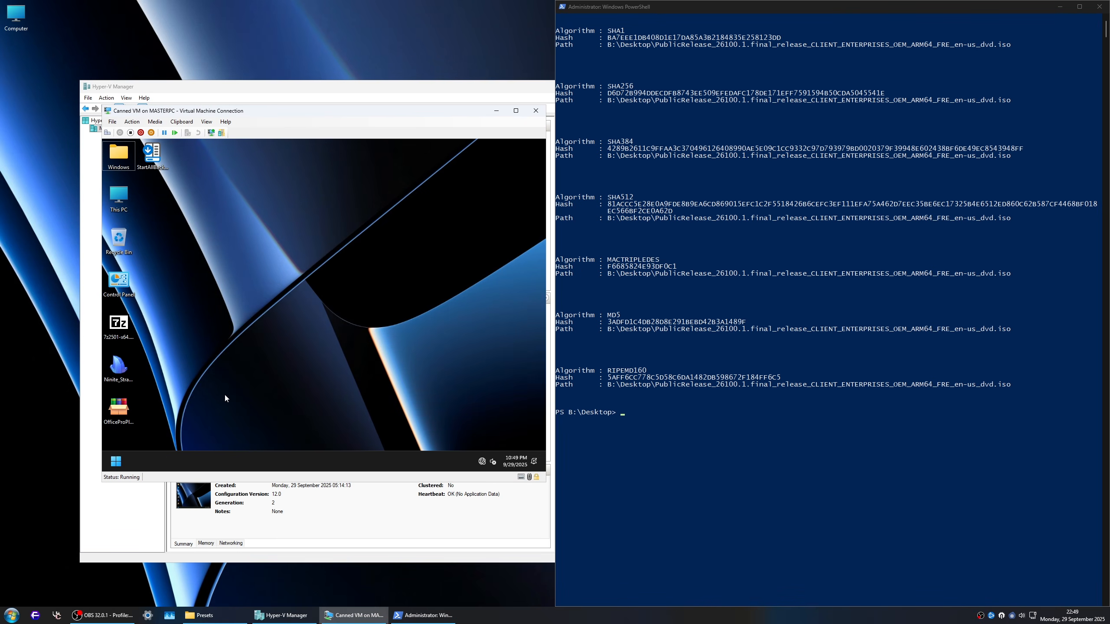
Step: Rename the virtual machine's PC to NTLiteMachine007 in the System settings, postponing the restart, and close Settings
{"action": "key", "text": "super+i"}
{"action": "left_click", "coordinate": [349, 251]}
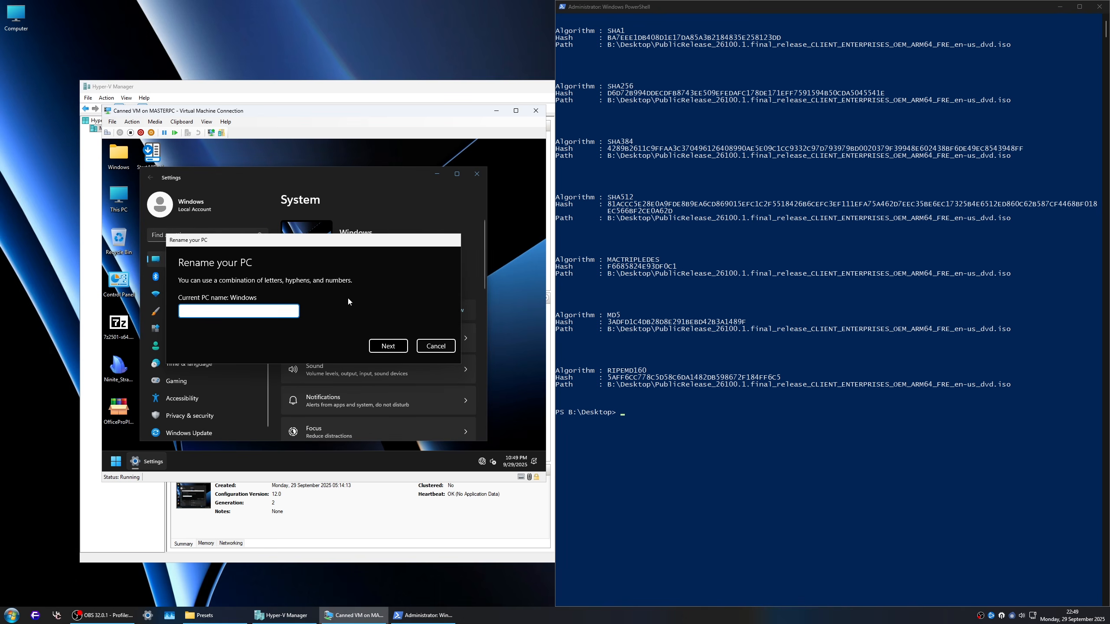
{"action": "type", "text": "NTLite"}
{"action": "type", "text": "Mqc"}
{"action": "key", "text": "BackSpace"}
{"action": "key", "text": "BackSpace"}
{"action": "type", "text": "achine"}
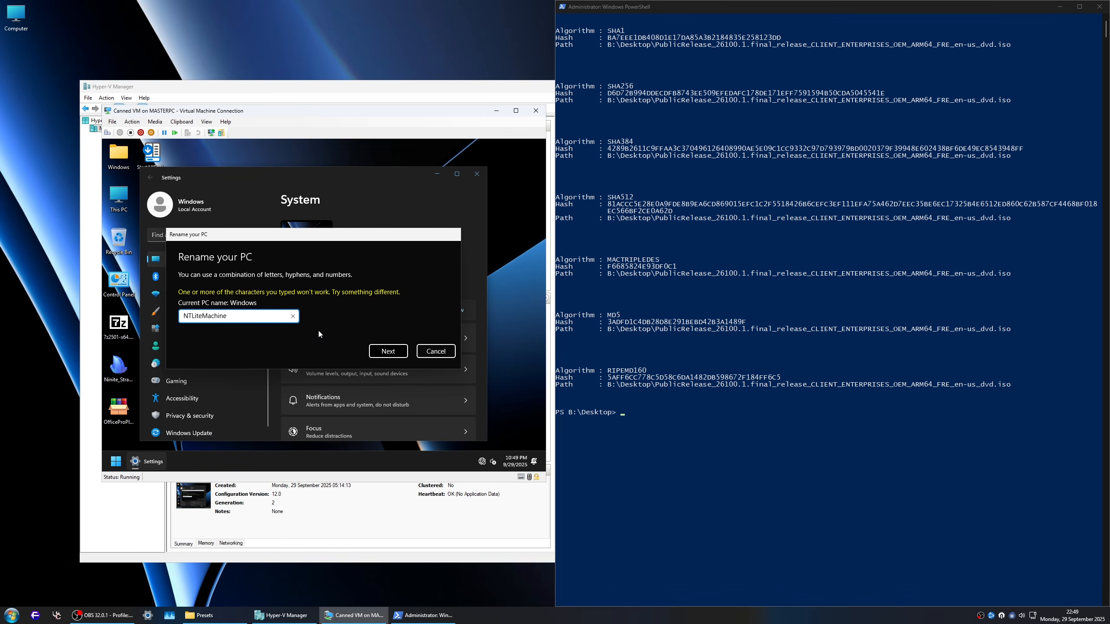
{"action": "type", "text": "007"}
{"action": "left_click", "coordinate": [390, 354]}
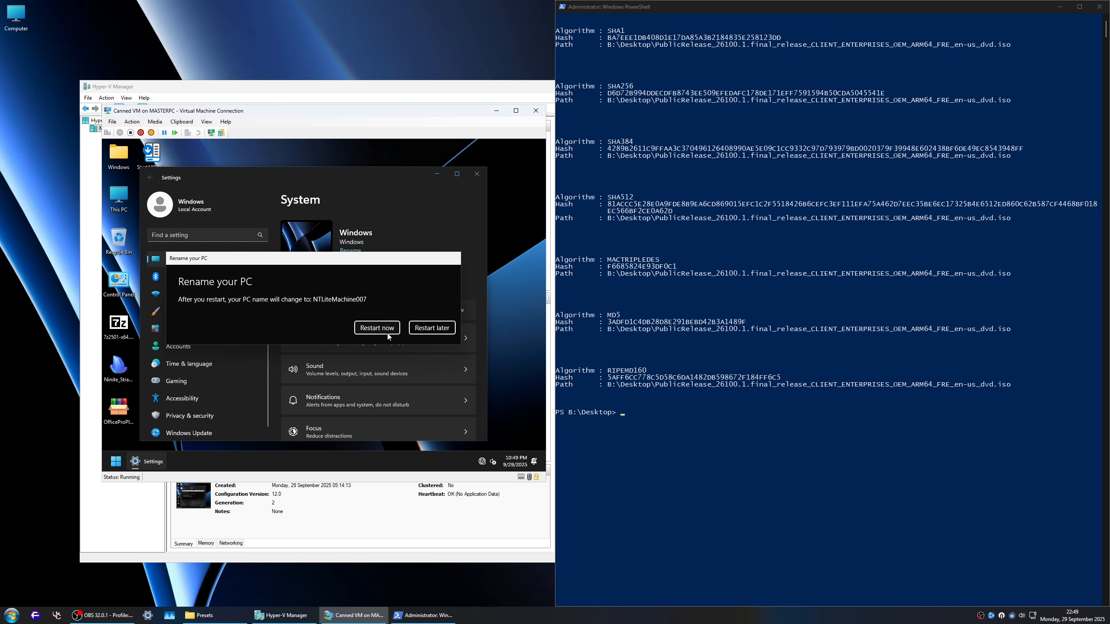
{"action": "left_click", "coordinate": [433, 328]}
{"action": "left_click", "coordinate": [477, 174]}
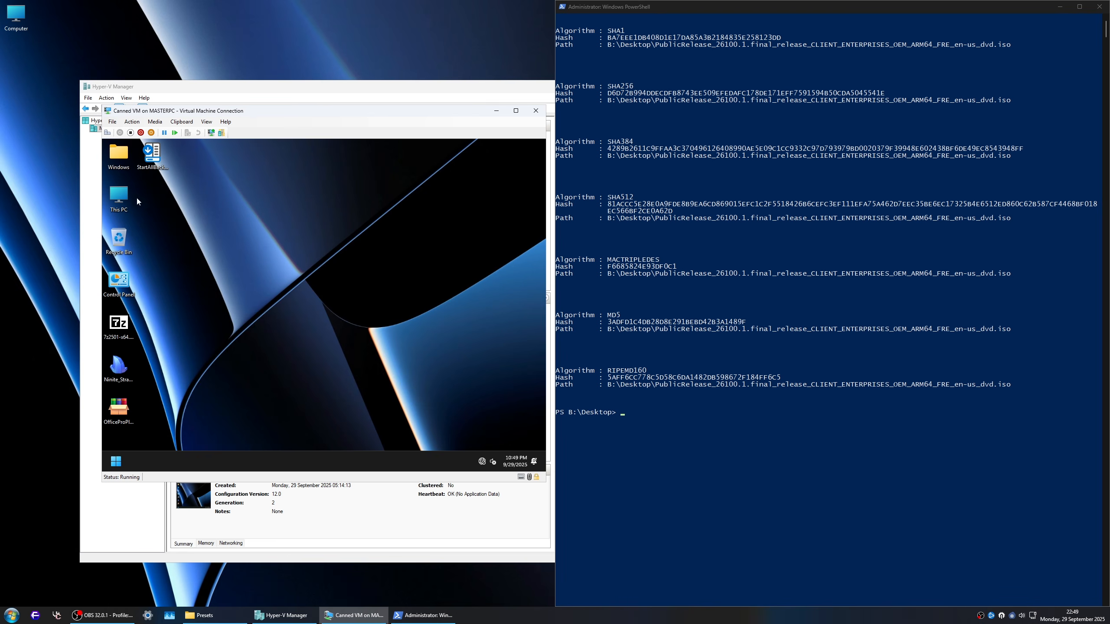
Step: Examine the installed program folders and the Users folder on Local Disk (C:) and close File Explorer
{"action": "double_click", "coordinate": [118, 195]}
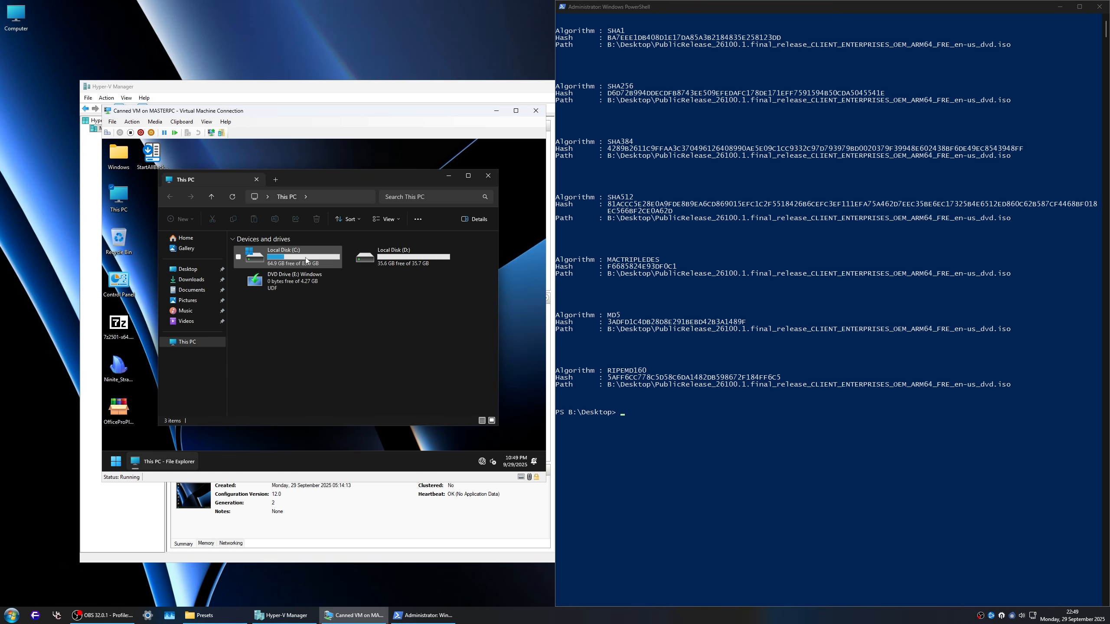
{"action": "double_click", "coordinate": [284, 257]}
{"action": "double_click", "coordinate": [262, 269]}
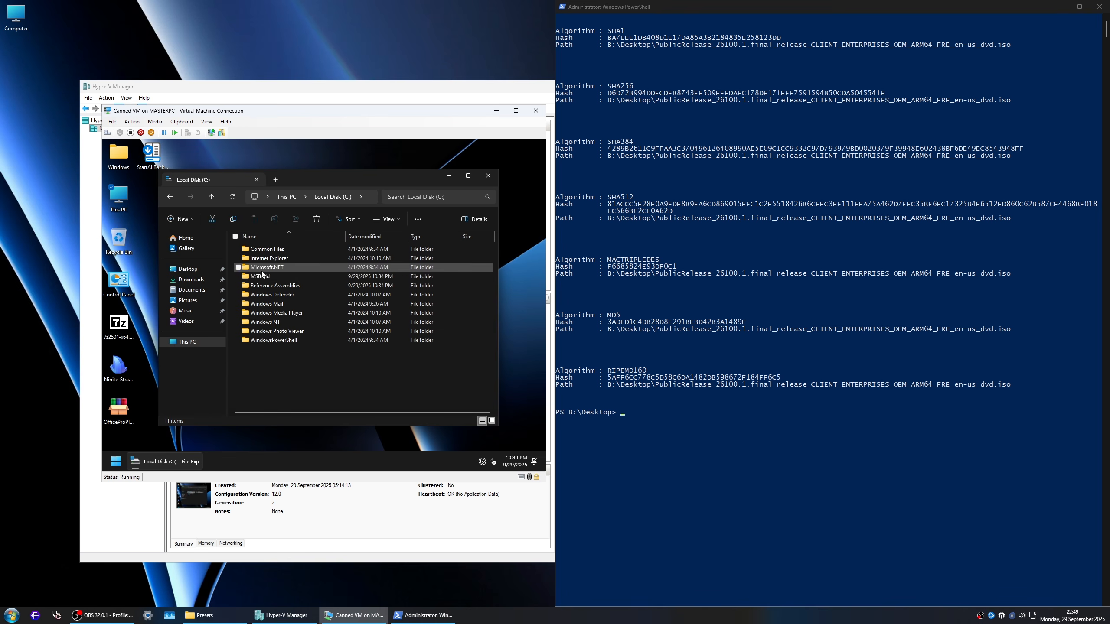
{"action": "key", "text": "alt+Left"}
{"action": "double_click", "coordinate": [262, 279]}
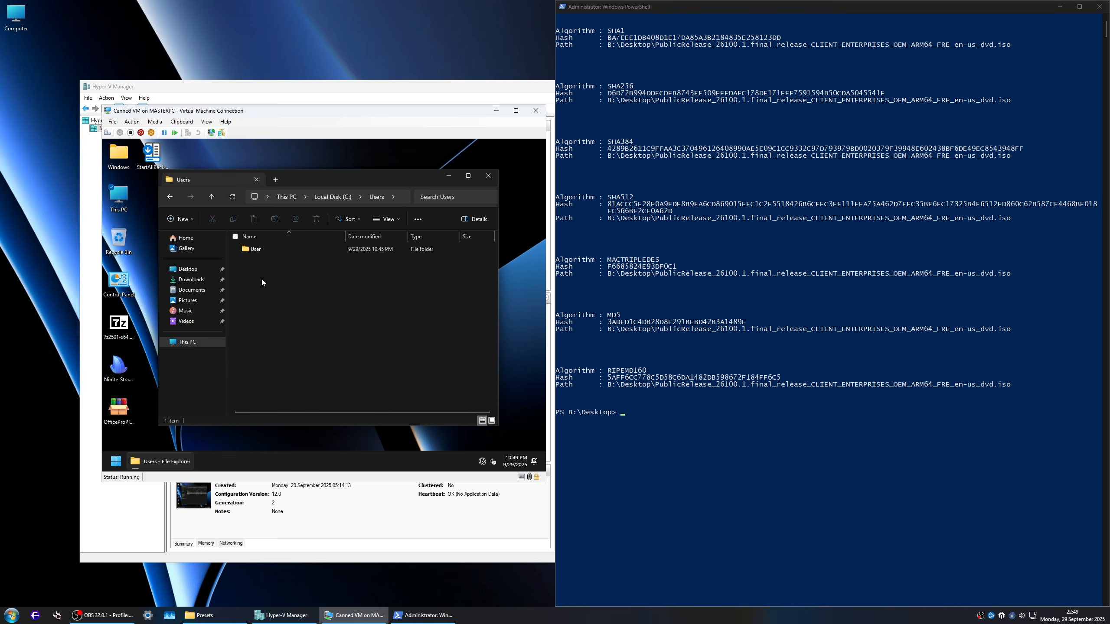
{"action": "double_click", "coordinate": [256, 250]}
{"action": "key", "text": "alt+Left"}
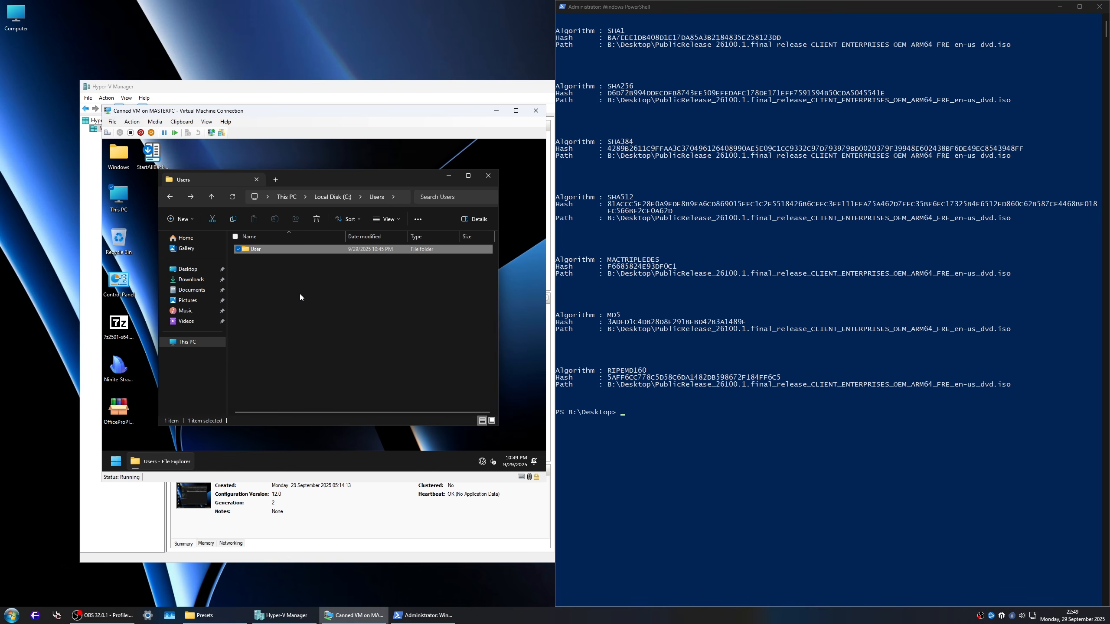
{"action": "left_click", "coordinate": [488, 176]}
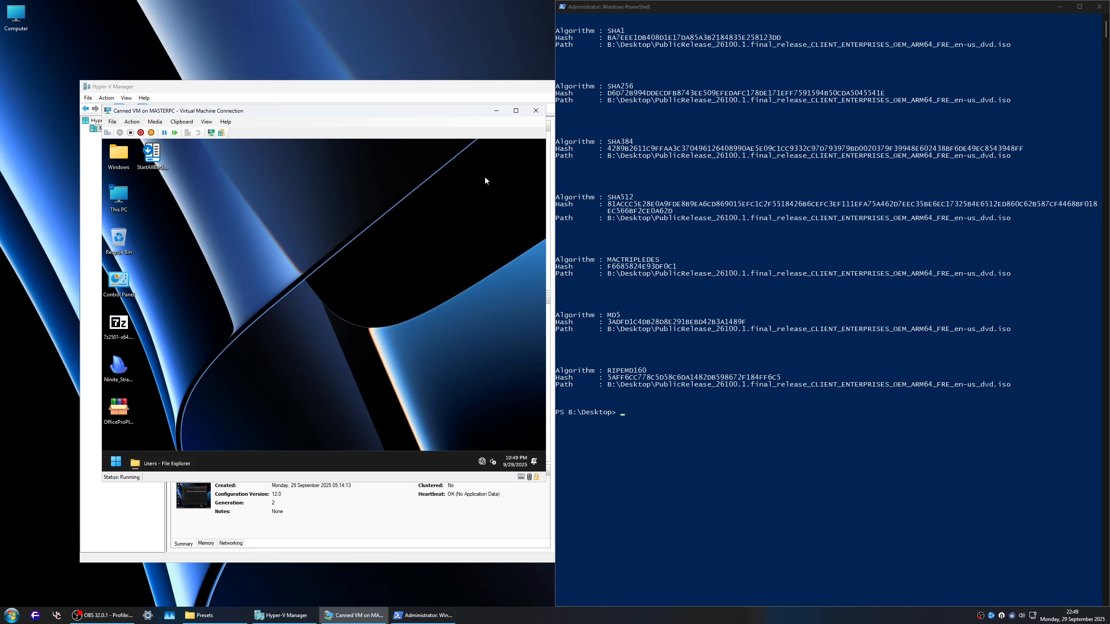
Step: Connect to Canned VM in an enhanced session at the smallest display size and sign in
{"action": "left_click", "coordinate": [211, 133]}
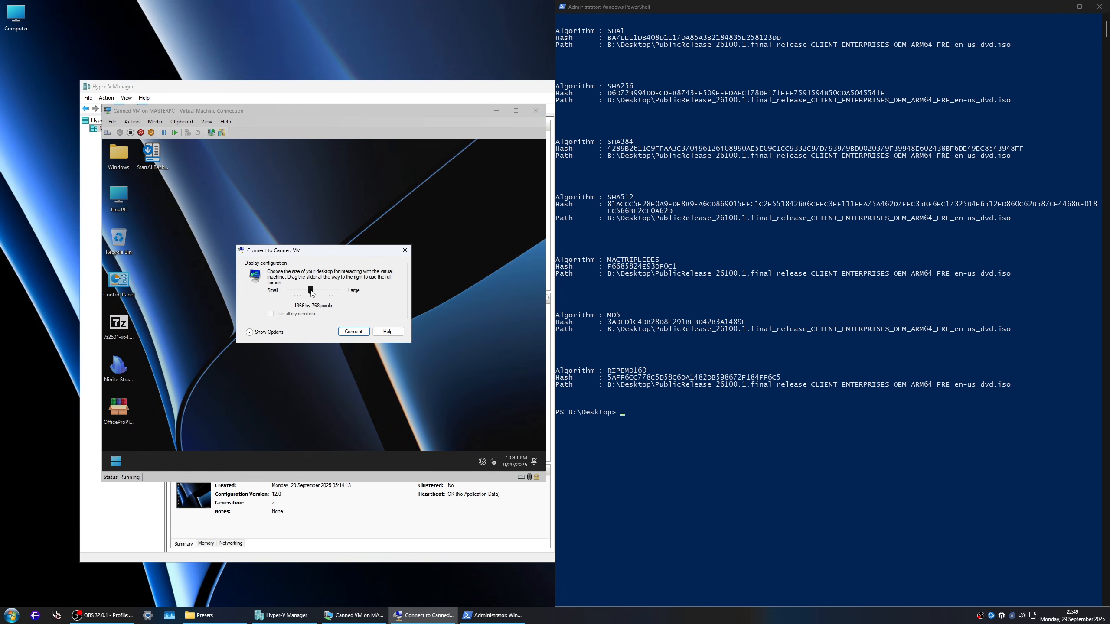
{"action": "left_click_drag", "start_coordinate": [311, 291], "coordinate": [284, 291]}
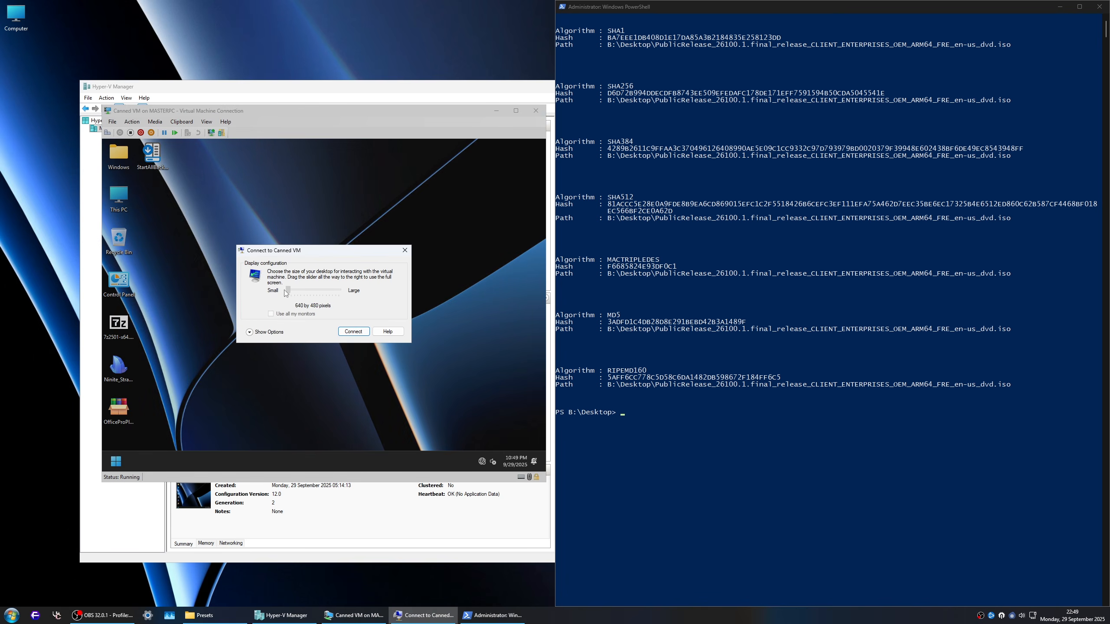
{"action": "left_click", "coordinate": [353, 331]}
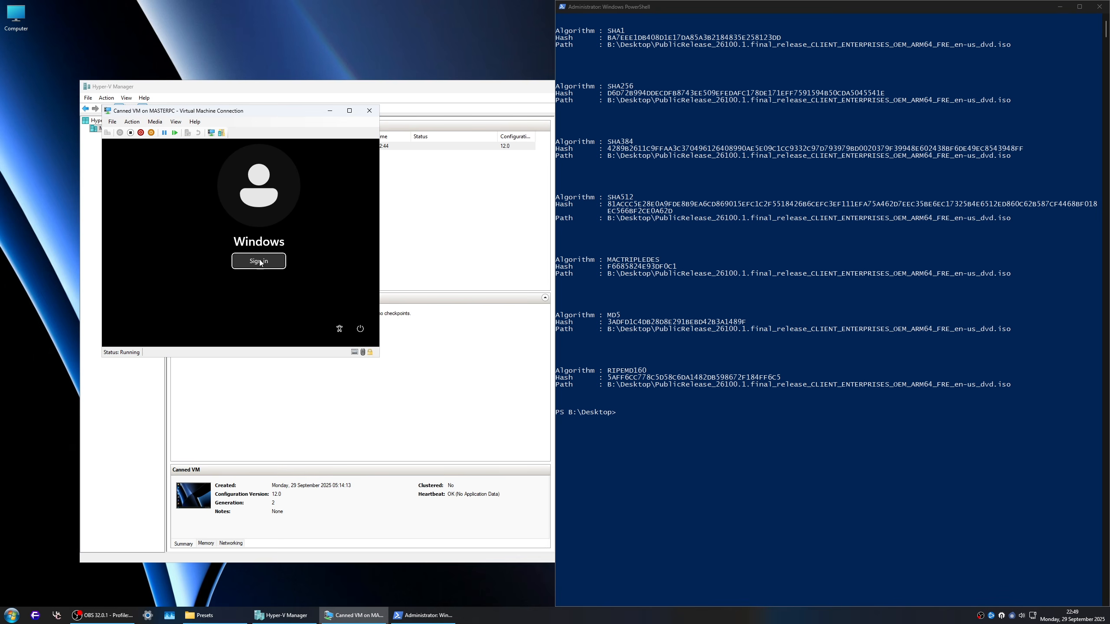
{"action": "left_click", "coordinate": [268, 263]}
Step: Copy Autologon64.exe from the Windows Deployment Kit folder into the host's C:\Users folder
{"action": "double_click", "coordinate": [16, 15]}
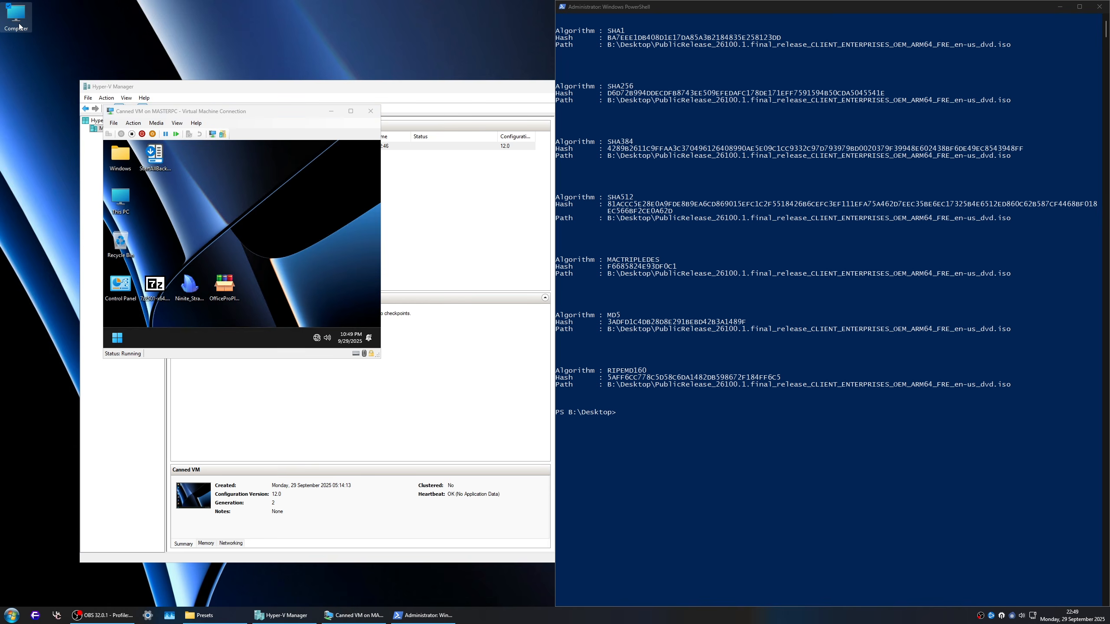
{"action": "double_click", "coordinate": [727, 186]}
{"action": "double_click", "coordinate": [509, 207]}
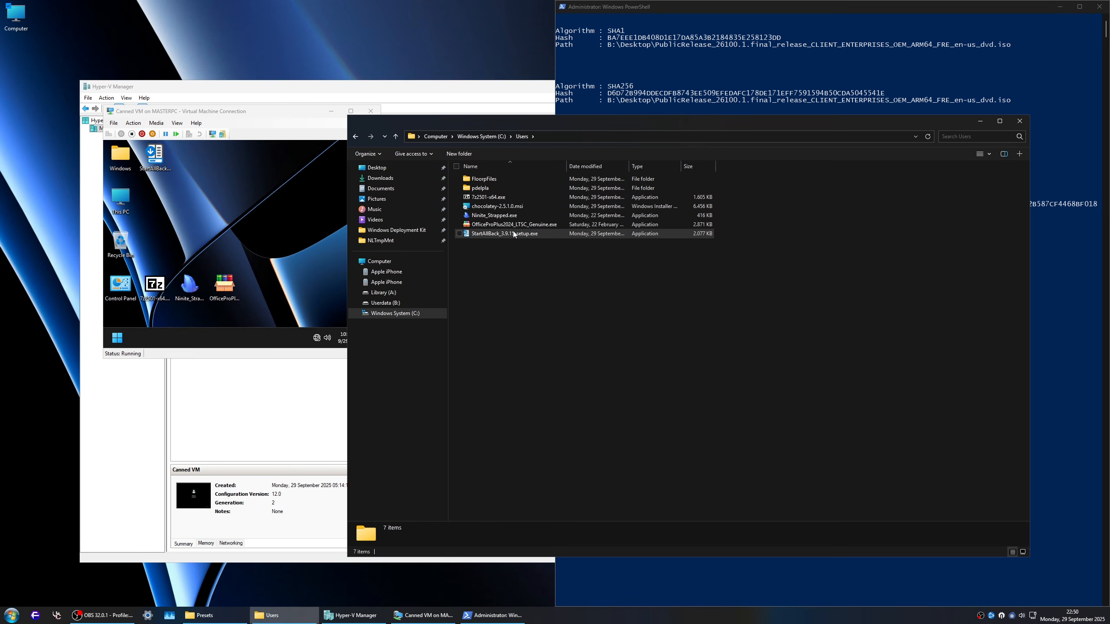
{"action": "left_click", "coordinate": [396, 230]}
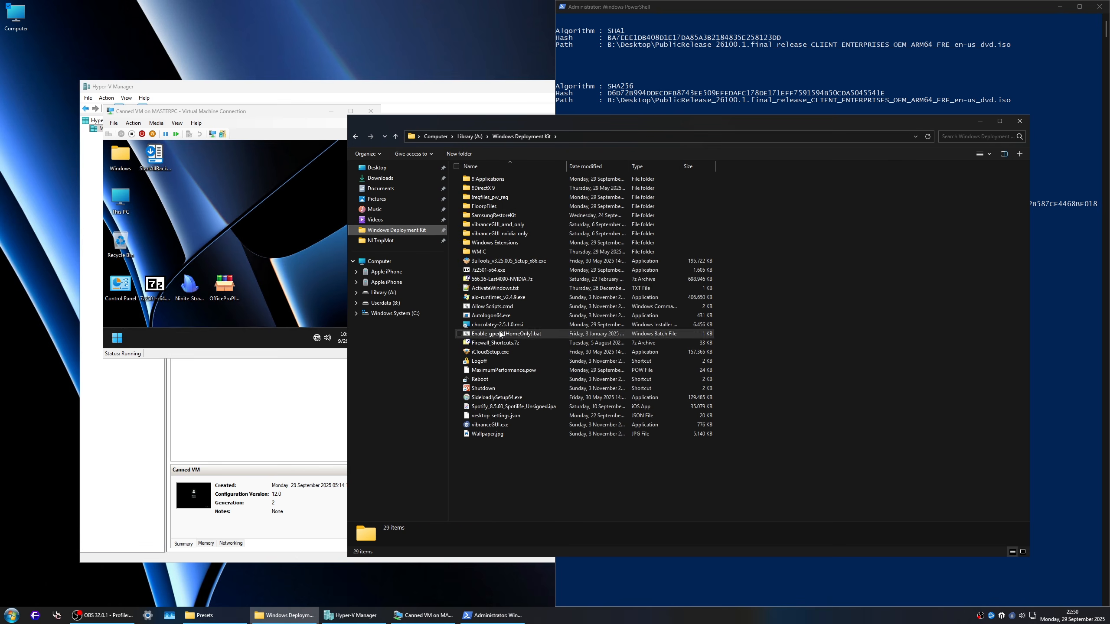
{"action": "left_click", "coordinate": [493, 317]}
{"action": "key", "text": "ctrl+c"}
{"action": "key", "text": "alt+Left"}
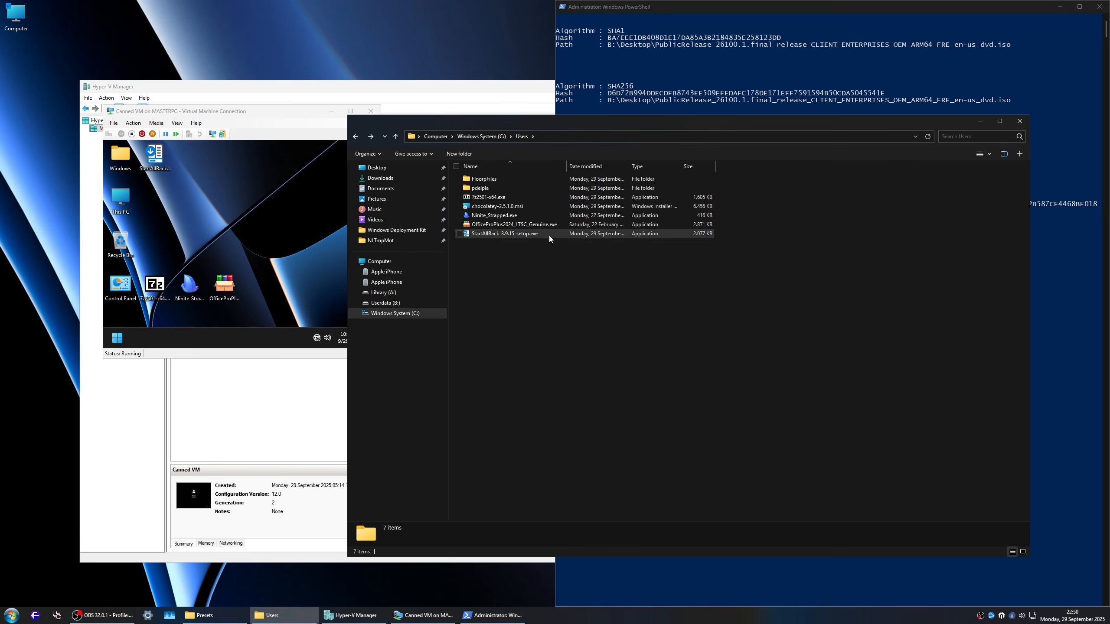
{"action": "key", "text": "ctrl+v"}
Step: Paste Autologon64.exe onto the virtual machine's desktop and switch the connection back to a basic session
{"action": "left_click", "coordinate": [285, 197]}
{"action": "key", "text": "ctrl+v"}
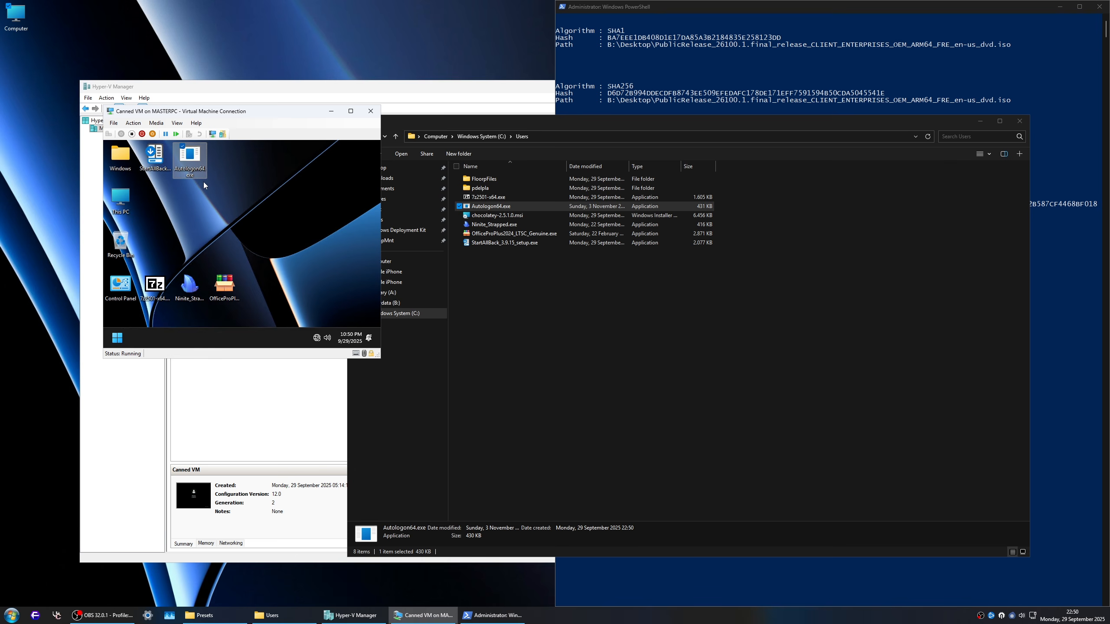
{"action": "left_click", "coordinate": [196, 171]}
{"action": "left_click", "coordinate": [213, 134]}
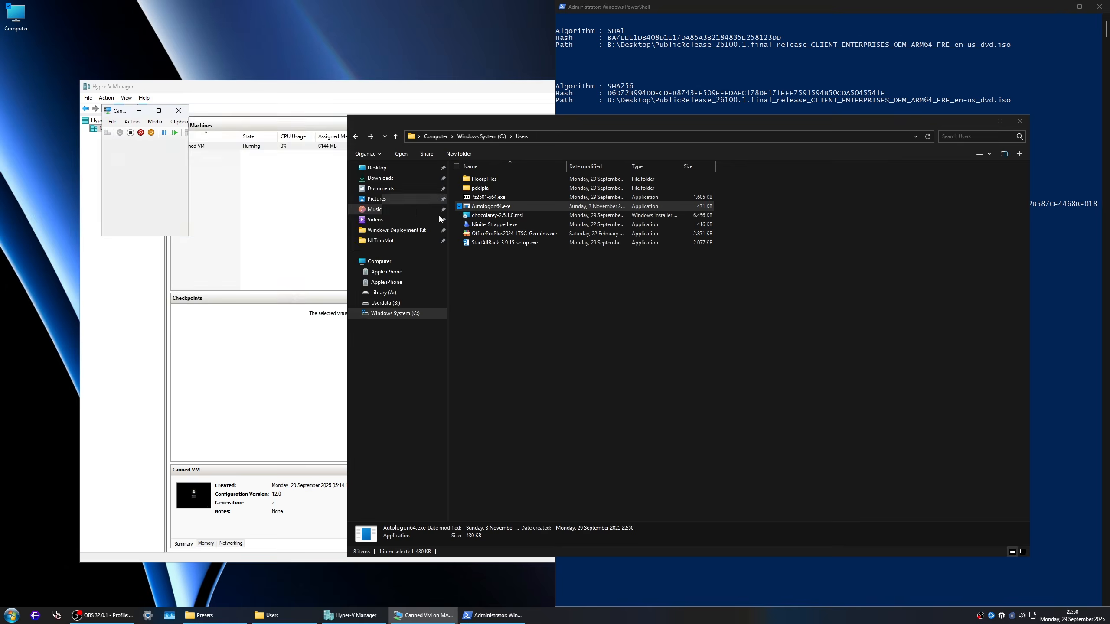
{"action": "left_click", "coordinate": [343, 329]}
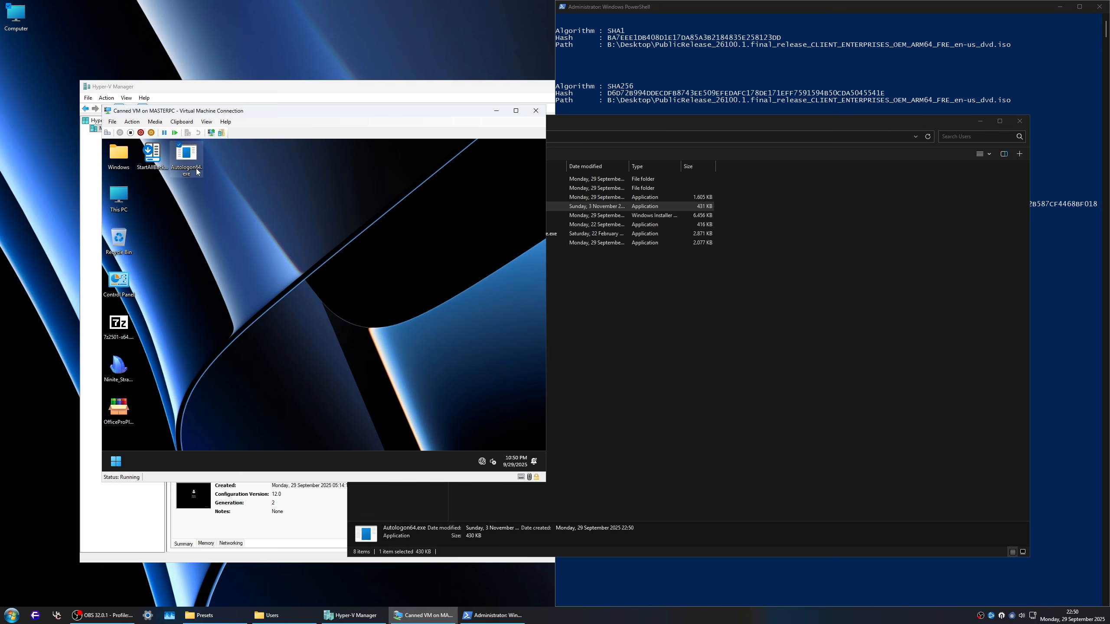
Step: Run Autologon64.exe from the virtual machine's desktop and disable automatic logon
{"action": "right_click", "coordinate": [195, 166]}
{"action": "left_click", "coordinate": [230, 199]}
{"action": "left_click", "coordinate": [368, 363]}
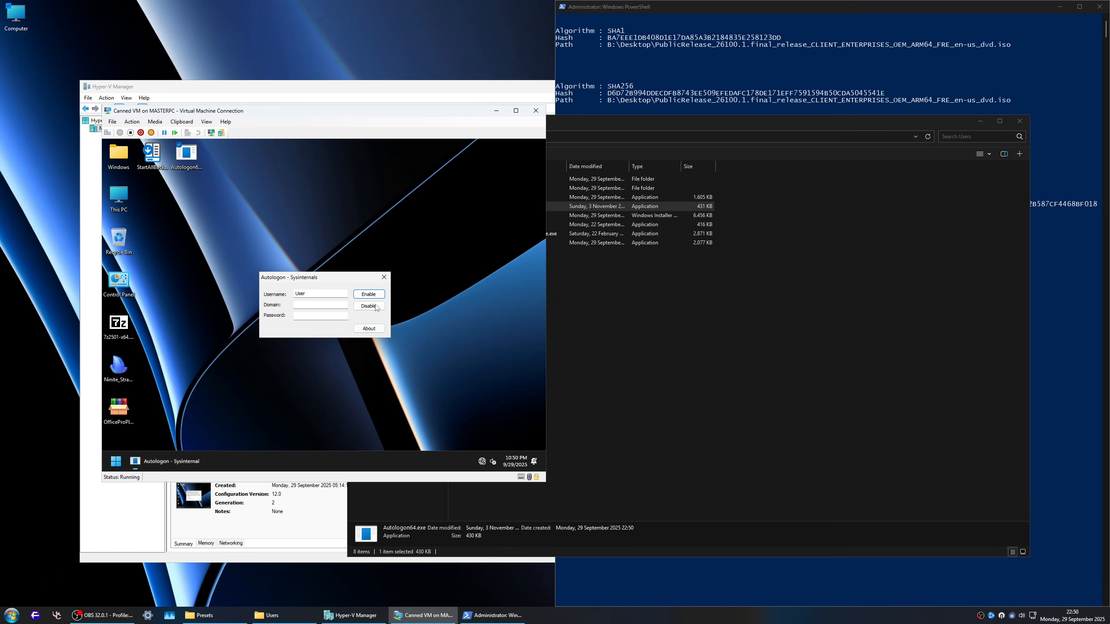
{"action": "left_click", "coordinate": [376, 306]}
{"action": "left_click", "coordinate": [349, 340]}
Step: Search the virtual machine for "animation effects", toggle the animation effects setting and close Settings
{"action": "left_click", "coordinate": [117, 464]}
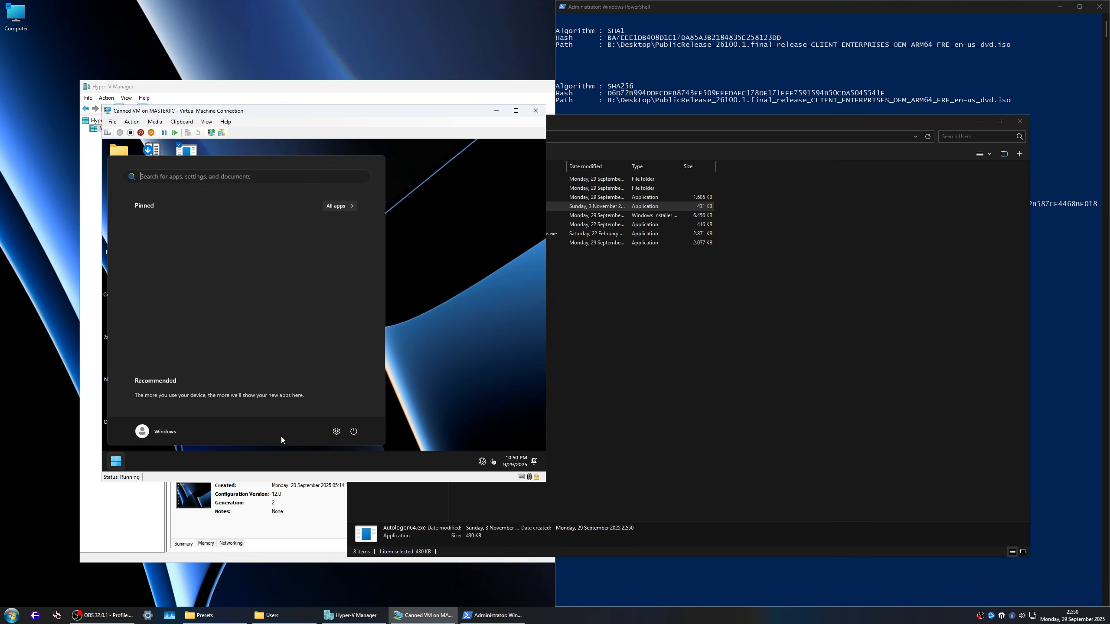
{"action": "key", "text": "super"}
{"action": "key", "text": "super"}
{"action": "type", "text": "q"}
{"action": "key", "text": "BackSpace"}
{"action": "type", "text": "a"}
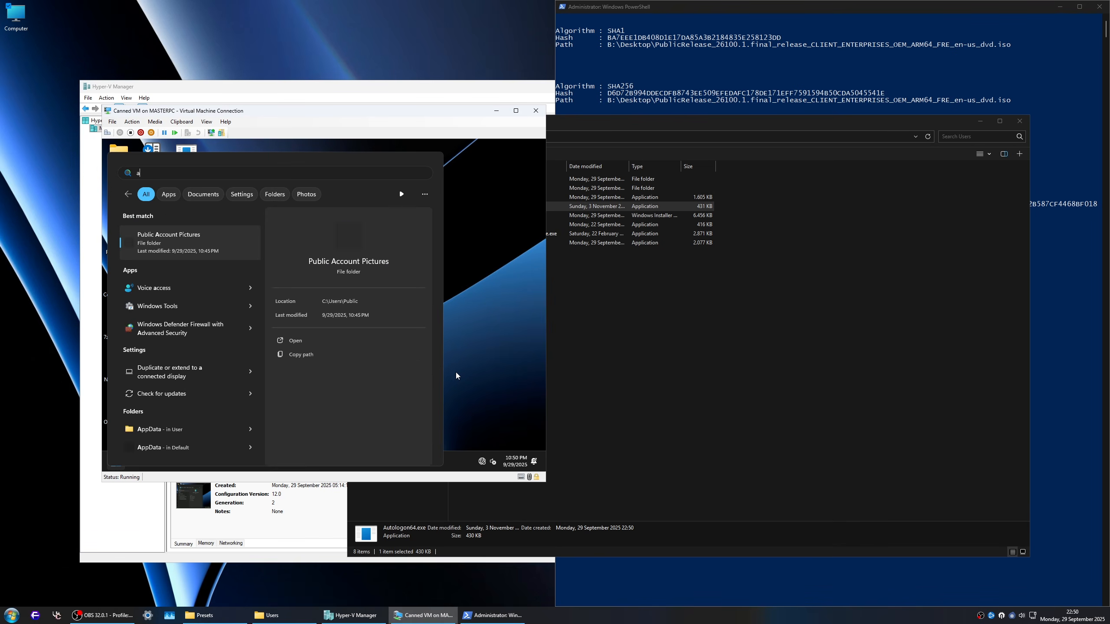
{"action": "type", "text": "nimation effects"}
{"action": "key", "text": "Return"}
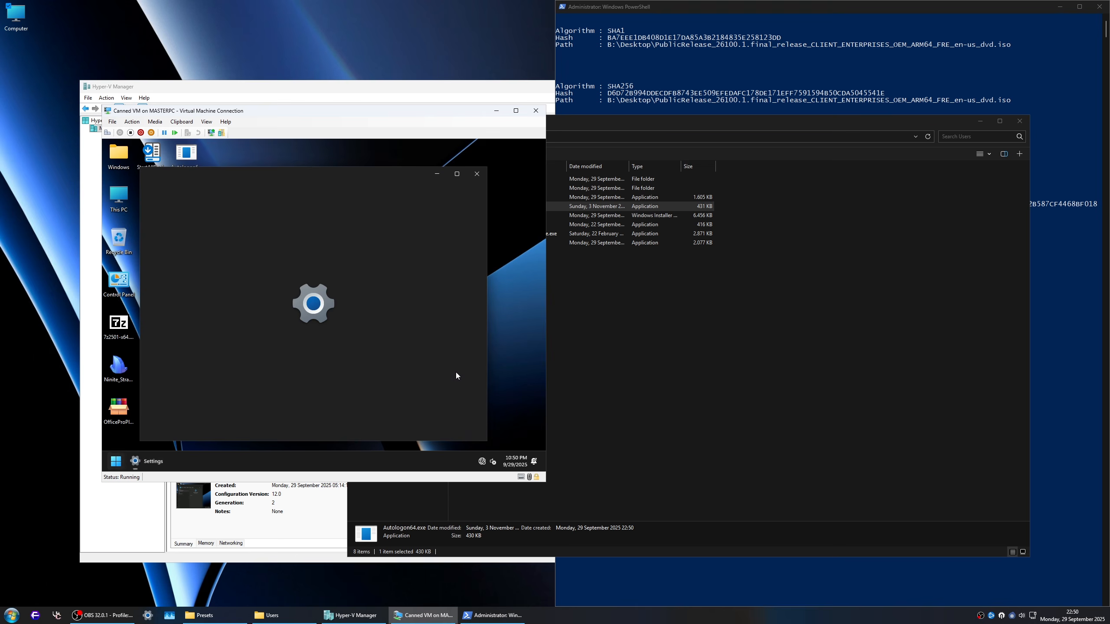
{"action": "left_click", "coordinate": [460, 299]}
{"action": "left_click", "coordinate": [477, 174]}
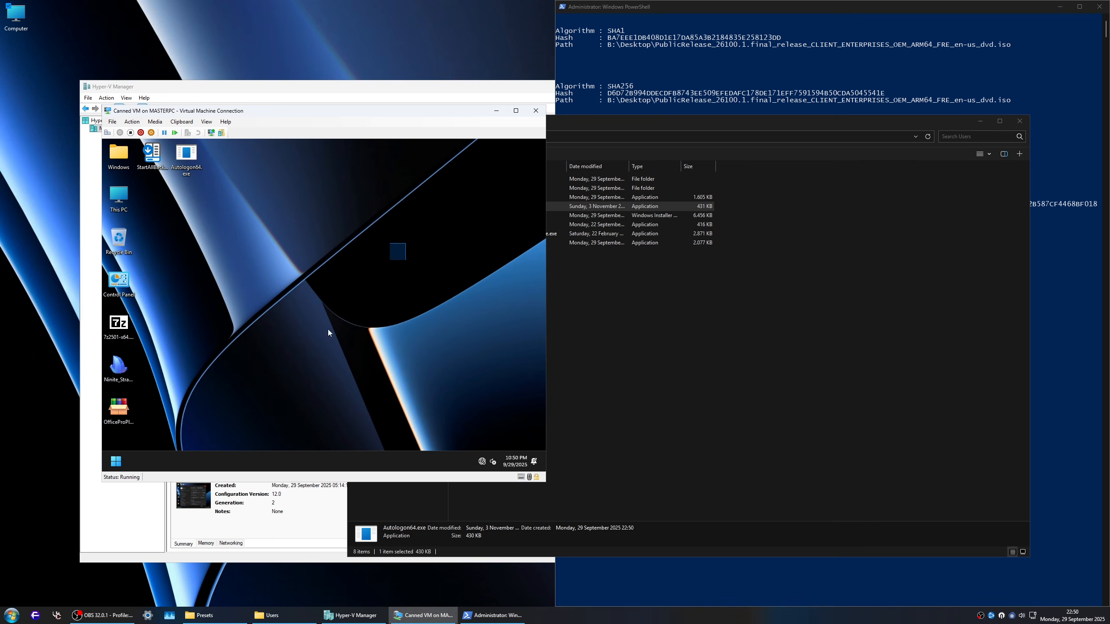
Step: Restart Windows inside the virtual machine
{"action": "left_click", "coordinate": [115, 463]}
{"action": "left_click", "coordinate": [354, 432]}
{"action": "left_click", "coordinate": [351, 414]}
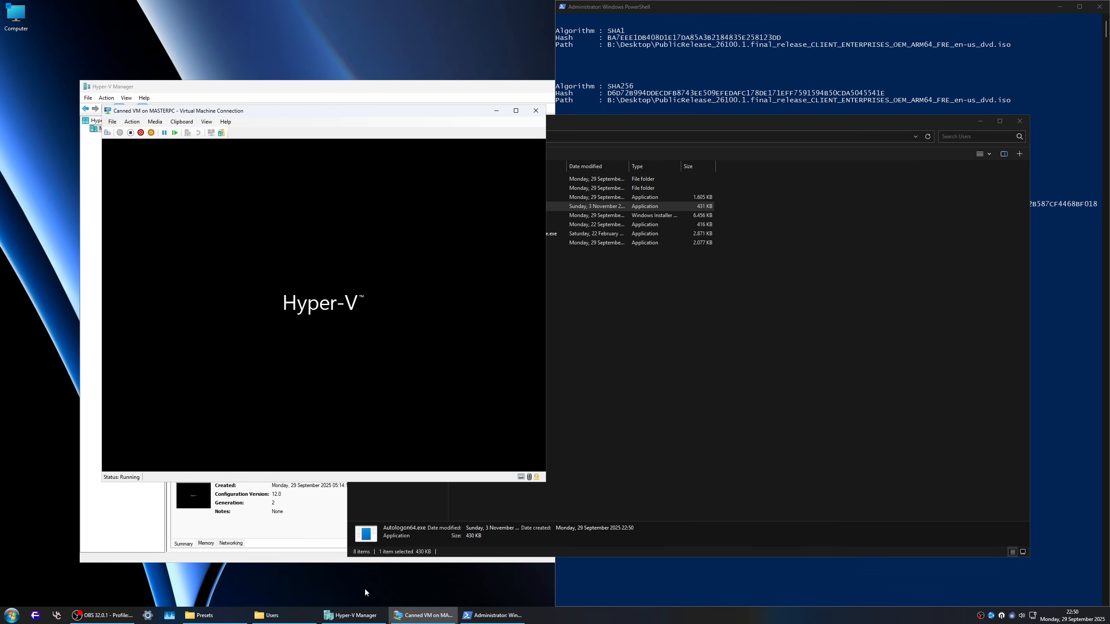
Step: Open install.wim from the desktop image folder's sources directory as a 7-Zip archive and go to its Users folder
{"action": "left_click", "coordinate": [711, 359]}
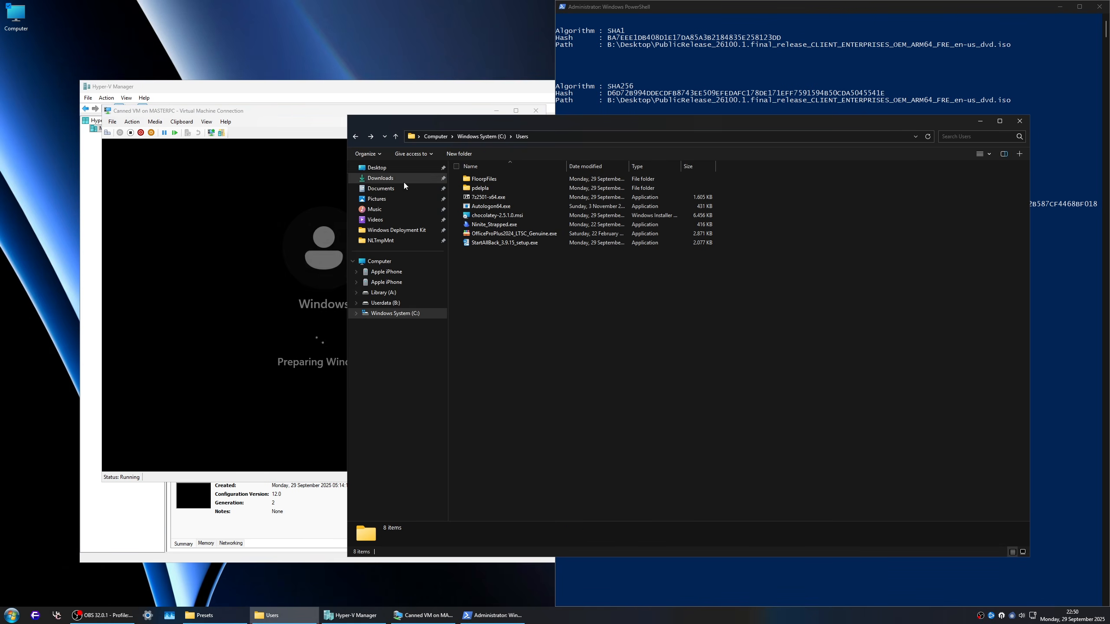
{"action": "left_click", "coordinate": [388, 170]}
{"action": "double_click", "coordinate": [515, 179]}
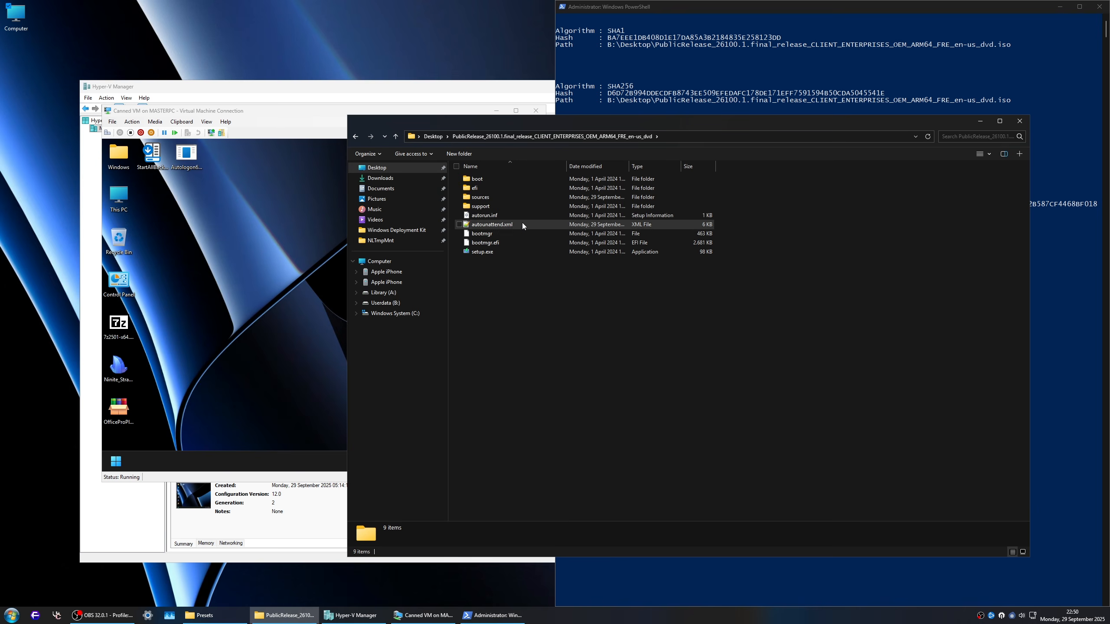
{"action": "double_click", "coordinate": [497, 199]}
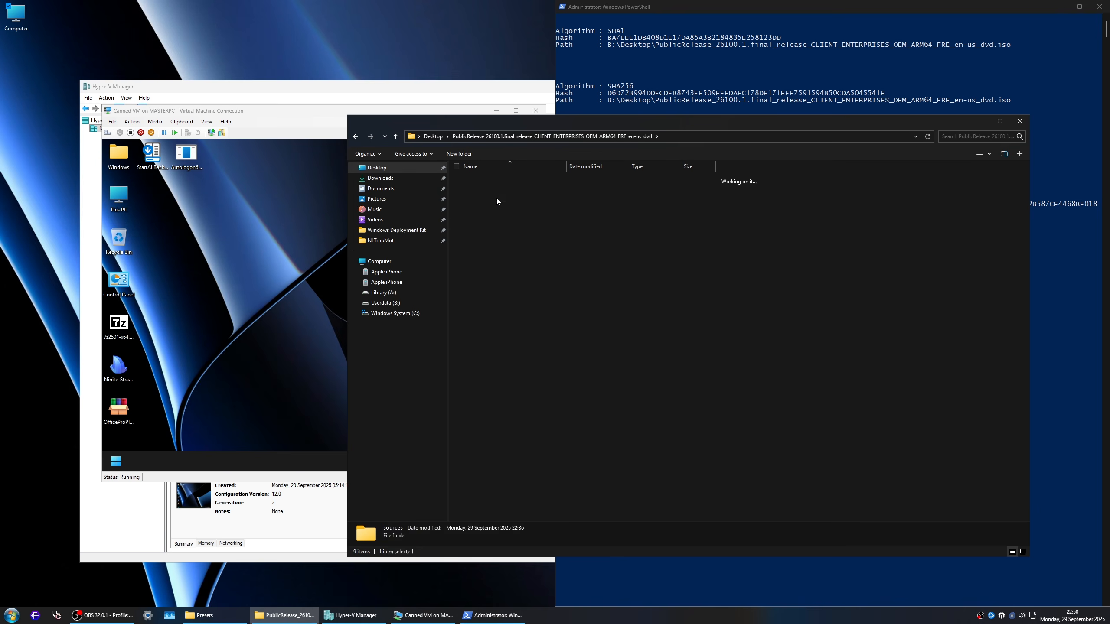
{"action": "left_click", "coordinate": [688, 167]}
{"action": "right_click", "coordinate": [523, 177]}
{"action": "mouse_move", "coordinate": [590, 243]}
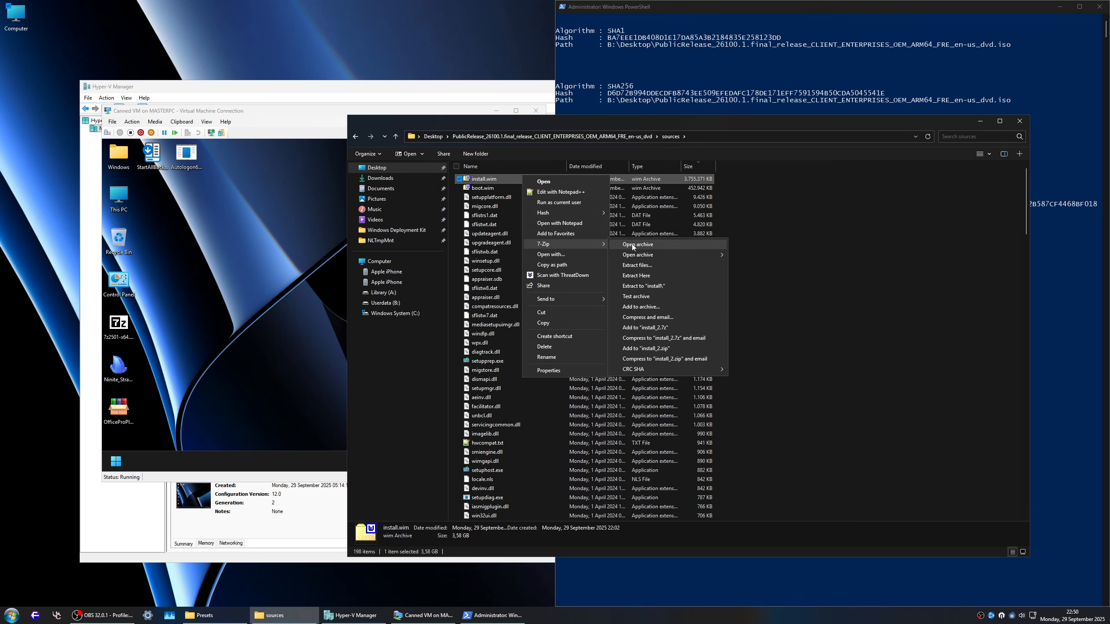
{"action": "left_click", "coordinate": [632, 244]}
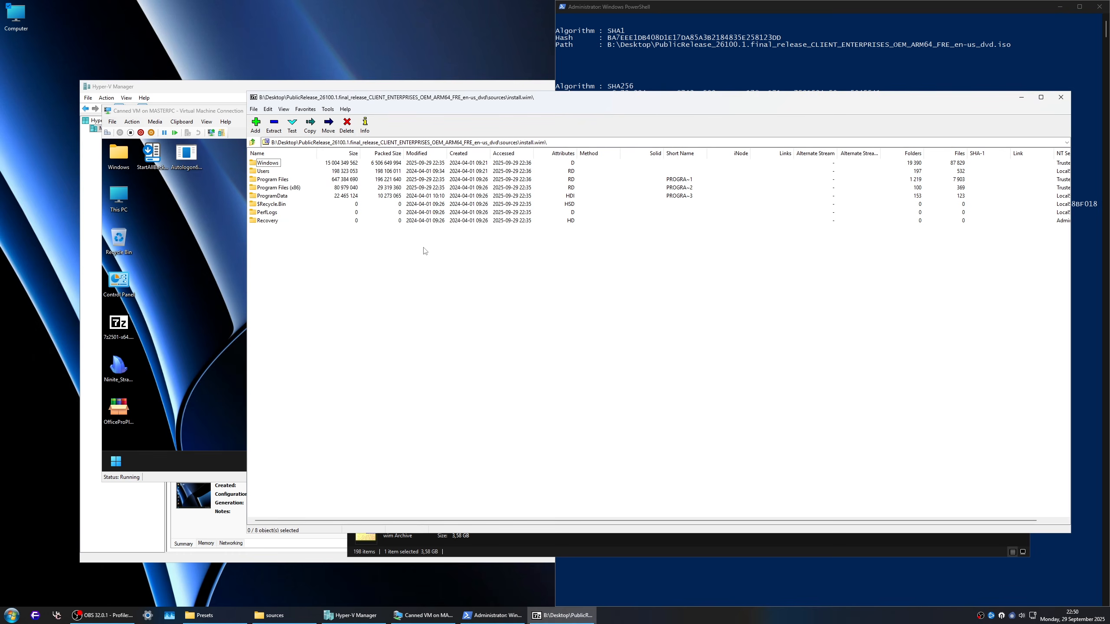
{"action": "double_click", "coordinate": [268, 171]}
{"action": "left_click_drag", "start_coordinate": [358, 98], "coordinate": [707, 117]}
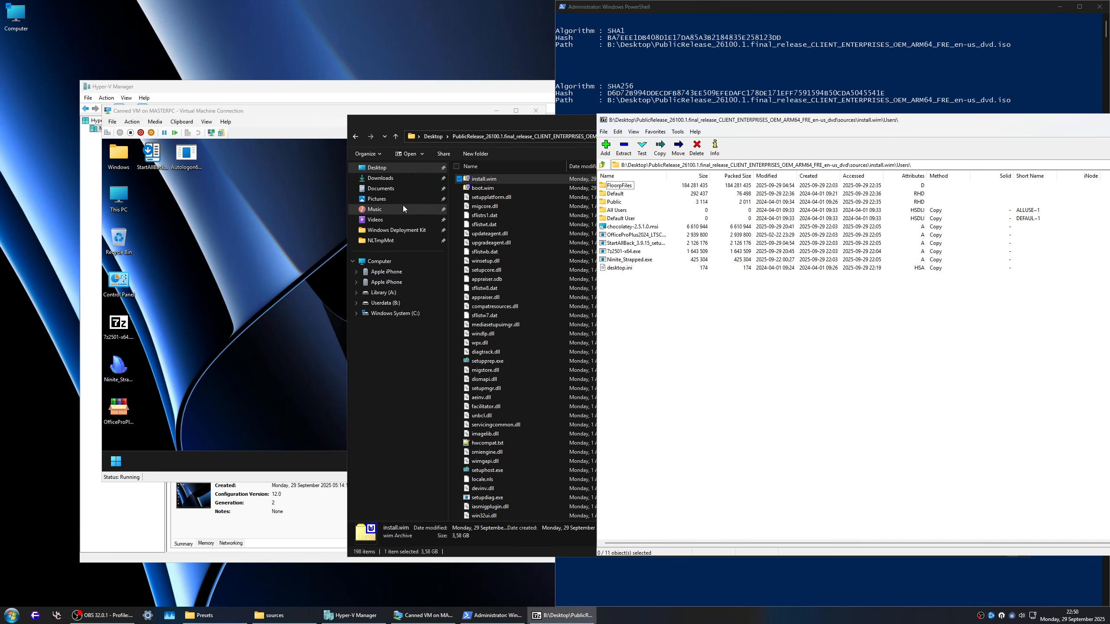
Step: Copy Autologon64.exe from the host's C:\Users folder into the Users folder inside install.wim
{"action": "left_click", "coordinate": [396, 230]}
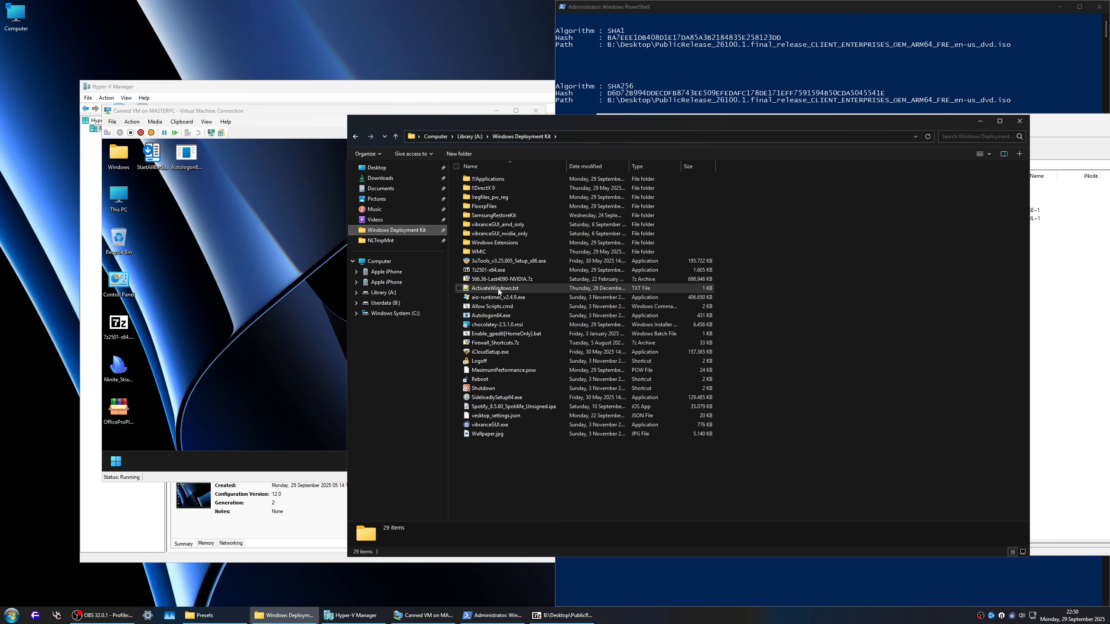
{"action": "left_click", "coordinate": [491, 281]}
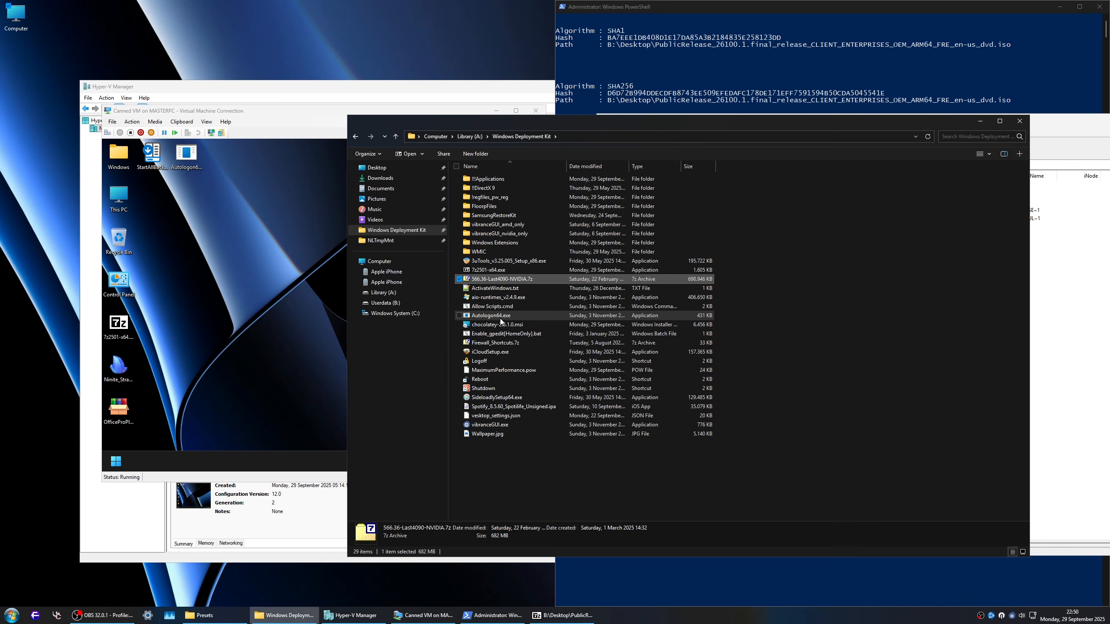
{"action": "left_click", "coordinate": [393, 313]}
{"action": "double_click", "coordinate": [481, 214]}
{"action": "left_click", "coordinate": [499, 205]}
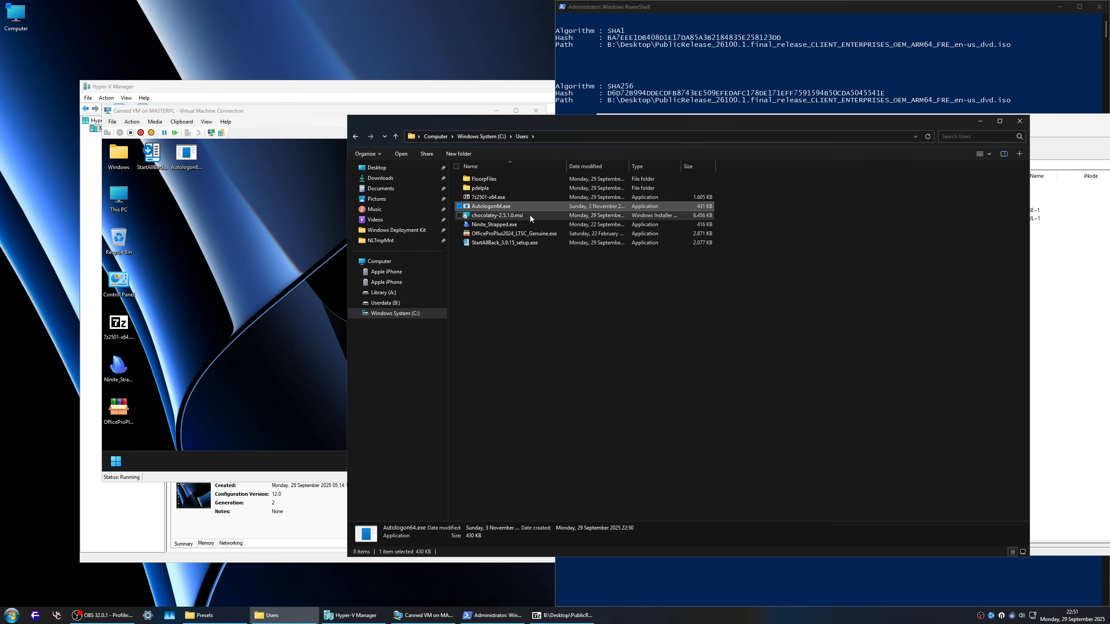
{"action": "left_click_drag", "start_coordinate": [599, 205], "coordinate": [1051, 308]}
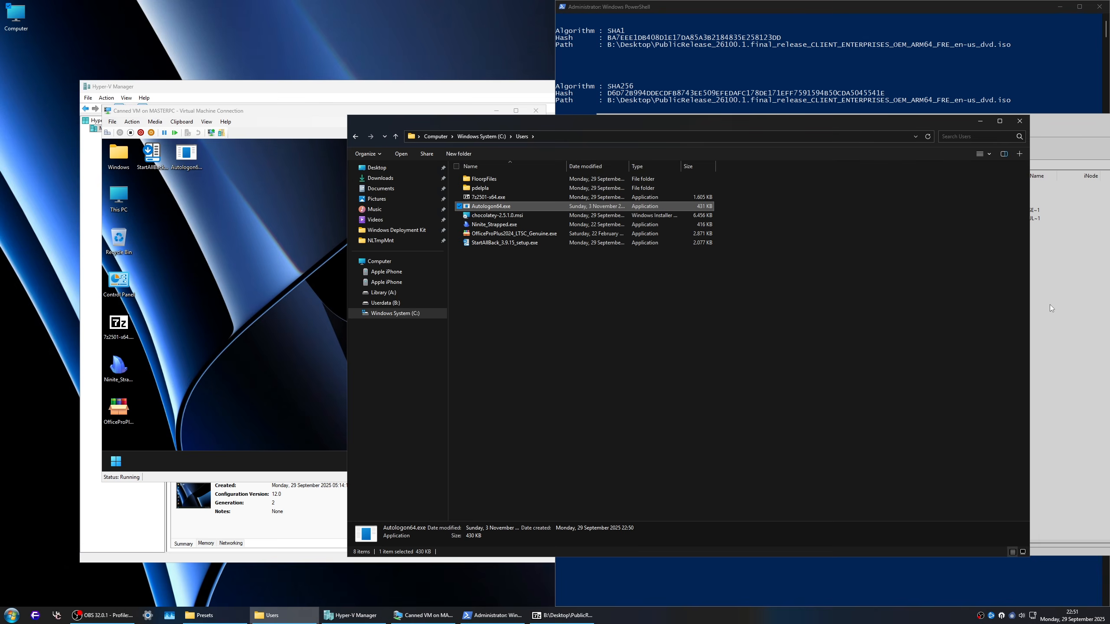
{"action": "left_click", "coordinate": [551, 344]}
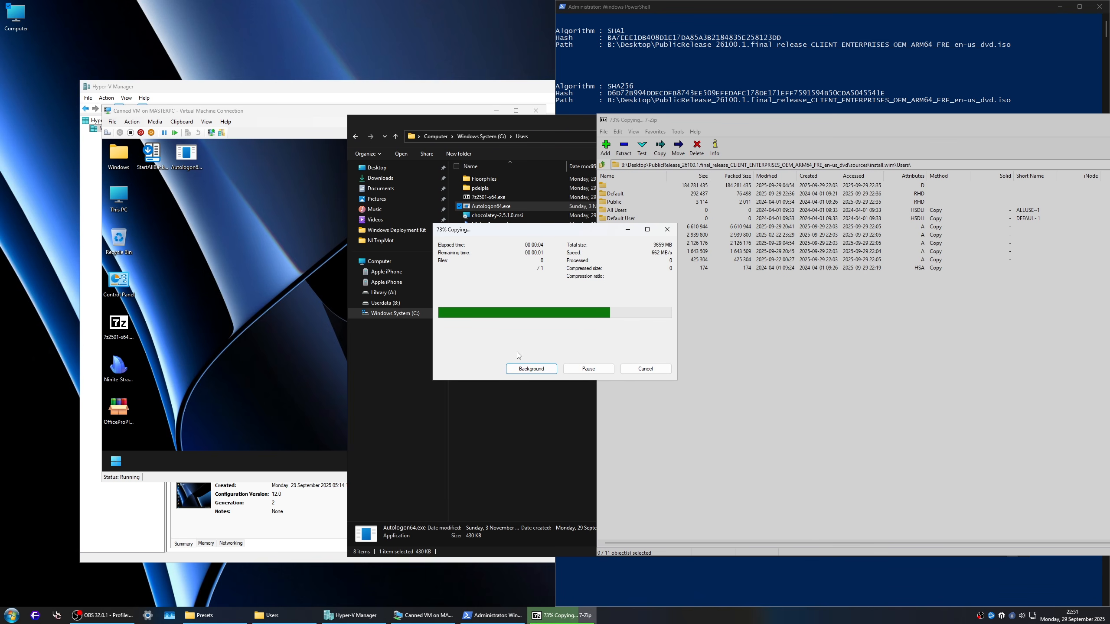
Step: Launch NTLite and add the PublicRelease_26100.1 image folder from the desktop to the image list
{"action": "key", "text": "super"}
{"action": "type", "text": "ntl"}
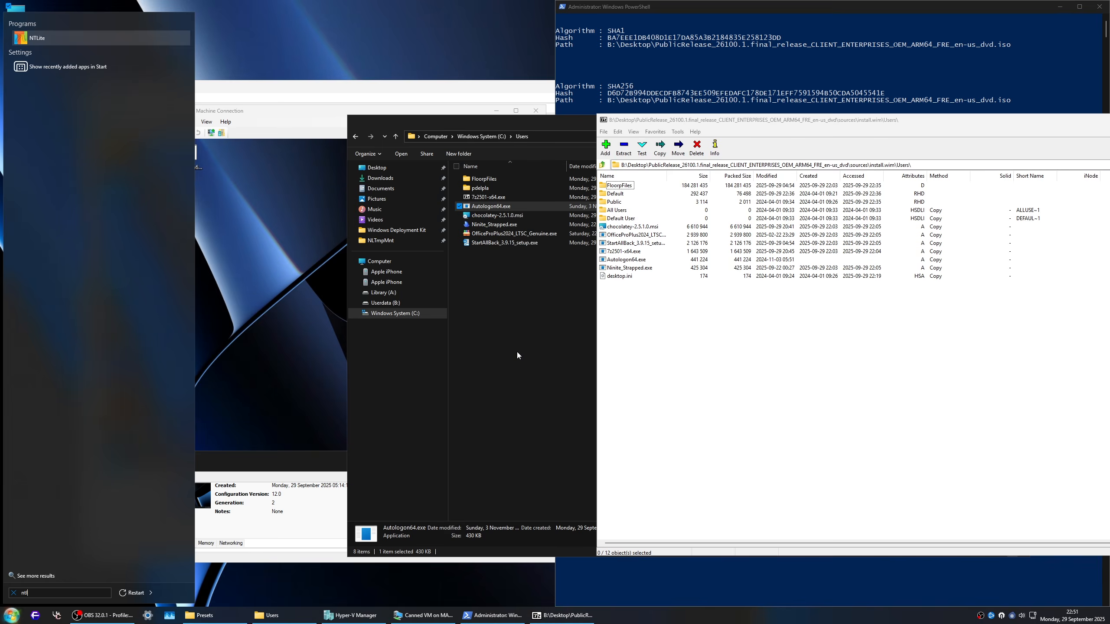
{"action": "key", "text": "Return"}
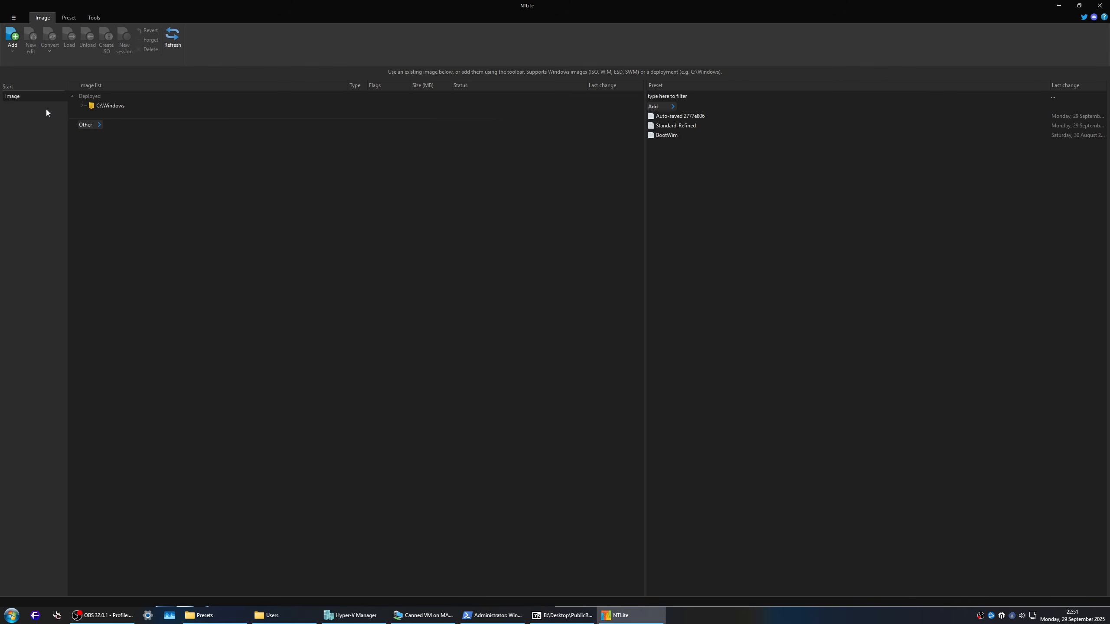
{"action": "left_click", "coordinate": [13, 50]}
{"action": "left_click", "coordinate": [19, 61]}
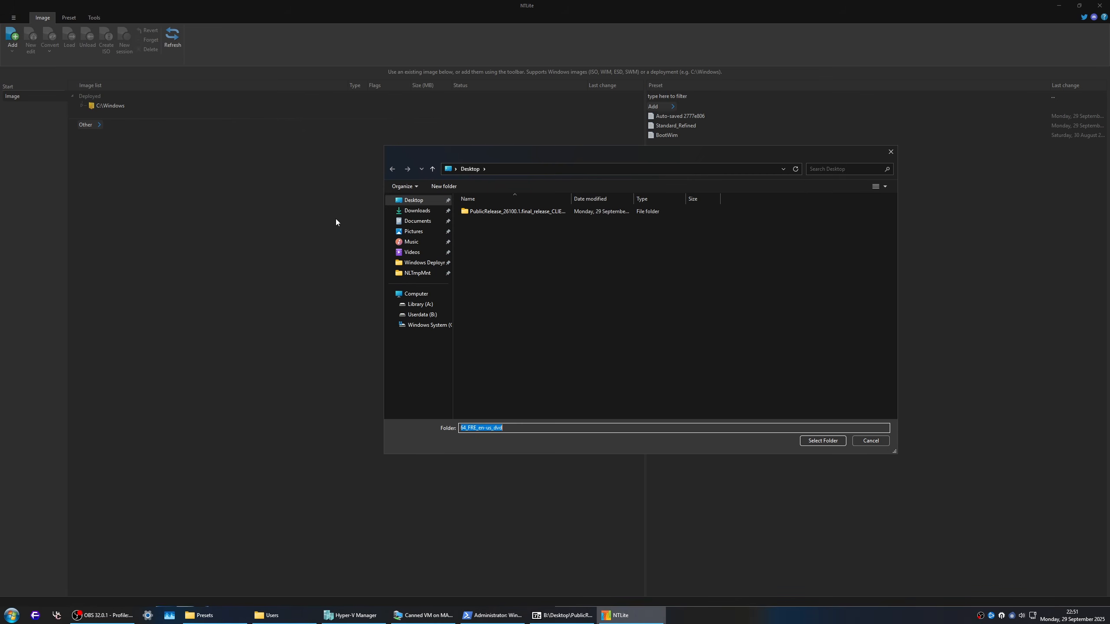
{"action": "left_click", "coordinate": [479, 213]}
{"action": "key", "text": "Return"}
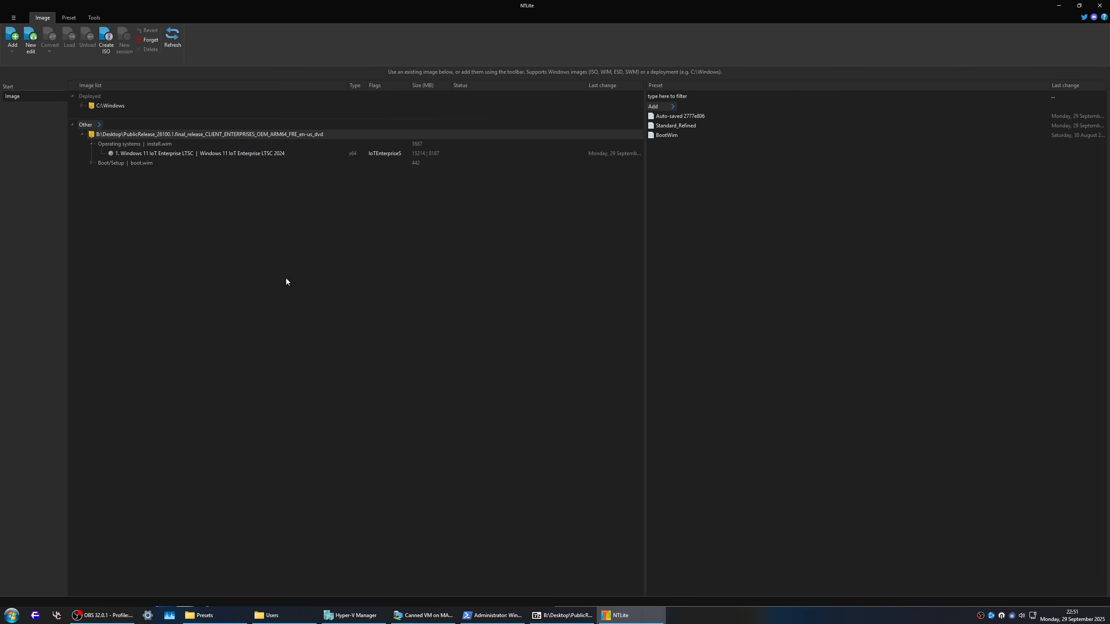
Step: Load the Windows 11 IoT Enterprise LTSC image, closing 7-Zip to release install.wim and retrying the mount
{"action": "double_click", "coordinate": [172, 152]}
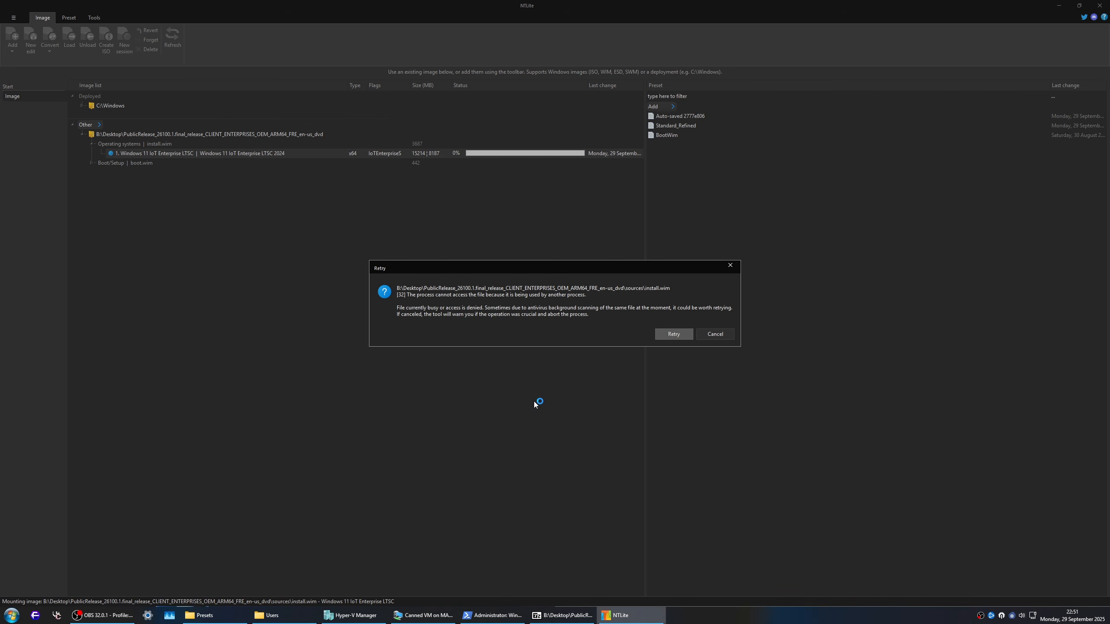
{"action": "right_click", "coordinate": [547, 615]}
{"action": "left_click", "coordinate": [531, 583]}
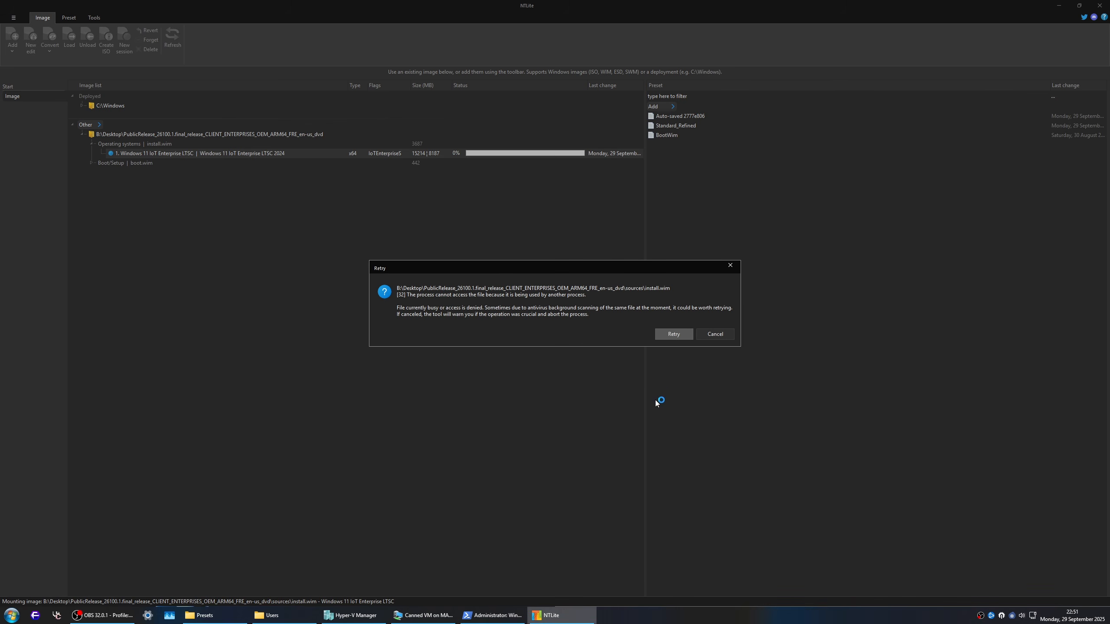
{"action": "left_click", "coordinate": [673, 334]}
Step: Switch to the Canned VM connection, place the Autologon64.exe icon below the StartAllBack icon and reposition the connection window
{"action": "left_click", "coordinate": [423, 616]}
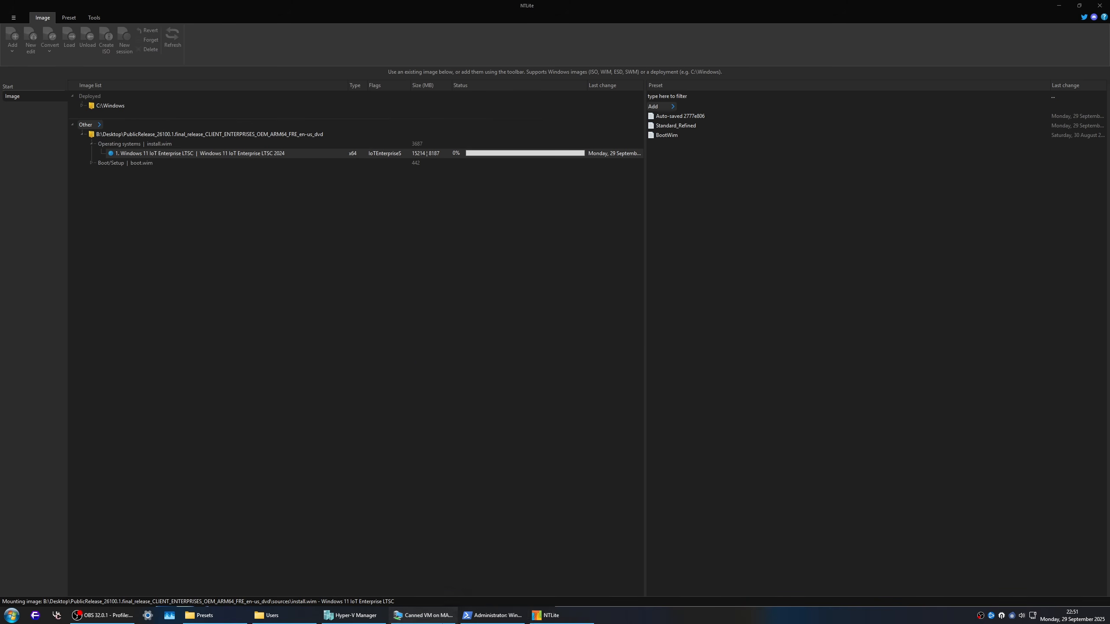
{"action": "left_click_drag", "start_coordinate": [183, 144], "coordinate": [173, 191]}
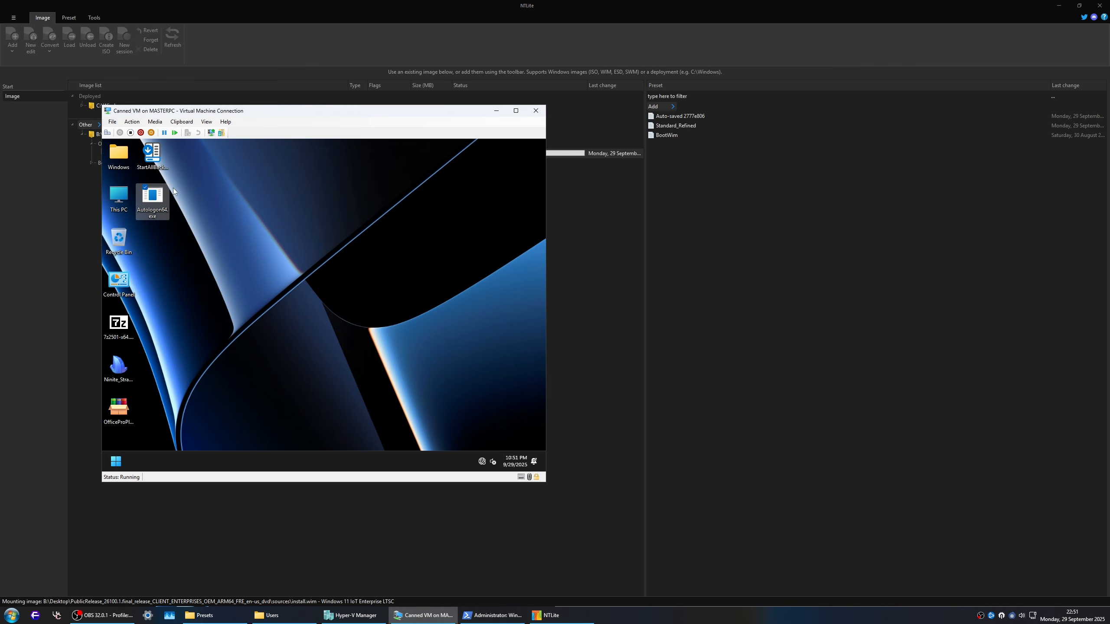
{"action": "left_click_drag", "start_coordinate": [263, 112], "coordinate": [421, 112]}
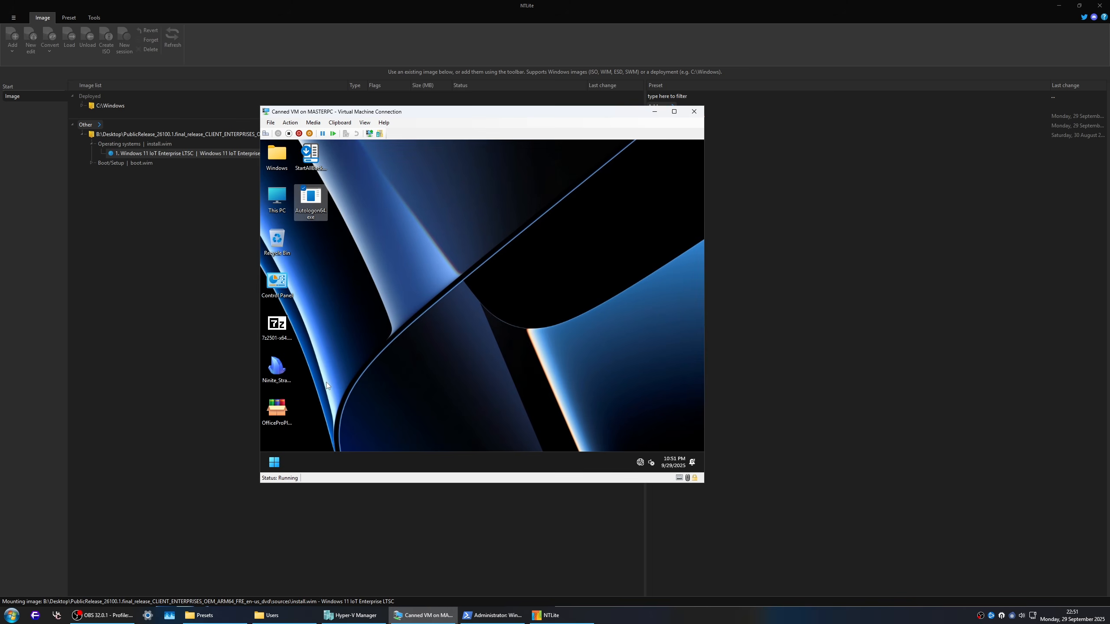
Step: Connect Canned VM's network adapter to the Default Switch in the virtual machine settings
{"action": "left_click", "coordinate": [270, 122]}
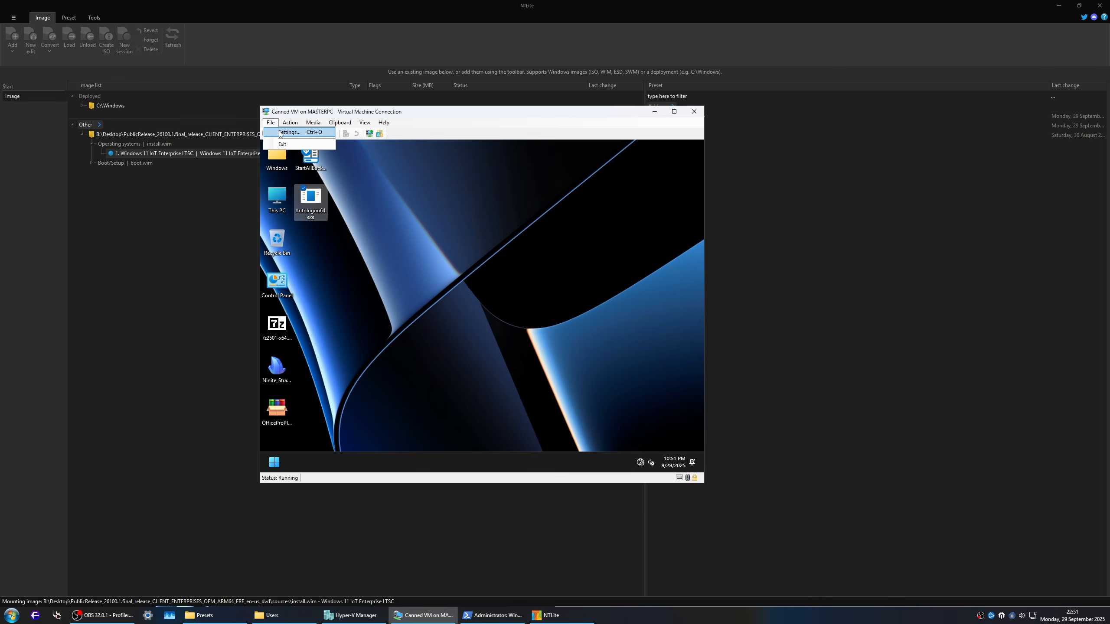
{"action": "left_click", "coordinate": [284, 132]}
{"action": "left_click", "coordinate": [441, 295]}
{"action": "left_click", "coordinate": [552, 215]}
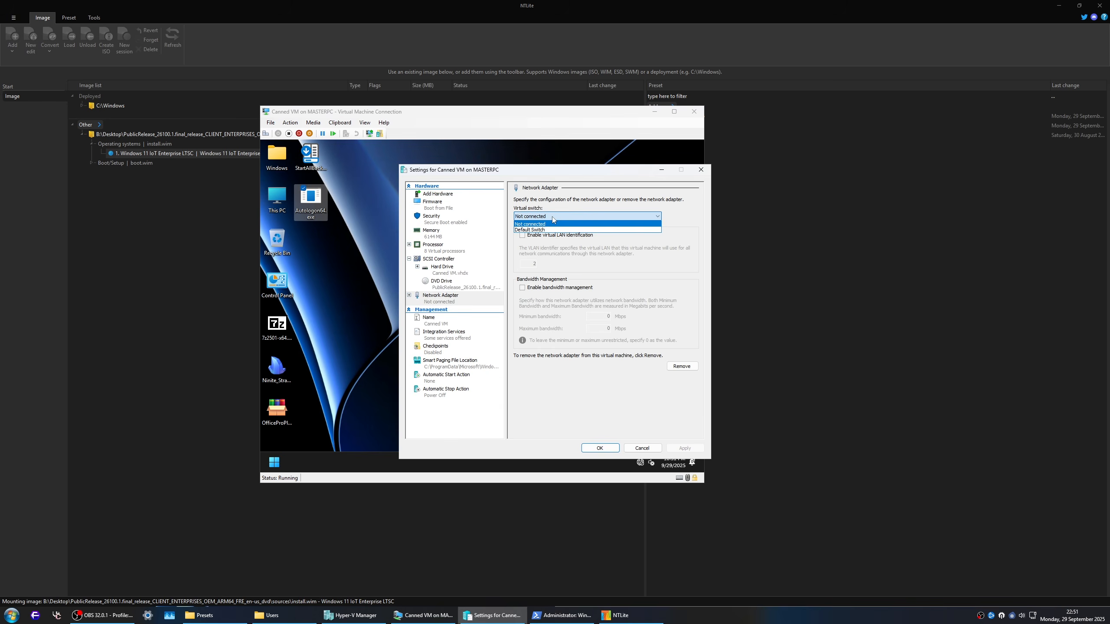
{"action": "left_click", "coordinate": [549, 227]}
{"action": "left_click", "coordinate": [614, 450]}
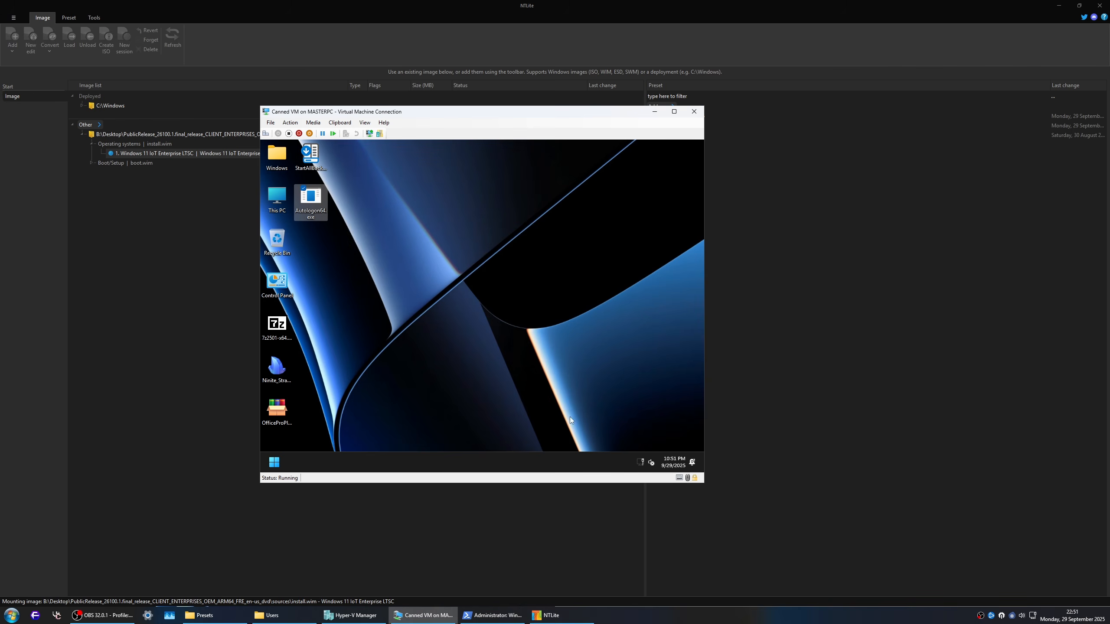
Step: Run Ninite_Strapped.exe as administrator in the virtual machine, show its details and enlarge the window to review the application list
{"action": "right_click", "coordinate": [276, 366]}
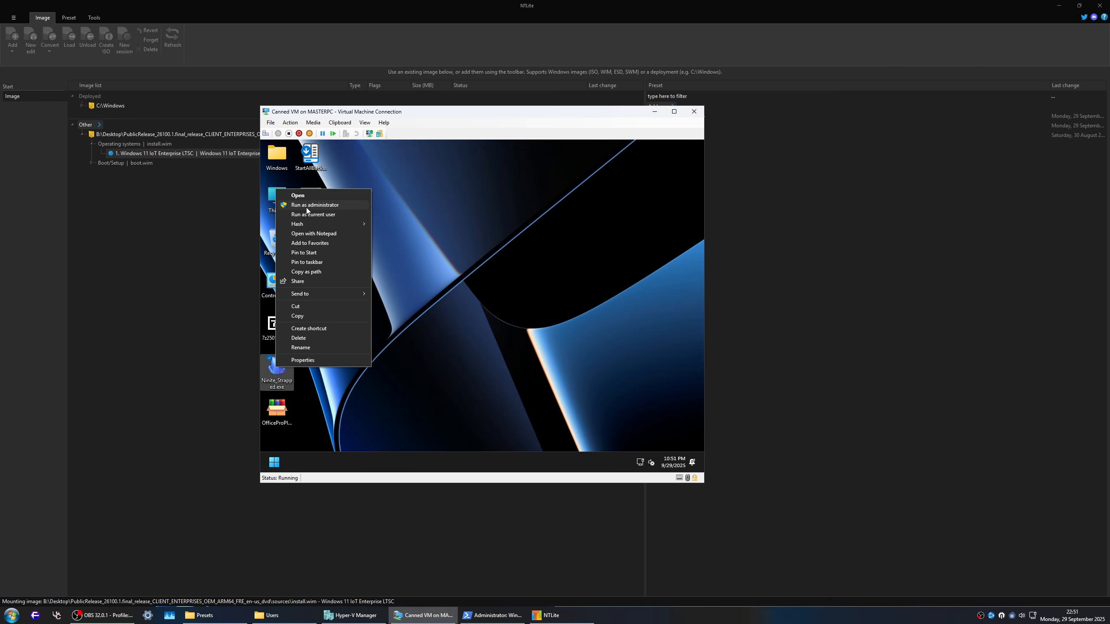
{"action": "left_click", "coordinate": [306, 207]}
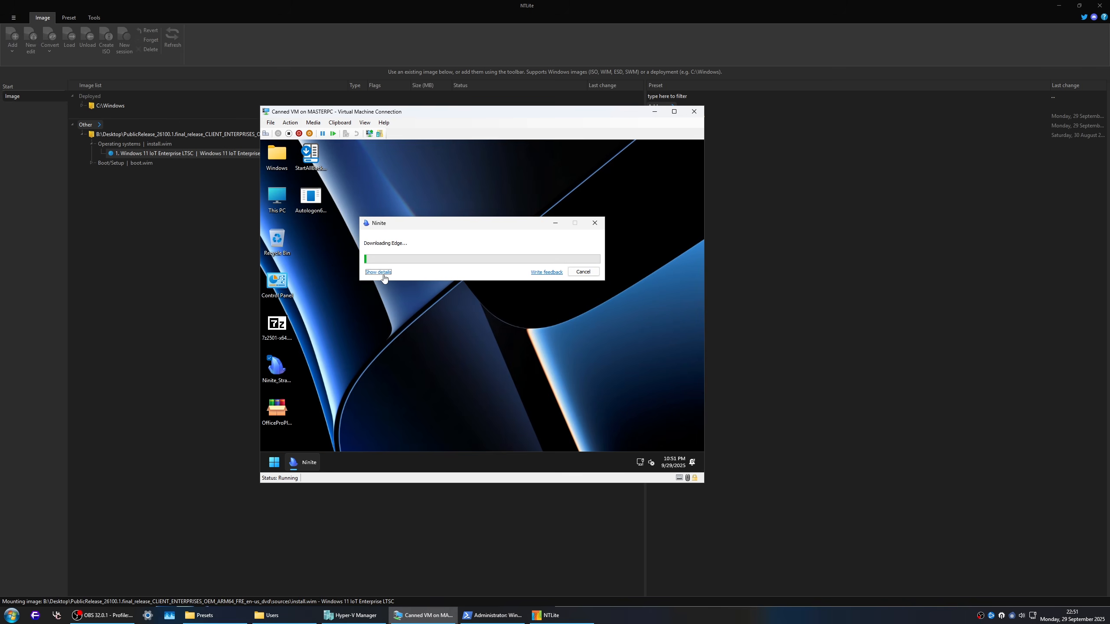
{"action": "left_click", "coordinate": [378, 272]}
{"action": "left_click_drag", "start_coordinate": [447, 228], "coordinate": [438, 153]}
{"action": "left_click", "coordinate": [513, 348]}
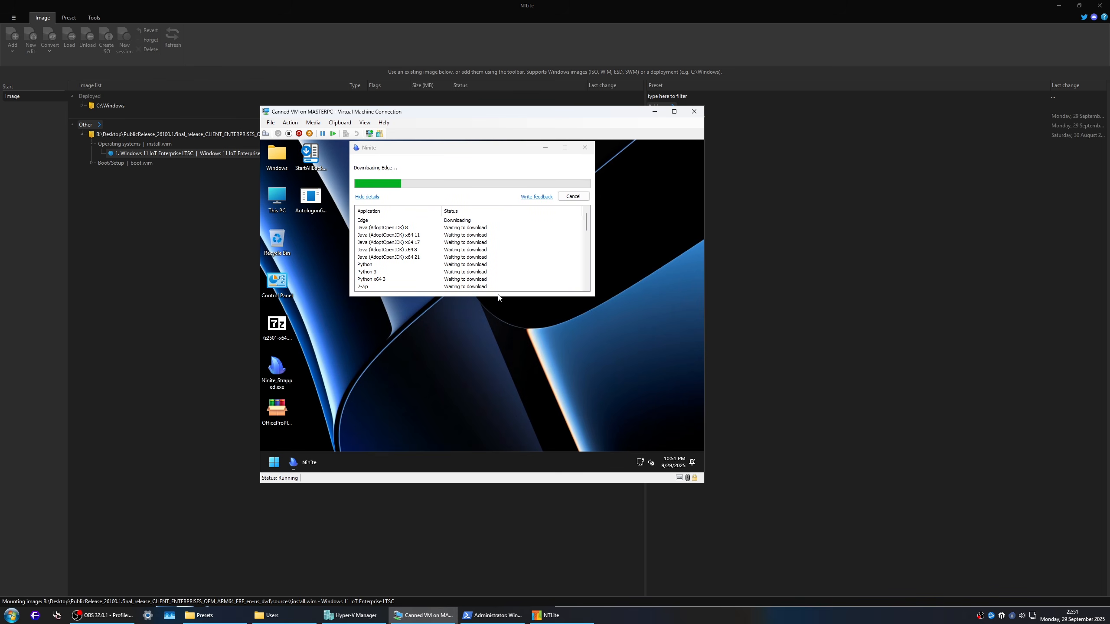
{"action": "left_click_drag", "start_coordinate": [497, 297], "coordinate": [518, 450]}
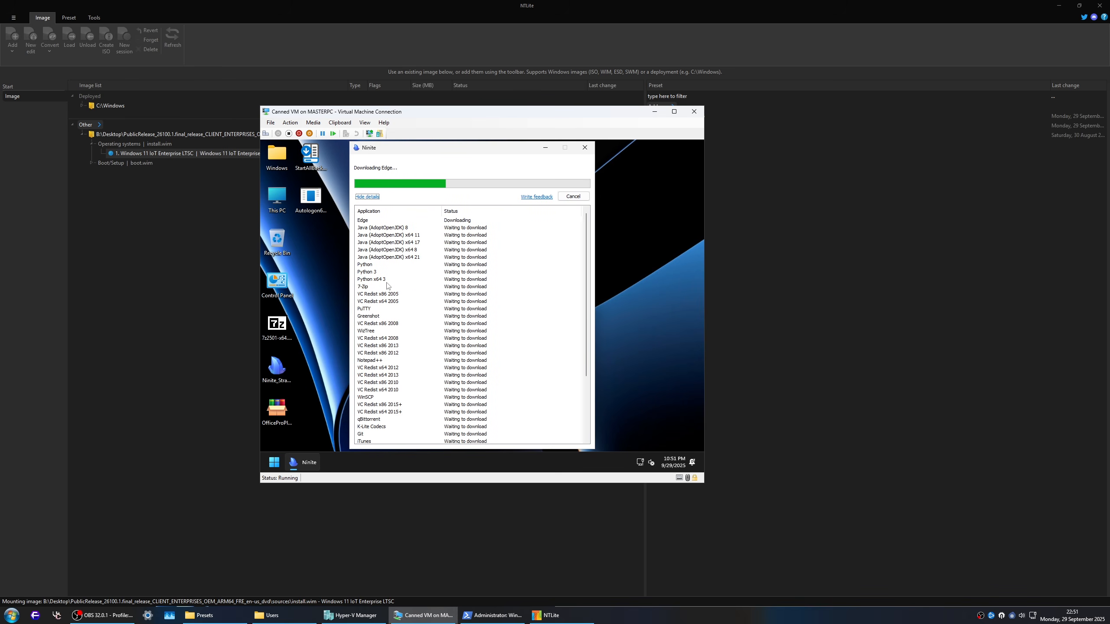
{"action": "scroll", "coordinate": [406, 315], "scroll_direction": "down", "scroll_amount": 3}
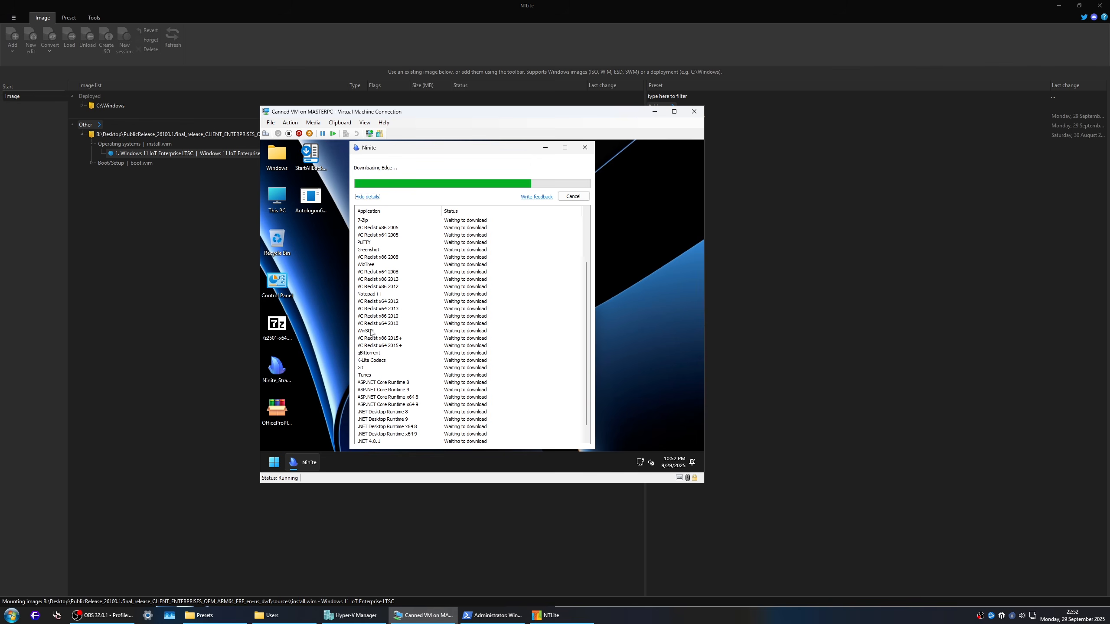
{"action": "scroll", "coordinate": [388, 367], "scroll_direction": "down", "scroll_amount": 1}
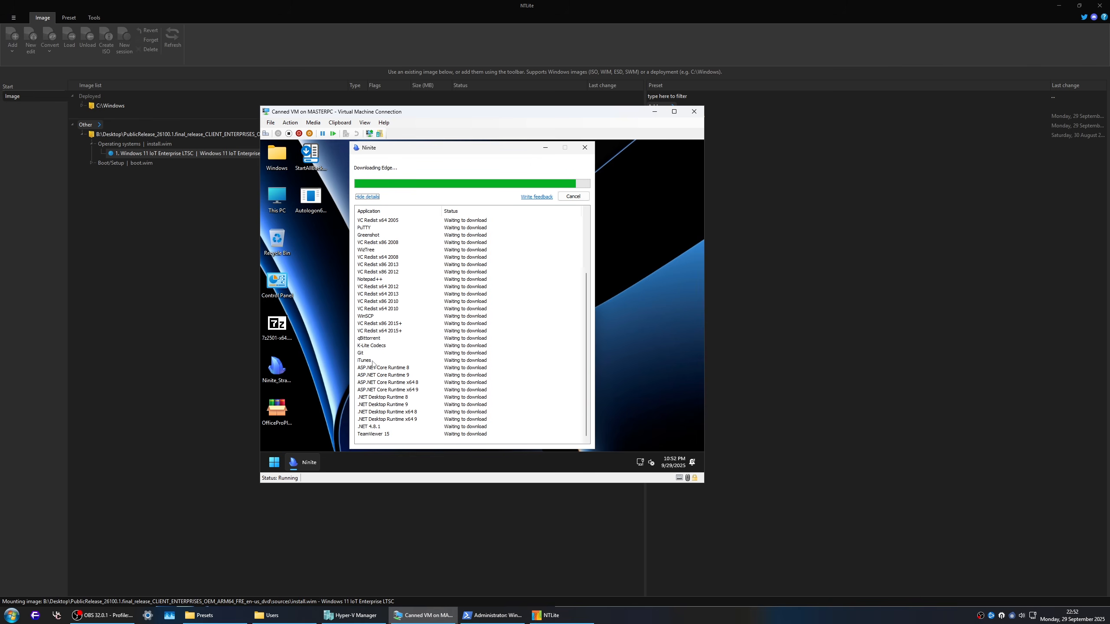
Step: Examine the Ninite application list around iTunes and check each program's download and installation status
{"action": "left_click", "coordinate": [367, 361]}
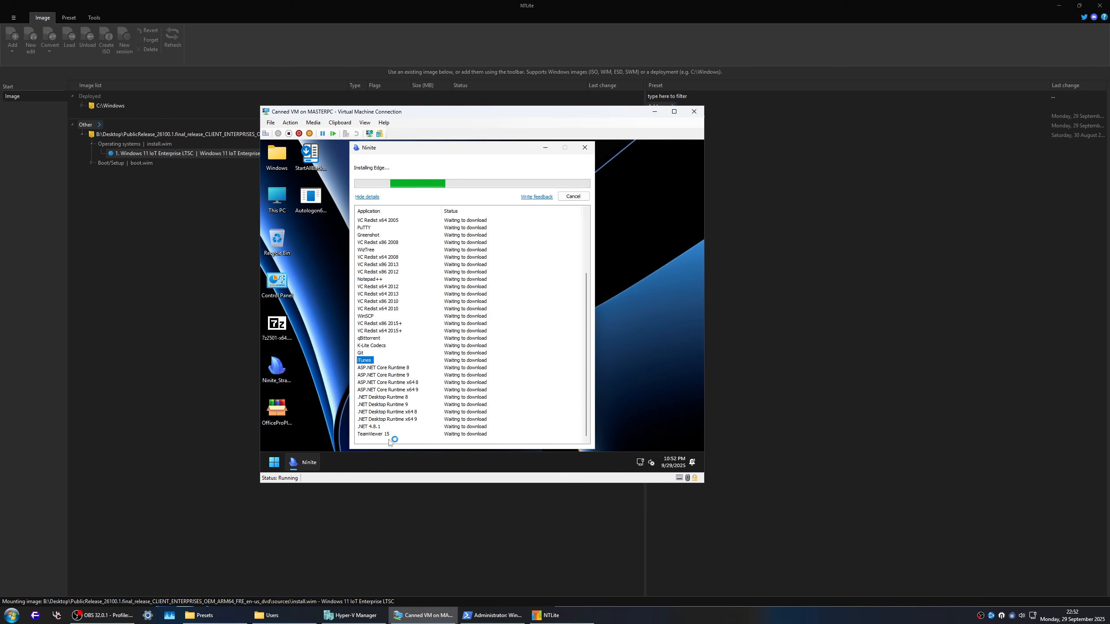
{"action": "scroll", "coordinate": [491, 424], "scroll_direction": "up", "scroll_amount": 4}
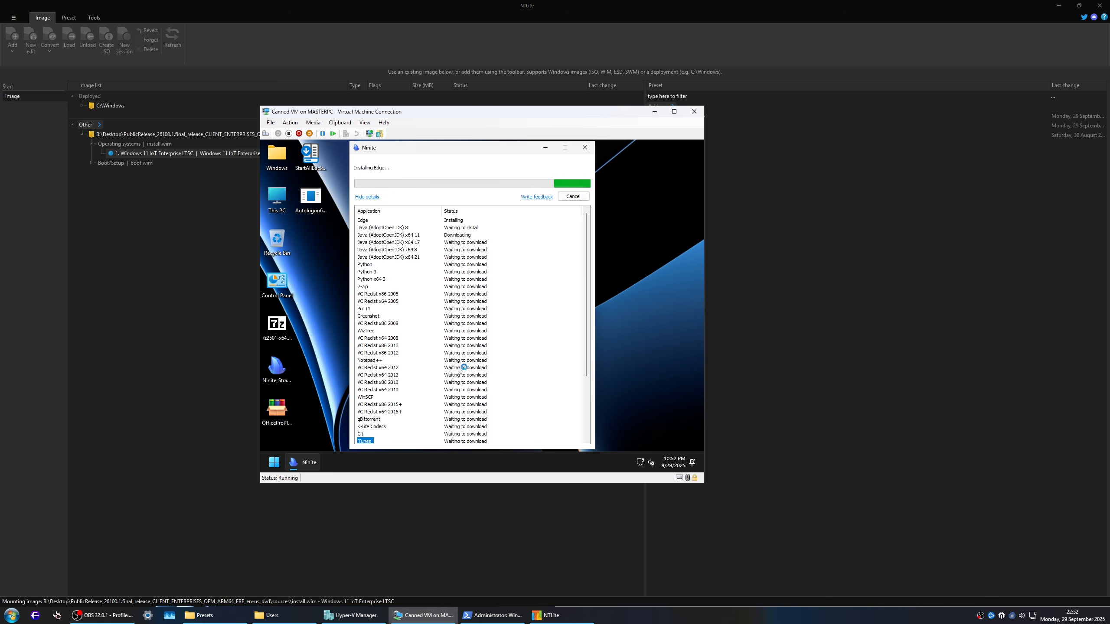
{"action": "scroll", "coordinate": [489, 285], "scroll_direction": "down", "scroll_amount": 4}
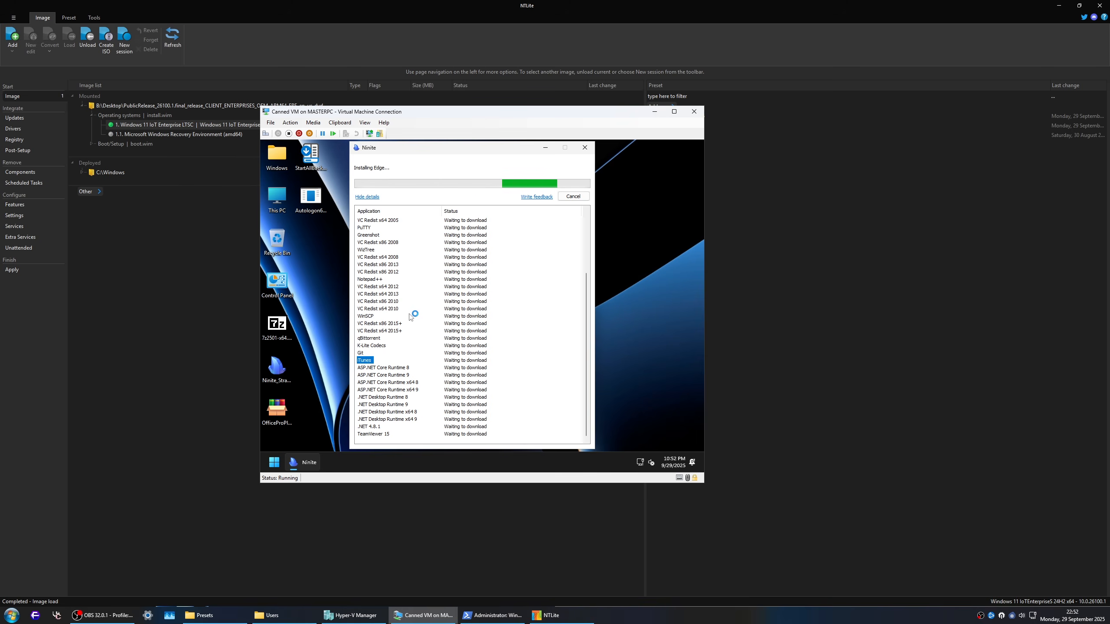
Step: Switch to NTLite and check the Post-Setup robocopy parameters for the desktop files, including Autologon64.exe, against the virtual machine's desktop
{"action": "left_click", "coordinate": [17, 150]}
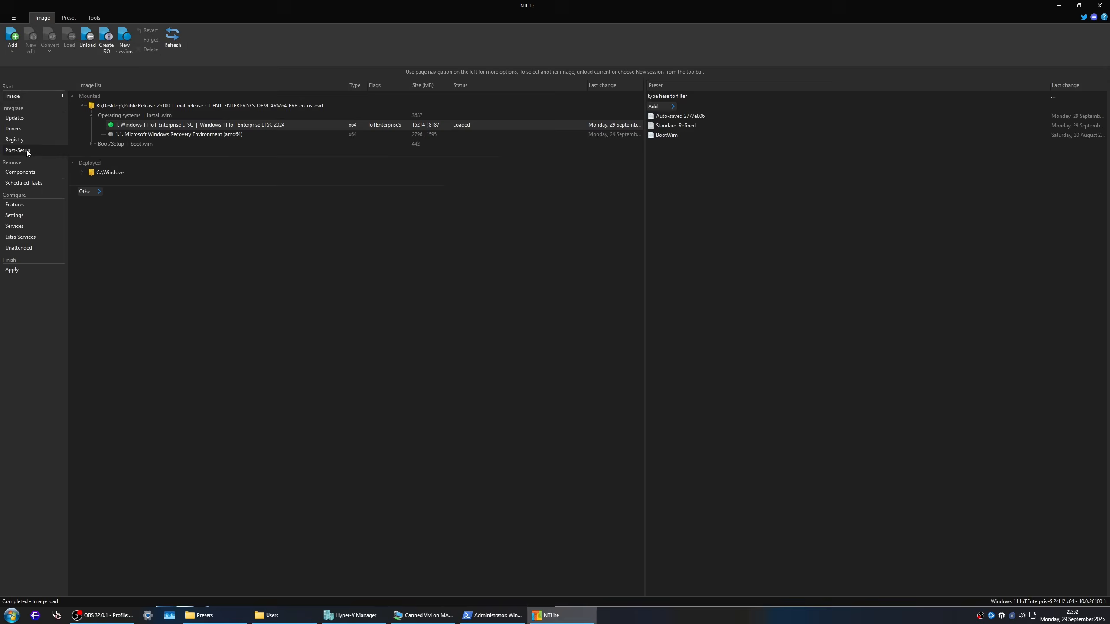
{"action": "double_click", "coordinate": [713, 172]}
{"action": "left_click", "coordinate": [712, 171]}
{"action": "left_click_drag", "start_coordinate": [713, 171], "coordinate": [766, 172]}
{"action": "left_click", "coordinate": [679, 173]}
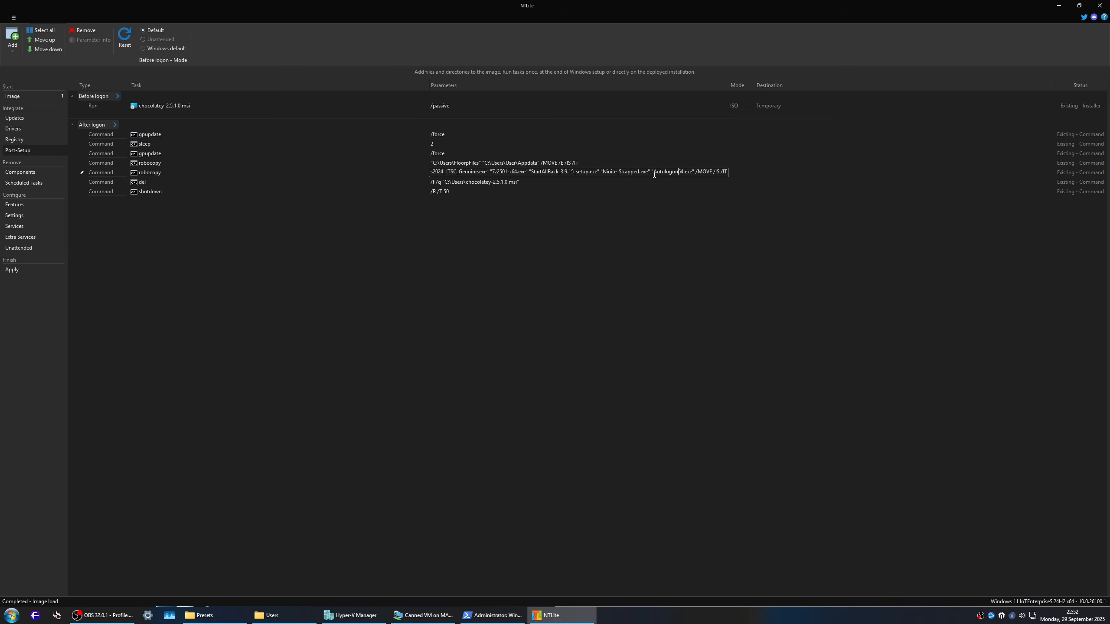
{"action": "left_click_drag", "start_coordinate": [652, 172], "coordinate": [693, 174]}
{"action": "left_click", "coordinate": [424, 615]}
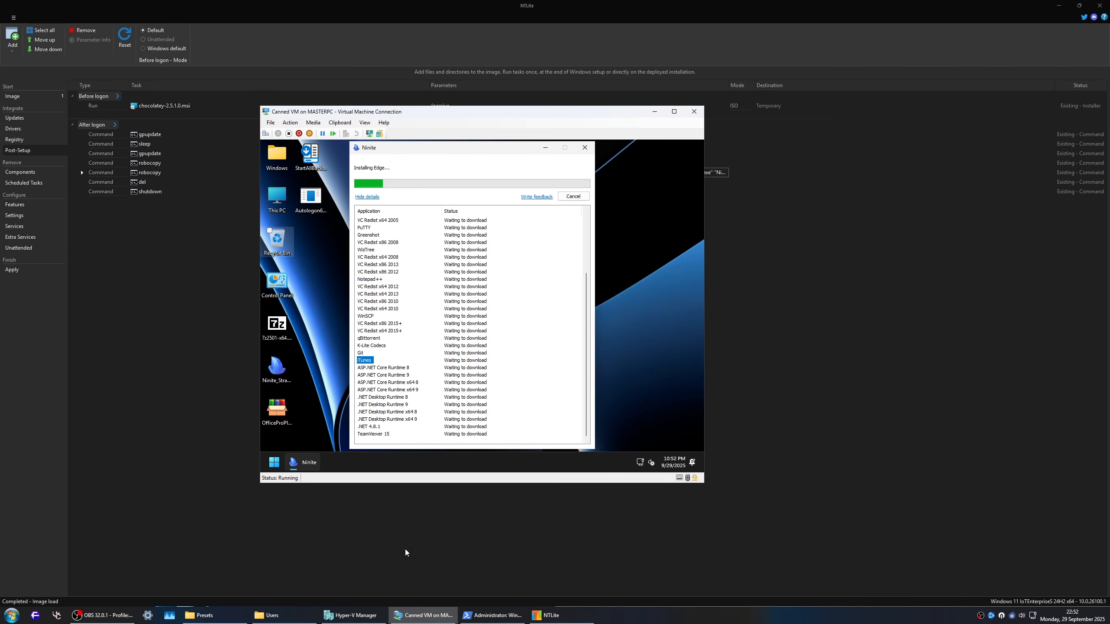
{"action": "left_click", "coordinate": [793, 260]}
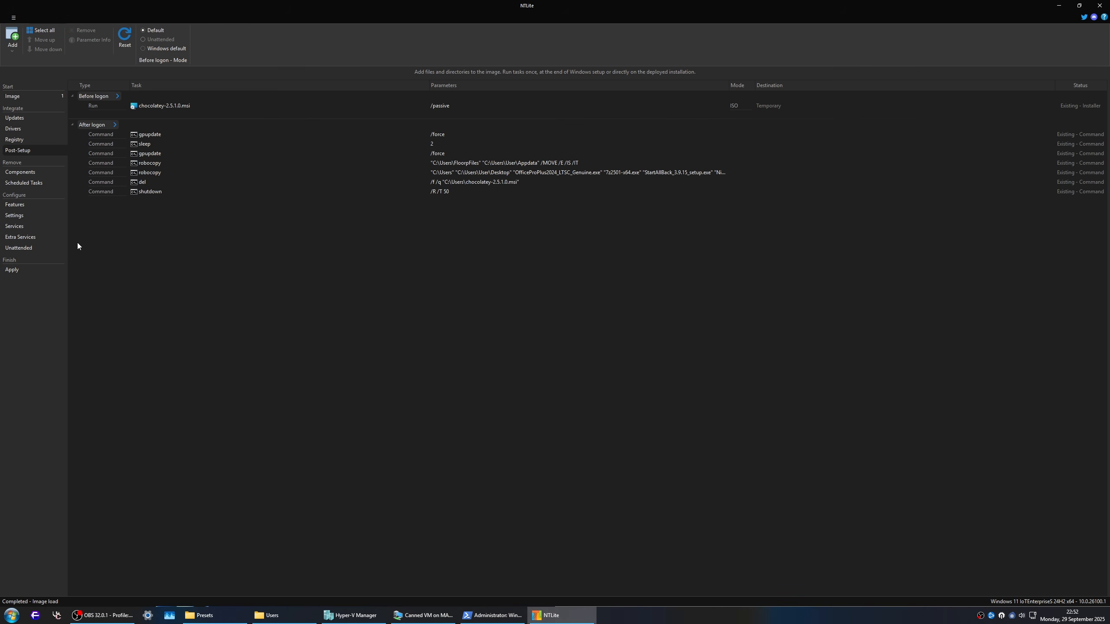
Step: Enable ISO creation among the image tasks to apply
{"action": "left_click", "coordinate": [28, 272]}
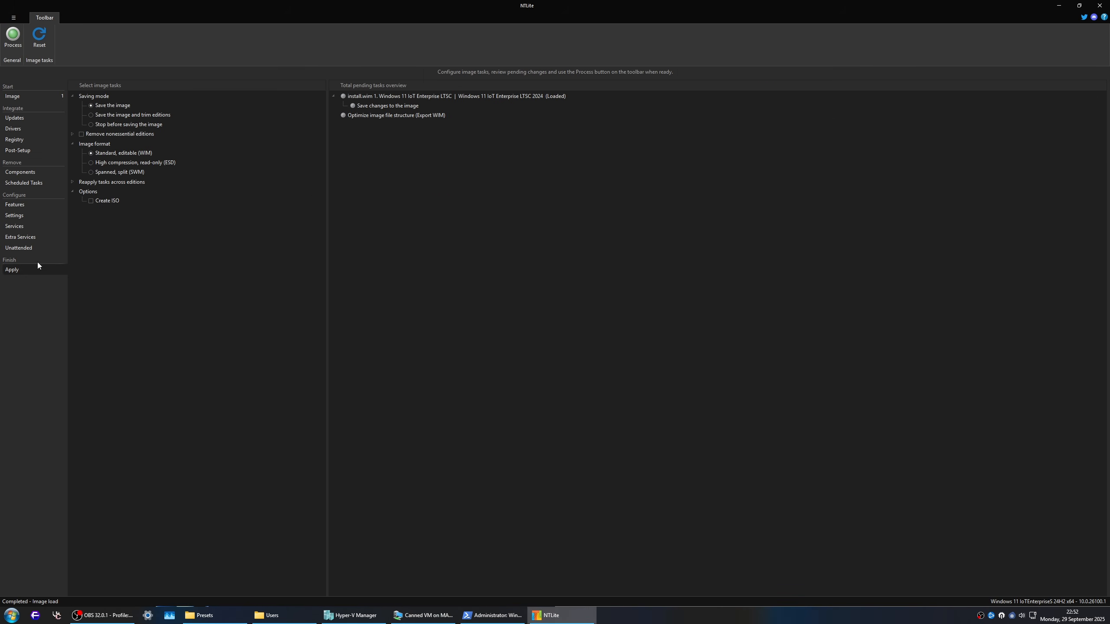
{"action": "left_click", "coordinate": [90, 201]}
Step: Switch to Canned VM, eject the Windows DVD from drive E: and close the virtual machine connection
{"action": "left_click", "coordinate": [423, 615]}
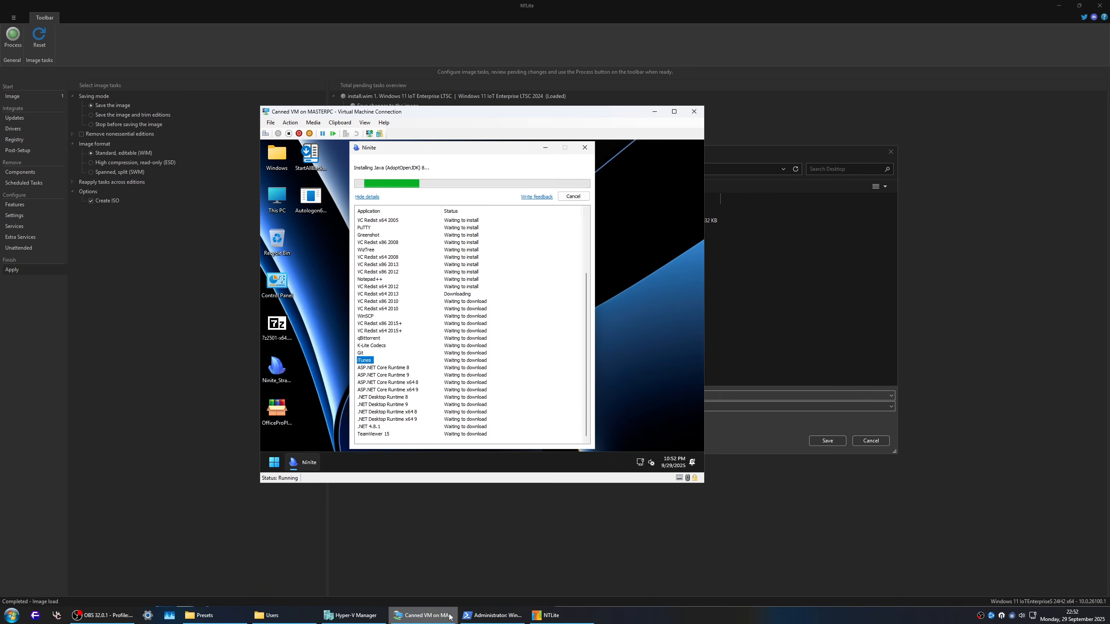
{"action": "left_click", "coordinate": [284, 207]}
{"action": "double_click", "coordinate": [285, 208]}
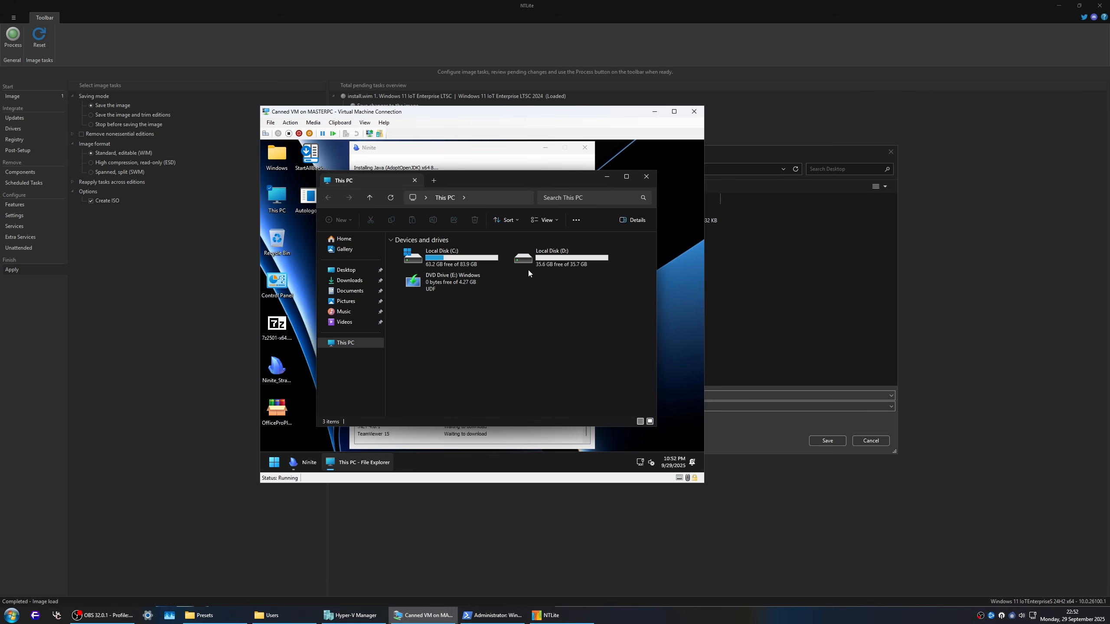
{"action": "right_click", "coordinate": [483, 280]}
{"action": "left_click", "coordinate": [508, 347]}
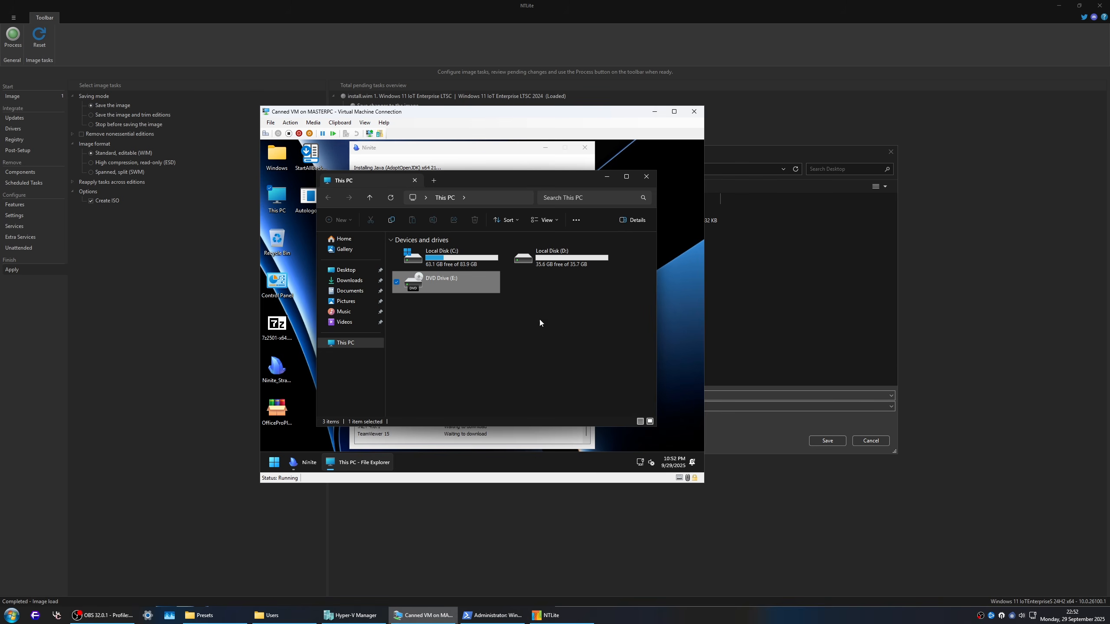
{"action": "left_click", "coordinate": [694, 111]}
Step: Overwrite the existing PublicRelease_26100.1 ISO on the Desktop, label it Windows and start processing the image
{"action": "double_click", "coordinate": [529, 220]}
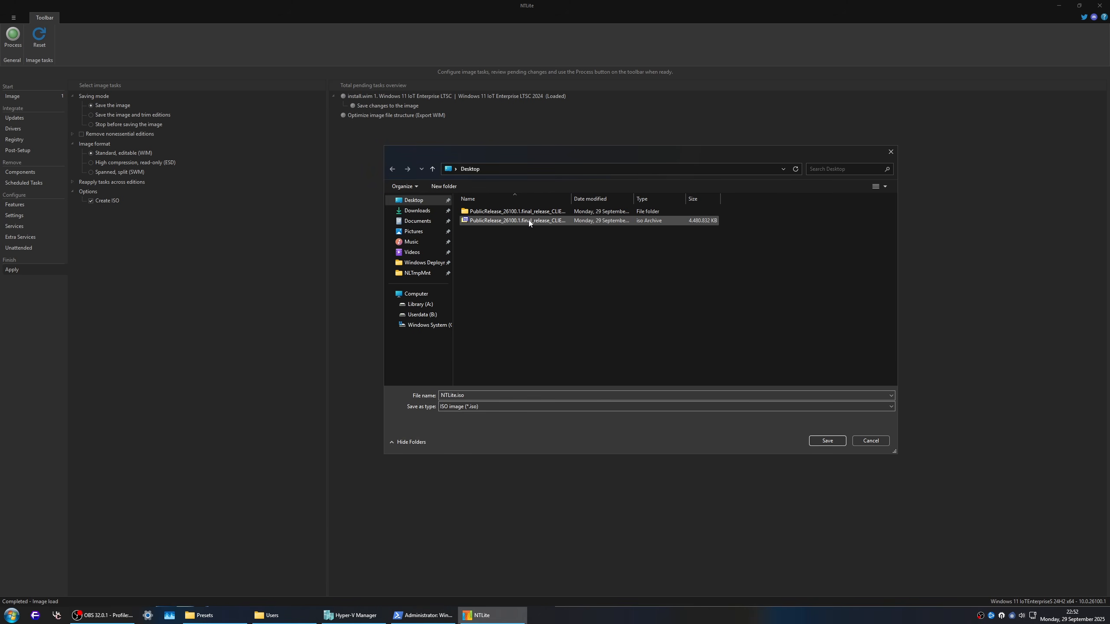
{"action": "left_click", "coordinate": [620, 311]}
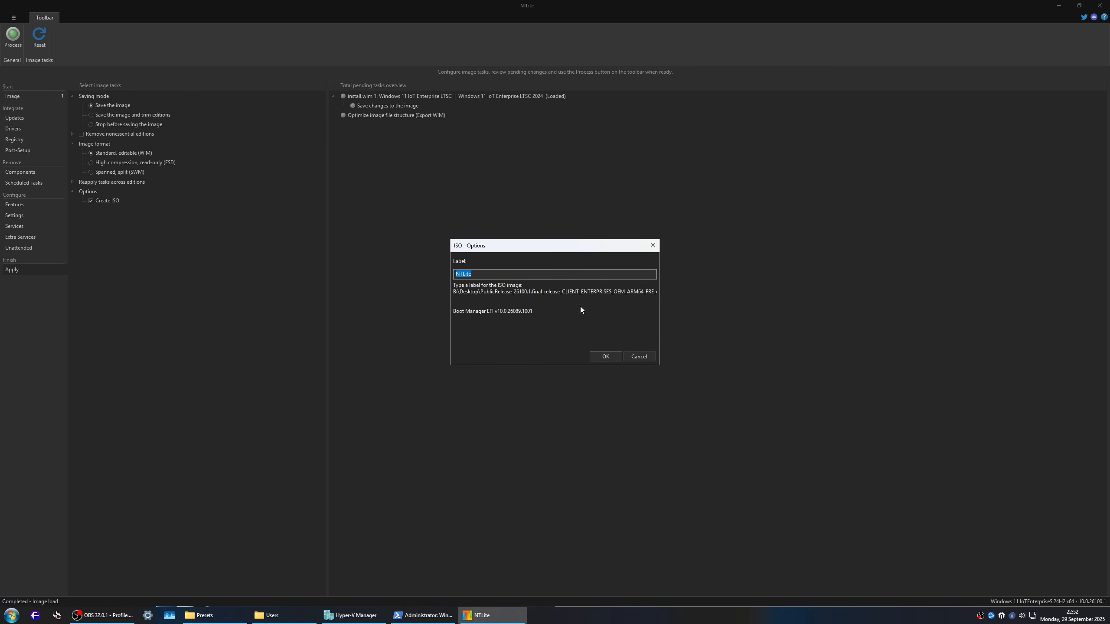
{"action": "type", "text": "Windows"}
{"action": "key", "text": "Return"}
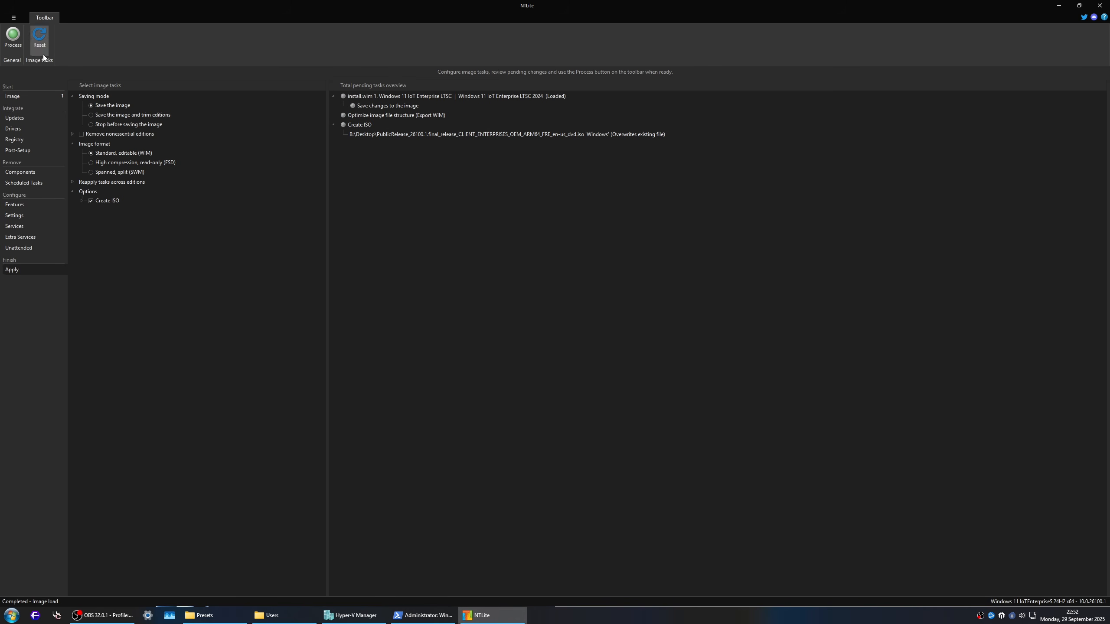
{"action": "left_click", "coordinate": [17, 48]}
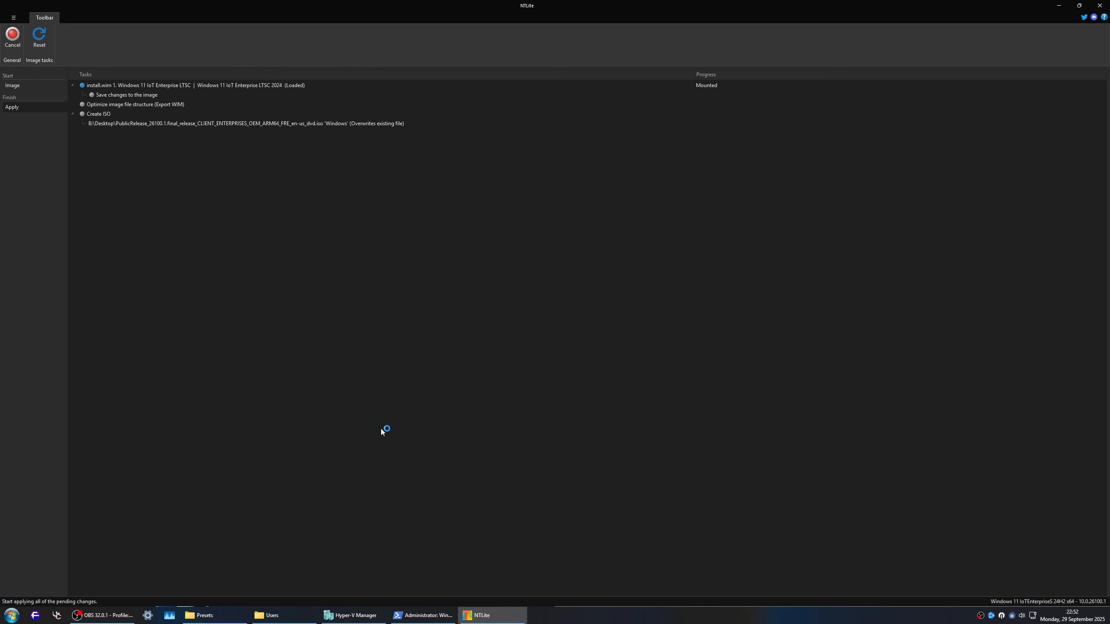
Step: Close the administrator PowerShell window and reconnect to Canned VM from Hyper-V Manager
{"action": "right_click", "coordinate": [413, 615]}
{"action": "left_click", "coordinate": [404, 585]}
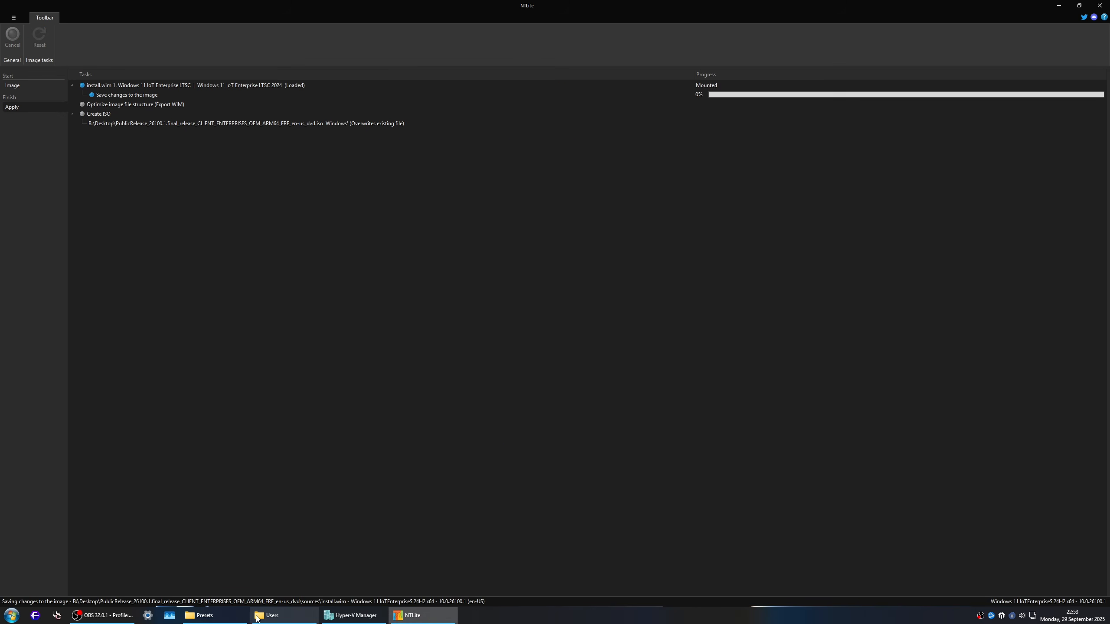
{"action": "left_click", "coordinate": [368, 616]}
{"action": "right_click", "coordinate": [208, 149]}
{"action": "left_click", "coordinate": [231, 151]}
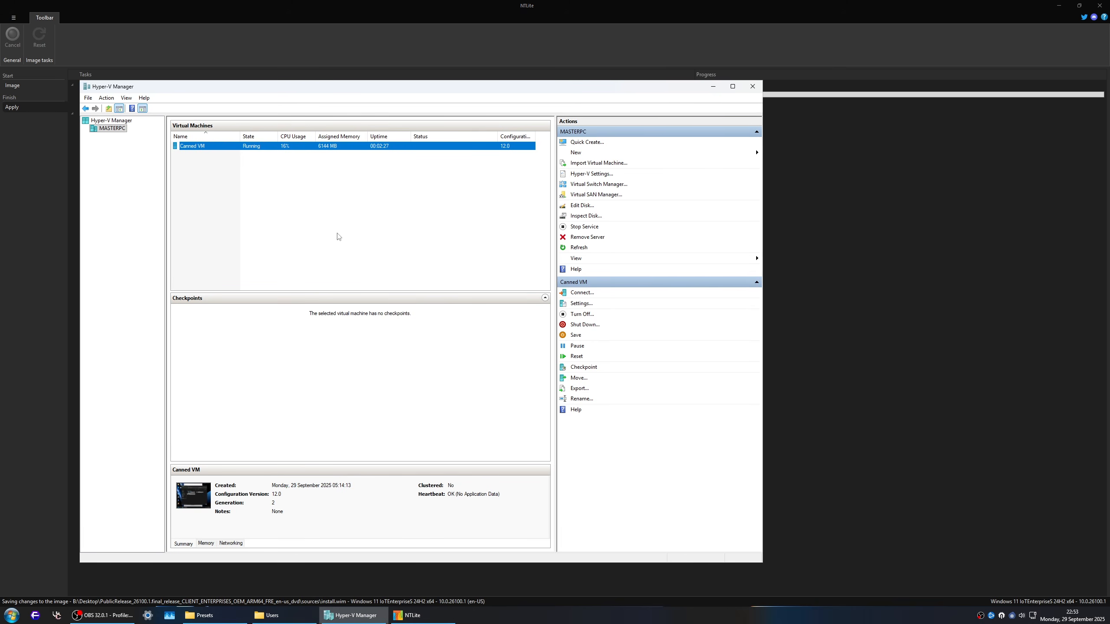
Step: Close the This PC window in the virtual machine and check the start of the Ninite installation list
{"action": "left_click", "coordinate": [477, 172]}
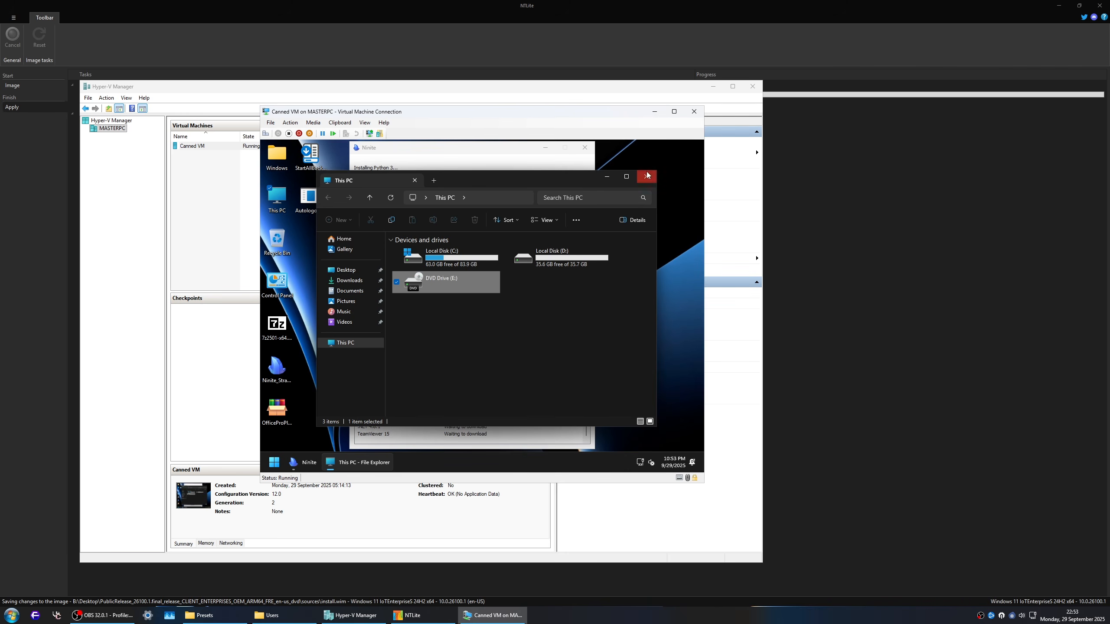
{"action": "left_click", "coordinate": [647, 175]}
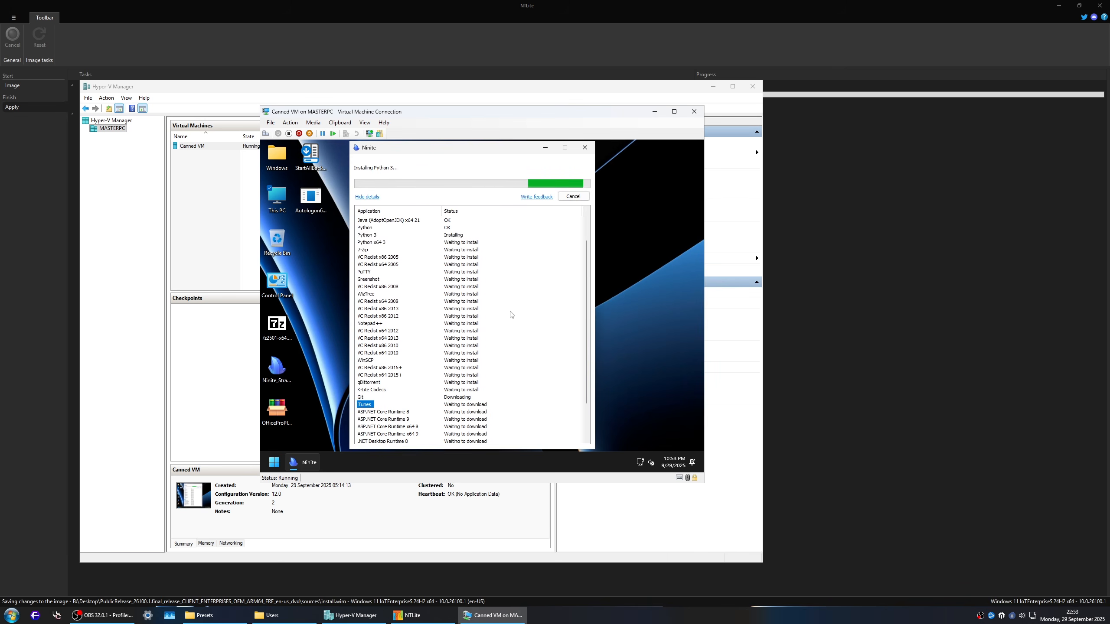
{"action": "scroll", "coordinate": [510, 315], "scroll_direction": "up", "scroll_amount": 2}
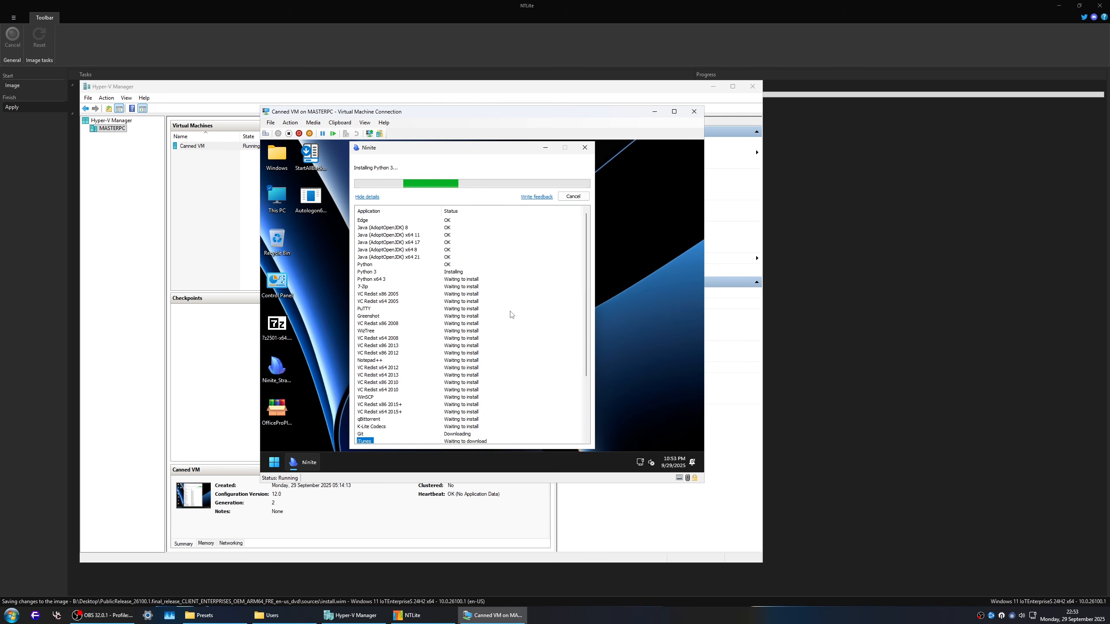
Step: Try to launch choco directly through the Run dialog in the virtual machine
{"action": "key", "text": "super+r"}
{"action": "type", "text": "choco"}
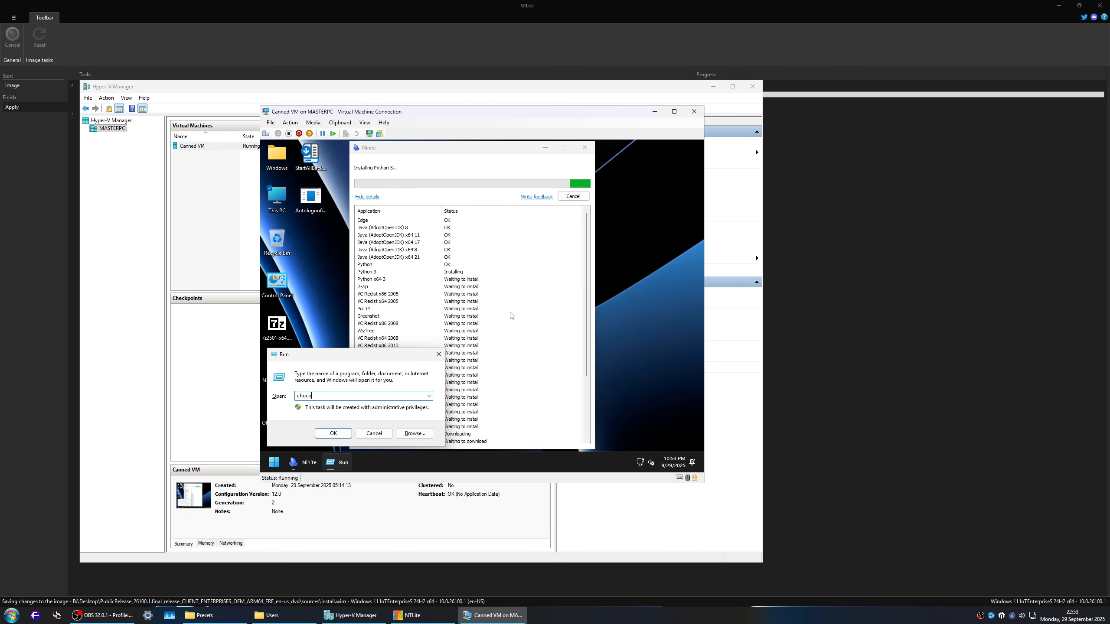
{"action": "key", "text": "Return"}
{"action": "key", "text": "Return"}
Step: Install Floorp with "choco install floorp" in an administrator cmd window, accept all scripts with A, and close the window once finished
{"action": "type", "text": "c"}
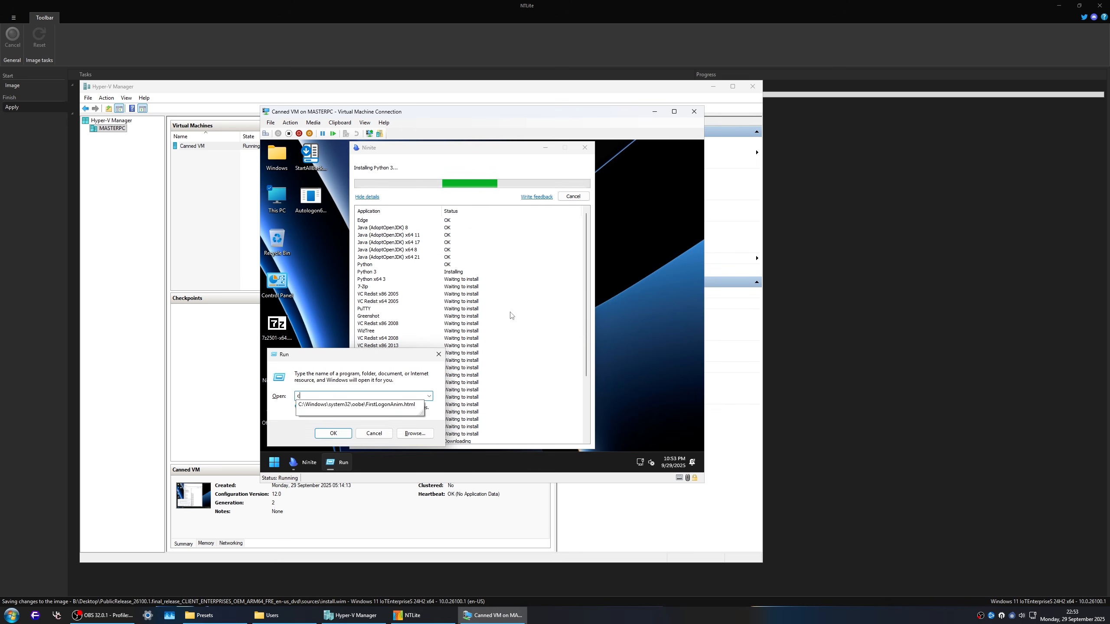
{"action": "type", "text": "md"}
{"action": "key", "text": "ctrl+shift+Return"}
{"action": "type", "text": "choco"}
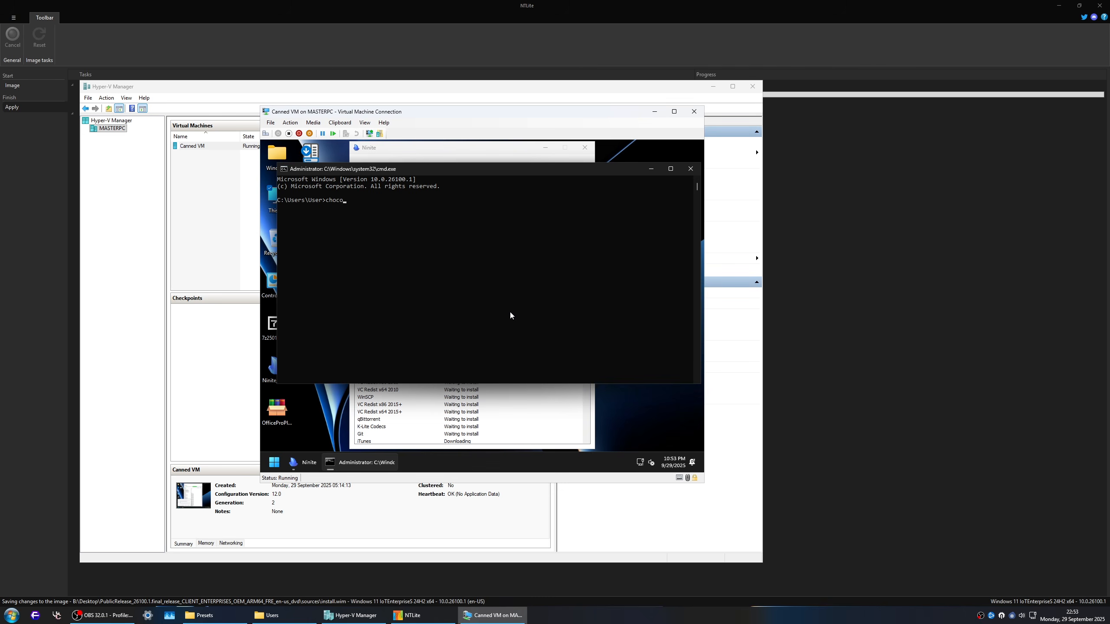
{"action": "type", "text": " install floorp"}
{"action": "key", "text": "Return"}
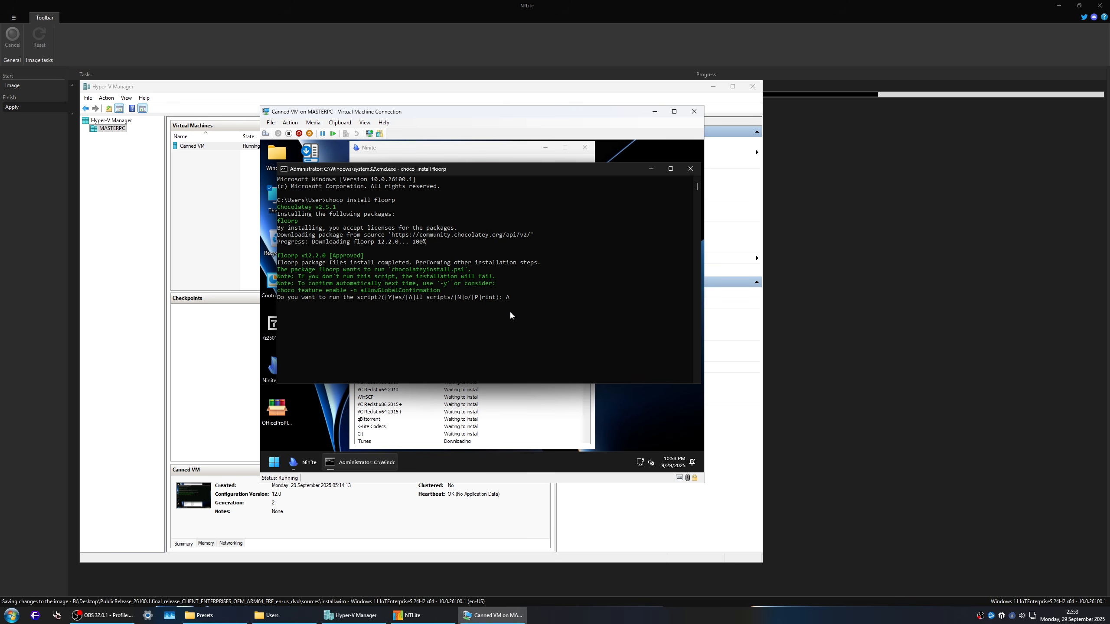
{"action": "key", "text": "Return"}
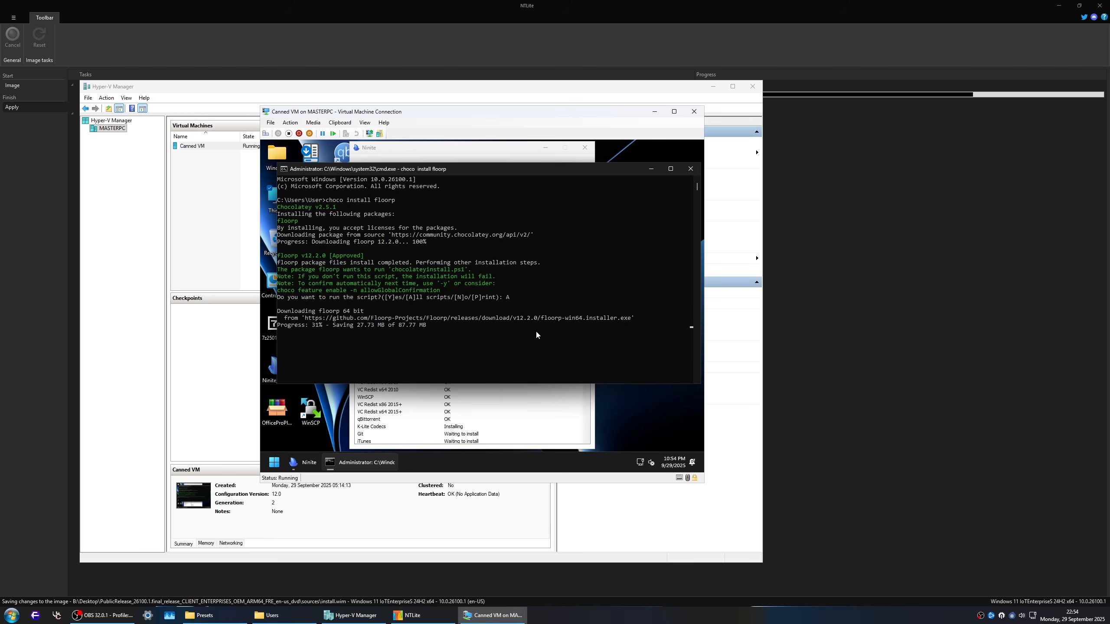
{"action": "left_click_drag", "start_coordinate": [439, 174], "coordinate": [427, 194]}
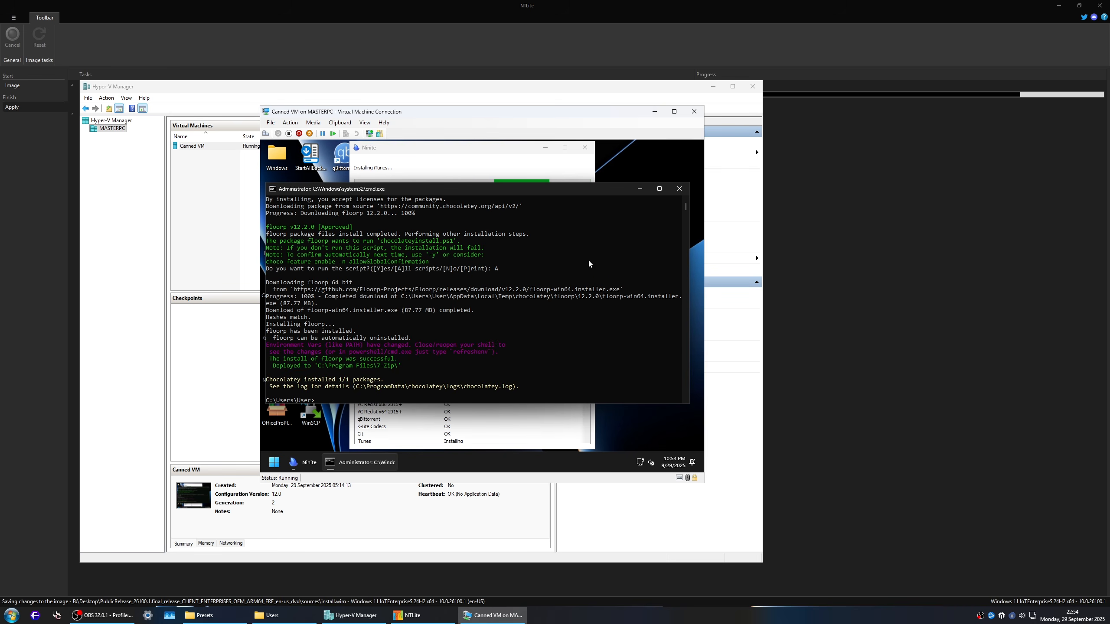
{"action": "left_click", "coordinate": [679, 189]}
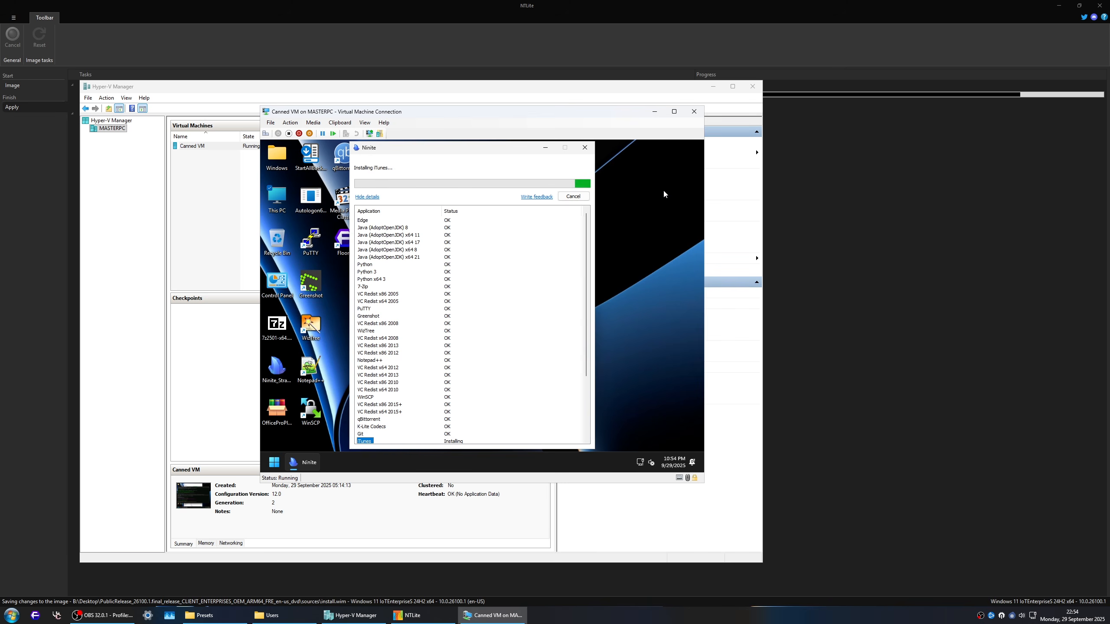
Step: Launch Floorp in the virtual machine and check its list of preinstalled extensions
{"action": "double_click", "coordinate": [343, 247]}
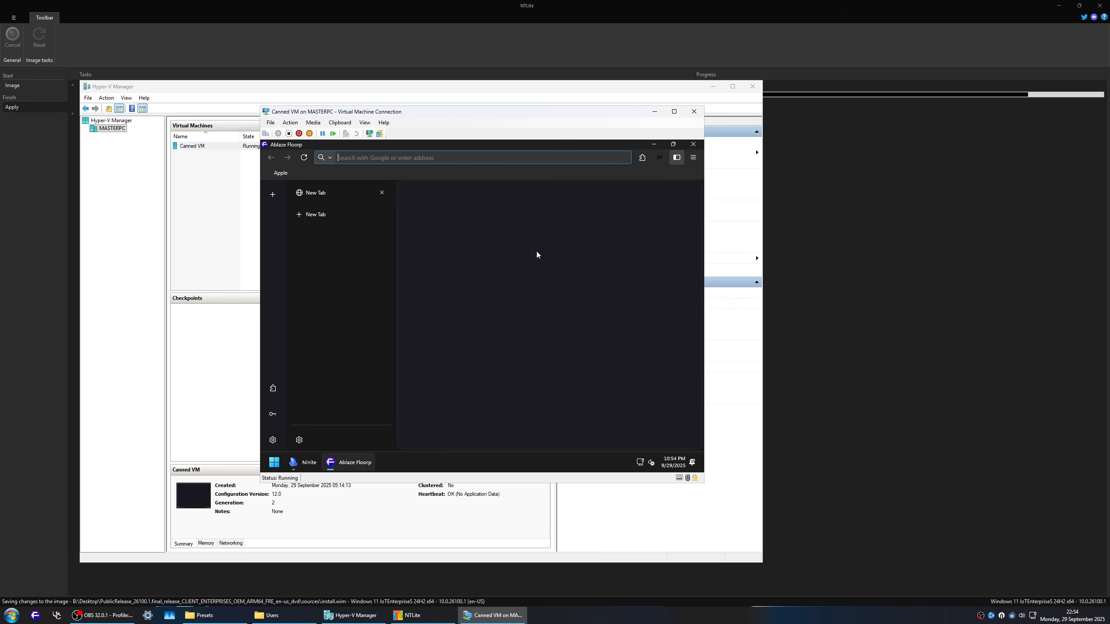
{"action": "left_click", "coordinate": [642, 157]}
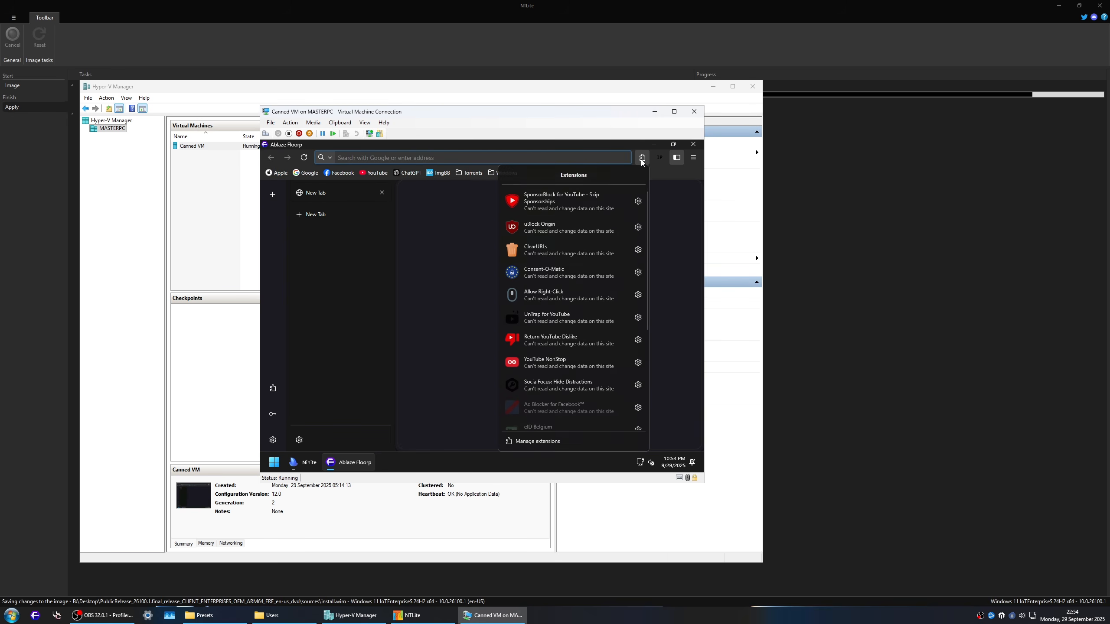
{"action": "left_click", "coordinate": [423, 260]}
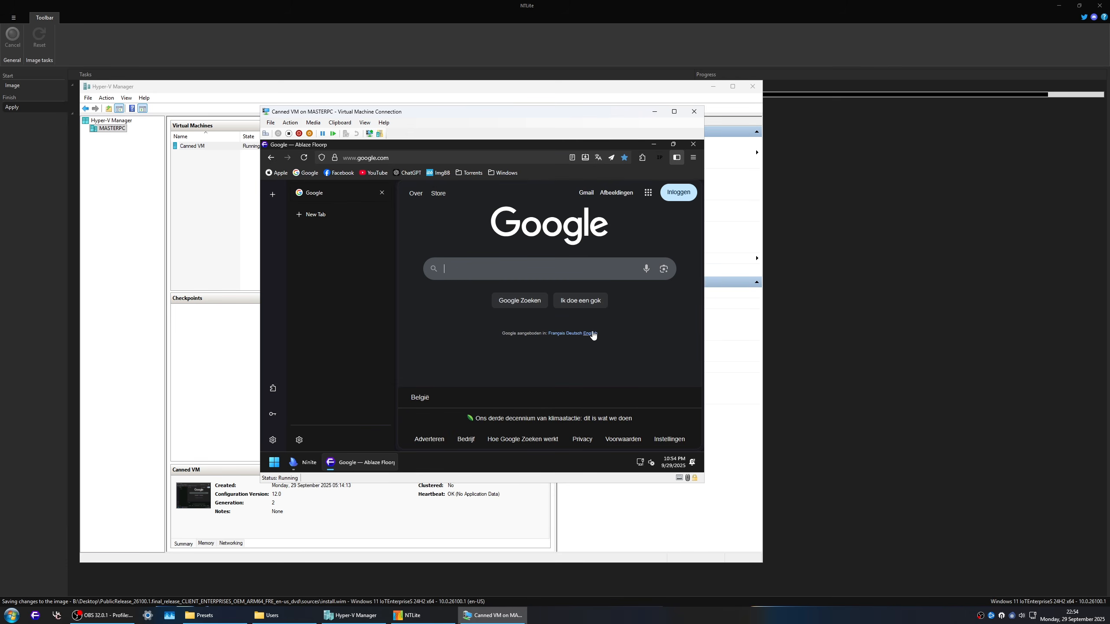
Step: Search Google for "Donald Trump news" in Floorp and look through the results
{"action": "left_click", "coordinate": [479, 263]}
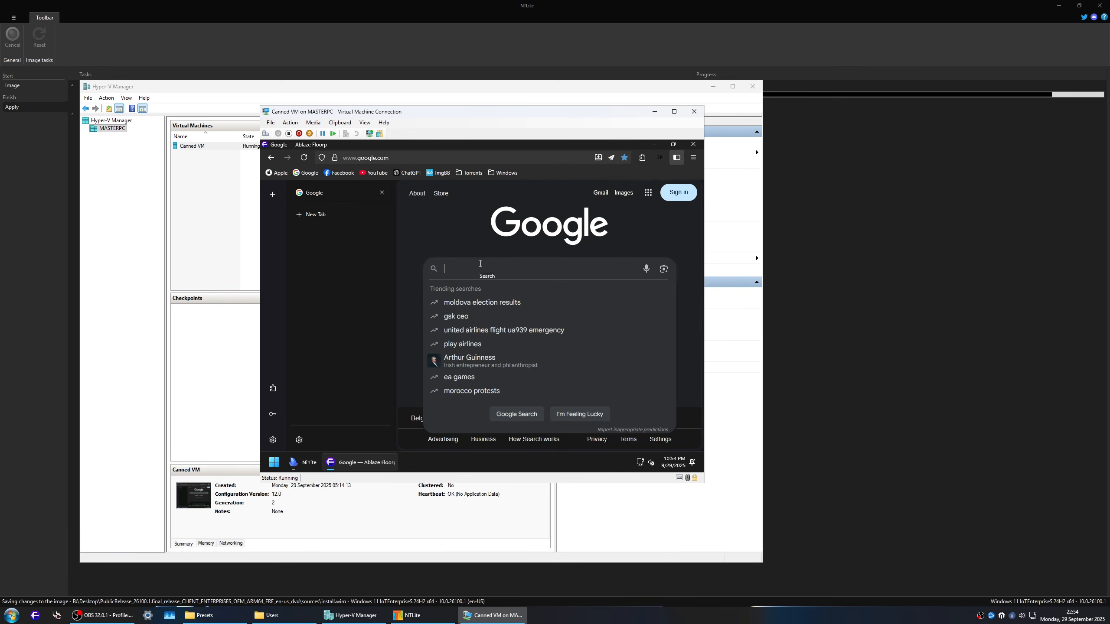
{"action": "type", "text": "Donqld"}
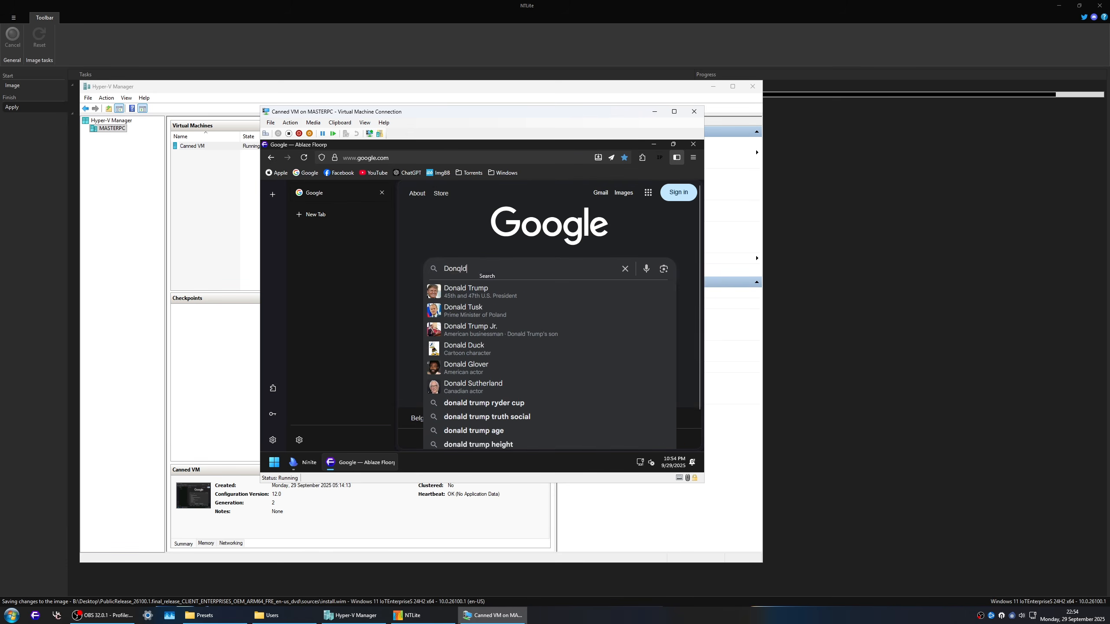
{"action": "key", "text": "BackSpace"}
{"action": "key", "text": "BackSpace"}
{"action": "key", "text": "BackSpace"}
{"action": "key", "text": "BackSpace"}
{"action": "type", "text": "ald D"}
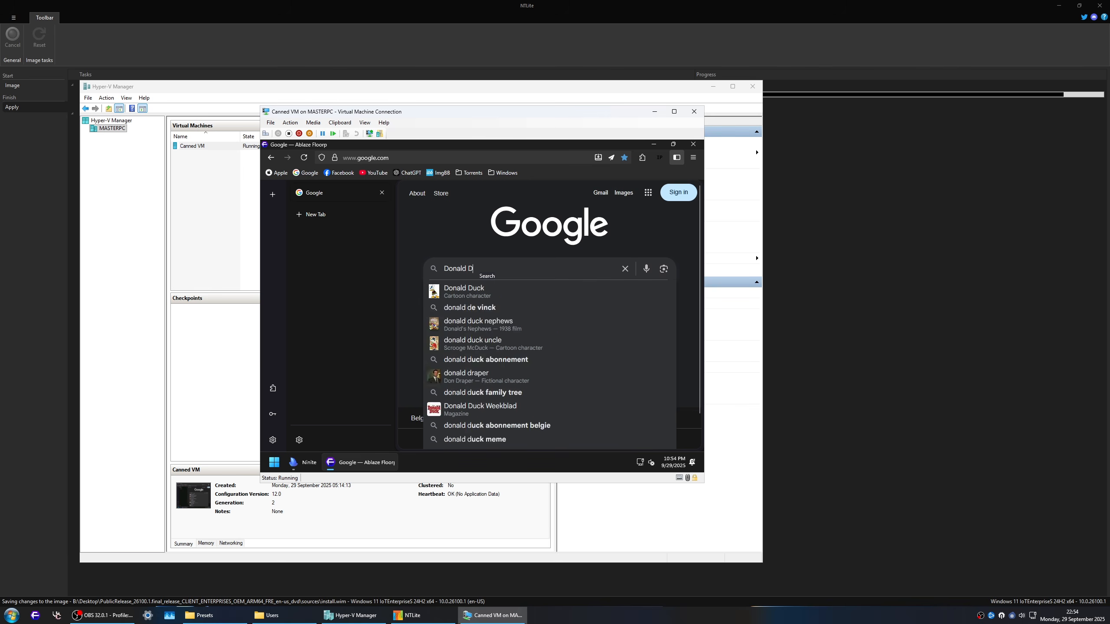
{"action": "key", "text": "BackSpace"}
{"action": "type", "text": "Trump"}
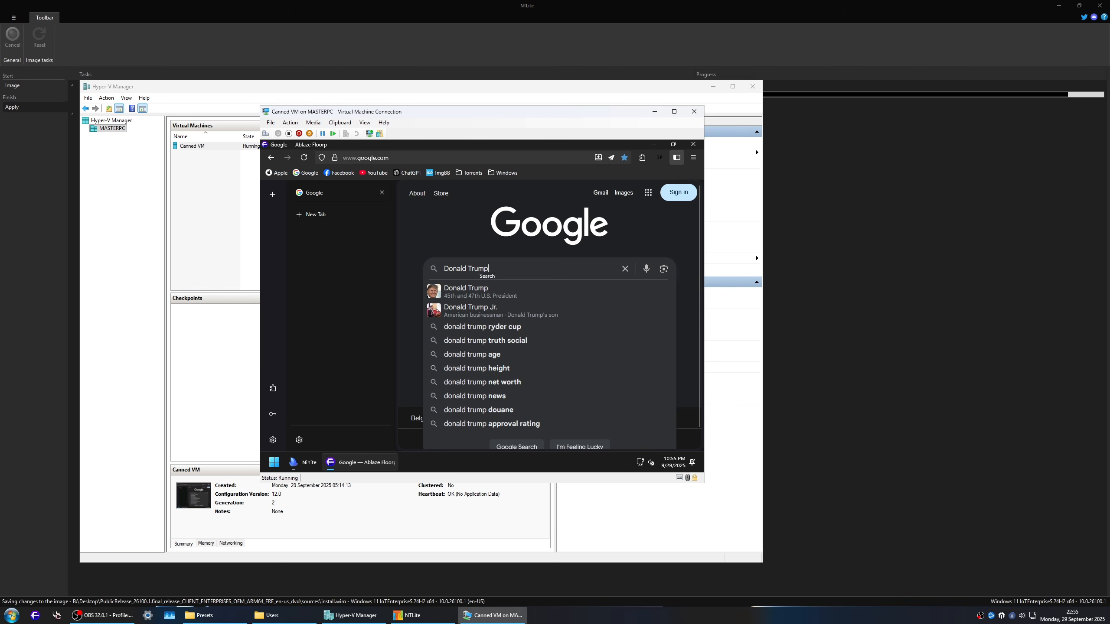
{"action": "type", "text": "n"}
{"action": "key", "text": "BackSpace"}
{"action": "type", "text": "news"}
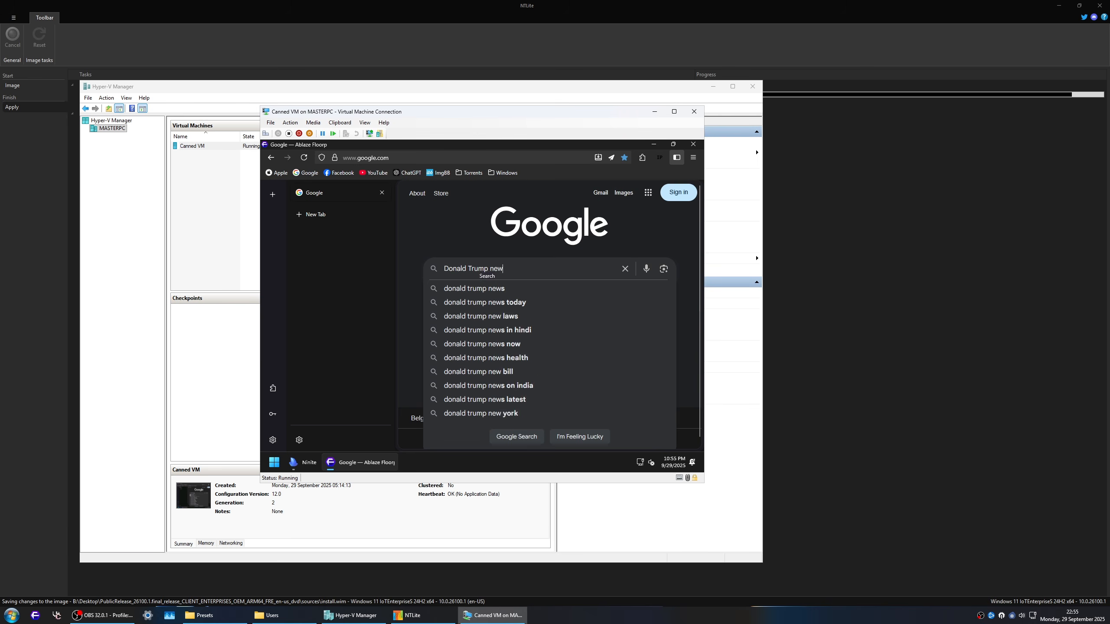
{"action": "key", "text": "Return"}
{"action": "scroll", "coordinate": [573, 324], "scroll_direction": "down", "scroll_amount": 5}
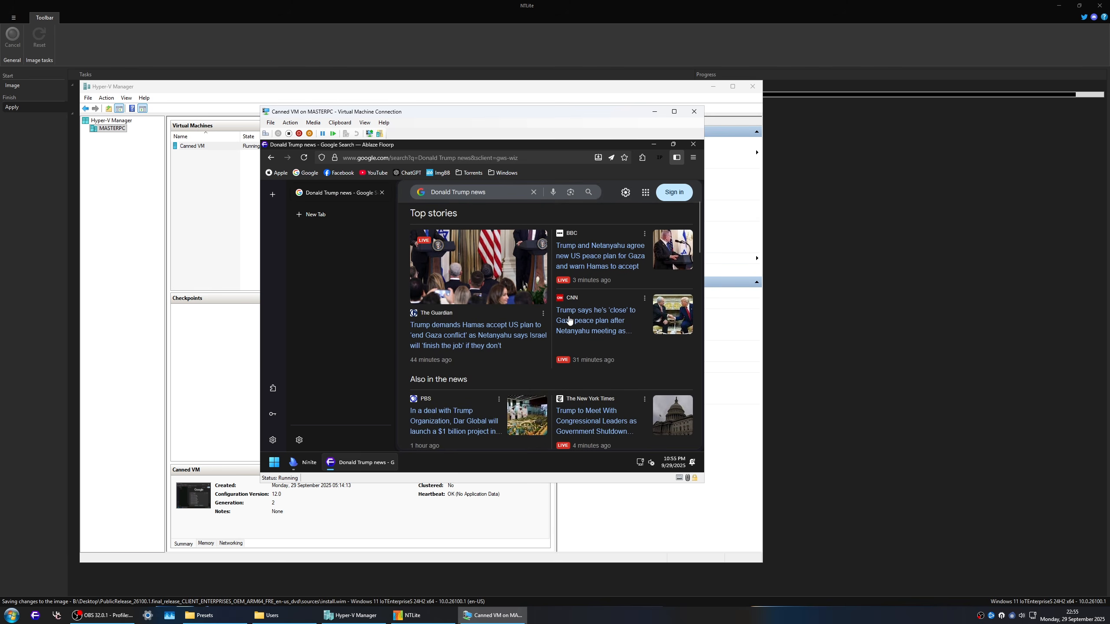
{"action": "scroll", "coordinate": [625, 352], "scroll_direction": "down", "scroll_amount": 3}
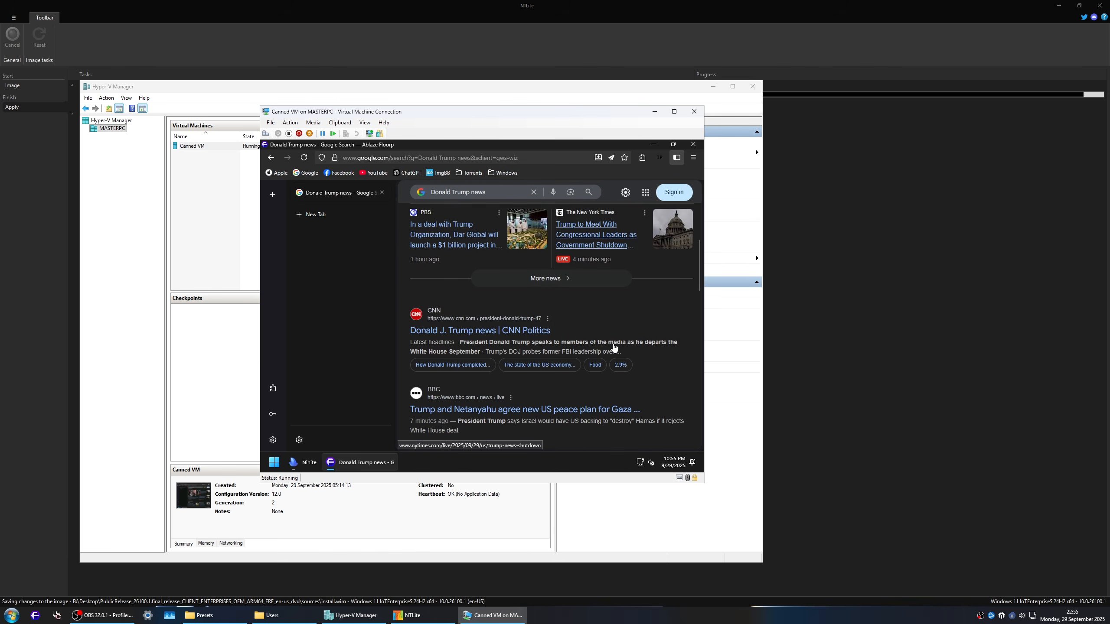
Step: Open the CNN Politics result for Donald J. Trump news and check the page for ads
{"action": "left_click", "coordinate": [532, 322]}
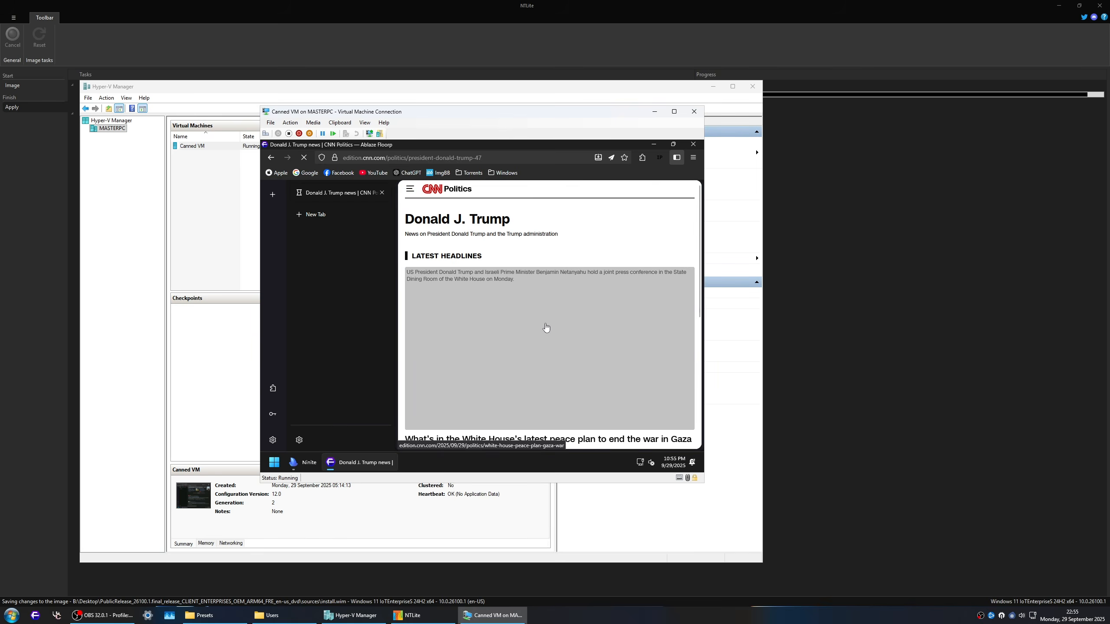
{"action": "scroll", "coordinate": [545, 327], "scroll_direction": "down", "scroll_amount": 8}
{"action": "scroll", "coordinate": [593, 335], "scroll_direction": "down", "scroll_amount": 15}
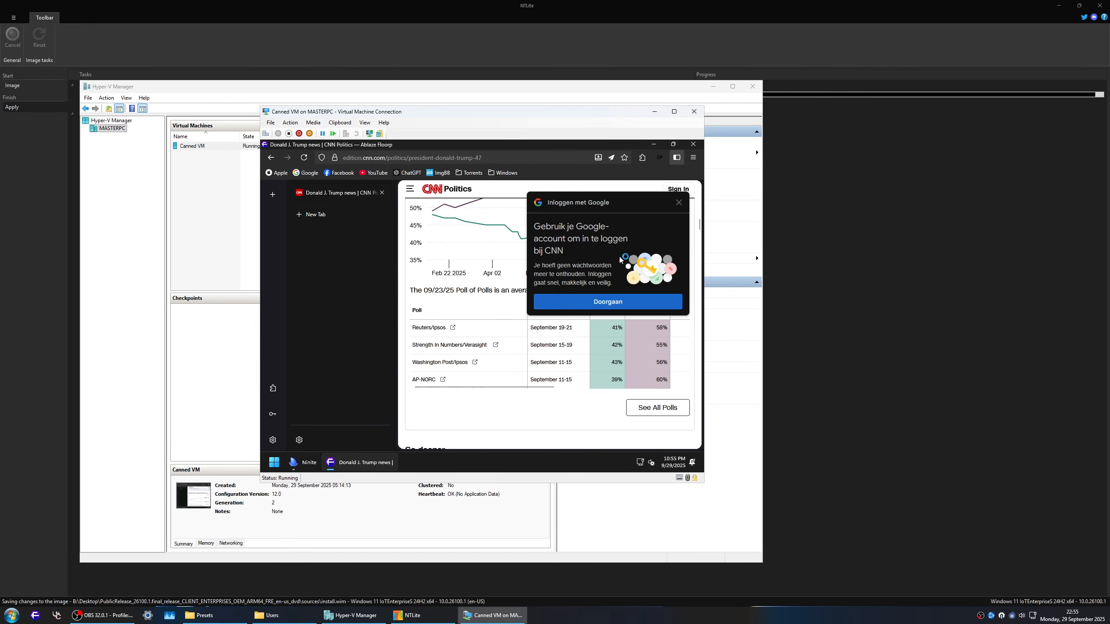
{"action": "scroll", "coordinate": [612, 359], "scroll_direction": "down", "scroll_amount": 8}
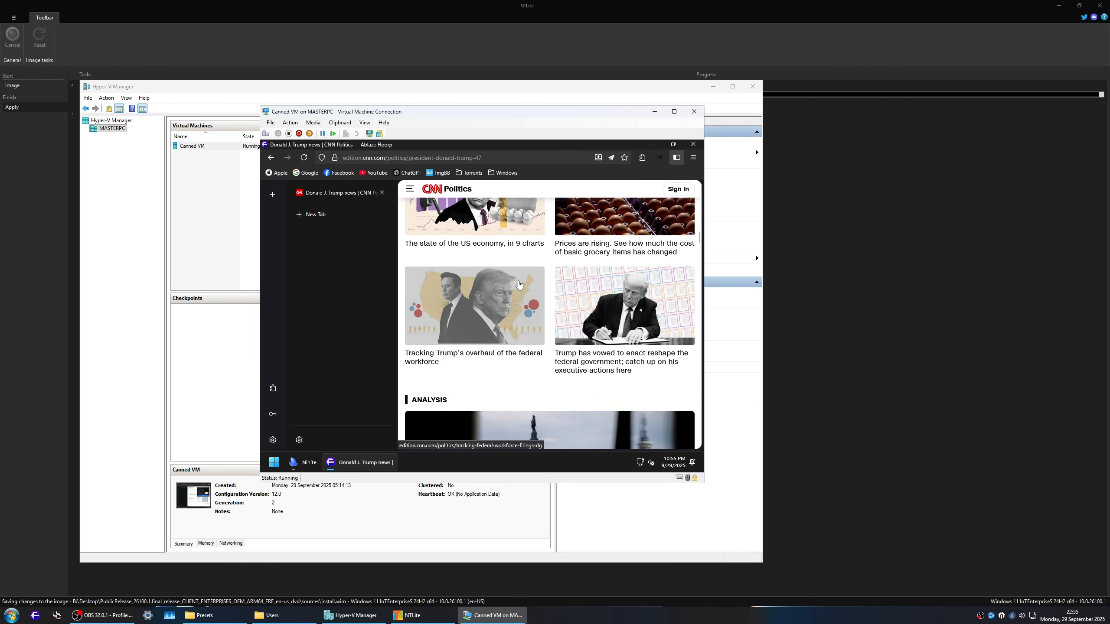
{"action": "scroll", "coordinate": [533, 292], "scroll_direction": "down", "scroll_amount": 5}
{"action": "scroll", "coordinate": [498, 280], "scroll_direction": "down", "scroll_amount": 5}
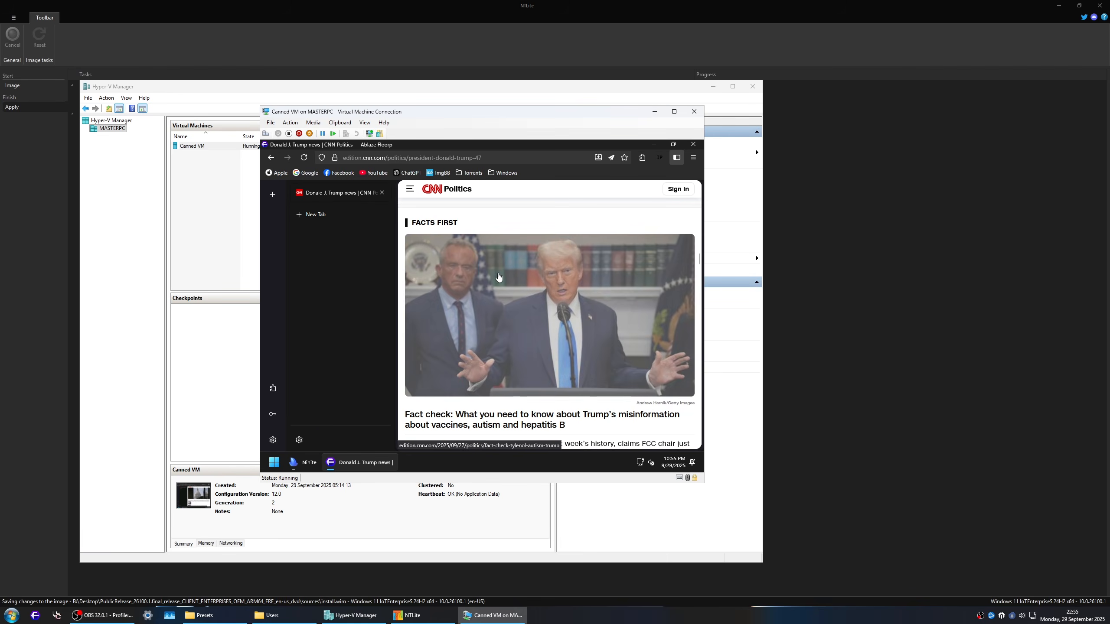
Step: Go to raider.io in Floorp and look through its home page
{"action": "left_click", "coordinate": [491, 157]}
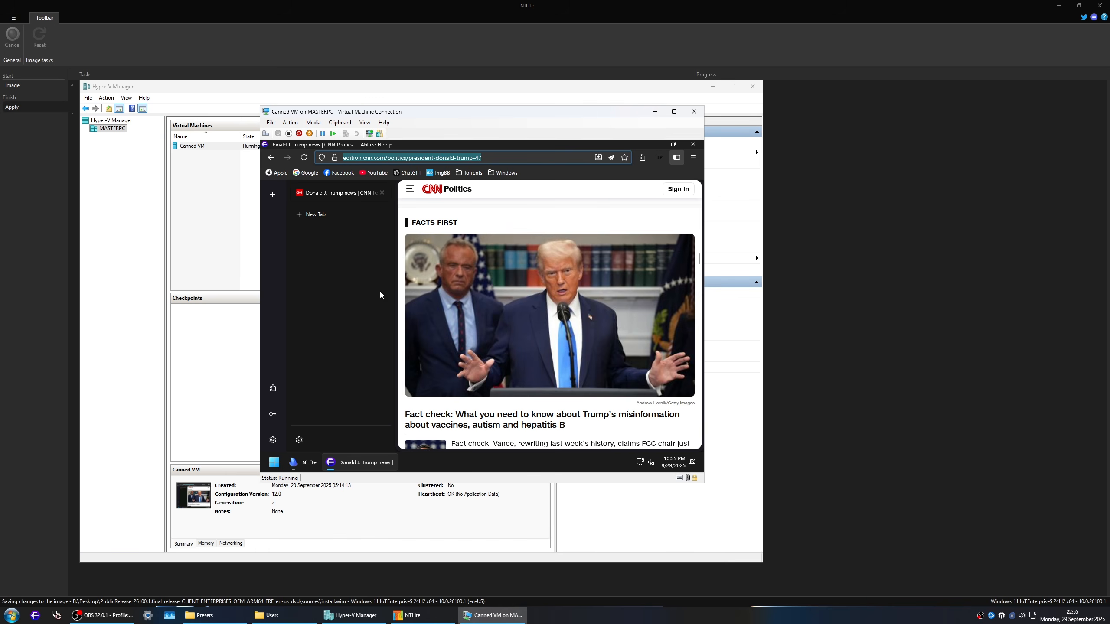
{"action": "type", "text": "raider.io"}
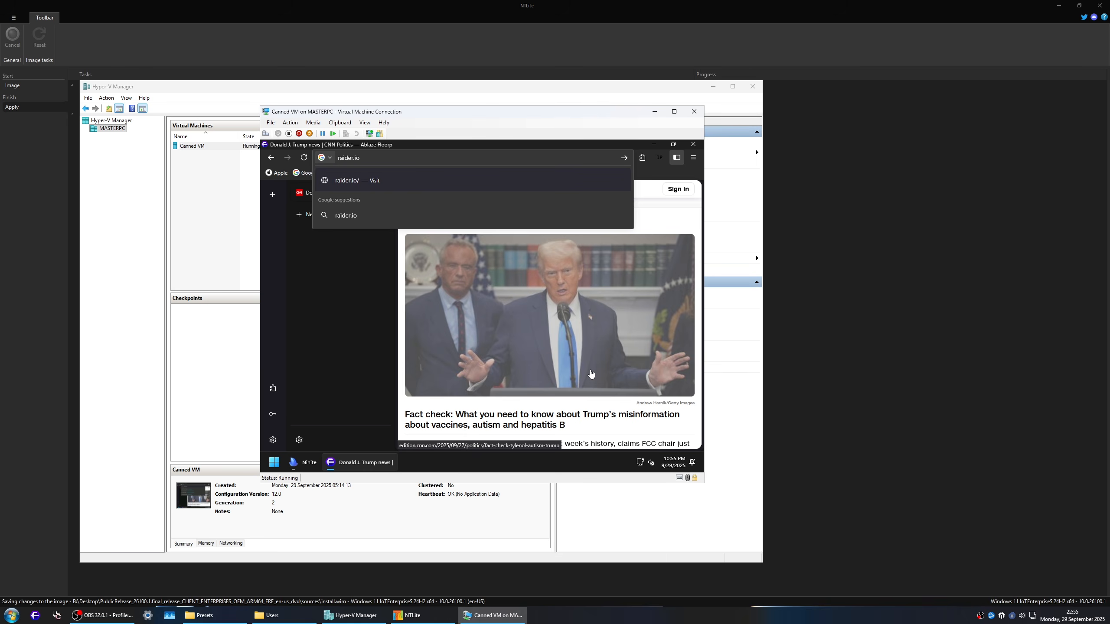
{"action": "key", "text": "Return"}
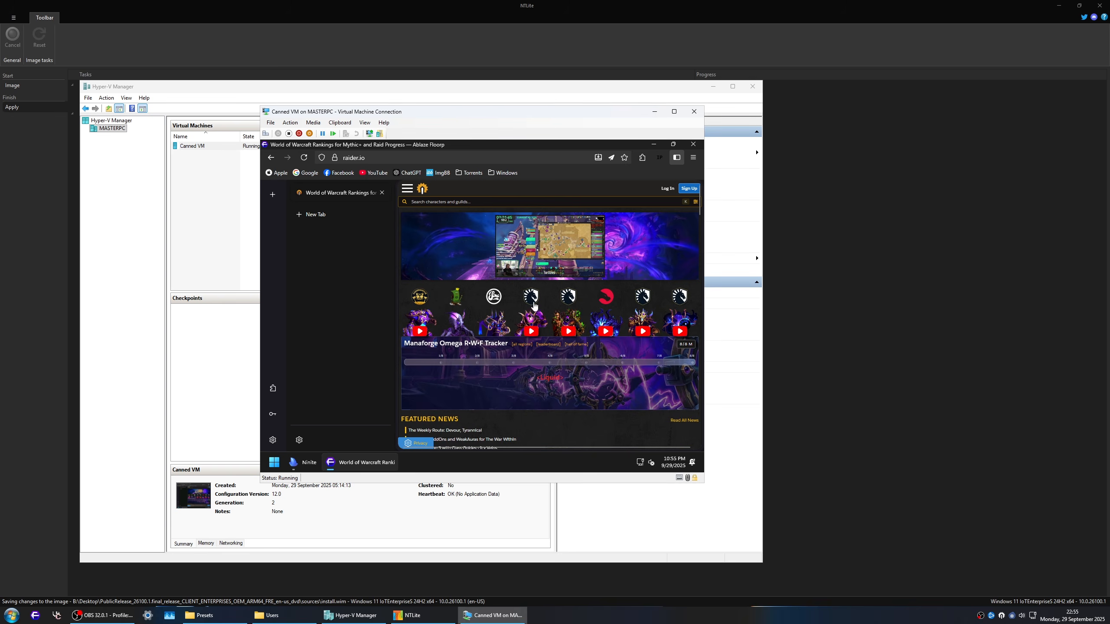
{"action": "scroll", "coordinate": [534, 306], "scroll_direction": "down", "scroll_amount": 15}
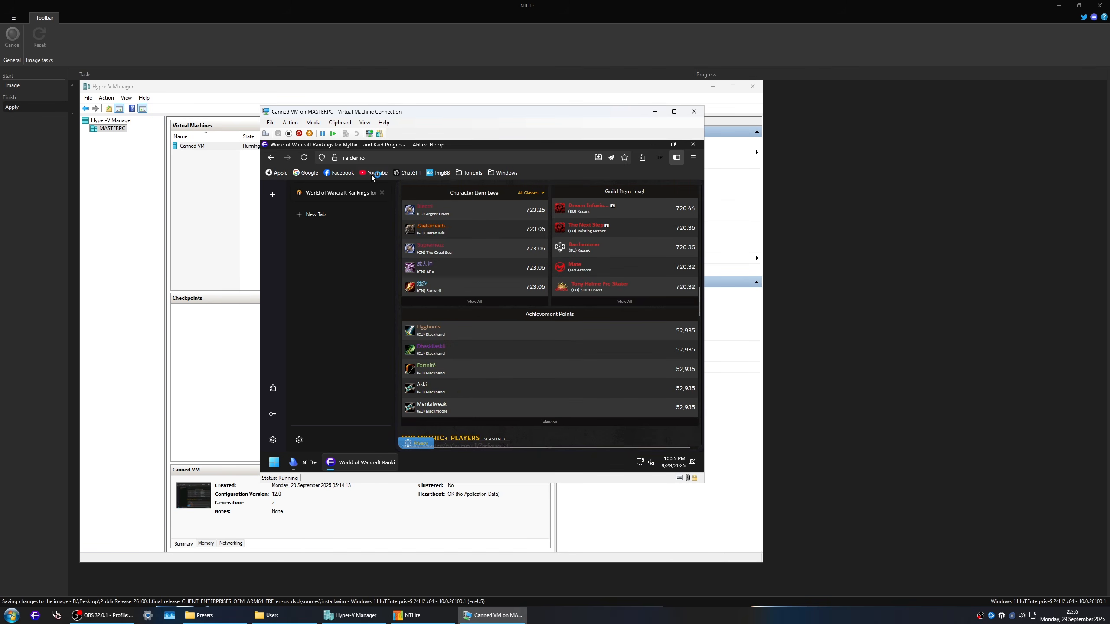
Step: Open the bookmarked YouTube site and accept all cookies
{"action": "left_click", "coordinate": [372, 175]}
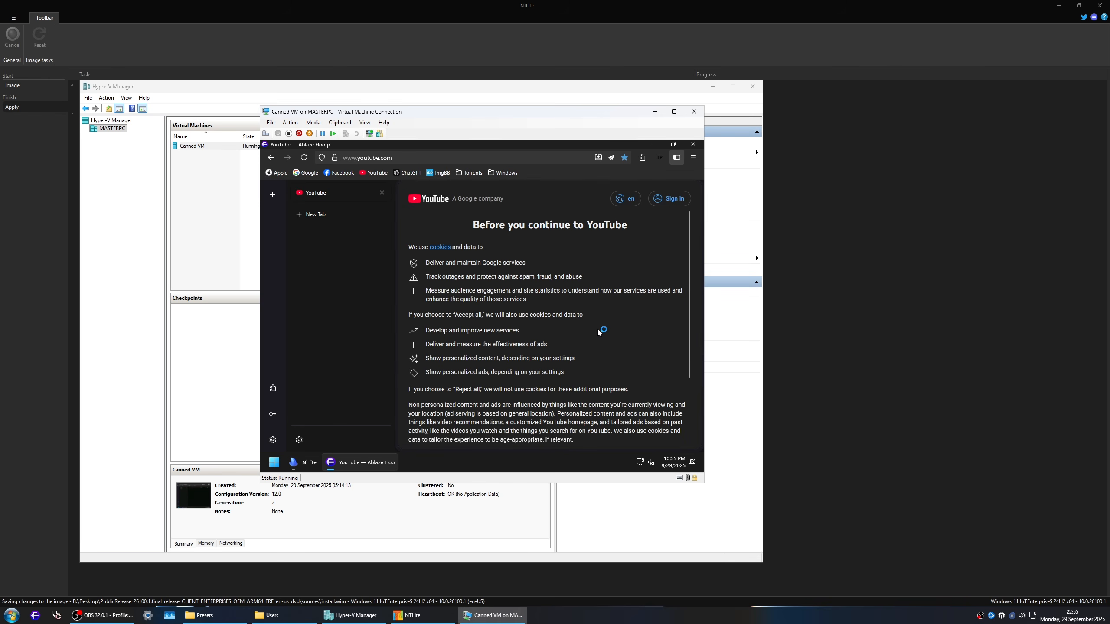
{"action": "scroll", "coordinate": [599, 330], "scroll_direction": "down", "scroll_amount": 3}
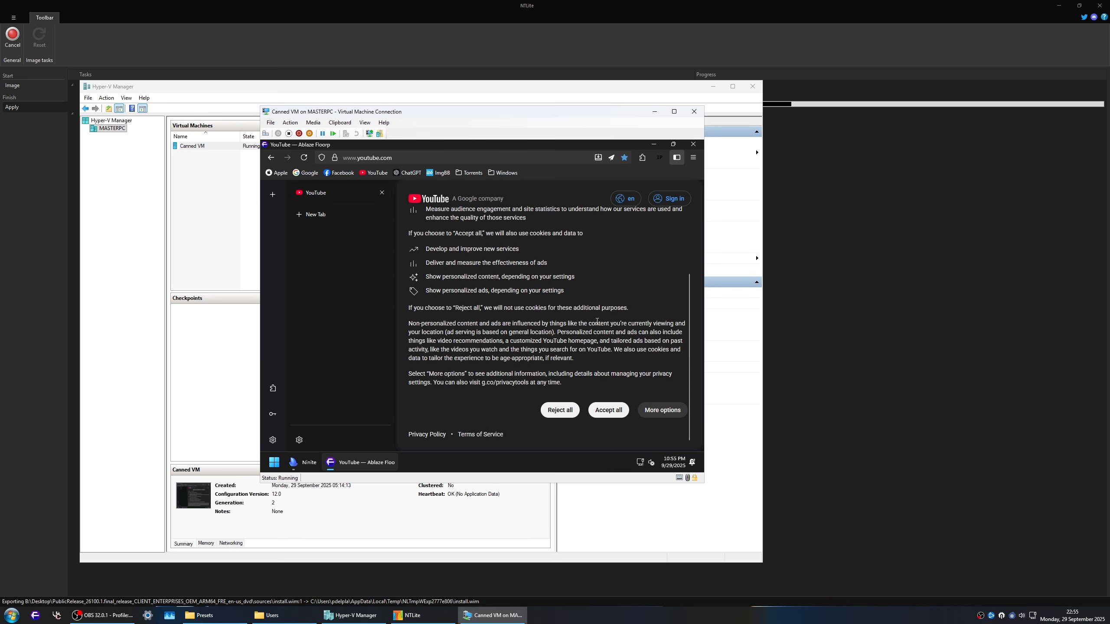
{"action": "left_click", "coordinate": [604, 415]}
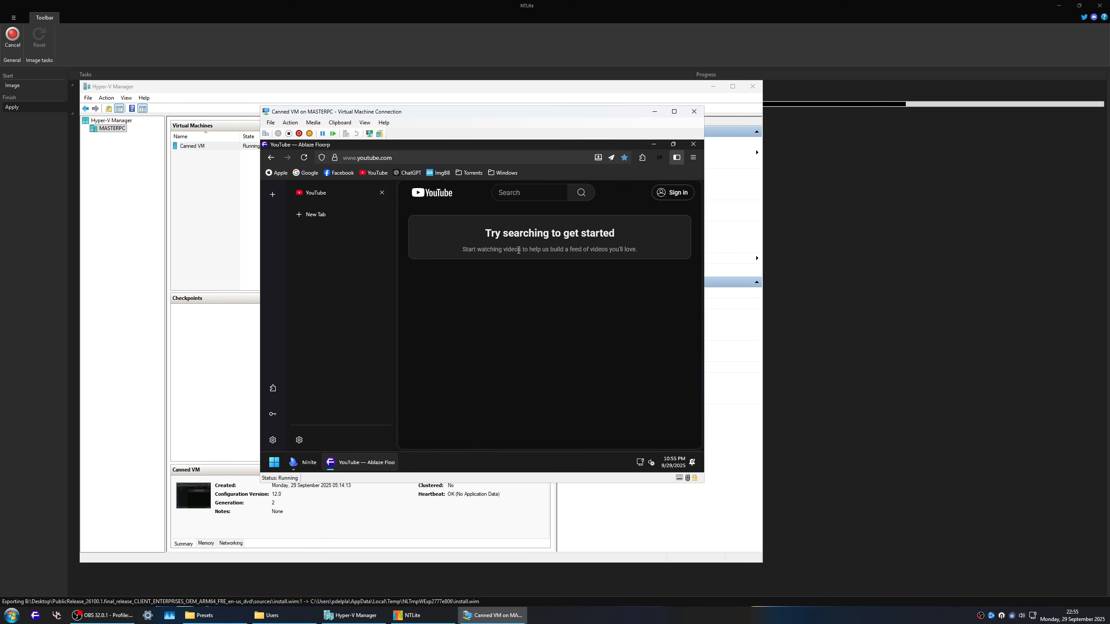
Step: Open the Download Windows bookmark from the Windows folder, go to the MAS home page and look through it
{"action": "left_click", "coordinate": [502, 173]}
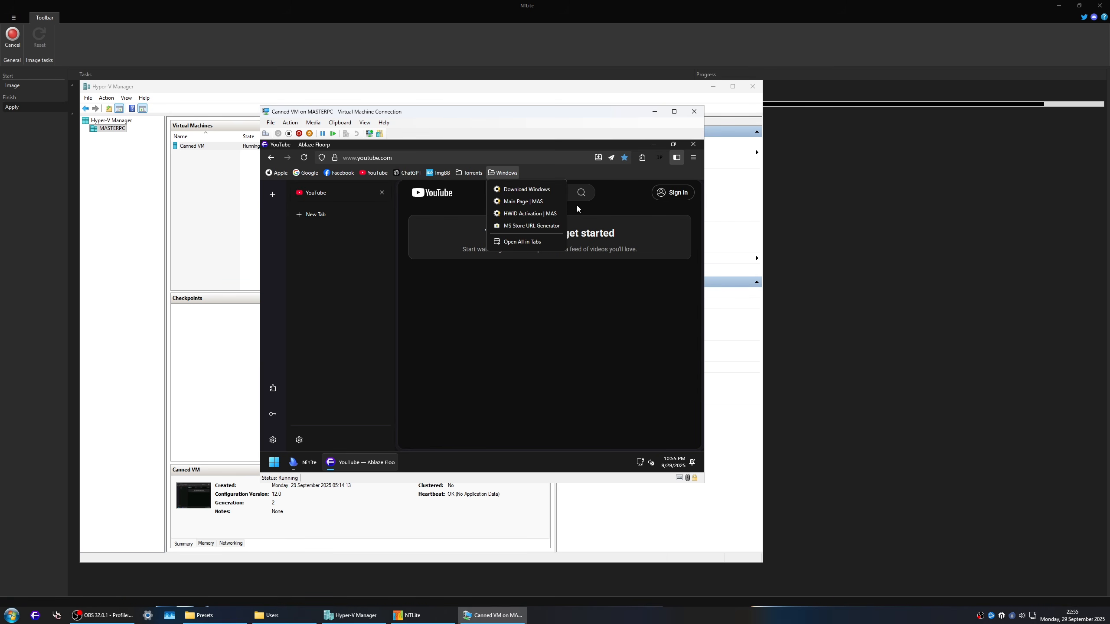
{"action": "left_click", "coordinate": [525, 190]}
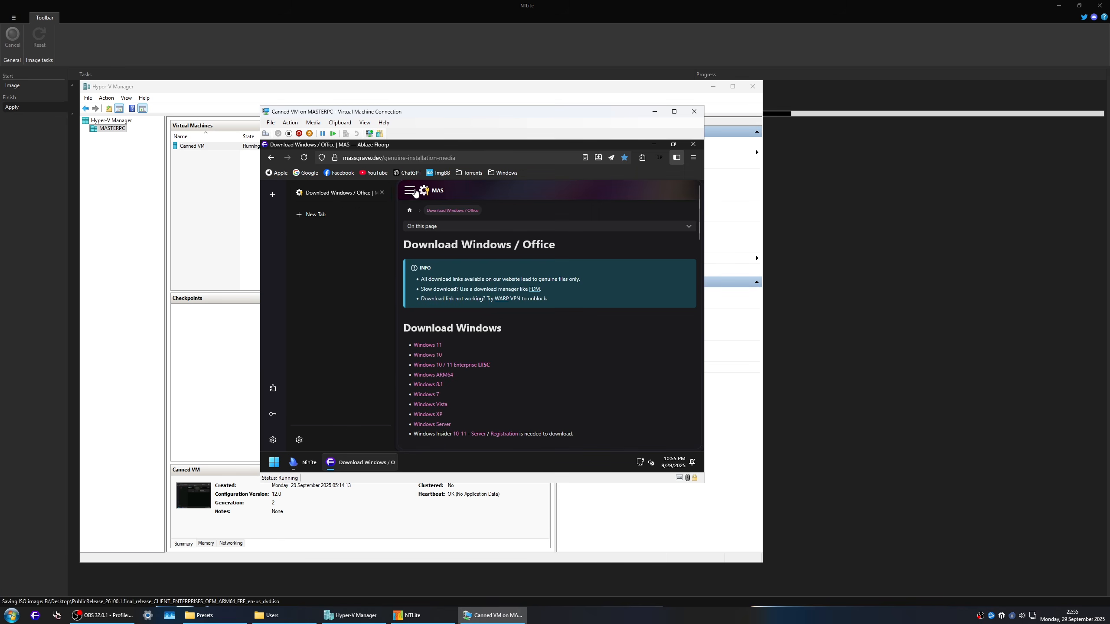
{"action": "left_click", "coordinate": [438, 191]}
{"action": "scroll", "coordinate": [615, 372], "scroll_direction": "down", "scroll_amount": 15}
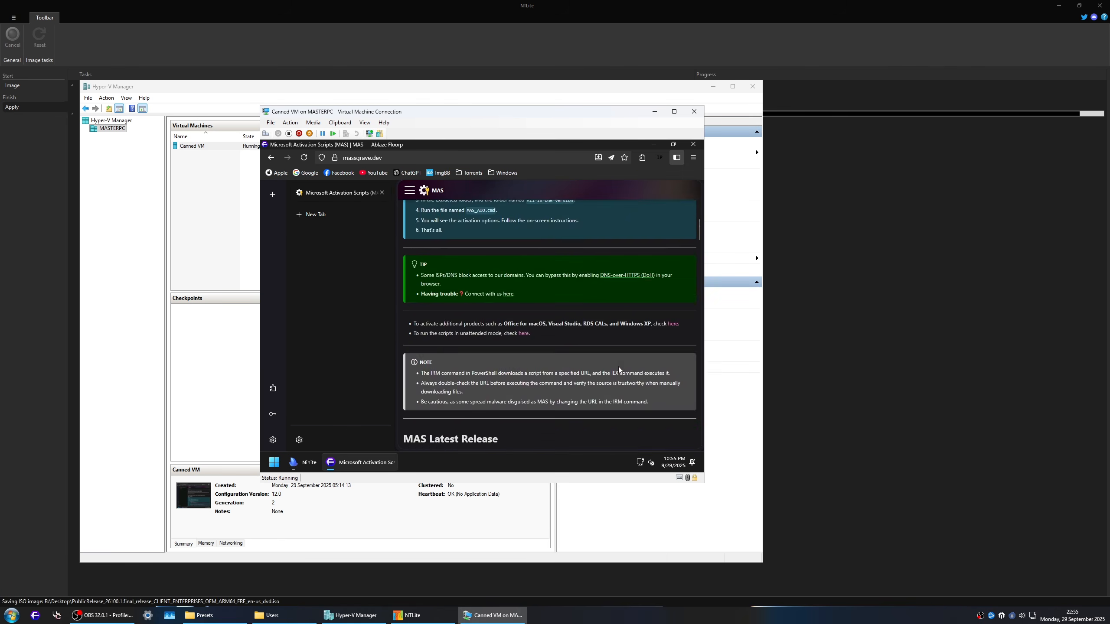
{"action": "scroll", "coordinate": [619, 370], "scroll_direction": "down", "scroll_amount": 5}
{"action": "scroll", "coordinate": [618, 366], "scroll_direction": "up", "scroll_amount": 2}
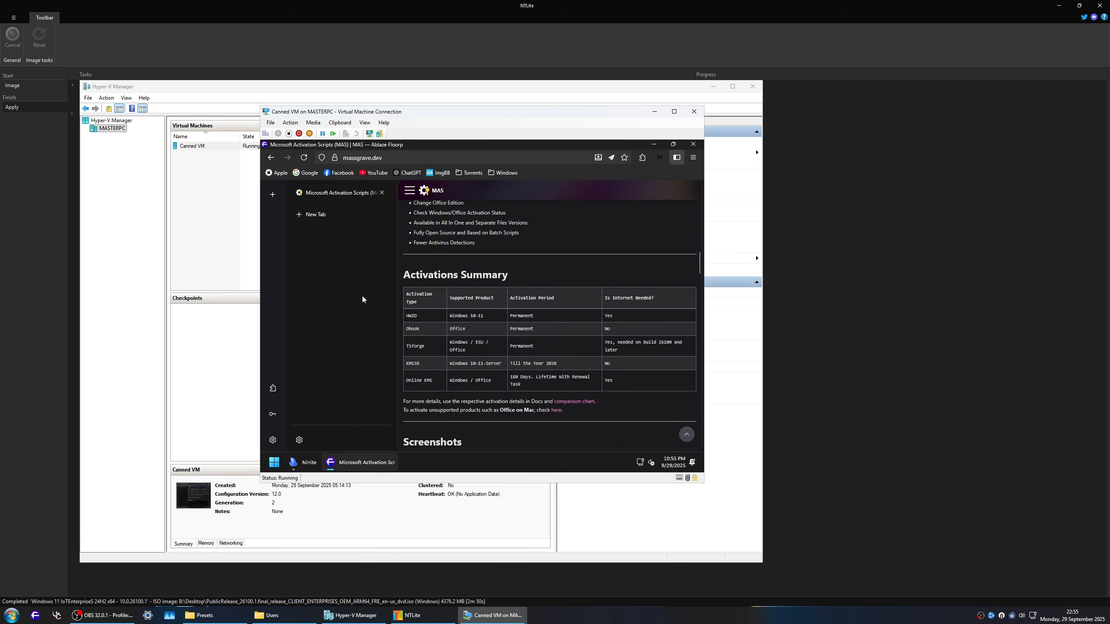
{"action": "scroll", "coordinate": [509, 358], "scroll_direction": "down", "scroll_amount": 8}
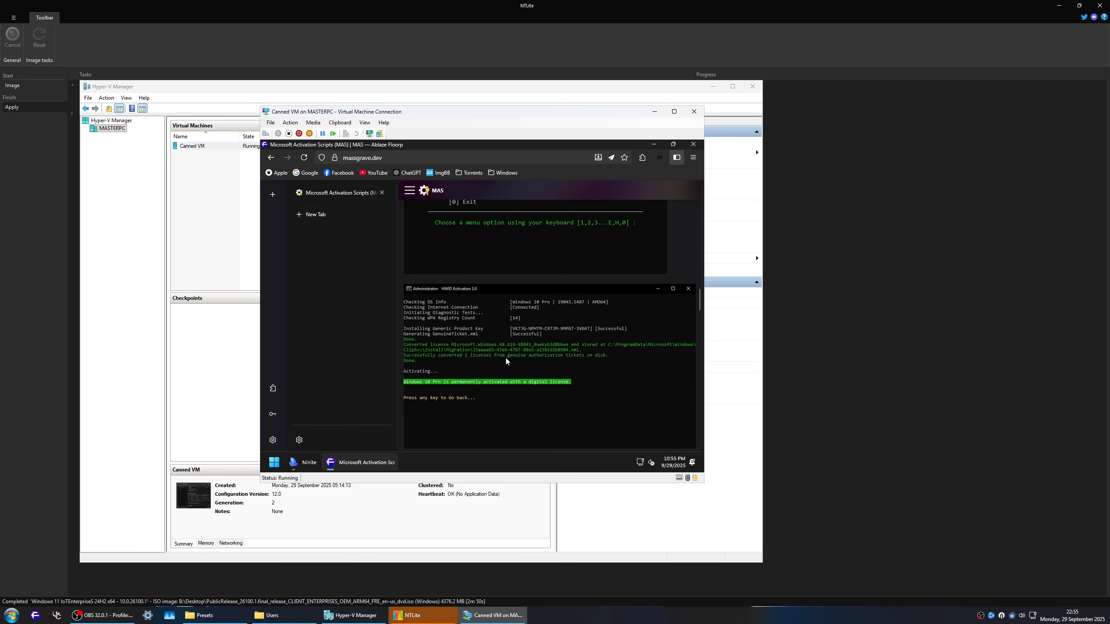
{"action": "scroll", "coordinate": [509, 358], "scroll_direction": "down", "scroll_amount": 10}
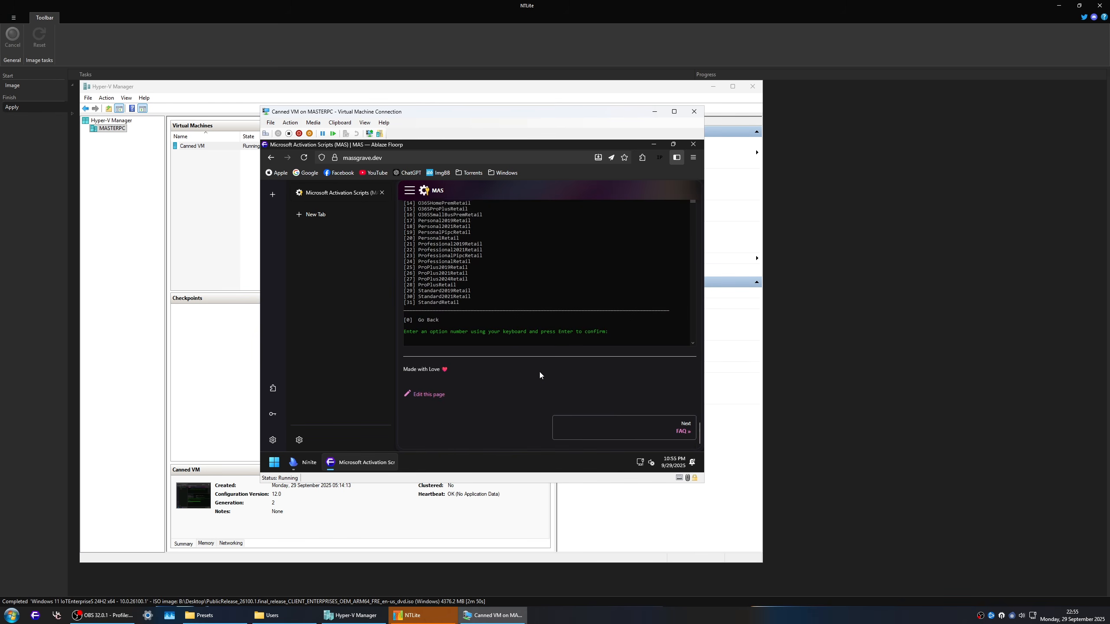
Step: Look through the MAS FAQ and Troubleshoot pages, and open the site's navigation list from its home page
{"action": "left_click", "coordinate": [682, 427]}
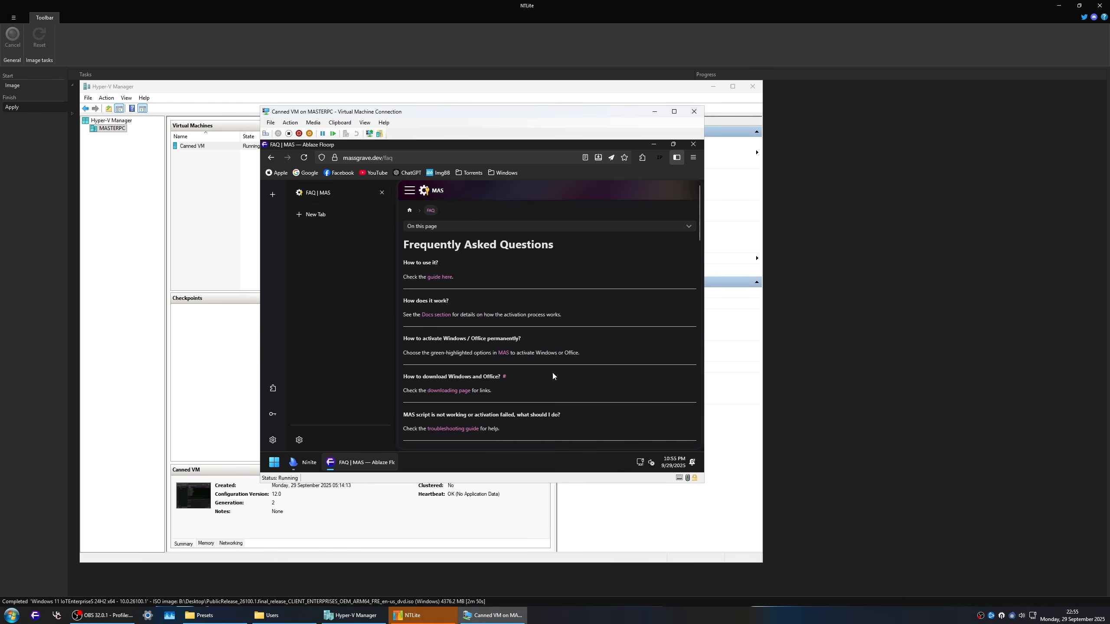
{"action": "scroll", "coordinate": [552, 371], "scroll_direction": "down", "scroll_amount": 5}
{"action": "scroll", "coordinate": [553, 373], "scroll_direction": "down", "scroll_amount": 10}
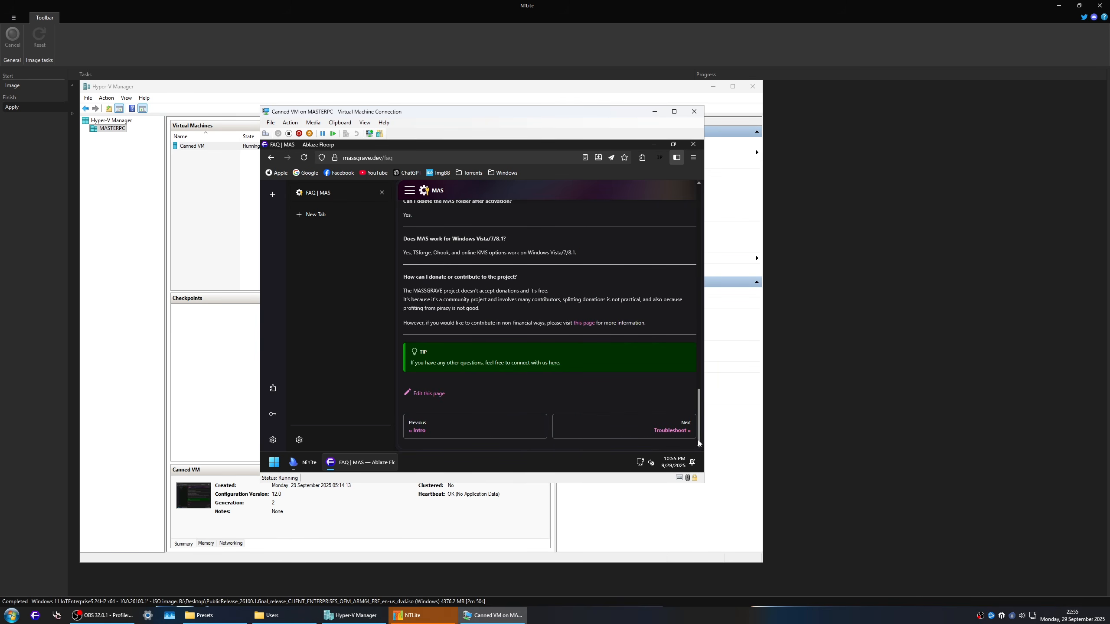
{"action": "left_click", "coordinate": [667, 428]}
{"action": "scroll", "coordinate": [506, 324], "scroll_direction": "down", "scroll_amount": 2}
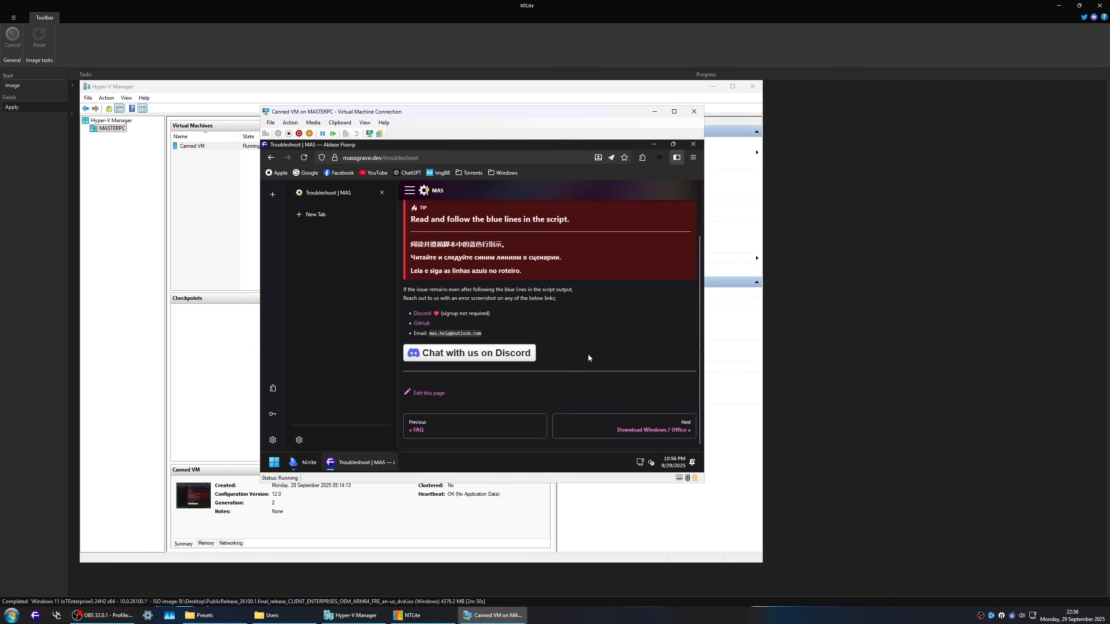
{"action": "scroll", "coordinate": [480, 239], "scroll_direction": "up", "scroll_amount": 2}
{"action": "left_click", "coordinate": [436, 193]}
{"action": "left_click", "coordinate": [409, 190]}
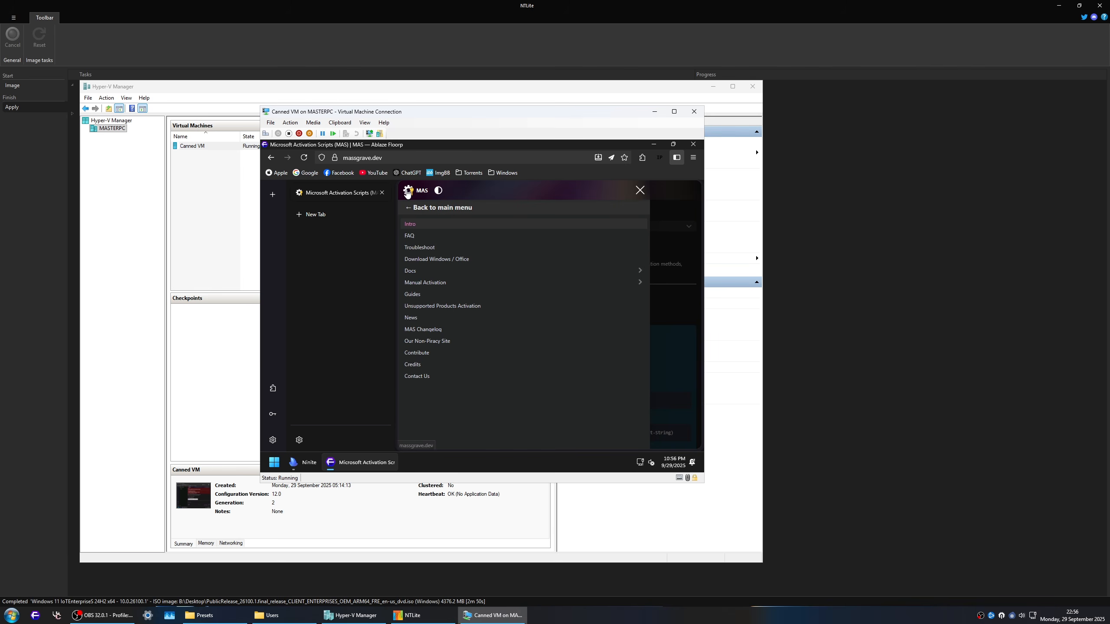
Step: Return to the bookmarked Google page and reconnect to Canned VM in a full-screen enhanced session
{"action": "left_click", "coordinate": [306, 172]}
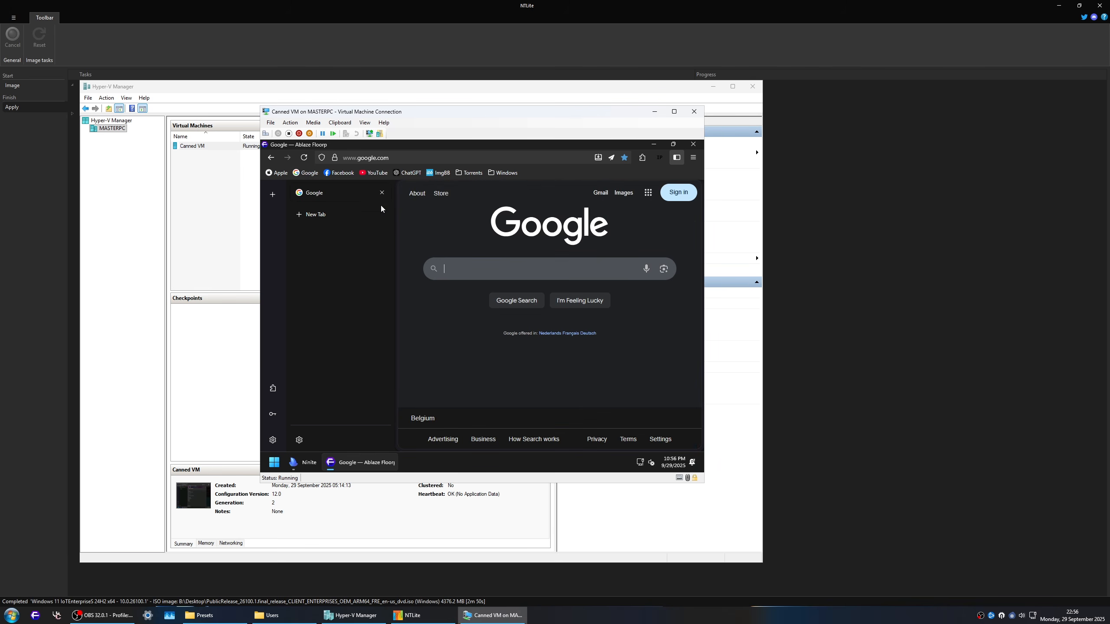
{"action": "left_click", "coordinate": [368, 134]}
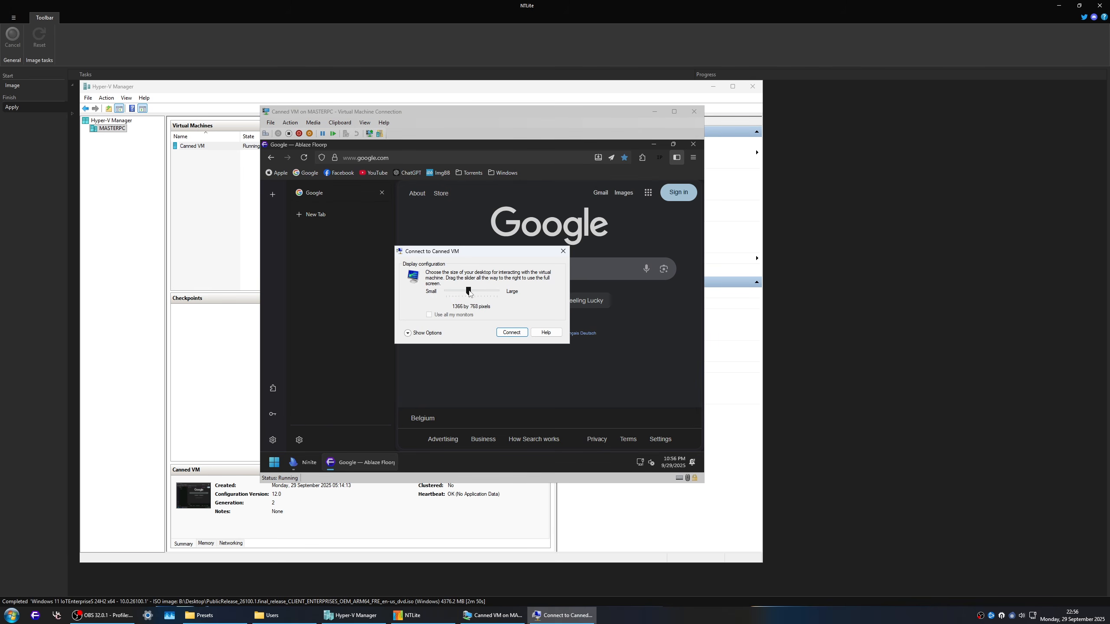
{"action": "left_click", "coordinate": [519, 334]}
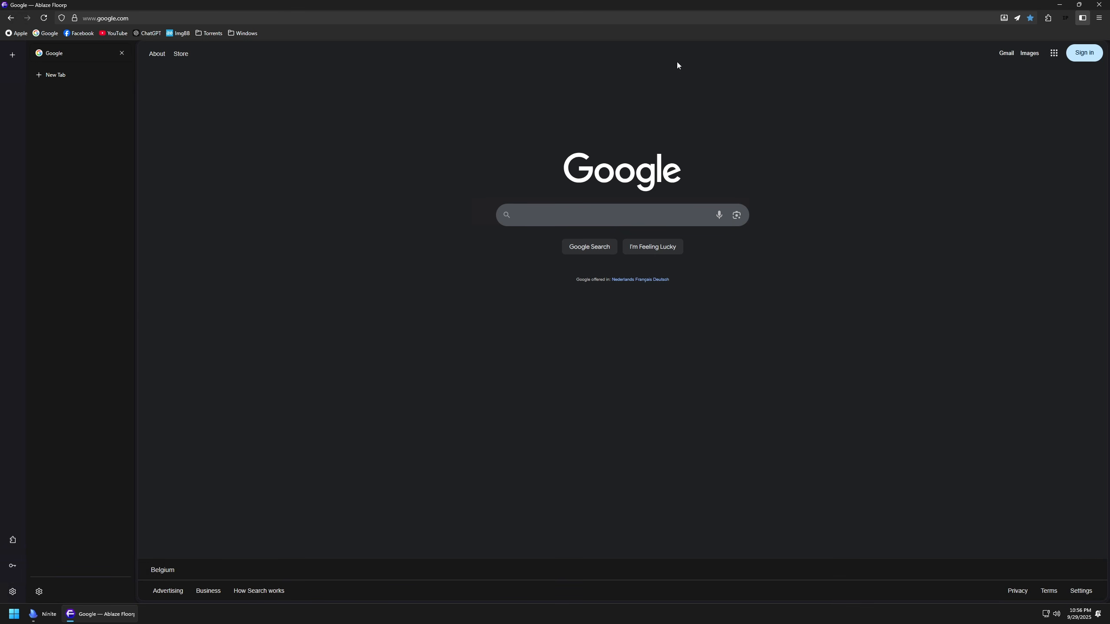
Step: Check Floorp's main menu and its list of preinstalled extensions in the full-screen session, and close the list
{"action": "left_click", "coordinate": [1099, 17]}
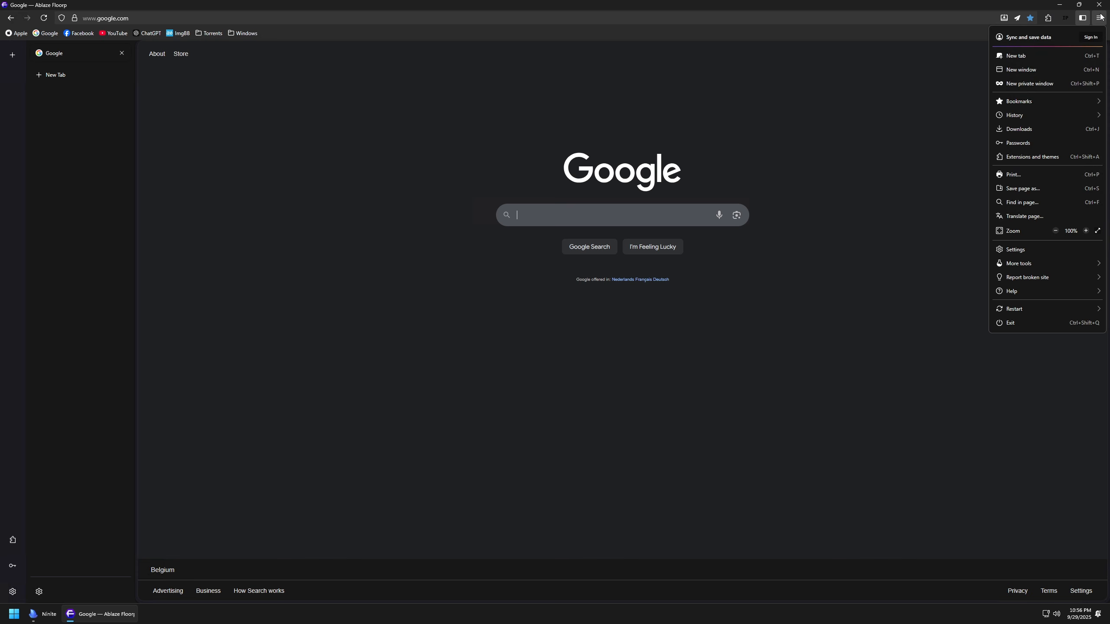
{"action": "left_click", "coordinate": [1055, 19]}
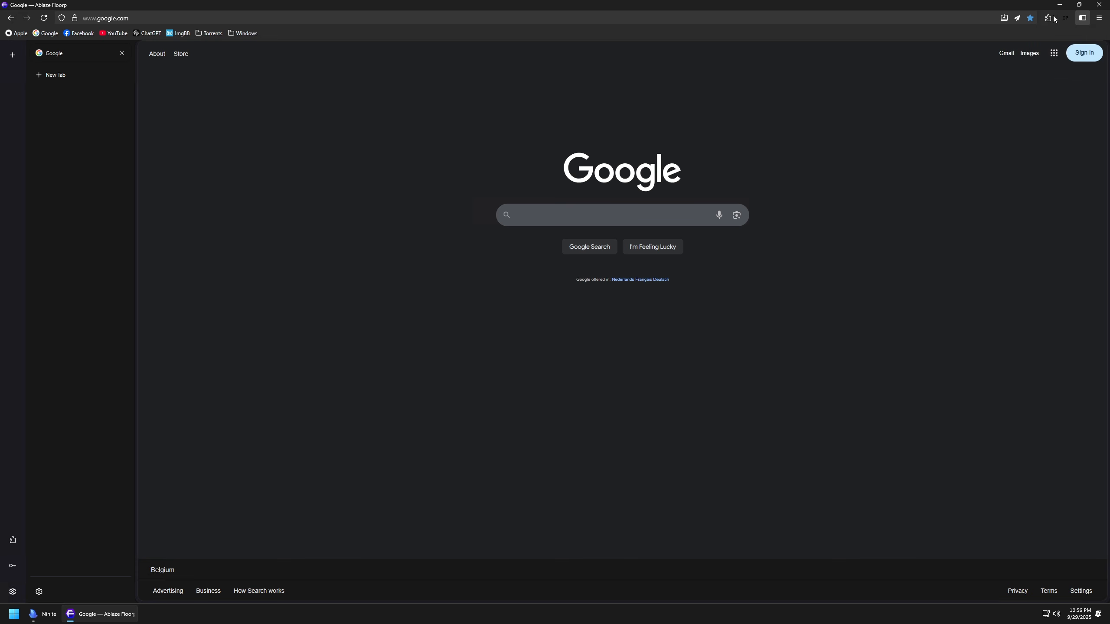
{"action": "left_click", "coordinate": [1047, 19]}
{"action": "left_click", "coordinate": [1047, 20]}
{"action": "left_click", "coordinate": [1048, 19]}
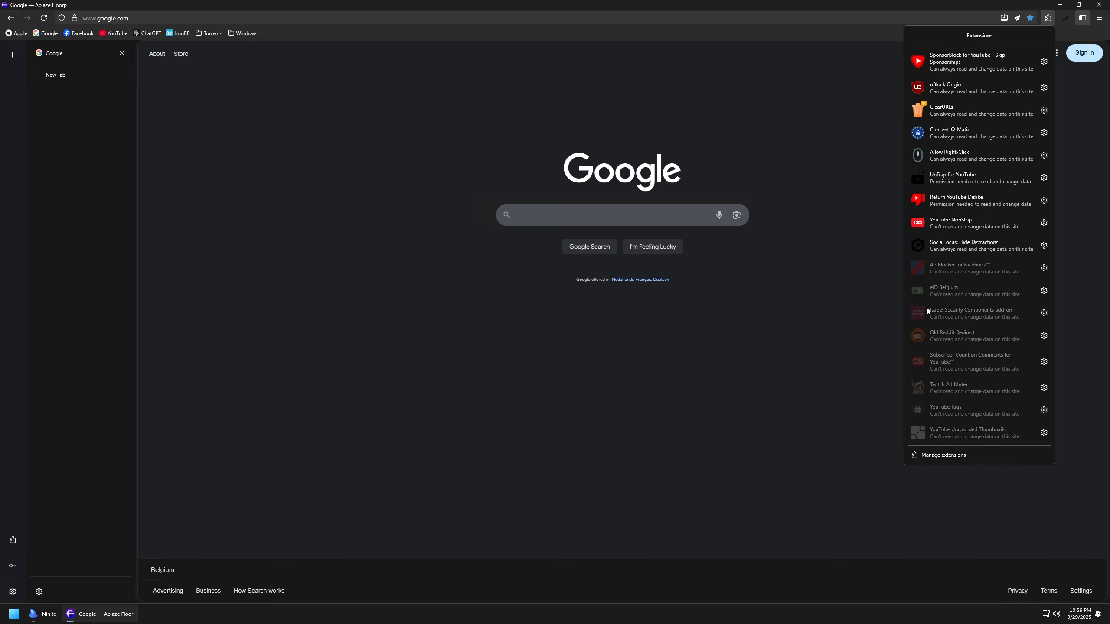
{"action": "left_click", "coordinate": [1044, 292]}
{"action": "left_click", "coordinate": [827, 319]}
{"action": "left_click", "coordinate": [827, 319]}
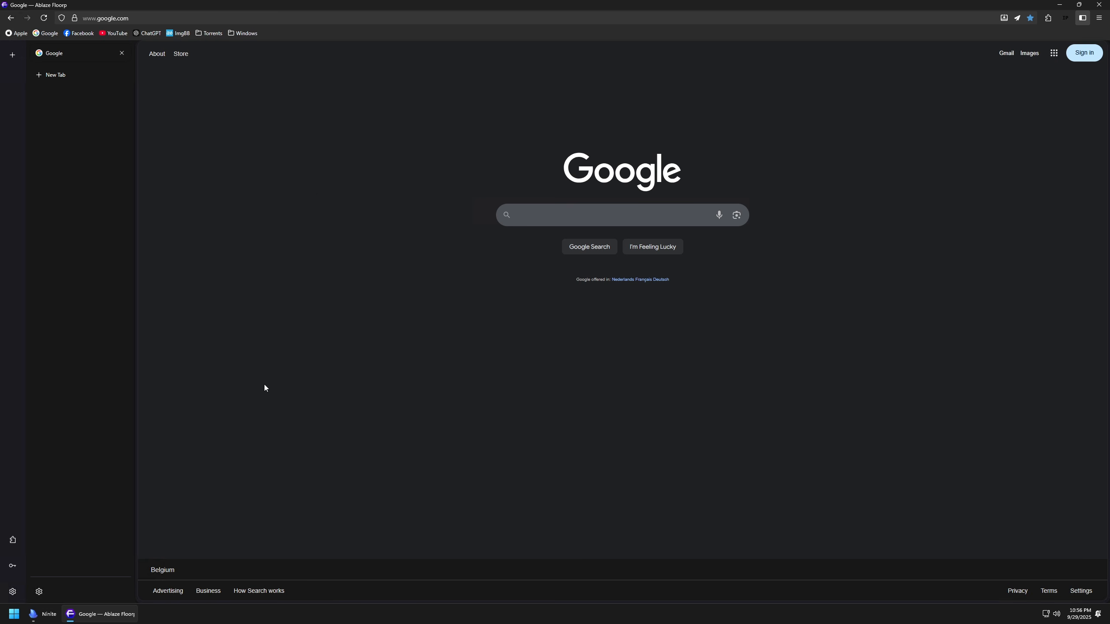
Step: Check the contents of Floorp's Torrents bookmark folder, then close the browser and the finished Ninite installer
{"action": "left_click", "coordinate": [208, 35]}
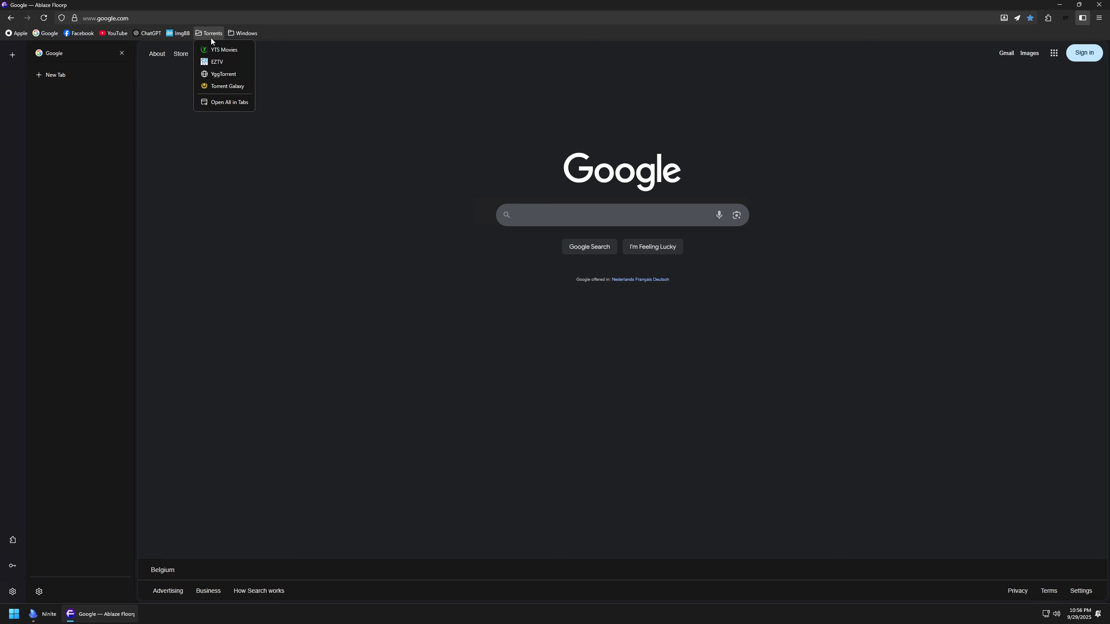
{"action": "left_click", "coordinate": [874, 66]}
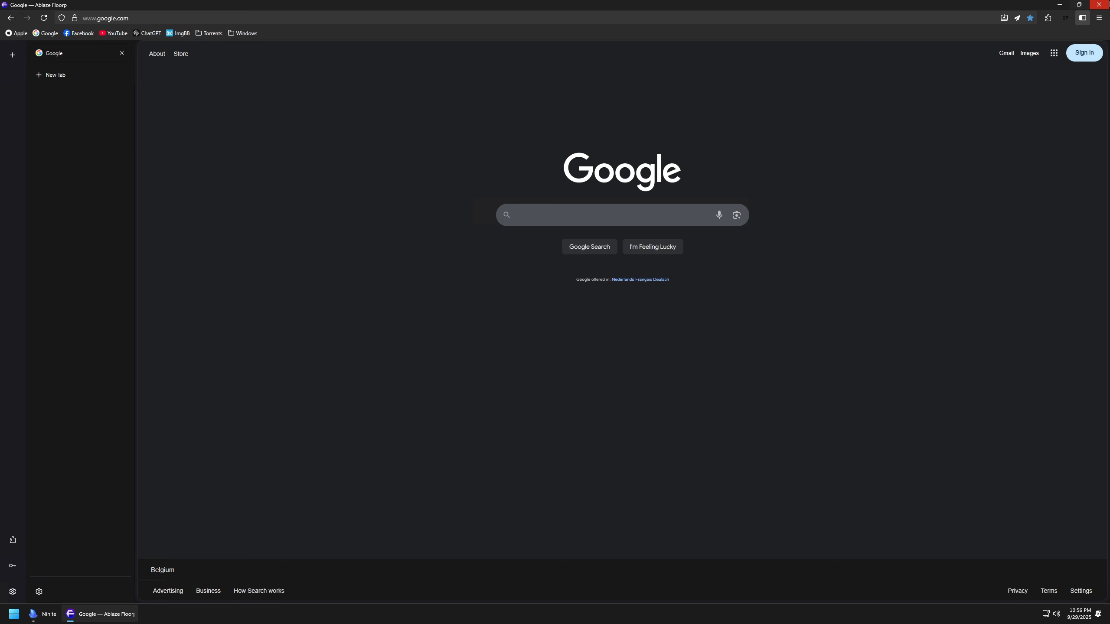
{"action": "left_click", "coordinate": [1099, 4]}
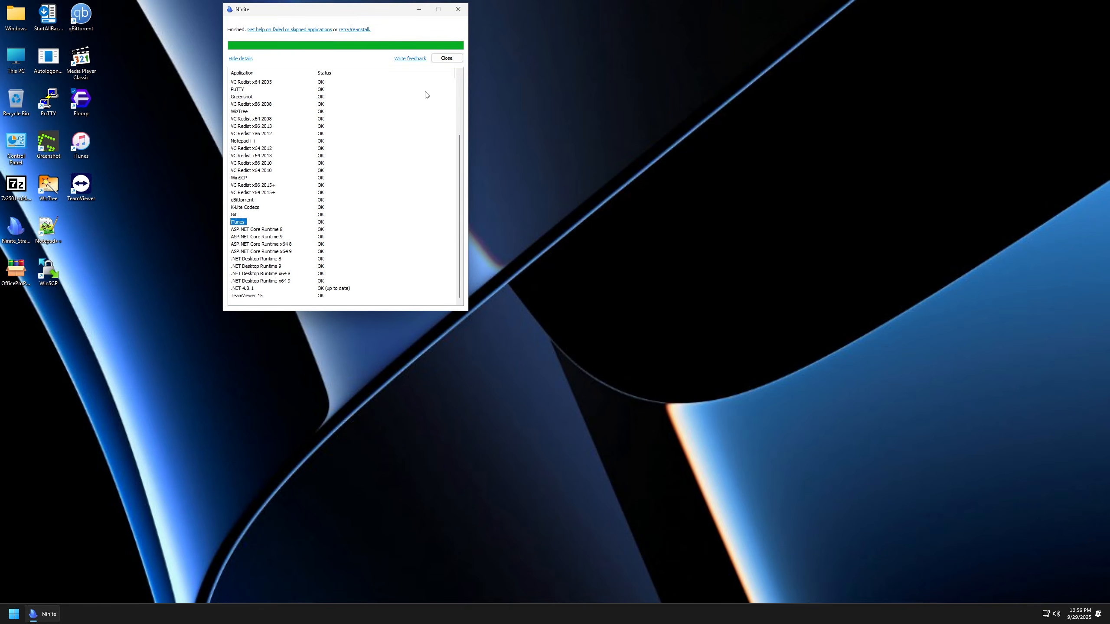
{"action": "left_click", "coordinate": [446, 59]}
Step: Restart Windows in the virtual machine
{"action": "left_click", "coordinate": [16, 615]}
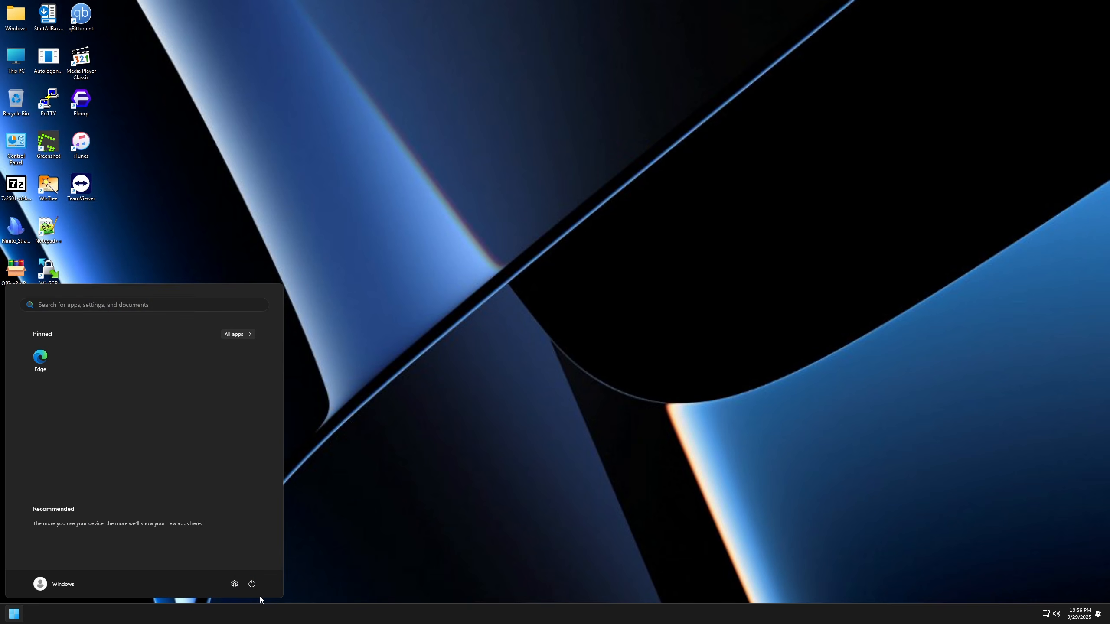
{"action": "left_click", "coordinate": [258, 583]}
{"action": "left_click", "coordinate": [258, 567]}
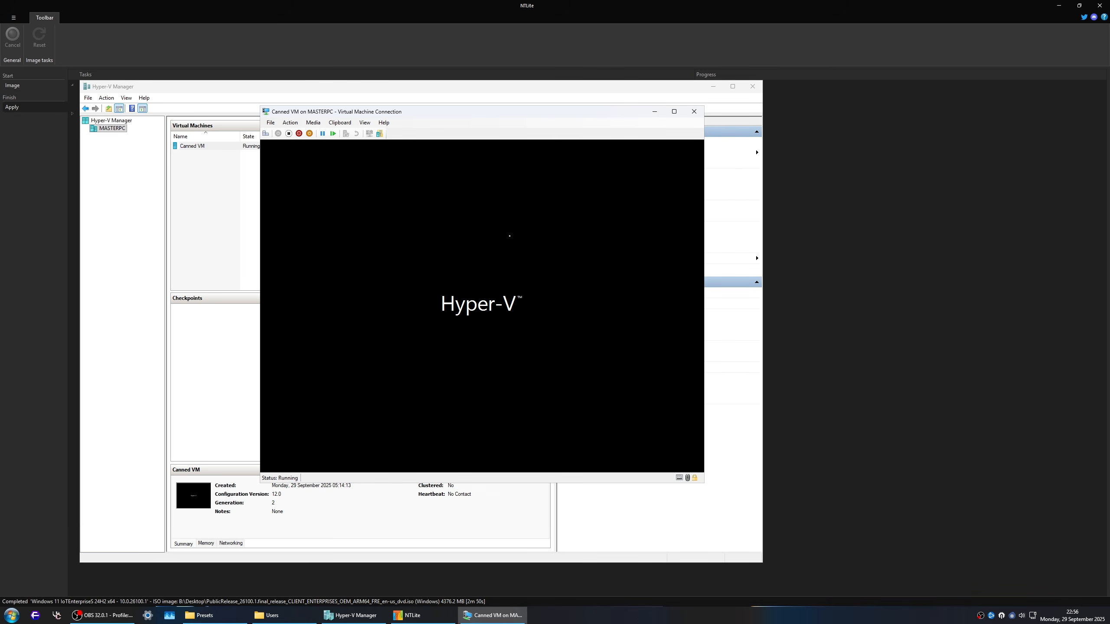
Step: Return to NTLite's image page, calculate the hashes of the PublicRelease_26100.1 ISO in the Desktop folder, and move the PowerShell window aside
{"action": "left_click", "coordinate": [432, 617]}
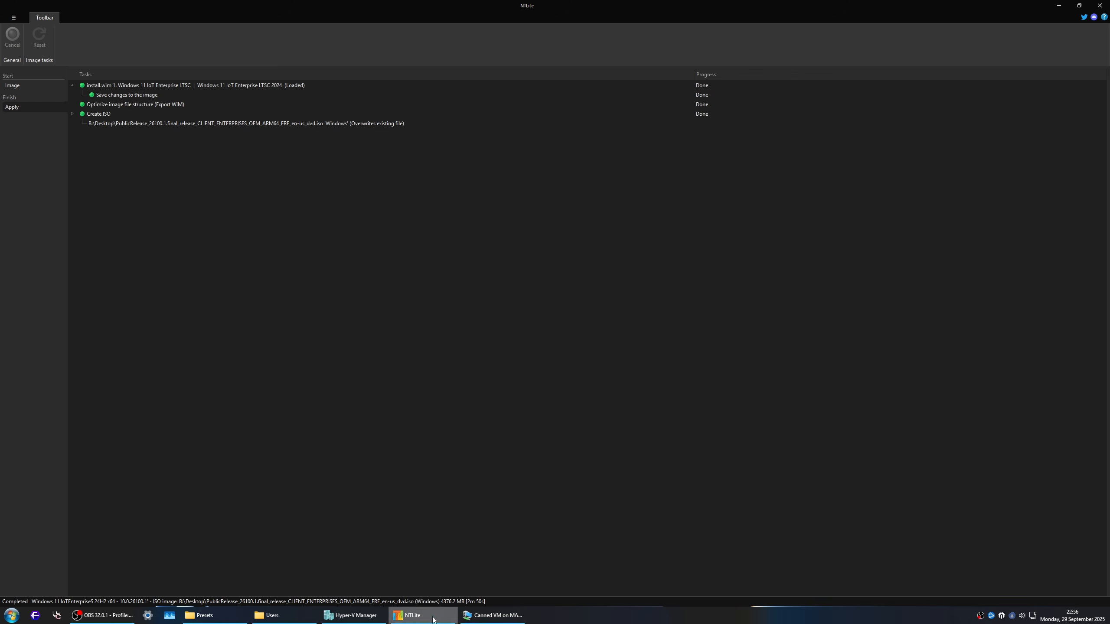
{"action": "left_click", "coordinate": [25, 87]}
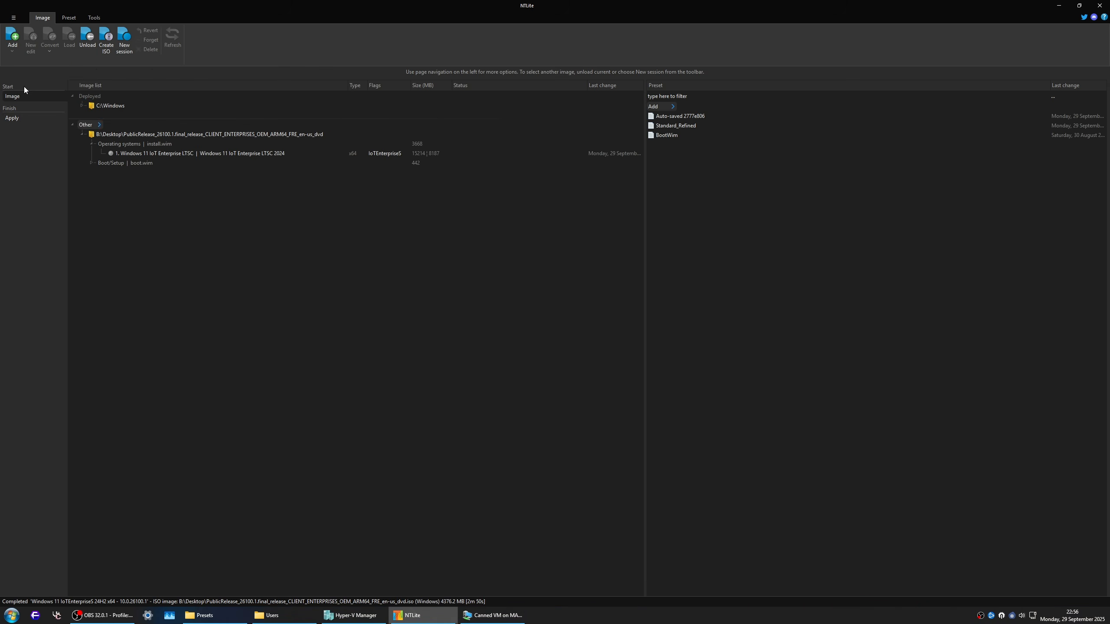
{"action": "left_click", "coordinate": [281, 616]}
{"action": "left_click", "coordinate": [376, 167]}
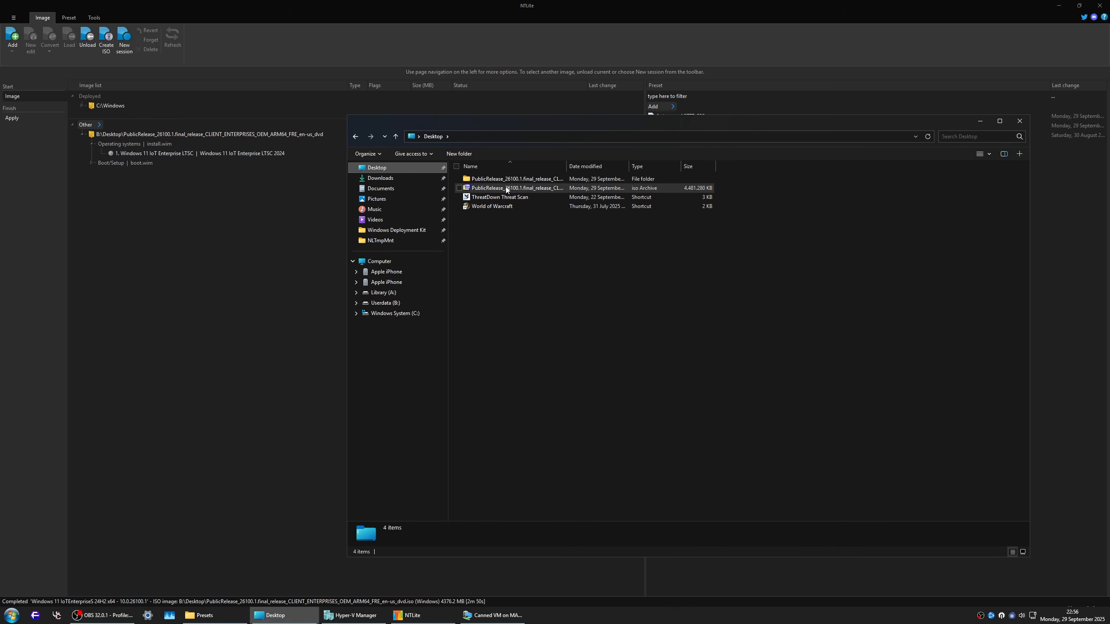
{"action": "right_click", "coordinate": [507, 188]}
{"action": "mouse_move", "coordinate": [570, 313]}
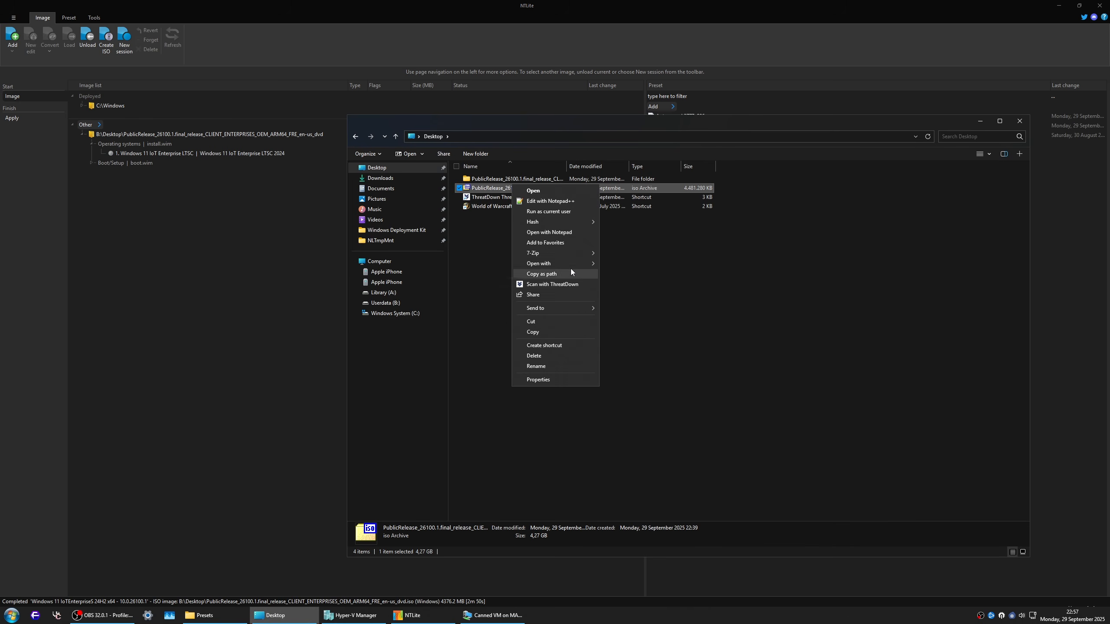
{"action": "mouse_move", "coordinate": [565, 223]}
{"action": "left_click", "coordinate": [631, 297]}
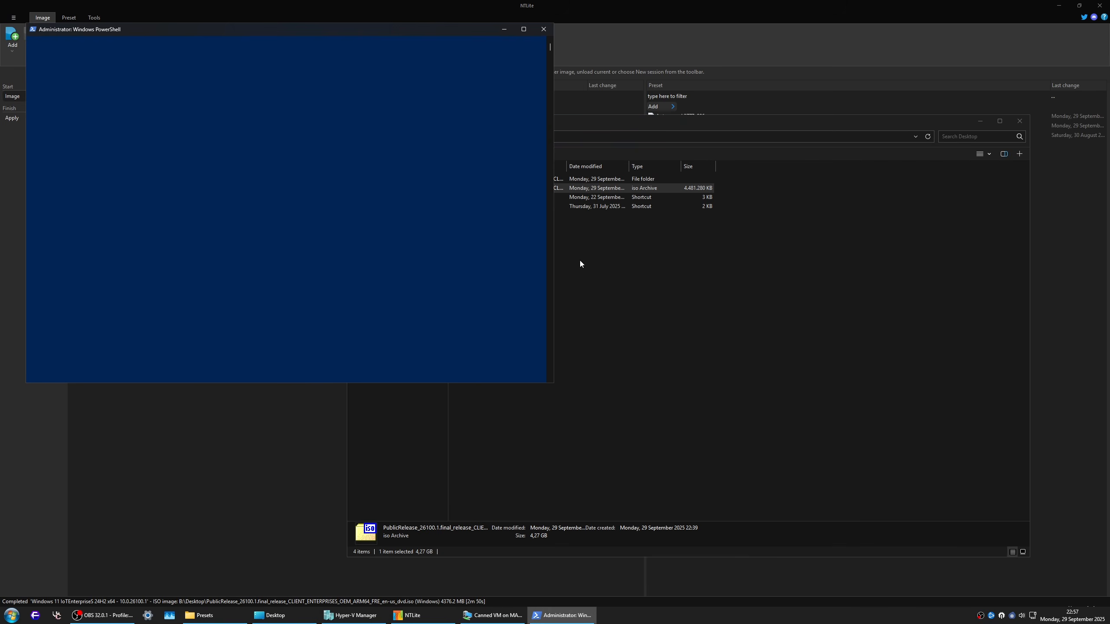
{"action": "left_click_drag", "start_coordinate": [179, 30], "coordinate": [698, 86]}
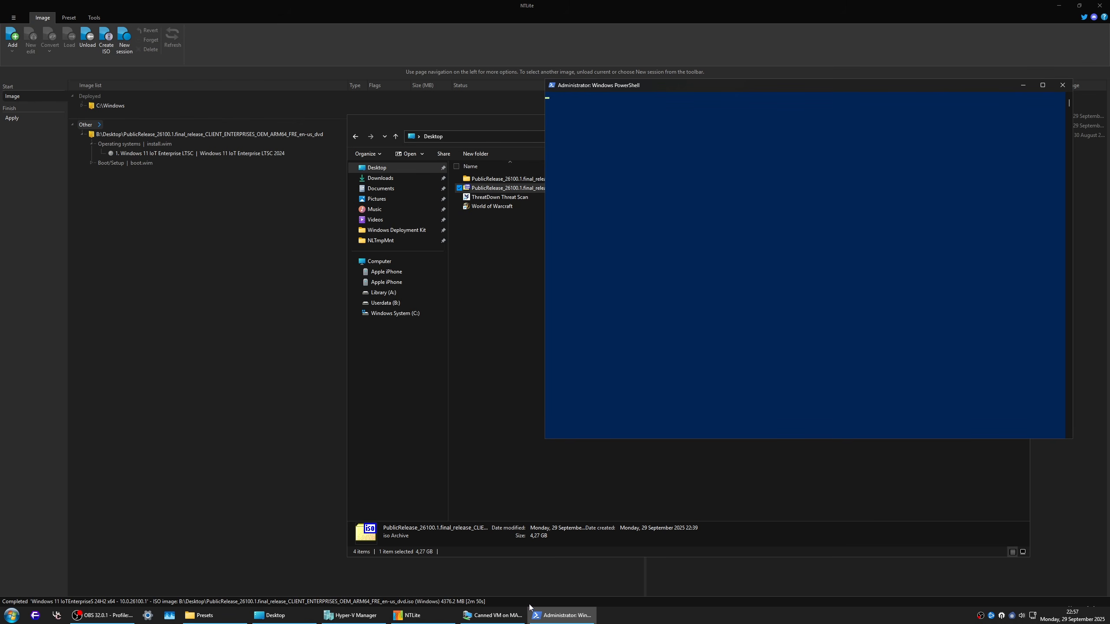
Step: Switch to Canned VM, change its full-screen session to a smaller windowed one and move the window clear of the hash results
{"action": "left_click", "coordinate": [502, 615]}
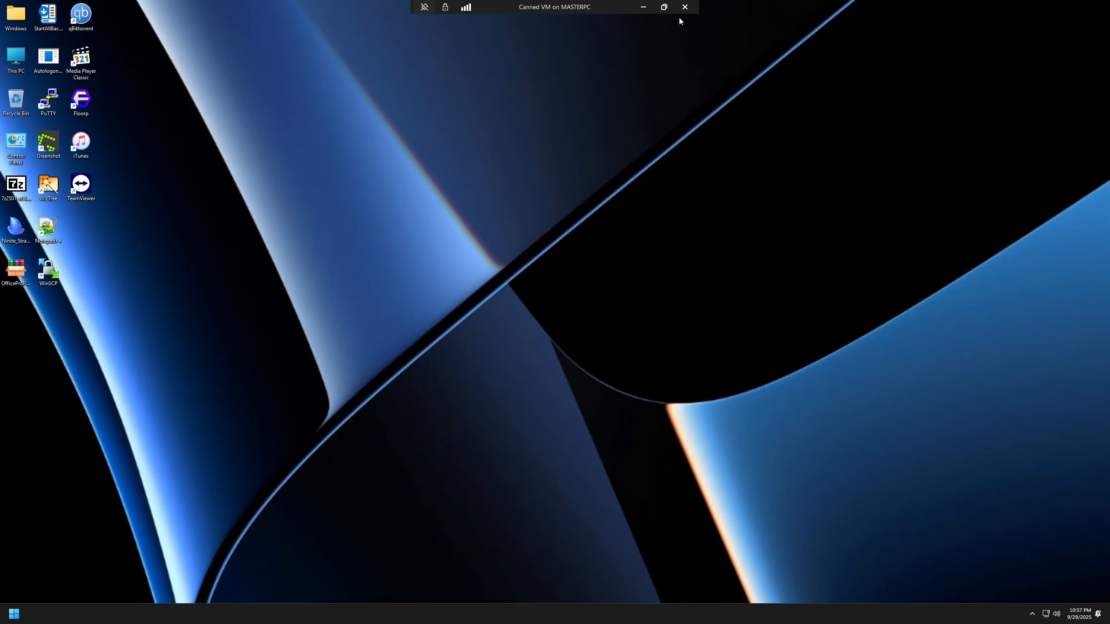
{"action": "left_click", "coordinate": [663, 7]}
{"action": "left_click", "coordinate": [369, 135]}
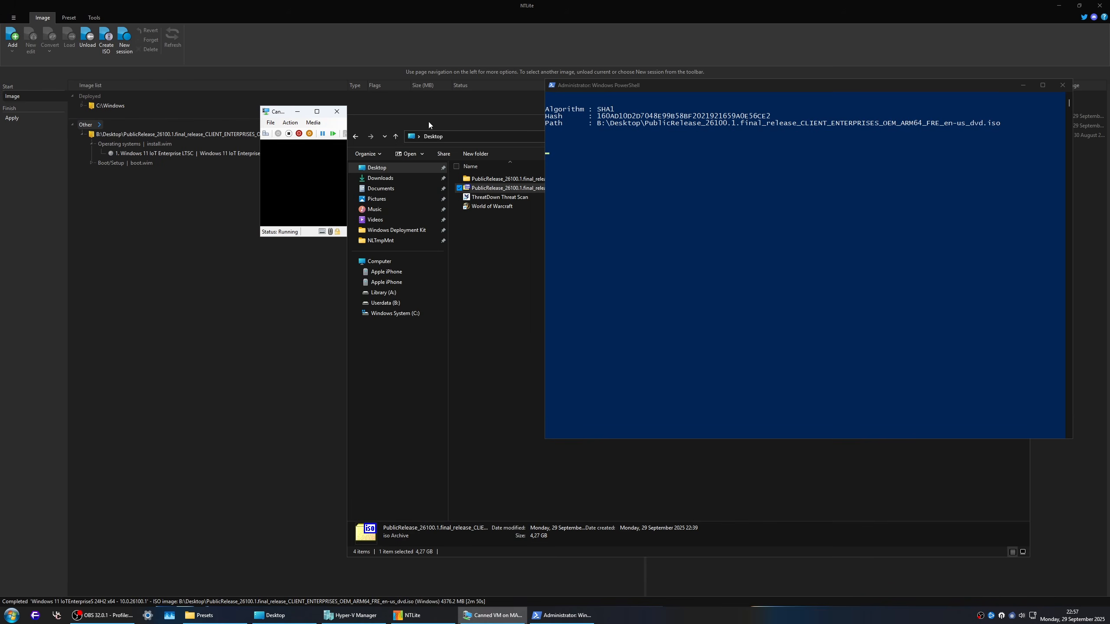
{"action": "left_click", "coordinate": [491, 325]}
{"action": "left_click_drag", "start_coordinate": [422, 119], "coordinate": [349, 74]}
Step: Run the StartAllBack installer as administrator in the virtual machine and install it for everyone
{"action": "right_click", "coordinate": [235, 117]}
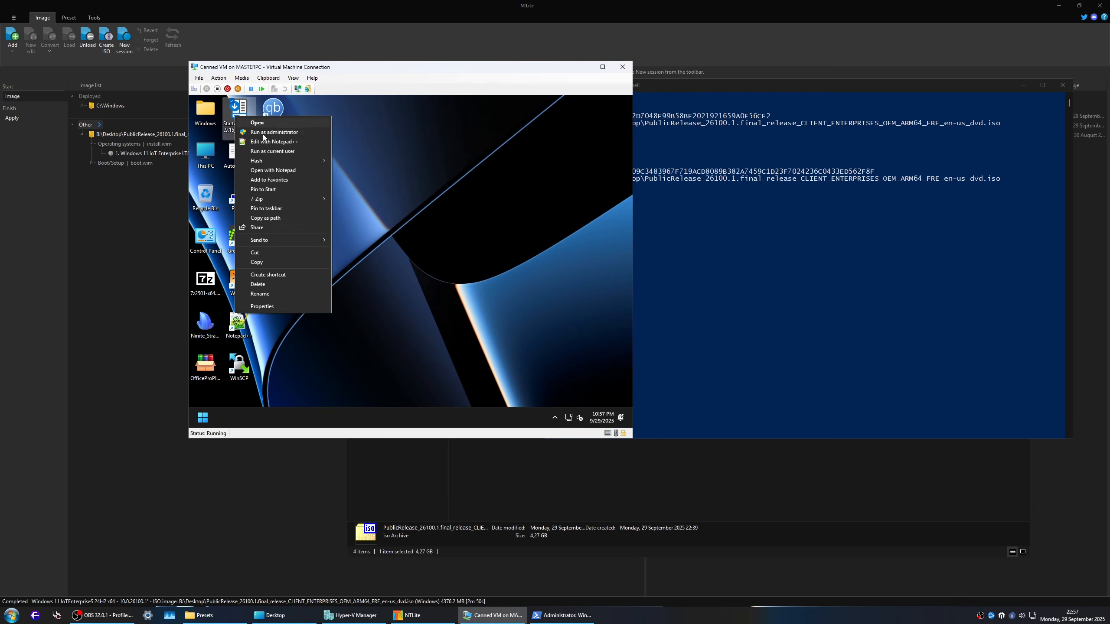
{"action": "left_click", "coordinate": [276, 133]}
{"action": "left_click", "coordinate": [409, 272]}
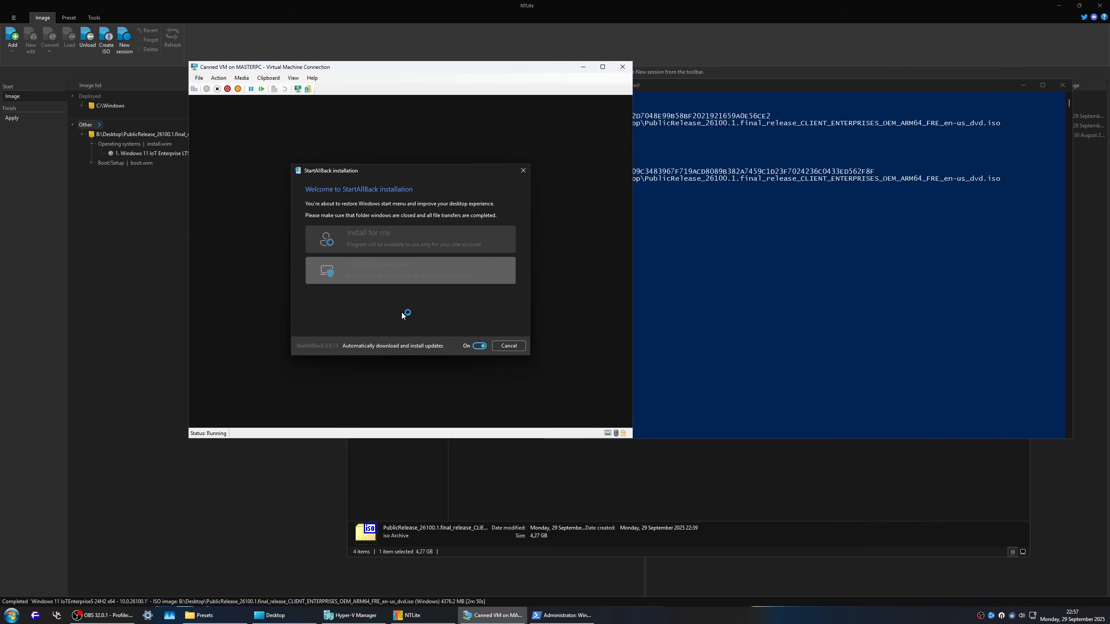
Step: Compare the virtual machine's new start menu and its program list with the one on the host
{"action": "left_click", "coordinate": [202, 420]}
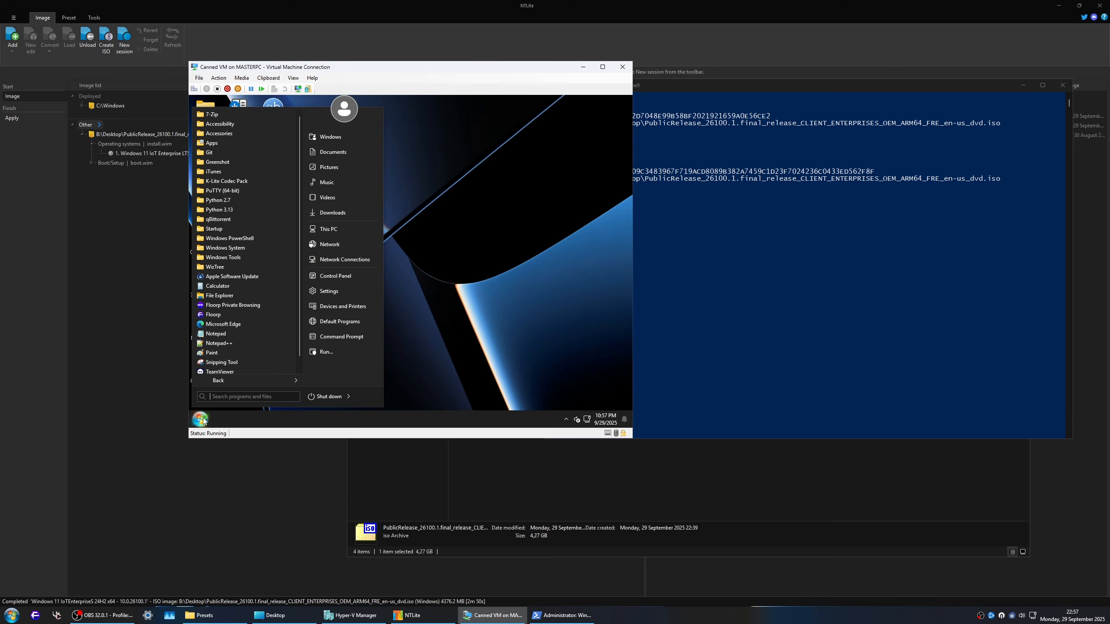
{"action": "left_click", "coordinate": [11, 615]}
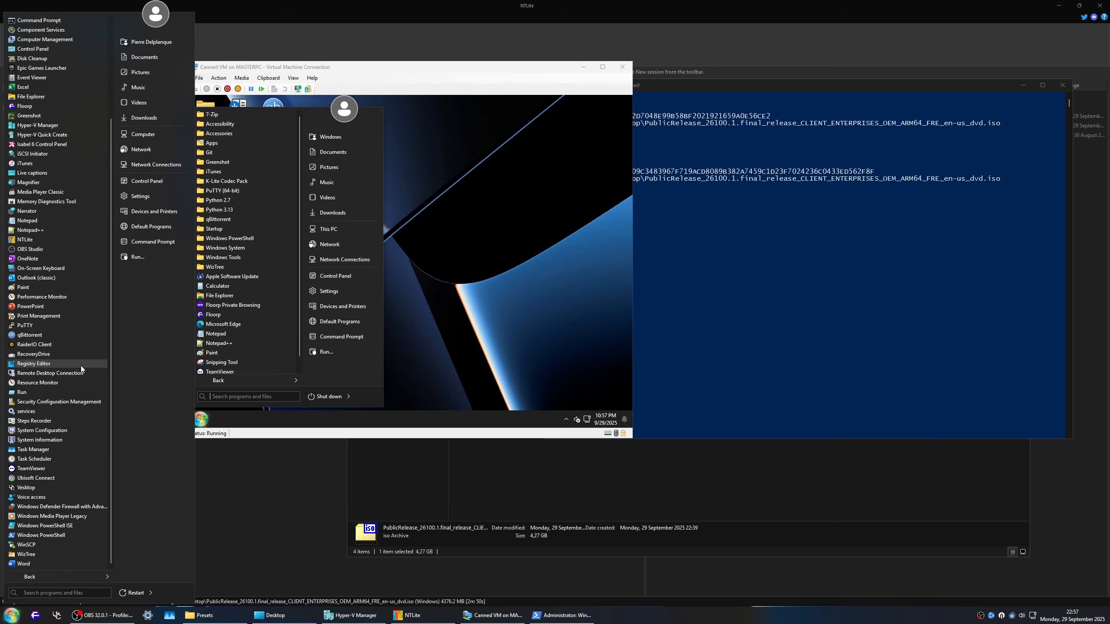
{"action": "scroll", "coordinate": [57, 359], "scroll_direction": "up", "scroll_amount": 2}
{"action": "scroll", "coordinate": [57, 359], "scroll_direction": "up", "scroll_amount": 2}
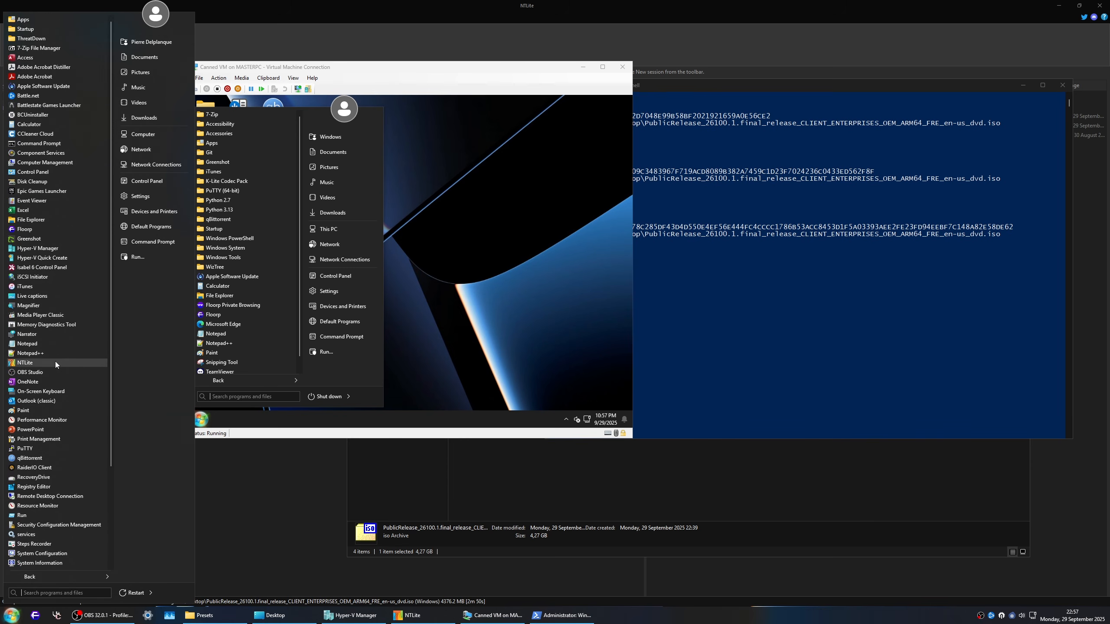
{"action": "left_click", "coordinate": [482, 282]}
{"action": "left_click", "coordinate": [201, 419]}
{"action": "scroll", "coordinate": [273, 317], "scroll_direction": "down", "scroll_amount": 2}
{"action": "scroll", "coordinate": [272, 318], "scroll_direction": "up", "scroll_amount": 2}
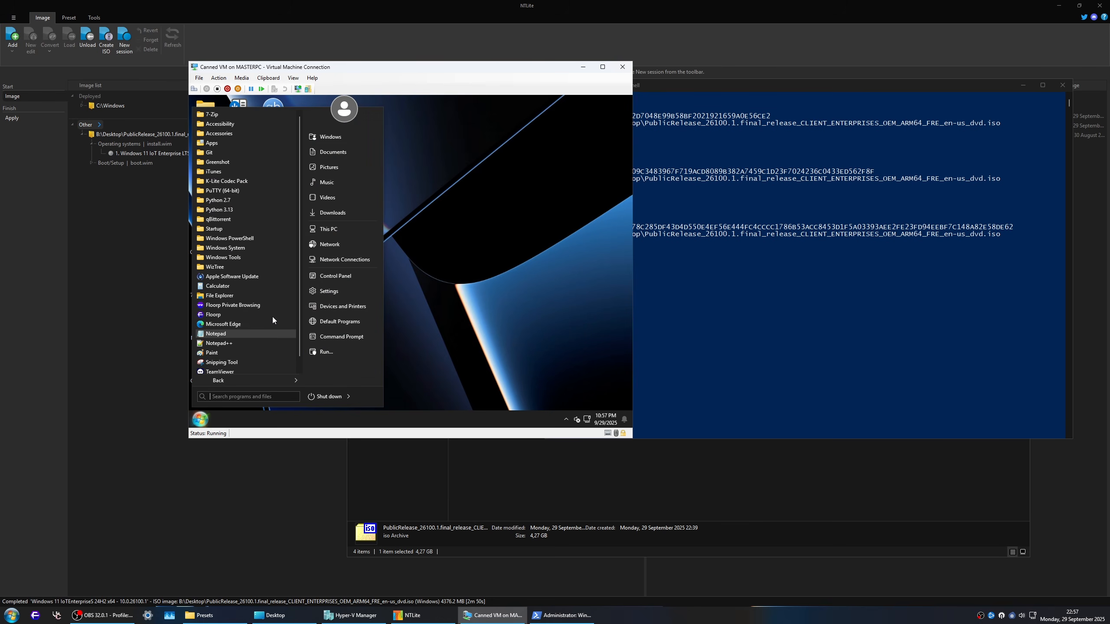
Step: Open Microsoft Edge in the virtual machine, accept the Microsoft privacy notice and look through the new tab's news feed
{"action": "left_click", "coordinate": [263, 323]}
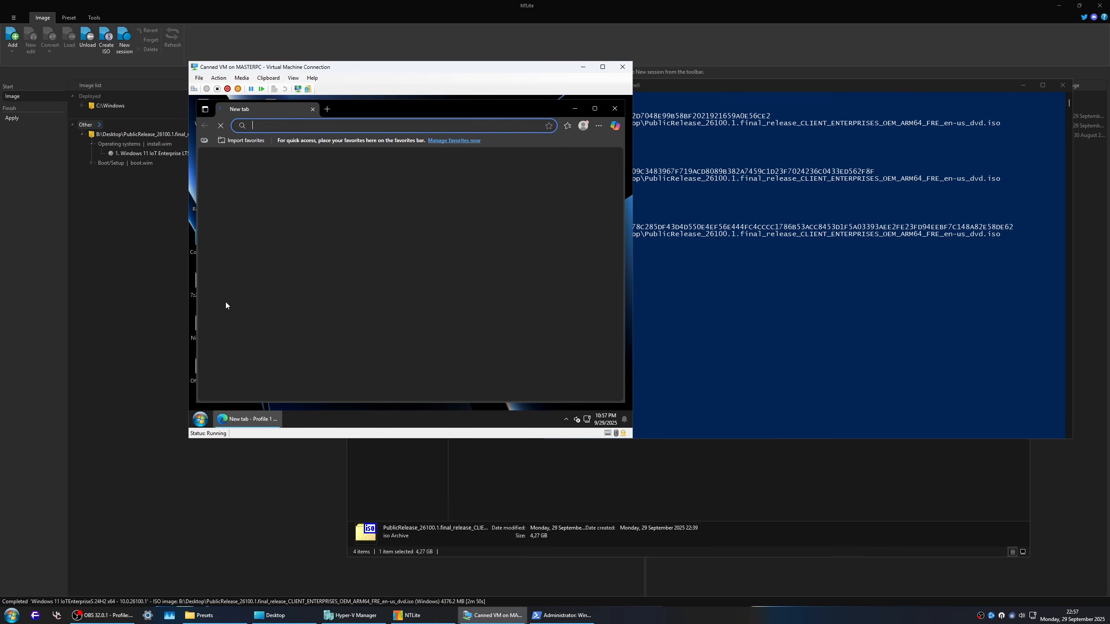
{"action": "left_click", "coordinate": [583, 306]}
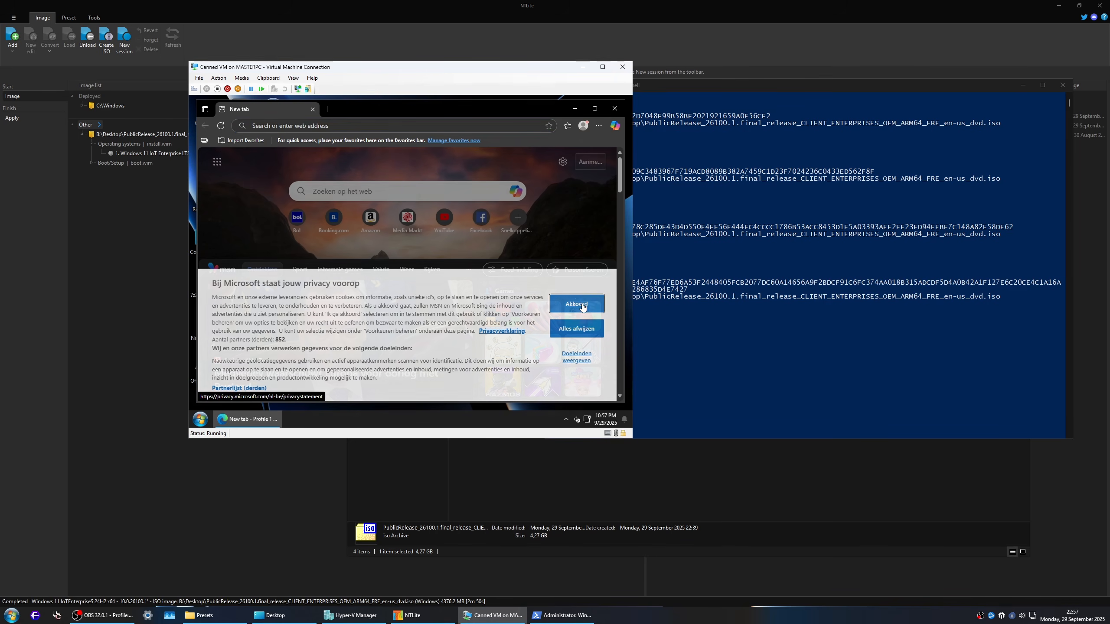
{"action": "scroll", "coordinate": [449, 264], "scroll_direction": "down", "scroll_amount": 10}
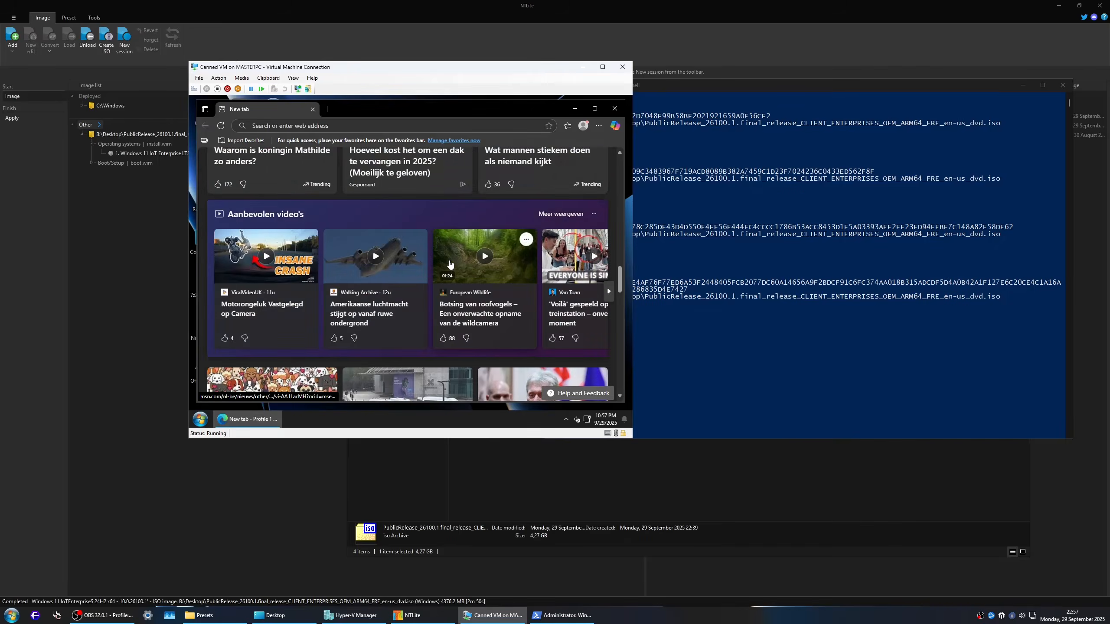
{"action": "scroll", "coordinate": [449, 264], "scroll_direction": "down", "scroll_amount": 10}
Step: Go to google.com in Edge, accept all cookies and decline the offer to try Chrome
{"action": "left_click", "coordinate": [289, 125]}
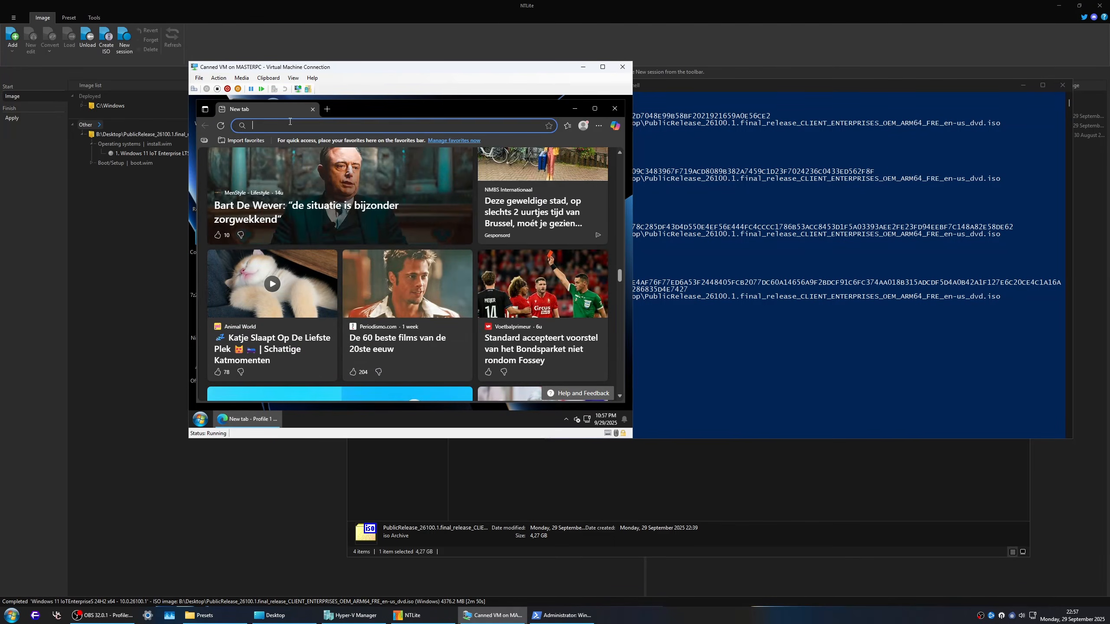
{"action": "type", "text": "google<co;"}
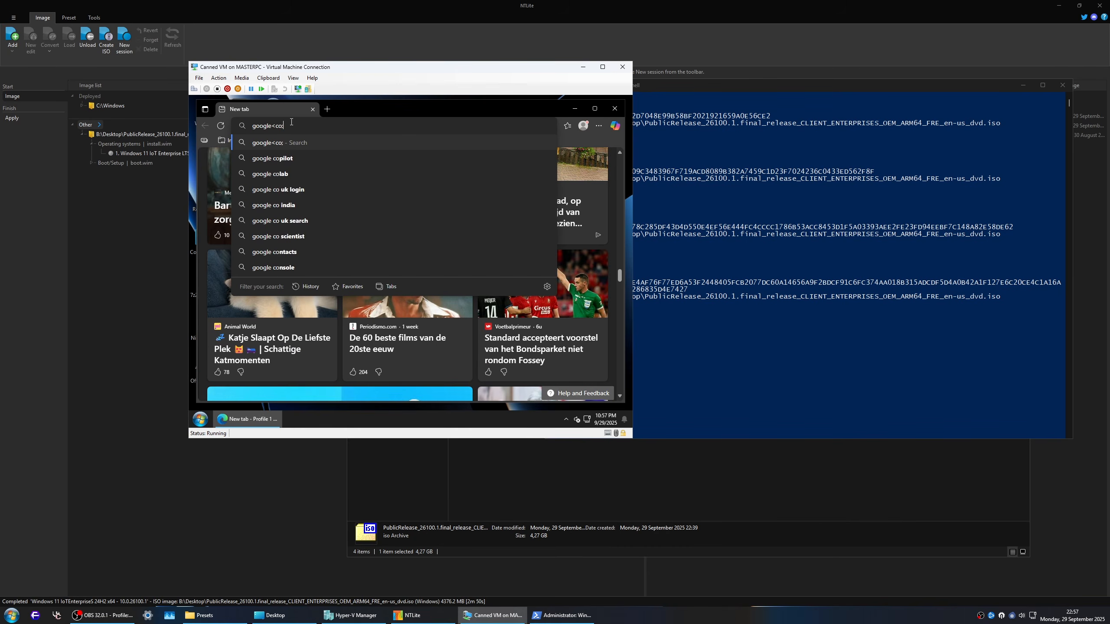
{"action": "key", "text": "BackSpace"}
{"action": "key", "text": "BackSpace"}
{"action": "key", "text": "BackSpace"}
{"action": "key", "text": "BackSpace"}
{"action": "type", "text": ".com"}
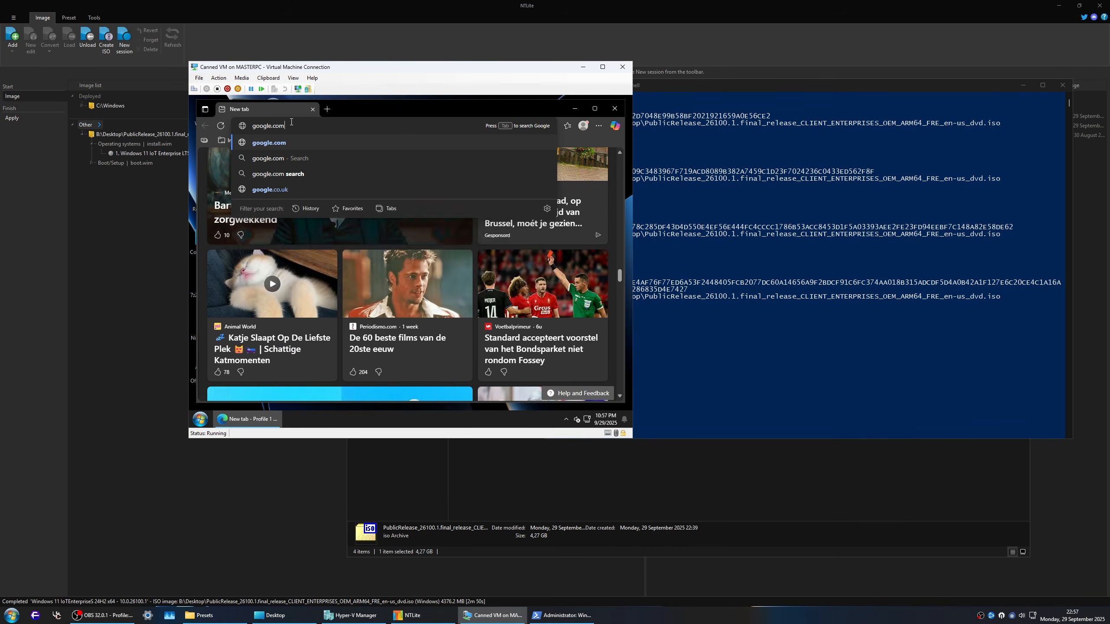
{"action": "key", "text": "Return"}
{"action": "scroll", "coordinate": [437, 328], "scroll_direction": "down", "scroll_amount": 5}
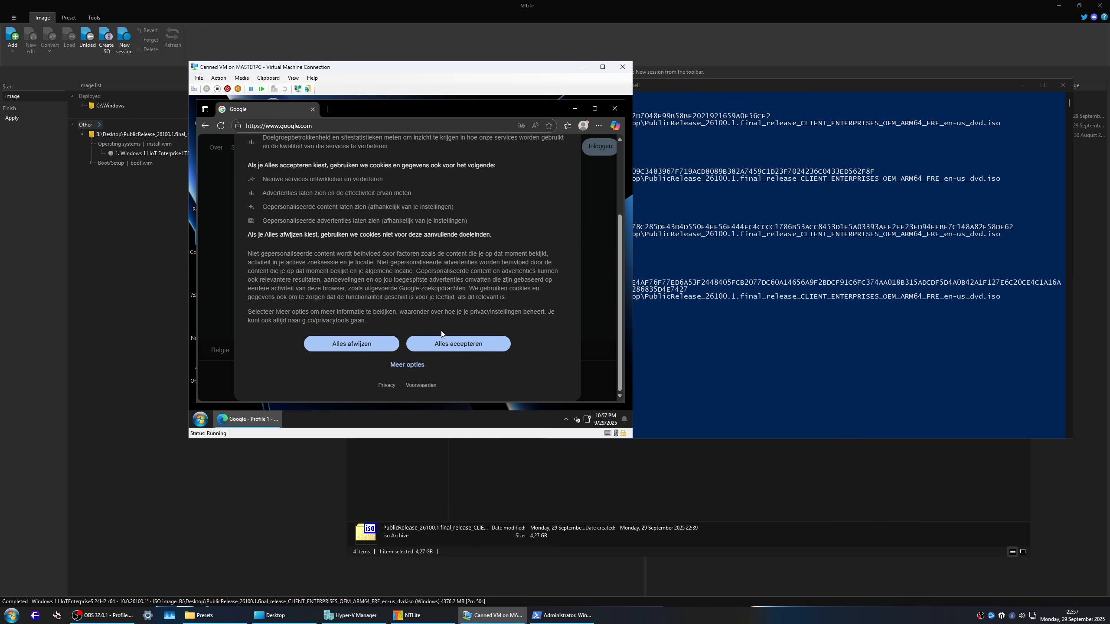
{"action": "left_click", "coordinate": [469, 349]}
{"action": "left_click", "coordinate": [461, 287]}
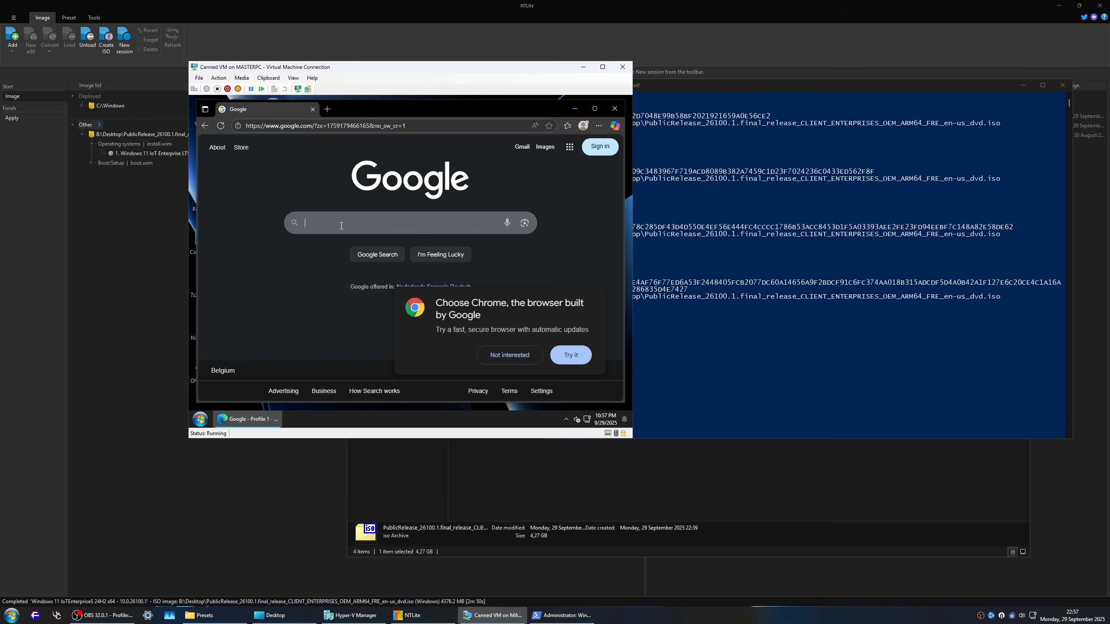
{"action": "left_click", "coordinate": [534, 355]}
Step: Search Google for Donald Trump and look through the results
{"action": "left_click", "coordinate": [351, 222]}
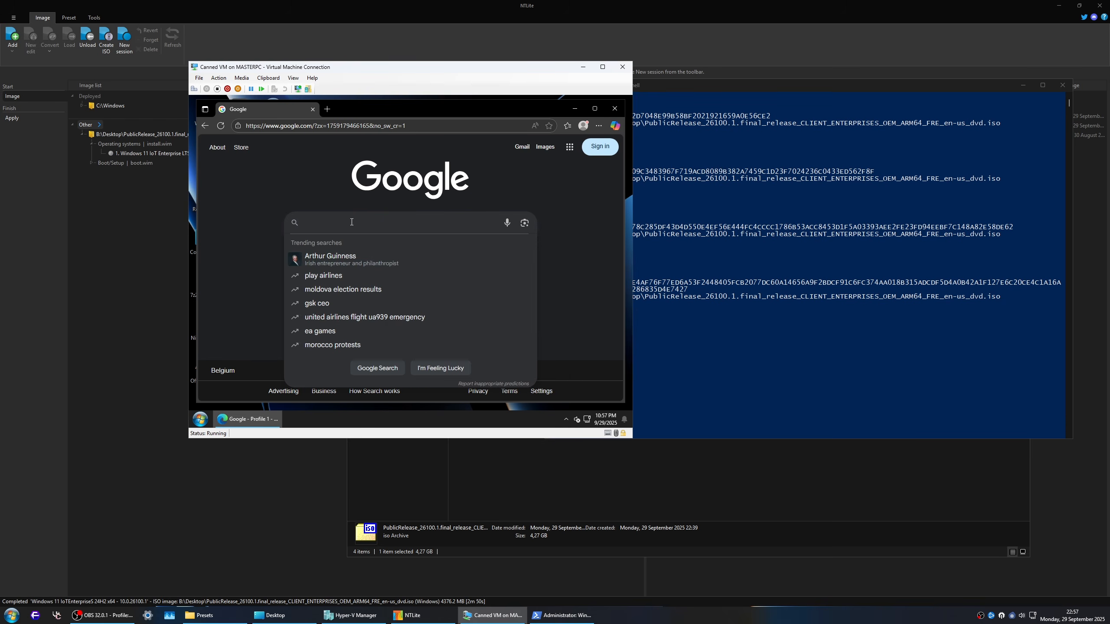
{"action": "type", "text": "Donald Trump"}
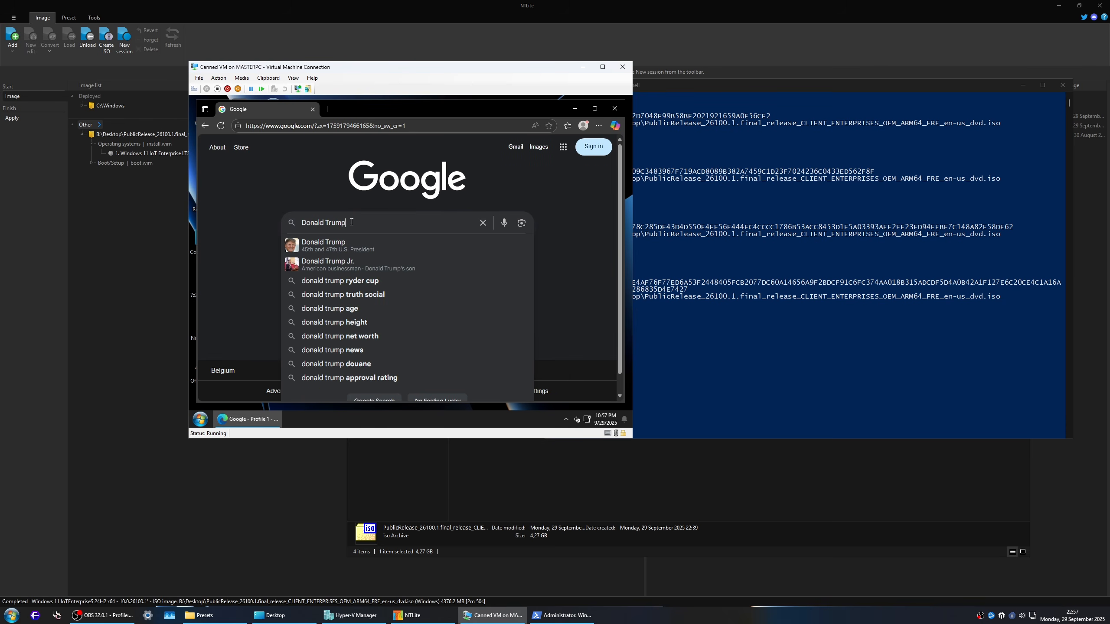
{"action": "key", "text": "Return"}
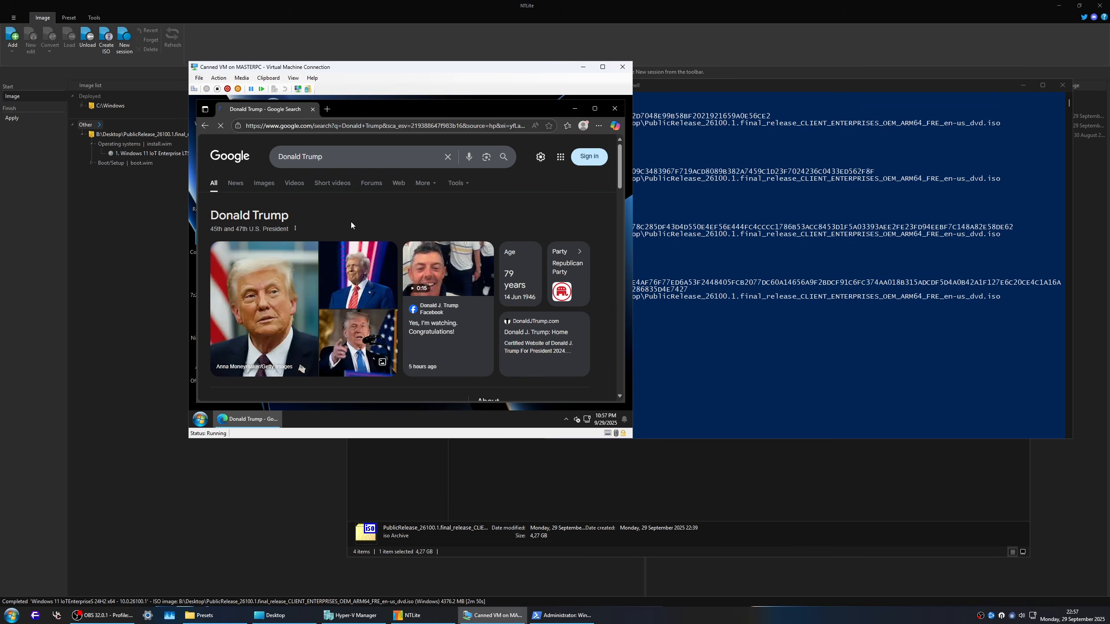
{"action": "scroll", "coordinate": [351, 225], "scroll_direction": "down", "scroll_amount": 10}
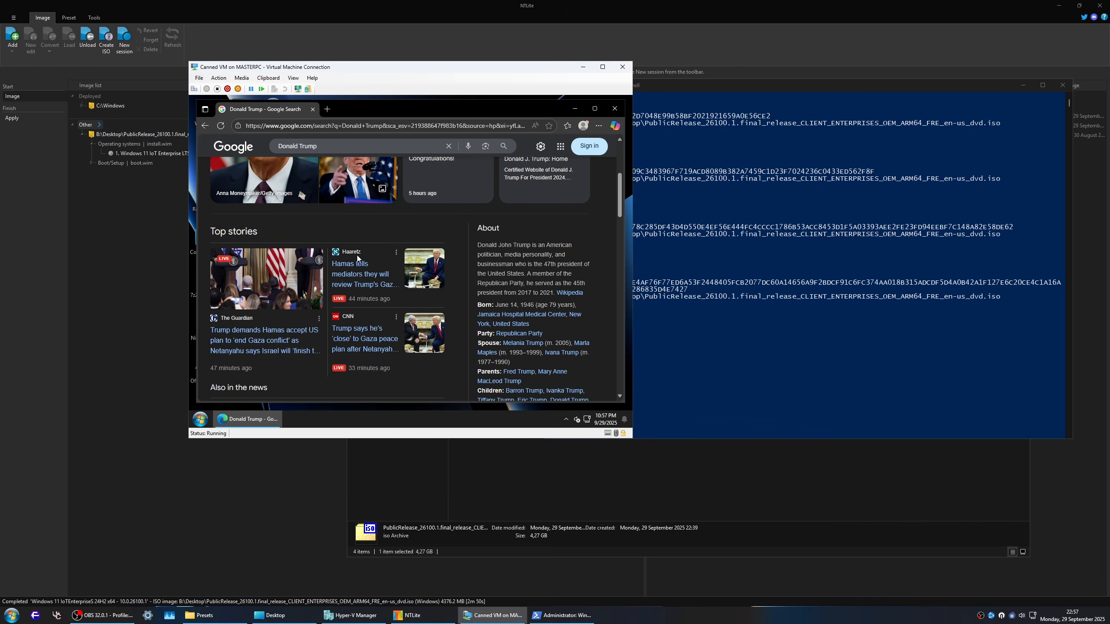
{"action": "scroll", "coordinate": [354, 285], "scroll_direction": "down", "scroll_amount": 10}
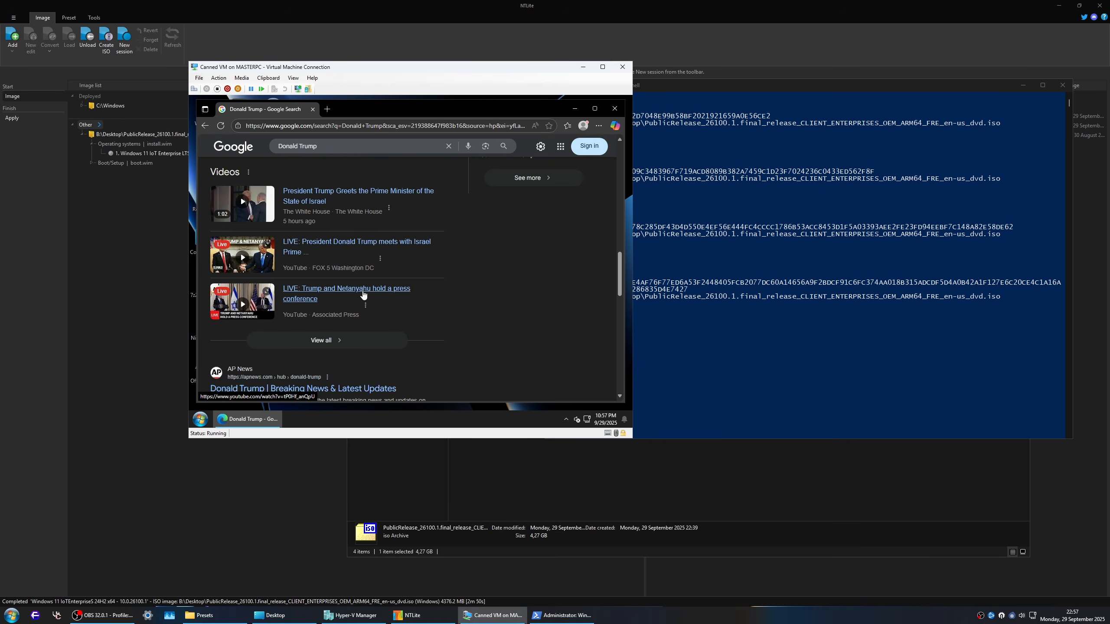
{"action": "scroll", "coordinate": [367, 297], "scroll_direction": "up", "scroll_amount": 1}
Step: Open the CNN Politics result on Donald J. Trump news, accept all cookies and look through the page
{"action": "left_click", "coordinate": [333, 209]}
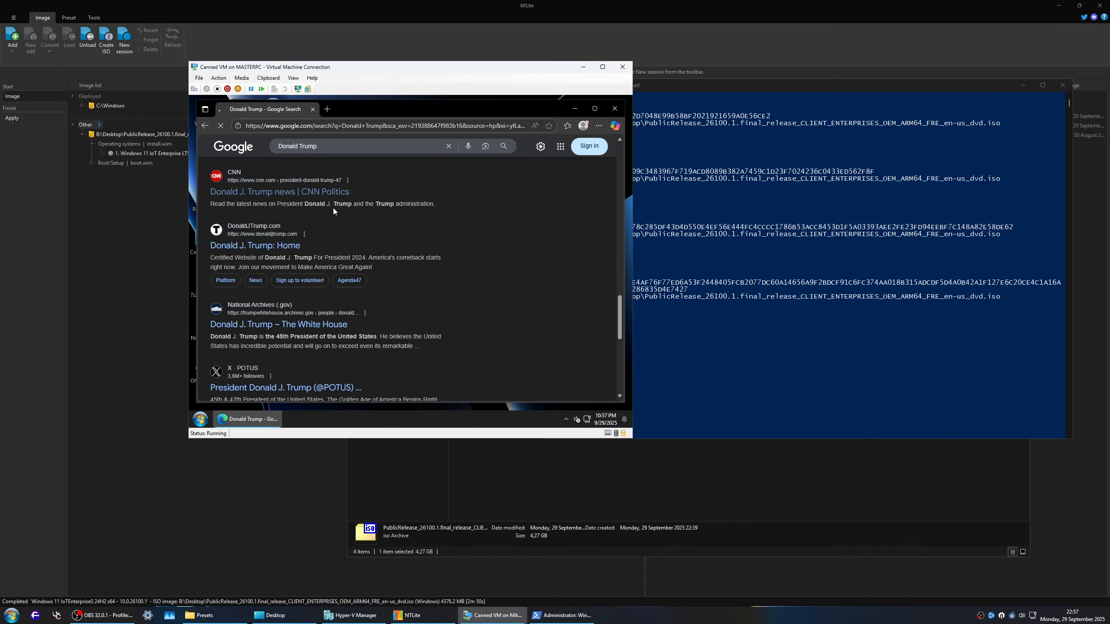
{"action": "scroll", "coordinate": [520, 358], "scroll_direction": "down", "scroll_amount": 10}
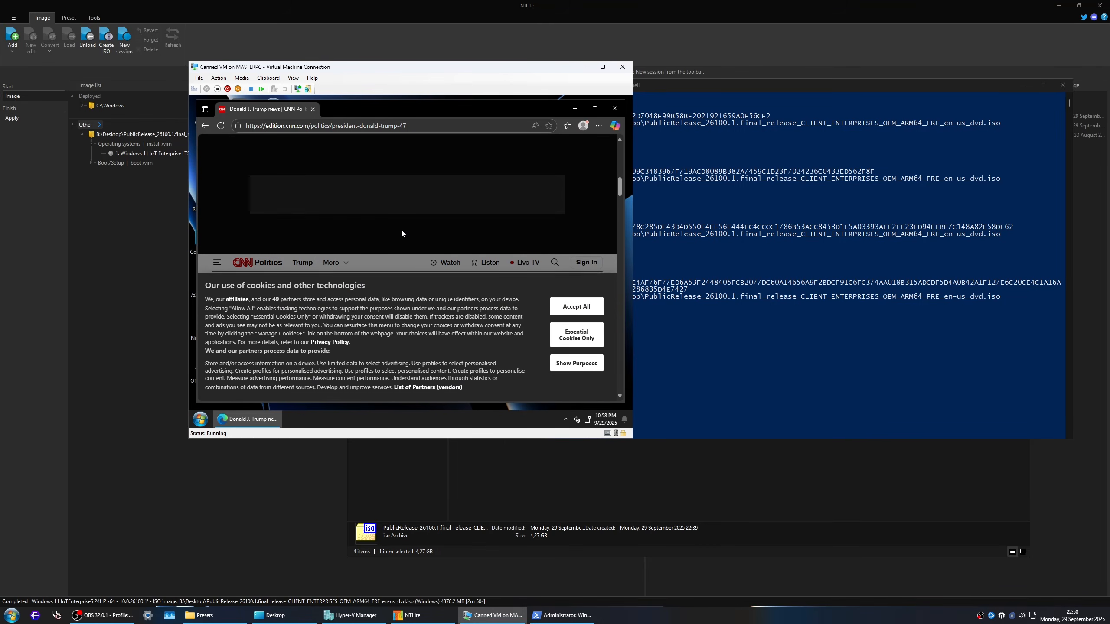
{"action": "left_click", "coordinate": [582, 300]}
{"action": "scroll", "coordinate": [415, 288], "scroll_direction": "down", "scroll_amount": 15}
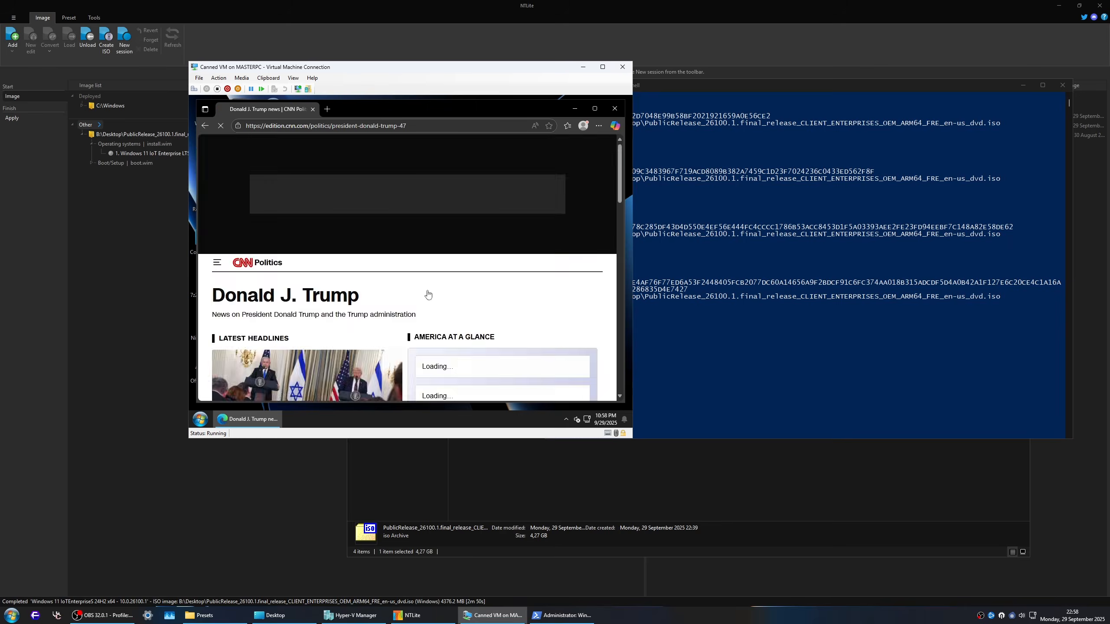
Step: Look through the rest of the CNN Politics page and close its tab
{"action": "scroll", "coordinate": [448, 301], "scroll_direction": "down", "scroll_amount": 10}
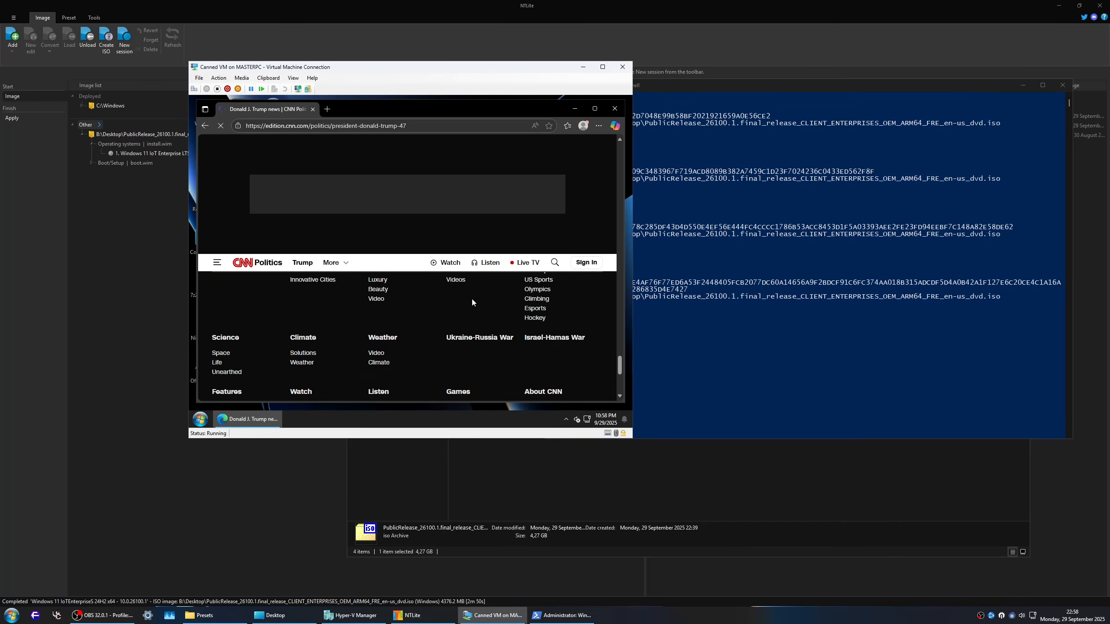
{"action": "scroll", "coordinate": [446, 302], "scroll_direction": "up", "scroll_amount": 20}
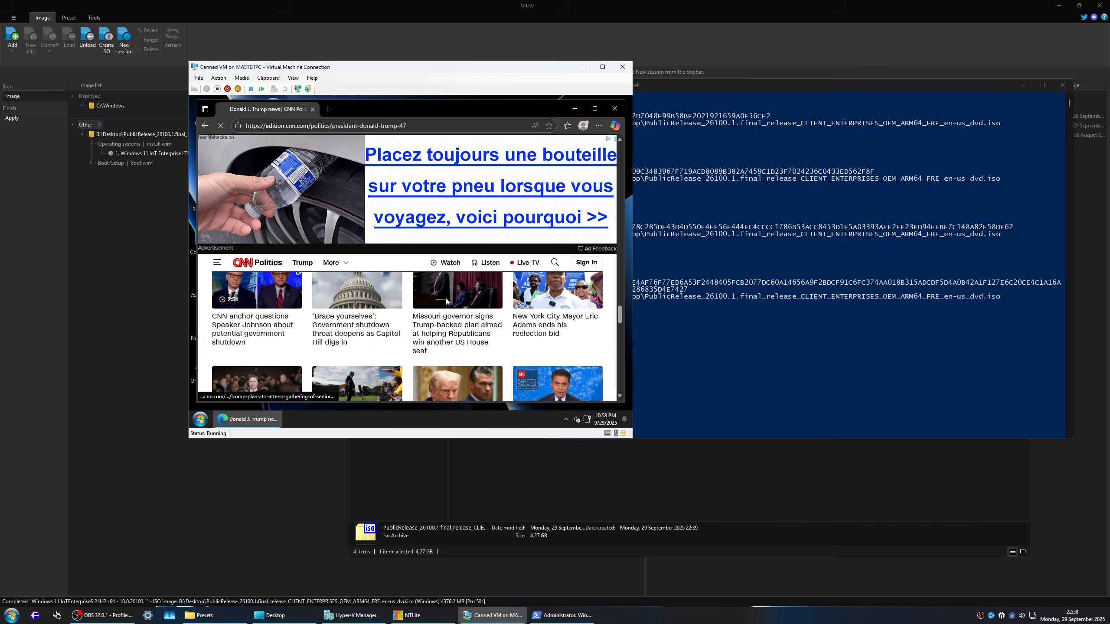
{"action": "scroll", "coordinate": [446, 301], "scroll_direction": "up", "scroll_amount": 10}
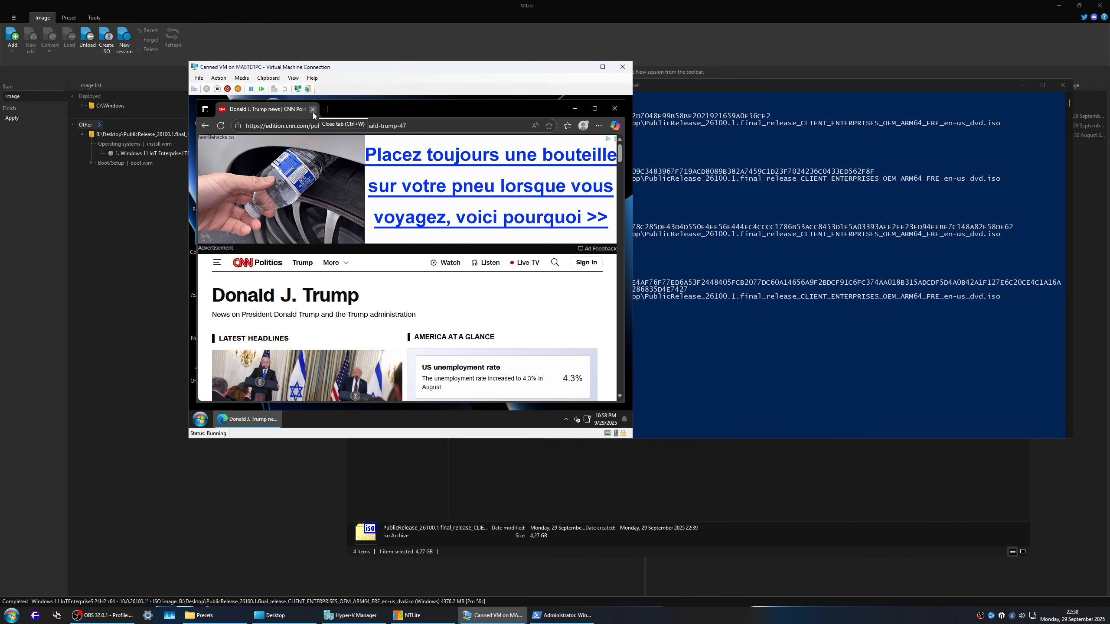
{"action": "left_click", "coordinate": [313, 109]}
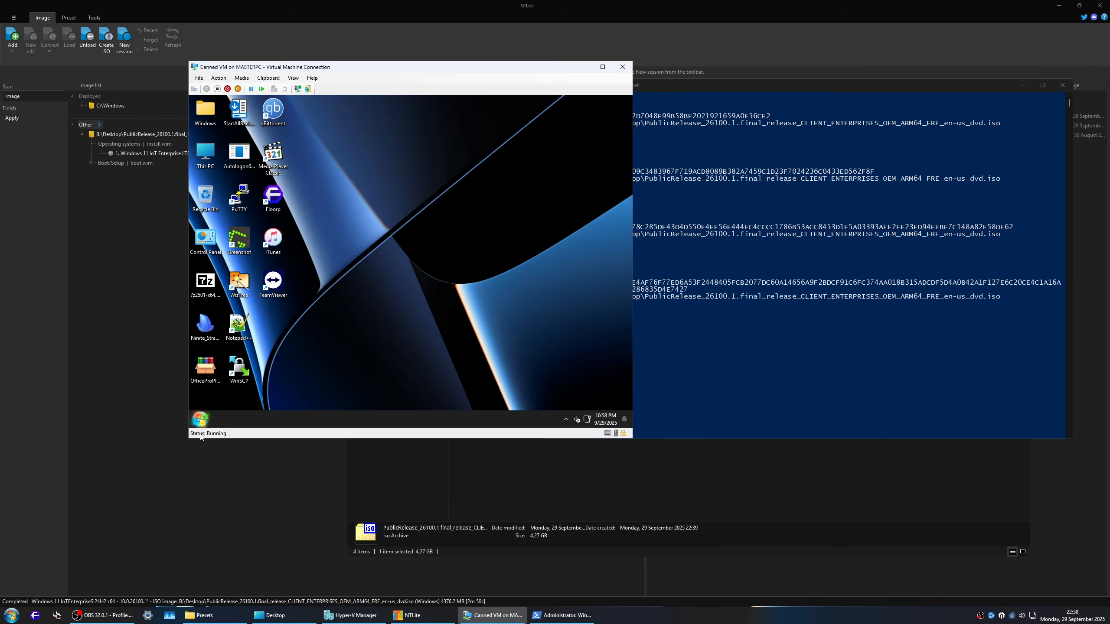
Step: Search the virtual machine's Start menu for store, look through all programs and open Microsoft Store from the Apps folder
{"action": "left_click", "coordinate": [202, 420]}
{"action": "type", "text": "store"}
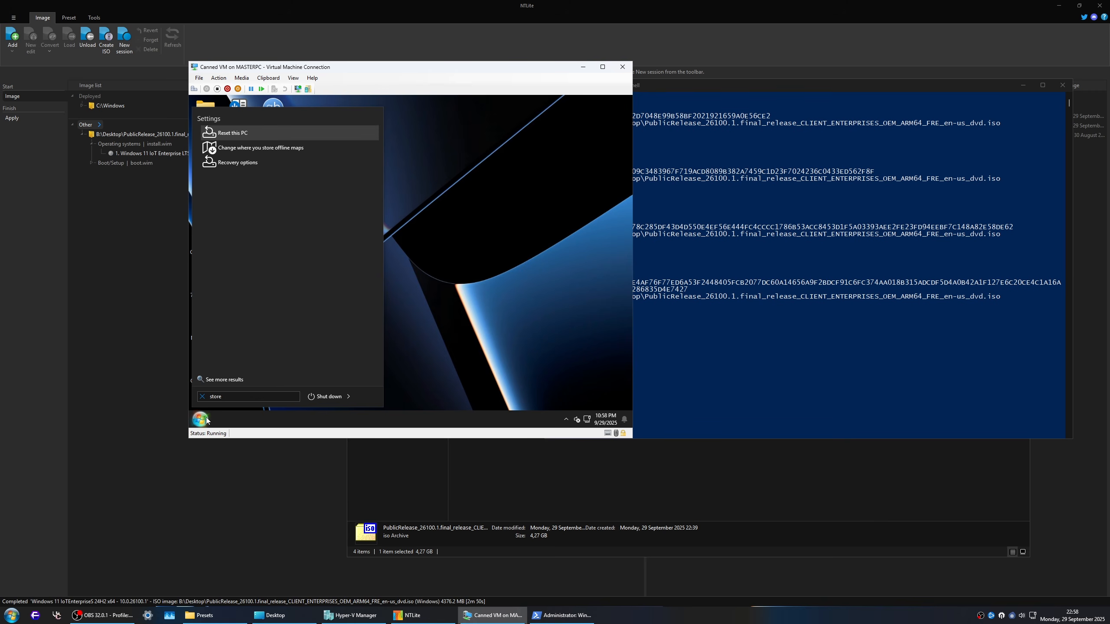
{"action": "left_click", "coordinate": [206, 419]}
{"action": "left_click", "coordinate": [207, 419]}
{"action": "left_click", "coordinate": [240, 125]}
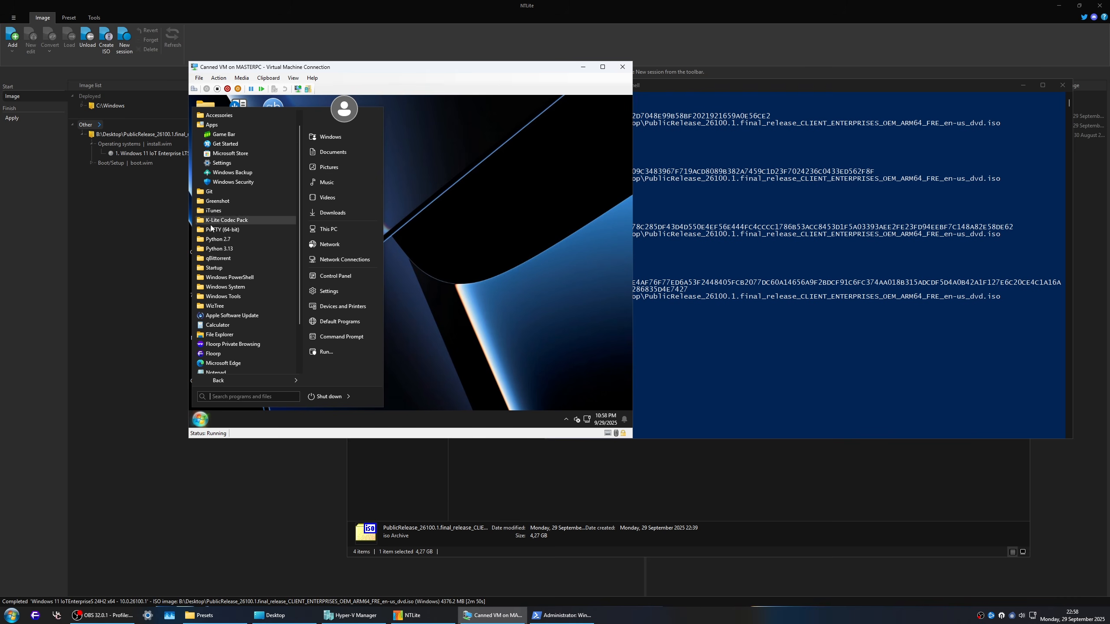
{"action": "scroll", "coordinate": [250, 261], "scroll_direction": "down", "scroll_amount": 2}
{"action": "scroll", "coordinate": [250, 261], "scroll_direction": "up", "scroll_amount": 3}
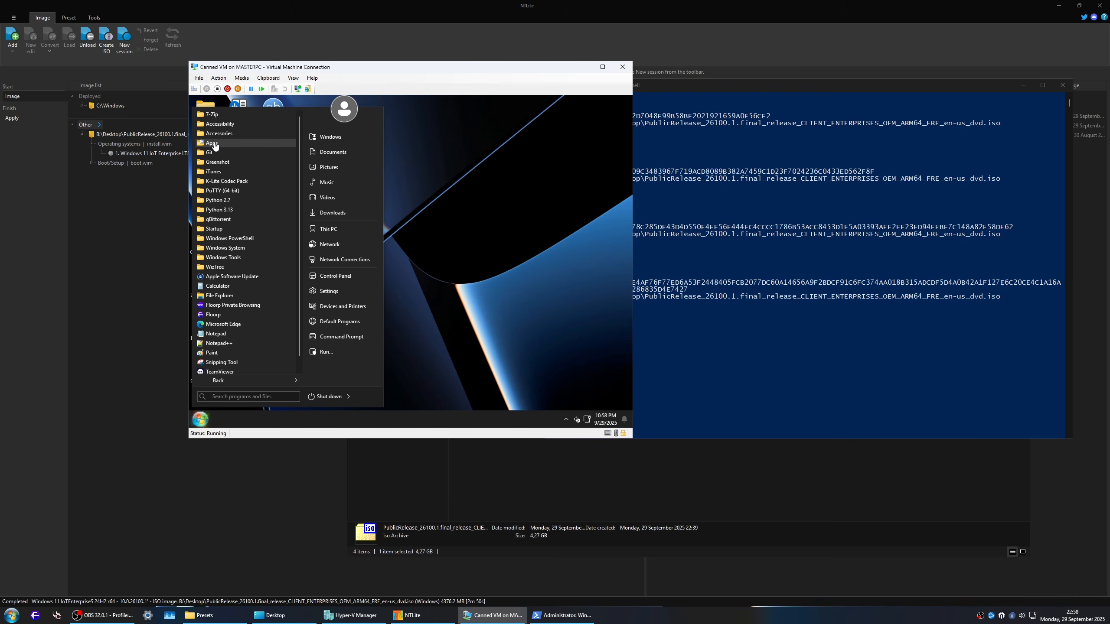
{"action": "left_click", "coordinate": [229, 171]}
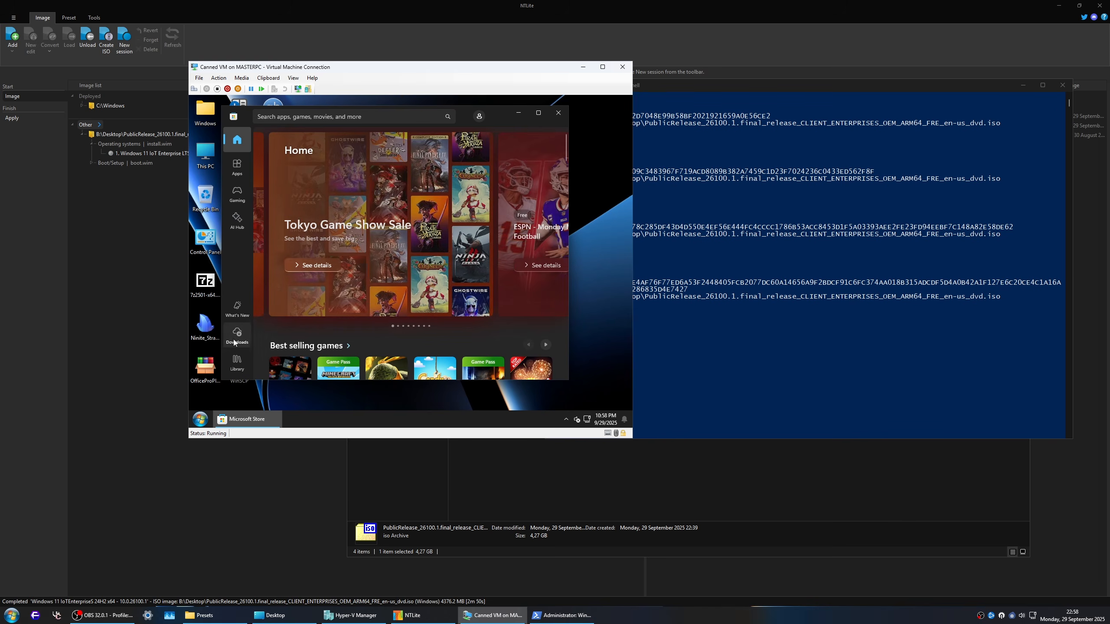
Step: Get app updates in Microsoft Store's downloads, maximize the window and look through the pending and recent updates
{"action": "left_click", "coordinate": [235, 339]}
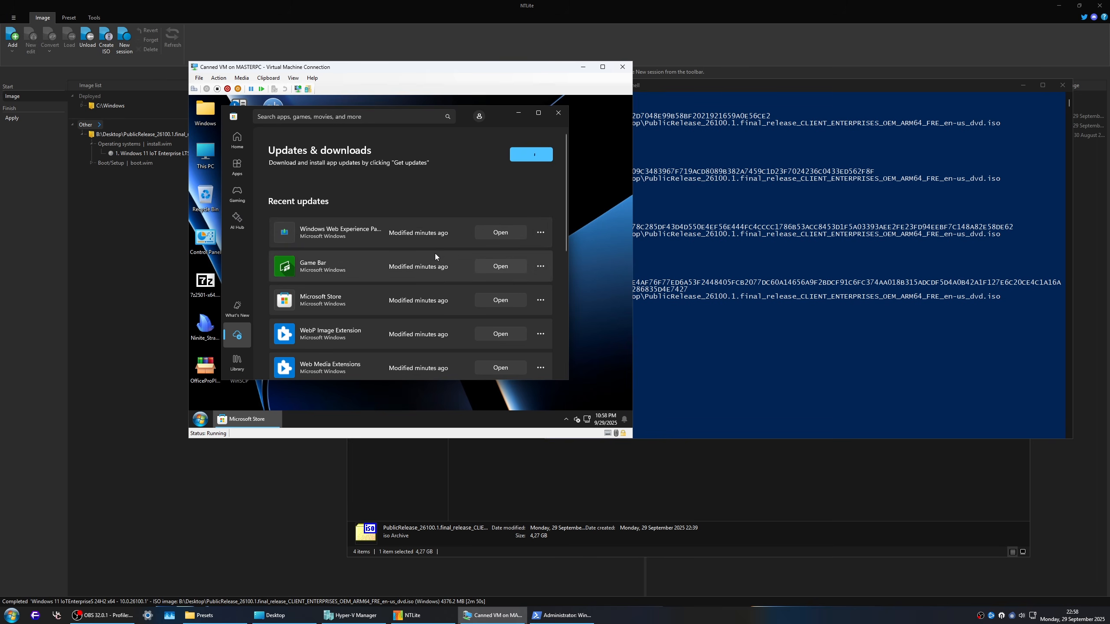
{"action": "left_click", "coordinate": [543, 114]}
{"action": "scroll", "coordinate": [493, 264], "scroll_direction": "down", "scroll_amount": 5}
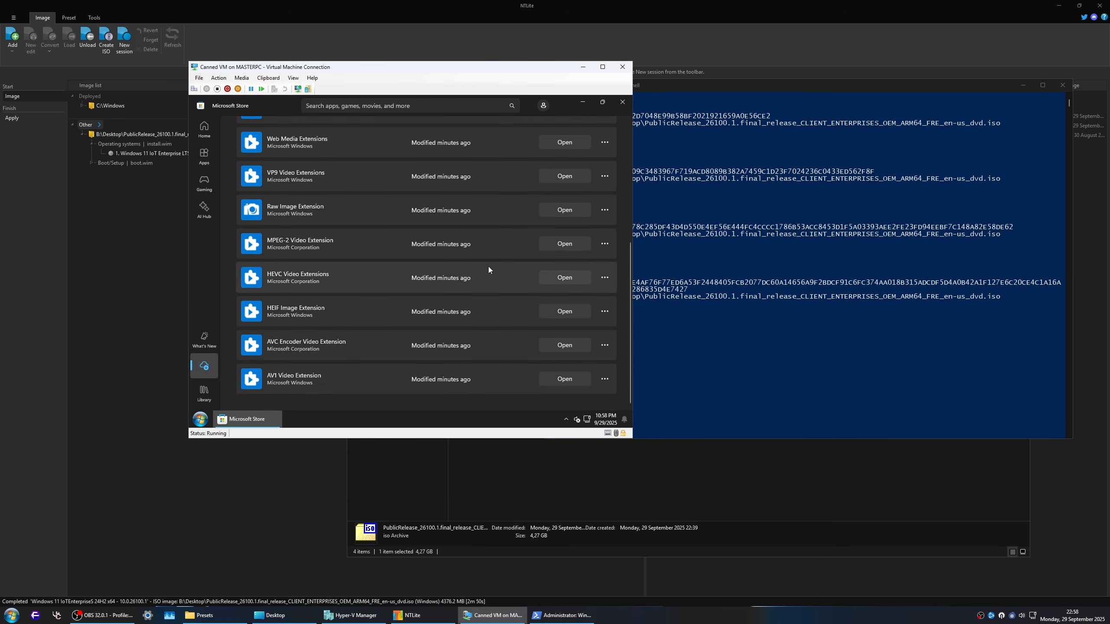
{"action": "scroll", "coordinate": [328, 379], "scroll_direction": "up", "scroll_amount": 1}
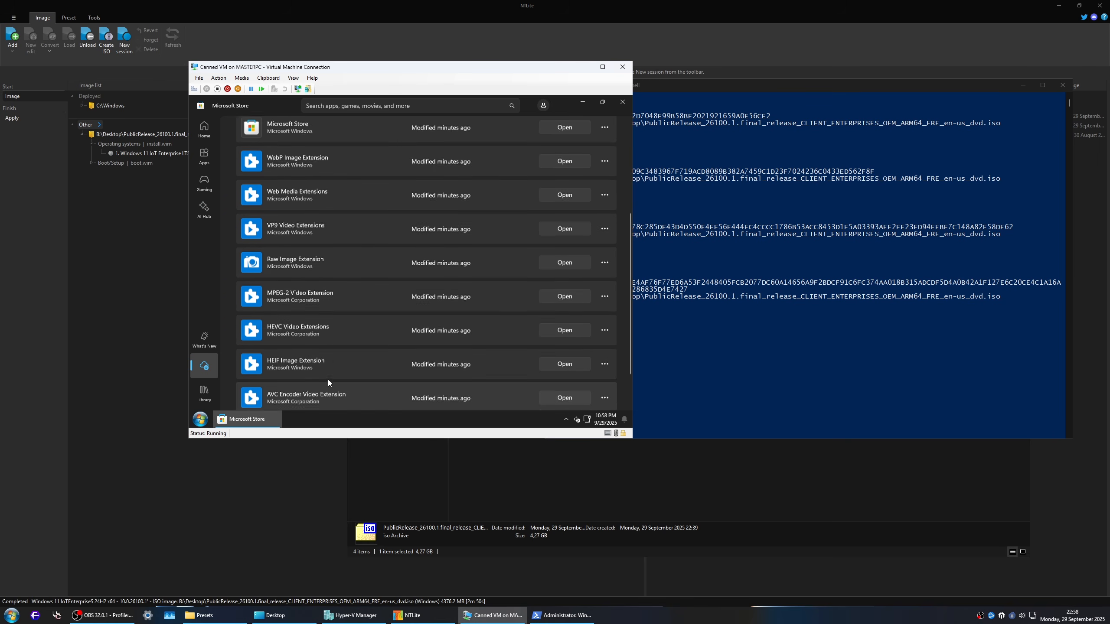
{"action": "scroll", "coordinate": [328, 382], "scroll_direction": "up", "scroll_amount": 5}
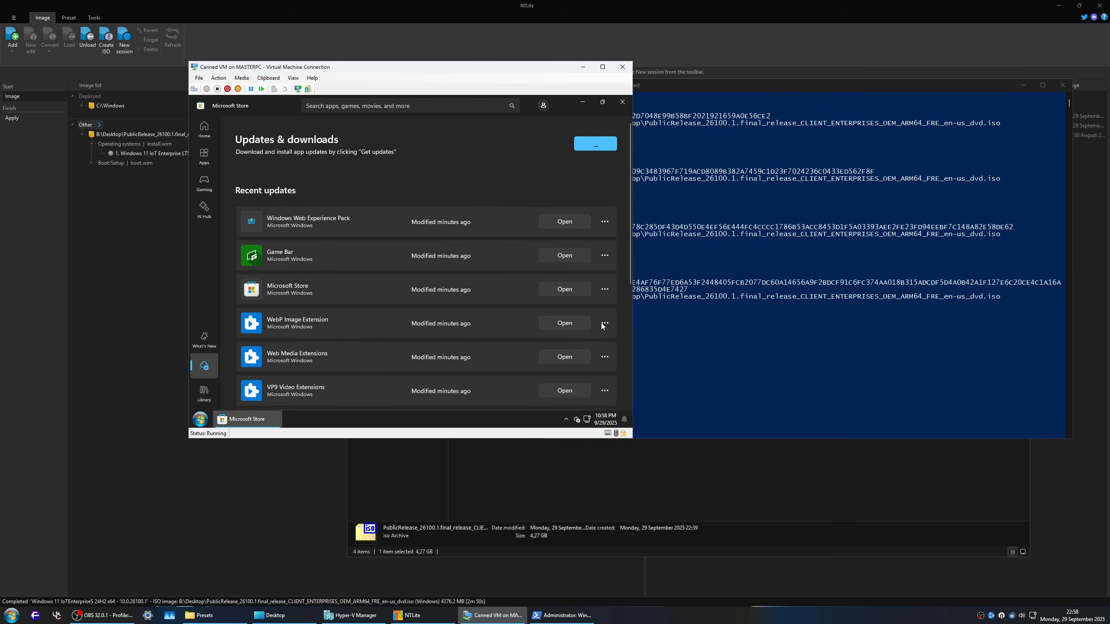
{"action": "scroll", "coordinate": [318, 181], "scroll_direction": "down", "scroll_amount": 2}
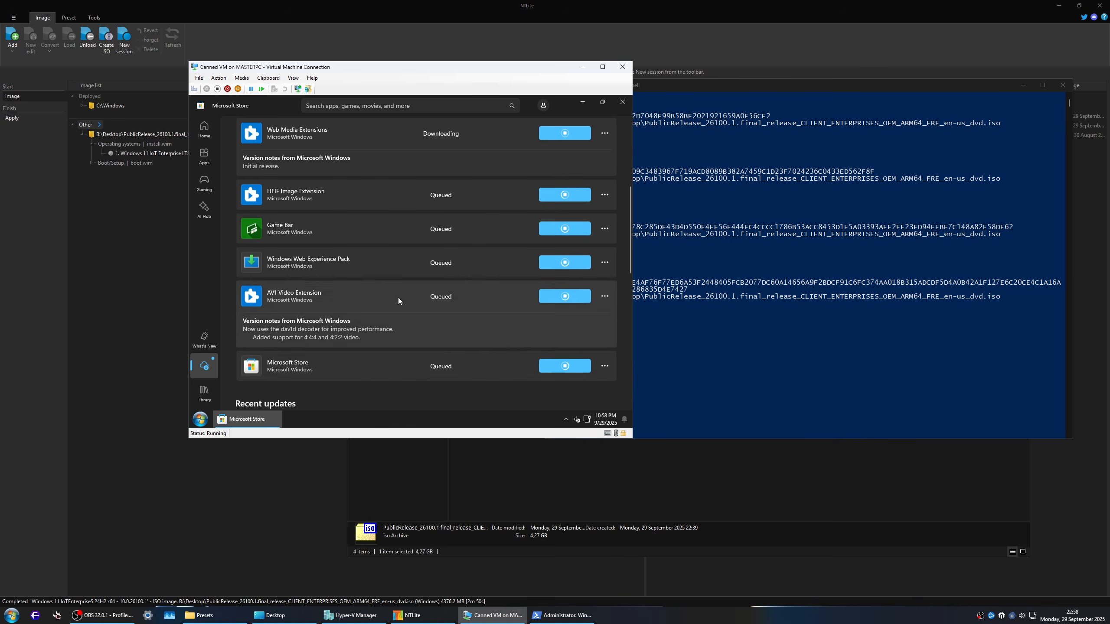
{"action": "scroll", "coordinate": [398, 298], "scroll_direction": "up", "scroll_amount": 5}
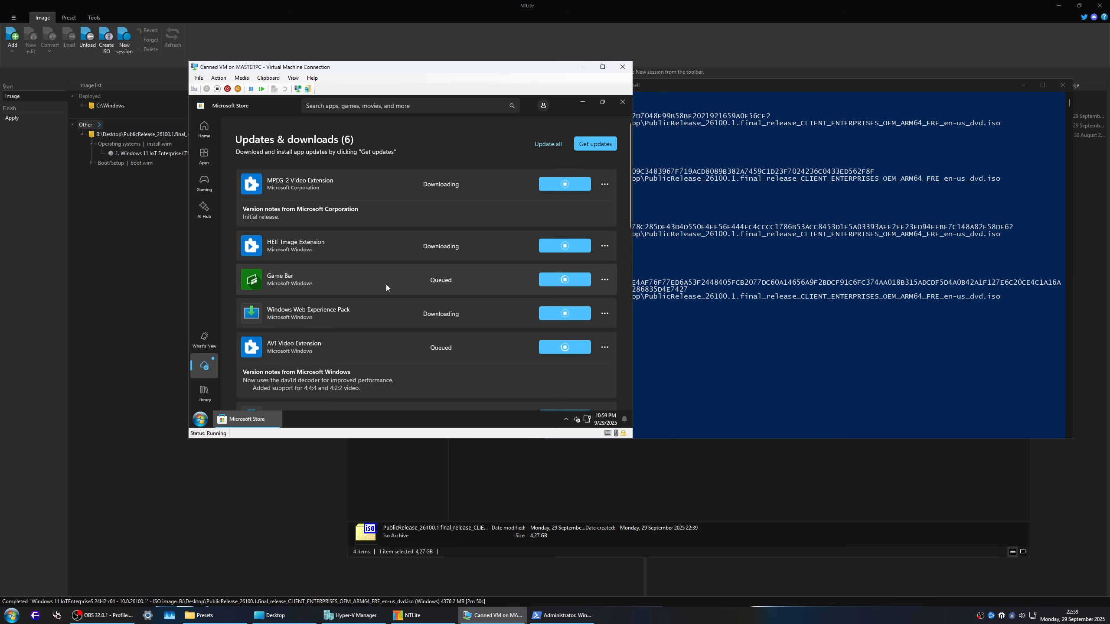
{"action": "scroll", "coordinate": [396, 322], "scroll_direction": "down", "scroll_amount": 3}
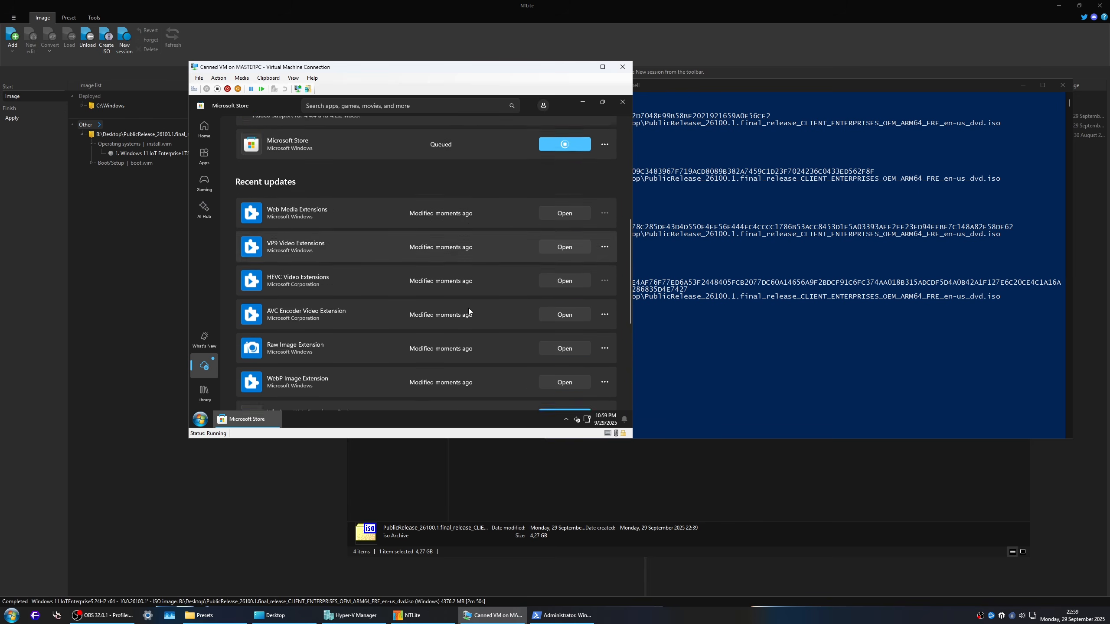
{"action": "left_click", "coordinate": [246, 419]}
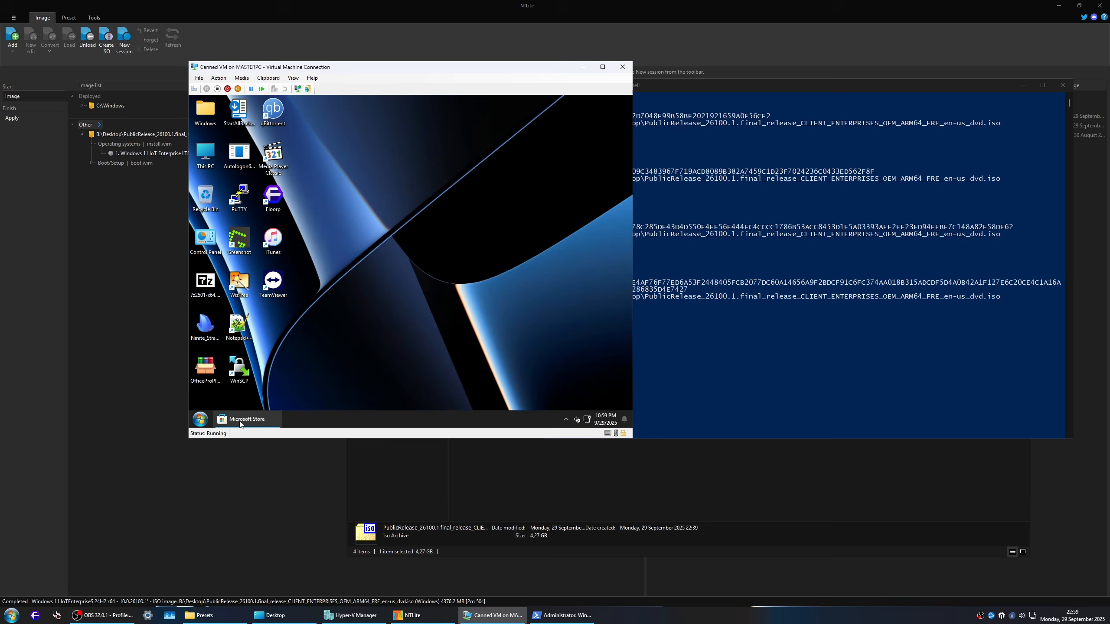
{"action": "left_click", "coordinate": [247, 419]}
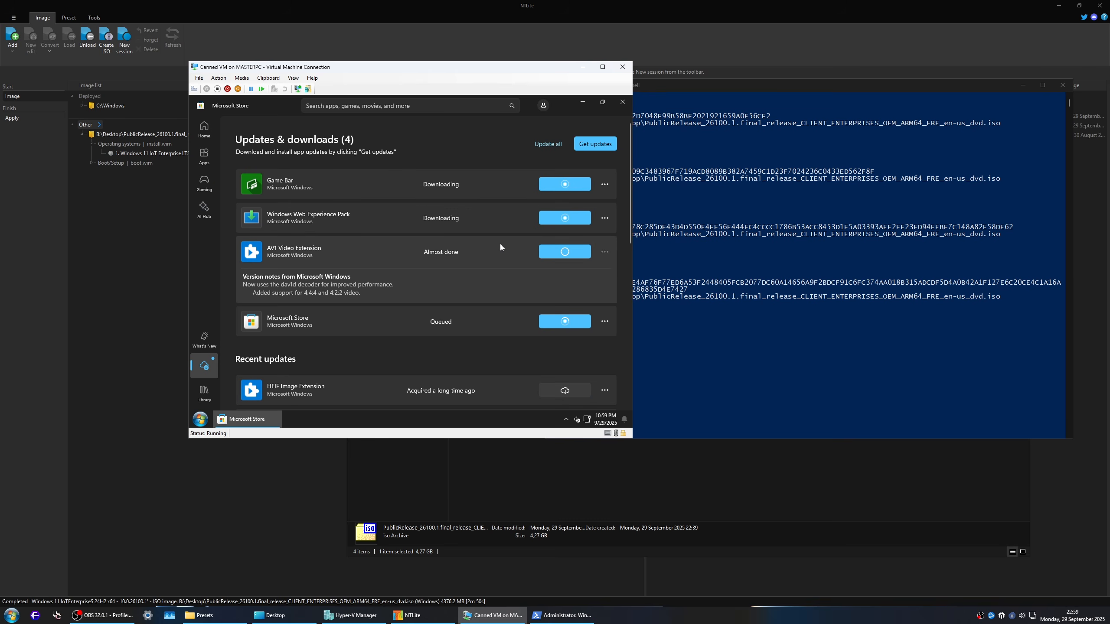
Step: Open Settings maximized, run the Windows activation troubleshooter and expand the activation state details
{"action": "key", "text": "super+i"}
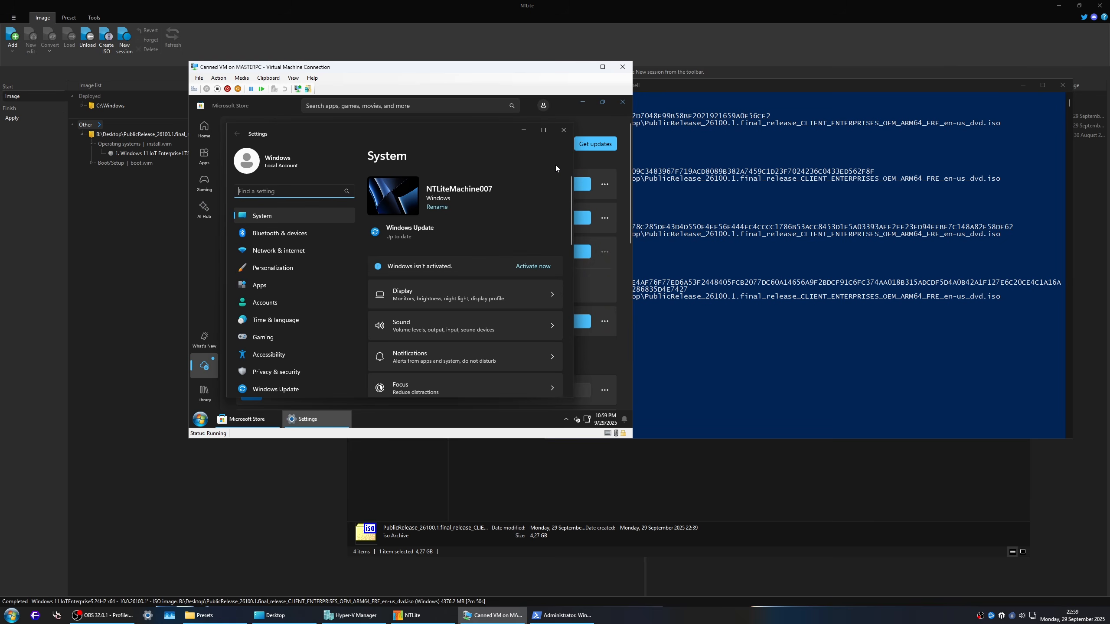
{"action": "left_click", "coordinate": [544, 131]}
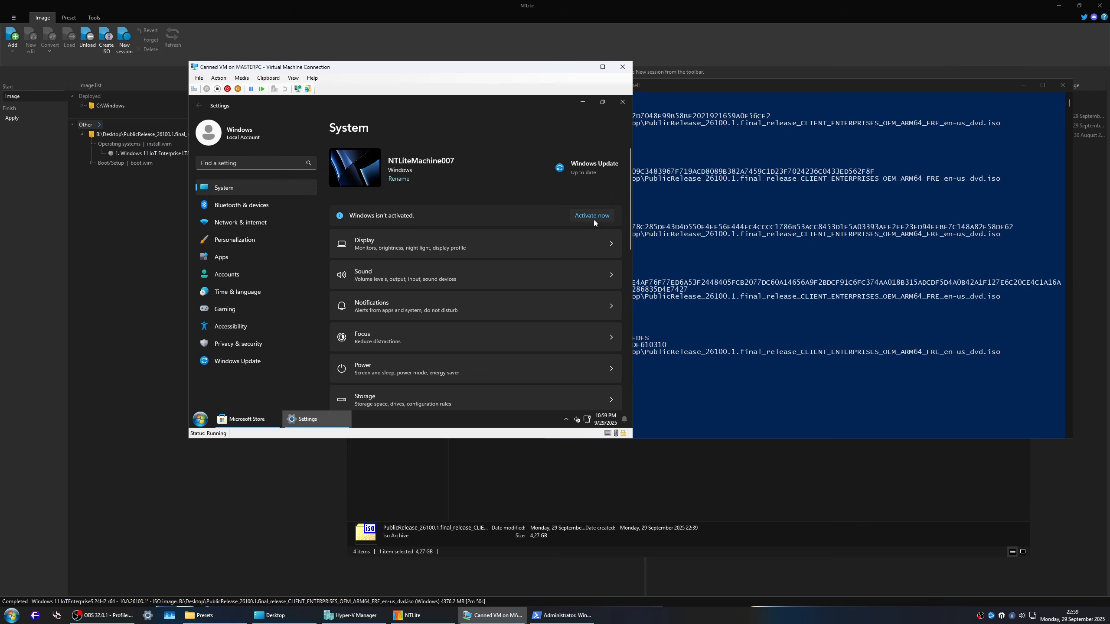
{"action": "left_click", "coordinate": [593, 219]}
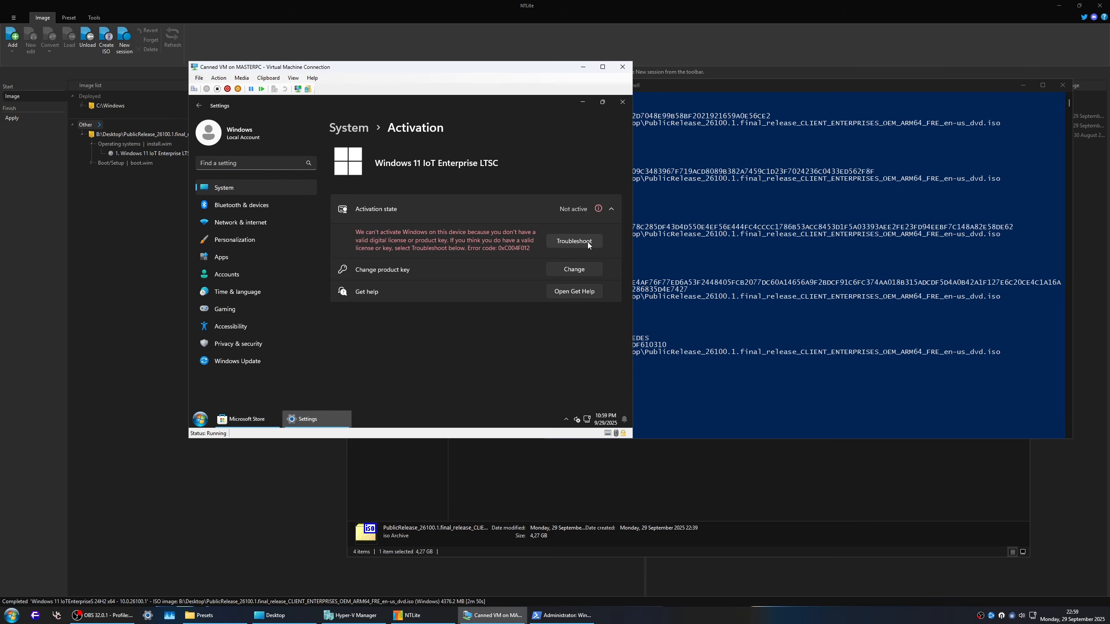
{"action": "left_click", "coordinate": [588, 242]}
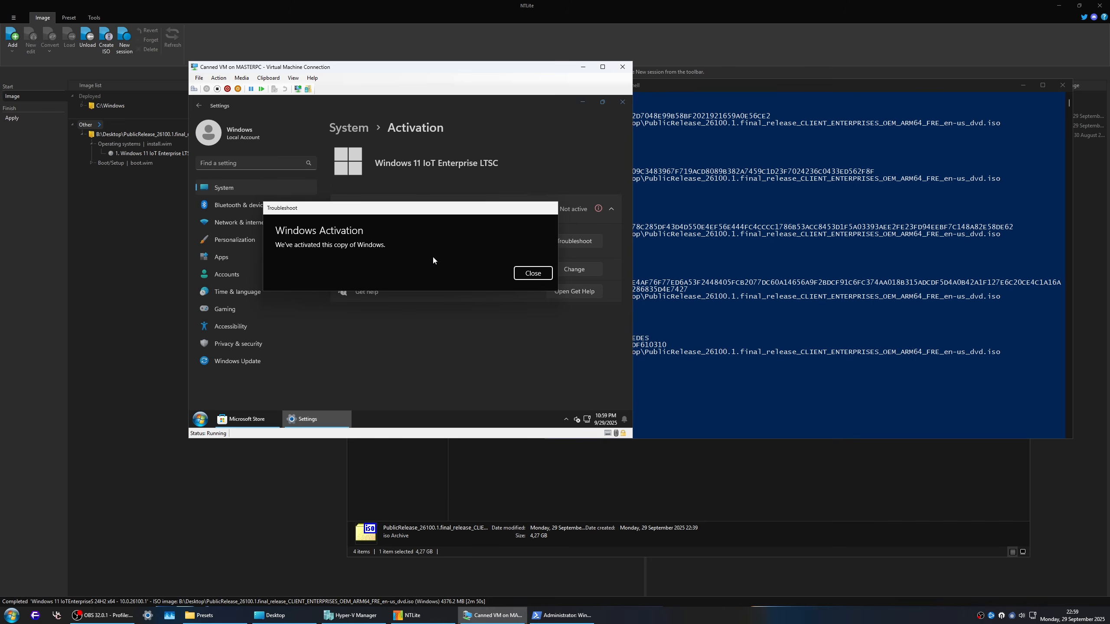
{"action": "left_click", "coordinate": [544, 272]}
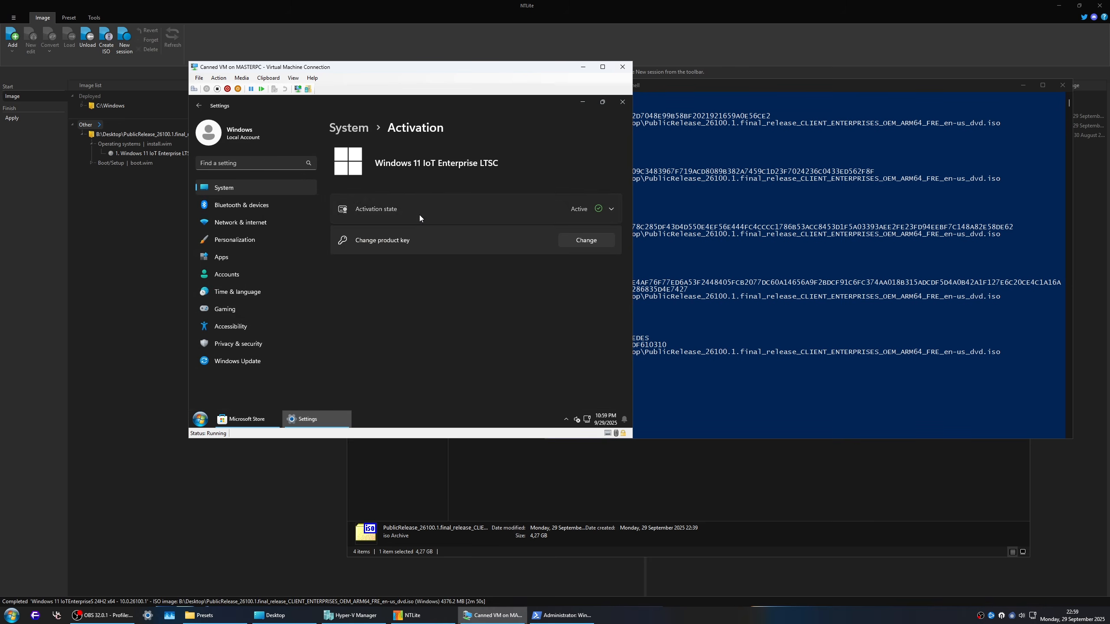
{"action": "left_click", "coordinate": [454, 205]}
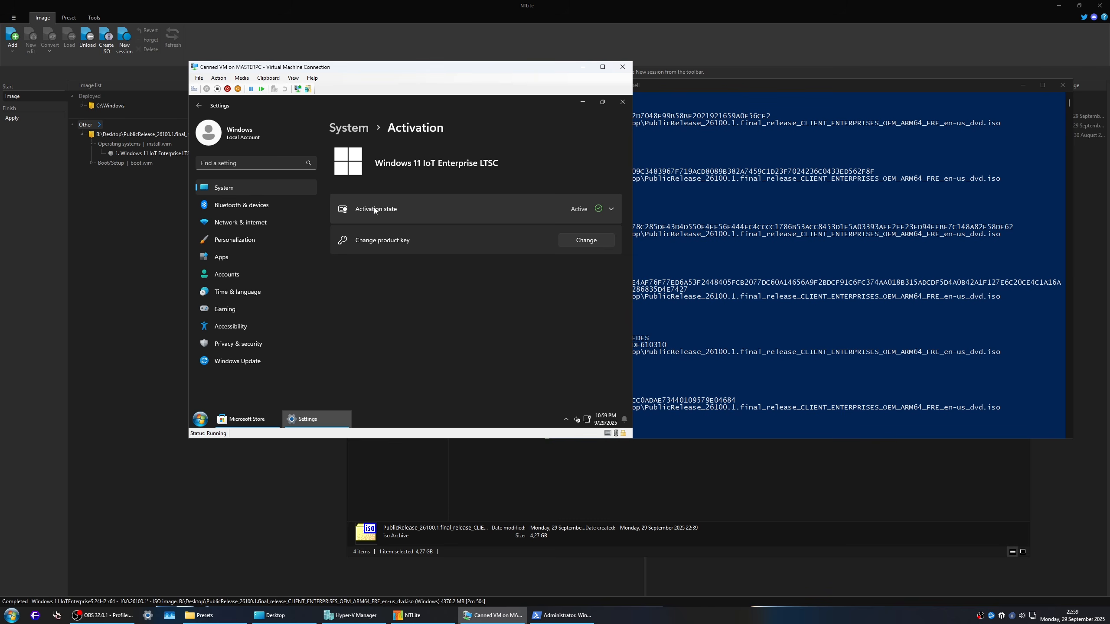
{"action": "left_click", "coordinate": [542, 213]}
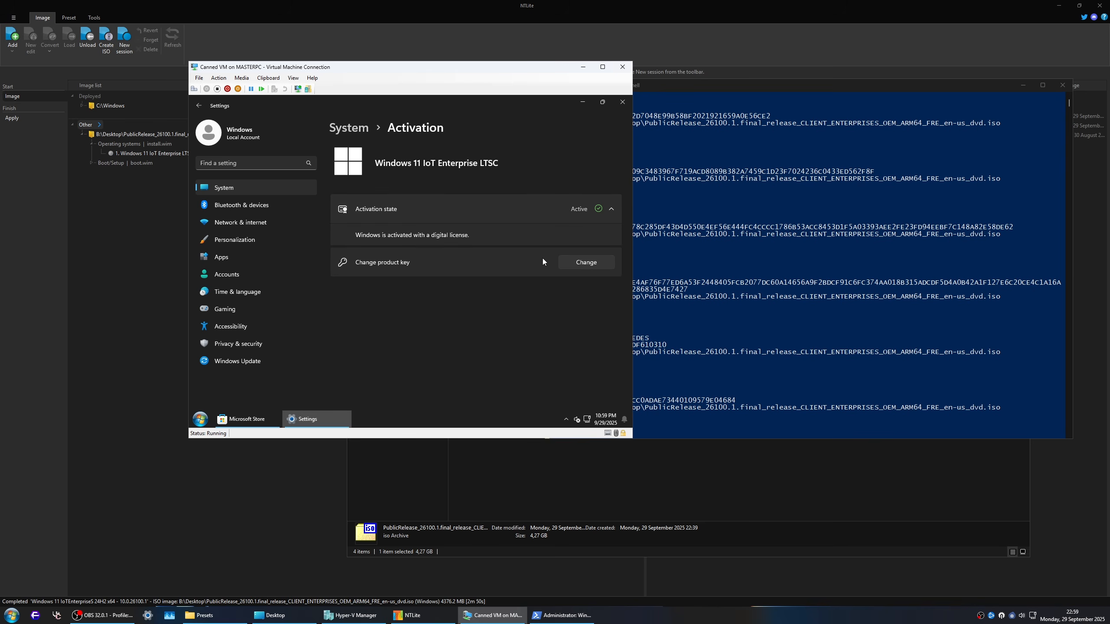
Step: Examine Windows Update's history, advanced options and configured update policies
{"action": "left_click", "coordinate": [342, 126]}
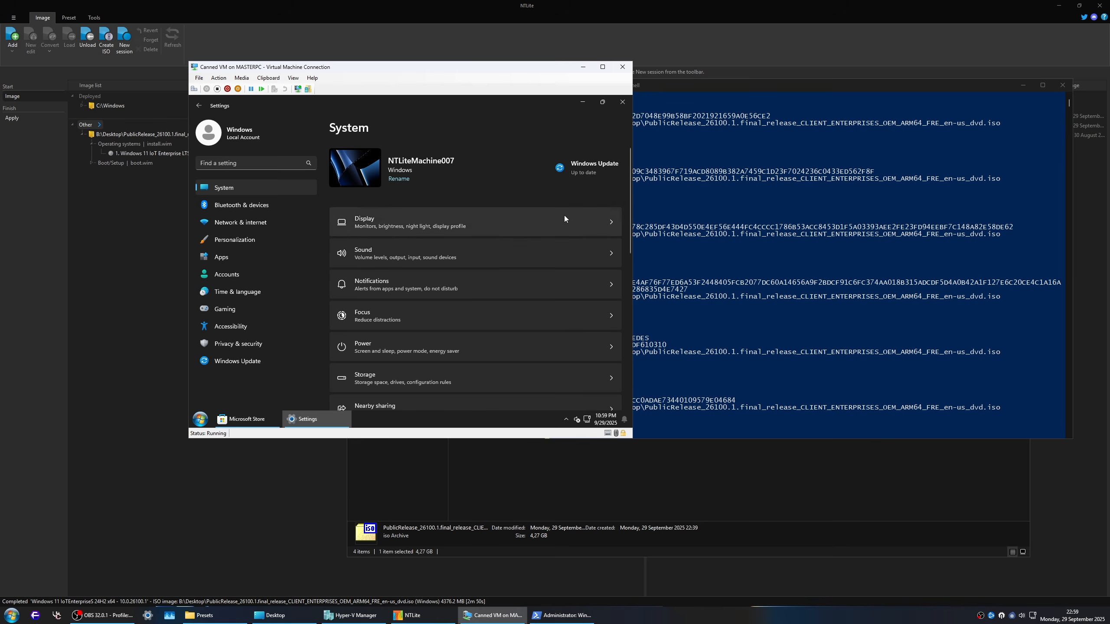
{"action": "left_click", "coordinate": [590, 166]}
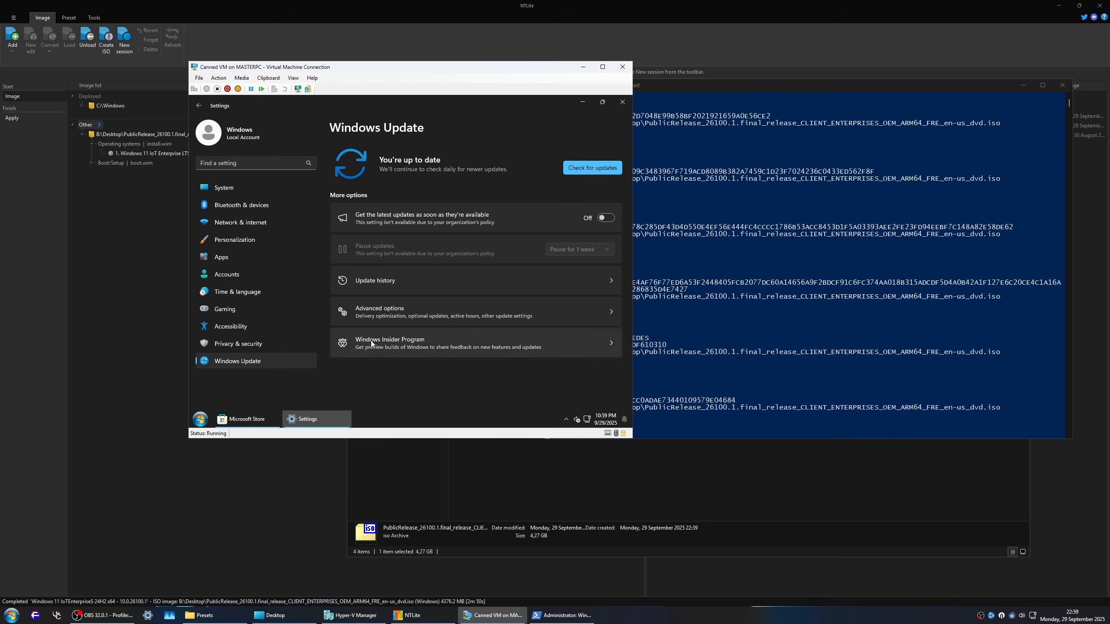
{"action": "left_click", "coordinate": [411, 277]}
{"action": "key", "text": "alt+Left"}
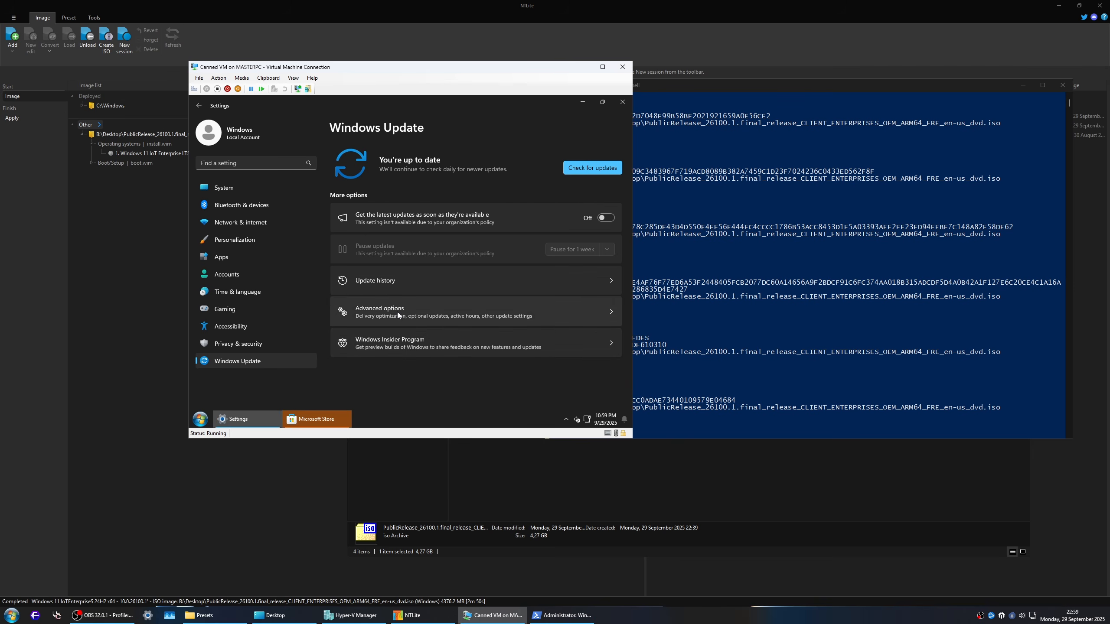
{"action": "left_click", "coordinate": [397, 312]}
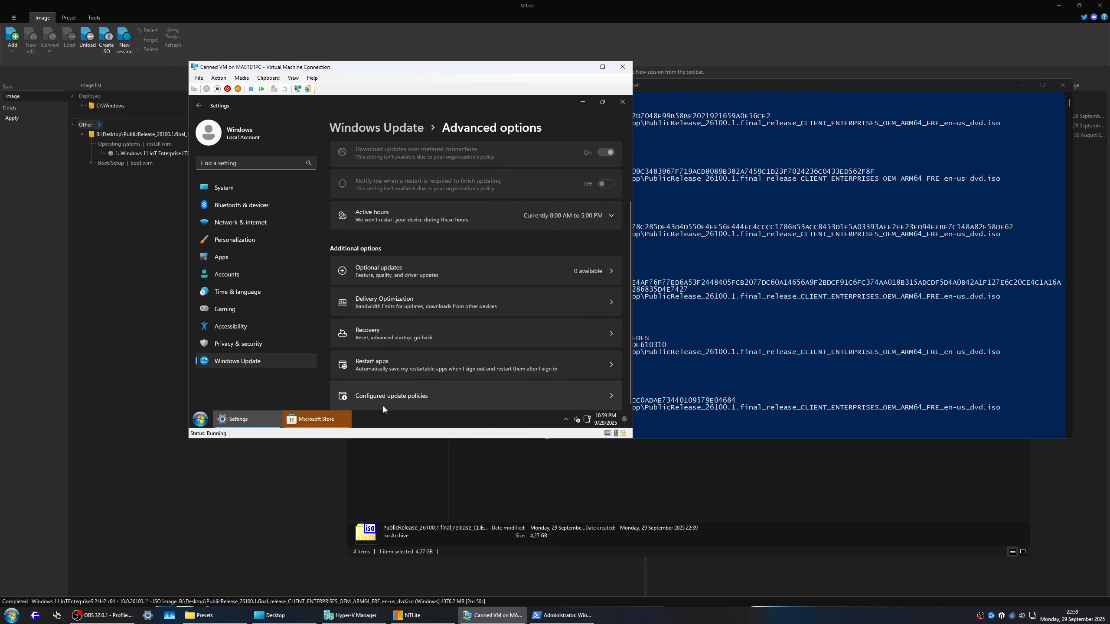
{"action": "left_click", "coordinate": [387, 398]}
{"action": "scroll", "coordinate": [423, 277], "scroll_direction": "down", "scroll_amount": 2}
{"action": "scroll", "coordinate": [419, 295], "scroll_direction": "up", "scroll_amount": 1}
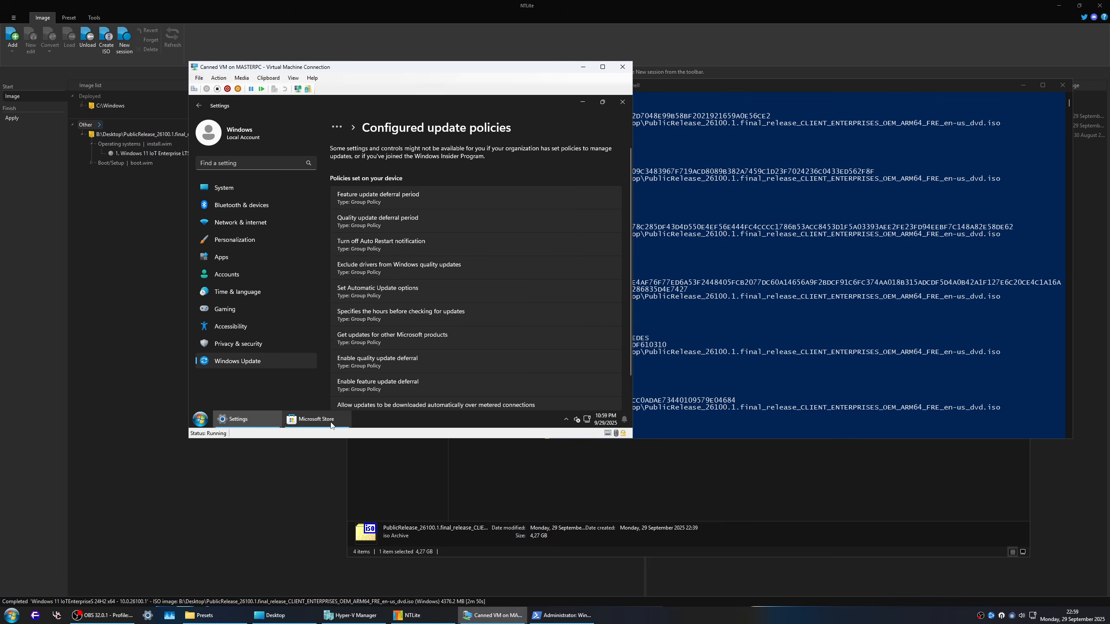
Step: Return to Microsoft Store's downloads, check for app updates again and close the Store
{"action": "left_click", "coordinate": [322, 423]}
{"action": "left_click", "coordinate": [242, 357]}
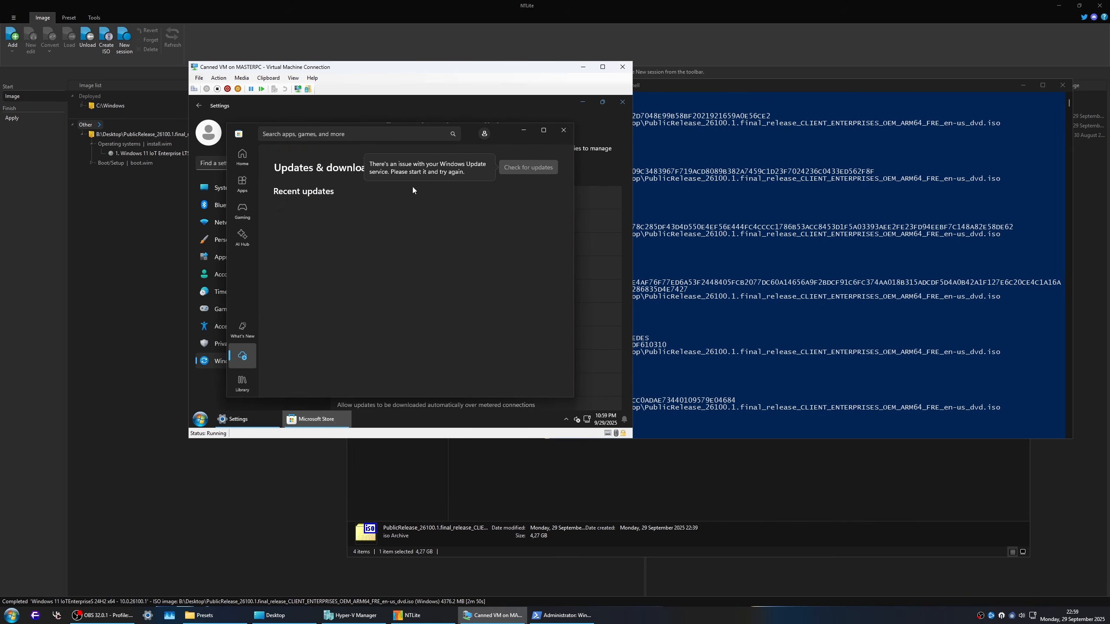
{"action": "left_click", "coordinate": [532, 168]}
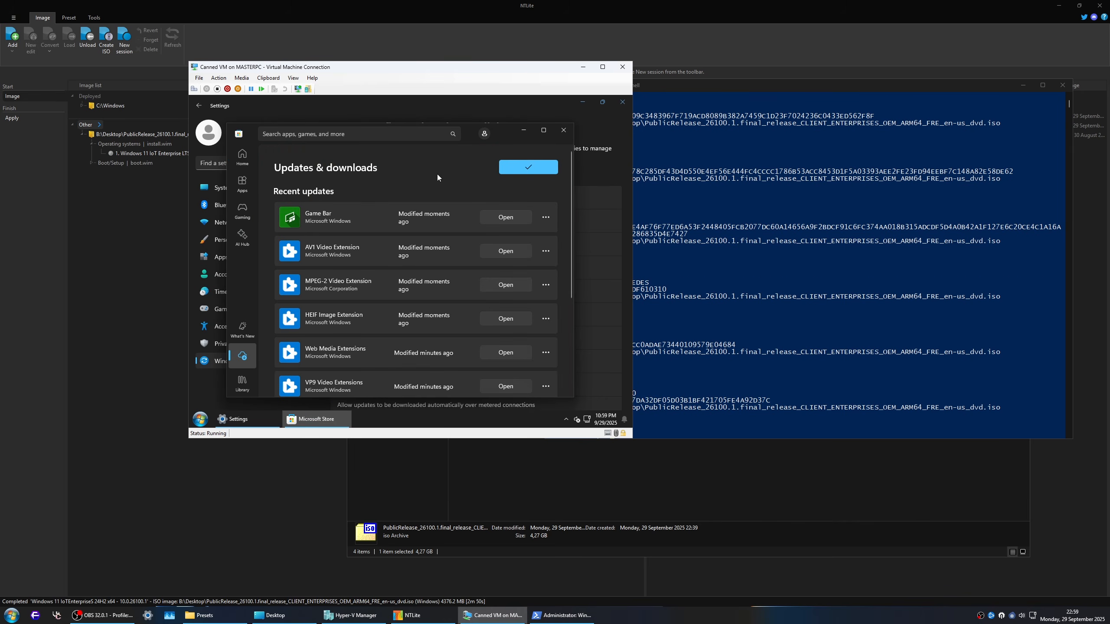
{"action": "left_click", "coordinate": [564, 131]}
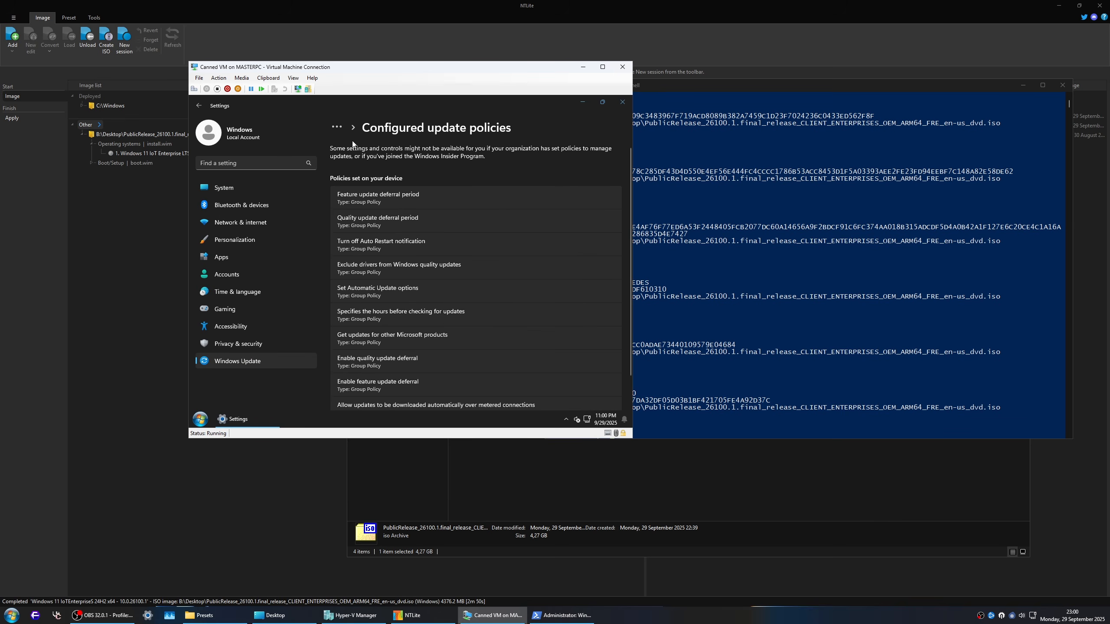
Step: Return to the main Windows Update page and check for updates
{"action": "left_click", "coordinate": [248, 367]}
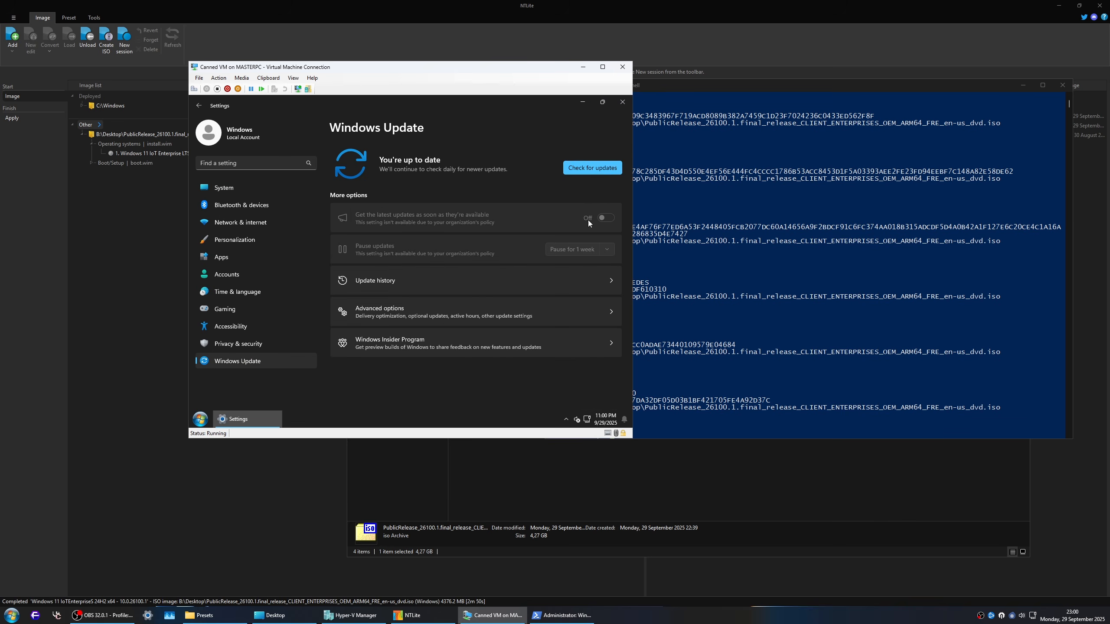
{"action": "left_click", "coordinate": [600, 170]}
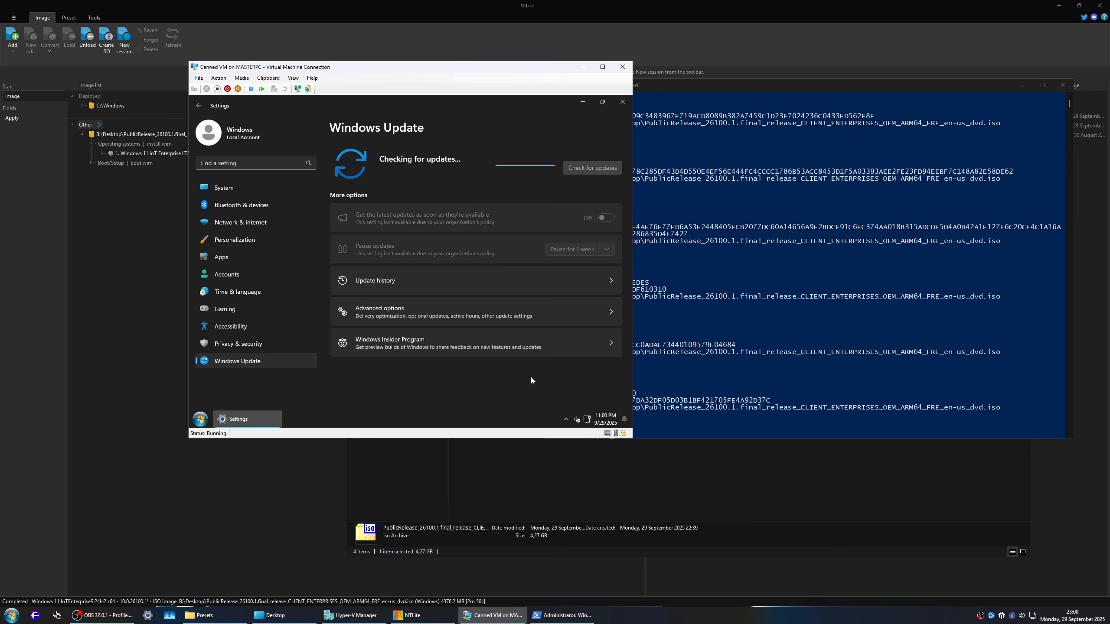
Step: Minimize Settings, reveal the hidden tray icons in the VM and try to launch Greenshot from the desktop
{"action": "left_click", "coordinate": [259, 417]}
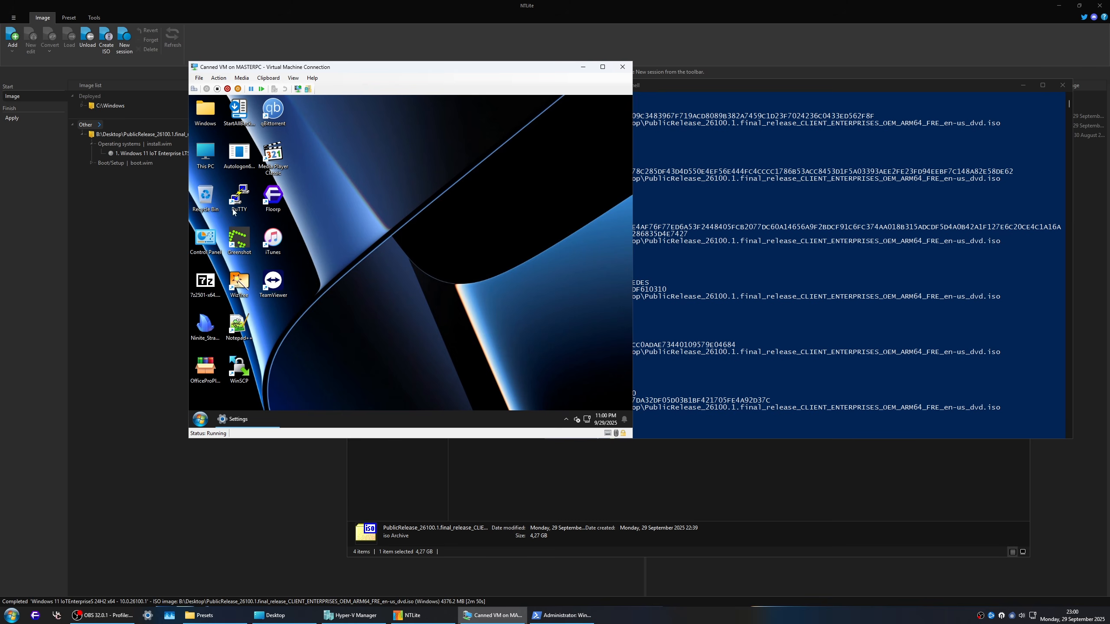
{"action": "left_click", "coordinate": [565, 420]}
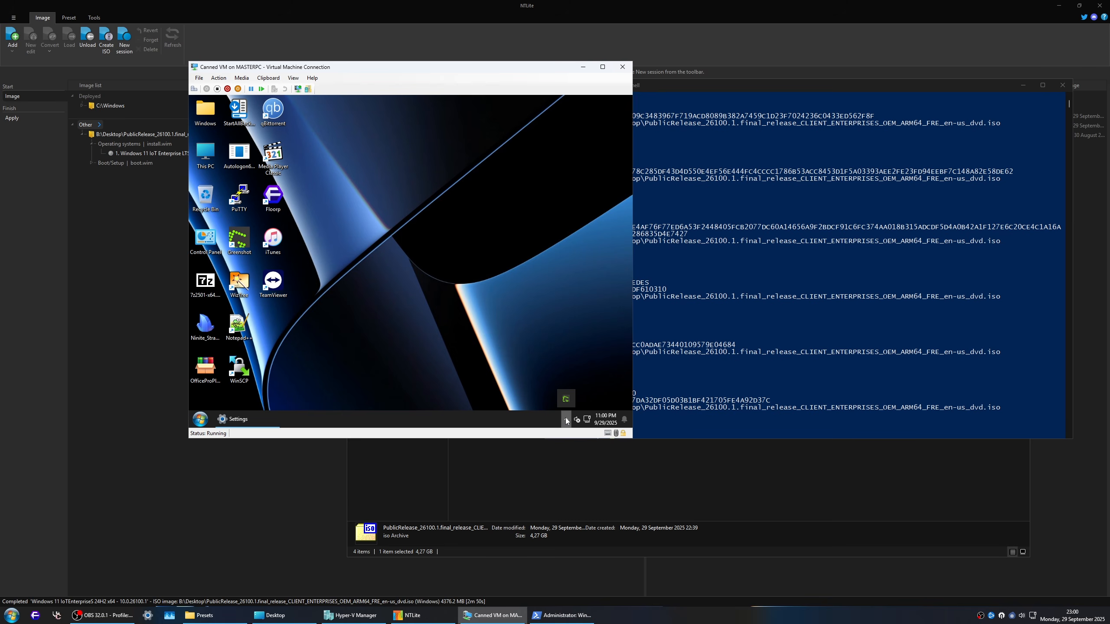
{"action": "double_click", "coordinate": [243, 239]}
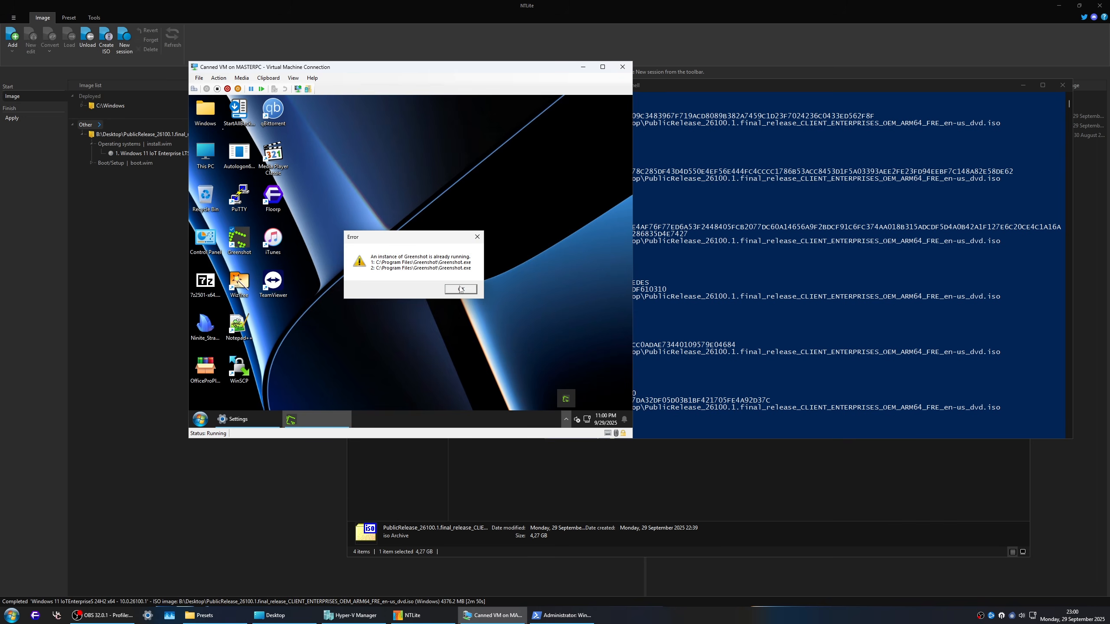
{"action": "left_click", "coordinate": [460, 289]}
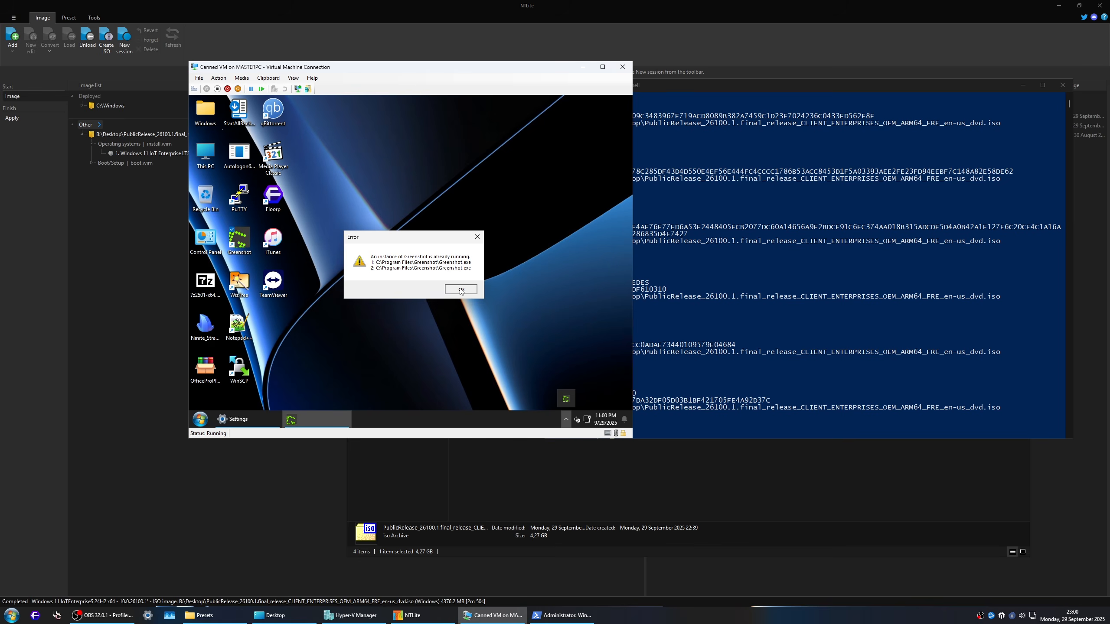
Step: In Greenshot's preferences, disable dynamic destination selection and enable Copy to clipboard as the capture destination
{"action": "right_click", "coordinate": [568, 398]}
{"action": "left_click", "coordinate": [465, 339]}
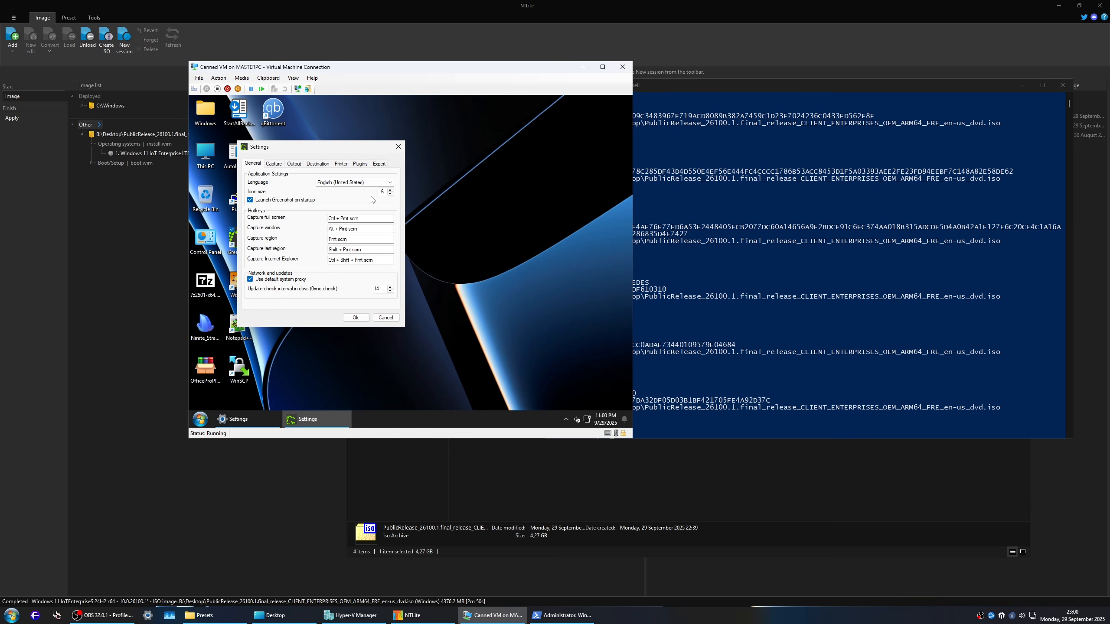
{"action": "left_click", "coordinate": [314, 164]}
{"action": "left_click", "coordinate": [260, 182]}
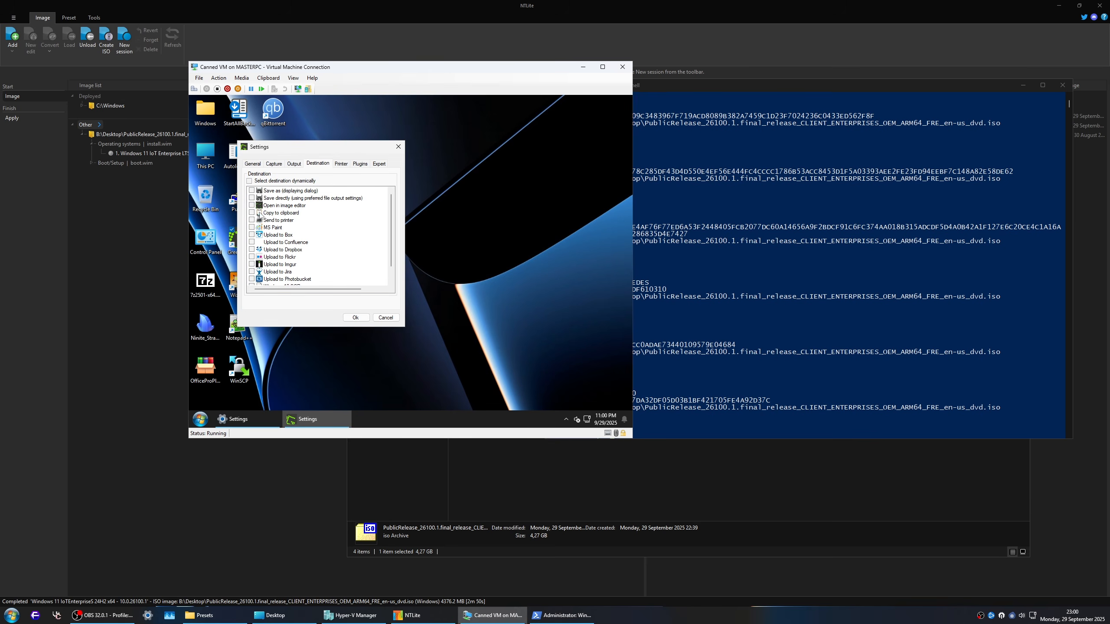
{"action": "left_click", "coordinate": [252, 212]}
{"action": "left_click", "coordinate": [355, 318]}
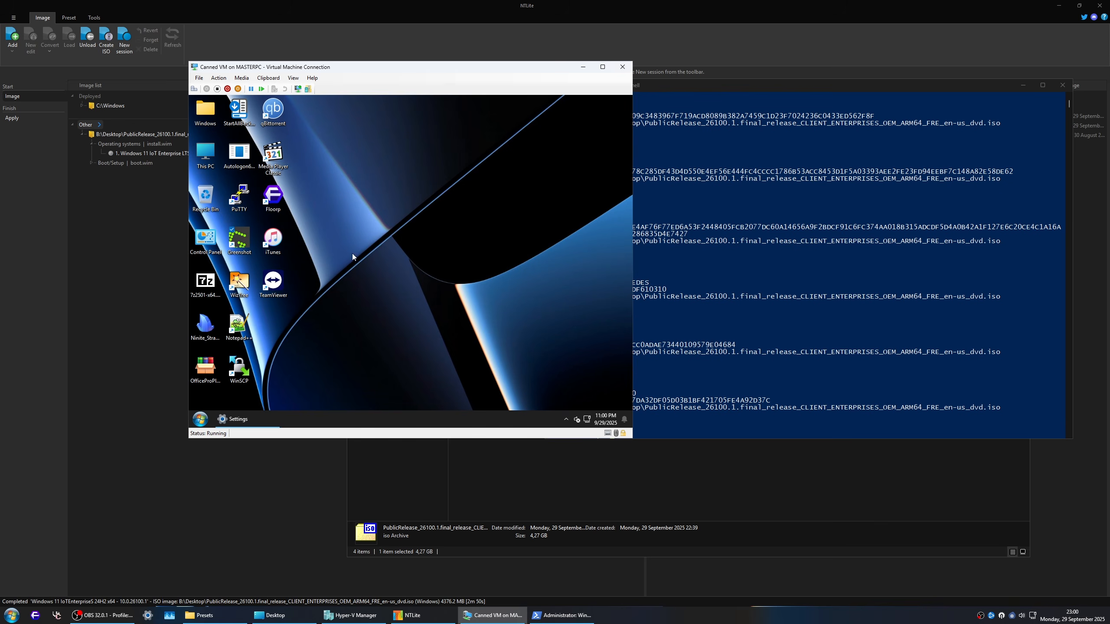
Step: Capture a region of the VM's desktop with Greenshot, then turn on clipboard history and view the capture there
{"action": "key", "text": "Print"}
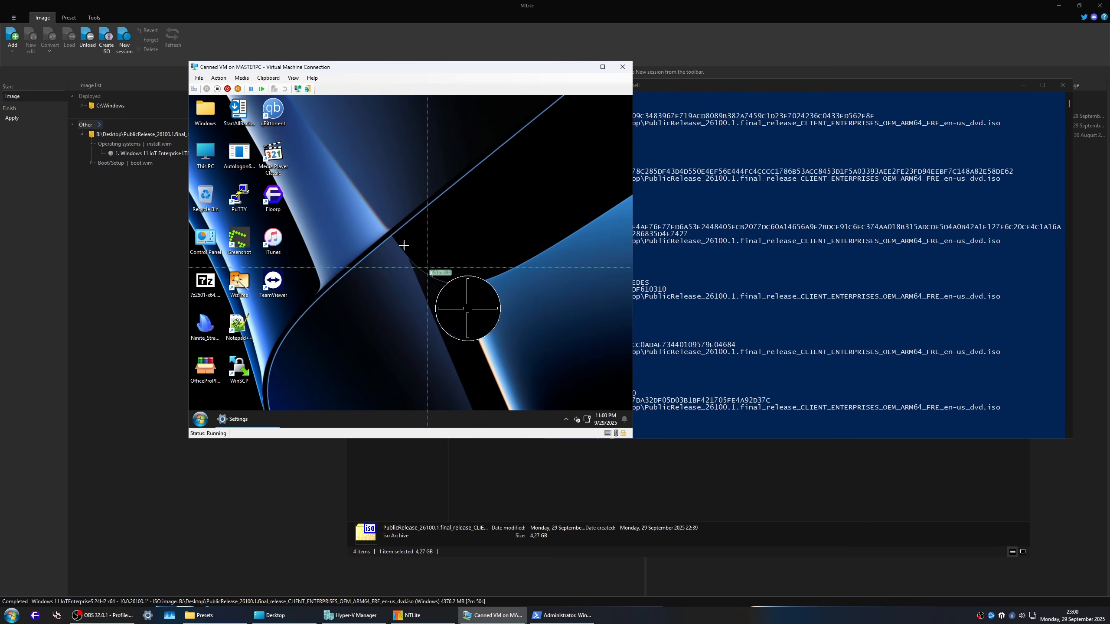
{"action": "left_click_drag", "start_coordinate": [322, 139], "coordinate": [590, 346]}
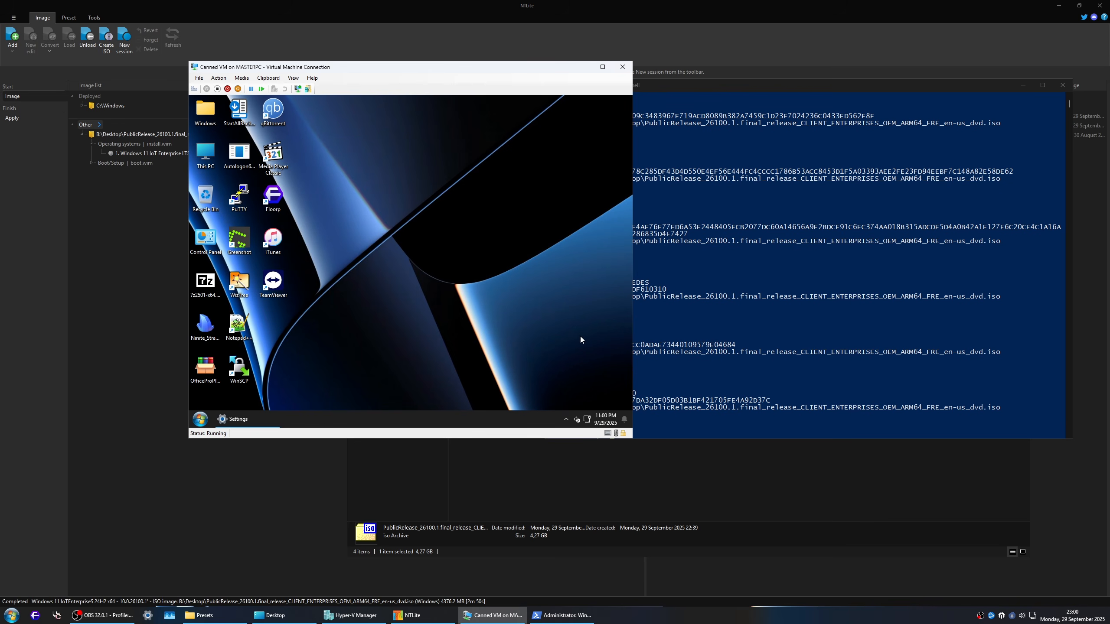
{"action": "key", "text": "super+v"}
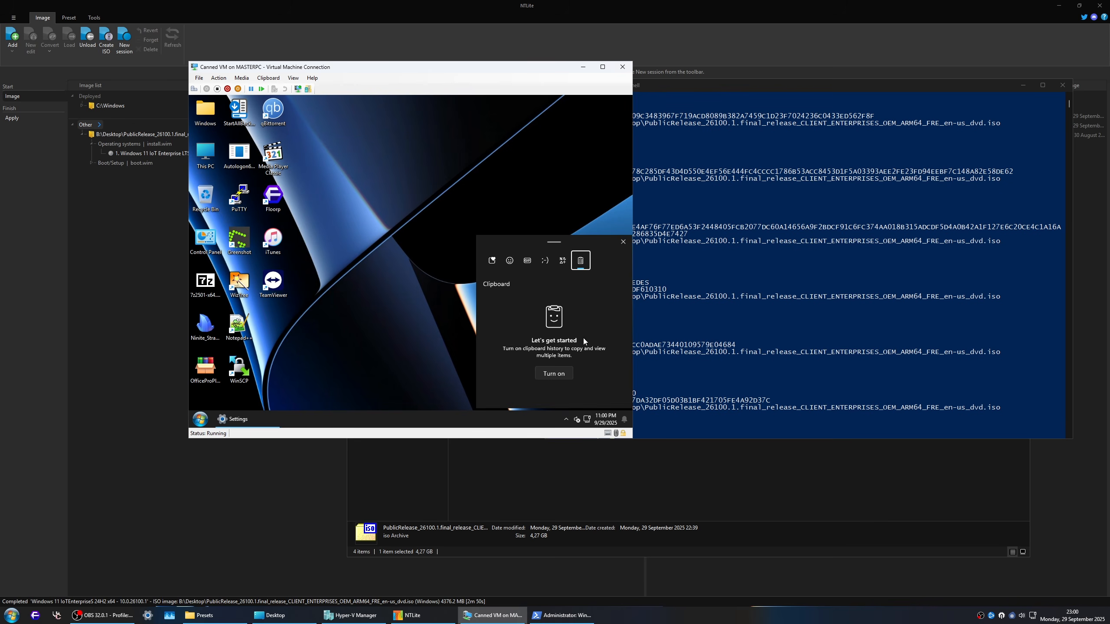
{"action": "left_click", "coordinate": [555, 372]}
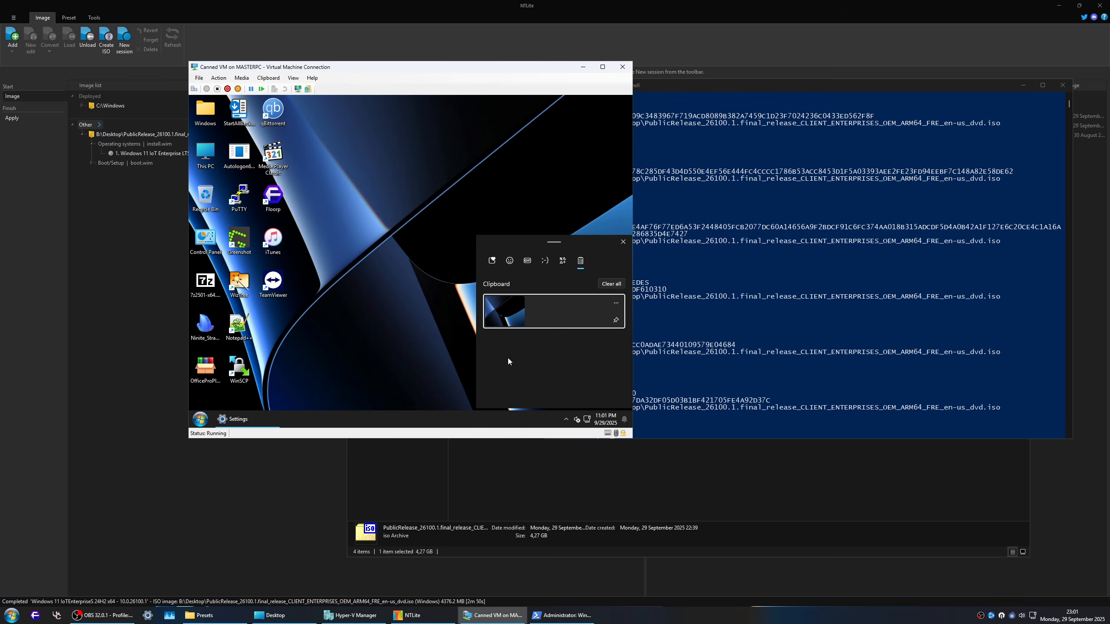
{"action": "left_click", "coordinate": [352, 325]}
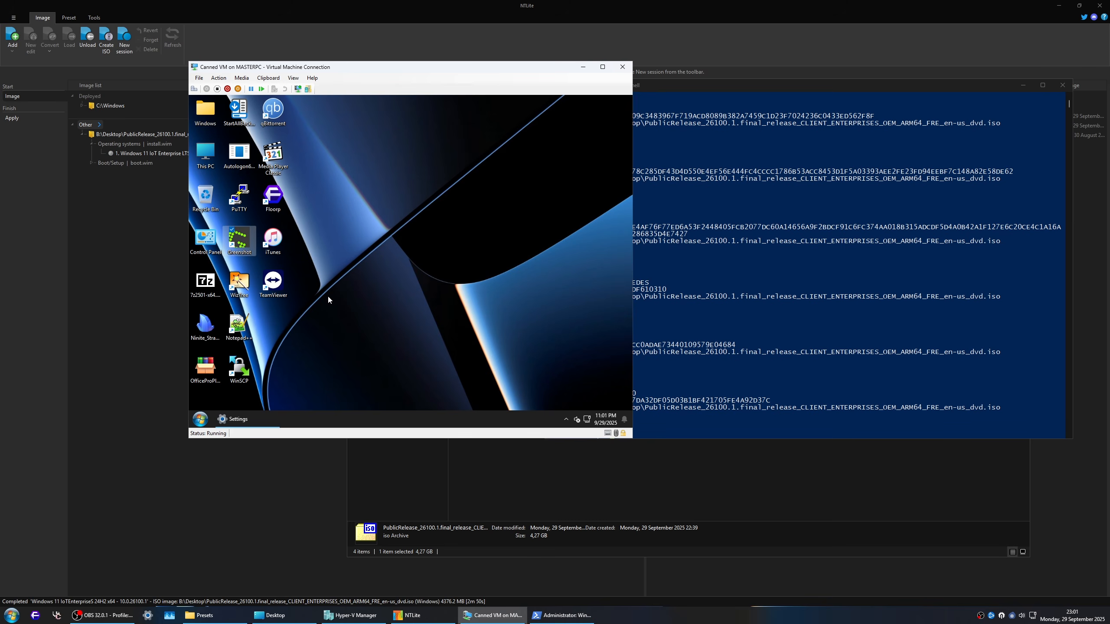
Step: Launch Paint in the VM by running mspaint
{"action": "left_click_drag", "start_coordinate": [394, 242], "coordinate": [444, 308]}
{"action": "key", "text": "super+r"}
{"action": "type", "text": "mspo"}
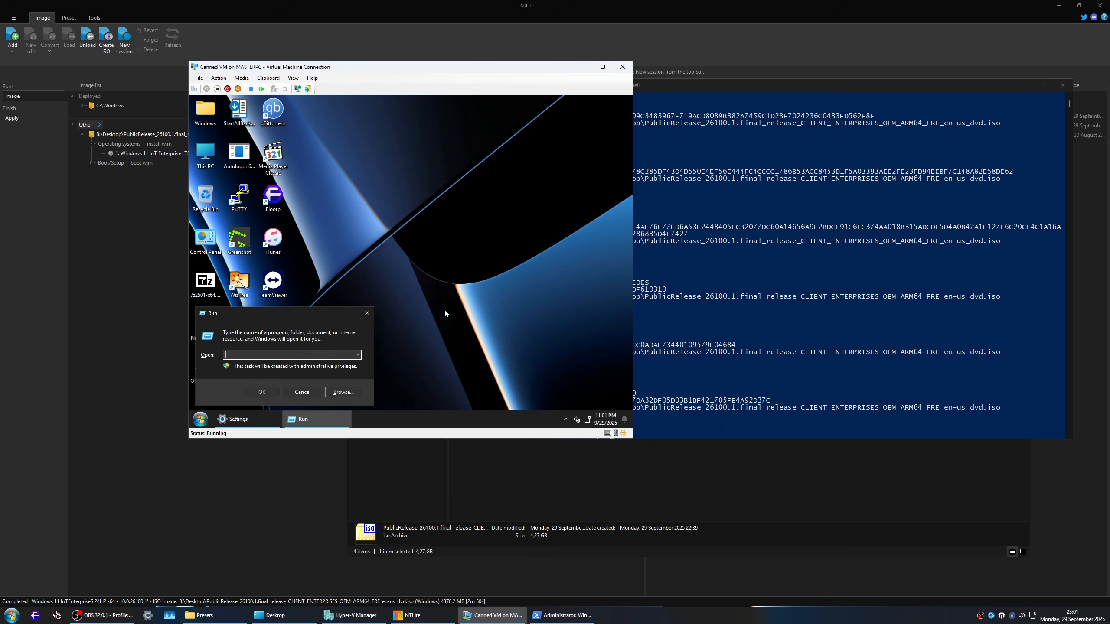
{"action": "type", "text": "aint"}
{"action": "key", "text": "Return"}
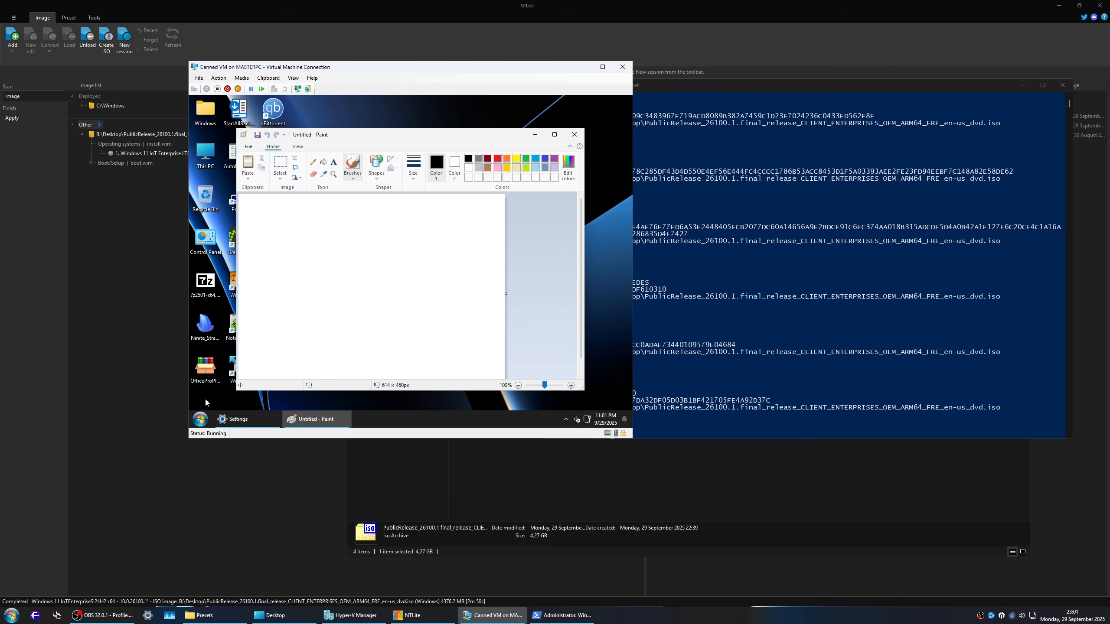
Step: Launch Notepad by running notepad, dismiss its new-version offer, and close both Notepad and Paint
{"action": "key", "text": "super+r"}
{"action": "type", "text": "note"}
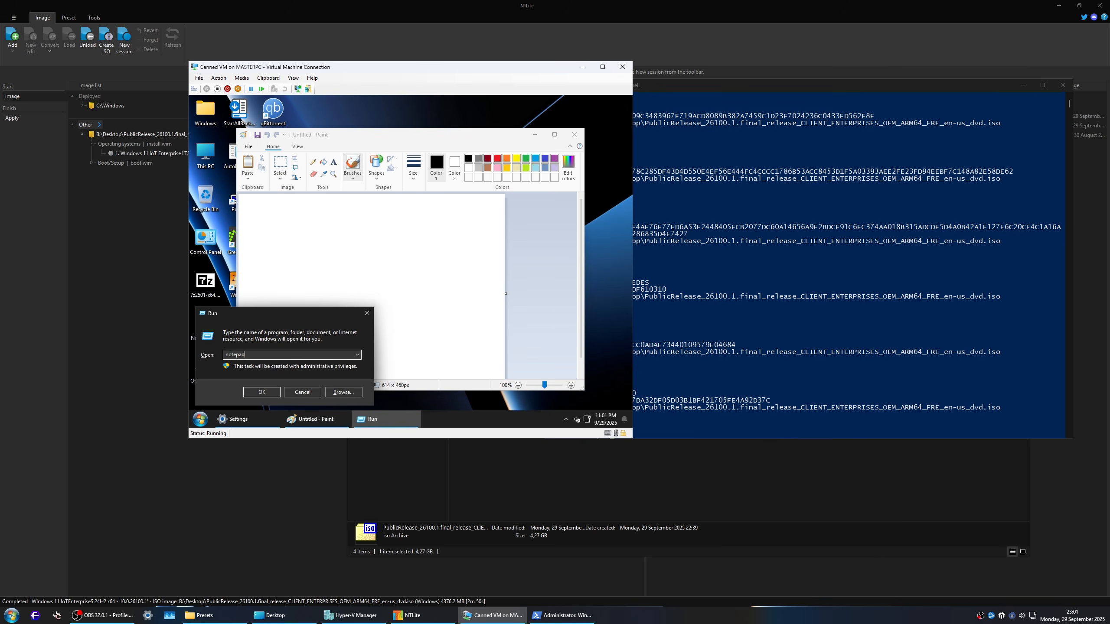
{"action": "key", "text": "Return"}
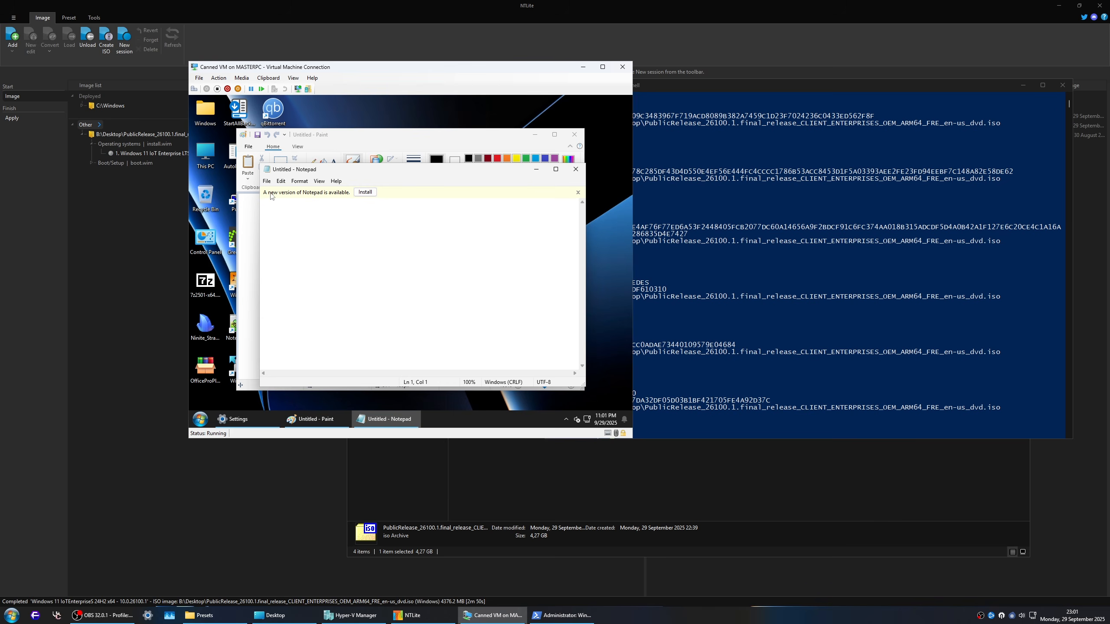
{"action": "left_click", "coordinate": [577, 192]}
{"action": "mouse_move", "coordinate": [368, 176]}
{"action": "left_mouse_down"}
{"action": "mouse_move", "coordinate": [349, 167]}
{"action": "mouse_move", "coordinate": [358, 161]}
{"action": "left_mouse_up"}
{"action": "left_click", "coordinate": [568, 153]}
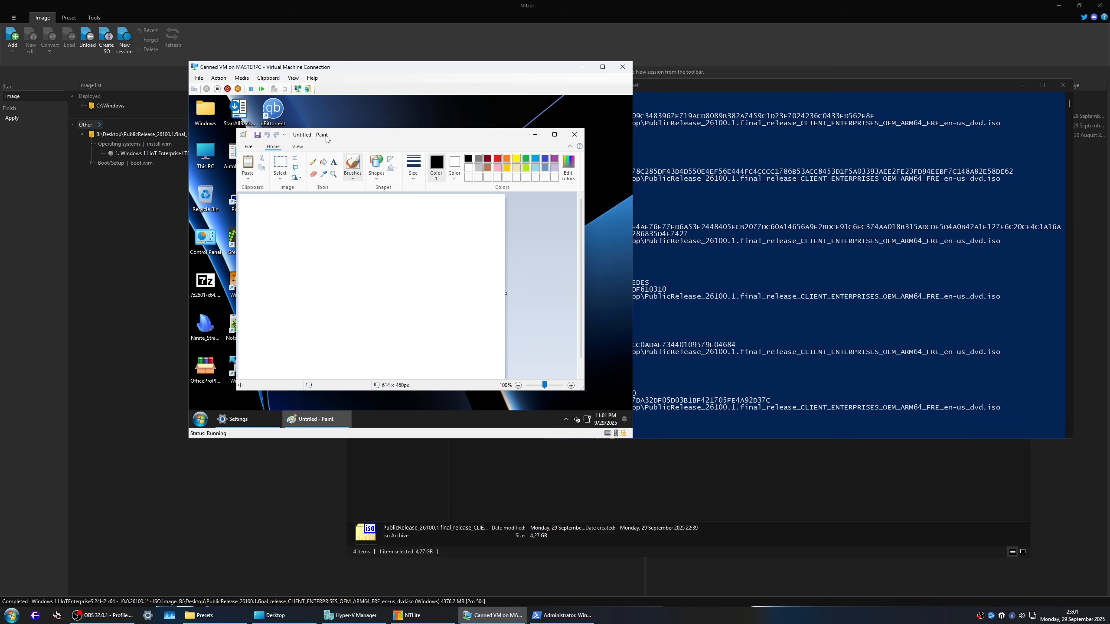
{"action": "left_click_drag", "start_coordinate": [325, 138], "coordinate": [322, 134]}
{"action": "left_click", "coordinate": [572, 131]}
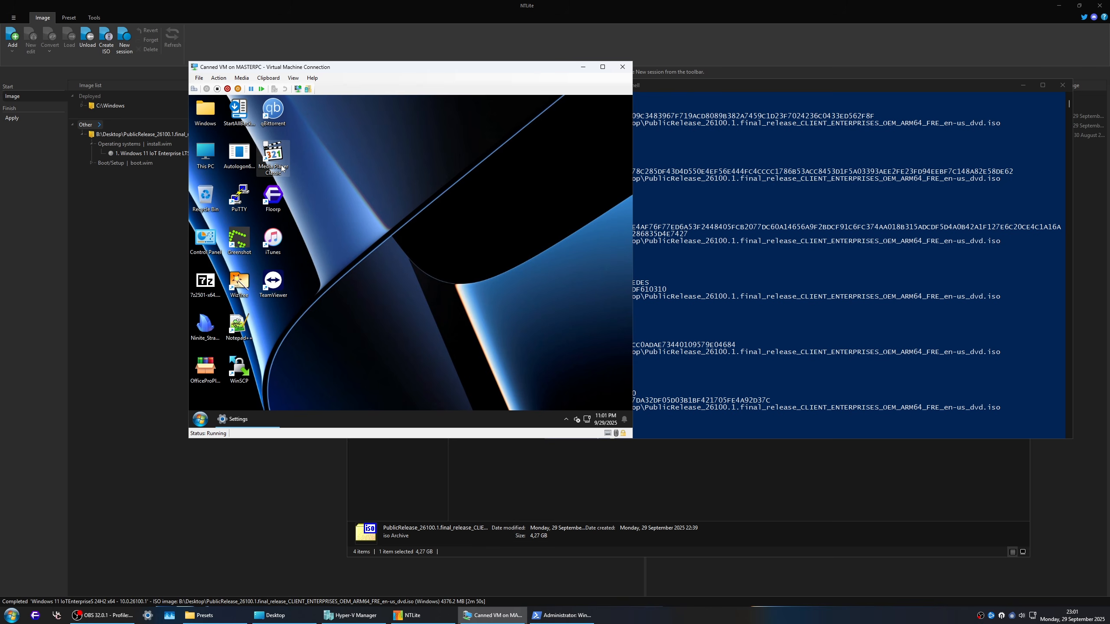
Step: Set up Windows Media Player Legacy with the recommended settings and close it, and test-launch Media Player Classic
{"action": "key", "text": "super"}
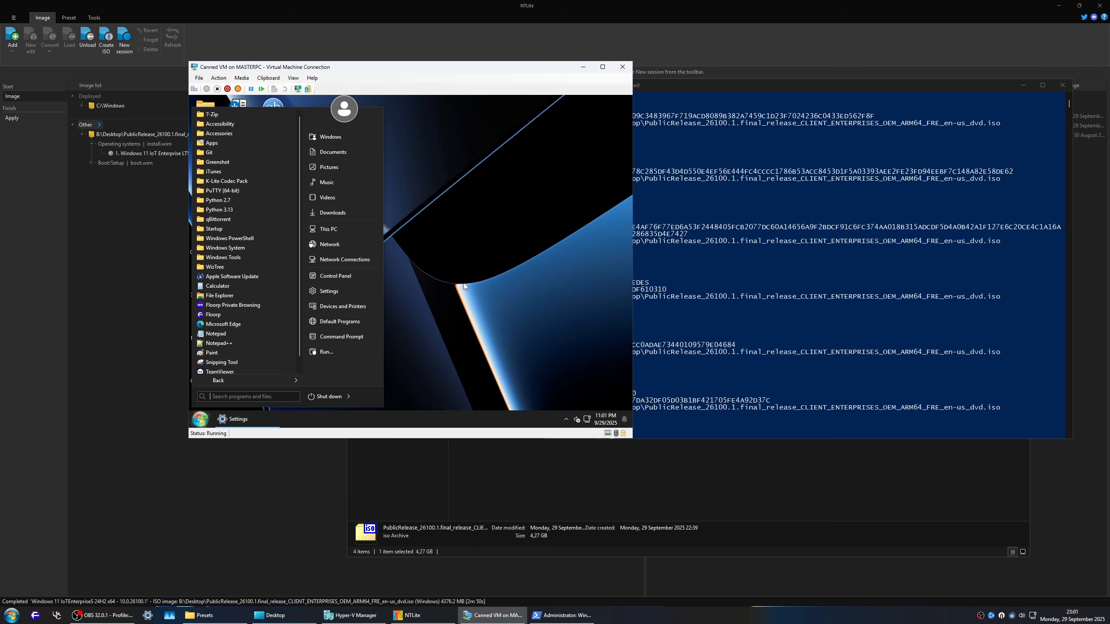
{"action": "type", "text": "media"}
{"action": "key", "text": "Down"}
{"action": "key", "text": "Down"}
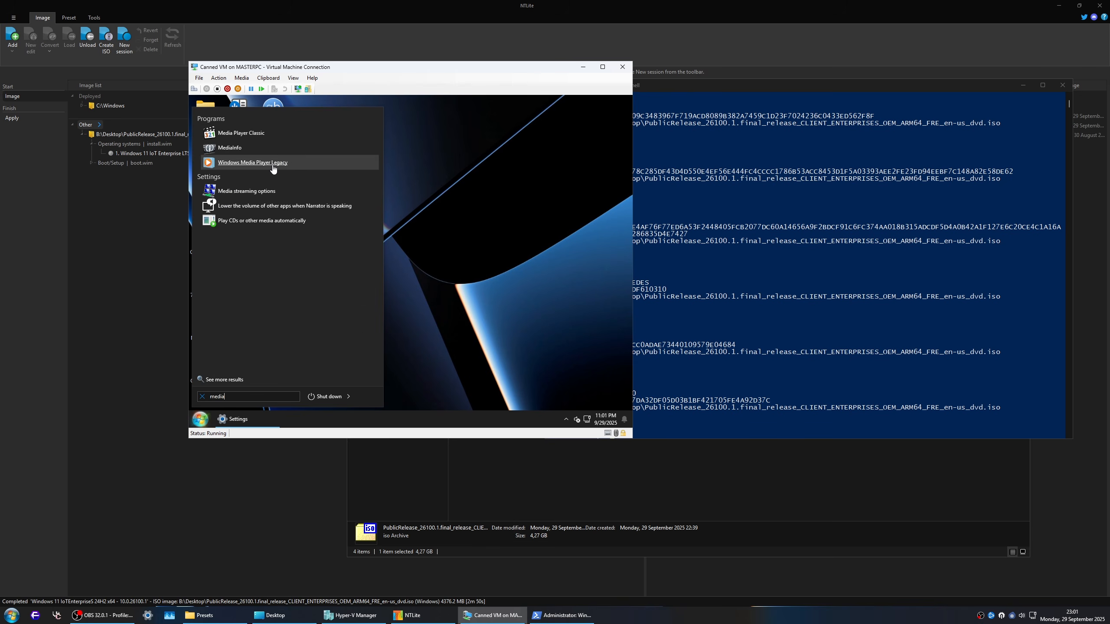
{"action": "key", "text": "Return"}
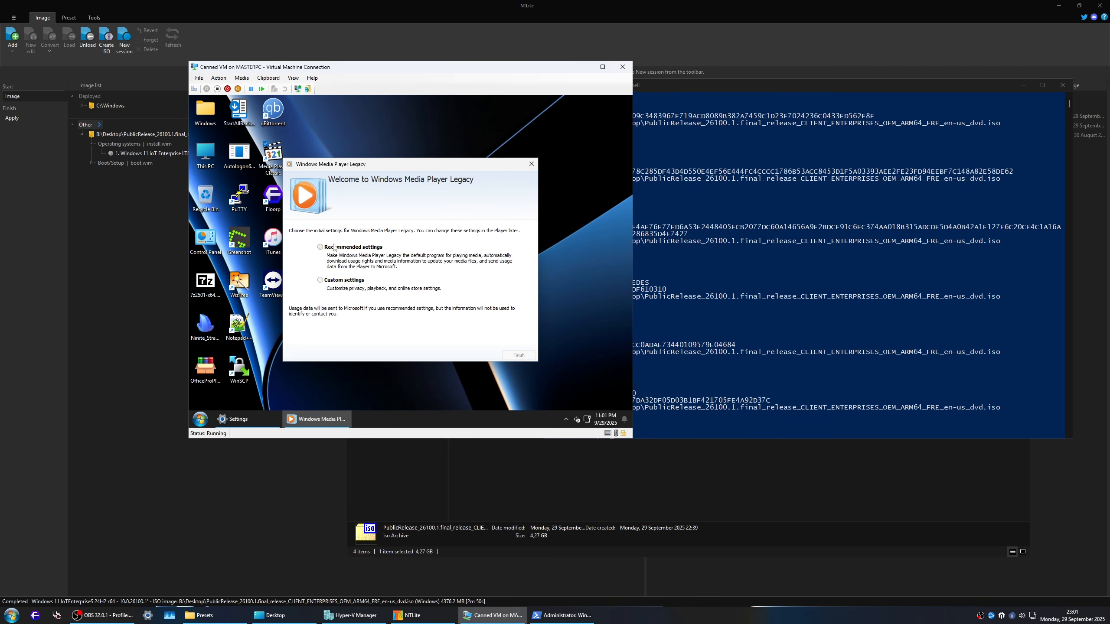
{"action": "left_click", "coordinate": [328, 248]}
{"action": "left_click", "coordinate": [522, 355]}
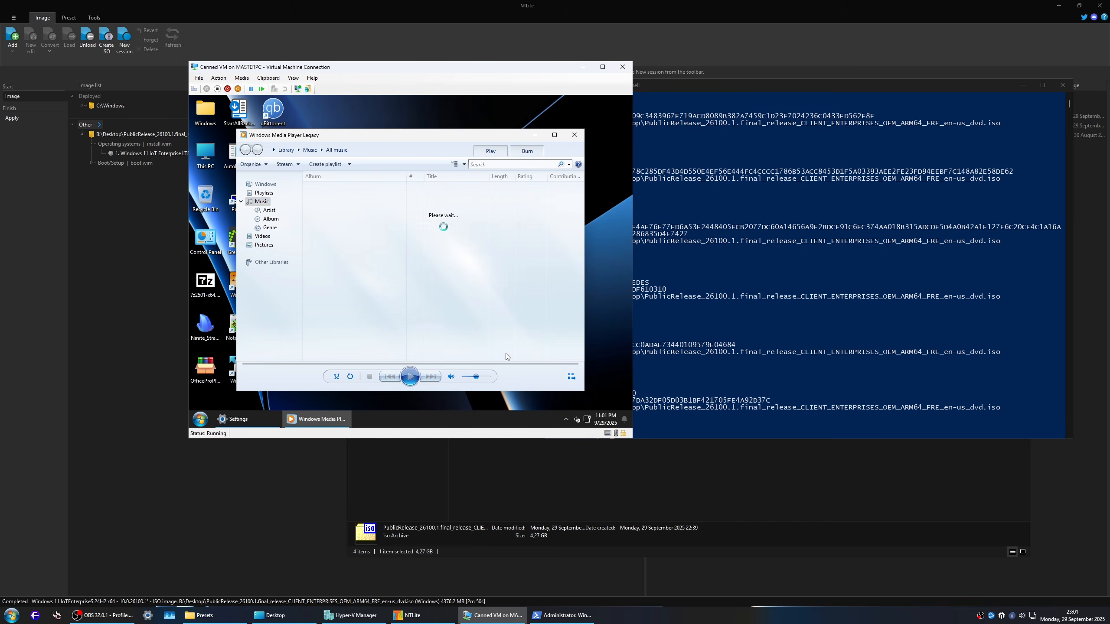
{"action": "left_click", "coordinate": [574, 134]}
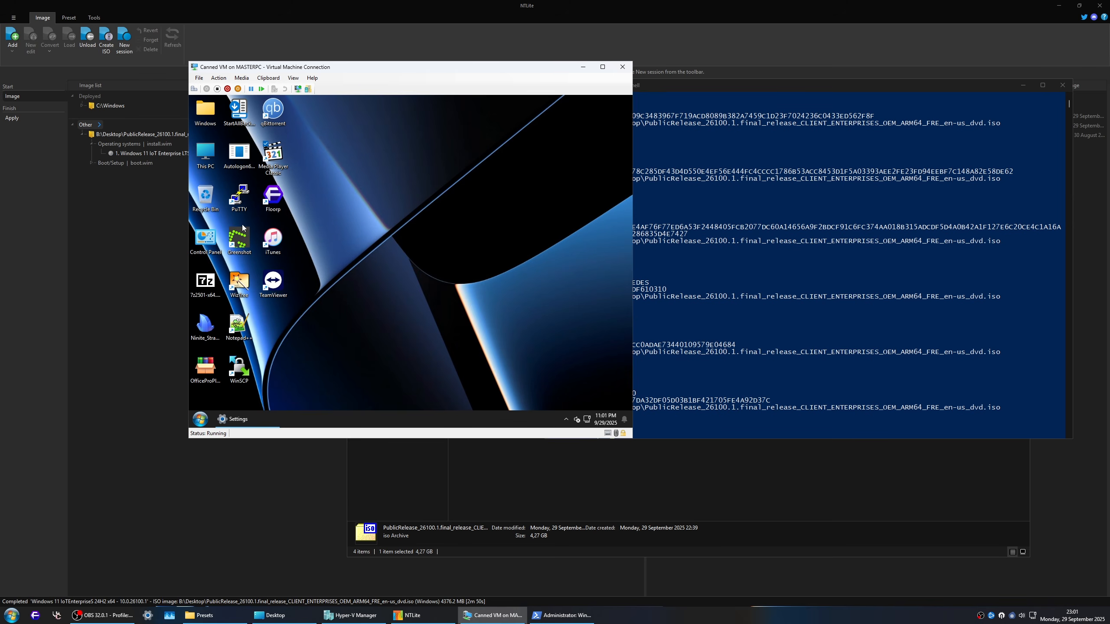
{"action": "double_click", "coordinate": [273, 158]}
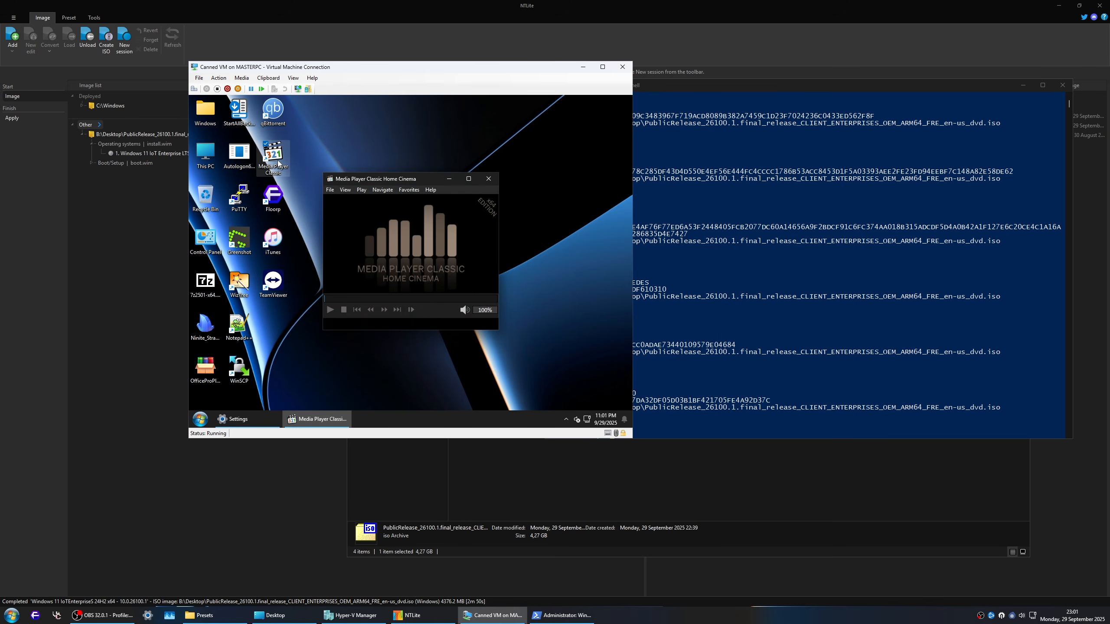
{"action": "left_click", "coordinate": [489, 179]}
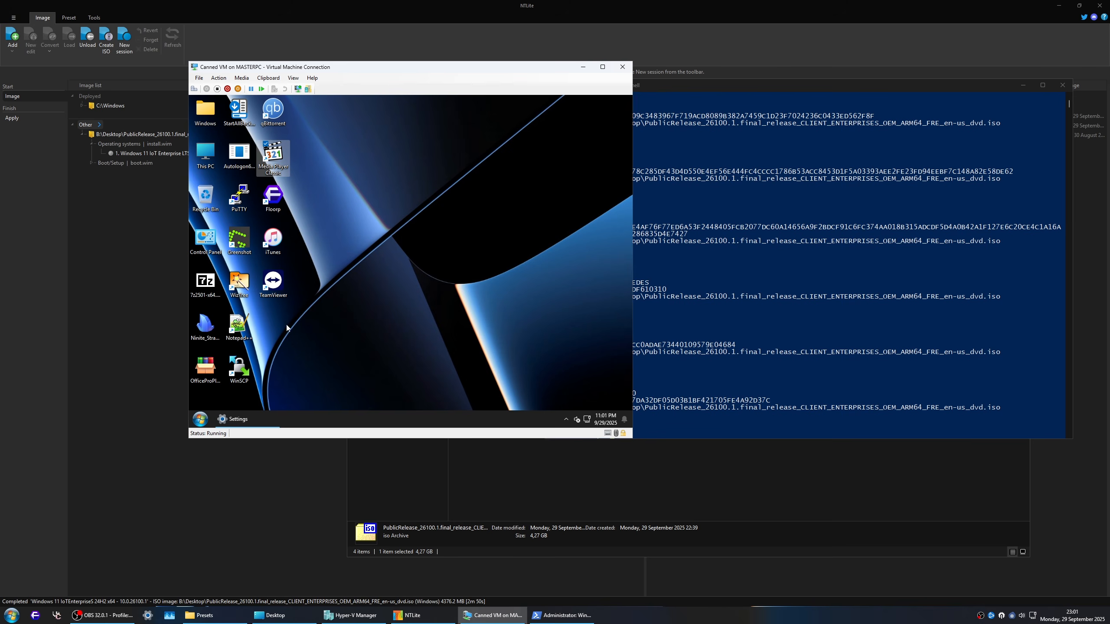
{"action": "left_click", "coordinate": [201, 373]}
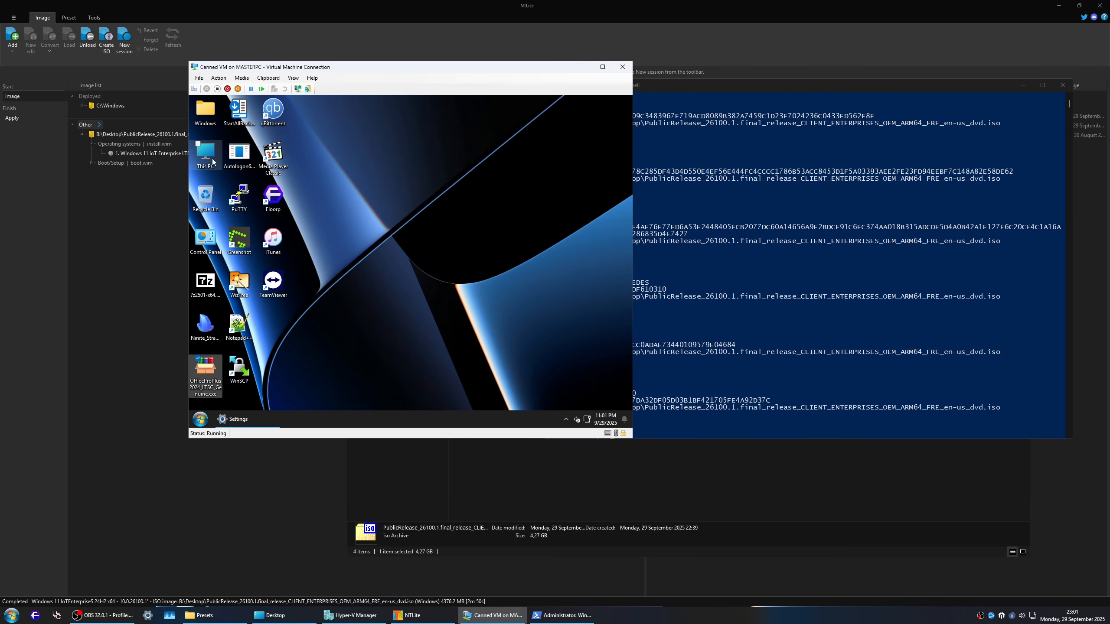
{"action": "left_click", "coordinate": [236, 157]}
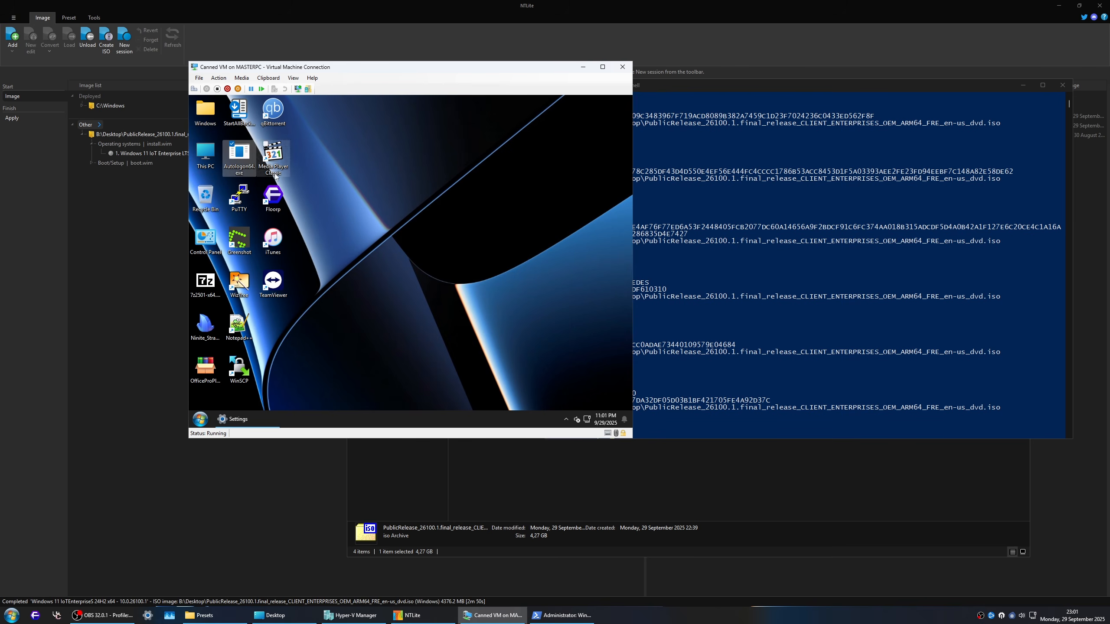
{"action": "right_click", "coordinate": [234, 156]}
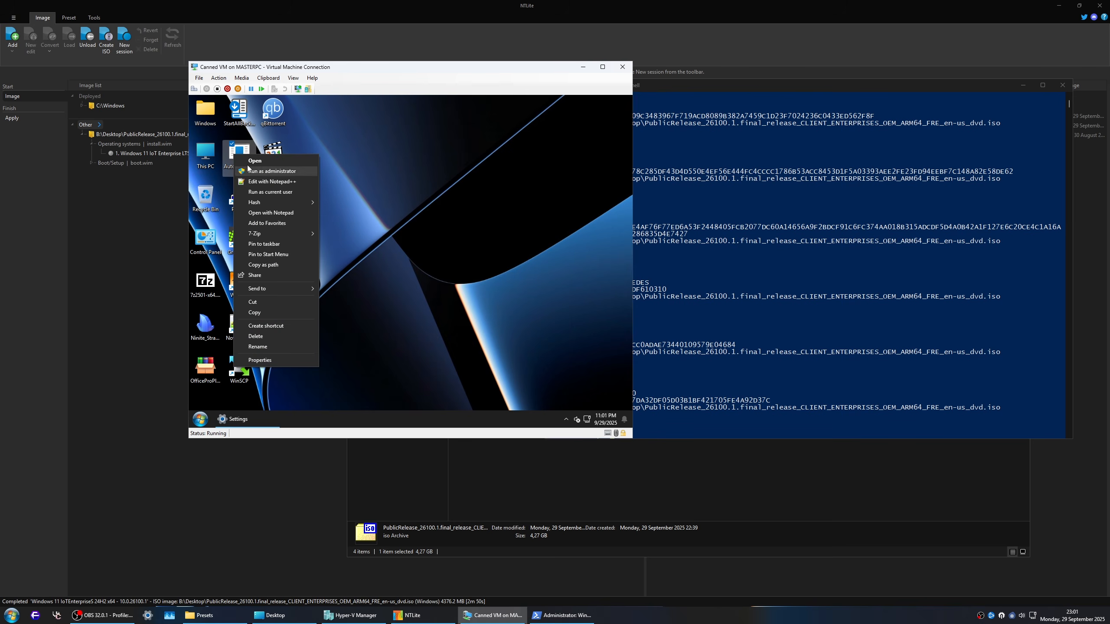
{"action": "left_click", "coordinate": [441, 275]}
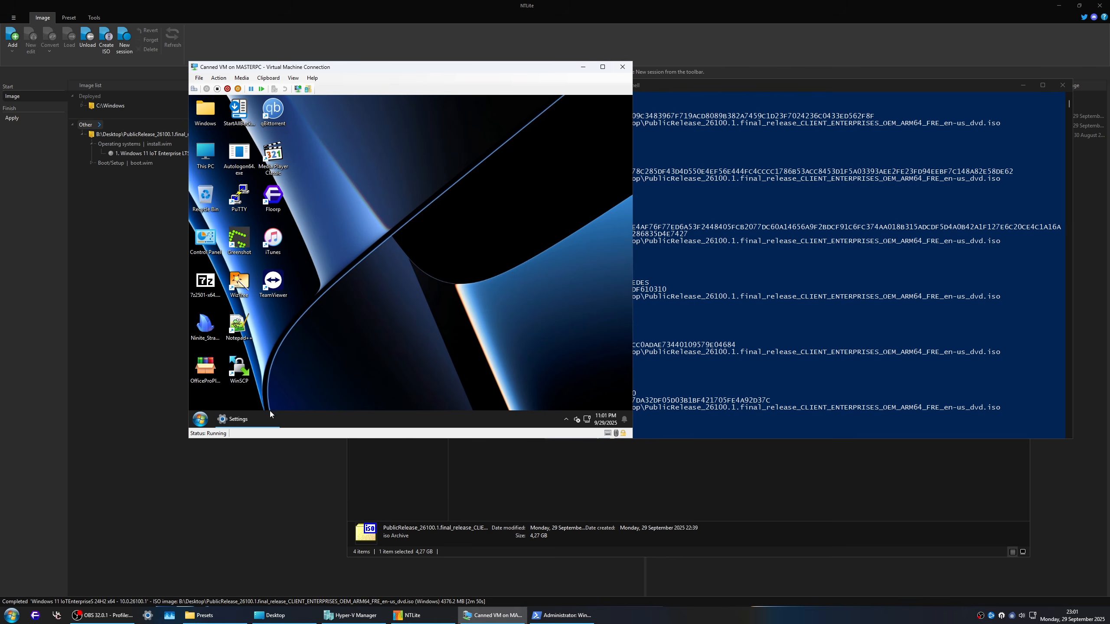
Step: Run lusrmgr.msc and show the Users folder in Local Users and Groups
{"action": "key", "text": "super+r"}
{"action": "type", "text": "lusr"}
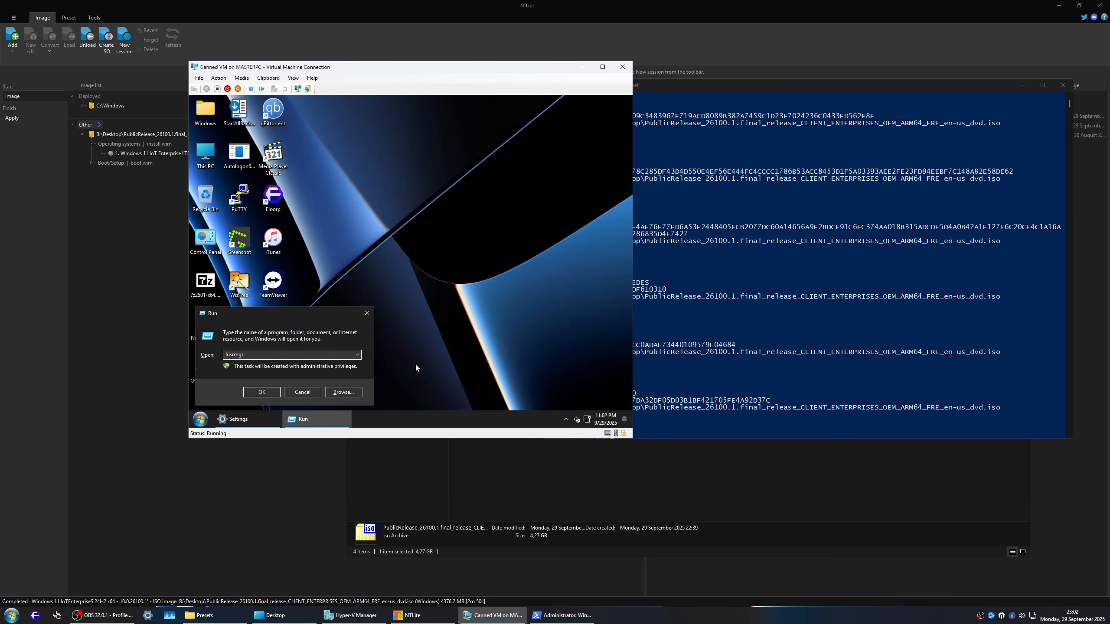
{"action": "type", "text": "mgr.msc"}
{"action": "key", "text": "Return"}
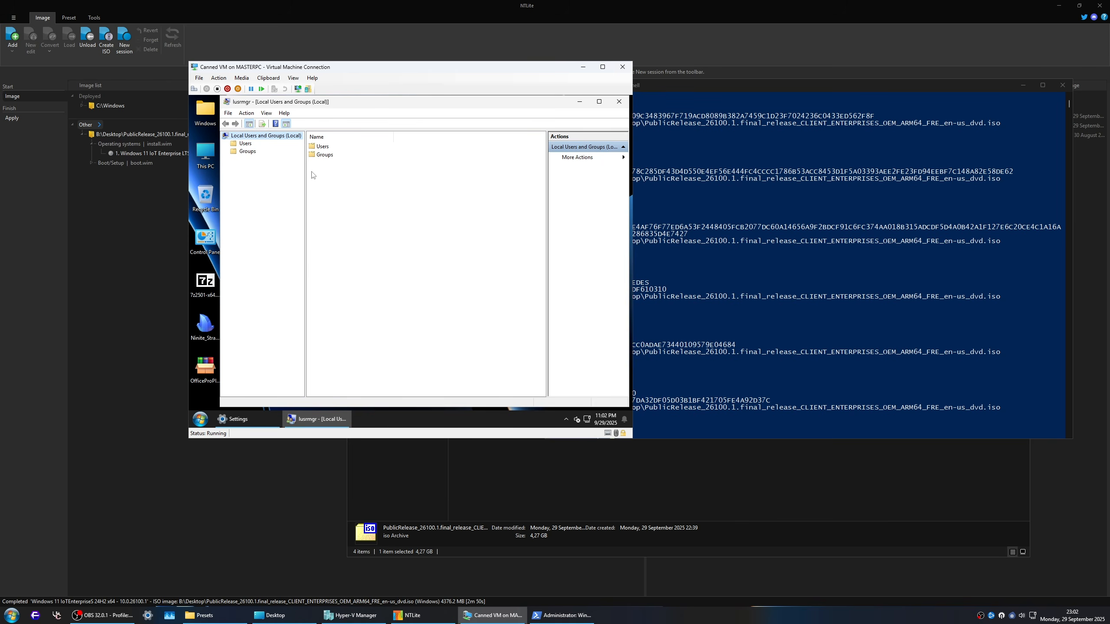
{"action": "left_click", "coordinate": [247, 144]}
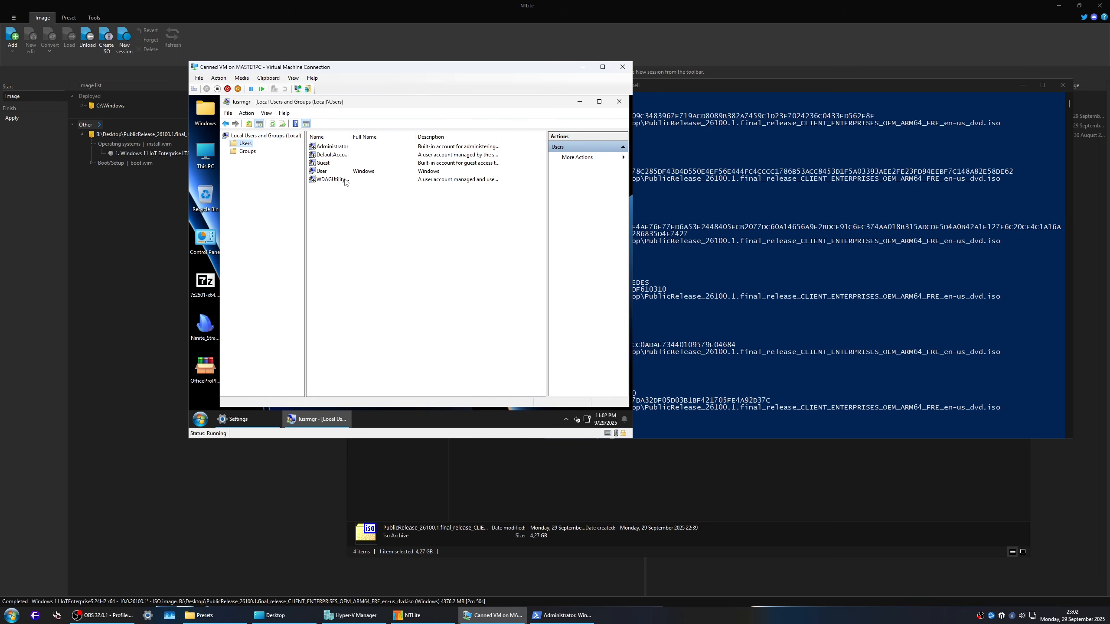
Step: Set the User account's full name and description to NTLite and enable Password never expires
{"action": "left_click", "coordinate": [323, 171]}
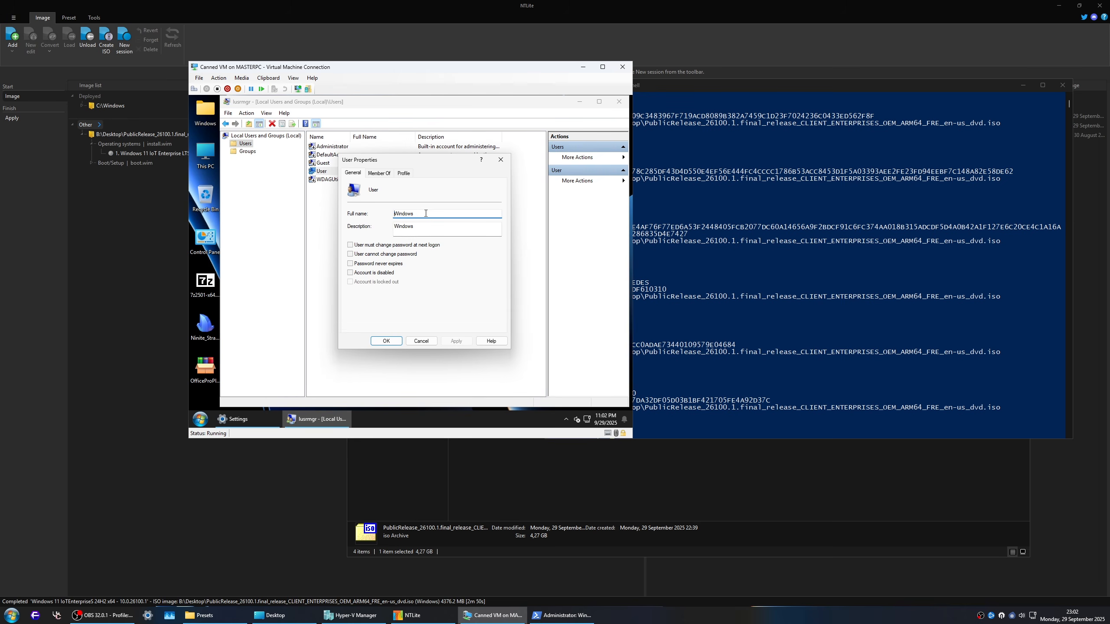
{"action": "double_click", "coordinate": [424, 213]}
{"action": "type", "text": "NTL"}
{"action": "key", "text": "Tab"}
{"action": "type", "text": "NTLite"}
{"action": "left_click", "coordinate": [354, 263]}
{"action": "left_click", "coordinate": [386, 342]}
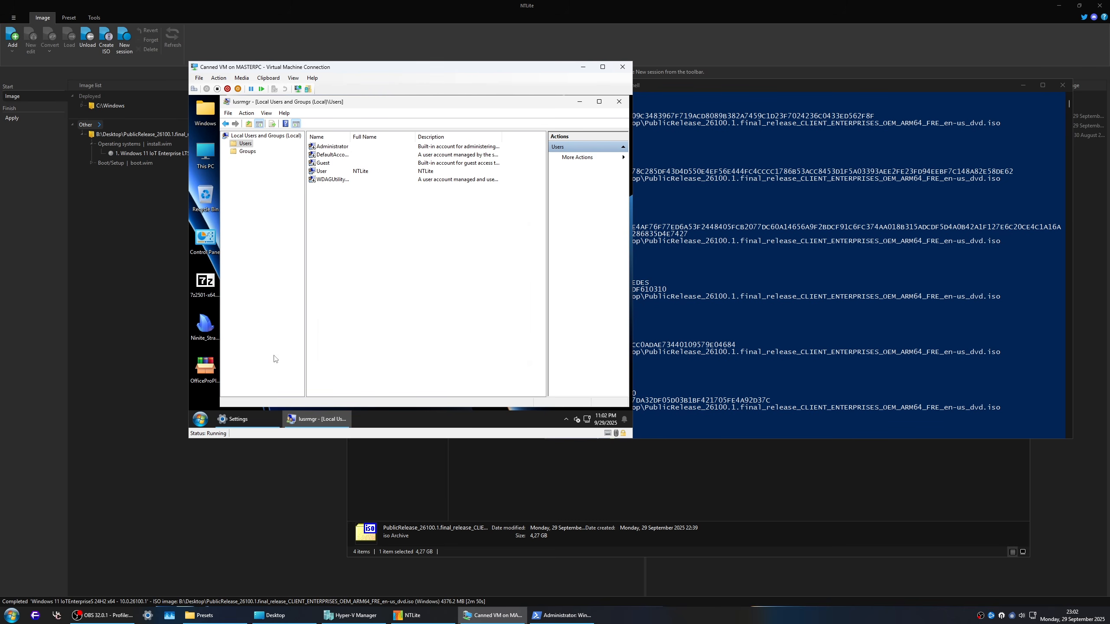
Step: Sign out of the virtual machine by running logoff, and sign back in to the desktop
{"action": "key", "text": "super+r"}
{"action": "type", "text": "logoff"}
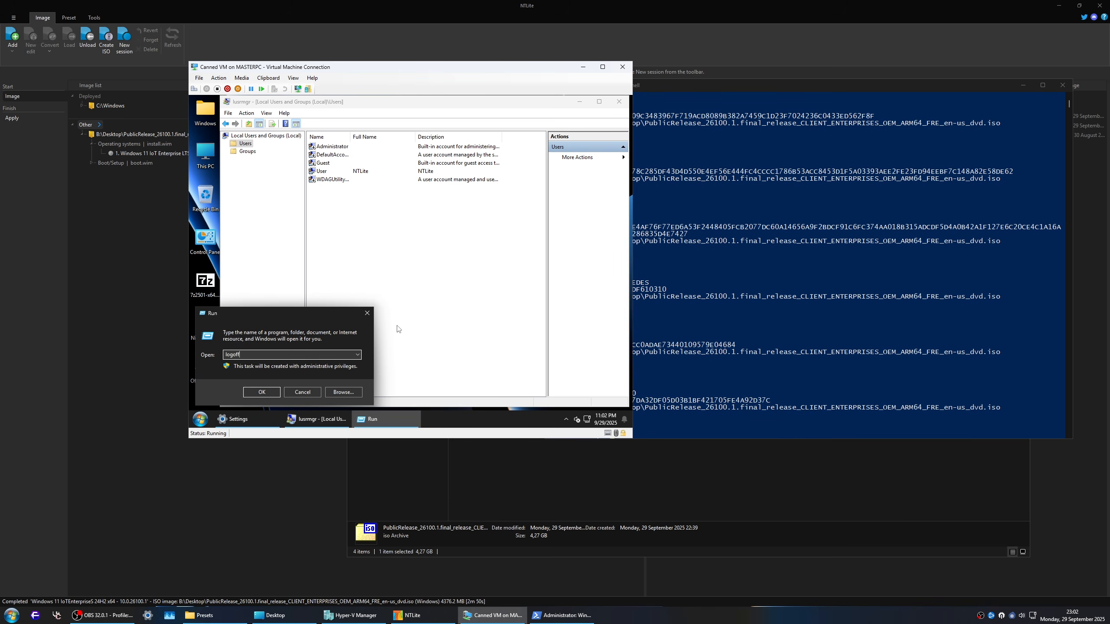
{"action": "key", "text": "Return"}
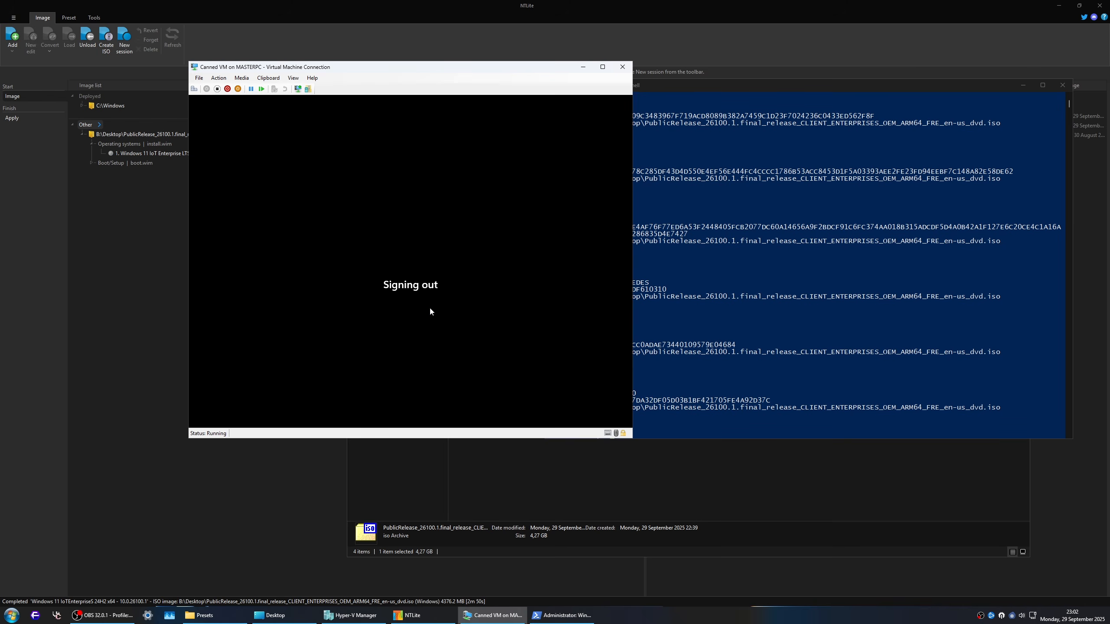
{"action": "left_click", "coordinate": [412, 280]}
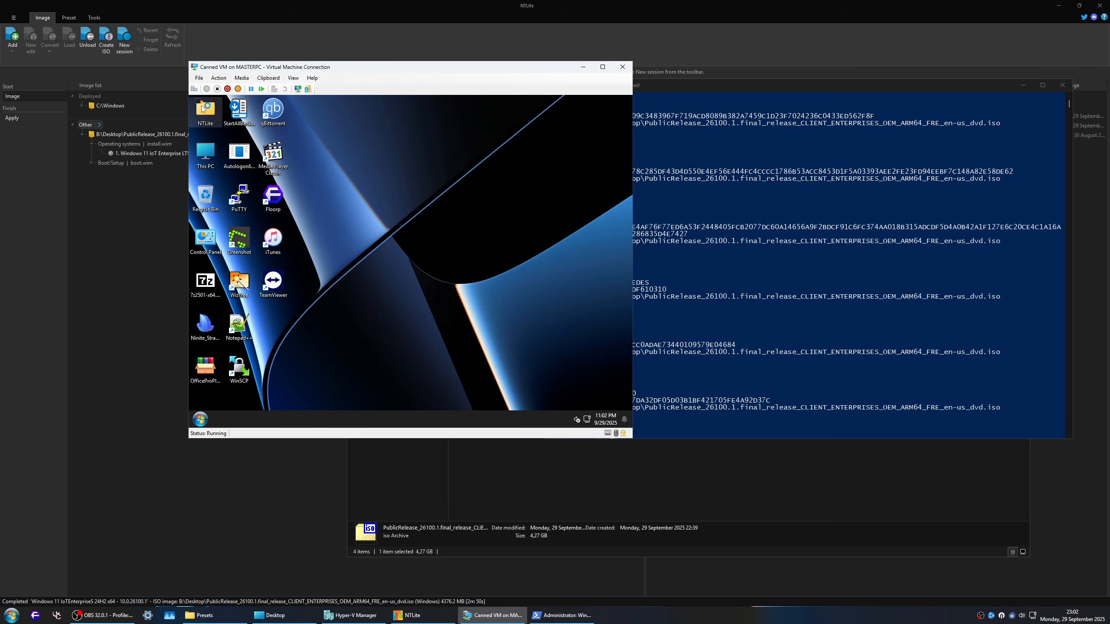
Step: Open Windows Settings in the virtual machine and maximize its window
{"action": "left_click", "coordinate": [201, 418]}
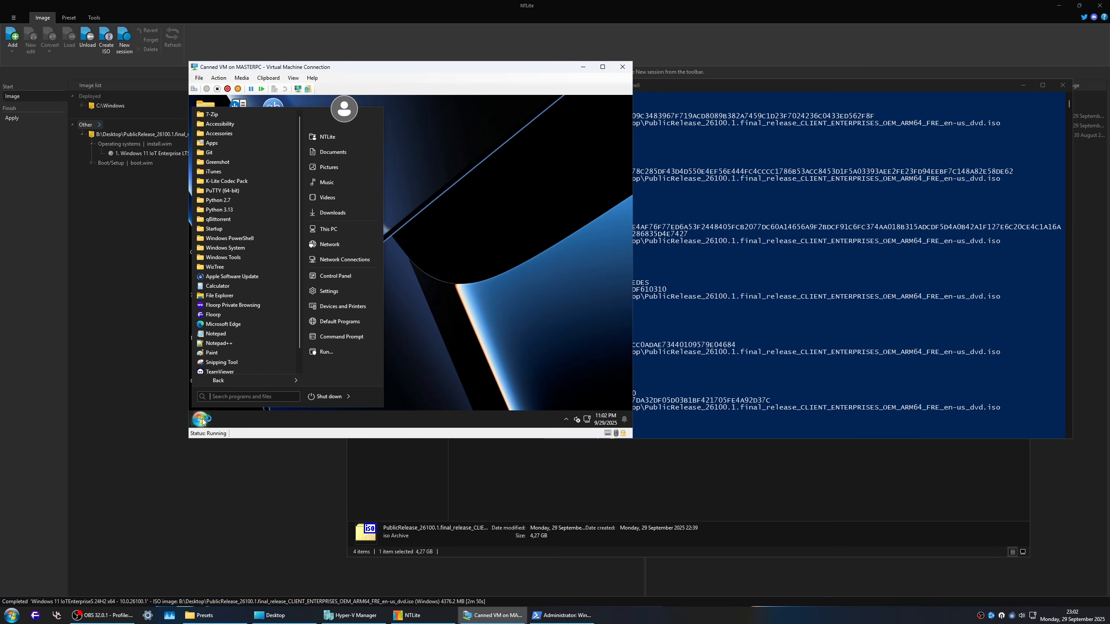
{"action": "scroll", "coordinate": [244, 334], "scroll_direction": "down", "scroll_amount": 1}
{"action": "left_click", "coordinate": [346, 291]}
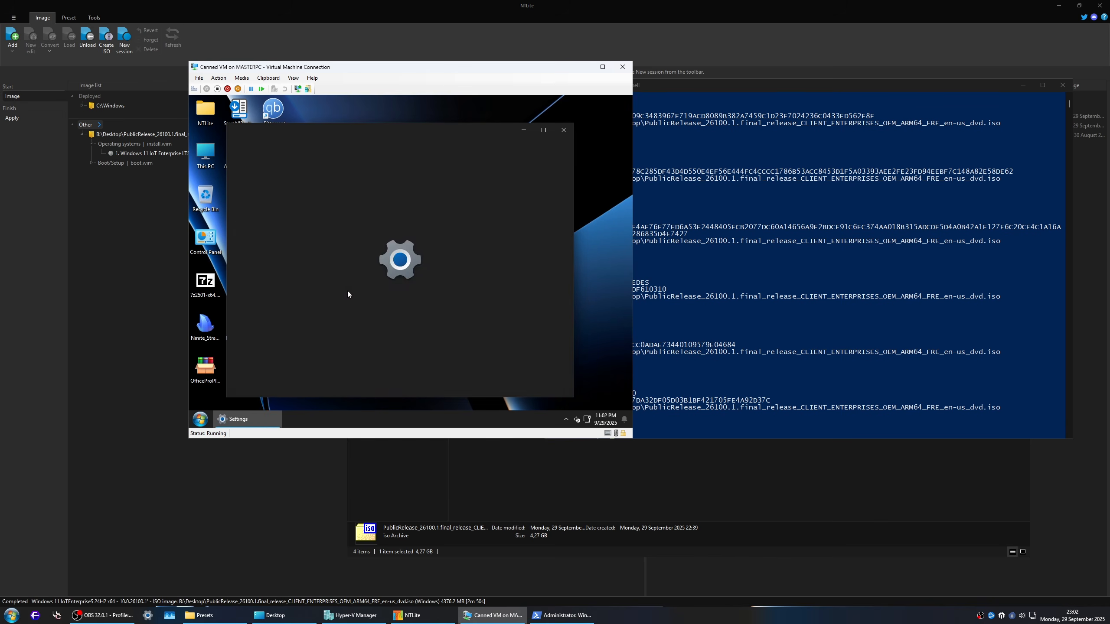
{"action": "left_click", "coordinate": [544, 131]}
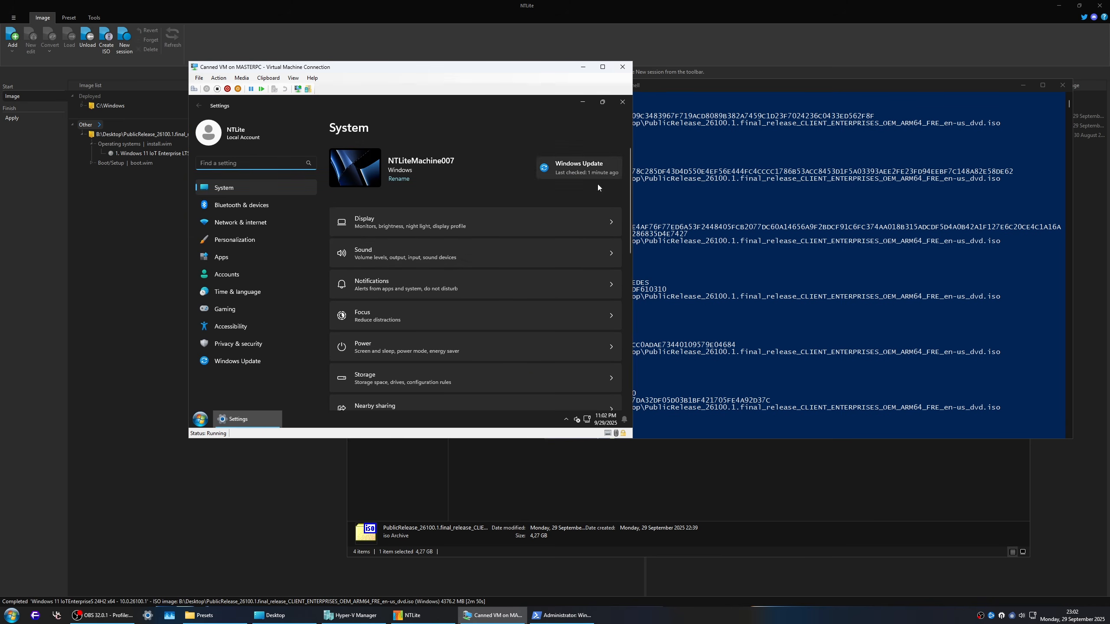
Step: Inspect the Power settings, including screen timeout, energy saver and energy recommendations, and return to the System page
{"action": "scroll", "coordinate": [467, 328], "scroll_direction": "down", "scroll_amount": 5}
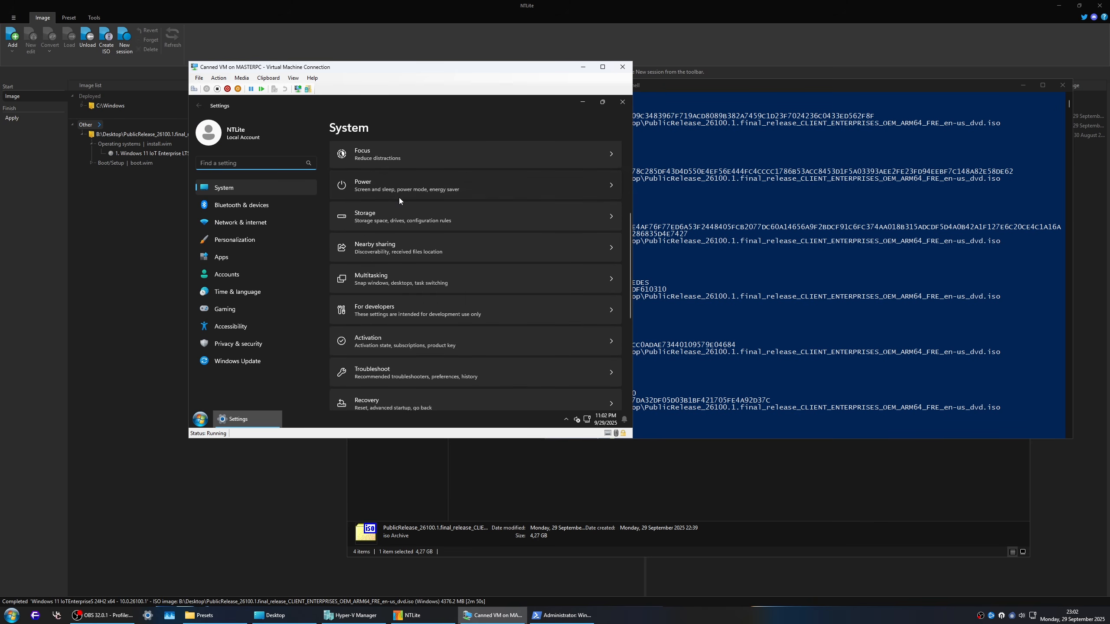
{"action": "left_click", "coordinate": [432, 151]}
{"action": "left_click", "coordinate": [450, 227]}
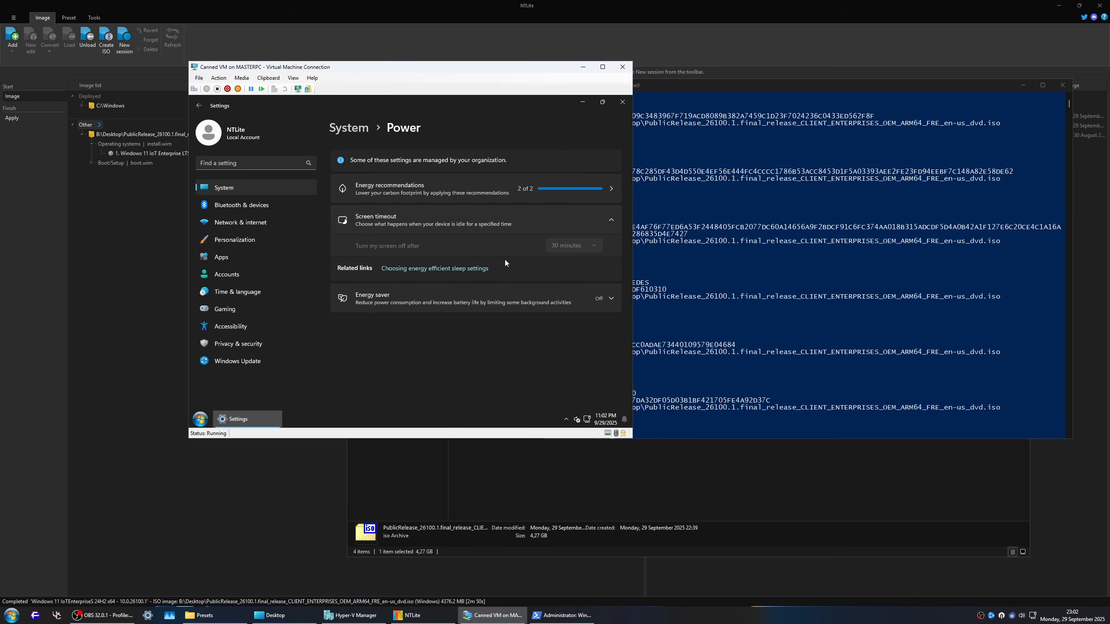
{"action": "left_click", "coordinate": [556, 301]}
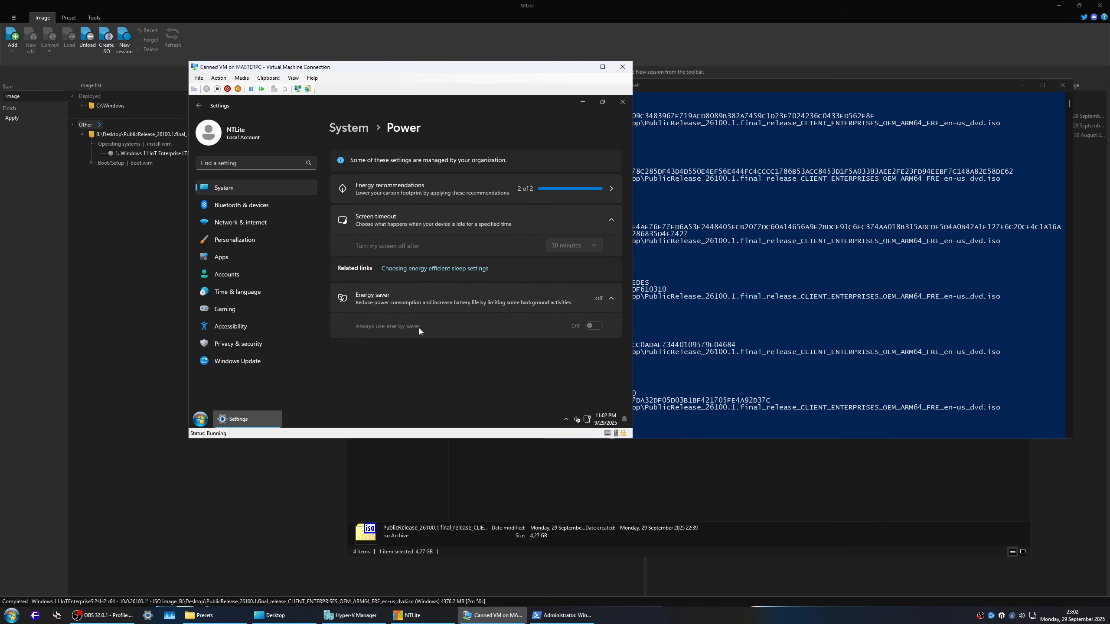
{"action": "left_click", "coordinate": [447, 187]}
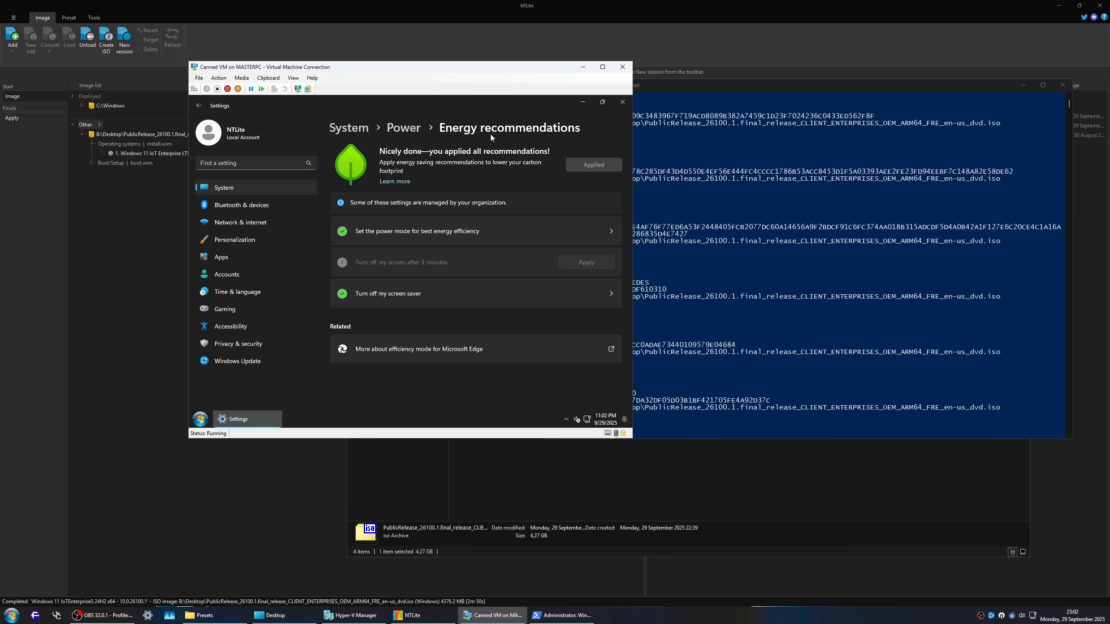
{"action": "left_click", "coordinate": [404, 128]}
{"action": "left_click", "coordinate": [494, 254]}
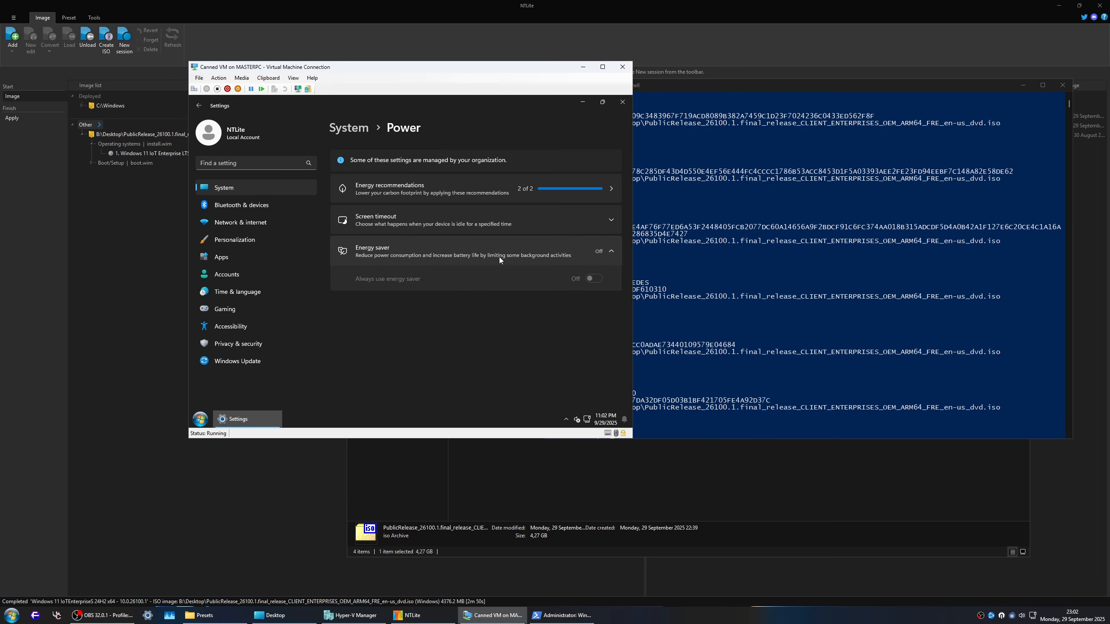
{"action": "key", "text": "alt+Left"}
Step: Look through the Storage settings, including Storage Sense, and the Nearby sharing page
{"action": "scroll", "coordinate": [404, 362], "scroll_direction": "down", "scroll_amount": 6}
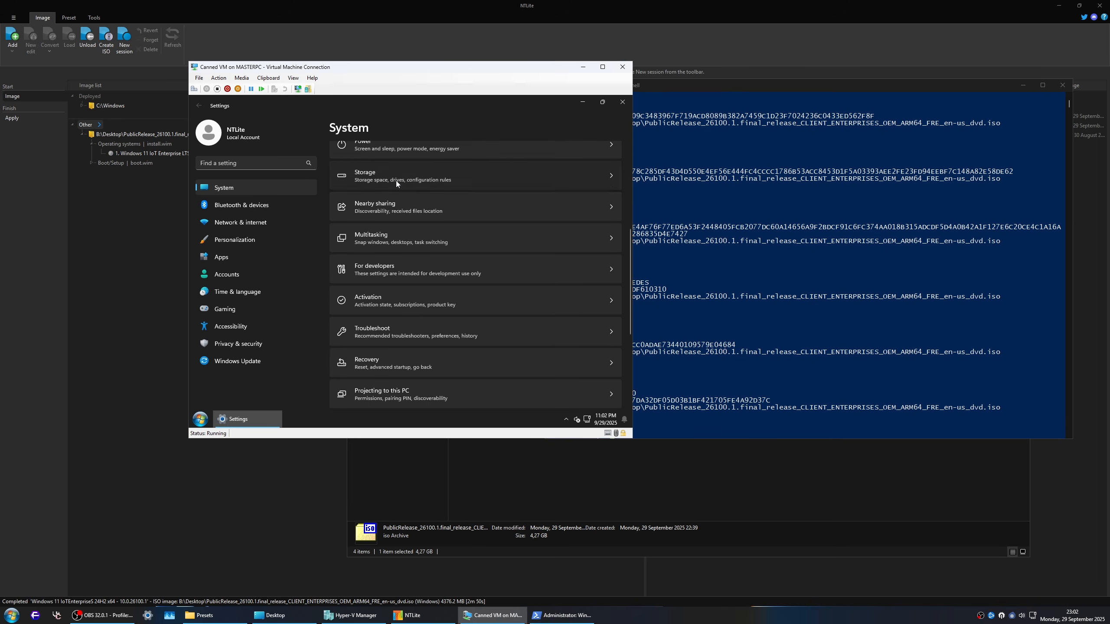
{"action": "left_click", "coordinate": [396, 183]}
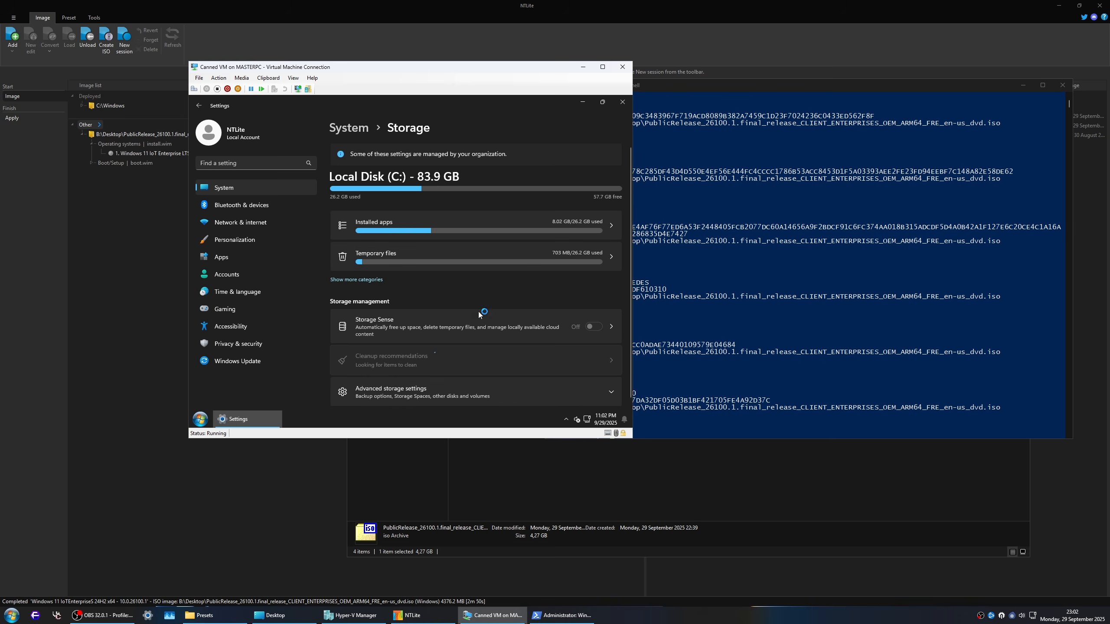
{"action": "left_click", "coordinate": [524, 324]}
{"action": "key", "text": "alt+Left"}
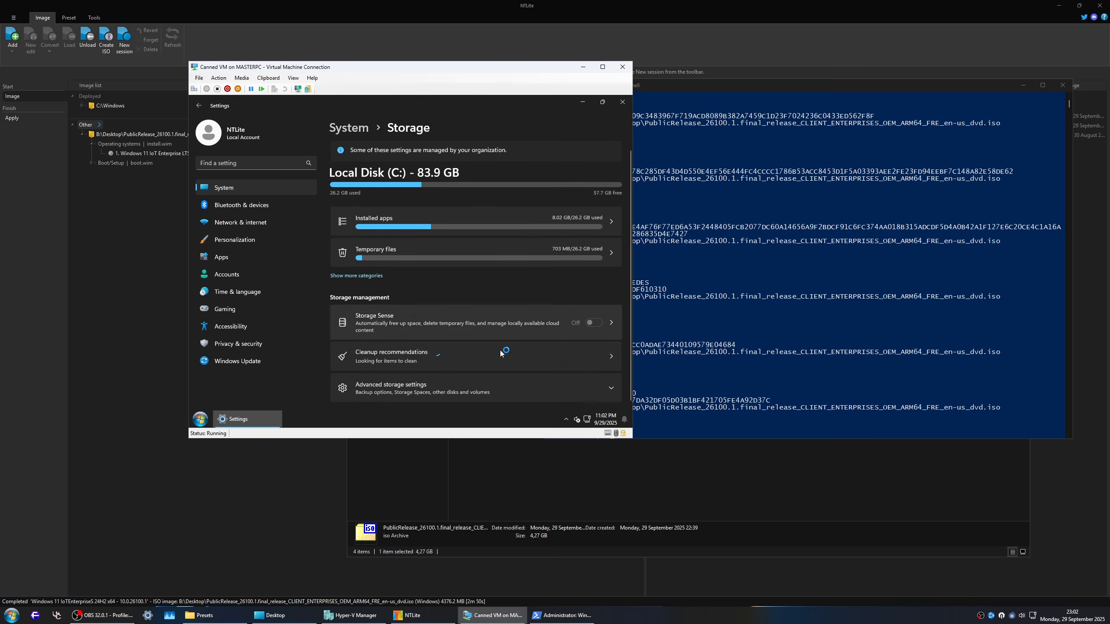
{"action": "key", "text": "alt+Left"}
{"action": "scroll", "coordinate": [435, 354], "scroll_direction": "down", "scroll_amount": 5}
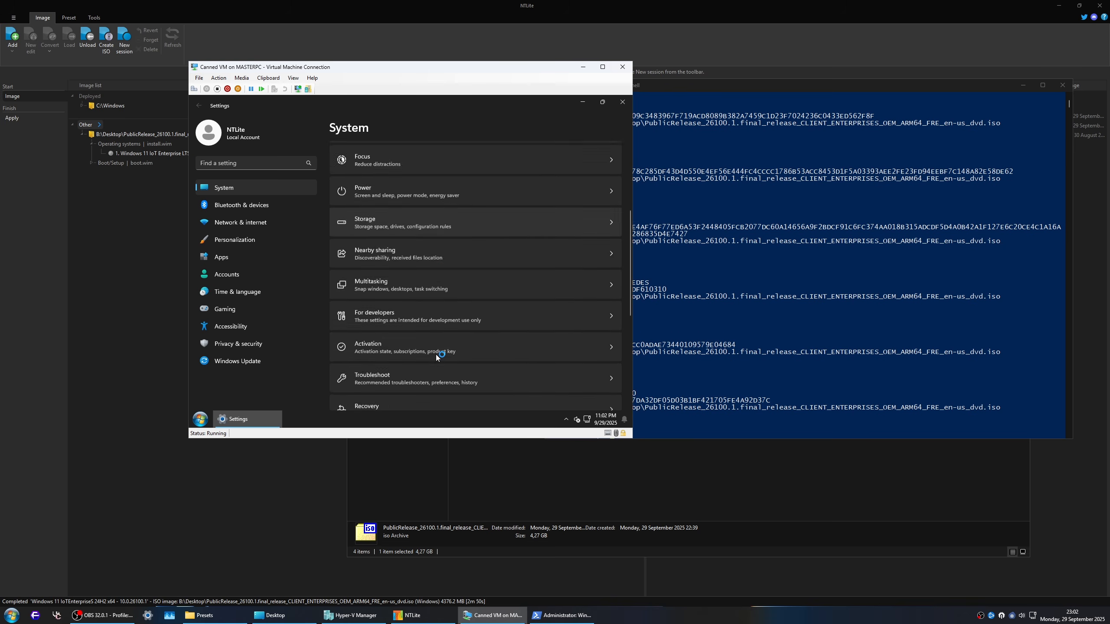
{"action": "left_click", "coordinate": [389, 244]}
{"action": "key", "text": "alt+Left"}
Step: Review the Clipboard settings for history, device sync and suggested actions, and return to the System page
{"action": "scroll", "coordinate": [424, 334], "scroll_direction": "down", "scroll_amount": 10}
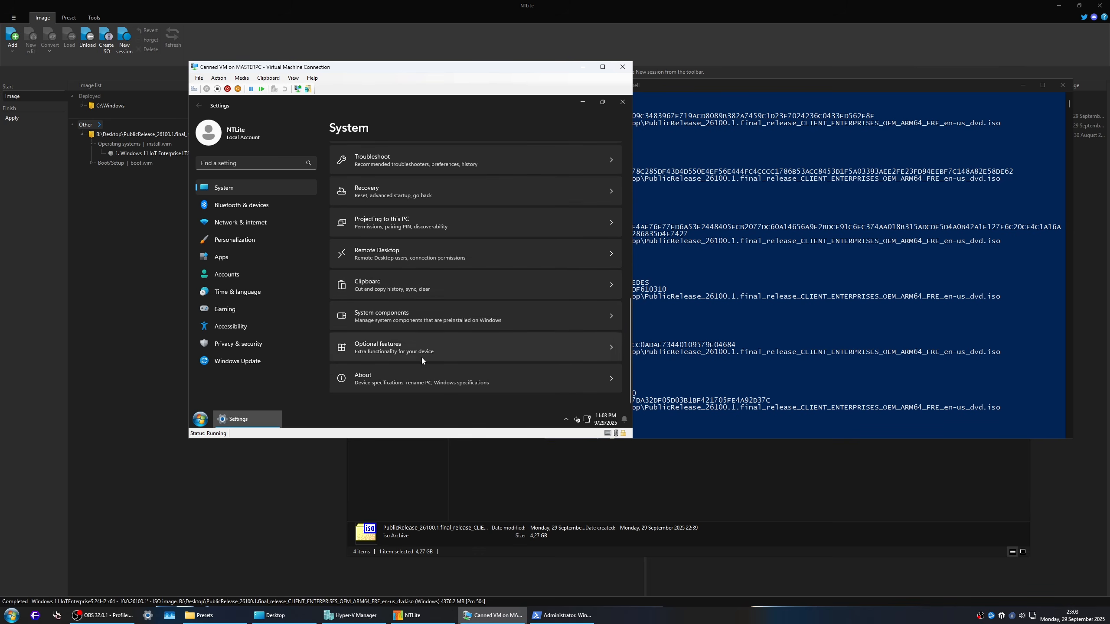
{"action": "scroll", "coordinate": [394, 386], "scroll_direction": "up", "scroll_amount": 4}
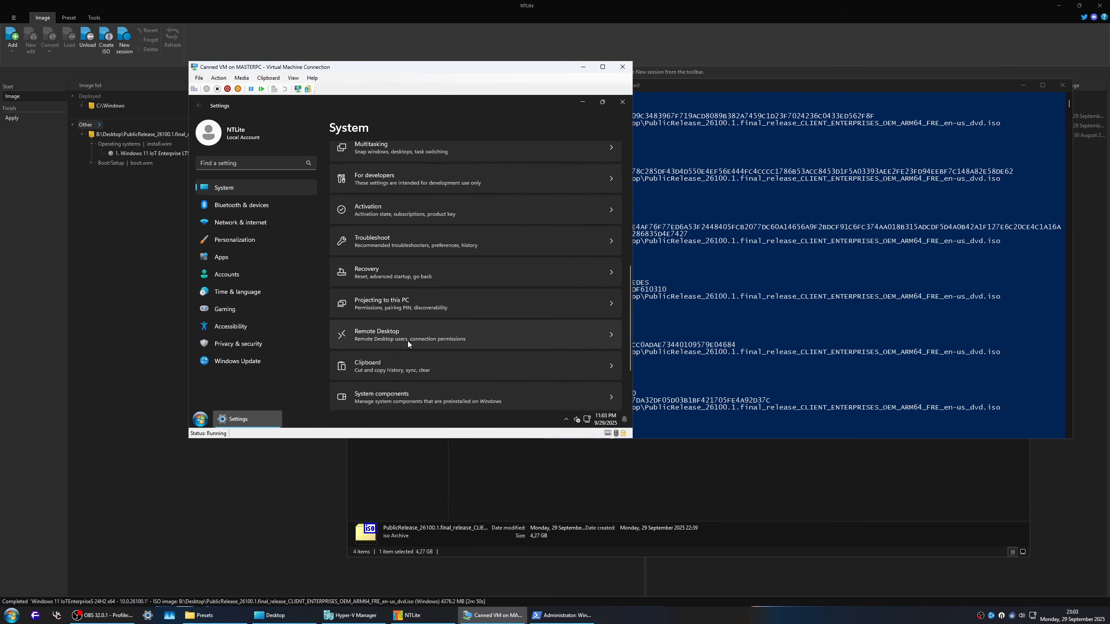
{"action": "left_click", "coordinate": [415, 366]}
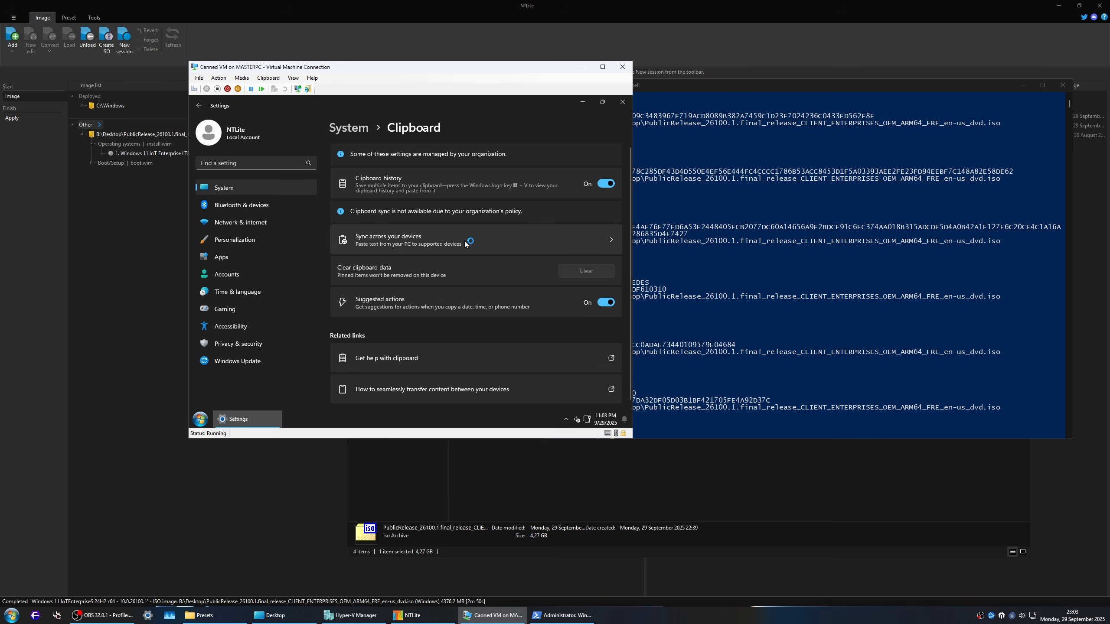
{"action": "scroll", "coordinate": [448, 303], "scroll_direction": "down", "scroll_amount": 1}
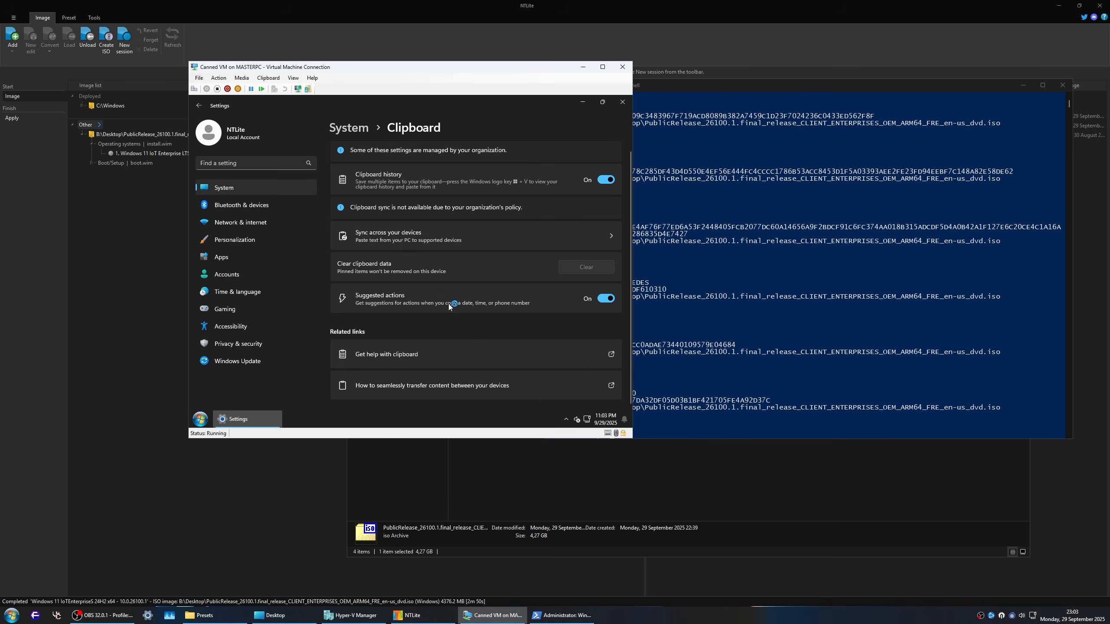
{"action": "scroll", "coordinate": [450, 308], "scroll_direction": "up", "scroll_amount": 1}
{"action": "key", "text": "alt+Left"}
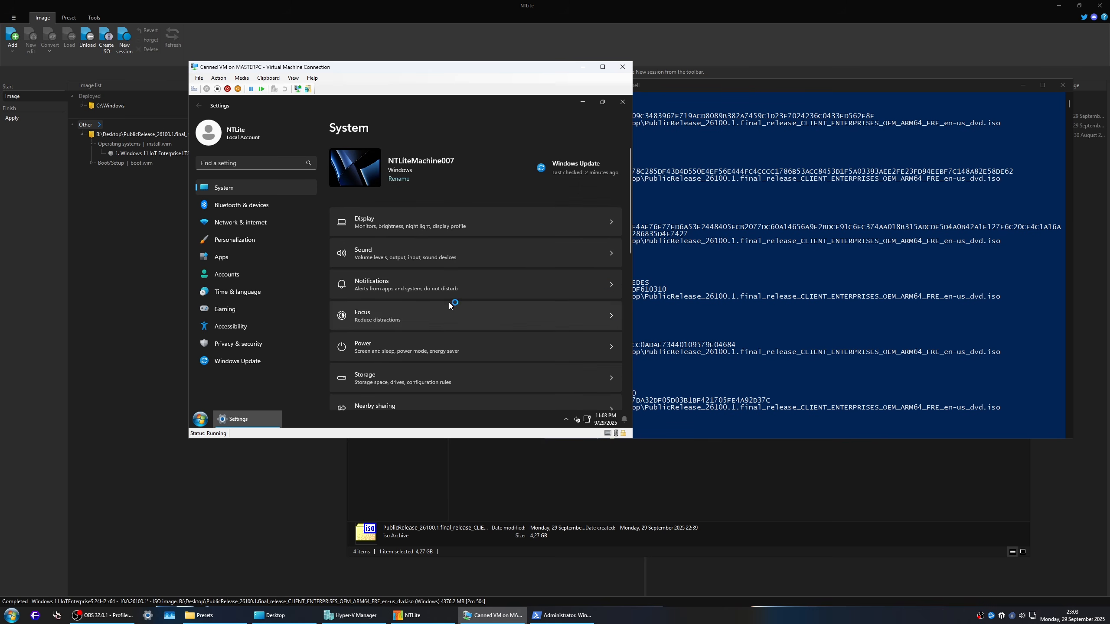
Step: Set the recommended troubleshooter preferences to "Run automatically, don't notify me" in the Troubleshoot settings
{"action": "scroll", "coordinate": [443, 339], "scroll_direction": "down", "scroll_amount": 2}
{"action": "scroll", "coordinate": [442, 341], "scroll_direction": "down", "scroll_amount": 1}
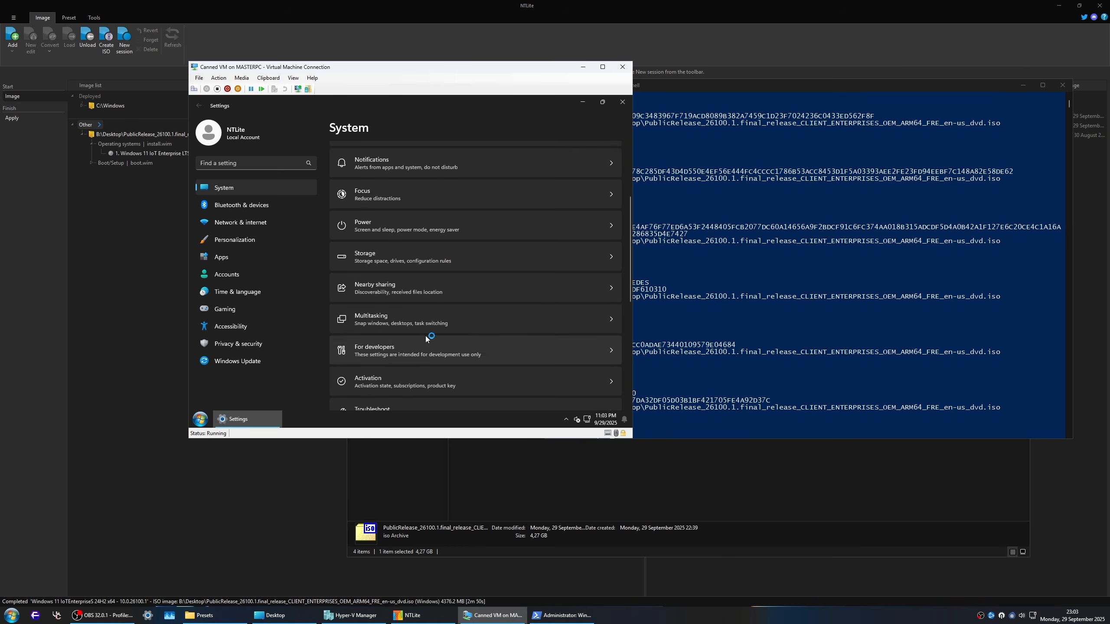
{"action": "scroll", "coordinate": [426, 342], "scroll_direction": "down", "scroll_amount": 2}
{"action": "left_click", "coordinate": [389, 292]}
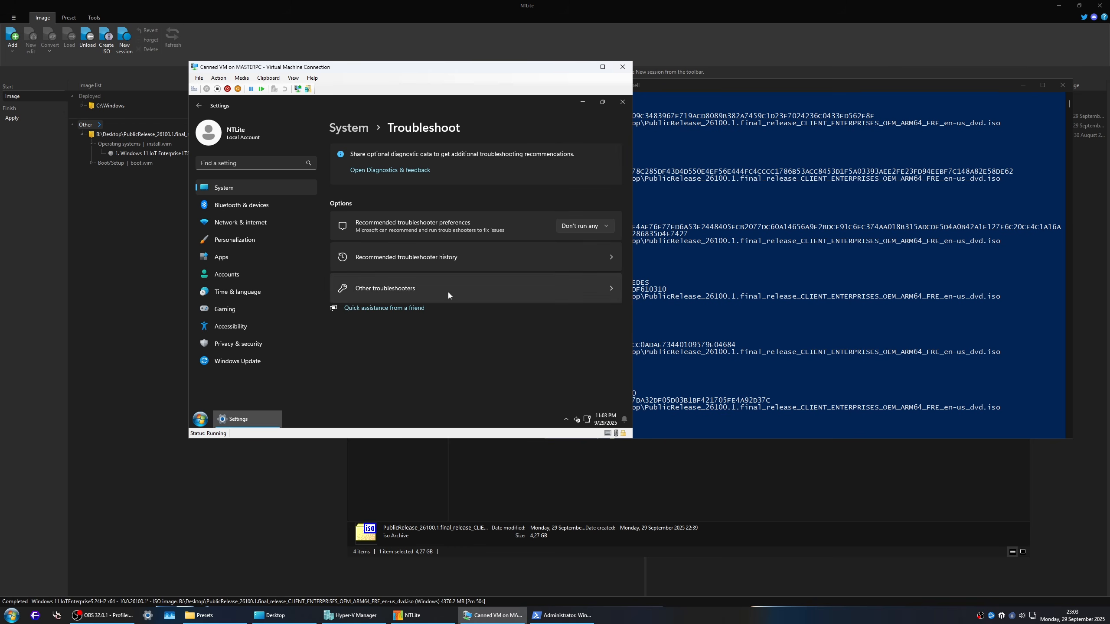
{"action": "left_click", "coordinate": [579, 227]}
{"action": "left_click", "coordinate": [572, 176]}
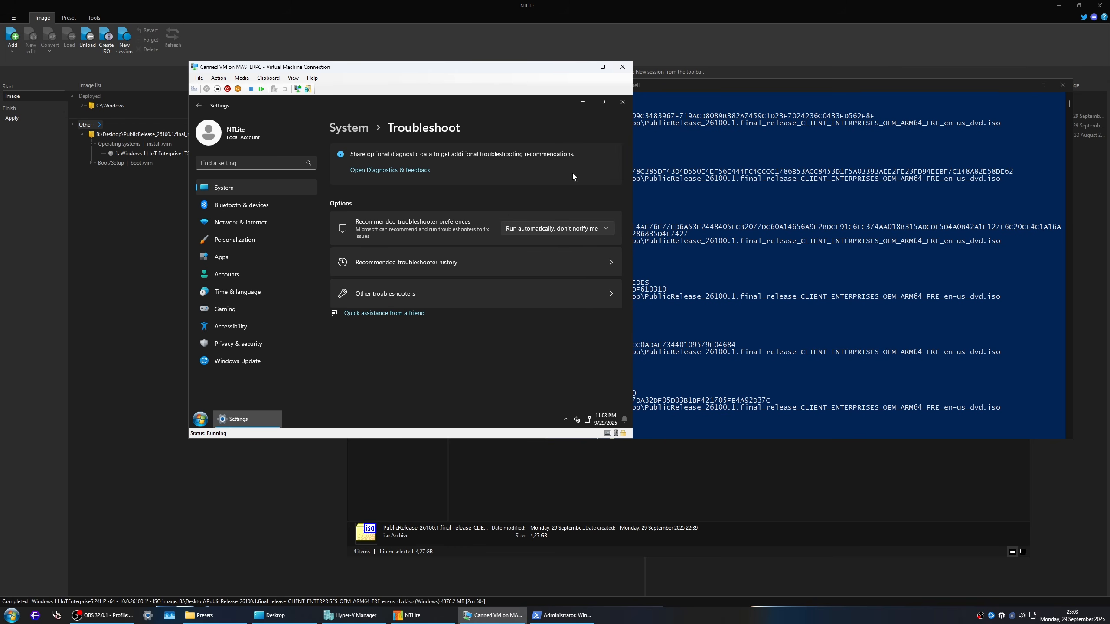
Step: View the recommended troubleshooter history and the list of other troubleshooters
{"action": "left_click", "coordinate": [425, 261]}
{"action": "key", "text": "alt+Left"}
{"action": "left_click", "coordinate": [449, 293]}
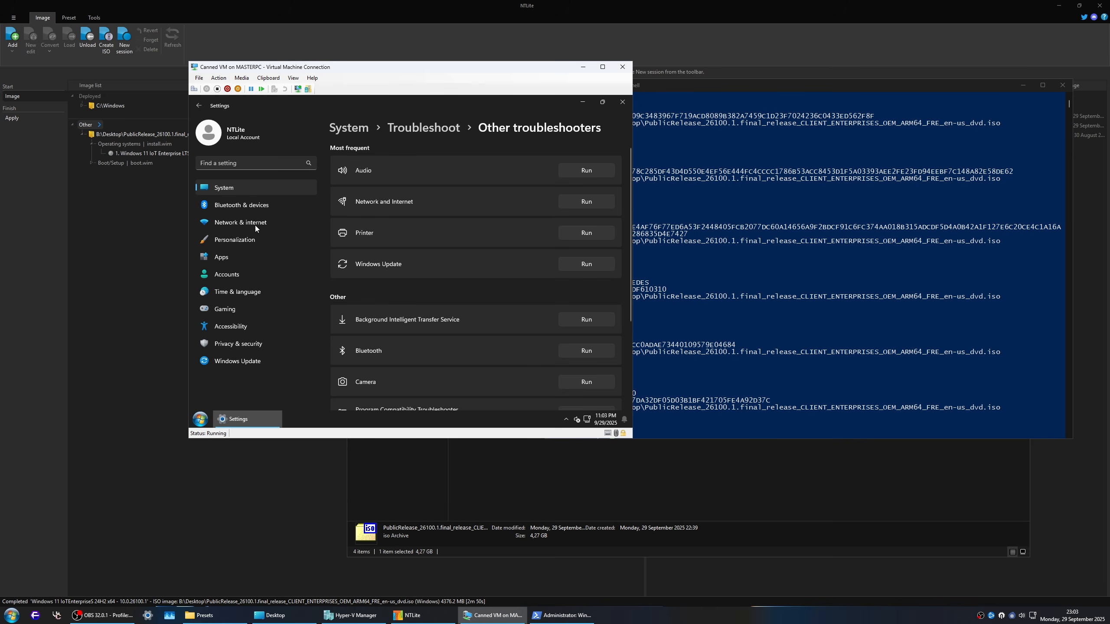
Step: Recheck the disk usage on the System Storage page and go back
{"action": "left_click", "coordinate": [246, 188]}
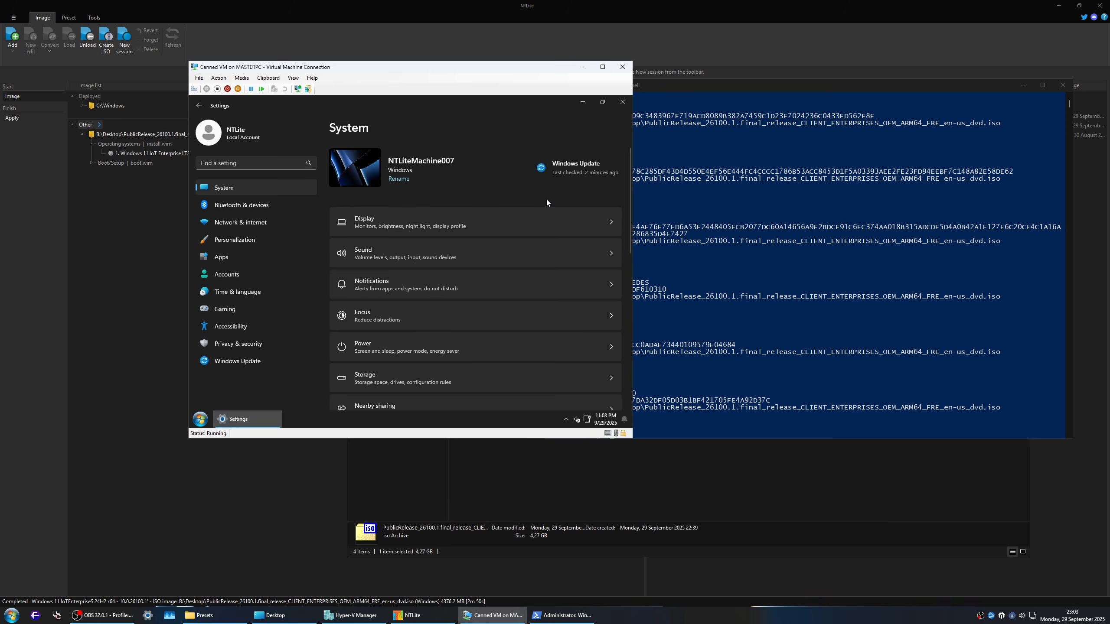
{"action": "scroll", "coordinate": [468, 262], "scroll_direction": "down", "scroll_amount": 3}
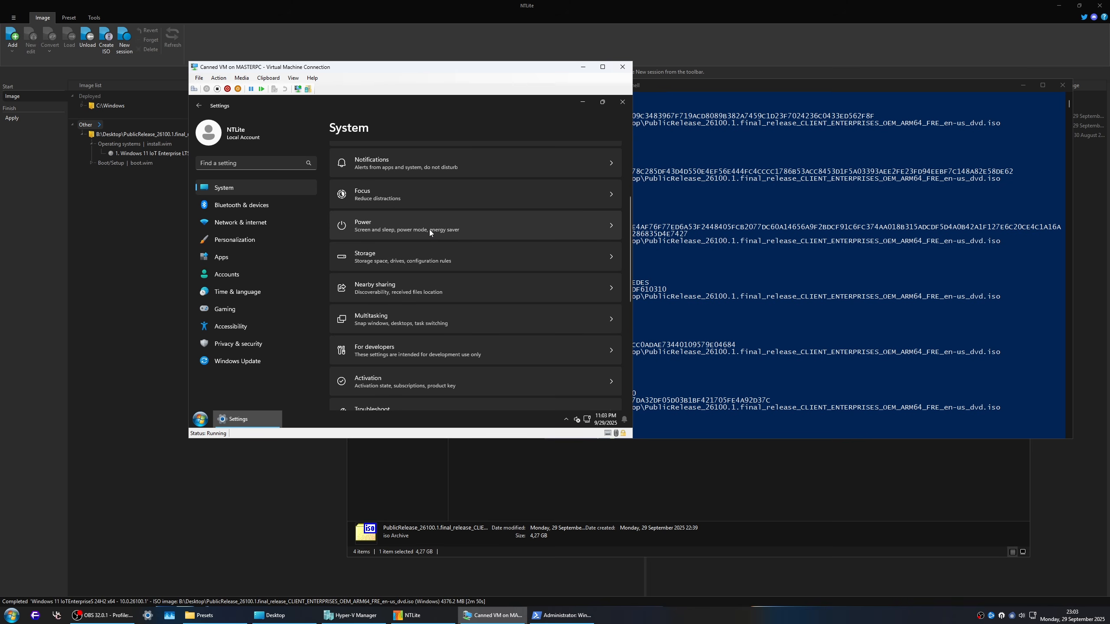
{"action": "left_click", "coordinate": [422, 256]}
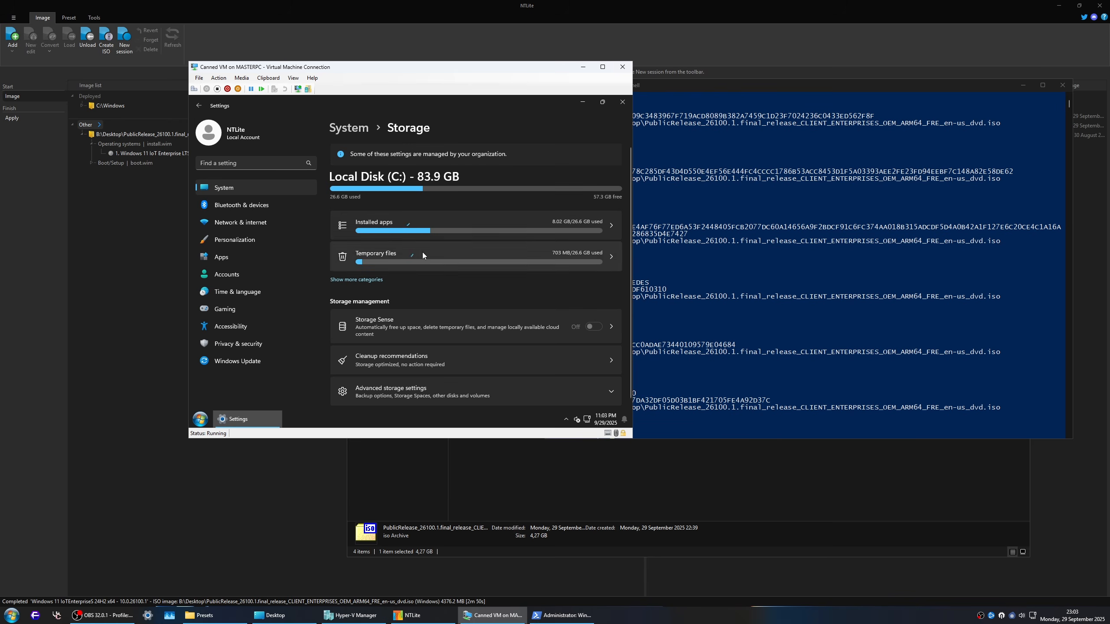
{"action": "key", "text": "alt+Left"}
Step: Open the About page and examine the Windows specifications and support details
{"action": "scroll", "coordinate": [427, 293], "scroll_direction": "down", "scroll_amount": 5}
{"action": "scroll", "coordinate": [427, 294], "scroll_direction": "down", "scroll_amount": 3}
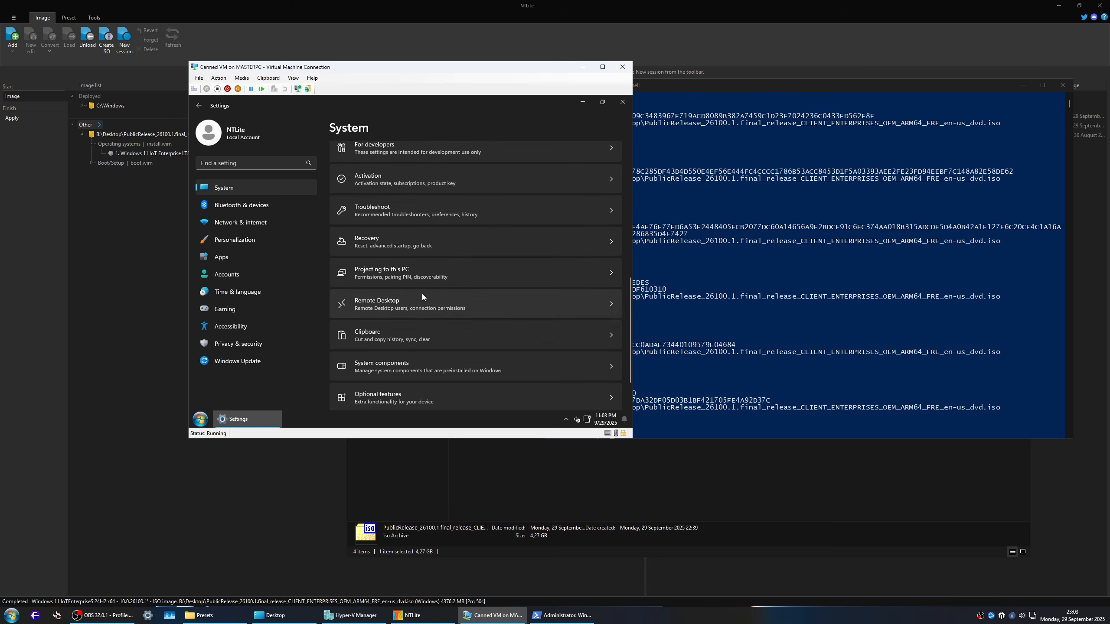
{"action": "left_click", "coordinate": [531, 374]}
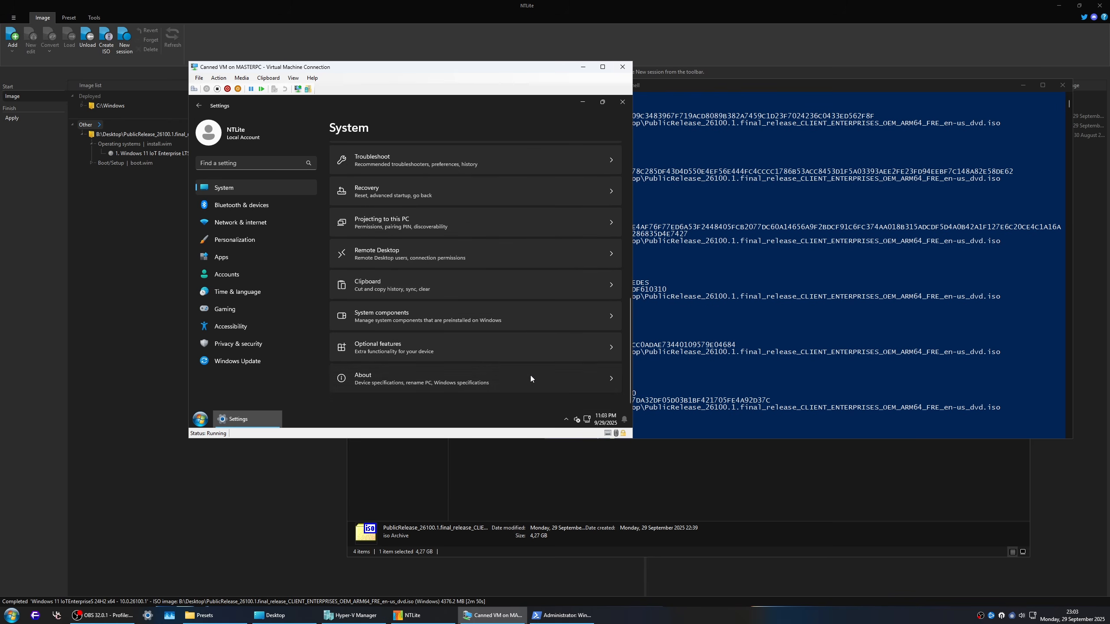
{"action": "scroll", "coordinate": [454, 328], "scroll_direction": "down", "scroll_amount": 3}
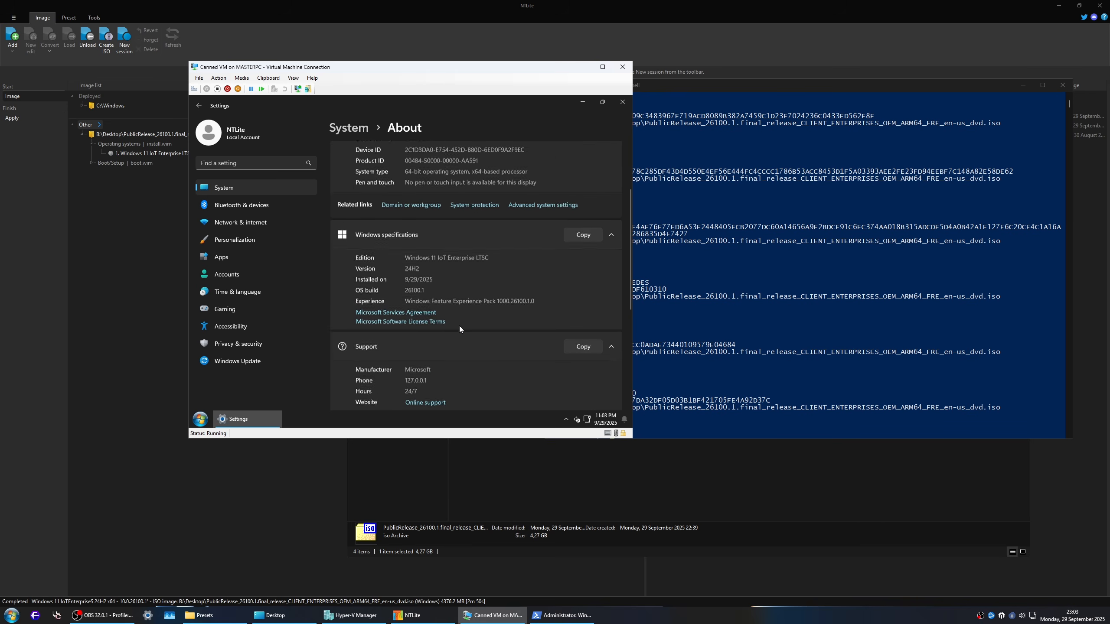
Step: Check the progress of the updates in Windows Update, pointing out the 2025-09 cumulative update's KB number
{"action": "left_click", "coordinate": [232, 364]}
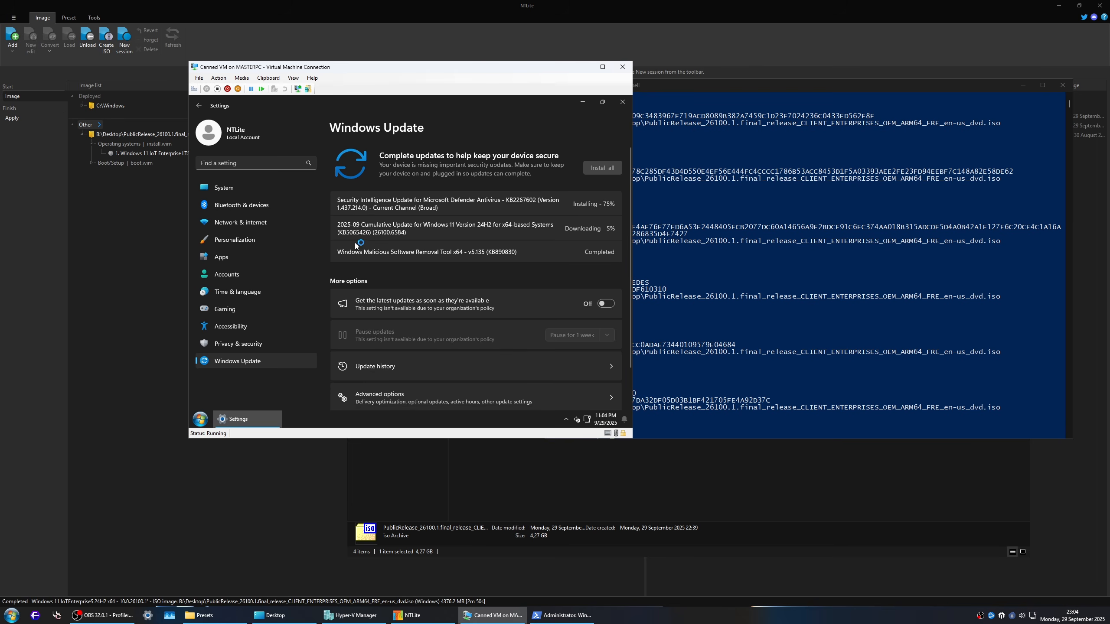
{"action": "left_click_drag", "start_coordinate": [339, 233], "coordinate": [383, 236]}
{"action": "left_click", "coordinate": [377, 236]}
{"action": "left_click_drag", "start_coordinate": [406, 235], "coordinate": [375, 234]}
{"action": "left_click", "coordinate": [377, 234]}
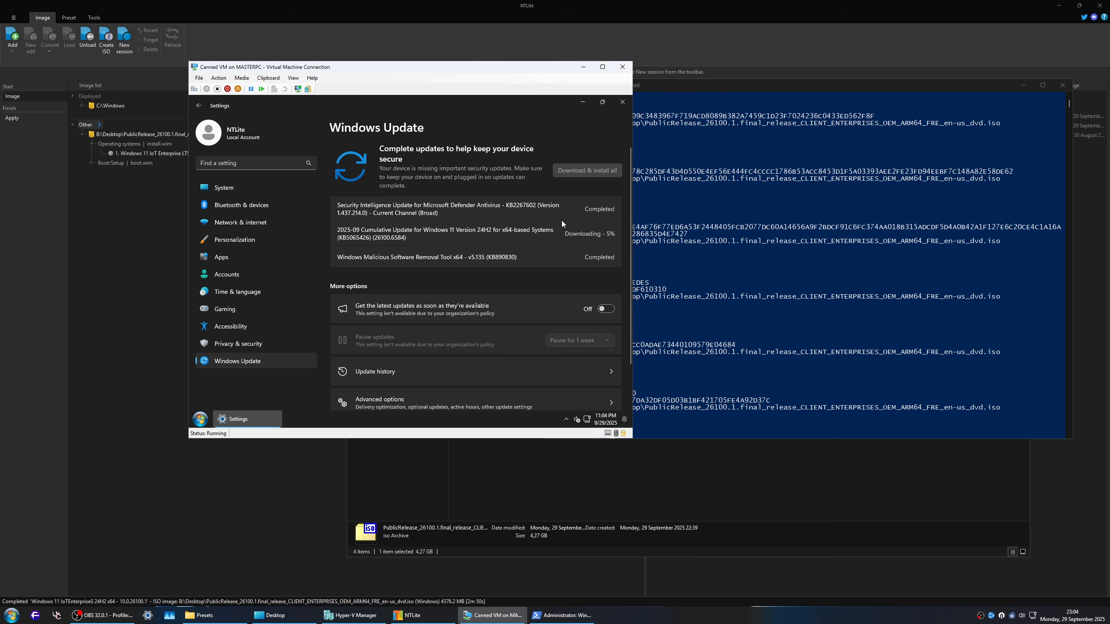
Step: Open Windows Security from the privacy settings and show the Virus & threat protection settings
{"action": "left_click", "coordinate": [248, 348]}
{"action": "left_click", "coordinate": [388, 192]}
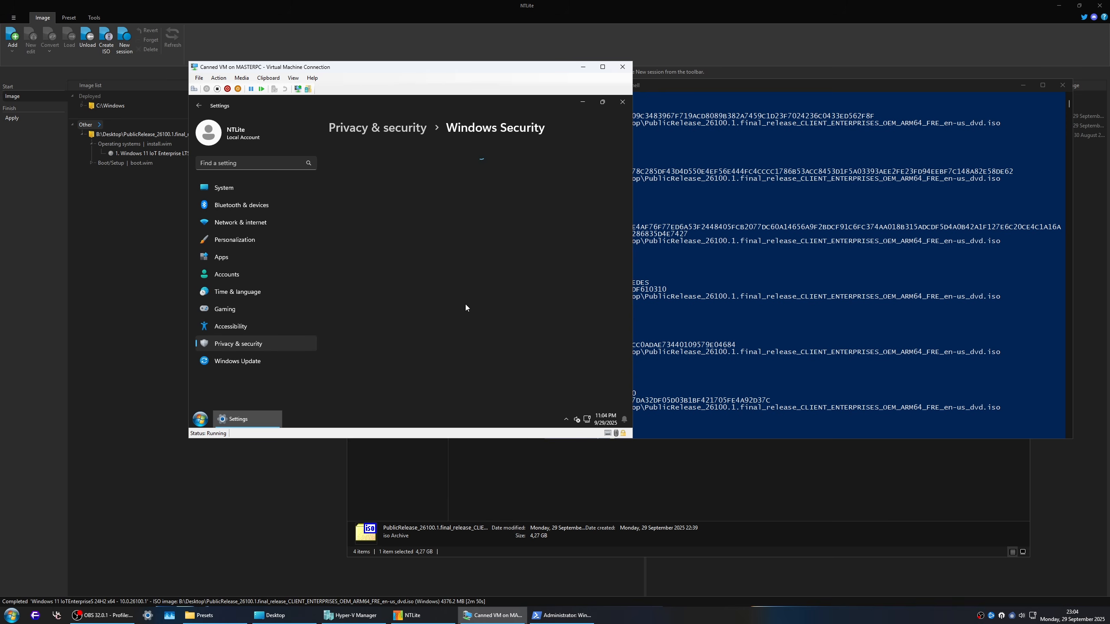
{"action": "left_click", "coordinate": [372, 225]}
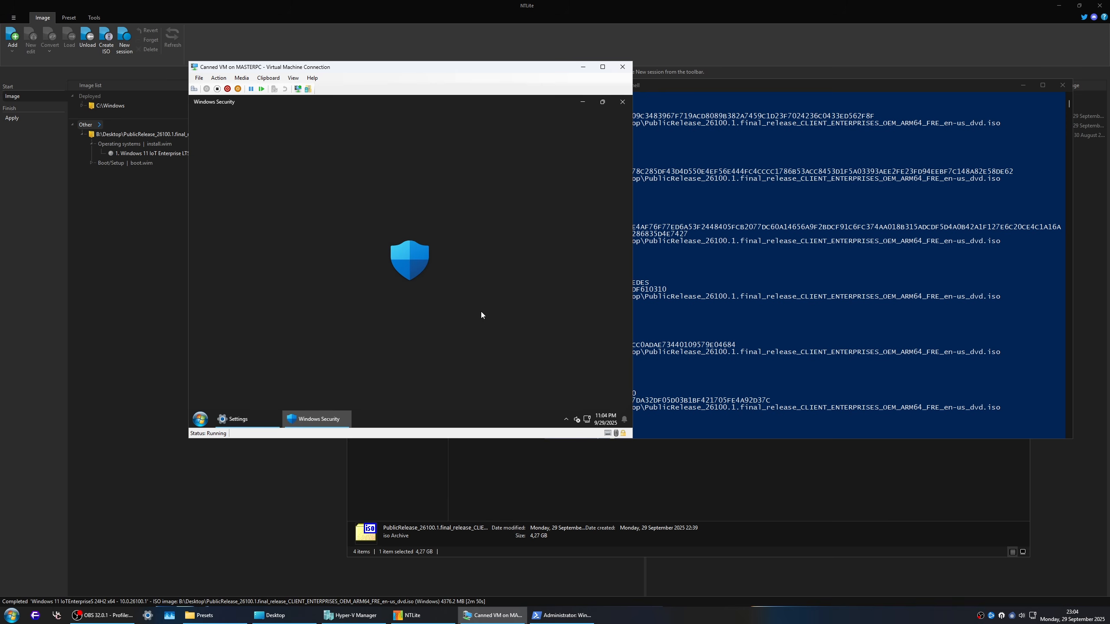
{"action": "scroll", "coordinate": [485, 306], "scroll_direction": "down", "scroll_amount": 5}
{"action": "left_click", "coordinate": [369, 238]}
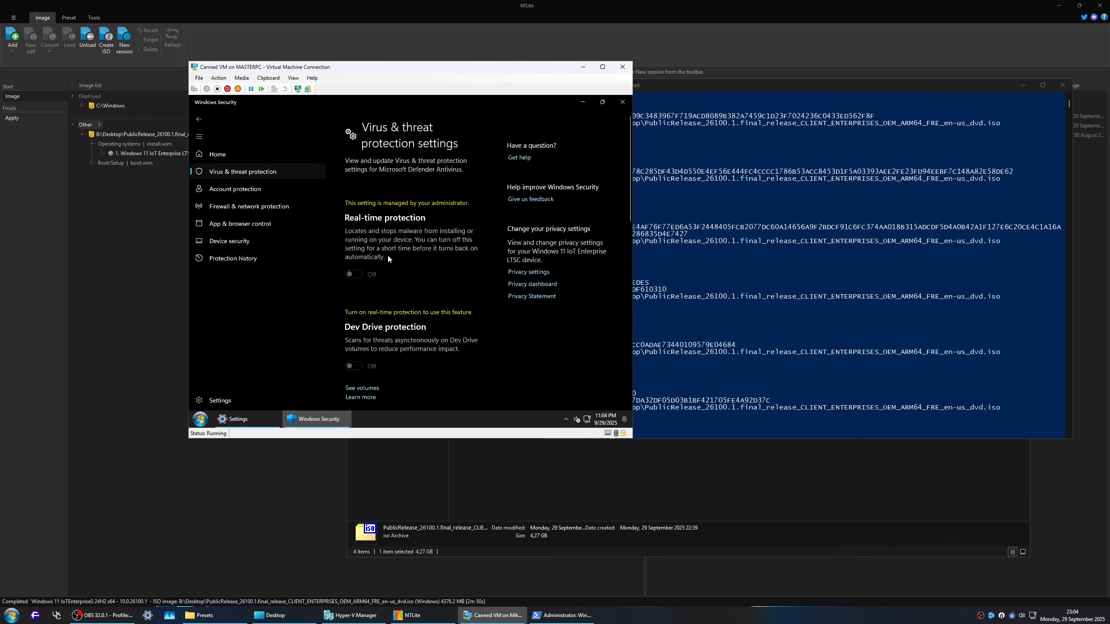
Step: Leave the Virus & threat protection settings and check for new security intelligence on the Protection updates page
{"action": "scroll", "coordinate": [399, 274], "scroll_direction": "down", "scroll_amount": 3}
{"action": "scroll", "coordinate": [443, 297], "scroll_direction": "down", "scroll_amount": 7}
{"action": "key", "text": "alt+Left"}
{"action": "scroll", "coordinate": [397, 253], "scroll_direction": "down", "scroll_amount": 3}
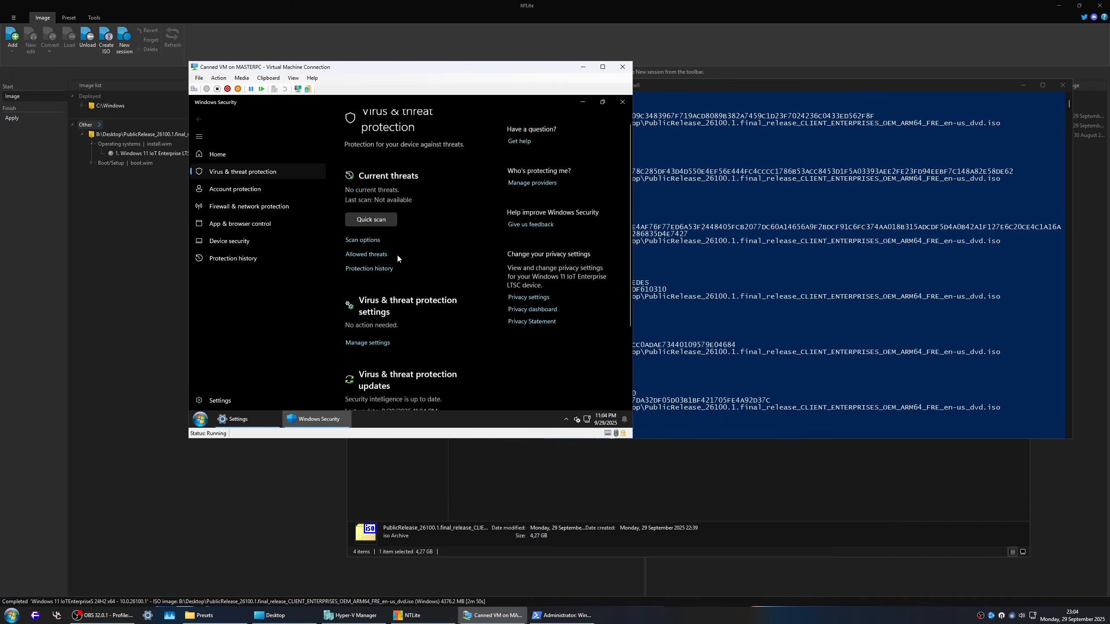
{"action": "left_click", "coordinate": [385, 321]}
{"action": "left_click", "coordinate": [388, 295]}
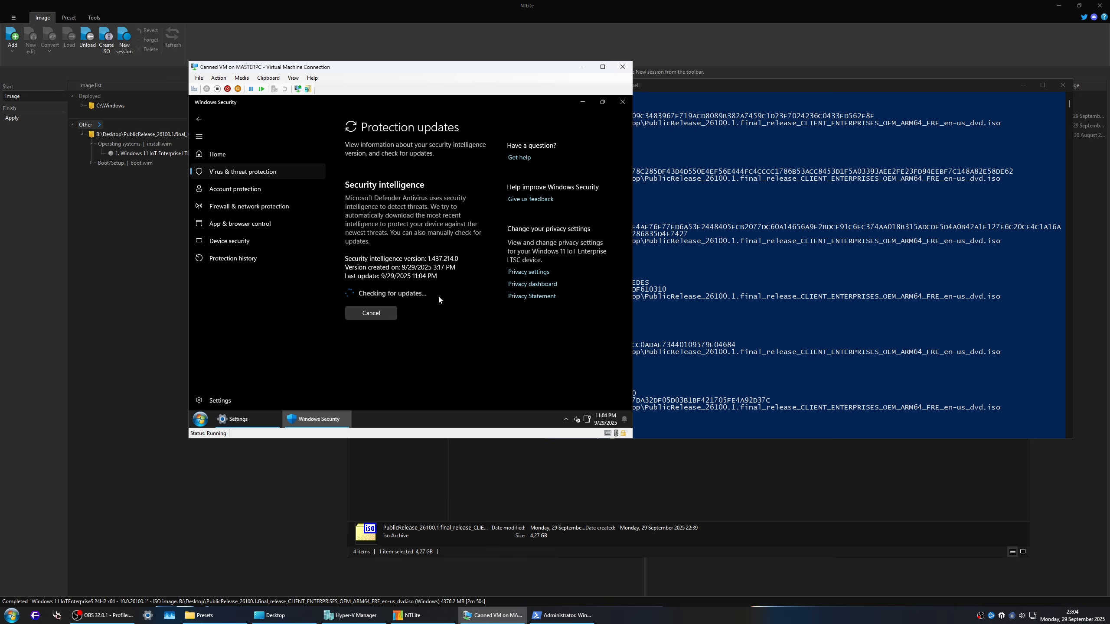
Step: Return to Virus & threat protection and re-examine the real-time protection setting under Manage settings
{"action": "key", "text": "alt+Left"}
{"action": "scroll", "coordinate": [393, 290], "scroll_direction": "down", "scroll_amount": 3}
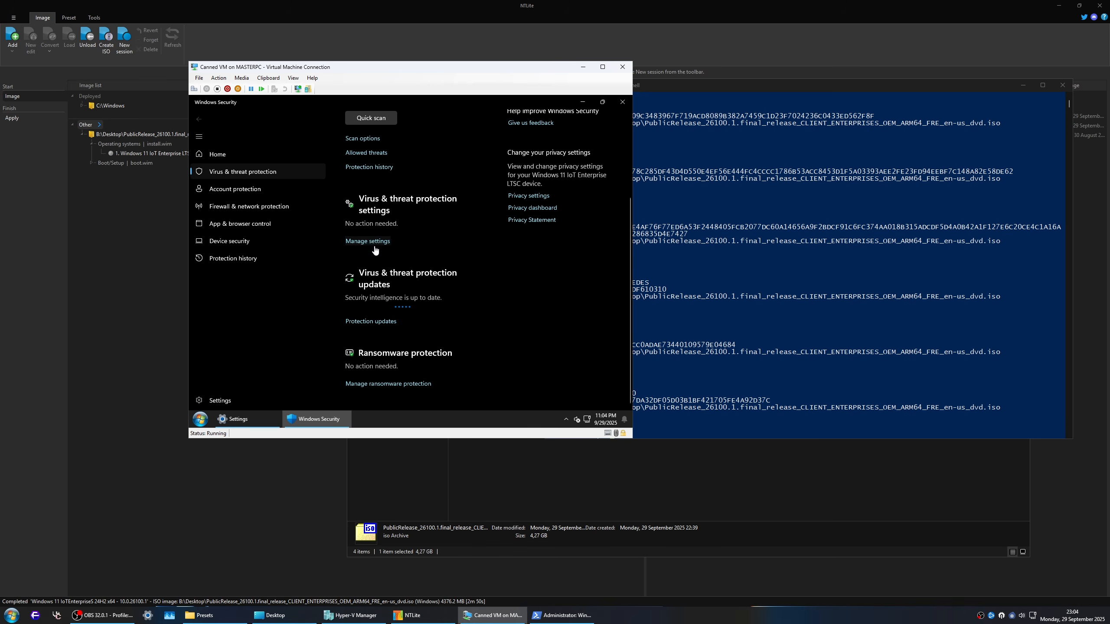
{"action": "left_click", "coordinate": [367, 241]}
{"action": "scroll", "coordinate": [376, 219], "scroll_direction": "down", "scroll_amount": 3}
{"action": "scroll", "coordinate": [379, 209], "scroll_direction": "up", "scroll_amount": 3}
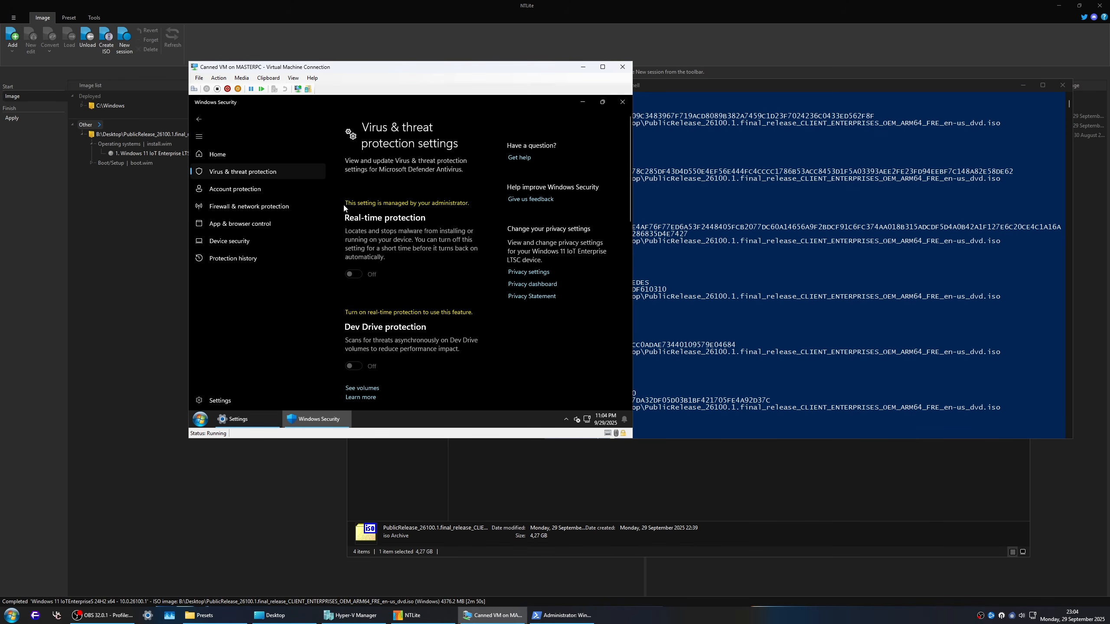
Step: Go back to the Windows Security overview and restart the threat service
{"action": "key", "text": "alt+Left"}
{"action": "key", "text": "alt+Left"}
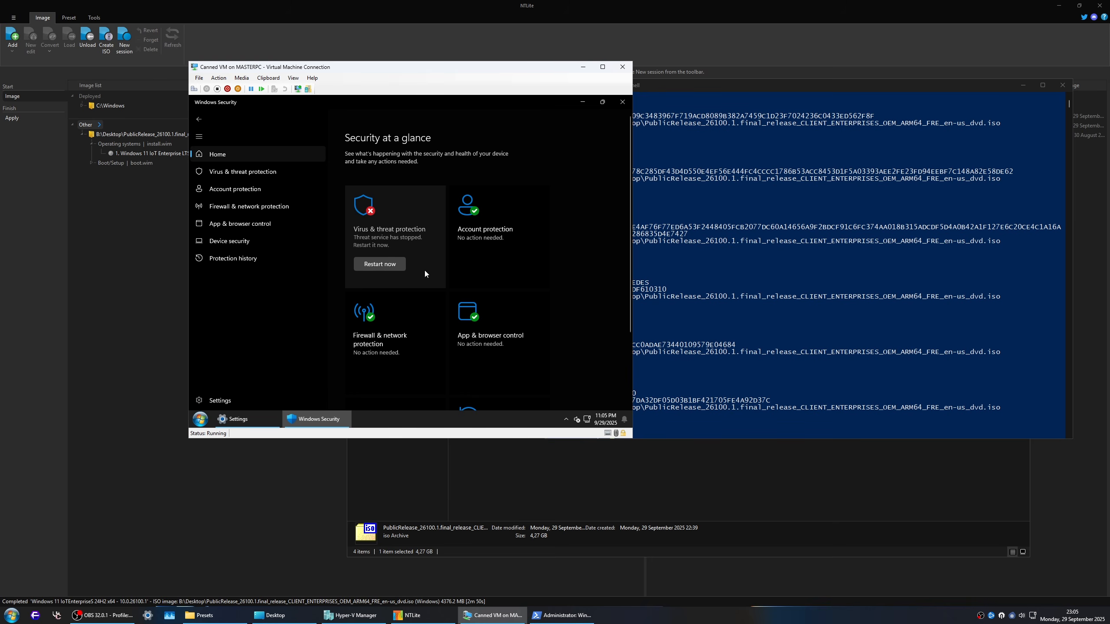
{"action": "left_click", "coordinate": [379, 267]}
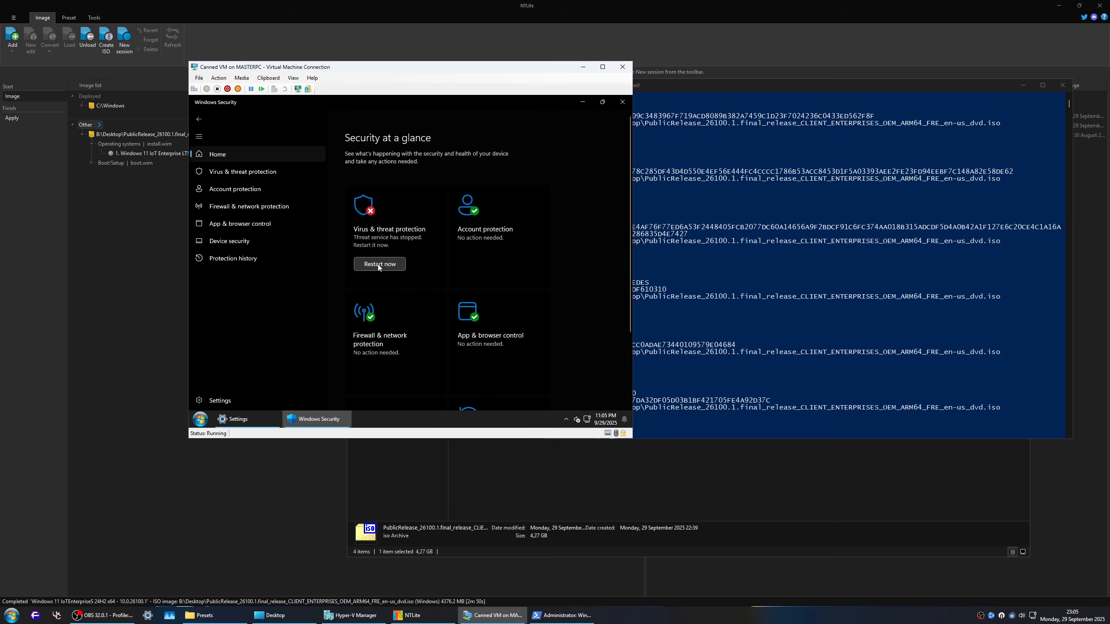
Step: Open Virus & threat protection, examine the available scan options and go back
{"action": "left_click", "coordinate": [384, 212]}
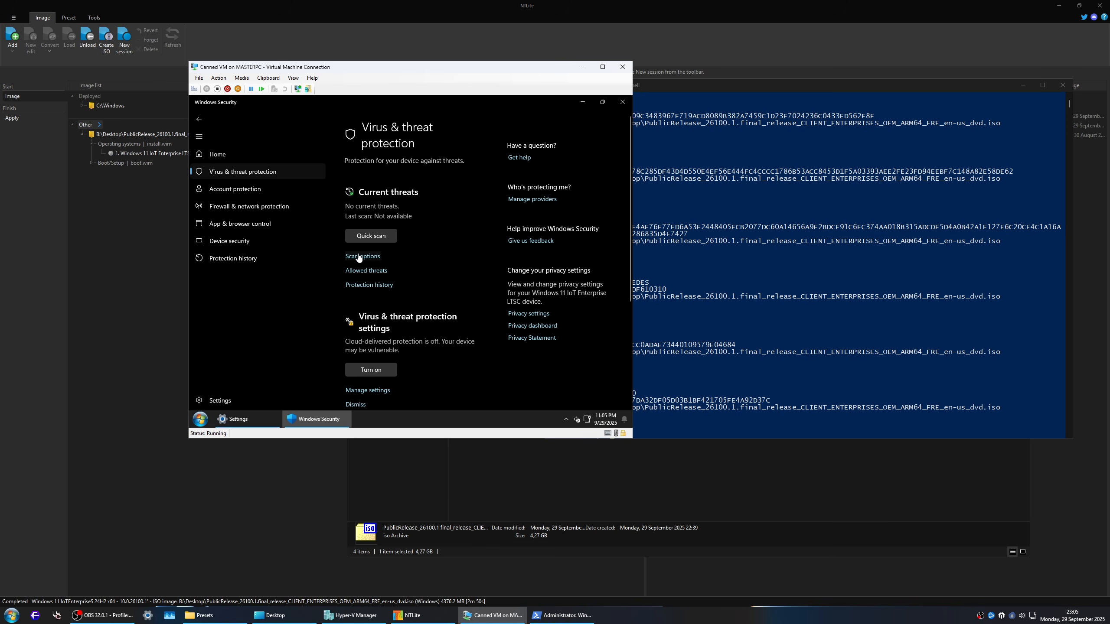
{"action": "left_click", "coordinate": [358, 255]}
{"action": "scroll", "coordinate": [390, 259], "scroll_direction": "down", "scroll_amount": 3}
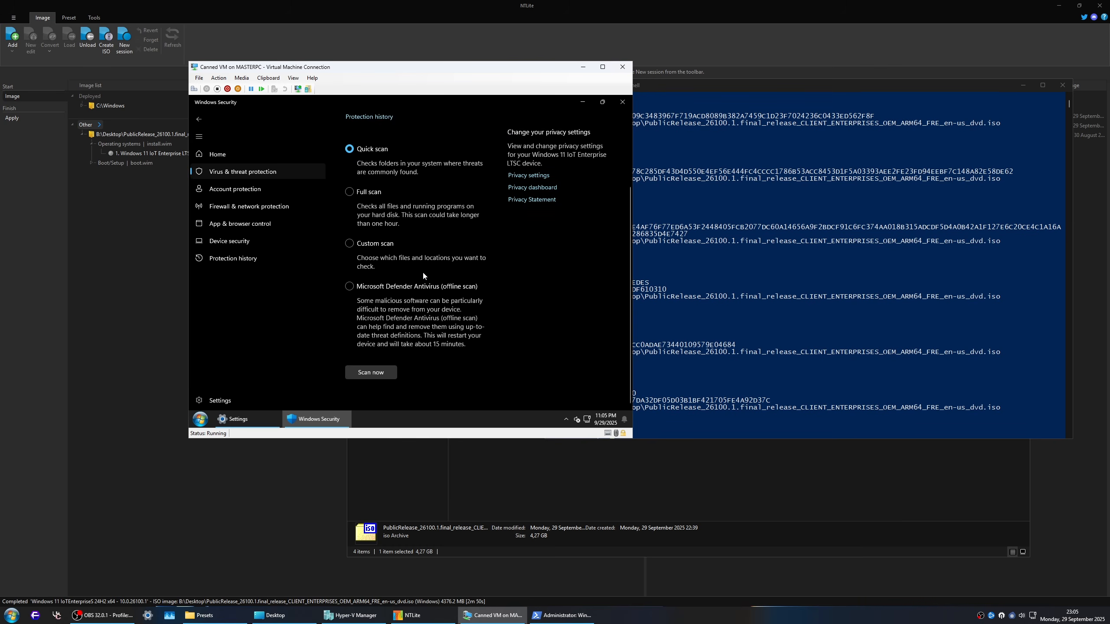
{"action": "key", "text": "alt+Left"}
Step: In the Virus & threat protection settings, dismiss the warnings for cloud-delivered protection, automatic sample submission and Tamper Protection
{"action": "scroll", "coordinate": [394, 351], "scroll_direction": "down", "scroll_amount": 2}
{"action": "left_click", "coordinate": [362, 302]}
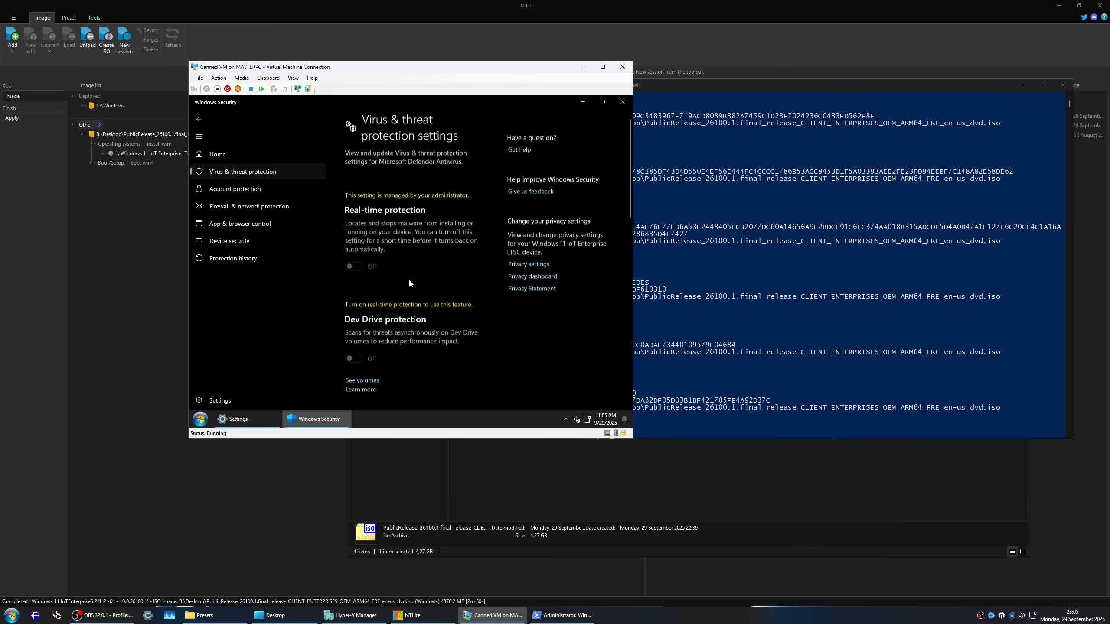
{"action": "scroll", "coordinate": [437, 276], "scroll_direction": "down", "scroll_amount": 5}
{"action": "left_click", "coordinate": [475, 213]}
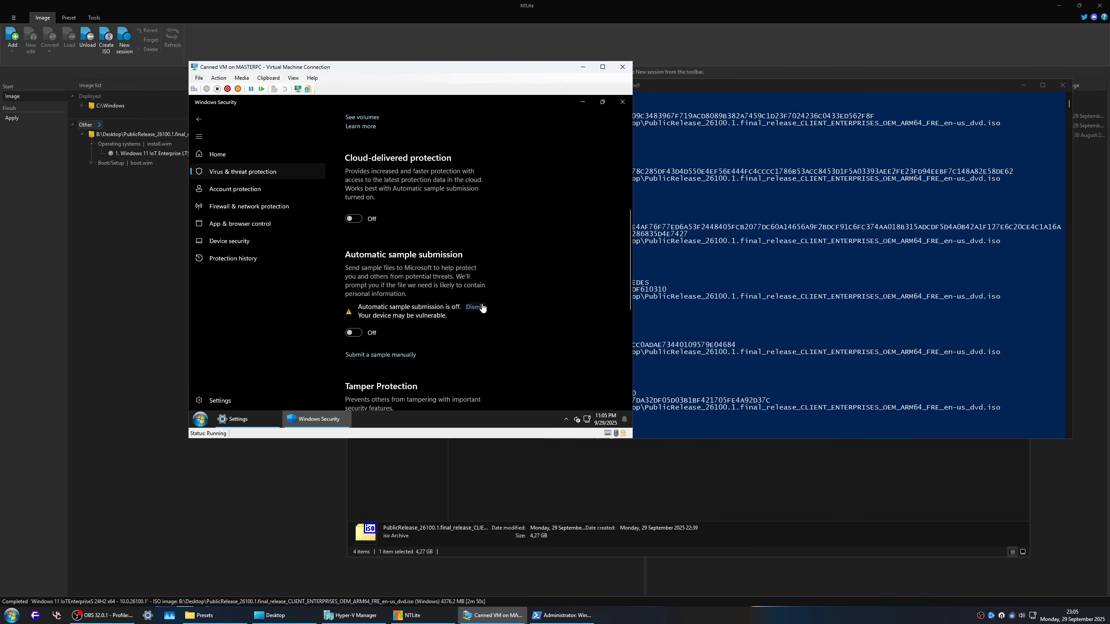
{"action": "left_click", "coordinate": [476, 308]}
{"action": "scroll", "coordinate": [475, 306], "scroll_direction": "down", "scroll_amount": 3}
{"action": "left_click", "coordinate": [467, 298]}
Step: Review the protection settings once more, check the security overview, and close Windows Security
{"action": "scroll", "coordinate": [463, 275], "scroll_direction": "down", "scroll_amount": 1}
{"action": "scroll", "coordinate": [459, 289], "scroll_direction": "up", "scroll_amount": 10}
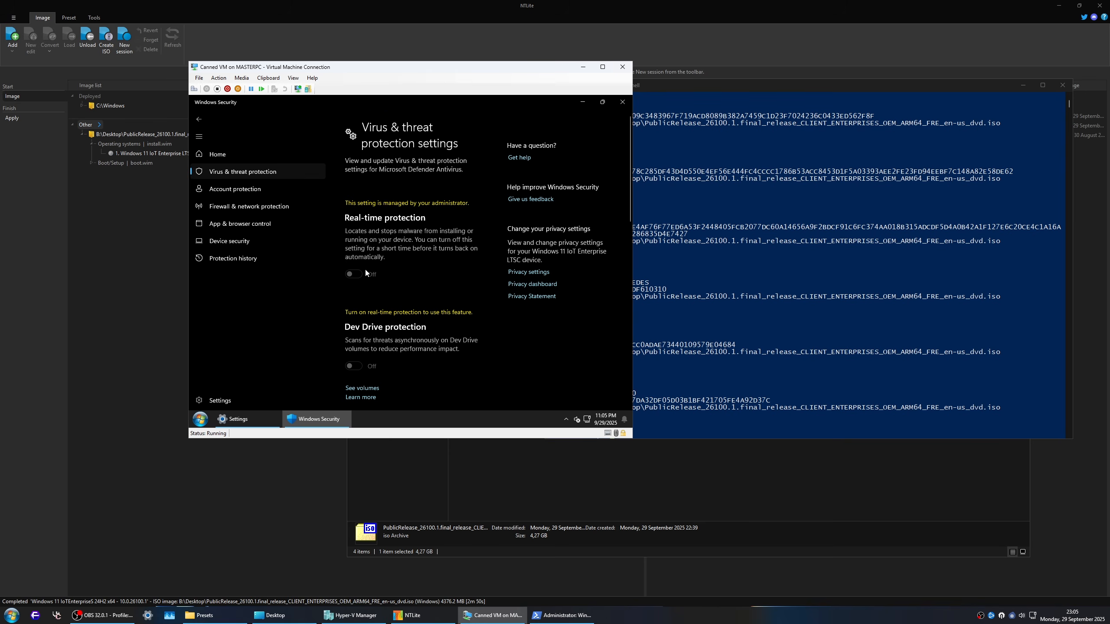
{"action": "scroll", "coordinate": [420, 336], "scroll_direction": "down", "scroll_amount": 7}
{"action": "scroll", "coordinate": [435, 300], "scroll_direction": "up", "scroll_amount": 9}
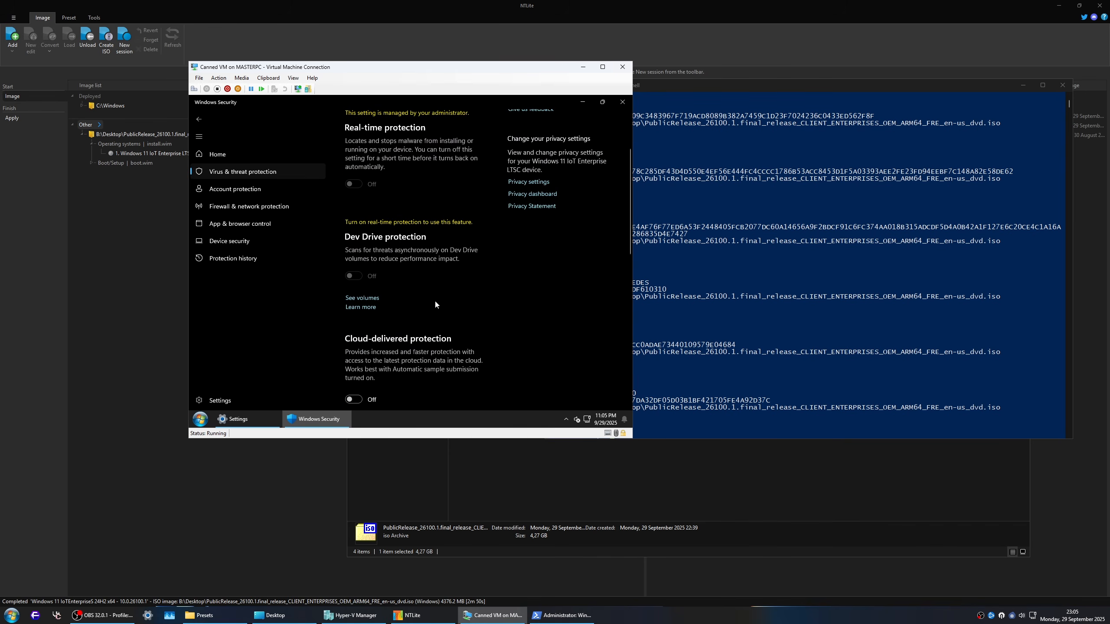
{"action": "scroll", "coordinate": [416, 295], "scroll_direction": "up", "scroll_amount": 3}
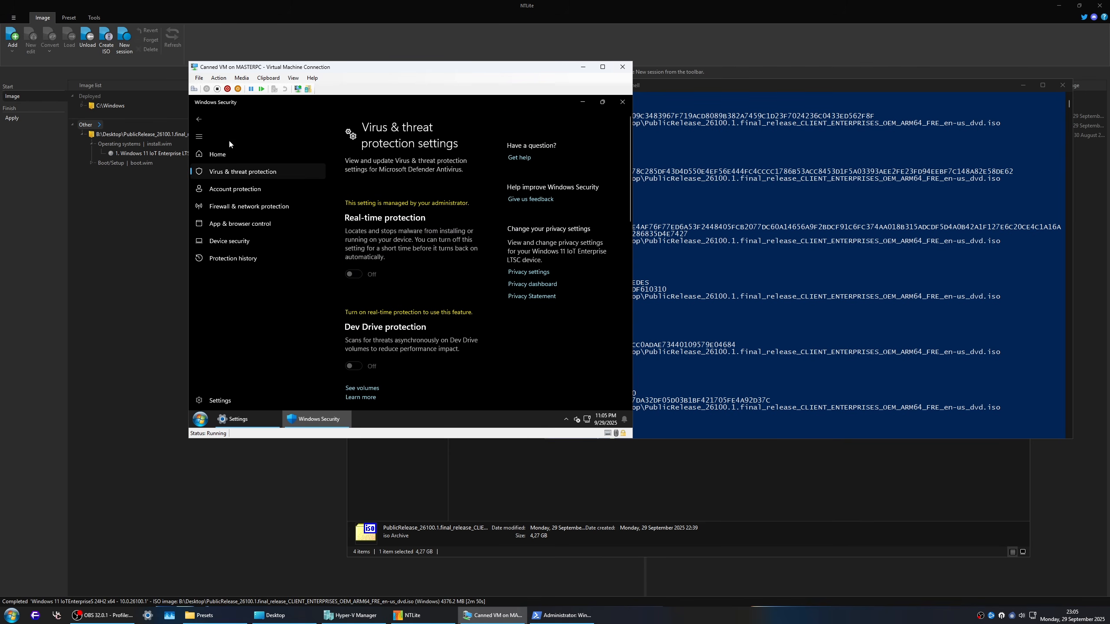
{"action": "left_click", "coordinate": [223, 153]}
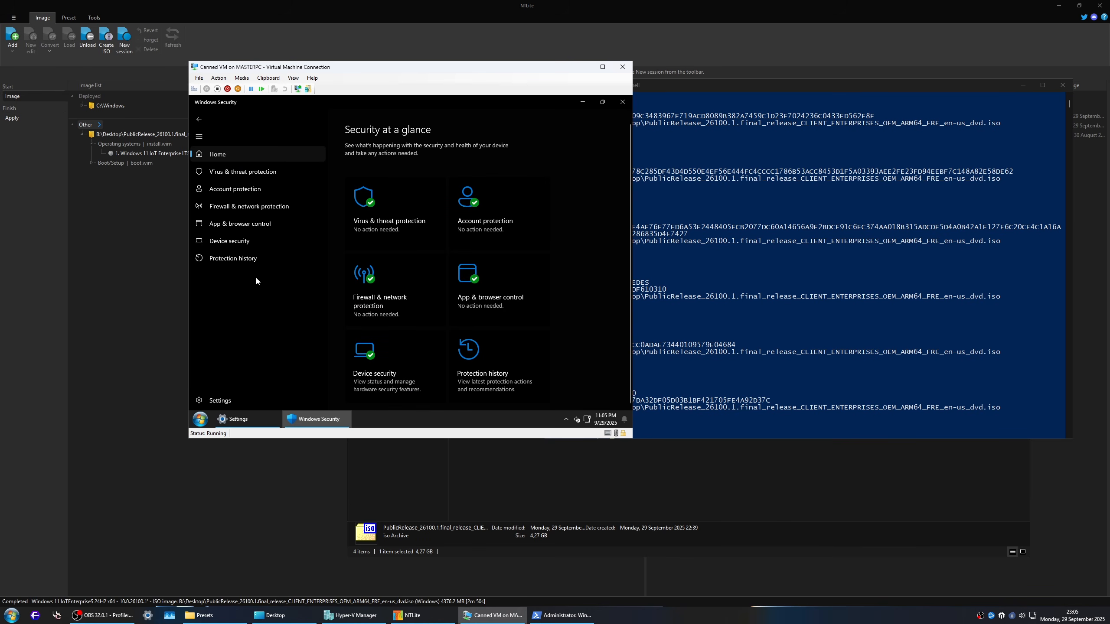
{"action": "left_click", "coordinate": [615, 104]}
Step: Check the status of the protection areas on the Windows Security page under Privacy & security
{"action": "left_click", "coordinate": [239, 326]}
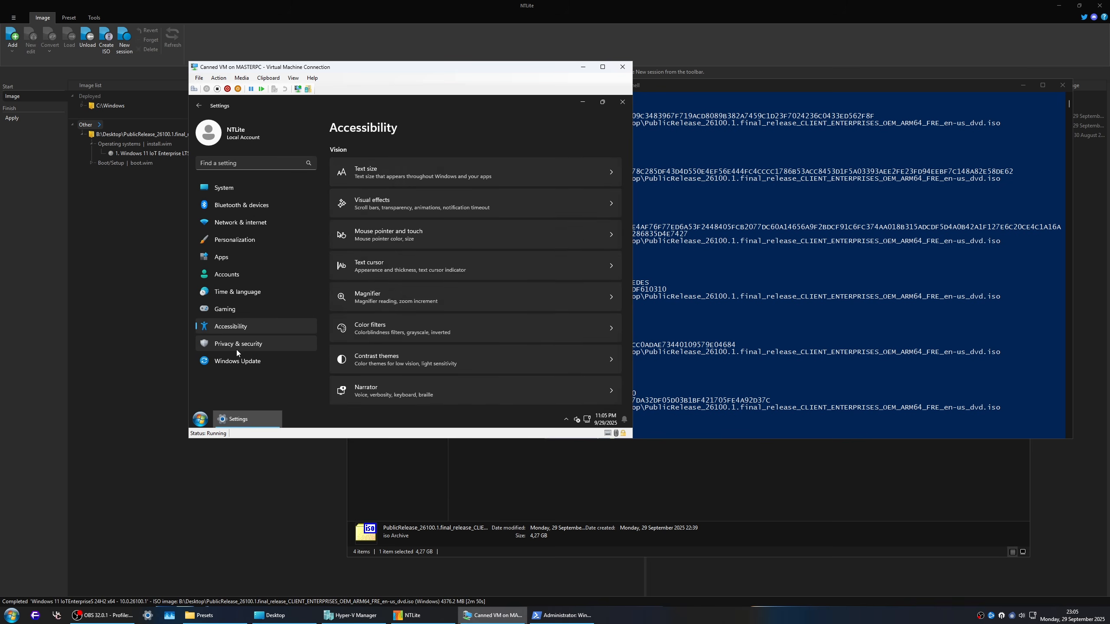
{"action": "left_click", "coordinate": [237, 347]}
{"action": "left_click", "coordinate": [381, 172]}
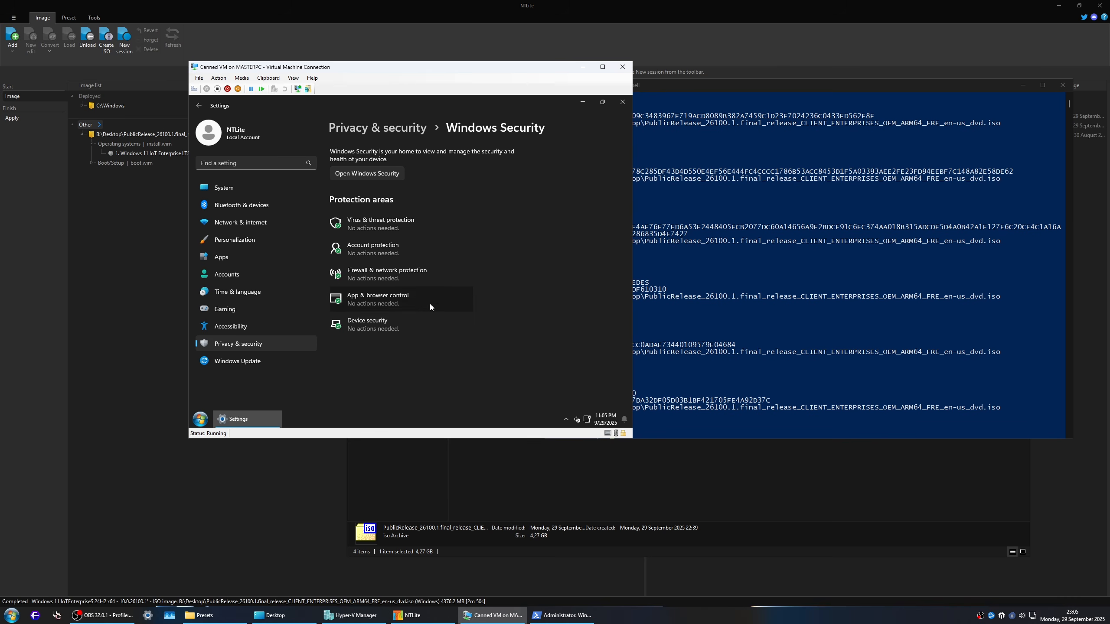
Step: Check the download progress of the 2025-09 cumulative update in Windows Update, pointing out its name
{"action": "left_click", "coordinate": [273, 361]}
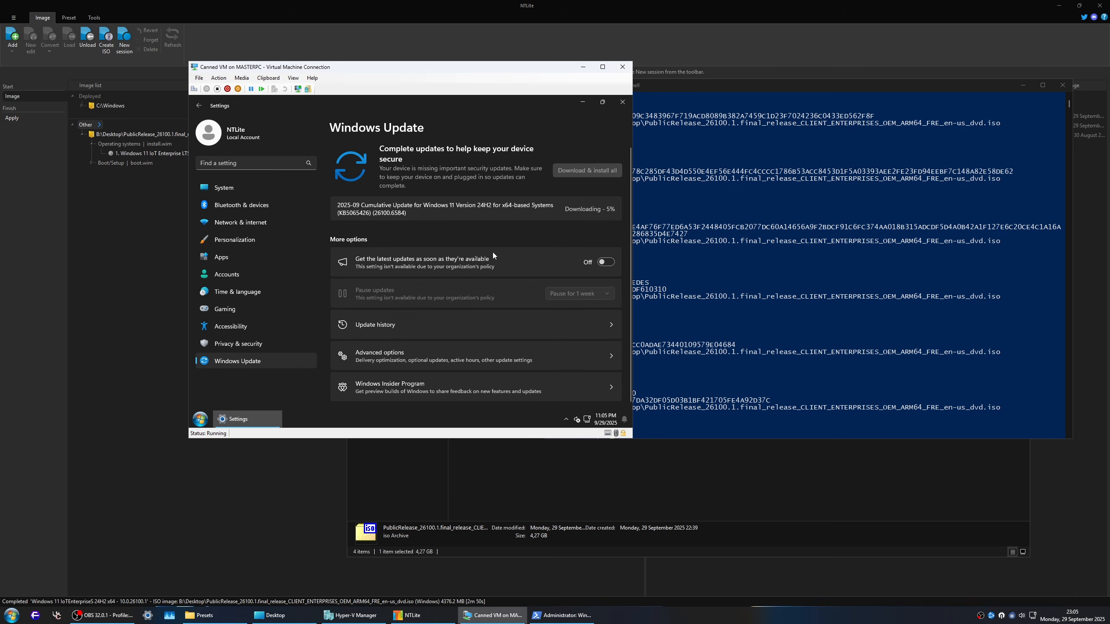
{"action": "triple_click", "coordinate": [389, 214]}
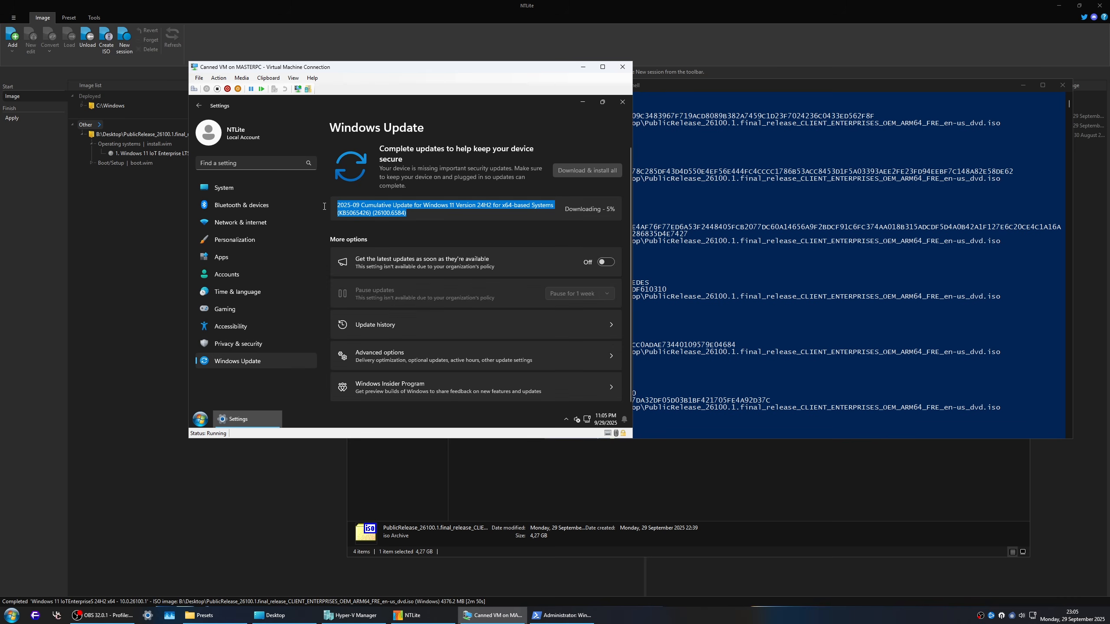
{"action": "left_click", "coordinate": [439, 225]}
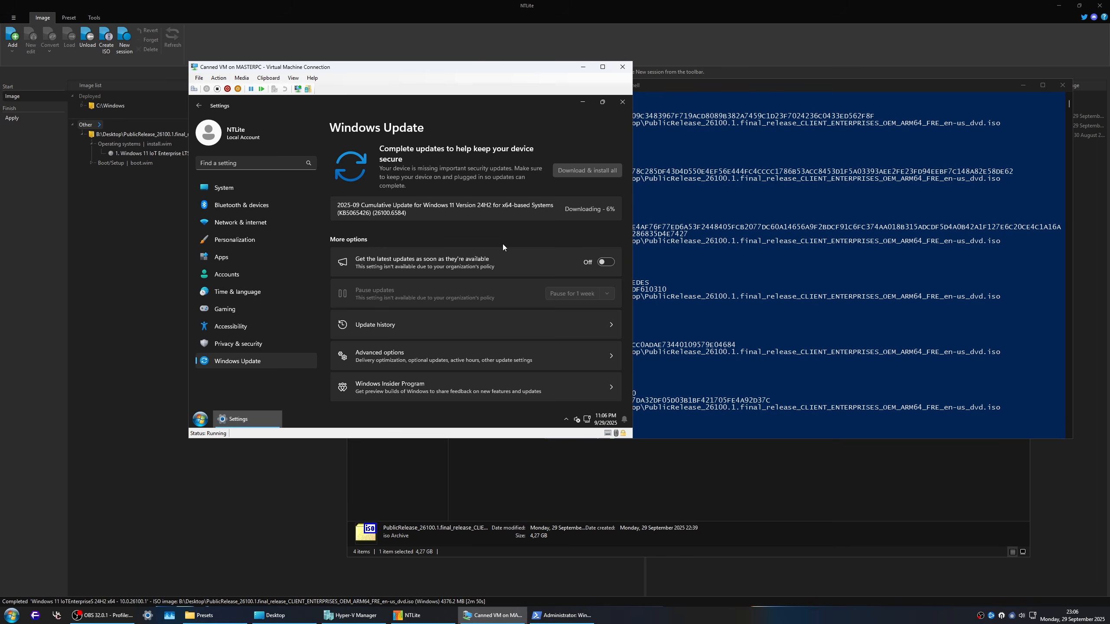
Step: Run powercfg.cpl in the virtual machine to show the available power plans
{"action": "key", "text": "super+r"}
{"action": "type", "text": "po"}
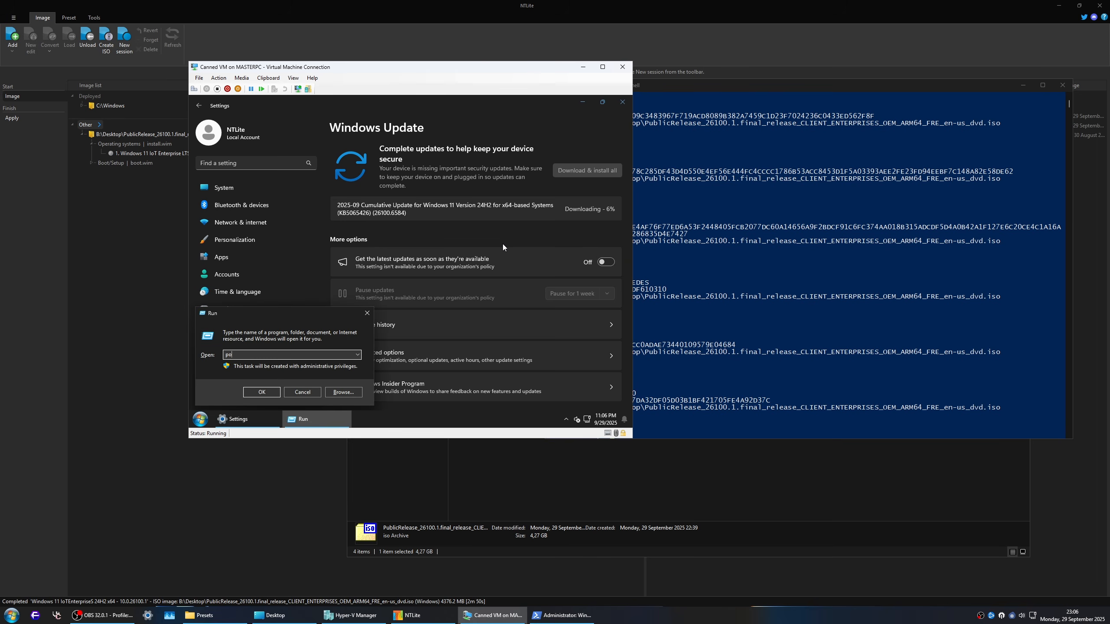
{"action": "type", "text": "werscfg.cpl"}
{"action": "key", "text": "Return"}
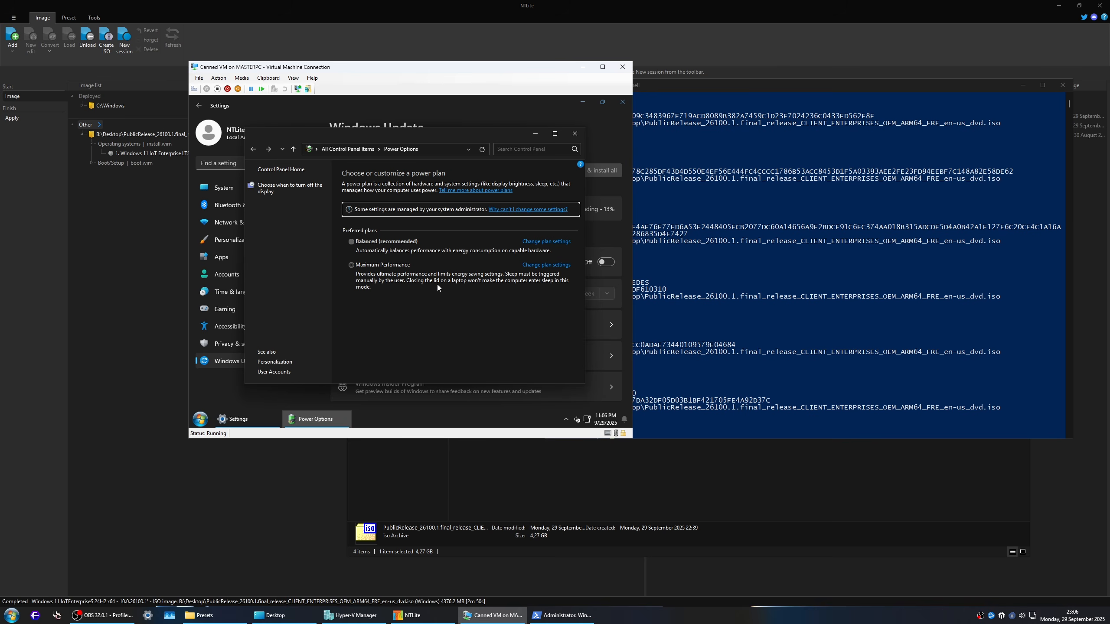
Step: Show the host computer's shutdown and sleep choices, then return to the virtual machine and close its Power Options
{"action": "left_click", "coordinate": [10, 615]}
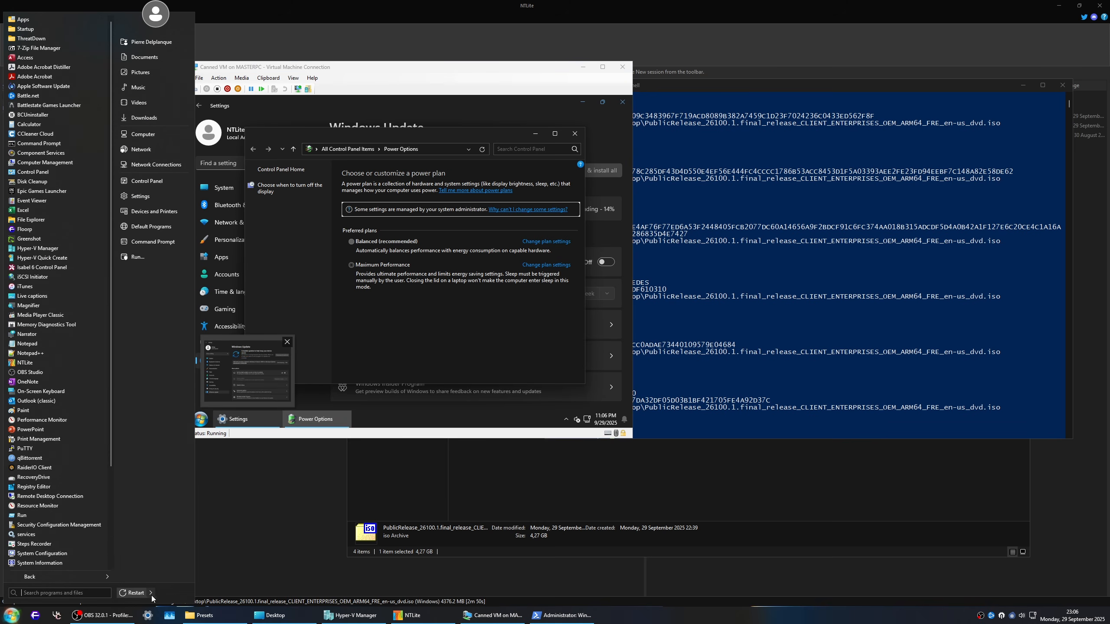
{"action": "mouse_move", "coordinate": [150, 593]}
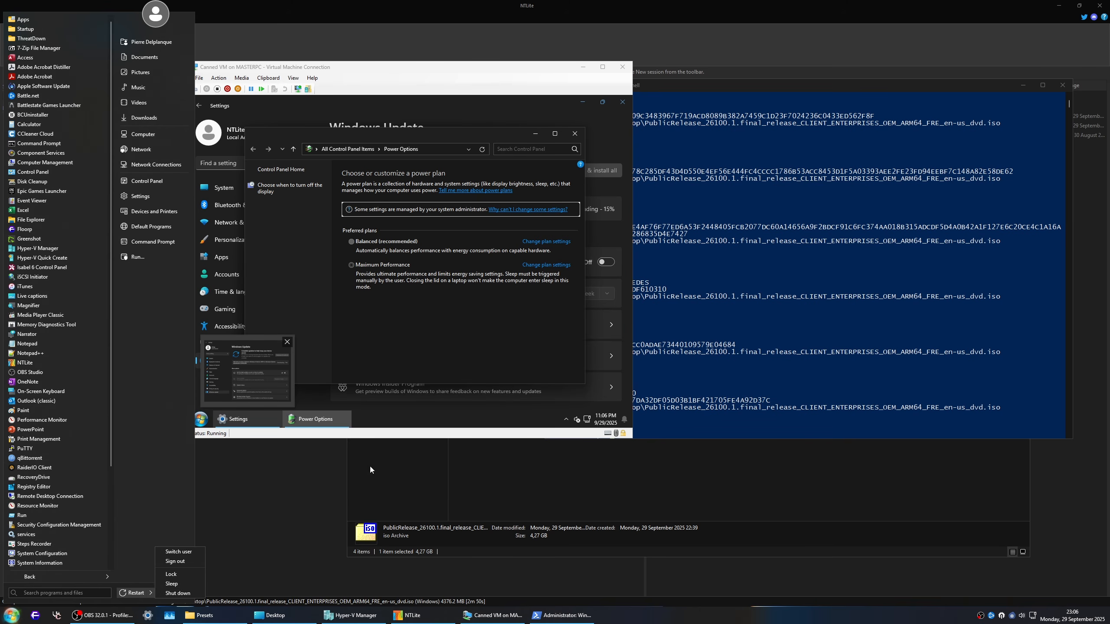
{"action": "left_click", "coordinate": [423, 303]}
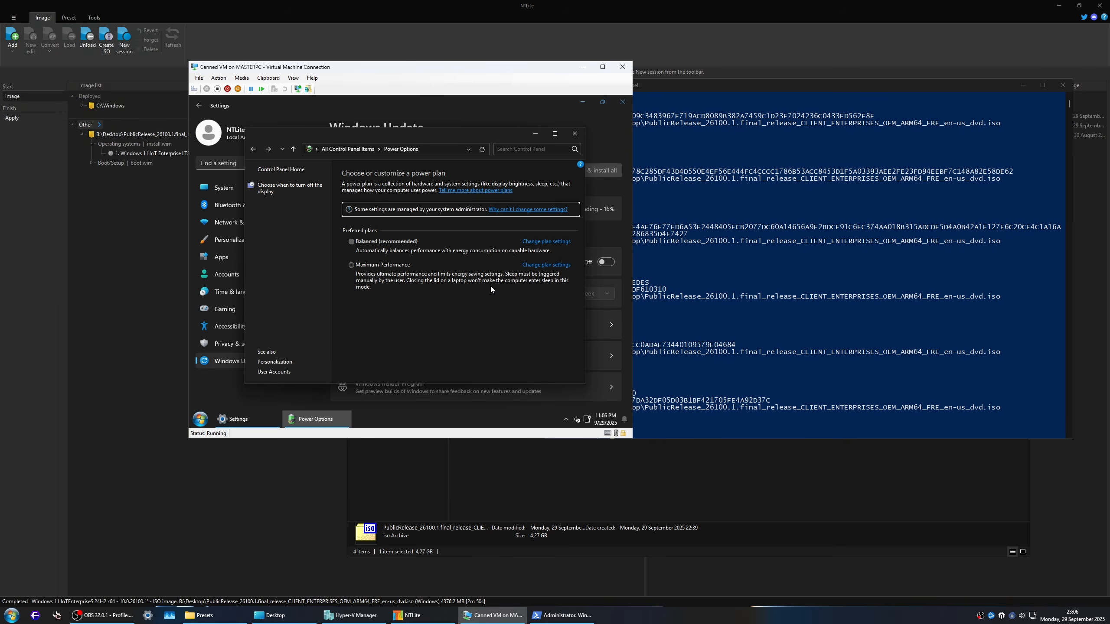
{"action": "left_click", "coordinate": [575, 133]}
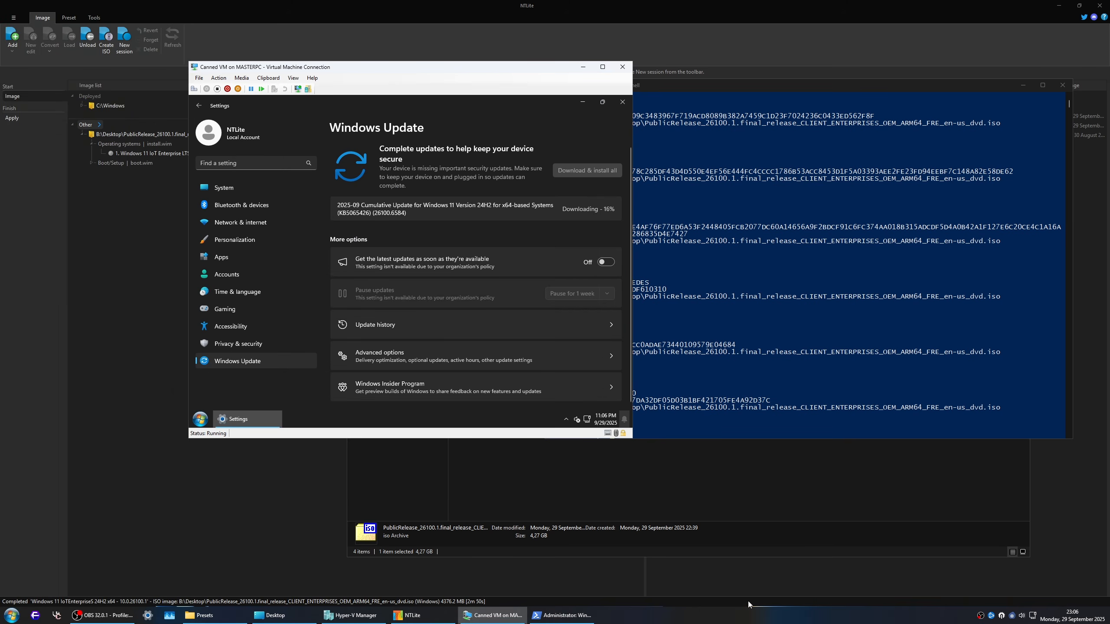
Step: On the host, run QuickCPU.exe as administrator from the Windows Deployment Kit's Quick CPU 4.3 - Portable folder and close the update notice
{"action": "key", "text": "super+e"}
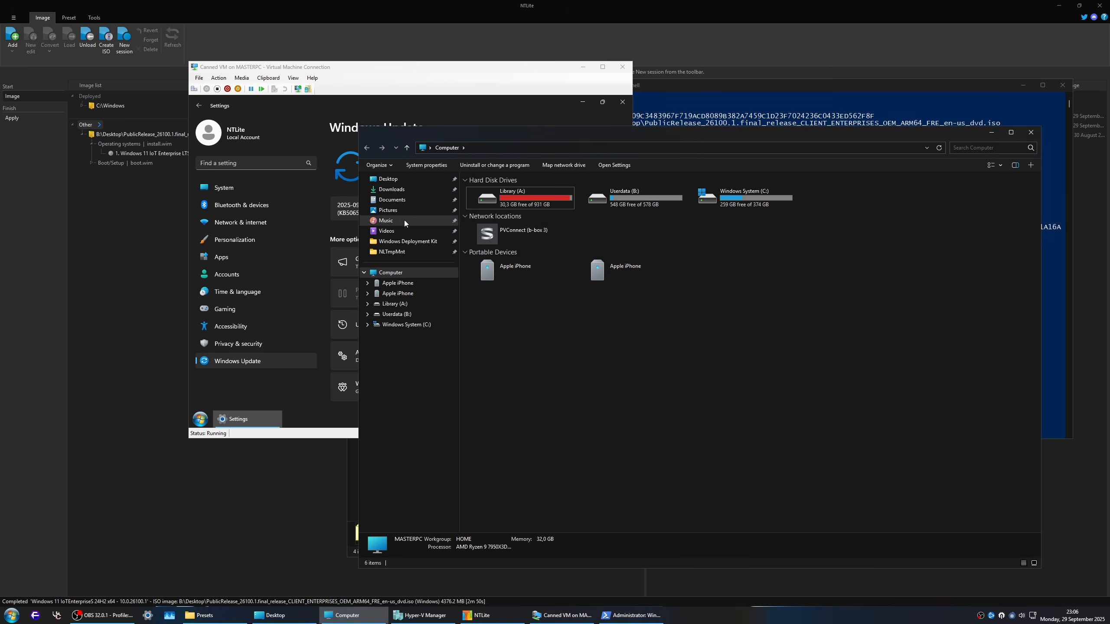
{"action": "left_click", "coordinate": [407, 241]}
{"action": "double_click", "coordinate": [509, 192]}
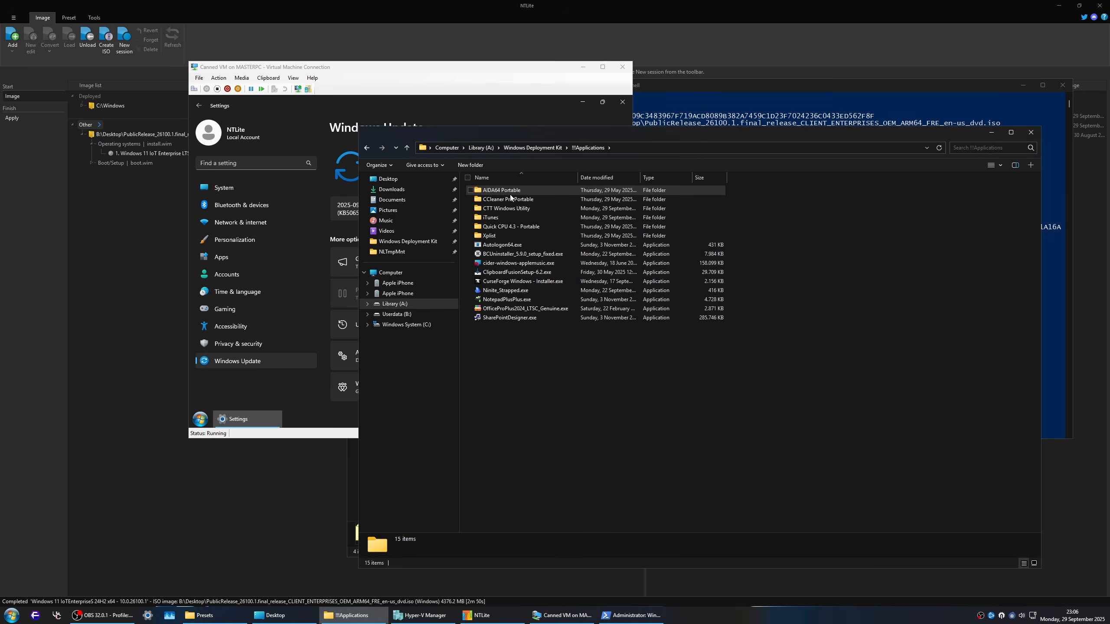
{"action": "double_click", "coordinate": [509, 226]}
{"action": "right_click", "coordinate": [501, 209]}
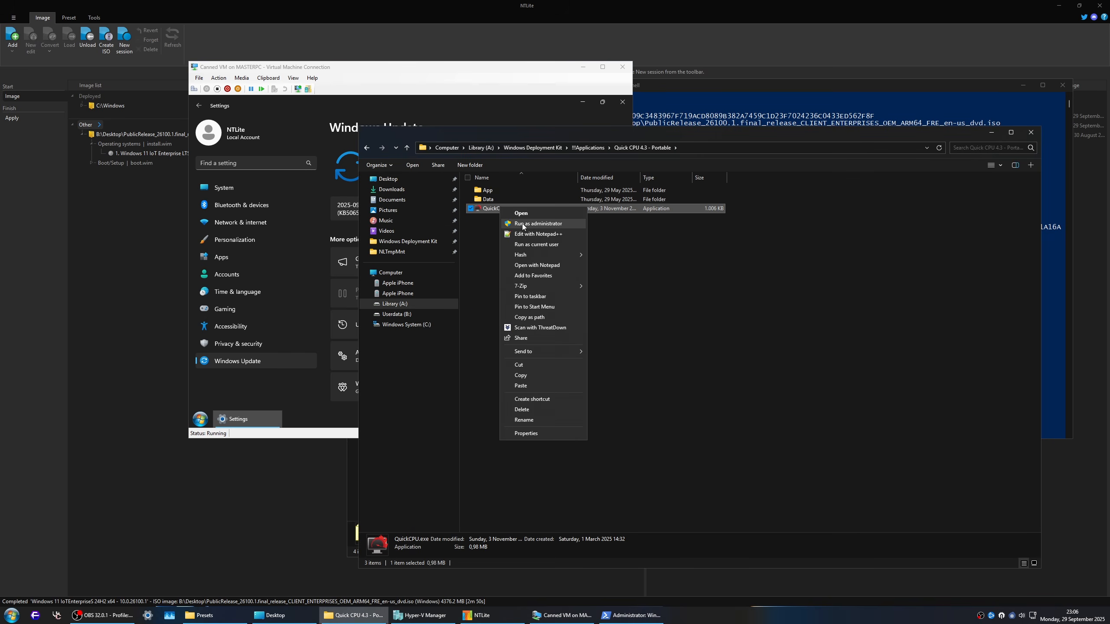
{"action": "left_click", "coordinate": [523, 224]}
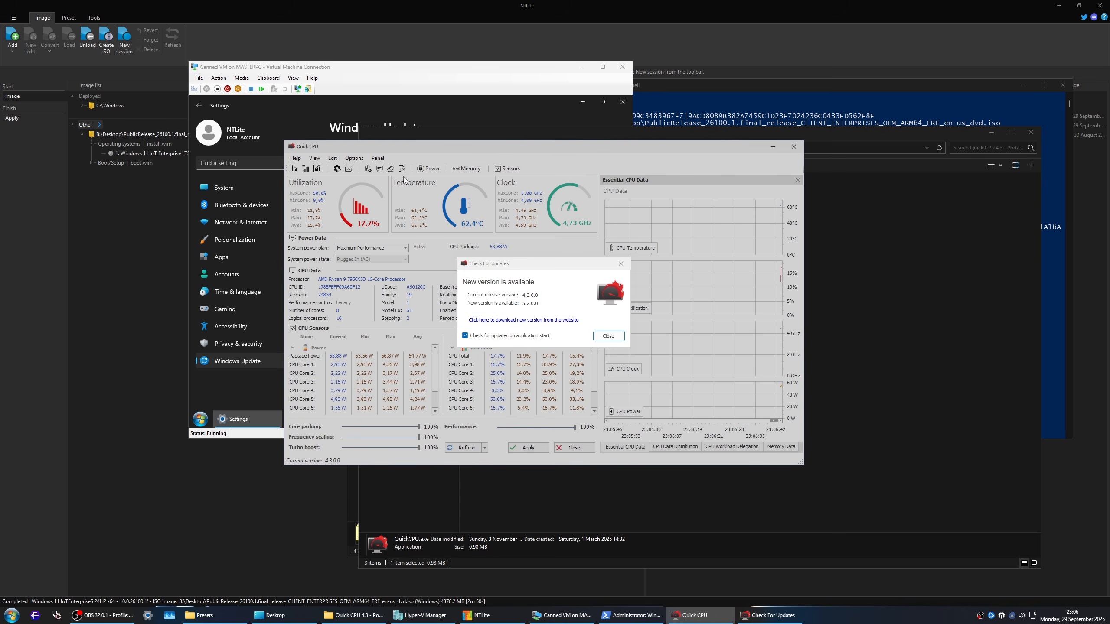
{"action": "left_click", "coordinate": [608, 335]}
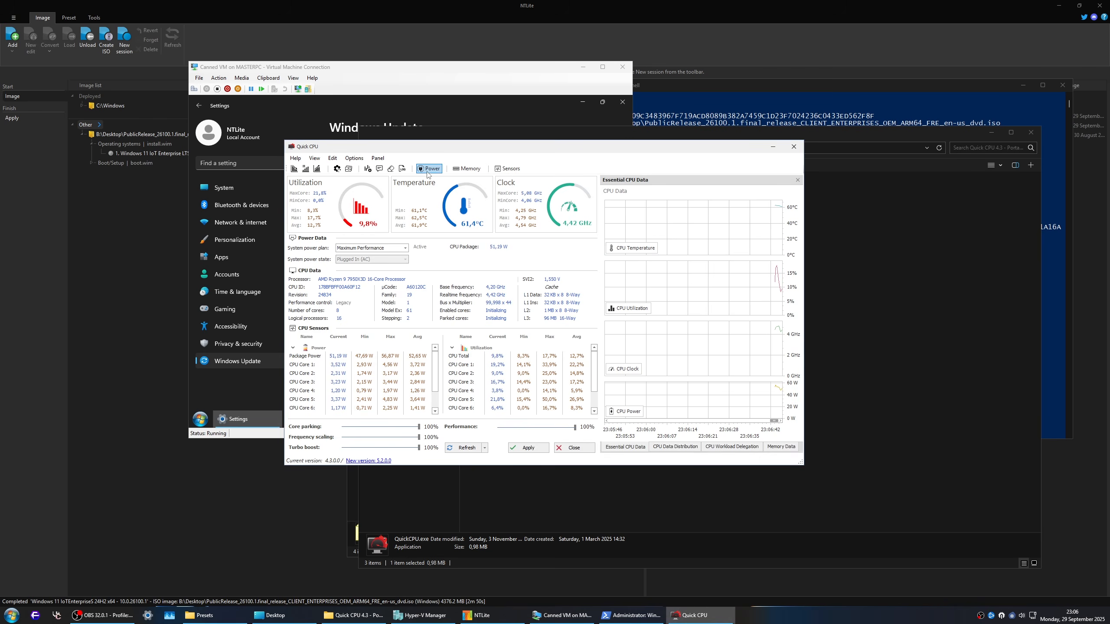
Step: Open Quick CPU's power profile window and select the Maximum Performance scheme in Power Plan Management
{"action": "left_click", "coordinate": [428, 170]}
{"action": "left_click", "coordinate": [566, 166]}
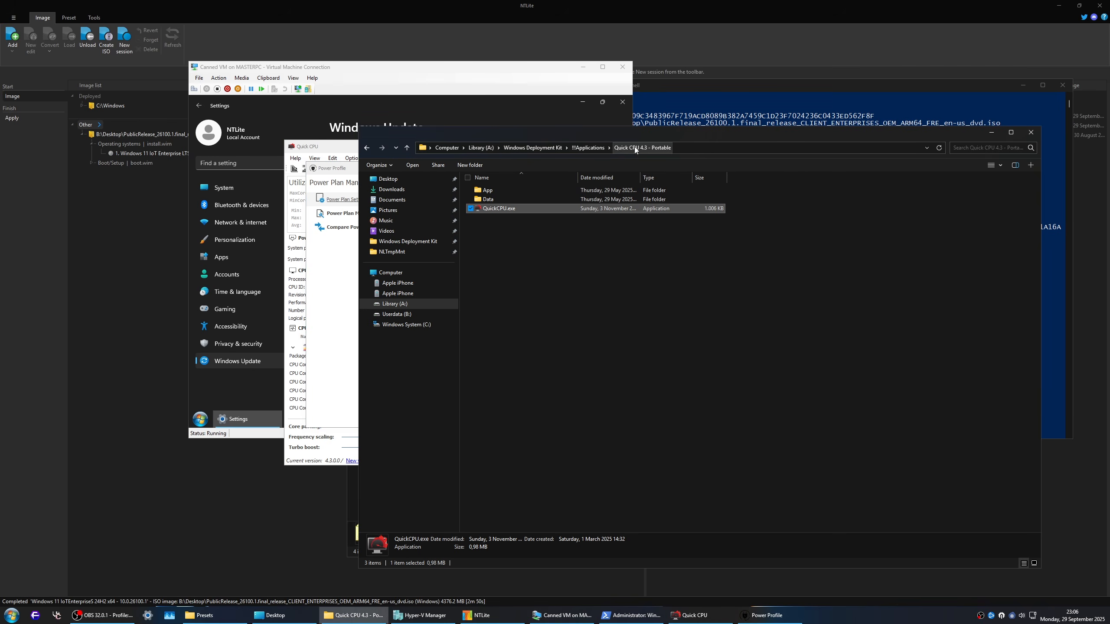
{"action": "left_click", "coordinate": [343, 176]}
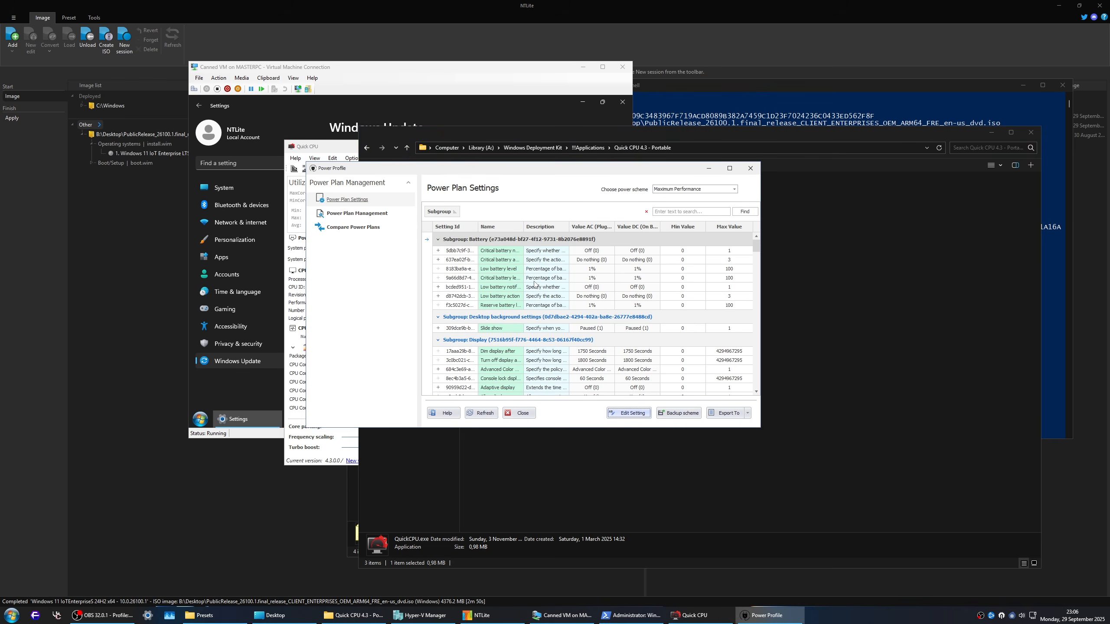
{"action": "left_click", "coordinate": [366, 217]}
{"action": "left_click", "coordinate": [568, 237]}
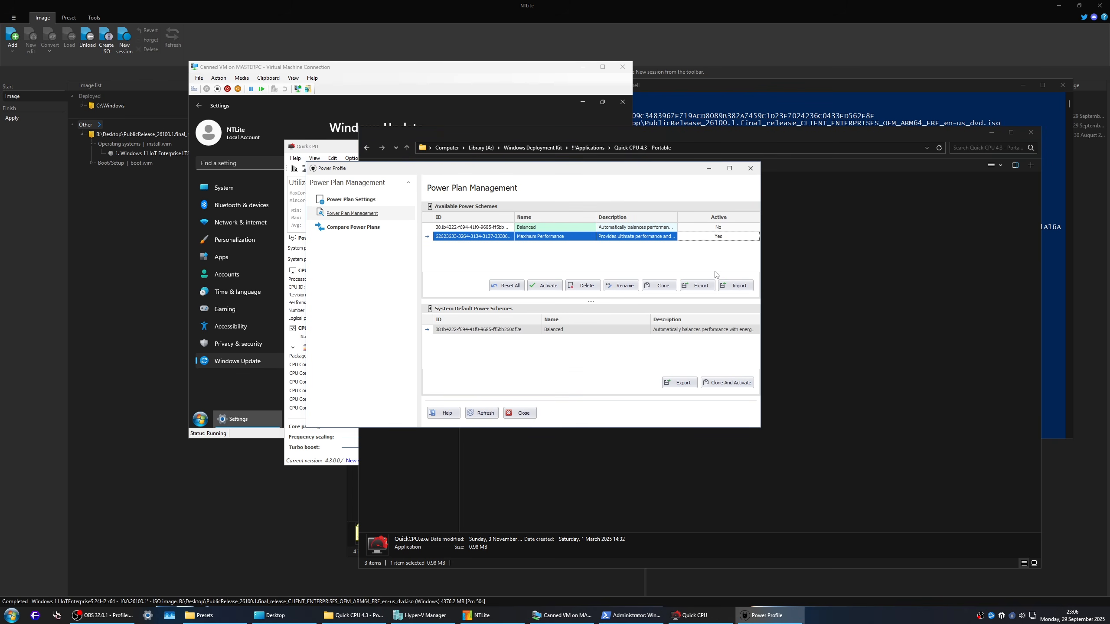
Step: Show the detailed Power Plan Settings of the Maximum Performance scheme in a maximized window
{"action": "left_click", "coordinate": [347, 199]}
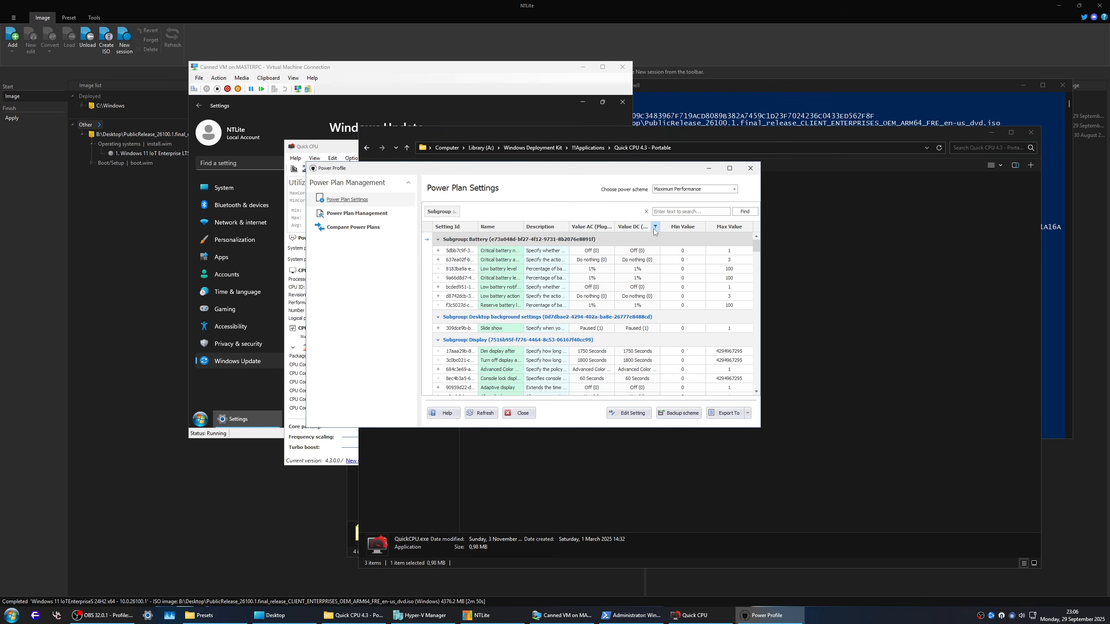
{"action": "left_click", "coordinate": [729, 168]}
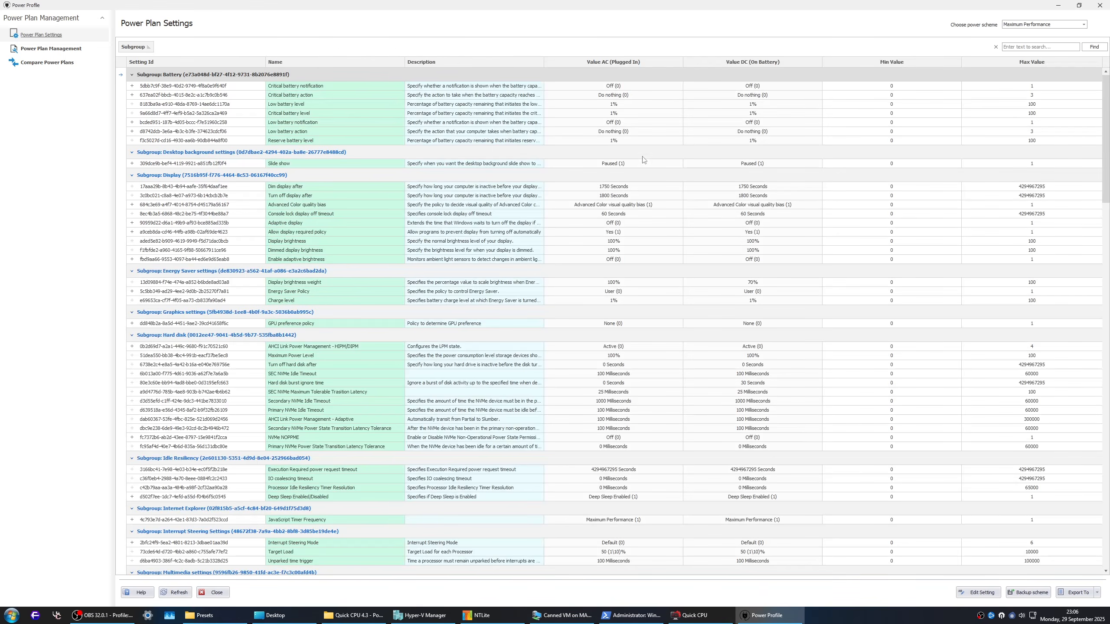
Step: Examine the Maximum Performance power plan's settings from the battery subgroup through the wireless adapter subgroup and back to the start
{"action": "scroll", "coordinate": [644, 159], "scroll_direction": "down", "scroll_amount": 4}
{"action": "scroll", "coordinate": [624, 236], "scroll_direction": "down", "scroll_amount": 4}
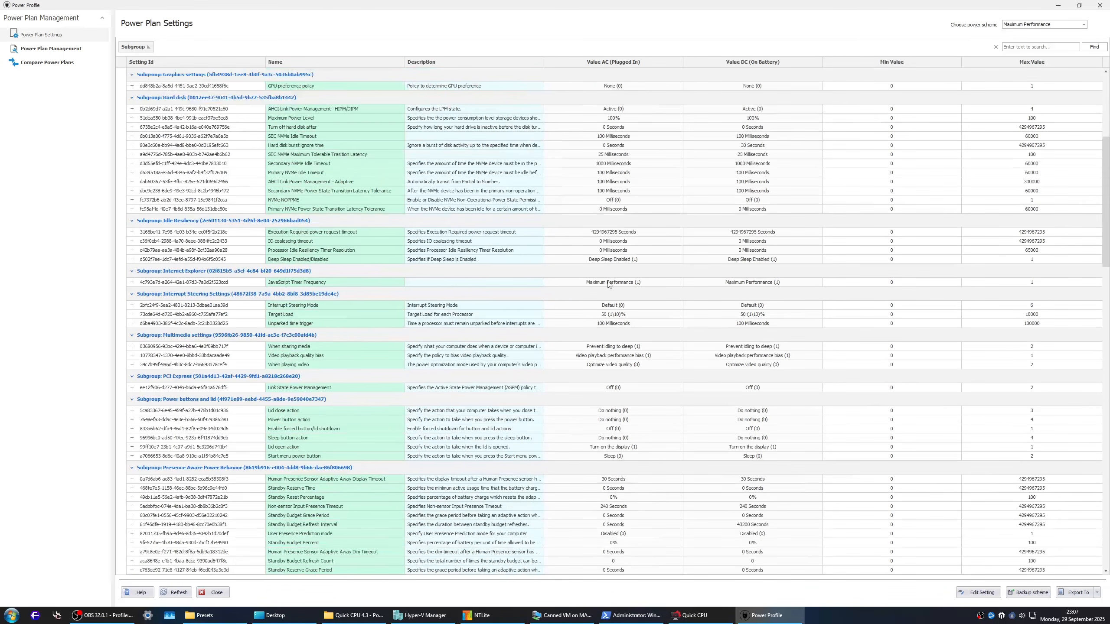
{"action": "scroll", "coordinate": [608, 284], "scroll_direction": "down", "scroll_amount": 5}
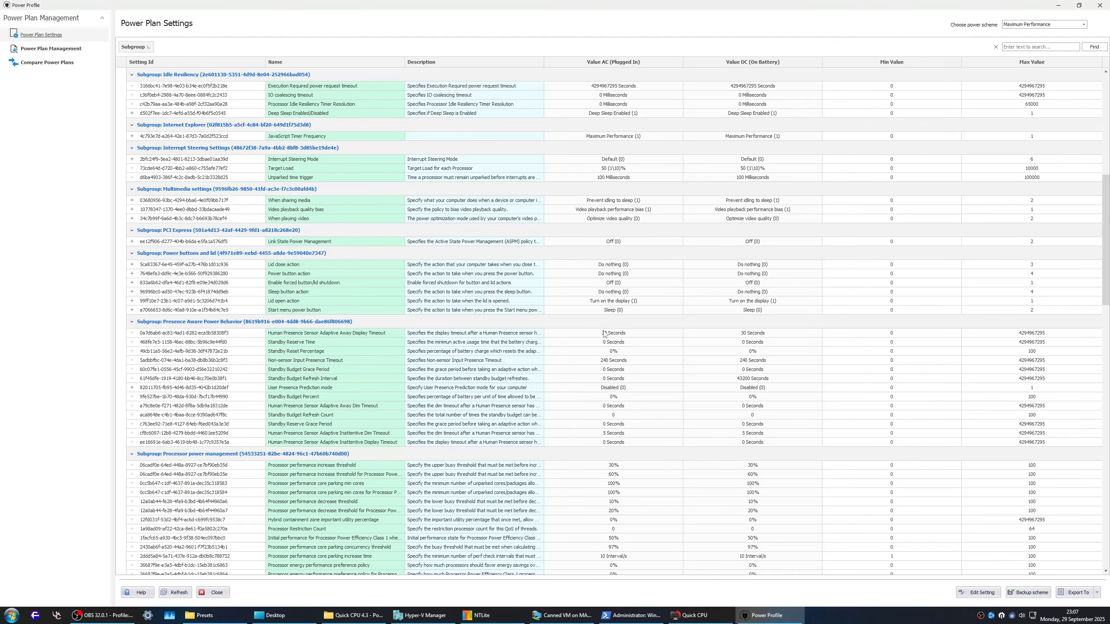
{"action": "scroll", "coordinate": [605, 333], "scroll_direction": "down", "scroll_amount": 5}
{"action": "scroll", "coordinate": [604, 336], "scroll_direction": "down", "scroll_amount": 8}
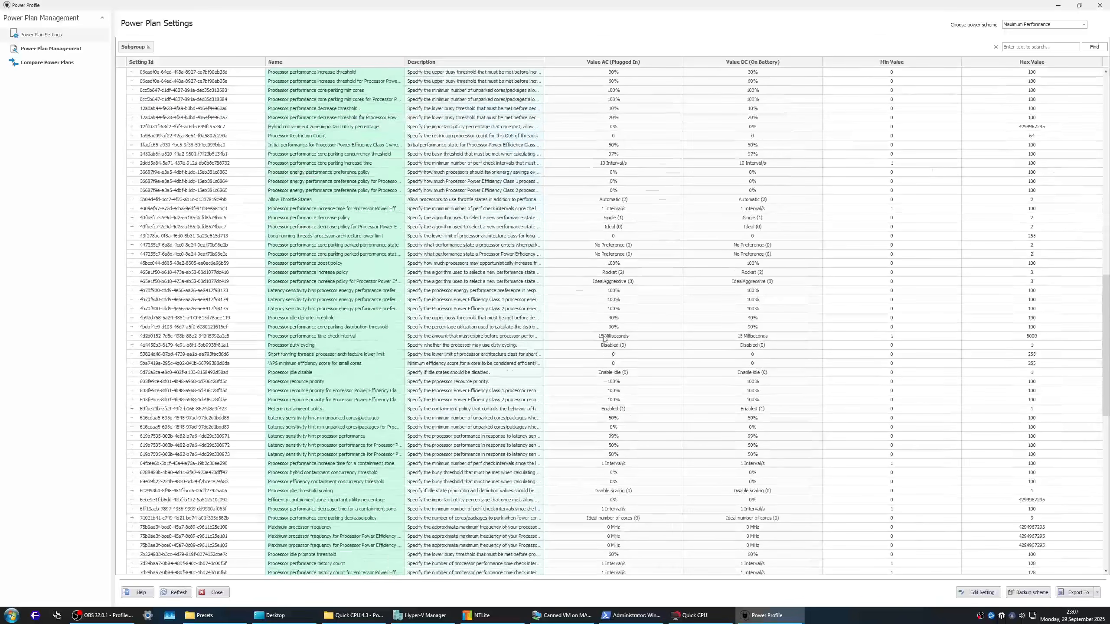
{"action": "scroll", "coordinate": [604, 337], "scroll_direction": "down", "scroll_amount": 15}
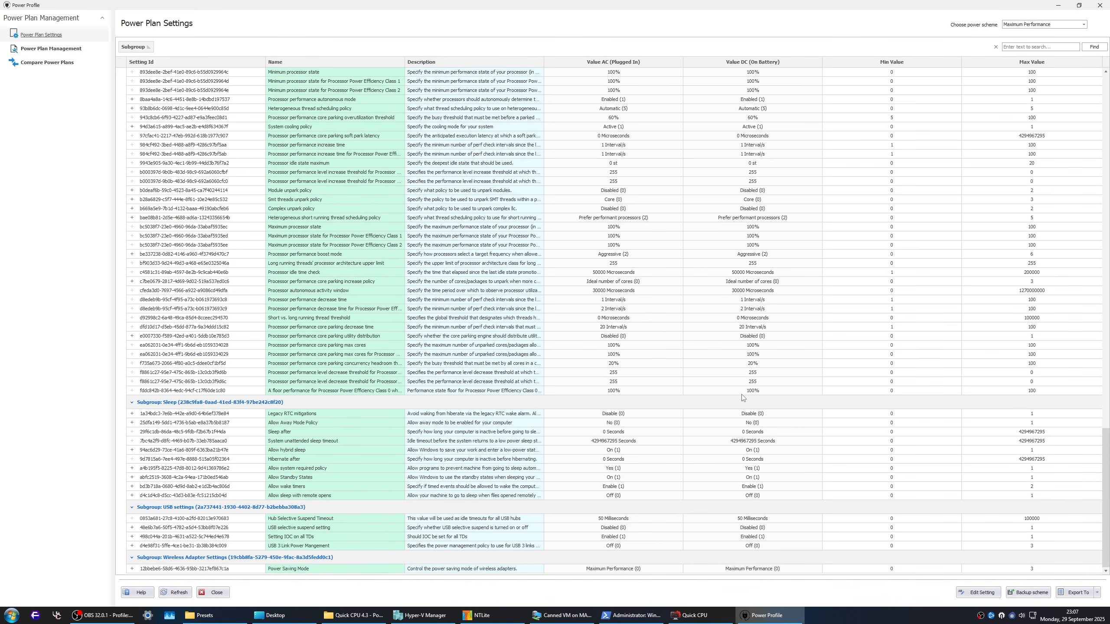
{"action": "scroll", "coordinate": [737, 403], "scroll_direction": "up", "scroll_amount": 15}
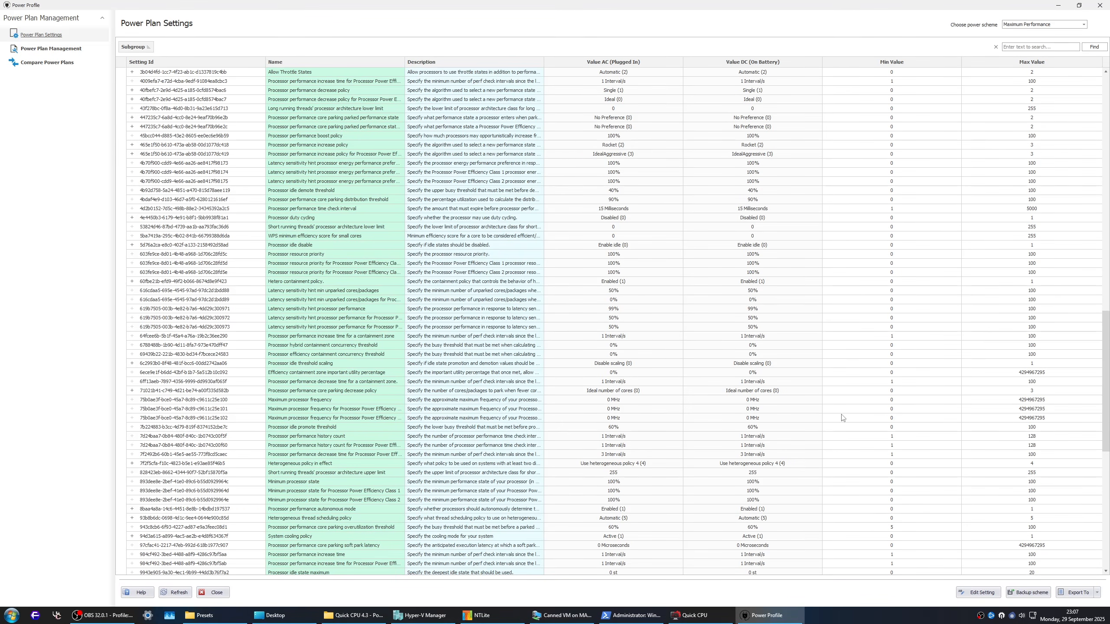
{"action": "scroll", "coordinate": [834, 376], "scroll_direction": "up", "scroll_amount": 20}
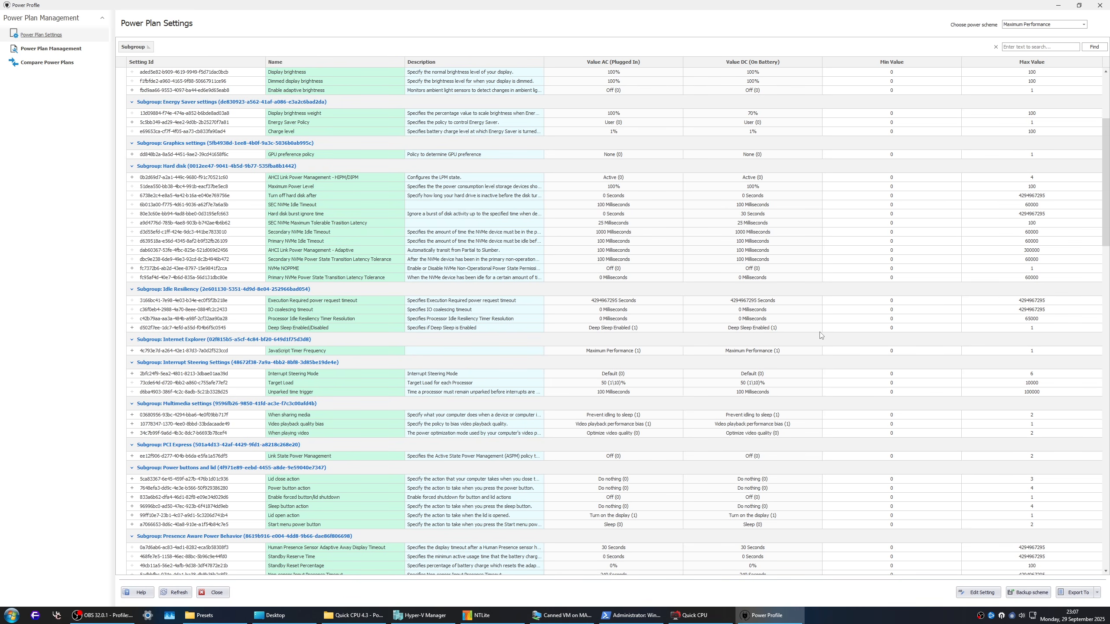
{"action": "scroll", "coordinate": [521, 264], "scroll_direction": "up", "scroll_amount": 5}
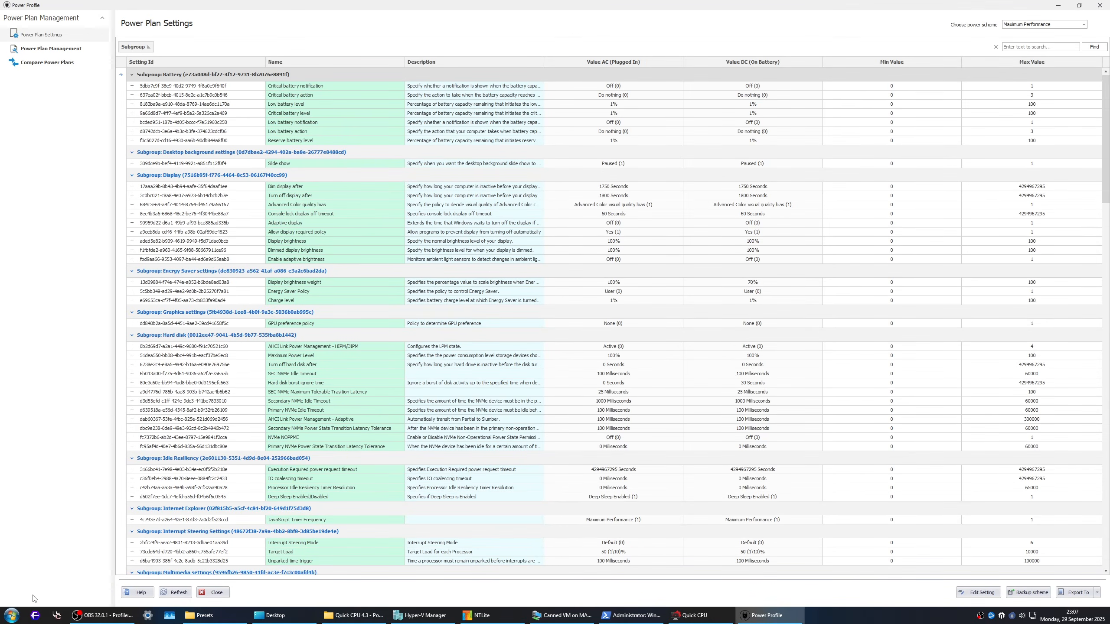
Step: Show the shutdown and sleep choices in the host's Start menu again and return to the Power Plan Settings
{"action": "left_click", "coordinate": [11, 616]}
{"action": "left_click", "coordinate": [151, 593]}
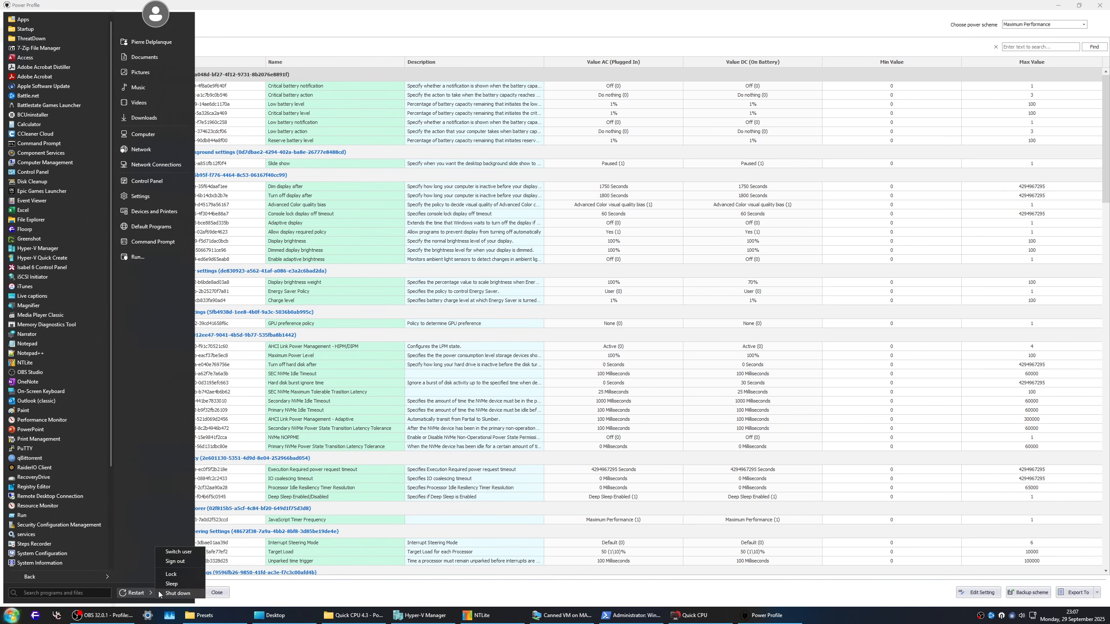
{"action": "left_click", "coordinate": [554, 383]}
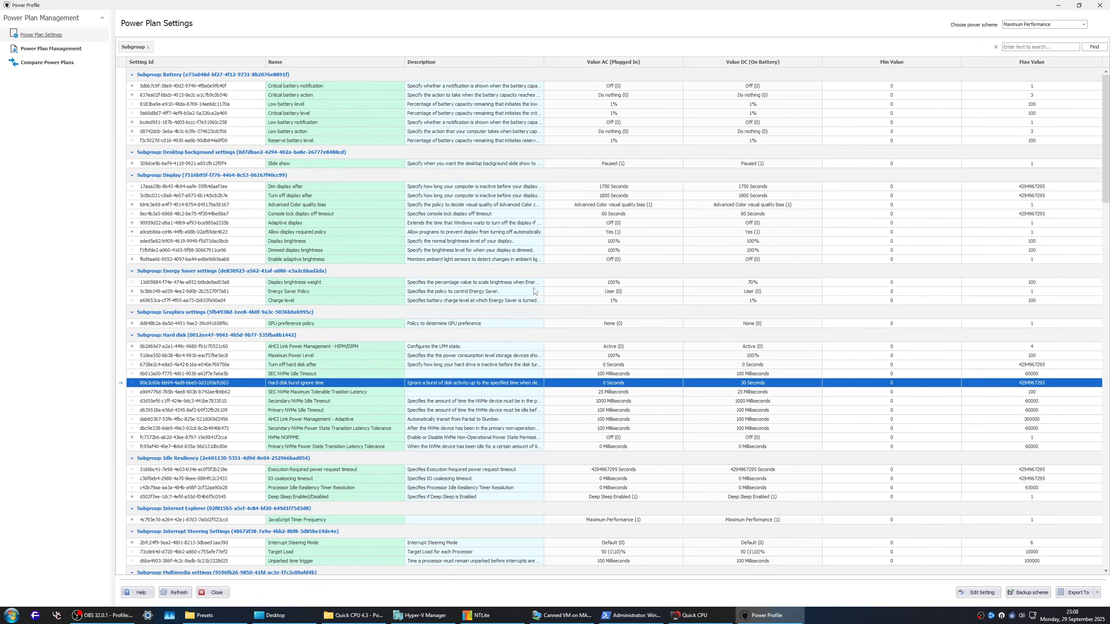
Step: Examine the plan's processor power management, sleep and USB settings, picking out the processor core parking concurrency headroom threshold
{"action": "scroll", "coordinate": [354, 359], "scroll_direction": "down", "scroll_amount": 12}
{"action": "scroll", "coordinate": [354, 360], "scroll_direction": "down", "scroll_amount": 10}
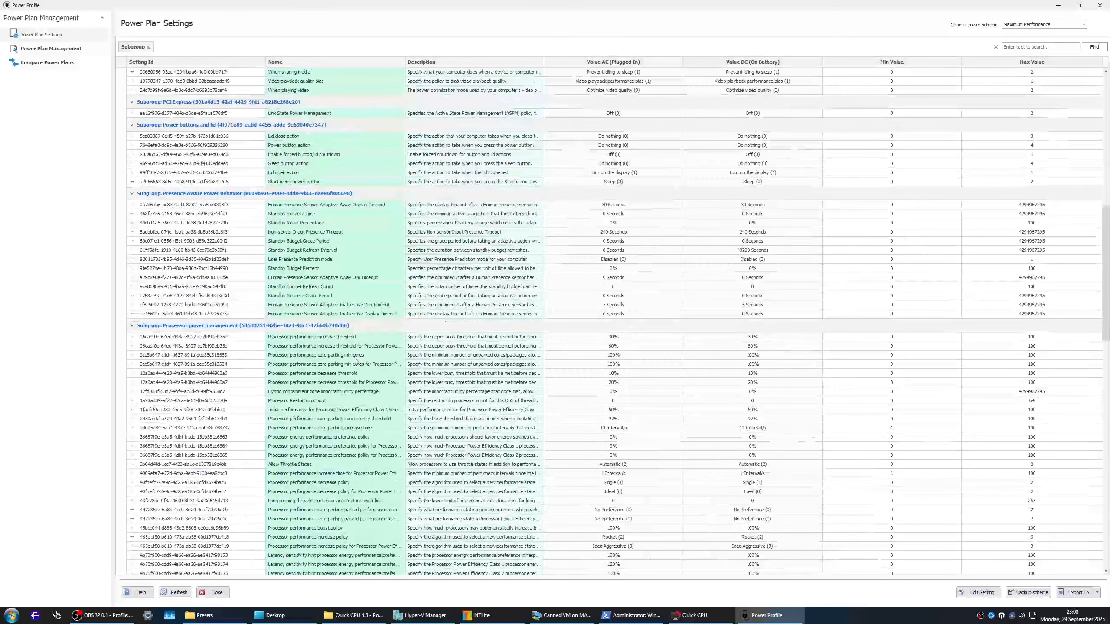
{"action": "scroll", "coordinate": [356, 357], "scroll_direction": "down", "scroll_amount": 10}
{"action": "scroll", "coordinate": [356, 355], "scroll_direction": "down", "scroll_amount": 10}
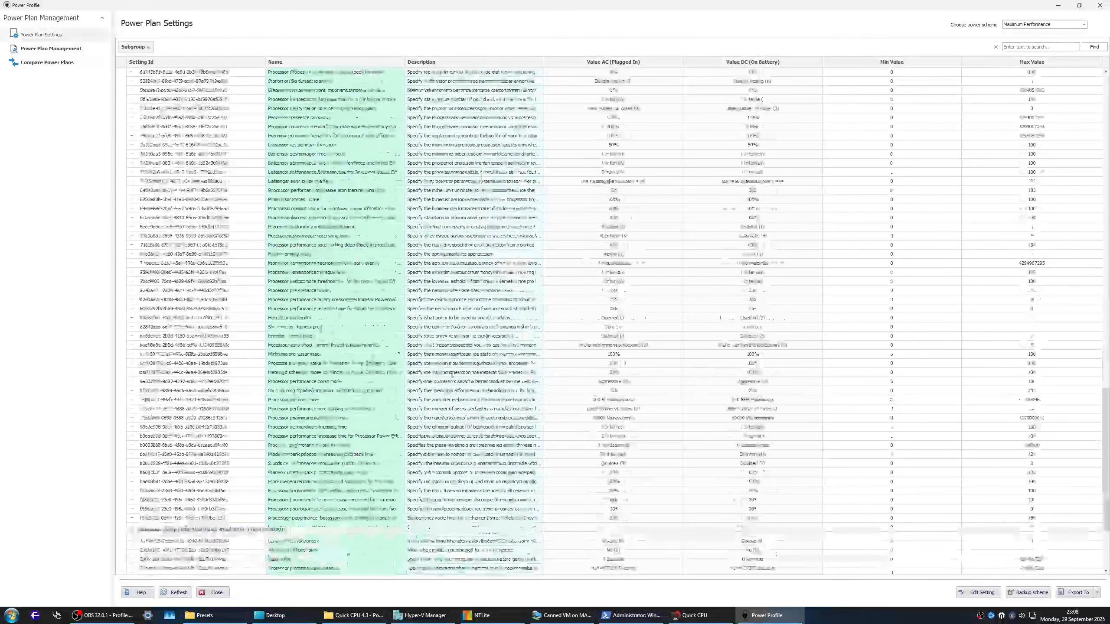
{"action": "double_click", "coordinate": [614, 491]}
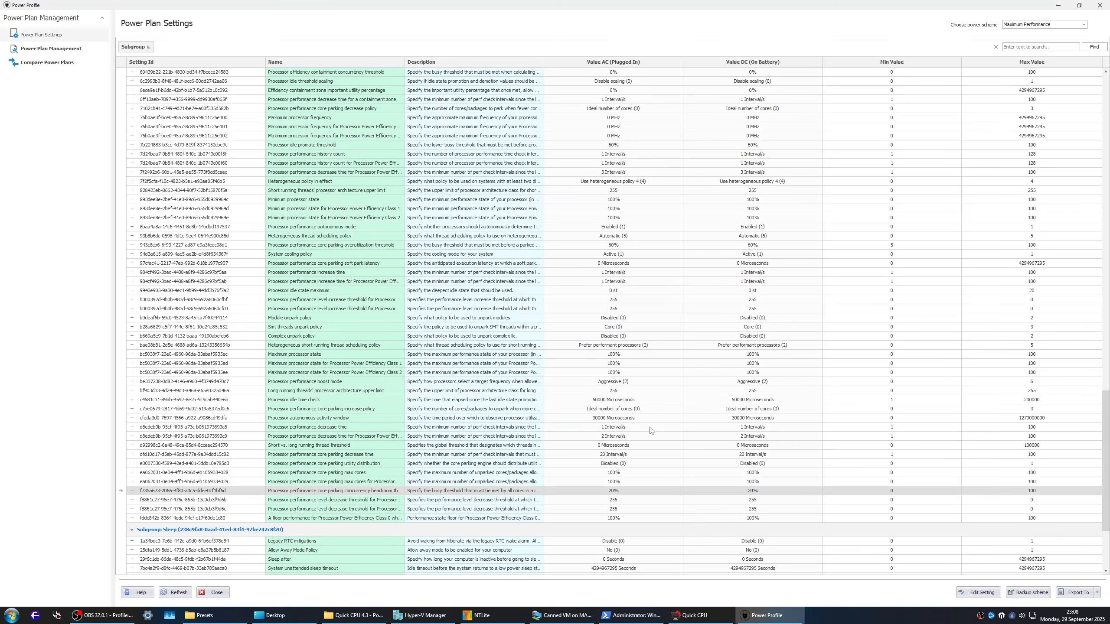
{"action": "left_click", "coordinate": [656, 409]}
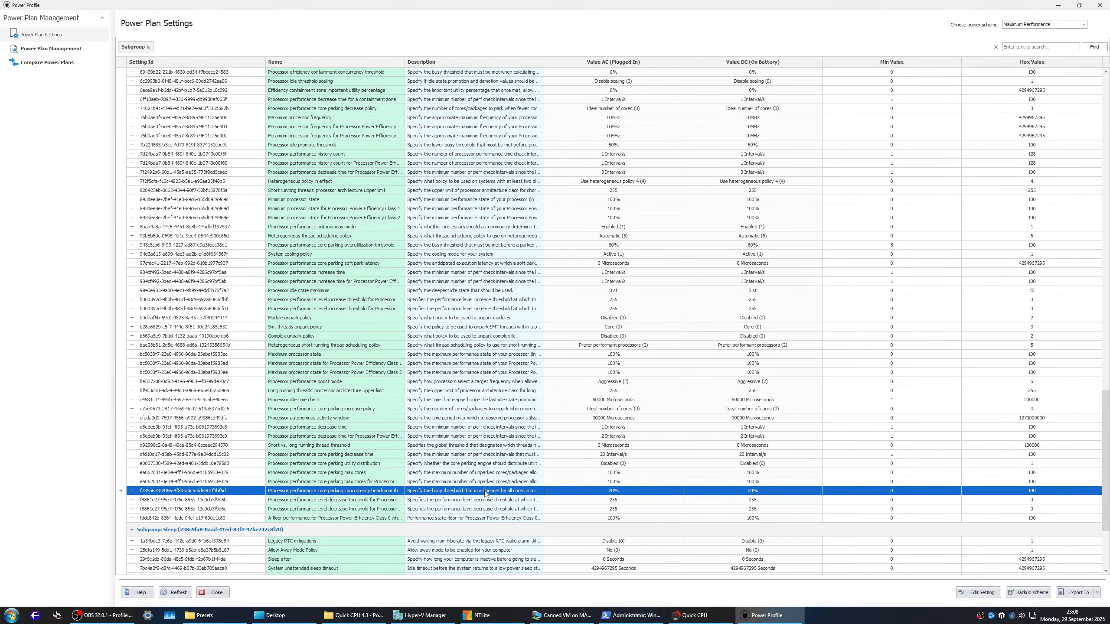
{"action": "scroll", "coordinate": [487, 497], "scroll_direction": "down", "scroll_amount": 5}
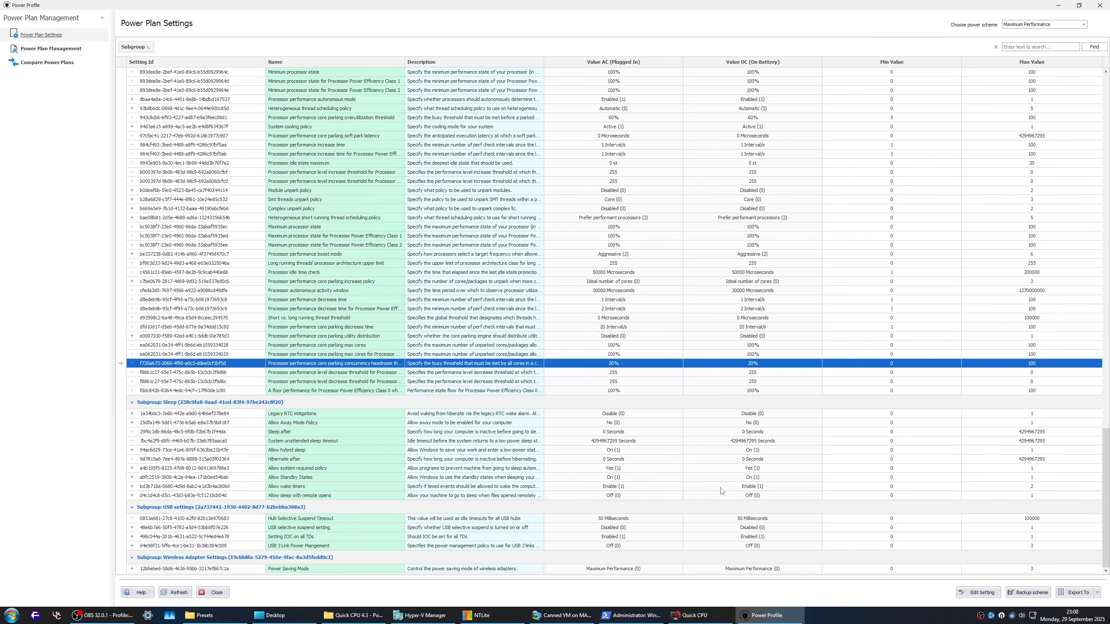
{"action": "scroll", "coordinate": [678, 267], "scroll_direction": "up", "scroll_amount": 15}
{"action": "scroll", "coordinate": [691, 272], "scroll_direction": "up", "scroll_amount": 10}
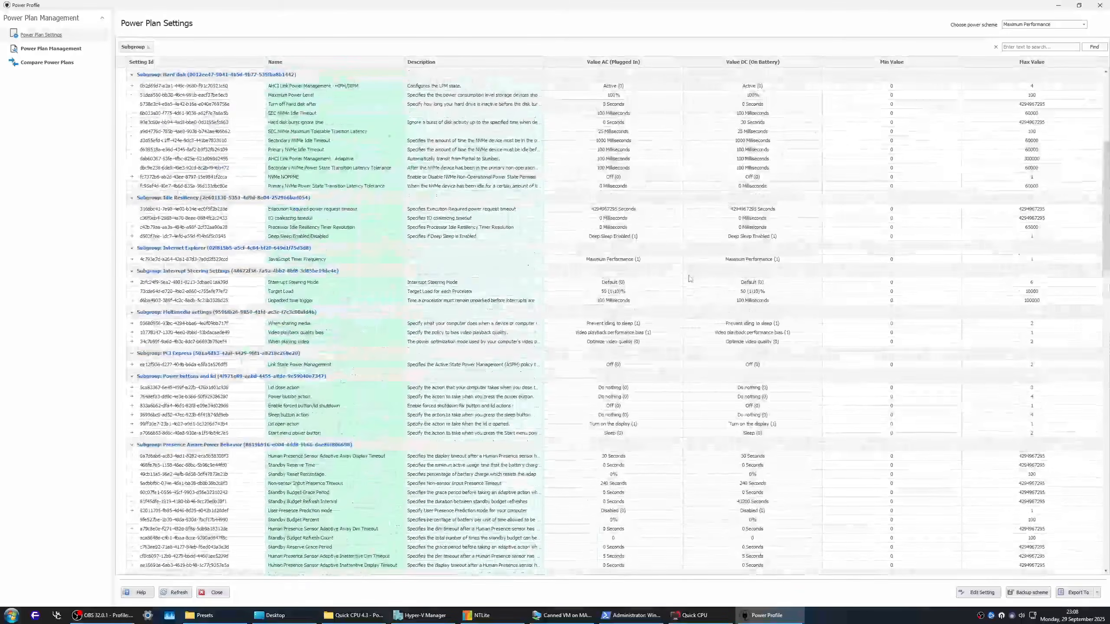
Step: Open the Local Group Policy Editor on the host by running gpedit.msc
{"action": "key", "text": "super+r"}
{"action": "type", "text": "g"}
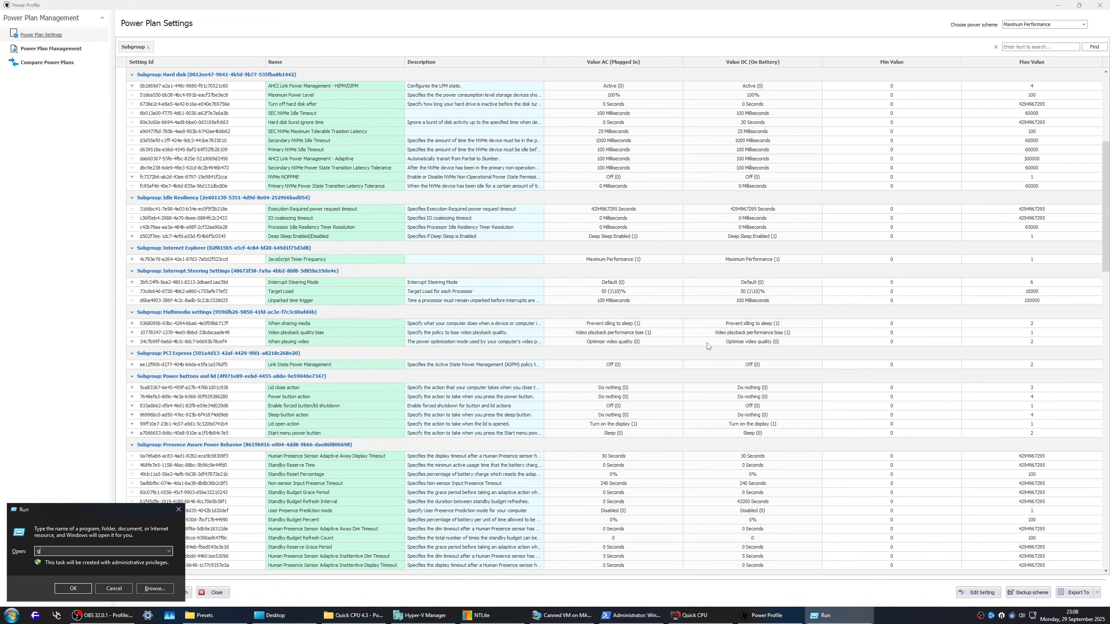
{"action": "type", "text": "pedit.msc"}
{"action": "key", "text": "Return"}
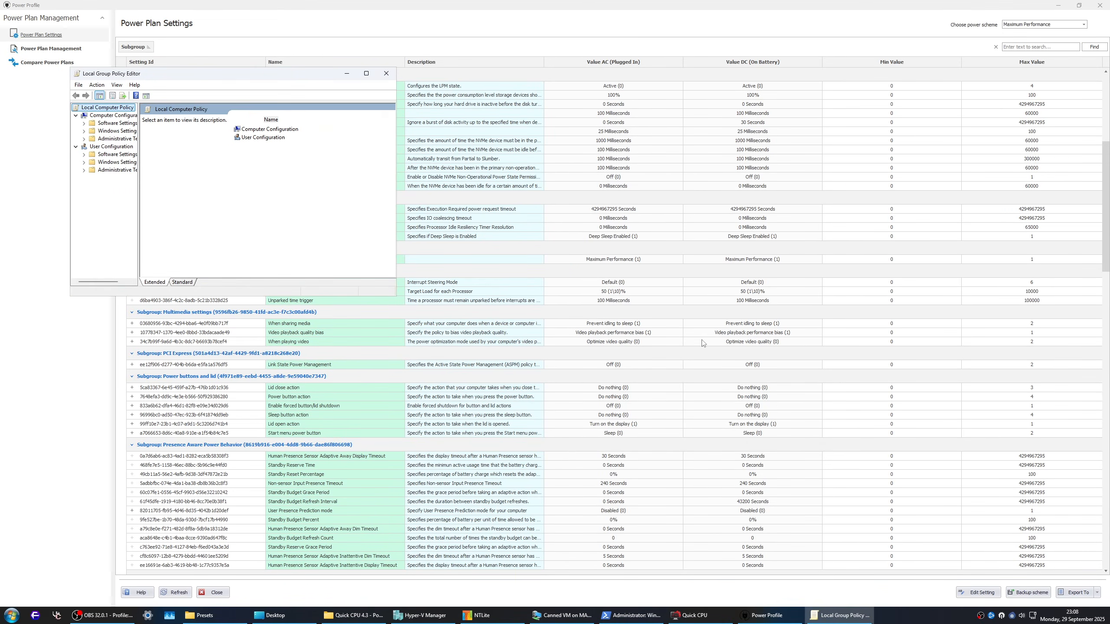
Step: Open the policy Specify a custom active power plan from all computer administrative template settings and highlight its GUID
{"action": "left_click", "coordinate": [119, 139]}
{"action": "double_click", "coordinate": [251, 195]}
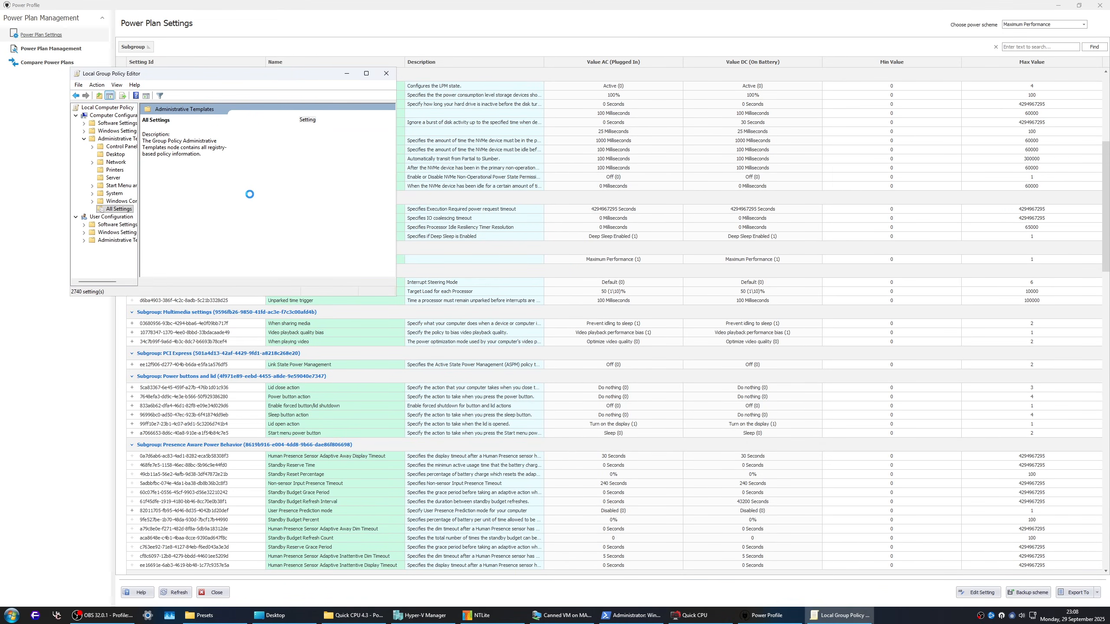
{"action": "left_click", "coordinate": [252, 188]}
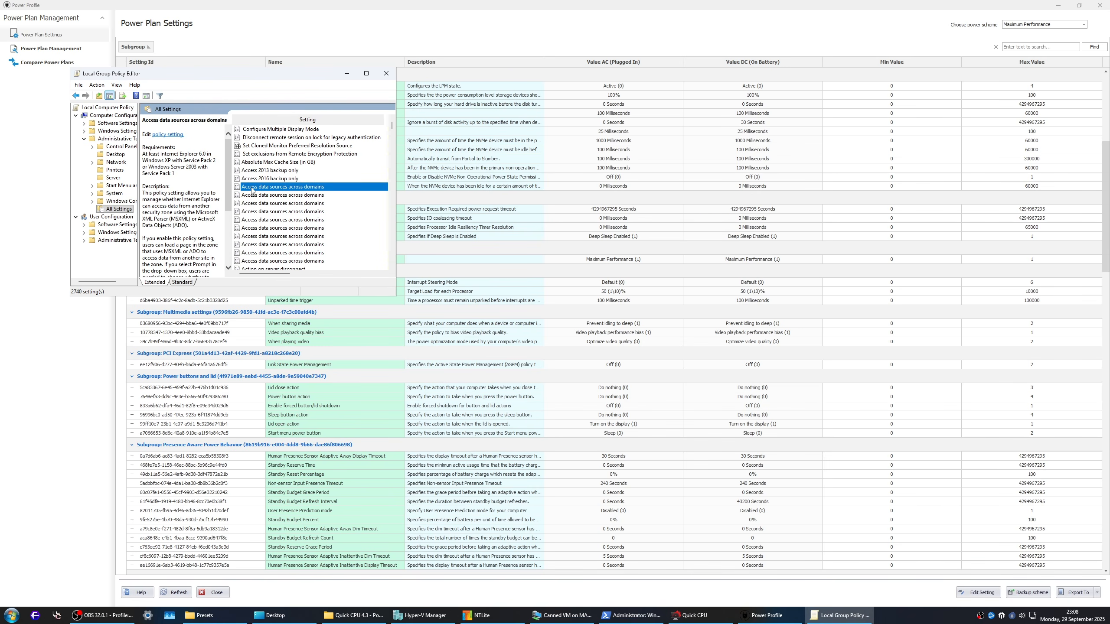
{"action": "type", "text": "spec"}
{"action": "key", "text": "Return"}
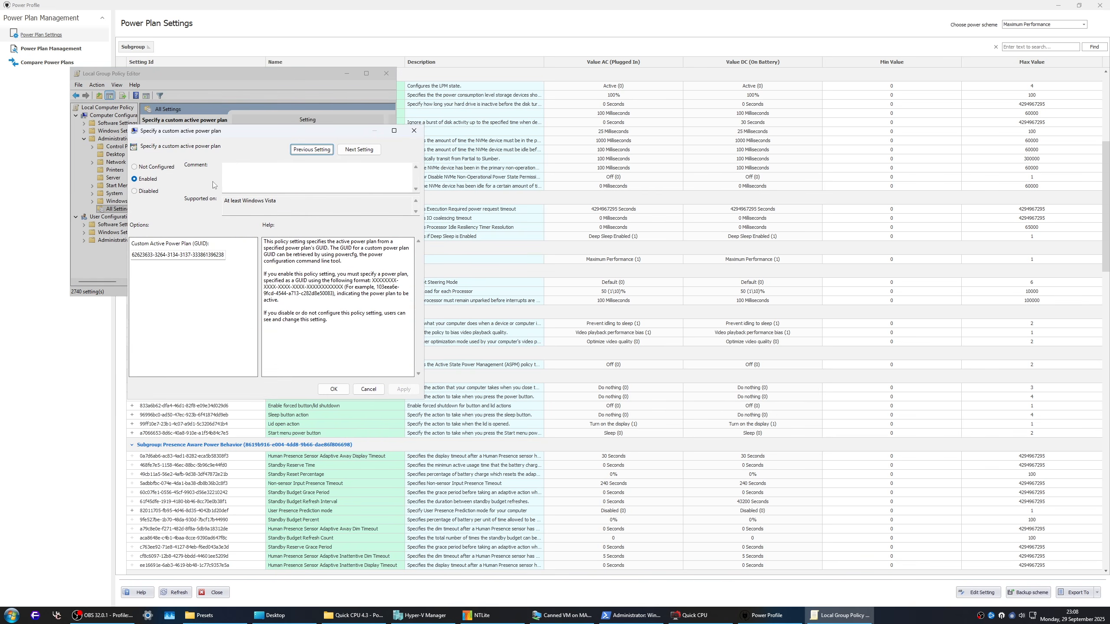
{"action": "left_click_drag", "start_coordinate": [205, 254], "coordinate": [229, 261]}
Step: List the existing power schemes with powercfg /l in a command prompt, highlight the listed schemes and close the prompt
{"action": "key", "text": "super+r"}
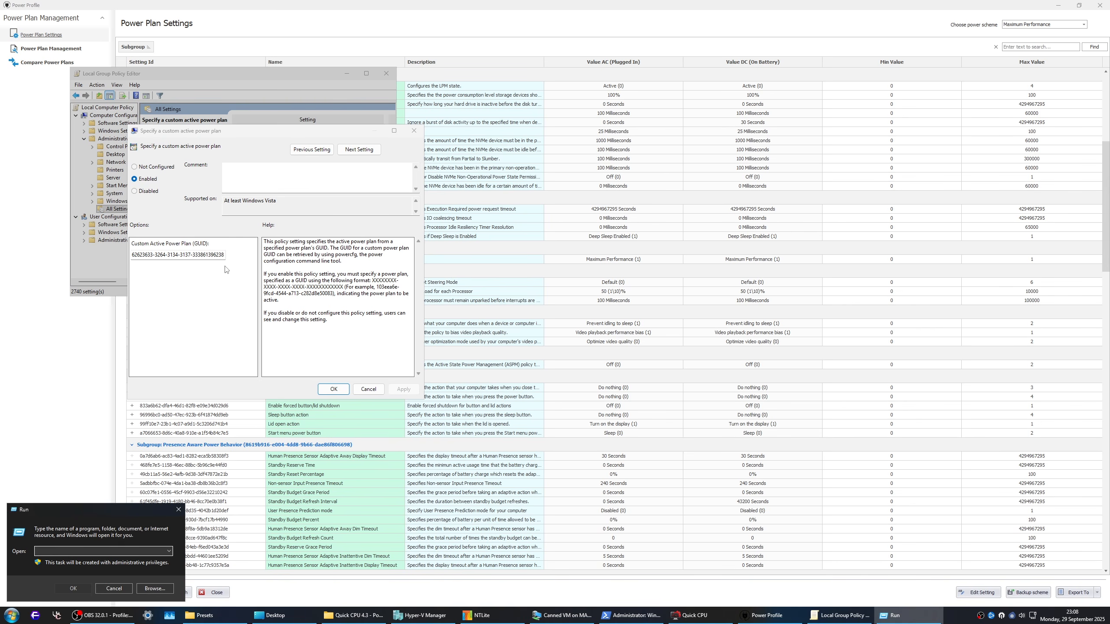
{"action": "type", "text": "cmd"}
{"action": "key", "text": "Return"}
{"action": "type", "text": "powercfg /l"}
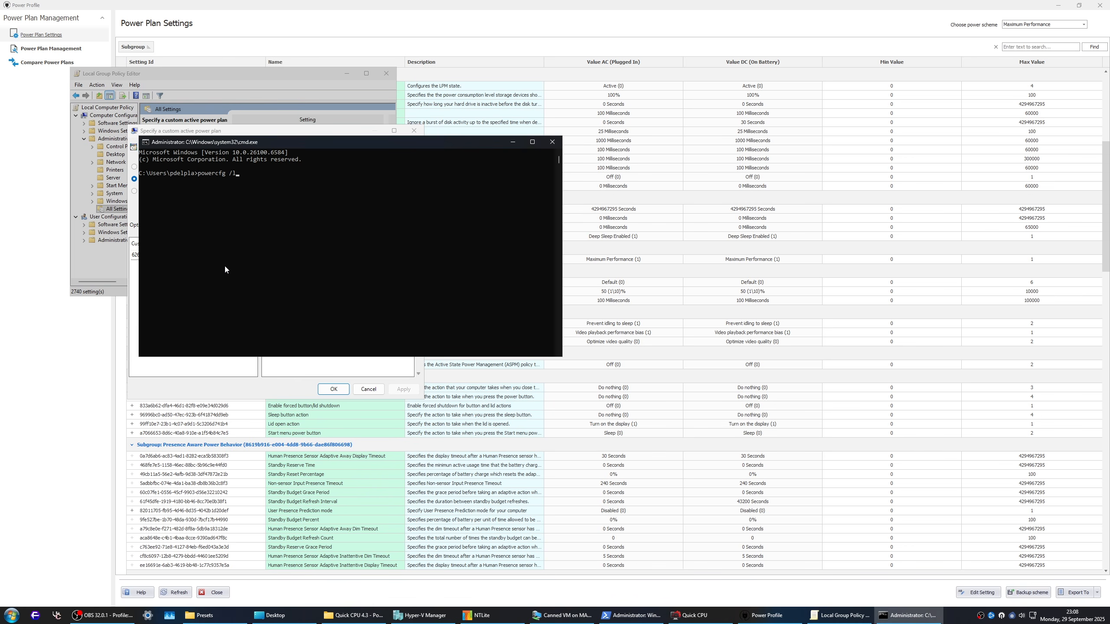
{"action": "key", "text": "Return"}
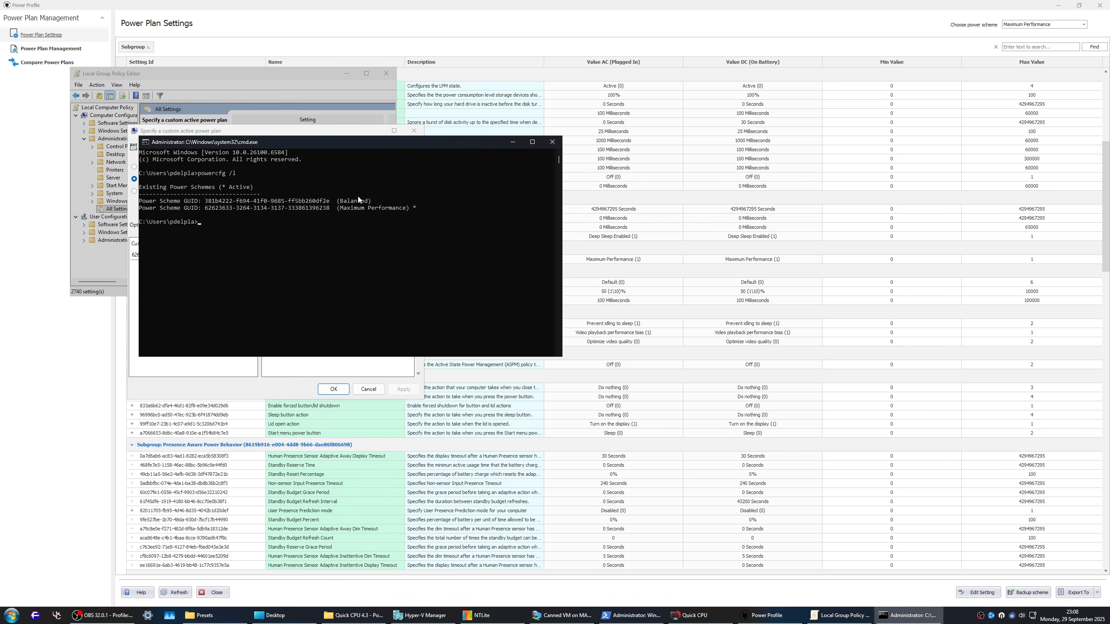
{"action": "left_click_drag", "start_coordinate": [441, 214], "coordinate": [124, 202]}
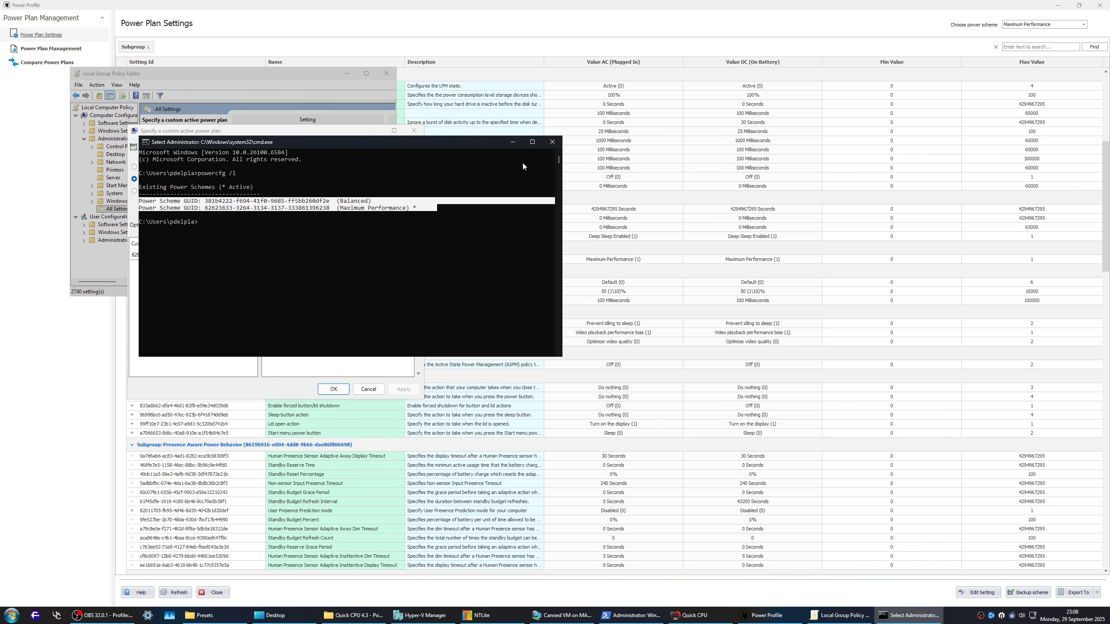
{"action": "left_click", "coordinate": [552, 141]}
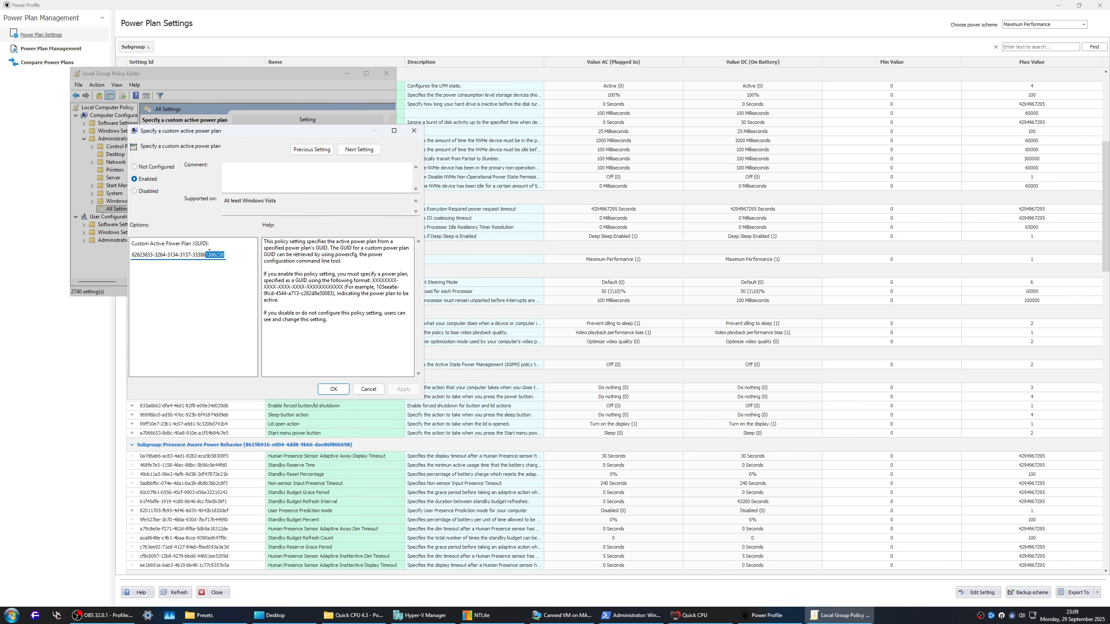
Step: Highlight the policy's Custom Active Power Plan GUID, then cancel the policy dialog and close the Local Group Policy Editor
{"action": "double_click", "coordinate": [178, 256]}
{"action": "left_click", "coordinate": [178, 255]}
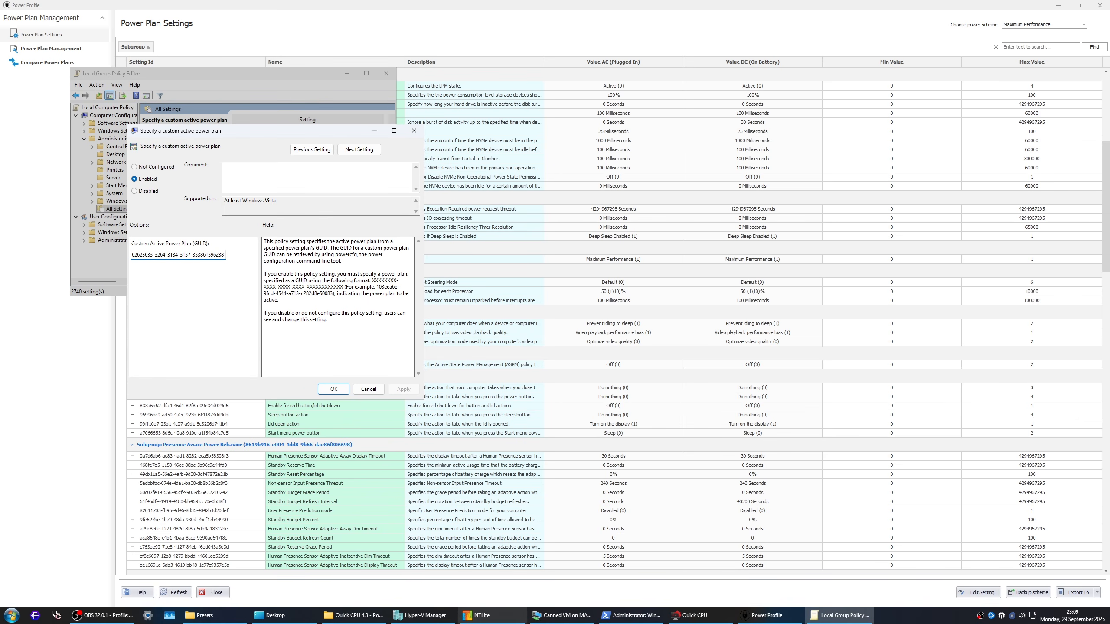
{"action": "left_click", "coordinate": [481, 616]}
{"action": "left_click", "coordinate": [486, 610]}
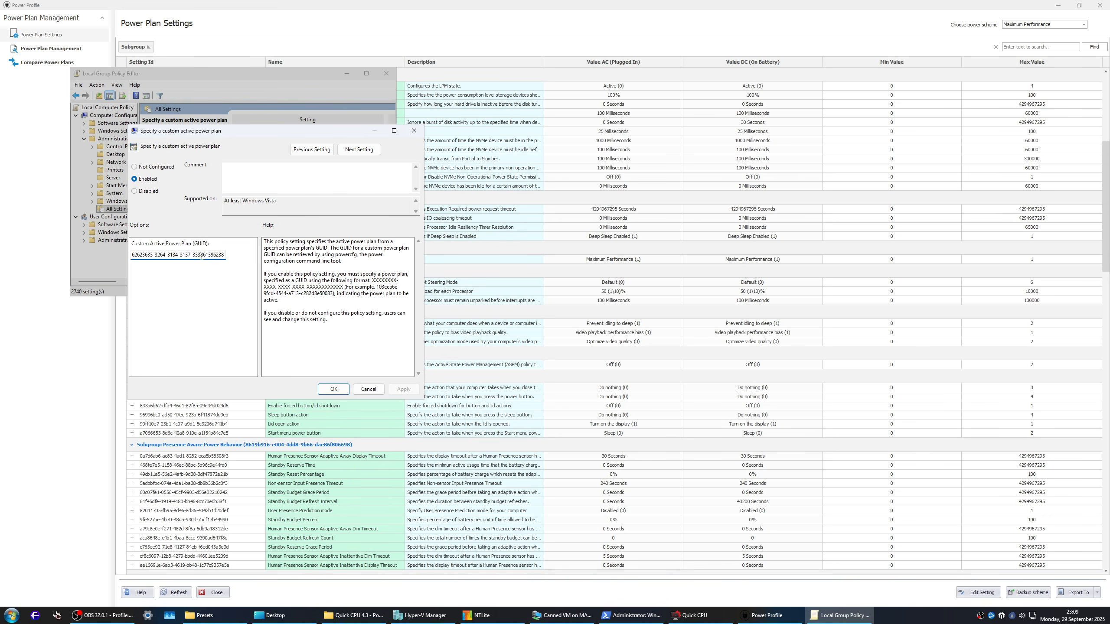
{"action": "left_click_drag", "start_coordinate": [193, 255], "coordinate": [239, 255]}
{"action": "left_click", "coordinate": [188, 255]}
{"action": "left_click_drag", "start_coordinate": [133, 255], "coordinate": [248, 255]}
{"action": "left_click", "coordinate": [378, 394]}
{"action": "left_click", "coordinate": [386, 73]}
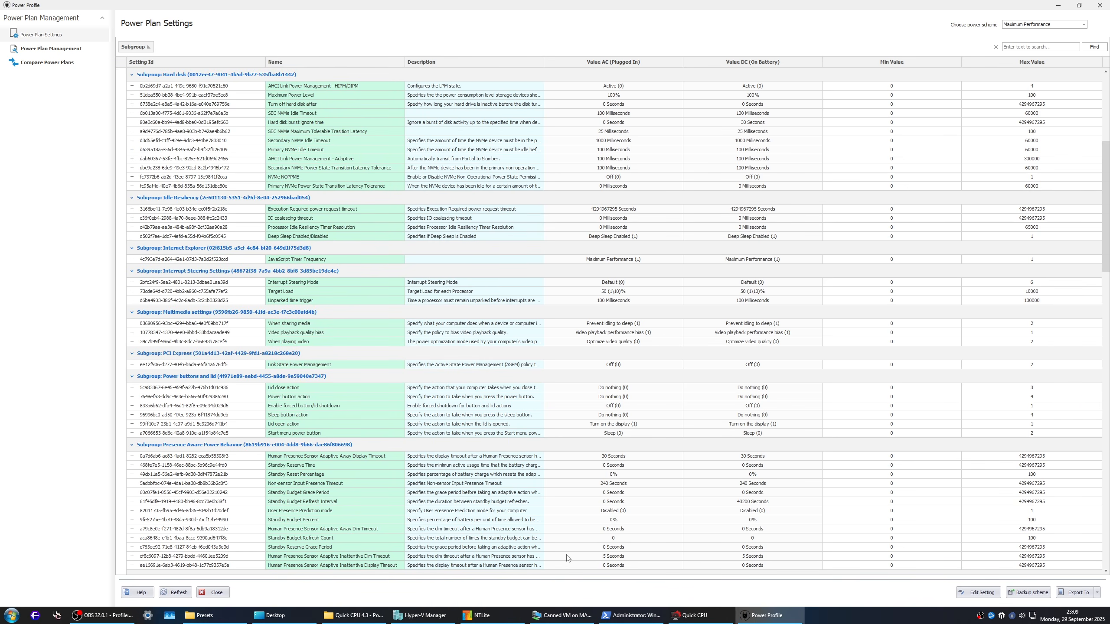
Step: Open the host's Power Options by running powercfg.cpl
{"action": "key", "text": "super+r"}
{"action": "type", "text": "pow"}
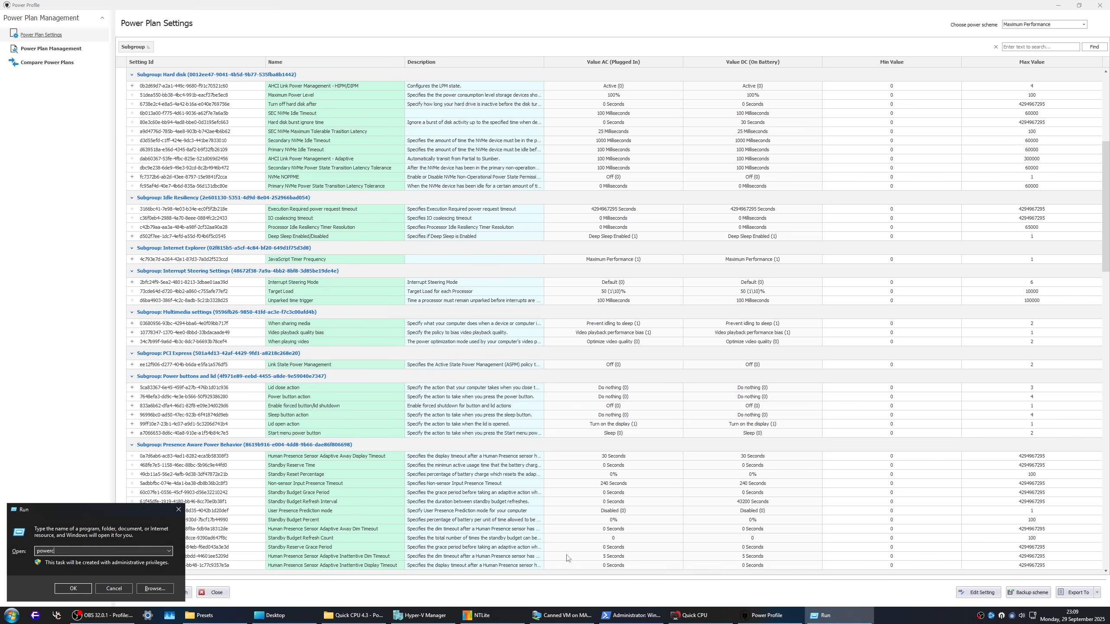
{"action": "type", "text": "ercfg."}
{"action": "key", "text": "Return"}
{"action": "key", "text": "Return"}
{"action": "type", "text": "$"}
{"action": "key", "text": "BackSpace"}
{"action": "type", "text": "powercfg.cpl"}
{"action": "key", "text": "Return"}
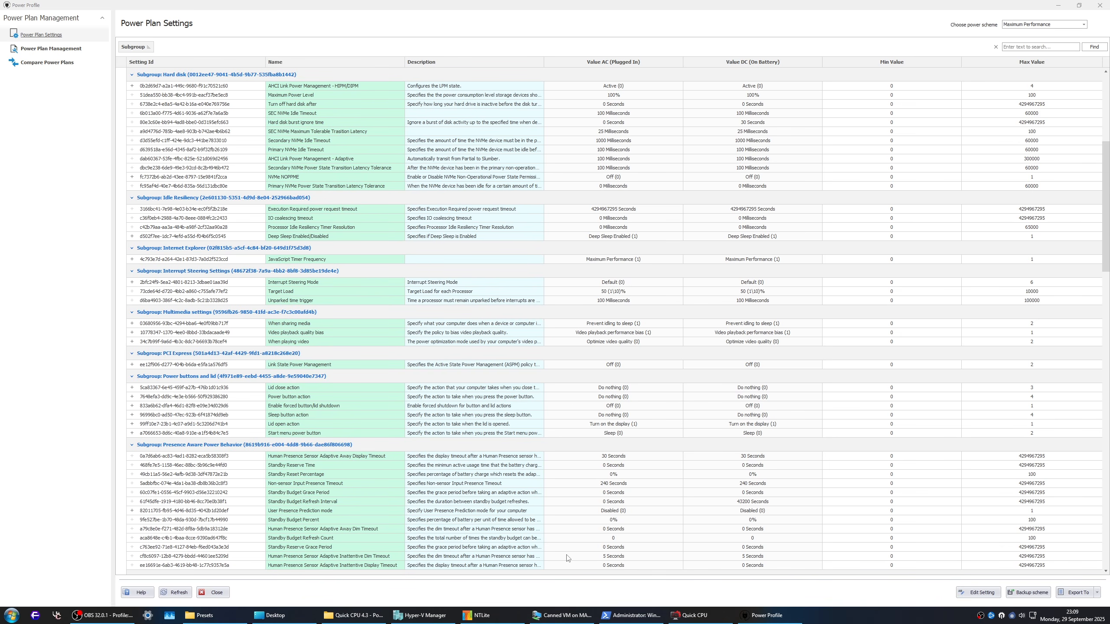
Step: Show the display and sleep plan settings of Maximum Performance, then those of Balanced with its available sleep timeouts
{"action": "left_click", "coordinate": [579, 262]}
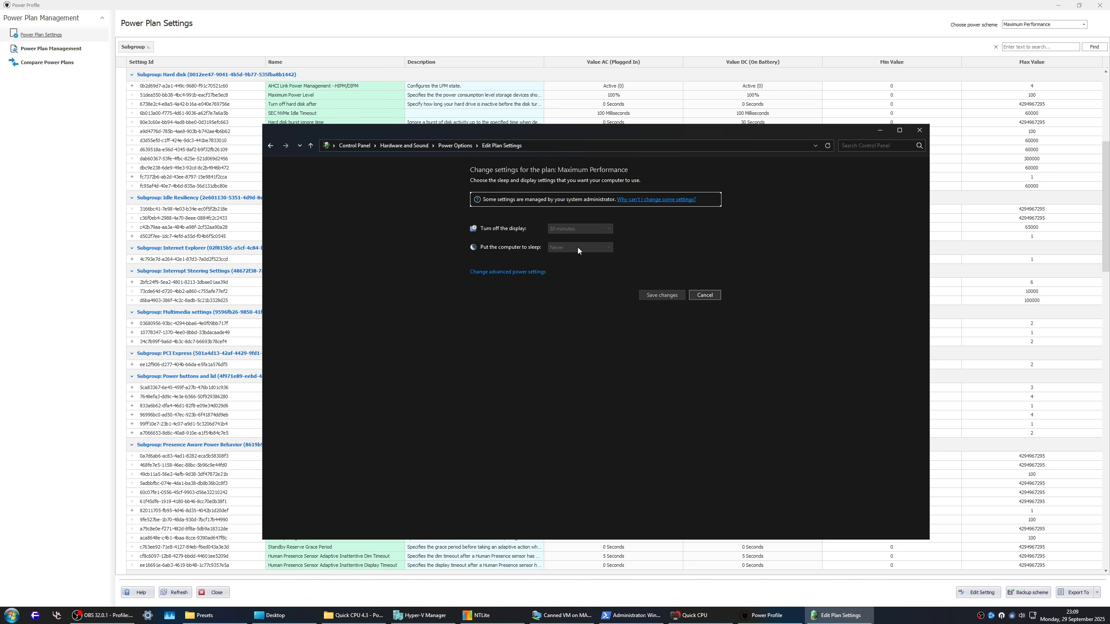
{"action": "left_click", "coordinate": [455, 146]}
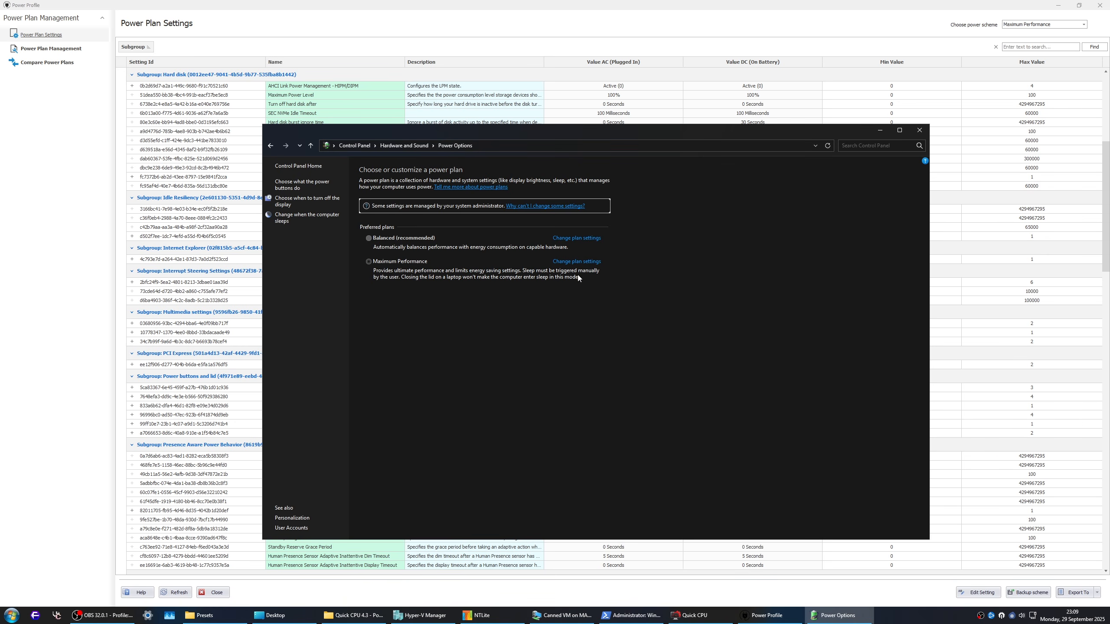
{"action": "left_click", "coordinate": [579, 238]}
{"action": "left_click", "coordinate": [579, 220]}
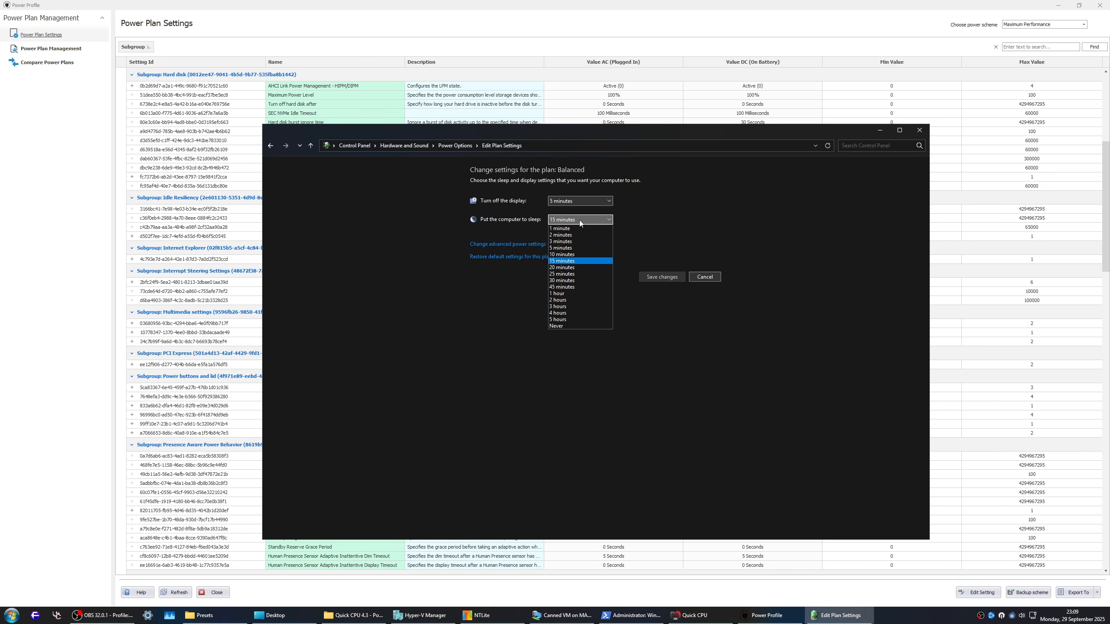
{"action": "left_click", "coordinate": [579, 220]}
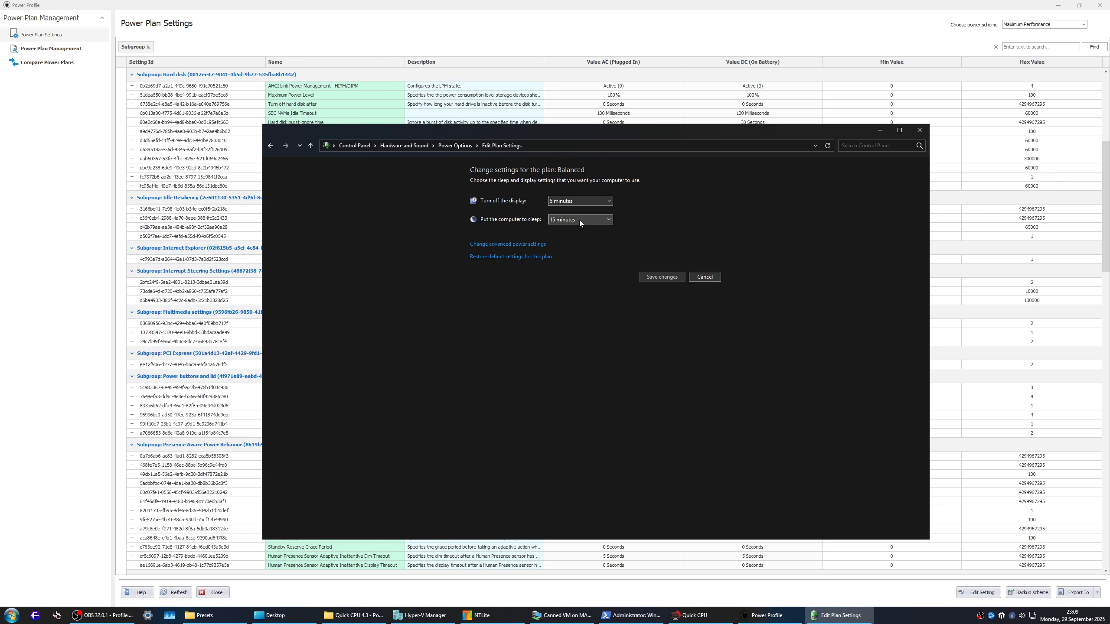
Step: Open the advanced power settings of Maximum Performance, expand Internet Explorer's JavaScript Timer Frequency, and close the dialog
{"action": "left_click", "coordinate": [455, 145]}
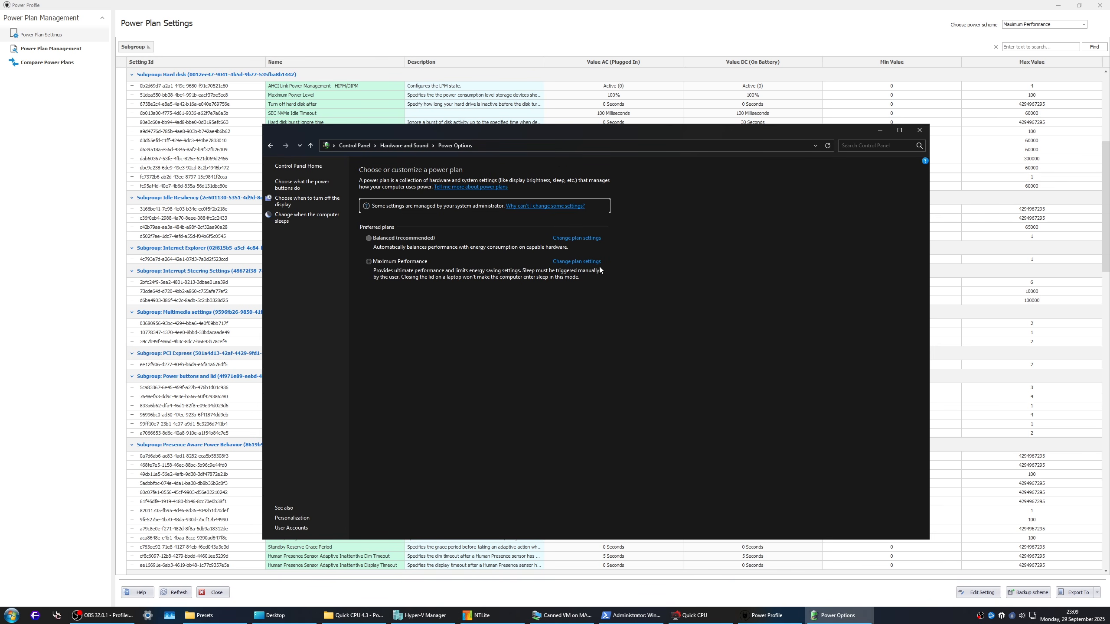
{"action": "left_click", "coordinate": [593, 264]}
{"action": "left_click", "coordinate": [515, 272]}
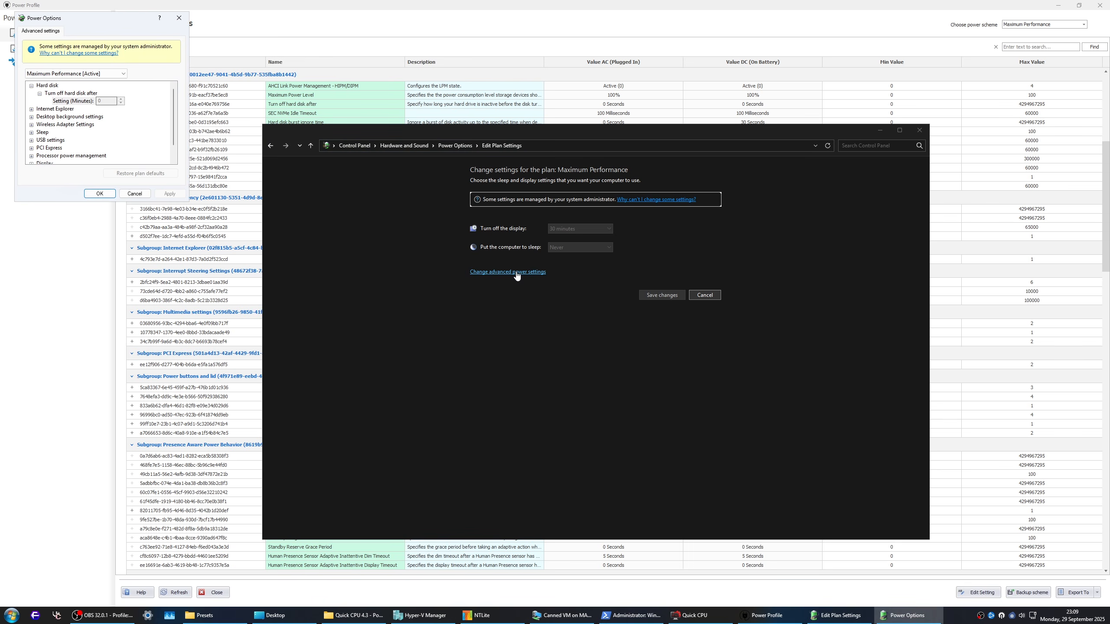
{"action": "left_click", "coordinate": [31, 109]}
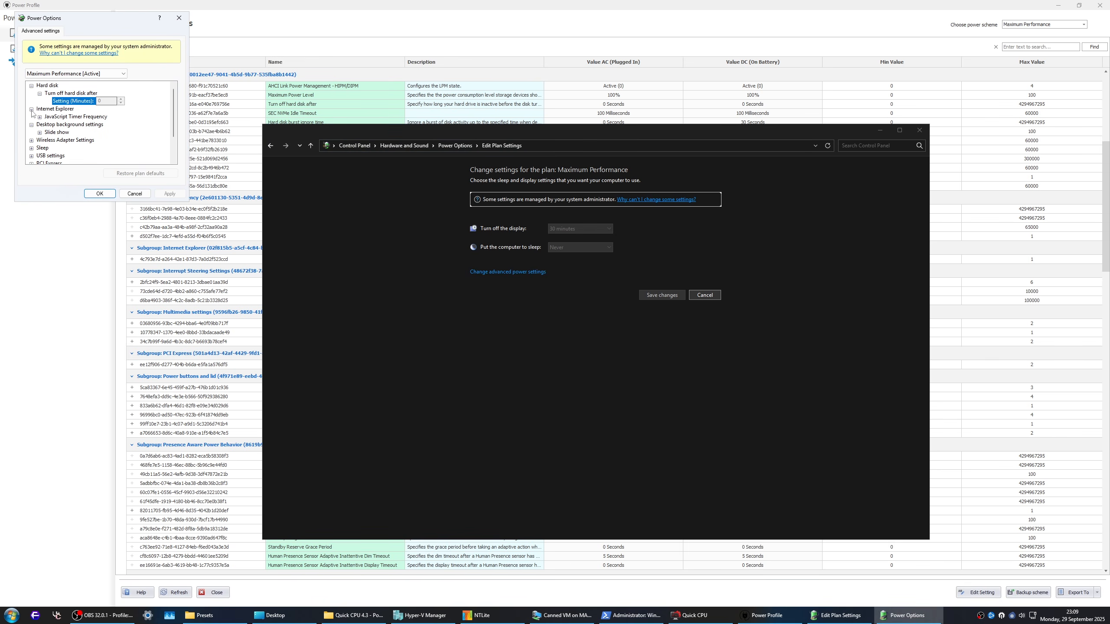
{"action": "left_click", "coordinate": [32, 124]}
{"action": "left_click", "coordinate": [40, 117]}
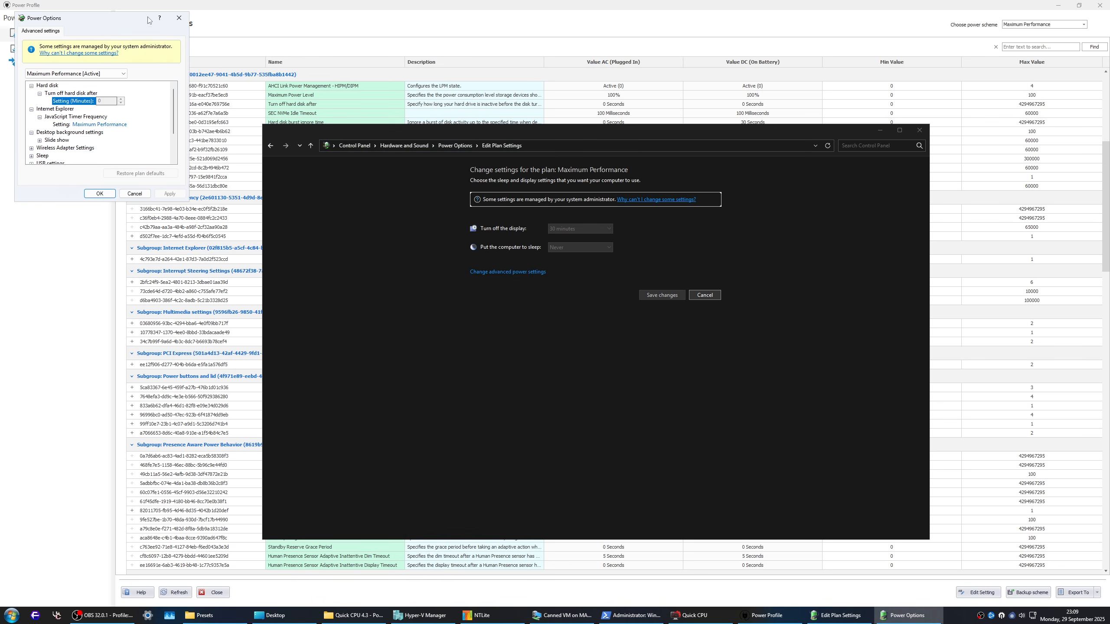
{"action": "left_click", "coordinate": [179, 19]}
Step: Switch to the Power Profile window and browse the Maximum Performance scheme's full settings list, including the processor power management subgroup
{"action": "left_click", "coordinate": [745, 614]}
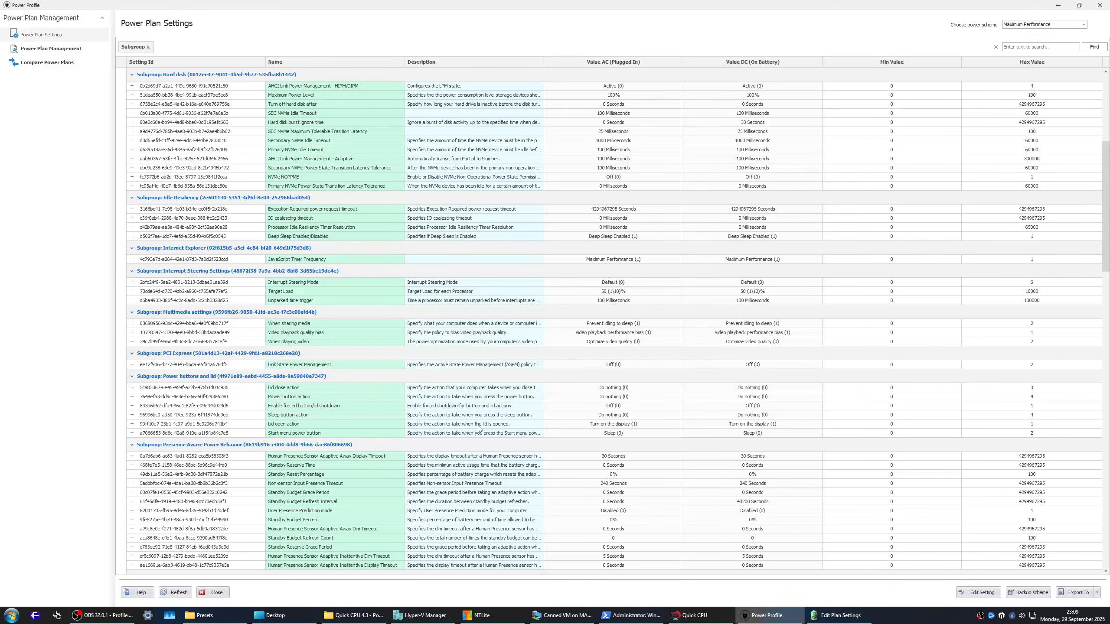
{"action": "scroll", "coordinate": [831, 350], "scroll_direction": "down", "scroll_amount": 20}
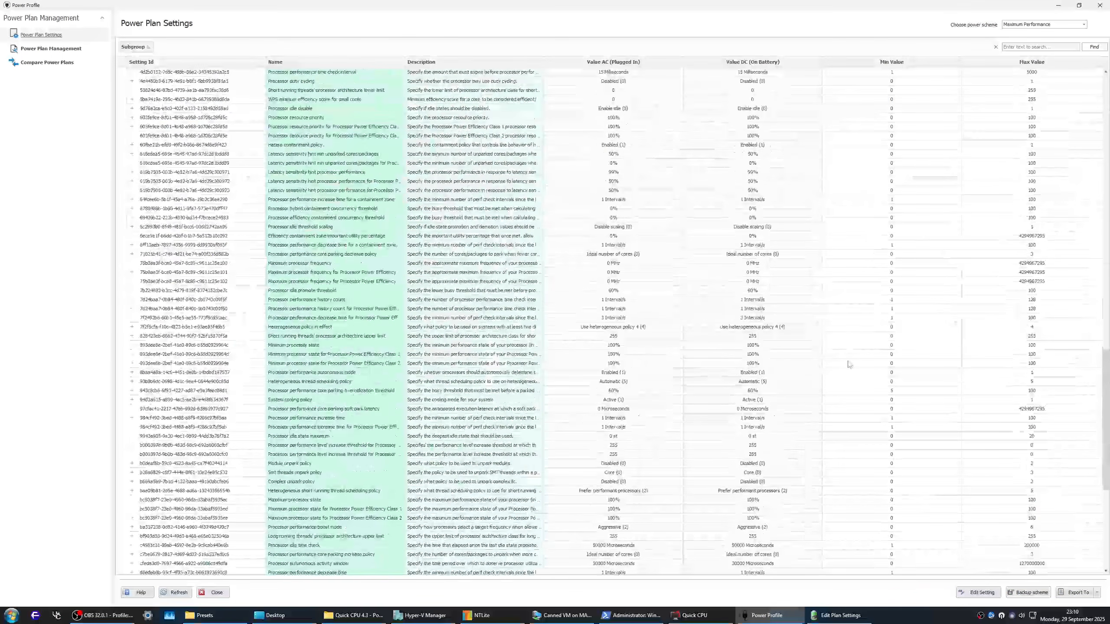
{"action": "left_click", "coordinate": [844, 364]}
{"action": "scroll", "coordinate": [852, 378], "scroll_direction": "up", "scroll_amount": 20}
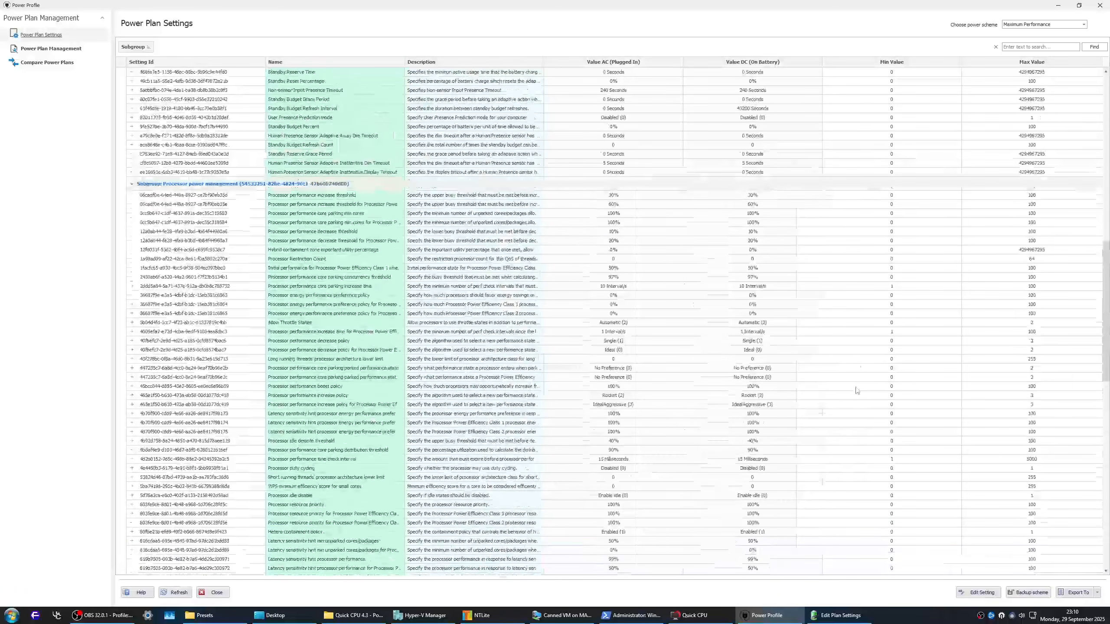
{"action": "scroll", "coordinate": [856, 393], "scroll_direction": "up", "scroll_amount": 5}
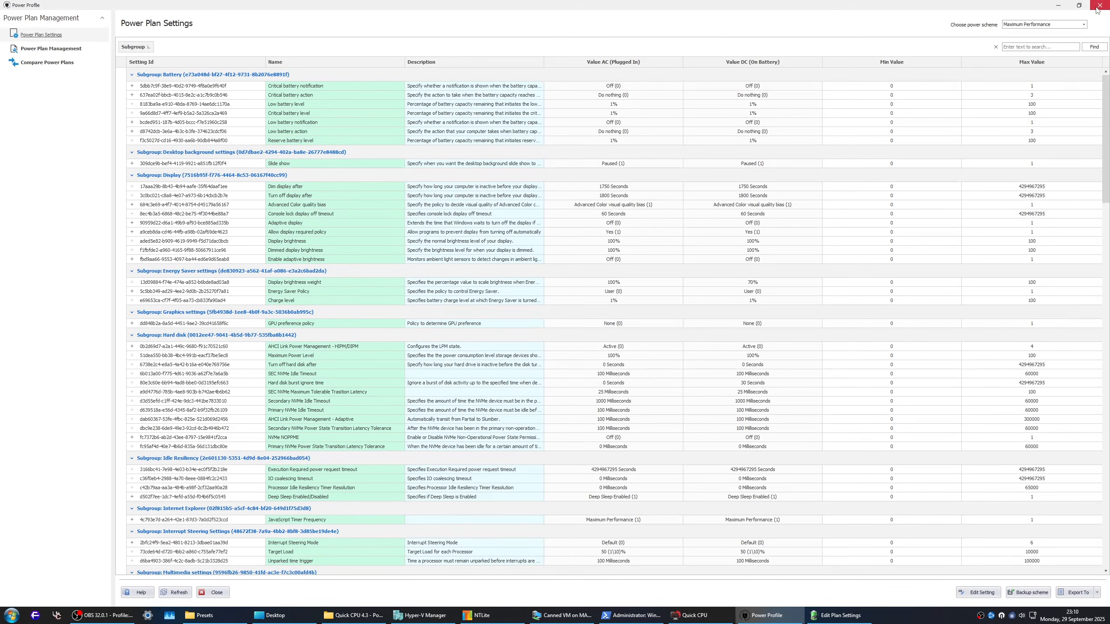
Step: Close the Power Profile window, the Edit Plan Settings window and the Quick CPU 4.3 - Portable folder
{"action": "right_click", "coordinate": [764, 616]}
{"action": "left_click", "coordinate": [763, 588]}
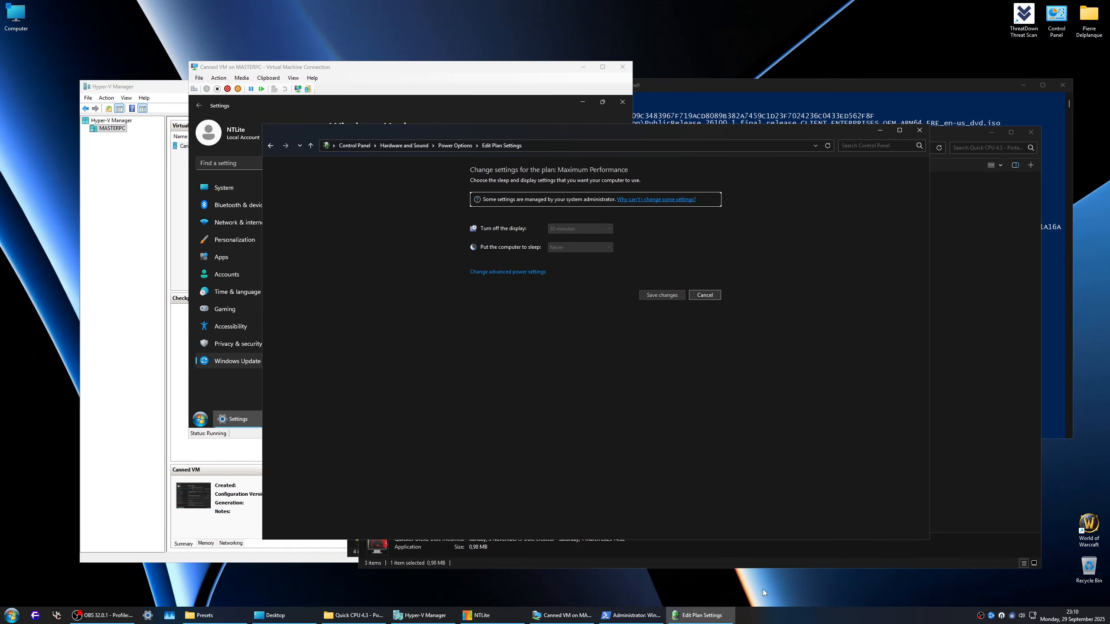
{"action": "left_click", "coordinate": [920, 130]}
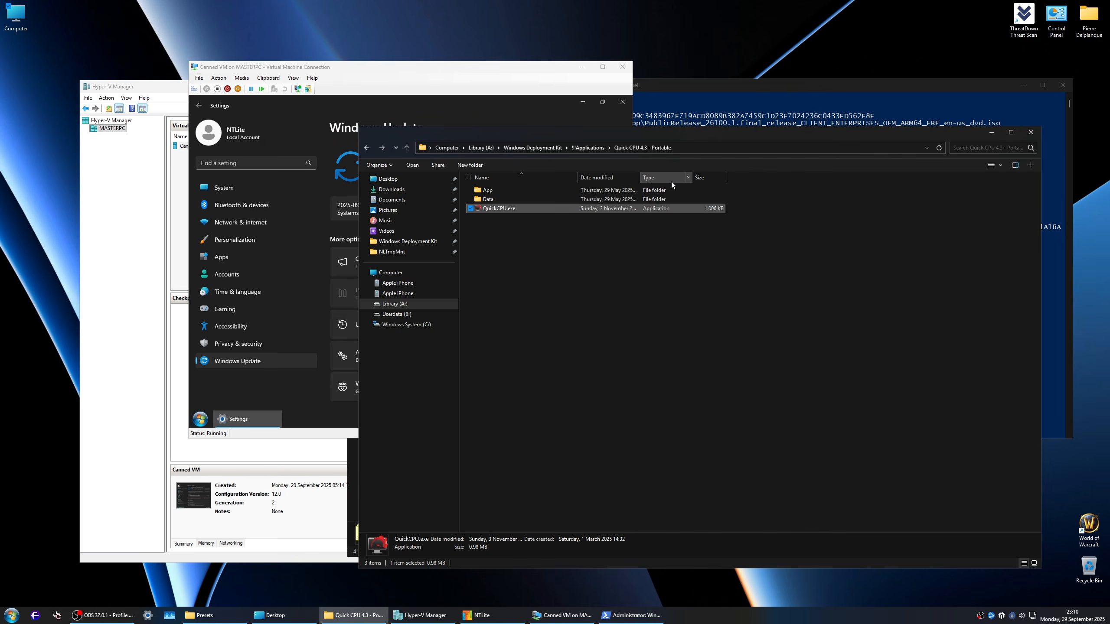
{"action": "left_click", "coordinate": [1030, 132]}
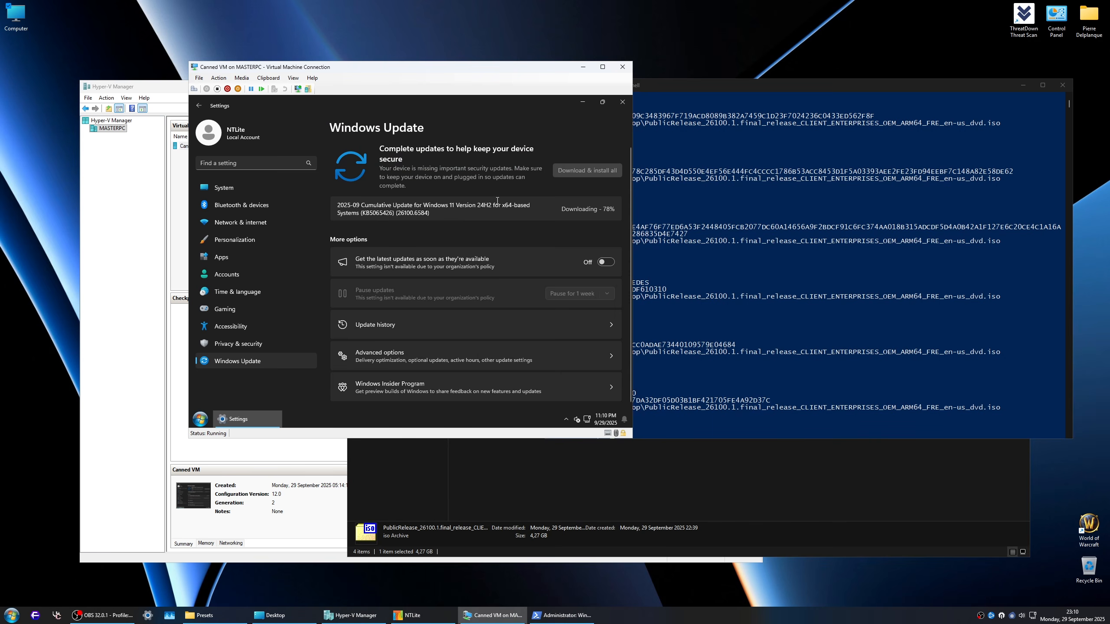
Step: Review the ISO hash output in the PowerShell window and open Notepad++ by running notepad++
{"action": "left_click", "coordinate": [738, 353]}
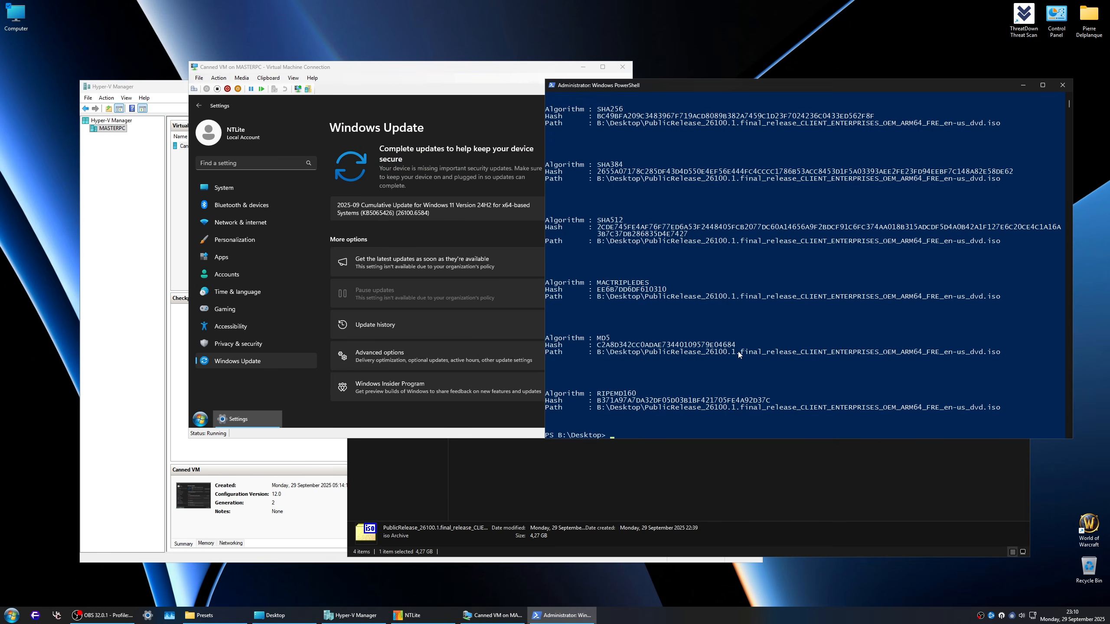
{"action": "scroll", "coordinate": [738, 352], "scroll_direction": "down", "scroll_amount": 5}
{"action": "scroll", "coordinate": [738, 353], "scroll_direction": "up", "scroll_amount": 5}
{"action": "key", "text": "super+r"}
{"action": "type", "text": "notepad++"}
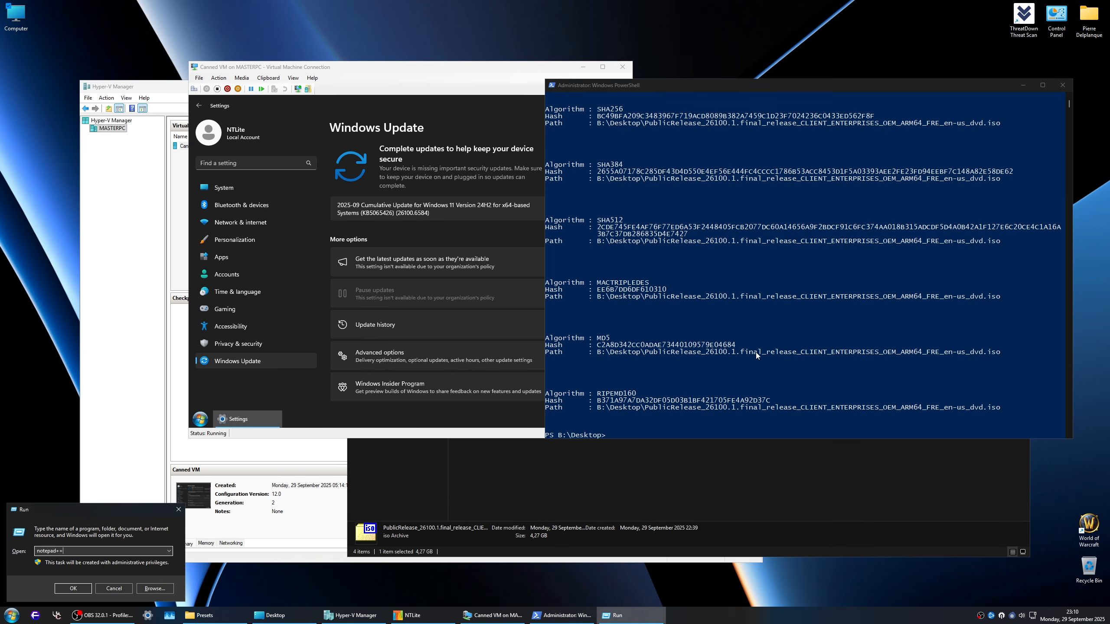
{"action": "key", "text": "Return"}
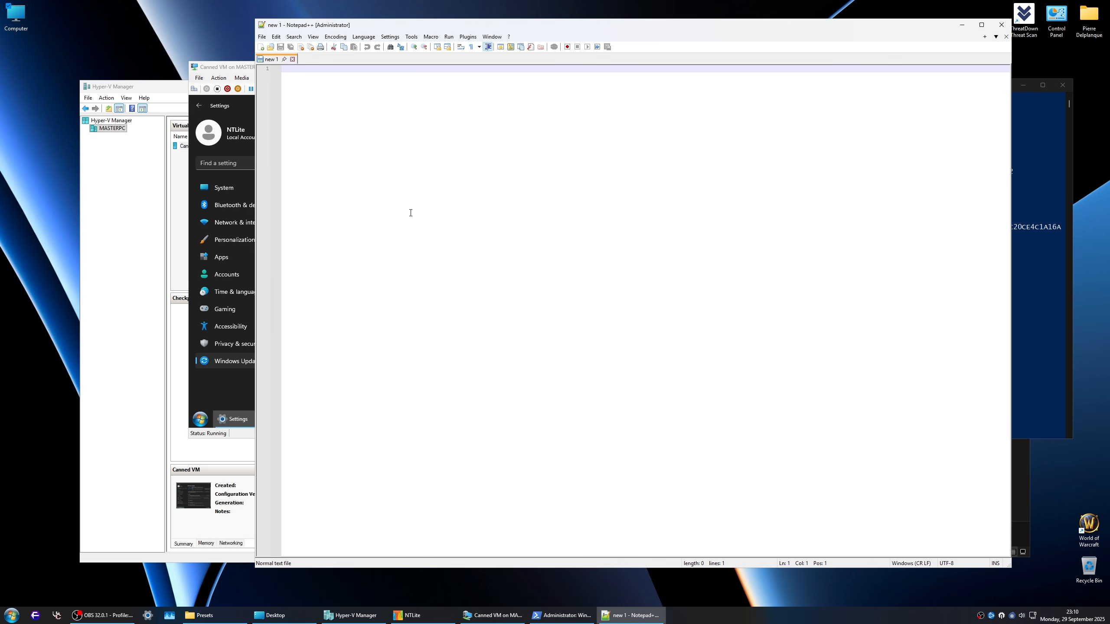
Step: Copy all the ISO hash results, from SHA1 to RIPEMD160, out of PowerShell into the empty Notepad++ document
{"action": "left_click", "coordinate": [1025, 363]}
{"action": "left_click_drag", "start_coordinate": [1006, 410], "coordinate": [537, 109]}
{"action": "scroll", "coordinate": [738, 359], "scroll_direction": "up", "scroll_amount": 2}
{"action": "key", "text": "ctrl+c"}
{"action": "left_click", "coordinate": [364, 148]}
{"action": "key", "text": "ctrl+v"}
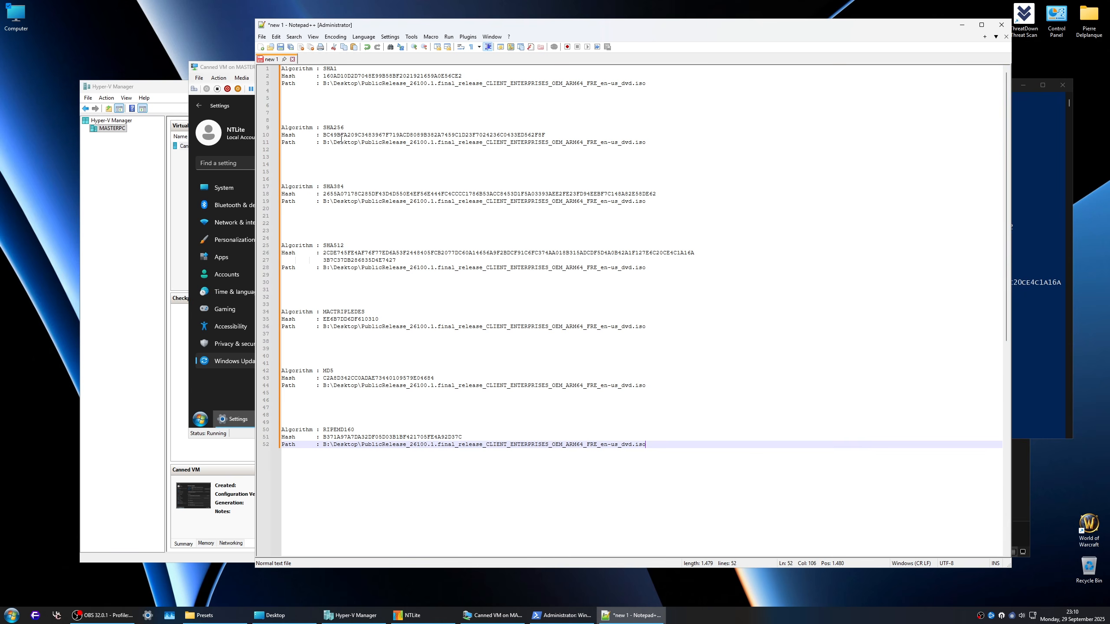
Step: Delete the Path line and surplus blank lines under the SHA1 hash, leaving one empty line before SHA256
{"action": "left_click", "coordinate": [288, 93]}
{"action": "key", "text": "shift+Down"}
{"action": "key", "text": "shift+Down"}
{"action": "key", "text": "shift+Down"}
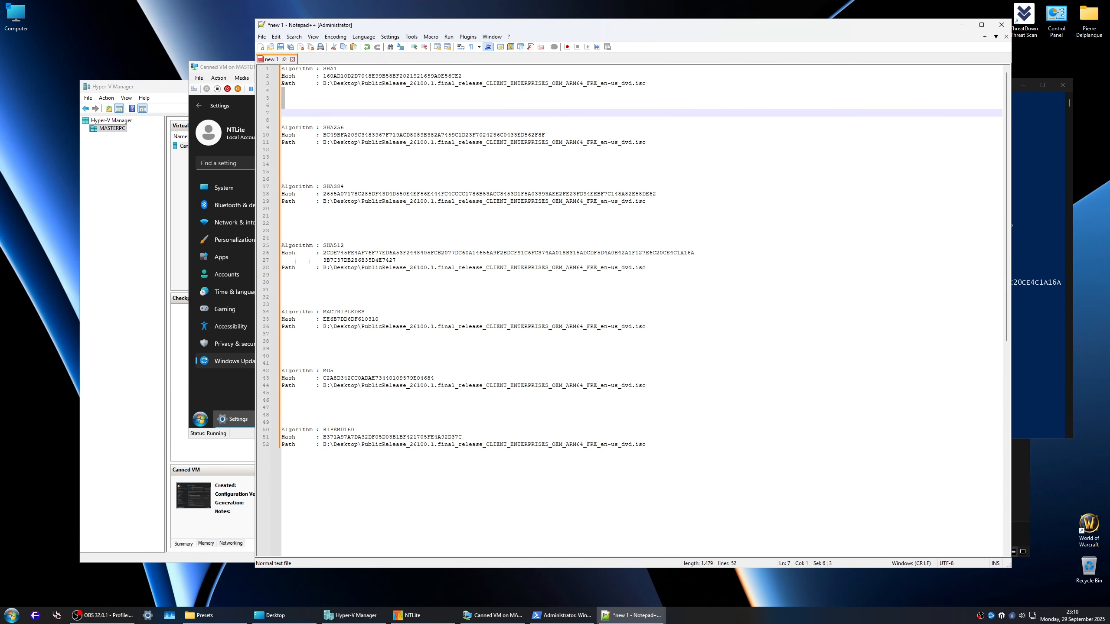
{"action": "left_click_drag", "start_coordinate": [282, 83], "coordinate": [704, 85]}
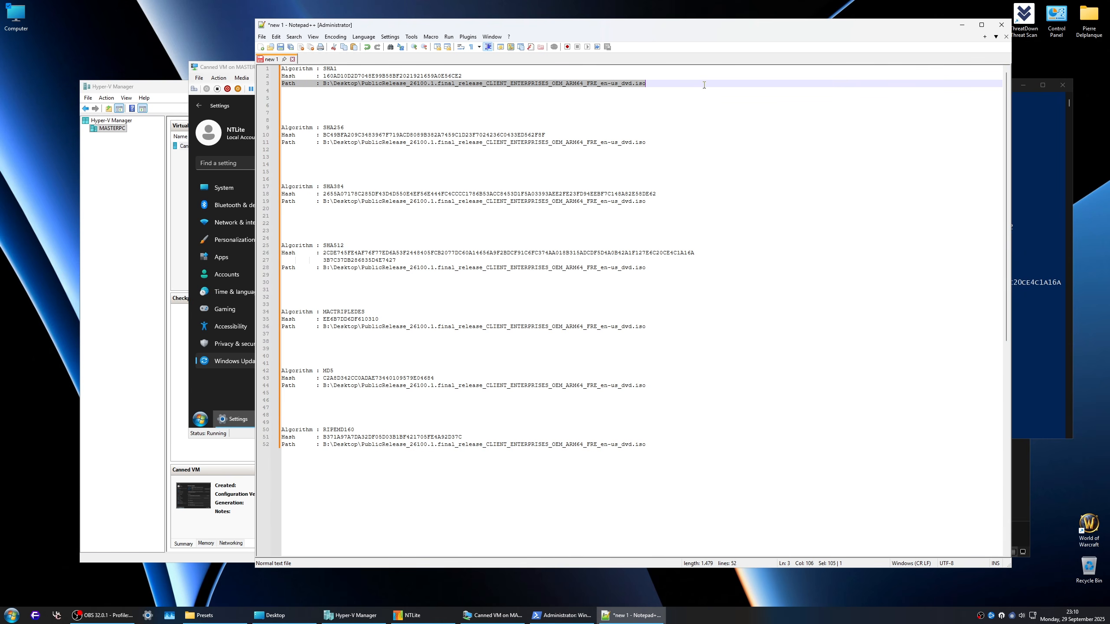
{"action": "key", "text": "BackSpace"}
{"action": "key", "text": "BackSpace"}
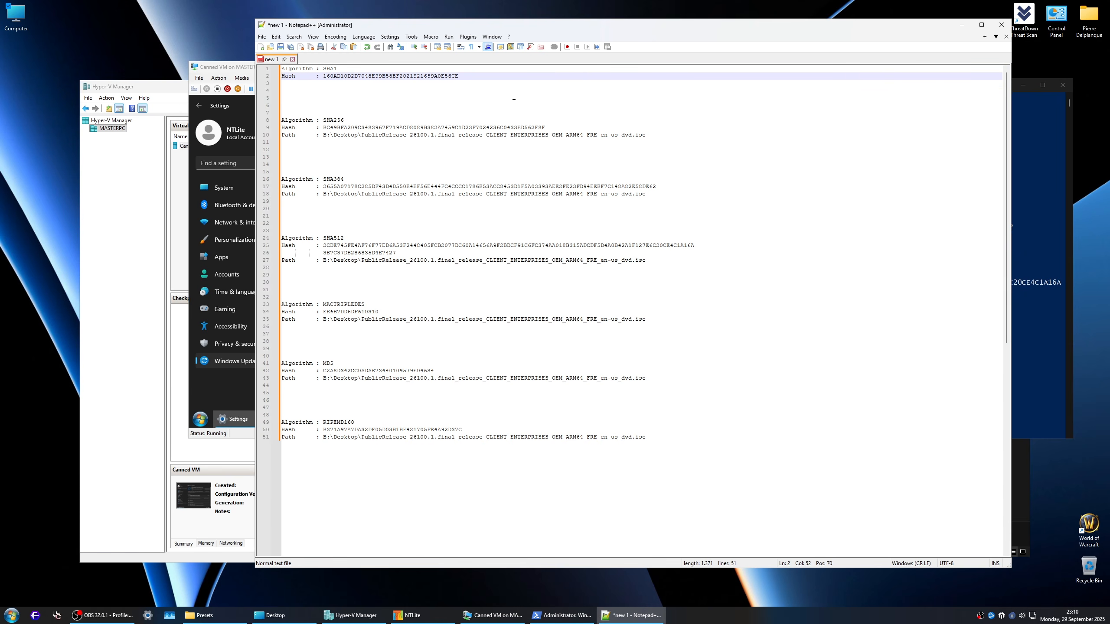
{"action": "type", "text": "2"}
{"action": "key", "text": "Return"}
{"action": "key", "text": "Delete"}
{"action": "key", "text": "Delete"}
{"action": "key", "text": "Delete"}
{"action": "key", "text": "Delete"}
{"action": "key", "text": "Delete"}
{"action": "key", "text": "Delete"}
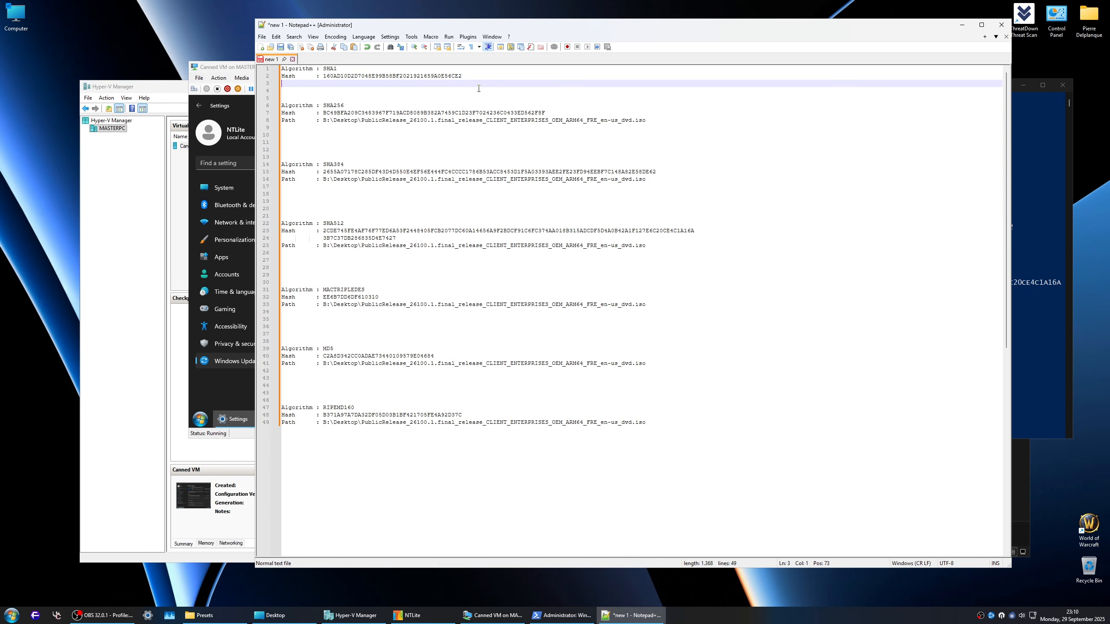
{"action": "key", "text": "Return"}
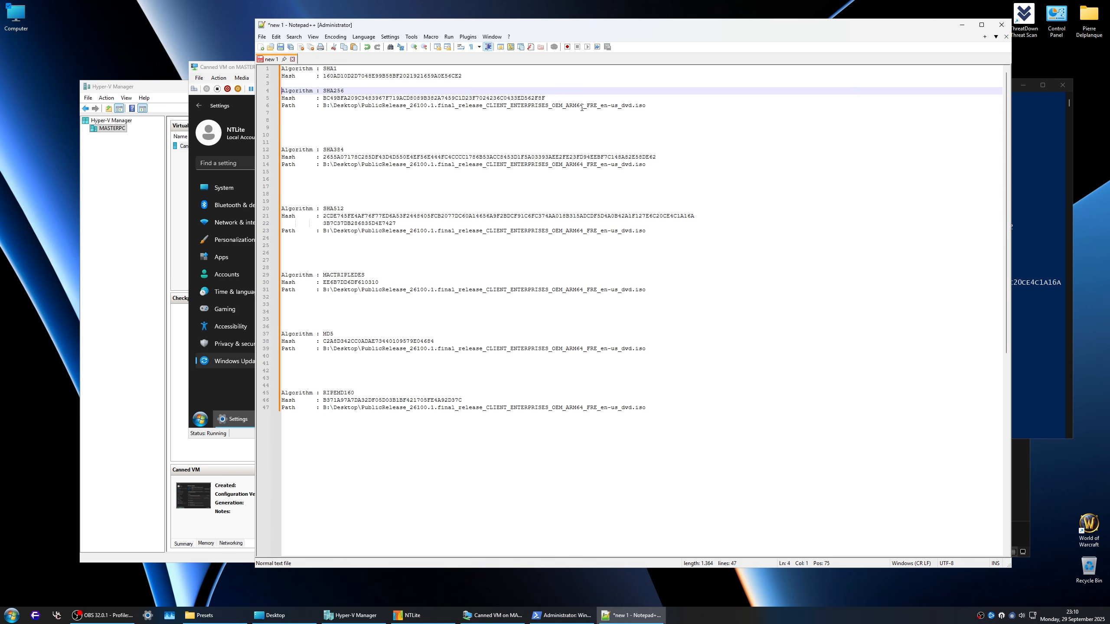
Step: Remove the Path lines and extra blank lines under the SHA256 and SHA384 hashes
{"action": "triple_click", "coordinate": [650, 106]}
{"action": "key", "text": "Delete"}
{"action": "key", "text": "Delete"}
{"action": "key", "text": "Delete"}
{"action": "key", "text": "Delete"}
{"action": "key", "text": "Delete"}
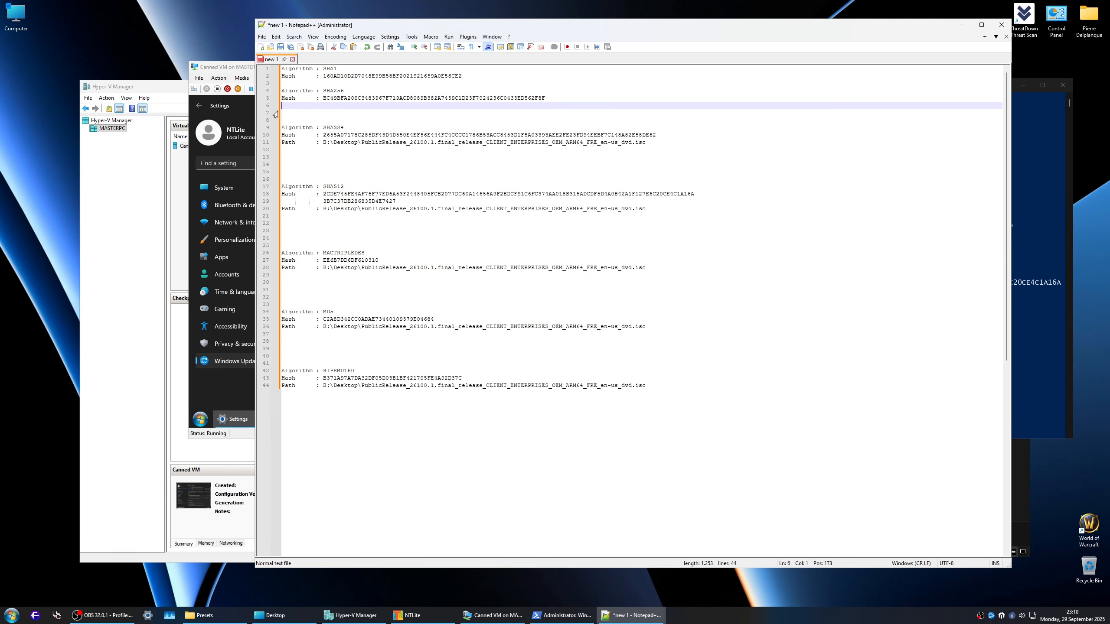
{"action": "triple_click", "coordinate": [650, 127]}
{"action": "key", "text": "Delete"}
{"action": "key", "text": "Delete"}
{"action": "key", "text": "Delete"}
{"action": "key", "text": "Delete"}
{"action": "key", "text": "Delete"}
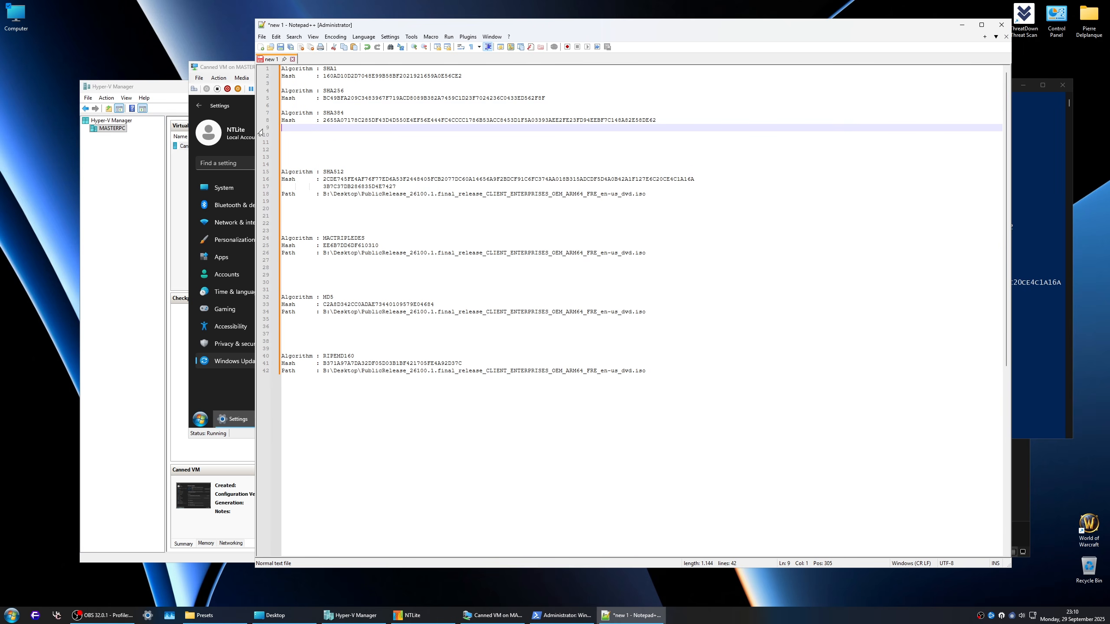
Step: Remove the Path lines and extra blank lines under SHA512 and MACTRIPLEDES, keeping one empty line between the two entries
{"action": "triple_click", "coordinate": [574, 161]}
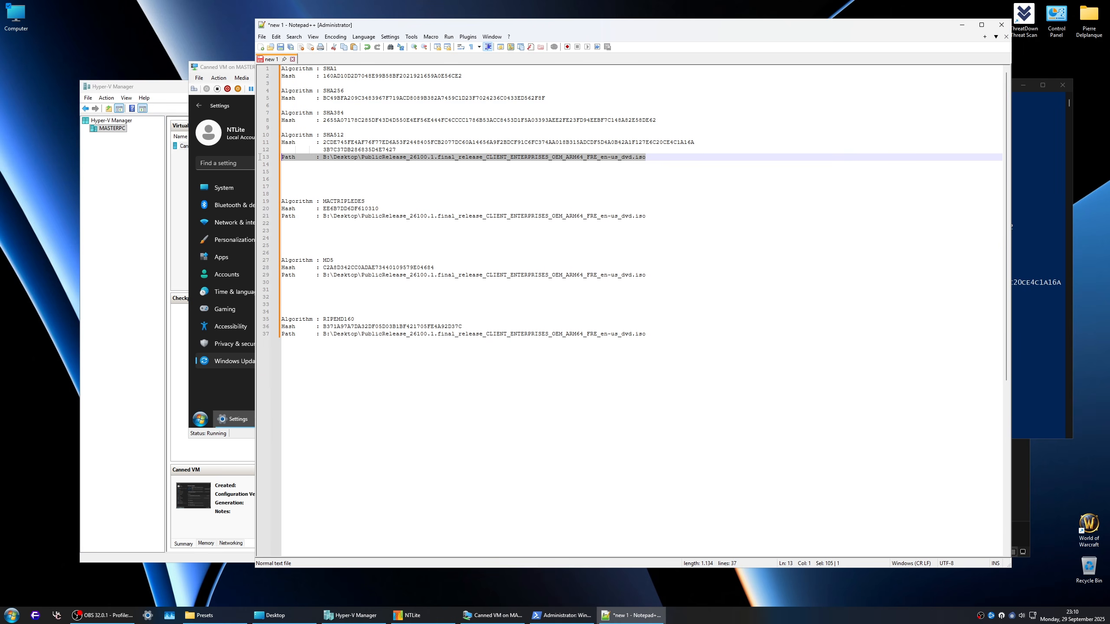
{"action": "key", "text": "Delete"}
{"action": "key", "text": "Delete"}
{"action": "key", "text": "Delete"}
{"action": "key", "text": "Delete"}
{"action": "key", "text": "Delete"}
{"action": "key", "text": "Delete"}
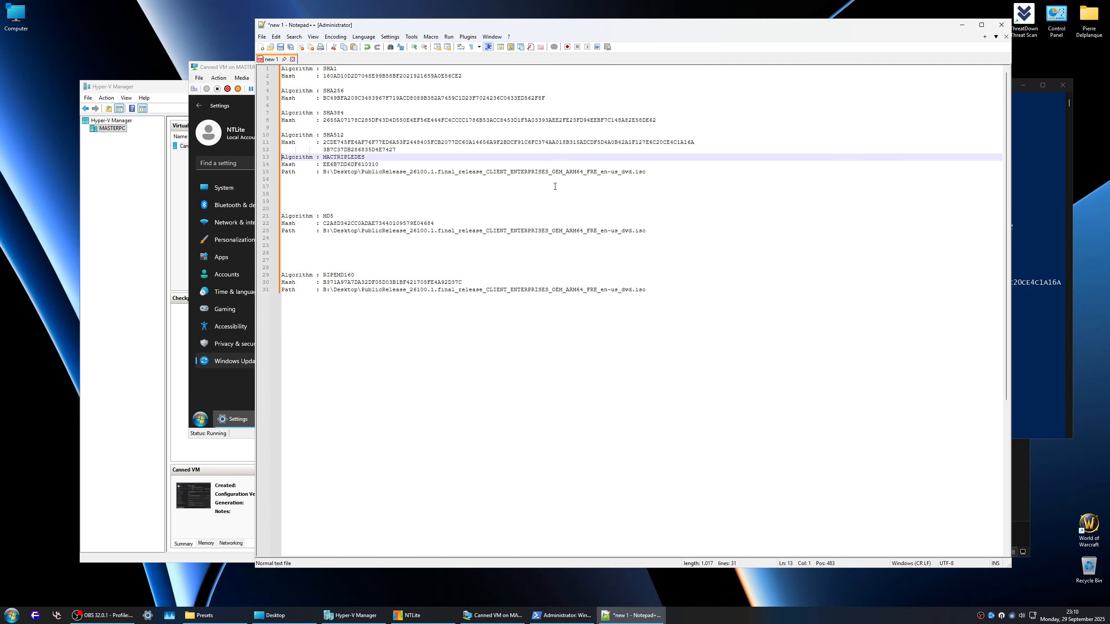
{"action": "key", "text": "Return"}
{"action": "left_click_drag", "start_coordinate": [649, 180], "coordinate": [469, 185]}
{"action": "triple_click", "coordinate": [469, 180]}
{"action": "key", "text": "Delete"}
{"action": "key", "text": "Delete"}
{"action": "key", "text": "Delete"}
{"action": "key", "text": "Delete"}
{"action": "key", "text": "Delete"}
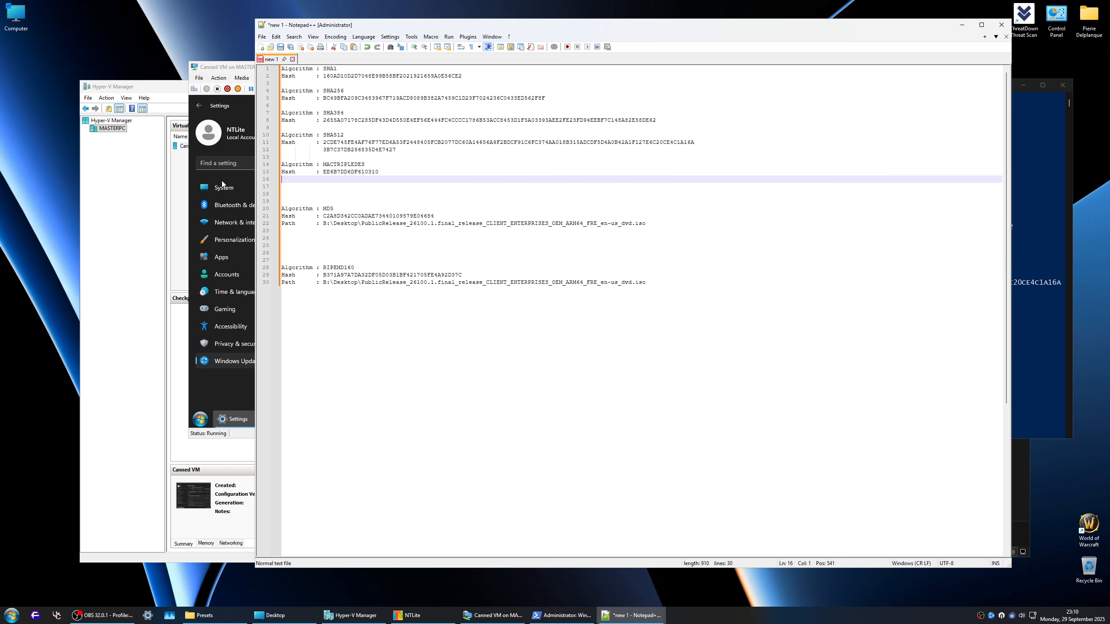
Step: Remove the Path lines under the MD5 and RIPEMD160 hashes, along with the extra blank lines between them
{"action": "triple_click", "coordinate": [667, 201]}
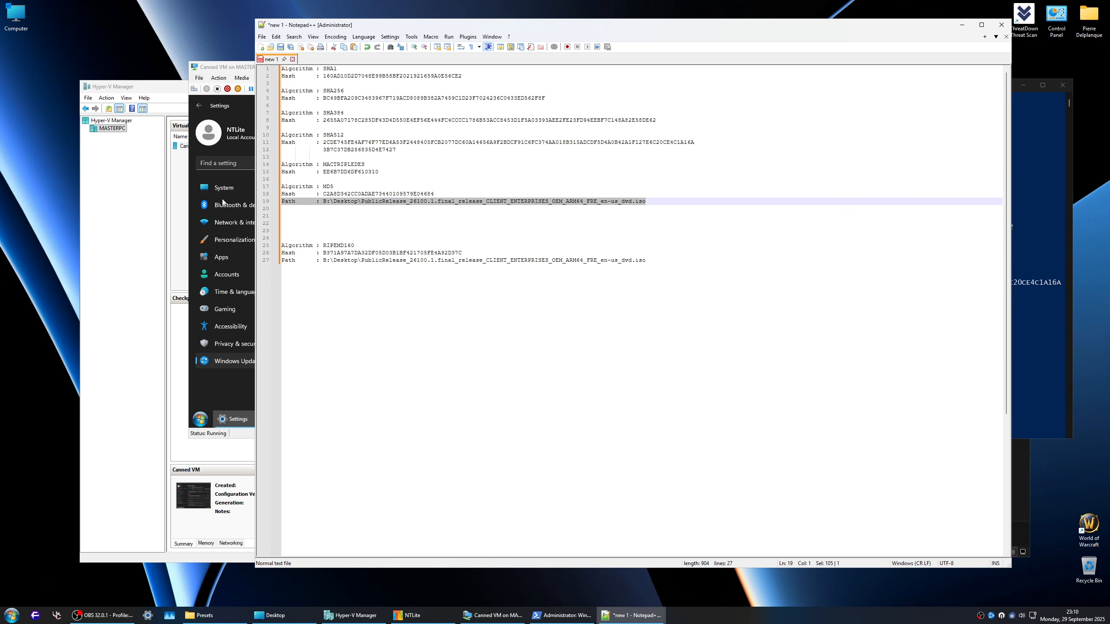
{"action": "key", "text": "Delete"}
{"action": "key", "text": "Delete"}
{"action": "key", "text": "Delete"}
{"action": "key", "text": "Delete"}
{"action": "key", "text": "Delete"}
{"action": "triple_click", "coordinate": [679, 224]}
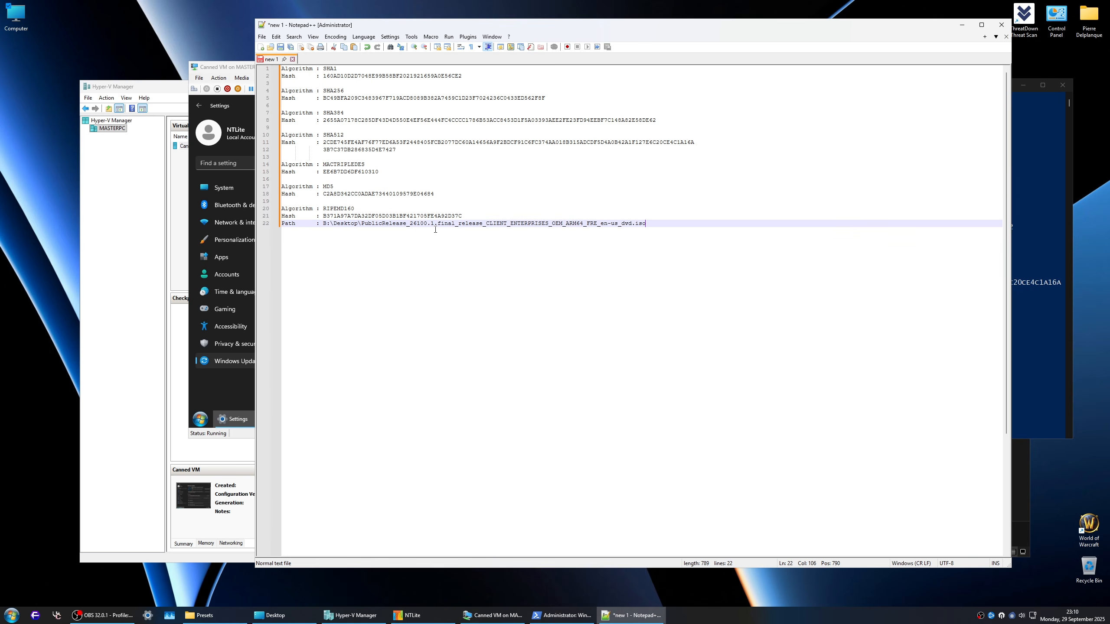
{"action": "key", "text": "Delete"}
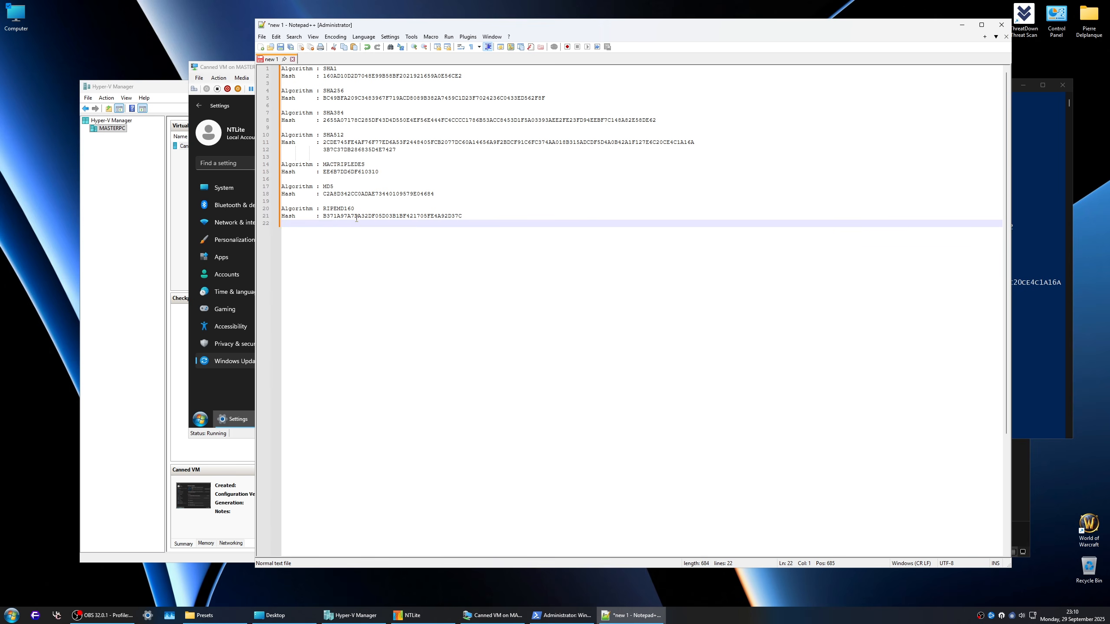
Step: Save the cleaned hash list on the Desktop as the text file hashes.txt
{"action": "key", "text": "ctrl+s"}
{"action": "left_click", "coordinate": [289, 96]}
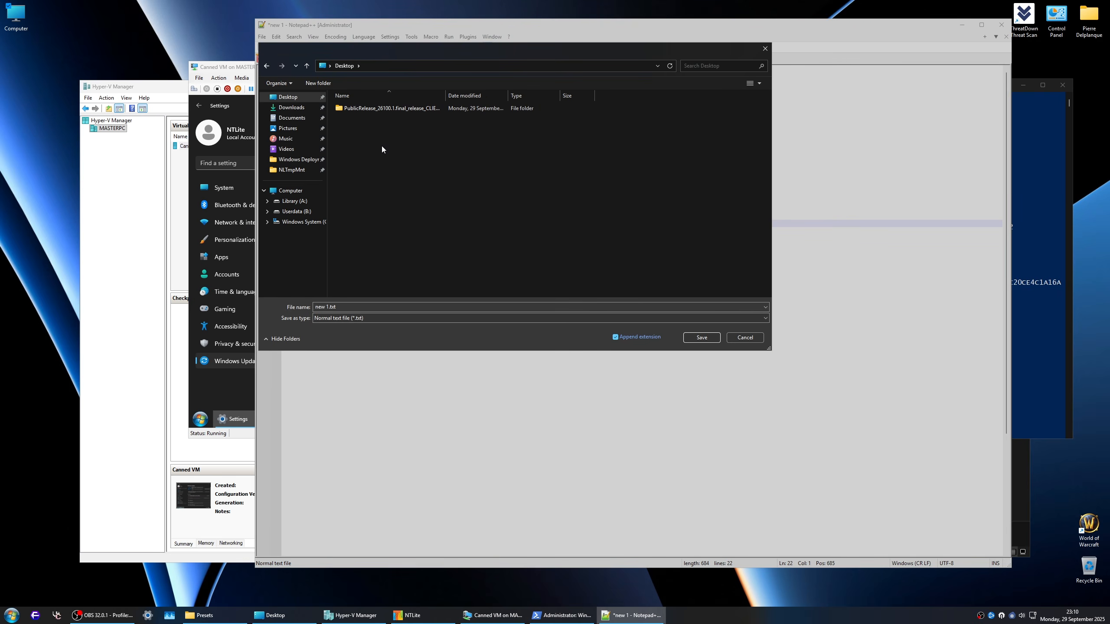
{"action": "right_click", "coordinate": [383, 147]}
{"action": "mouse_move", "coordinate": [414, 255]}
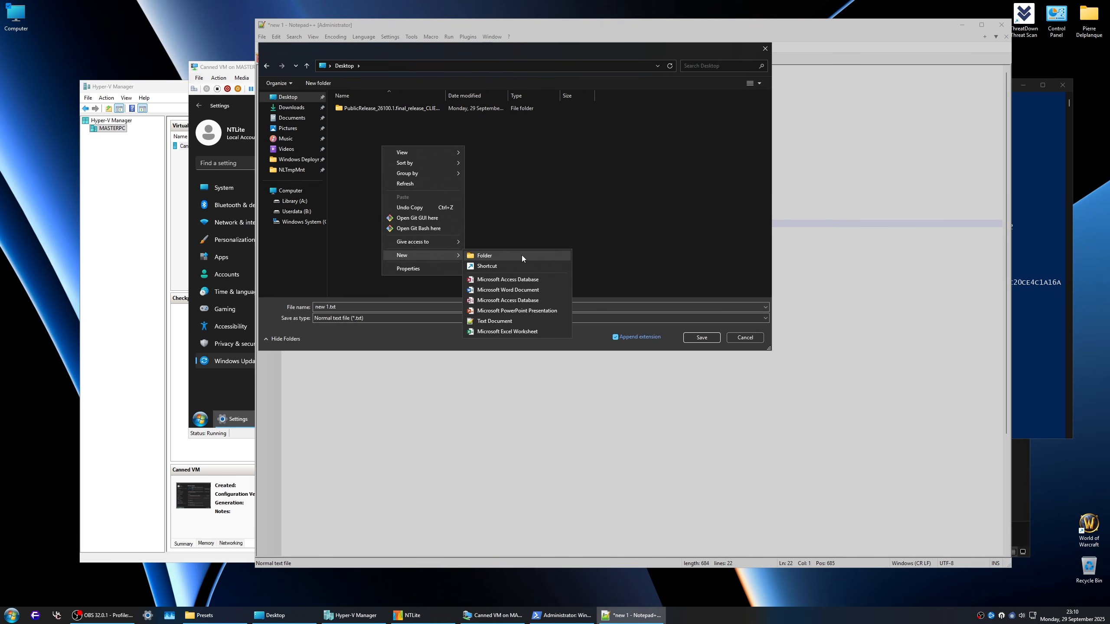
{"action": "left_click", "coordinate": [515, 215]}
{"action": "left_click", "coordinate": [352, 307]}
{"action": "type", "text": "hashes"}
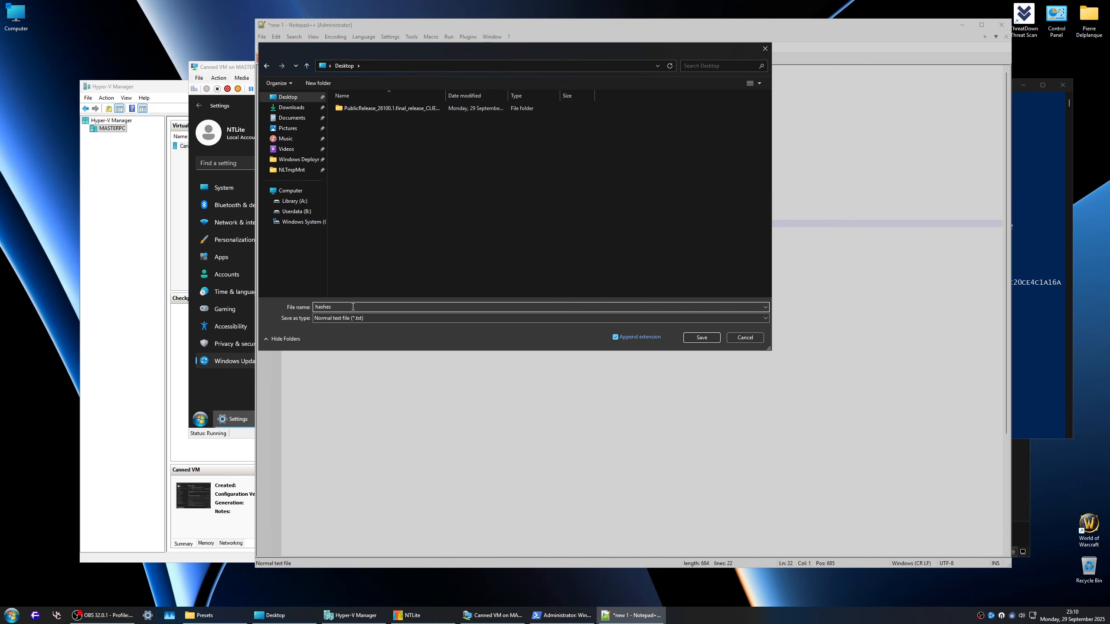
{"action": "key", "text": "Return"}
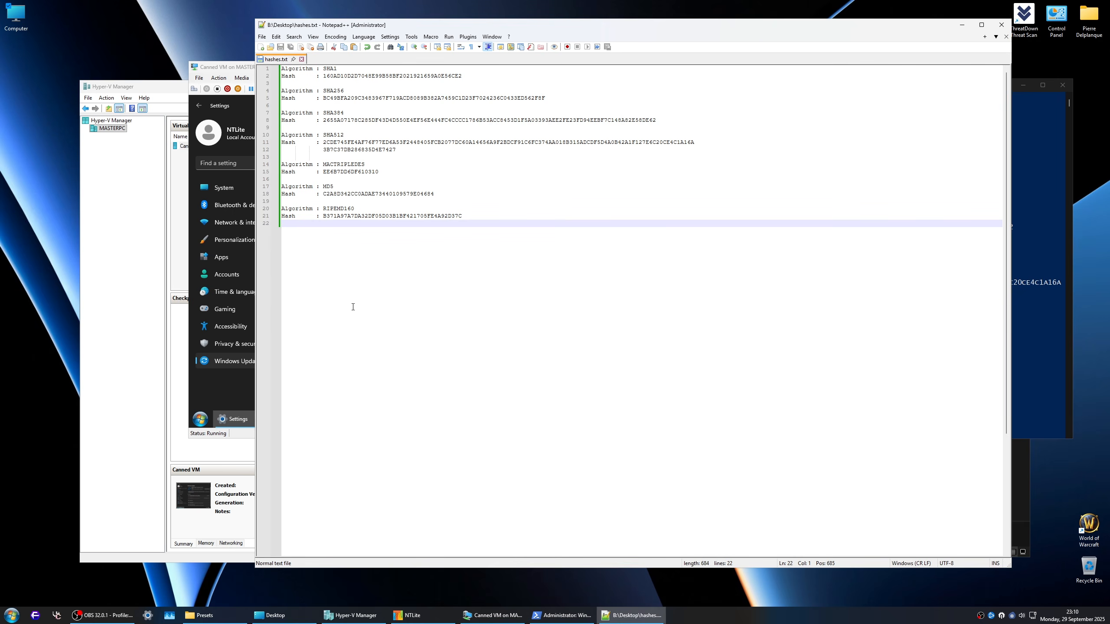
Step: Close Notepad++, show the desktop, and move the PublicRelease ISO file next to hashes.txt
{"action": "left_click", "coordinate": [1001, 24]}
{"action": "left_click", "coordinate": [1022, 86]}
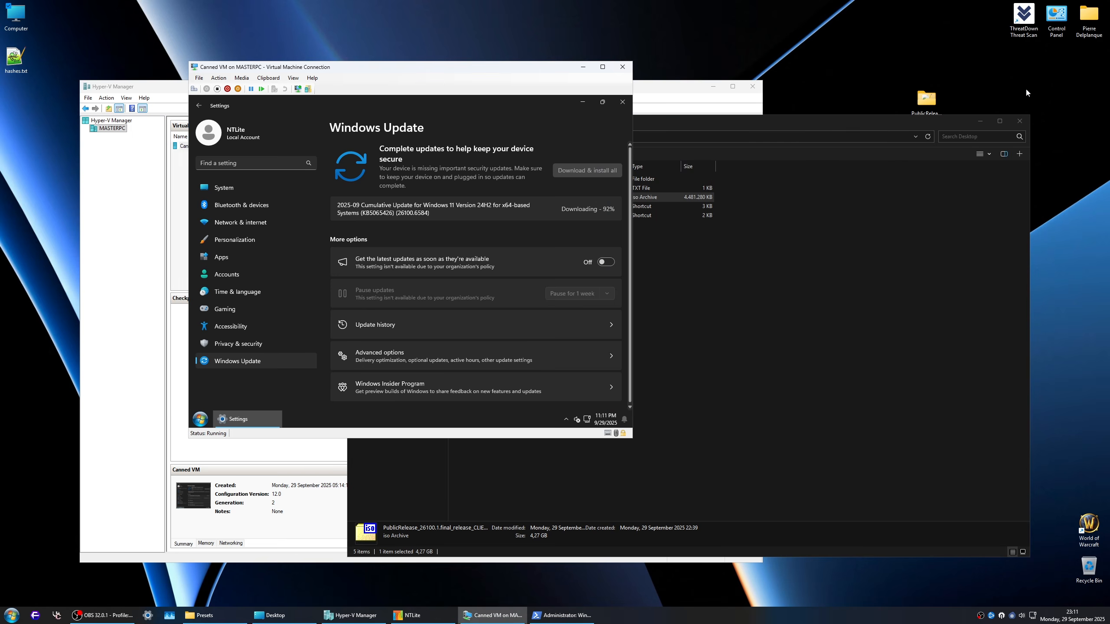
{"action": "left_click", "coordinate": [932, 125]}
{"action": "key", "text": "super+d"}
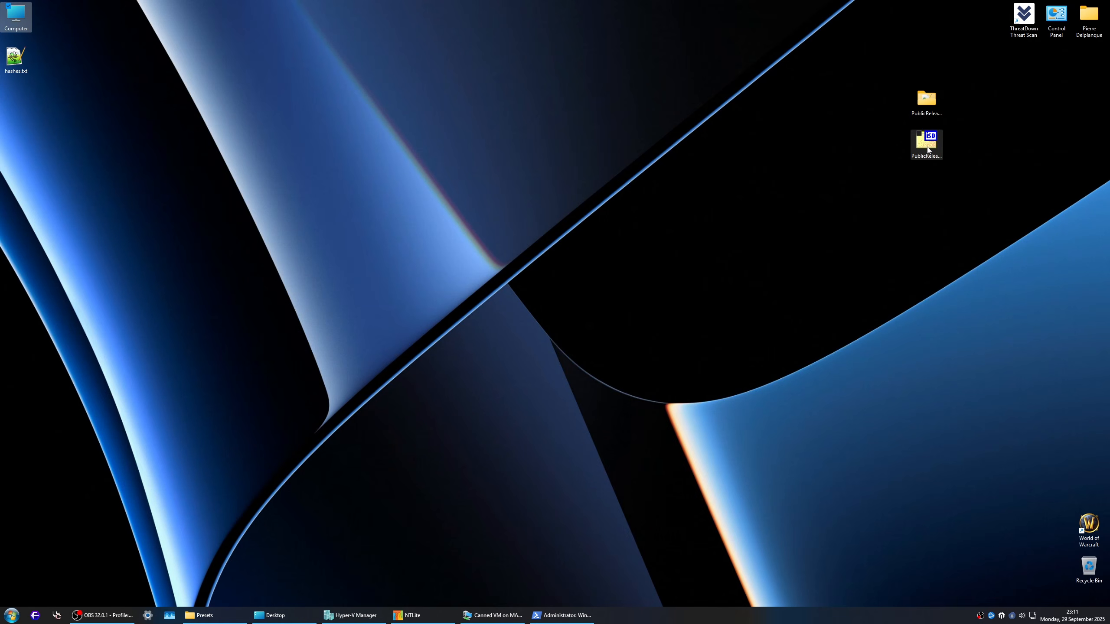
{"action": "left_click", "coordinate": [935, 150]}
{"action": "left_click_drag", "start_coordinate": [935, 150], "coordinate": [56, 107]}
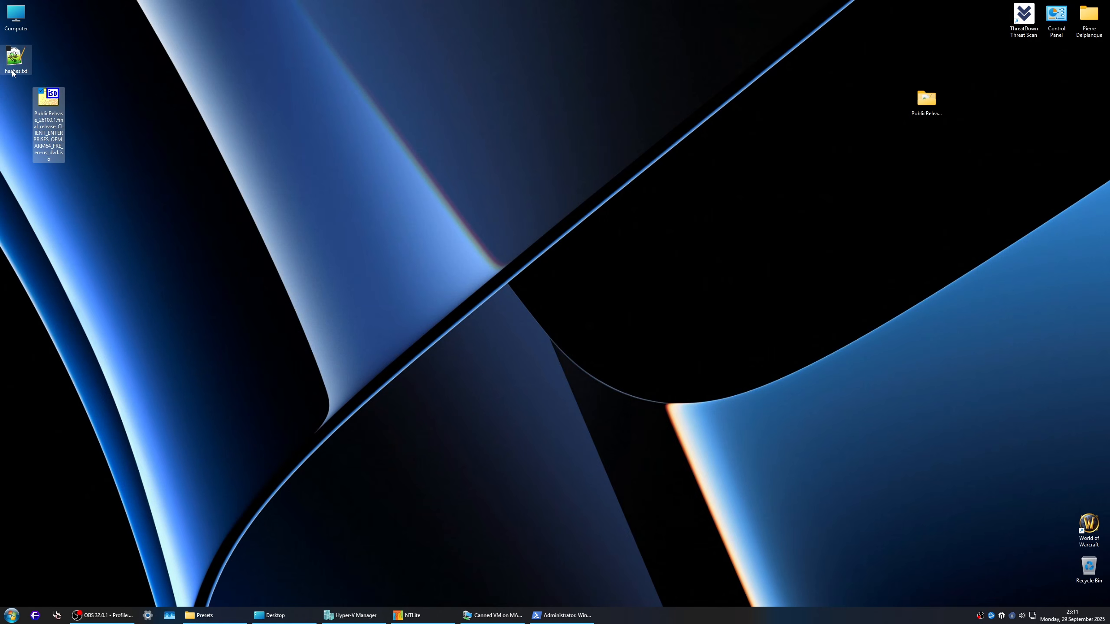
Step: Select hashes.txt and the PublicRelease ISO on the desktop and start adding them to a 7-Zip archive
{"action": "left_click_drag", "start_coordinate": [27, 68], "coordinate": [36, 117]}
{"action": "right_click", "coordinate": [57, 98]}
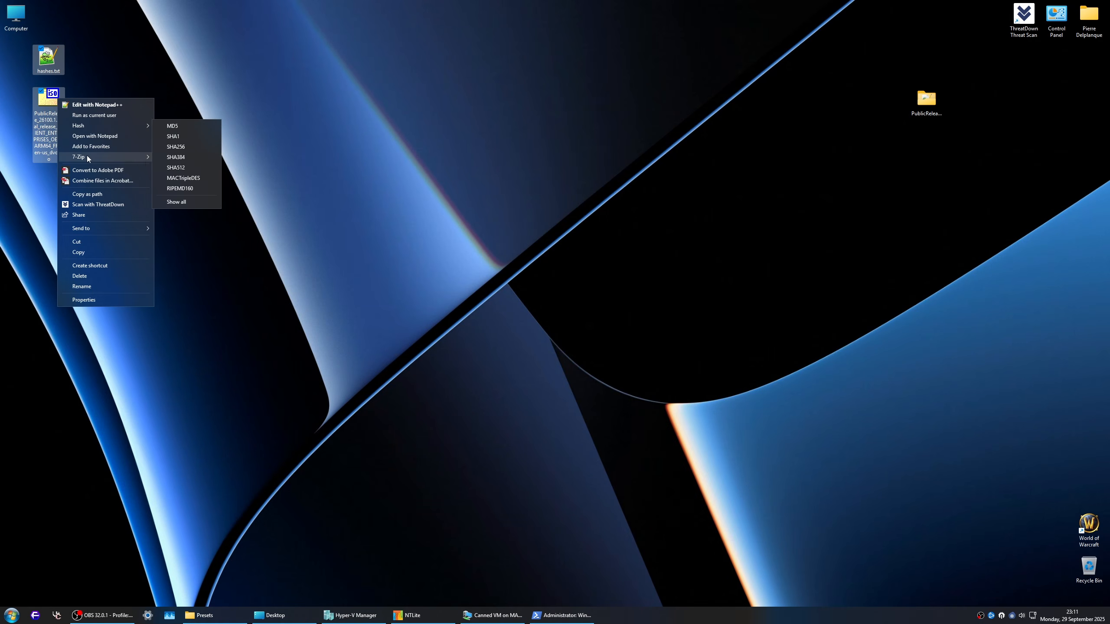
{"action": "mouse_move", "coordinate": [87, 155]}
{"action": "left_click", "coordinate": [223, 158]}
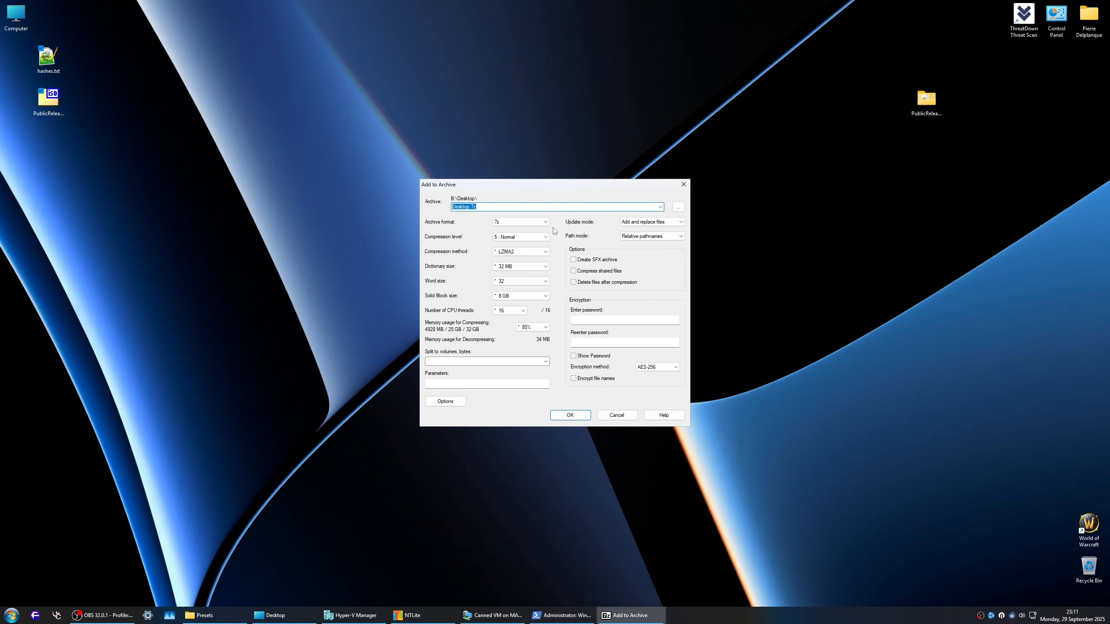
Step: Name the archive after the ISO file: PublicRelease_26100.1.final_release_CLIENT_ENTERPRISES_OEM_ARM64_FRE_en-us_dvd.7z
{"action": "left_click", "coordinate": [53, 99]}
{"action": "key", "text": "F2"}
{"action": "key", "text": "ctrl+c"}
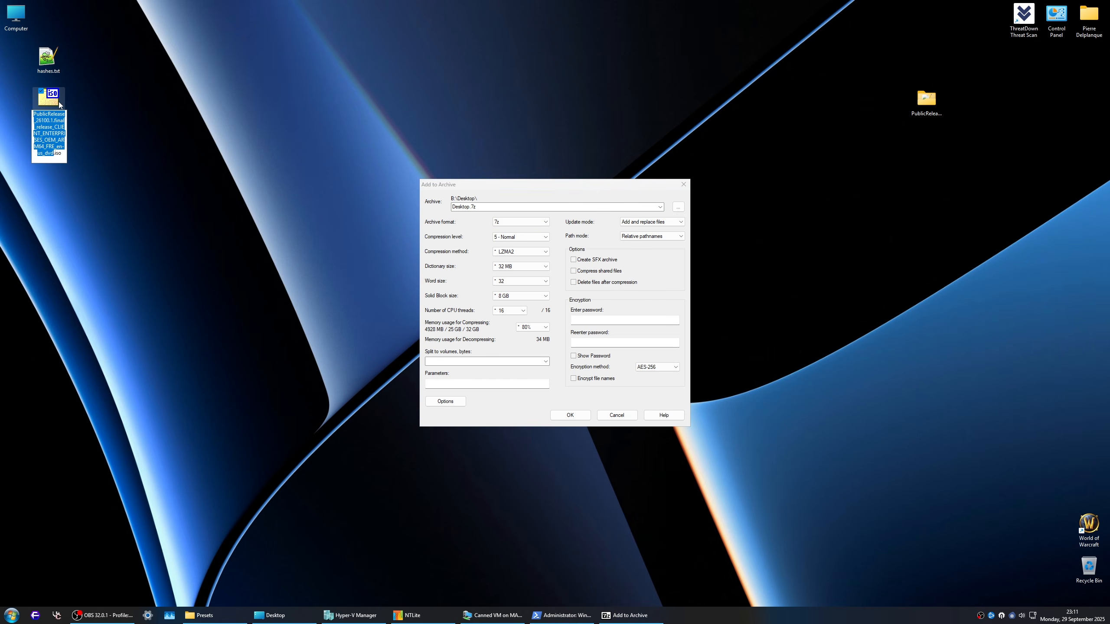
{"action": "left_click", "coordinate": [503, 207]}
{"action": "key", "text": "ctrl+v"}
{"action": "key", "text": "ctrl+a"}
{"action": "key", "text": "ctrl+v"}
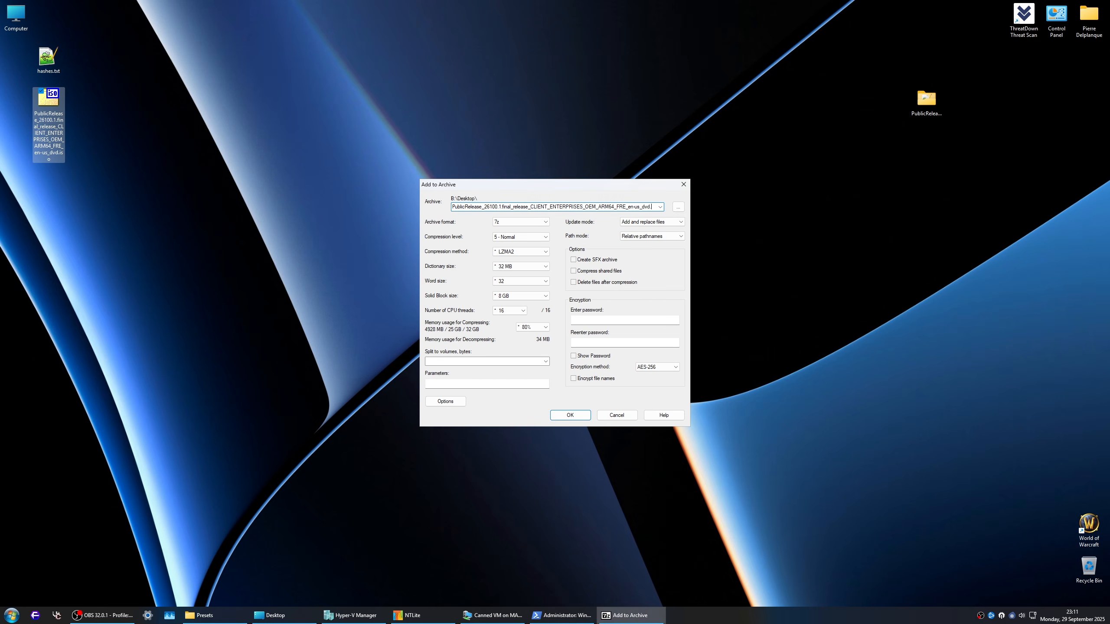
{"action": "type", "text": ".7z"}
Step: Set the archive's compression level to 9 - Ultra and start compressing
{"action": "left_click", "coordinate": [527, 238]}
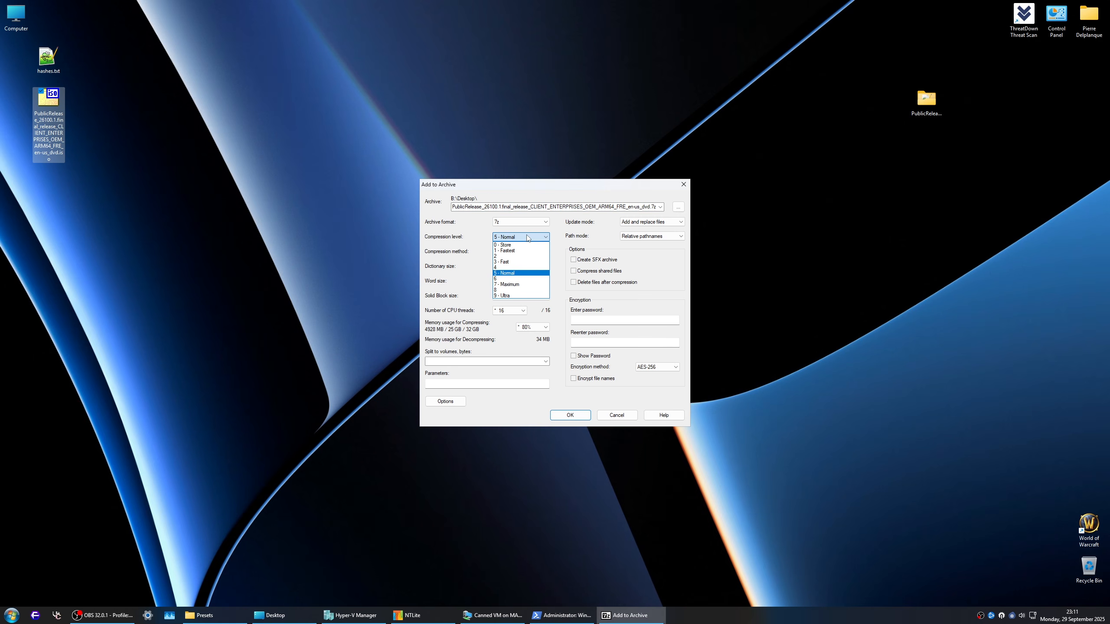
{"action": "left_click", "coordinate": [515, 295]}
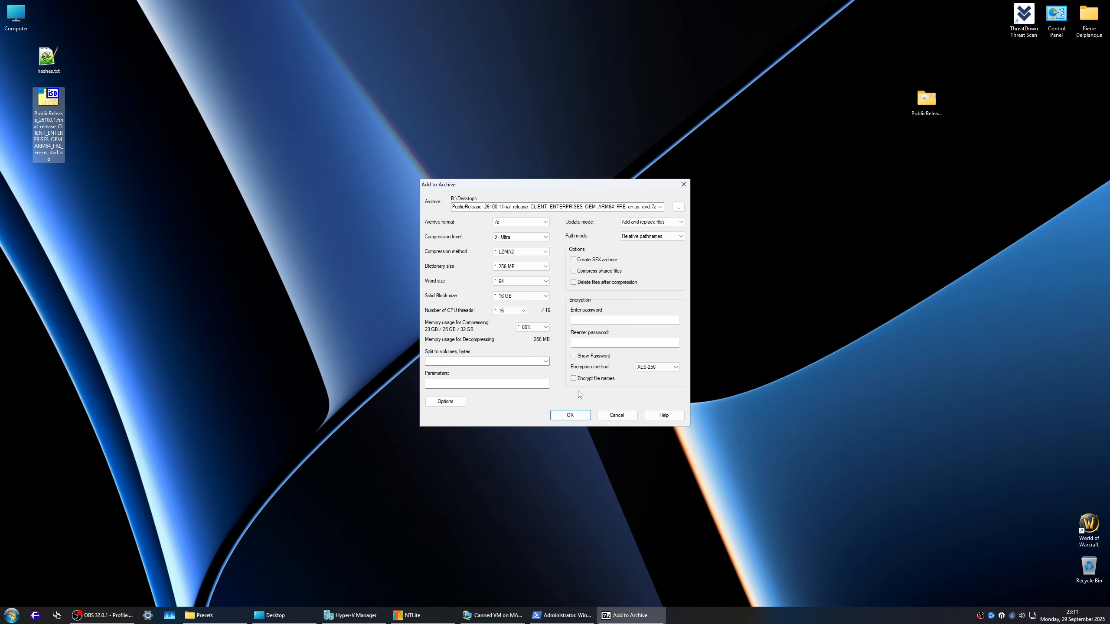
{"action": "left_click", "coordinate": [571, 415]}
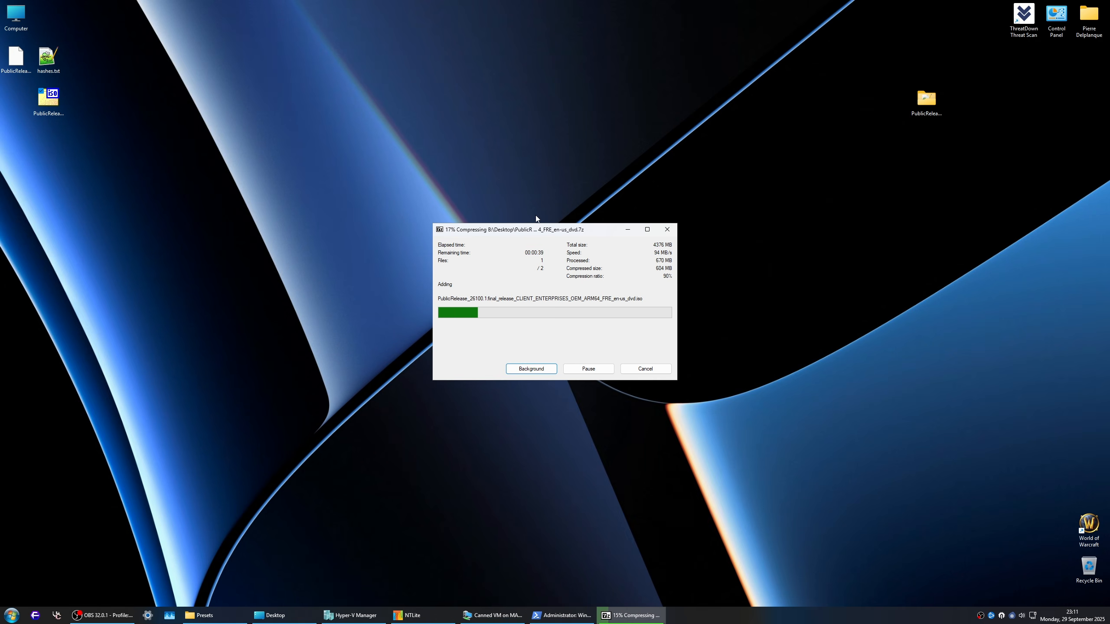
Step: Permanently delete the extracted PublicRelease folder from the desktop
{"action": "left_click_drag", "start_coordinate": [888, 44], "coordinate": [994, 149]}
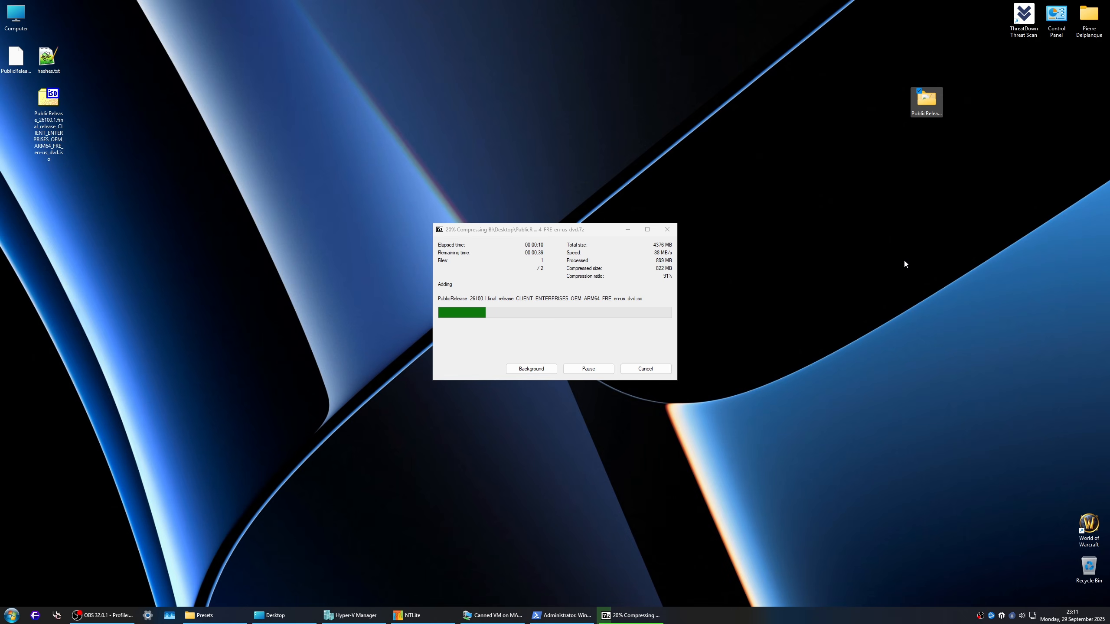
{"action": "key", "text": "shift+Delete"}
{"action": "key", "text": "Return"}
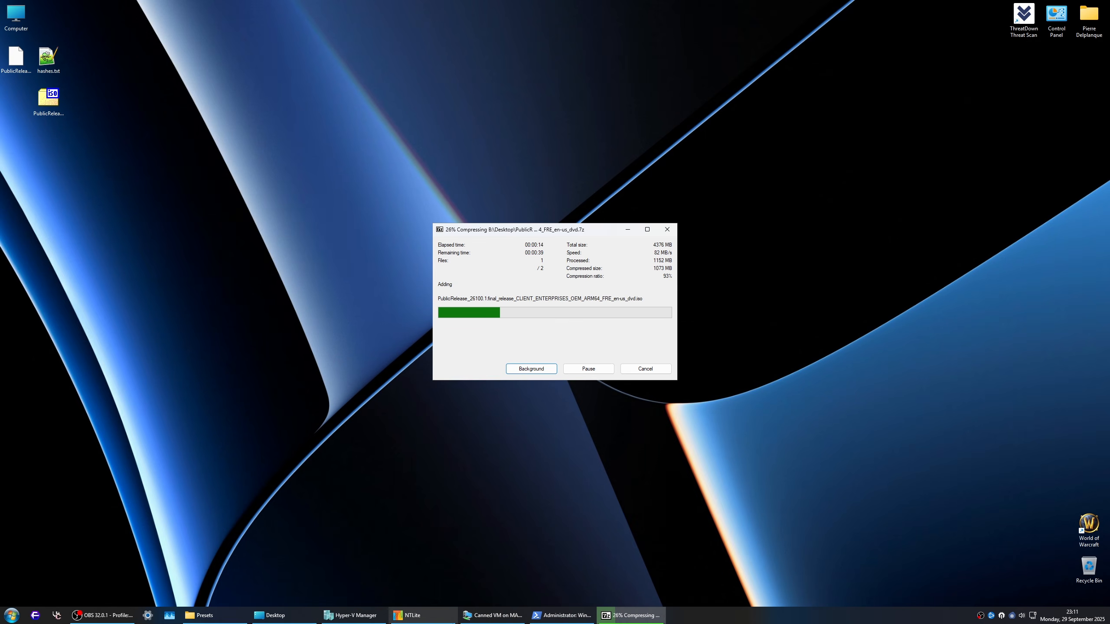
Step: Switch to NTLite, open the Auto-saved 2777e806 preset's XML file in Notepad++, and examine its sections
{"action": "left_click", "coordinate": [408, 615]}
{"action": "left_click", "coordinate": [232, 141]}
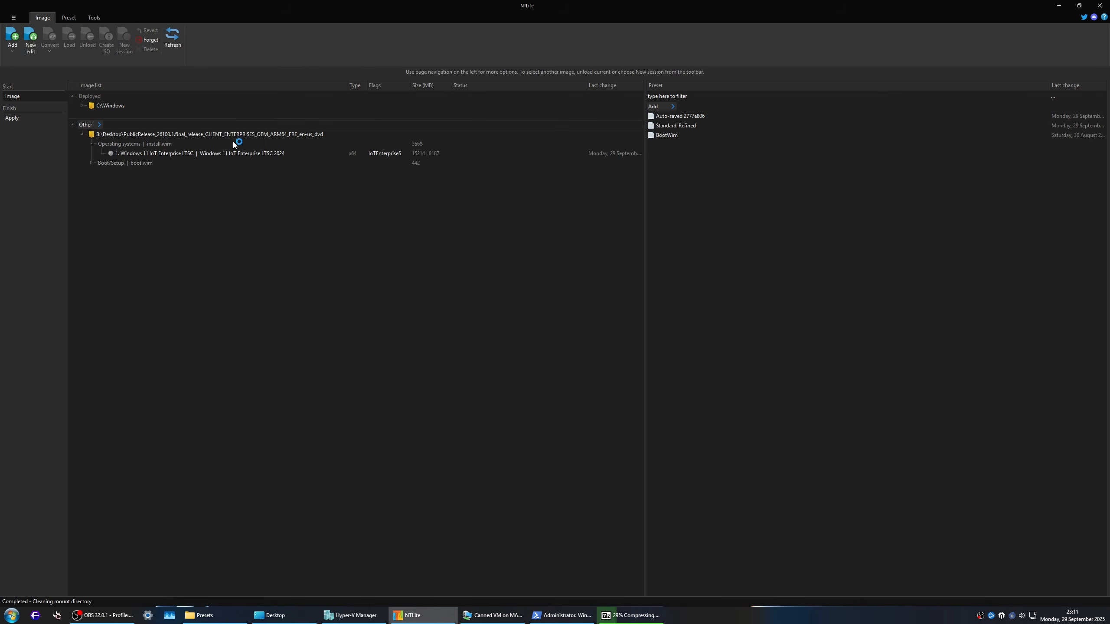
{"action": "right_click", "coordinate": [697, 116]}
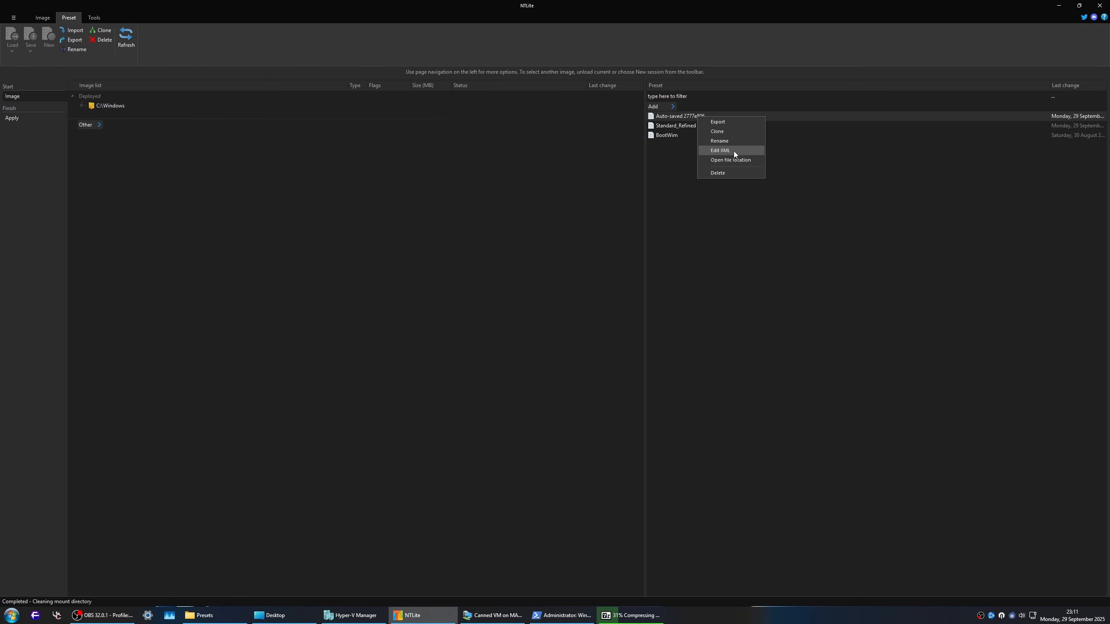
{"action": "left_click", "coordinate": [733, 151]}
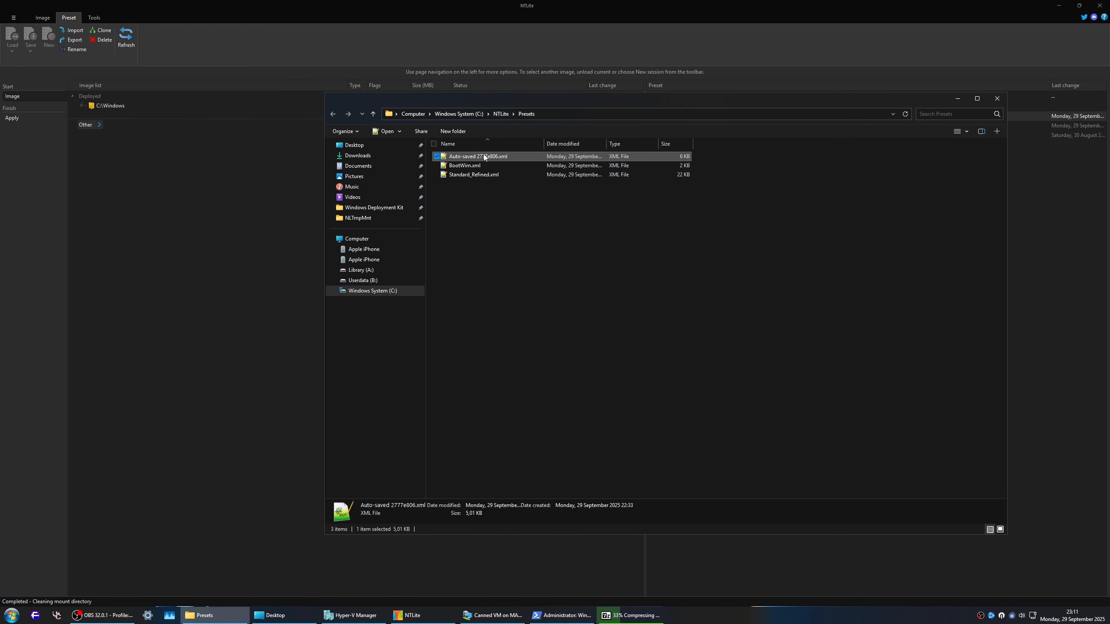
{"action": "scroll", "coordinate": [510, 253], "scroll_direction": "down", "scroll_amount": 20}
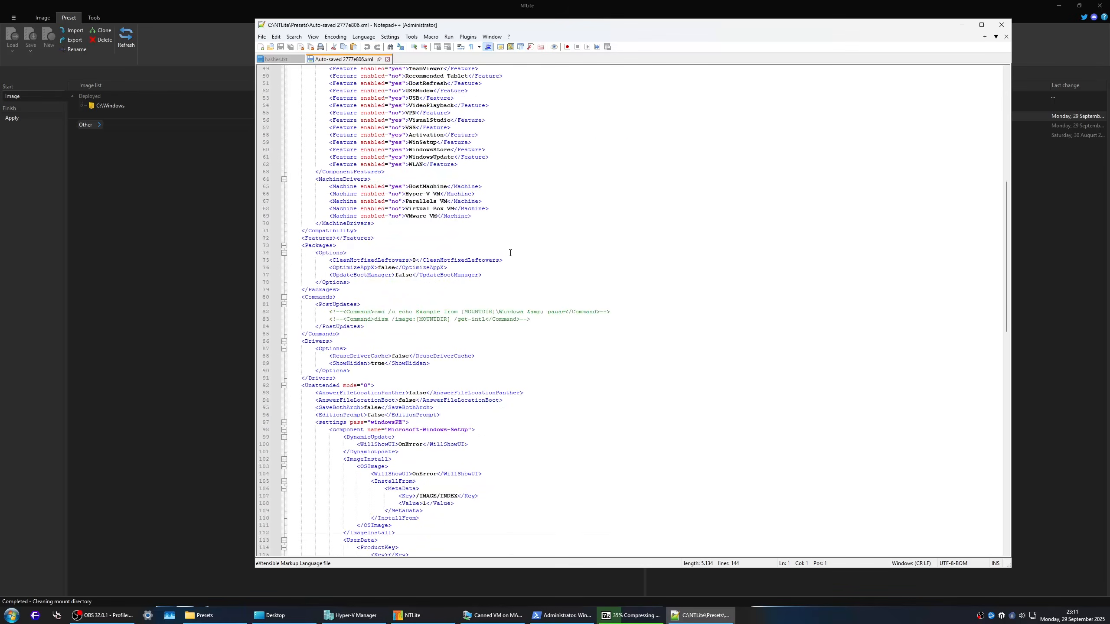
{"action": "scroll", "coordinate": [510, 252], "scroll_direction": "down", "scroll_amount": 16}
{"action": "scroll", "coordinate": [511, 253], "scroll_direction": "up", "scroll_amount": 20}
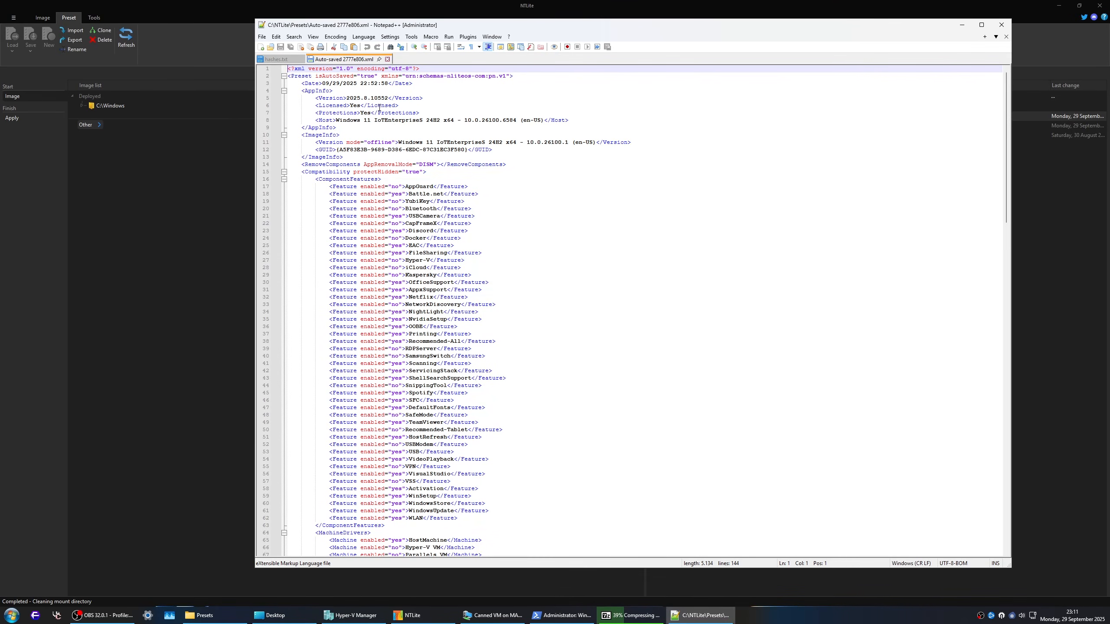
{"action": "scroll", "coordinate": [384, 158], "scroll_direction": "down", "scroll_amount": 20}
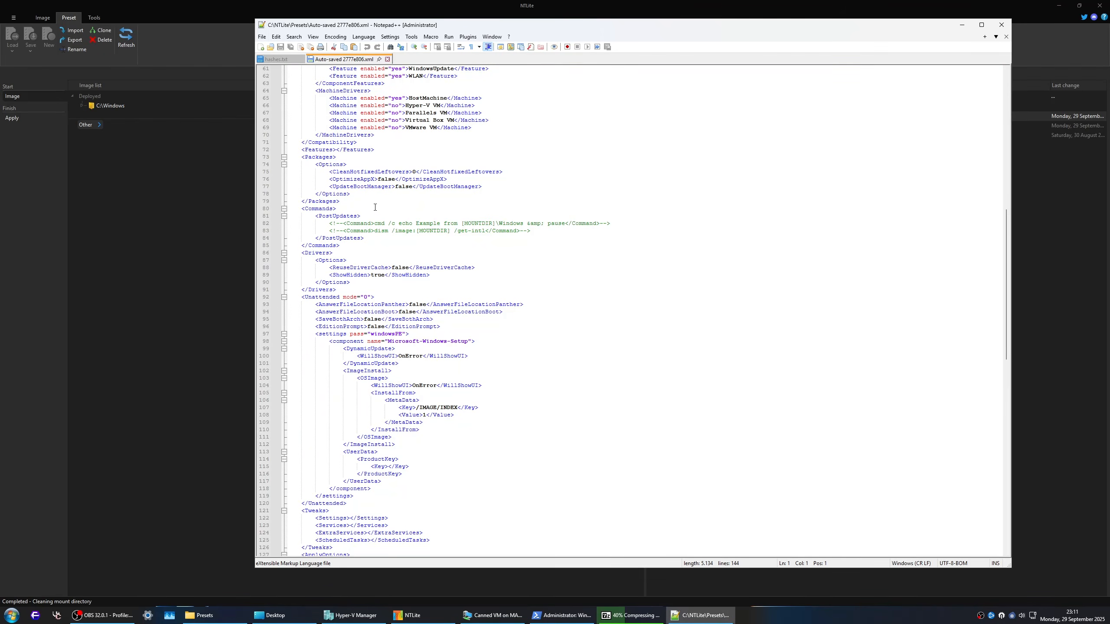
{"action": "scroll", "coordinate": [410, 336], "scroll_direction": "down", "scroll_amount": 7}
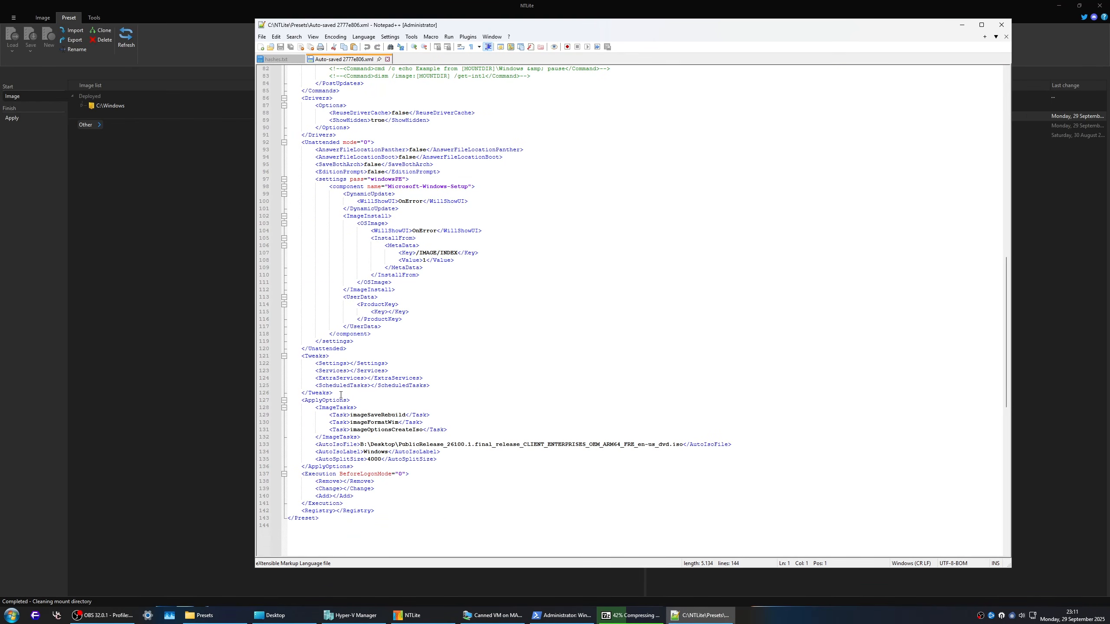
Step: Remove the entire Tweaks and ApplyOptions sections from the Auto-saved 2777e806 preset XML
{"action": "left_click_drag", "start_coordinate": [341, 395], "coordinate": [256, 361]}
{"action": "key", "text": "Delete"}
{"action": "key", "text": "Delete"}
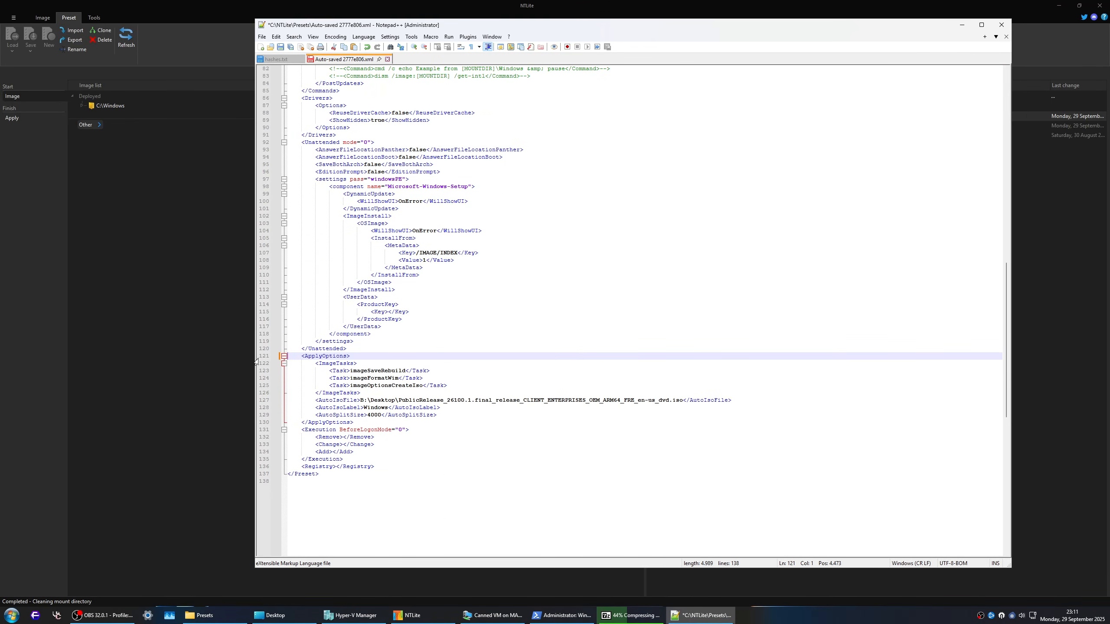
{"action": "left_click_drag", "start_coordinate": [356, 422], "coordinate": [243, 356]}
{"action": "key", "text": "Delete"}
{"action": "key", "text": "Delete"}
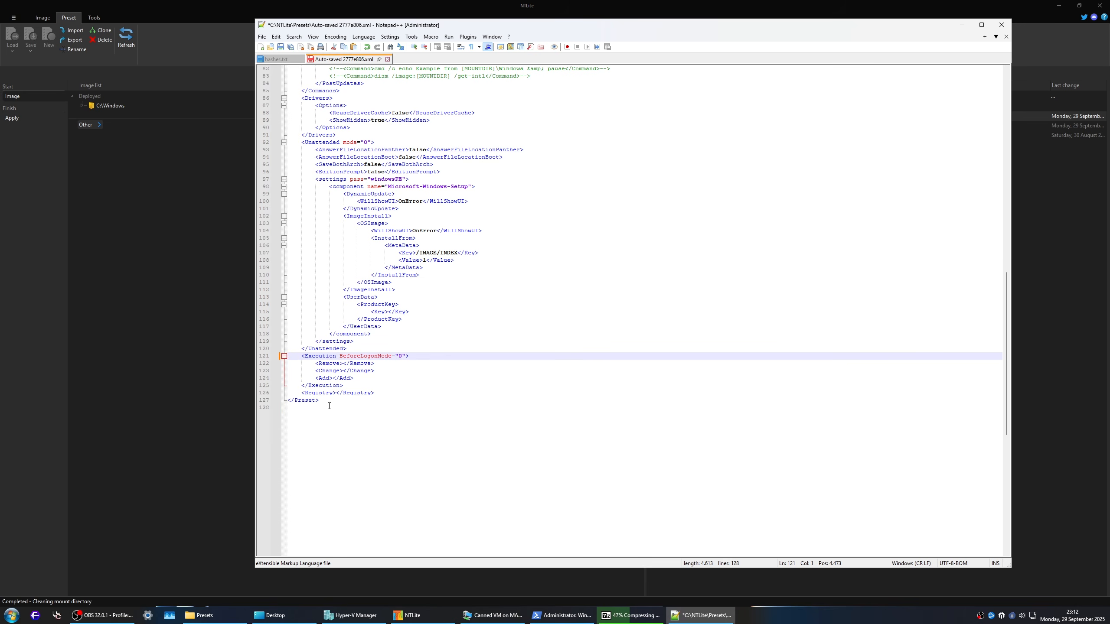
Step: Save the shortened preset XML and check in NTLite whether the preset list still accepts it
{"action": "scroll", "coordinate": [340, 406], "scroll_direction": "up", "scroll_amount": 20}
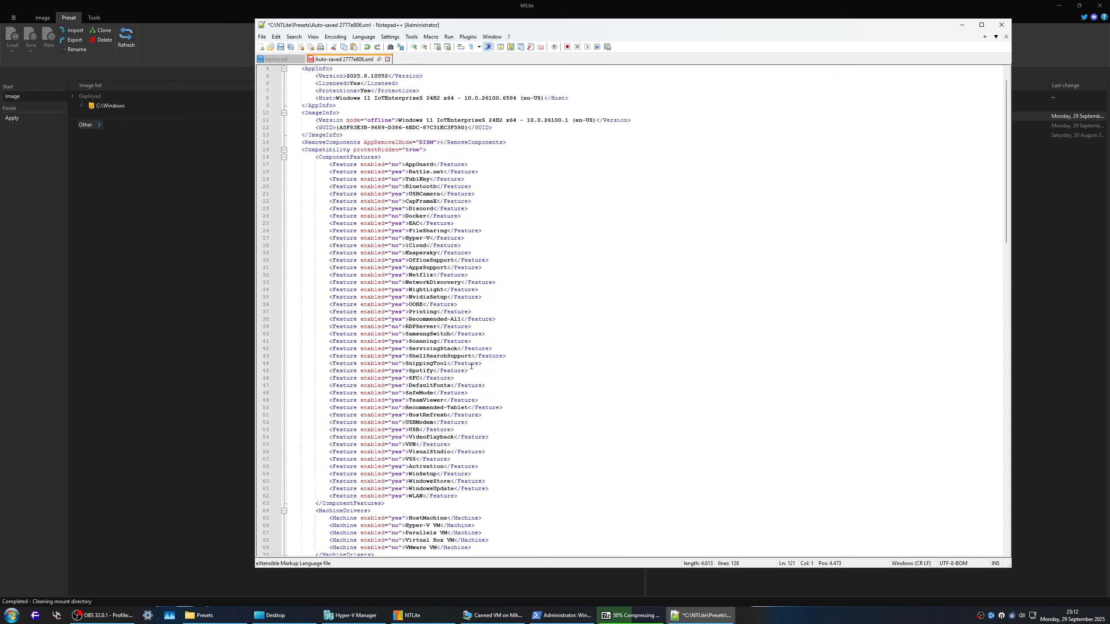
{"action": "scroll", "coordinate": [493, 316], "scroll_direction": "down", "scroll_amount": 10}
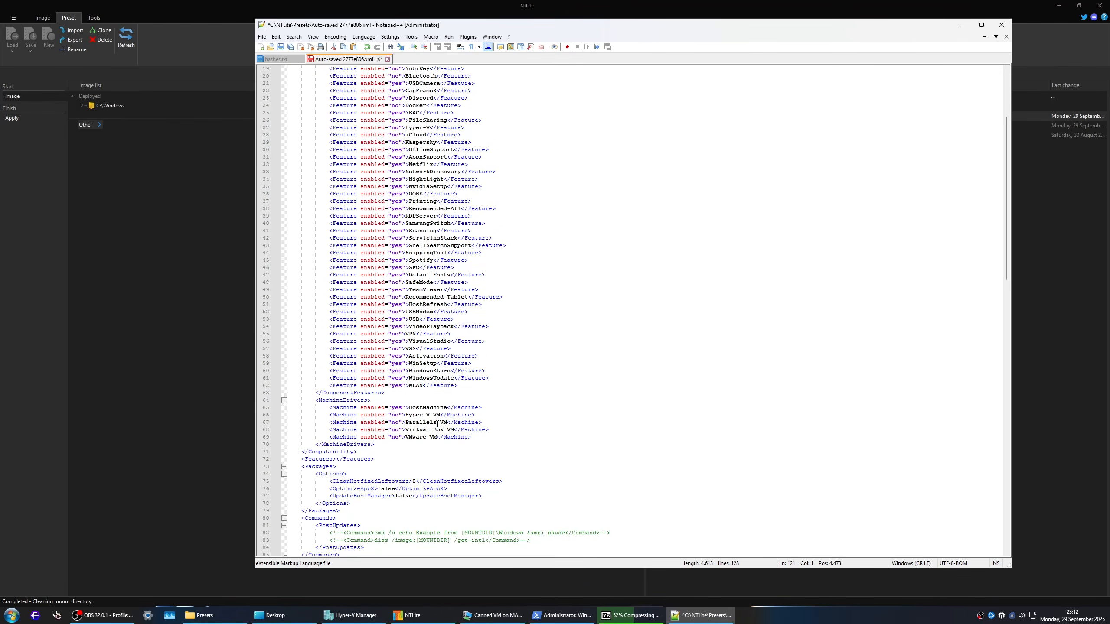
{"action": "key", "text": "ctrl+s"}
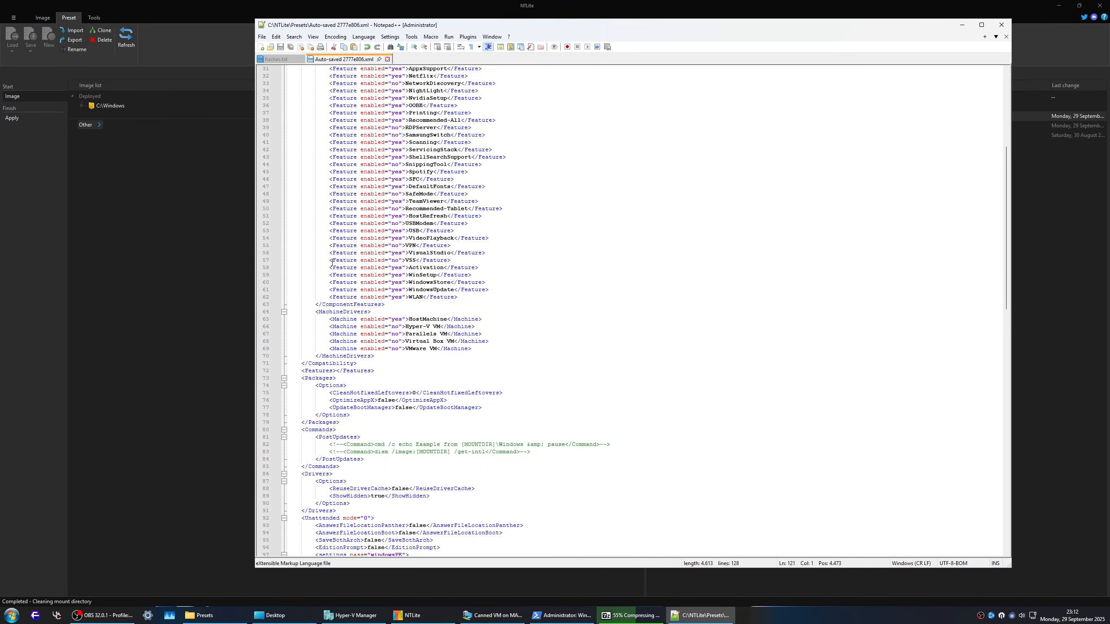
{"action": "key", "text": "alt+Tab"}
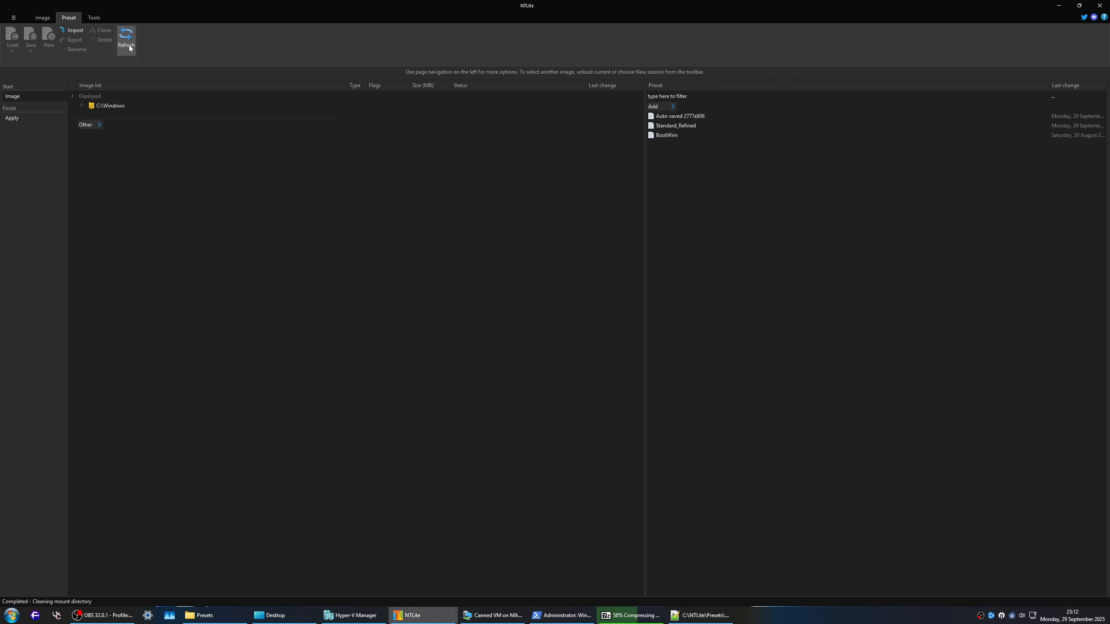
{"action": "left_click", "coordinate": [667, 117]}
{"action": "key", "text": "alt+Tab"}
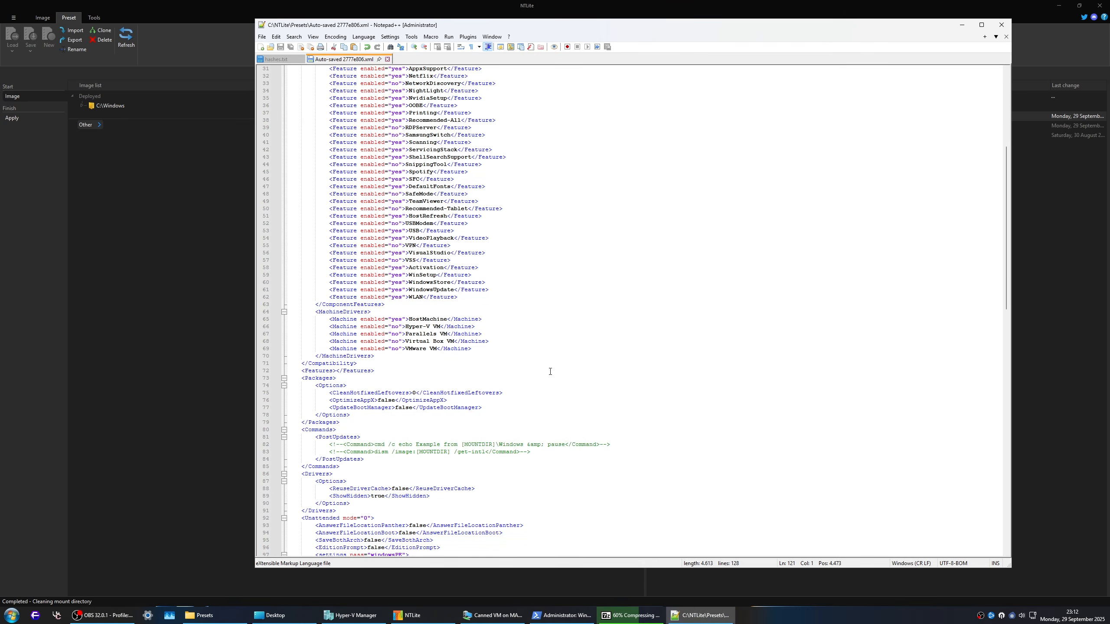
Step: Remove the closing Preset tag from the XML, save it, and refresh NTLite's preset list to check the preset
{"action": "scroll", "coordinate": [479, 430], "scroll_direction": "down", "scroll_amount": 11}
{"action": "scroll", "coordinate": [378, 432], "scroll_direction": "down", "scroll_amount": 7}
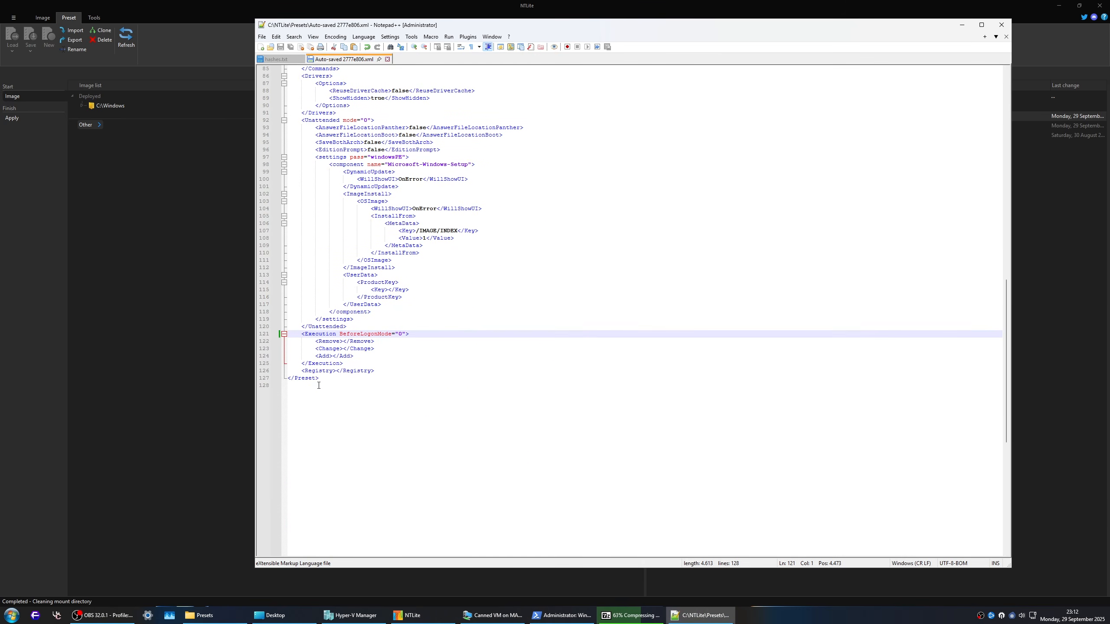
{"action": "left_click_drag", "start_coordinate": [352, 381], "coordinate": [279, 381]}
{"action": "key", "text": "Delete"}
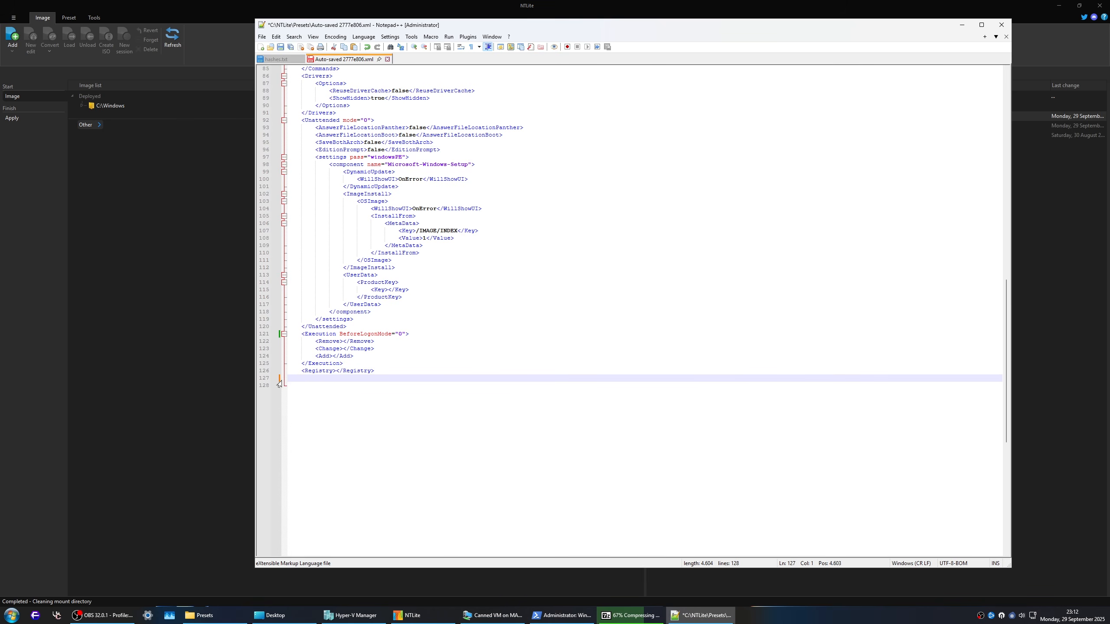
{"action": "key", "text": "ctrl+s"}
{"action": "left_click", "coordinate": [159, 318]}
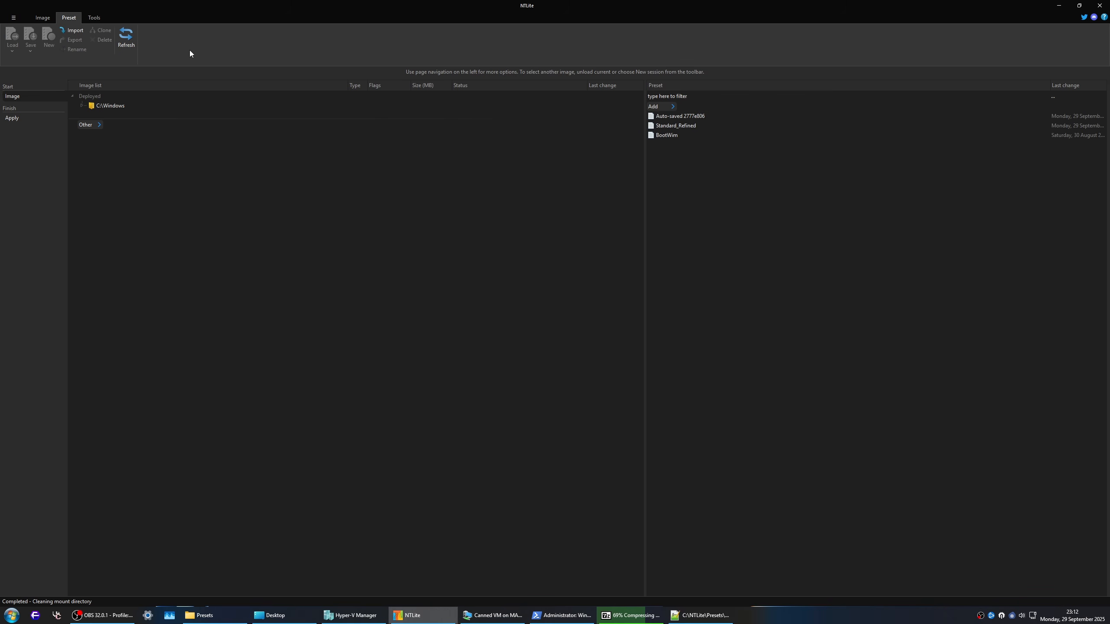
{"action": "left_click", "coordinate": [126, 43]}
{"action": "left_click", "coordinate": [669, 116]}
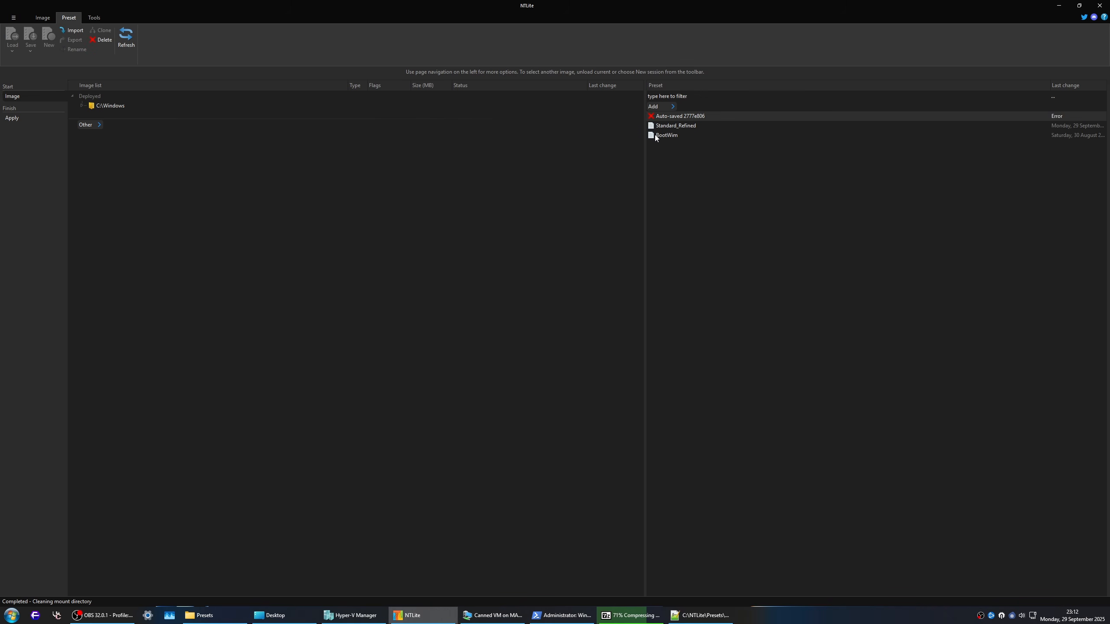
Step: Delete the Auto-saved 2777e806 preset from NTLite's preset list
{"action": "right_click", "coordinate": [680, 120]}
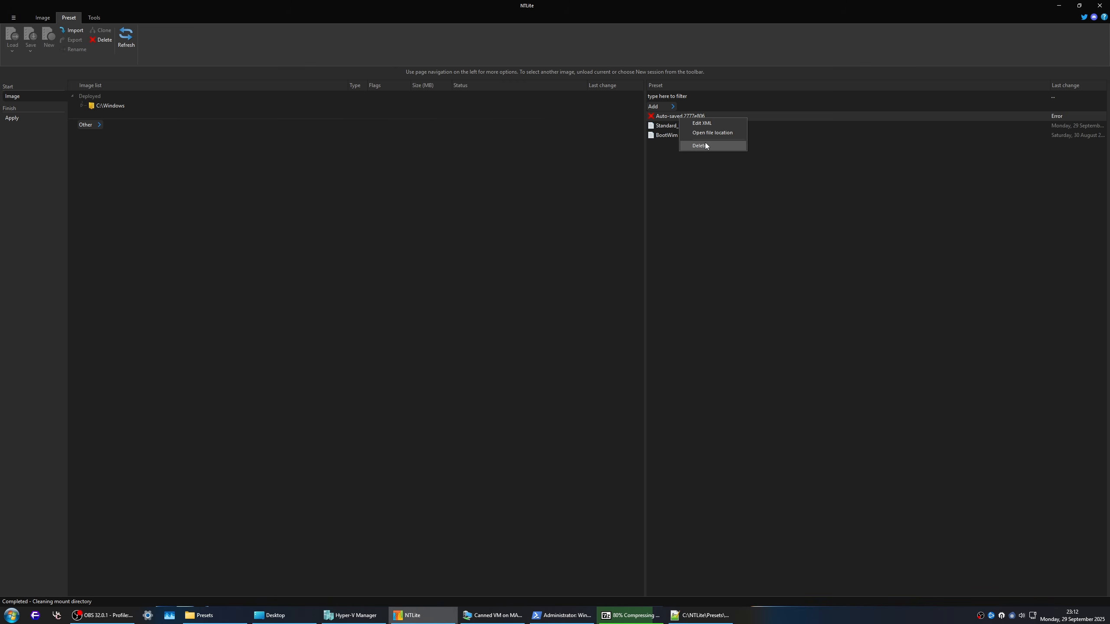
{"action": "left_click", "coordinate": [705, 144]}
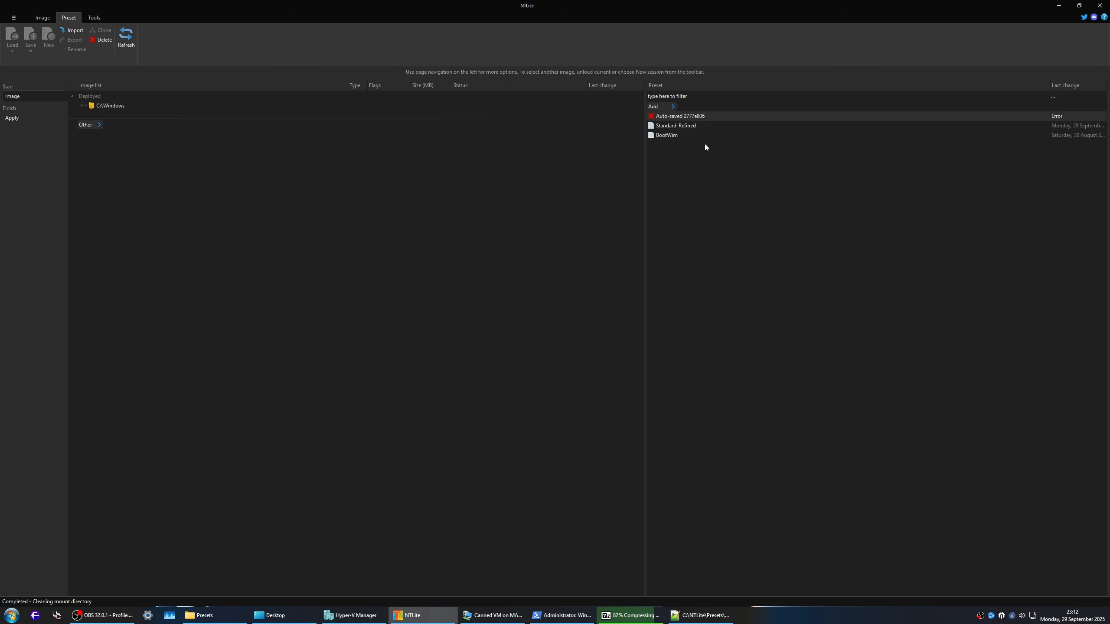
{"action": "left_click", "coordinate": [554, 331]}
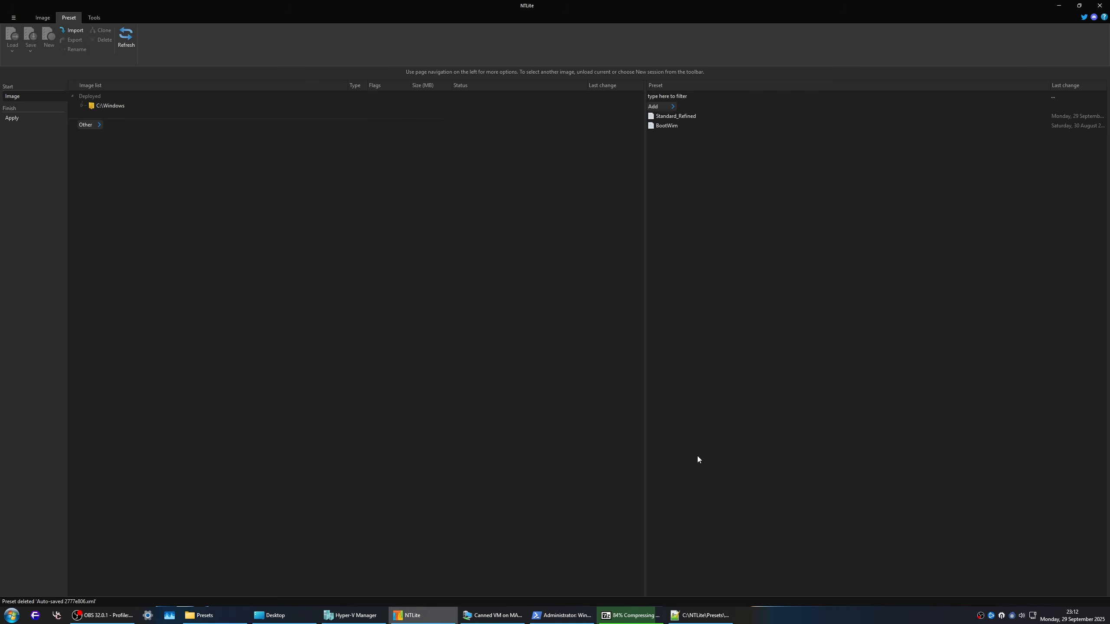
Step: Check the progress of the archive compression and of the Windows Update download in the Canned VM
{"action": "left_click", "coordinate": [631, 615]}
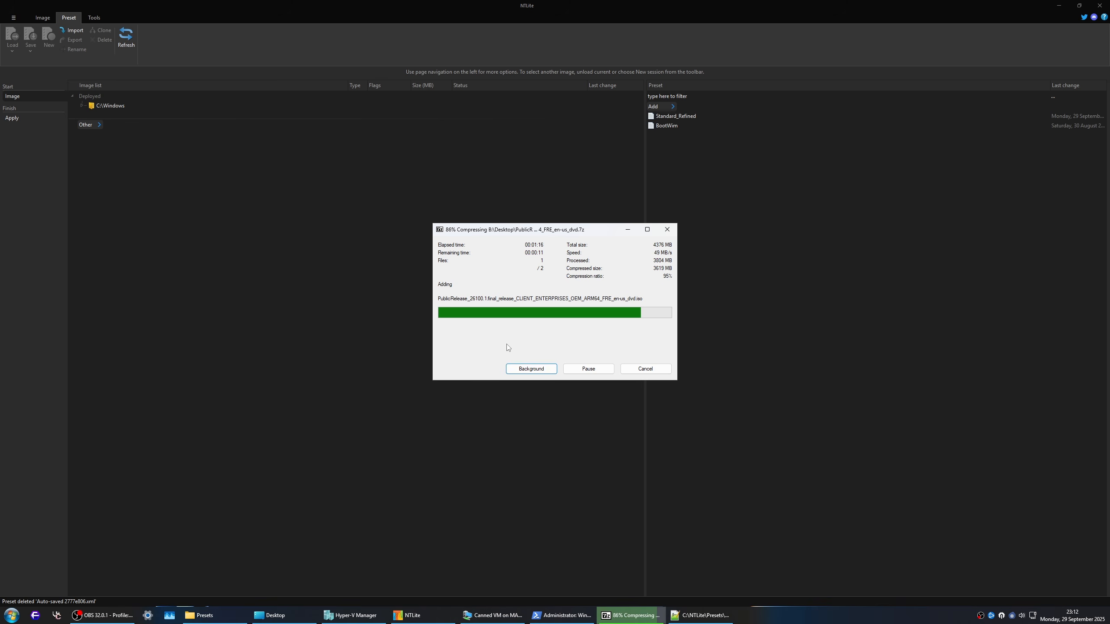
{"action": "left_click", "coordinate": [493, 615]}
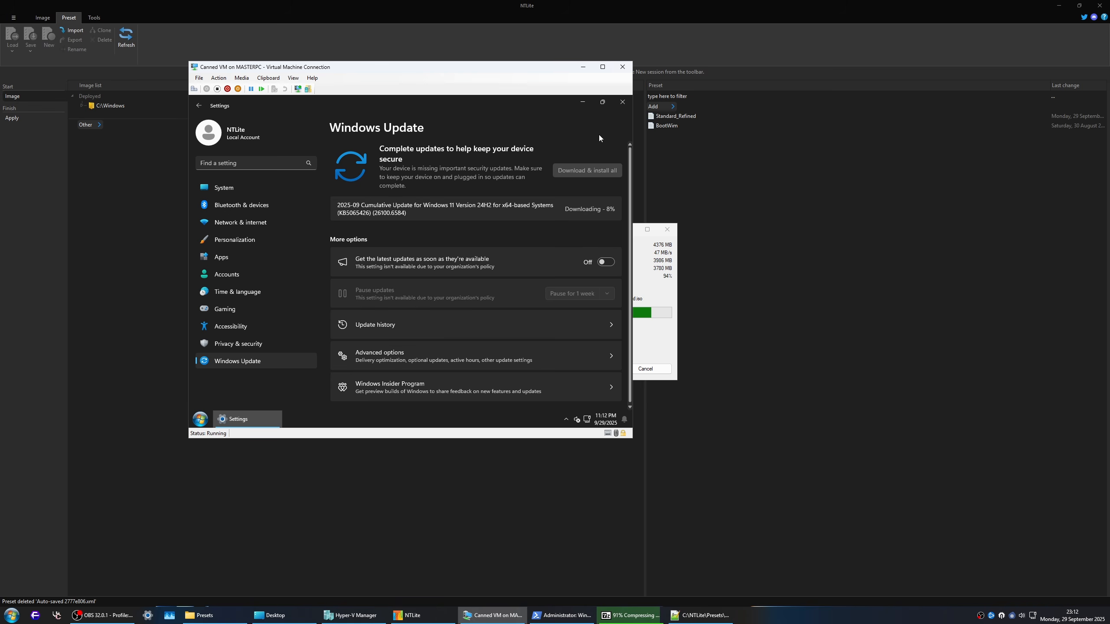
{"action": "left_click", "coordinate": [641, 272]}
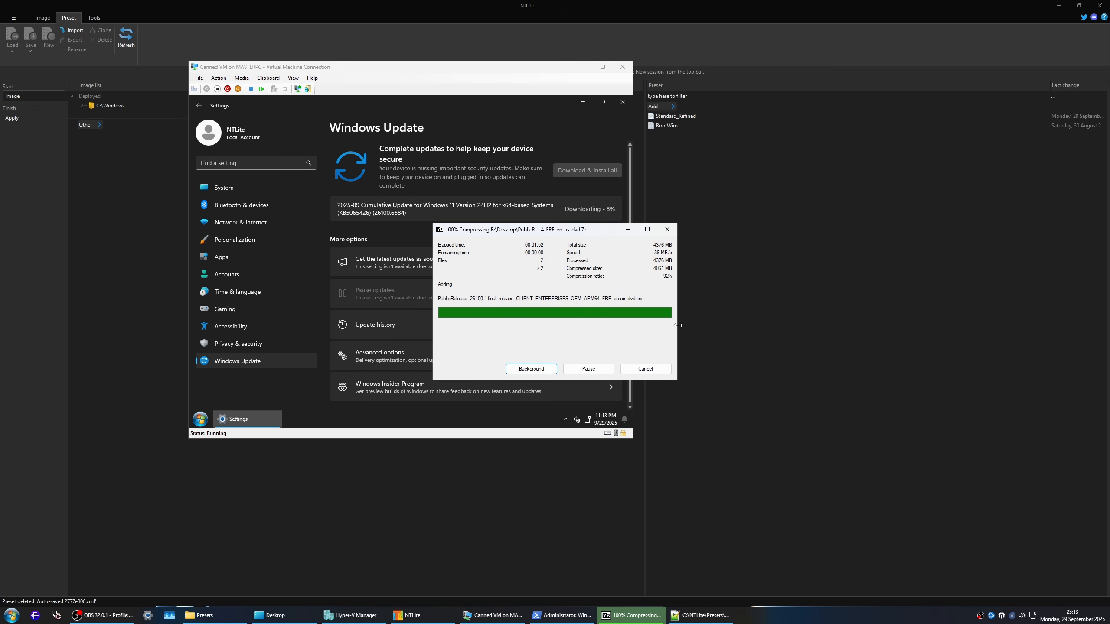
Step: Minimize the virtual machine and NTLite windows, and close the deleted preset's XML and hashes.txt in Notepad++
{"action": "left_click", "coordinate": [583, 66]}
{"action": "left_click", "coordinate": [1058, 5]}
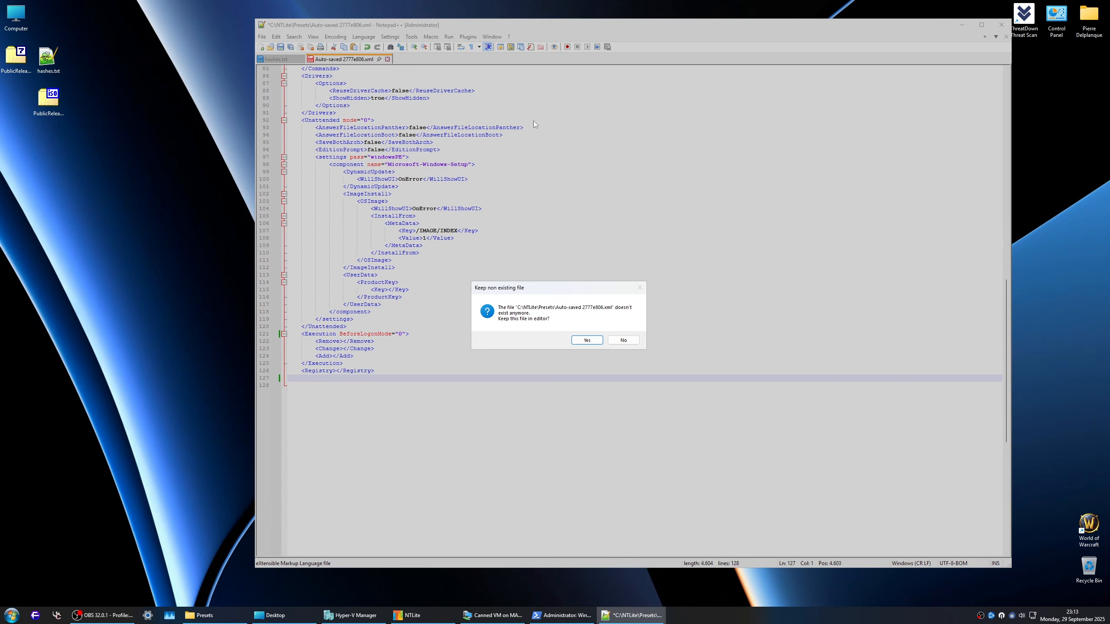
{"action": "left_click", "coordinate": [624, 340]}
{"action": "left_click", "coordinate": [301, 60]}
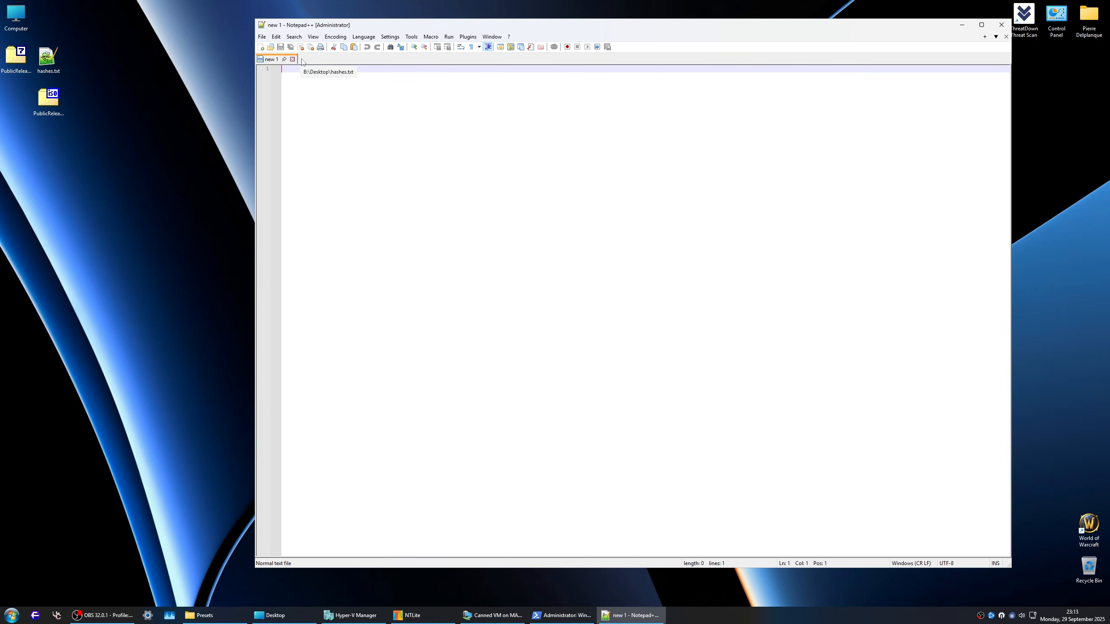
Step: Clear the open windows off the desktop and rename the ISO to PublicRelease_26100.1.final_release_CLIENT_ENTERPRISES_OEM_AMD64_FRE_en-us_dvd.iso
{"action": "left_click", "coordinate": [1001, 24]}
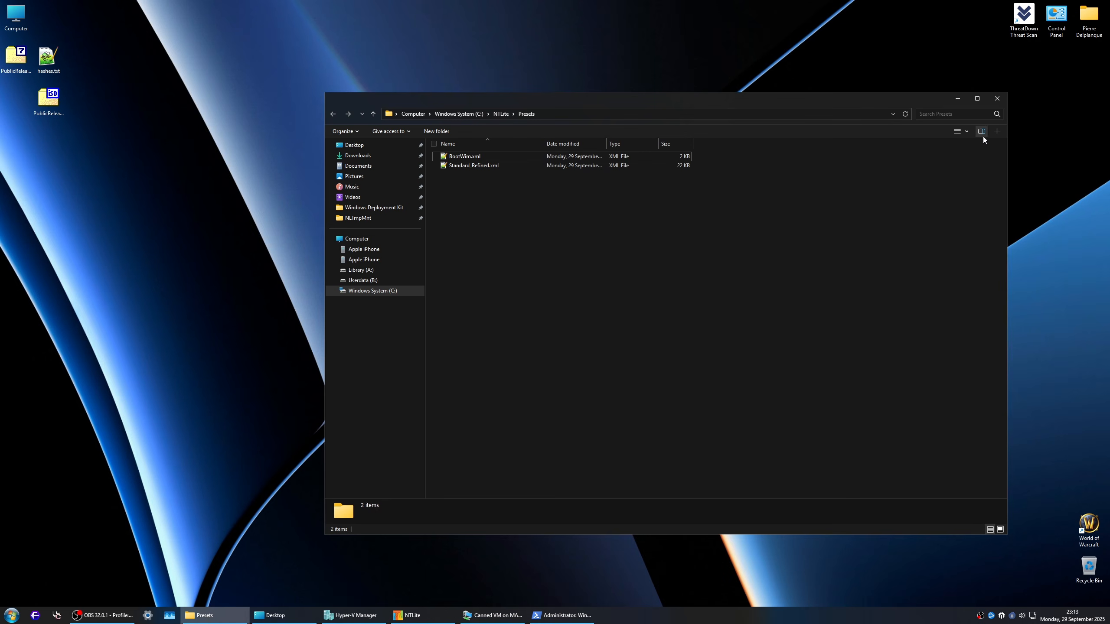
{"action": "left_click", "coordinate": [957, 99]}
{"action": "left_click", "coordinate": [52, 114]}
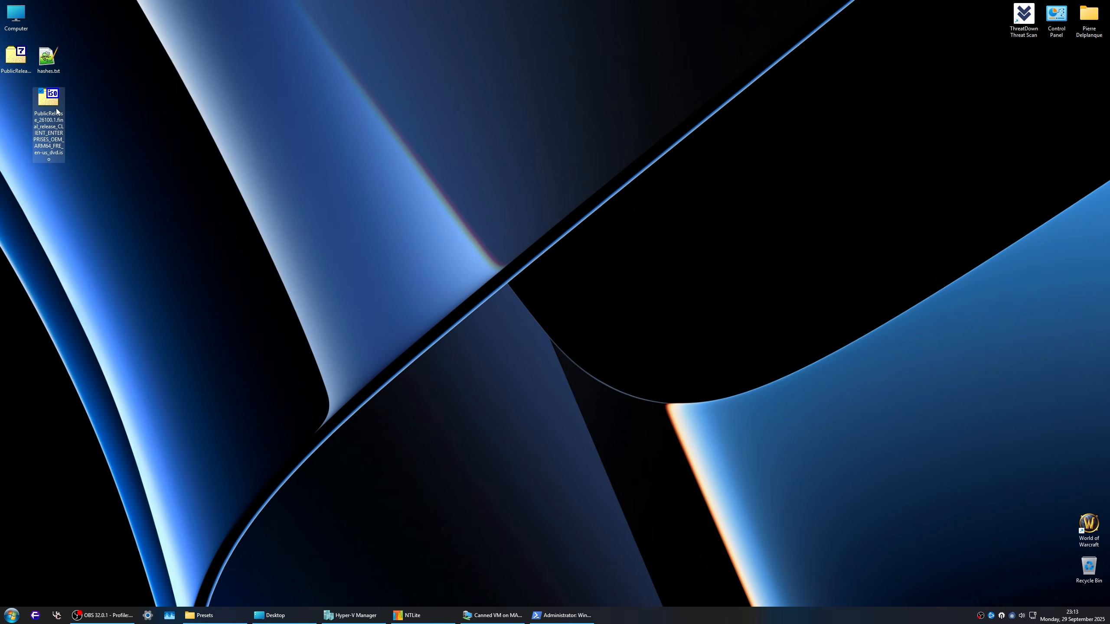
{"action": "left_click", "coordinate": [49, 152]}
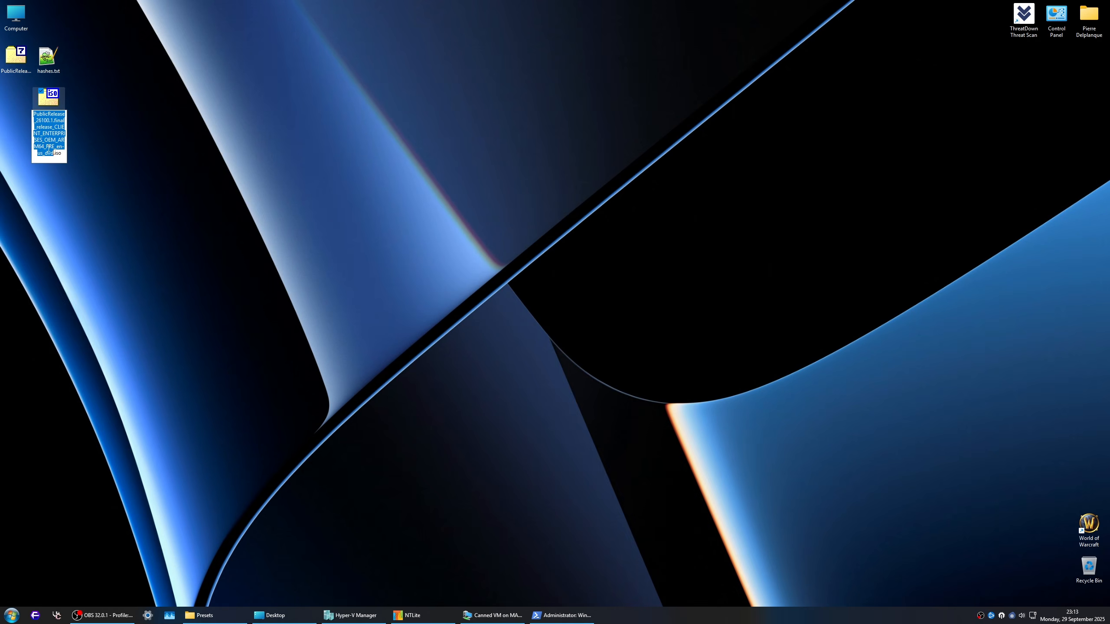
{"action": "left_click", "coordinate": [58, 140]}
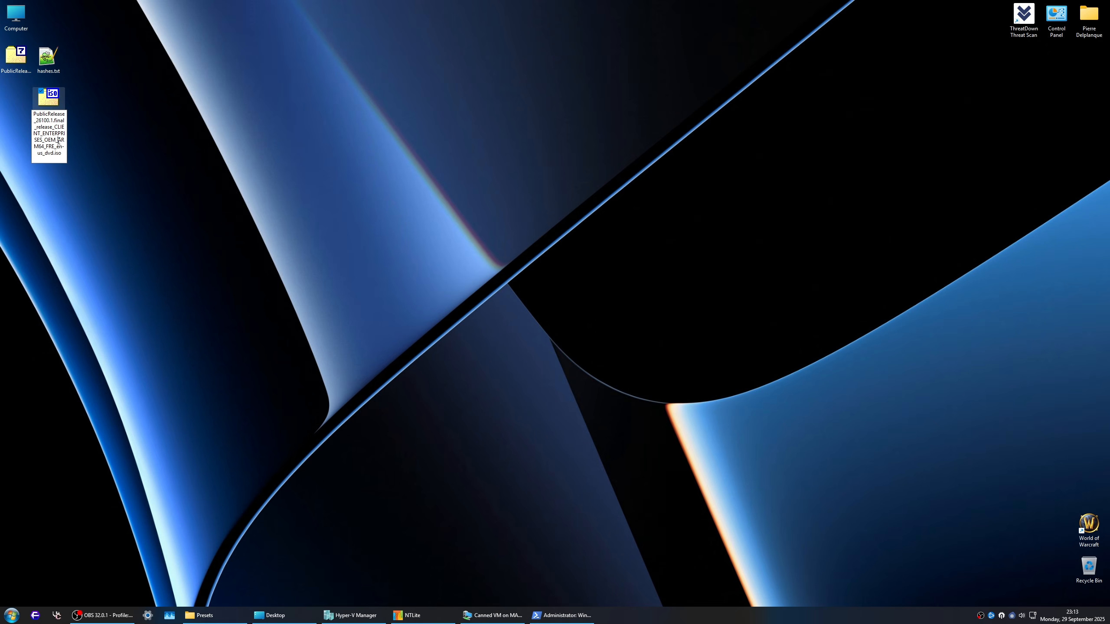
{"action": "left_click_drag", "start_coordinate": [58, 140], "coordinate": [44, 148]}
{"action": "type", "text": "AMD"}
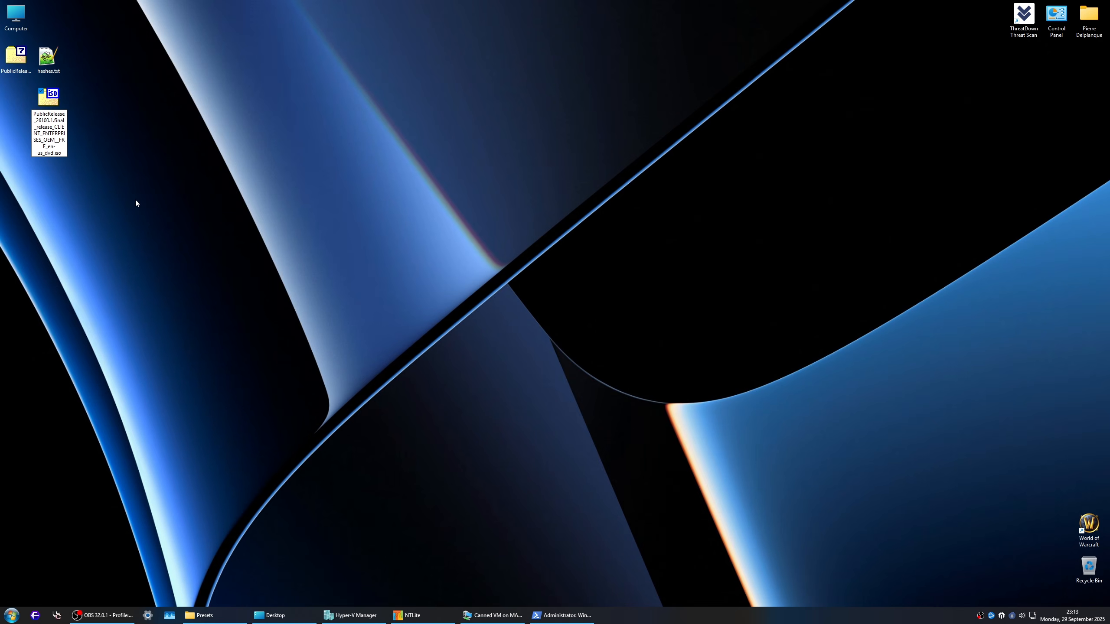
{"action": "type", "text": "64"}
{"action": "key", "text": "Return"}
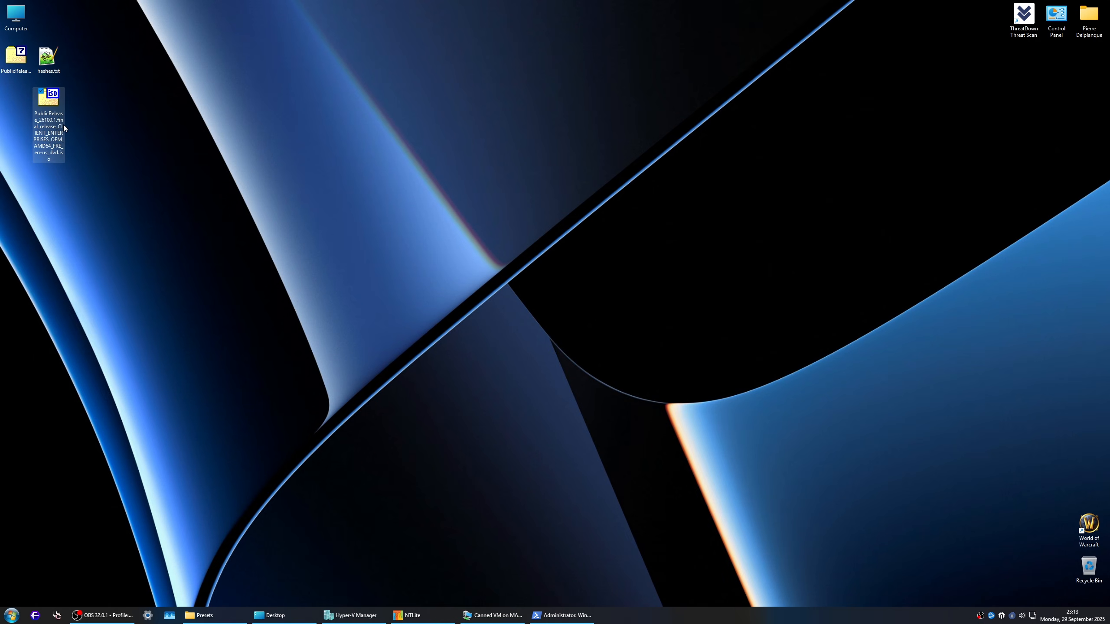
Step: Copy the ISO's base name and rename the 7z archive on the desktop to match it
{"action": "key", "text": "F2"}
{"action": "key", "text": "ctrl+c"}
{"action": "left_click", "coordinate": [13, 69]}
{"action": "key", "text": "F2"}
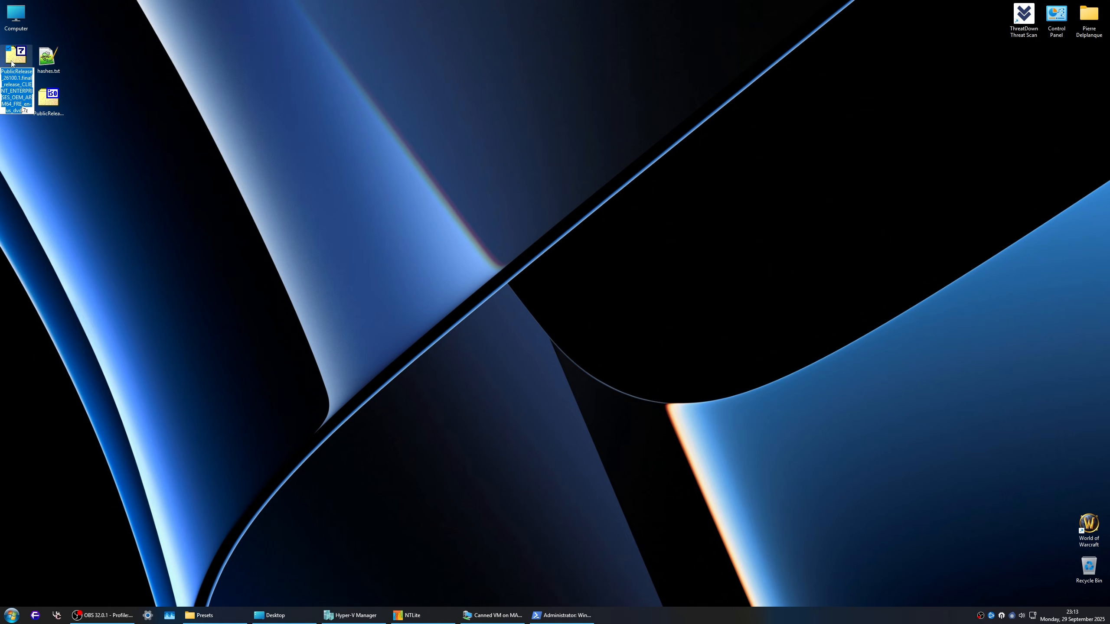
{"action": "key", "text": "ctrl+v"}
{"action": "key", "text": "Return"}
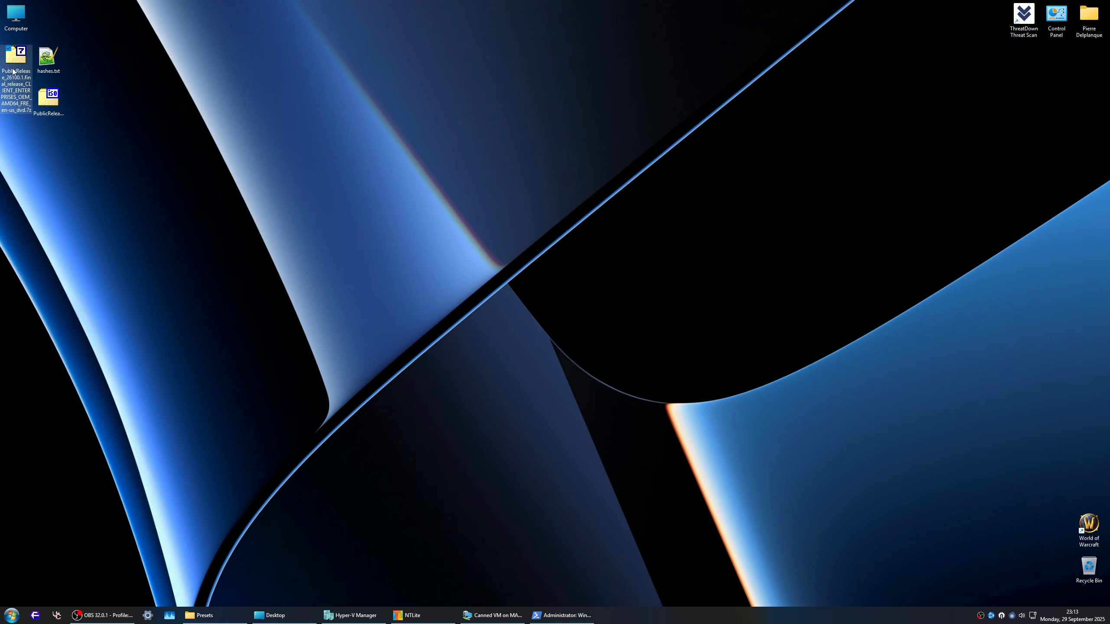
Step: Place the 7z archive below the ISO and compare the file sizes of both in their properties
{"action": "left_click_drag", "start_coordinate": [8, 67], "coordinate": [49, 142]}
{"action": "right_click", "coordinate": [48, 142]}
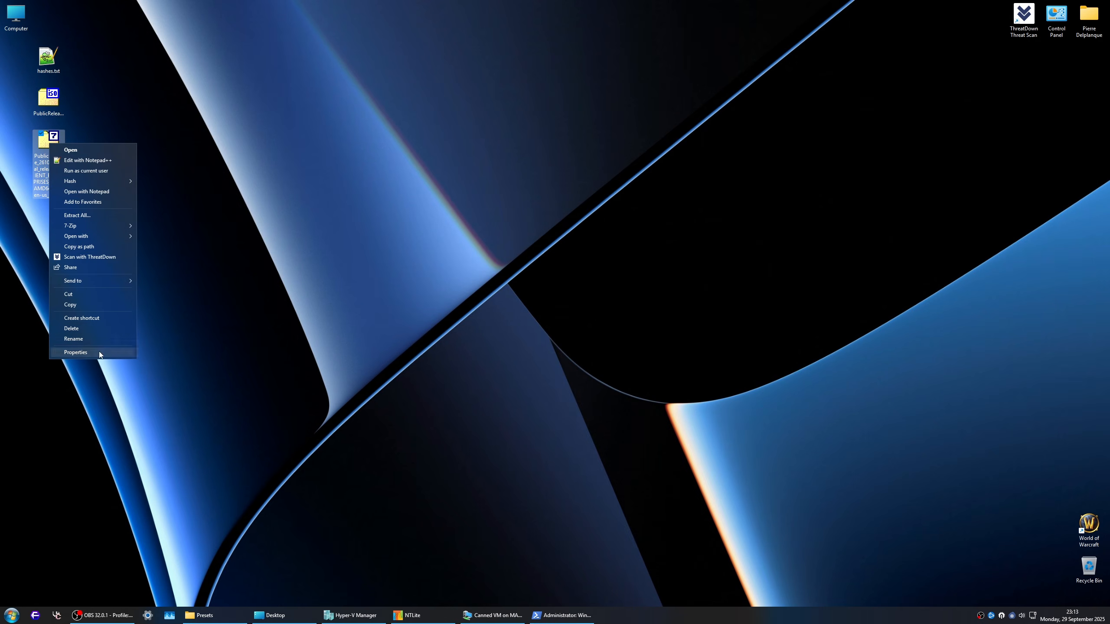
{"action": "left_click", "coordinate": [98, 352]}
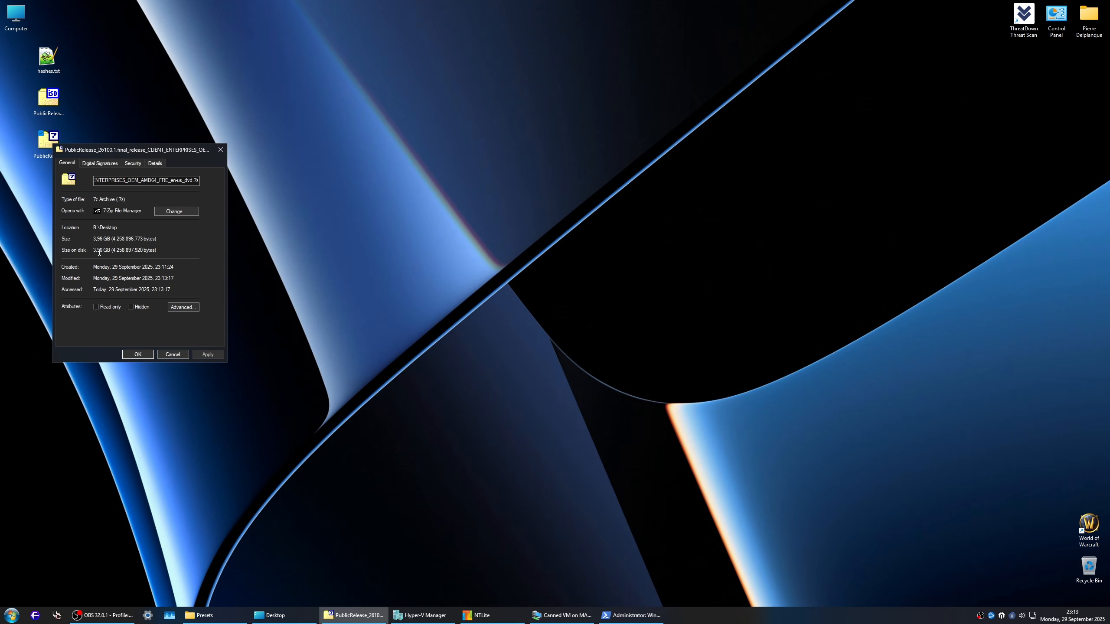
{"action": "left_click", "coordinate": [174, 355]}
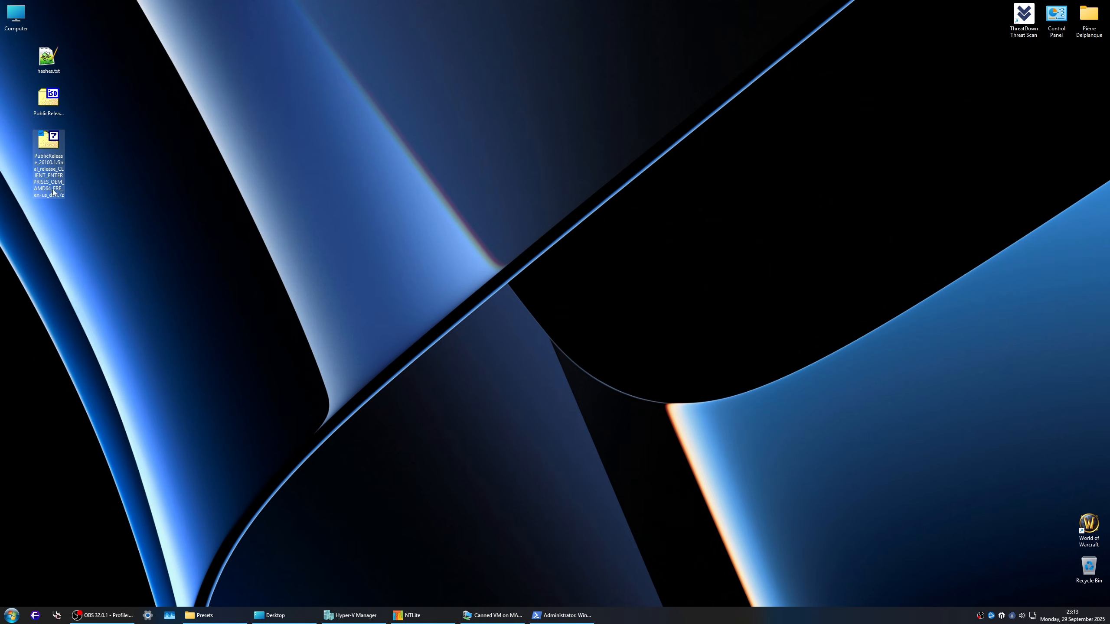
{"action": "right_click", "coordinate": [55, 94]}
{"action": "left_click", "coordinate": [101, 293]}
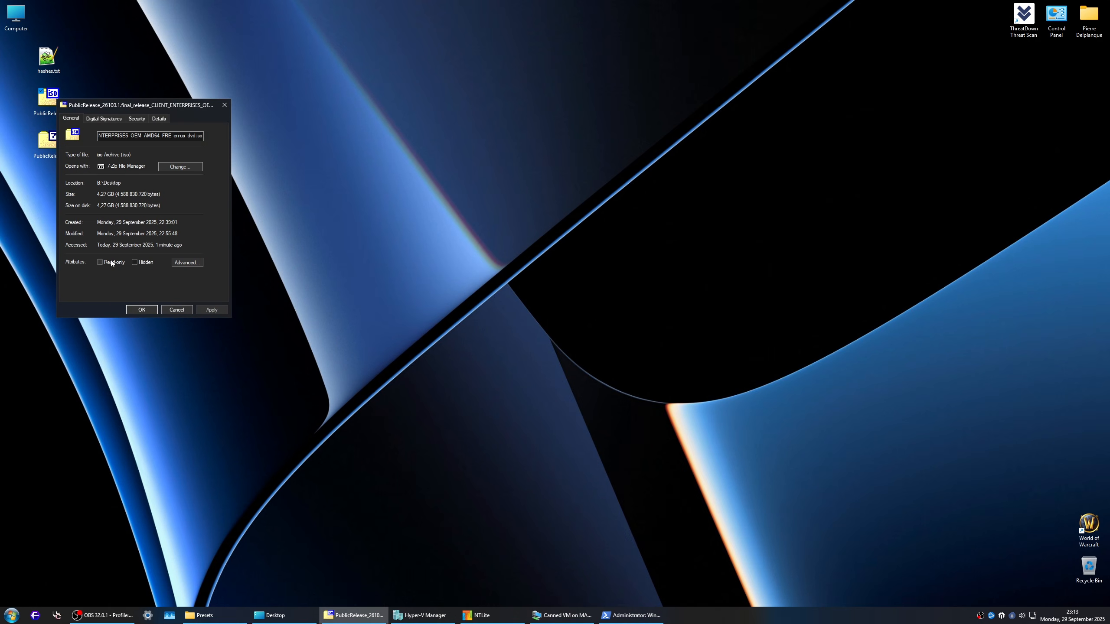
{"action": "left_click", "coordinate": [175, 311]}
Step: Move hashes.txt, the ISO and the 7z archive together toward the middle of the desktop
{"action": "left_click_drag", "start_coordinate": [110, 95], "coordinate": [49, 166]}
{"action": "left_click_drag", "start_coordinate": [100, 37], "coordinate": [37, 174]}
{"action": "left_click_drag", "start_coordinate": [59, 140], "coordinate": [318, 225]}
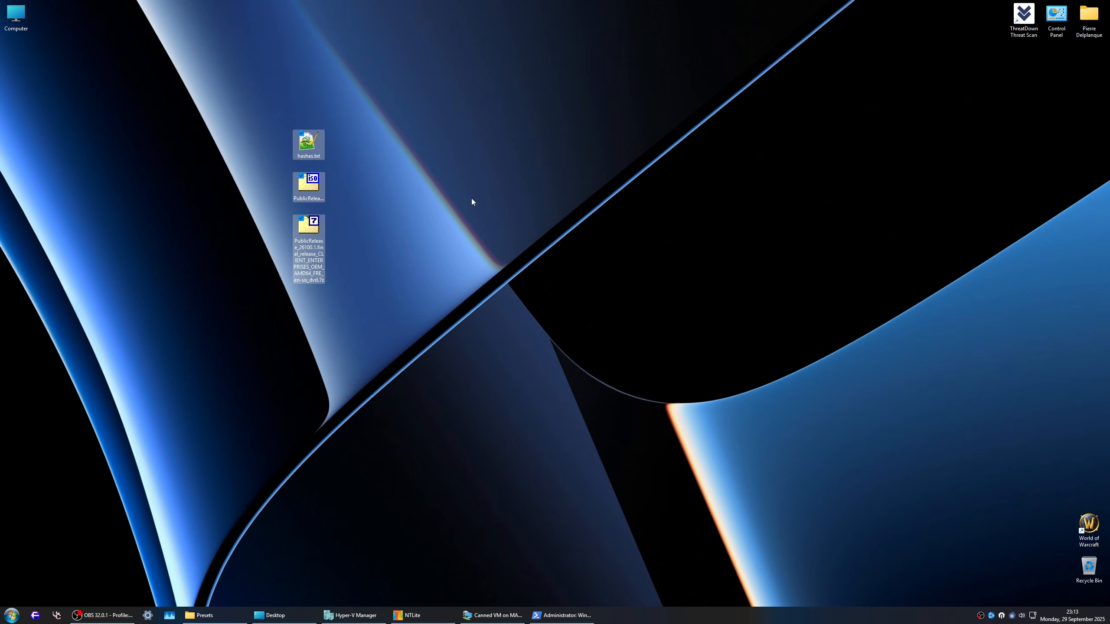
Step: Open Computer and permanently delete hashes.txt from the desktop
{"action": "double_click", "coordinate": [17, 17]}
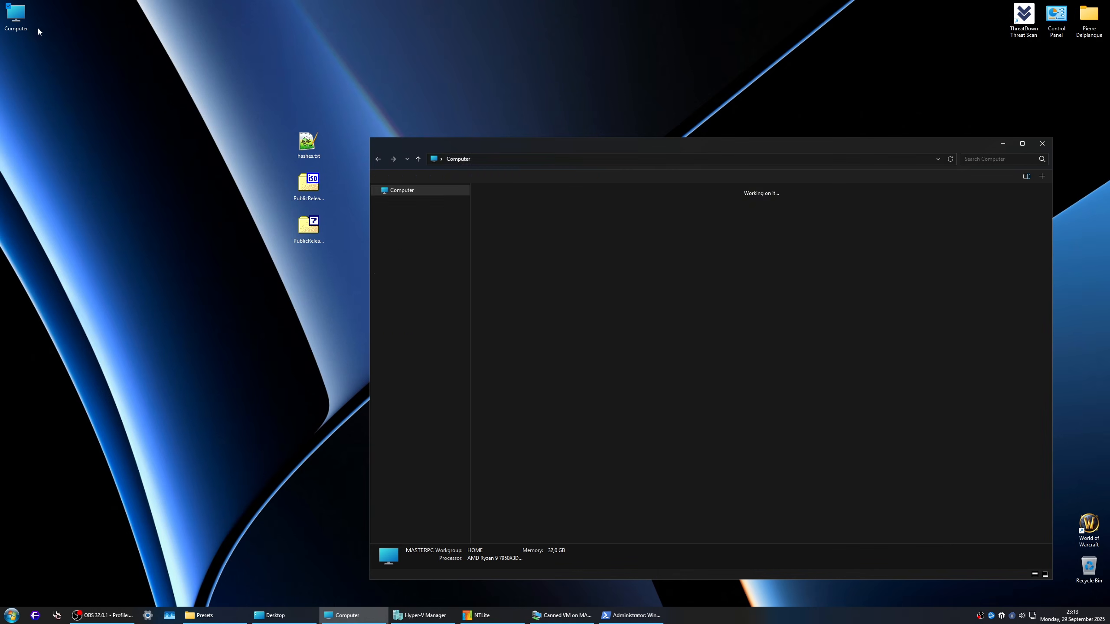
{"action": "key", "text": "Delete"}
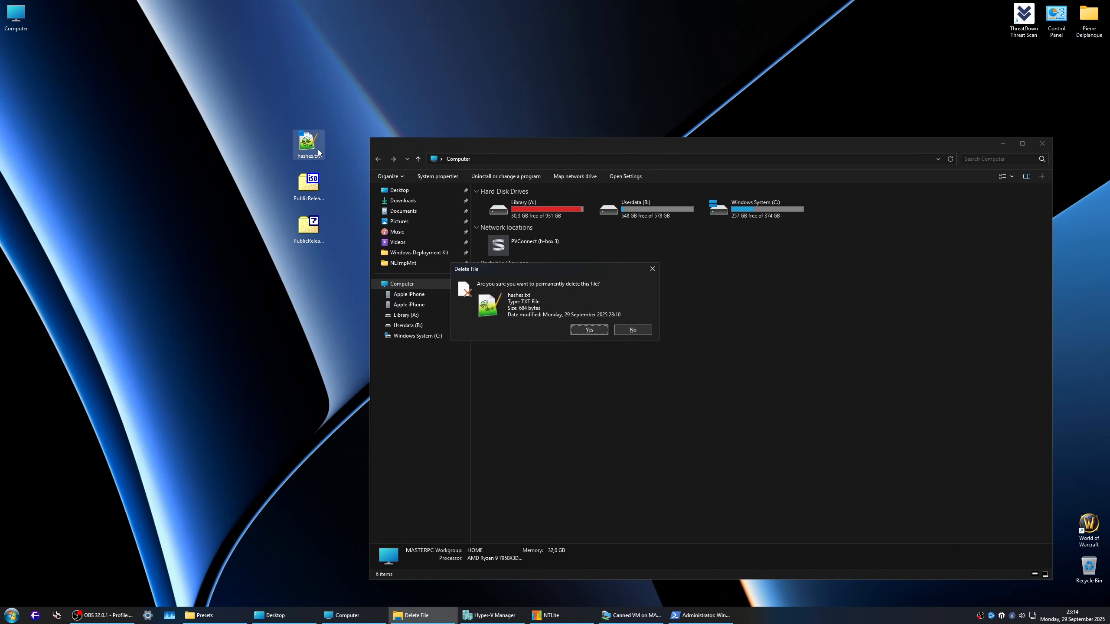
{"action": "key", "text": "Return"}
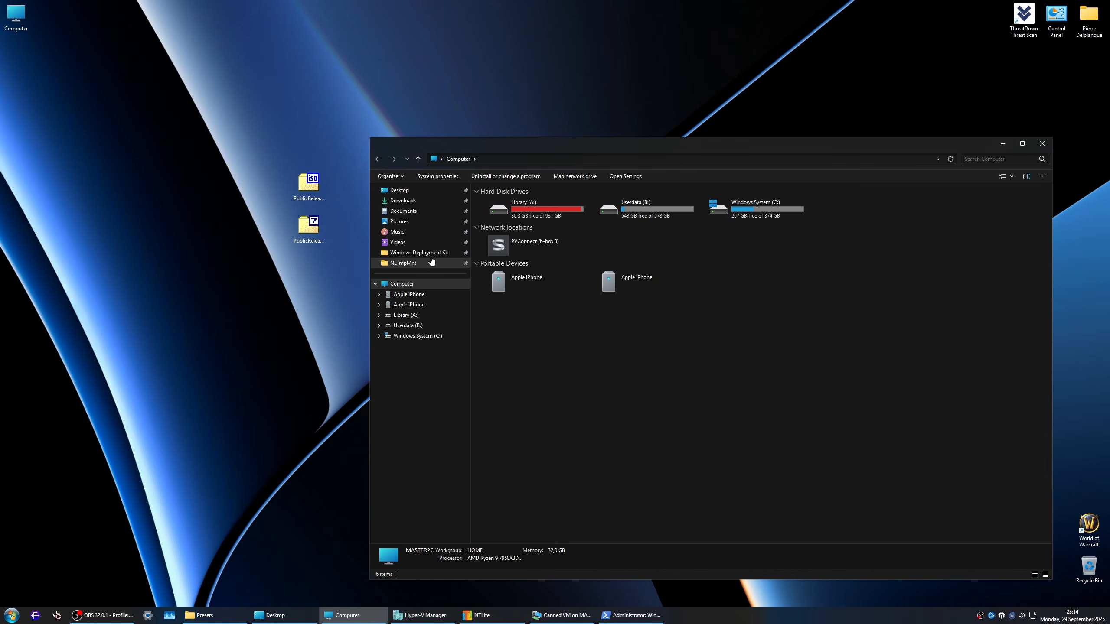
Step: Open the Windows 11 24H2 IoTEnterpriseS folder under Windows Ressources, ISO, Prepared on the Library (A:) drive
{"action": "double_click", "coordinate": [553, 212]}
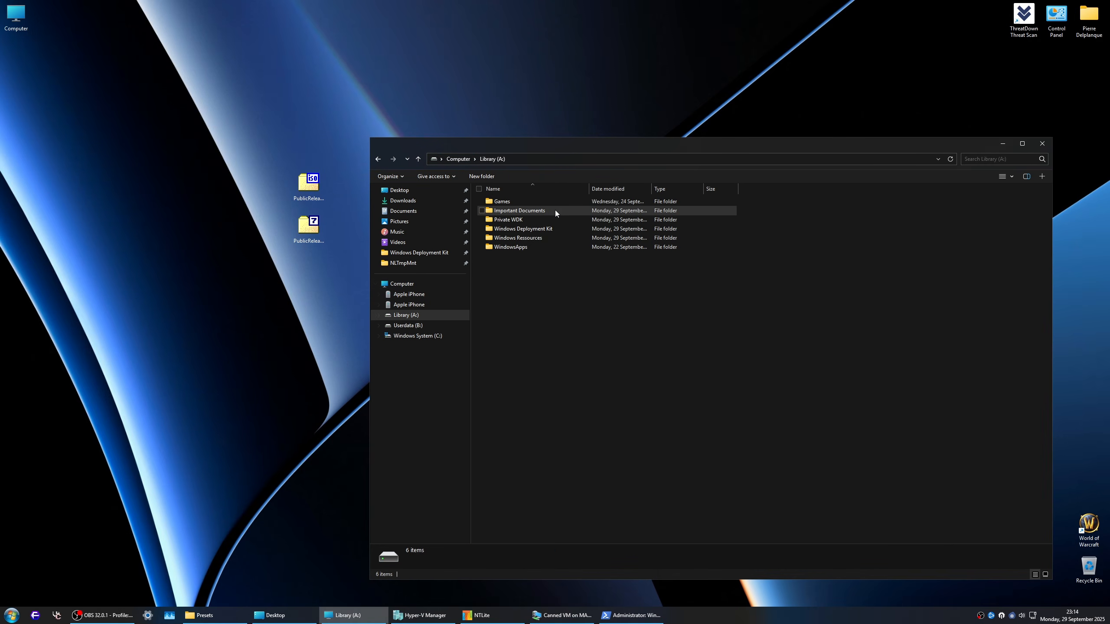
{"action": "double_click", "coordinate": [535, 238]}
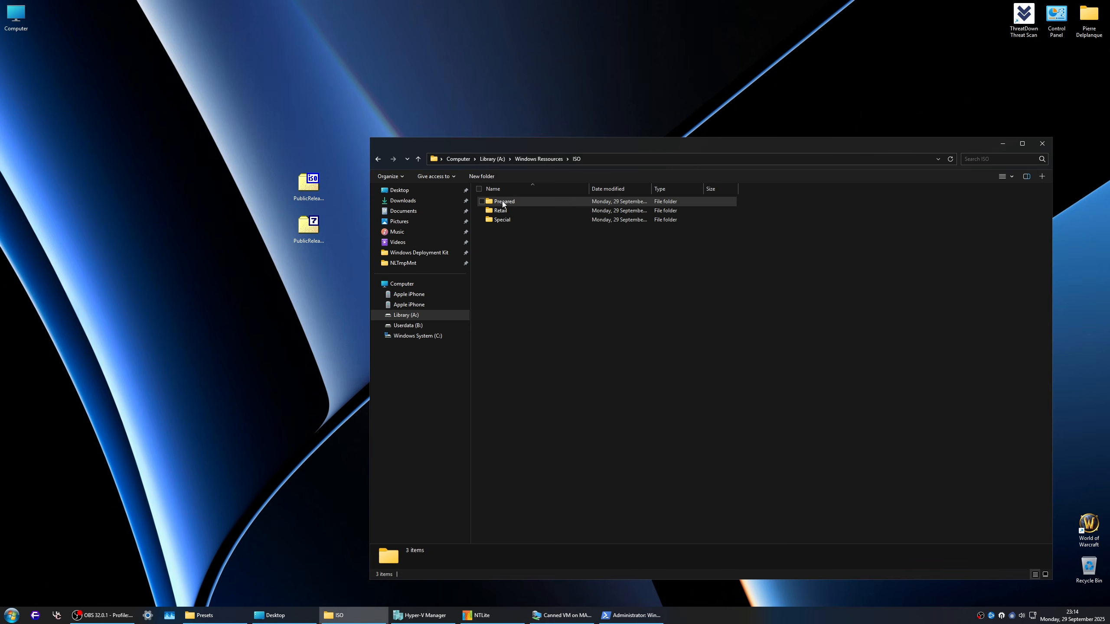
{"action": "double_click", "coordinate": [507, 202]}
{"action": "double_click", "coordinate": [512, 203]}
{"action": "left_click", "coordinate": [524, 211]}
{"action": "double_click", "coordinate": [524, 212]}
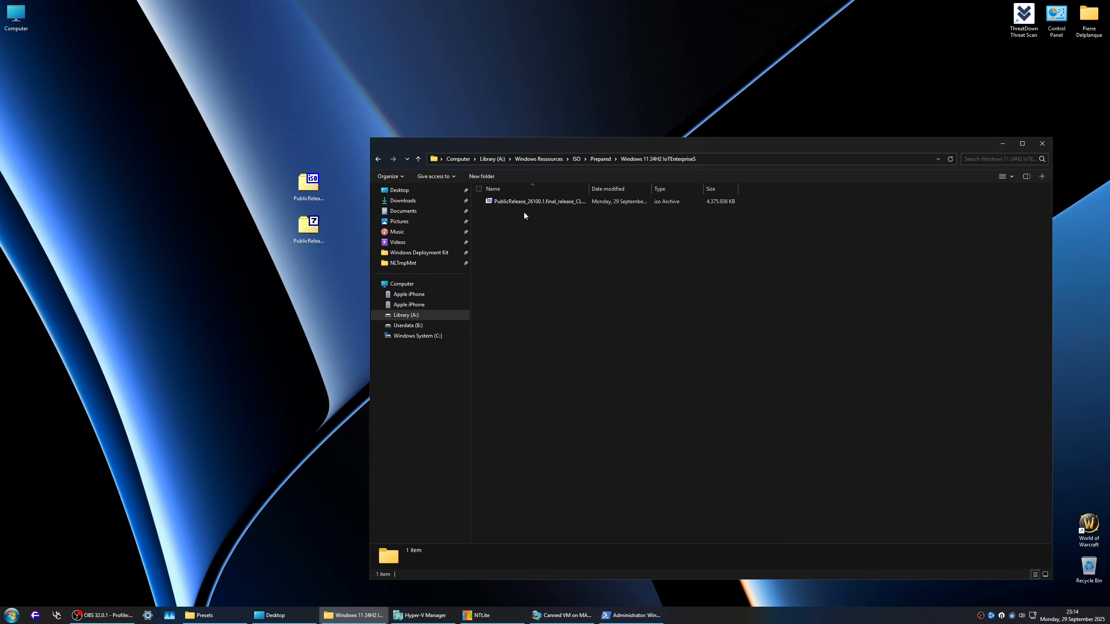
Step: Widen the Name column to read the full file name and permanently delete the old x64FRE ISO
{"action": "left_click_drag", "start_coordinate": [588, 191], "coordinate": [778, 196]}
{"action": "left_click", "coordinate": [659, 202]}
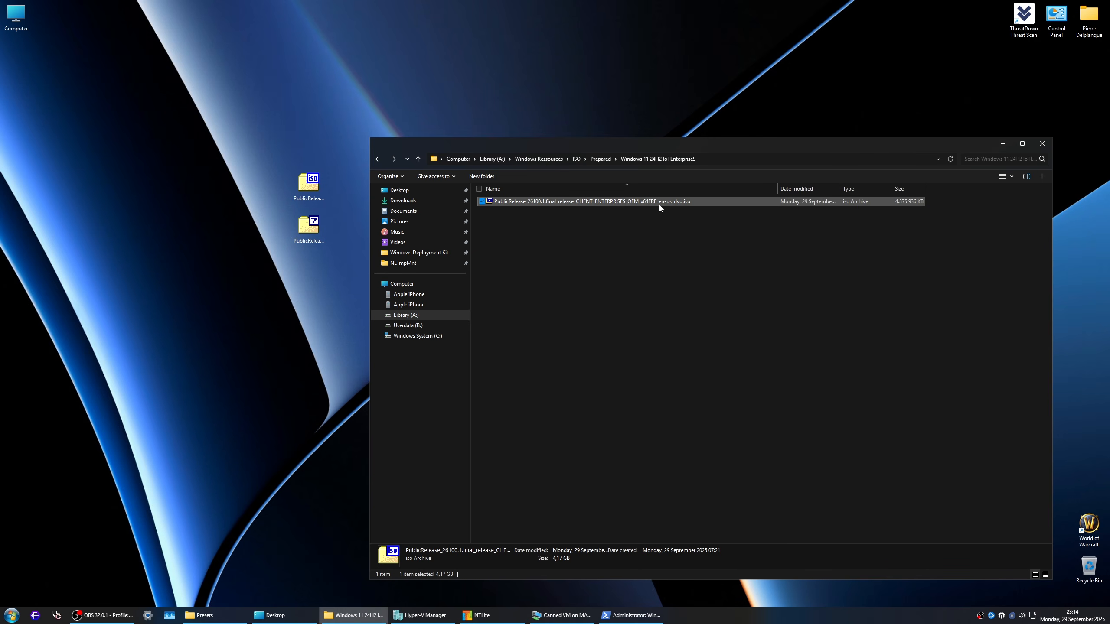
{"action": "key", "text": "Delete"}
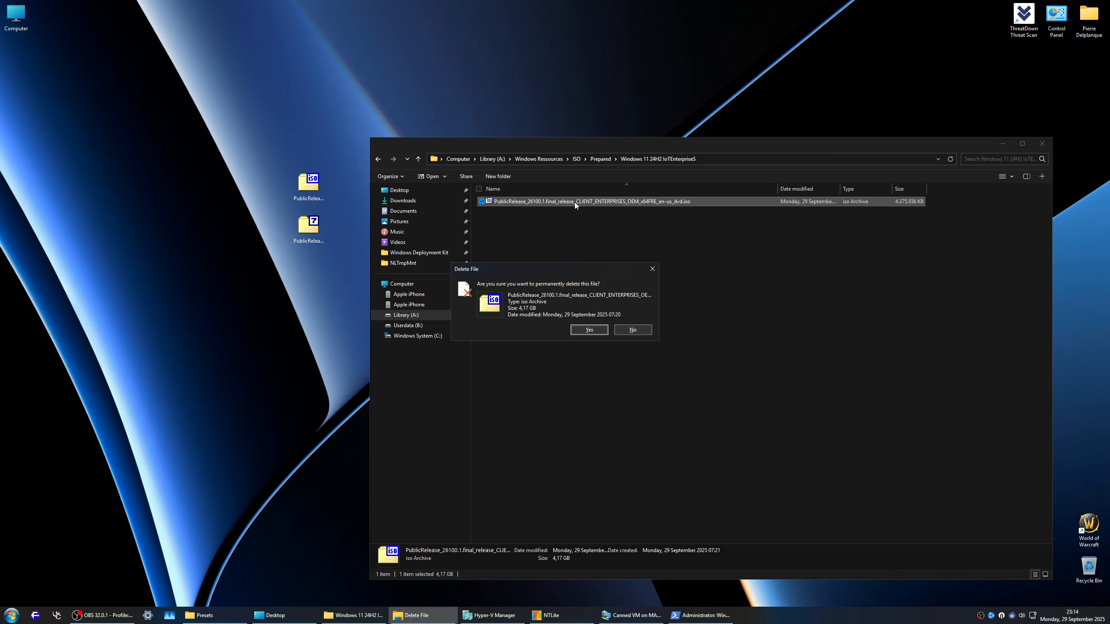
{"action": "key", "text": "Return"}
Step: Move the AMD64 ISO and 7z archive from the desktop into the Windows 11 24H2 IoTEnterpriseS folder
{"action": "left_click_drag", "start_coordinate": [286, 171], "coordinate": [321, 250]}
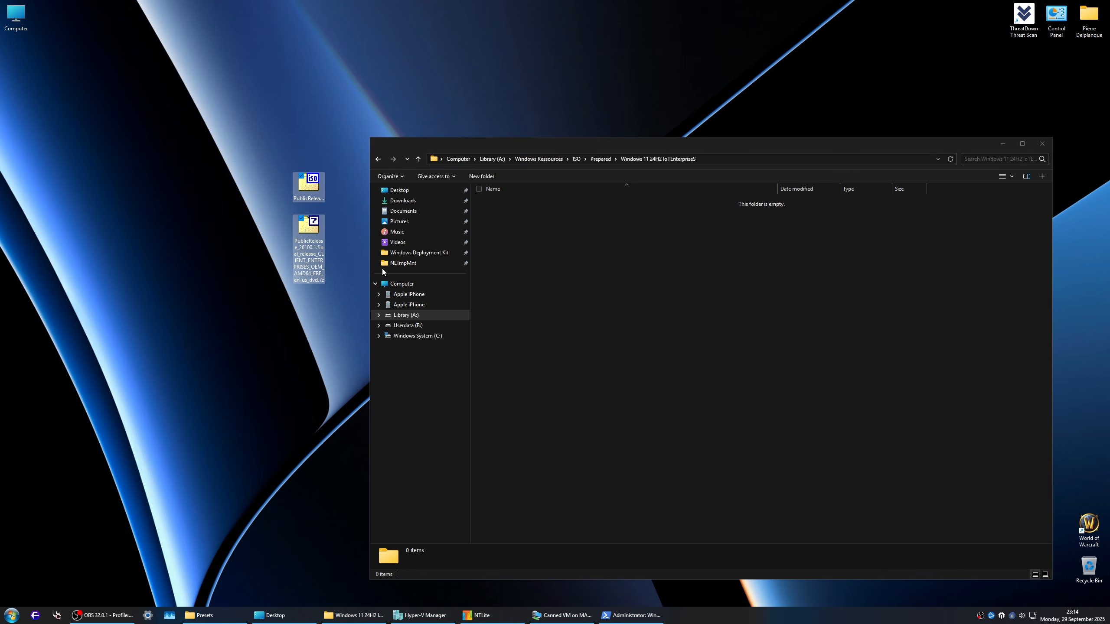
{"action": "key", "text": "ctrl+x"}
{"action": "left_click_drag", "start_coordinate": [509, 215], "coordinate": [514, 229]}
{"action": "key", "text": "ctrl+v"}
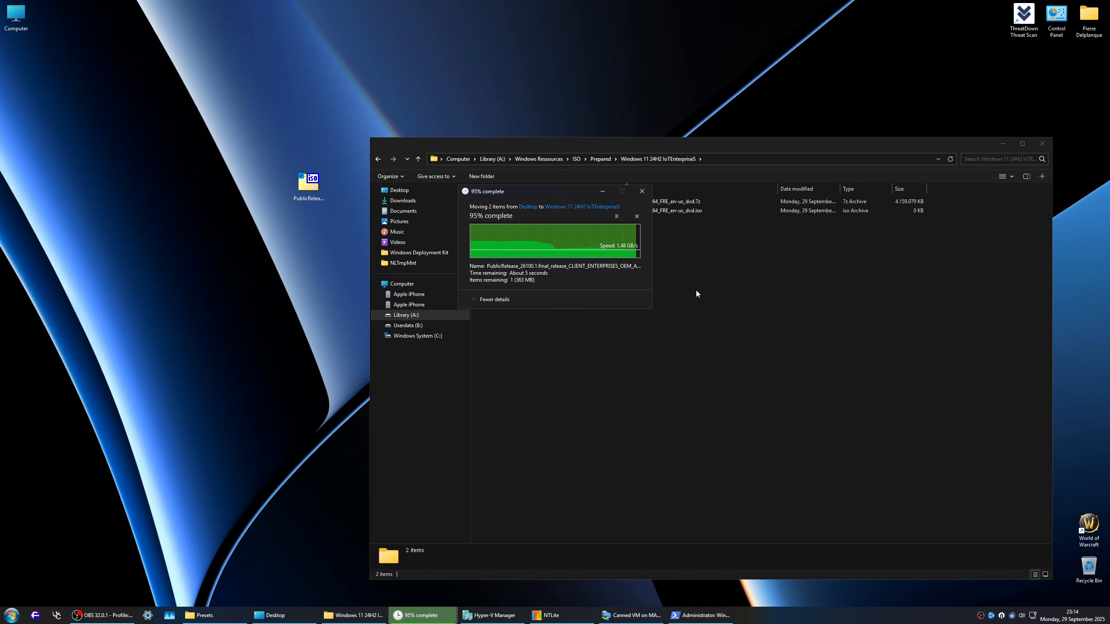
{"action": "left_click", "coordinate": [569, 230]}
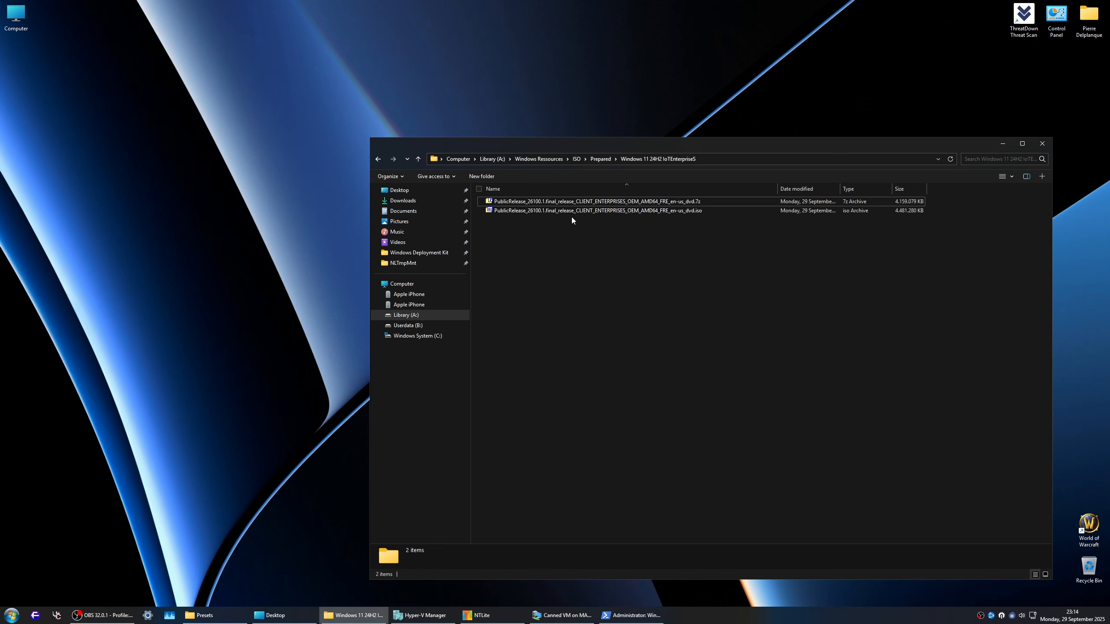
Step: Switch to the Canned VM and launch Hyper-V Manager inside it to check that it works
{"action": "left_click", "coordinate": [563, 616]}
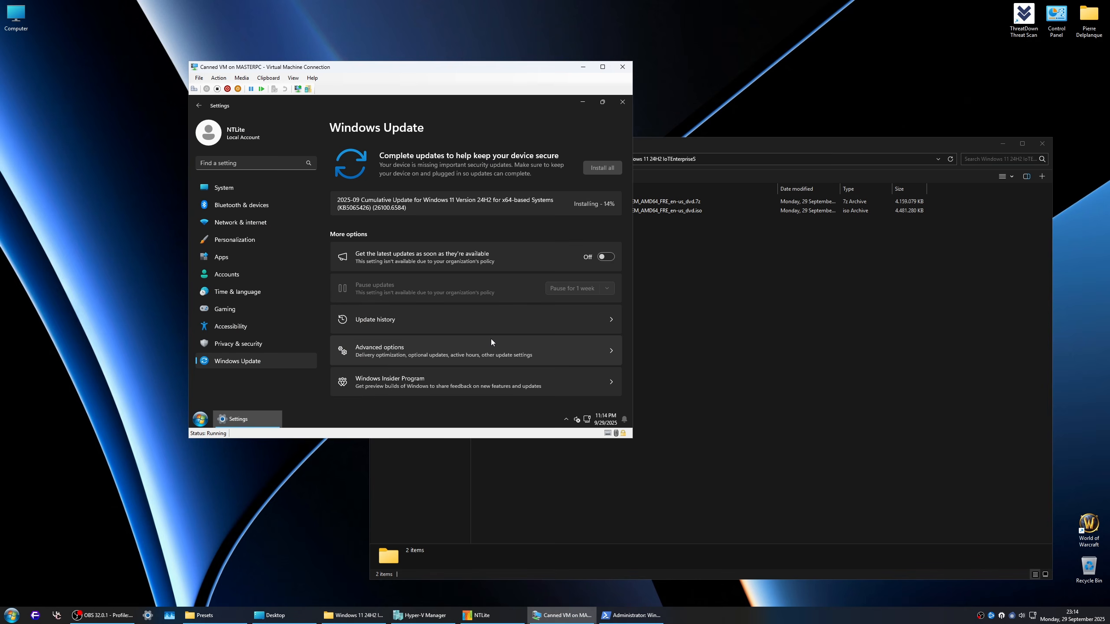
{"action": "key", "text": "super"}
{"action": "type", "text": "hyper"}
{"action": "key", "text": "Return"}
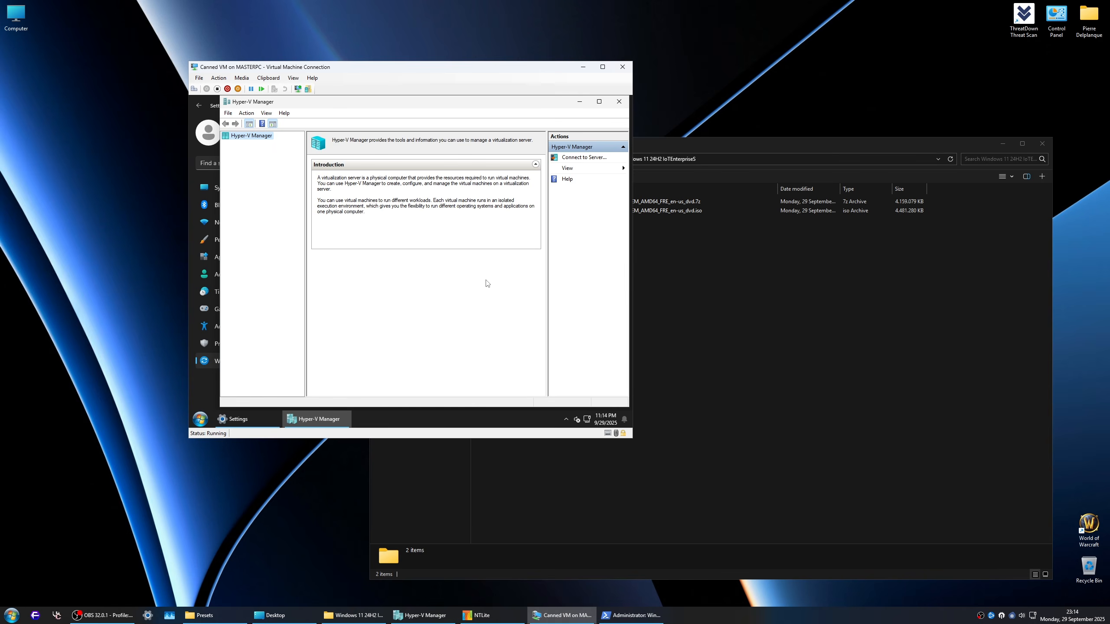
Step: Run winver in the VM to check the Windows edition and build, and close it along with Hyper-V Manager
{"action": "key", "text": "super+r"}
{"action": "type", "text": "wind"}
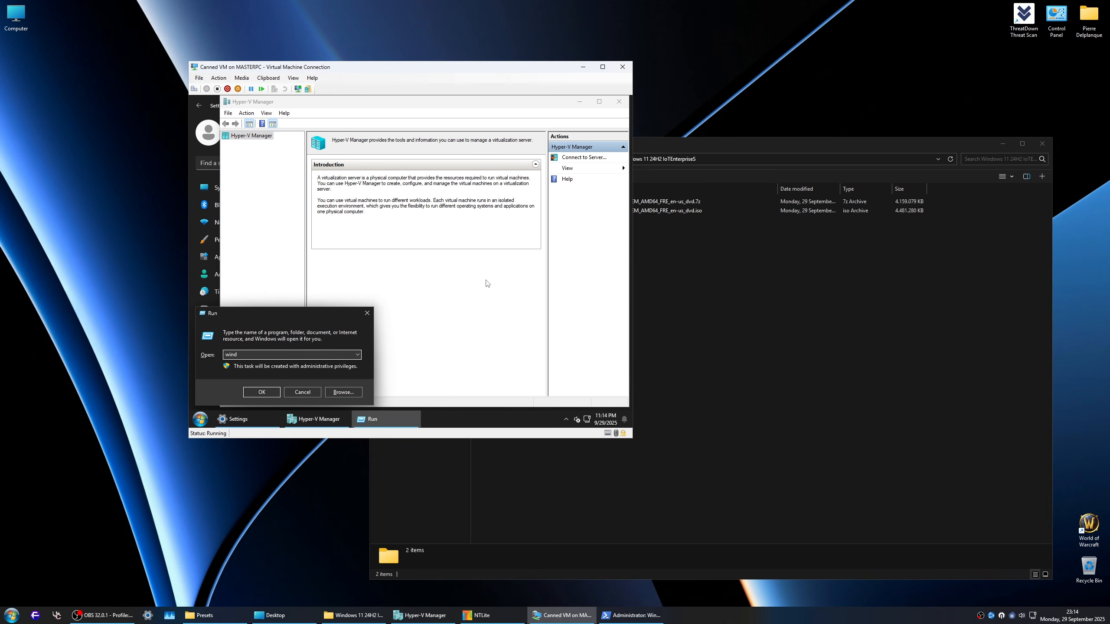
{"action": "type", "text": "er"}
{"action": "key", "text": "Return"}
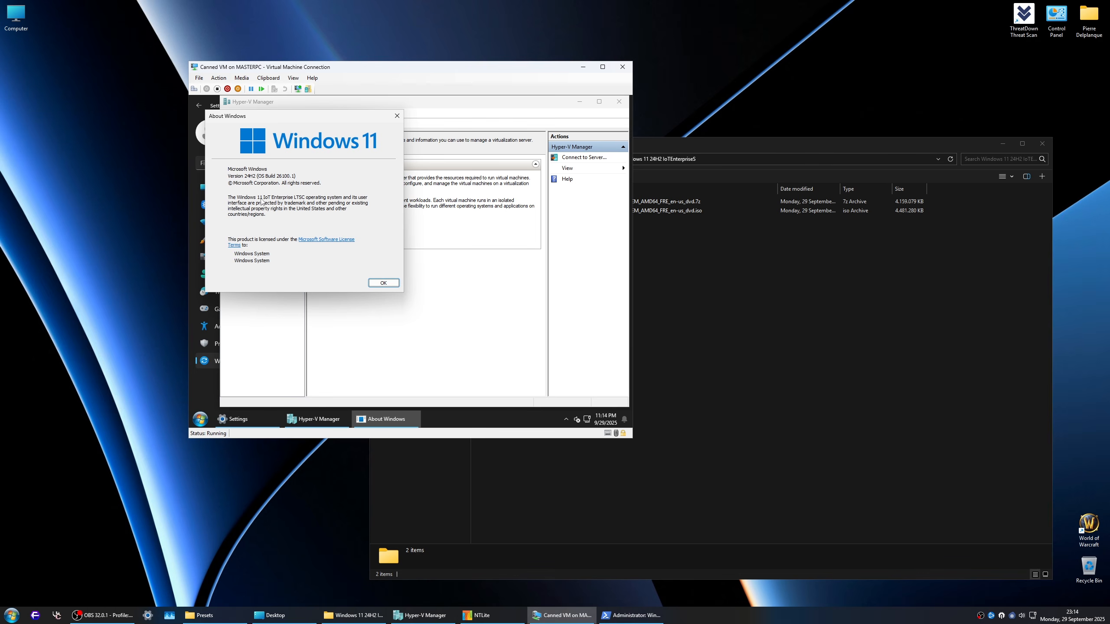
{"action": "left_click", "coordinate": [378, 287]}
{"action": "left_click", "coordinate": [619, 101]}
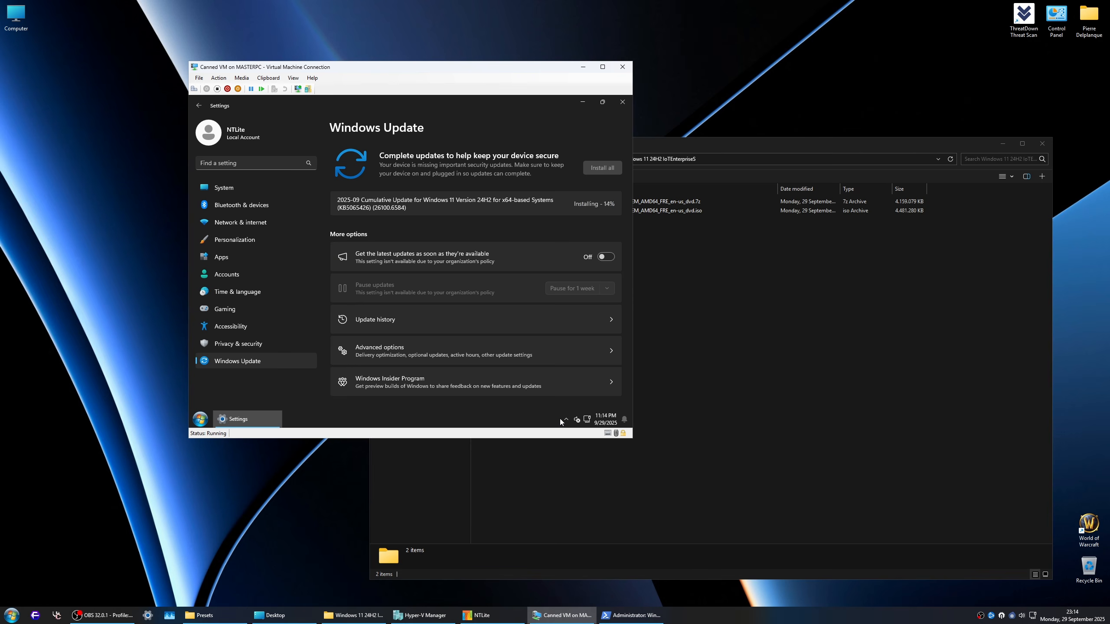
Step: Look through the installed programs in the VM's Start menu and close it
{"action": "left_click", "coordinate": [199, 420]}
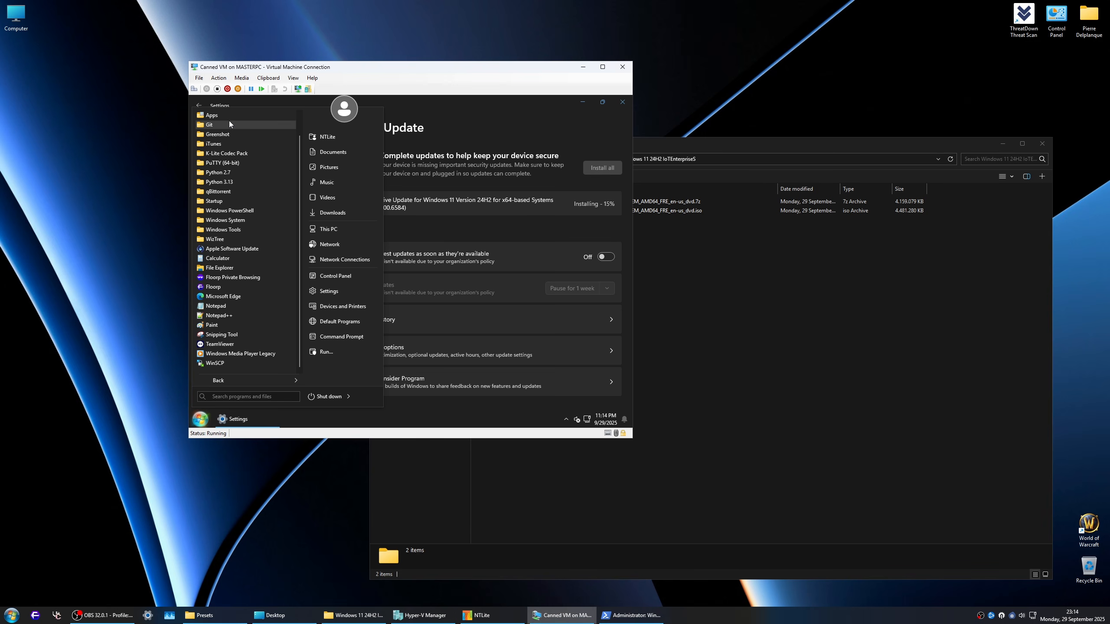
{"action": "scroll", "coordinate": [227, 122], "scroll_direction": "up", "scroll_amount": 1}
{"action": "scroll", "coordinate": [243, 240], "scroll_direction": "down", "scroll_amount": 1}
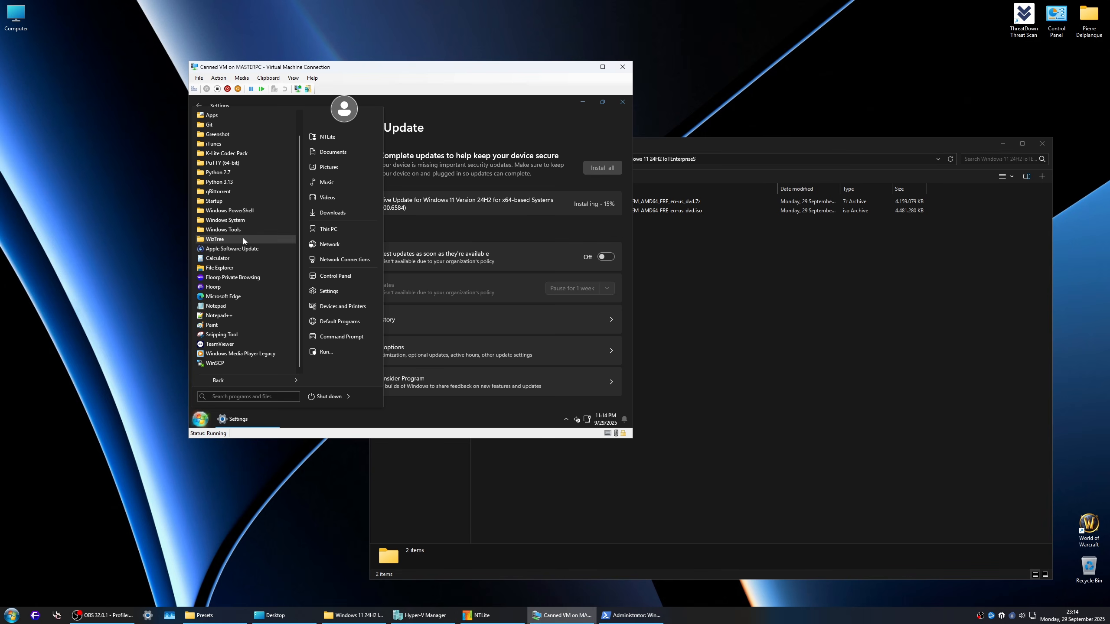
{"action": "left_click", "coordinate": [496, 165]}
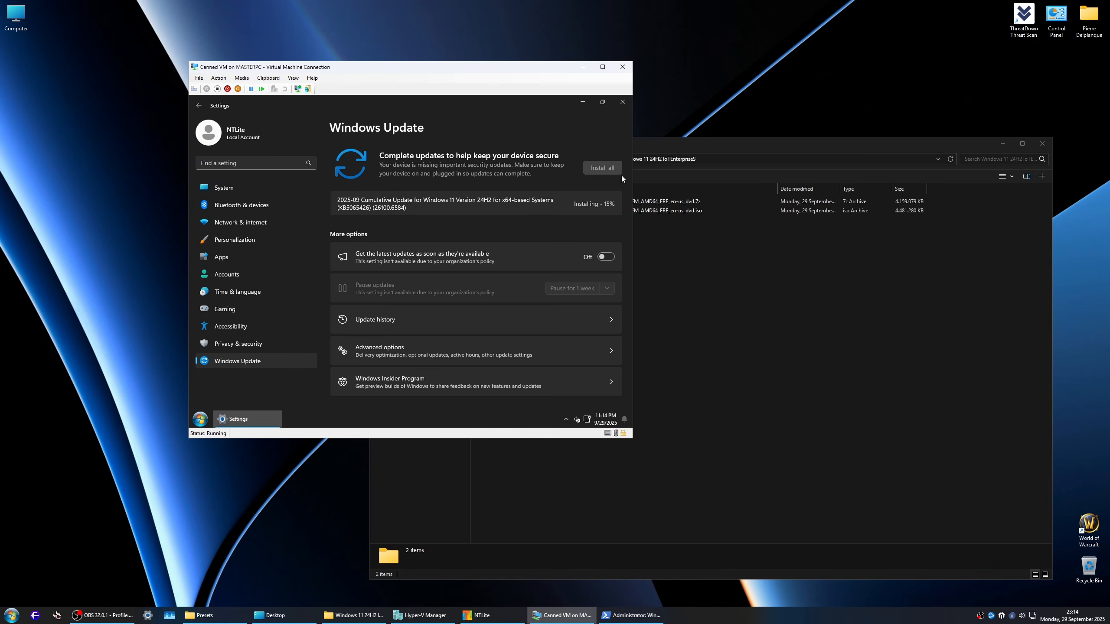
Step: Select the AMD64 ISO in its folder, close the folder window, and move the Canned VM window toward the middle of the desktop
{"action": "left_click_drag", "start_coordinate": [780, 142], "coordinate": [801, 120]}
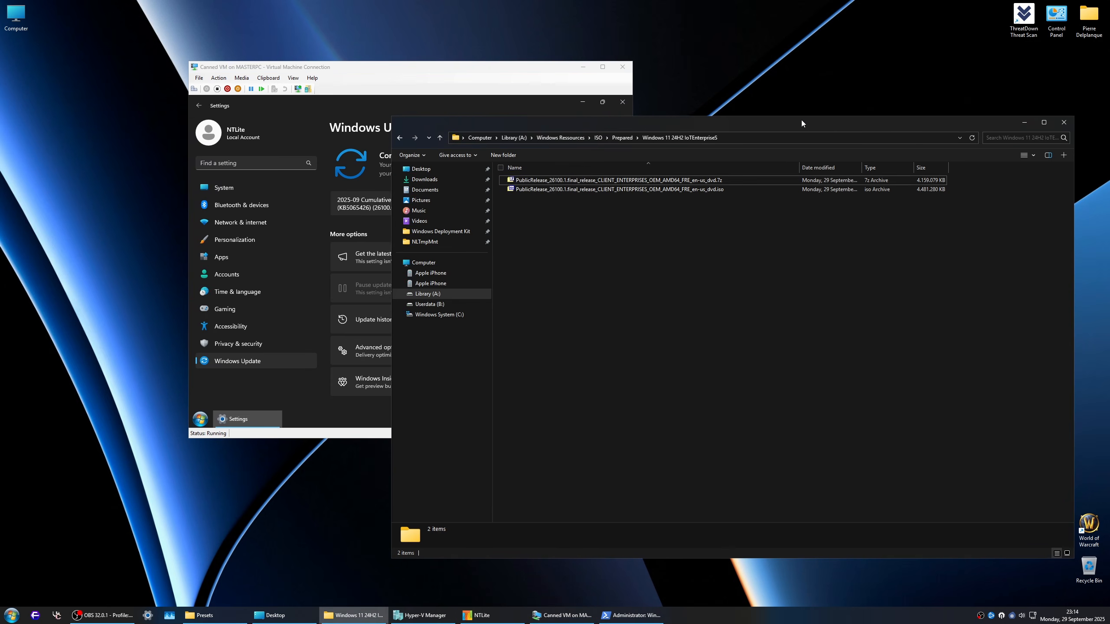
{"action": "left_click", "coordinate": [652, 192]}
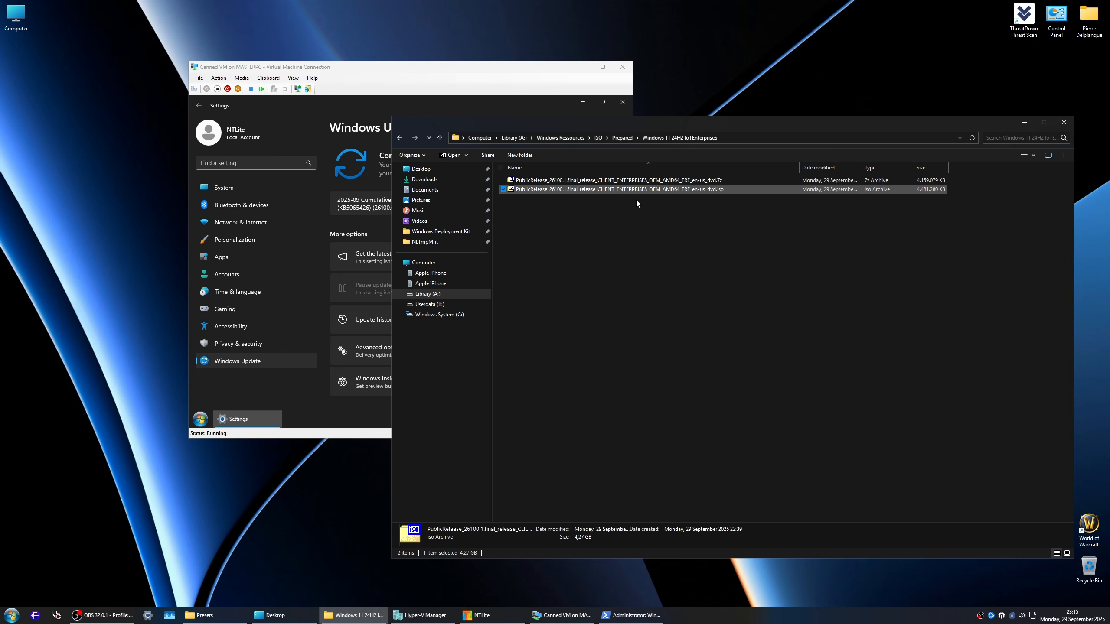
{"action": "left_click", "coordinate": [1064, 123]}
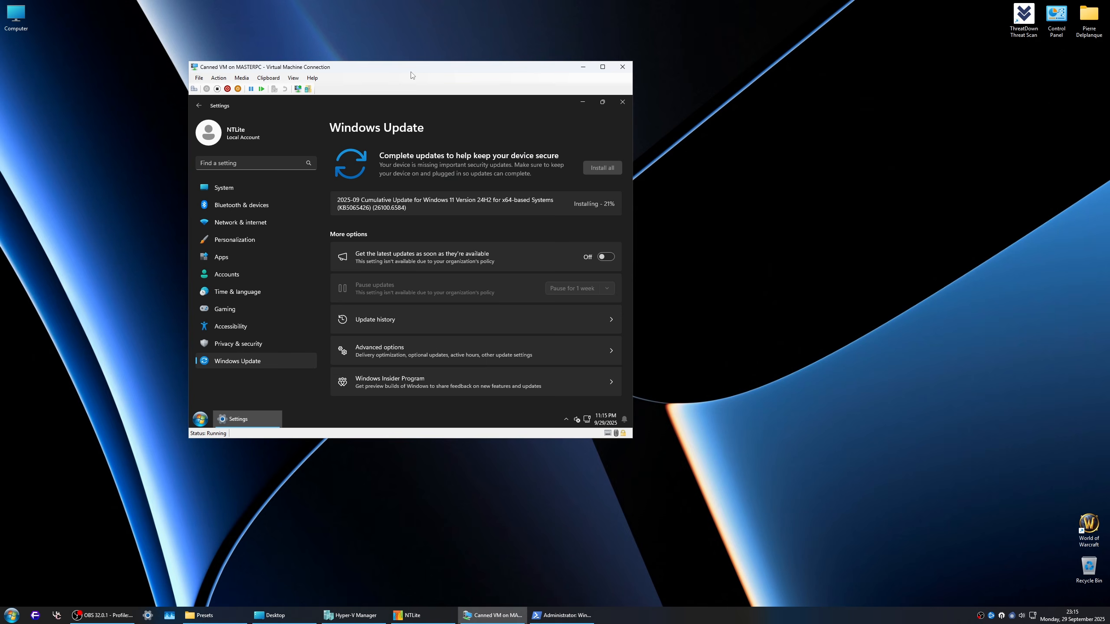
{"action": "left_click_drag", "start_coordinate": [393, 66], "coordinate": [482, 77]}
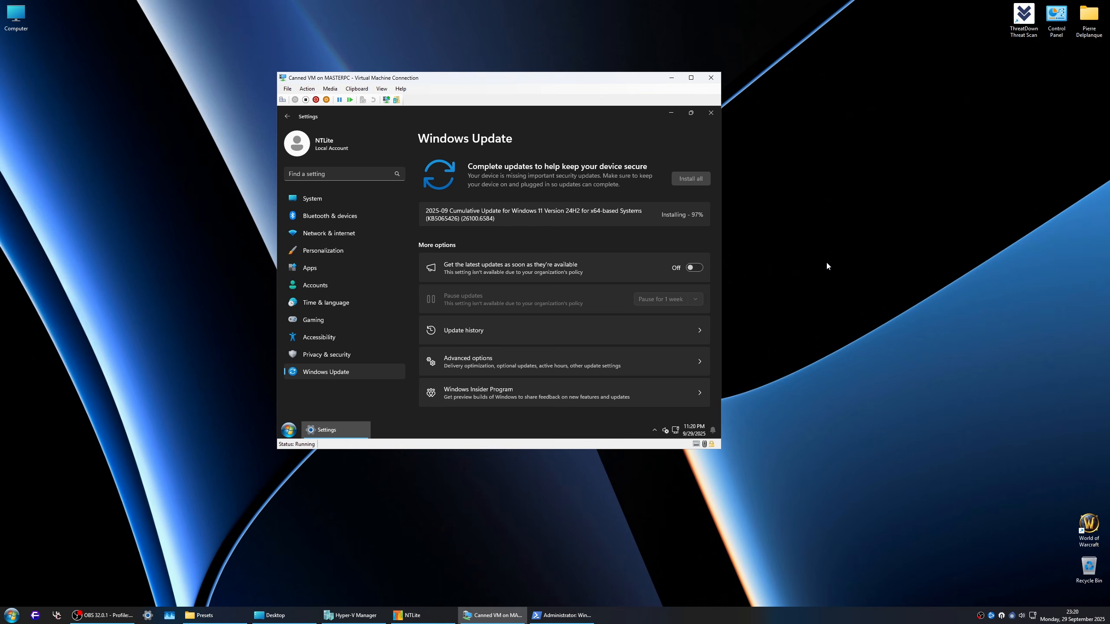
Step: Finish installing the 2025-09 cumulative update and check the Windows version with winver
{"action": "left_click", "coordinate": [674, 180]}
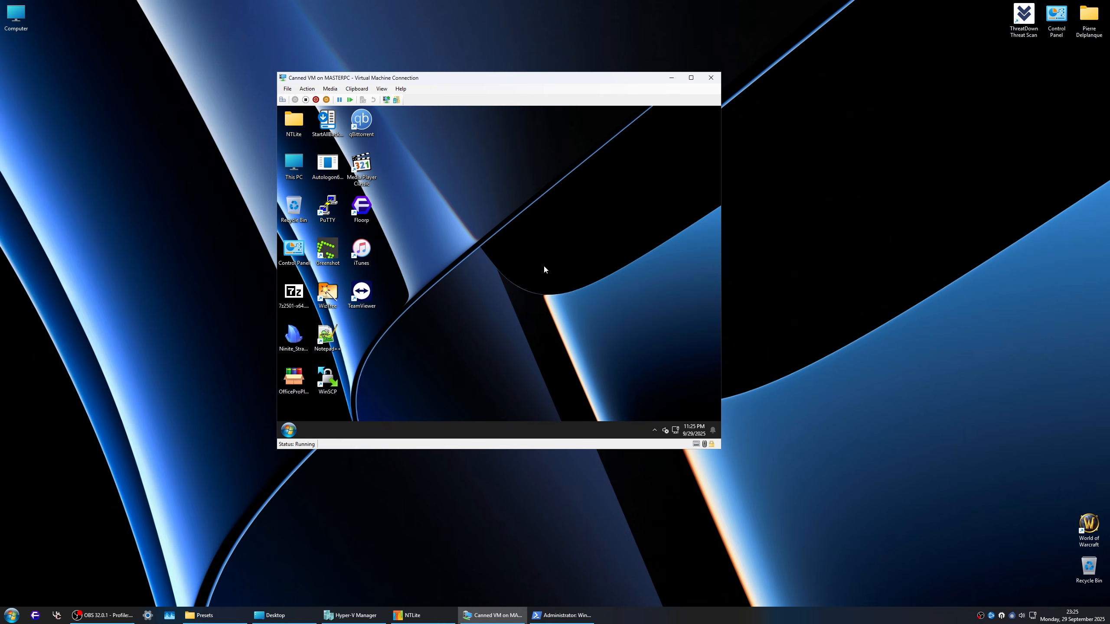
{"action": "key", "text": "super+r"}
{"action": "type", "text": "w"}
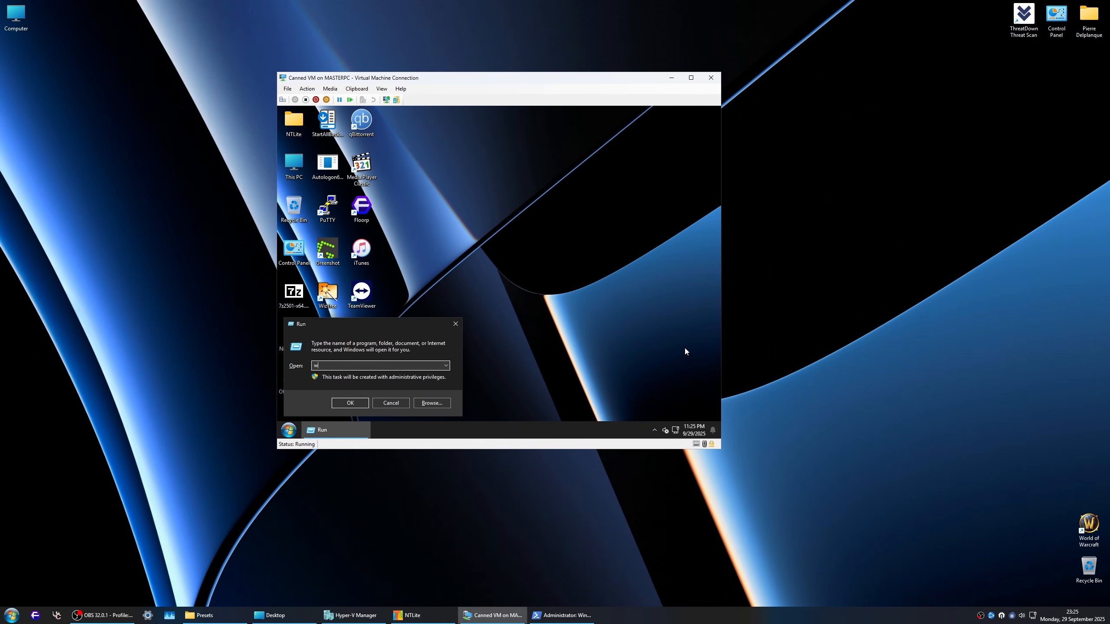
{"action": "type", "text": "inver"}
{"action": "key", "text": "Return"}
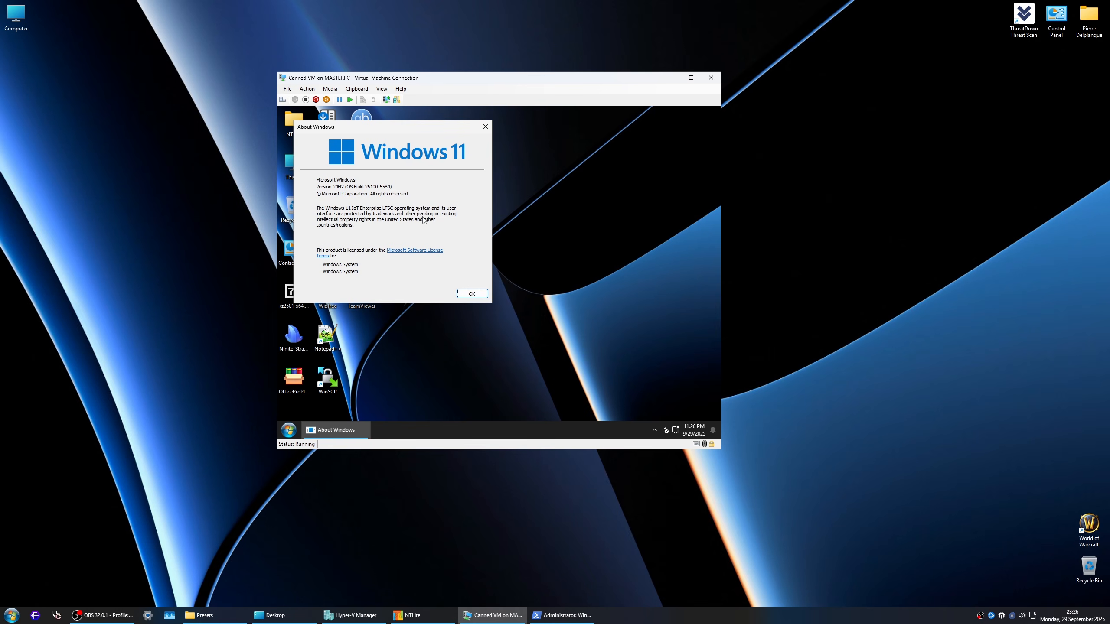
{"action": "left_click", "coordinate": [476, 293]}
Step: Open the virtual machine's Settings maximized and view the Windows Update page
{"action": "left_click", "coordinate": [289, 430]}
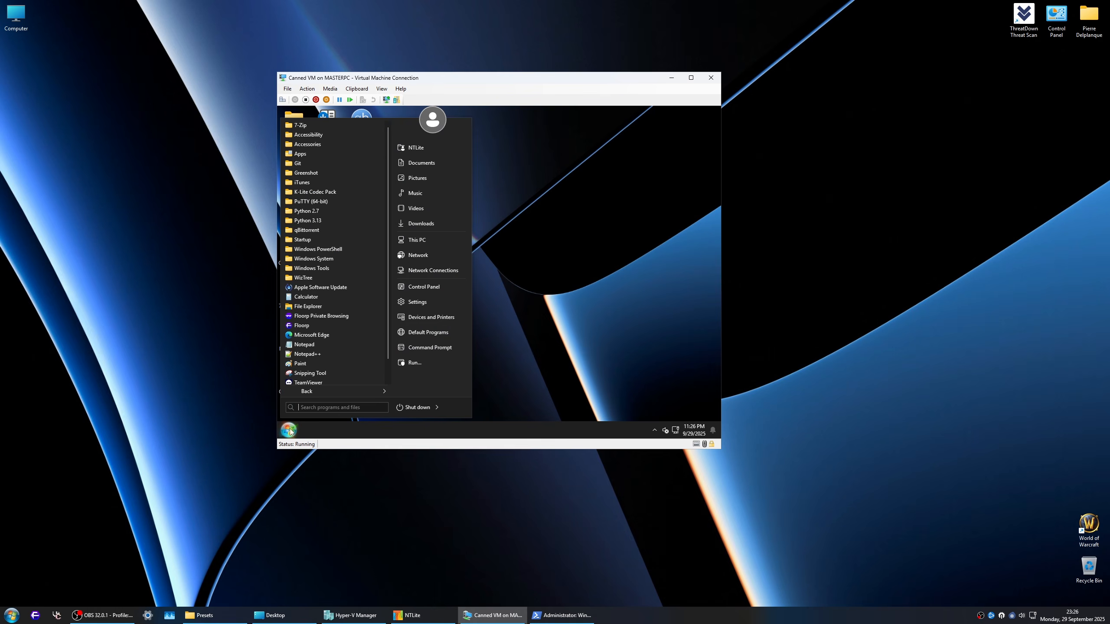
{"action": "left_click", "coordinate": [434, 305]}
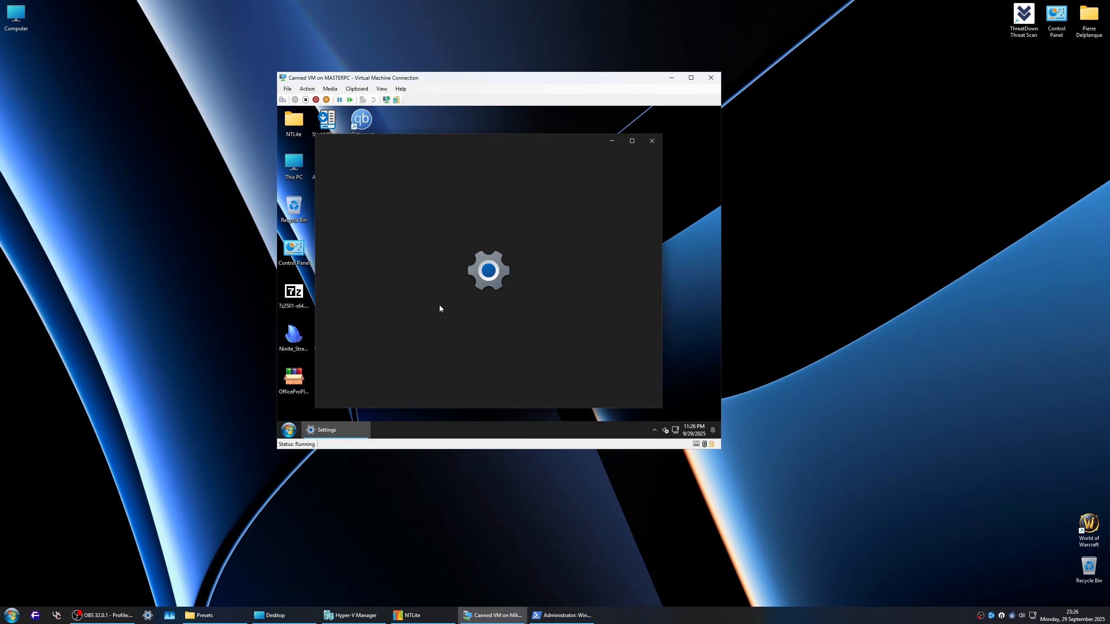
{"action": "left_click", "coordinate": [631, 141]}
{"action": "left_click", "coordinate": [674, 180]}
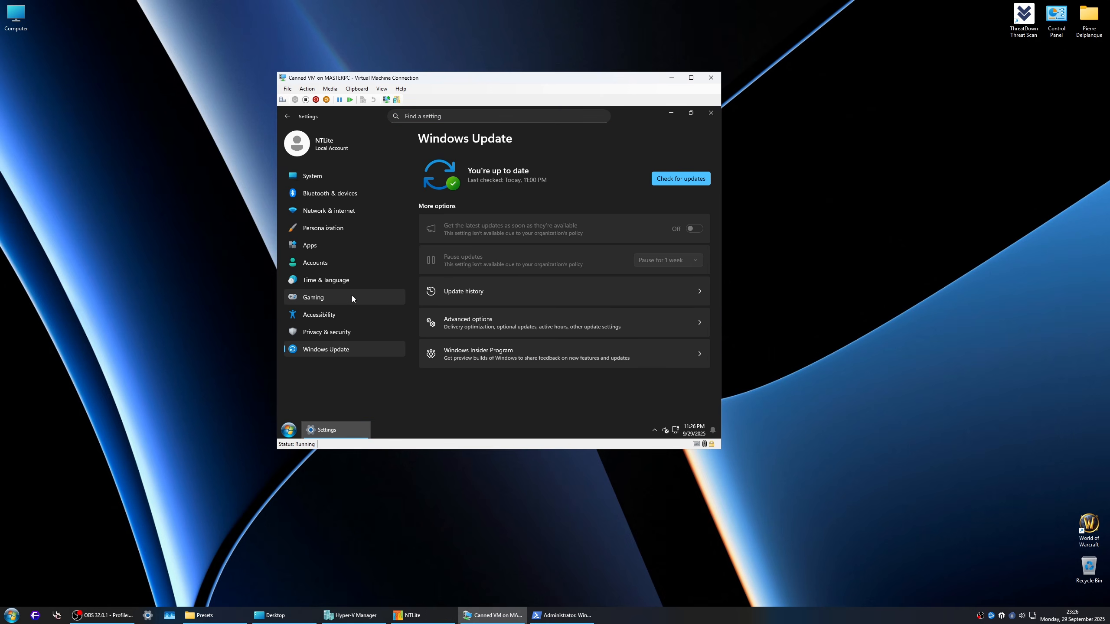
Step: Review the Windows Security protection areas, then the System and Bluetooth & devices settings pages
{"action": "left_click", "coordinate": [333, 332]}
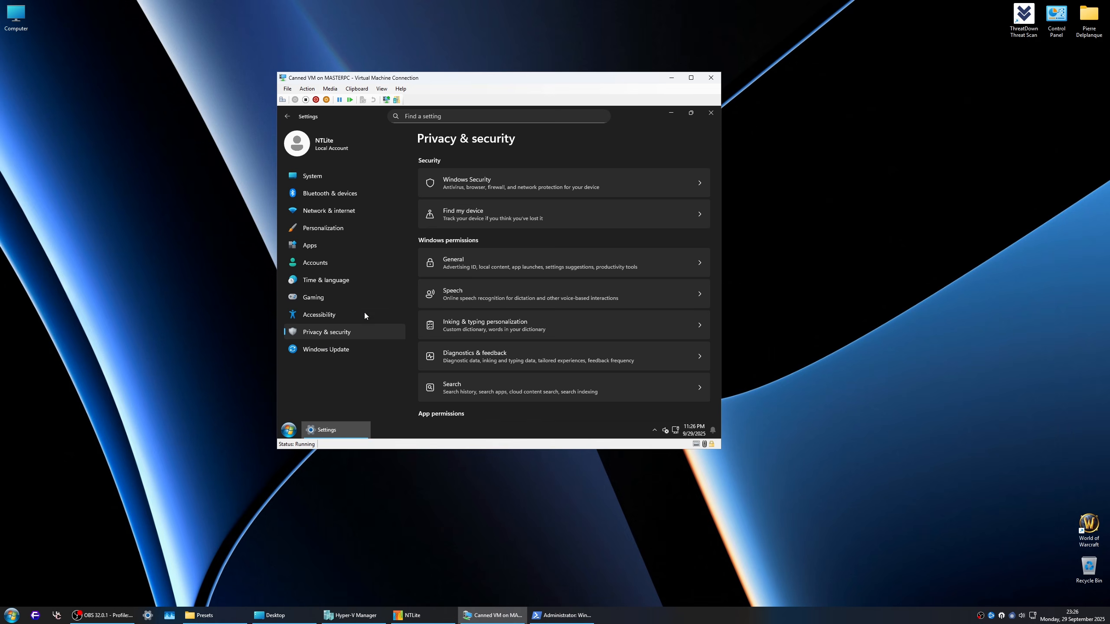
{"action": "left_click", "coordinate": [501, 176]}
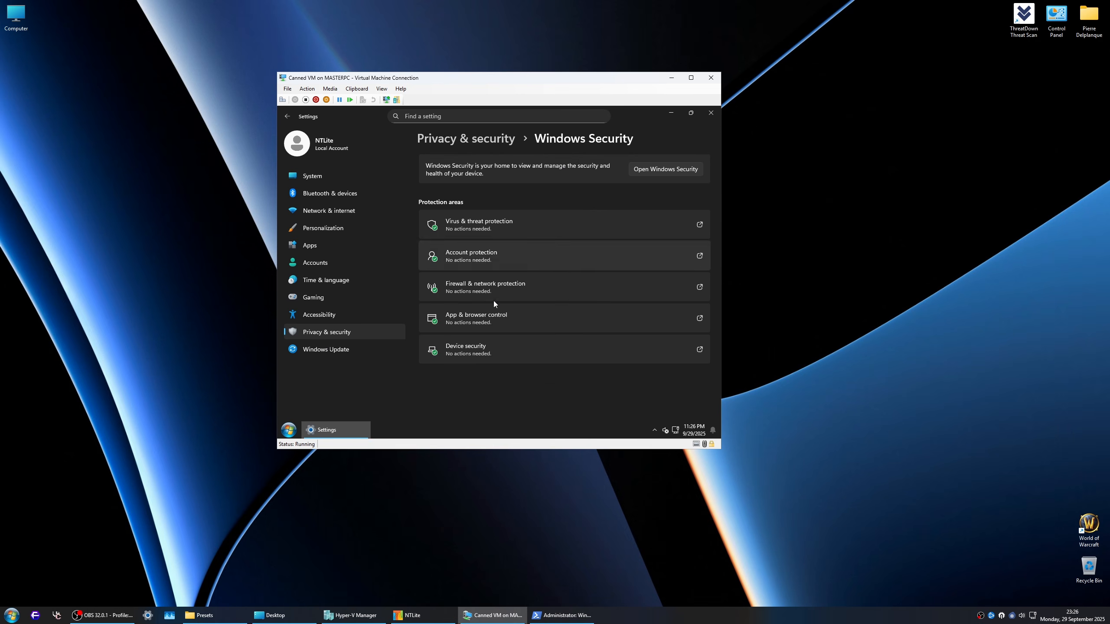
{"action": "left_click", "coordinate": [329, 177]}
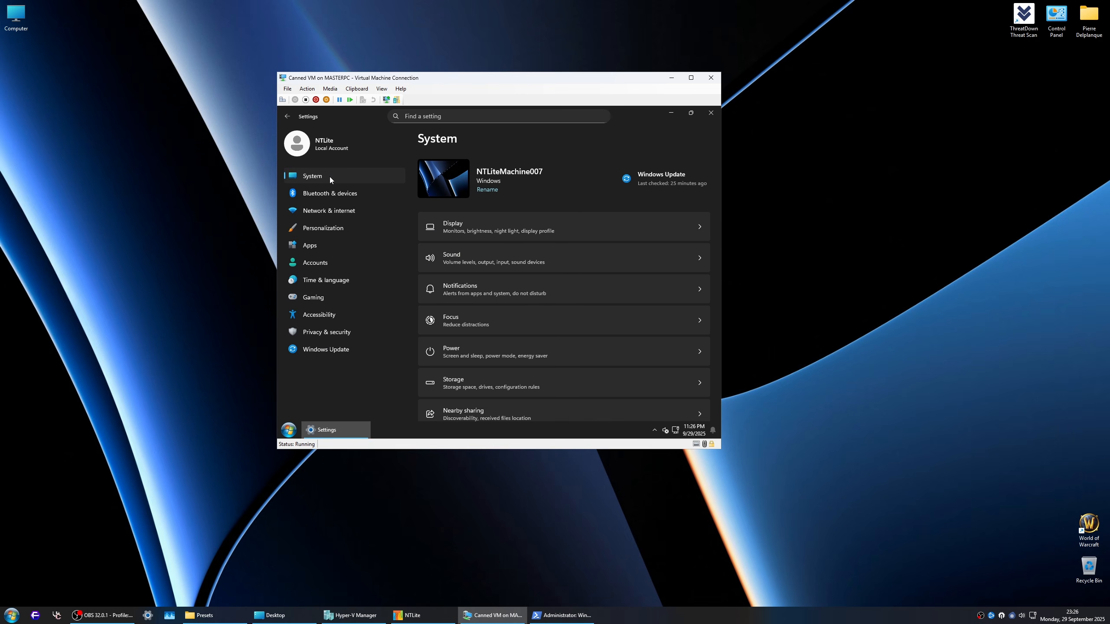
{"action": "left_click", "coordinate": [337, 194]}
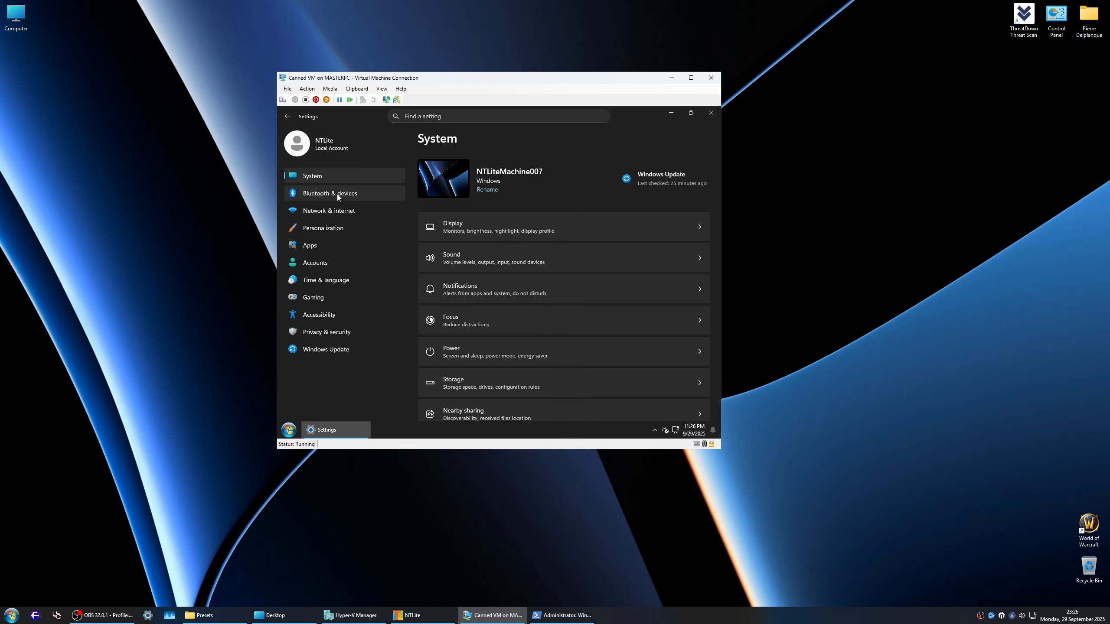
Step: Switch the virtual machine connection to an enhanced session and sign in to the local NTLite account
{"action": "left_click", "coordinate": [386, 100]}
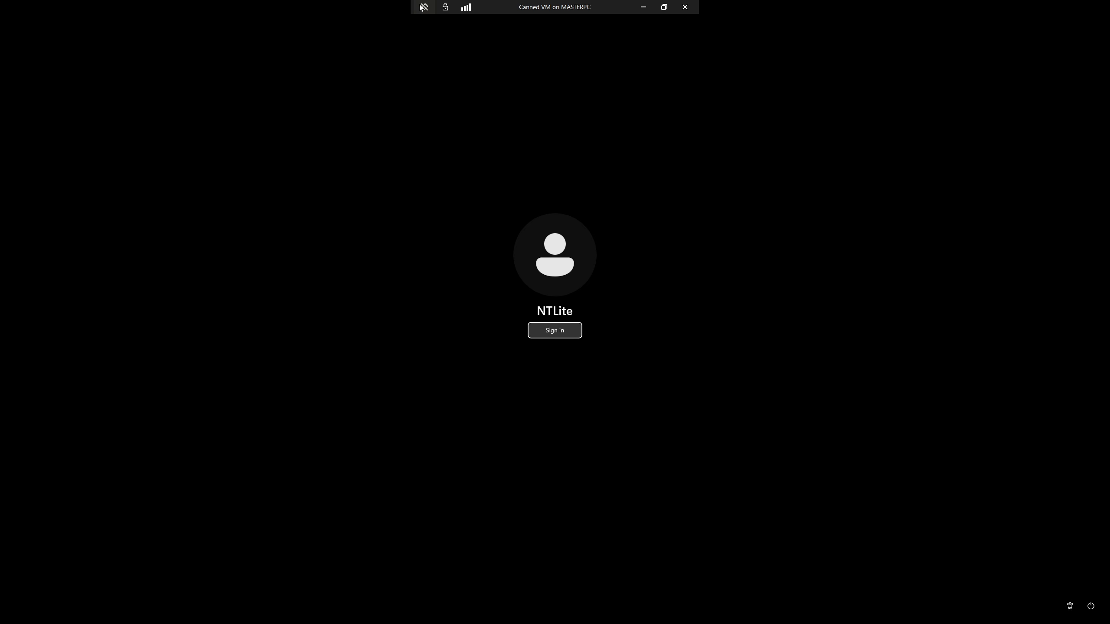
{"action": "left_click", "coordinate": [562, 330]}
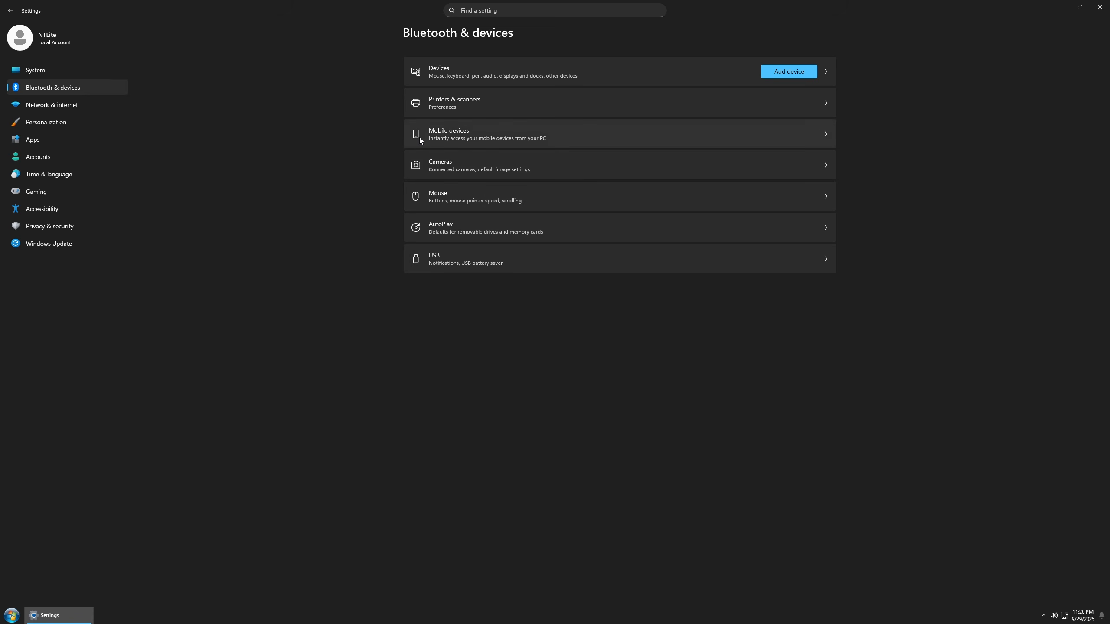
Step: Review the Mobile devices settings and minimize Settings to reveal the desktop
{"action": "left_click", "coordinate": [453, 132]}
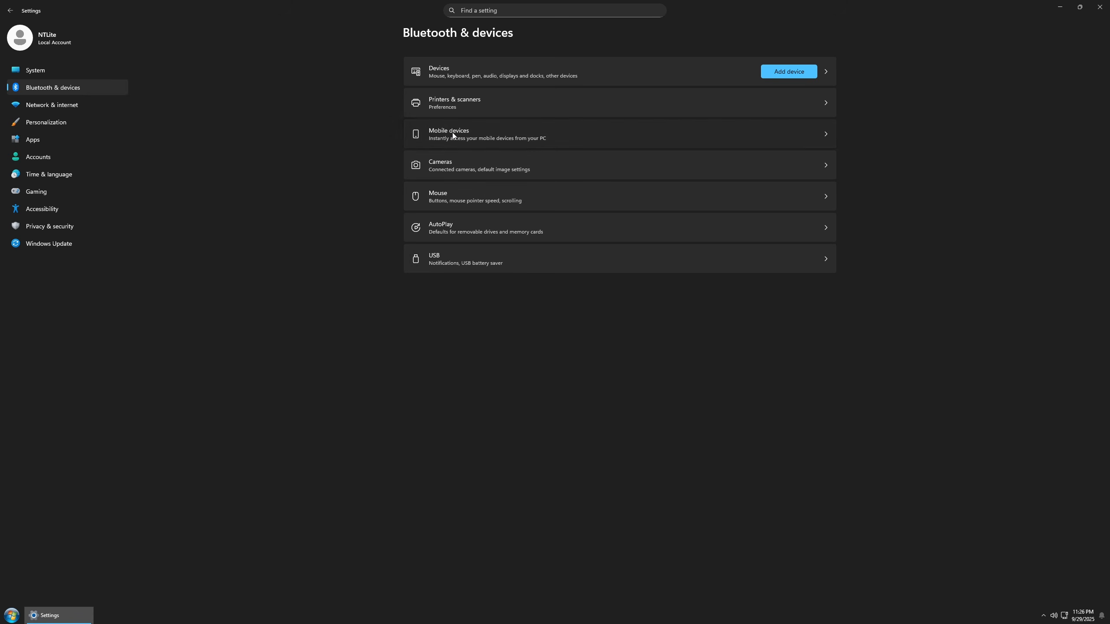
{"action": "left_click", "coordinate": [55, 64]}
{"action": "left_click", "coordinate": [1060, 6]}
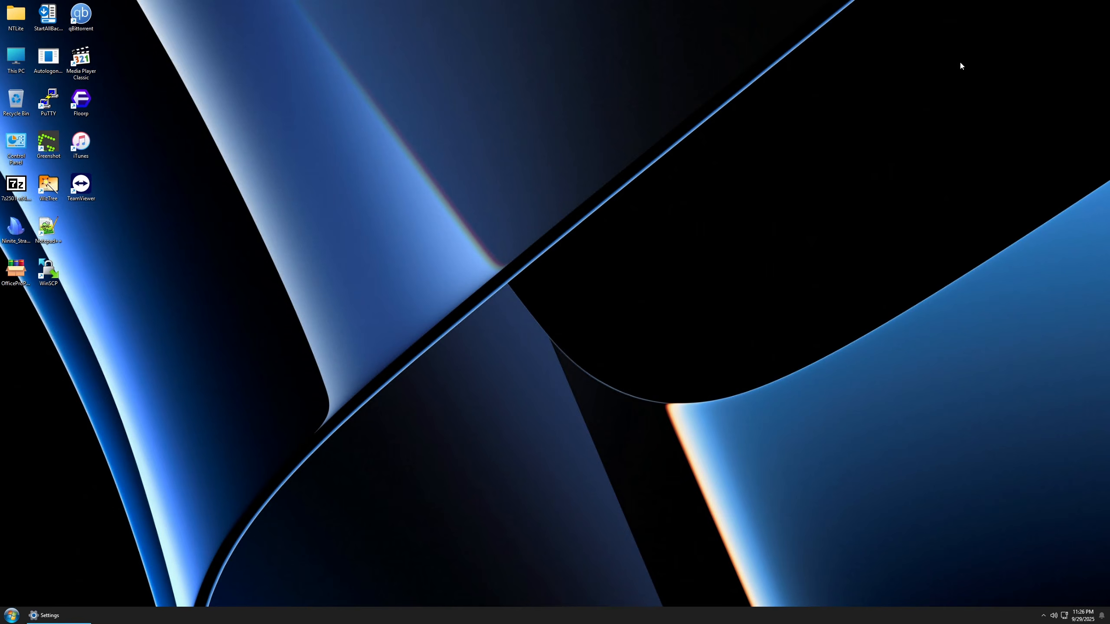
{"action": "left_click_drag", "start_coordinate": [705, 155], "coordinate": [543, 260]}
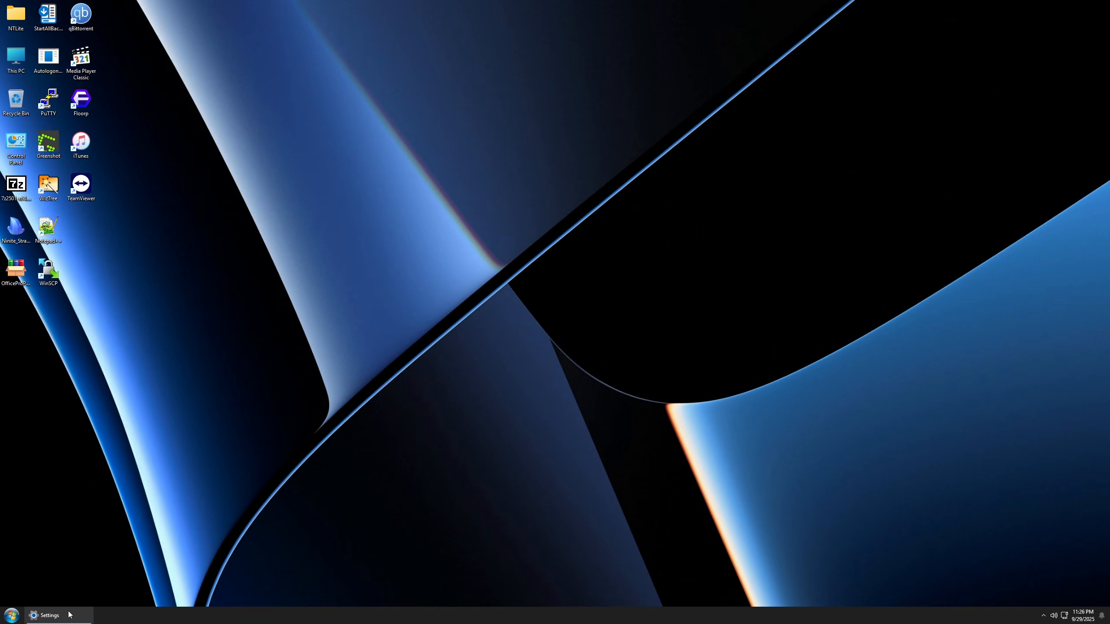
Step: Delete the application shortcuts and installer files from the desktop, keeping NTLite, This PC, Recycle Bin and Control Panel
{"action": "left_click_drag", "start_coordinate": [115, 286], "coordinate": [43, 13]}
{"action": "key", "text": "Delete"}
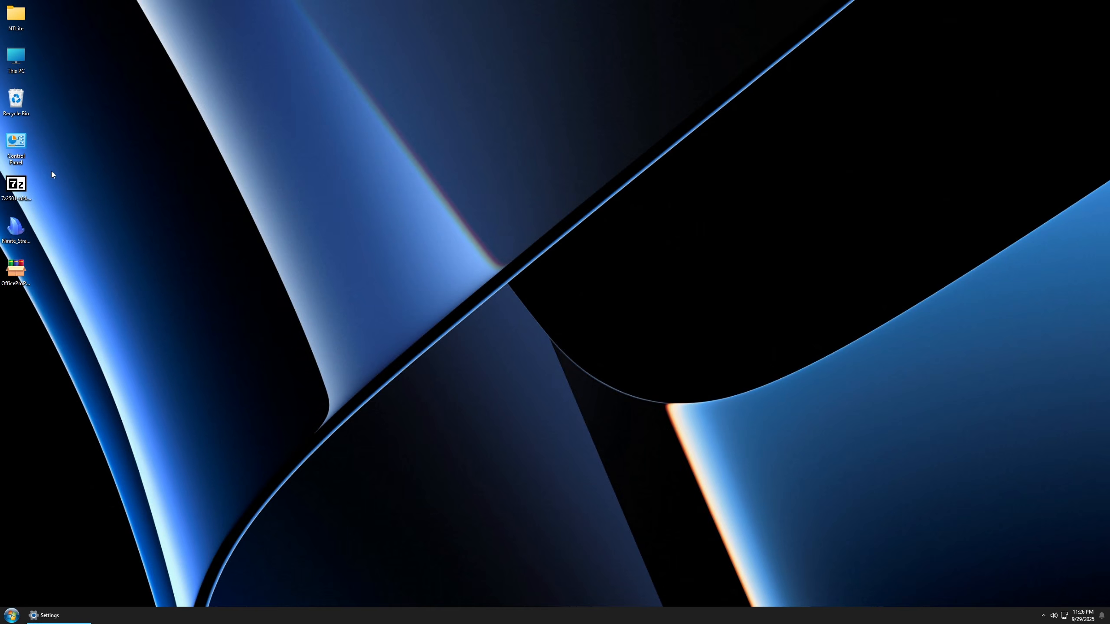
{"action": "left_click_drag", "start_coordinate": [51, 175], "coordinate": [7, 289]}
{"action": "key", "text": "Delete"}
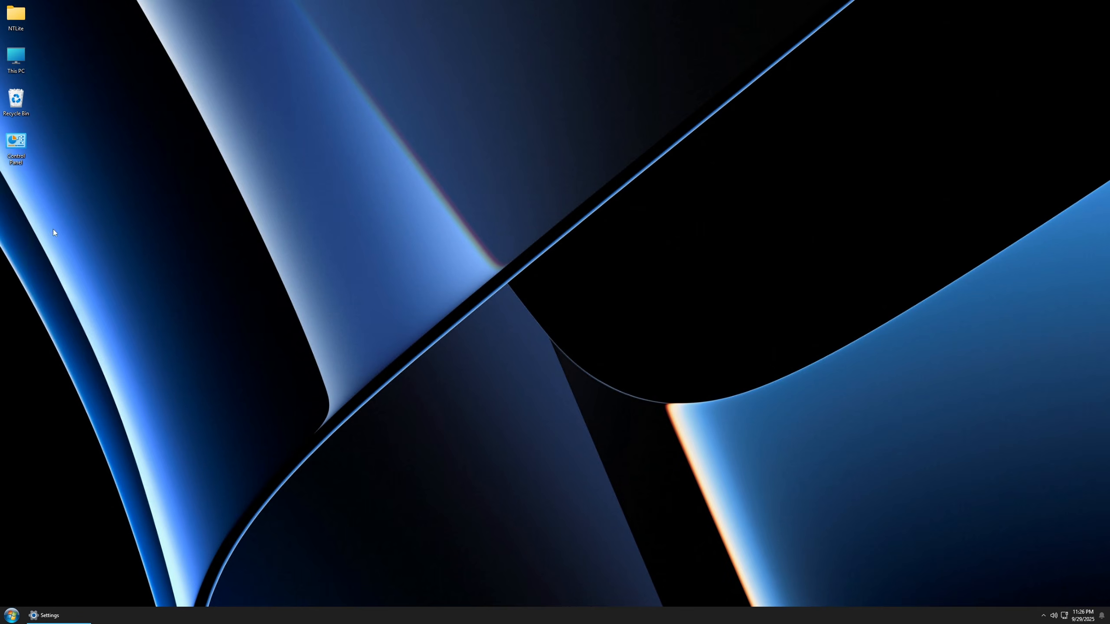
Step: Configure the Recycle Bin to remove deleted files immediately on Local Disk (D:)
{"action": "right_click", "coordinate": [24, 94]}
{"action": "left_click", "coordinate": [55, 158]}
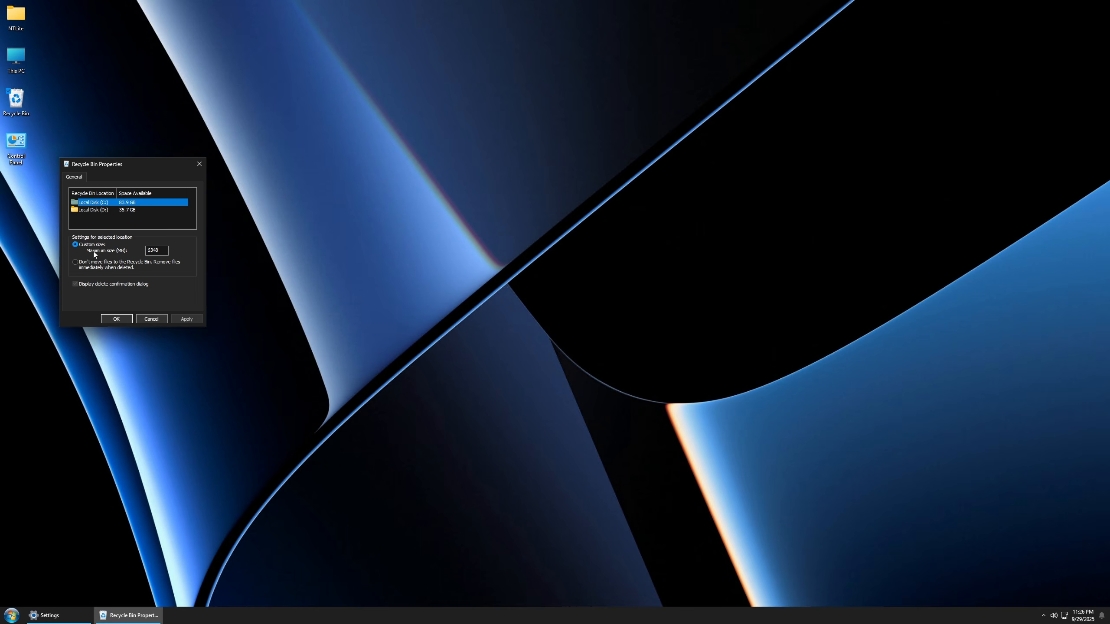
{"action": "left_click", "coordinate": [96, 209]}
{"action": "left_click", "coordinate": [101, 267]}
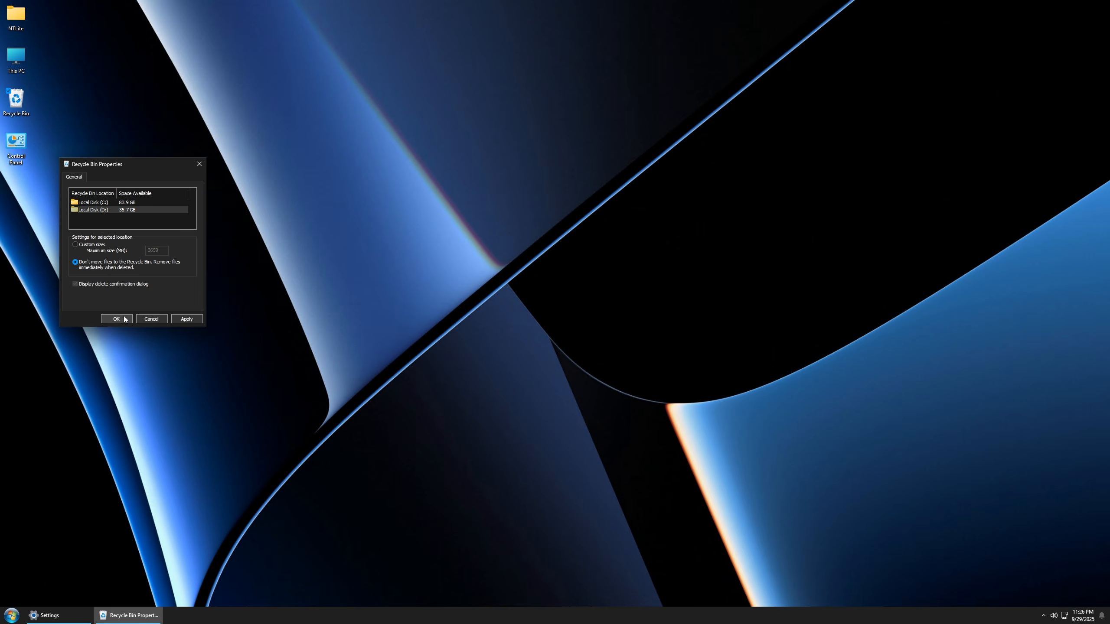
{"action": "left_click", "coordinate": [116, 318]}
Step: Empty the Recycle Bin, permanently deleting its contents
{"action": "right_click", "coordinate": [26, 107]}
{"action": "left_click", "coordinate": [40, 124]}
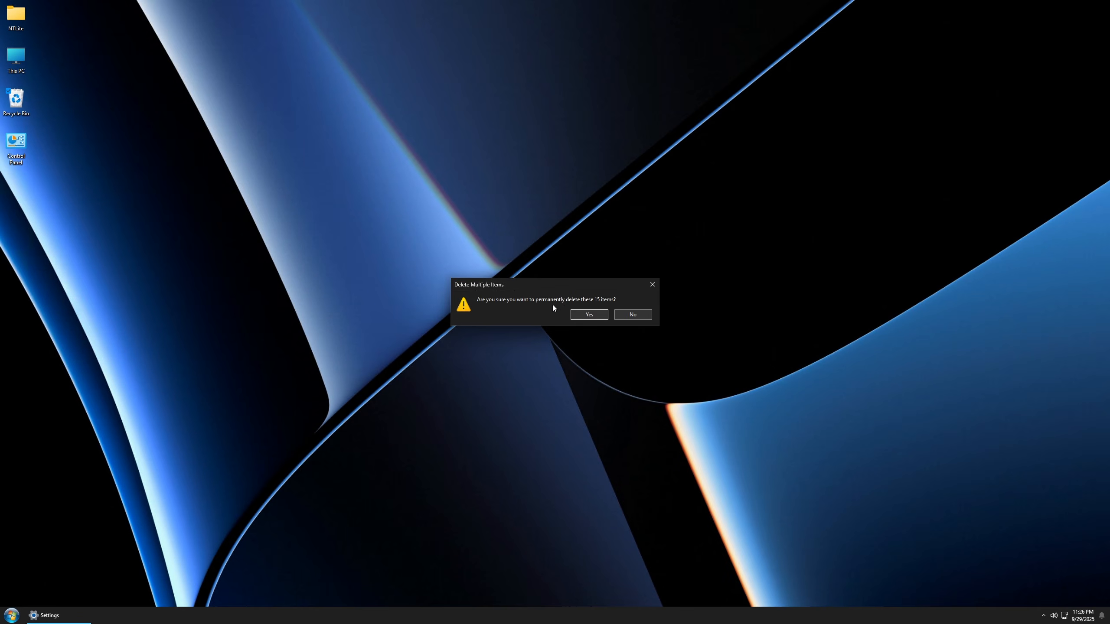
{"action": "left_click", "coordinate": [587, 312]}
Step: Rearrange the desktop icons: Recycle Bin in the lower-right corner, NTLite in the upper-right corner with Control Panel beside it, This PC in the upper-left
{"action": "left_click_drag", "start_coordinate": [19, 102], "coordinate": [1087, 579]}
{"action": "left_click_drag", "start_coordinate": [15, 15], "coordinate": [80, 17]}
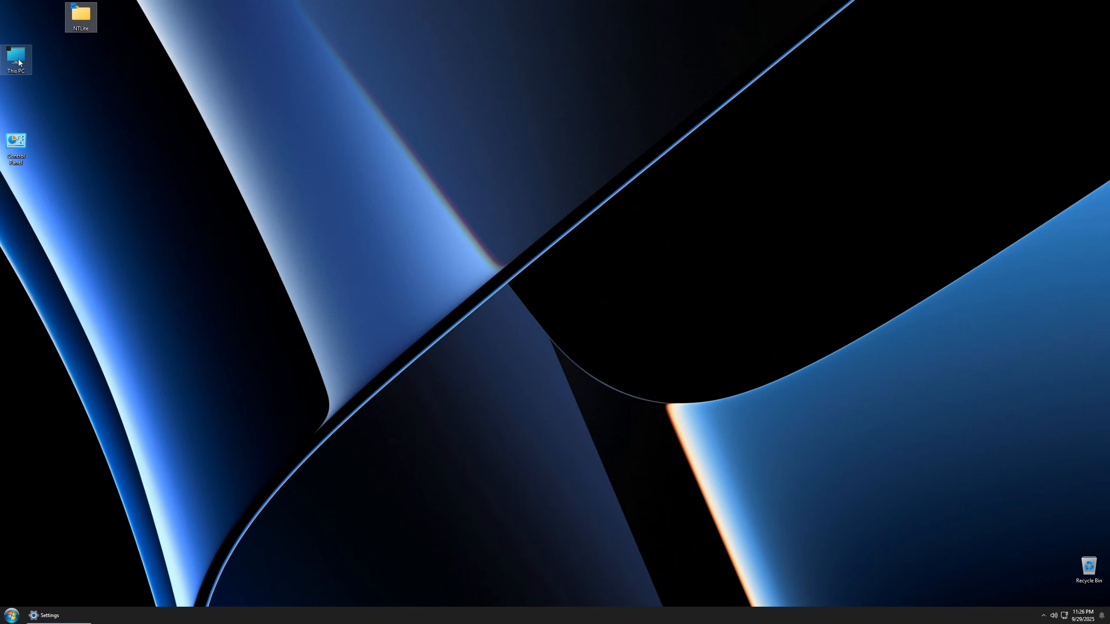
{"action": "left_click_drag", "start_coordinate": [19, 62], "coordinate": [1092, 27]}
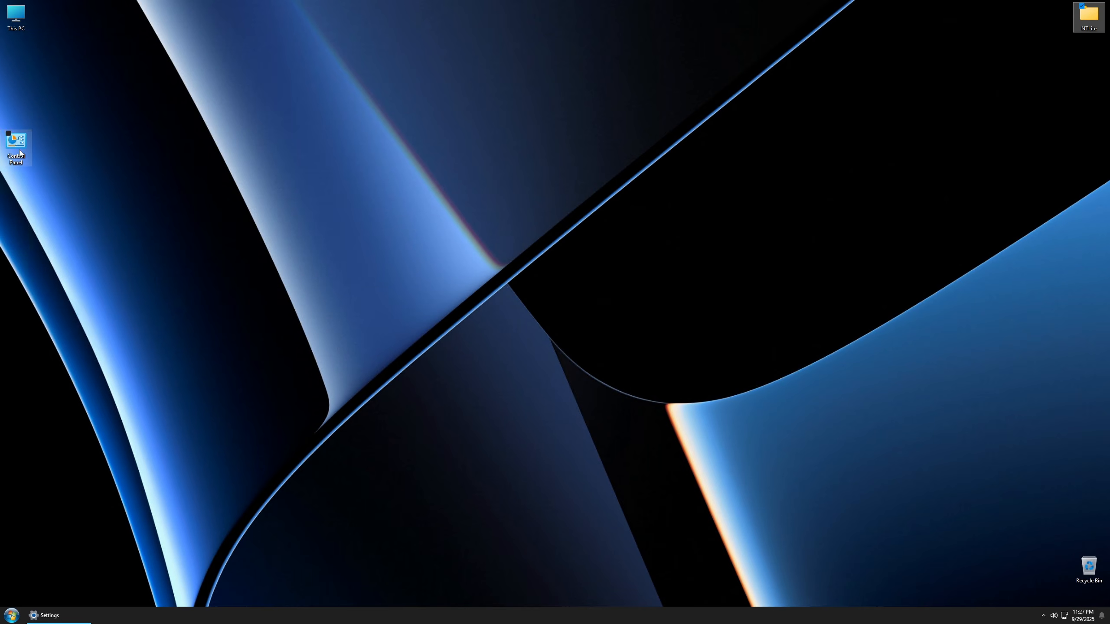
{"action": "left_click_drag", "start_coordinate": [19, 153], "coordinate": [1057, 21]}
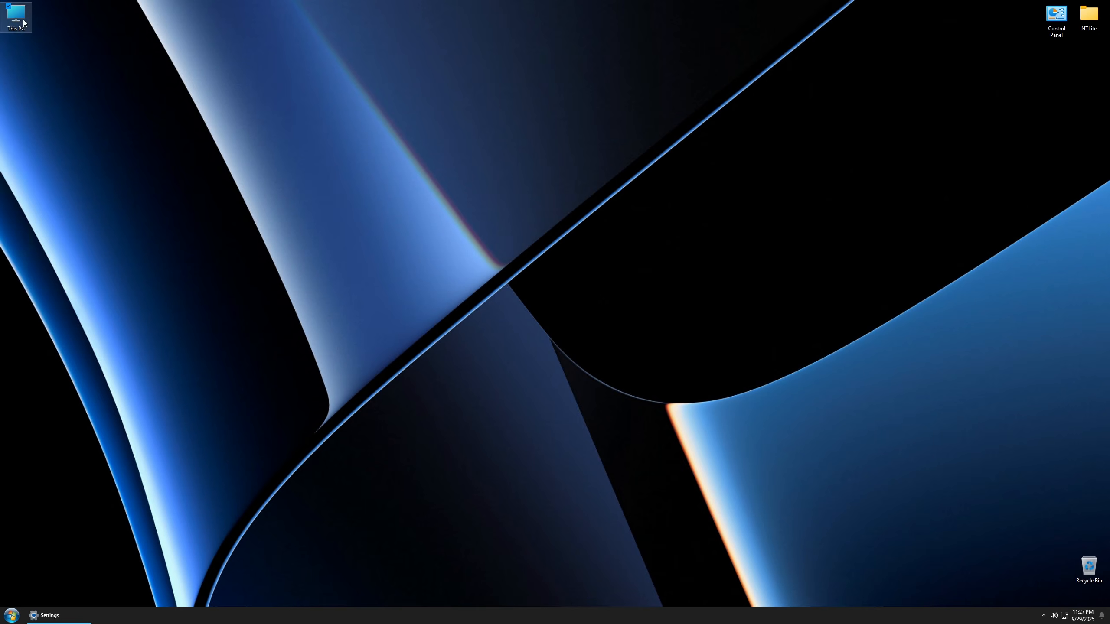
Step: Rename the This PC desktop icon to Computer
{"action": "key", "text": "F2"}
{"action": "type", "text": "Comp"}
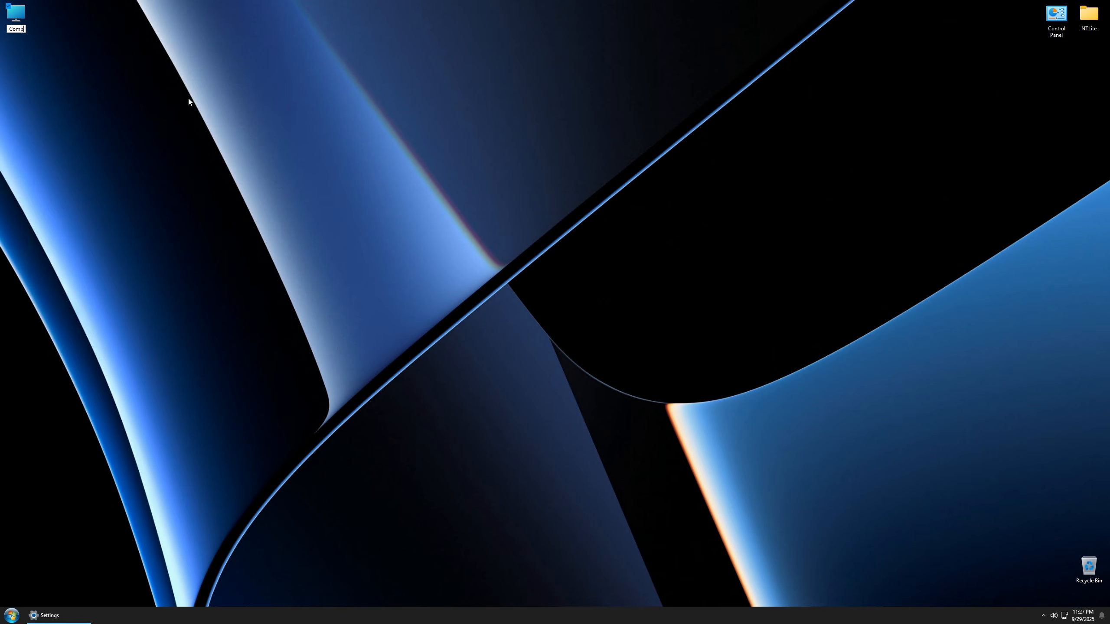
{"action": "type", "text": "uter"}
{"action": "key", "text": "Return"}
{"action": "left_click_drag", "start_coordinate": [140, 116], "coordinate": [155, 138]}
Step: Launch Microsoft Store from the installed apps and enlarge its window
{"action": "left_click", "coordinate": [10, 616]}
{"action": "left_click", "coordinate": [8, 617]}
{"action": "key", "text": "super"}
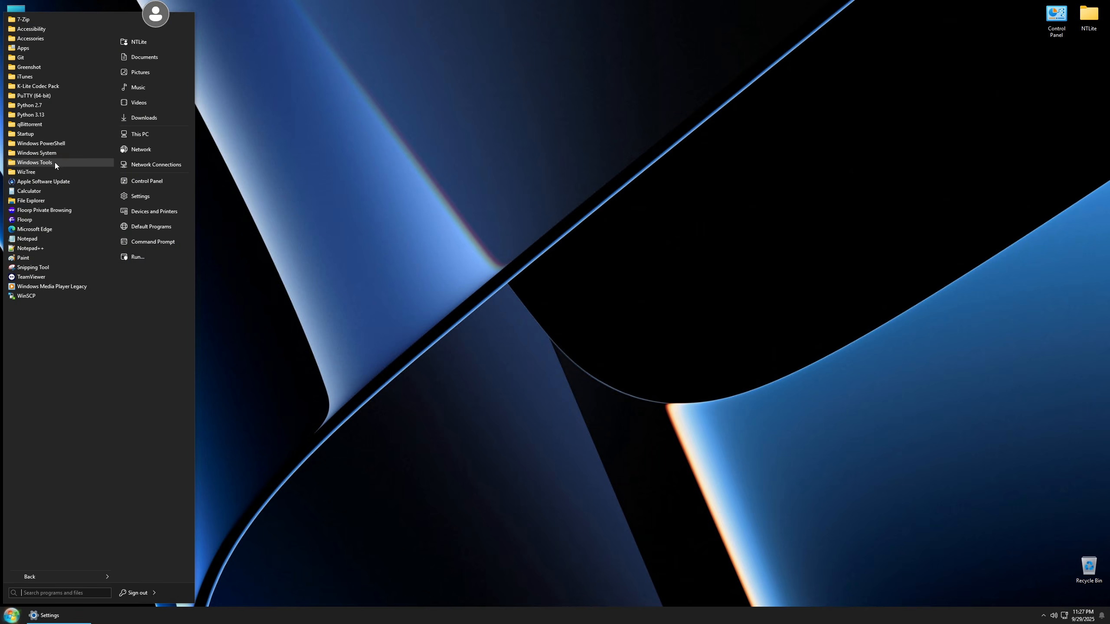
{"action": "left_click", "coordinate": [32, 48]}
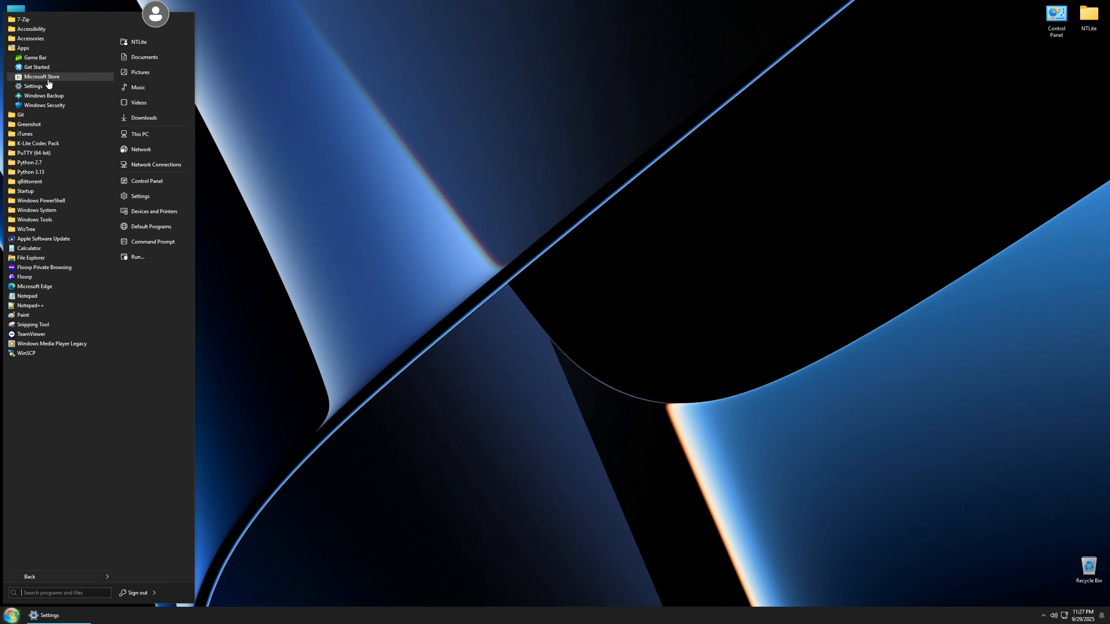
{"action": "left_click", "coordinate": [48, 79]}
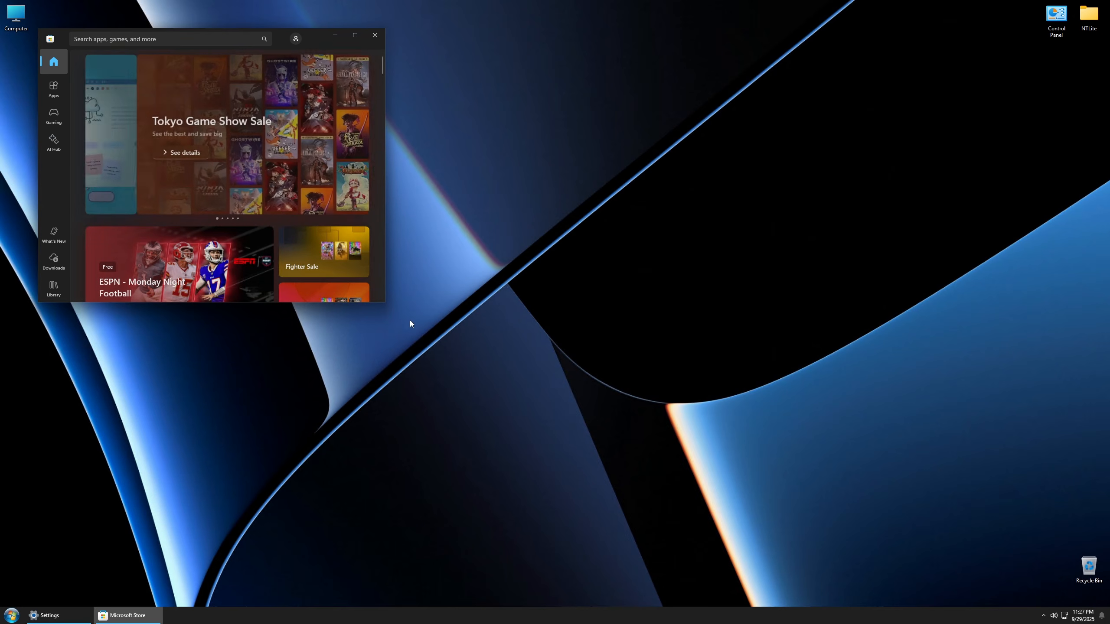
{"action": "left_click_drag", "start_coordinate": [385, 305], "coordinate": [789, 536]}
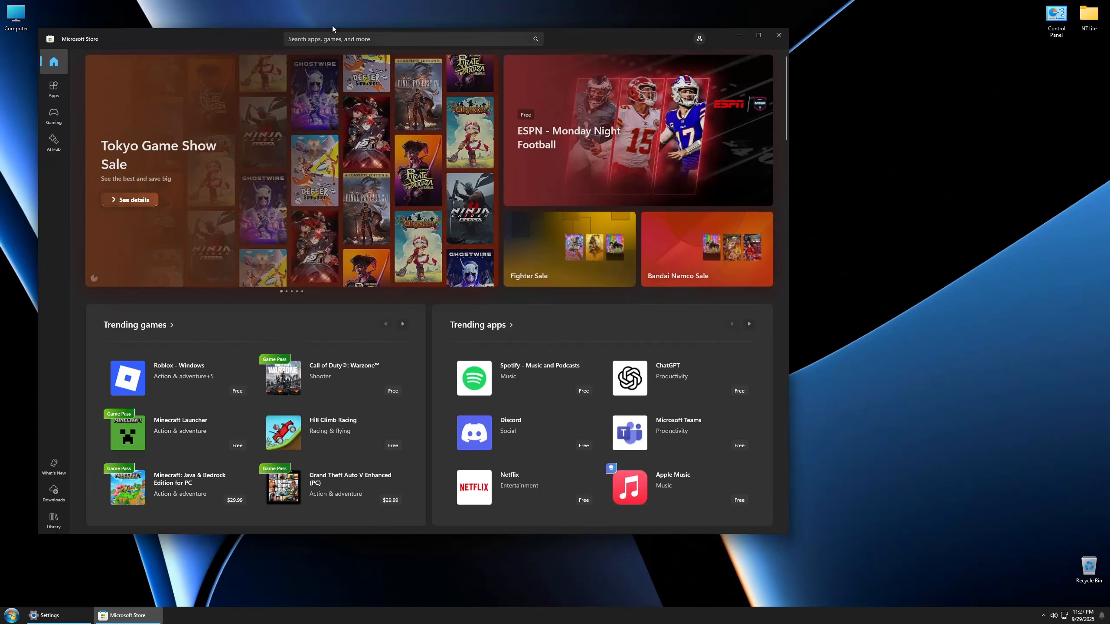
Step: Search the store for "xbox" and install the free Xbox app
{"action": "type", "text": "xbox"}
{"action": "key", "text": "Return"}
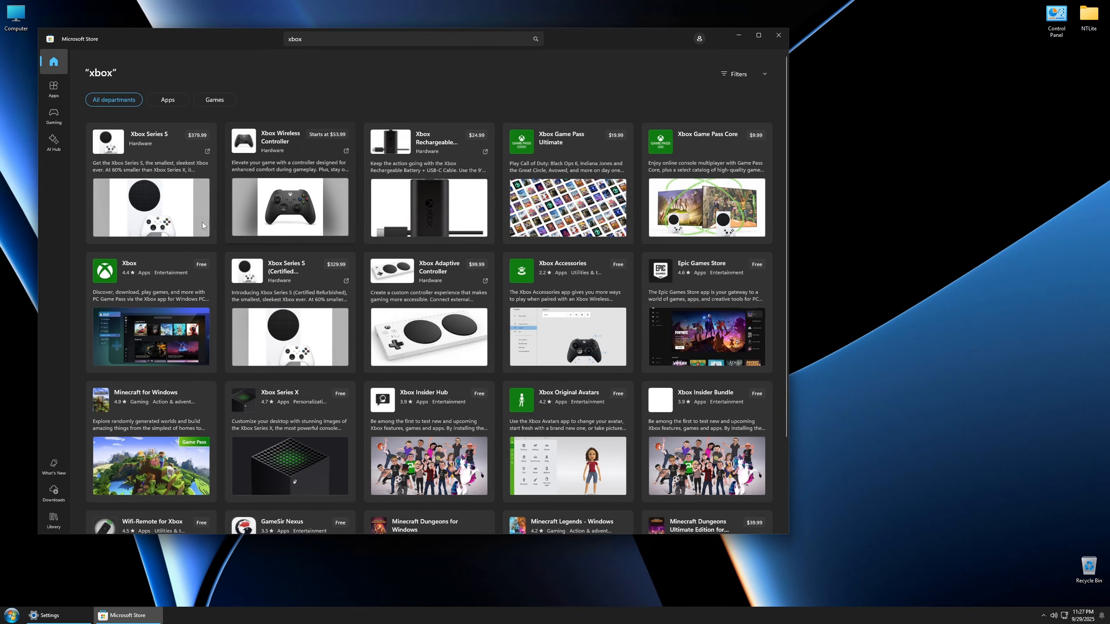
{"action": "left_click", "coordinate": [205, 263]}
Step: Follow the Xbox download in the store's download list, open the installed app, and move its window toward the middle of the desktop
{"action": "left_click", "coordinate": [54, 492]}
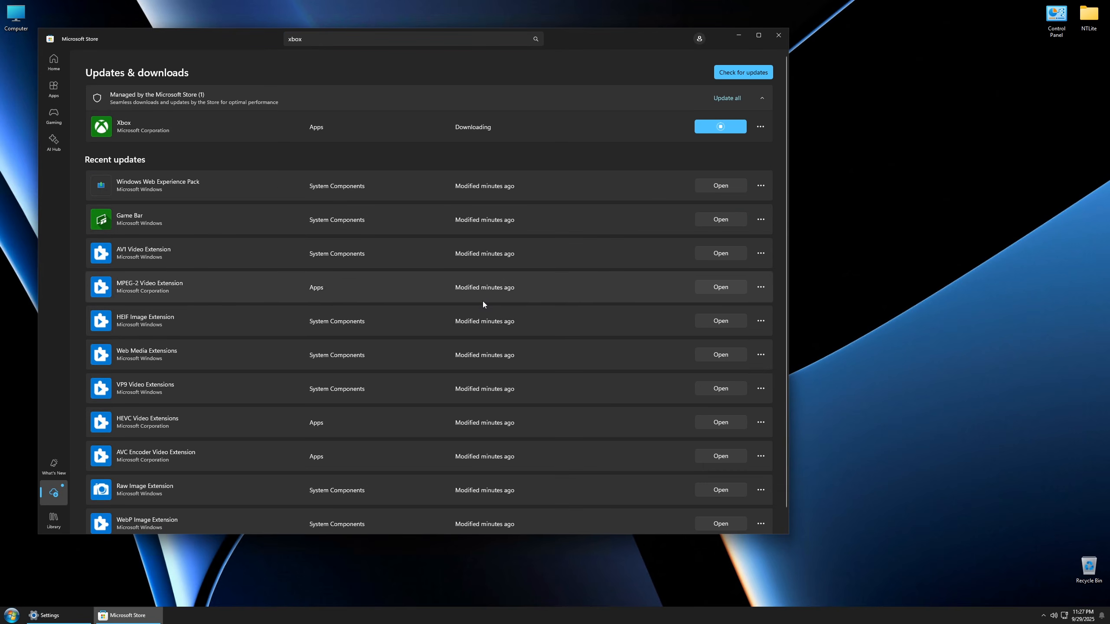
{"action": "left_click_drag", "start_coordinate": [612, 39], "coordinate": [692, 45]}
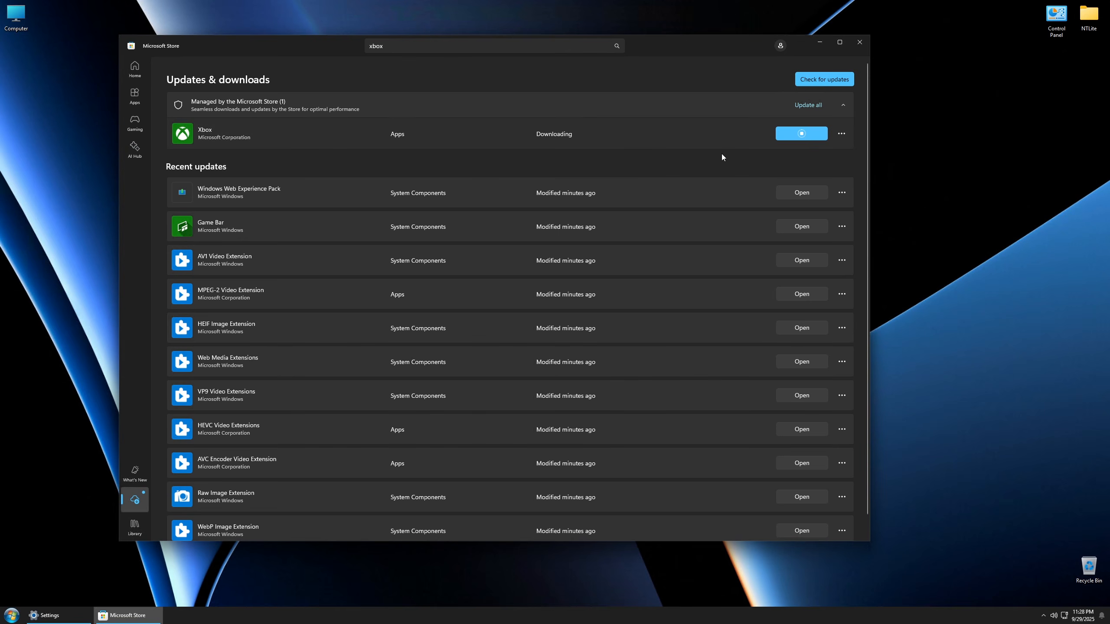
{"action": "left_click", "coordinate": [799, 128]}
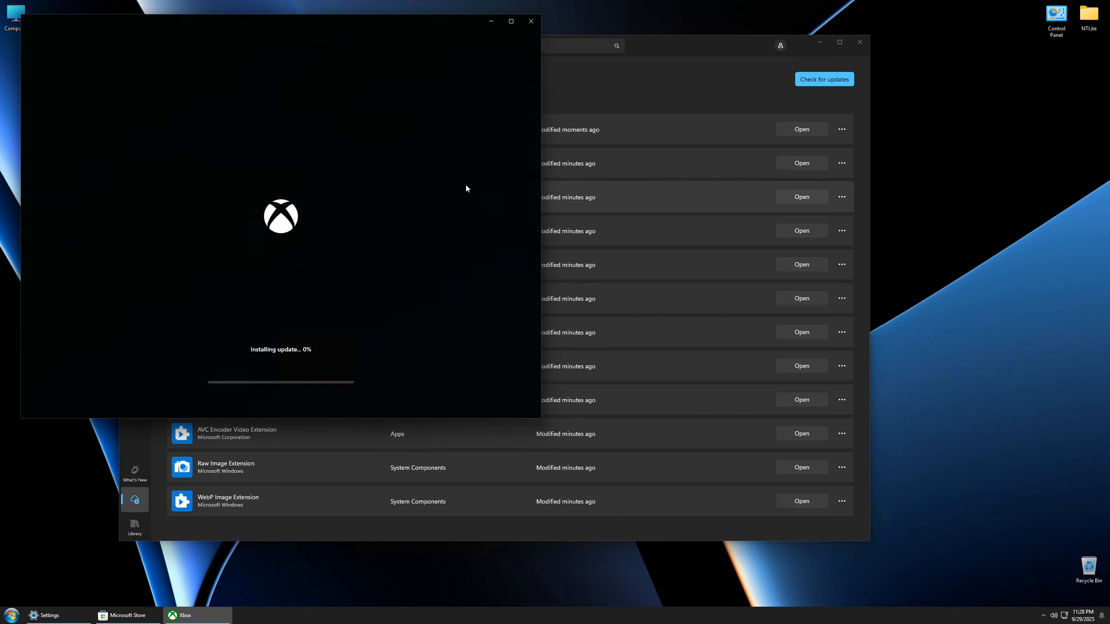
{"action": "left_click_drag", "start_coordinate": [300, 20], "coordinate": [579, 82]}
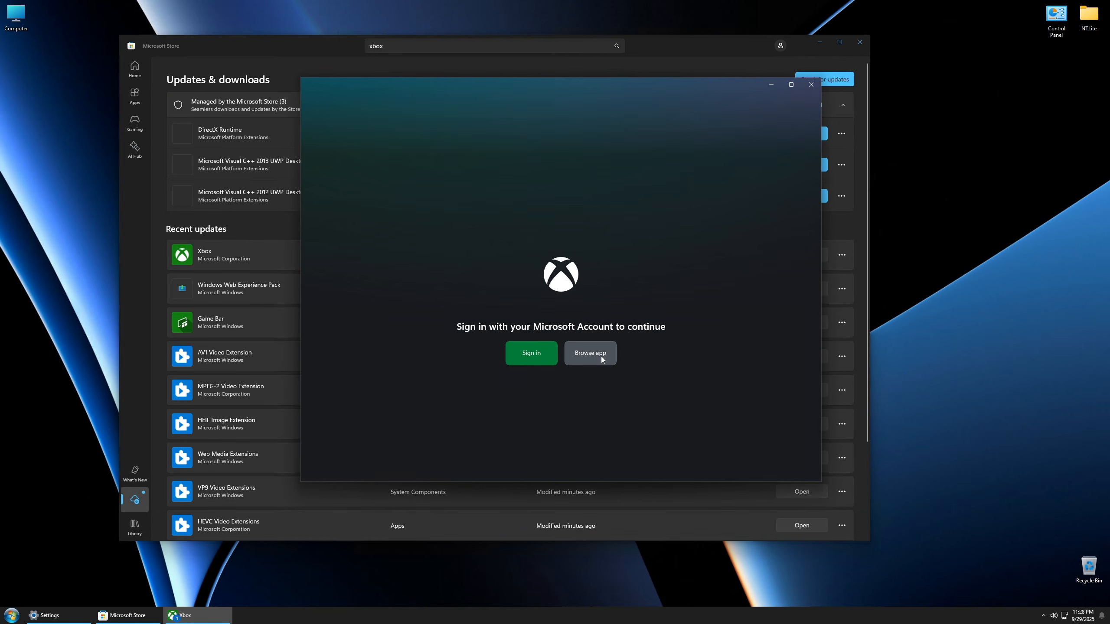
Step: Browse the Xbox app without signing in and turn off launch at startup, launch minimized to tray, and minimize to tray on close
{"action": "left_click", "coordinate": [602, 359]}
{"action": "left_click", "coordinate": [642, 304]}
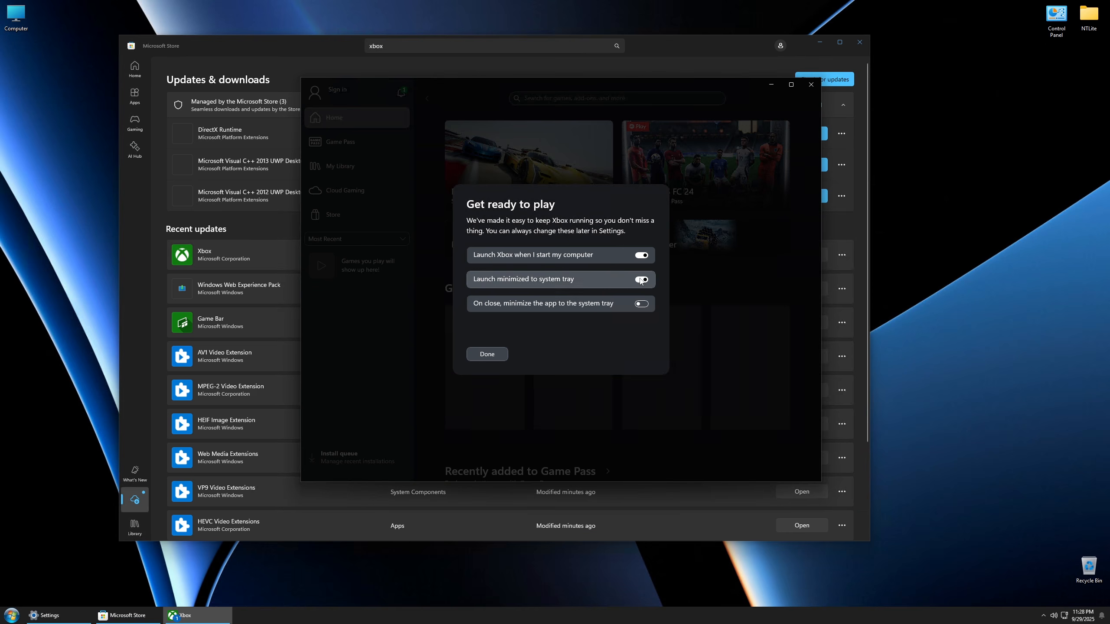
{"action": "left_click", "coordinate": [641, 280]}
{"action": "left_click", "coordinate": [642, 255]}
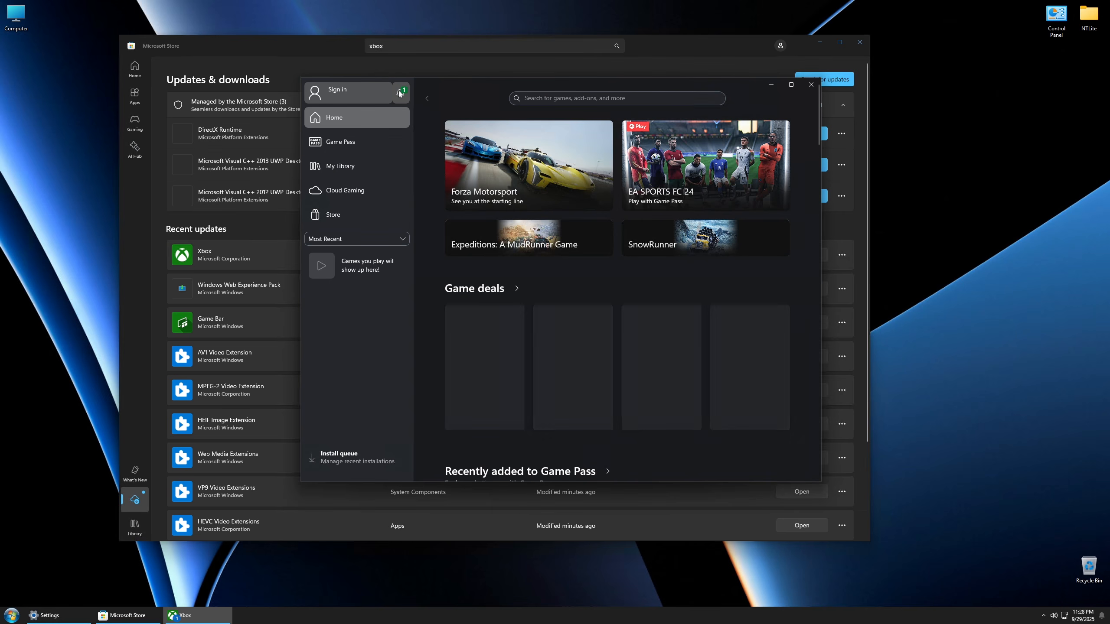
Step: Install the Xbox app's missing dependencies: App Installer, Feedback Hub, Xbox Identity Provider, Xbox Live in-game experience, and Purchase App
{"action": "left_click", "coordinate": [400, 91]}
{"action": "left_click", "coordinate": [440, 168]}
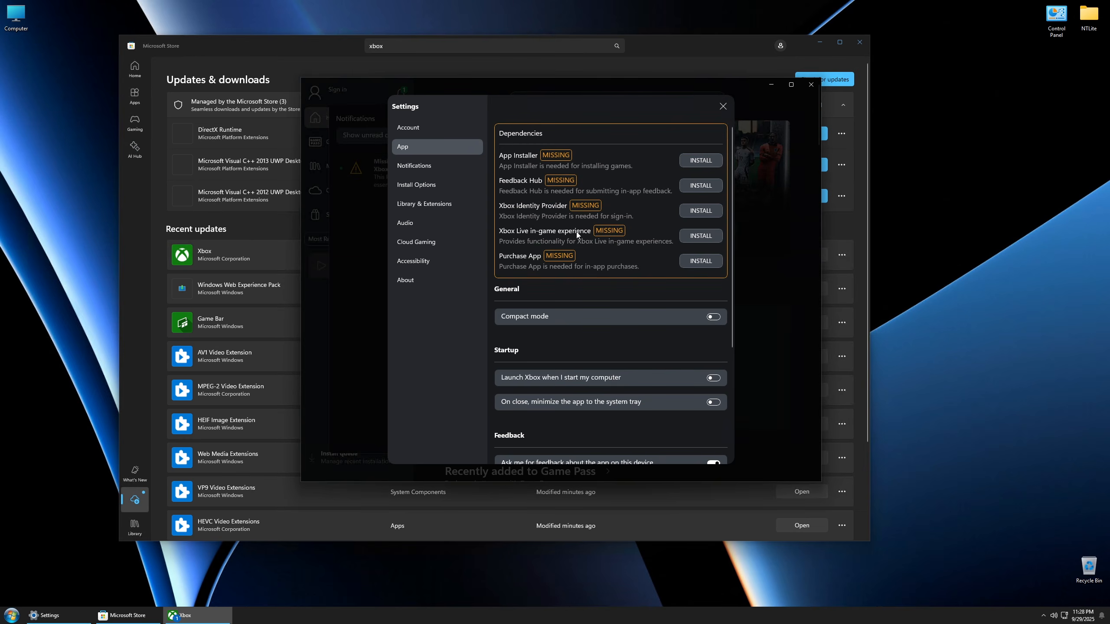
{"action": "left_click", "coordinate": [695, 161]}
{"action": "left_click", "coordinate": [699, 188]}
{"action": "left_click", "coordinate": [698, 210]}
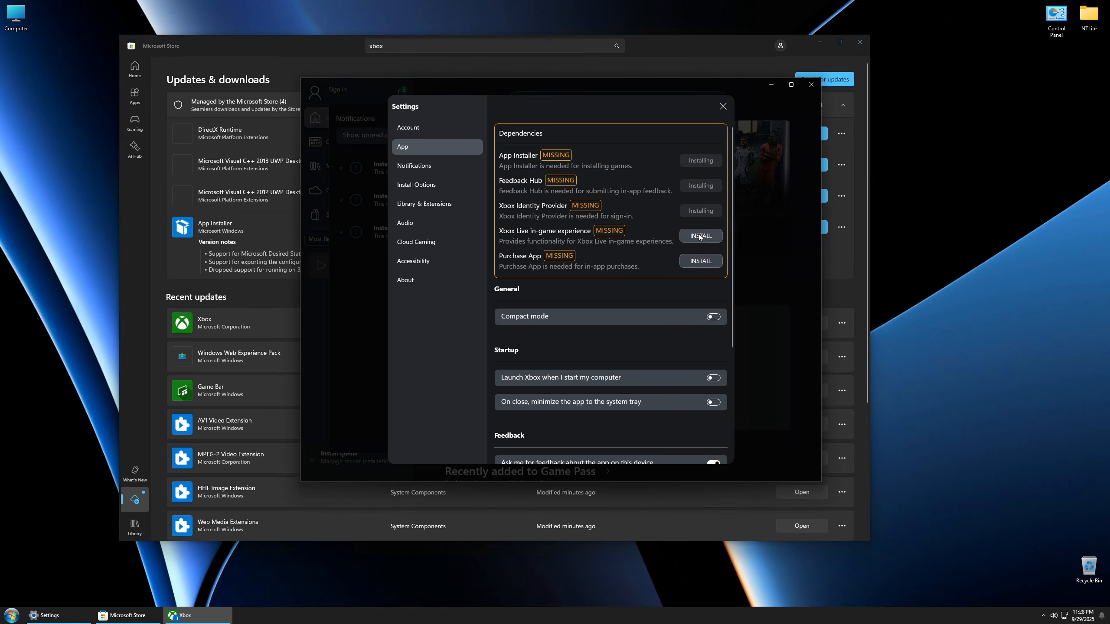
{"action": "left_click", "coordinate": [701, 236]}
{"action": "left_click", "coordinate": [699, 261]}
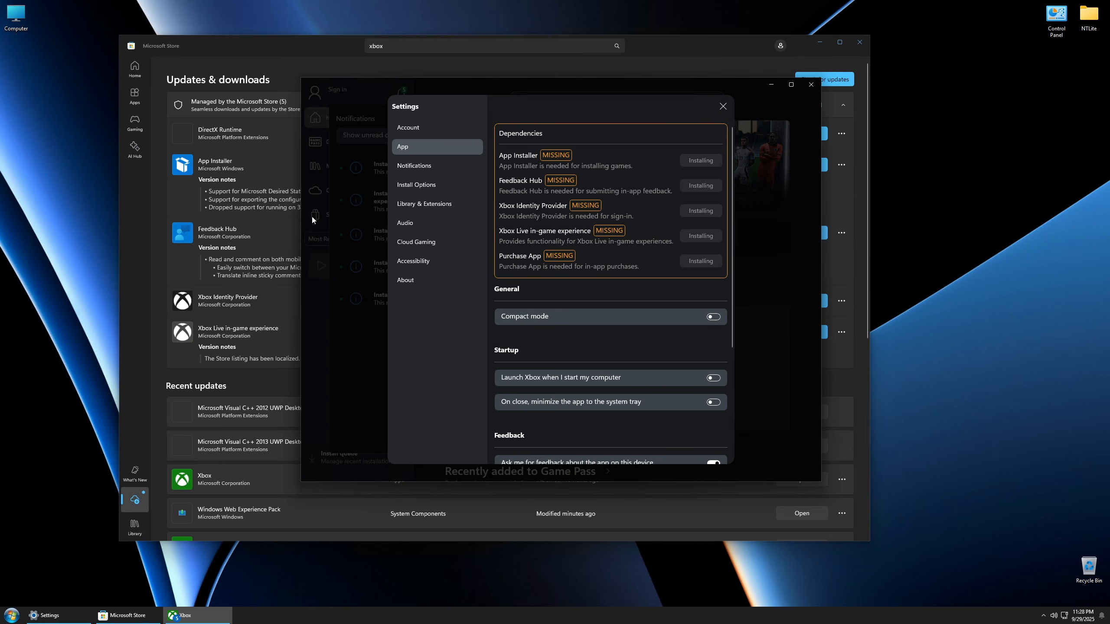
Step: Switch to Windows Settings and examine the Windows edition and version in the system's About information
{"action": "left_click", "coordinate": [44, 615]}
{"action": "scroll", "coordinate": [489, 585], "scroll_direction": "down", "scroll_amount": 5}
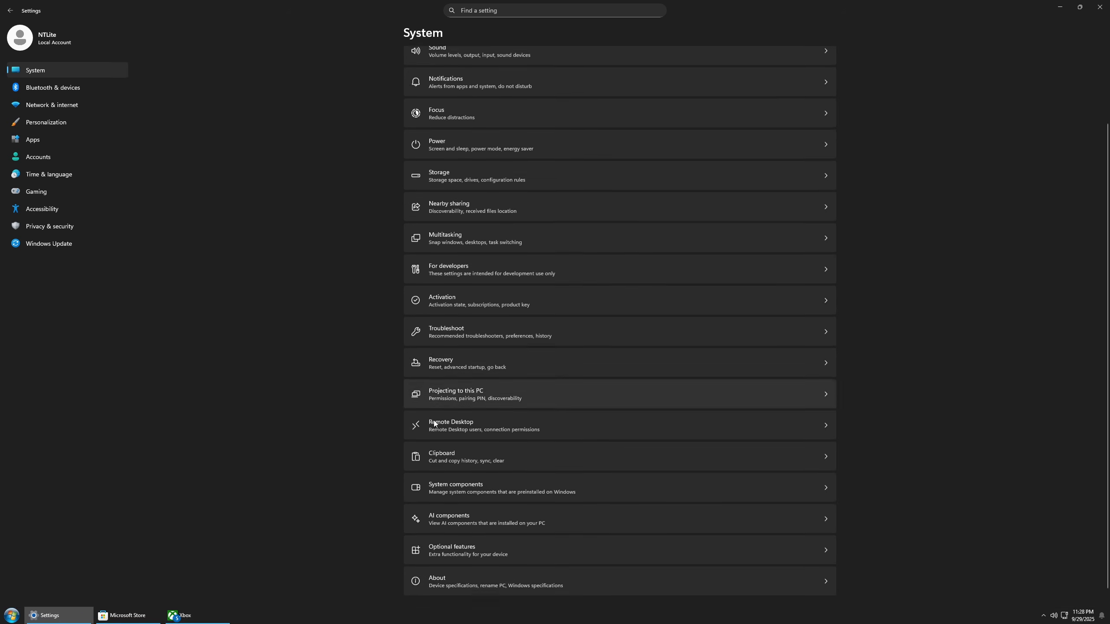
{"action": "left_click", "coordinate": [490, 585]}
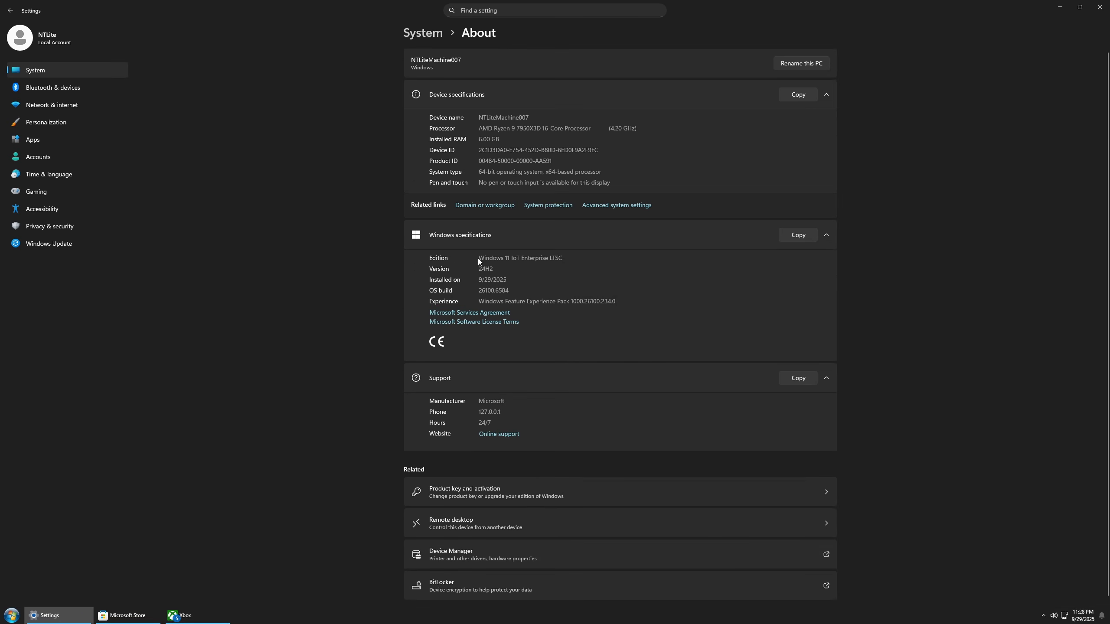
{"action": "left_click_drag", "start_coordinate": [564, 259], "coordinate": [434, 269]}
{"action": "left_click", "coordinate": [434, 269]}
Step: Open Windows Security from the privacy settings and review virus and threat protection and device security
{"action": "left_click", "coordinate": [75, 229]}
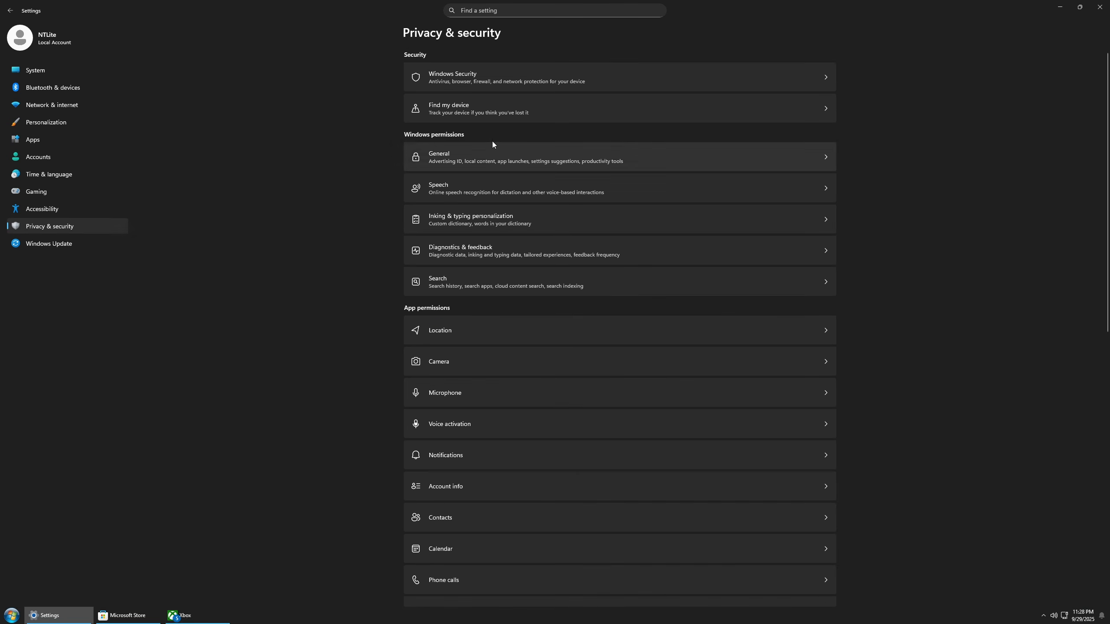
{"action": "left_click", "coordinate": [506, 75]}
{"action": "left_click", "coordinate": [460, 120]}
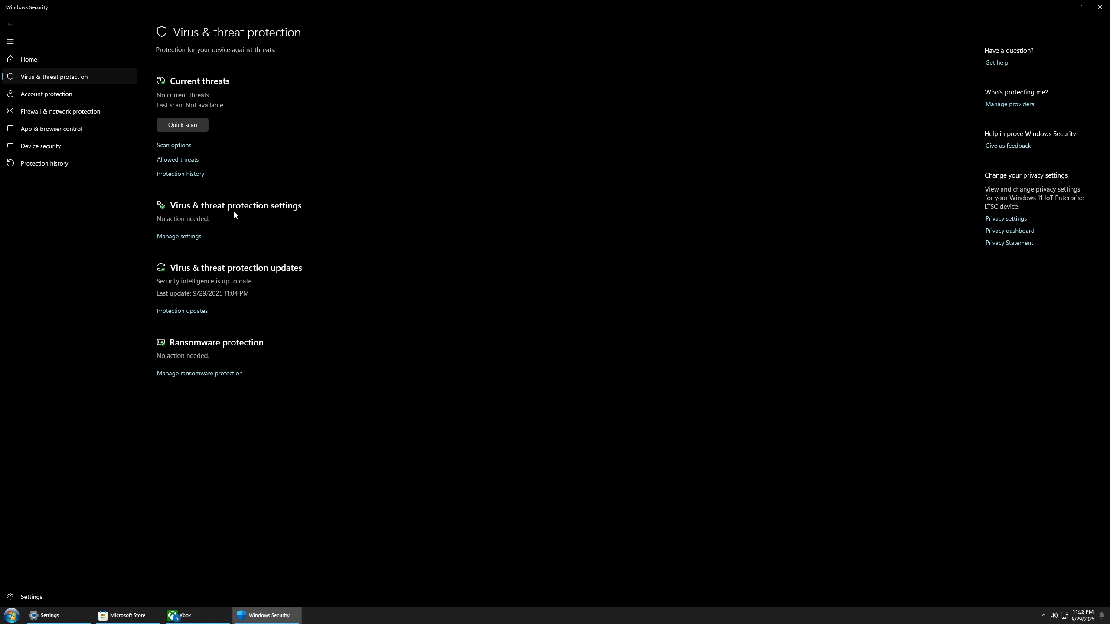
{"action": "left_click", "coordinate": [37, 149]}
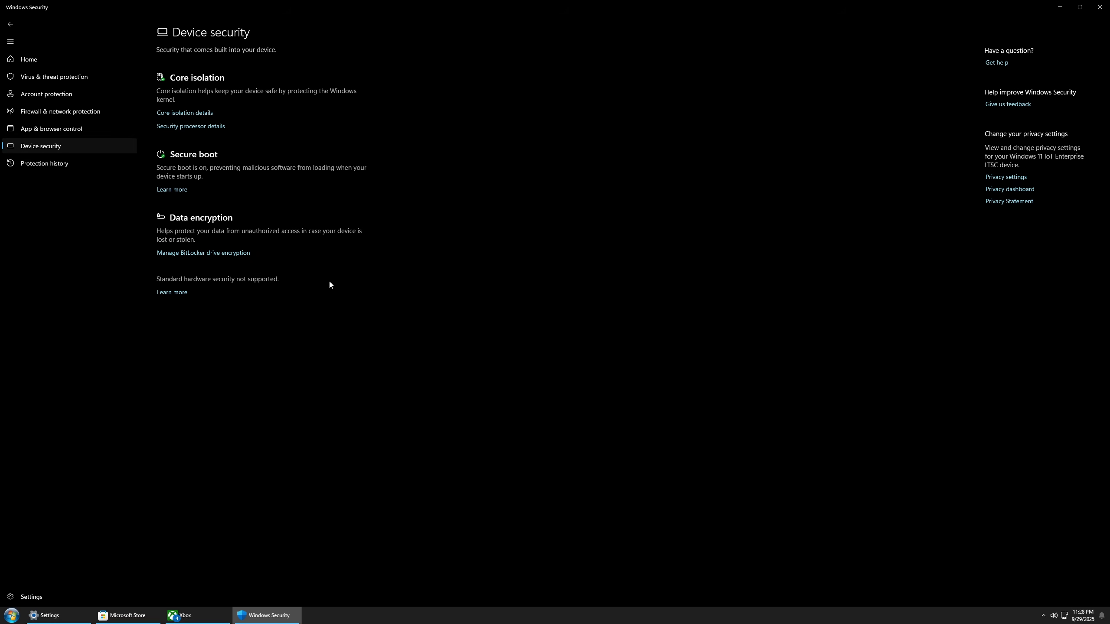
Step: Inspect the BitLocker status of drives C and D from device security, and close BitLocker and Windows Security
{"action": "left_click", "coordinate": [204, 254]}
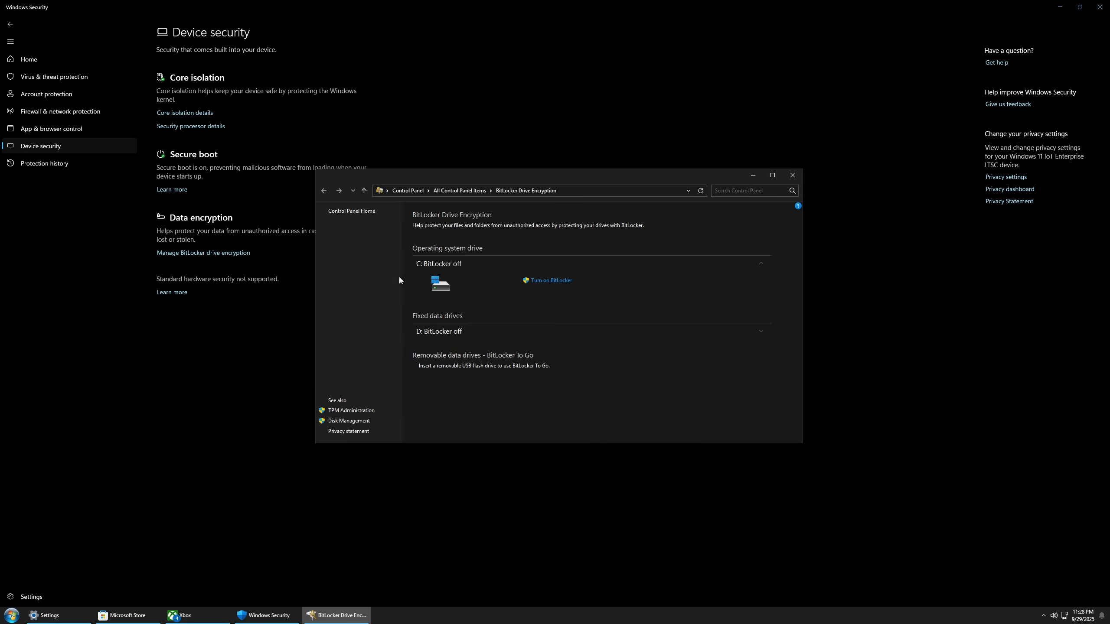
{"action": "left_click", "coordinate": [554, 332]}
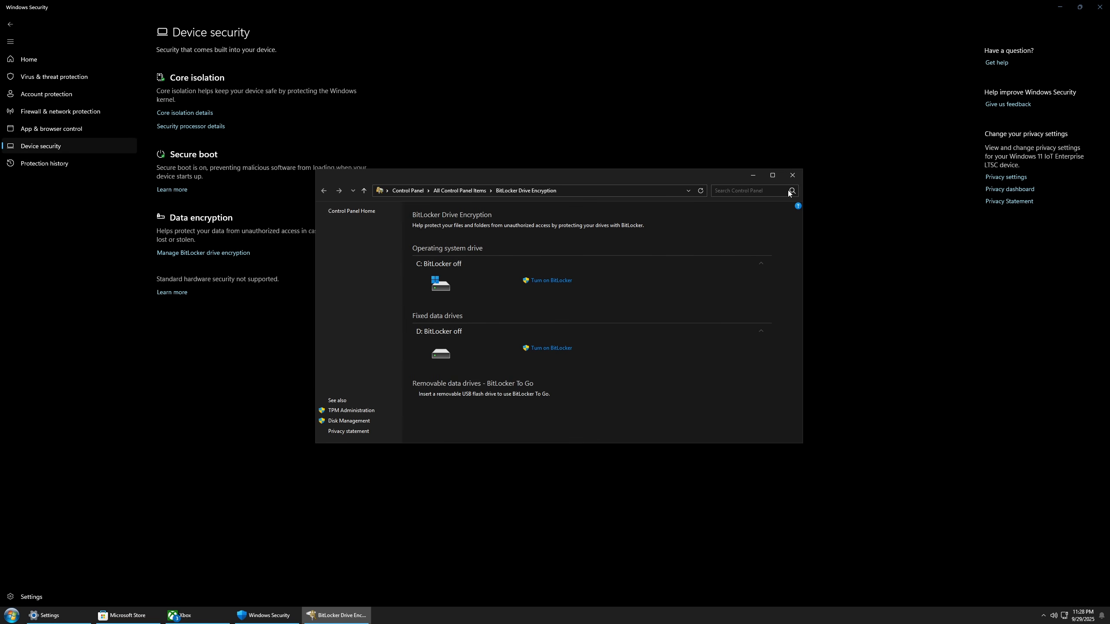
{"action": "left_click", "coordinate": [791, 175]}
{"action": "left_click", "coordinate": [1099, 7]}
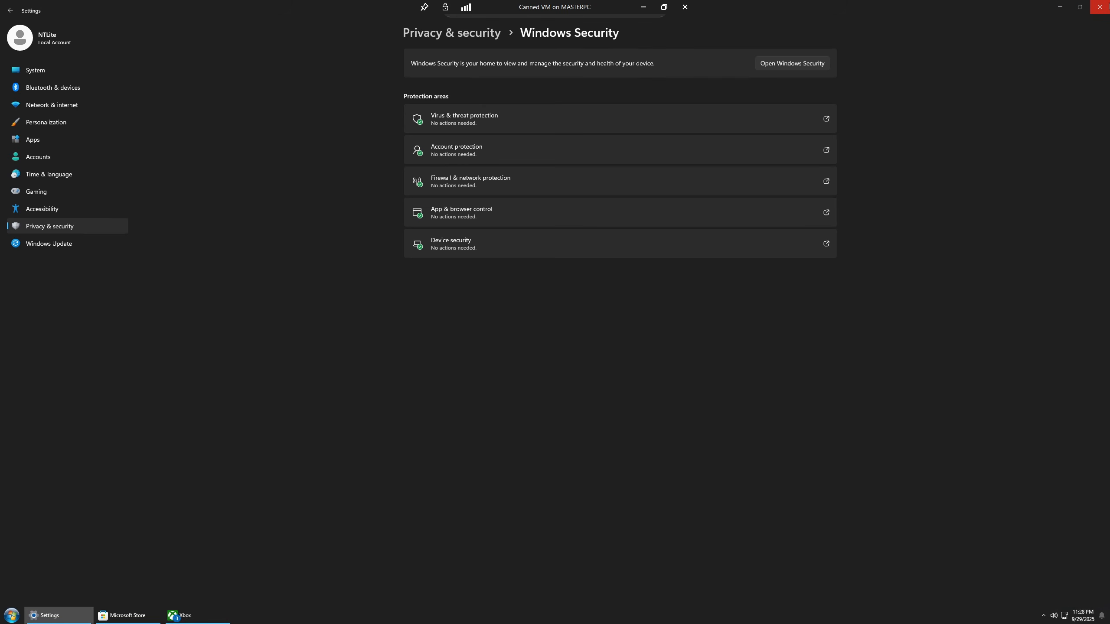
Step: Review the Windows Update status, and close Settings and the Xbox app
{"action": "left_click", "coordinate": [67, 243]}
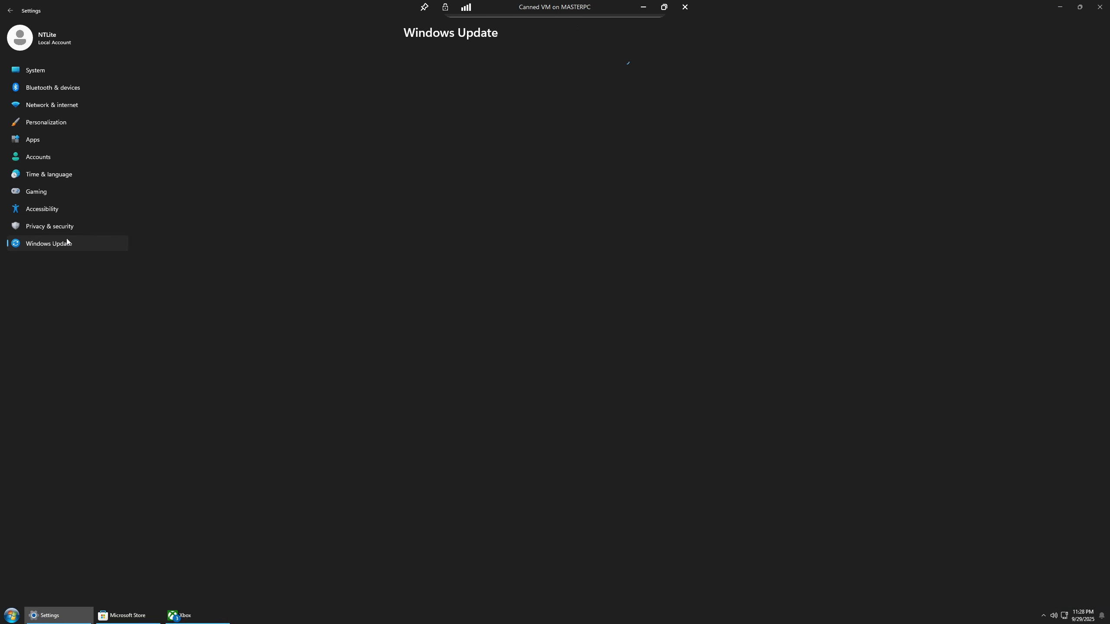
{"action": "left_click", "coordinate": [1100, 7]}
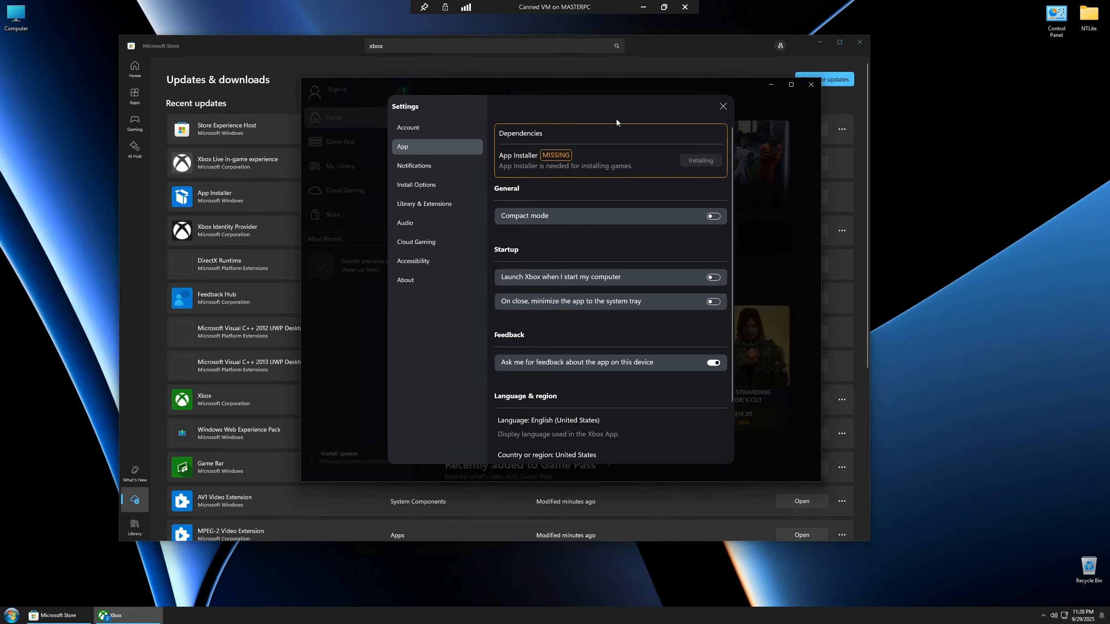
{"action": "left_click", "coordinate": [723, 110]}
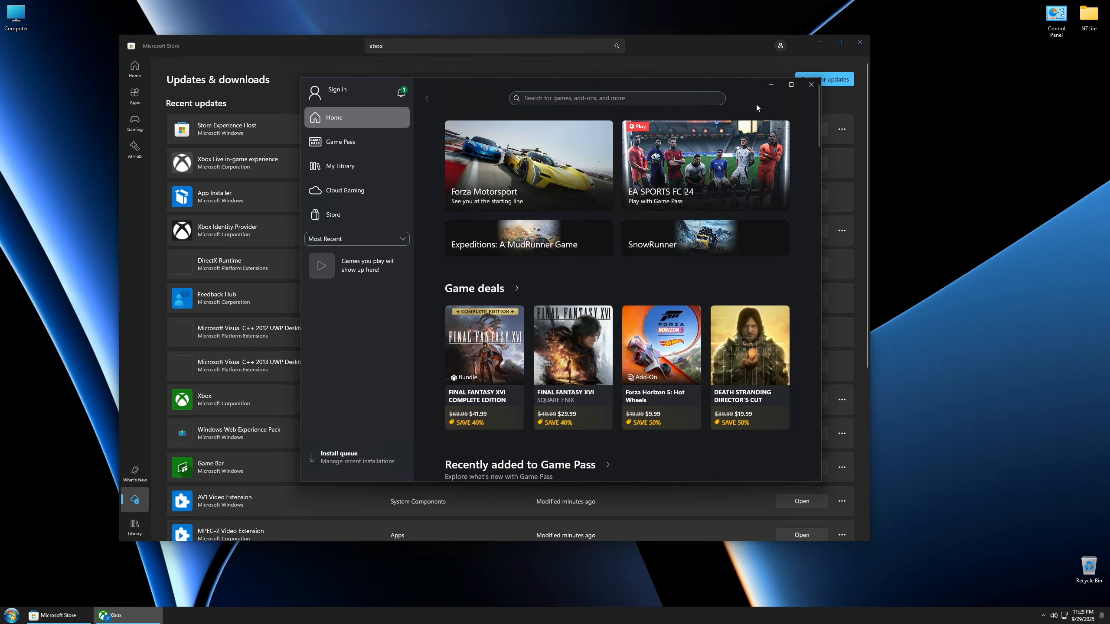
{"action": "left_click", "coordinate": [810, 86]}
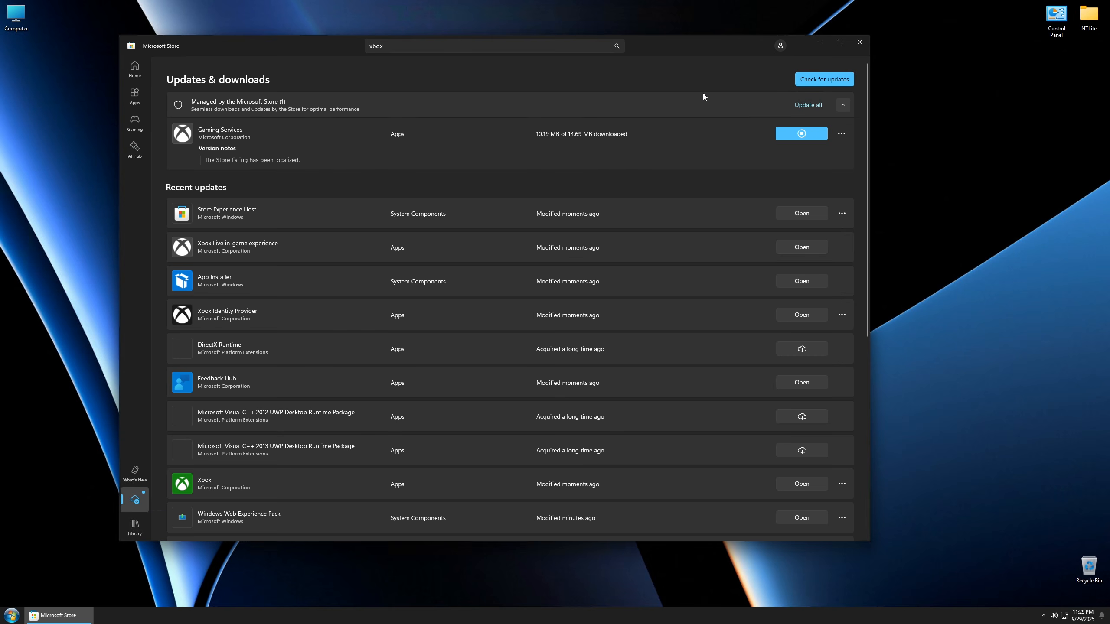
Step: Check Microsoft Store for app updates, review the full list of recent updates, and close the store
{"action": "left_click", "coordinate": [805, 83]}
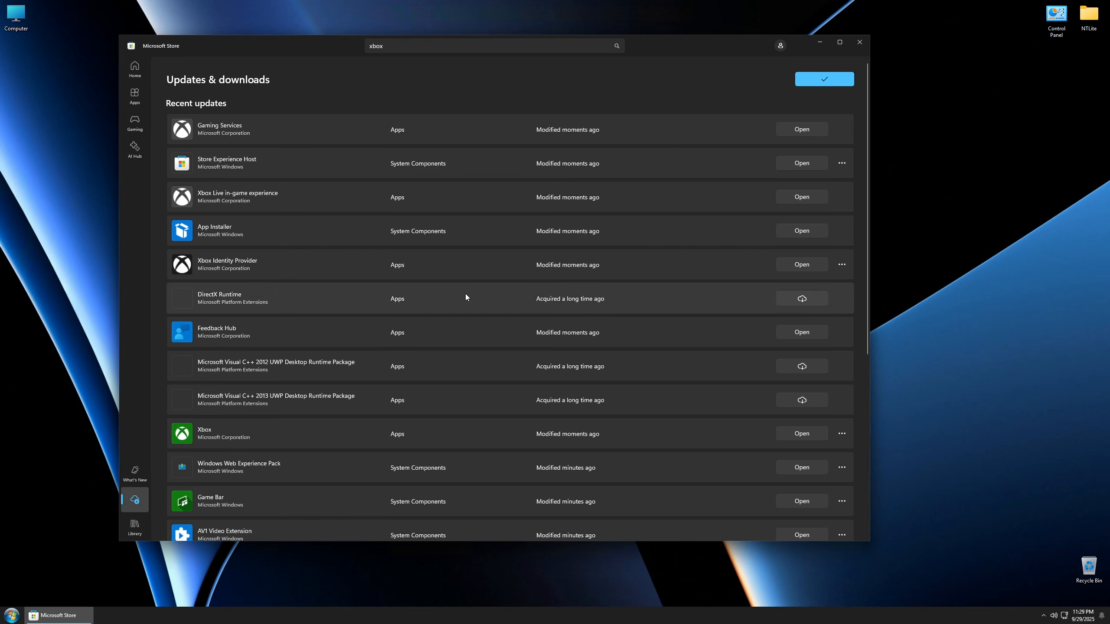
{"action": "scroll", "coordinate": [465, 297], "scroll_direction": "down", "scroll_amount": 6}
{"action": "scroll", "coordinate": [470, 321], "scroll_direction": "up", "scroll_amount": 6}
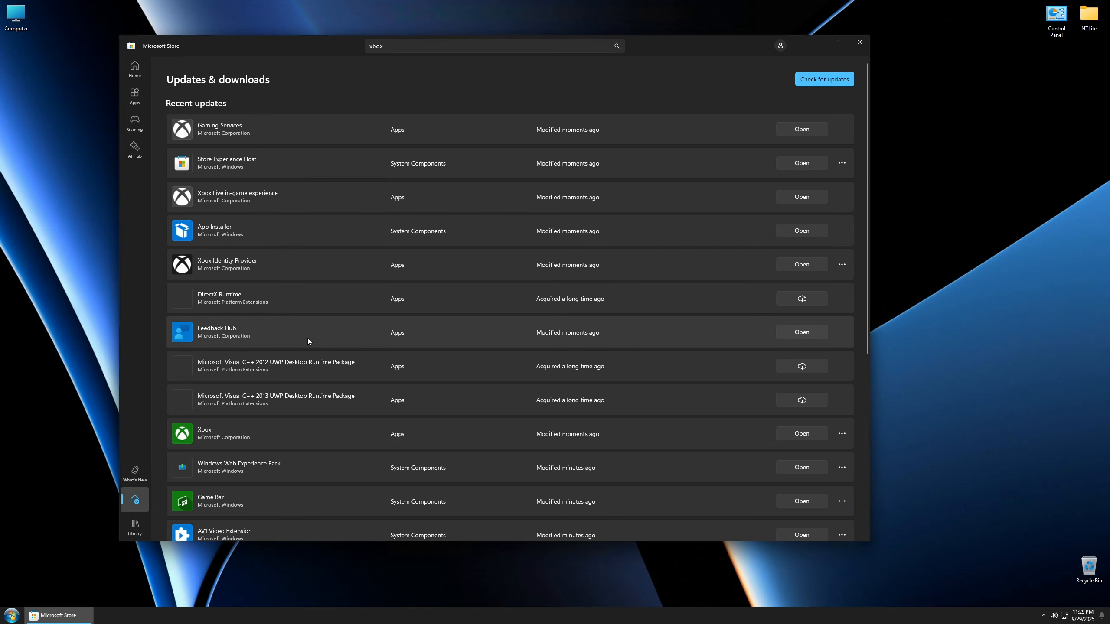
{"action": "scroll", "coordinate": [502, 300], "scroll_direction": "down", "scroll_amount": 5}
{"action": "scroll", "coordinate": [496, 309], "scroll_direction": "down", "scroll_amount": 1}
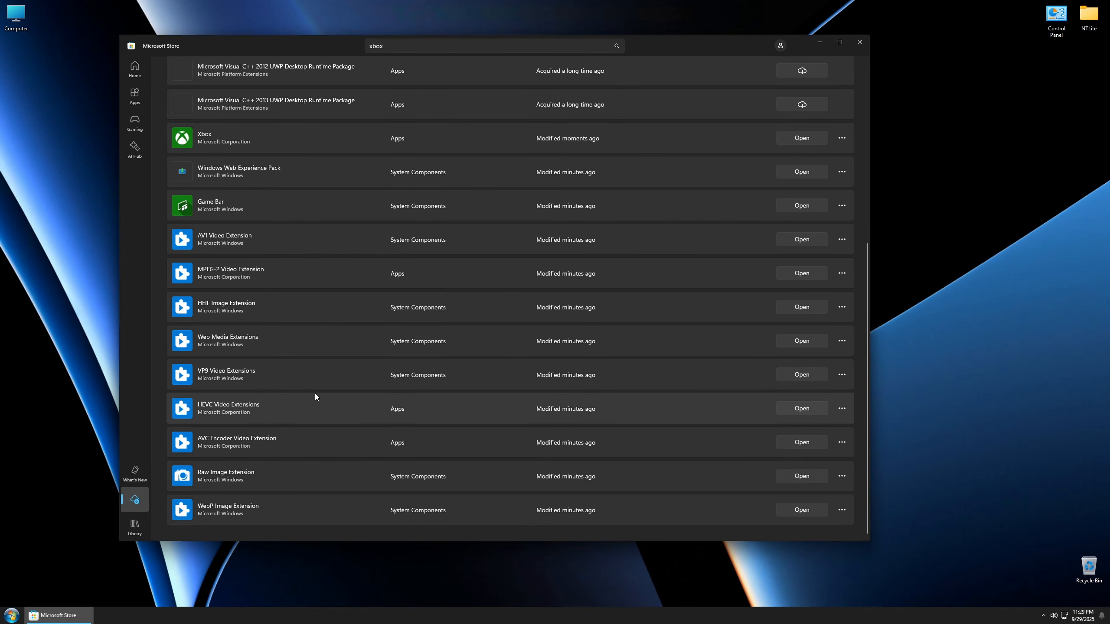
{"action": "scroll", "coordinate": [319, 282], "scroll_direction": "up", "scroll_amount": 6}
{"action": "scroll", "coordinate": [320, 284], "scroll_direction": "down", "scroll_amount": 6}
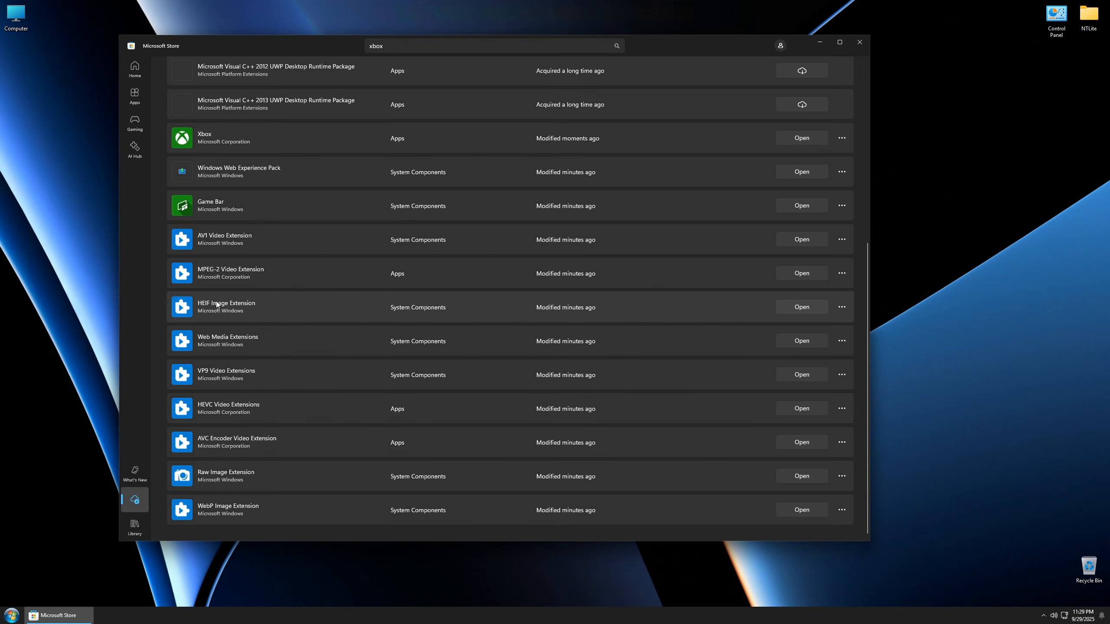
{"action": "scroll", "coordinate": [509, 392], "scroll_direction": "up", "scroll_amount": 5}
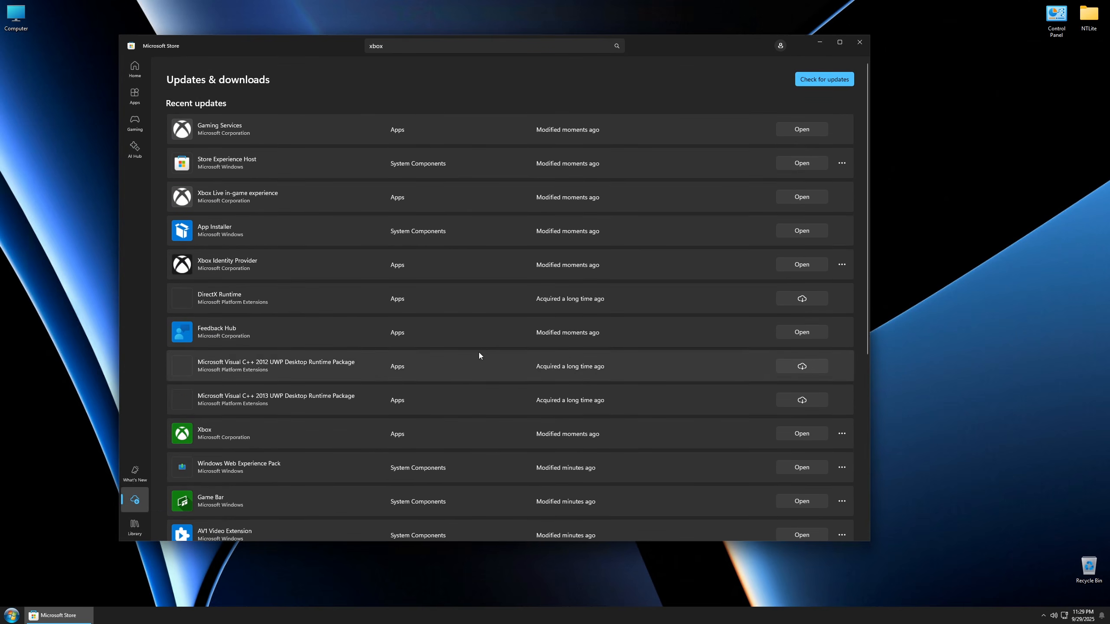
{"action": "left_click", "coordinate": [859, 41]}
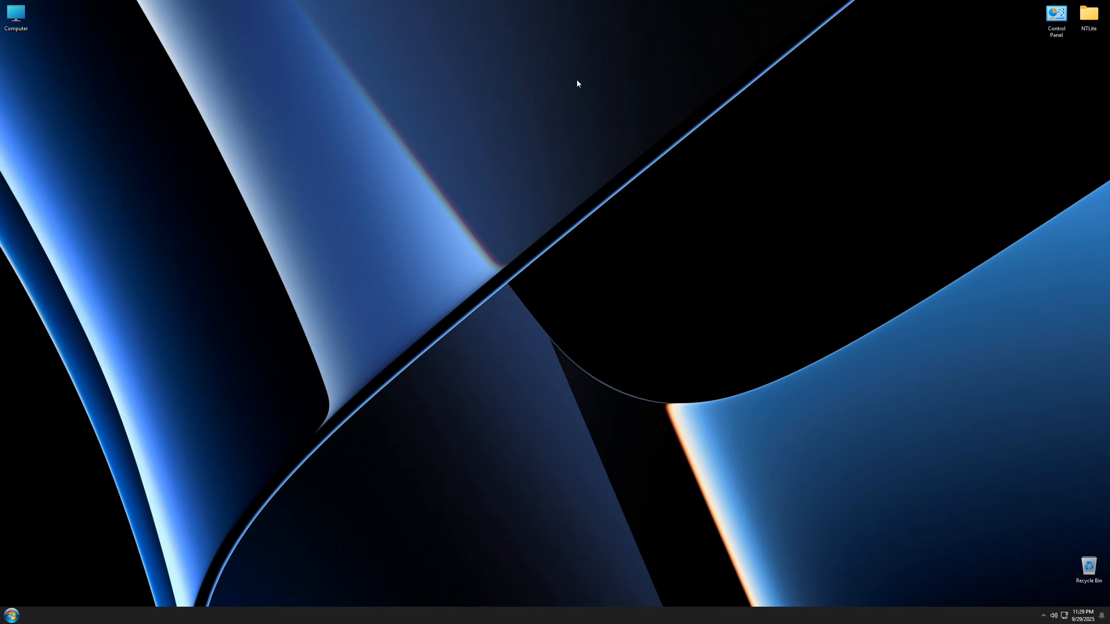